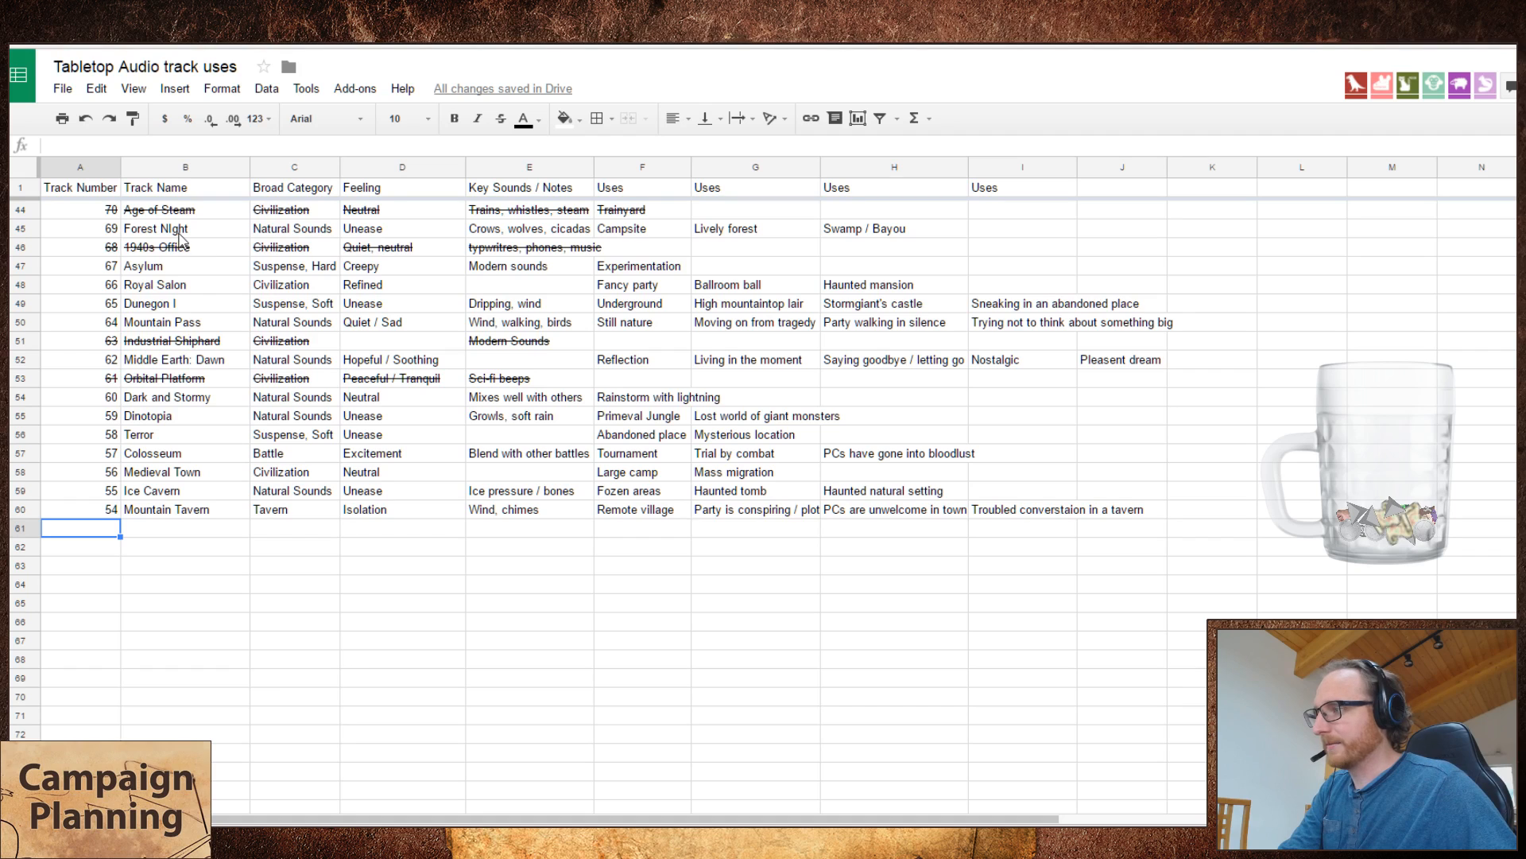
Step: Switch to the Tabletop Audio site and play the Strangers on a Train track
key(ctrl+Tab)
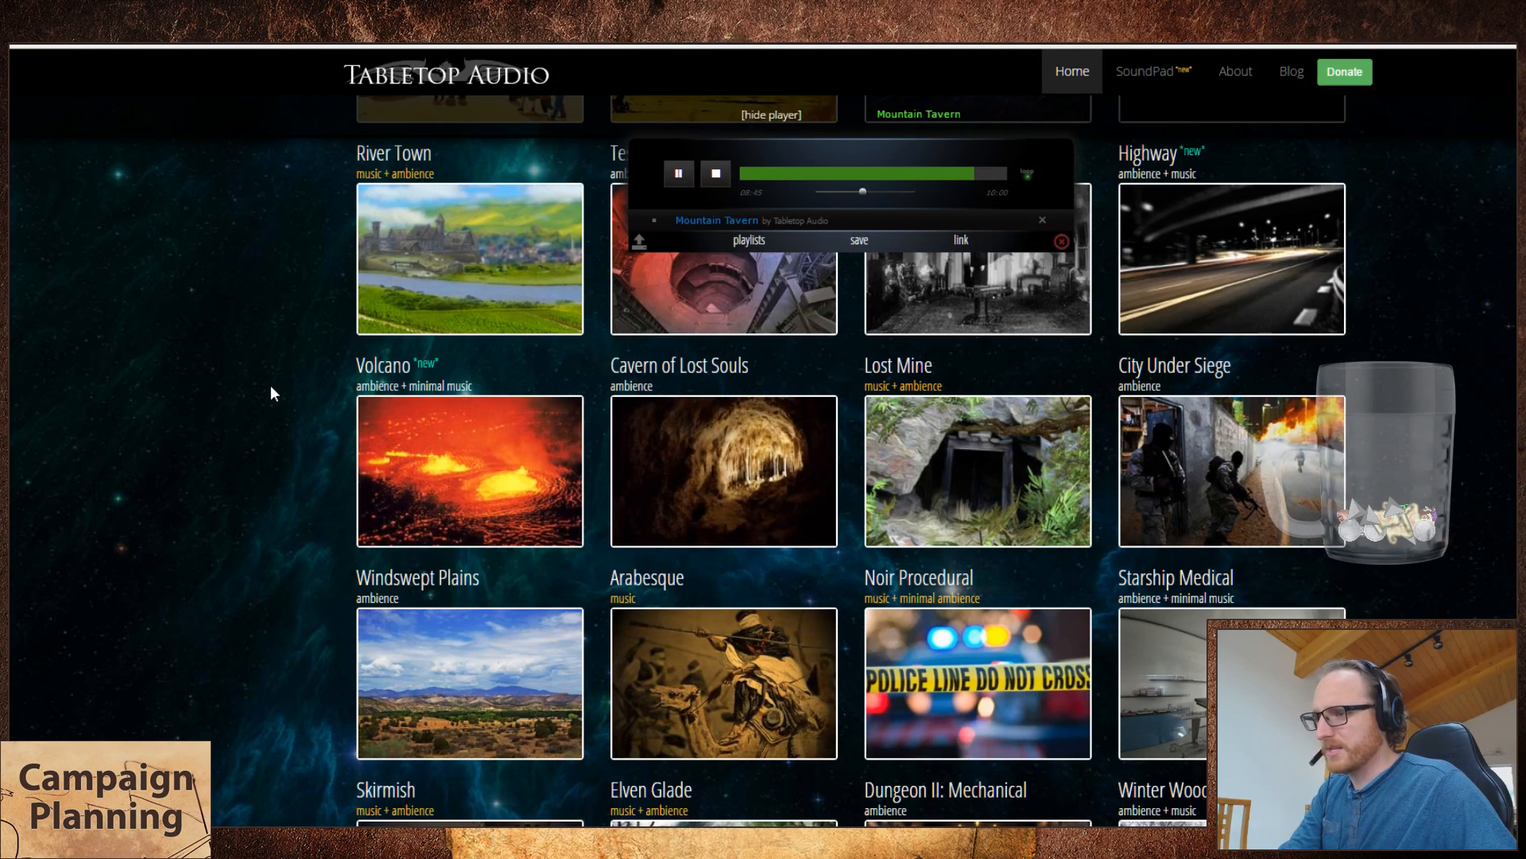
scroll(274, 386, down, 10)
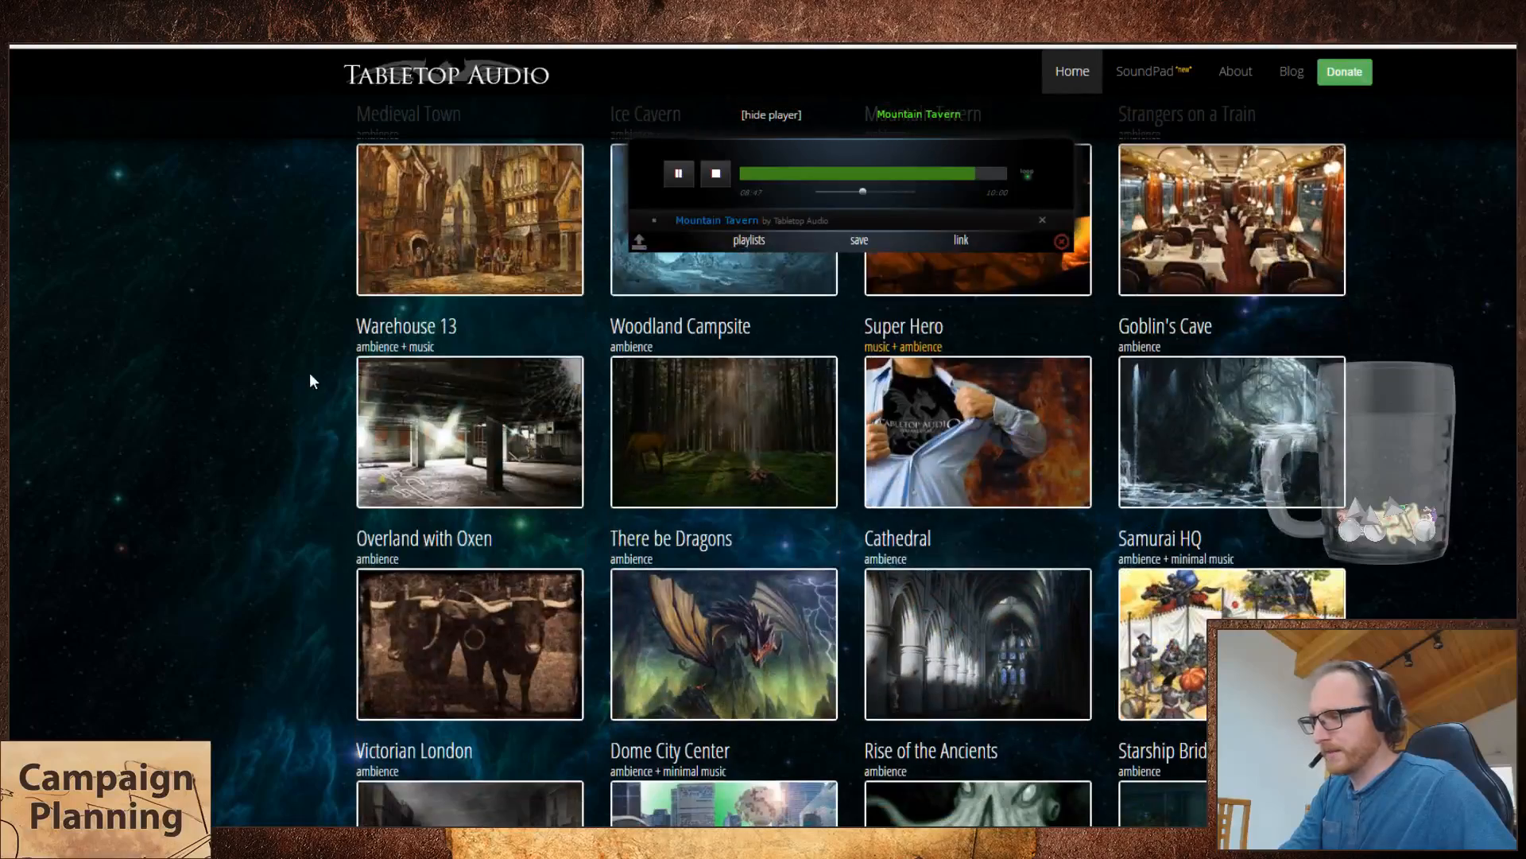
scroll(309, 372, up, 3)
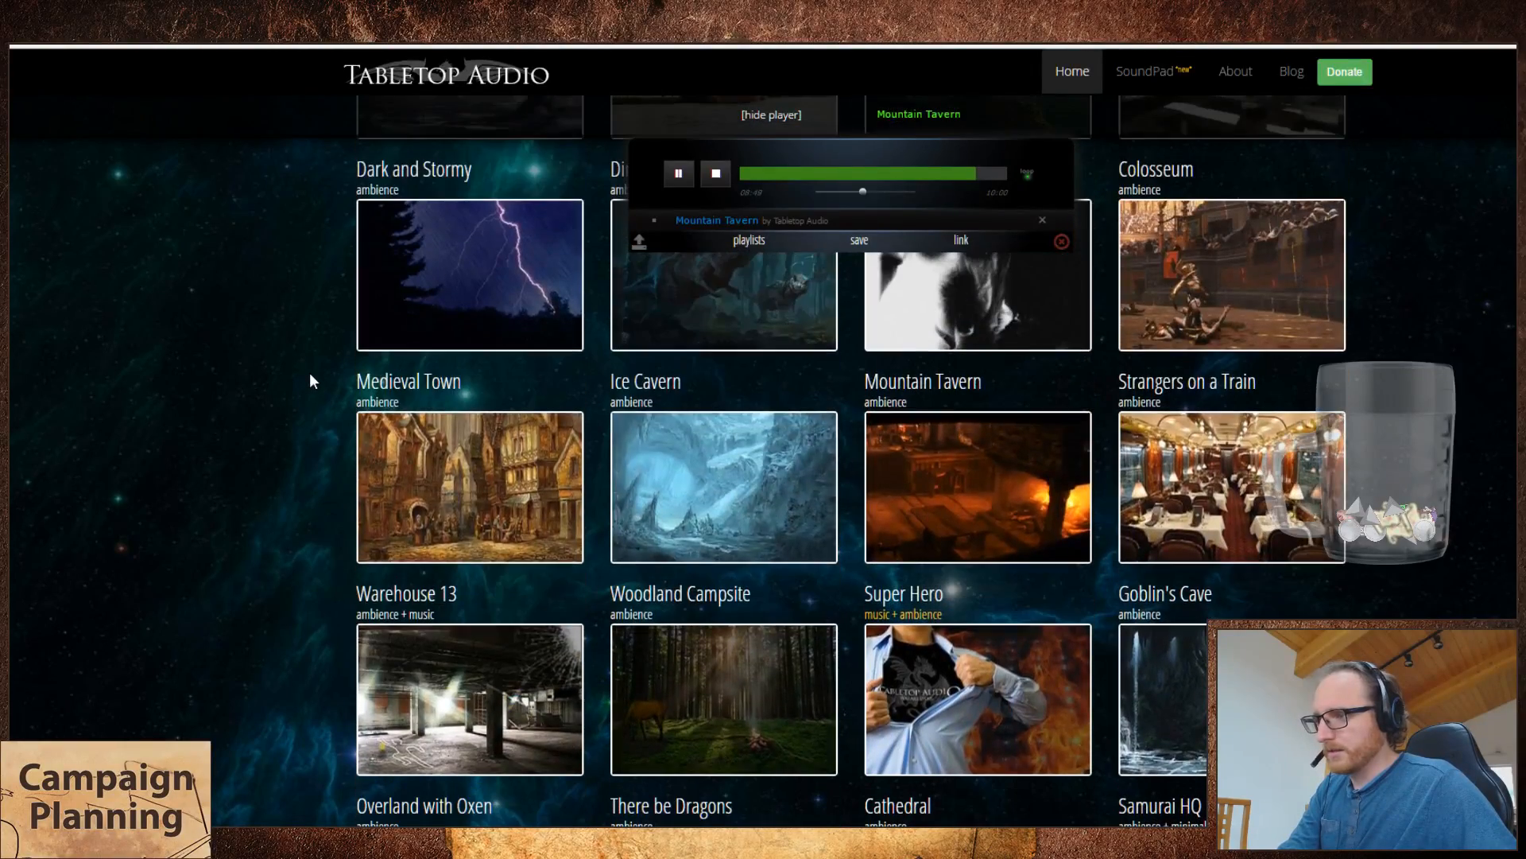
click(1291, 536)
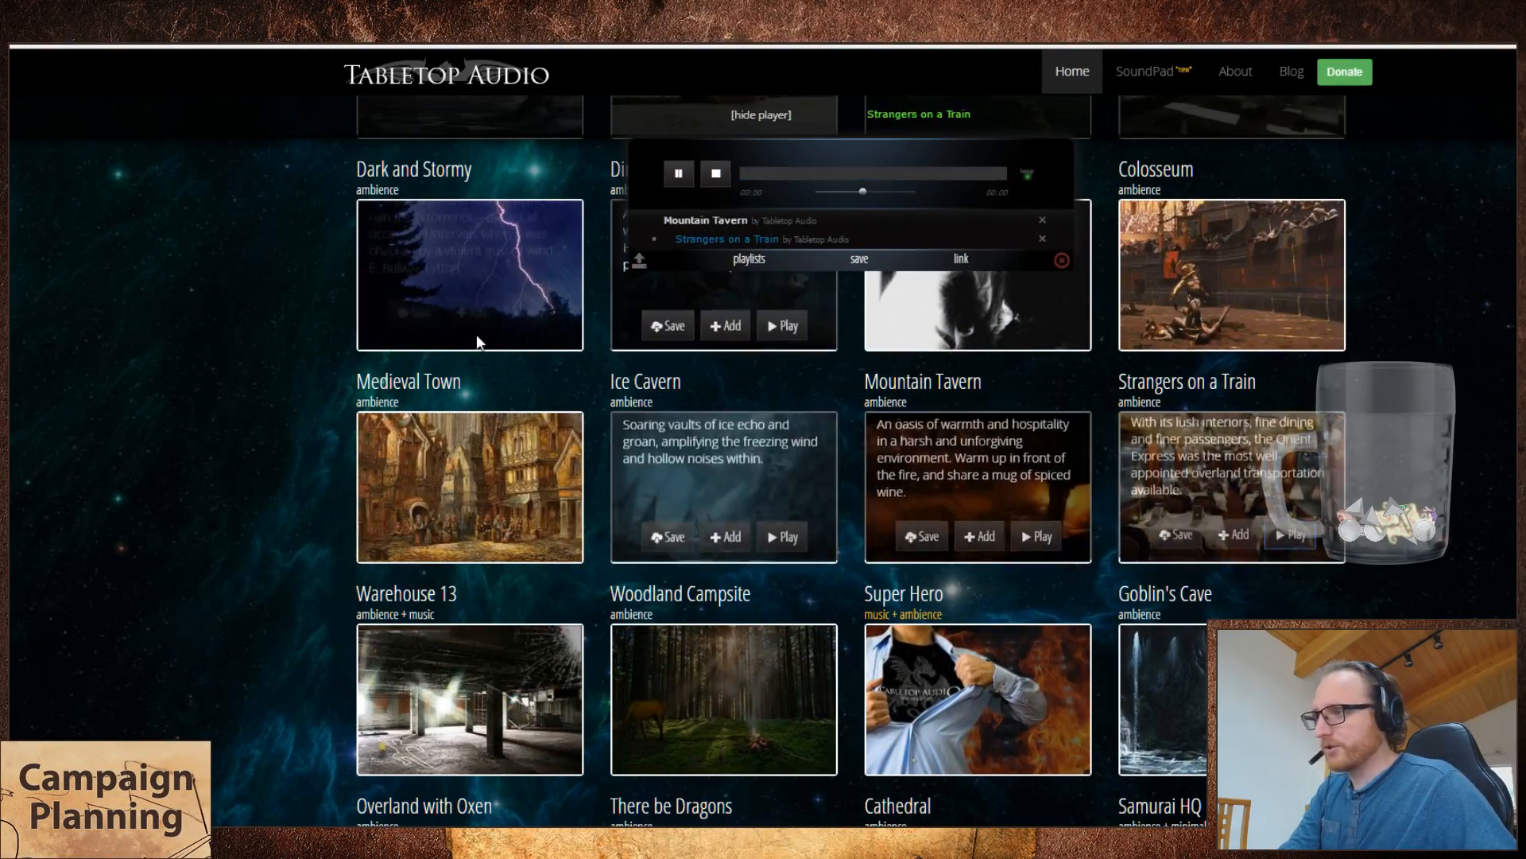
Step: In the spreadsheet, start the row below Mountain Tavern with track number 53 and the track name Strangers on a Train
key(ctrl+Tab)
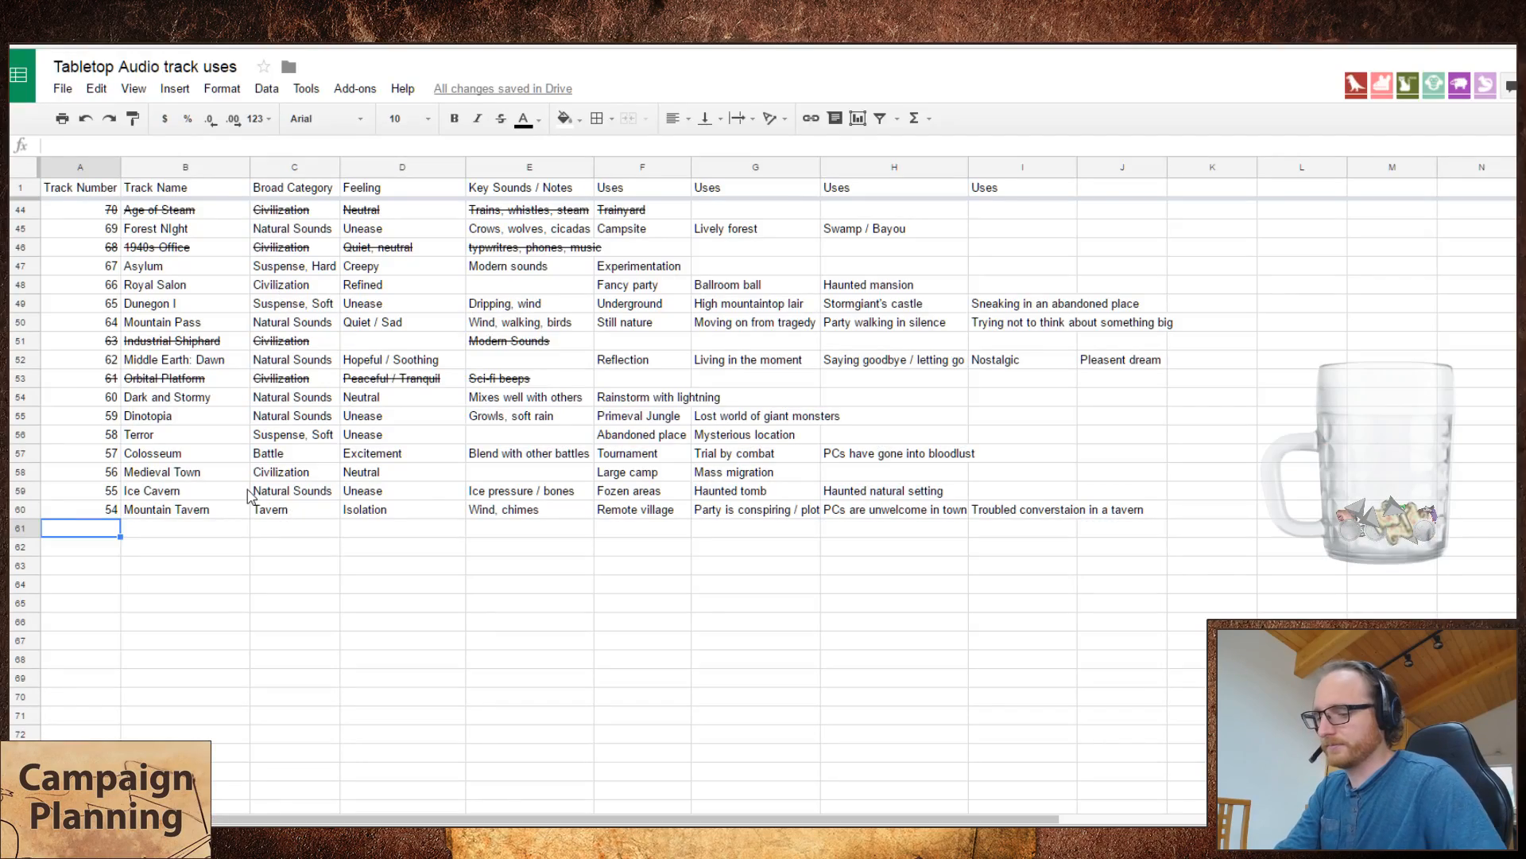
text(53)
key(ctrl+shift+Tab)
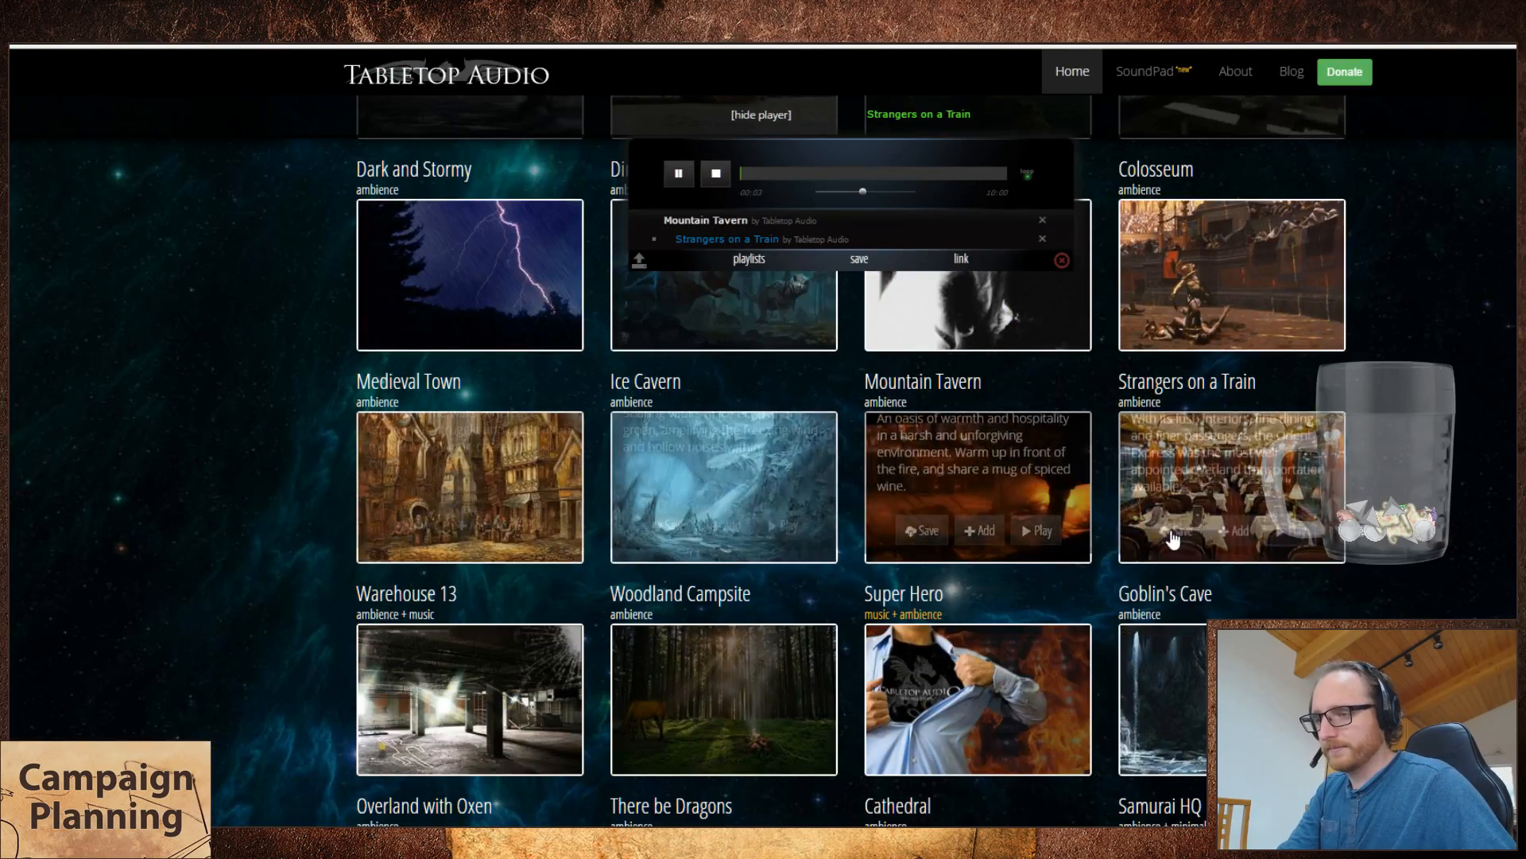
mouse_move(1187, 541)
key(ctrl+Tab)
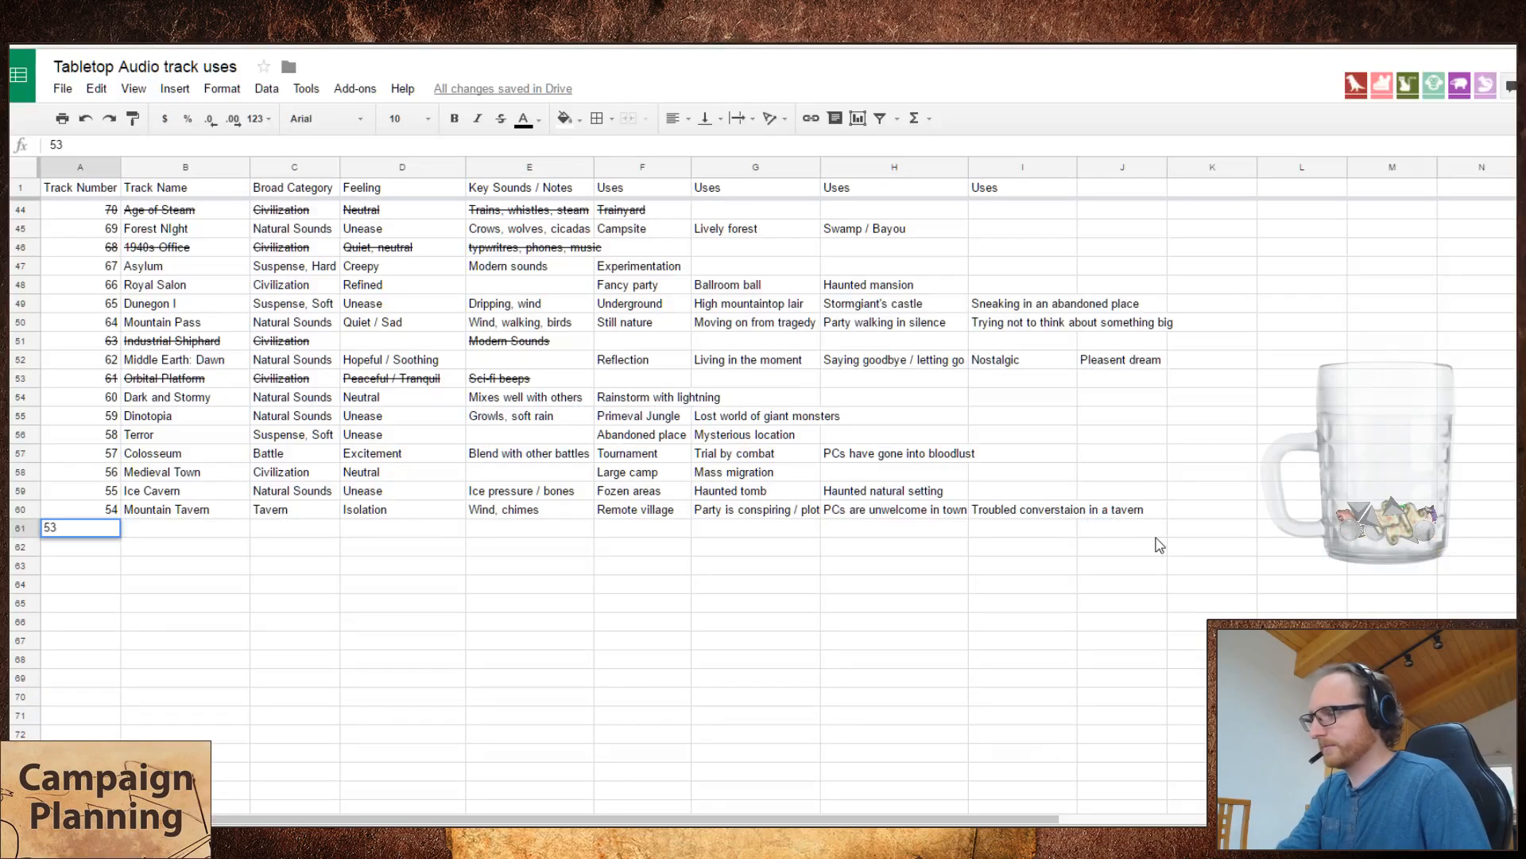
key(Tab)
text(Strangers o)
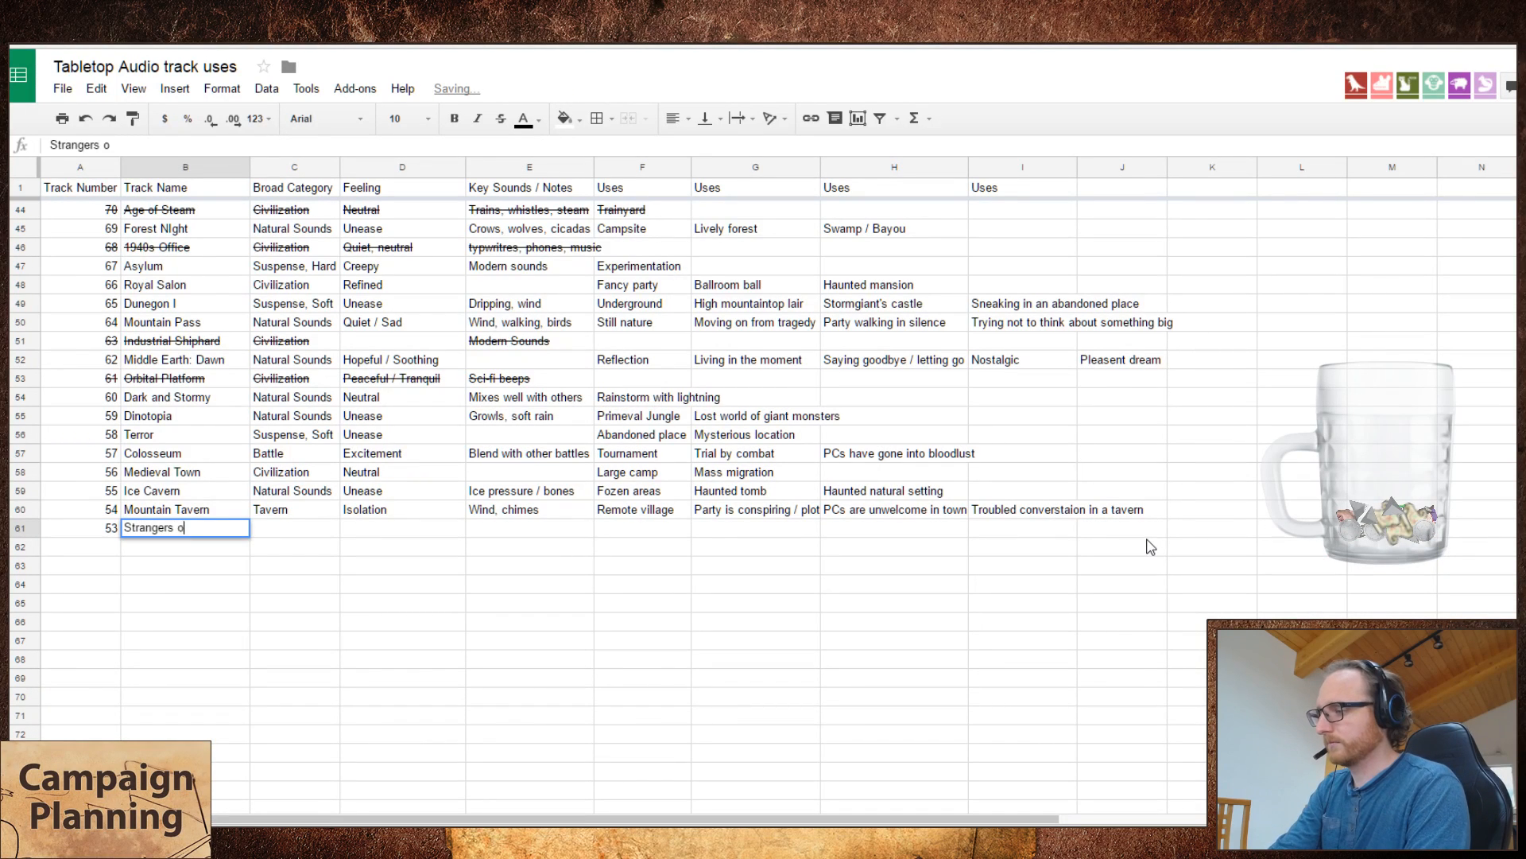
text(n a Train)
key(Tab)
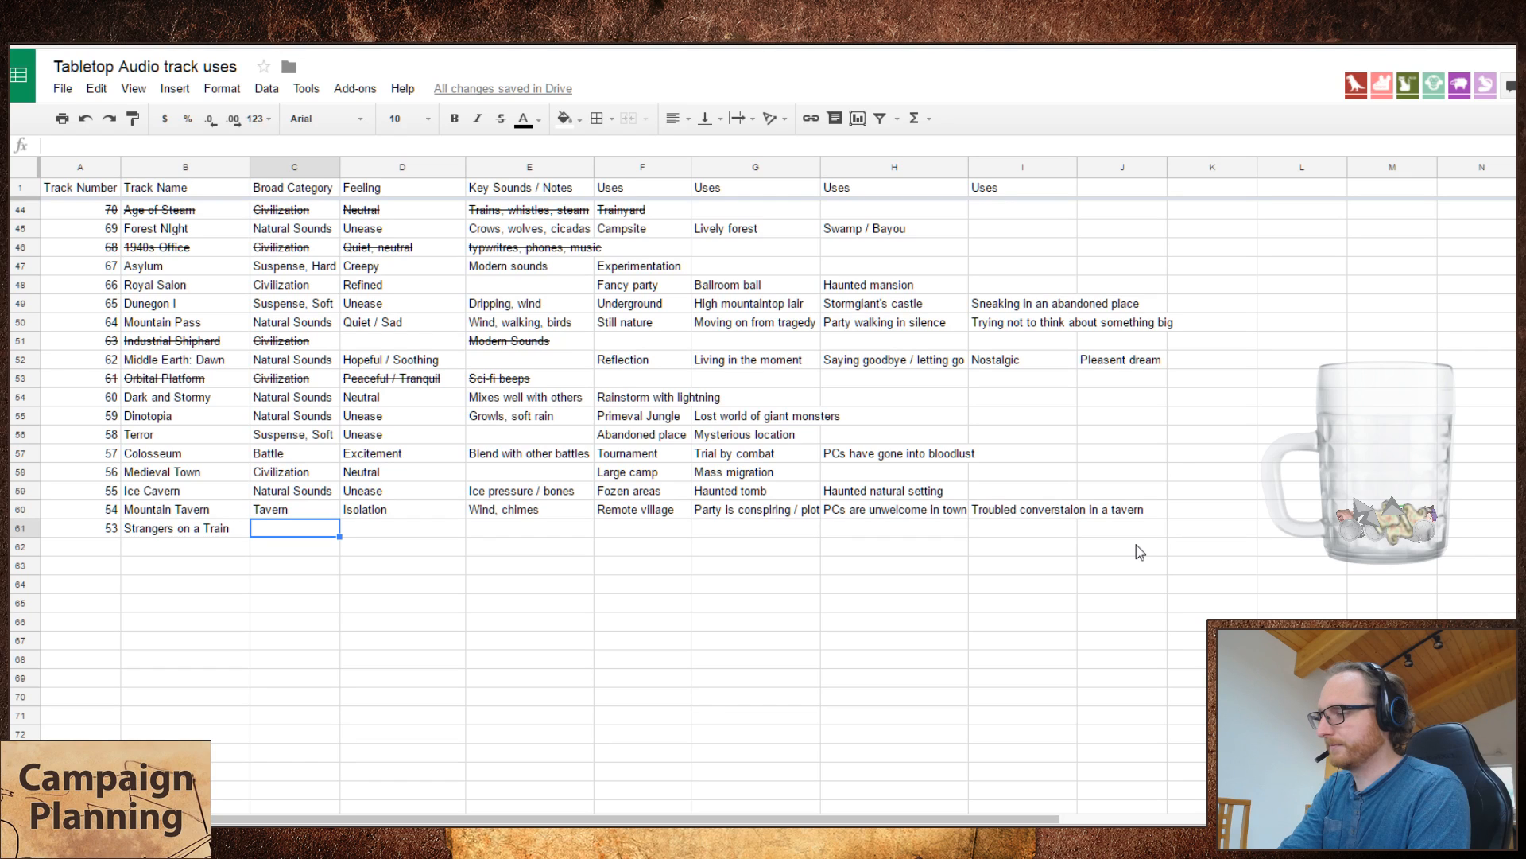
Step: Fill in the Strangers on a Train row with broad category Train and feeling Neutral
text(Train)
key(Tab)
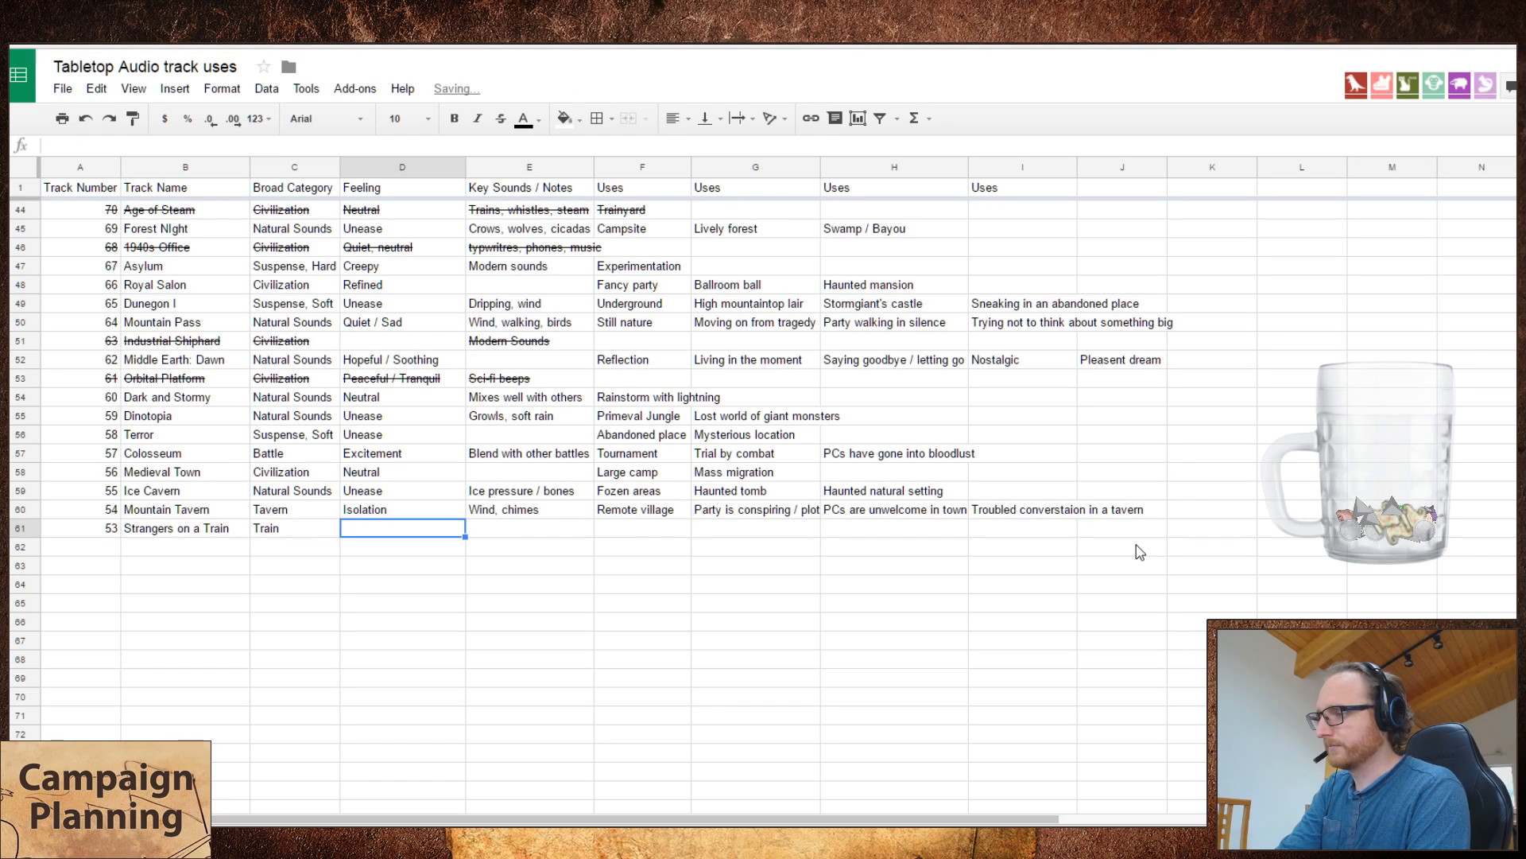
text(Neutral)
key(Tab)
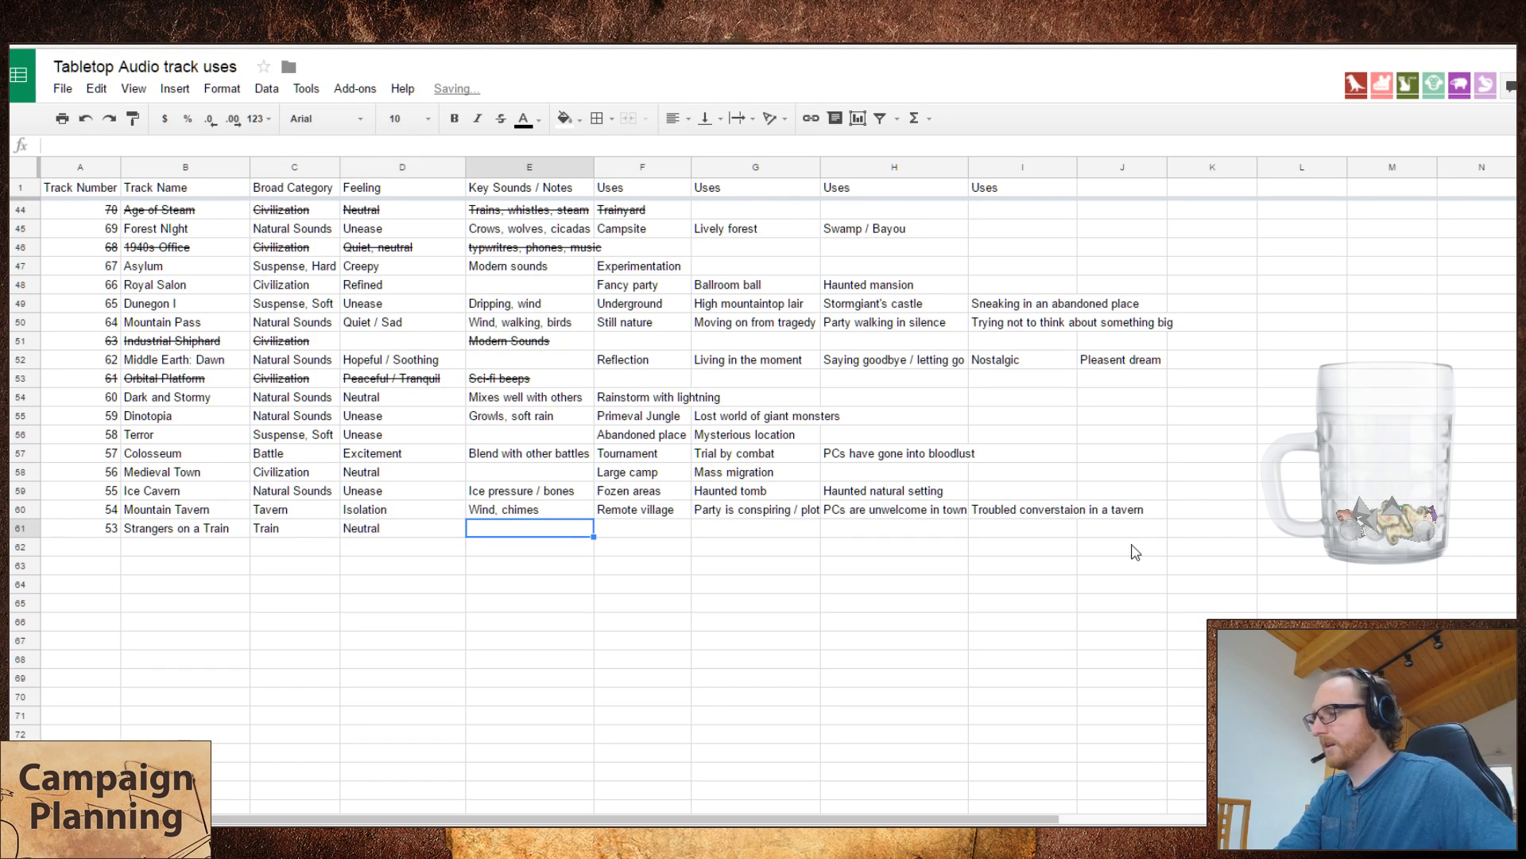
Step: Strike through the entire Strangers on a Train row
click(17, 527)
key(alt+shift+5)
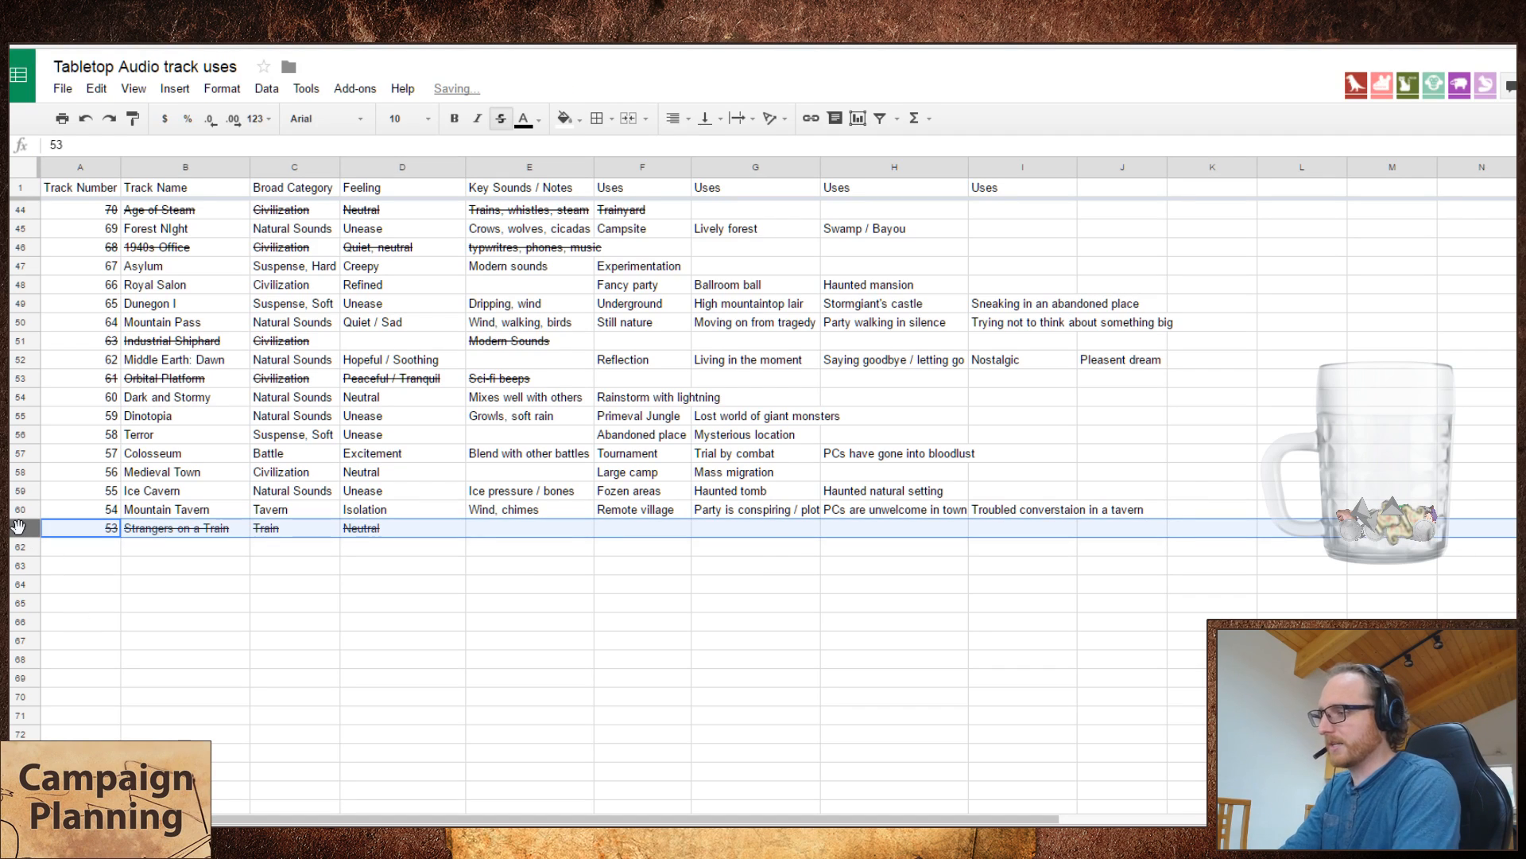
key(Down)
Step: Return to the Tabletop Audio site and play the Warehouse 13 track
key(ctrl+Tab)
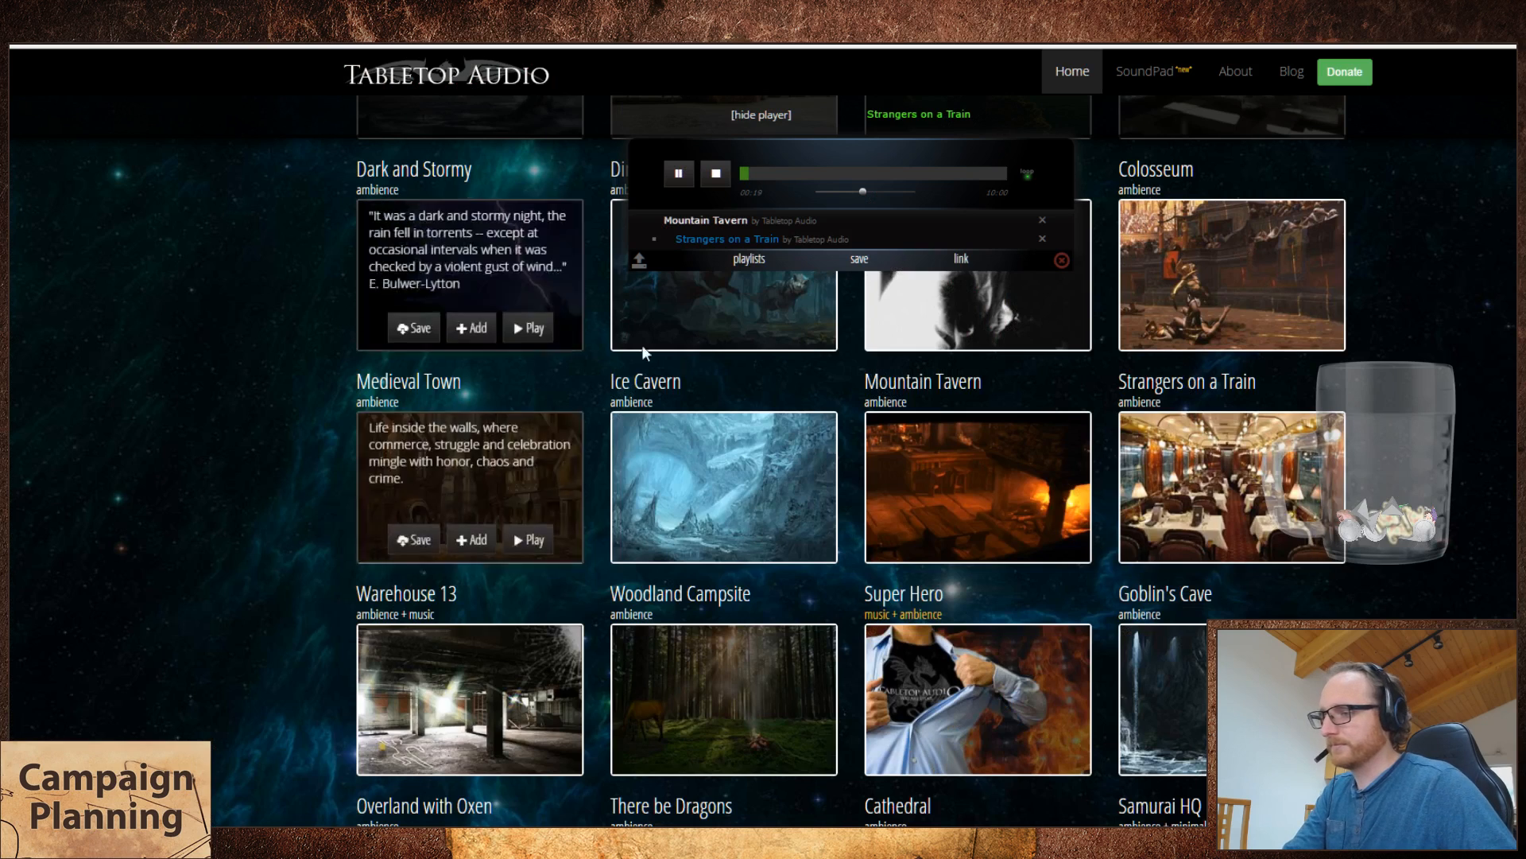
click(536, 744)
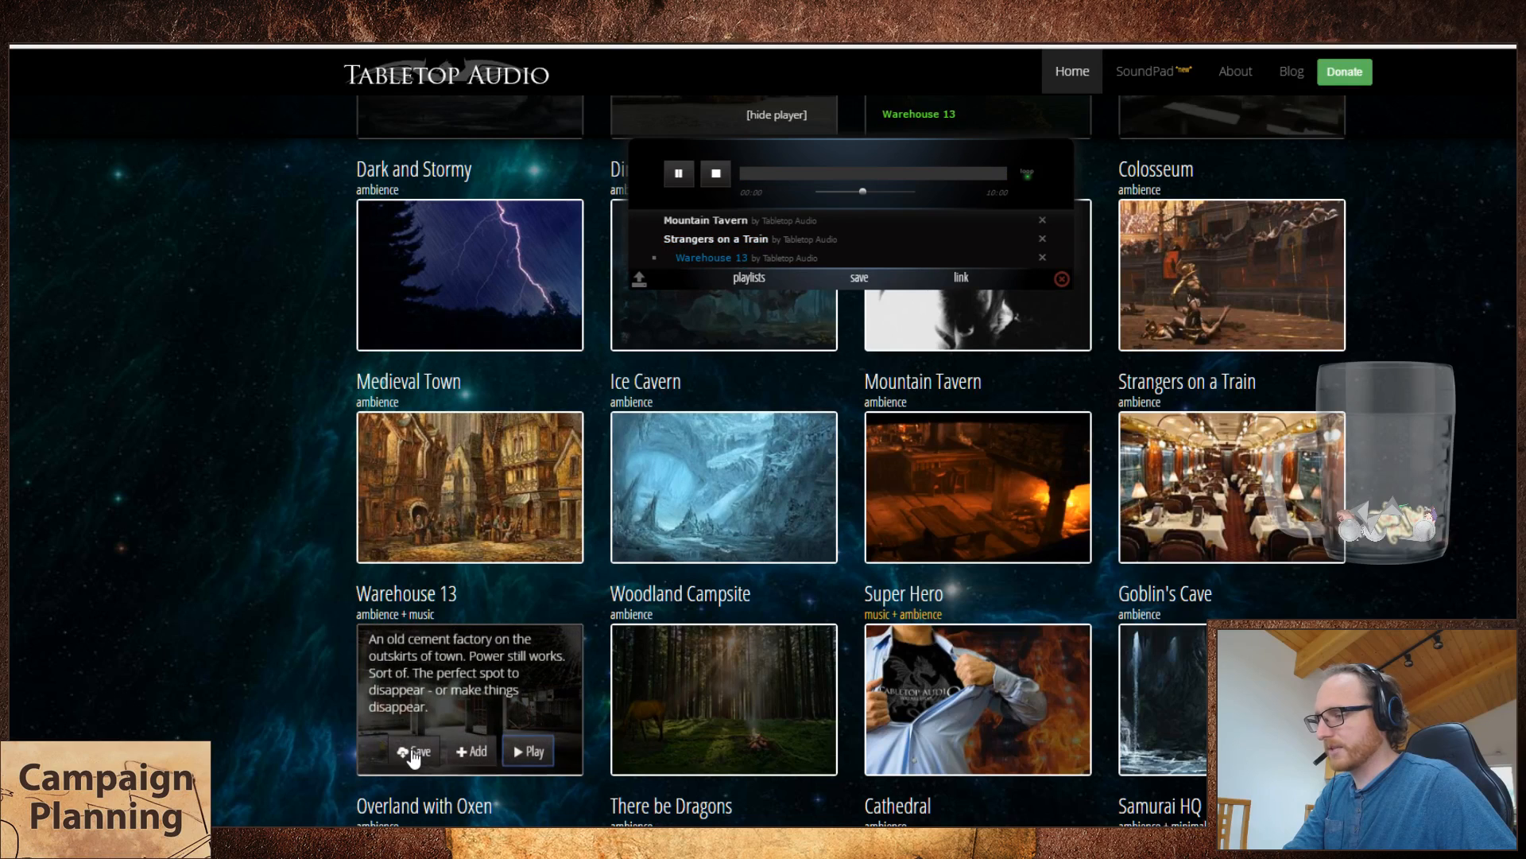
Step: In the spreadsheet, add a new row with track number 52 and the track name Warehouse 13
key(ctrl+shift+Tab)
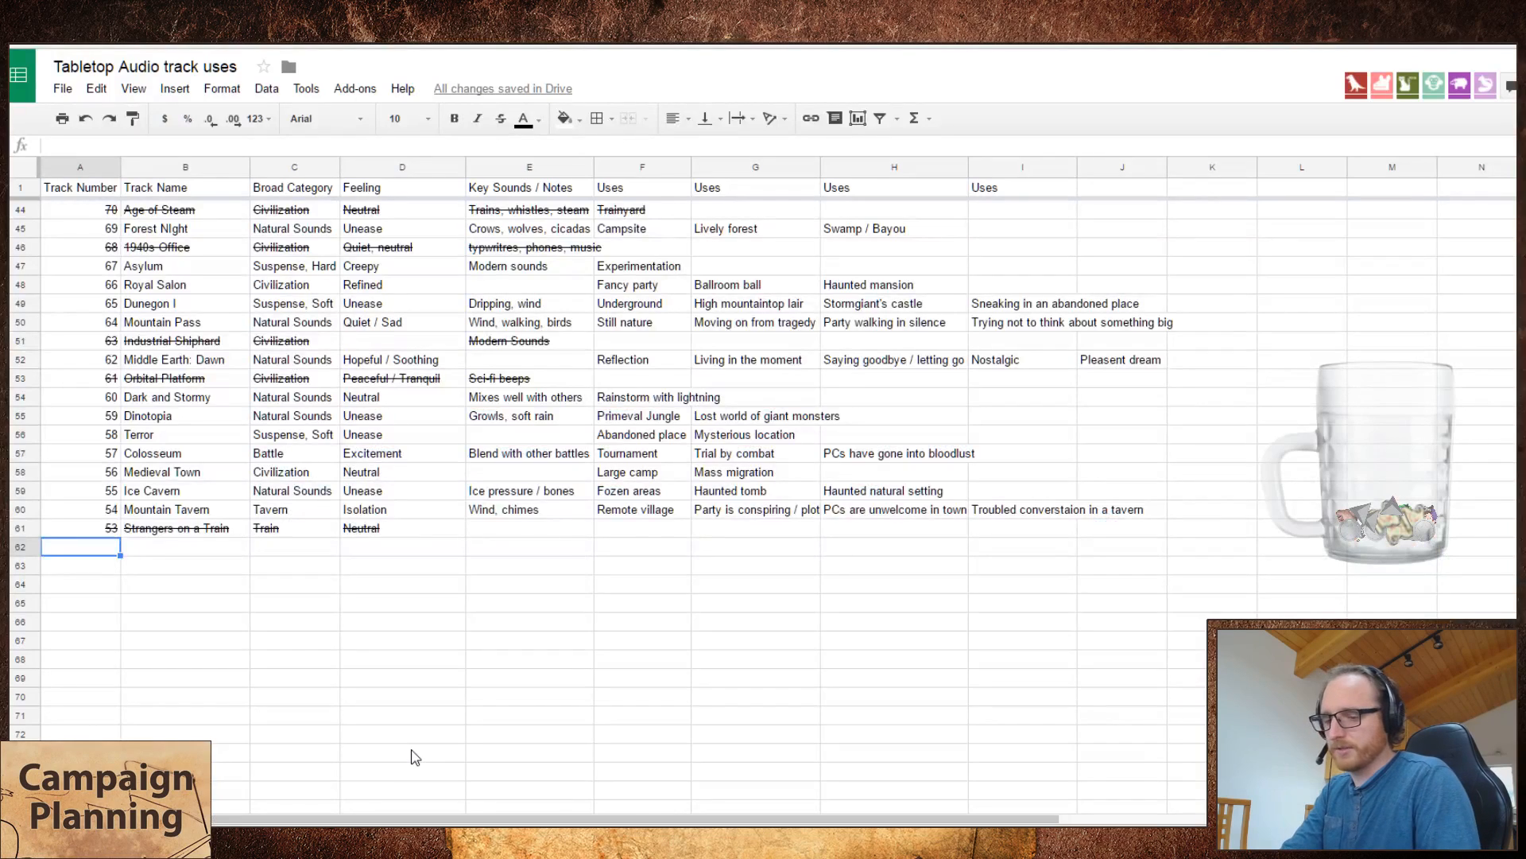
text(52)
key(Tab)
text(Wareho)
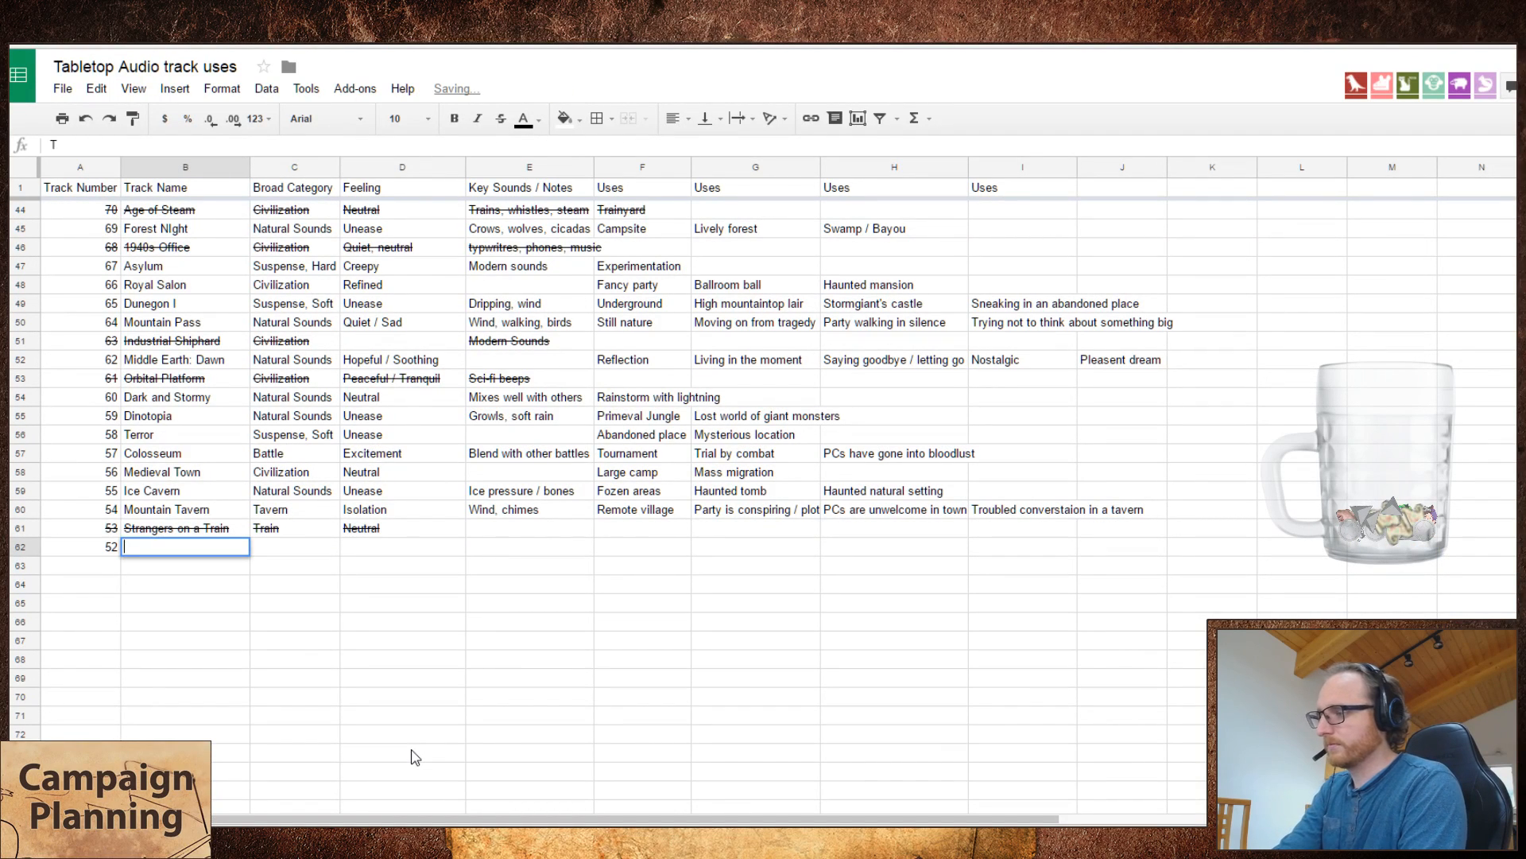
text(use)
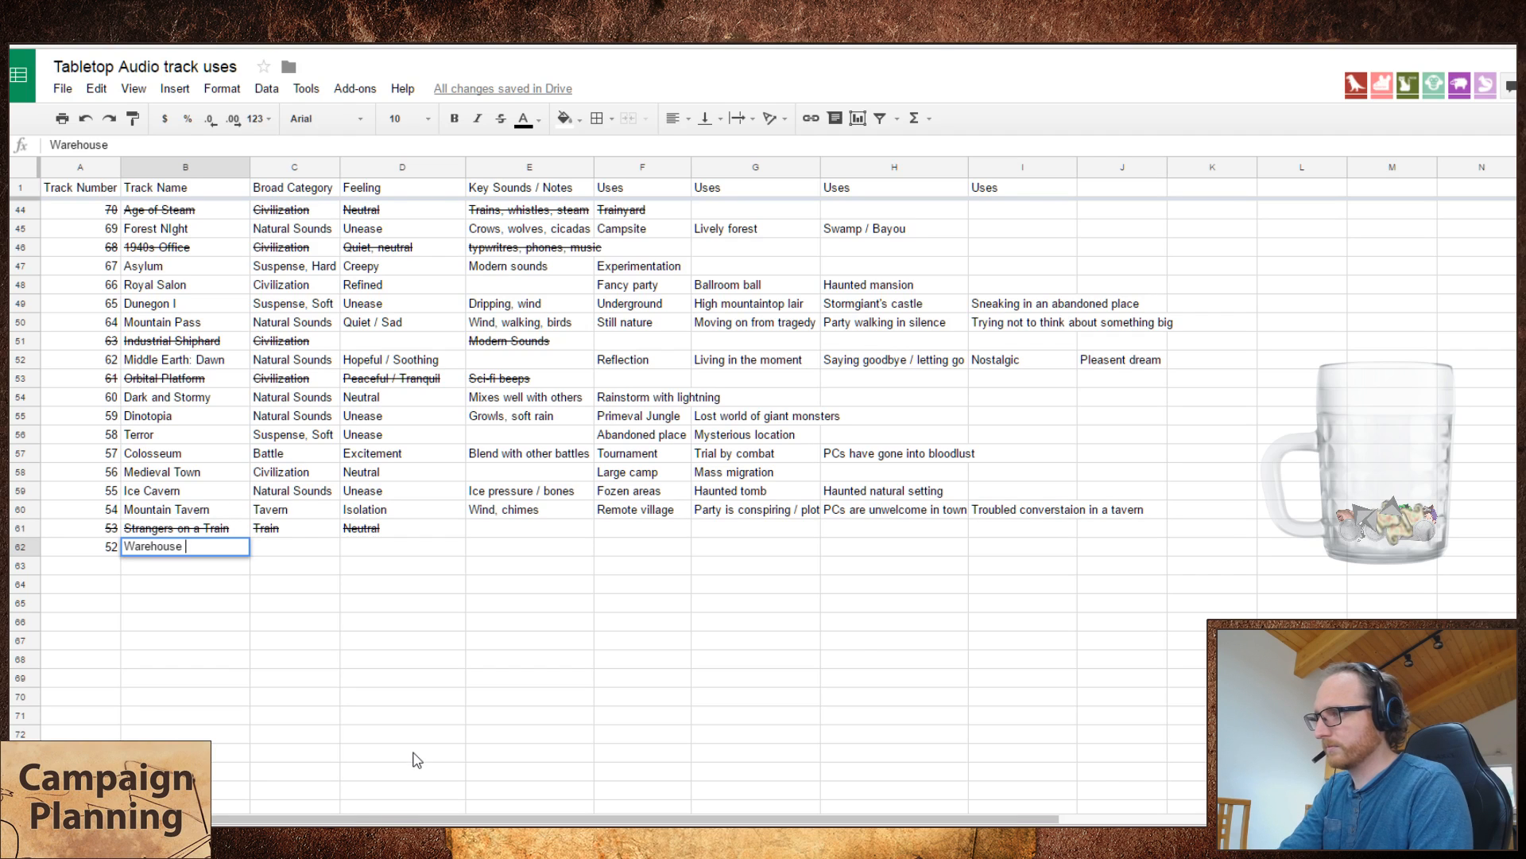
key(ctrl+Tab)
key(ctrl+shift+Tab)
text(13)
key(Tab)
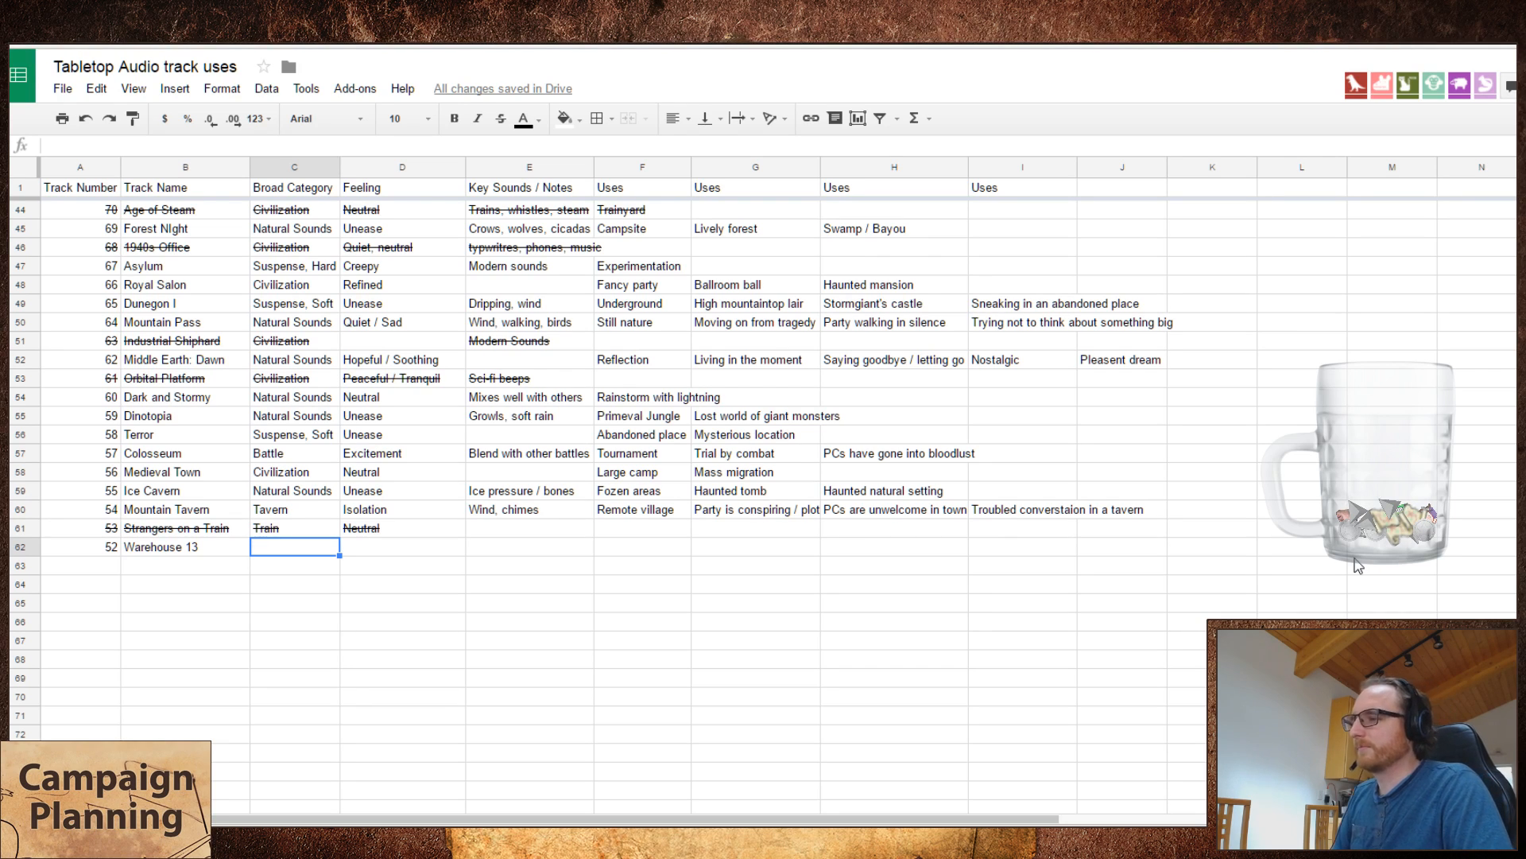
Step: Enter "Moderns stuff" as the key sounds note for Warehouse 13, leaving its category and feeling blank
key(Tab)
key(Tab)
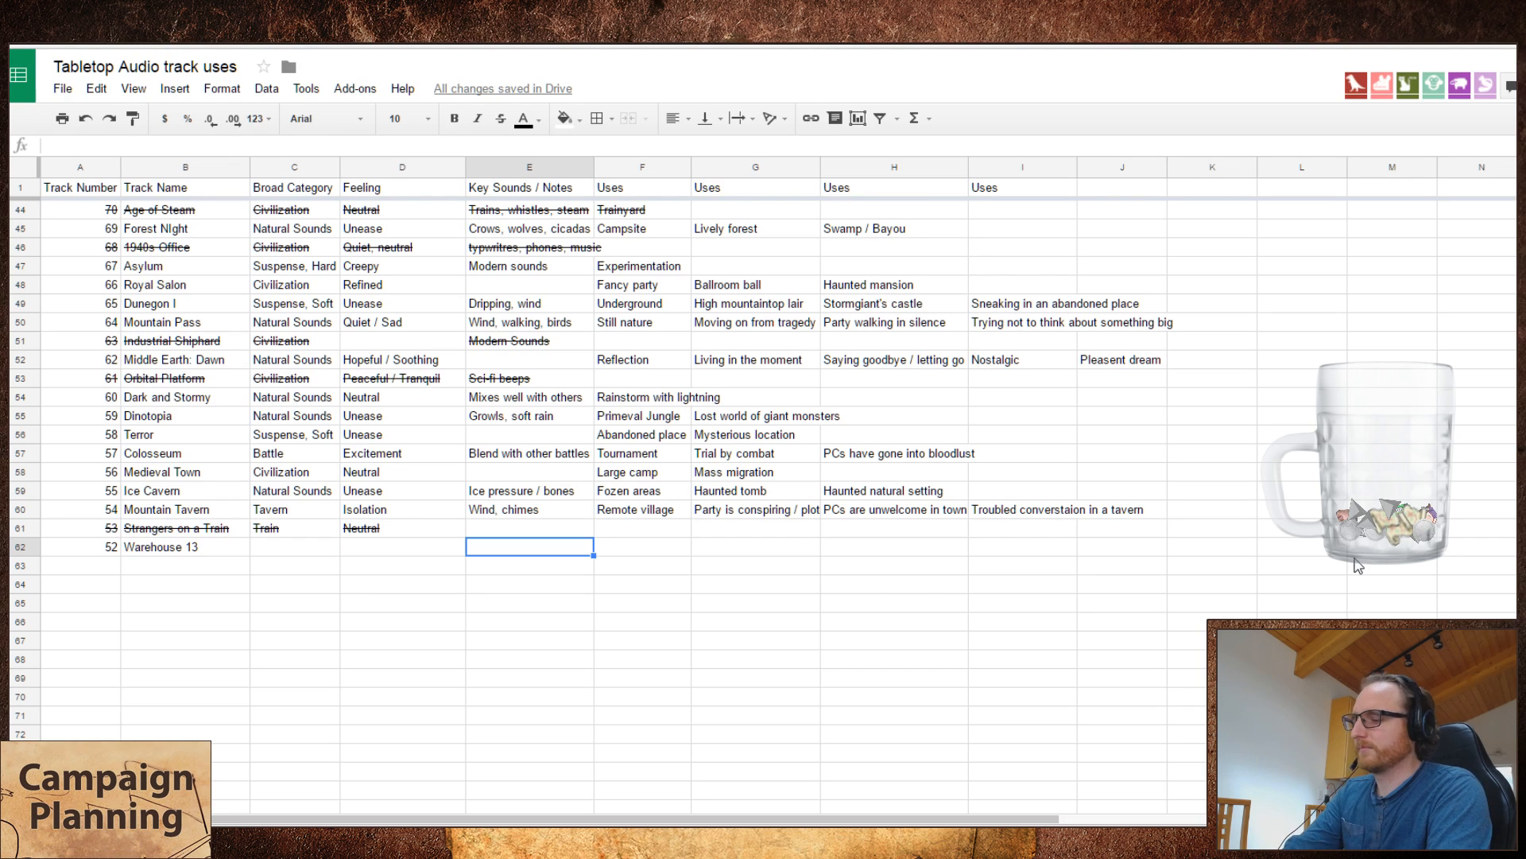
text(Moderns stuff)
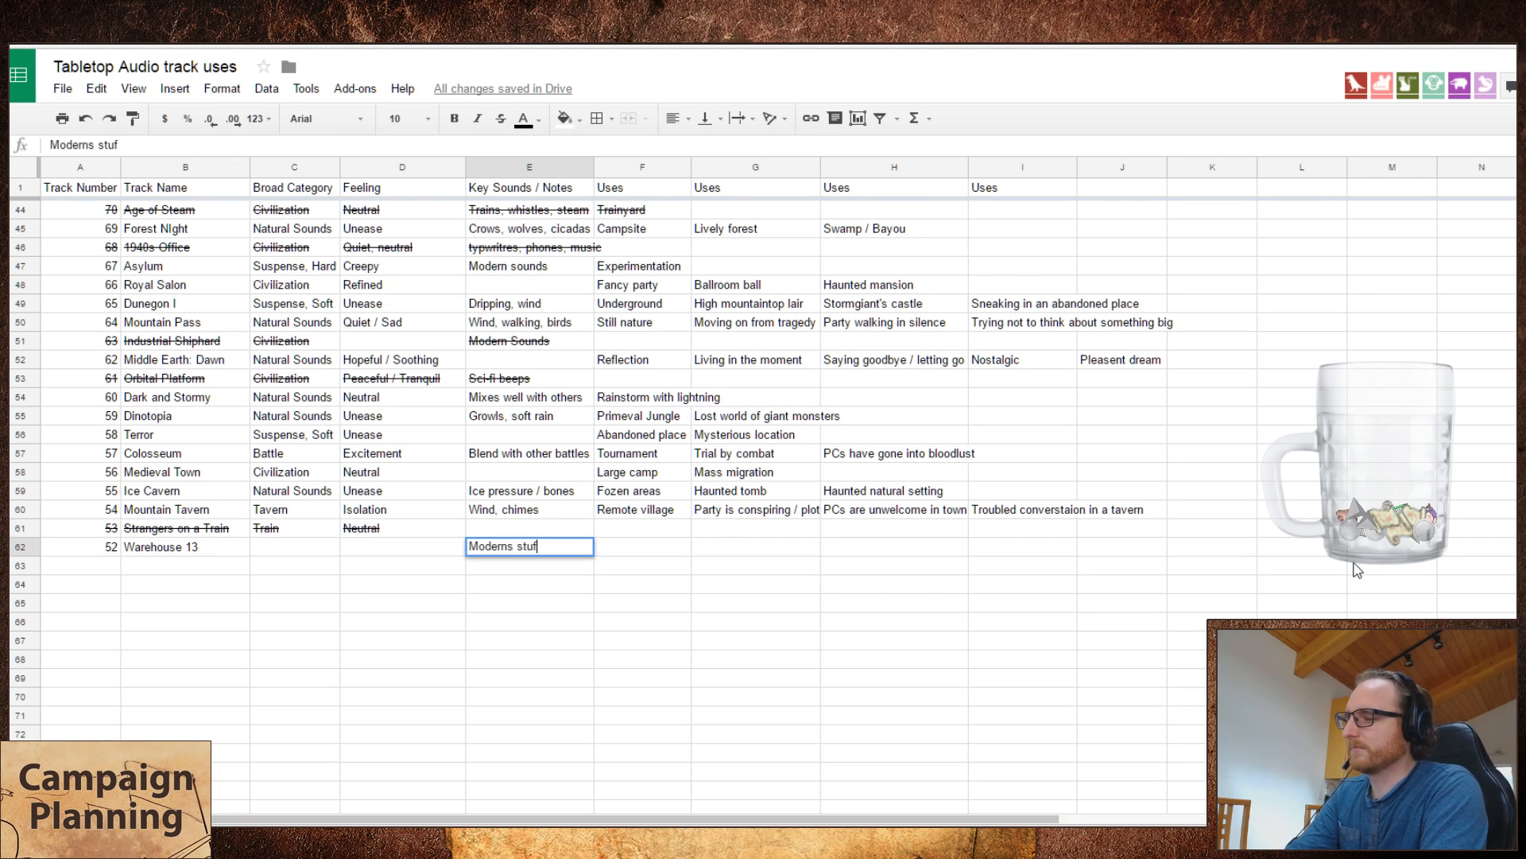
key(Return)
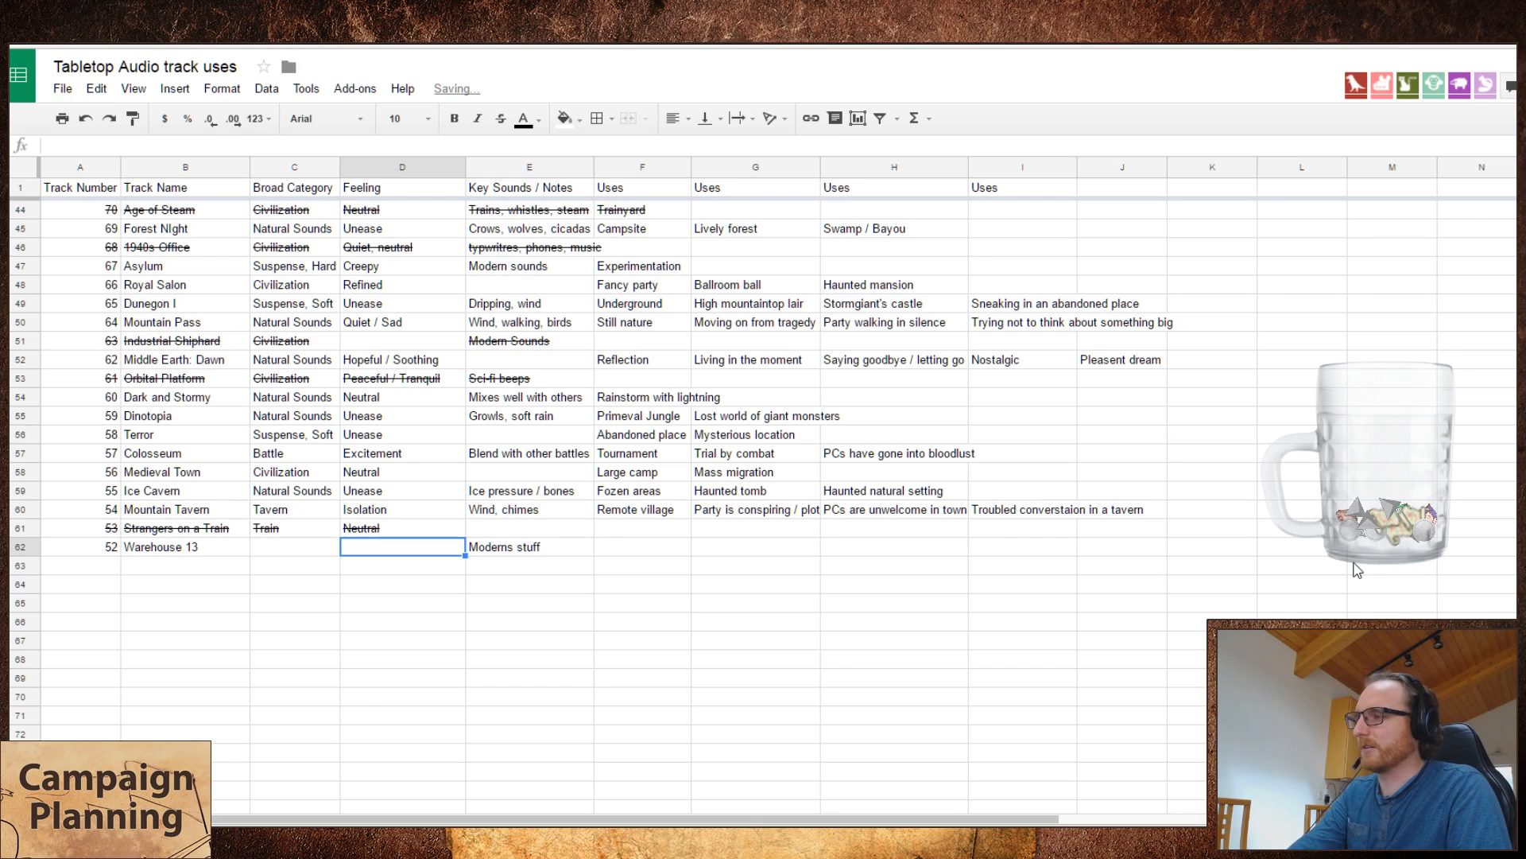
Step: Return to the Tabletop Audio player and skip ahead through Warehouse 13 to sample its later parts
key(alt+Tab)
click(813, 177)
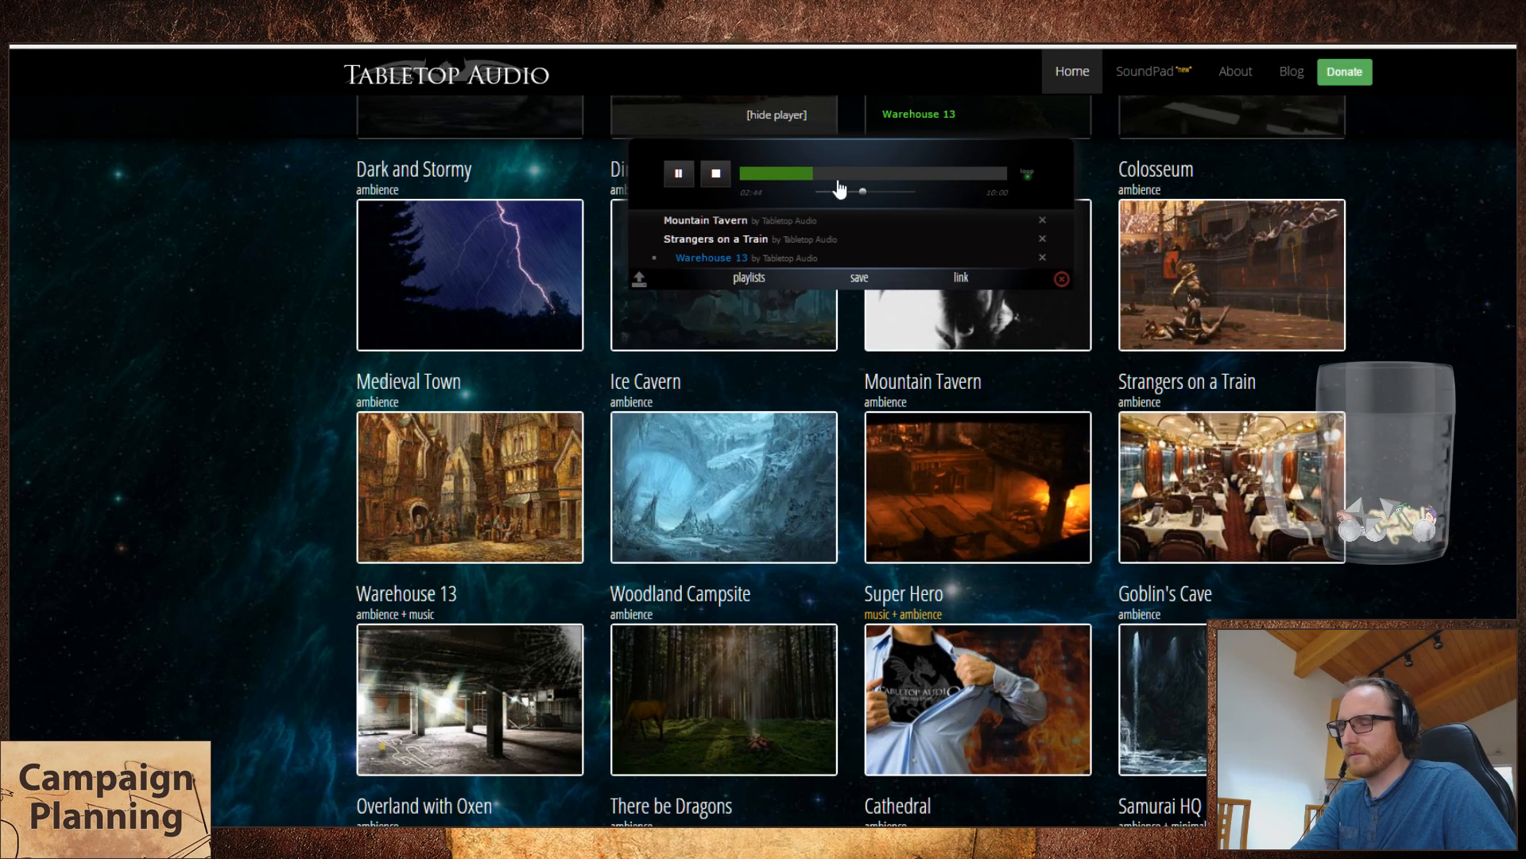
click(834, 178)
click(847, 178)
click(868, 176)
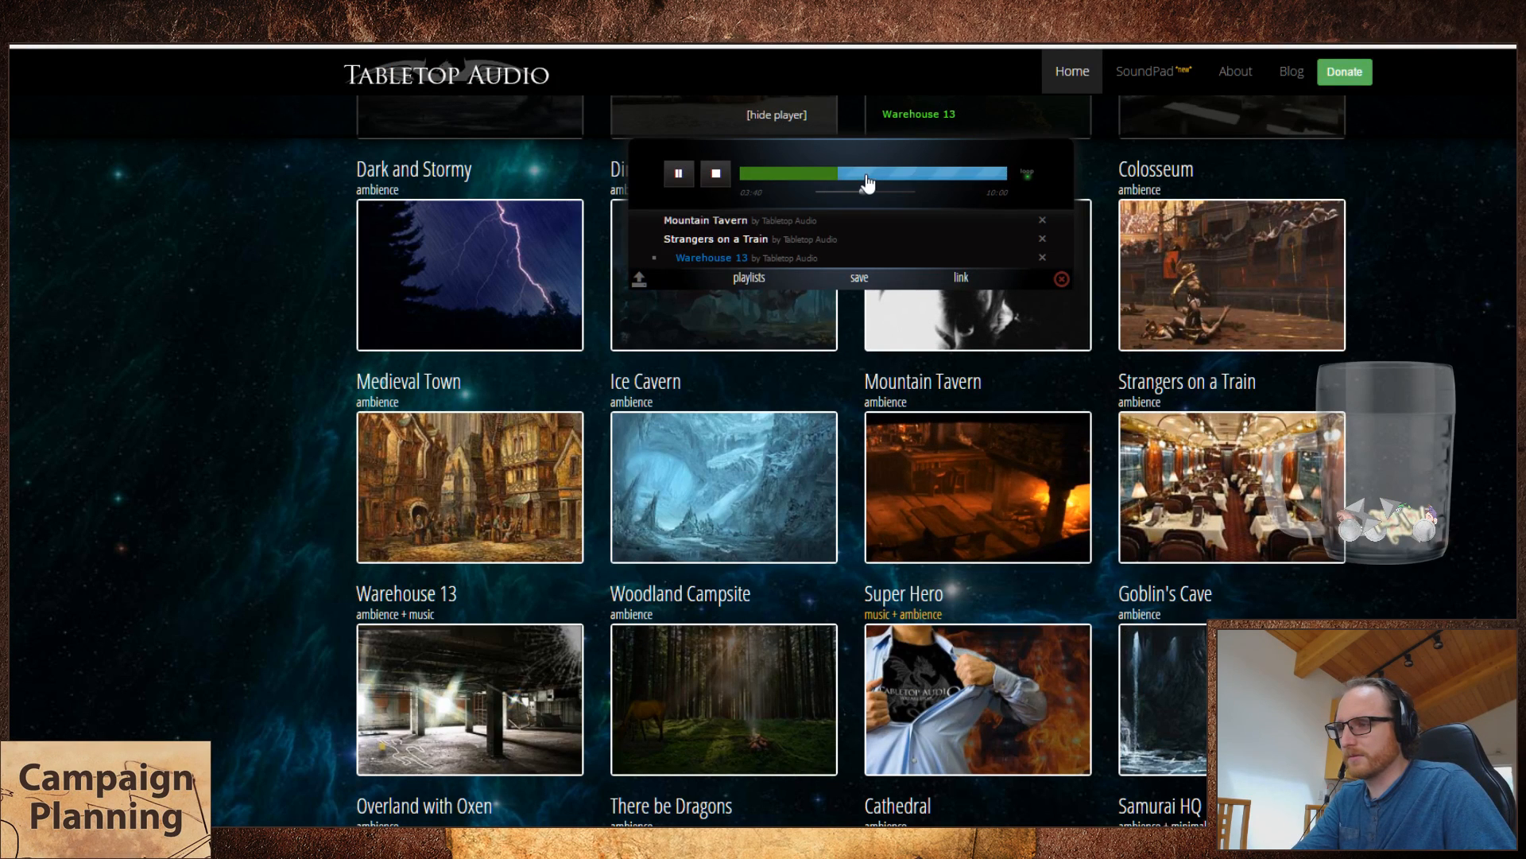
mouse_move(532, 683)
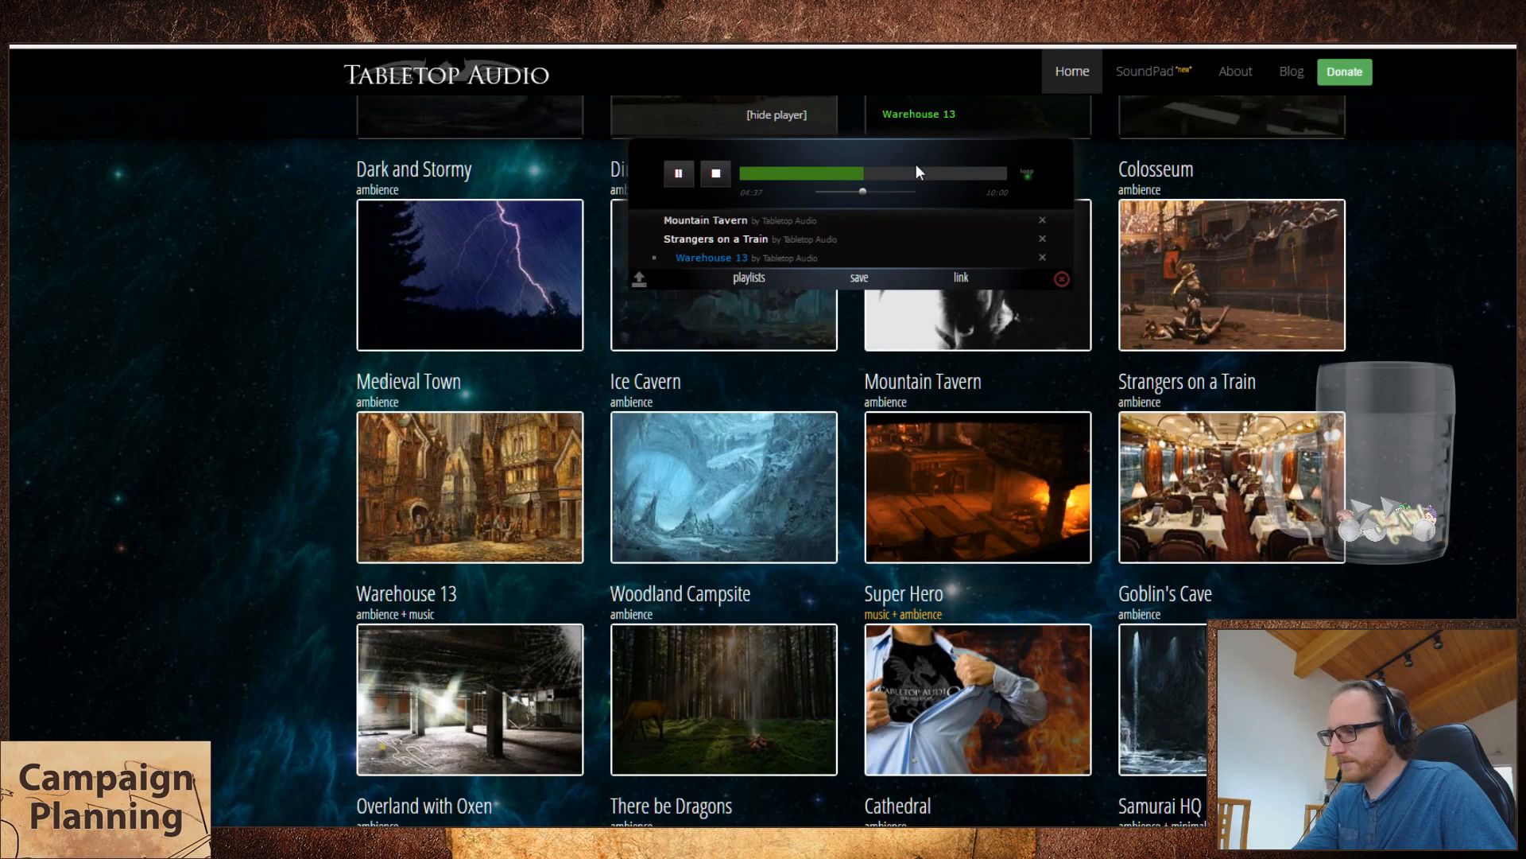
click(879, 173)
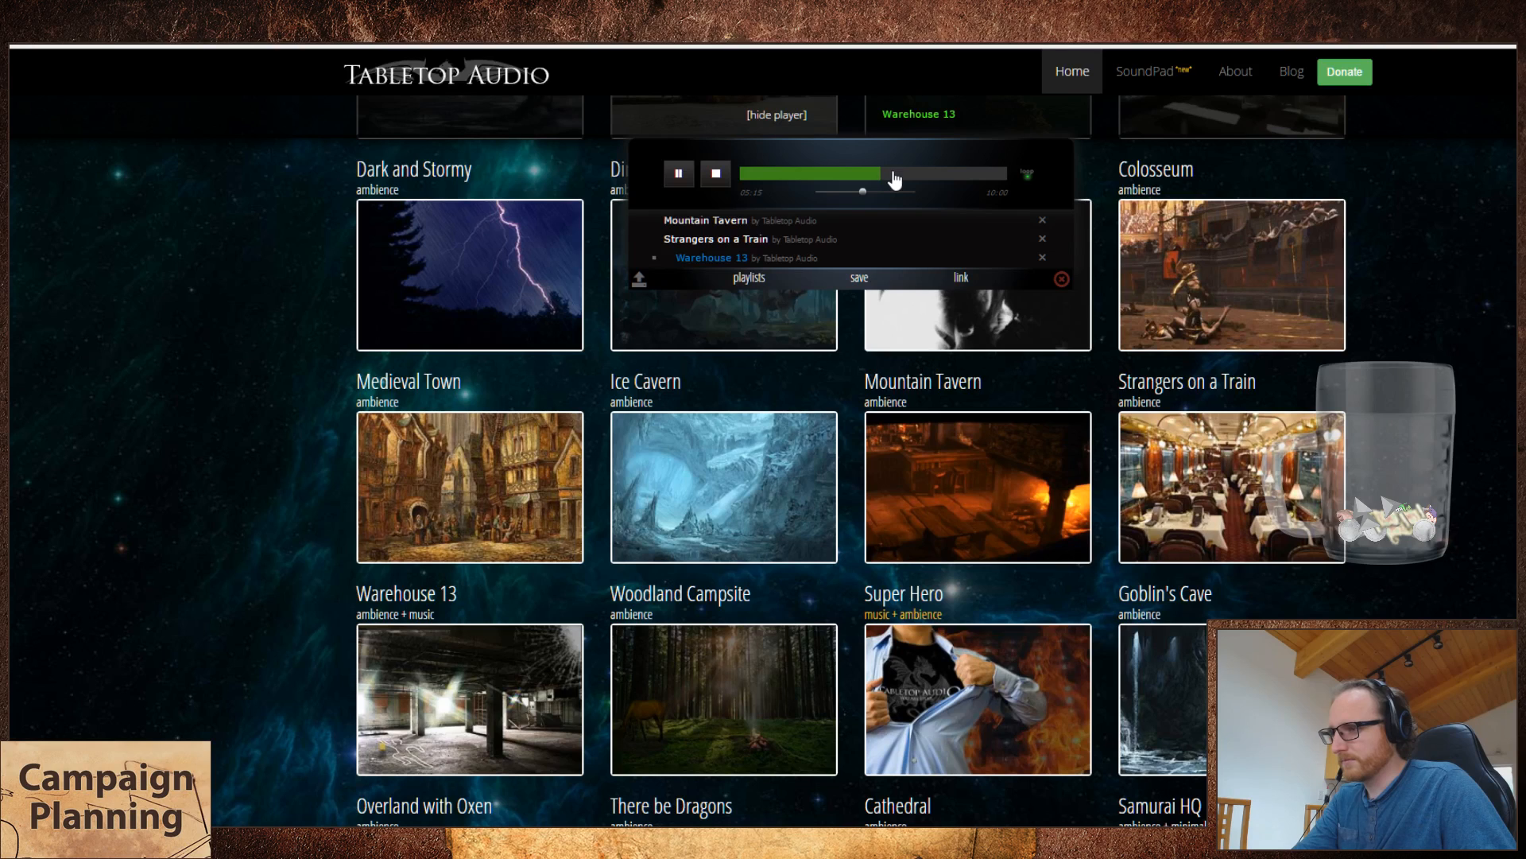
click(893, 173)
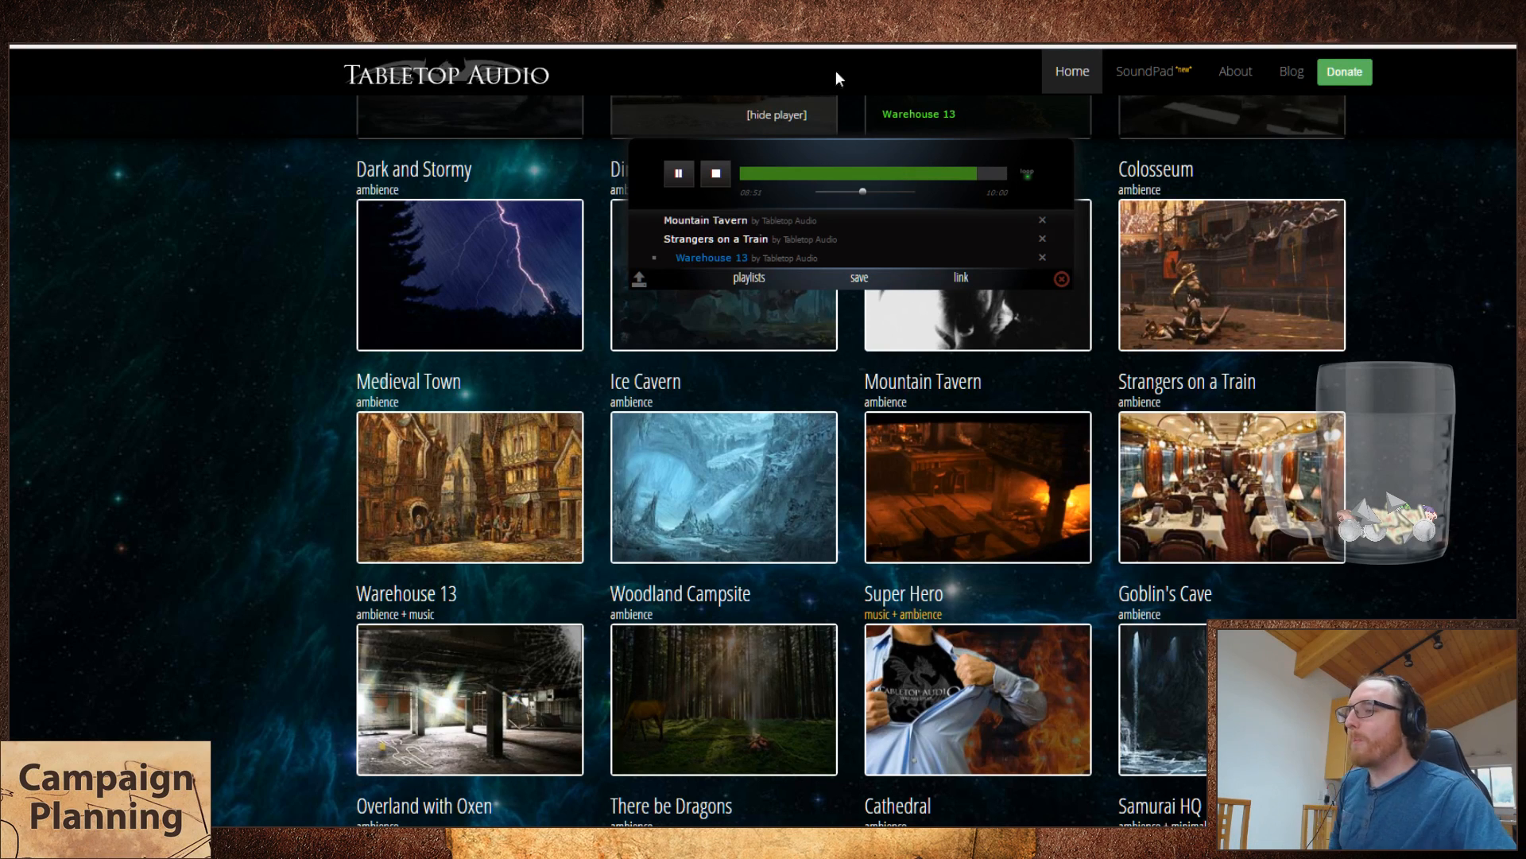
Step: In the spreadsheet, set the broad category of Warehouse 13 to "Eerily peaceful"
click(223, 16)
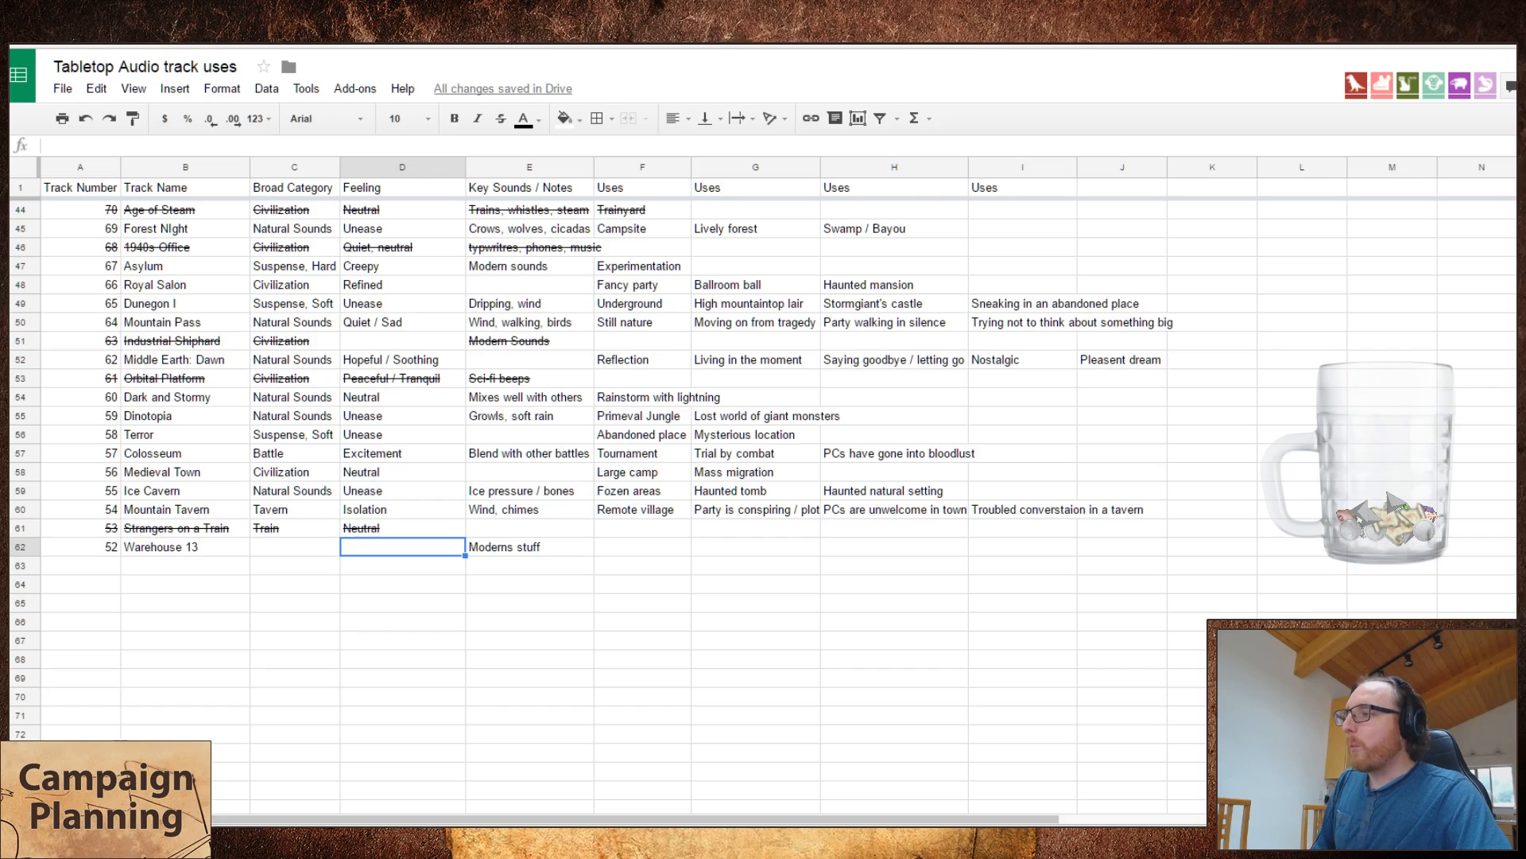
click(304, 549)
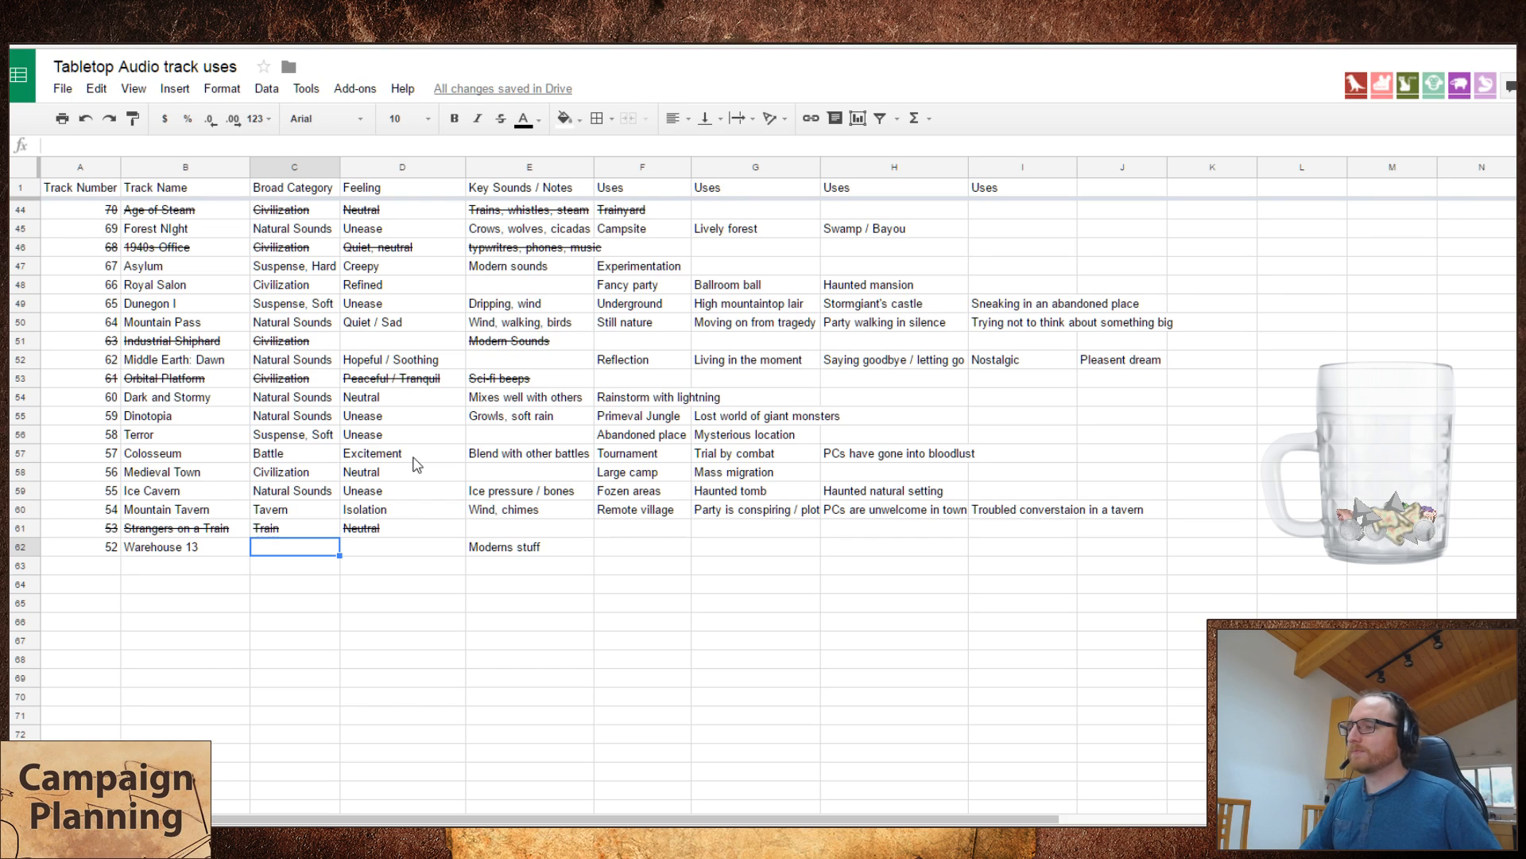
text(E)
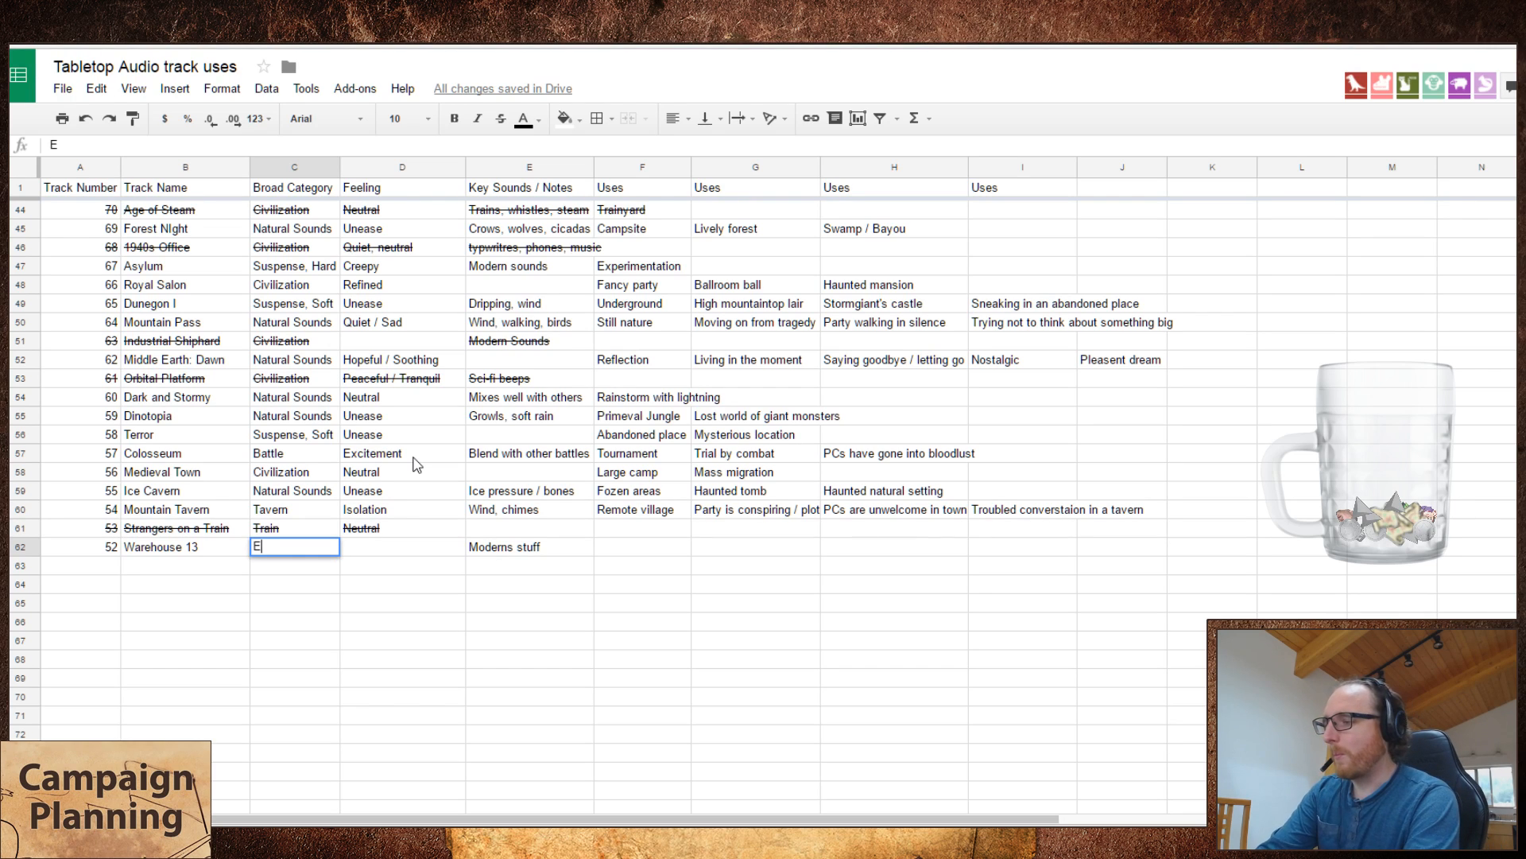
text(erily peaceful)
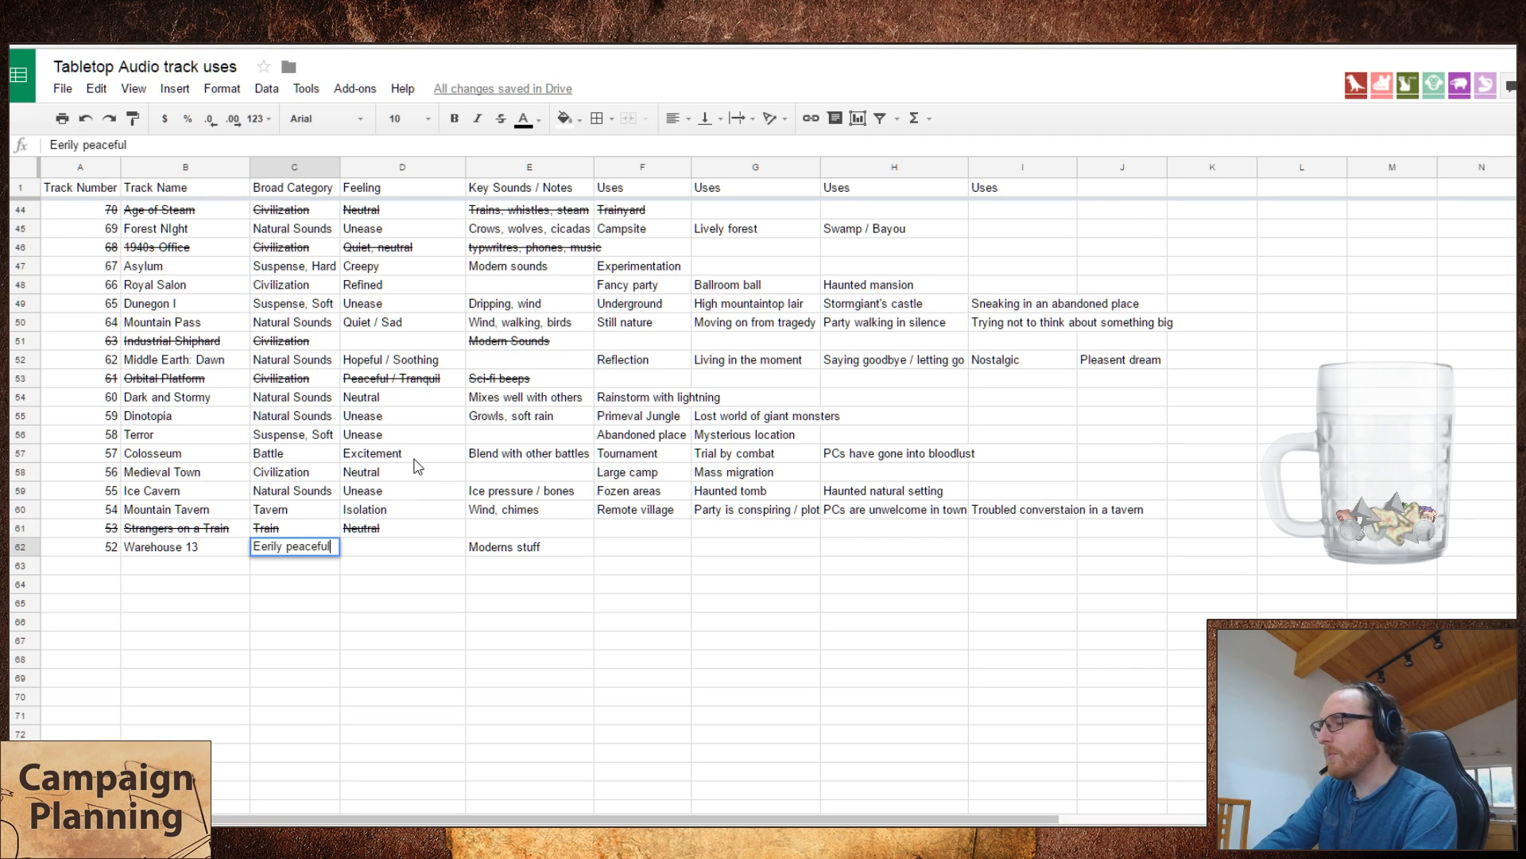
key(Return)
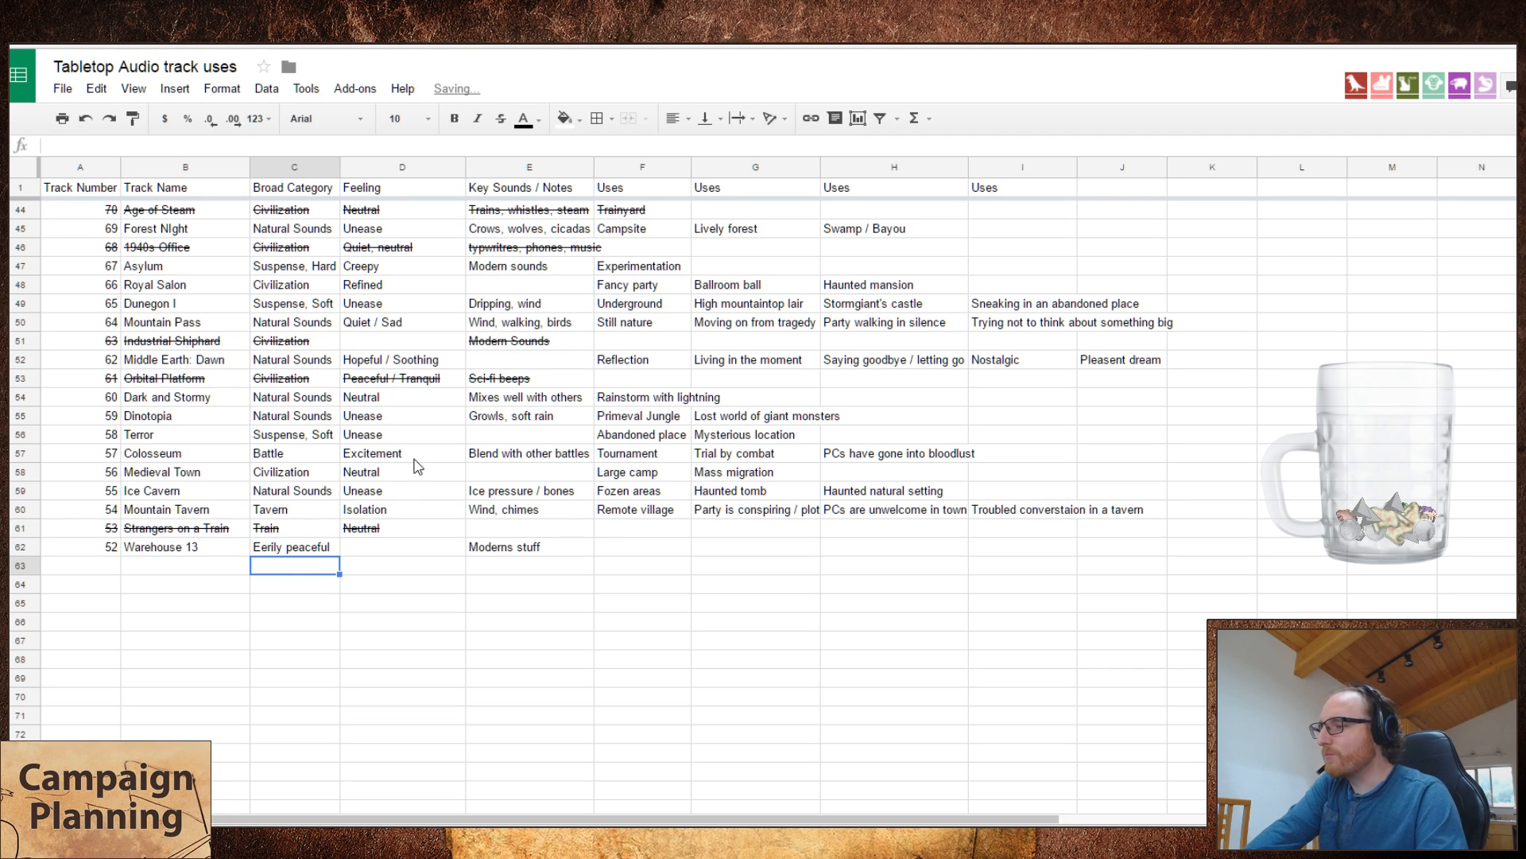
Step: Review the earlier track rows in the spreadsheet and the categories and feelings assigned to them
scroll(278, 469, up, 2)
scroll(298, 488, up, 3)
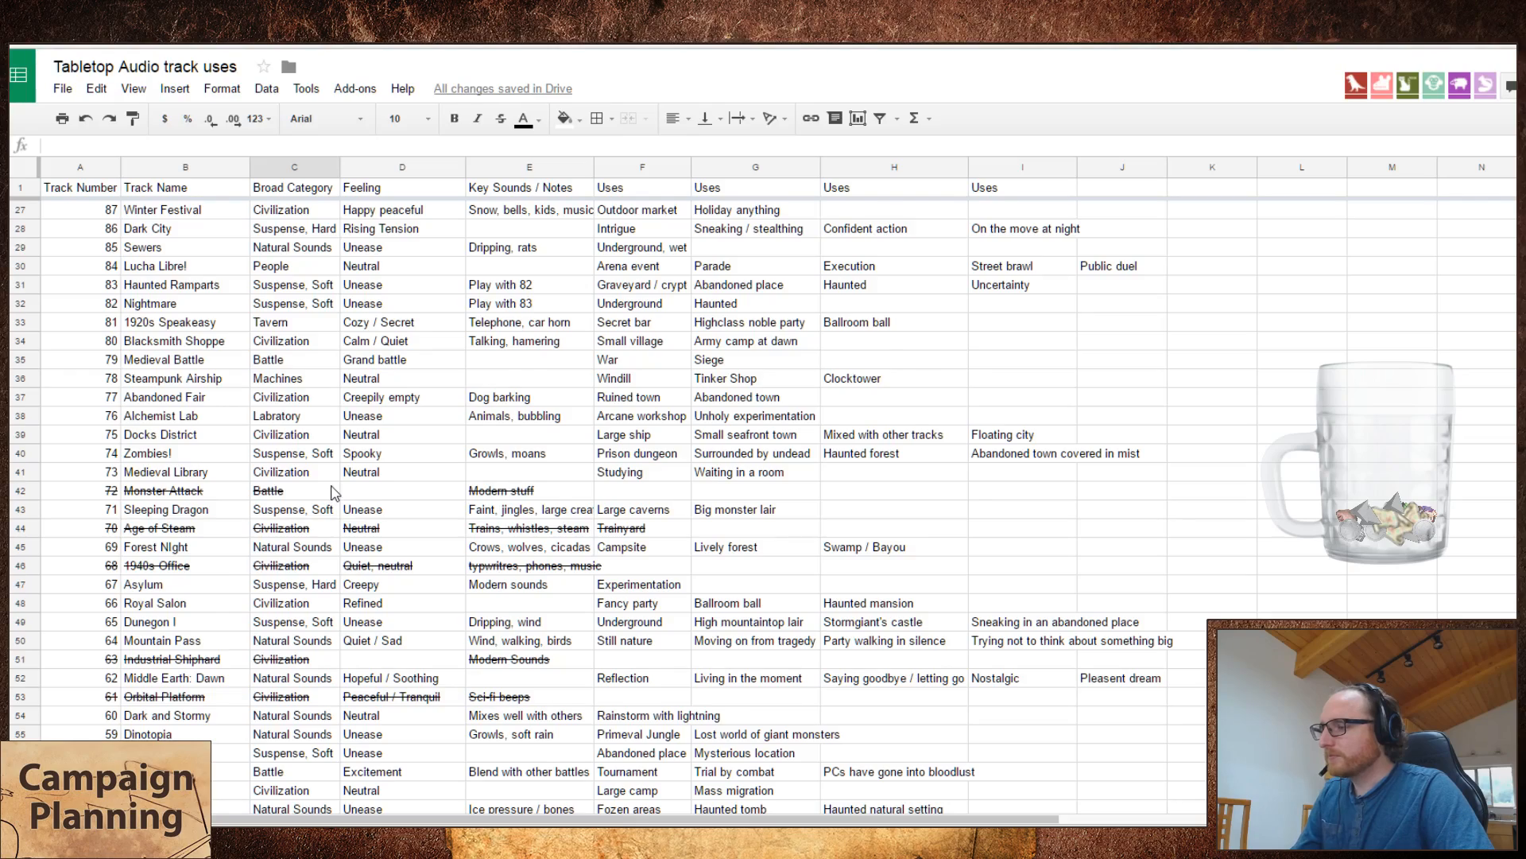
scroll(334, 493, up, 8)
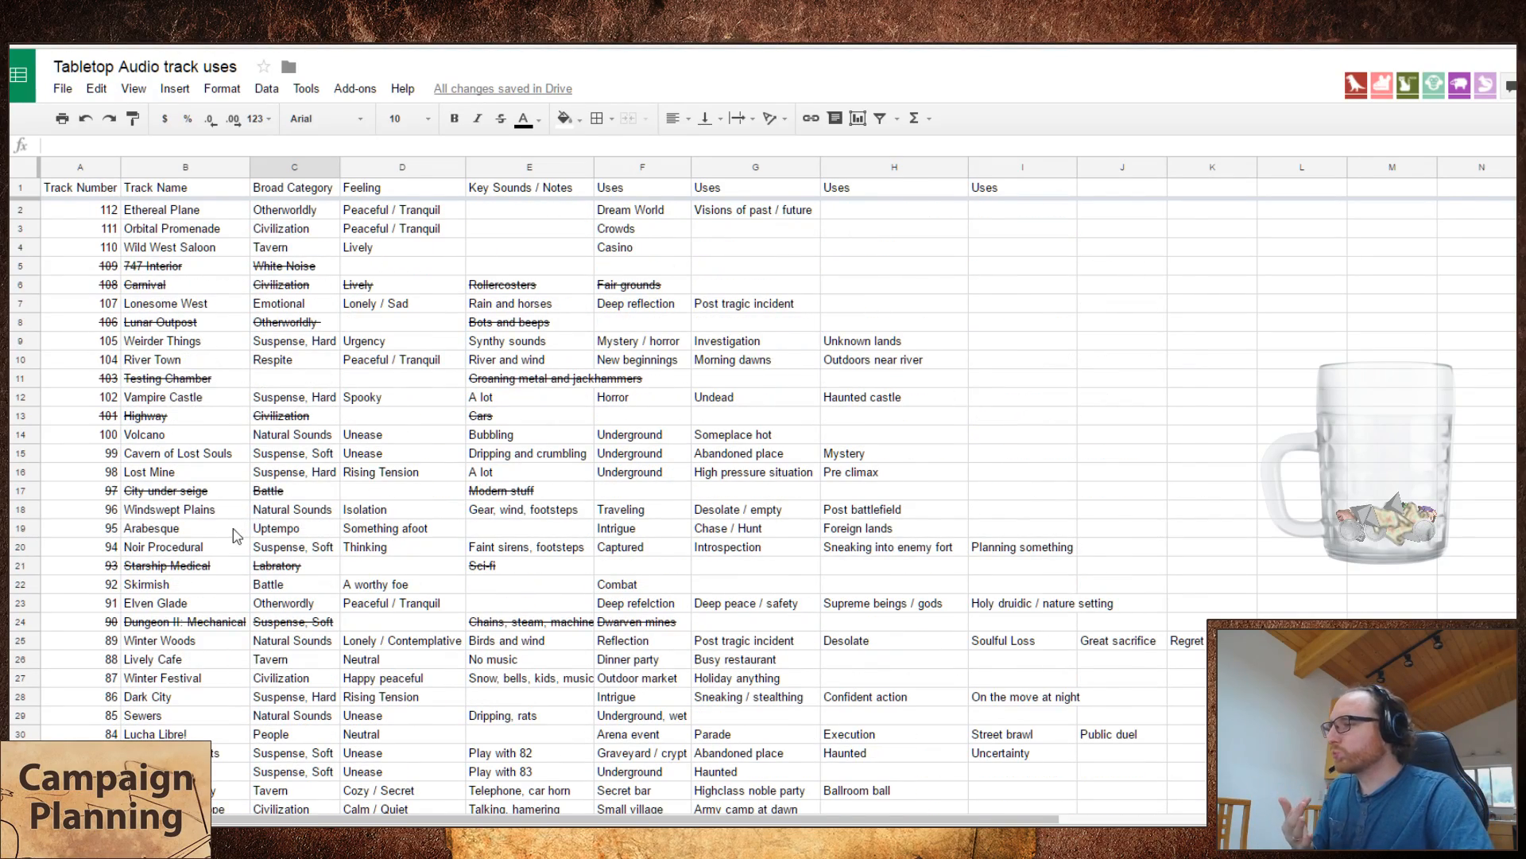
scroll(258, 533, down, 10)
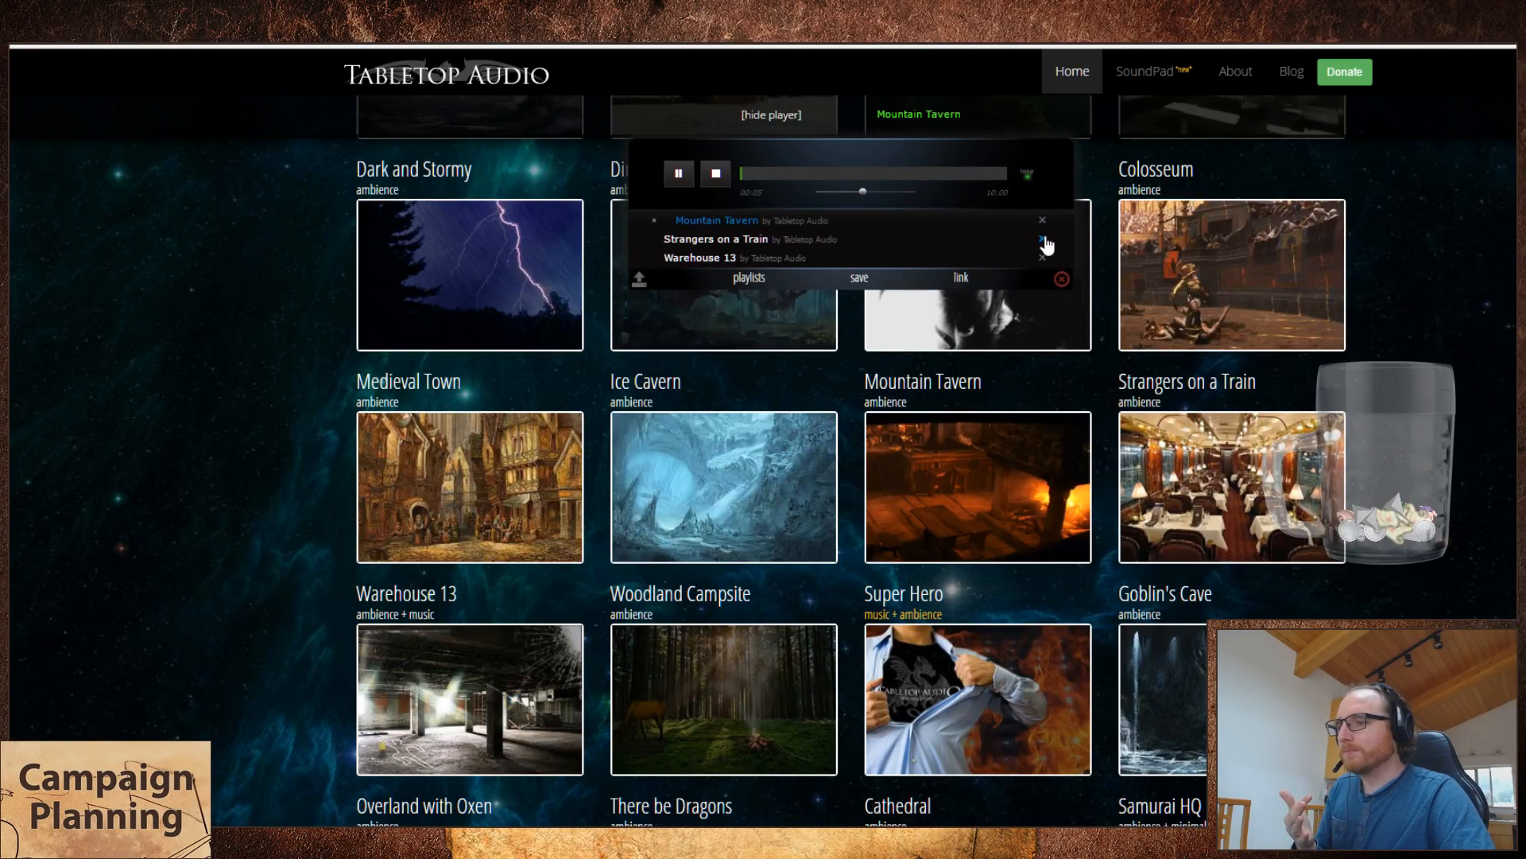
Step: On the Tabletop Audio site, remove Strangers on a Train and Mountain Tavern from the player's playlist
click(1043, 238)
click(1043, 220)
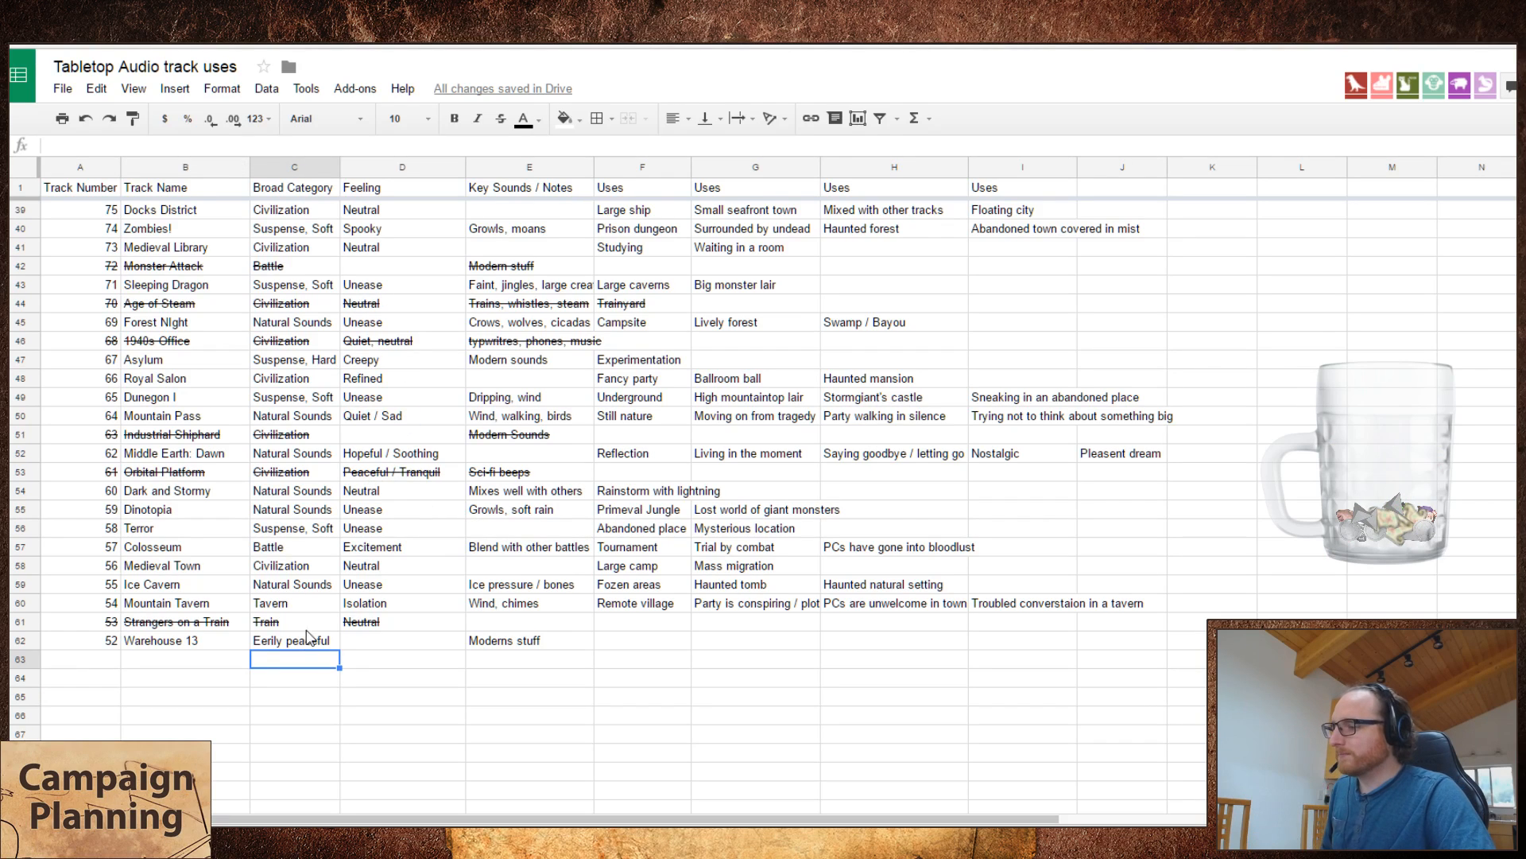
Step: Move "Eerily peaceful" from the broad category of Warehouse 13 to its feeling
click(291, 645)
key(ctrl+x)
key(Right)
key(ctrl+v)
key(Left)
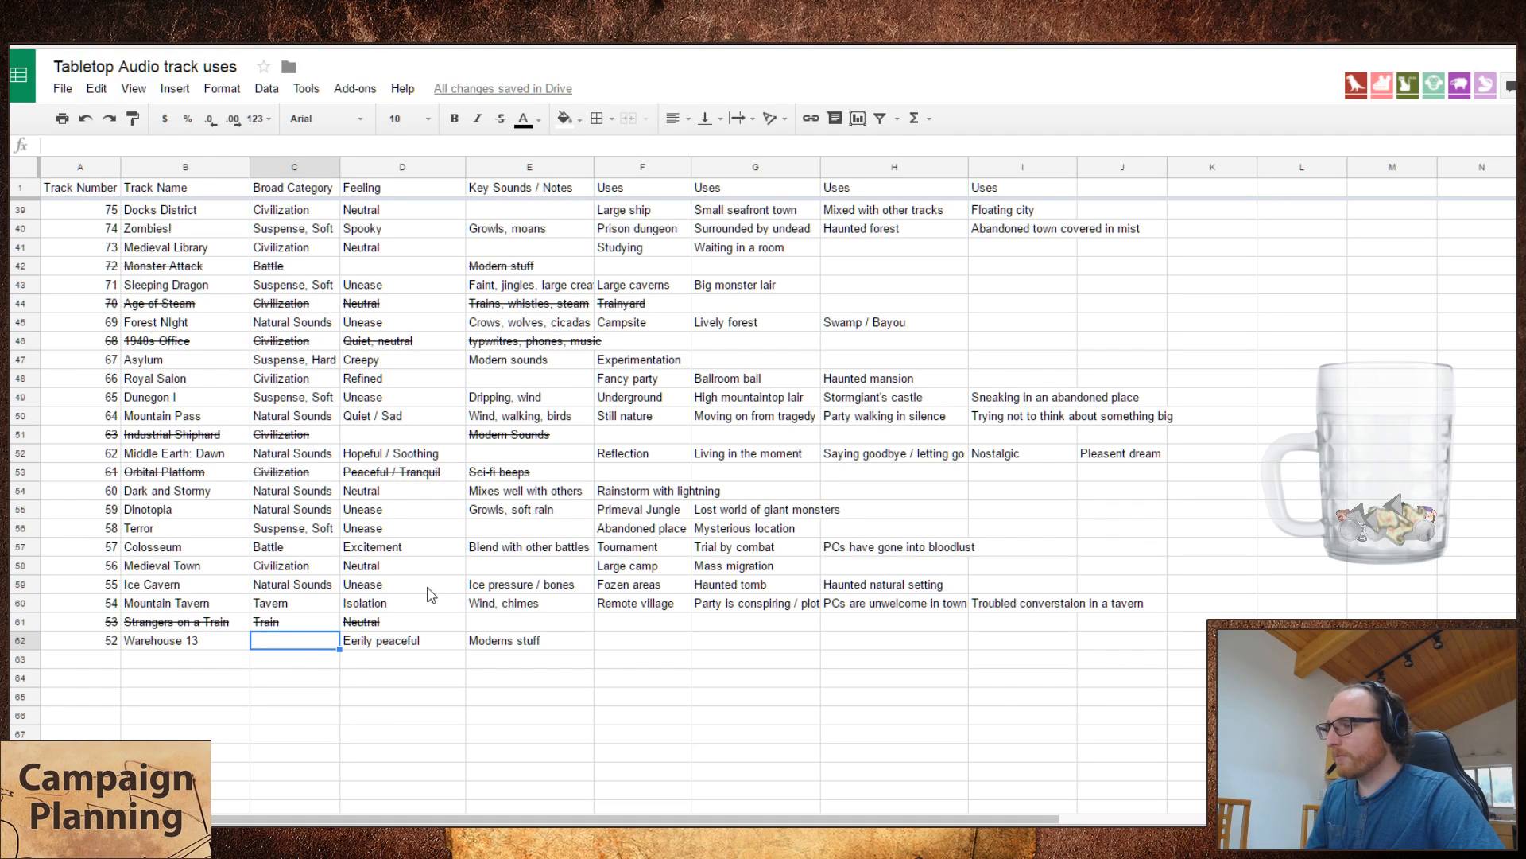
scroll(420, 548, up, 2)
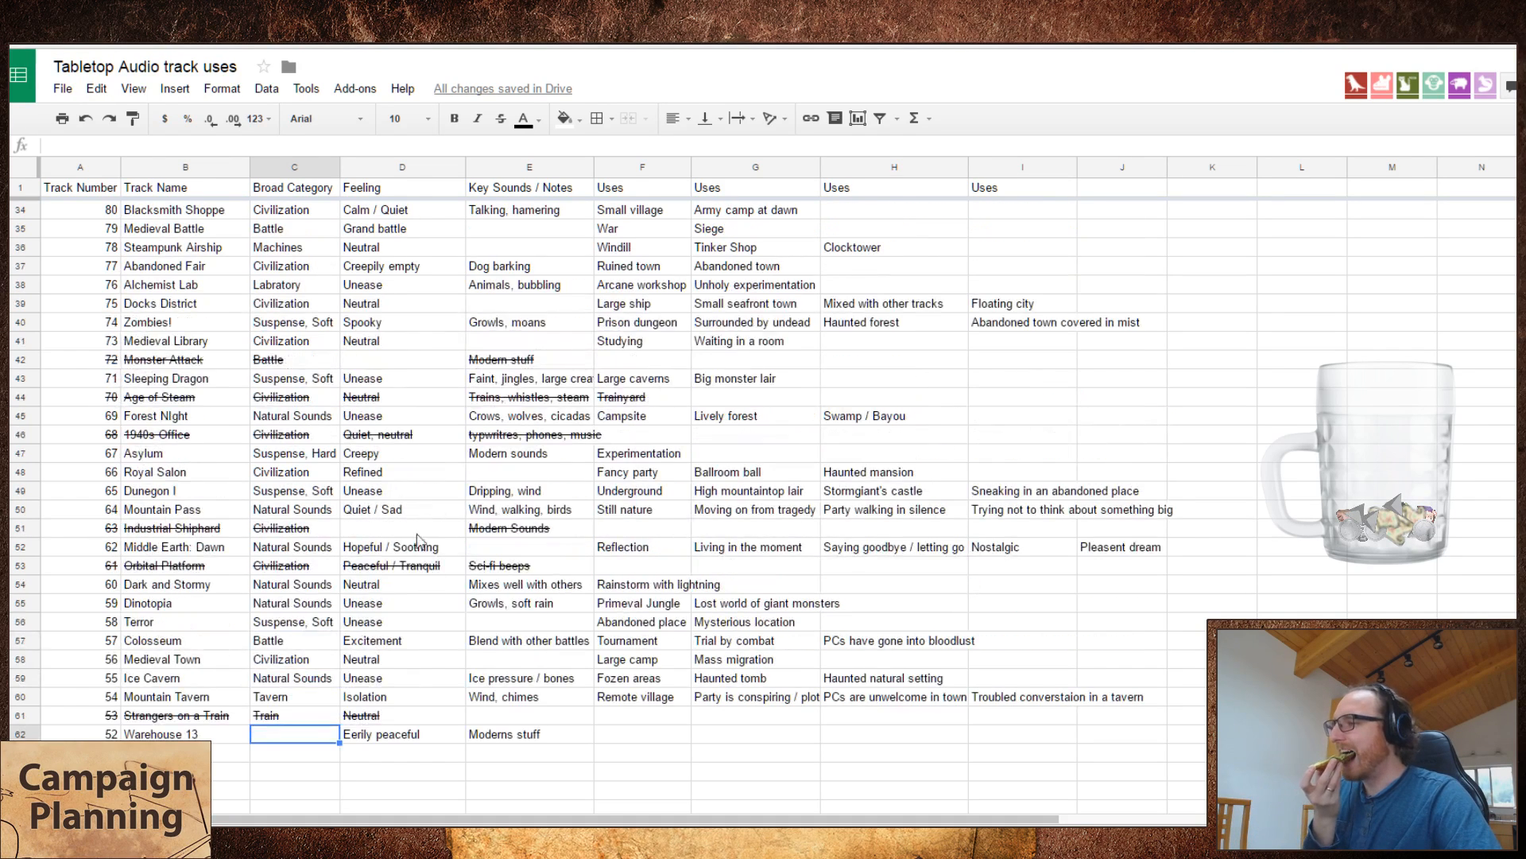
Step: Switch to the Tabletop Audio site, skip ahead in Warehouse 13 to sample it, and return to the spreadsheet
click(322, 23)
click(679, 175)
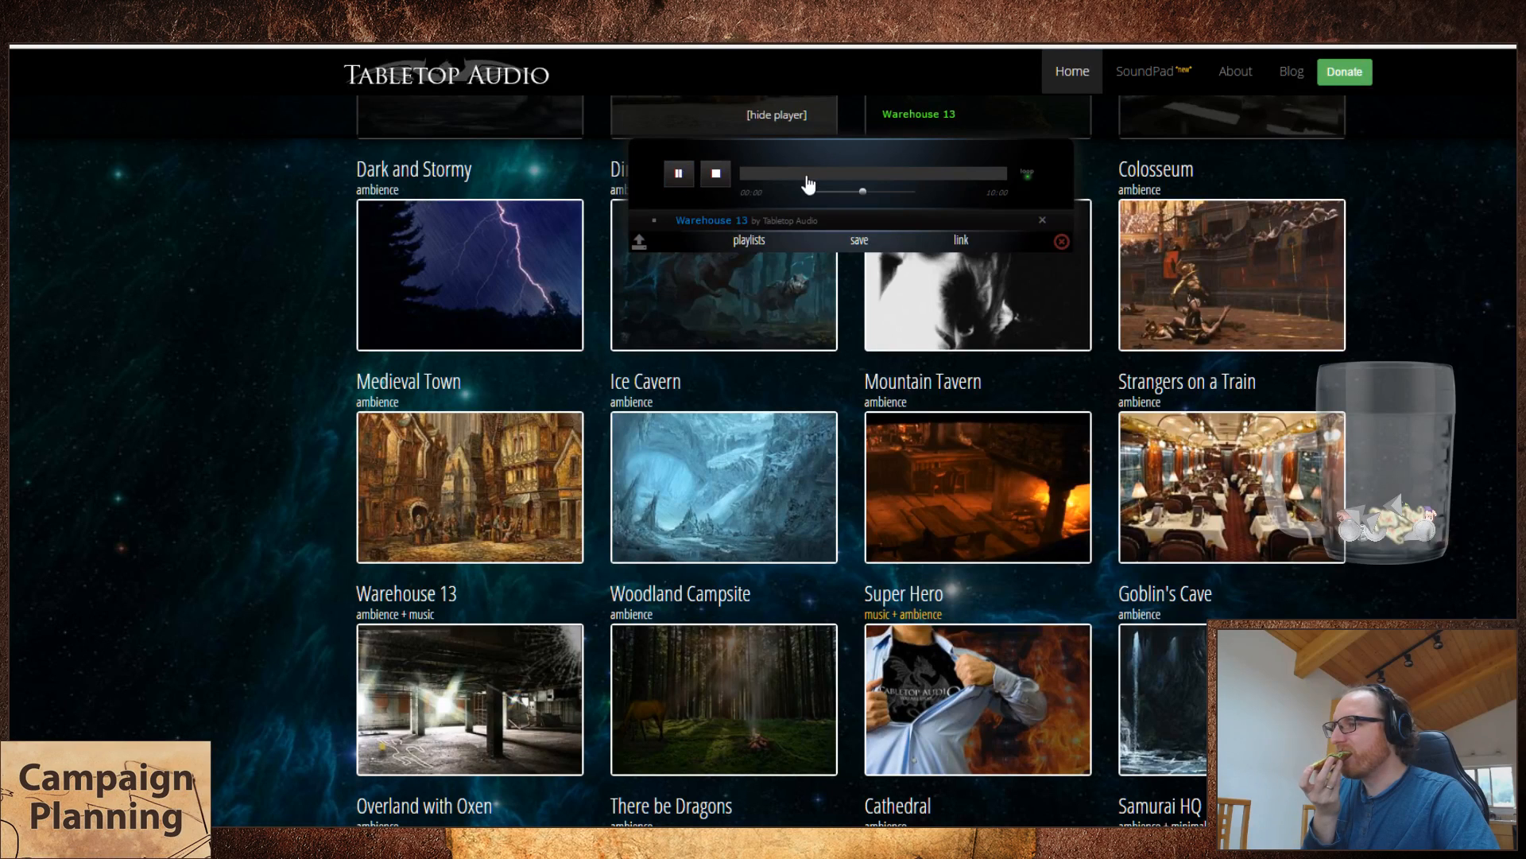
click(807, 176)
click(295, 23)
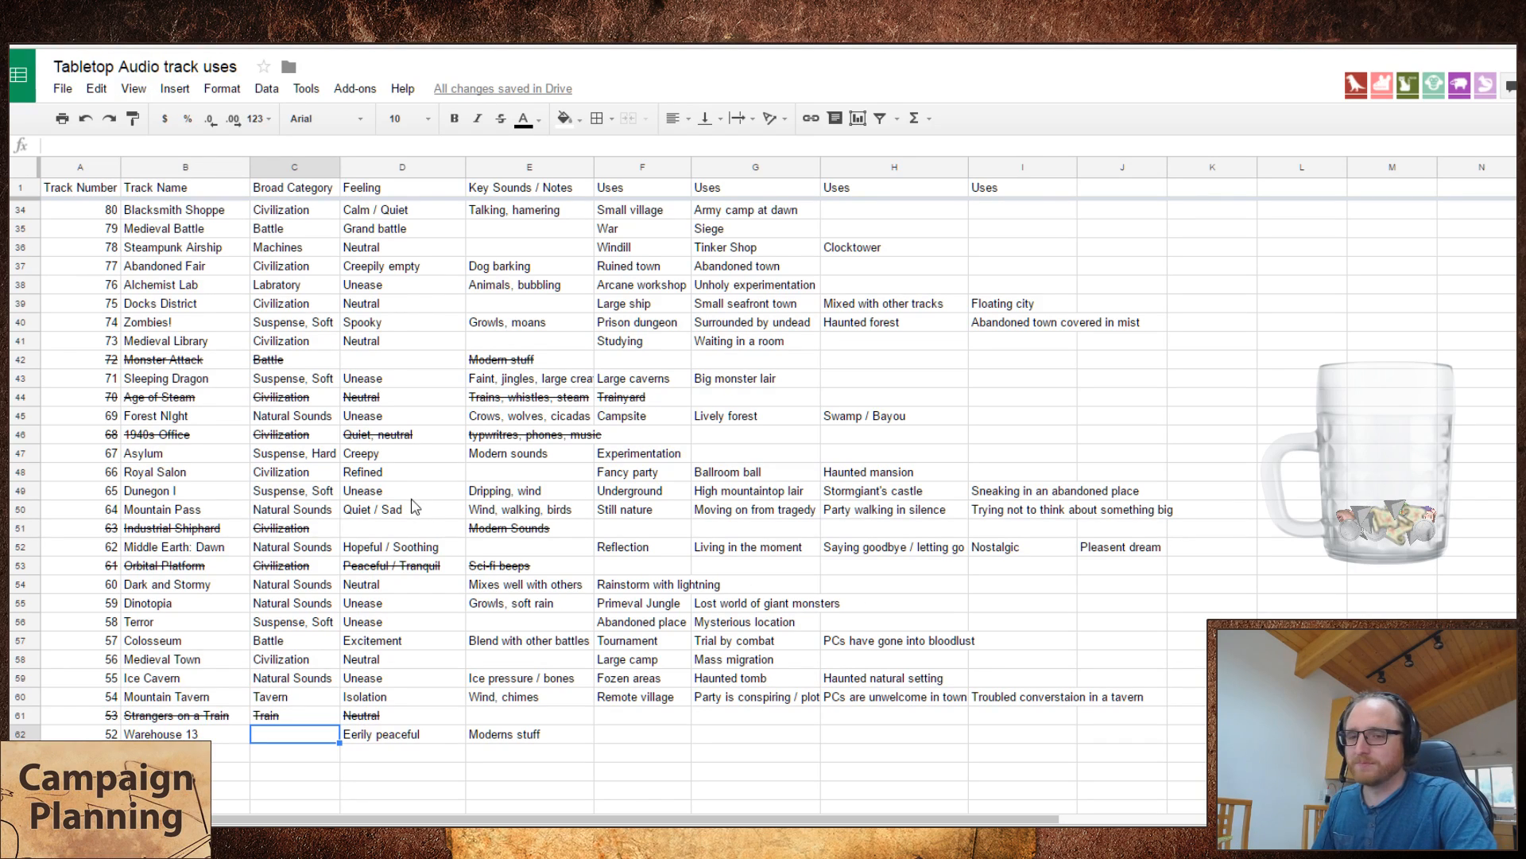
Step: Review the categories and feelings of all listed tracks to find a suitable broad category for Warehouse 13
scroll(397, 516, up, 3)
scroll(398, 517, up, 6)
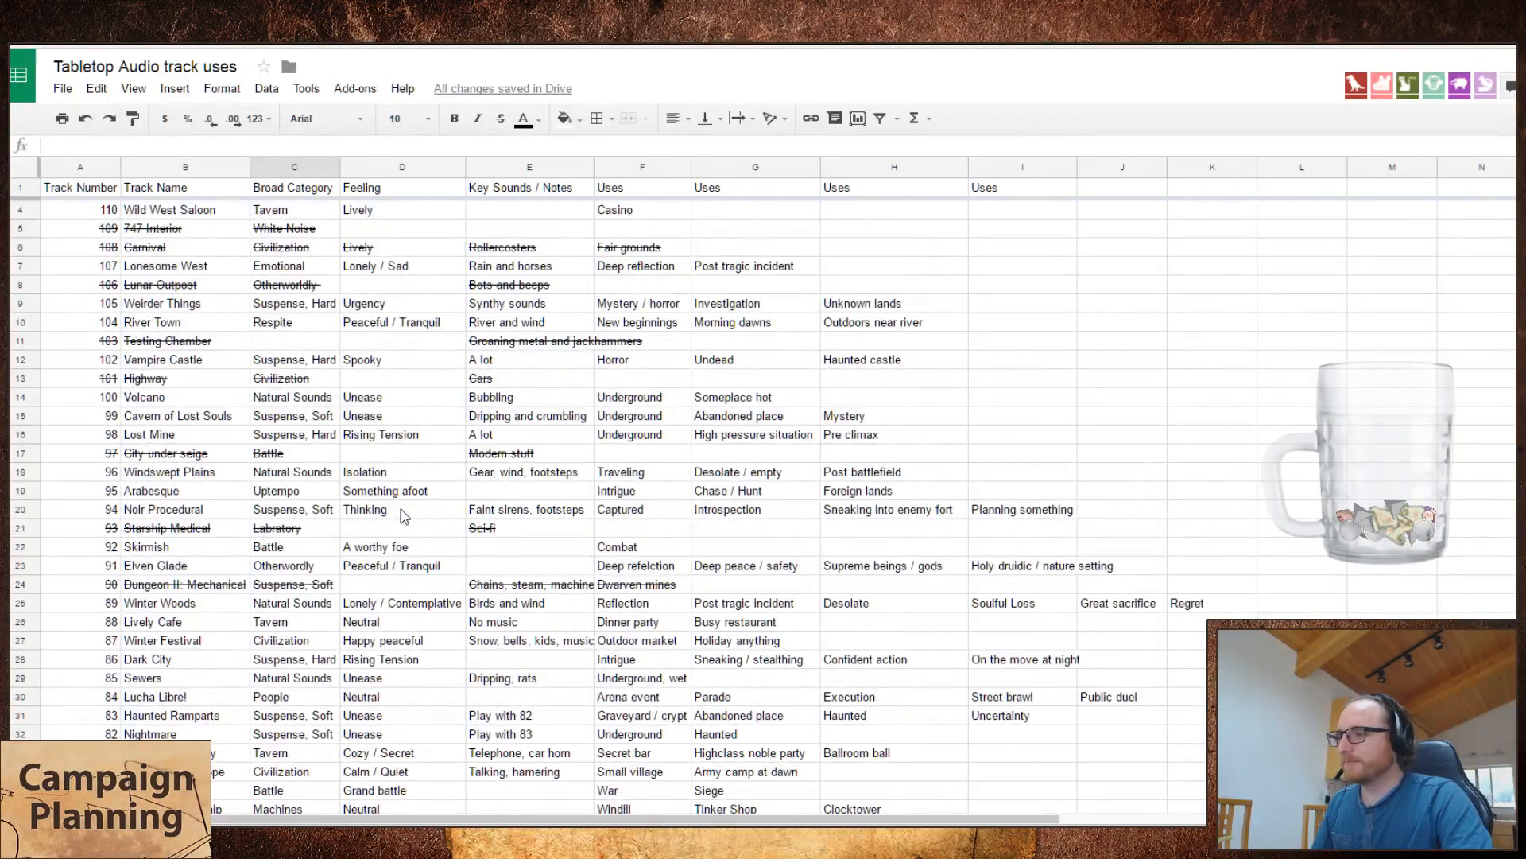
scroll(401, 509, up, 1)
scroll(400, 509, down, 5)
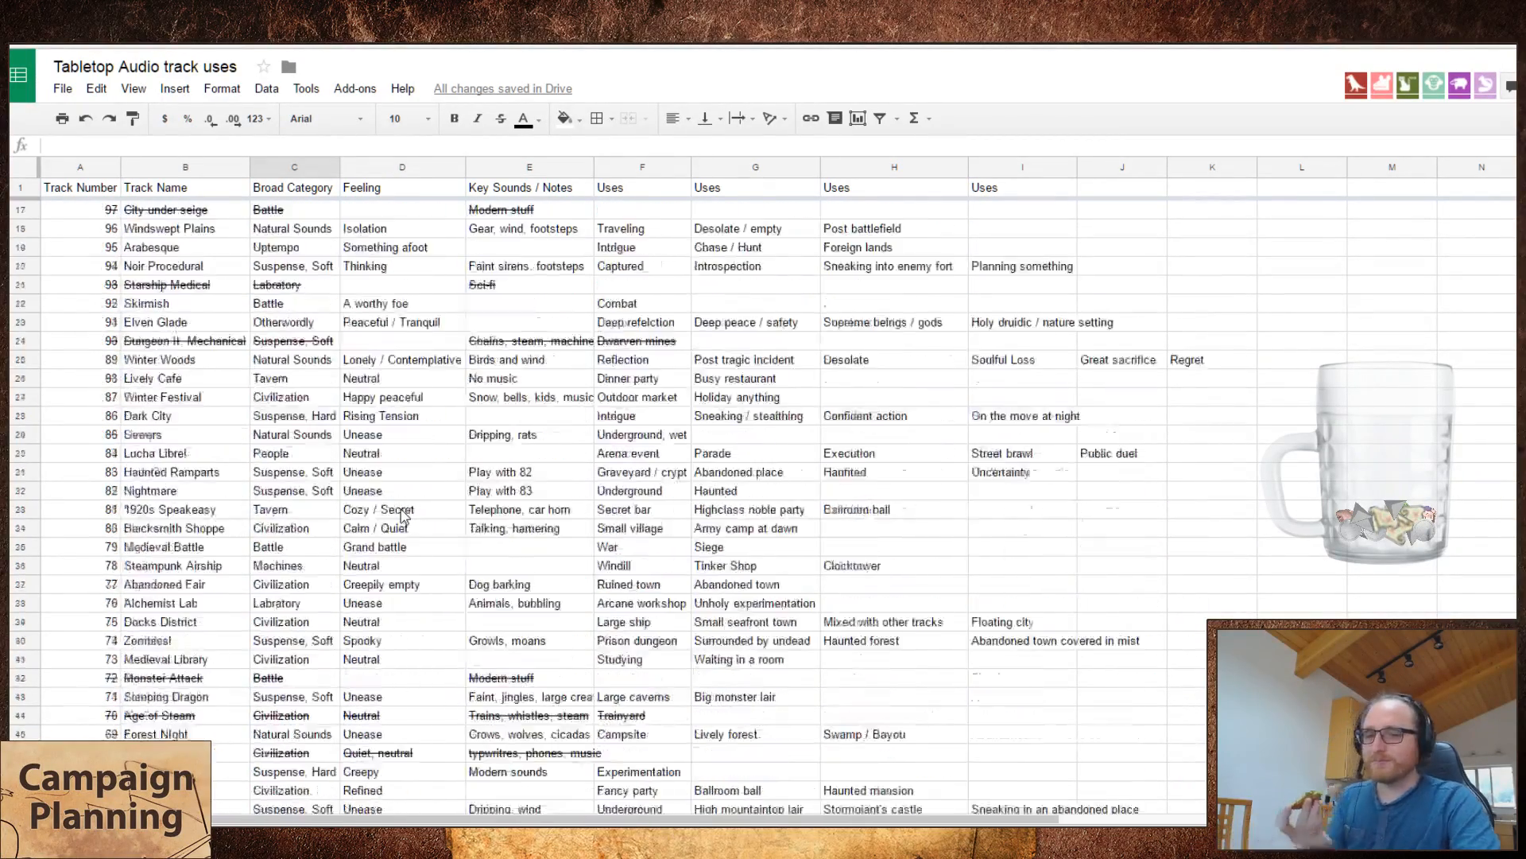
scroll(406, 509, down, 3)
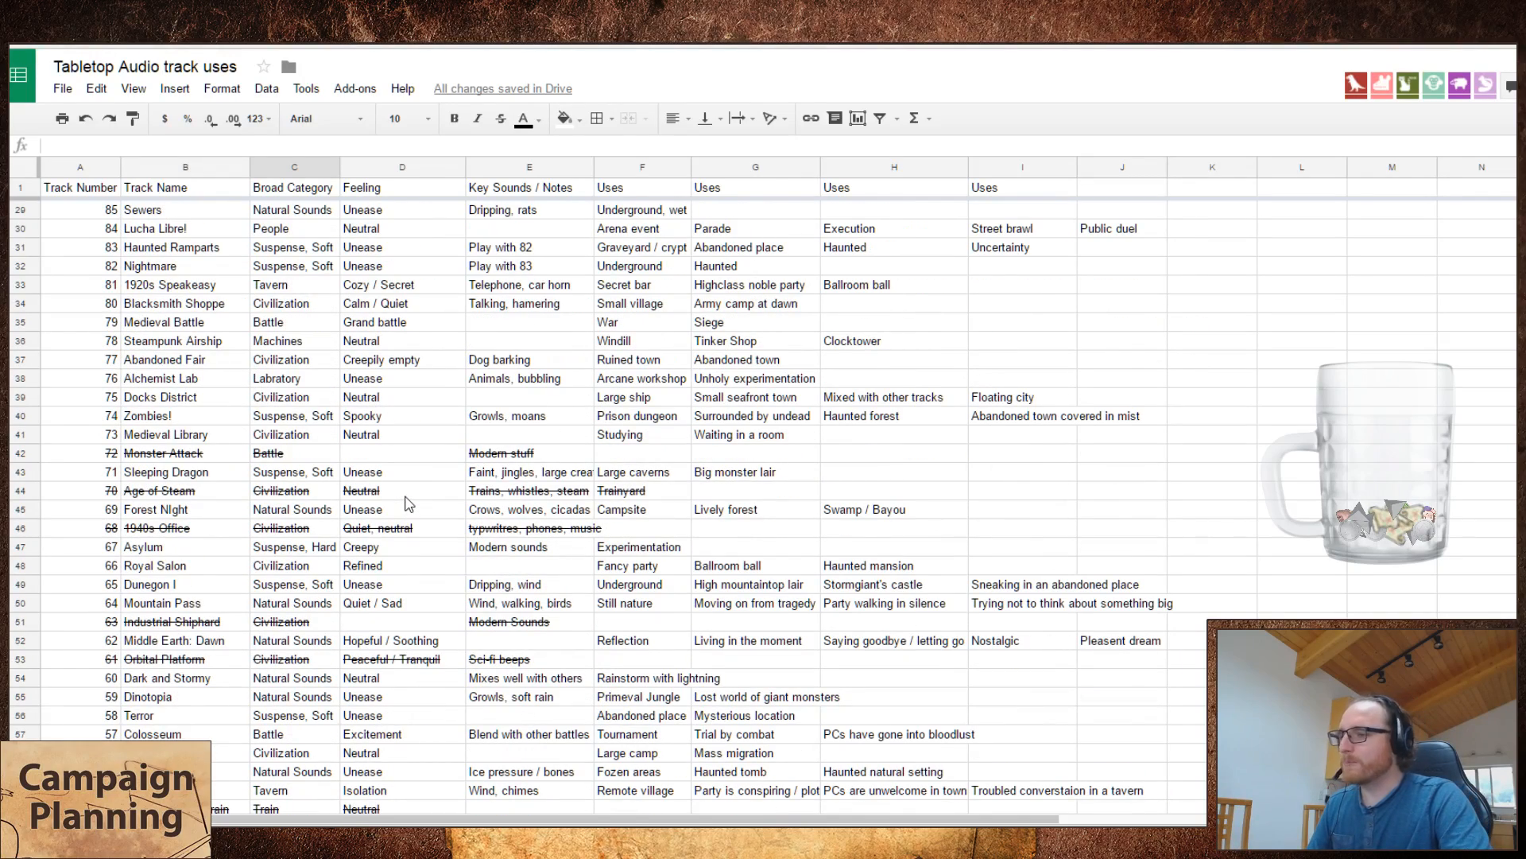
scroll(408, 504, up, 5)
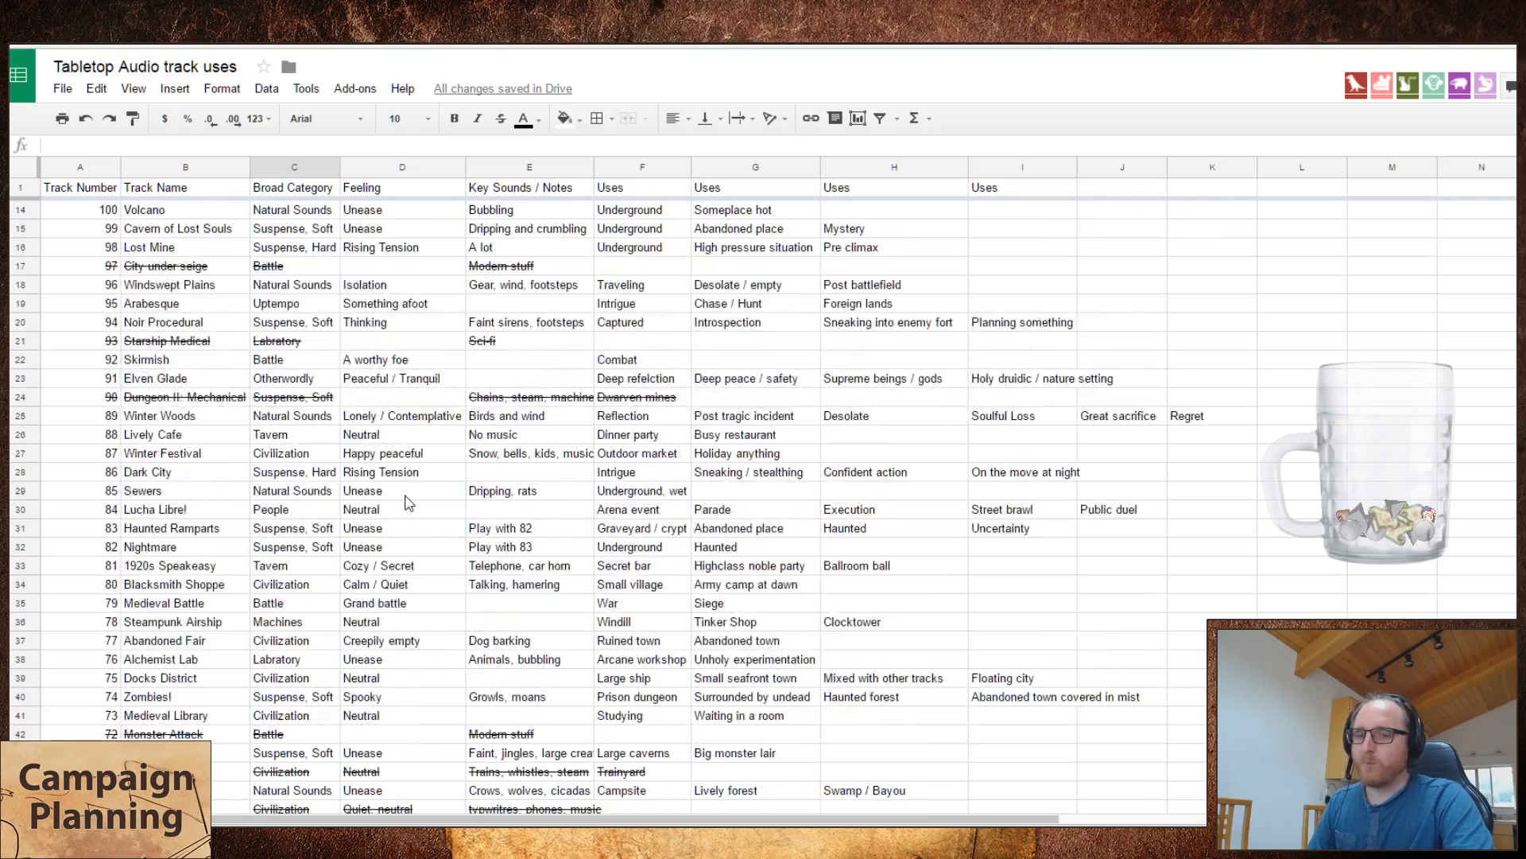
scroll(408, 504, up, 4)
scroll(409, 504, down, 8)
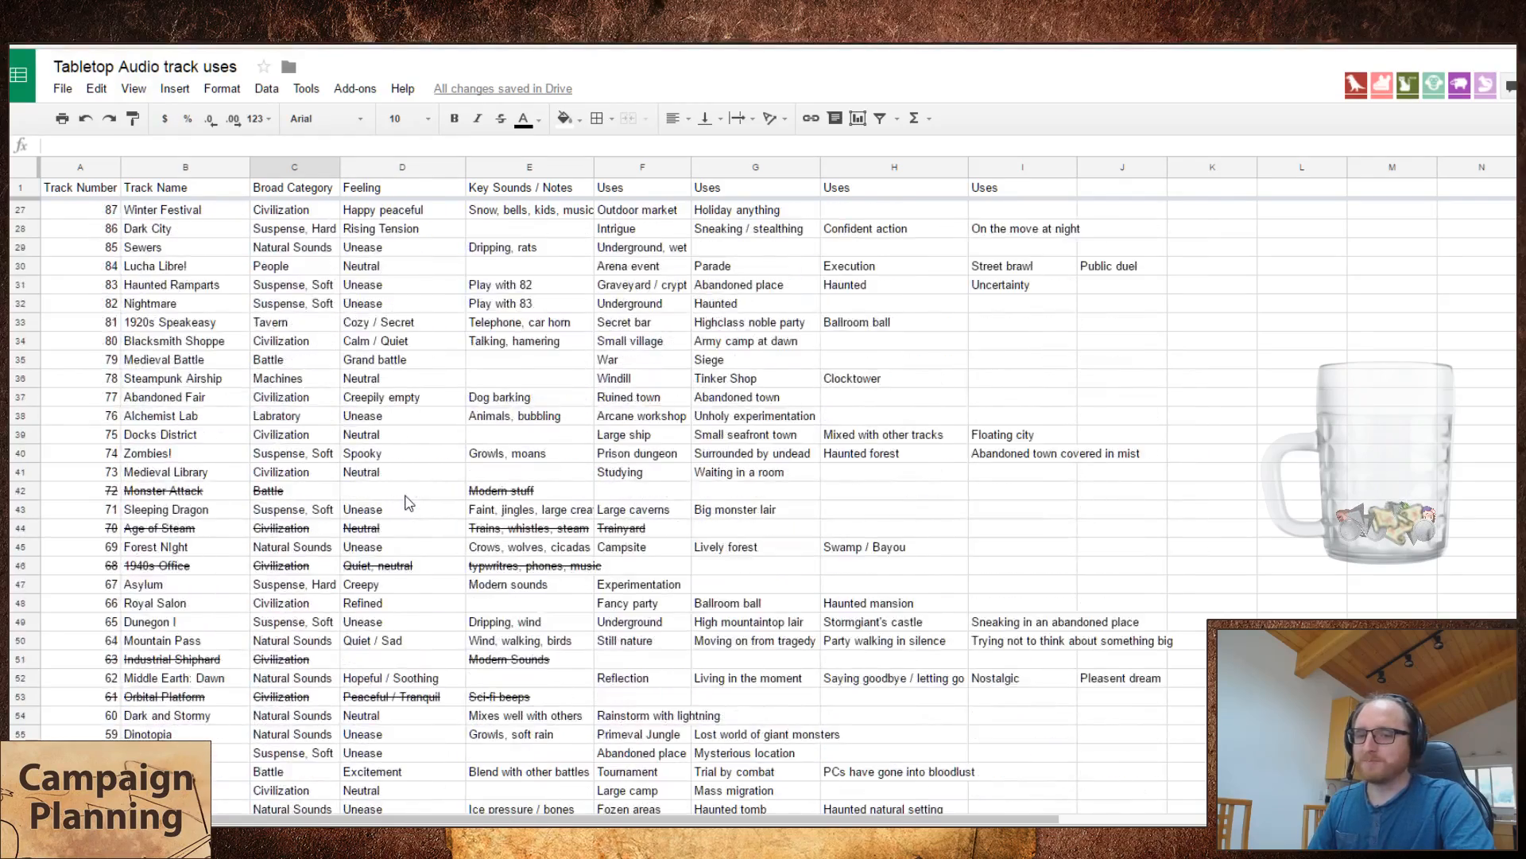
scroll(408, 503, down, 8)
scroll(409, 504, up, 4)
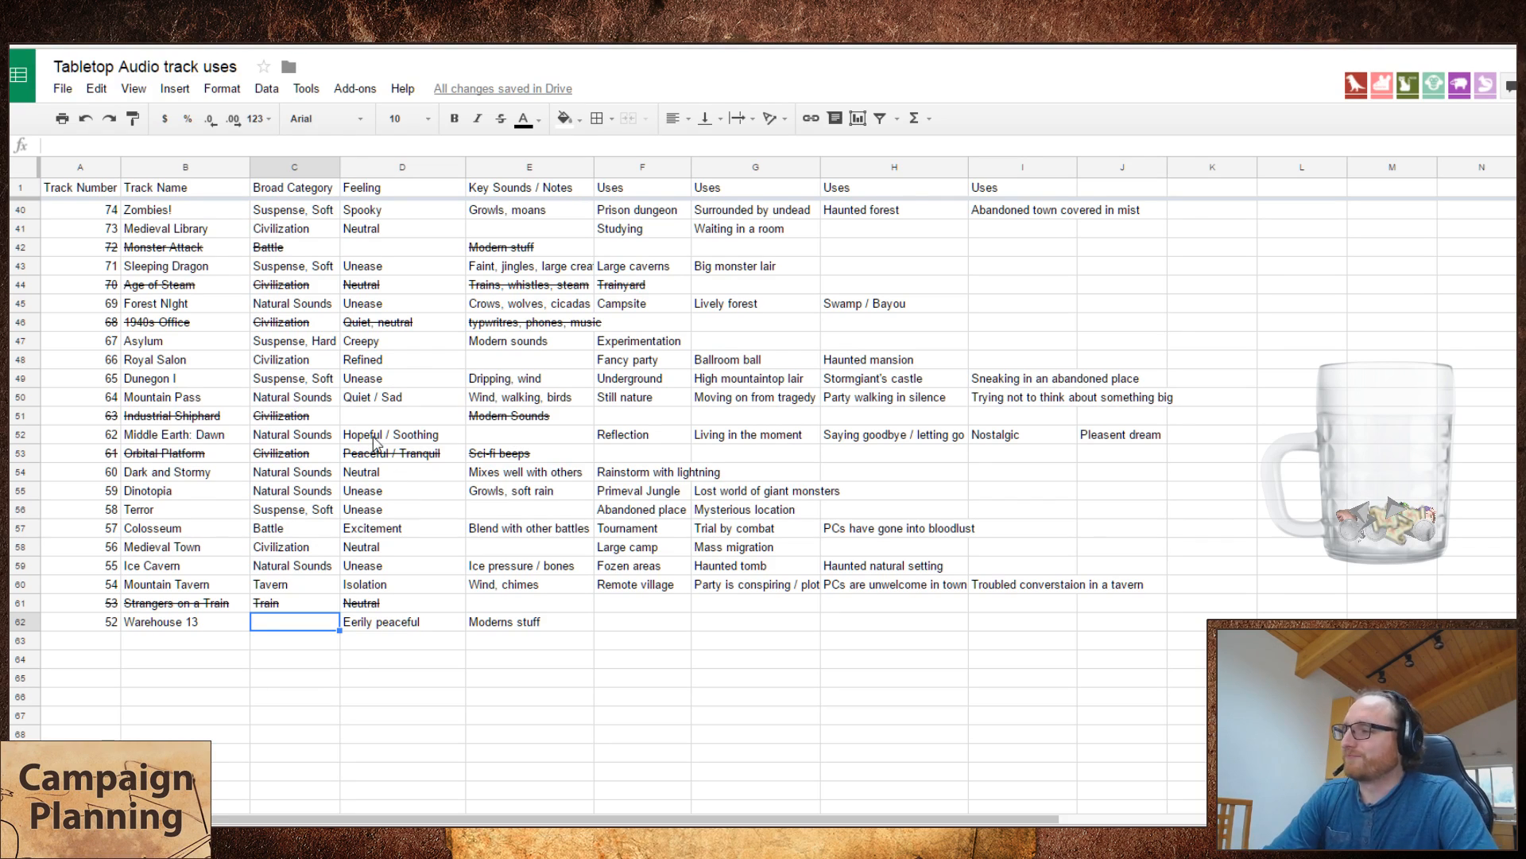
scroll(333, 368, up, 3)
scroll(332, 368, down, 5)
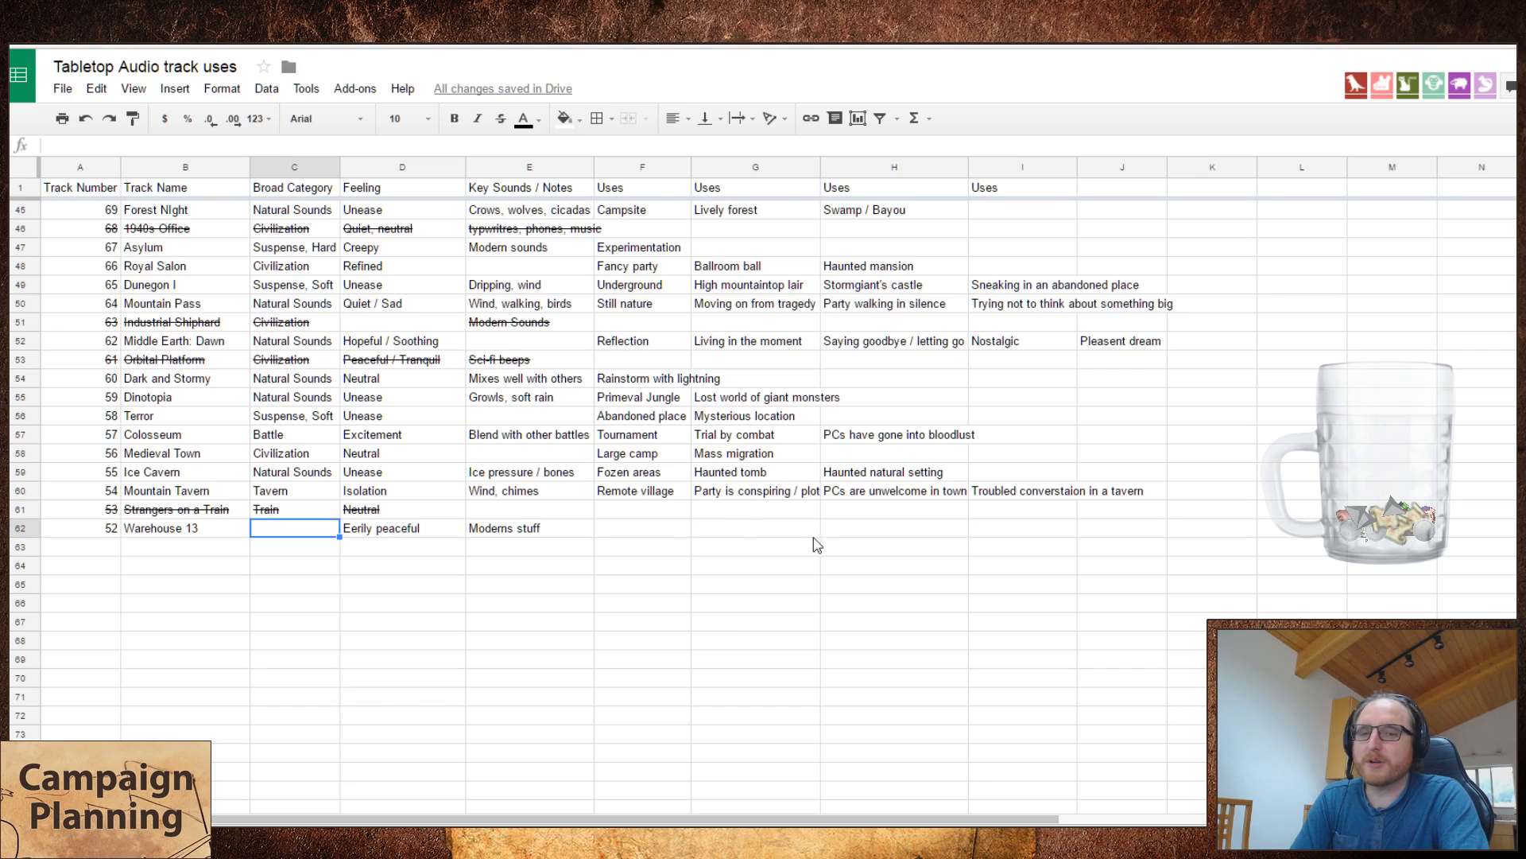
Step: Try "Unknown" as the broad category of Warehouse 13
click(638, 528)
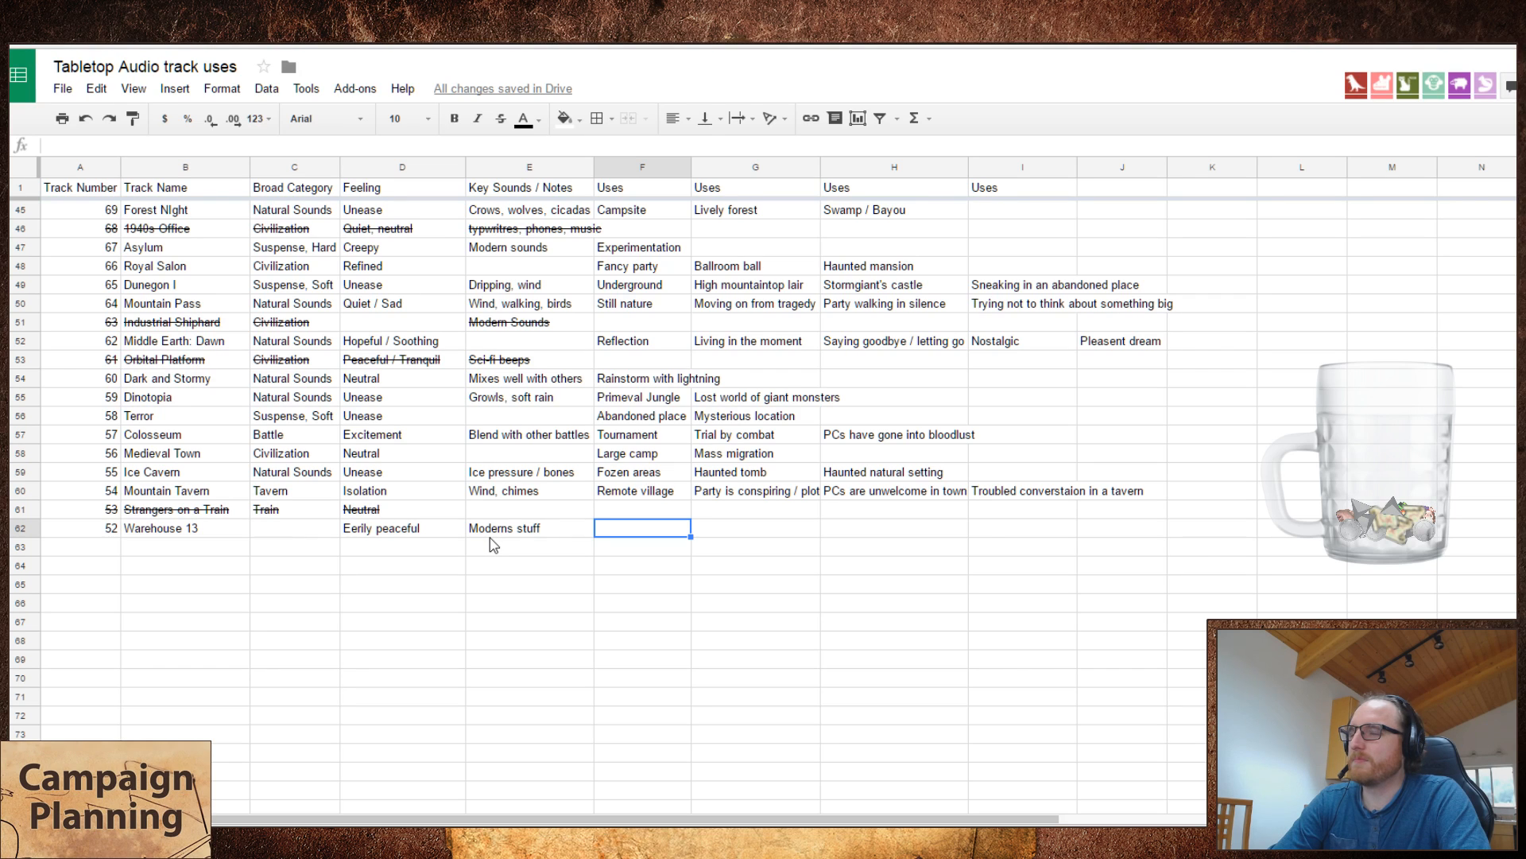
click(304, 529)
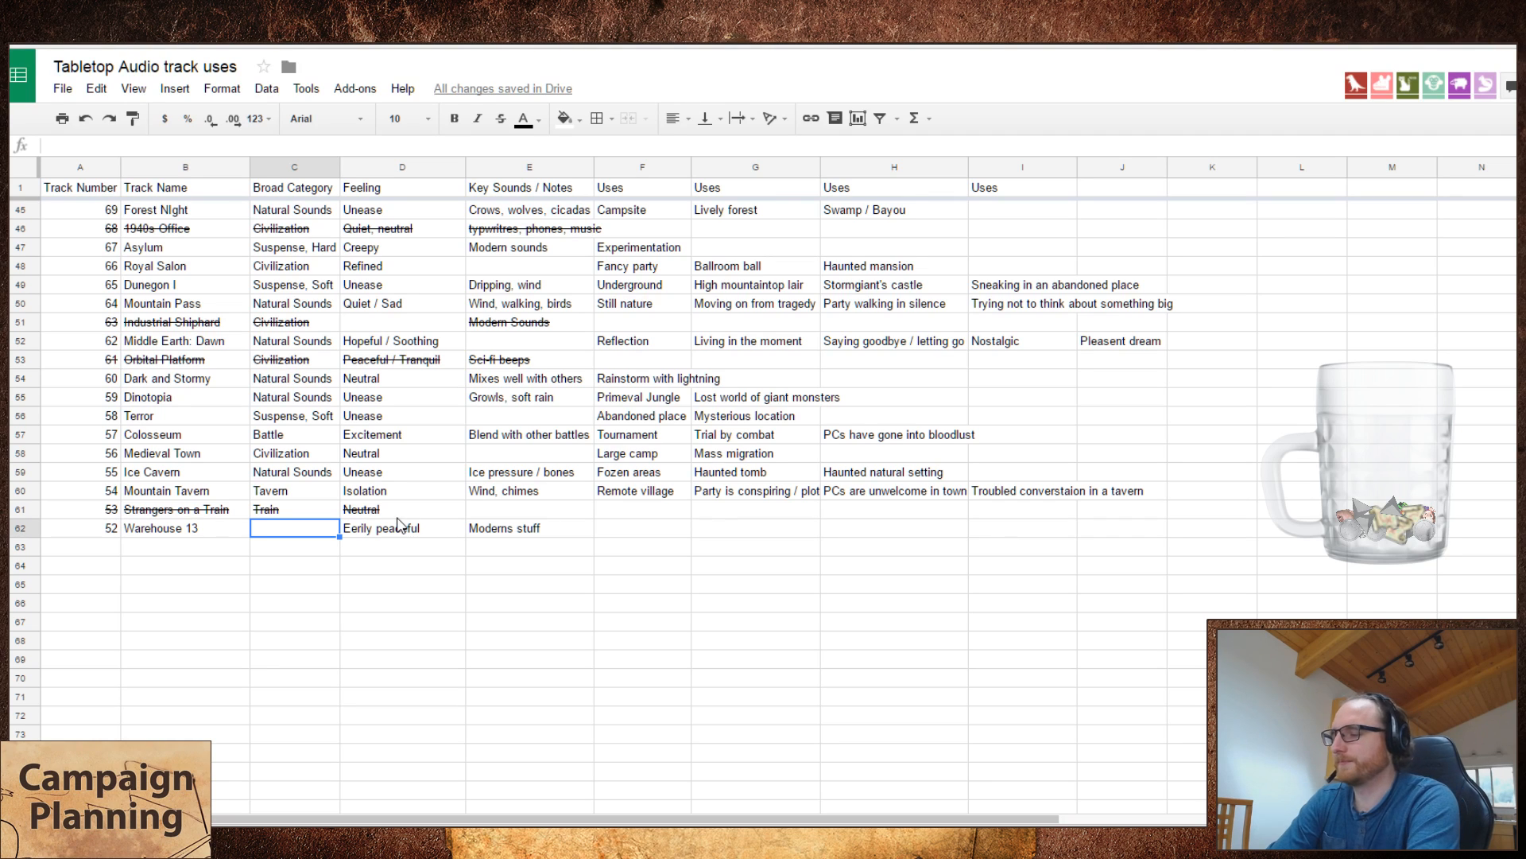
text(Unknown)
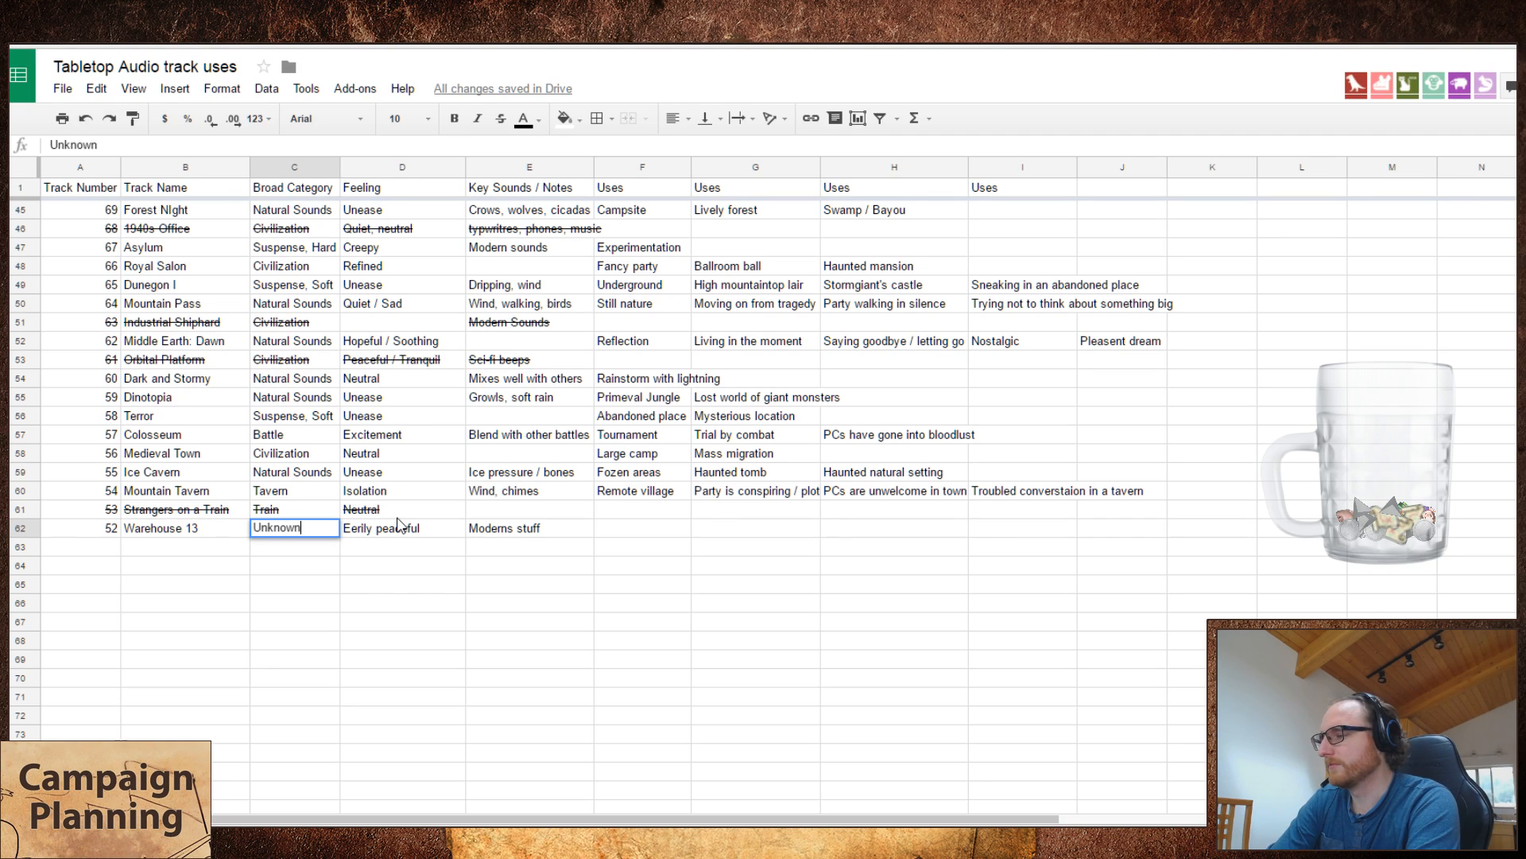
key(Return)
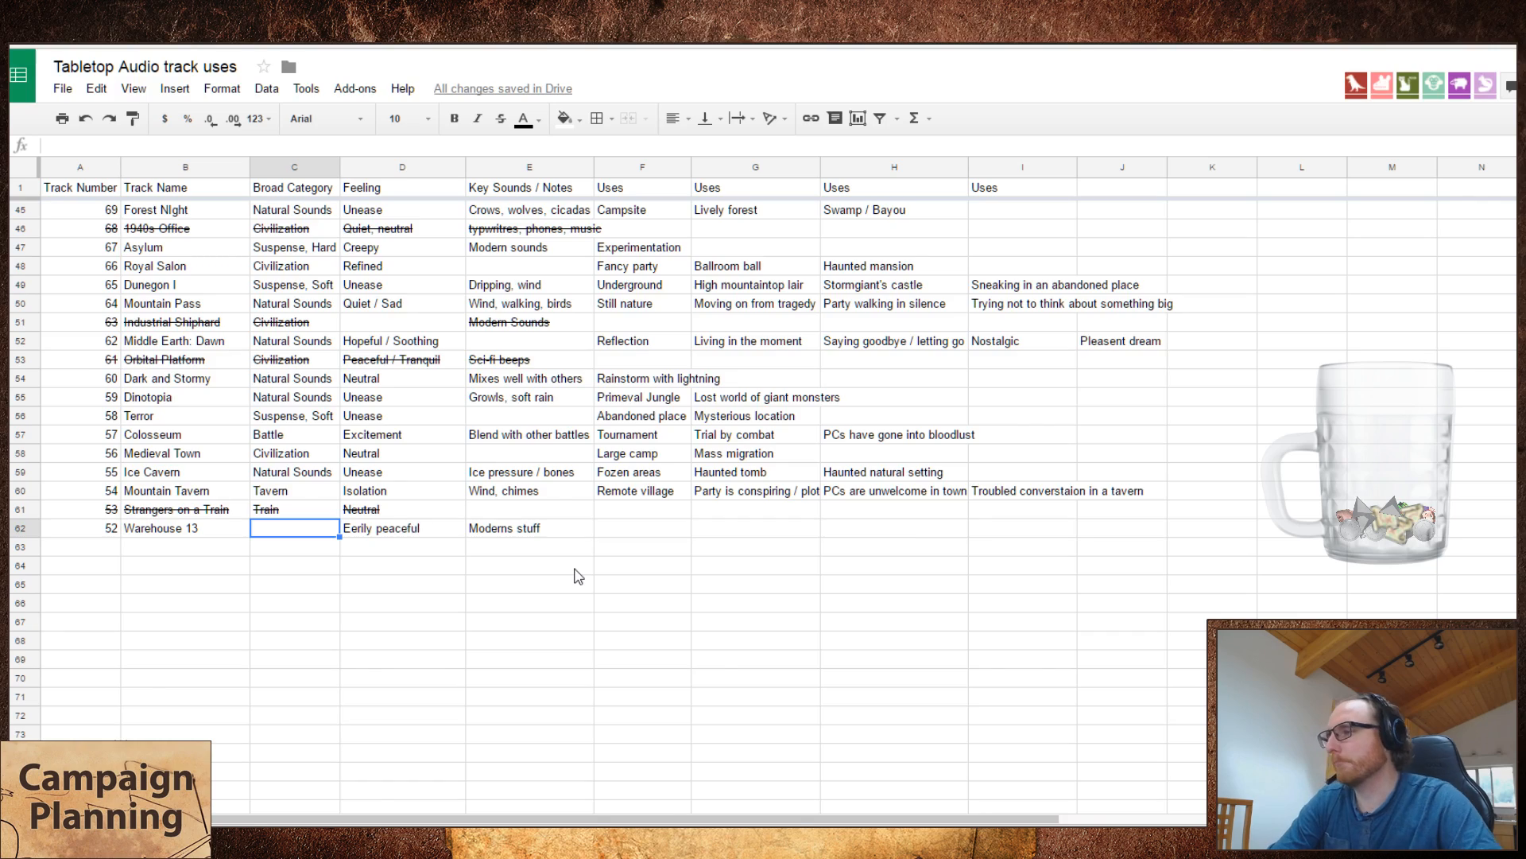
Step: Try "Remote" as the broad category of Warehouse 13, check it against the earlier tracks, and clear the cell
scroll(573, 573, up, 10)
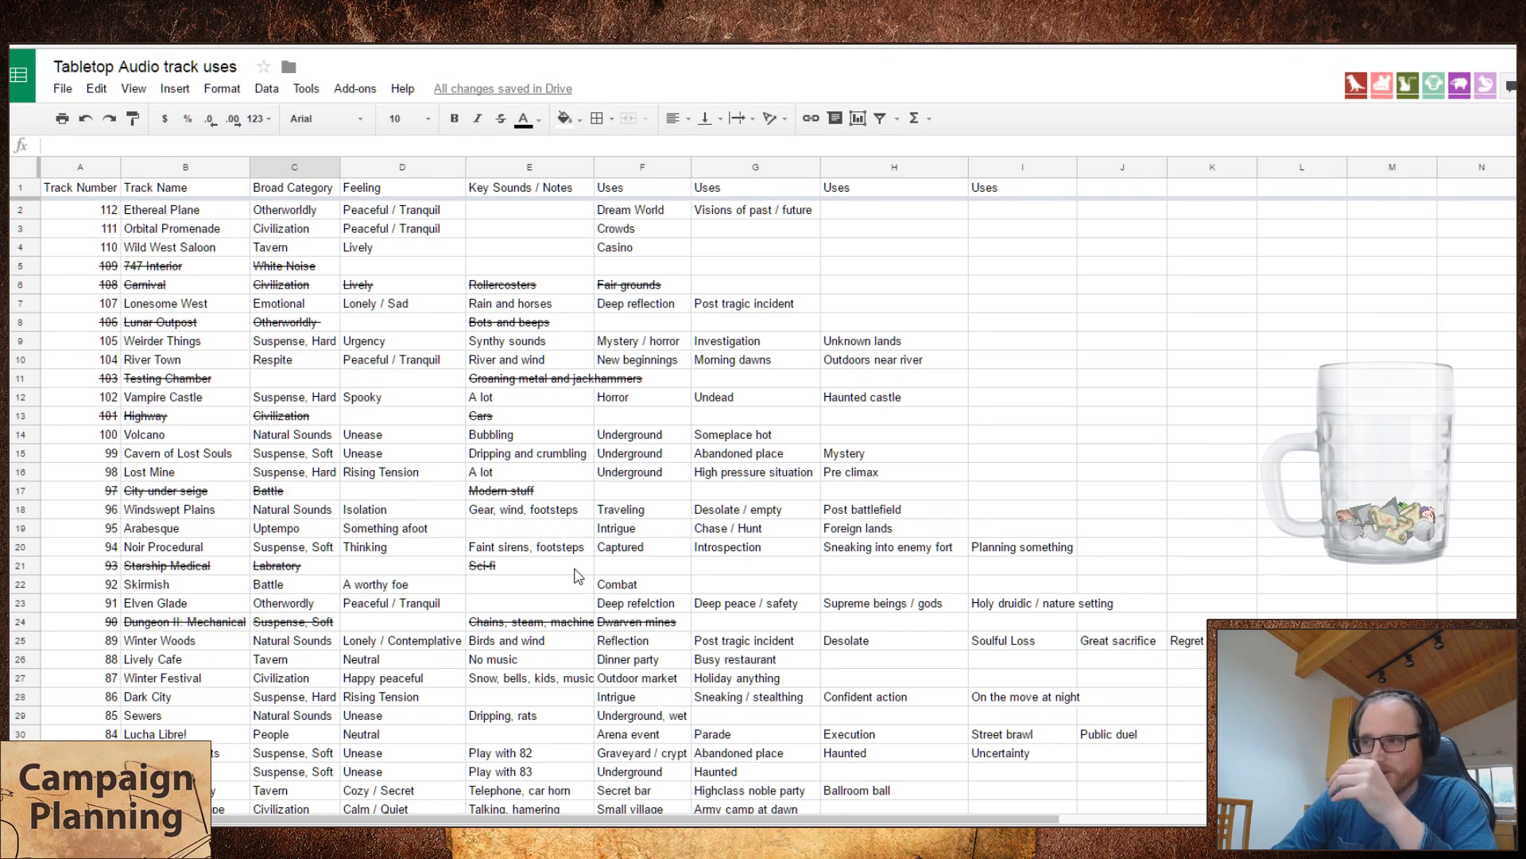
text(Remote)
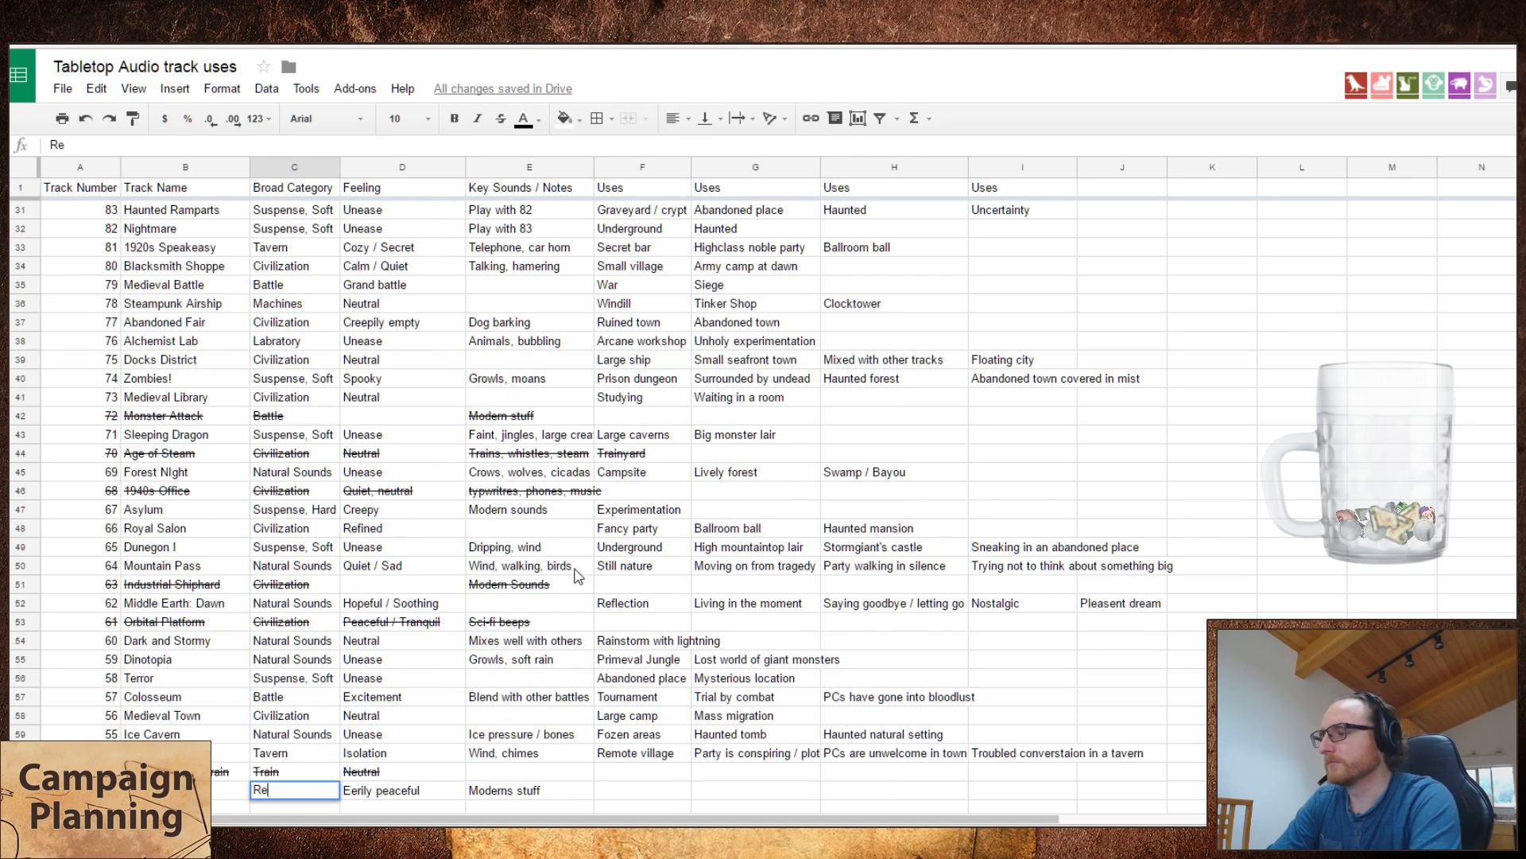
key(Return)
scroll(578, 575, up, 10)
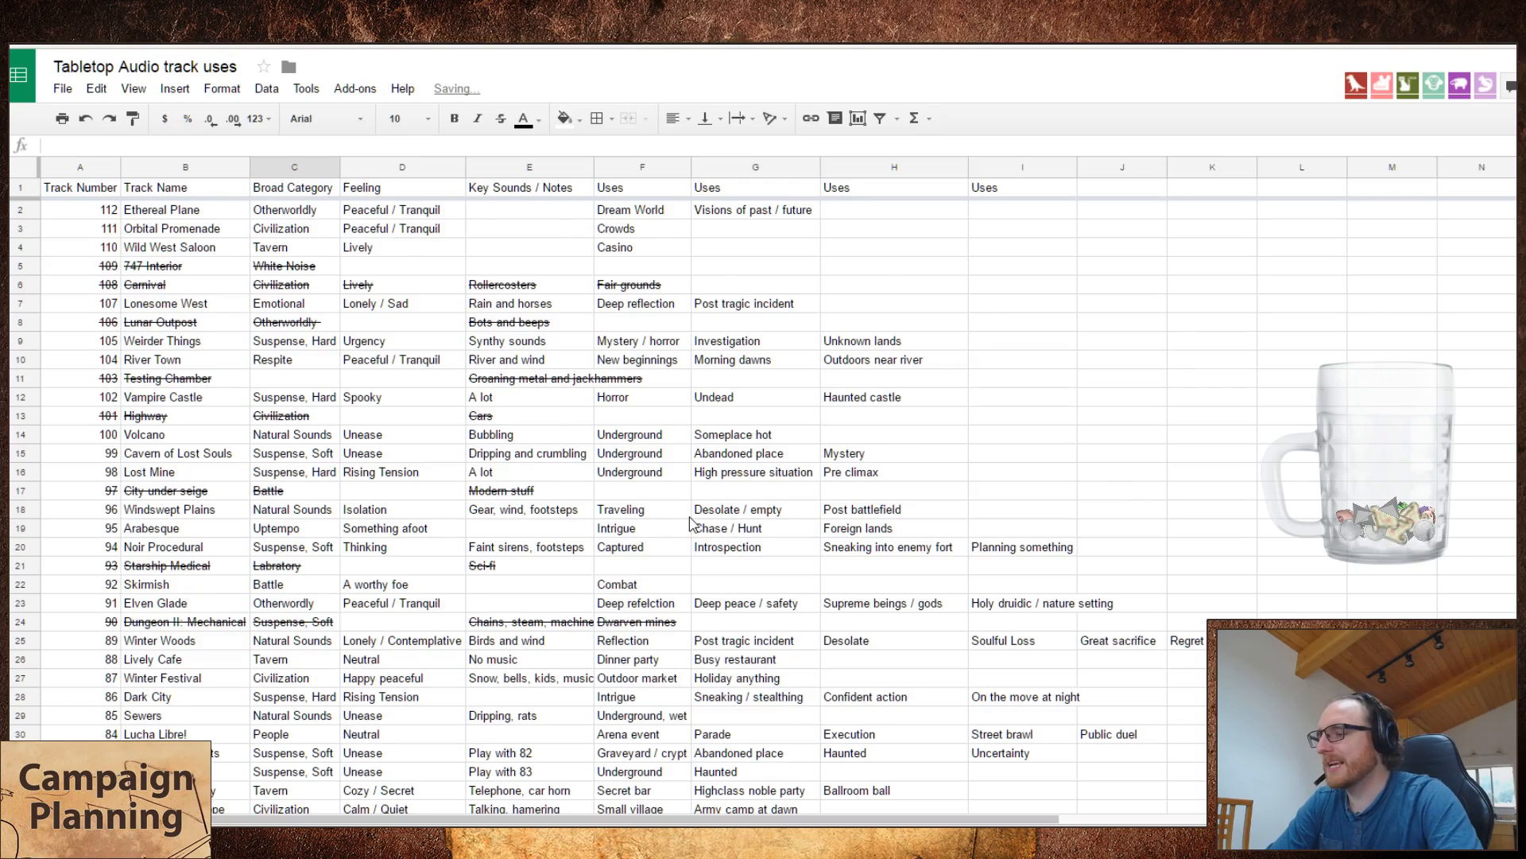
scroll(690, 523, down, 10)
key(Up)
key(Delete)
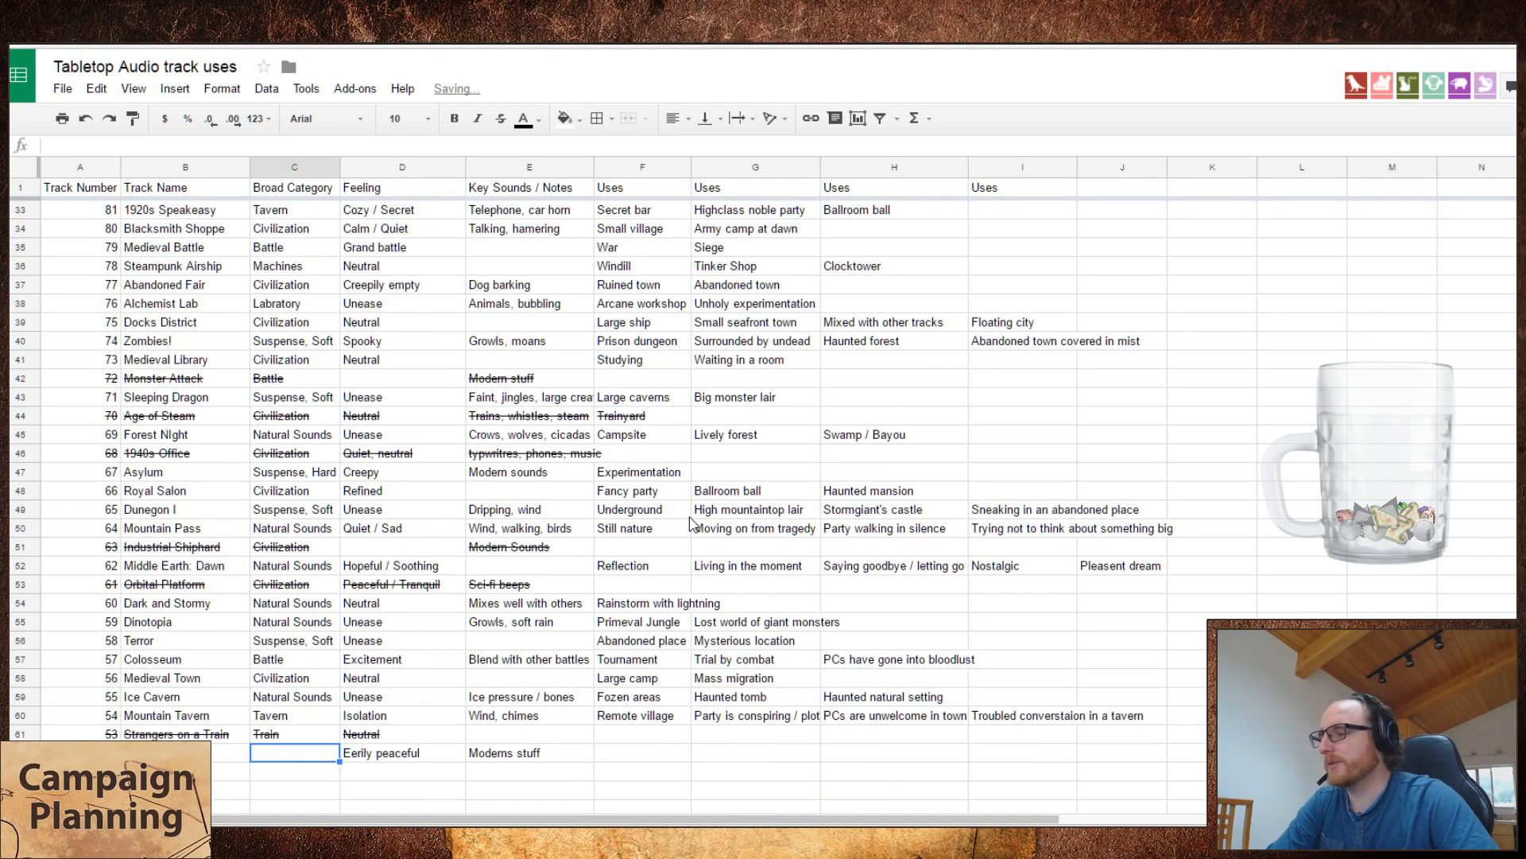
Step: Play Woodland Campsite on the Tabletop Audio site and add it to the spreadsheet as track 51 below Warehouse 13
click(159, 847)
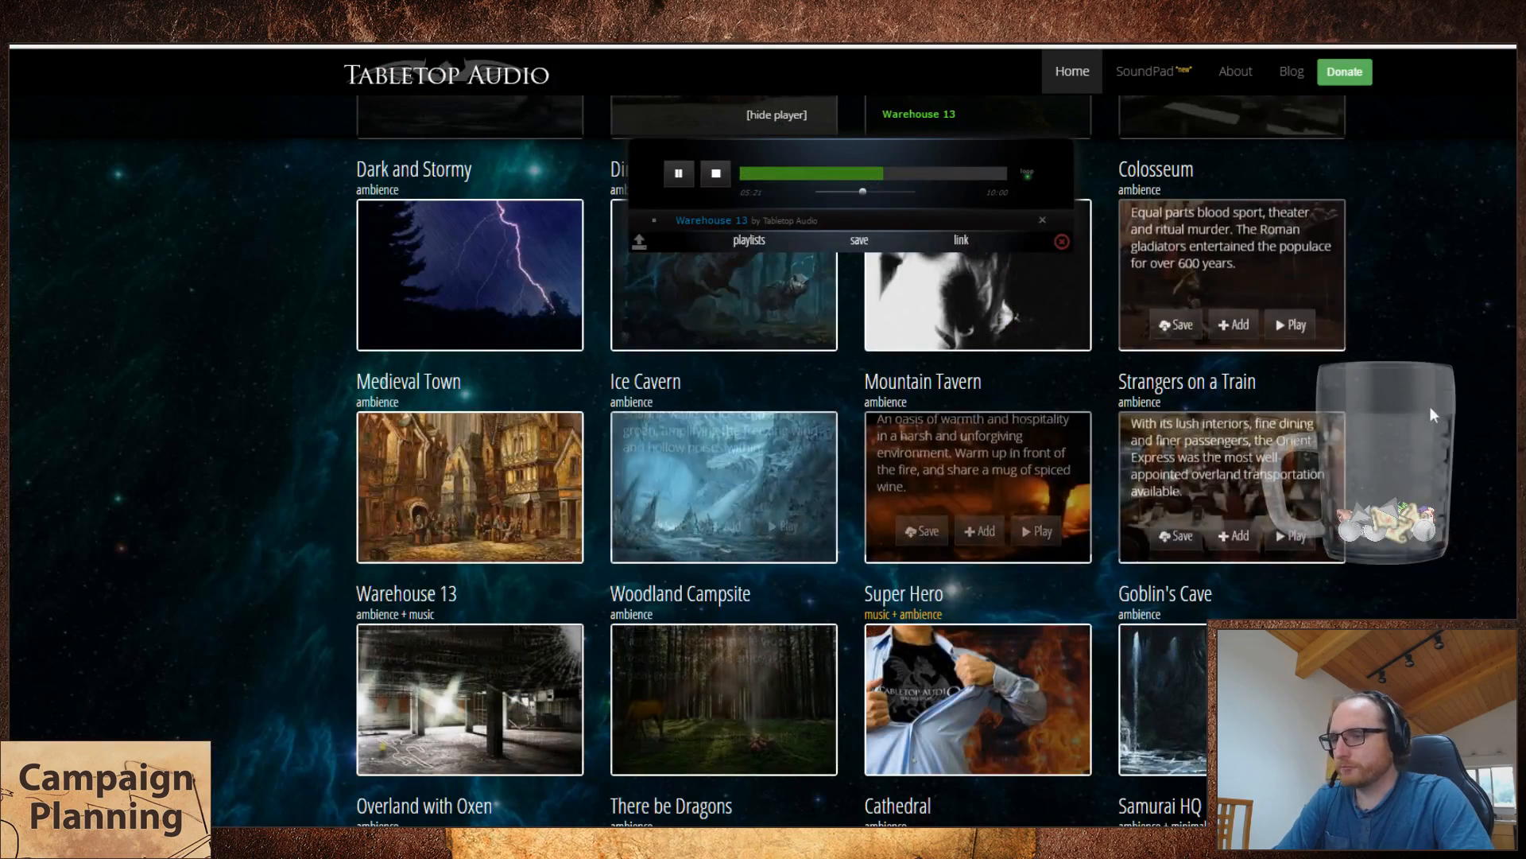
click(786, 752)
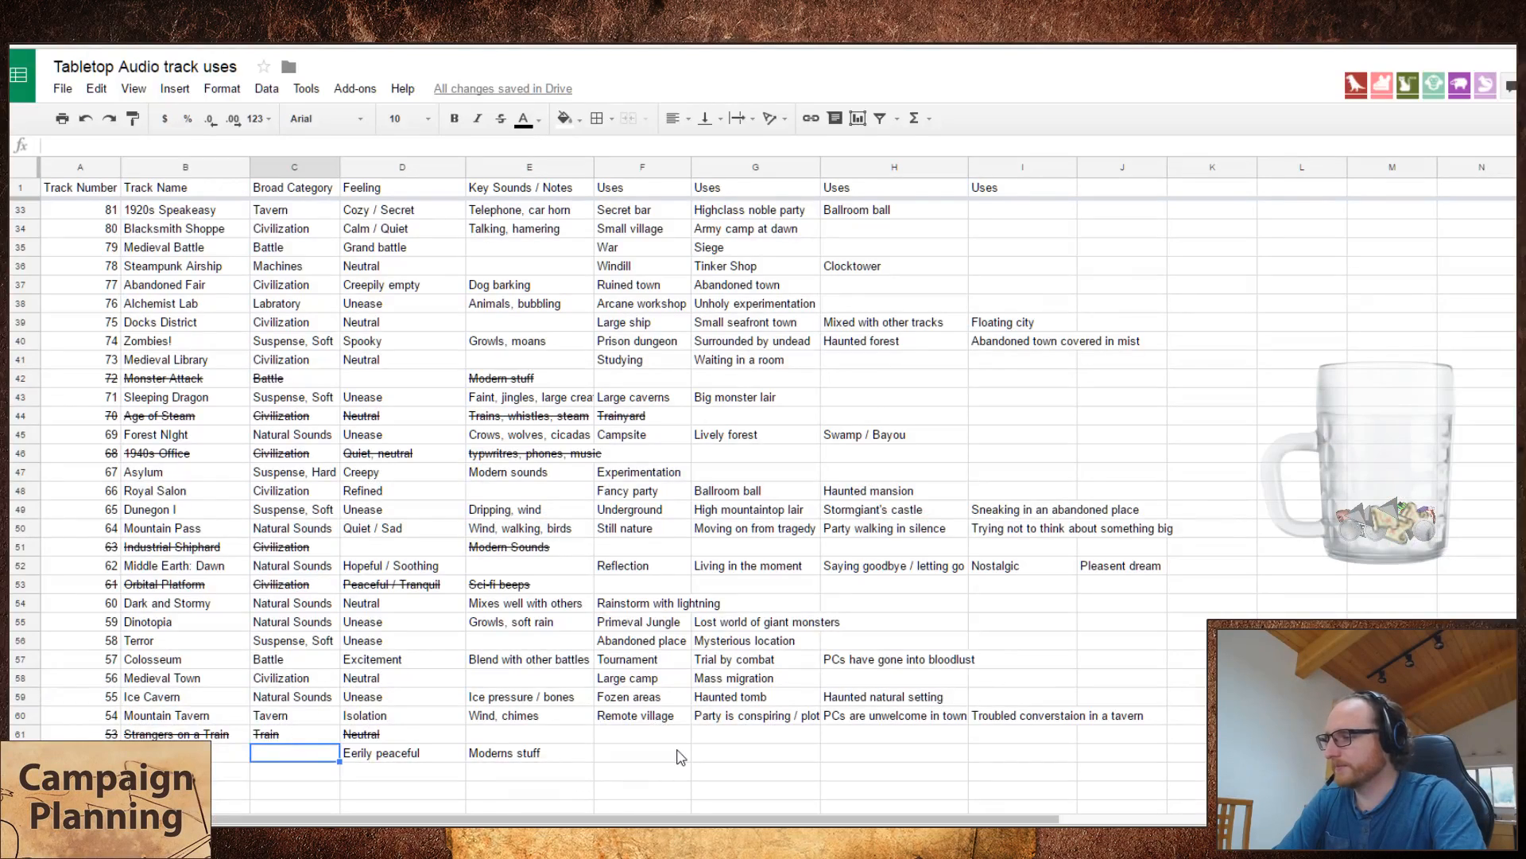
key(Down)
key(Left)
key(Left)
text(51)
key(Tab)
text(Wood)
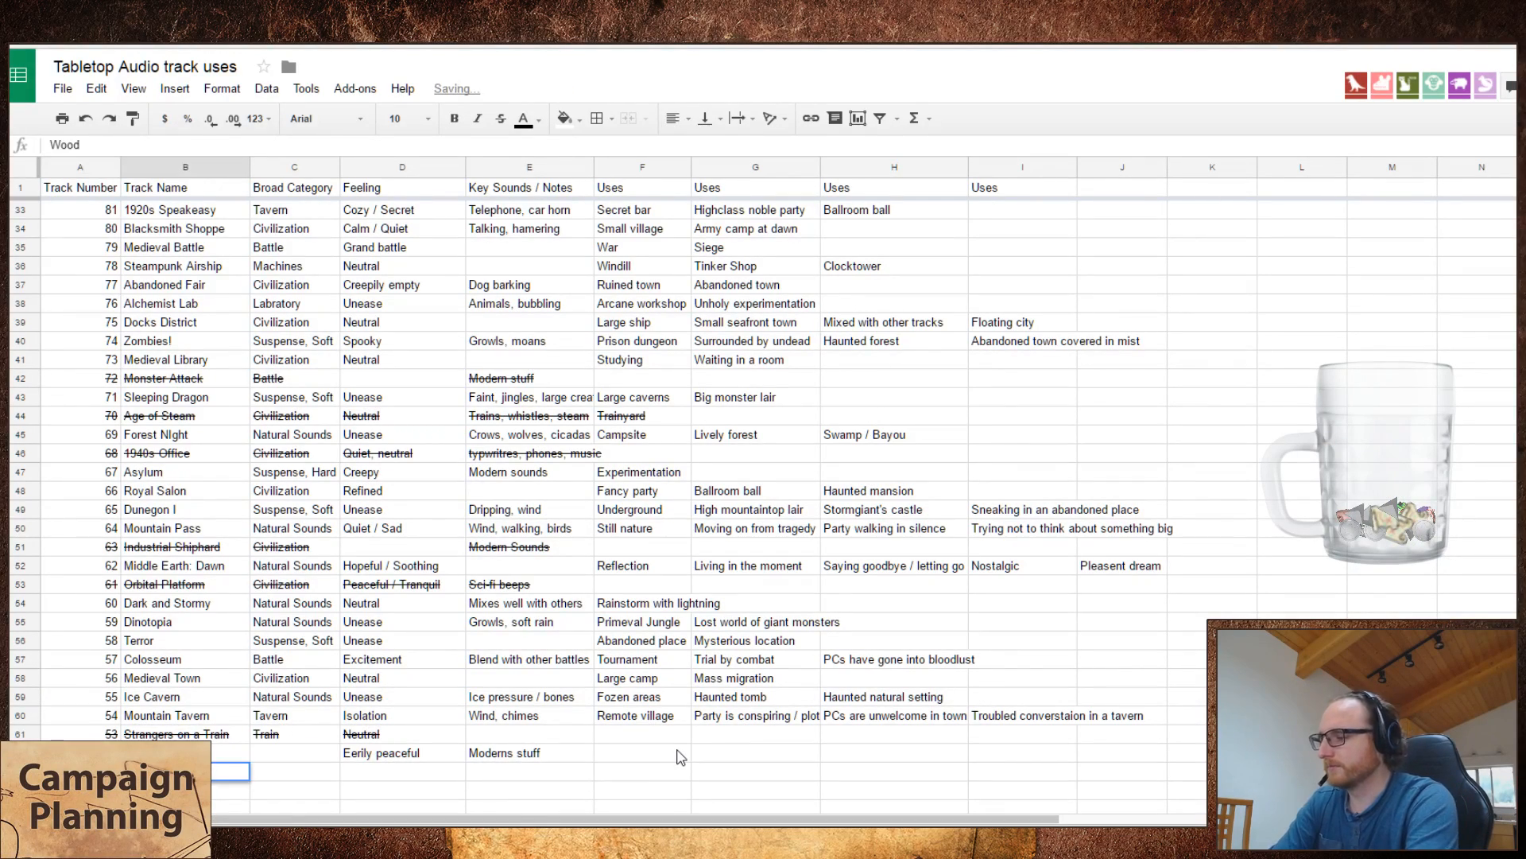
text(land Campsigte)
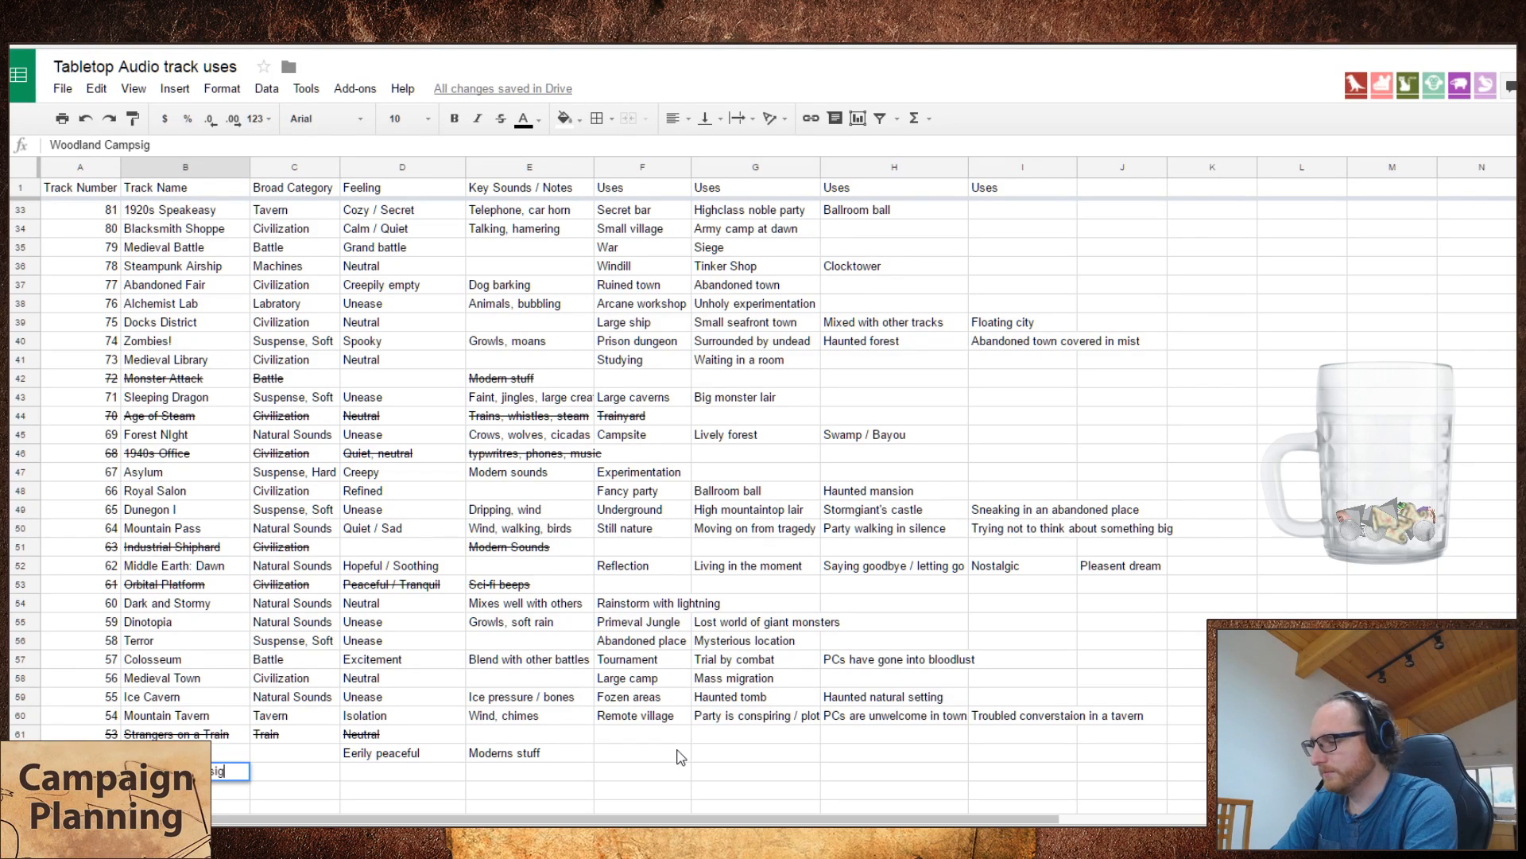
key(BackSpace)
key(BackSpace)
key(BackSpace)
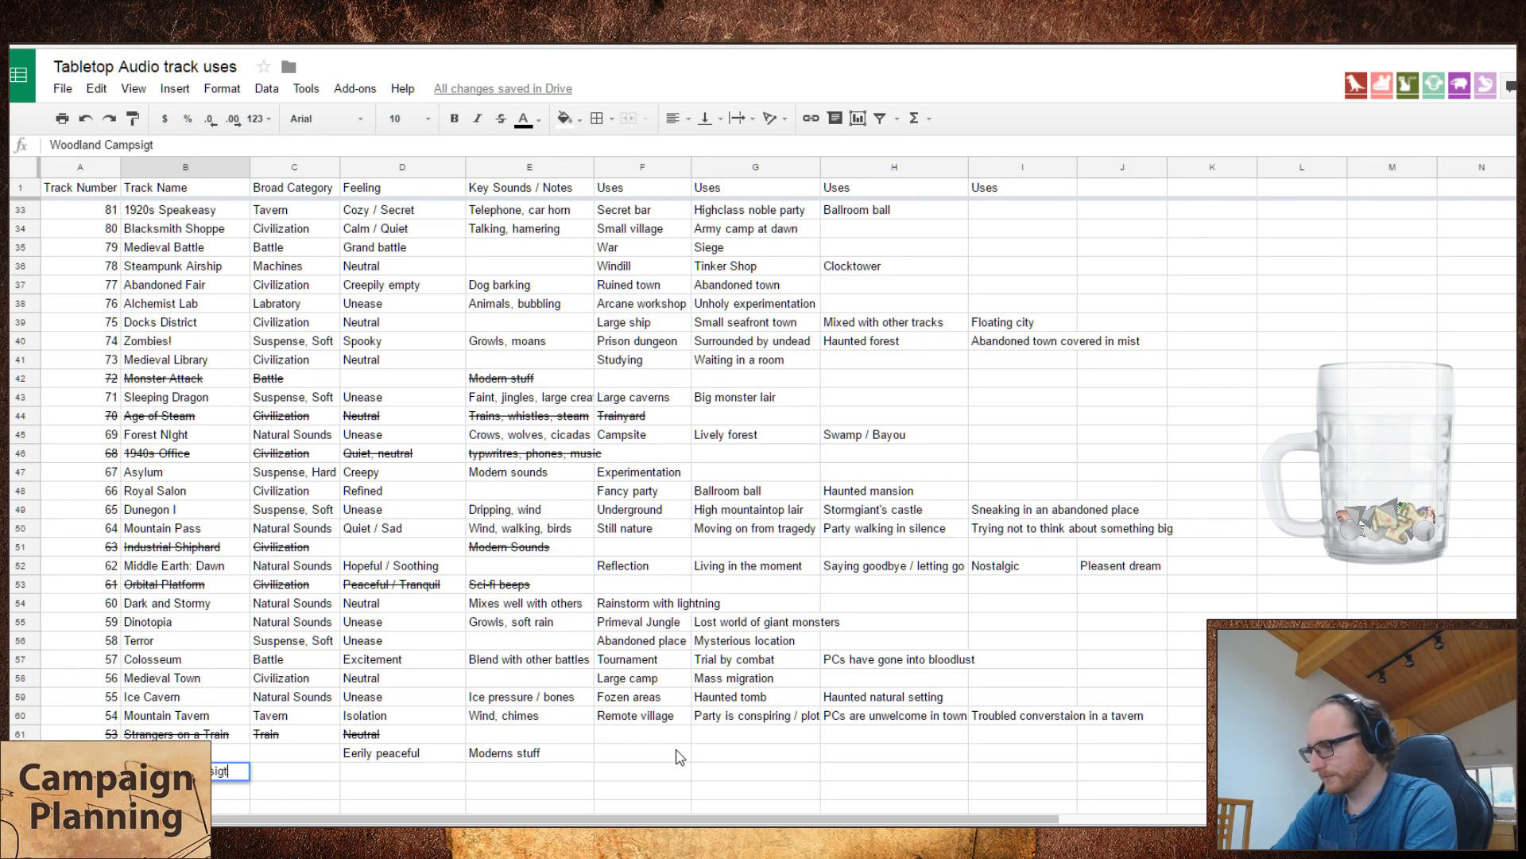
text(te)
key(Return)
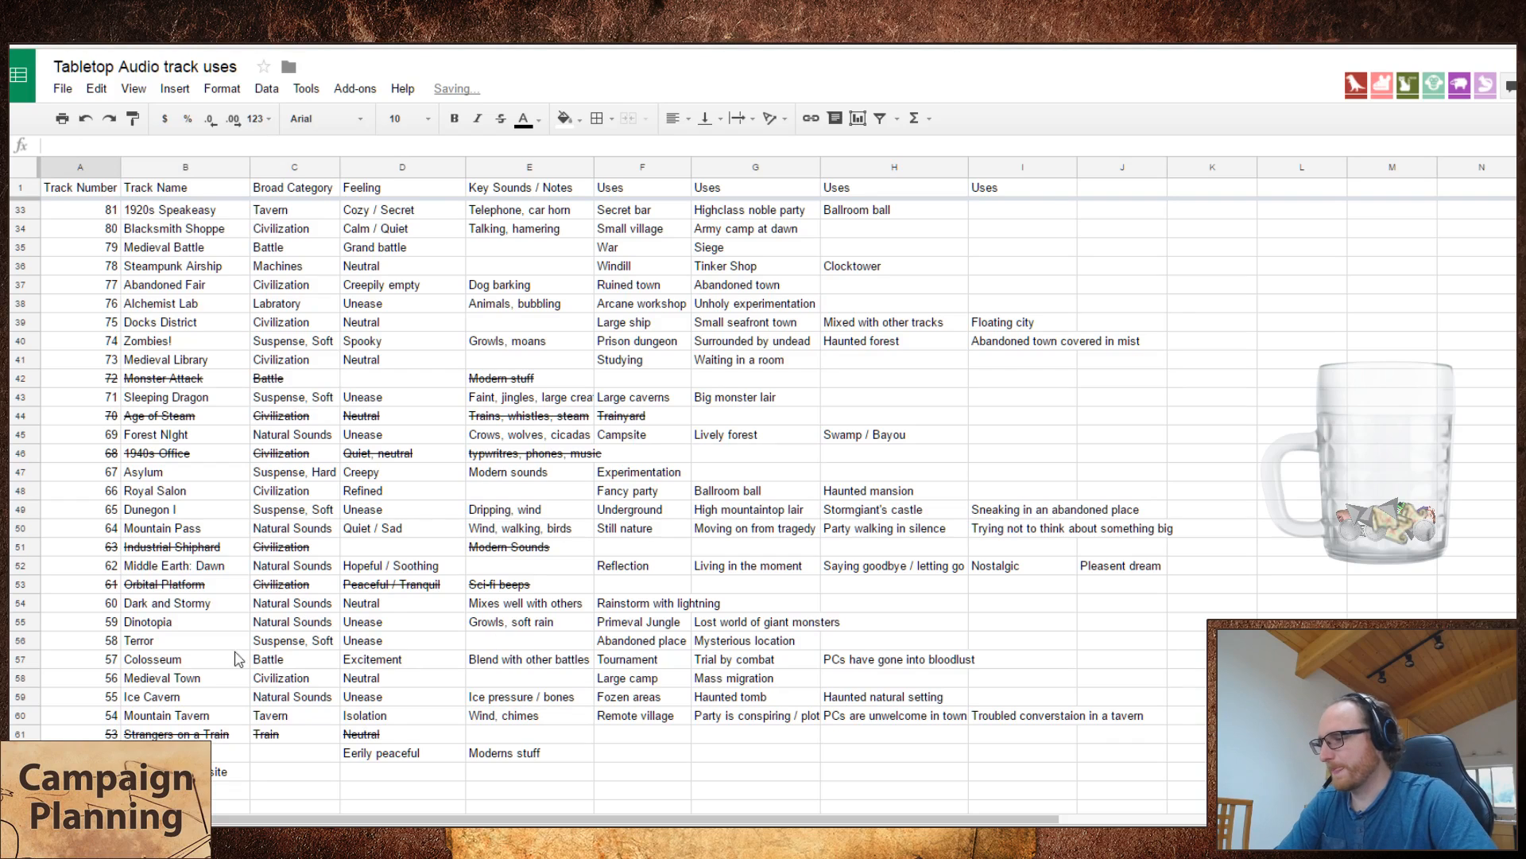
Step: Strike through the entire Warehouse 13 row
click(20, 752)
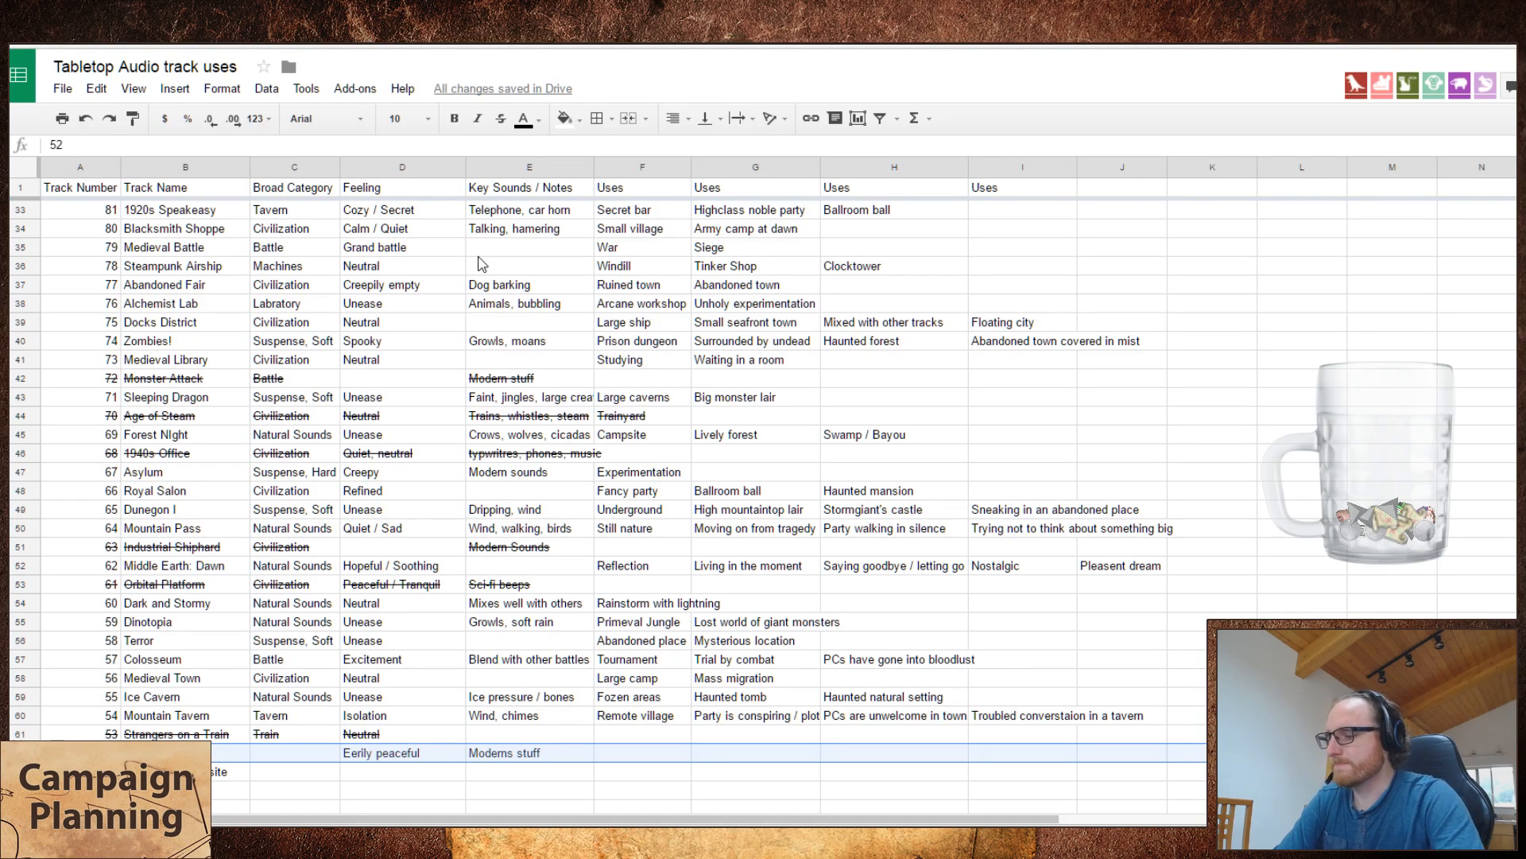
key(alt+shift+5)
Step: Set the broad category of Woodland Campsite to "Natural Sounds" and its feeling to "Neutral"
key(Down)
key(Right)
key(Right)
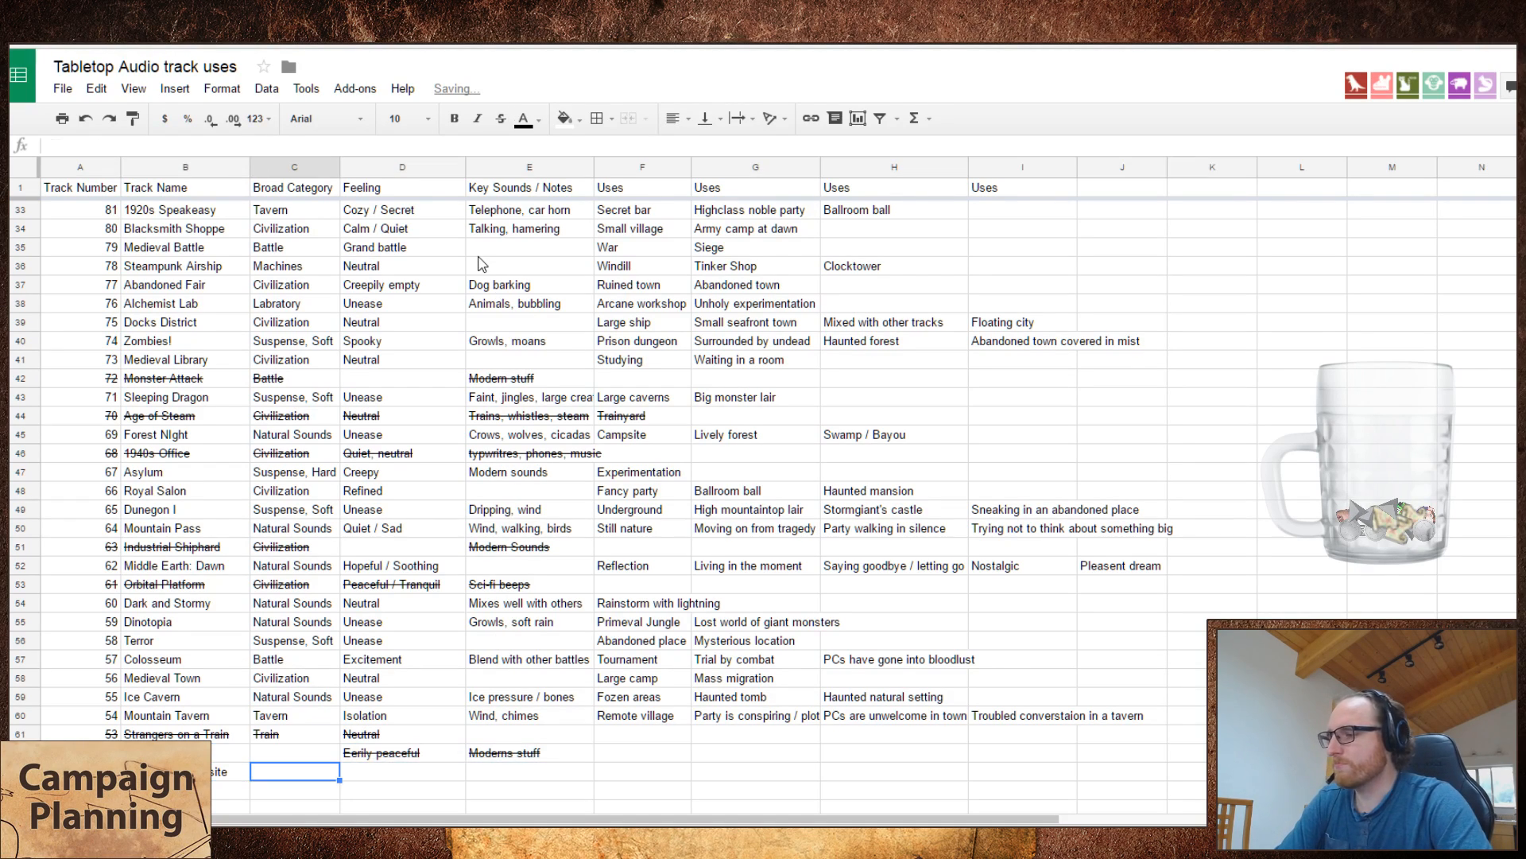
text(N)
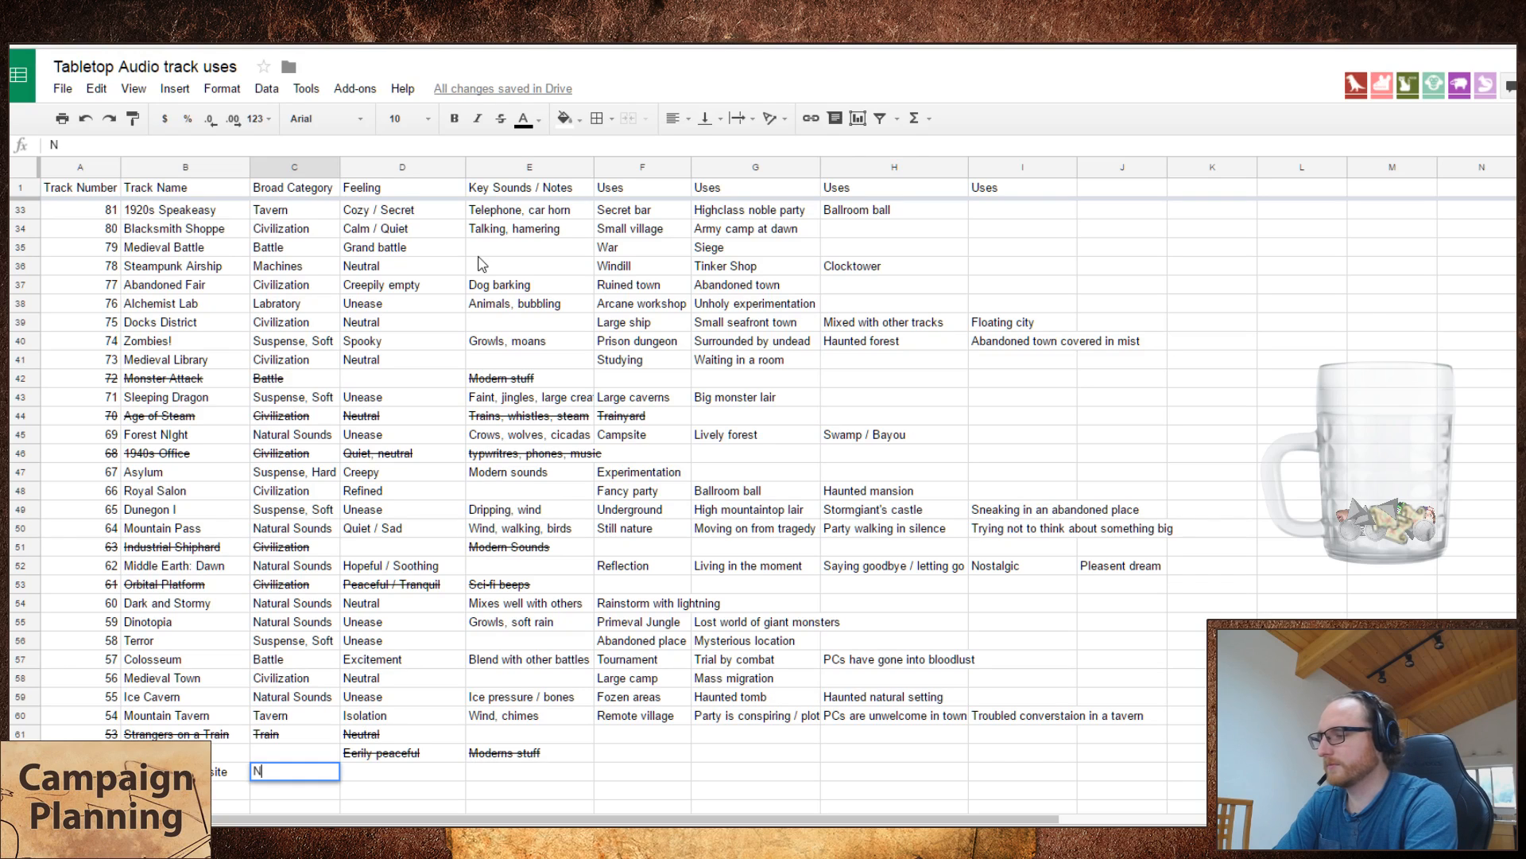
text(at)
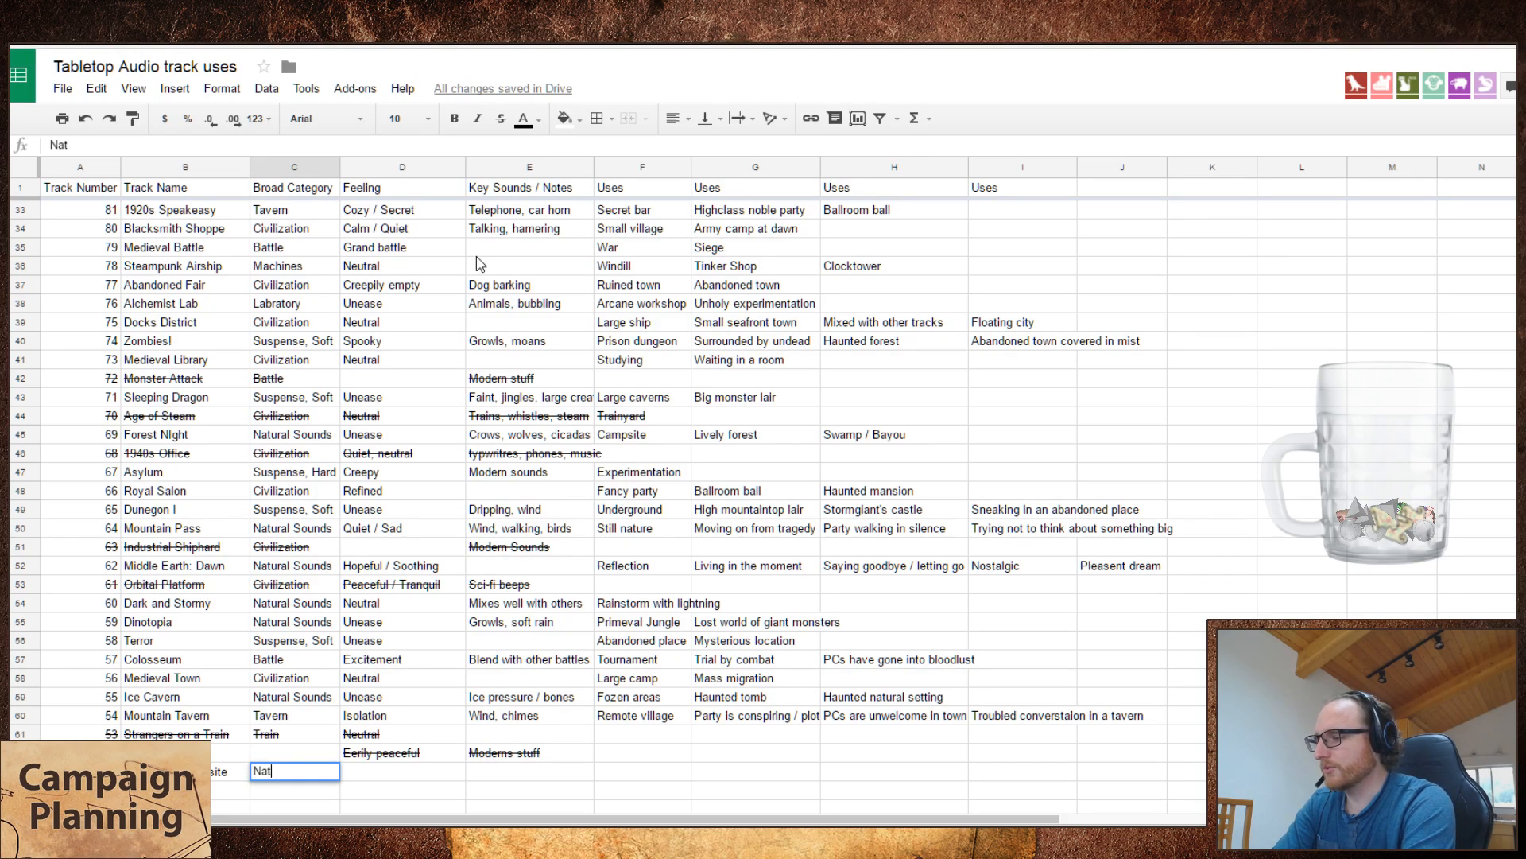
text(ural Sounds)
key(Tab)
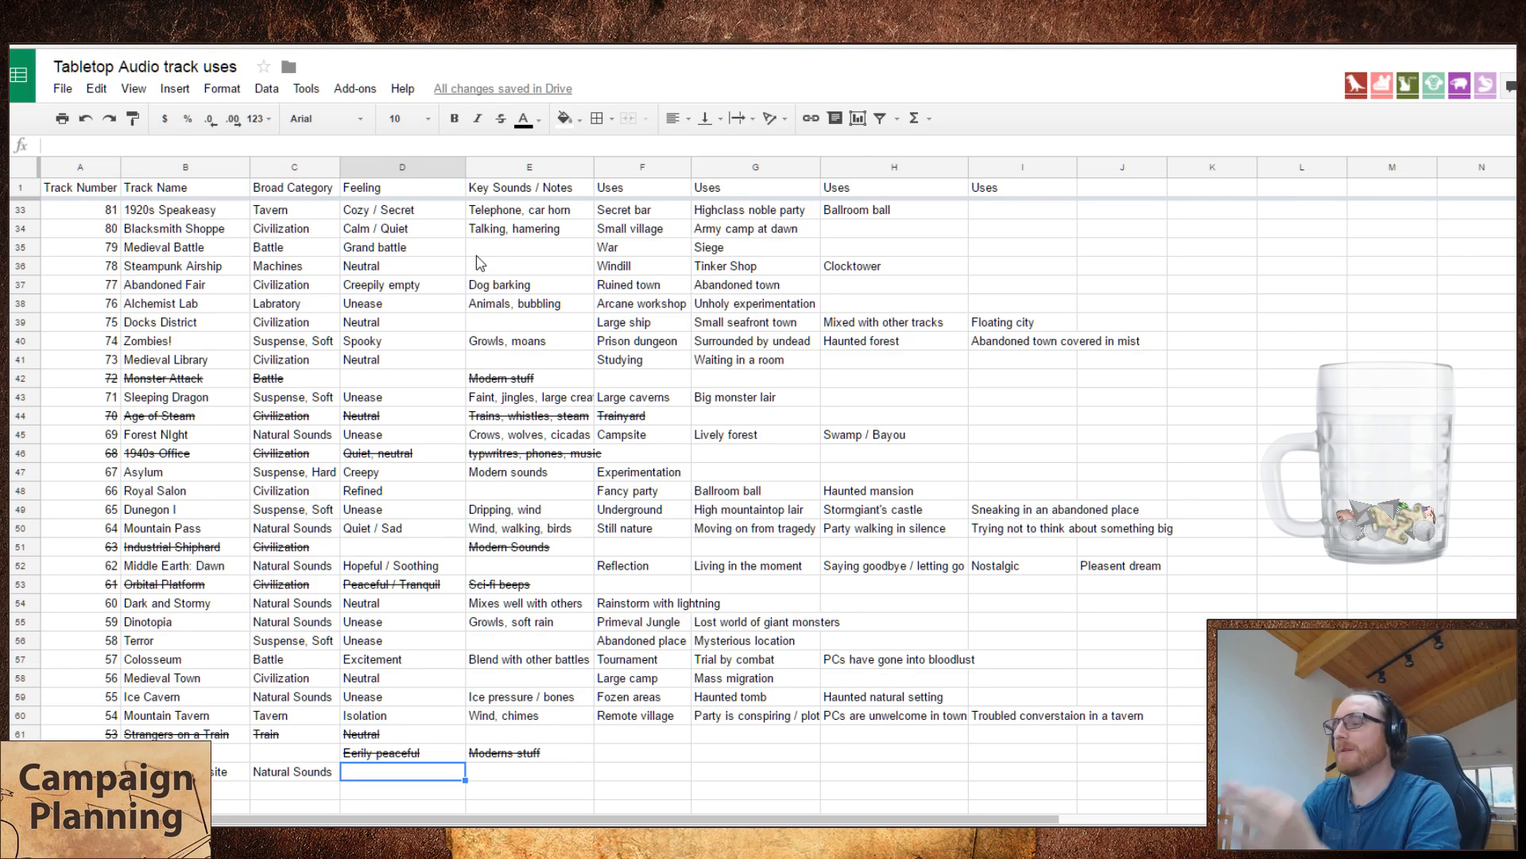
text(Neutral)
key(Tab)
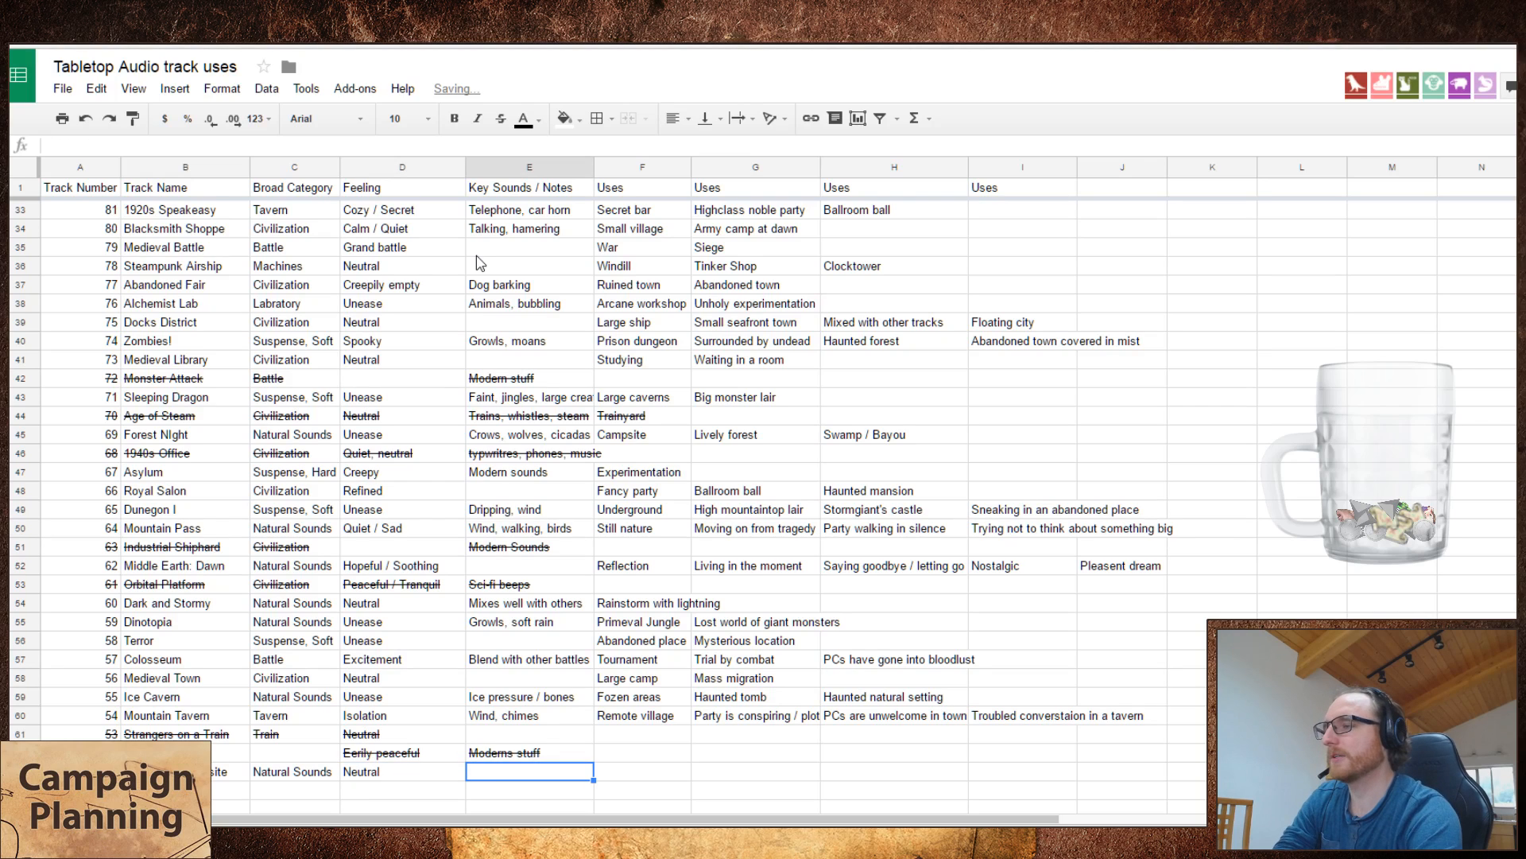
key(Tab)
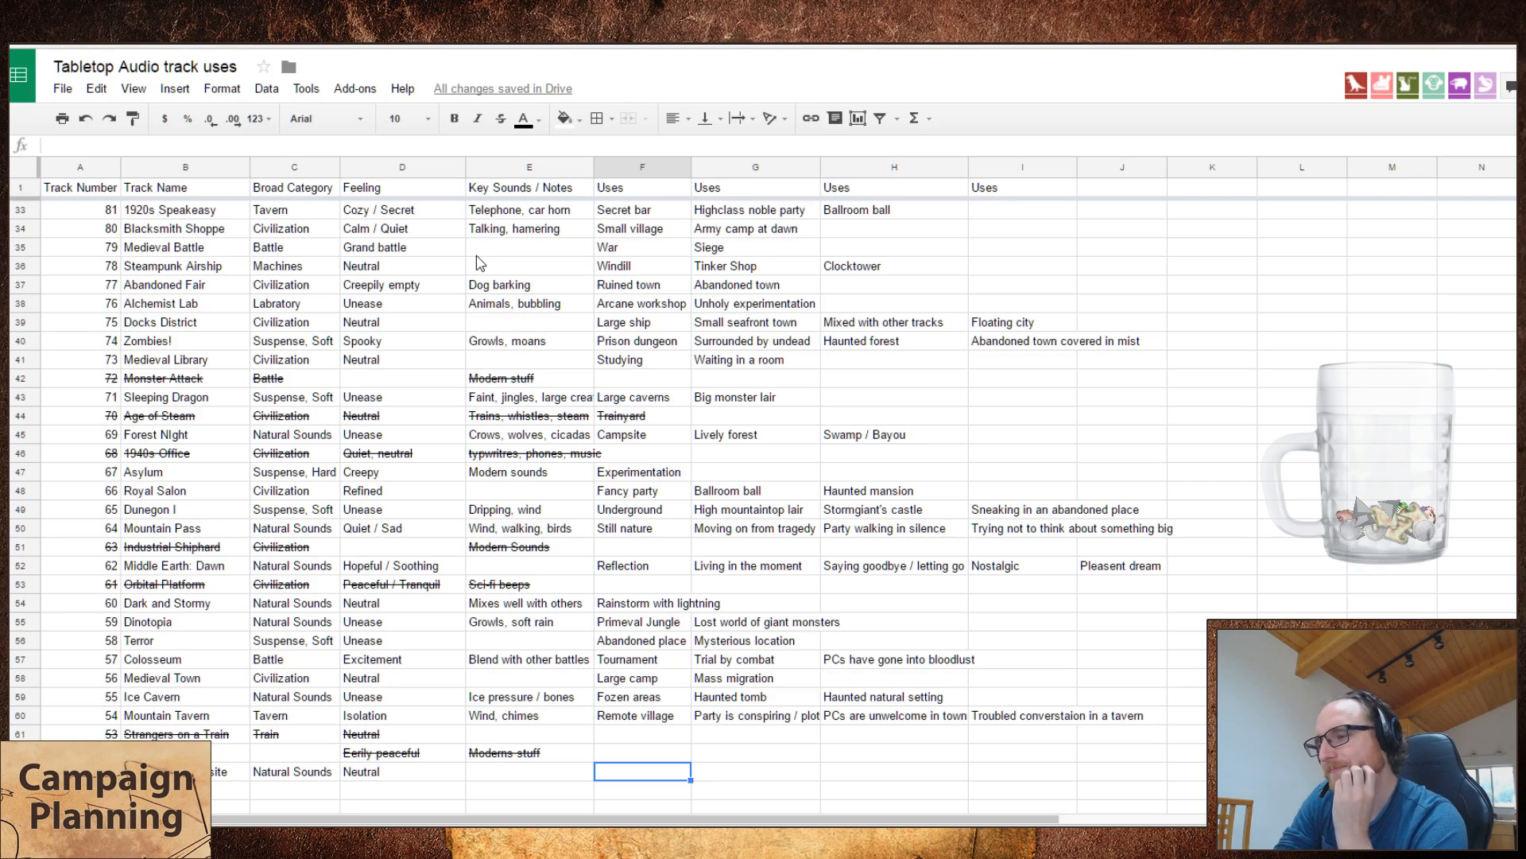
text(Refl)
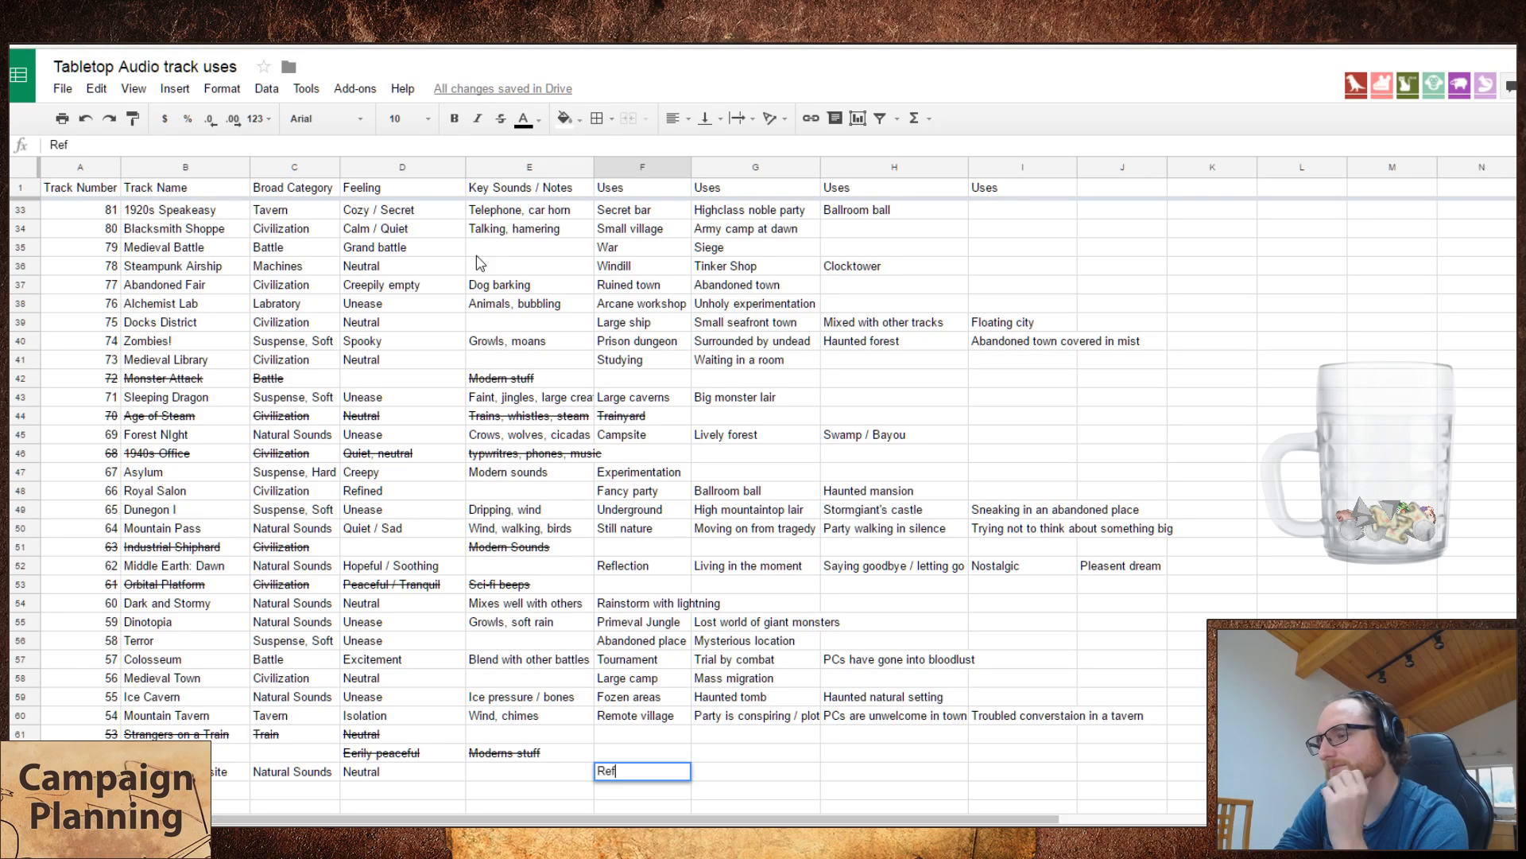
key(Escape)
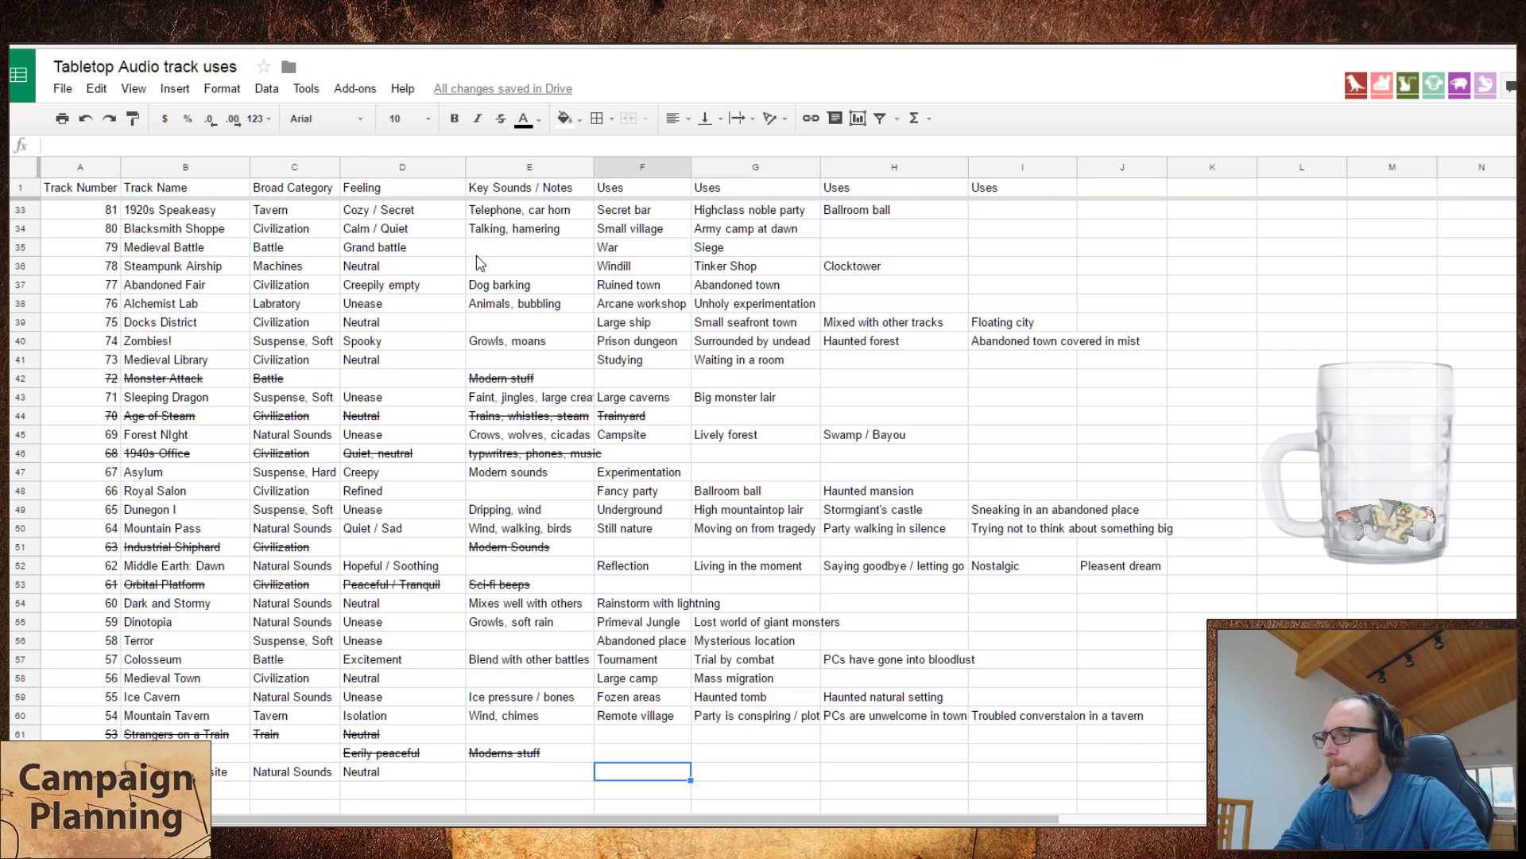
Step: Correct the capitalization of track 69's name to "Forest Night"
click(182, 436)
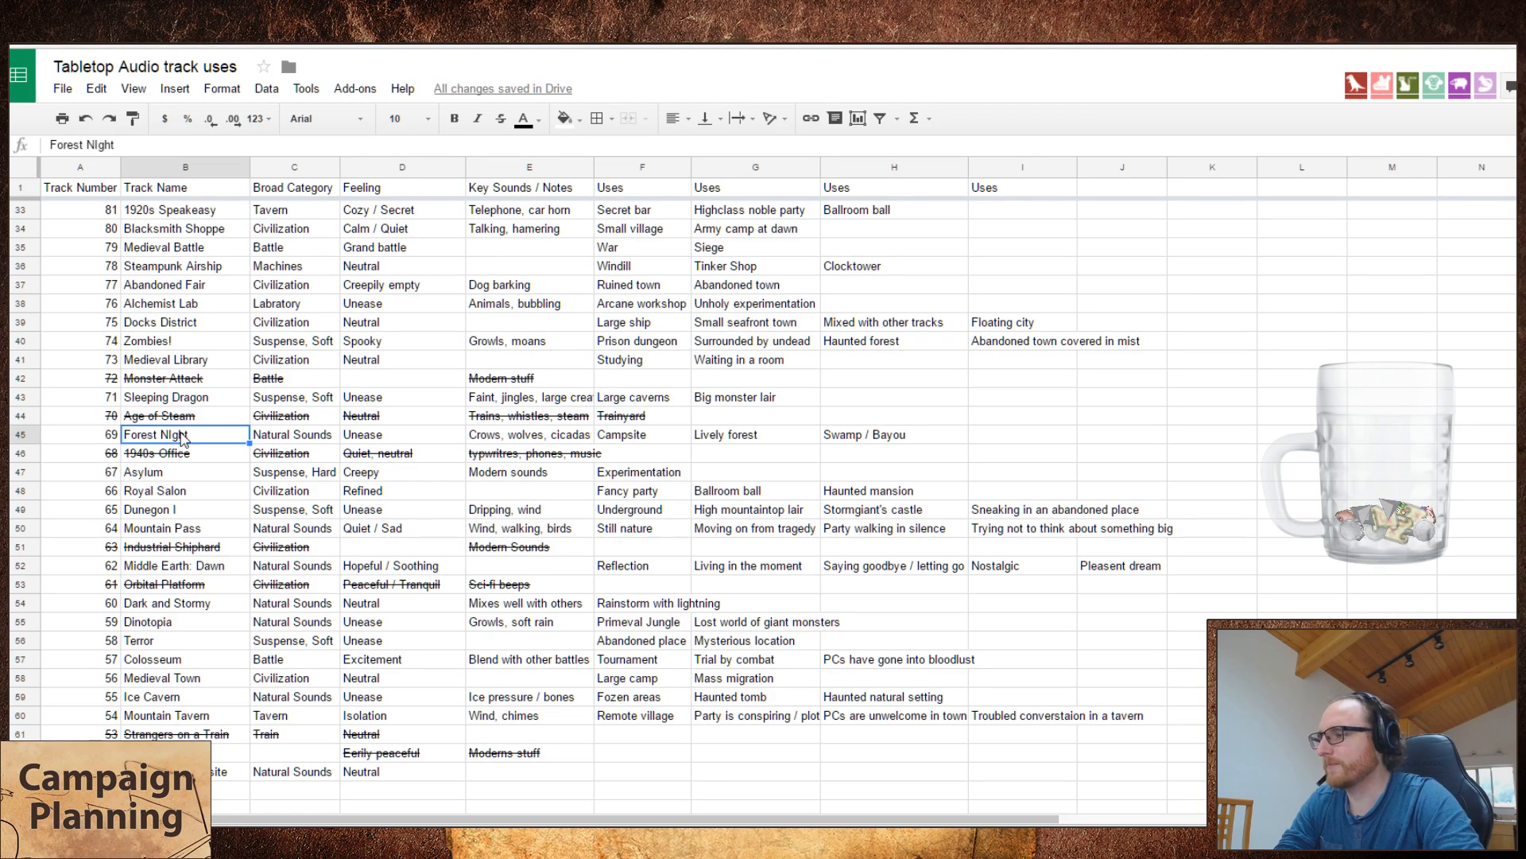
double_click(182, 437)
key(BackSpace)
text(i)
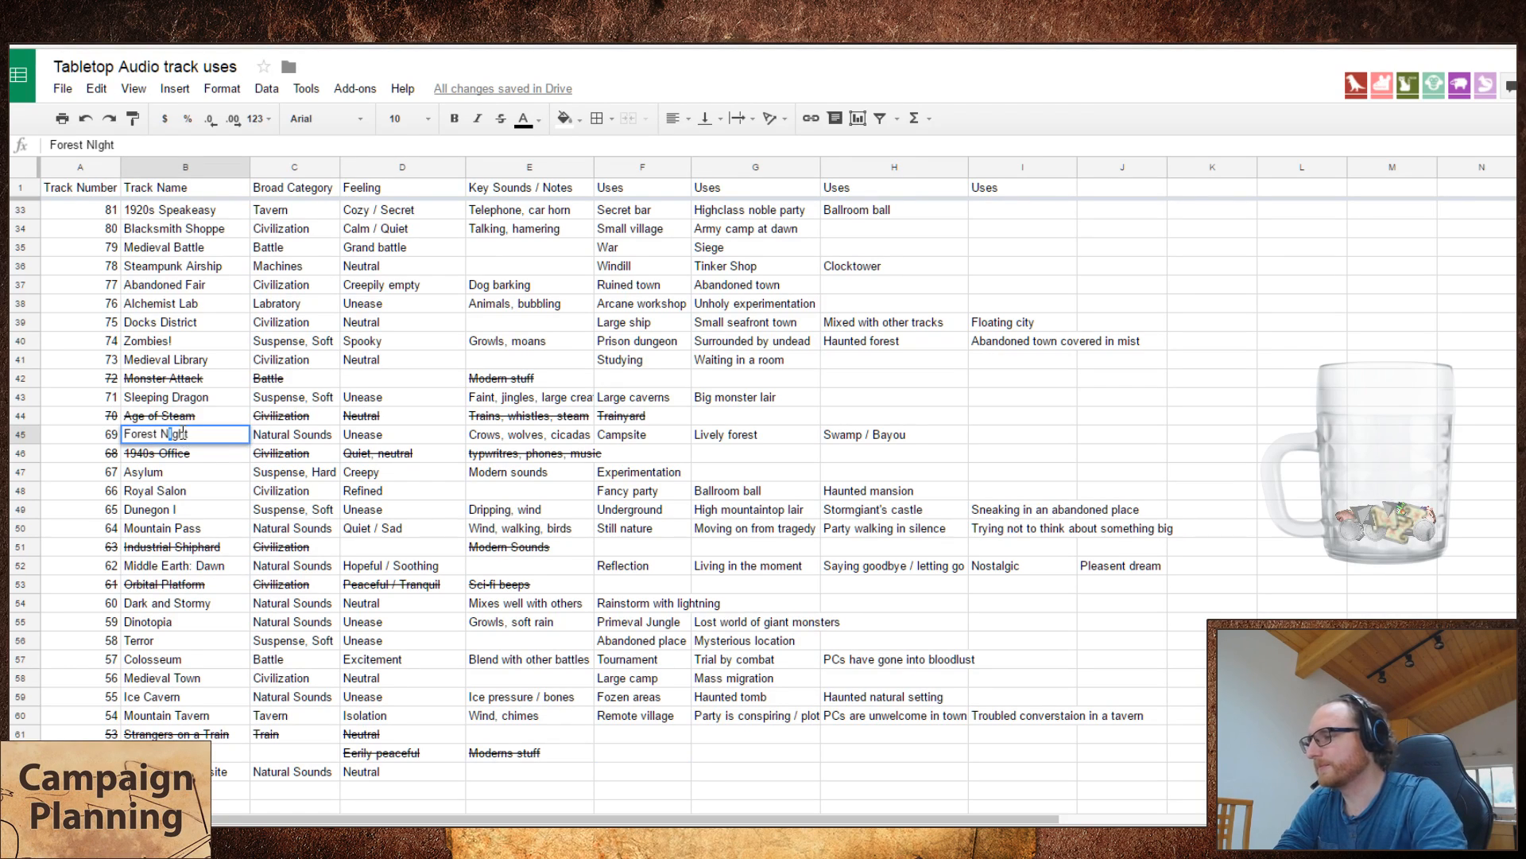
key(Return)
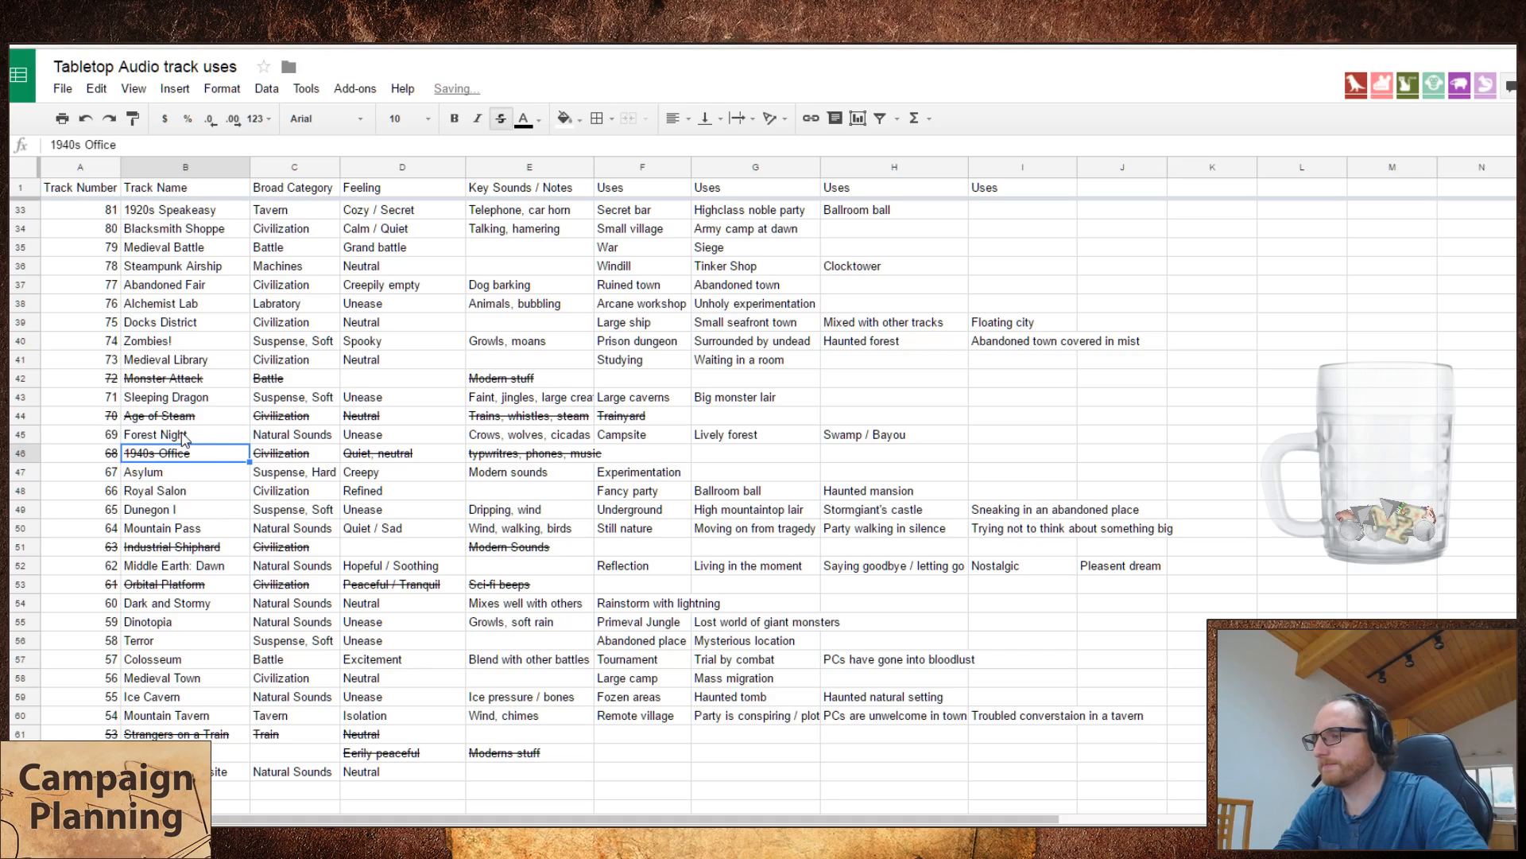
Step: Enter "Small fire outside" and "Calm night" as the first two uses of Woodland Campsite
click(642, 771)
shift+click(767, 755)
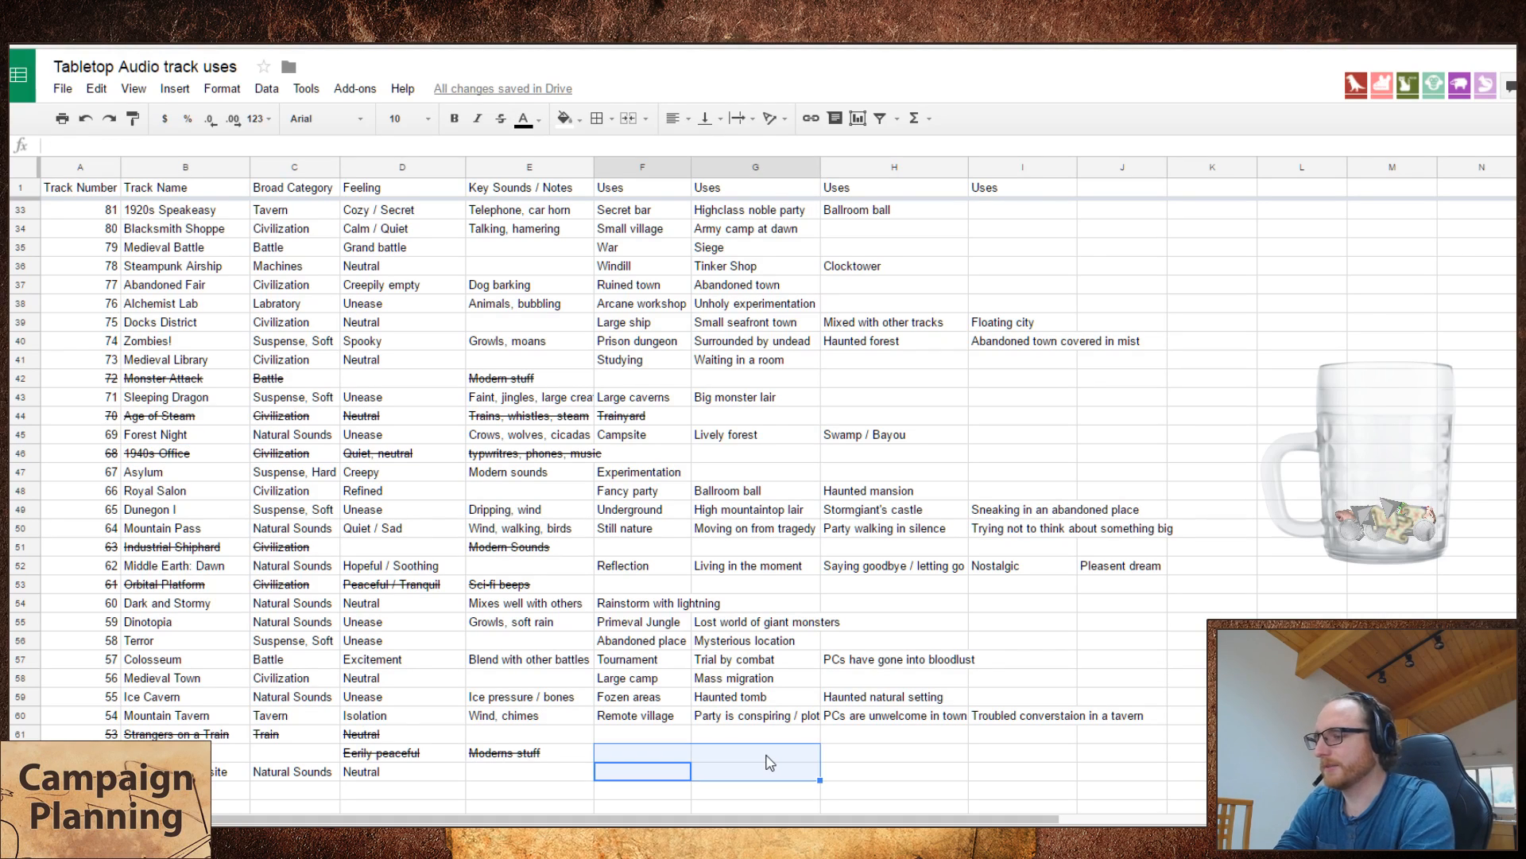
key(Down)
key(Left)
key(Up)
key(Right)
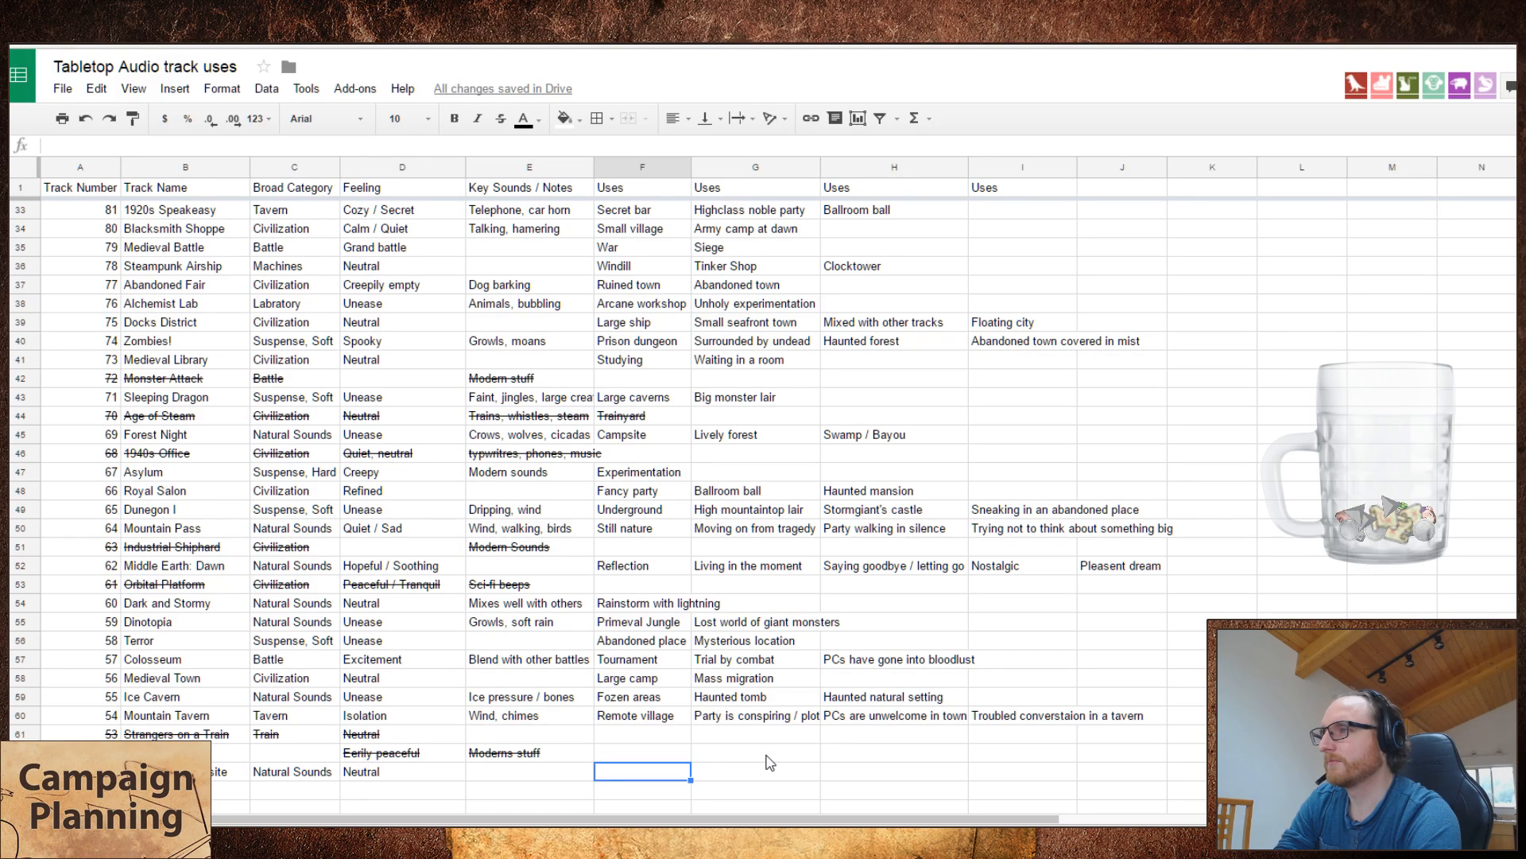
text(Small fire out)
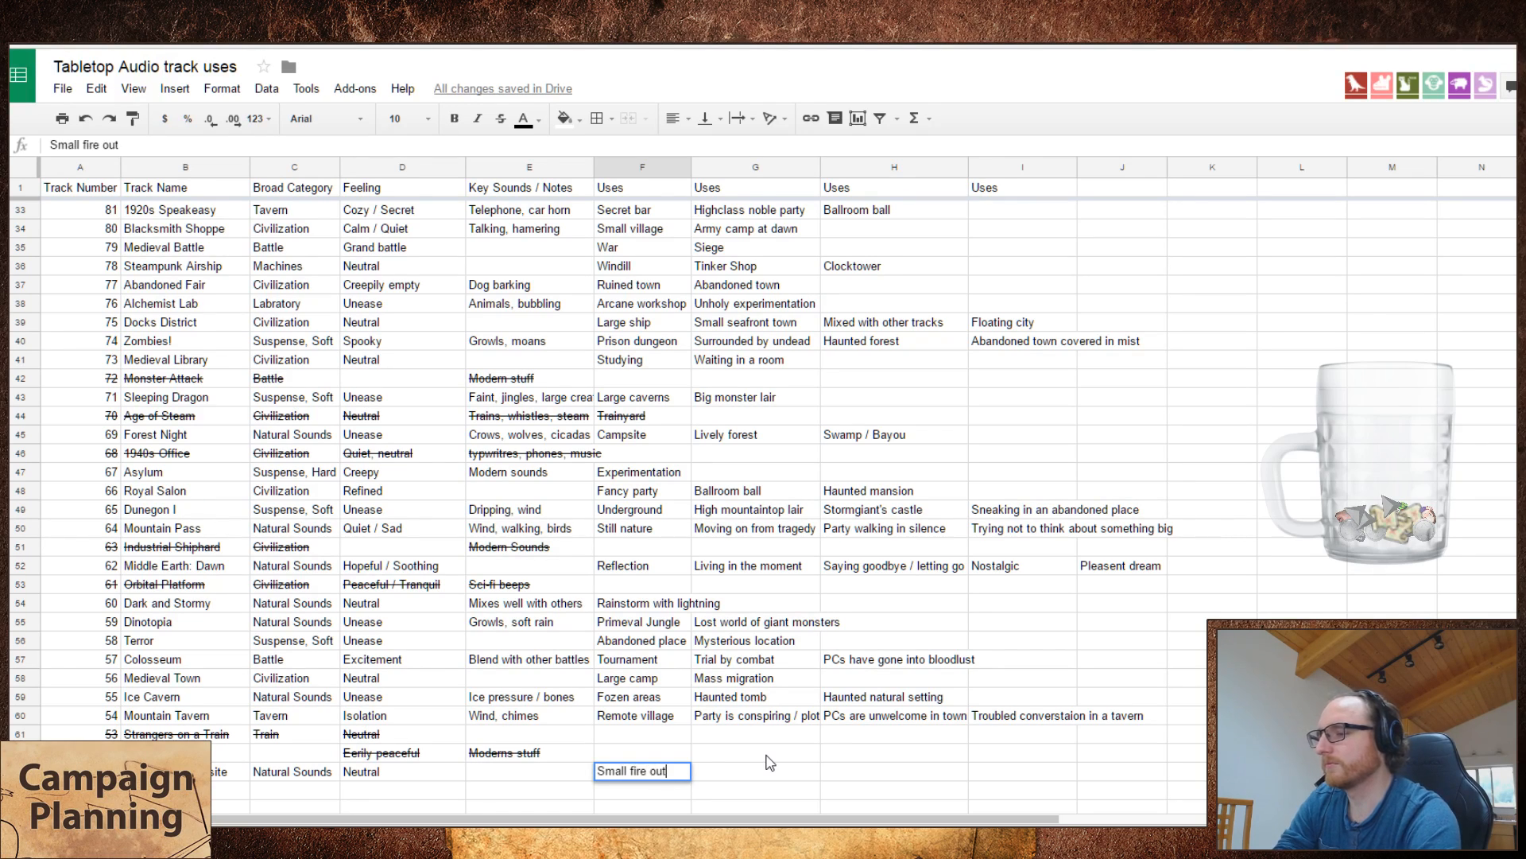
text(side)
key(Tab)
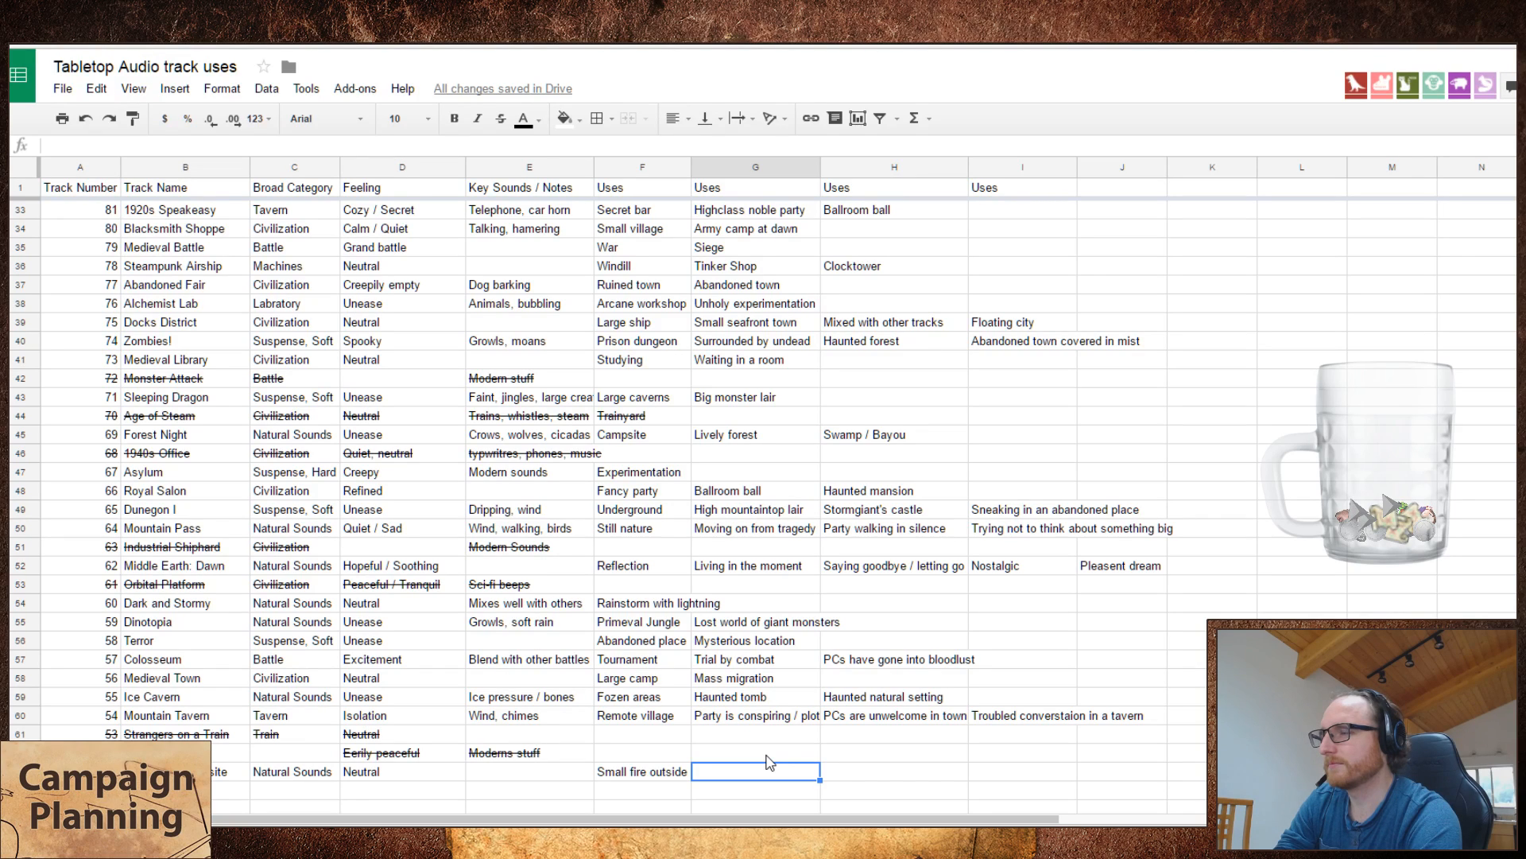
text(Calm night)
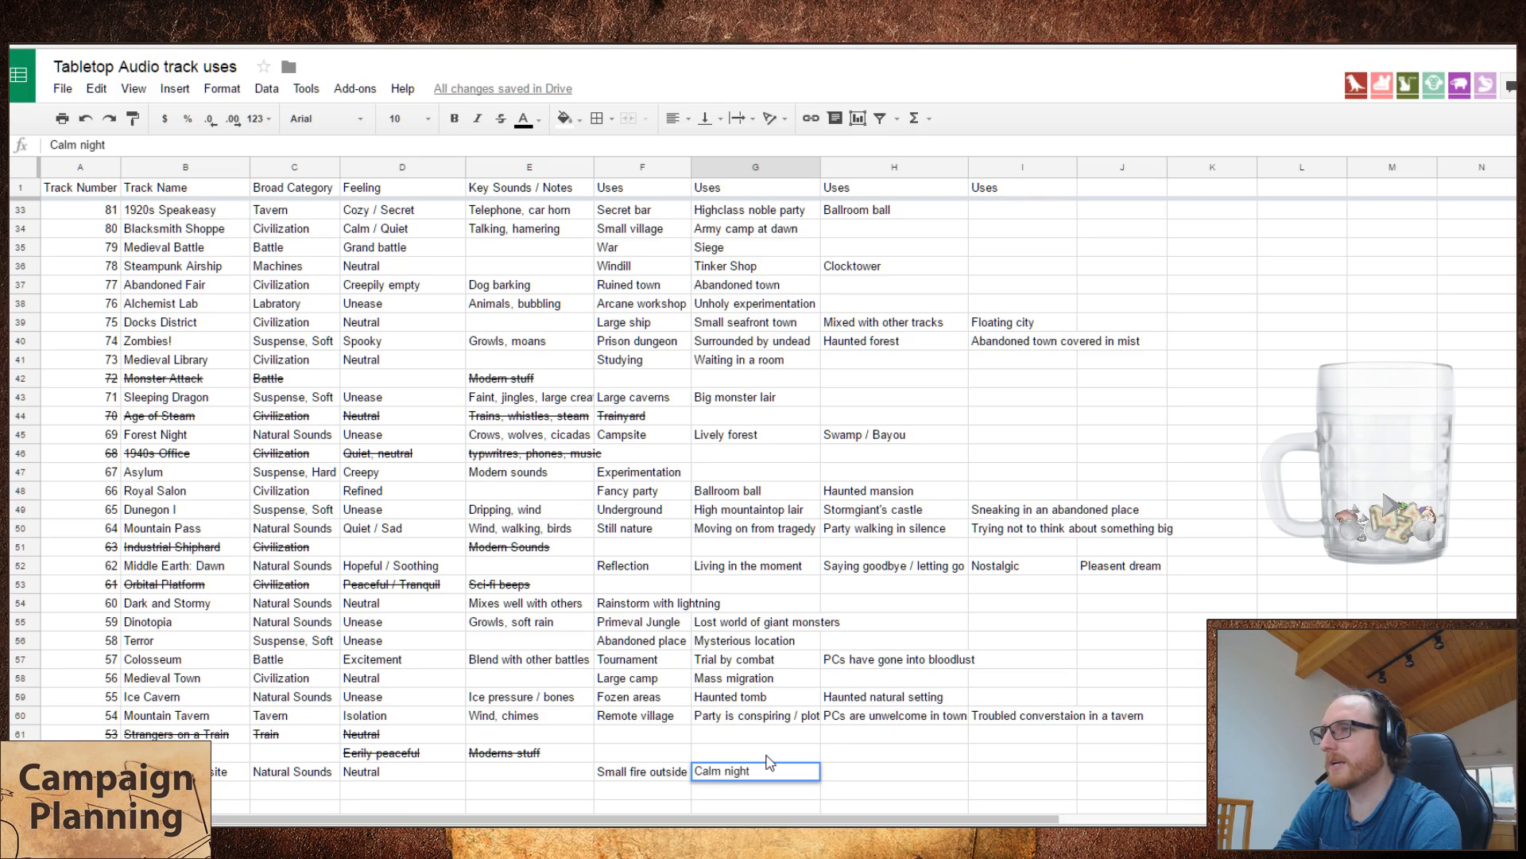
key(Tab)
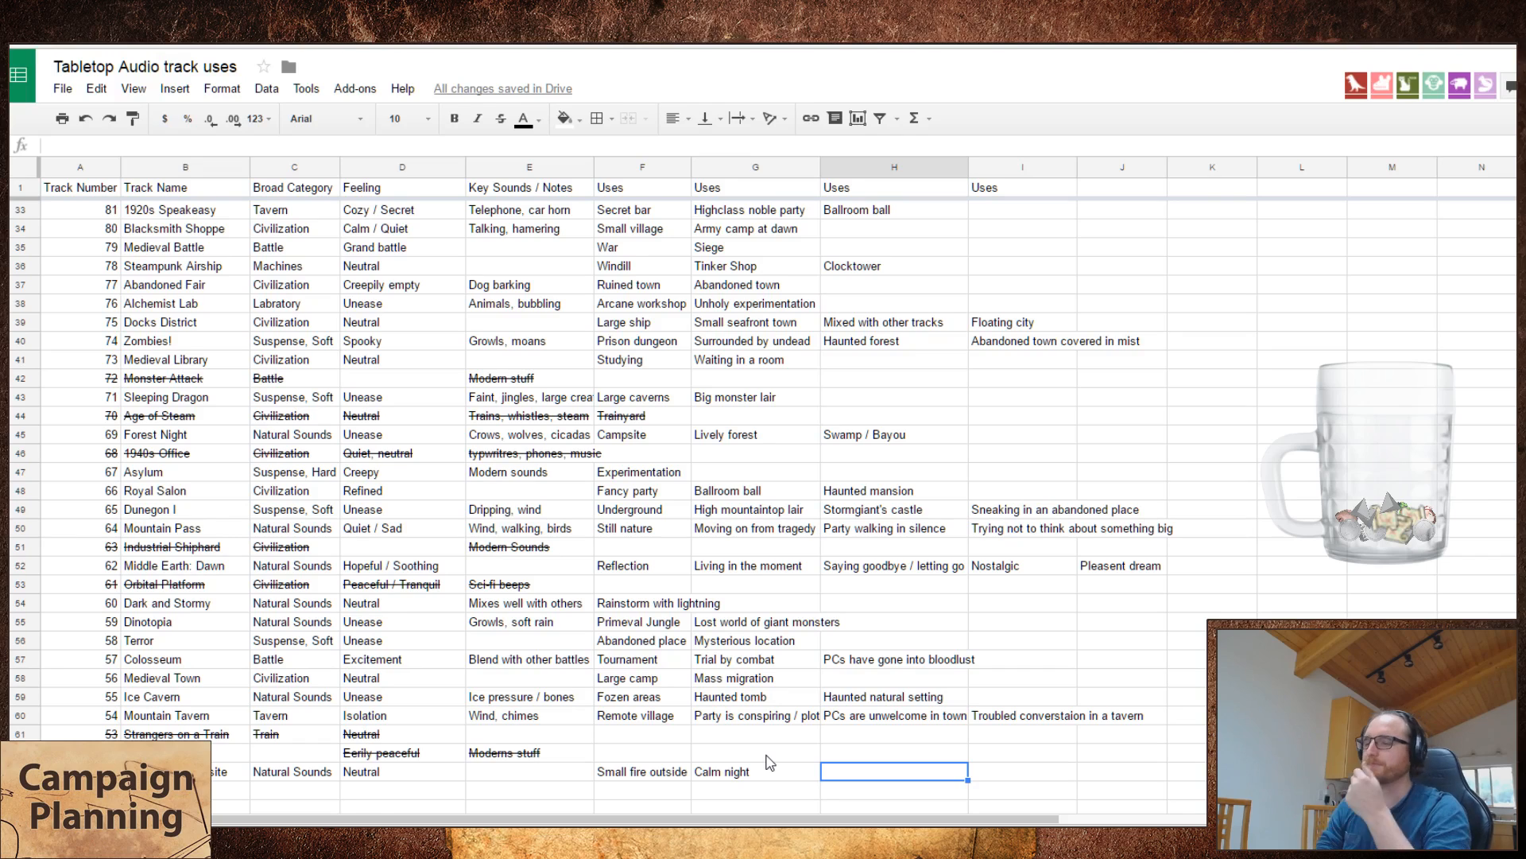
Step: Try "Swaping stories" and "Reflecting" as the third and fourth uses of Woodland Campsite, and clear both cells
key(Left)
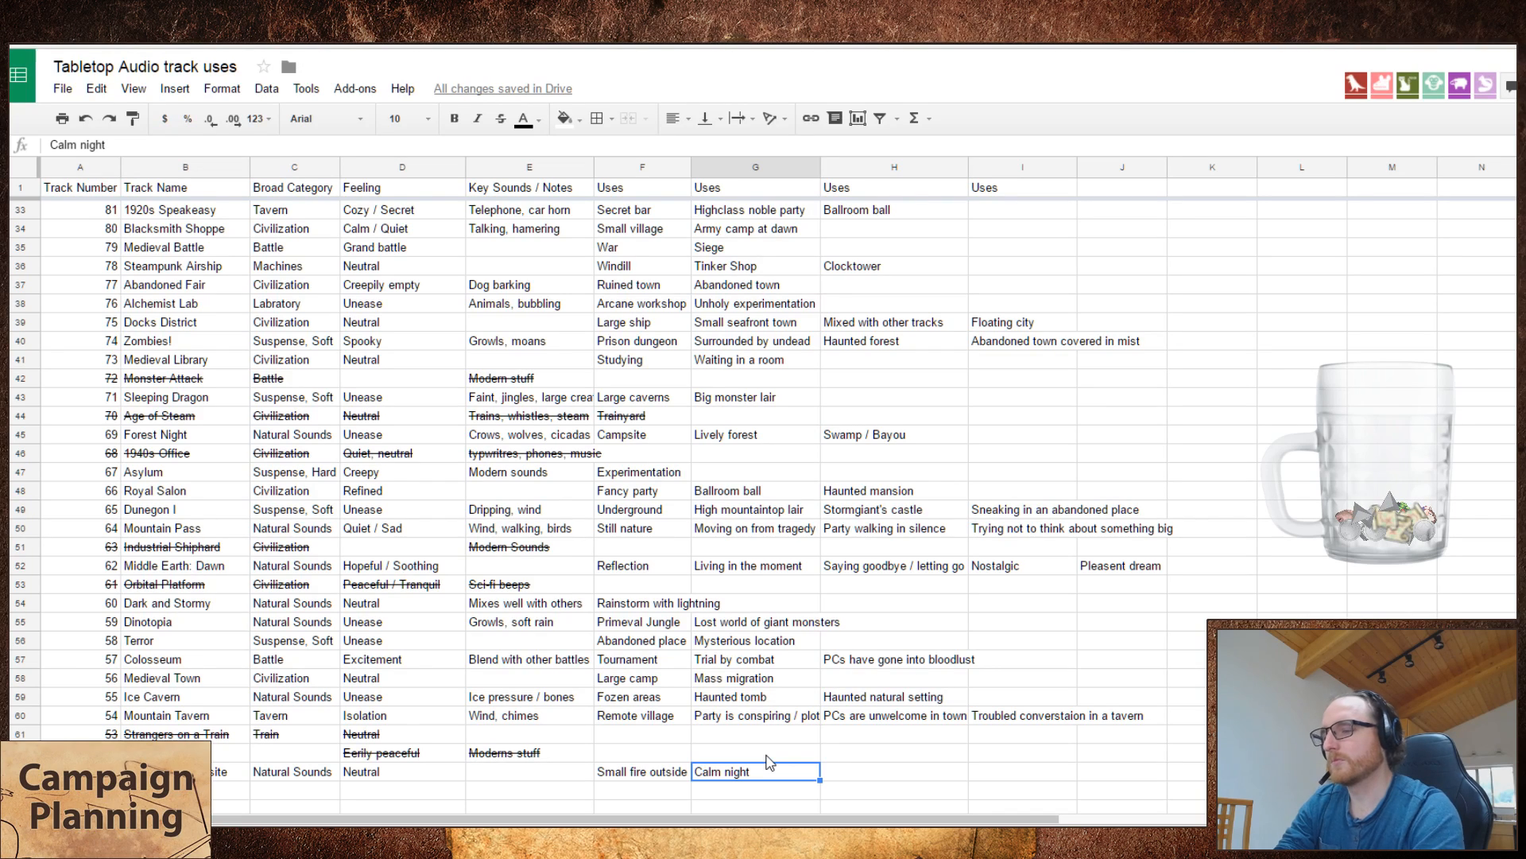
key(Tab)
text(Swaping st)
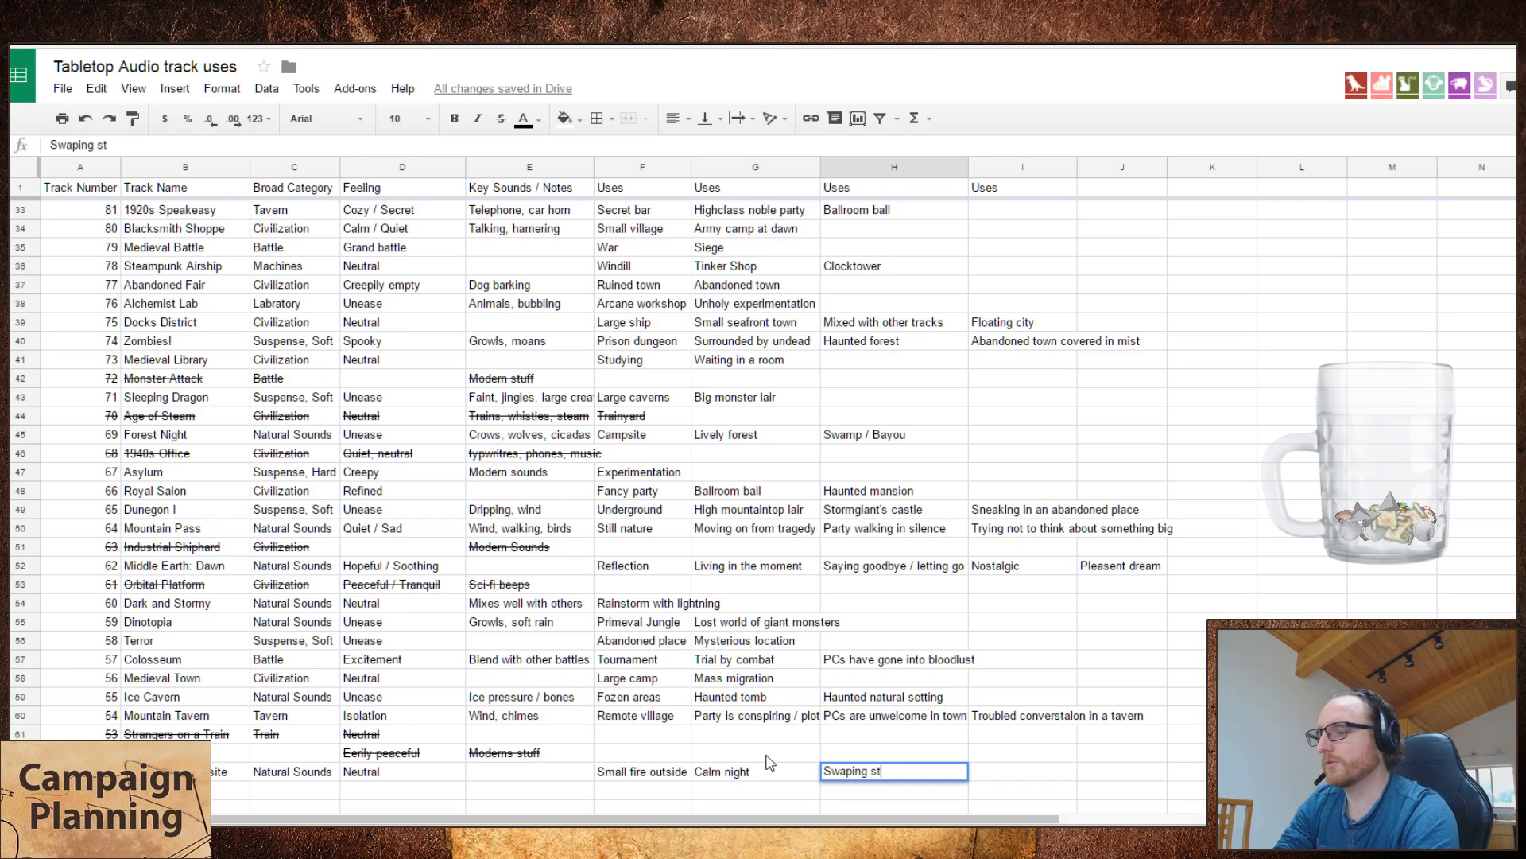
text(ories /)
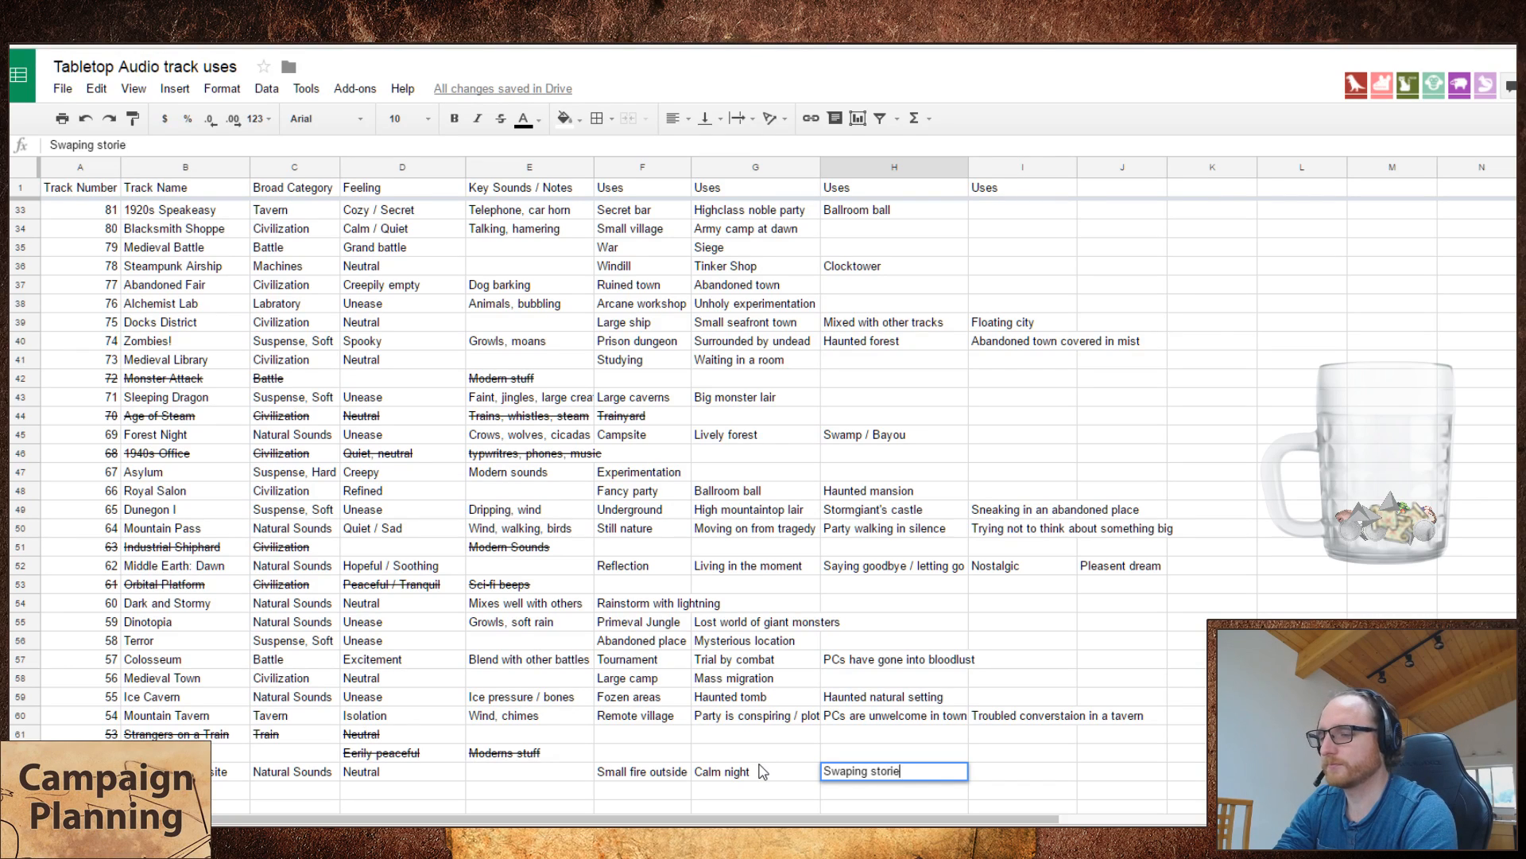
key(Tab)
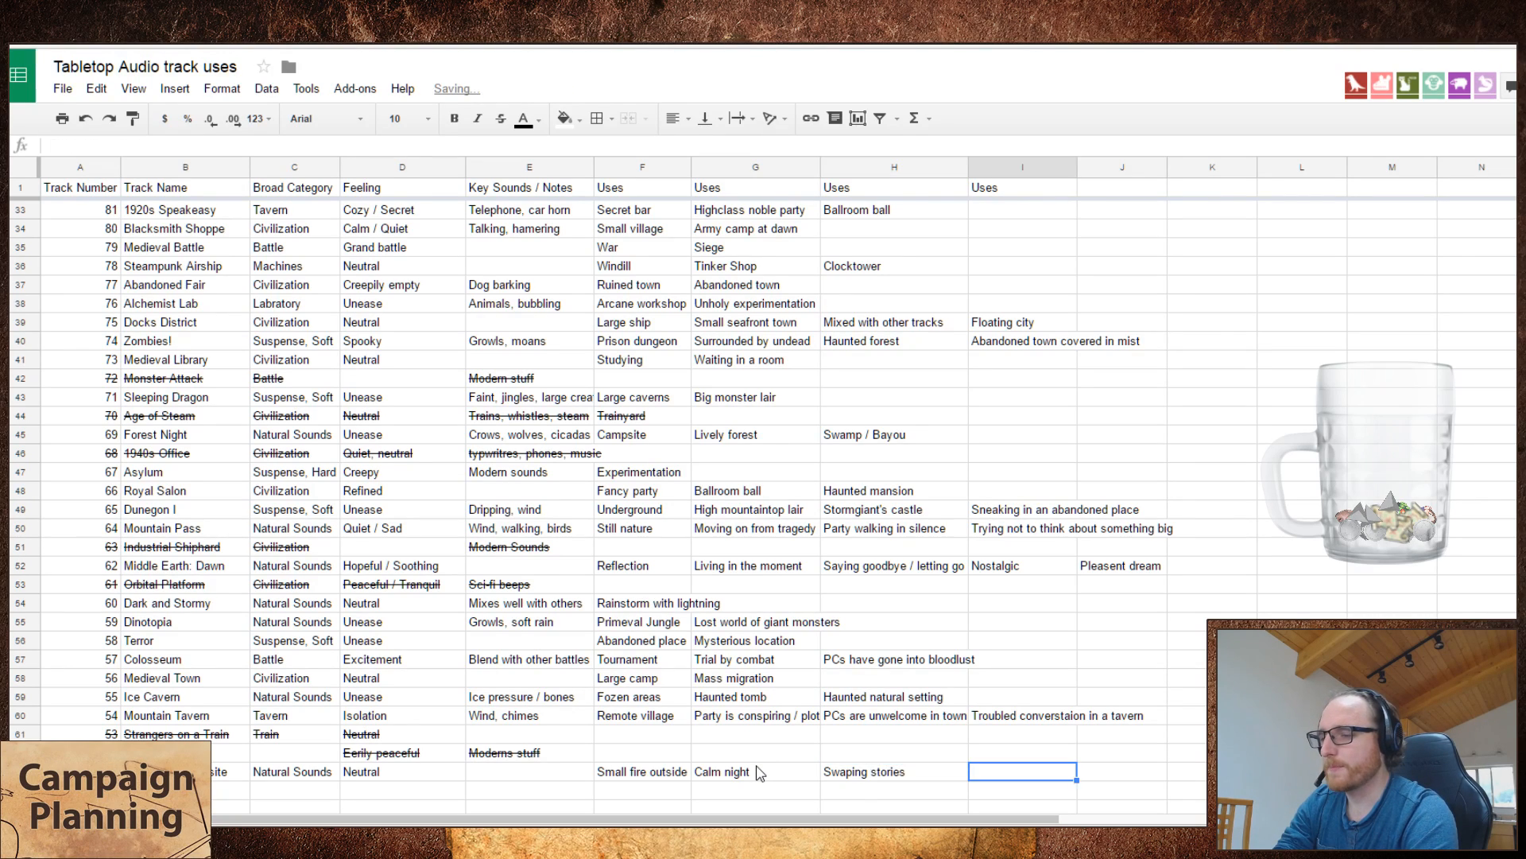
text(reflecting)
key(BackSpace)
key(BackSpace)
key(BackSpace)
key(BackSpace)
key(BackSpace)
key(BackSpace)
key(BackSpace)
key(BackSpace)
key(BackSpace)
key(BackSpace)
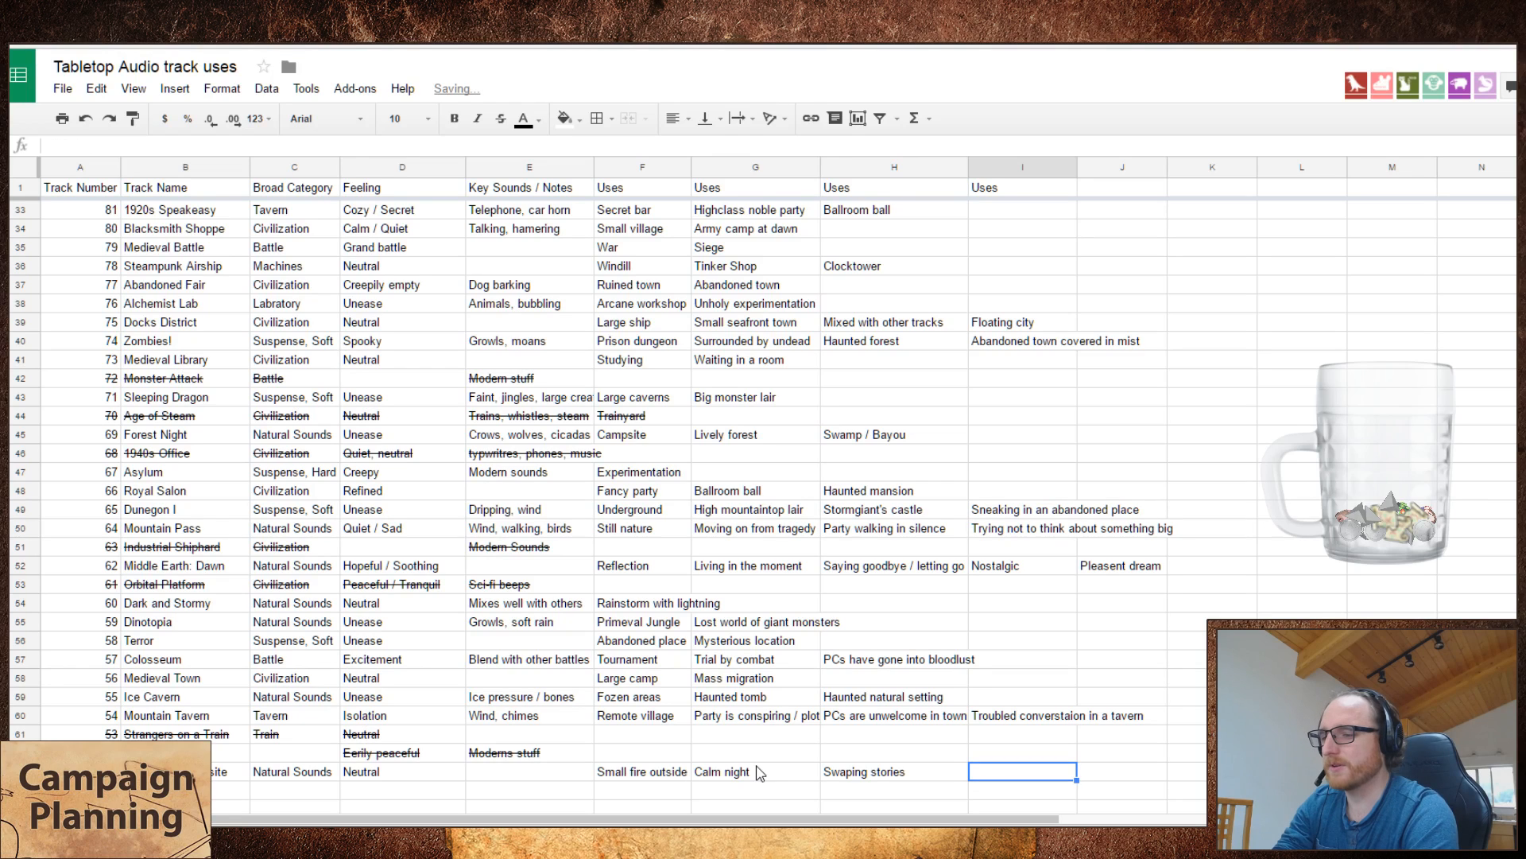
text(Reflecting)
key(Return)
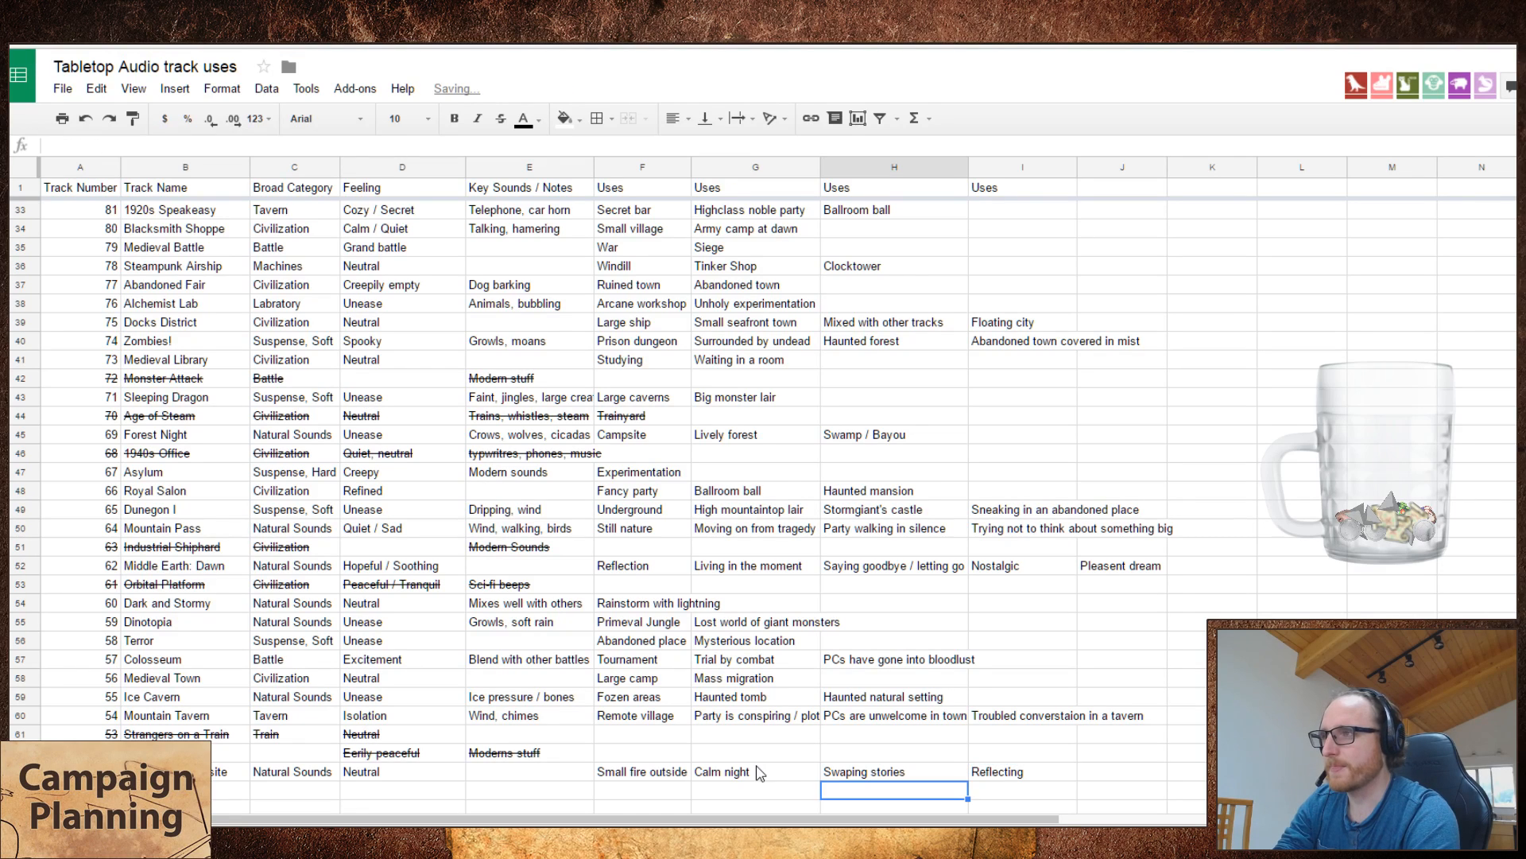
key(Up)
key(shift+Right)
key(Delete)
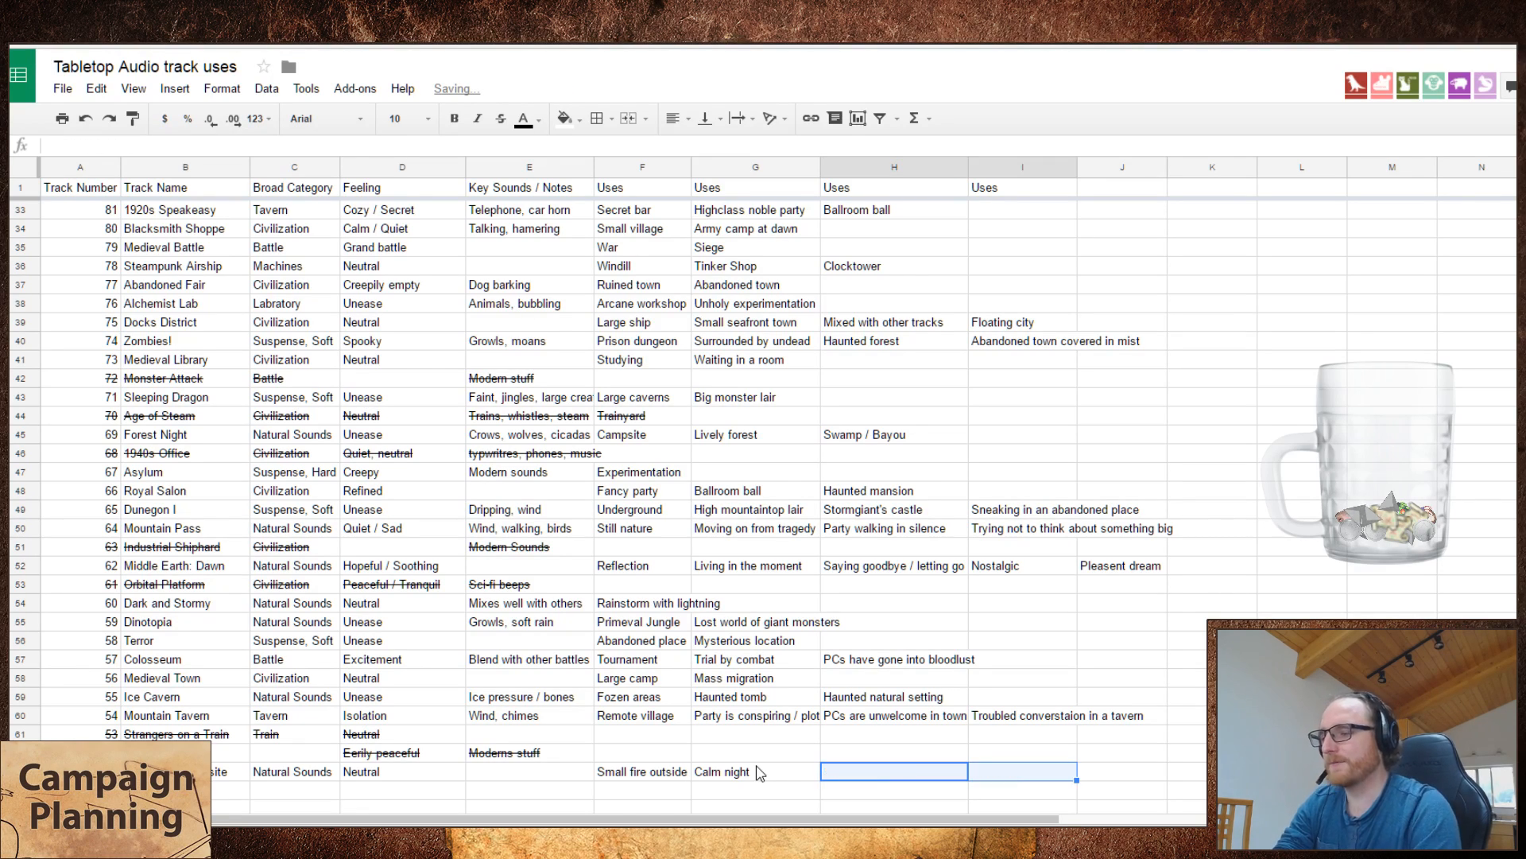
key(Down)
key(Left)
key(Left)
key(Left)
key(Left)
key(Left)
key(Left)
key(Left)
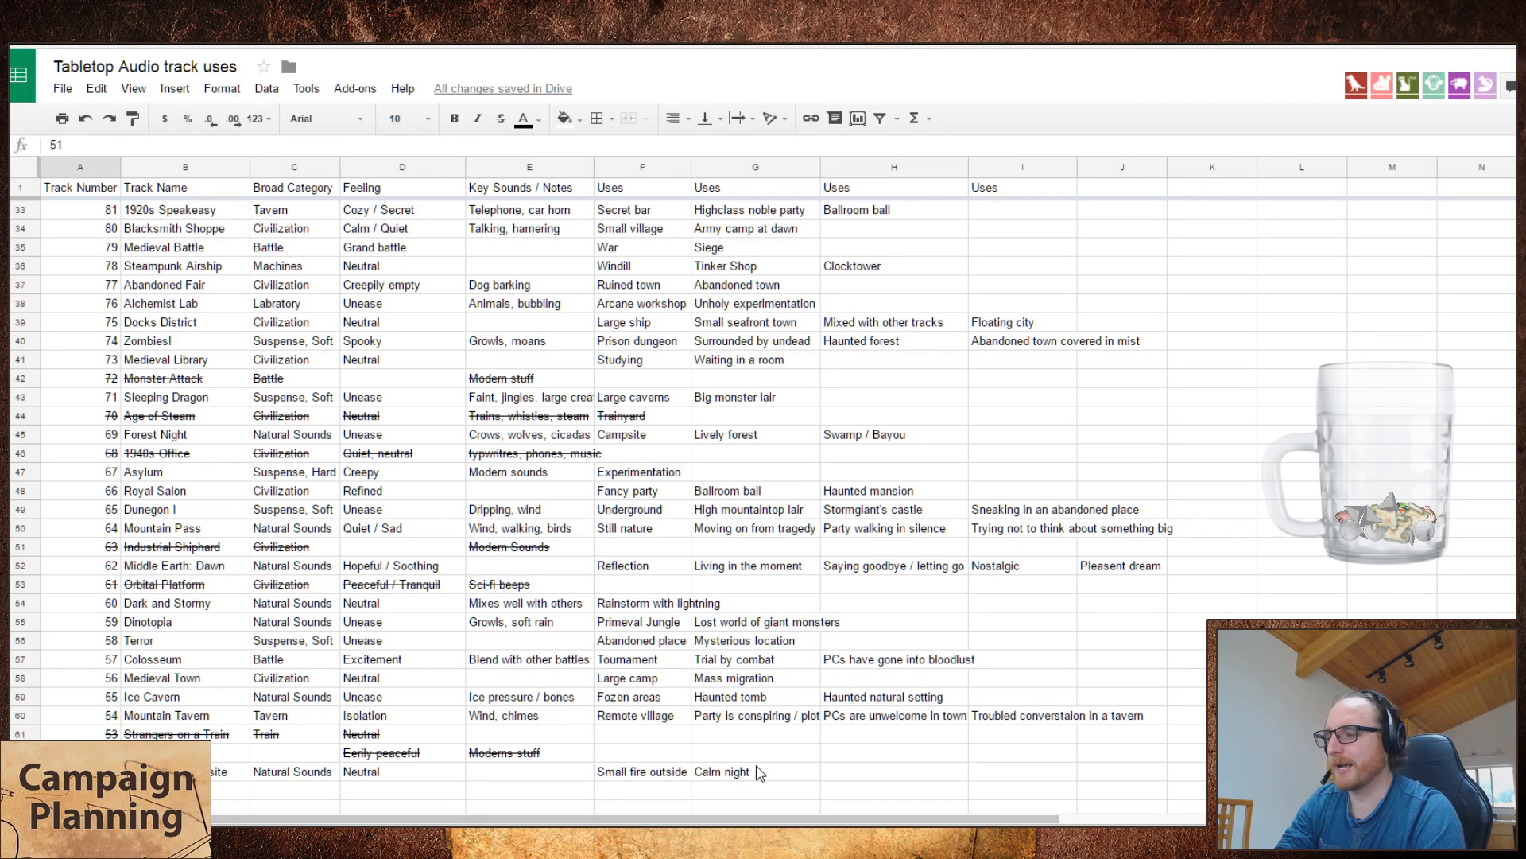
key(Right)
key(Right)
key(Right)
key(Right)
key(Right)
key(Right)
key(Right)
key(Right)
key(Right)
key(Right)
key(Right)
key(Right)
key(Left)
key(Left)
key(Left)
key(Left)
key(Left)
key(Left)
key(Left)
key(Left)
key(Left)
key(Left)
key(Left)
key(Left)
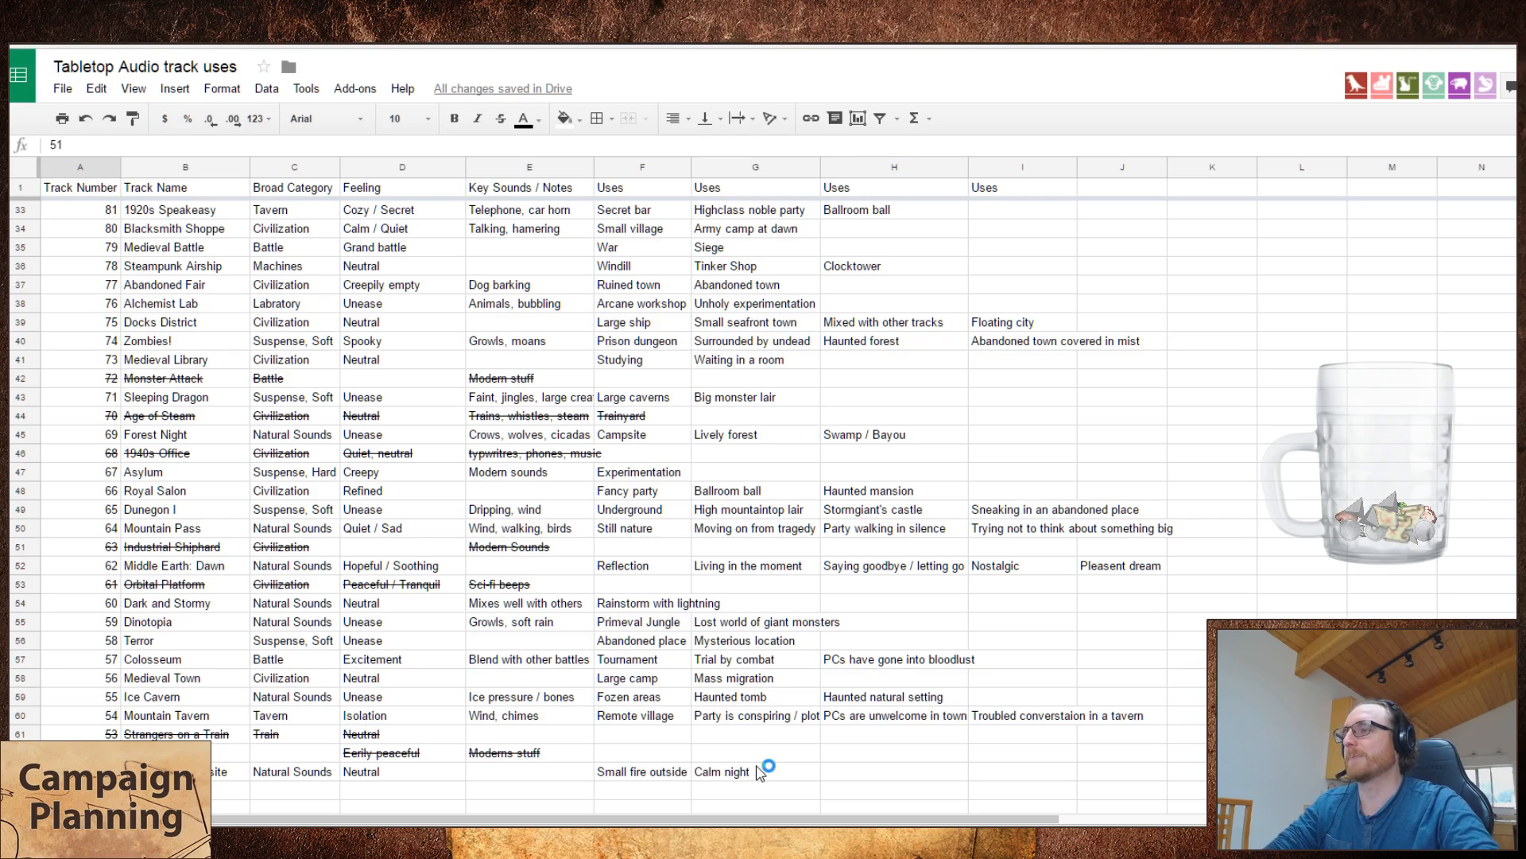
Step: Enter "Reflection" as the first use of the Warehouse 13 track
click(657, 752)
text(Reflective)
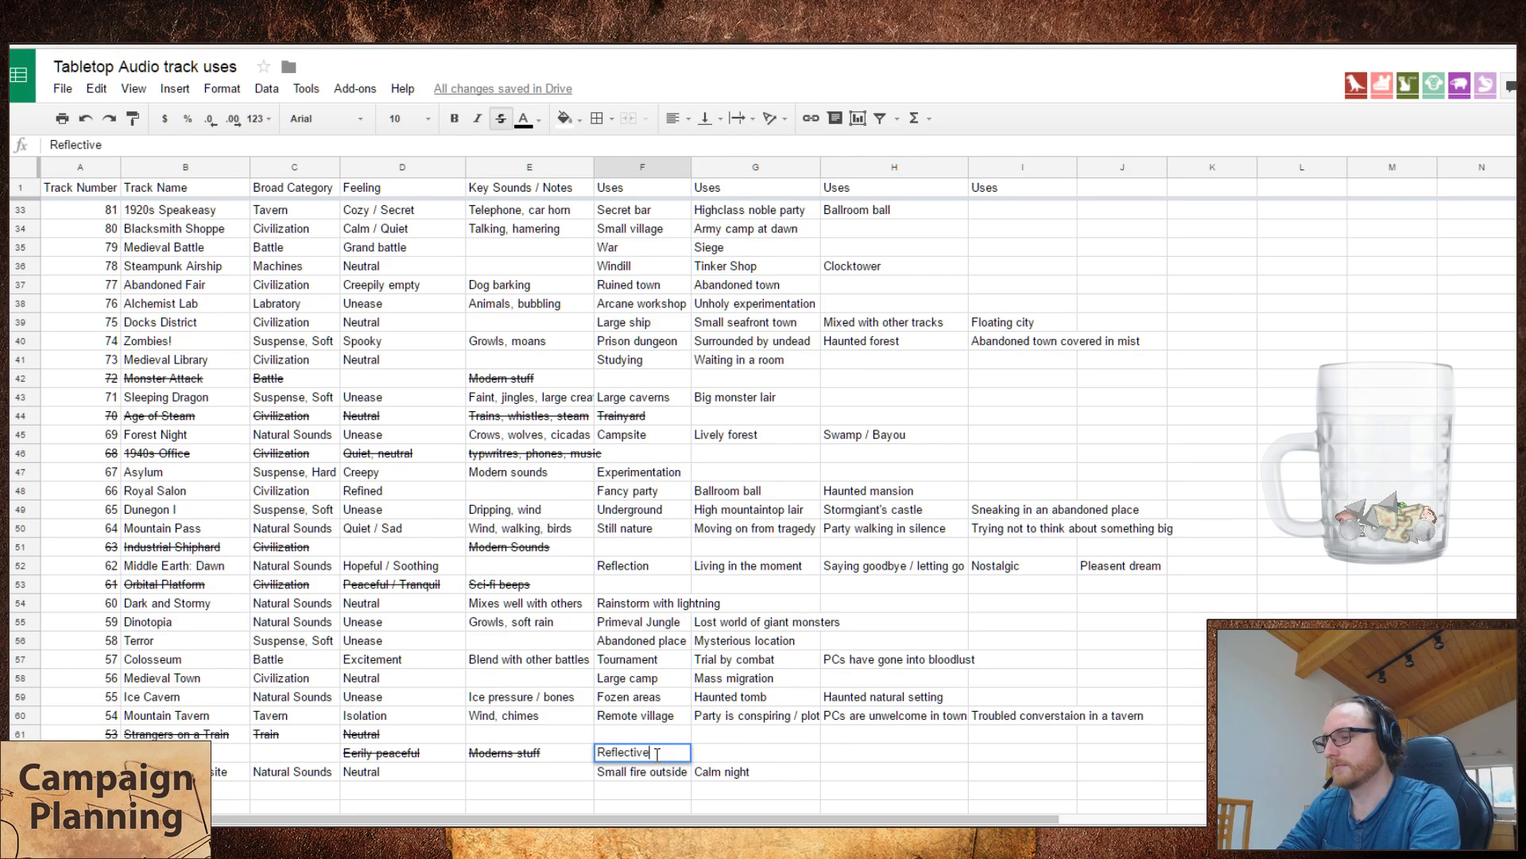
key(Return)
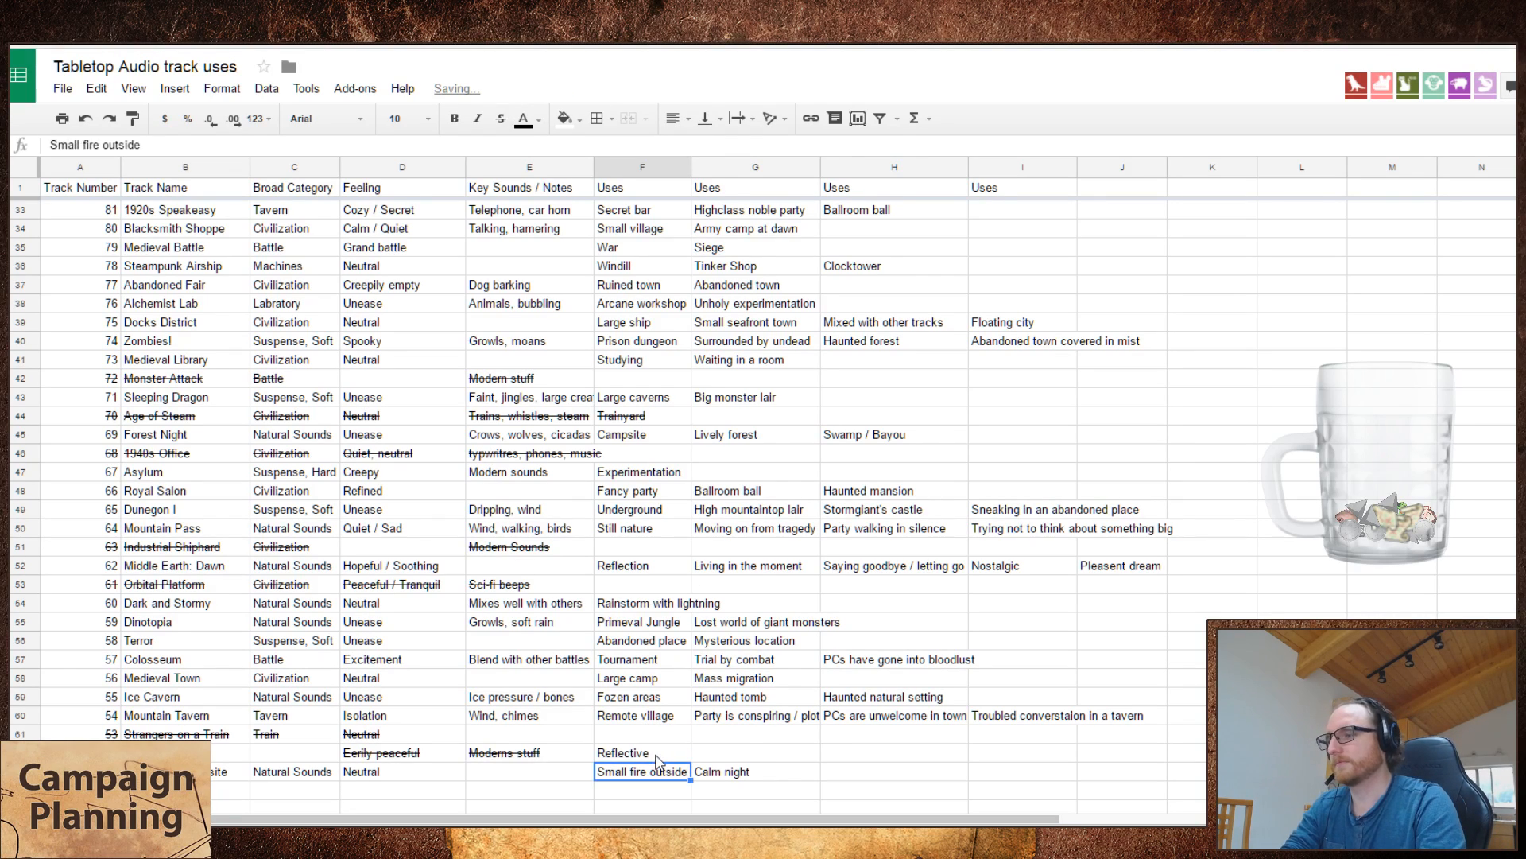
key(Down)
key(Left)
key(Right)
key(Up)
key(Up)
text(Rel)
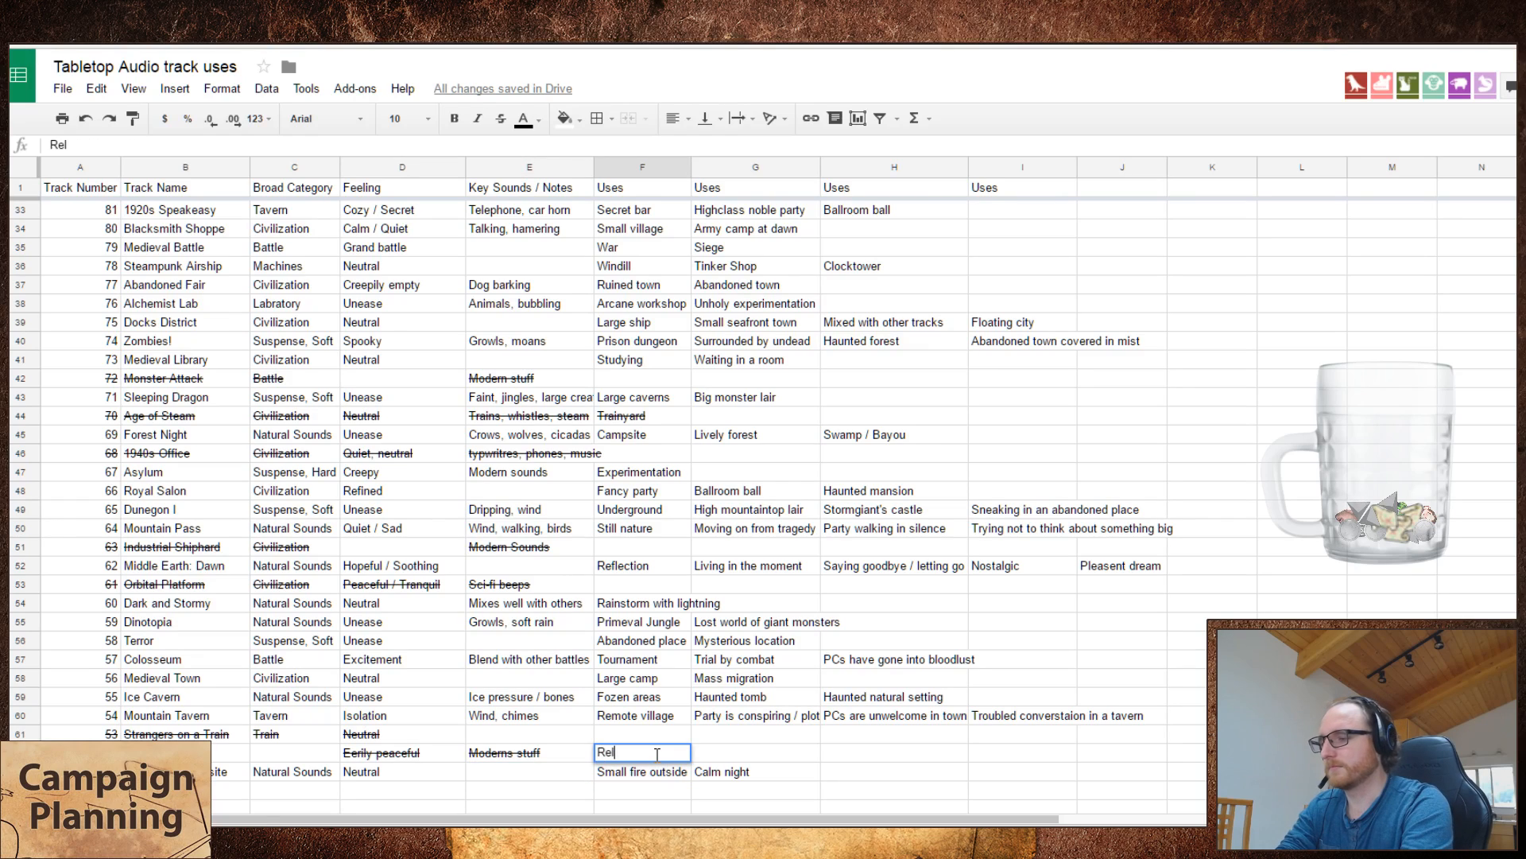
text(lection)
key(Return)
Step: Play Super Hero on the Tabletop Audio site and add it to the spreadsheet as track 50, "Superhero", below Woodland Campsite
key(Down)
key(Left)
key(Left)
key(Left)
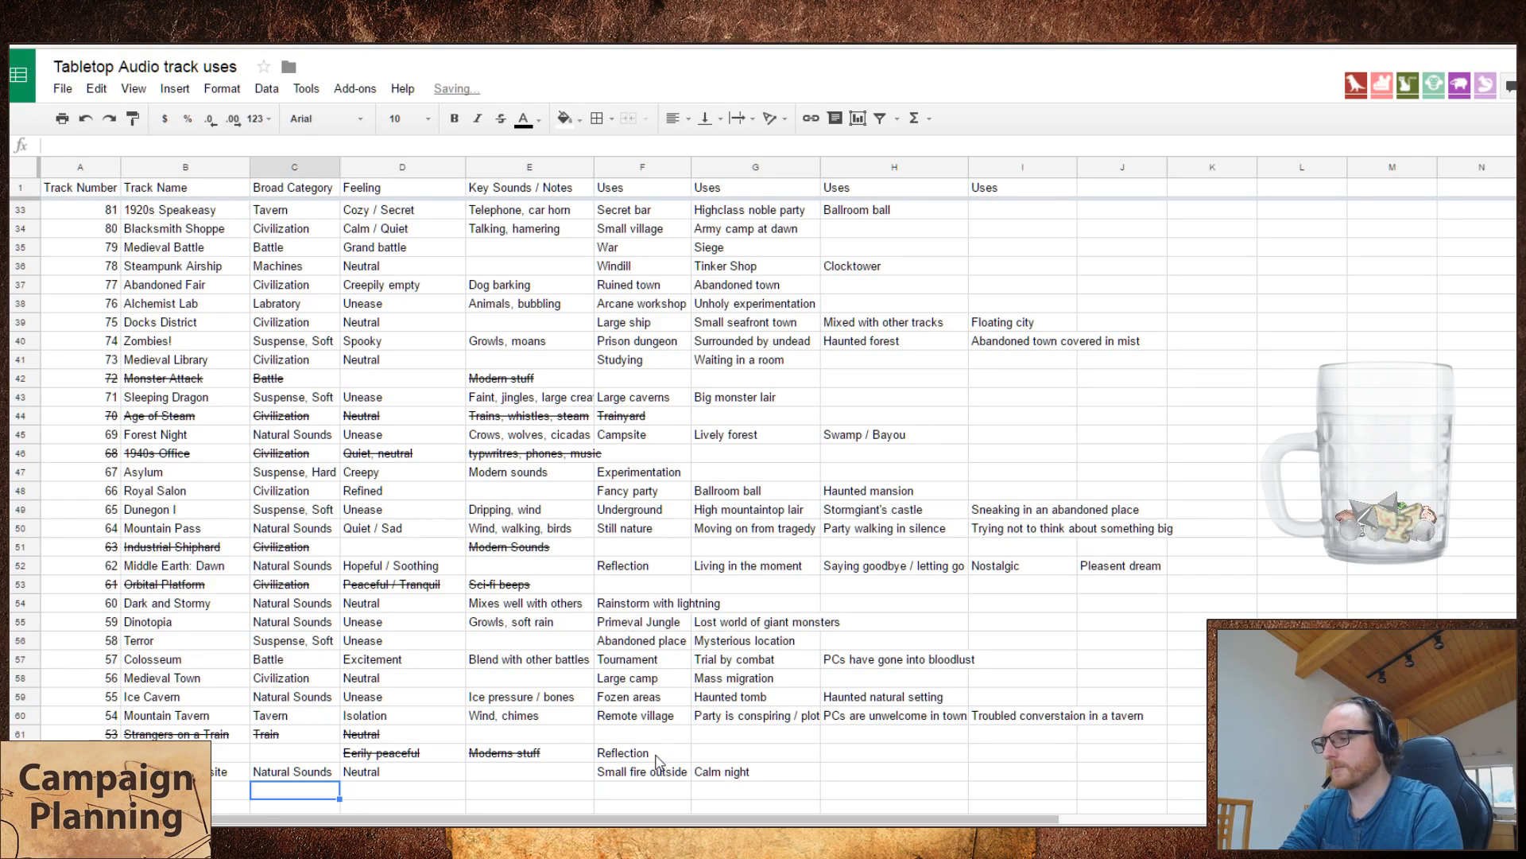
key(Left)
key(Left)
key(alt+Tab)
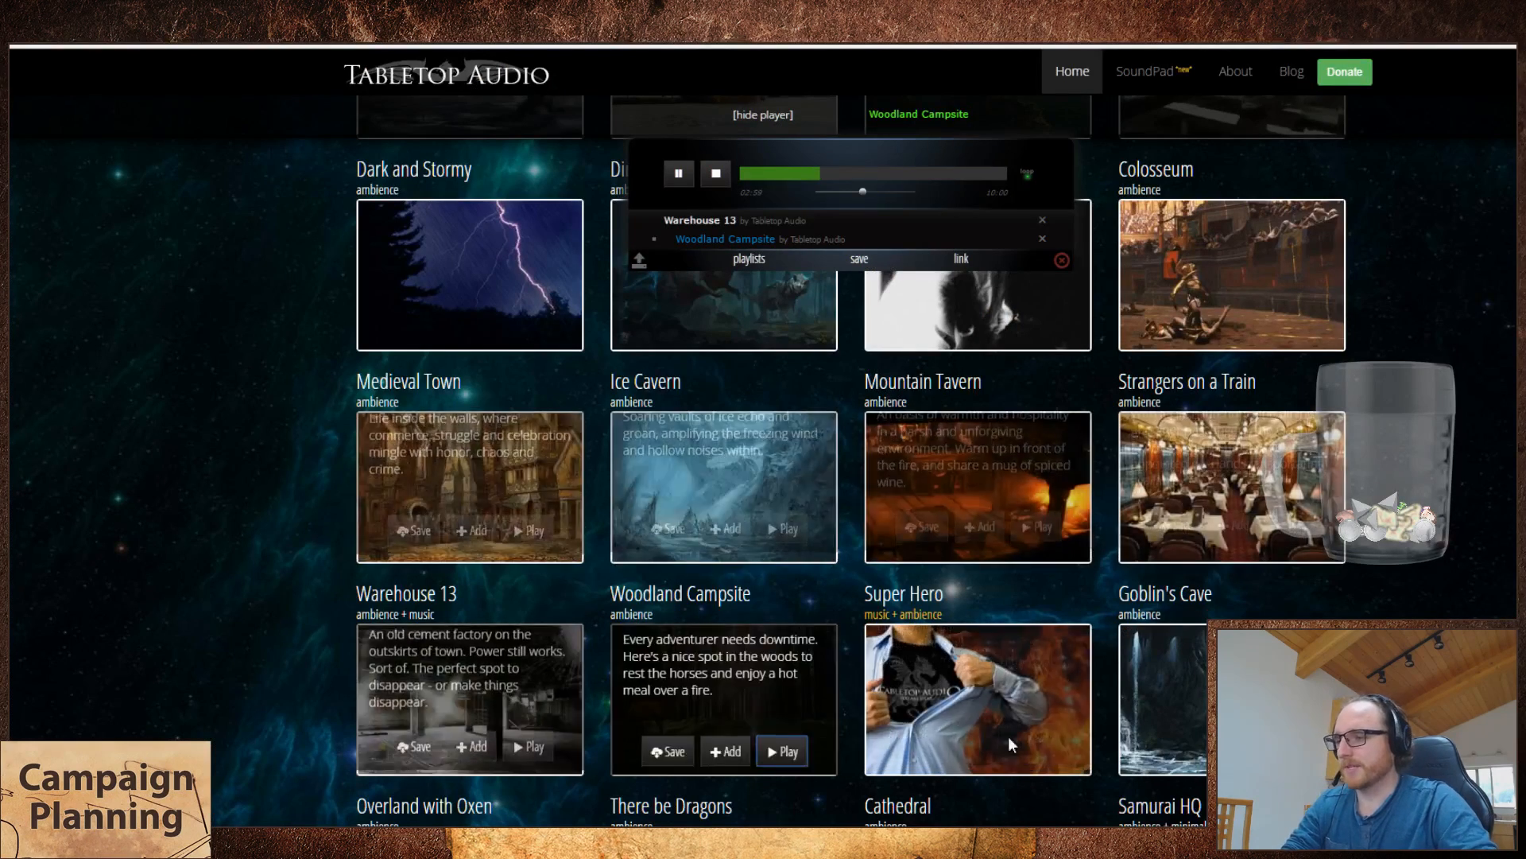
click(1036, 752)
key(alt+Tab)
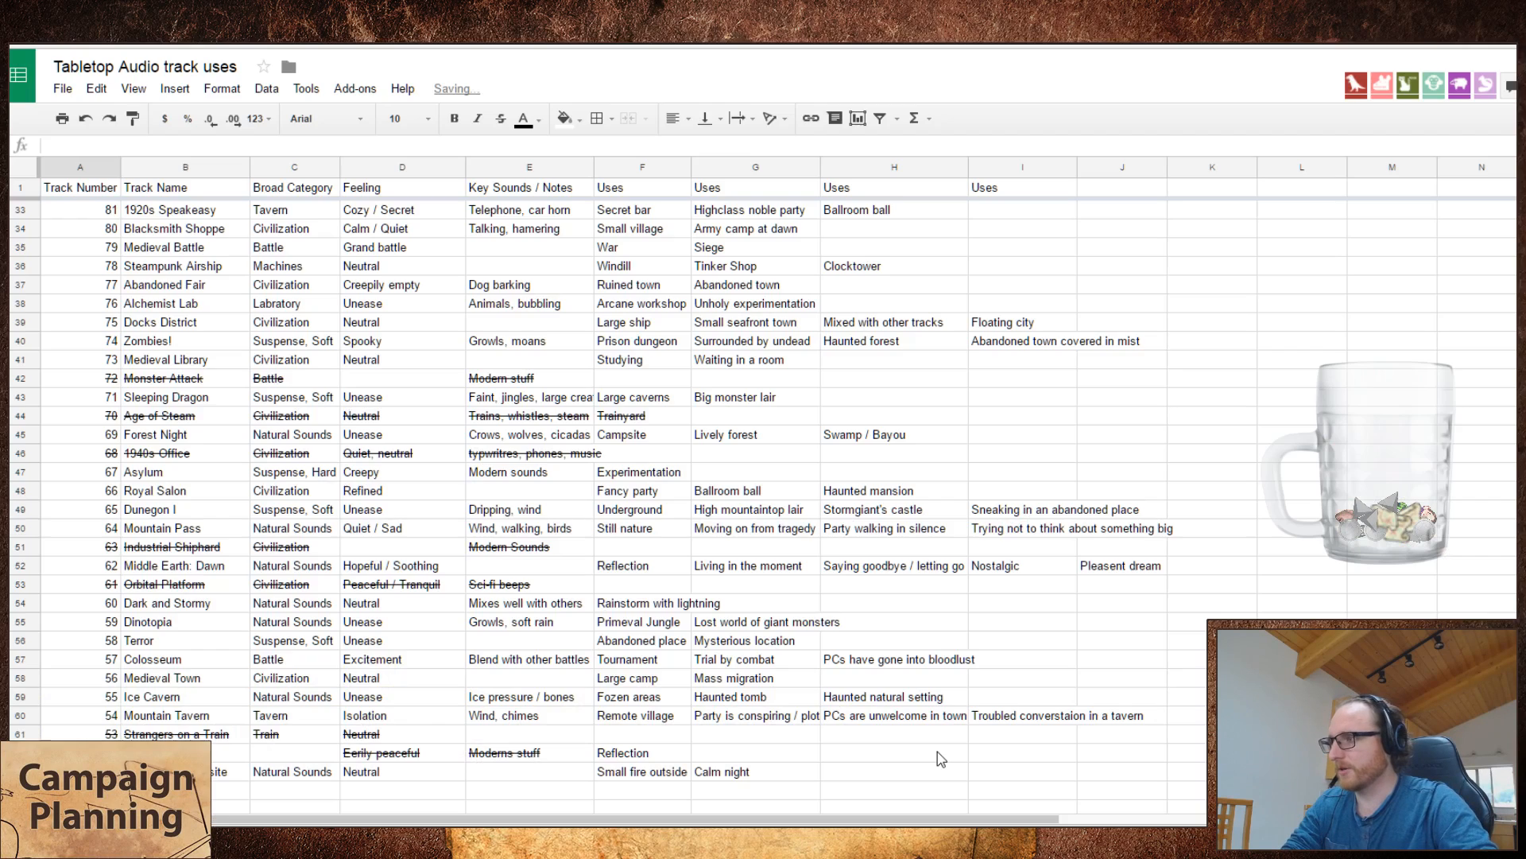
text(50)
key(Tab)
text(Super Hero!)
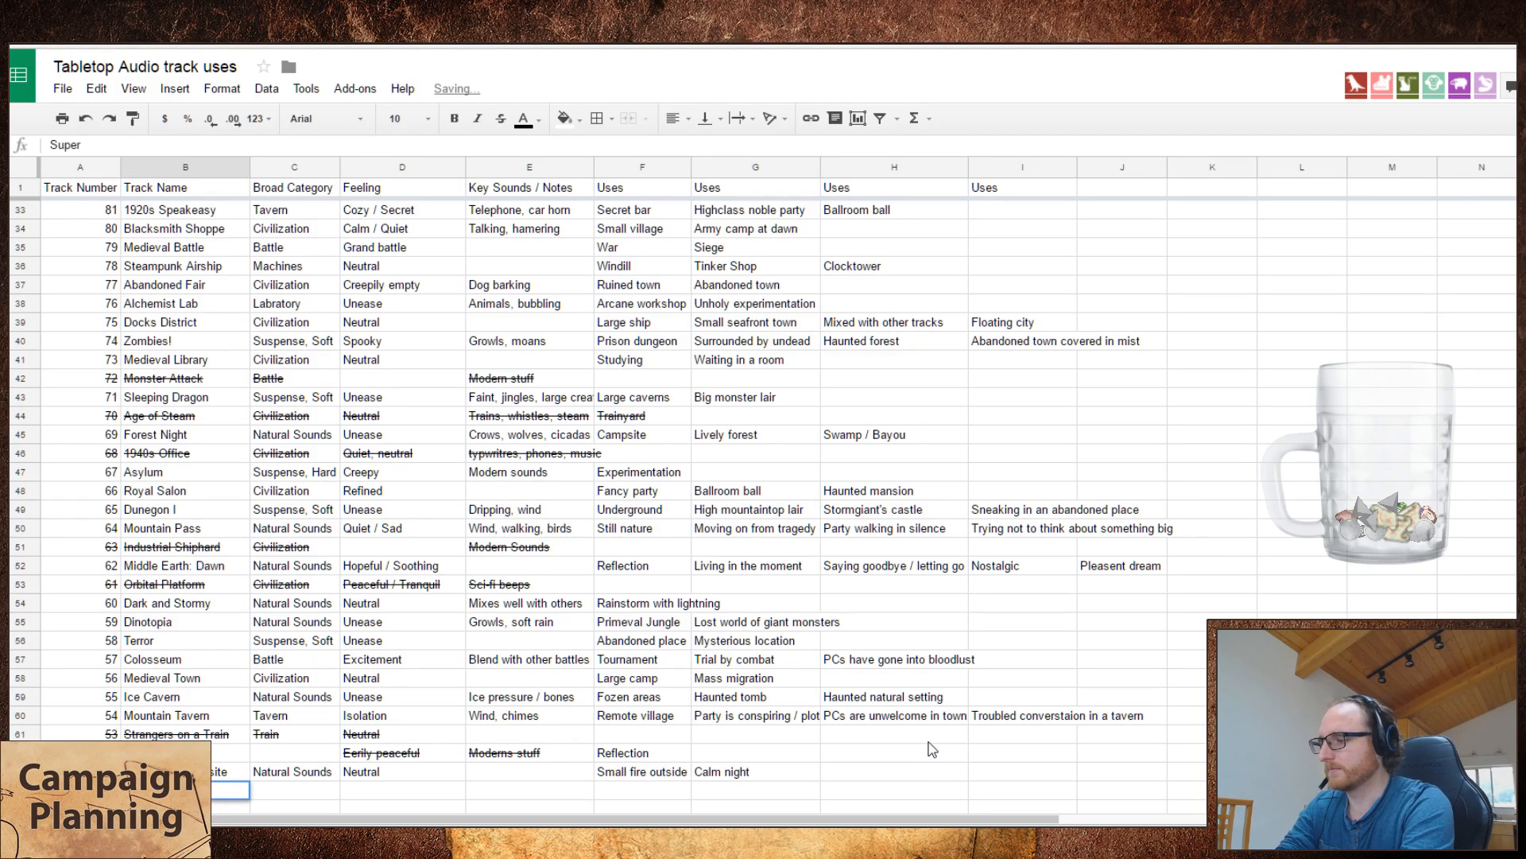
Step: Set the broad category of the Superhero track to "Action"
key(Tab)
text(Battle)
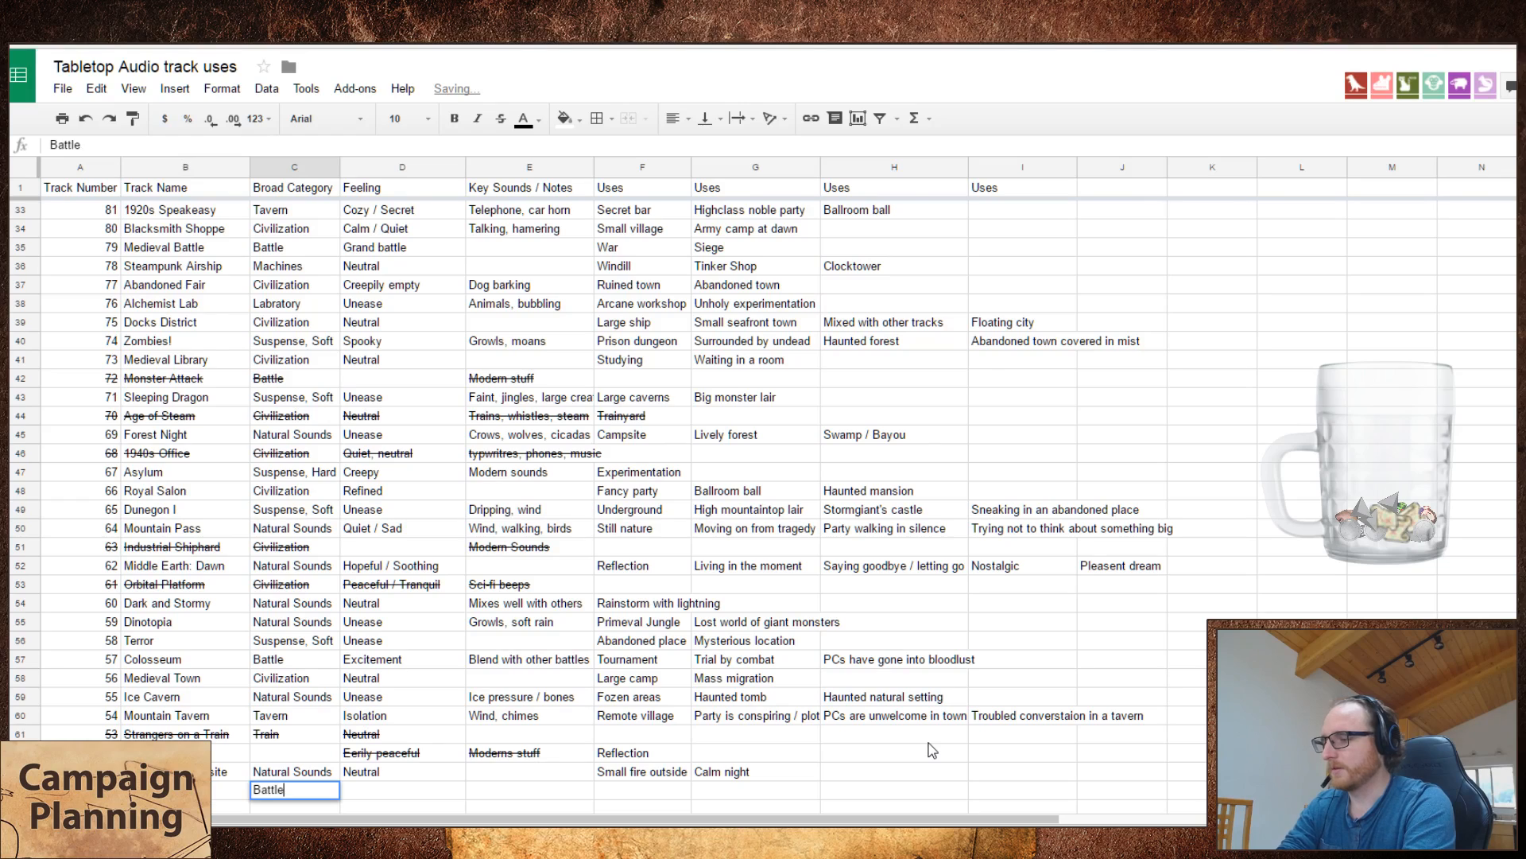
key(Tab)
key(alt+Tab)
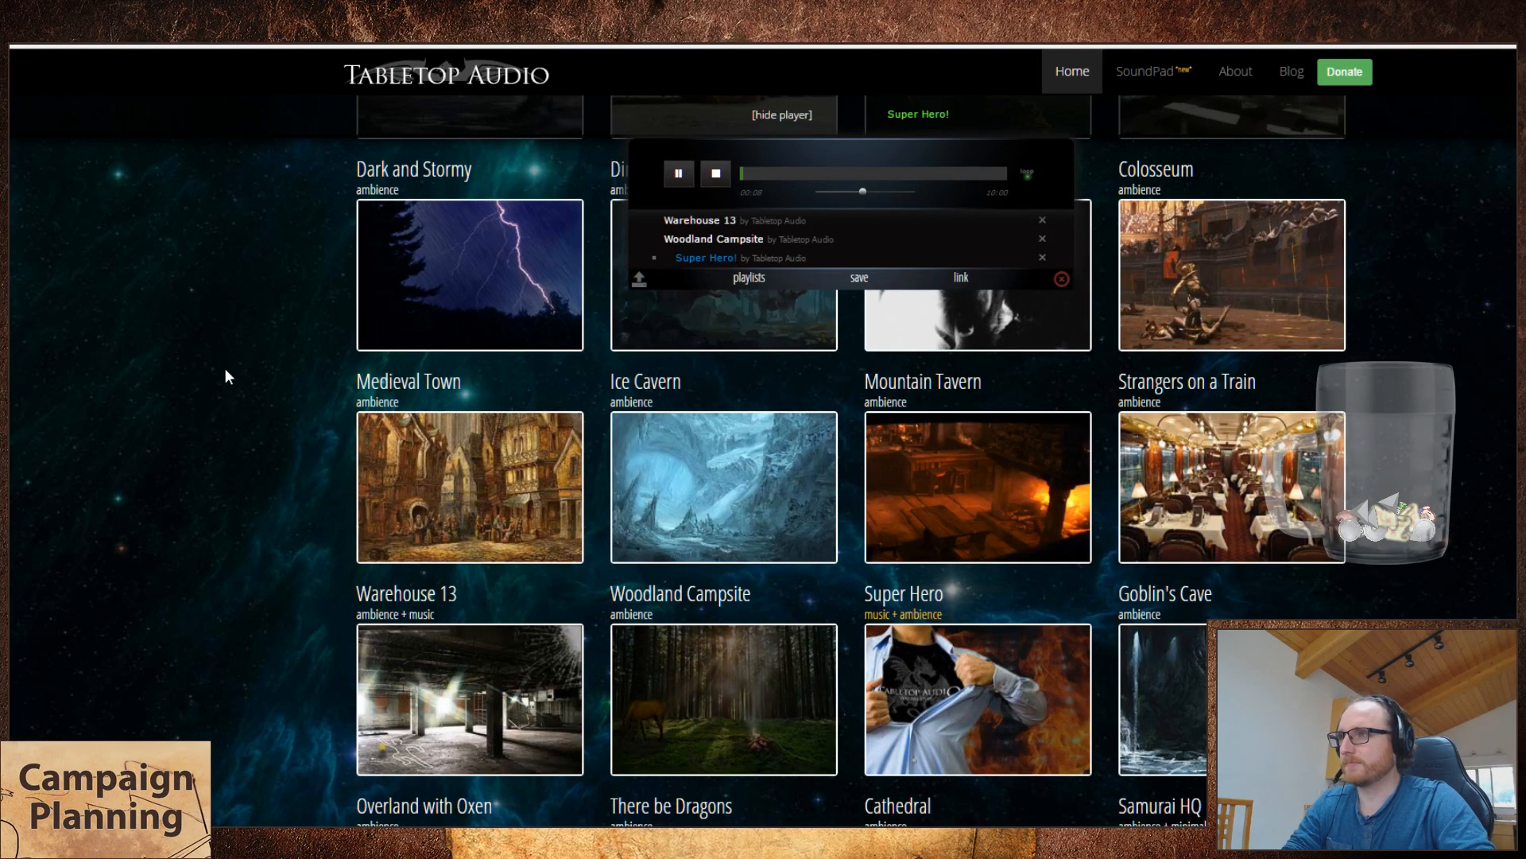
key(alt+Tab)
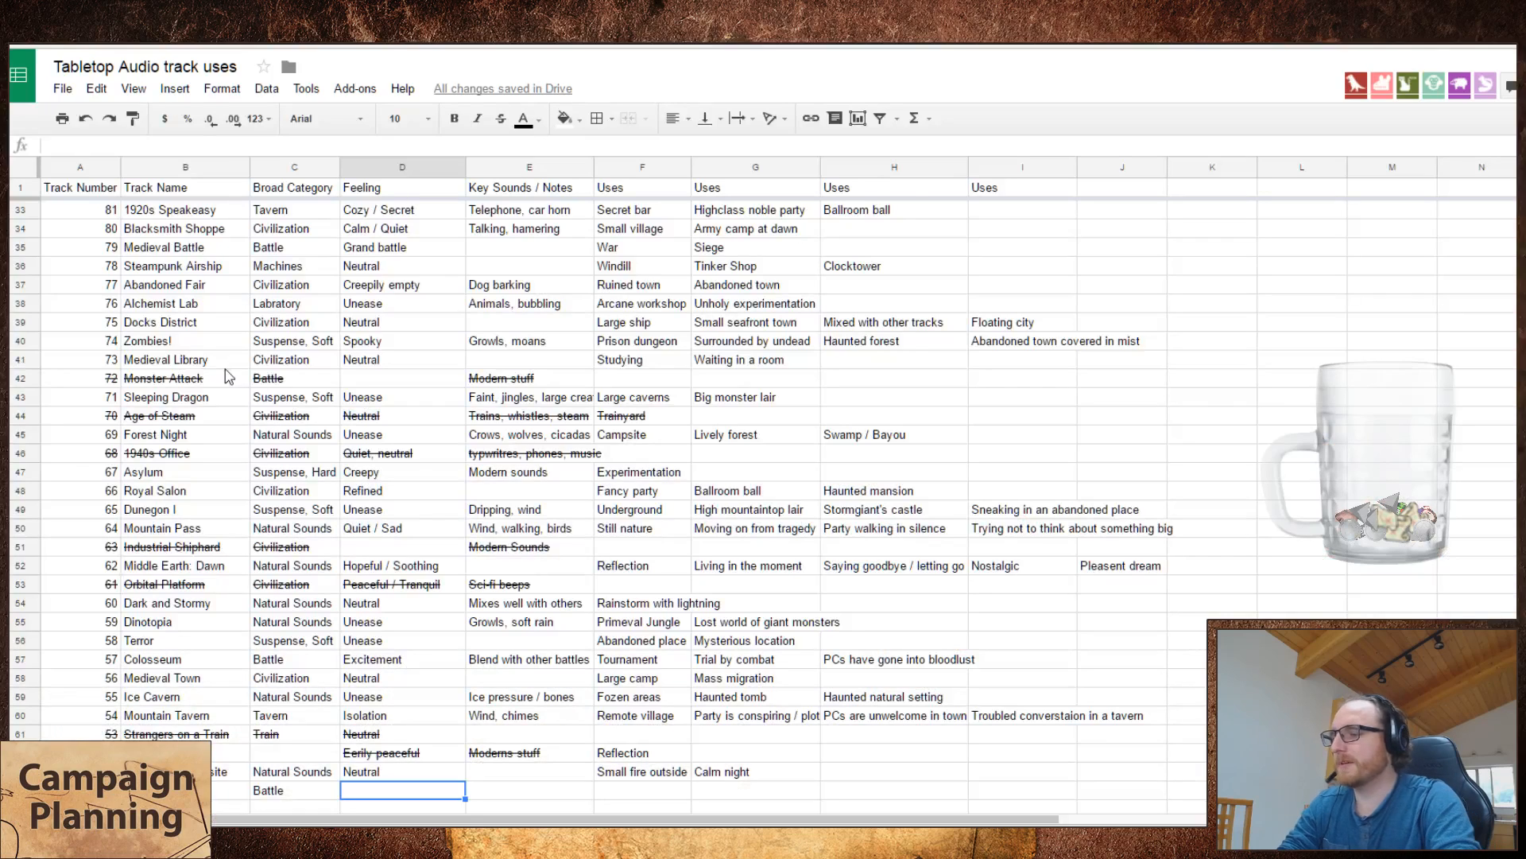
key(Left)
text(Action)
key(Tab)
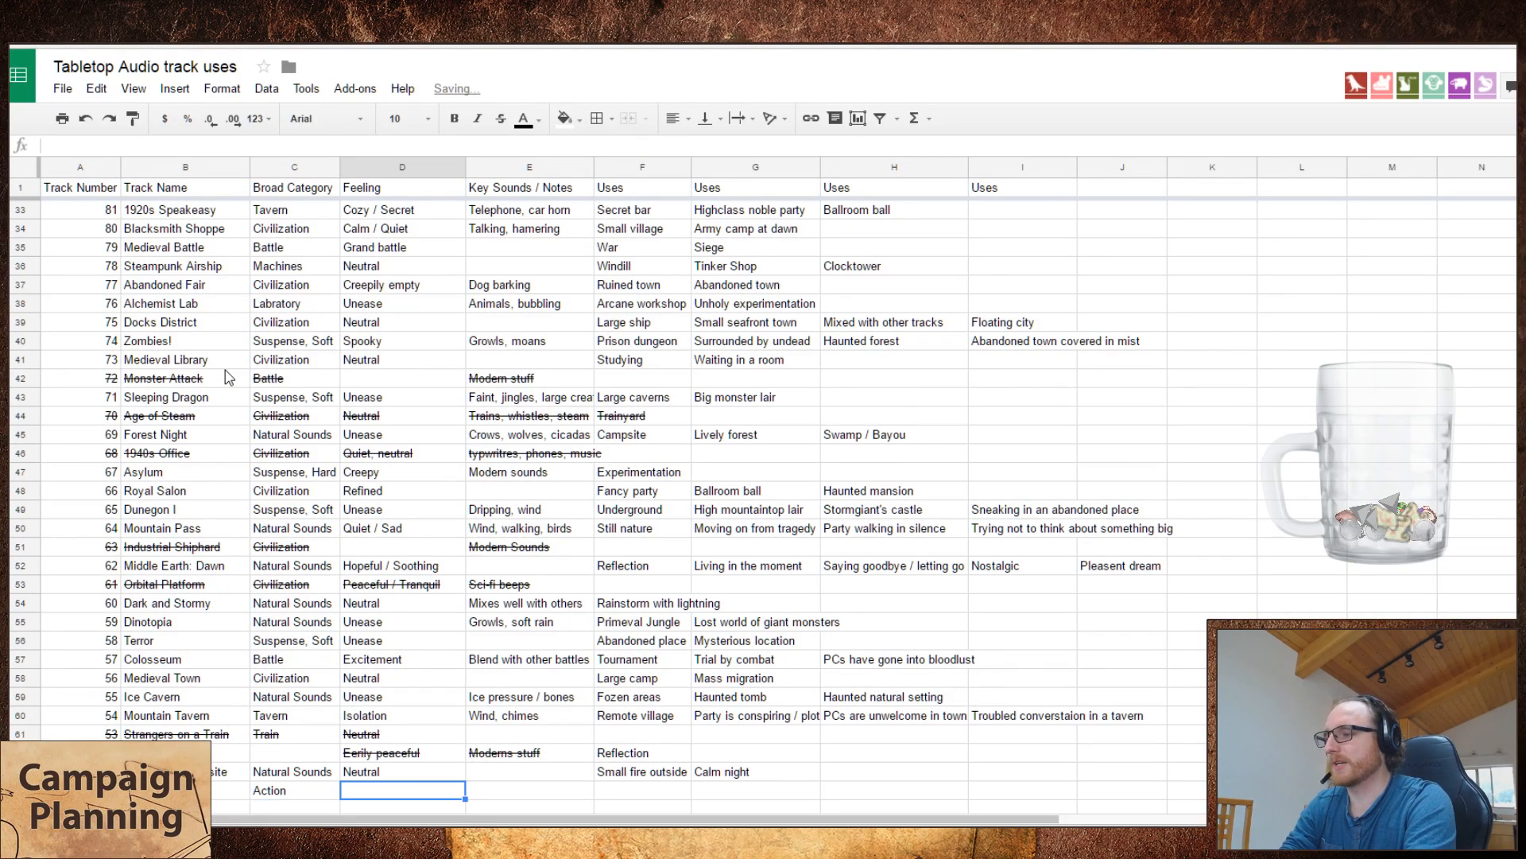
Step: Search the spreadsheet for "action" and check where the earlier tracks use the term
key(ctrl+f)
text(action)
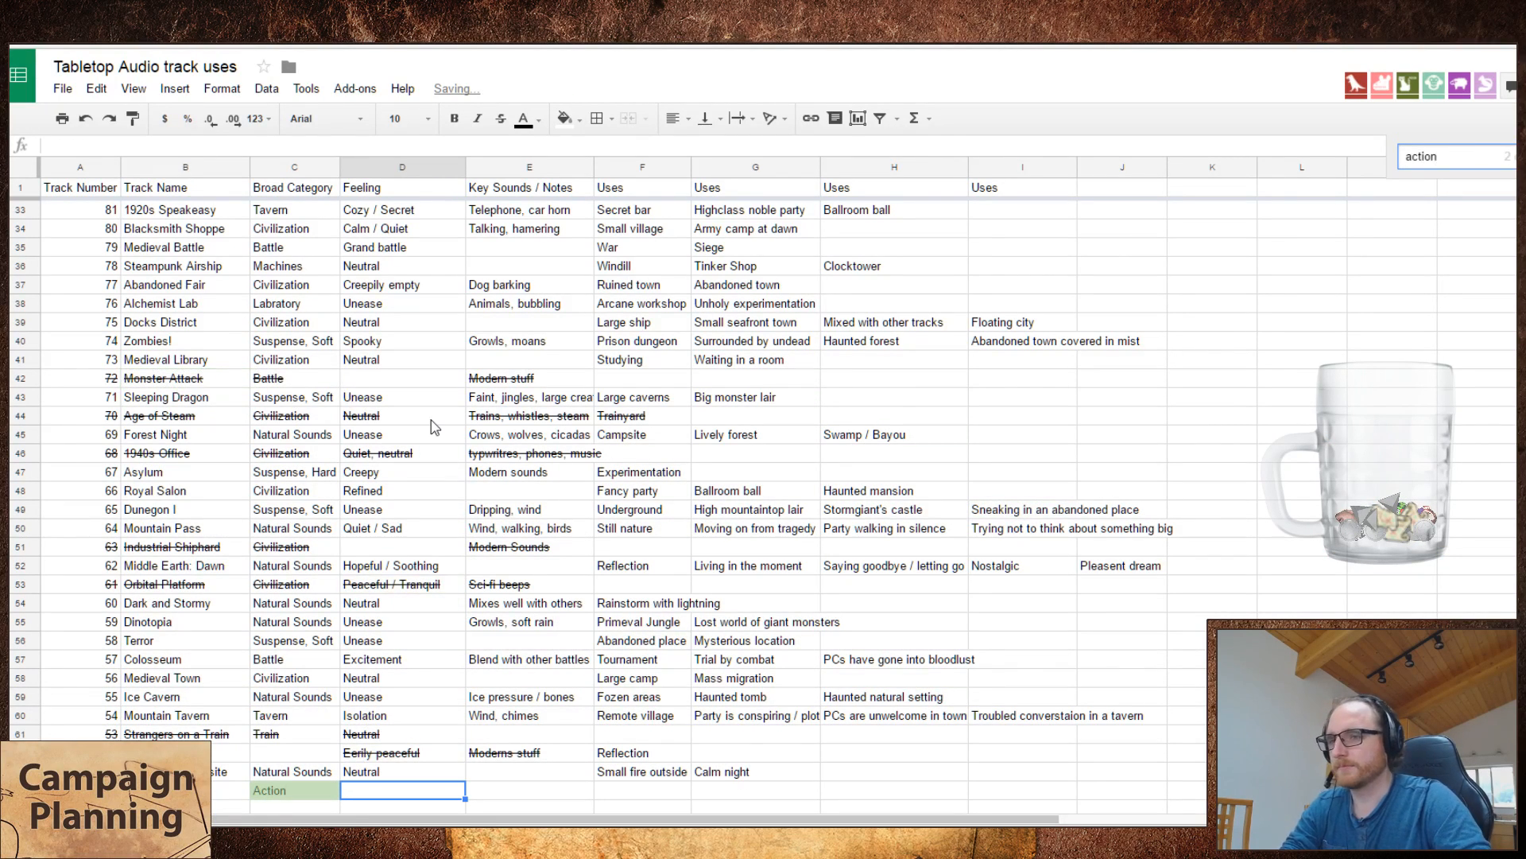
key(Return)
scroll(436, 427, up, 2)
scroll(436, 426, down, 3)
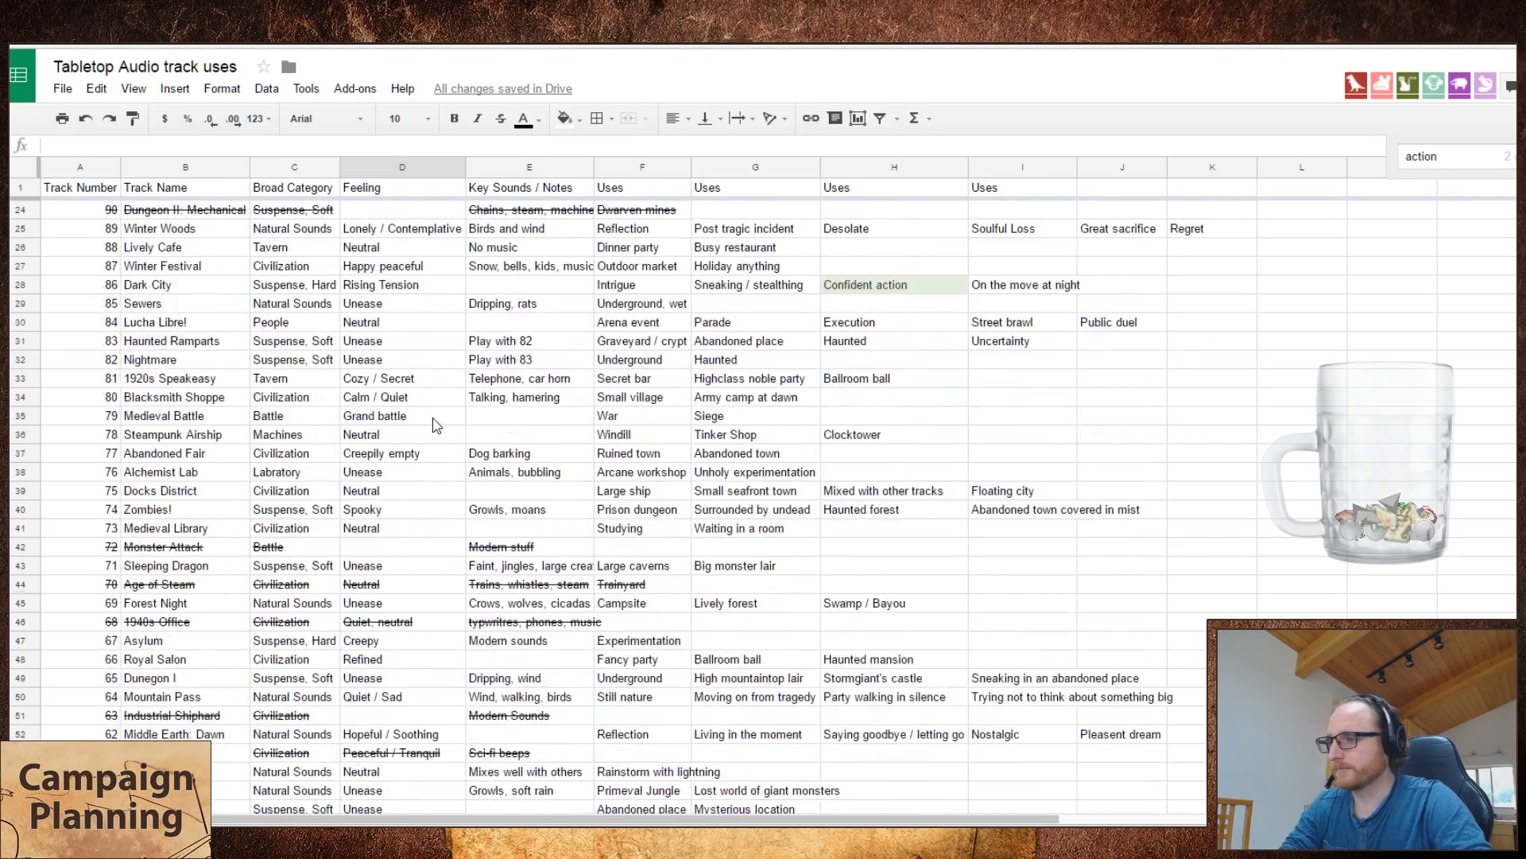
scroll(436, 427, down, 5)
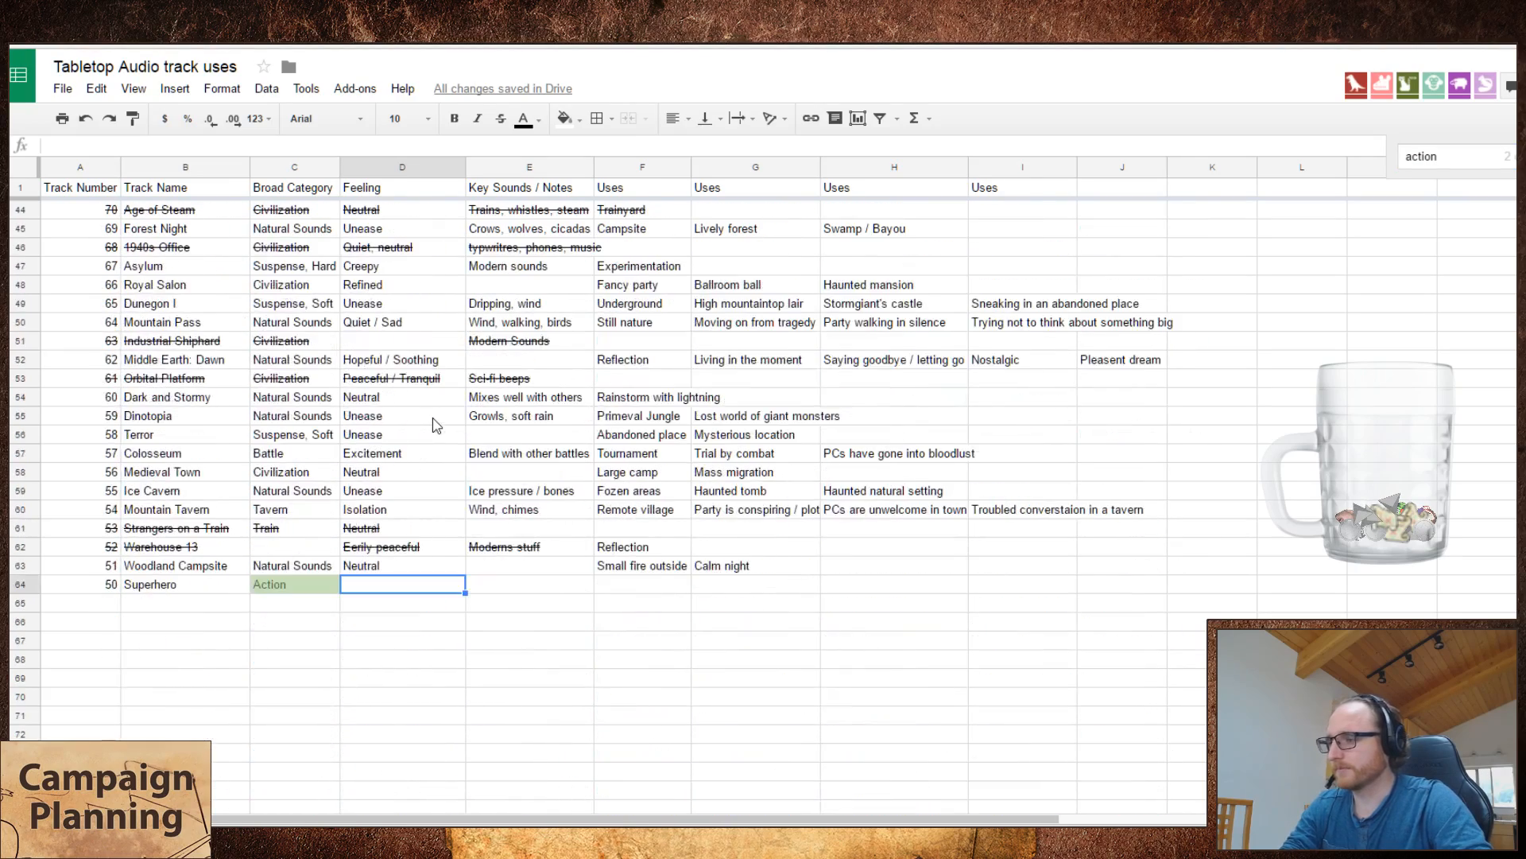
Step: Enter "Battle / Combat" as the first use of the Superhero track
click(505, 585)
click(636, 589)
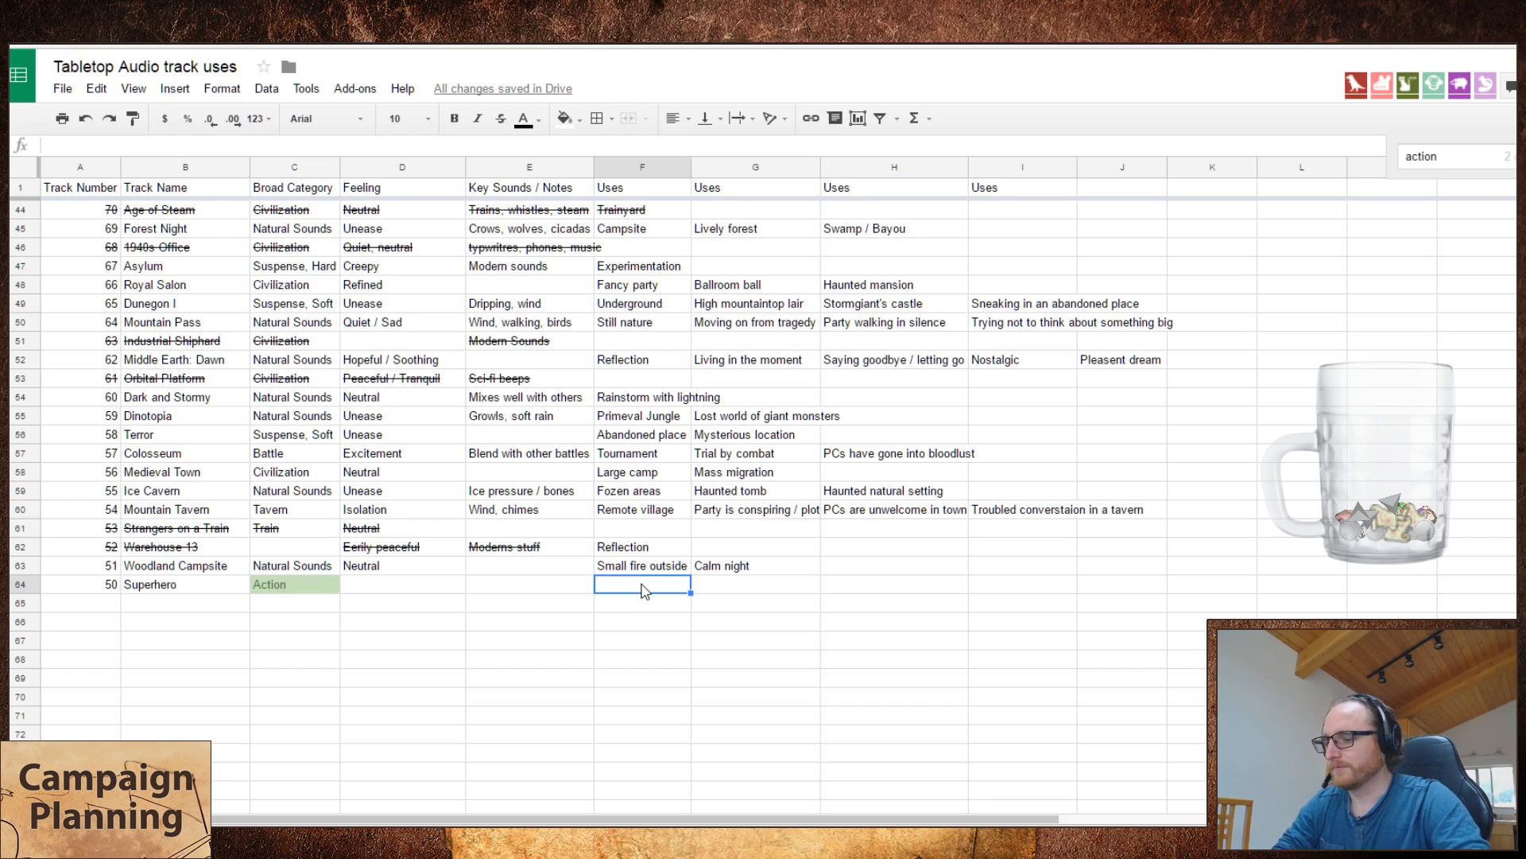
text(Battle)
key(Tab)
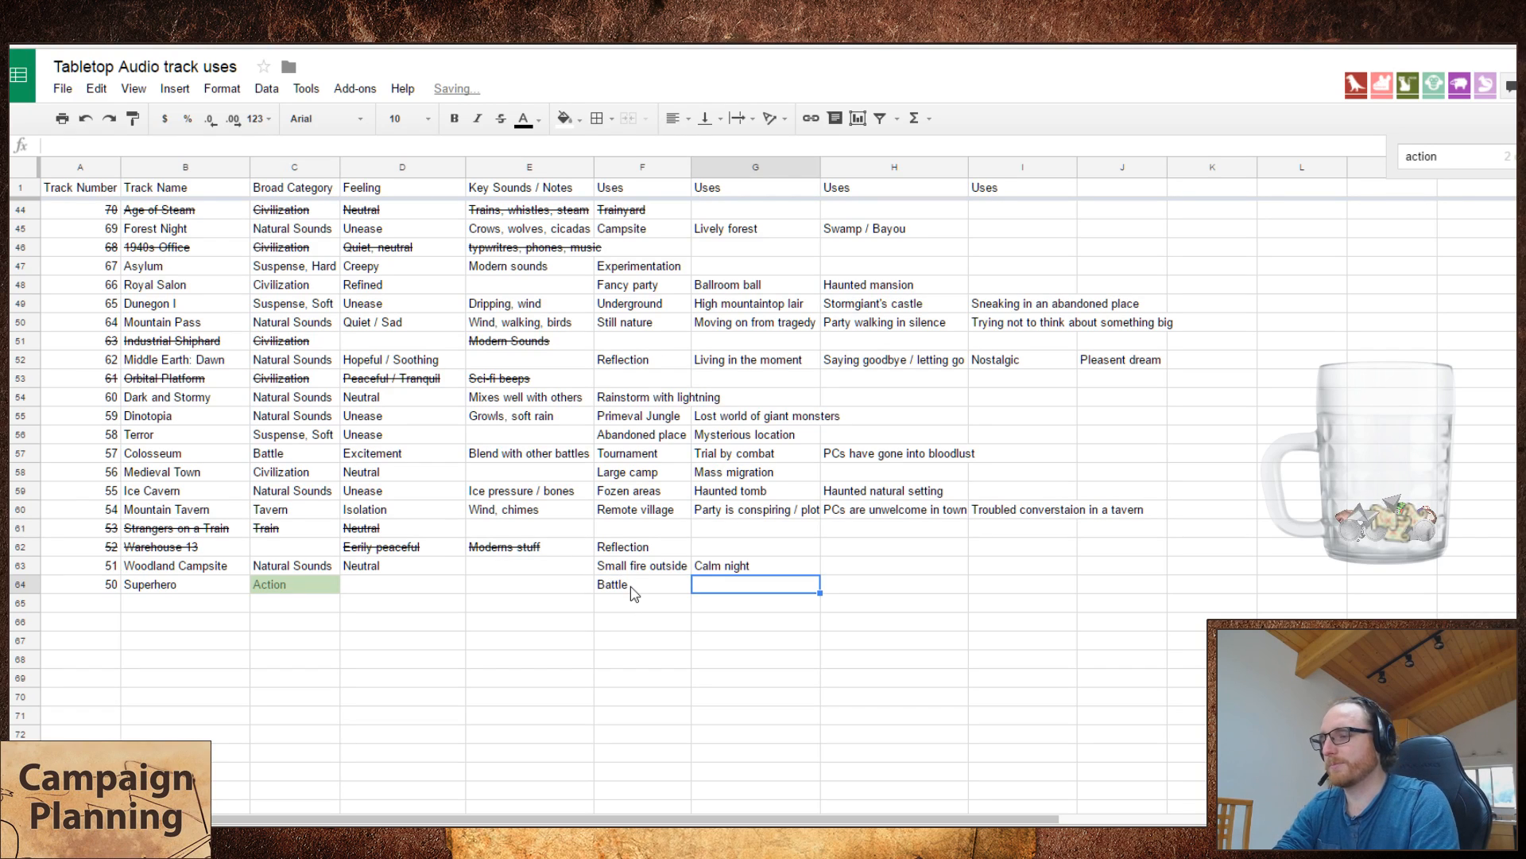
key(Left)
key(Left)
key(Right)
double_click(633, 593)
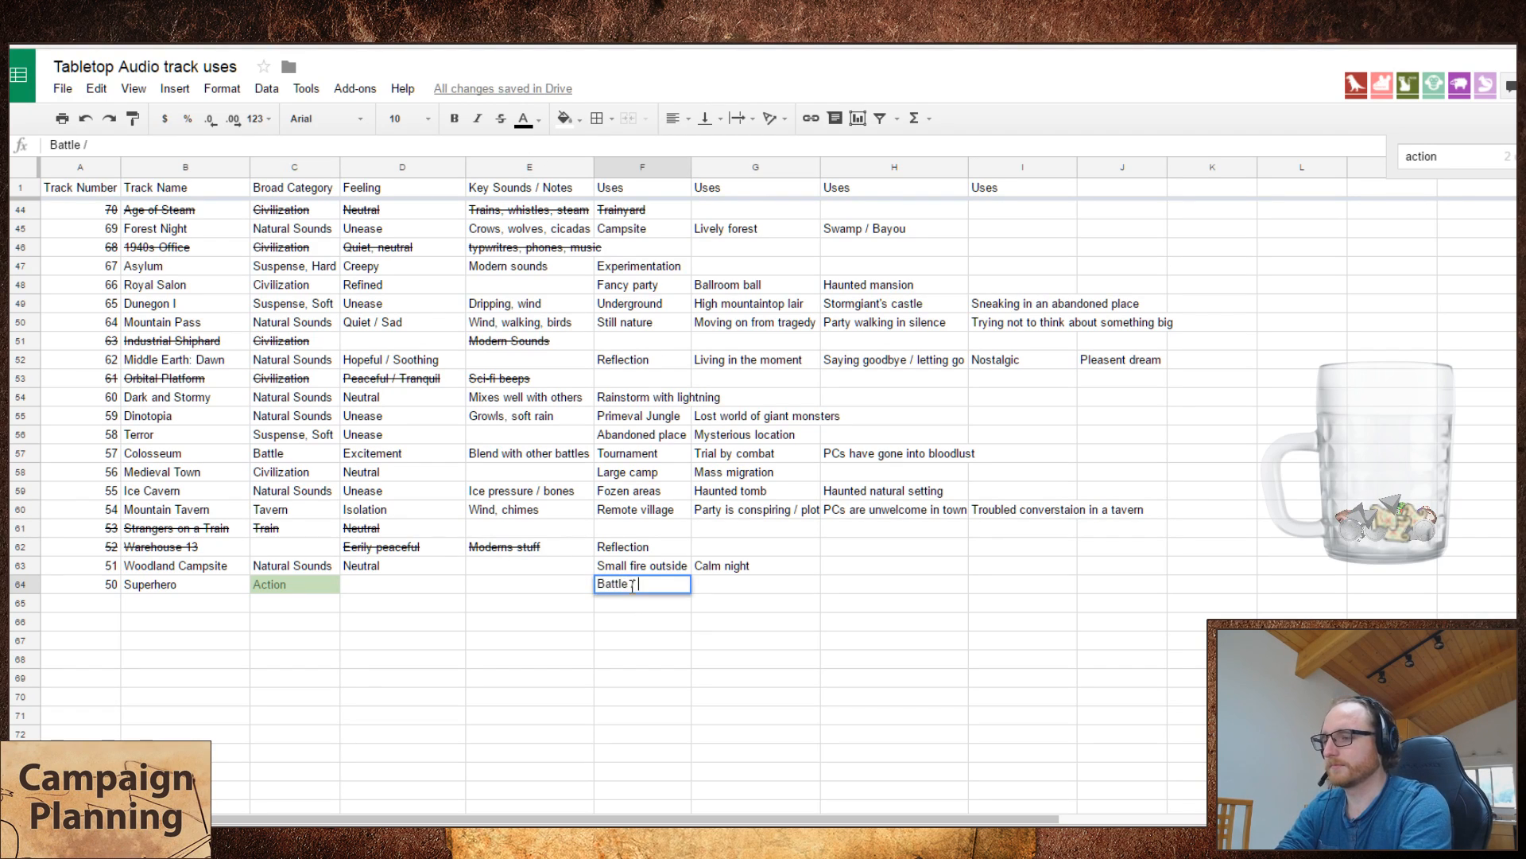
text(/ Combat)
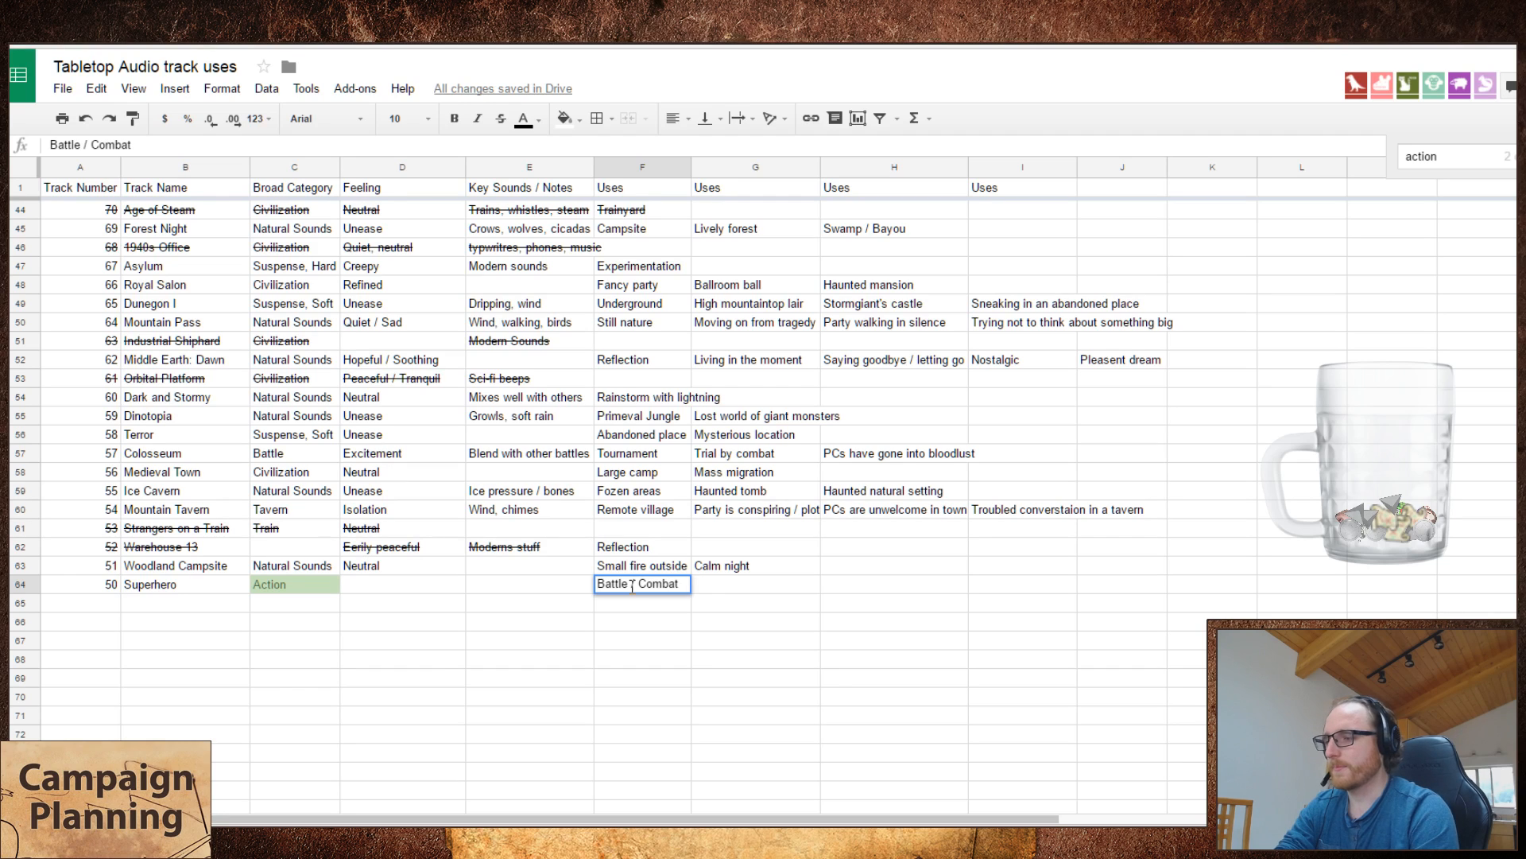
key(shift+Tab)
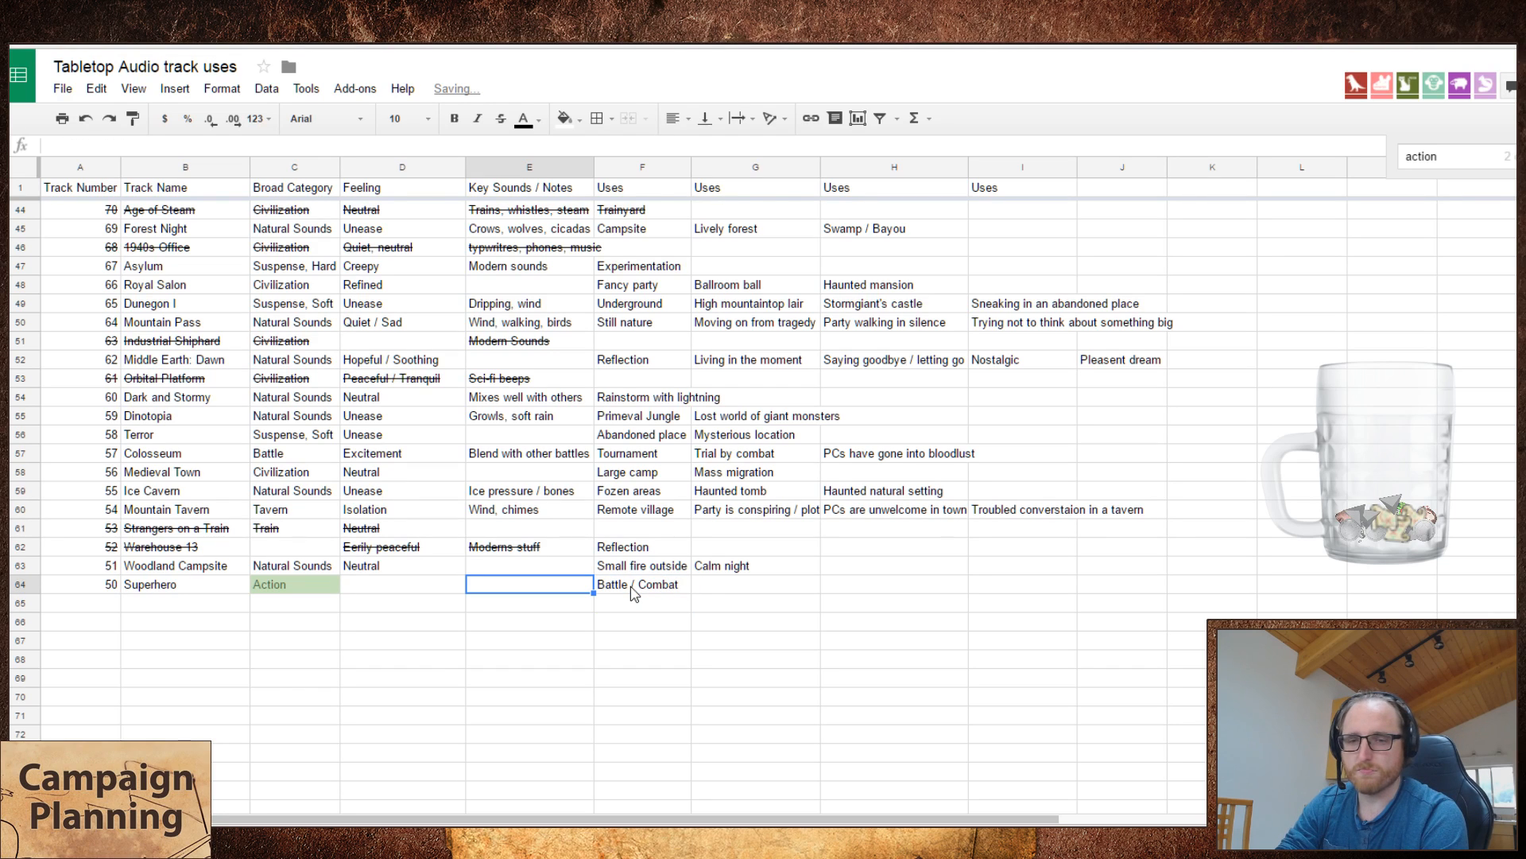
Step: Set the feeling of the Superhero track to "Epic"
key(Left)
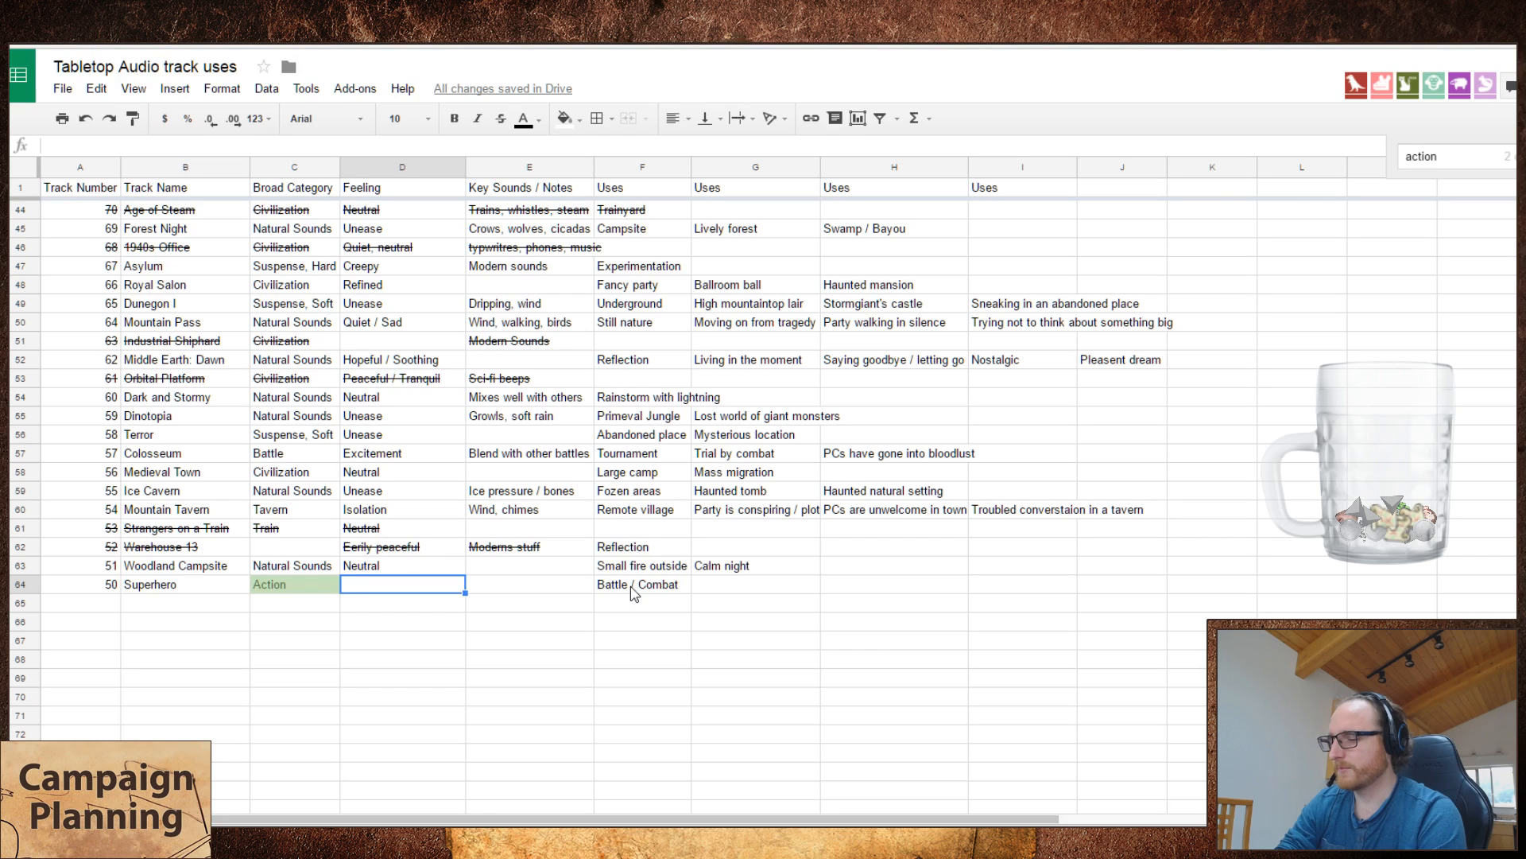
text(Epic)
key(Tab)
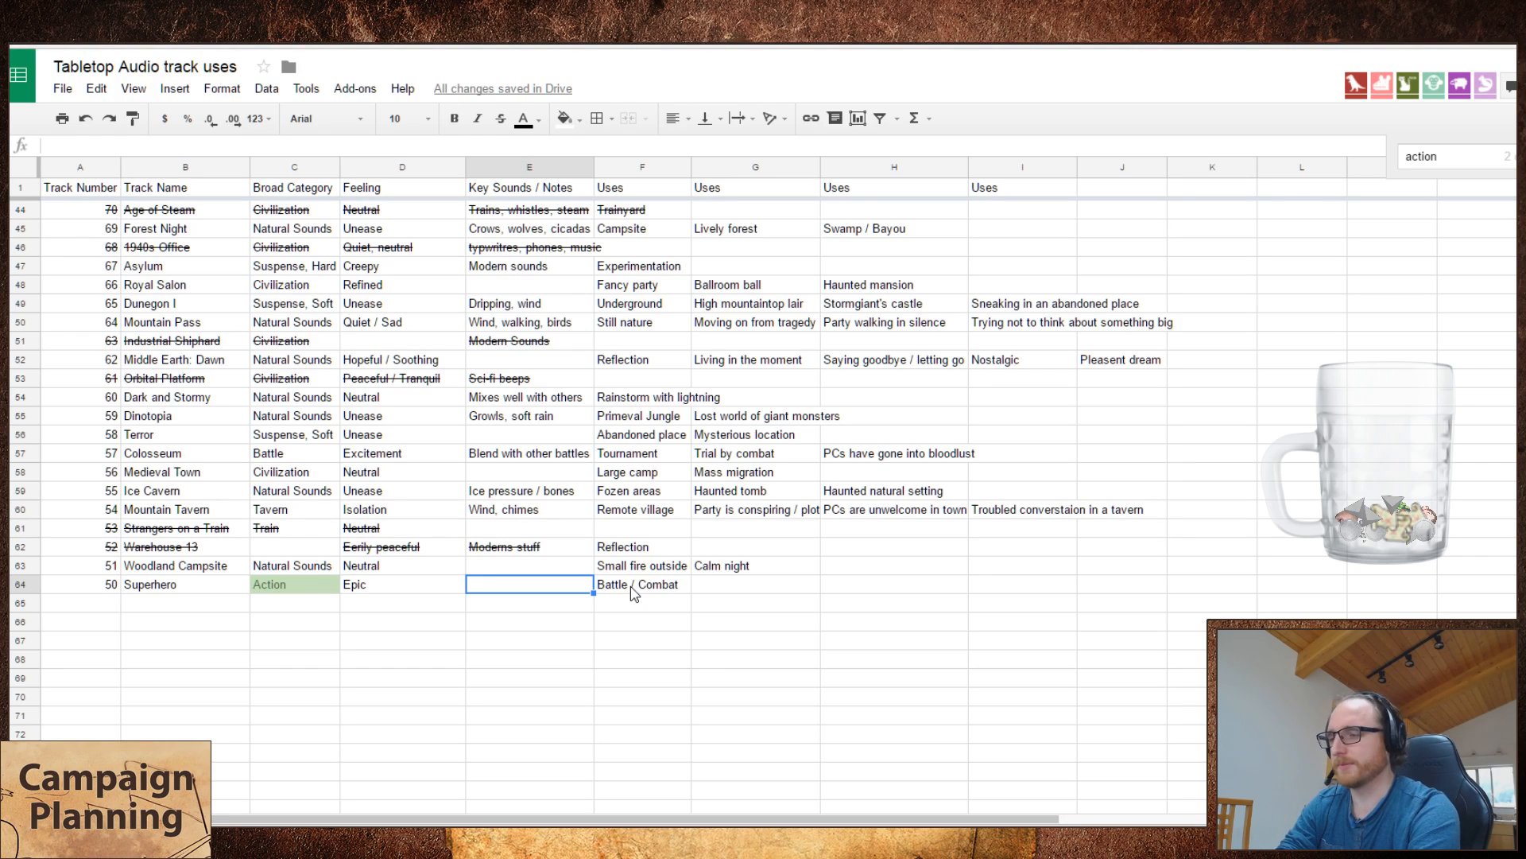
Step: Enter "Sirins" in the key sounds of the Superhero track
text(Sirine)
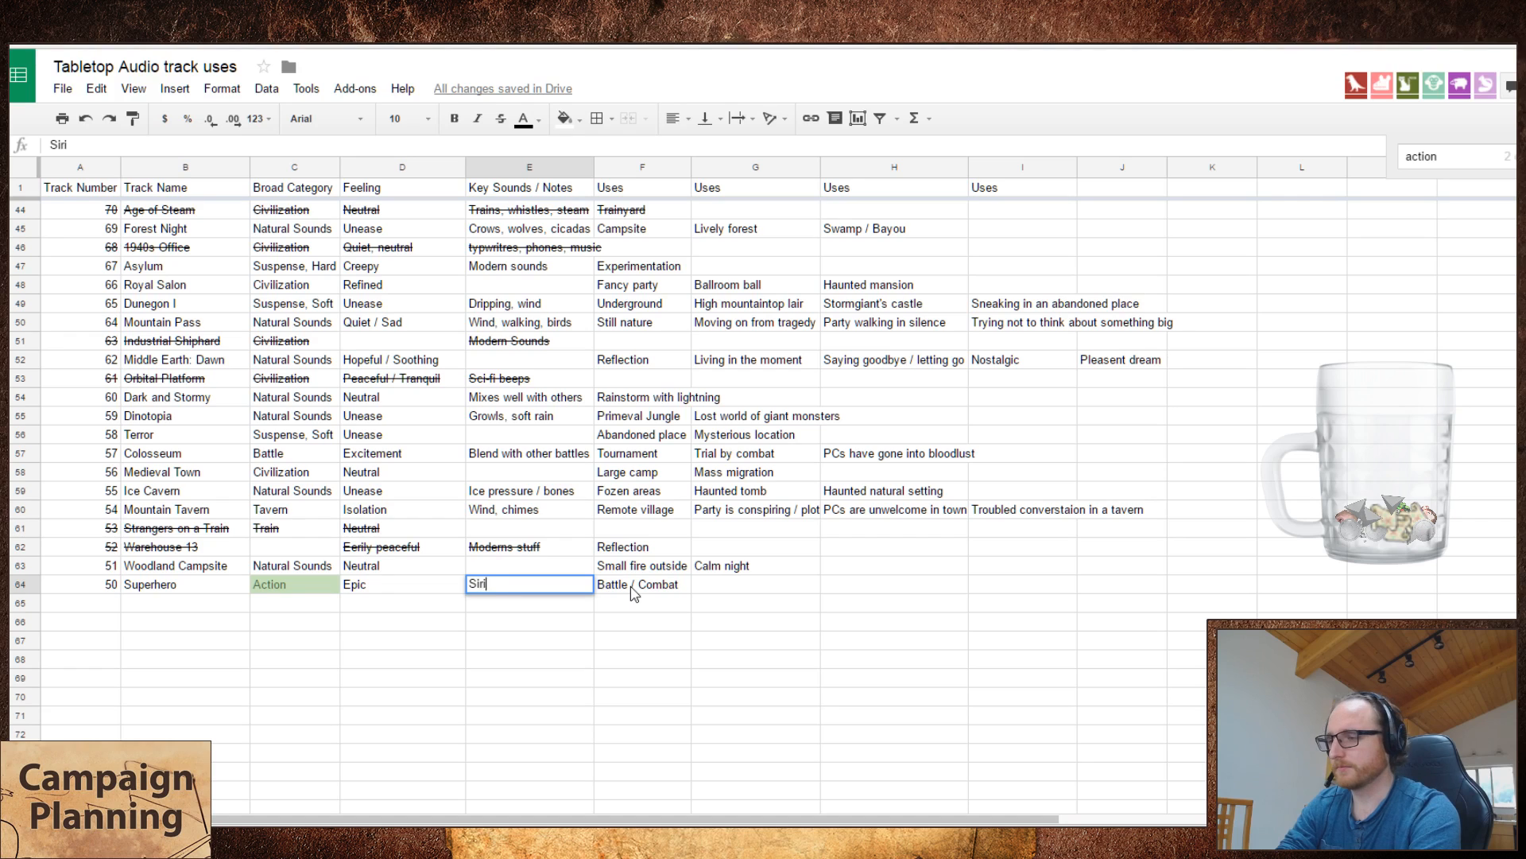
key(BackSpace)
key(BackSpace)
key(BackSpace)
text(ens)
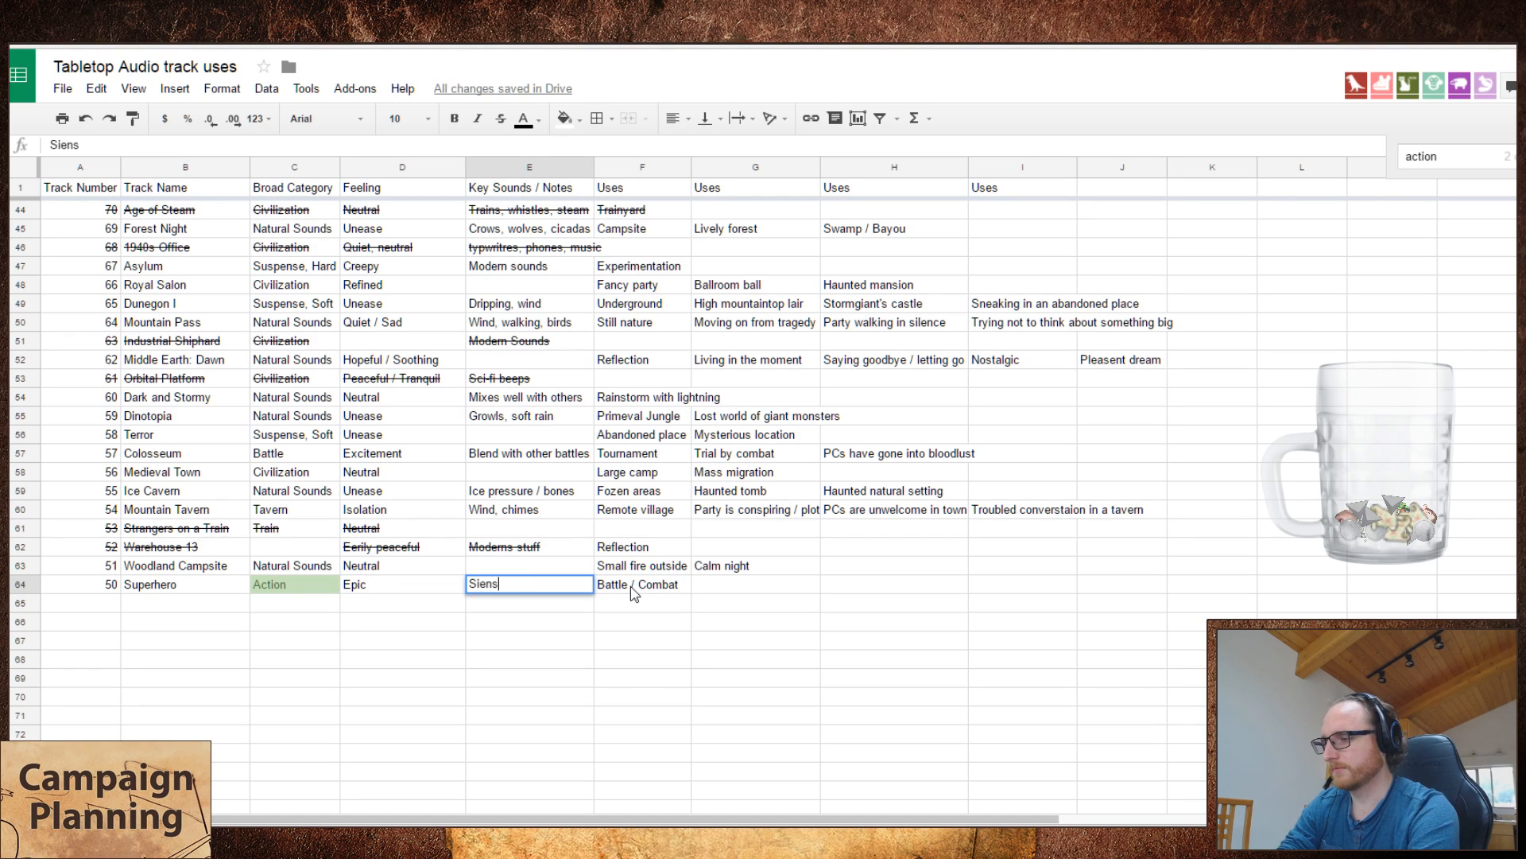
key(BackSpace)
key(BackSpace)
key(BackSpace)
text(ens)
key(BackSpace)
key(BackSpace)
text(ins)
key(Return)
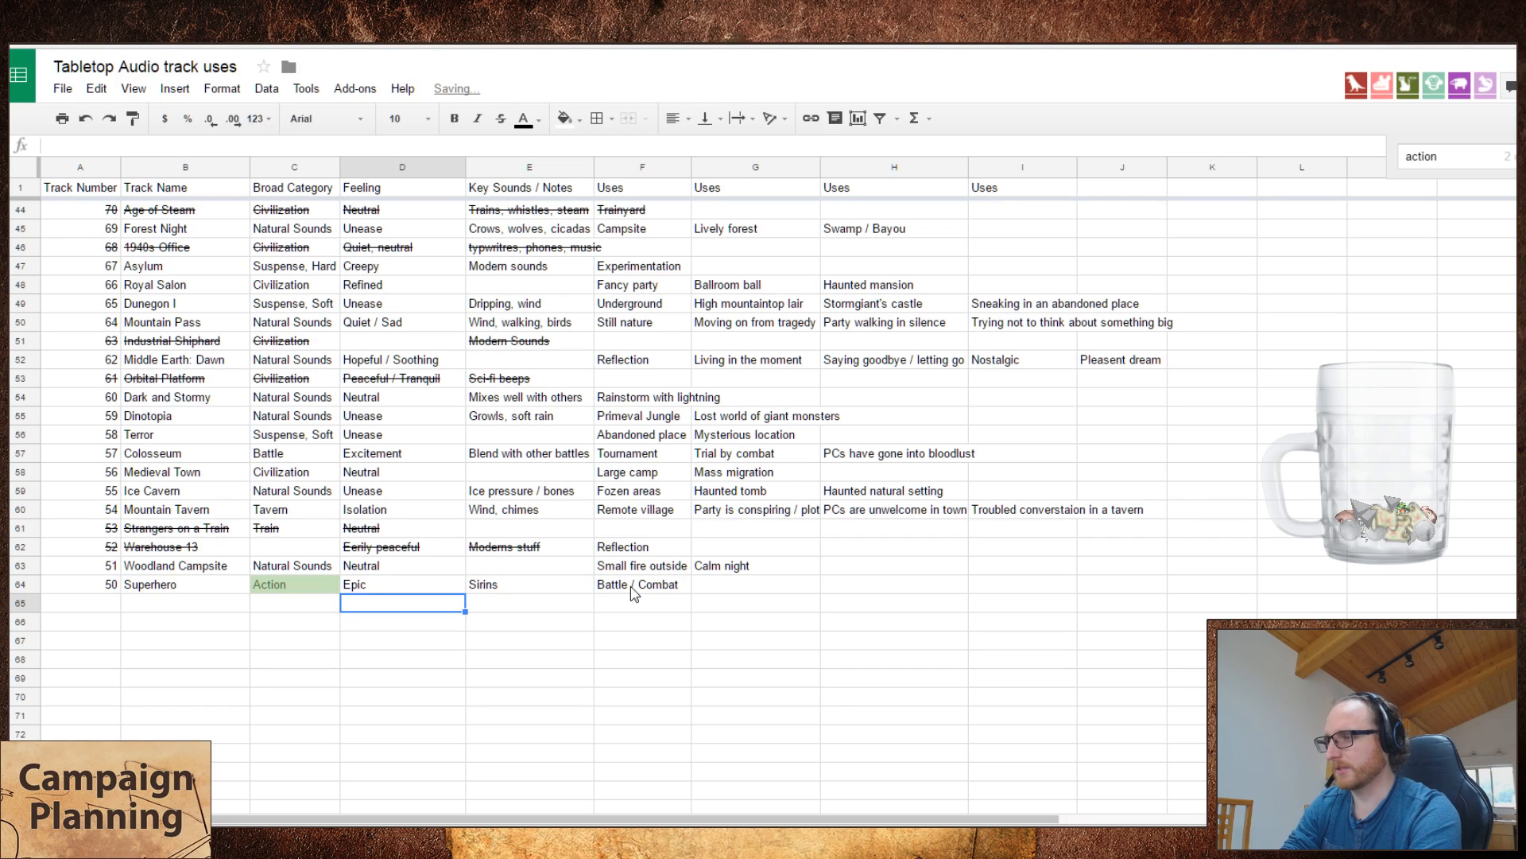
Step: Search the spreadsheet for "sir" to check the spelling, and correct the Superhero track's key sounds to "Sirens"
key(ctrl+f)
text(sir)
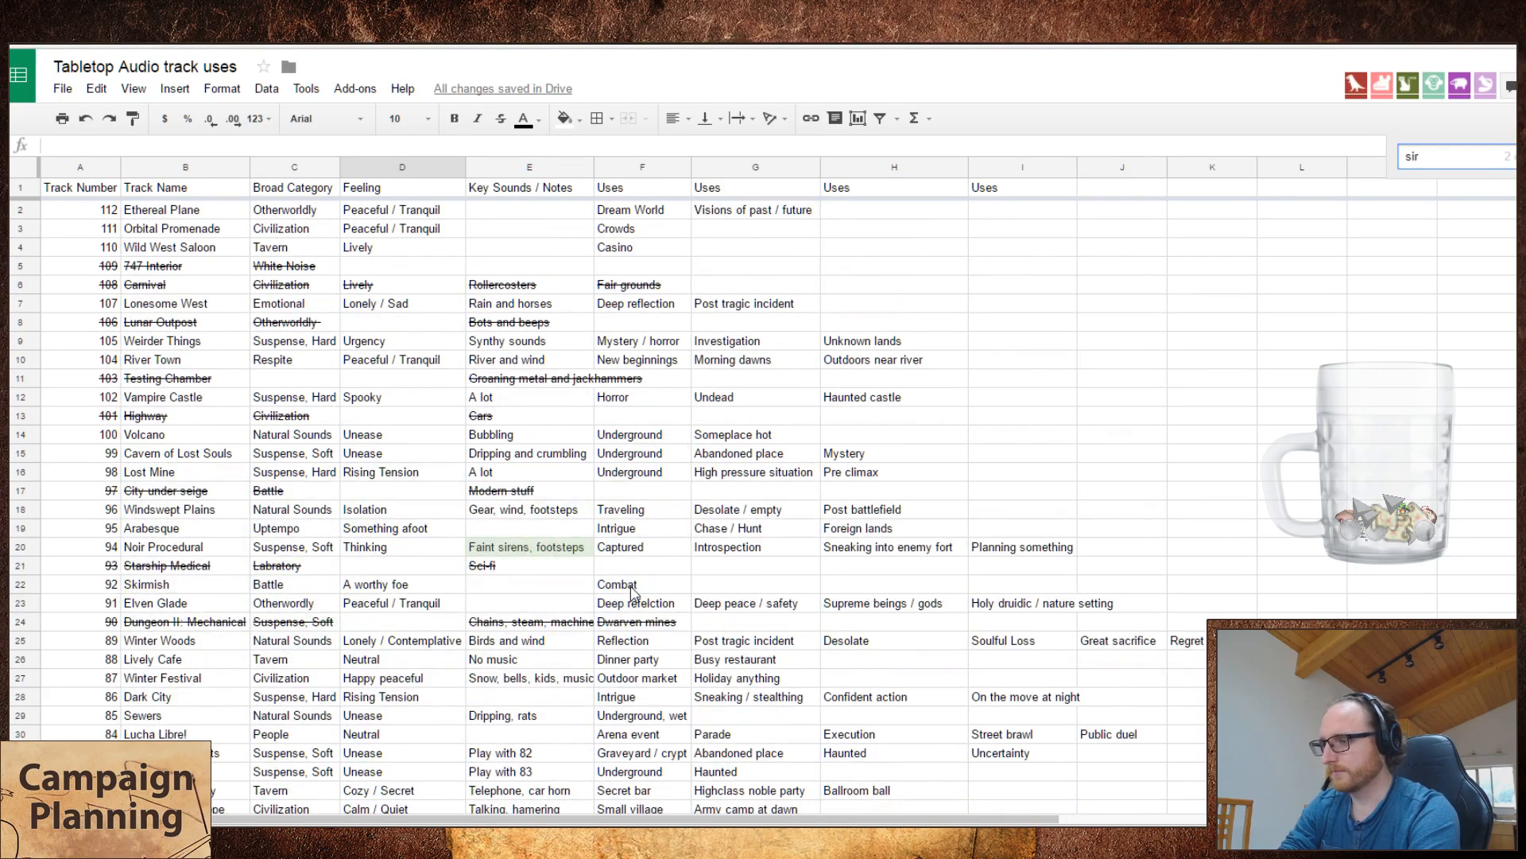
key(Return)
key(Escape)
key(Return)
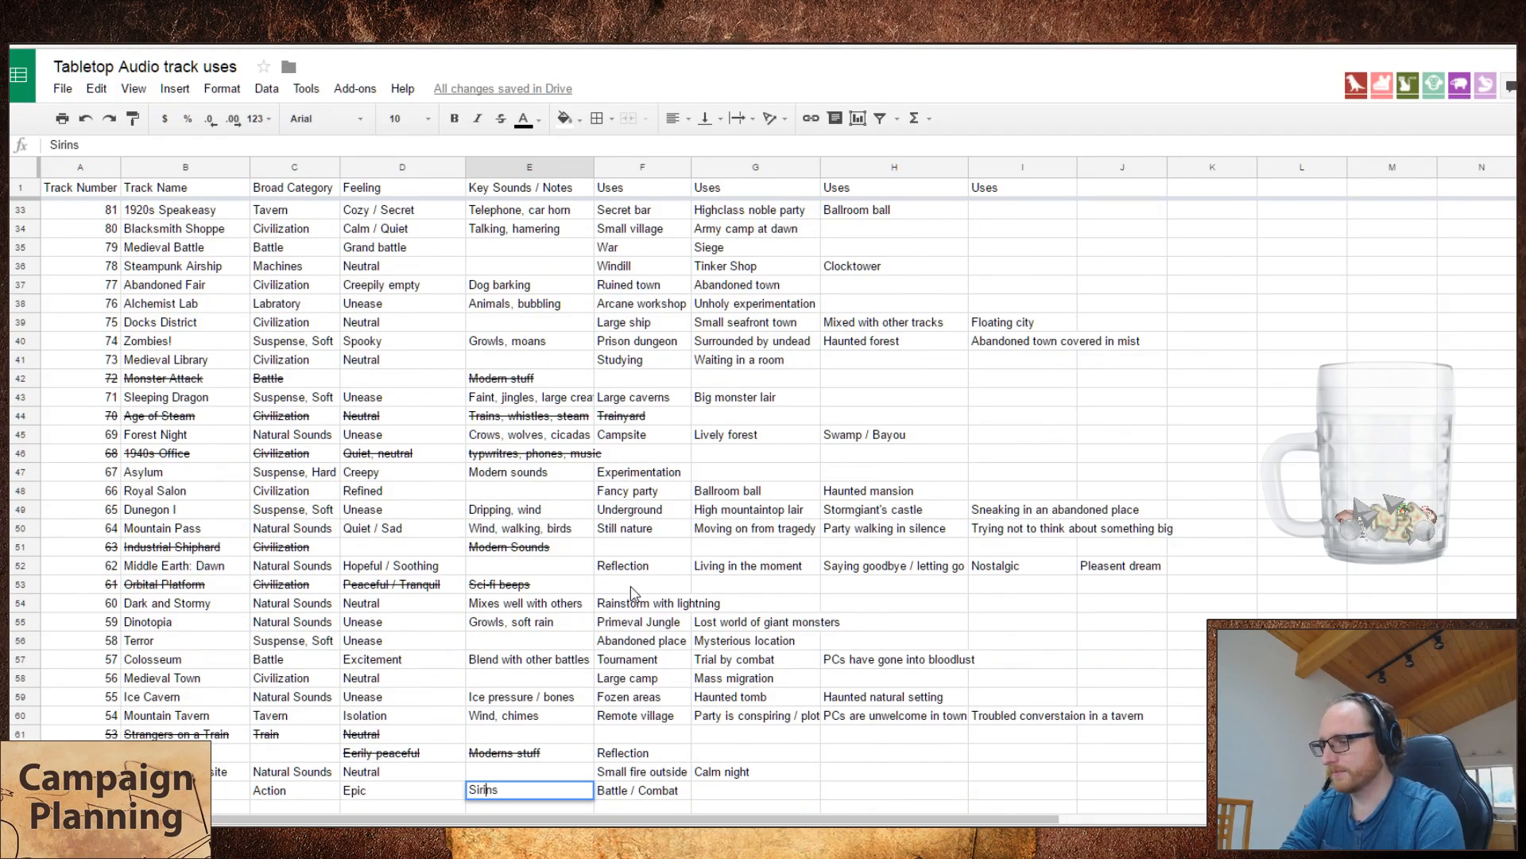
key(BackSpace)
text(e)
scroll(634, 592, down, 1)
key(Tab)
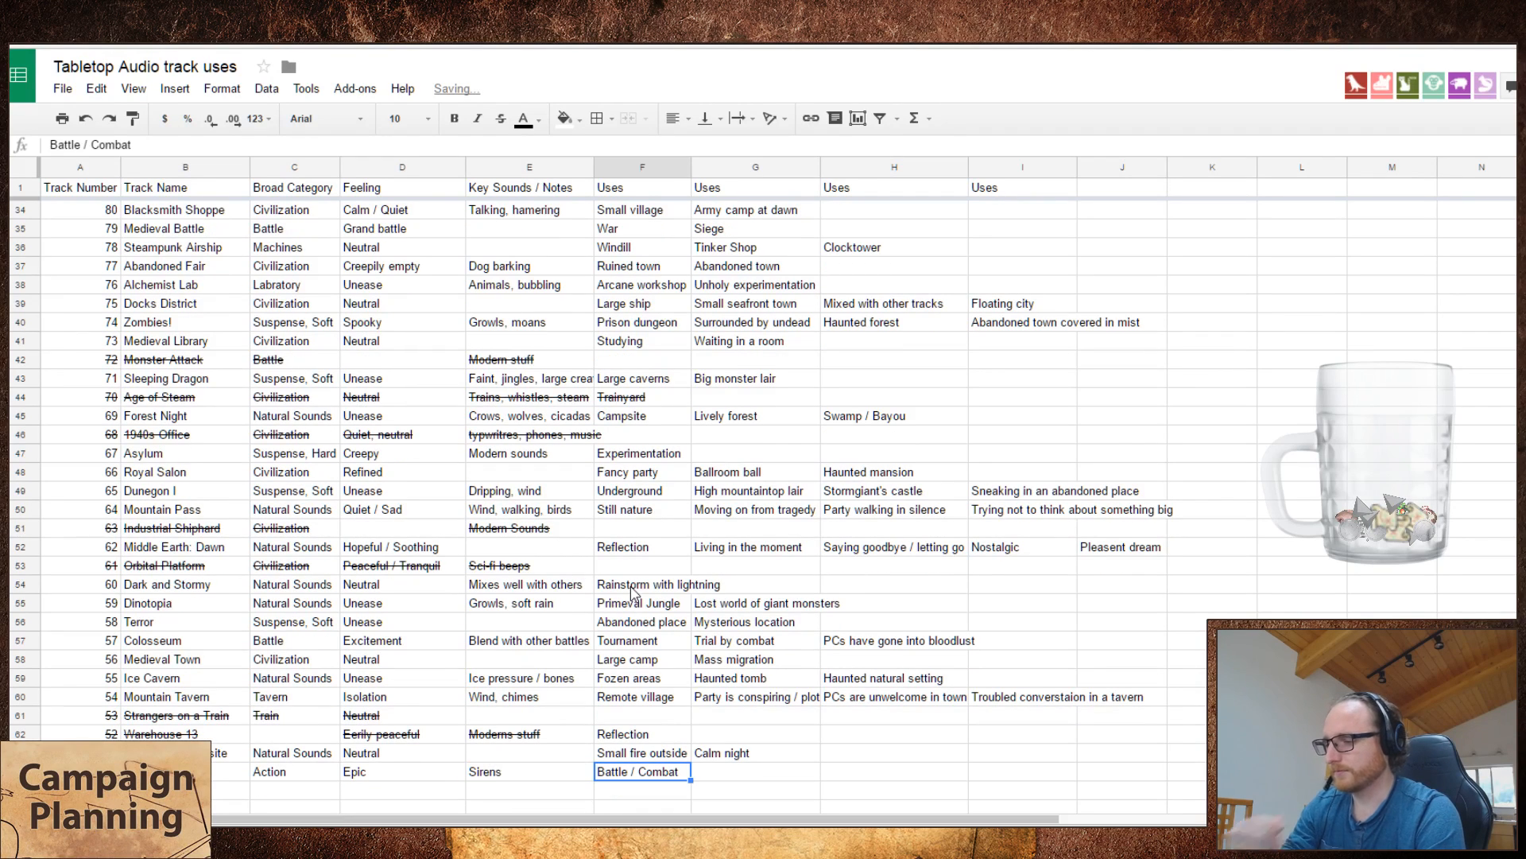
Step: Expand the key sounds of the Superhero track to "Police Sirens"
key(shift+Tab)
key(Return)
key(Home)
text(P)
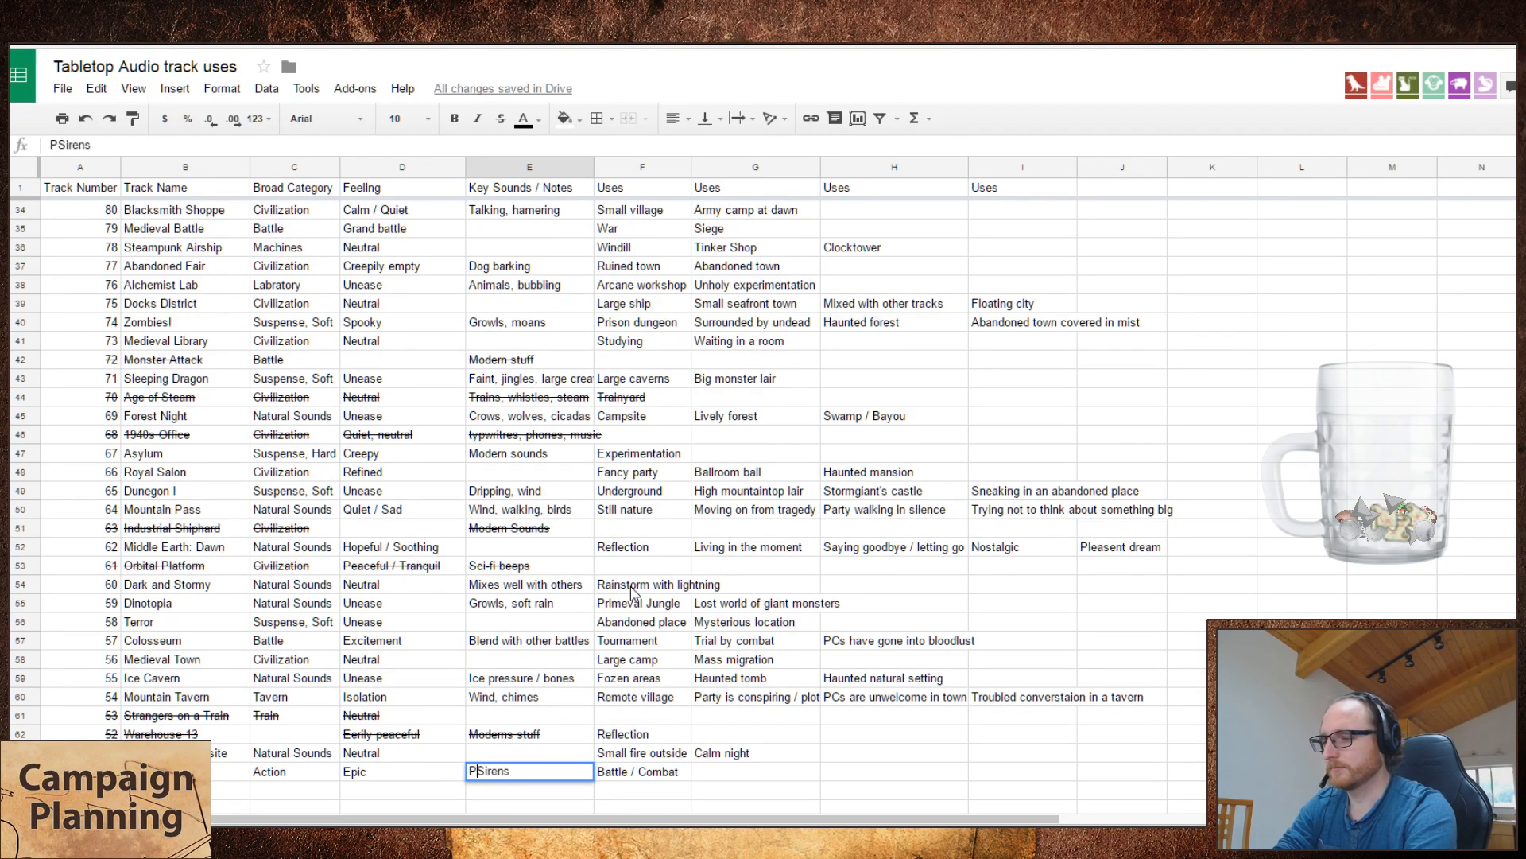
text(olice)
key(Return)
key(Up)
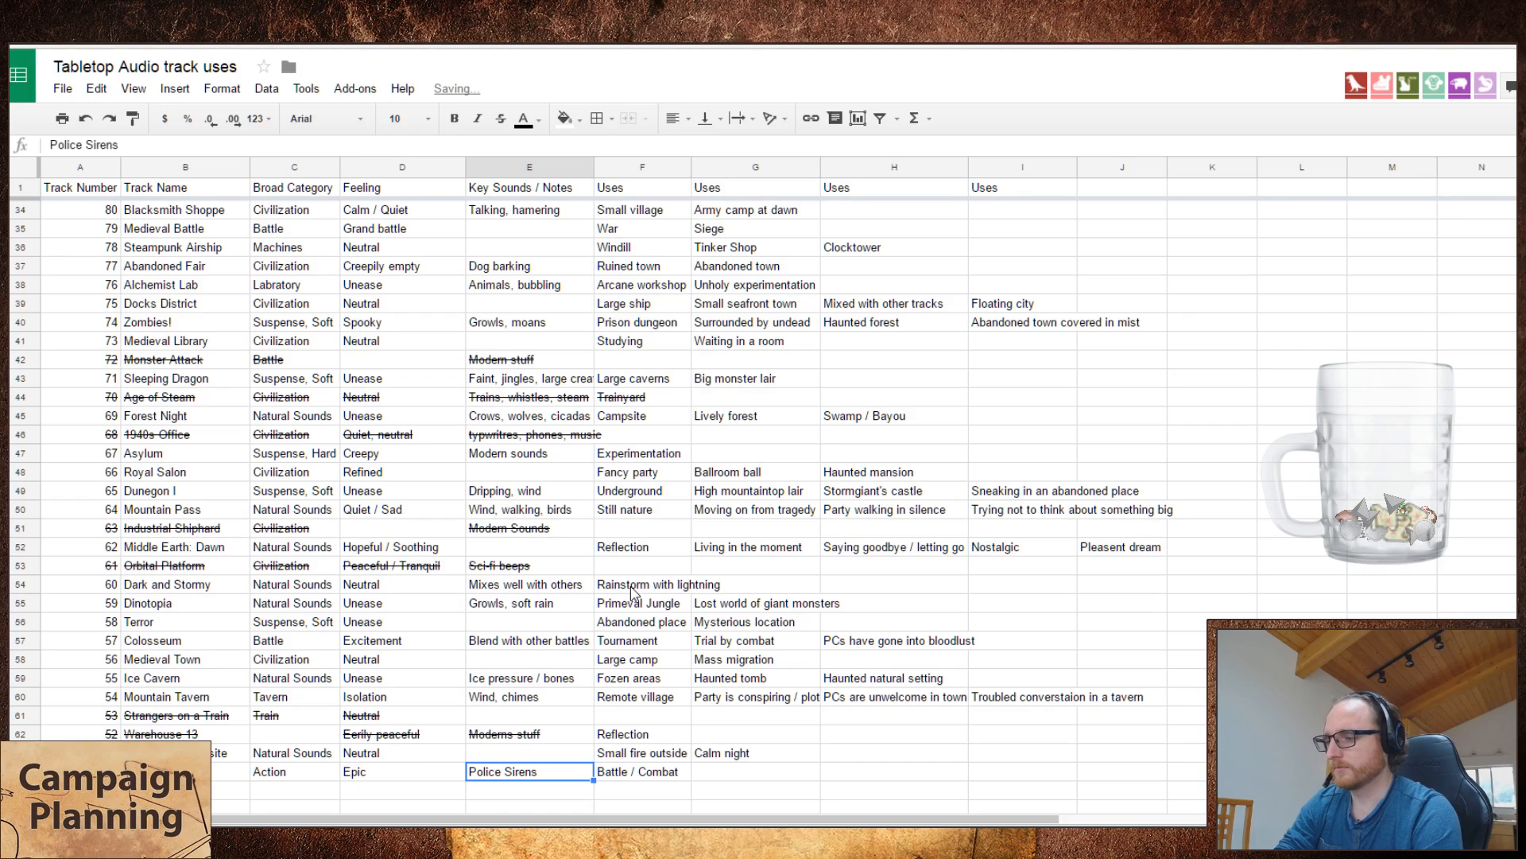
Step: Enter "Daring rescue" as the second use of the Superhero track
key(Tab)
key(Tab)
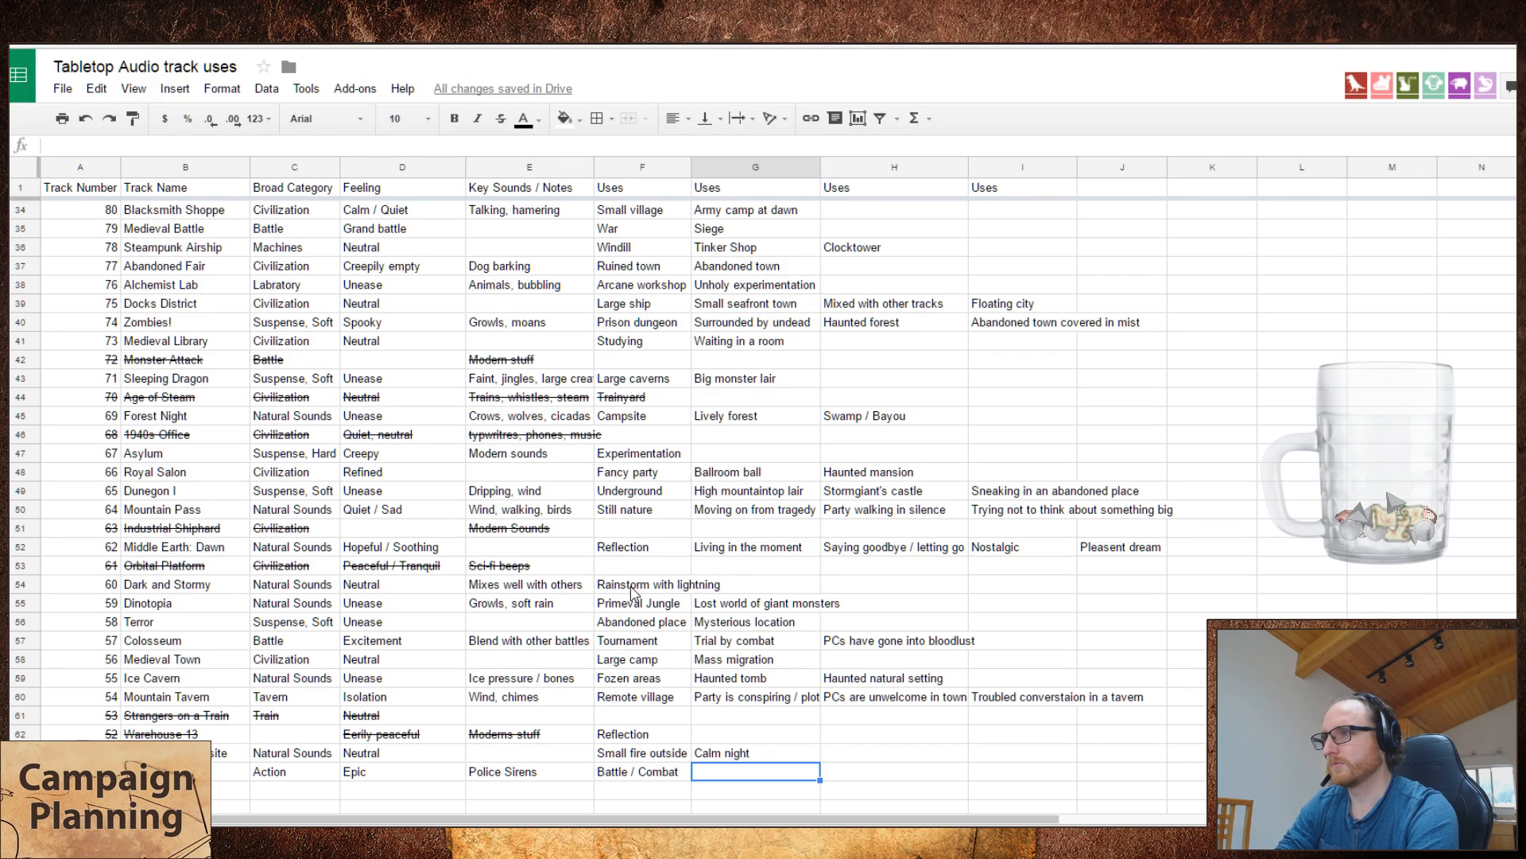
text(Darin)
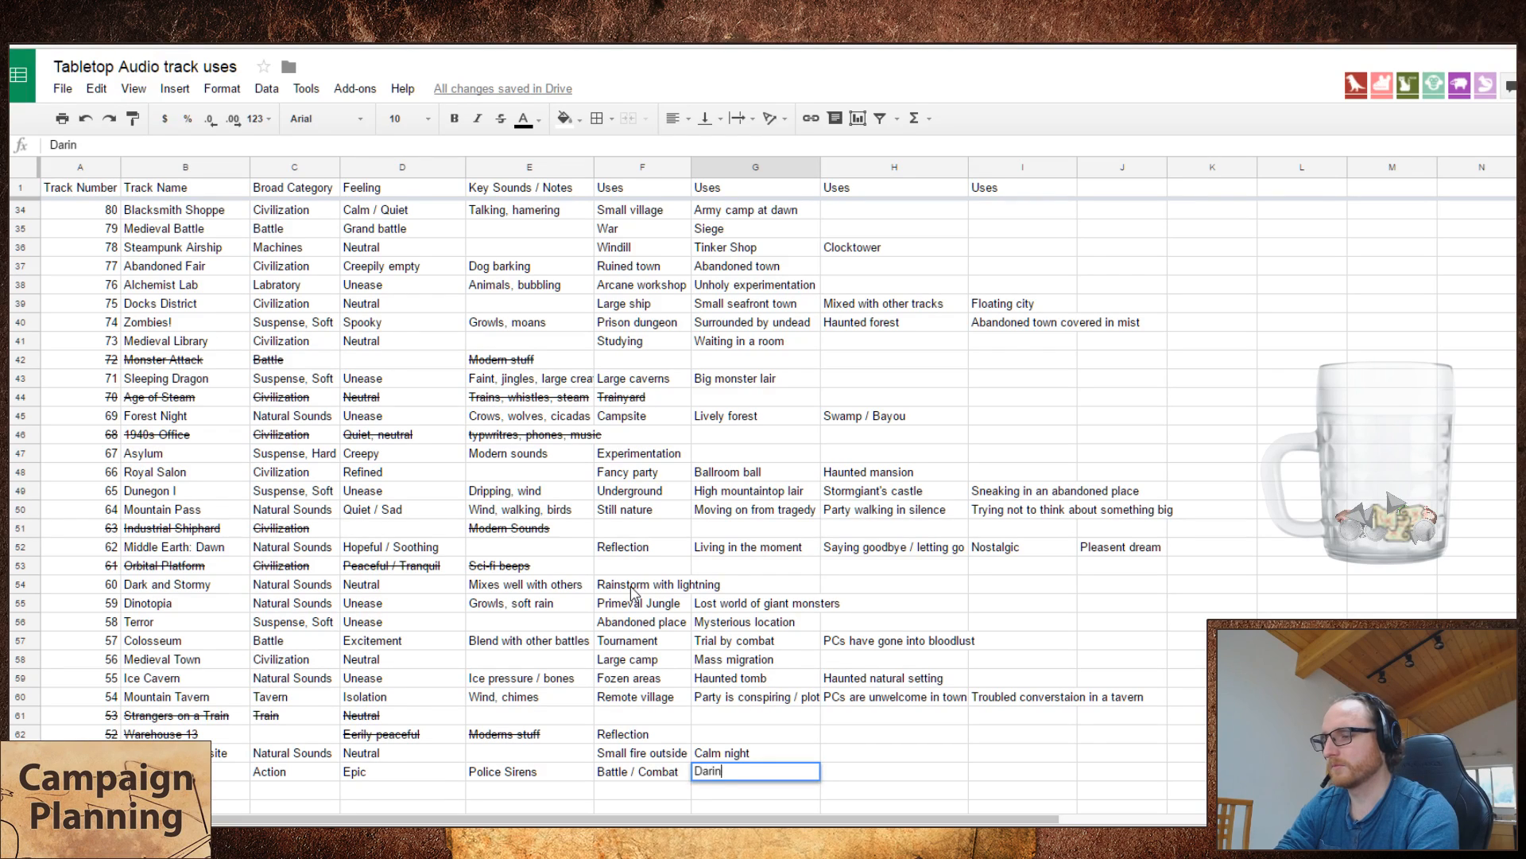
text(g rescue)
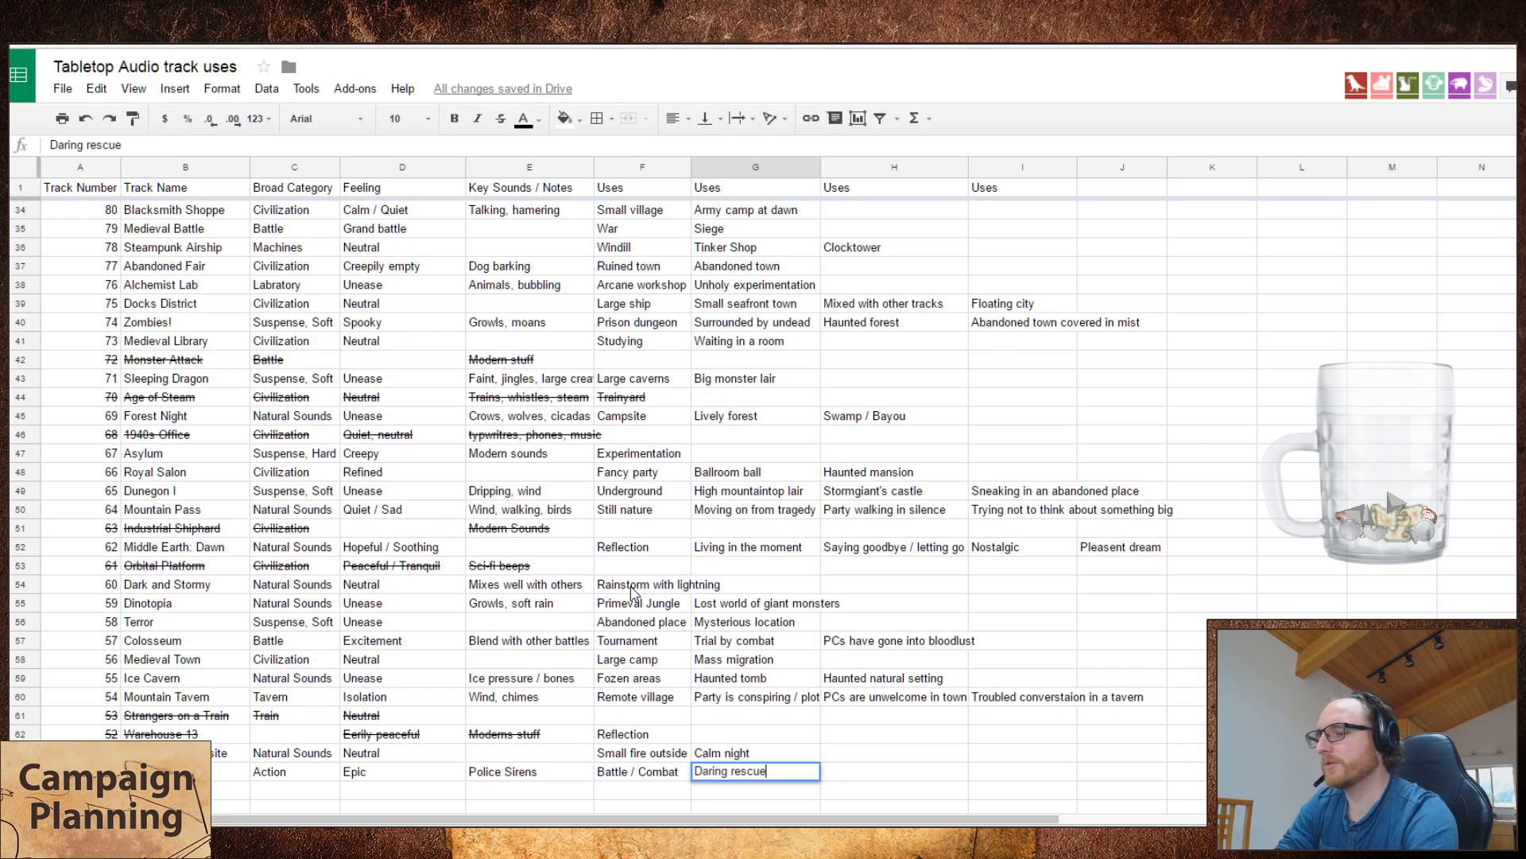
key(Tab)
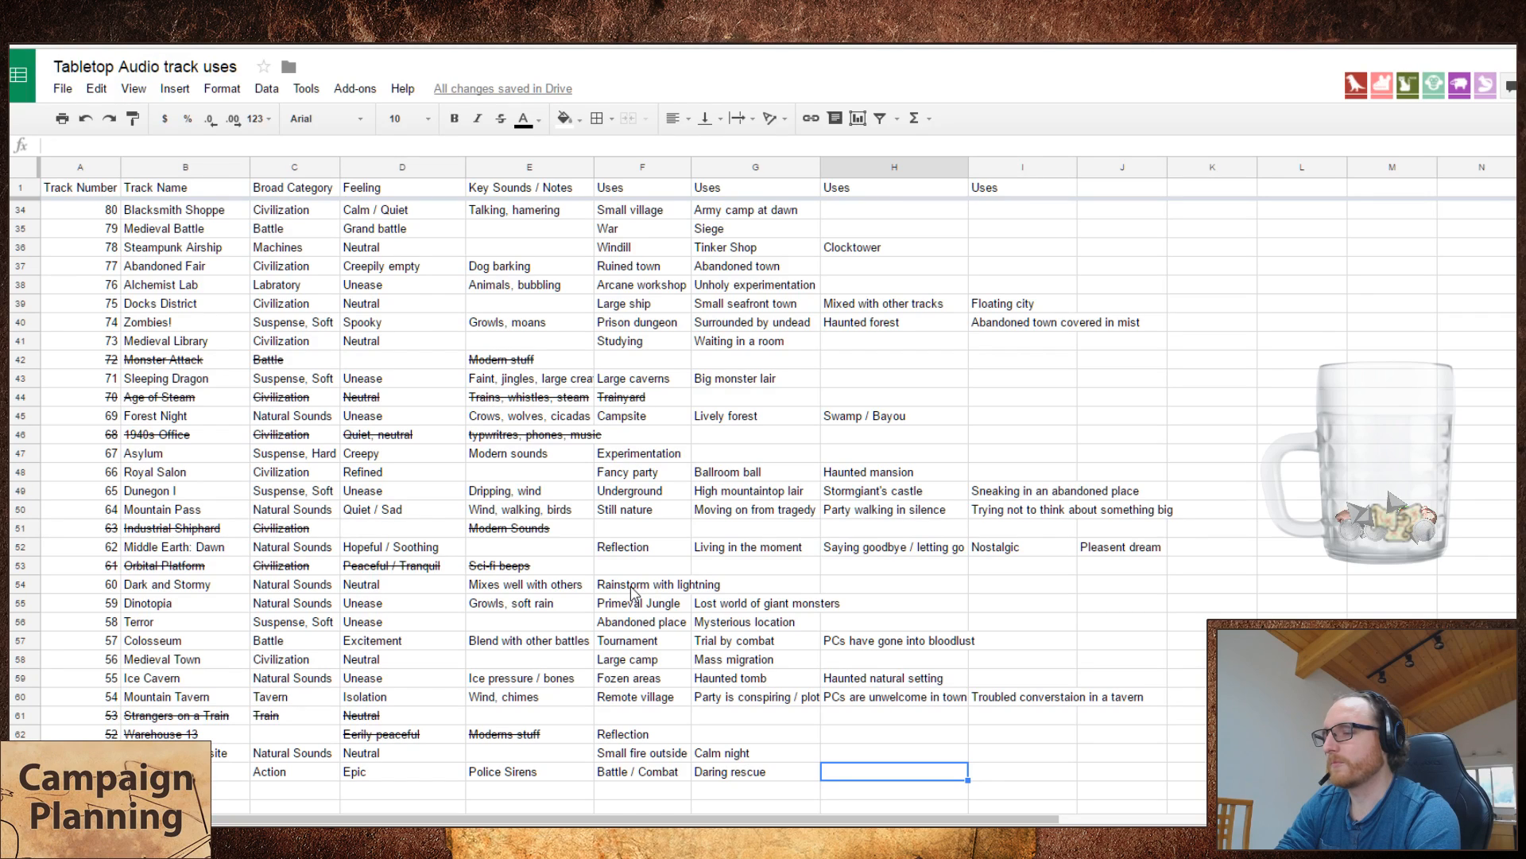
Step: Enter "Escape along a cliffside" as the third use of the Superhero track
text(Escape alo)
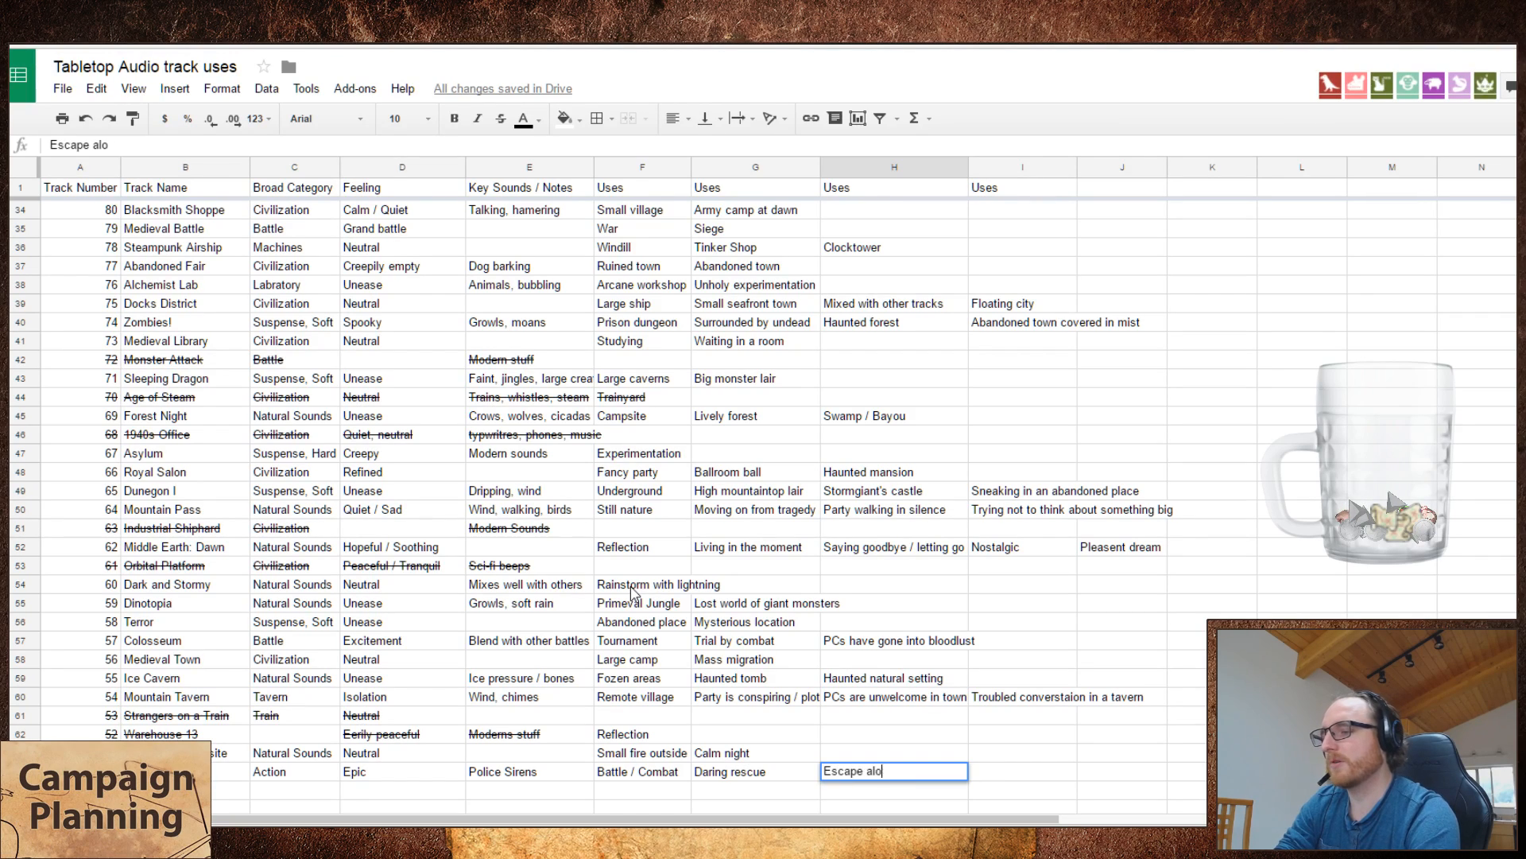
text(ng a cli)
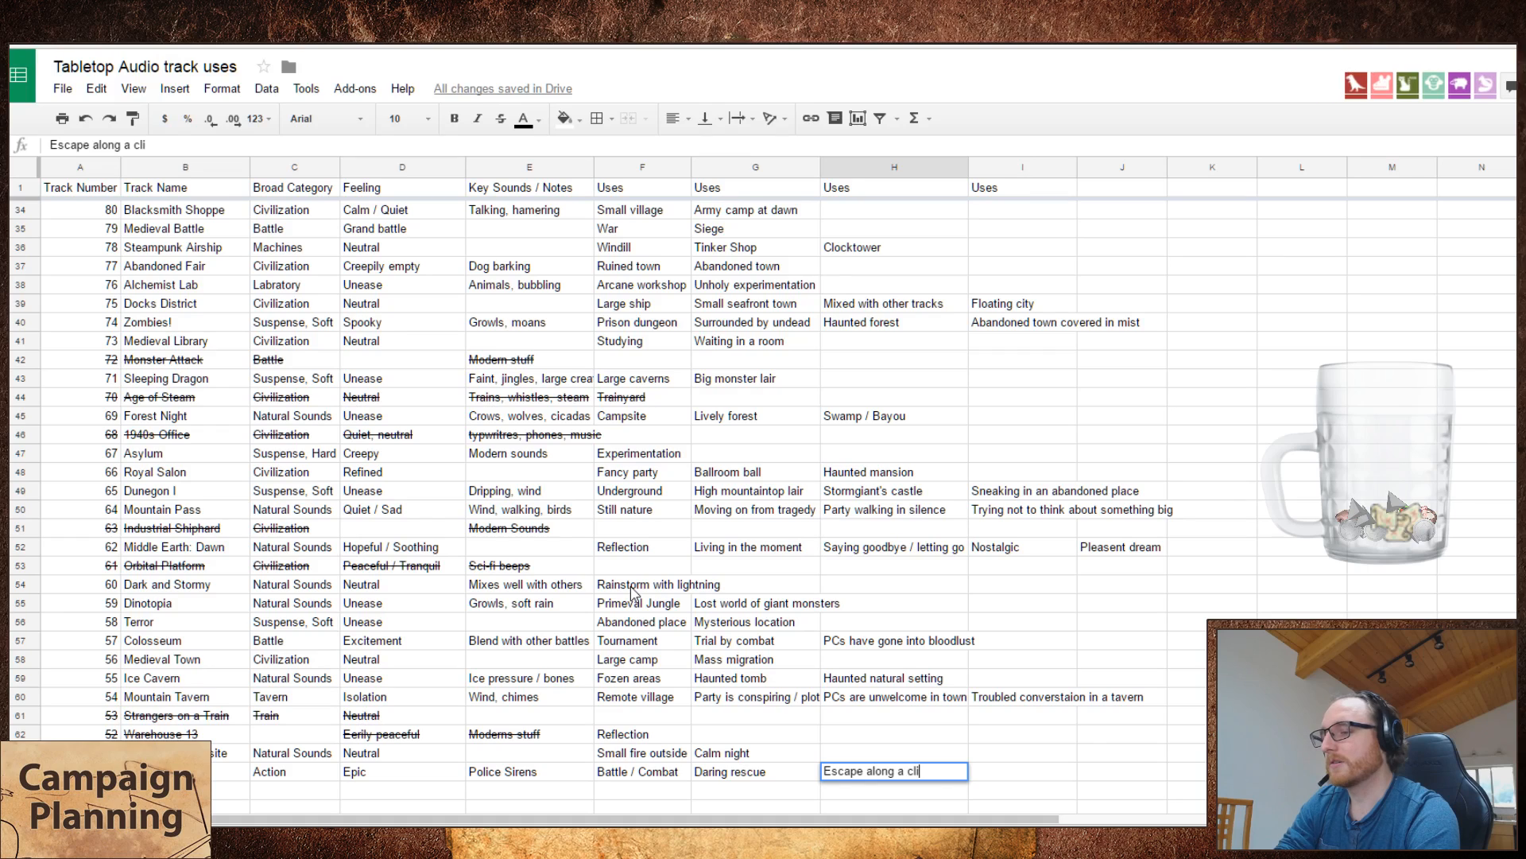
text(ffside)
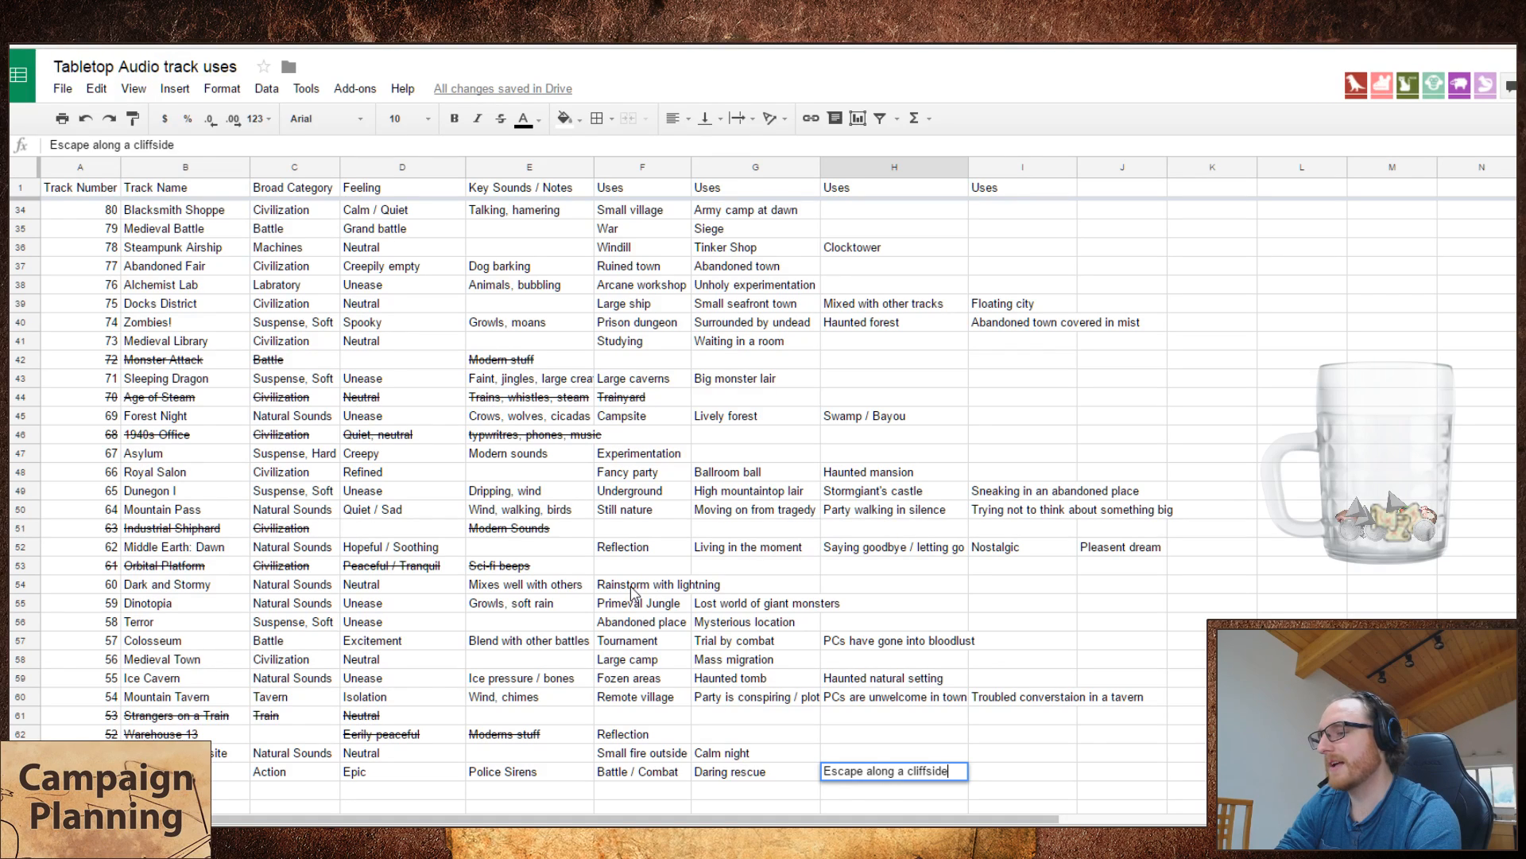
key(Return)
Step: Enter "A chase" as the fourth use of the Superhero track
key(Up)
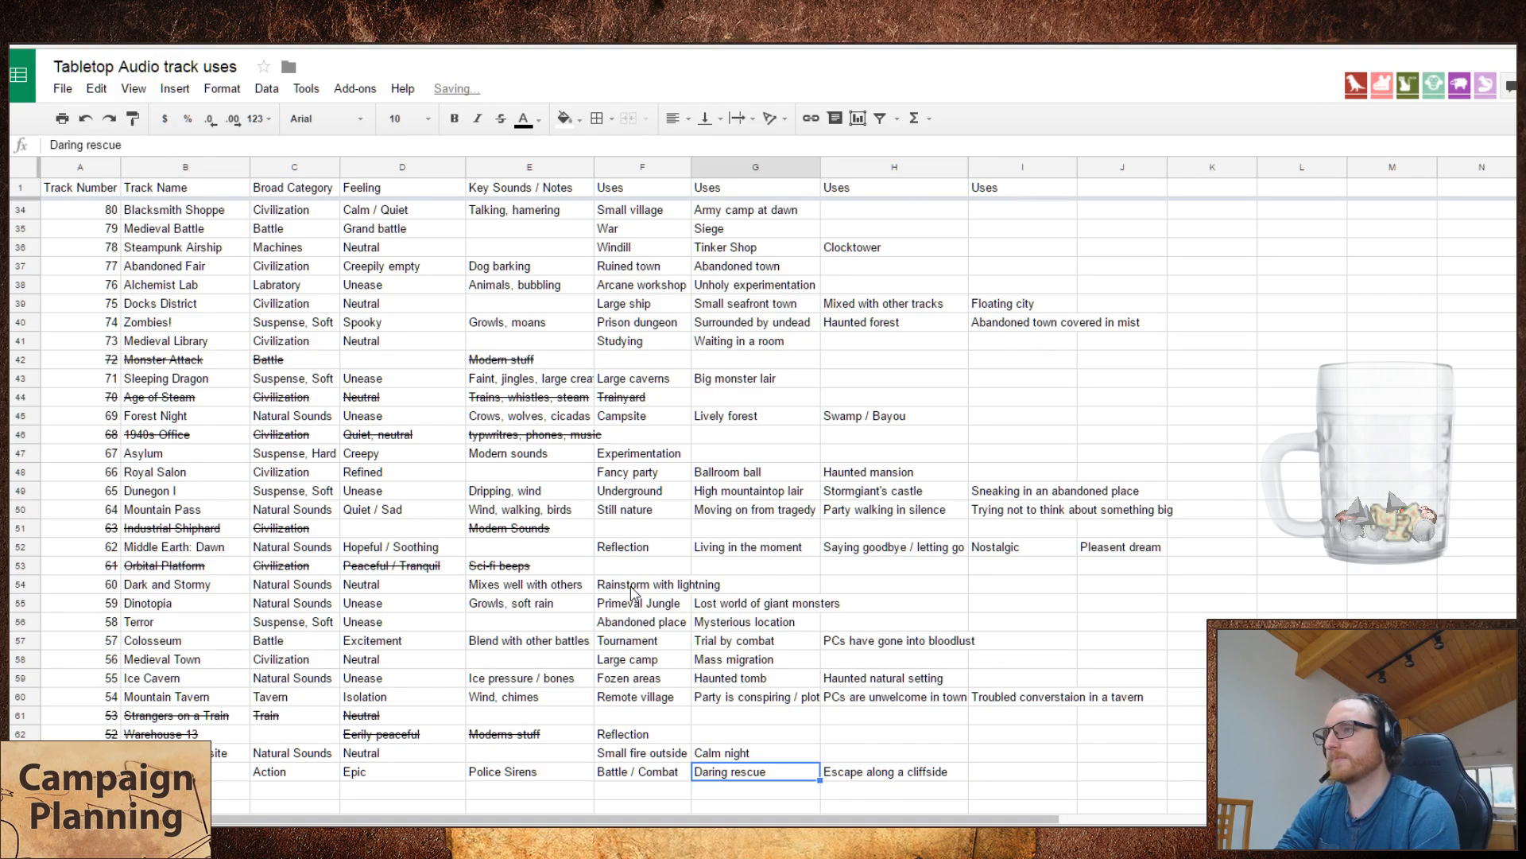
key(Right)
key(Right)
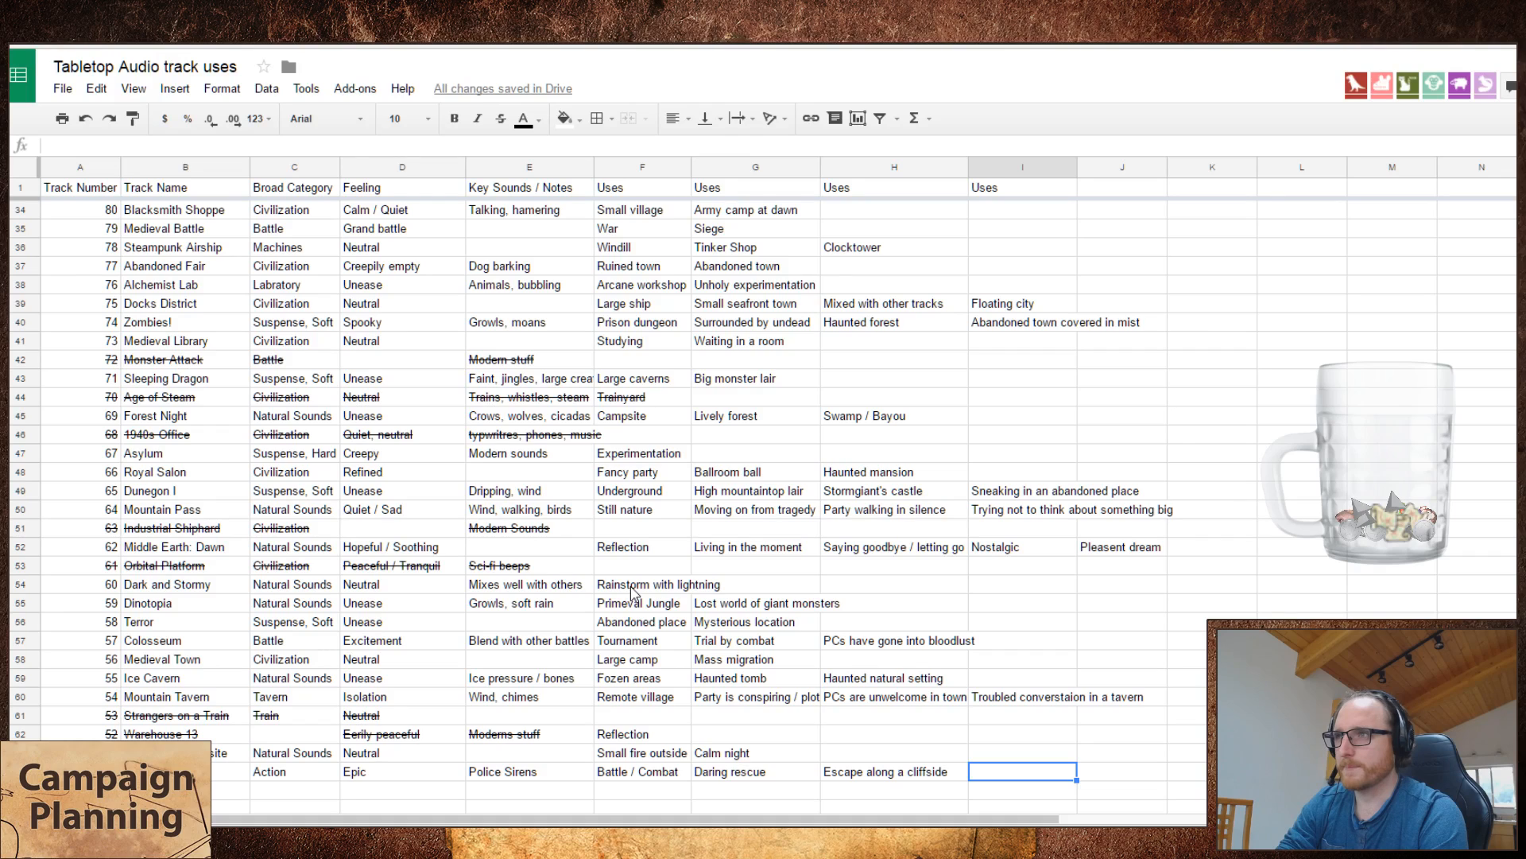
text(A chase)
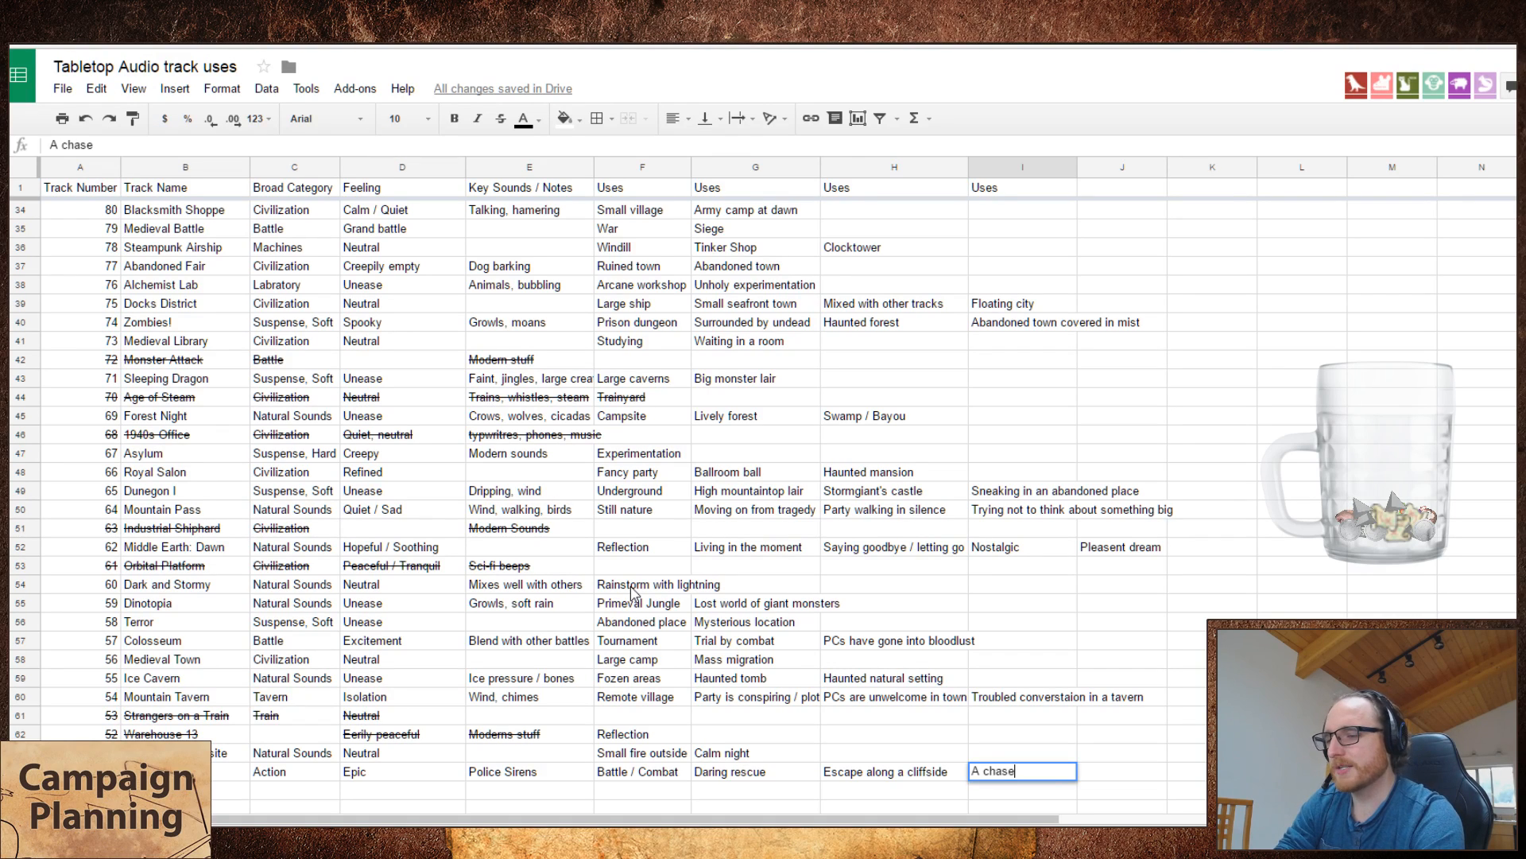
key(Tab)
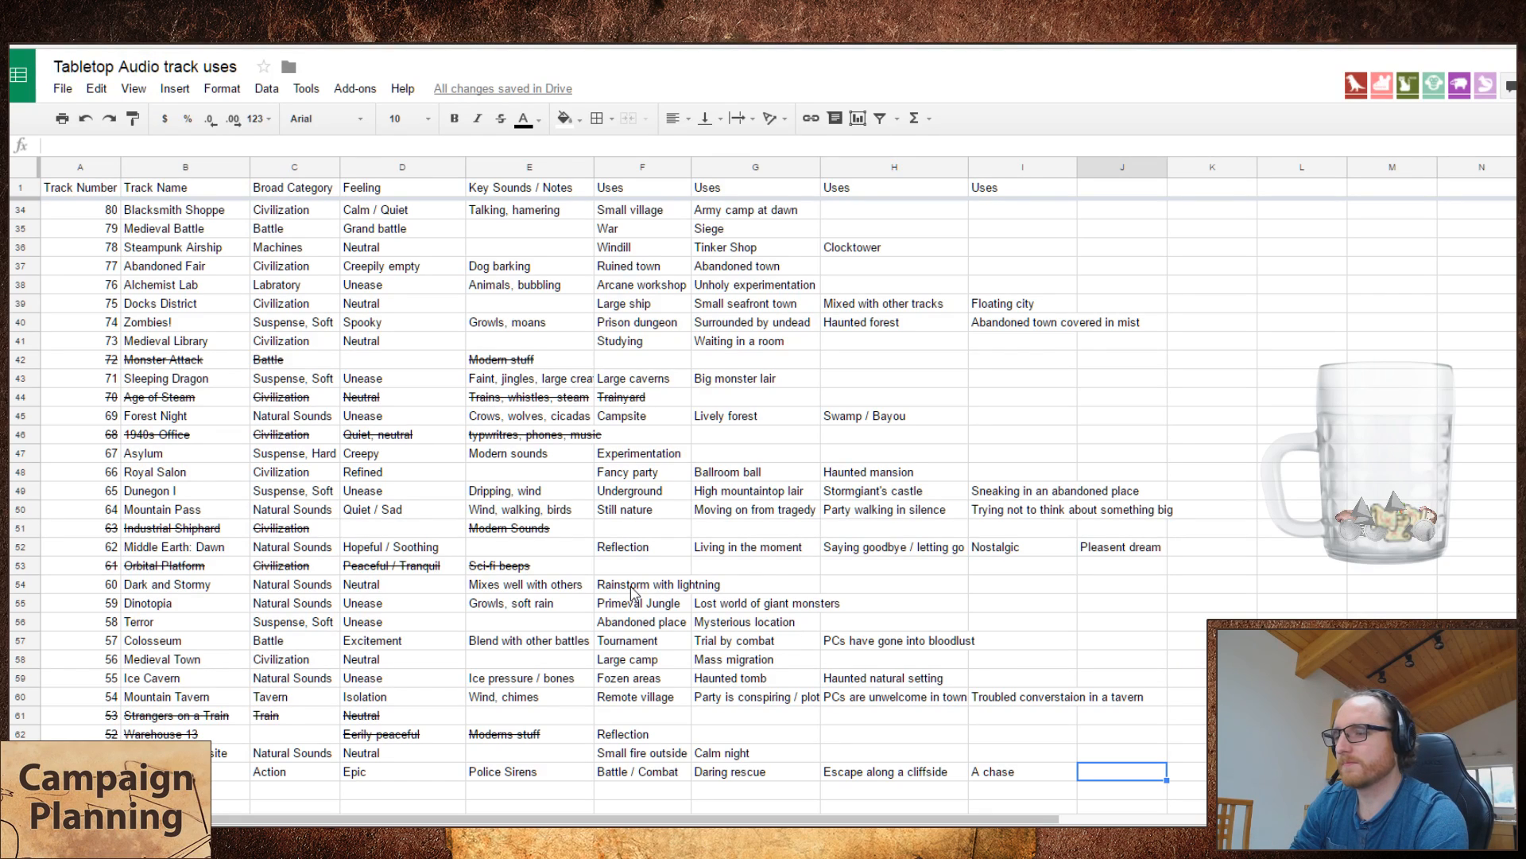
Step: Play Goblin's Cave on the Tabletop Audio site and add it to the spreadsheet as track 49, "Goblins' Cave", below Superhero
key(alt+Tab)
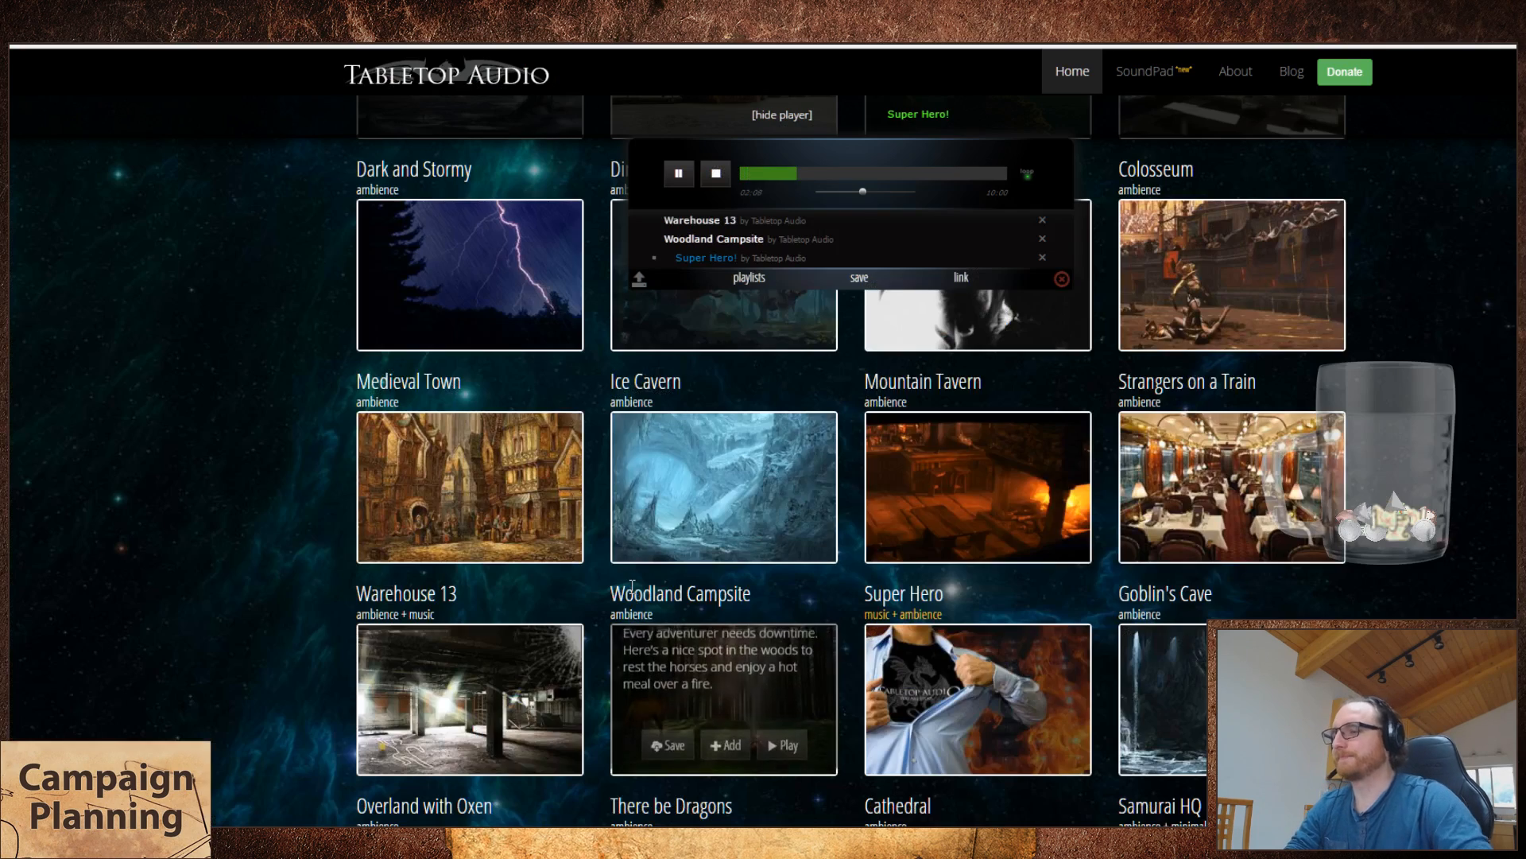
click(1291, 752)
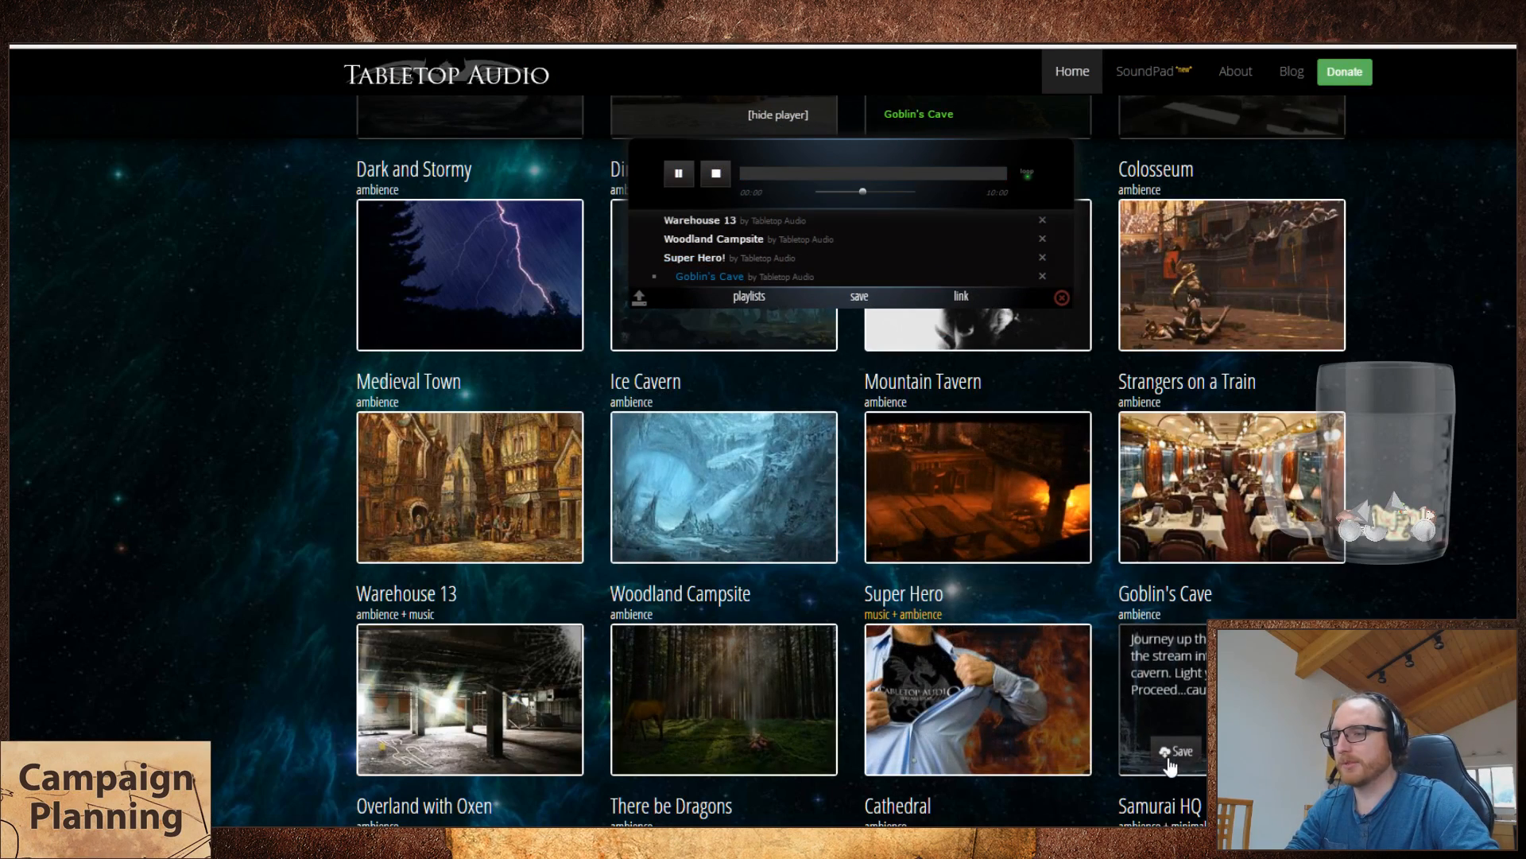
key(alt+Tab)
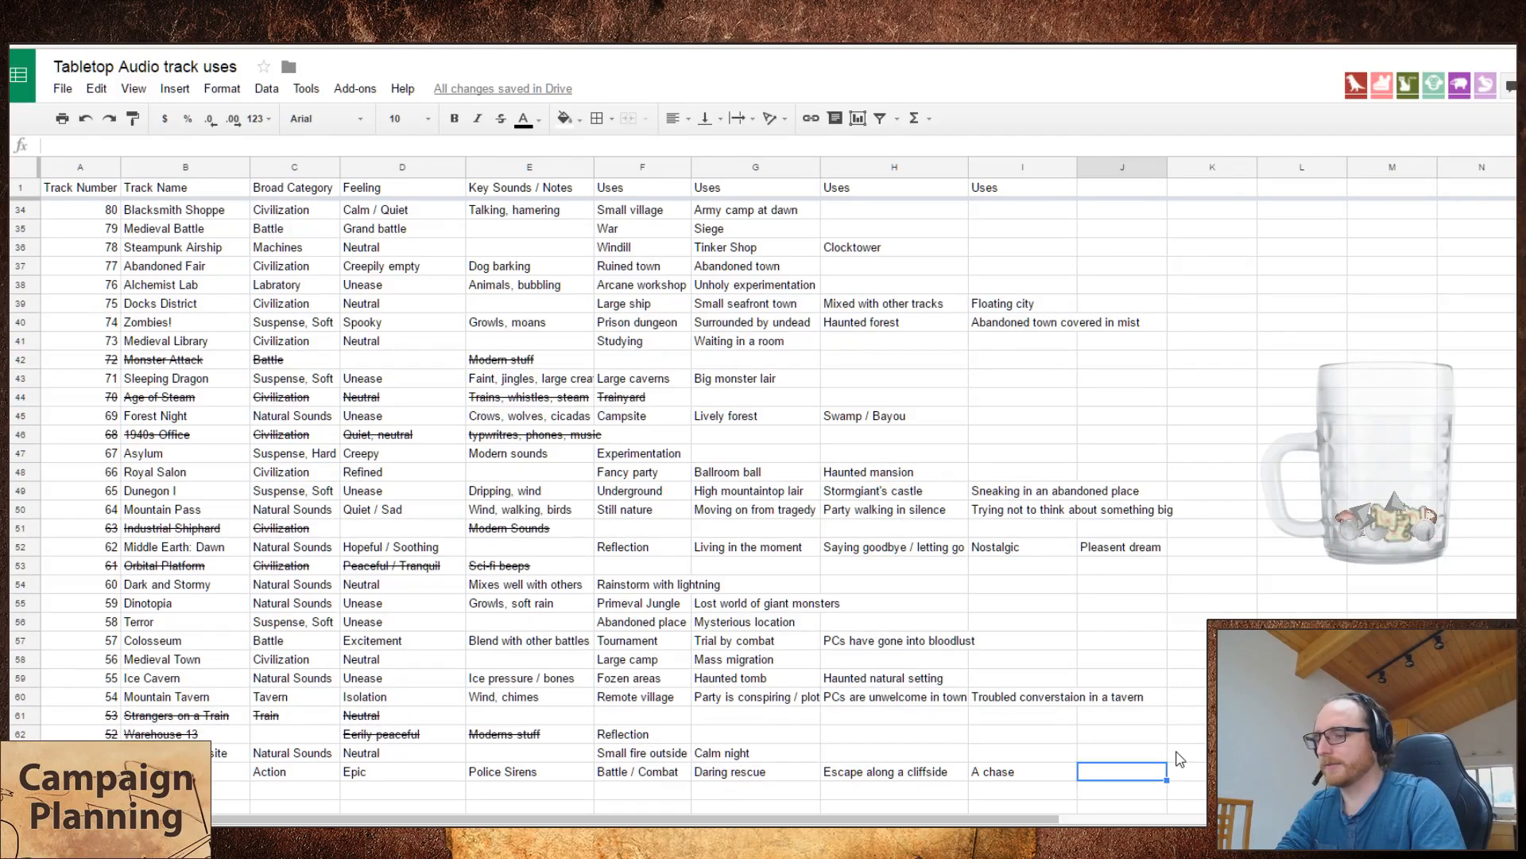
text(49)
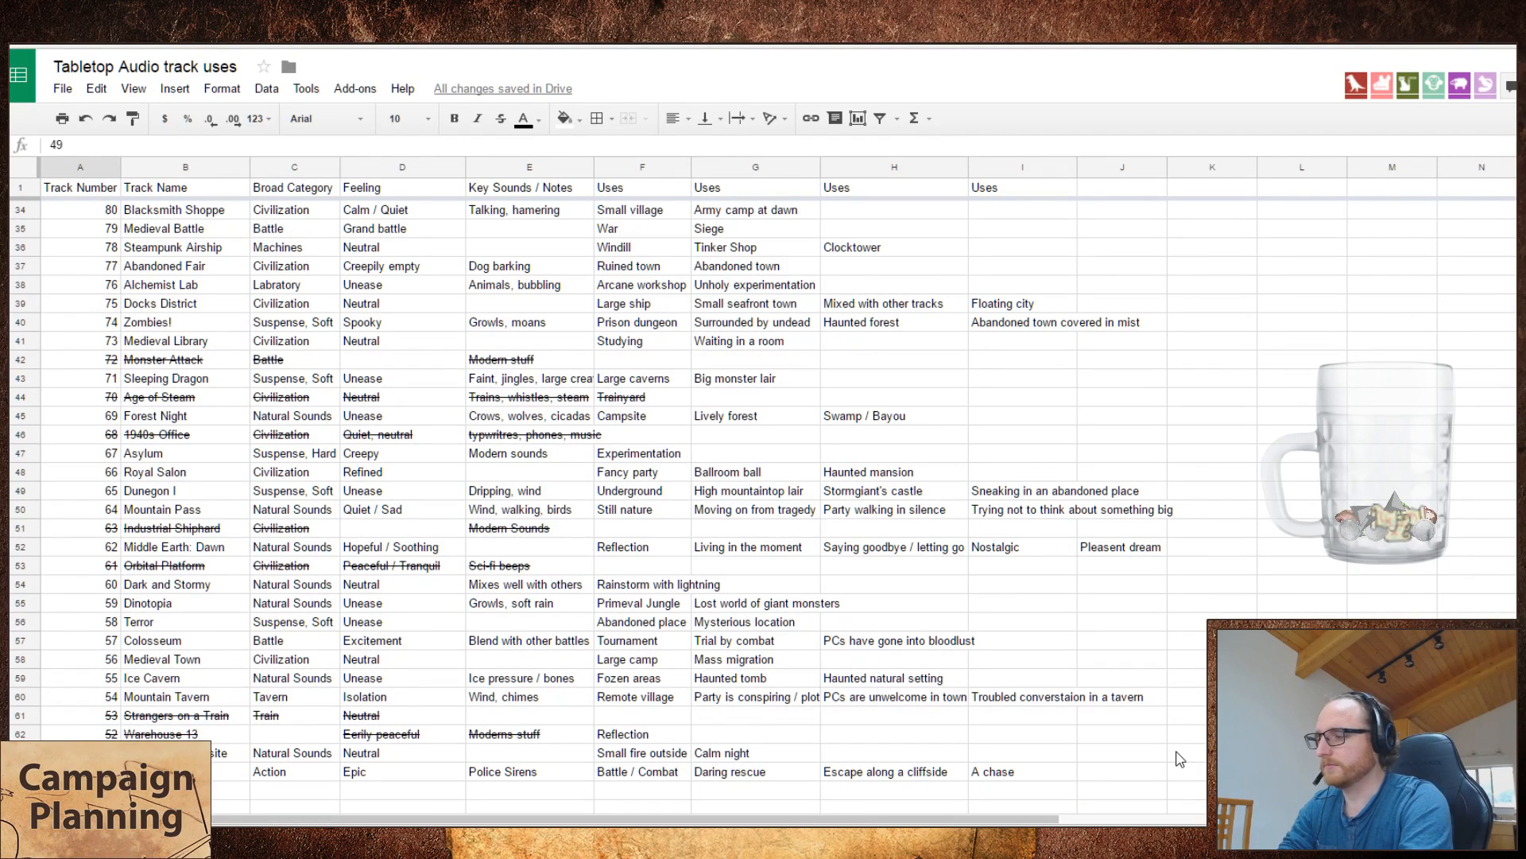
key(Tab)
text(Goblin's Cave)
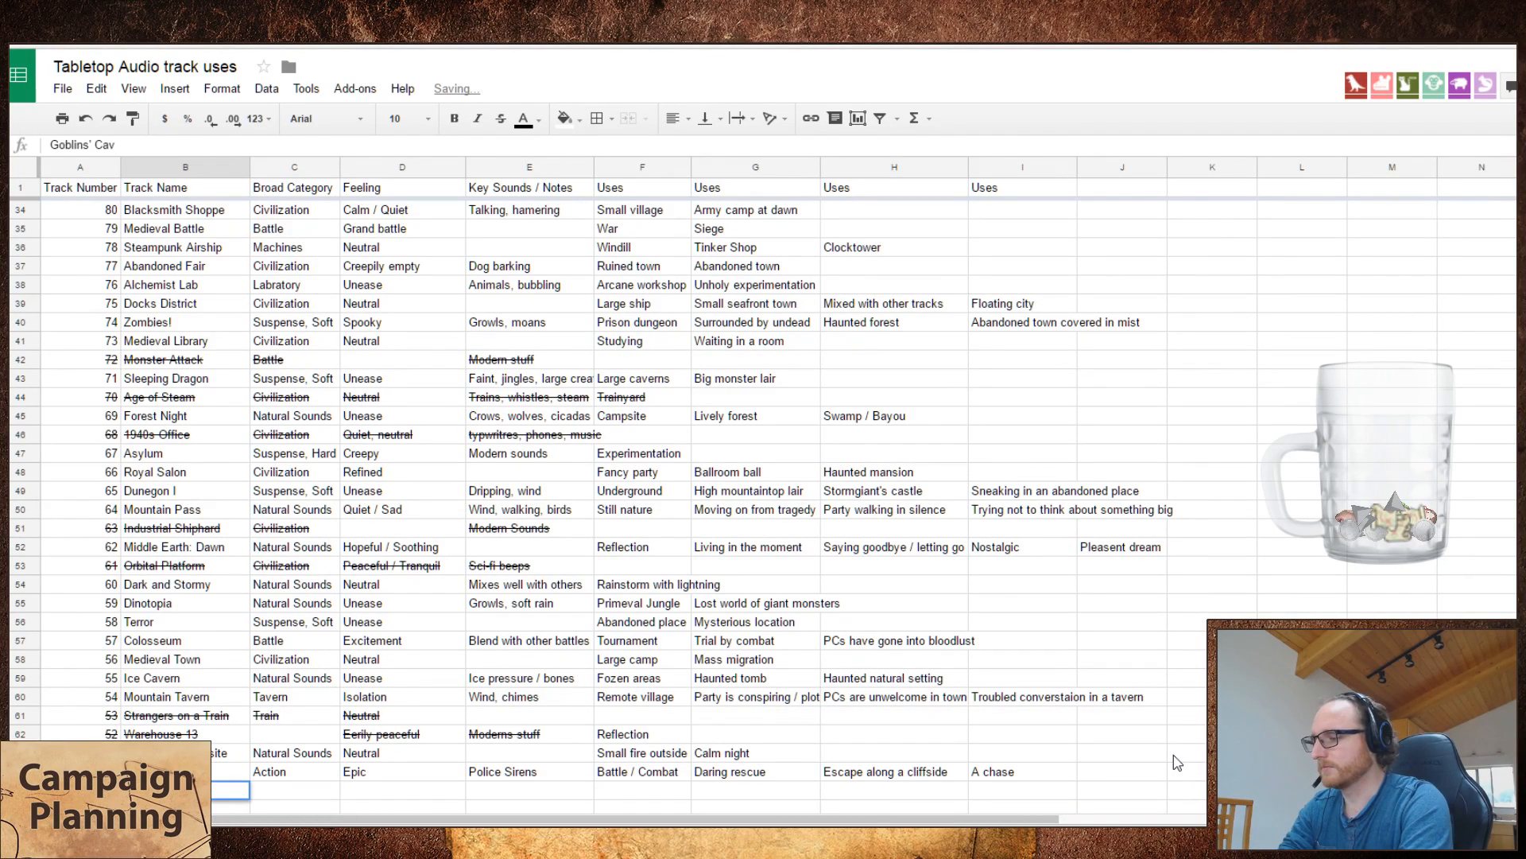
key(Tab)
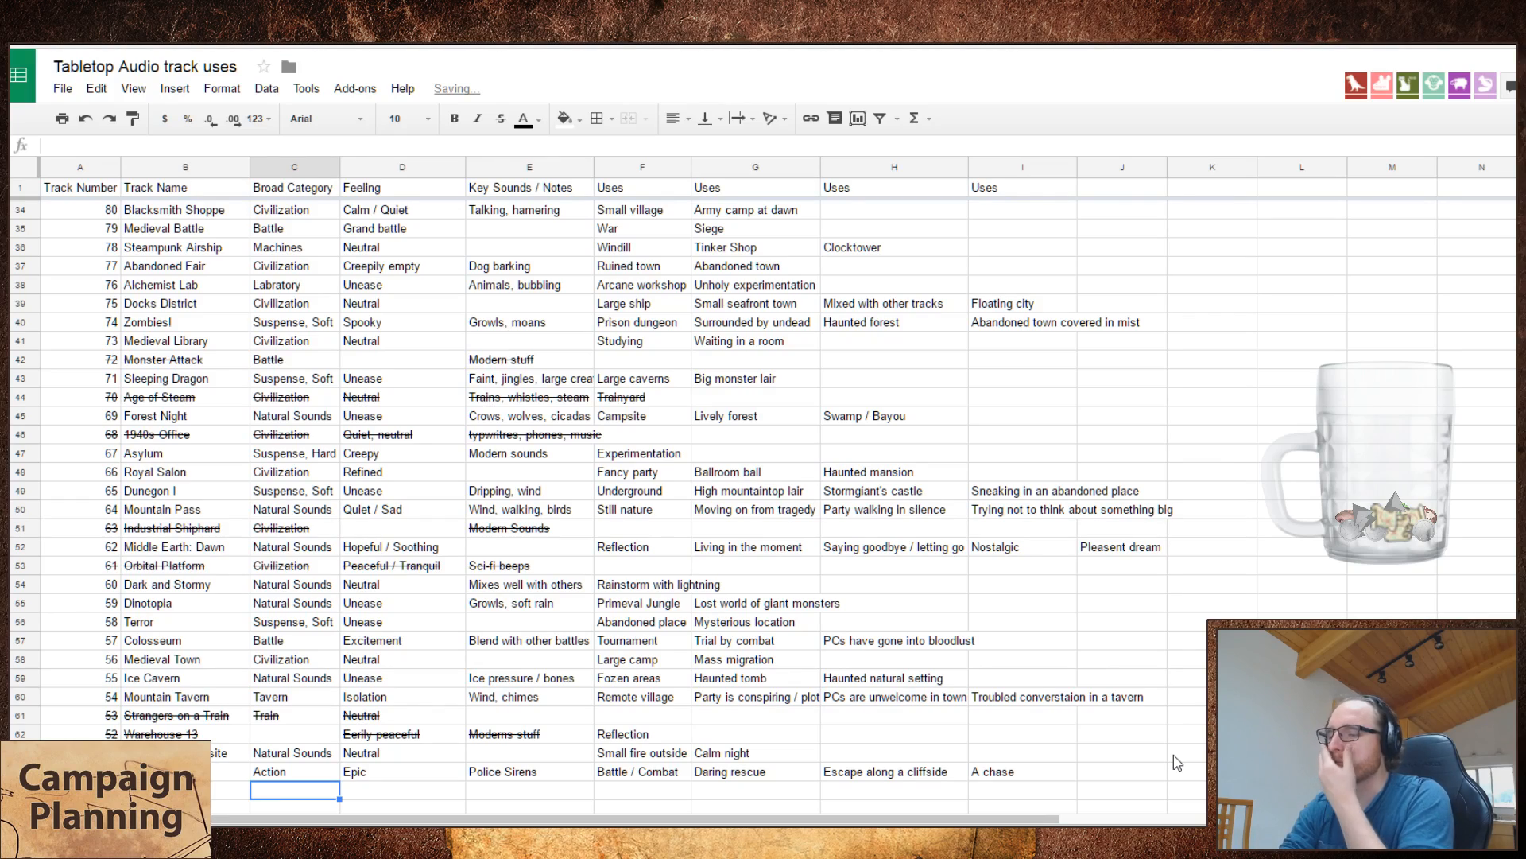
Step: Skip ahead in the Goblin's Cave audio on the Tabletop Audio site and set its broad category in the spreadsheet to "Natural Sounds"
key(alt+Tab)
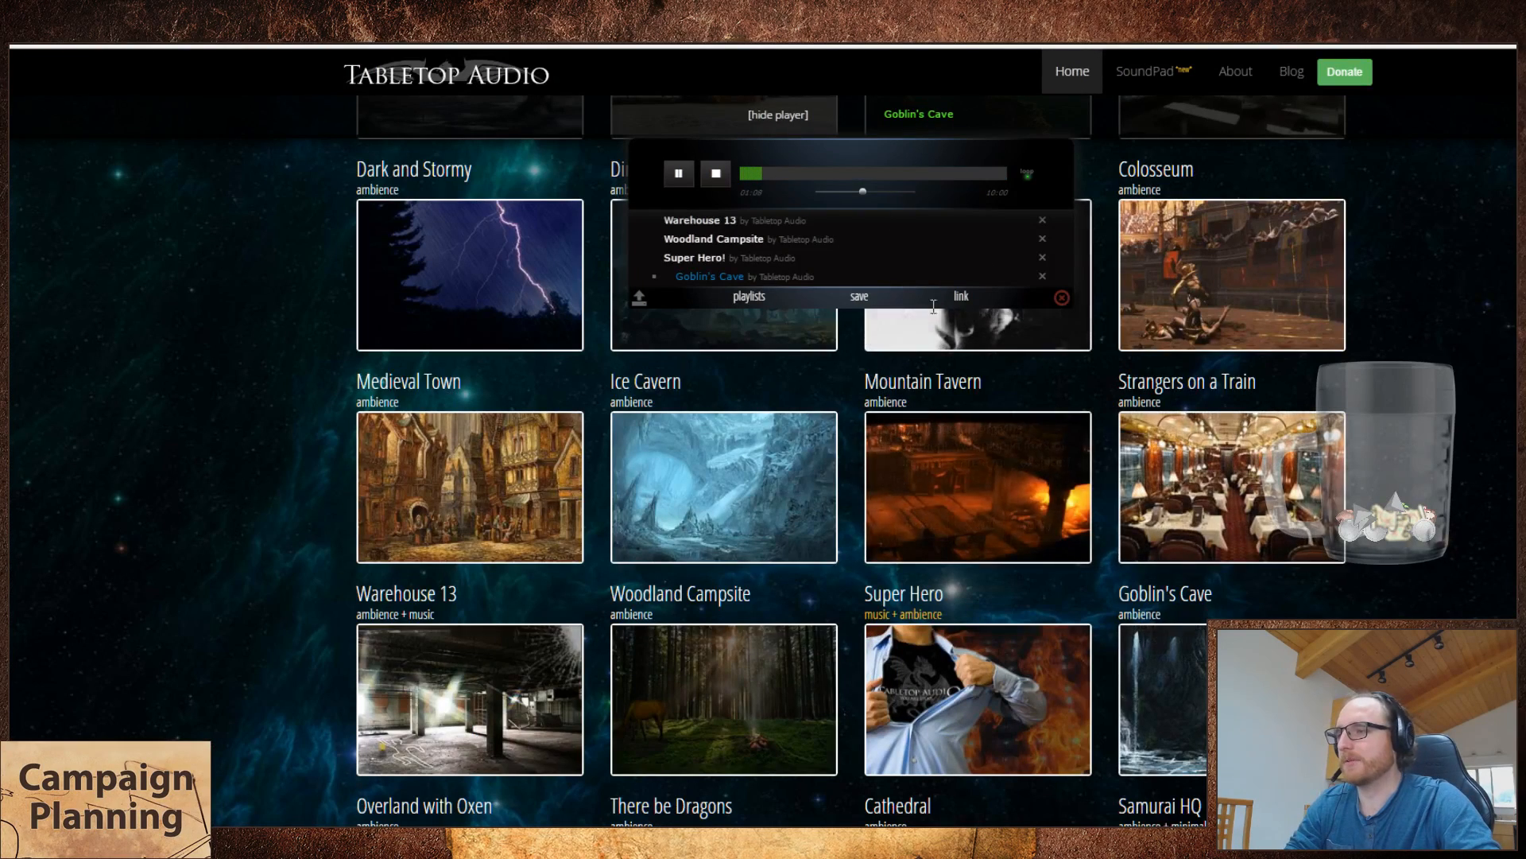
click(768, 173)
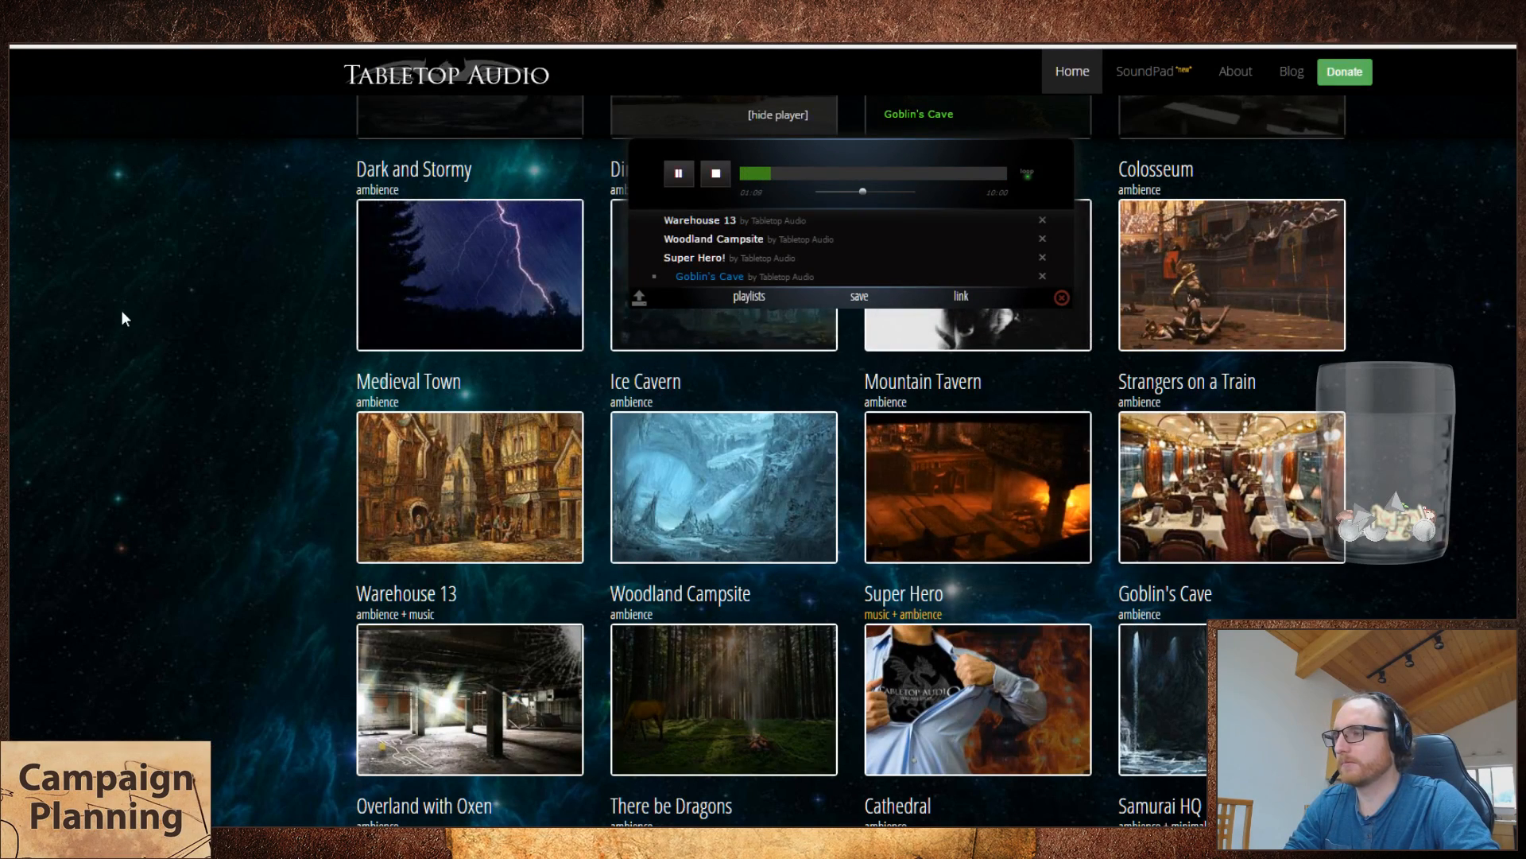
key(alt+Tab)
text(Natural Sounds)
key(Tab)
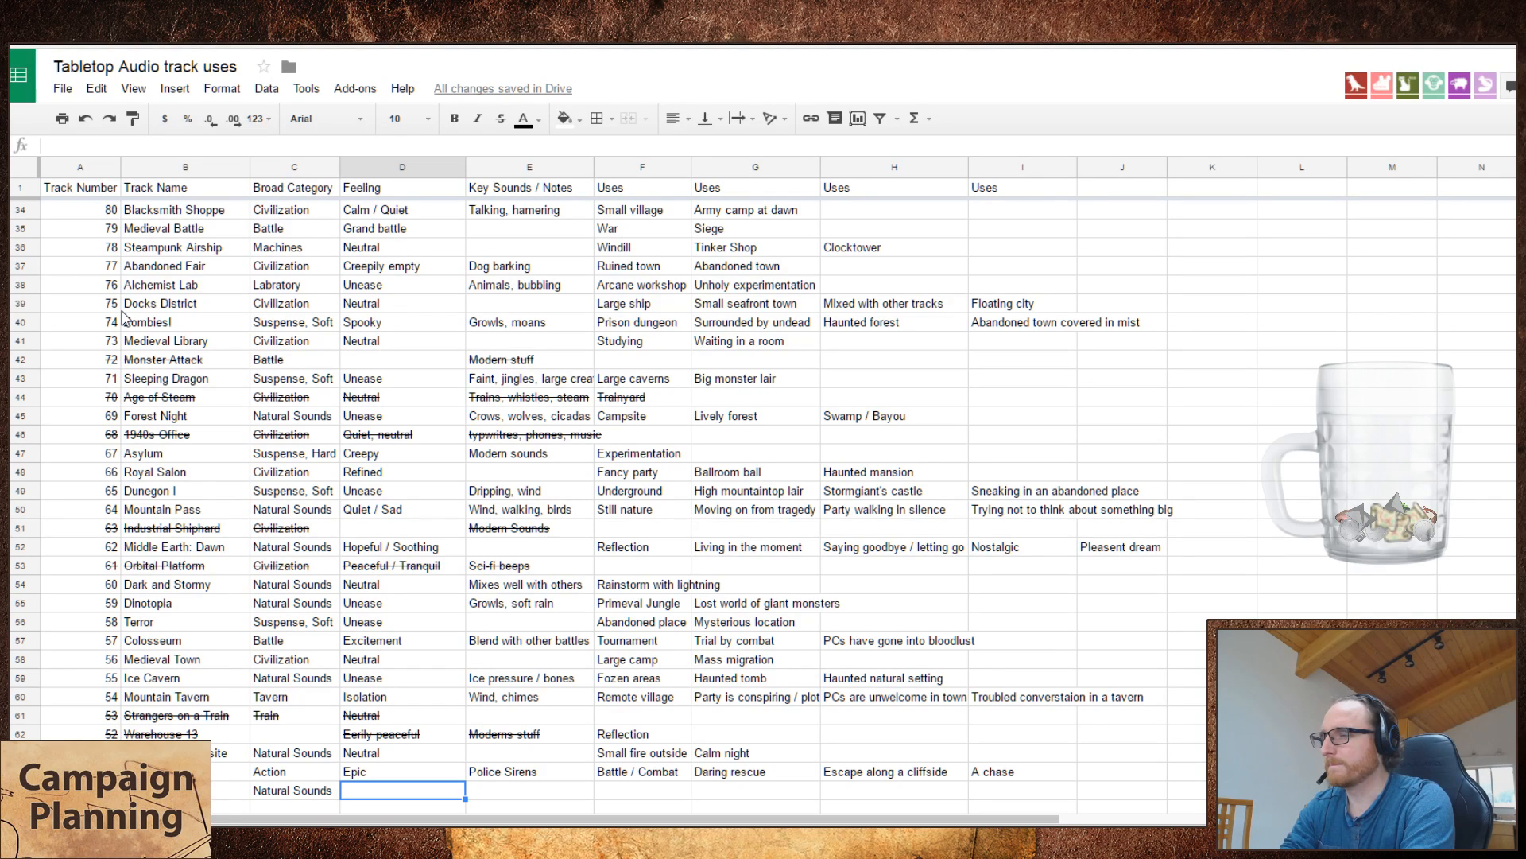
Step: Set the Goblins' Cave track's feeling to "Unease" and its key sounds to "Running water"
text(Unease)
key(Tab)
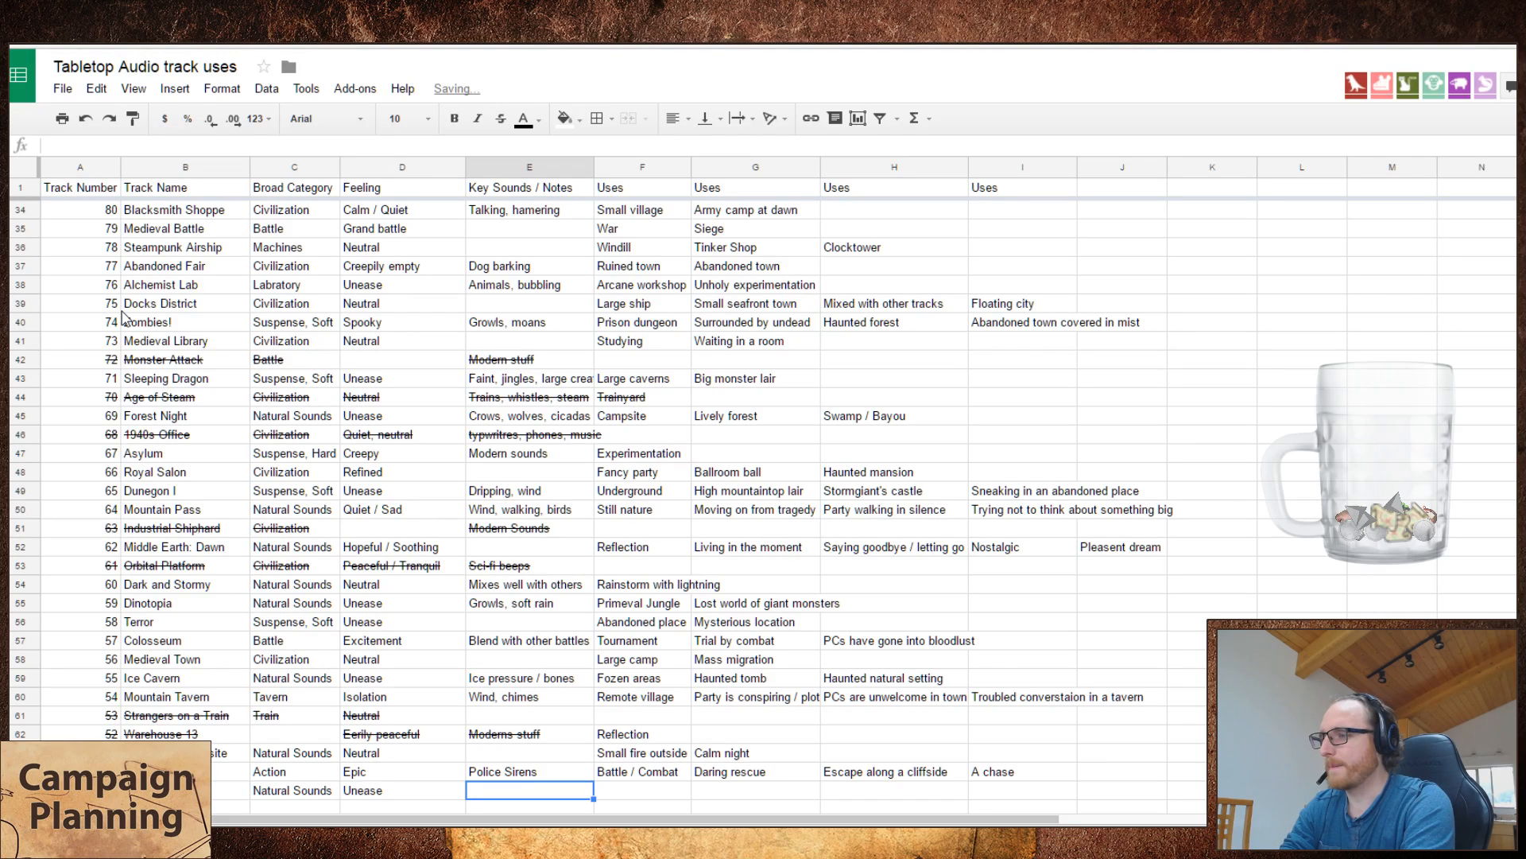
text(W)
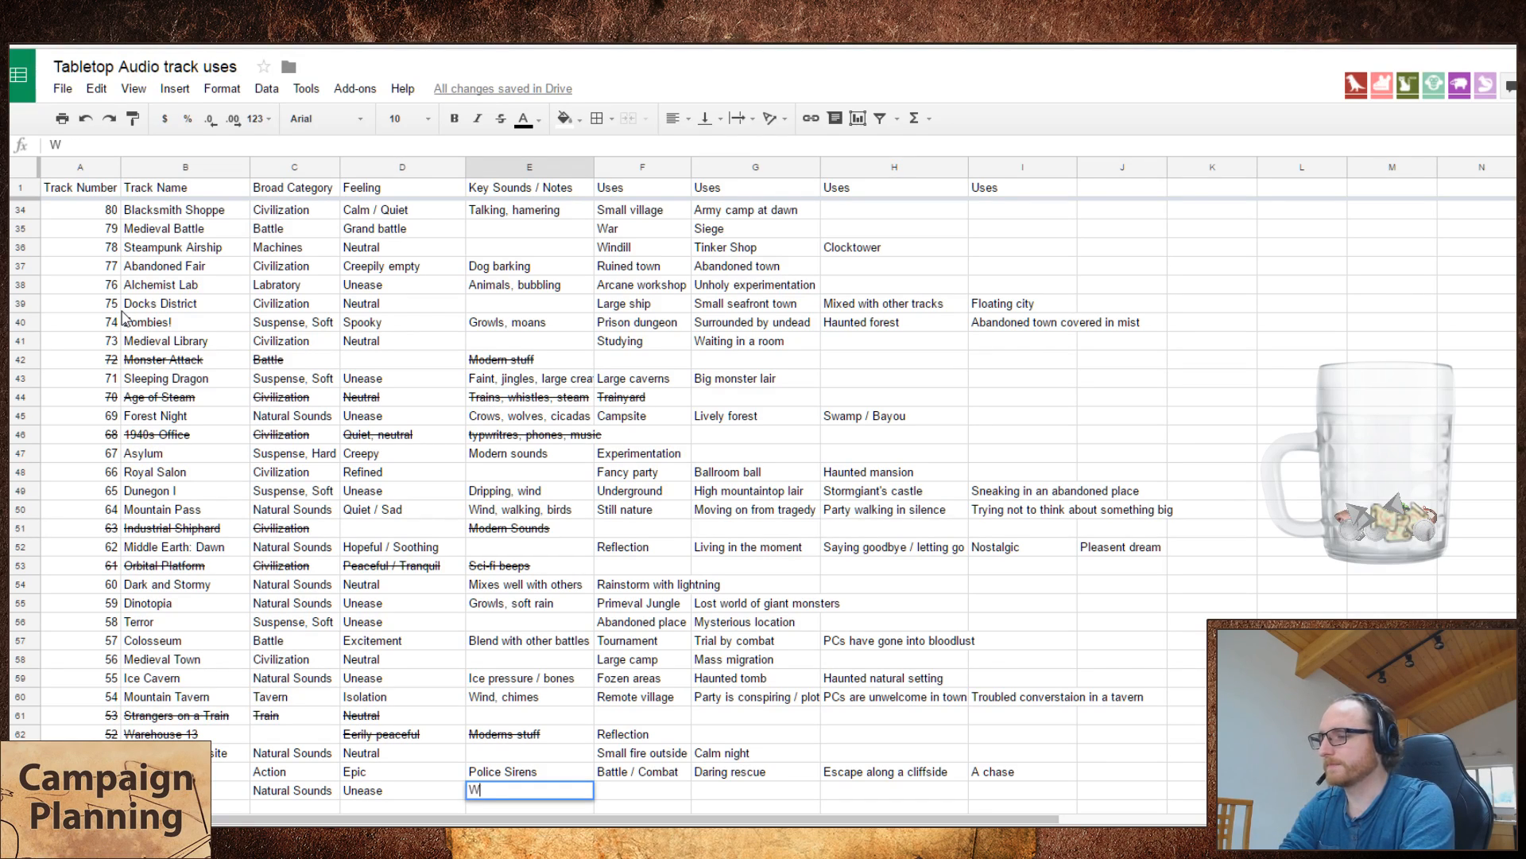
key(BackSpace)
text(Run)
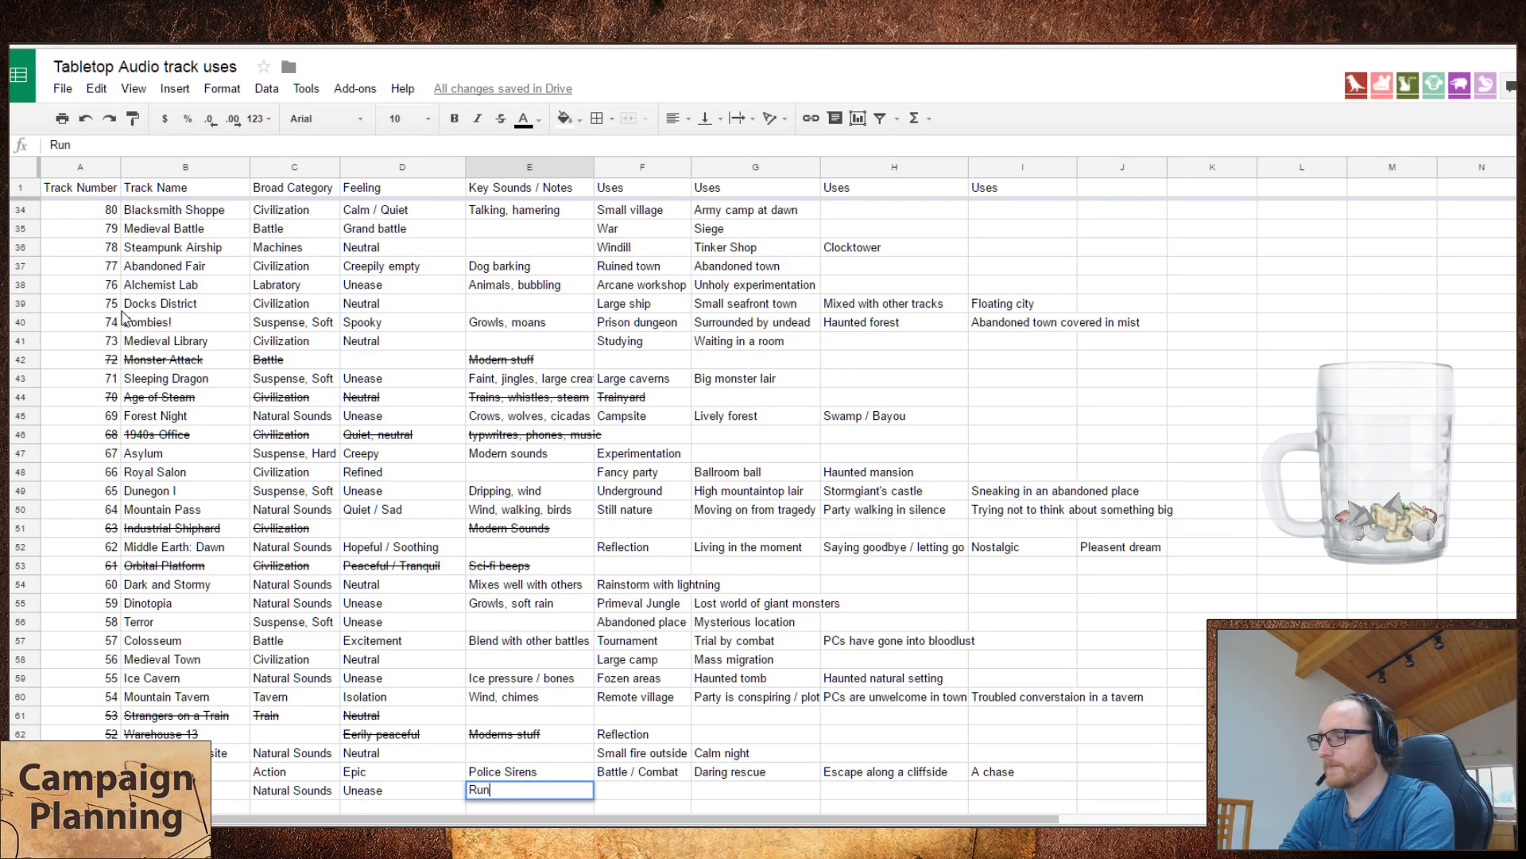
text(ning water,)
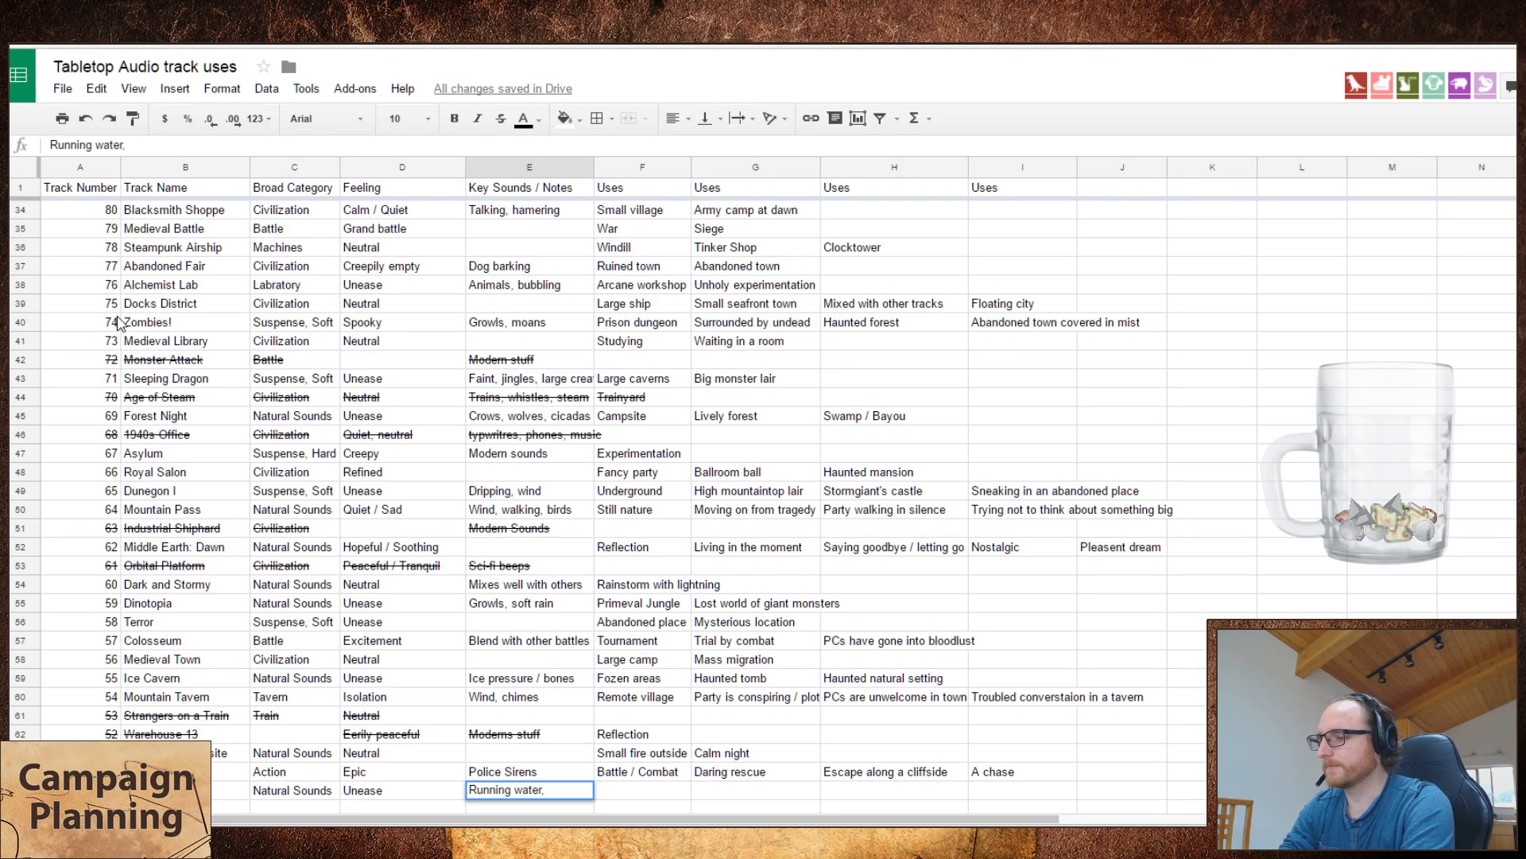
key(BackSpace)
key(Tab)
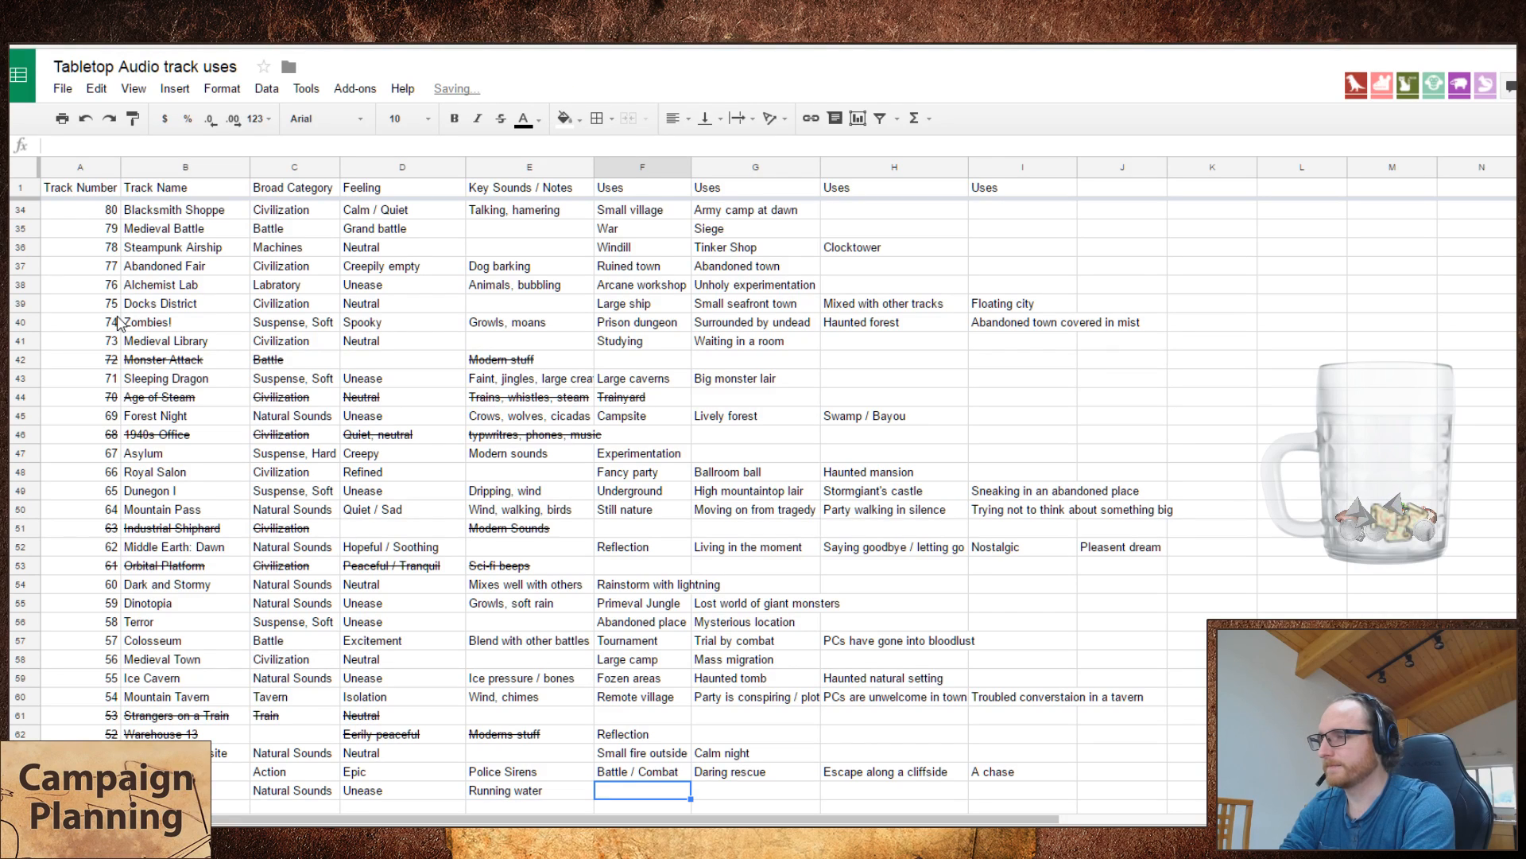
Step: Enter "Underground, wet" as the first use of the Goblins' Cave track, searching the sheet for "underg" to compare existing entries
text(Undergu)
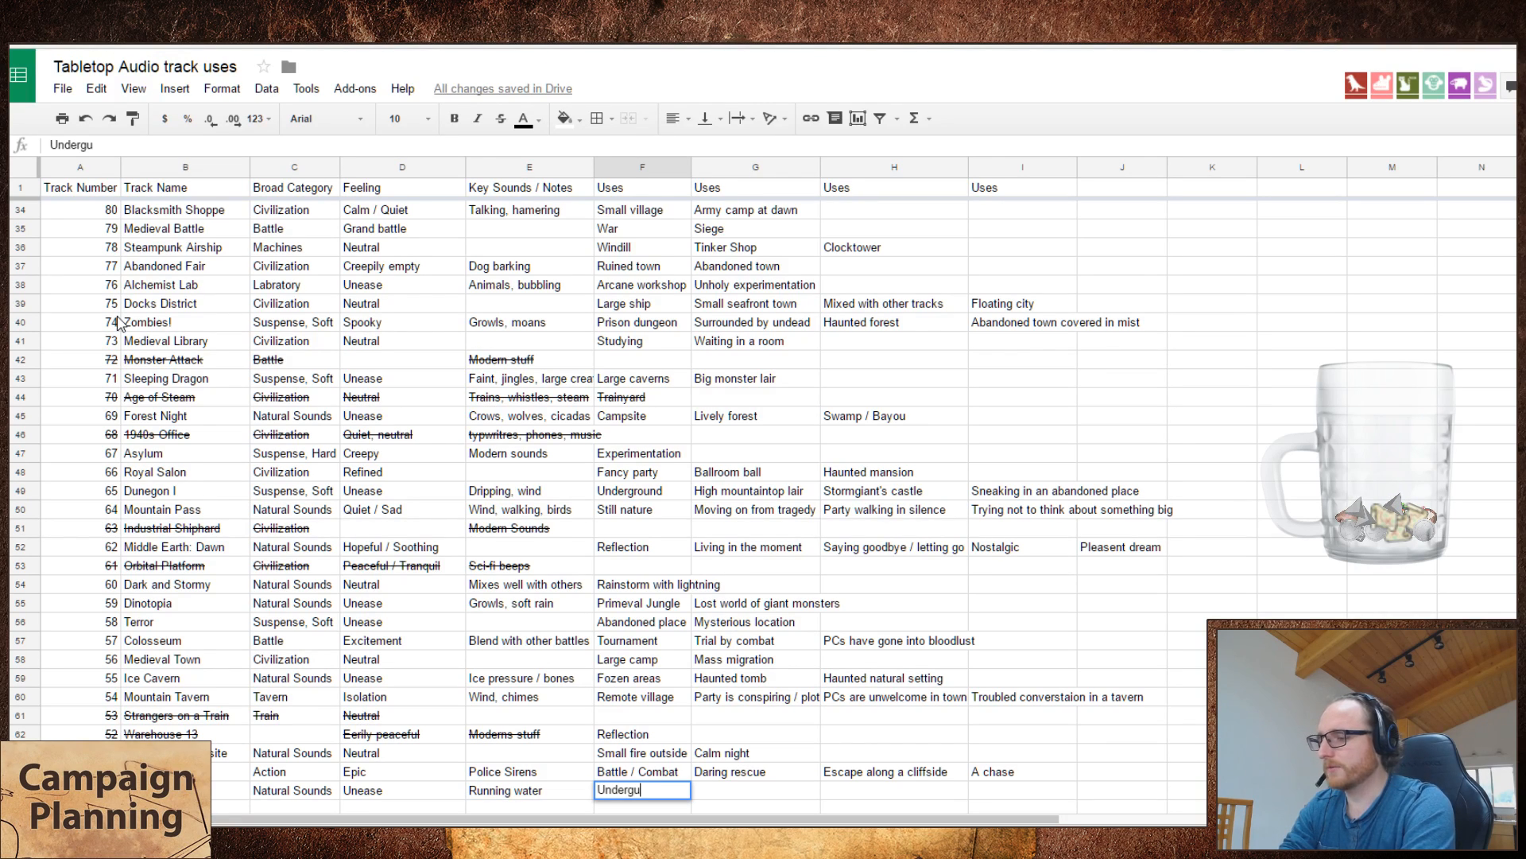
key(ctrl+f)
text(underg)
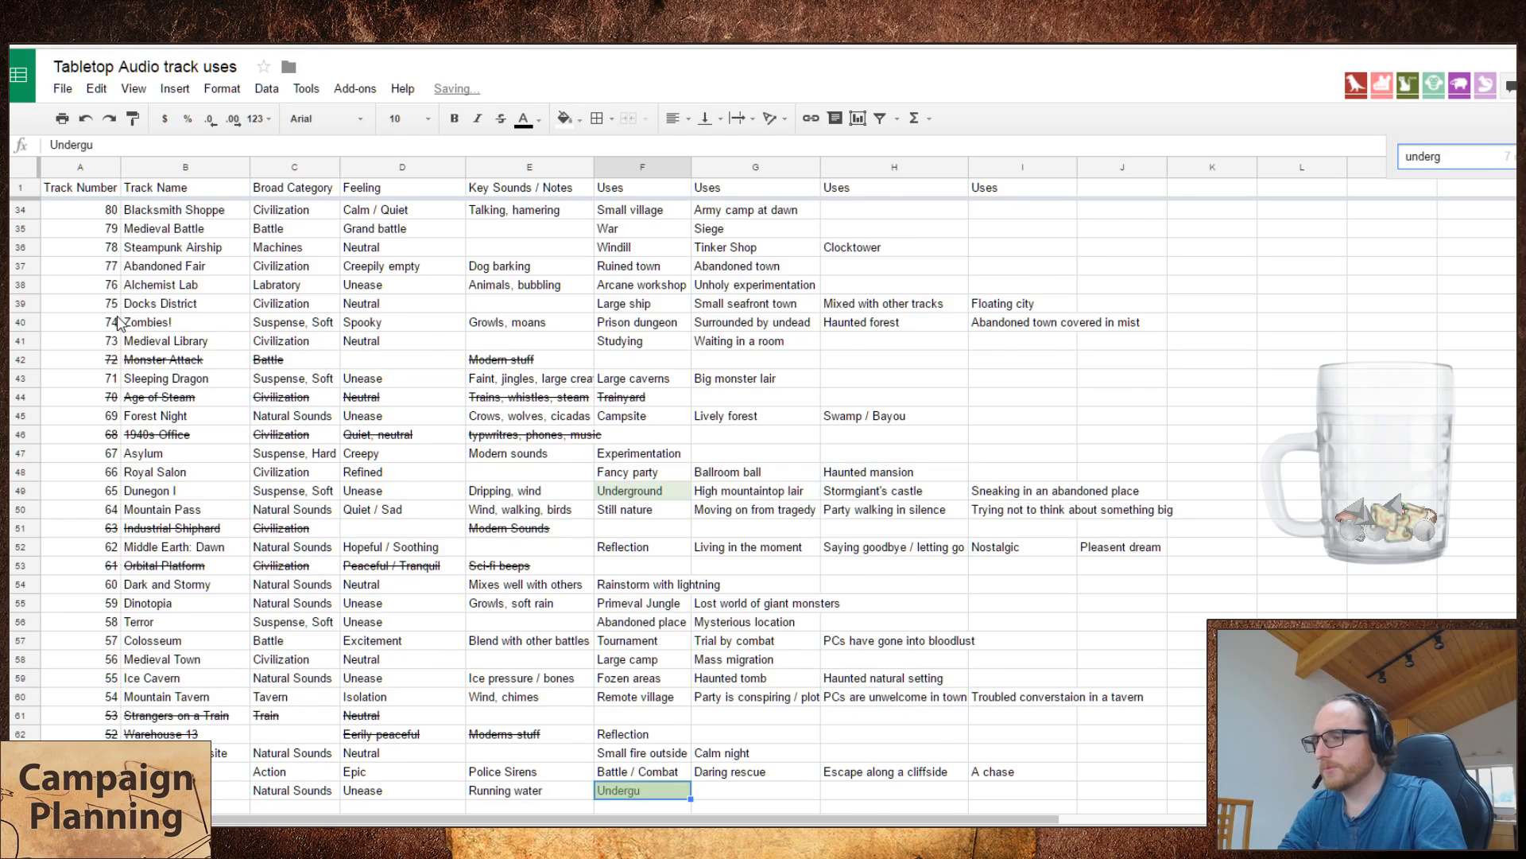
scroll(385, 348, up, 3)
key(Down)
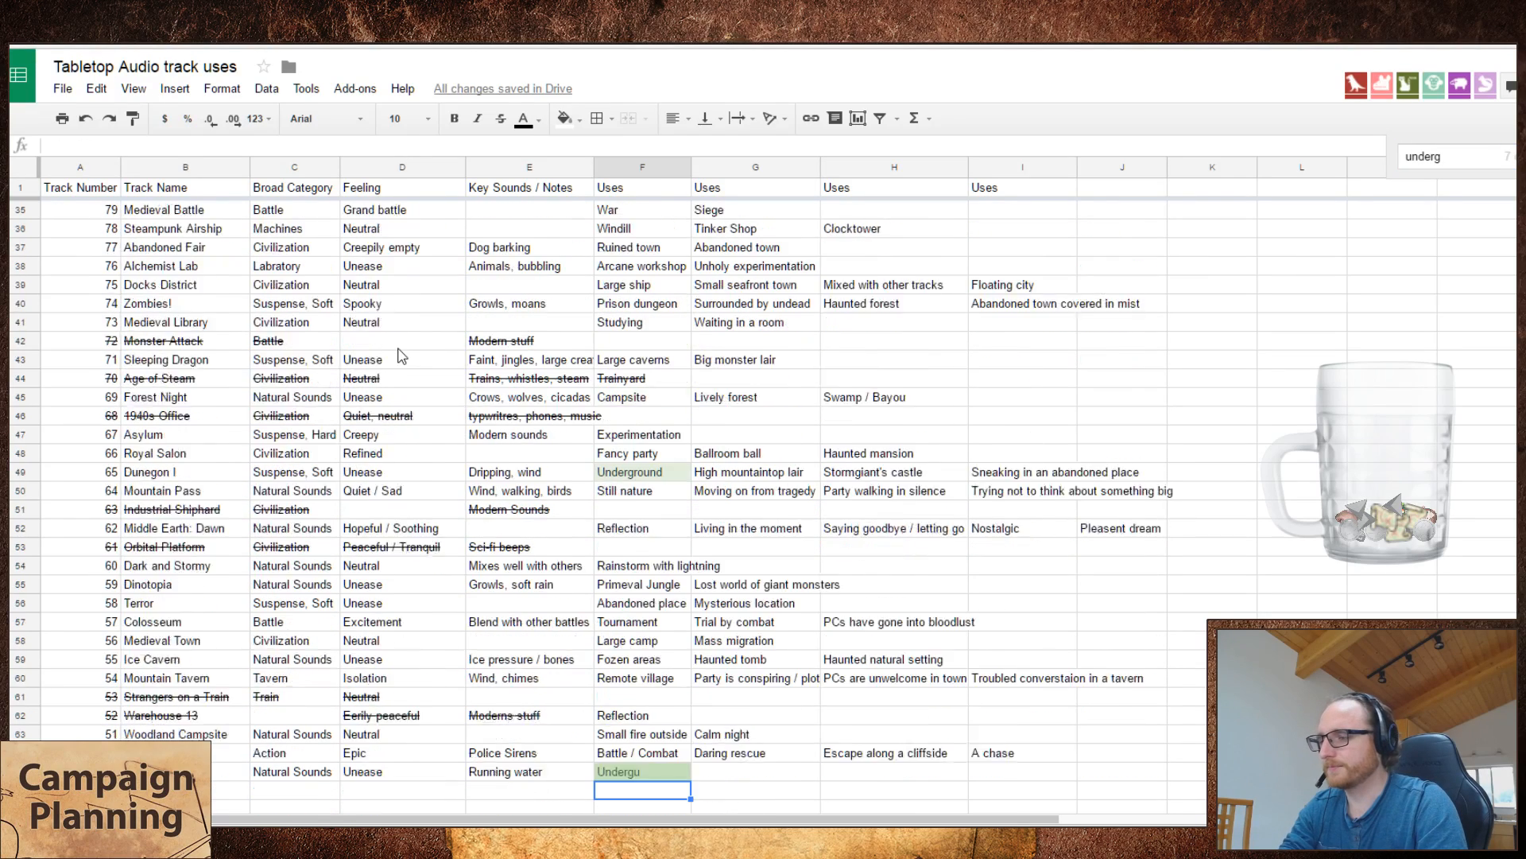
key(Up)
key(Return)
key(BackSpace)
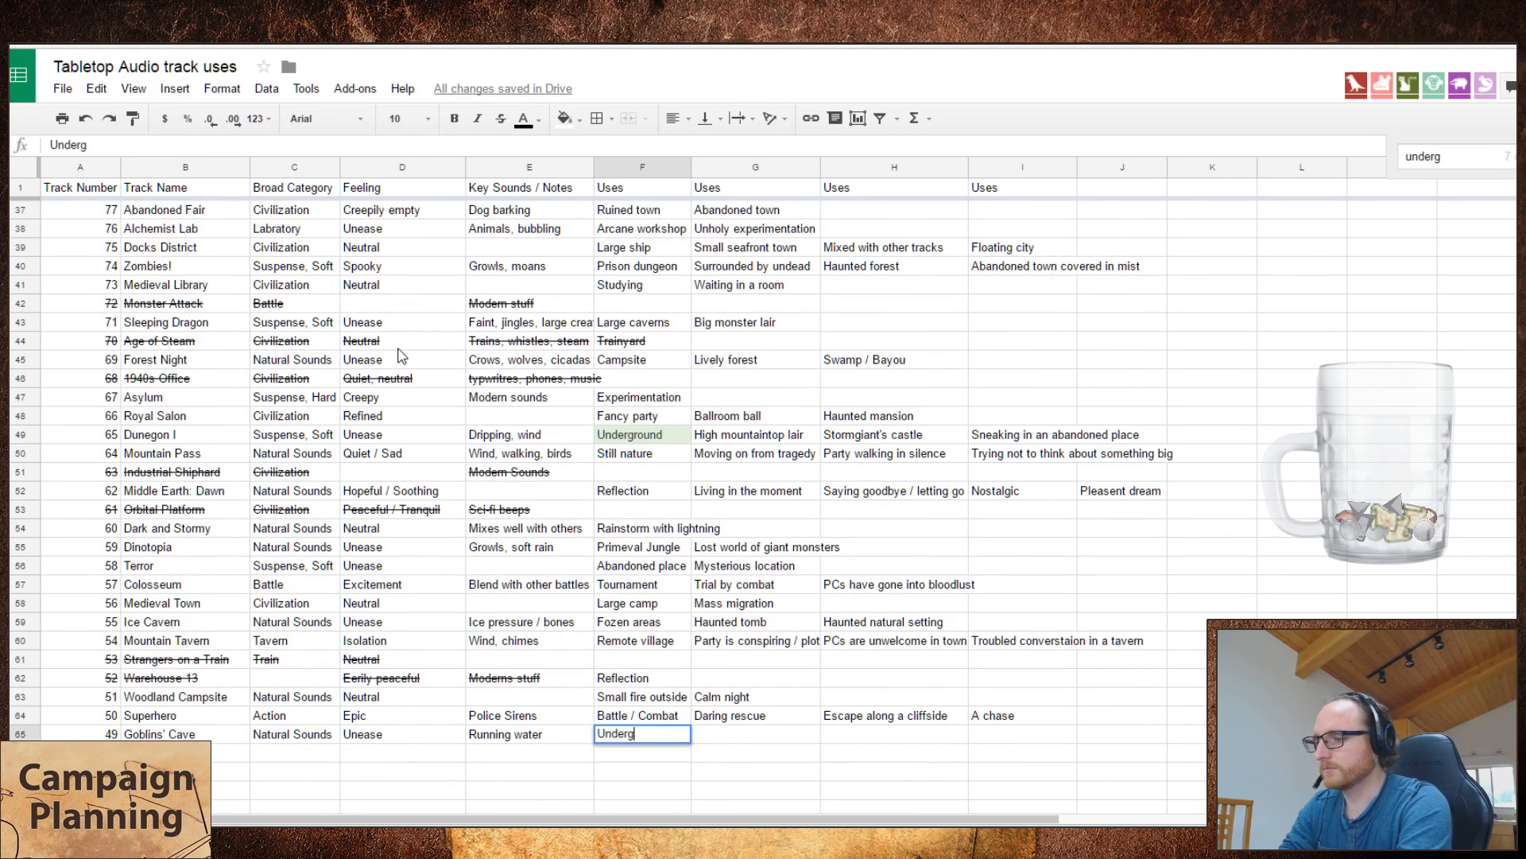
text(round, wet)
key(Tab)
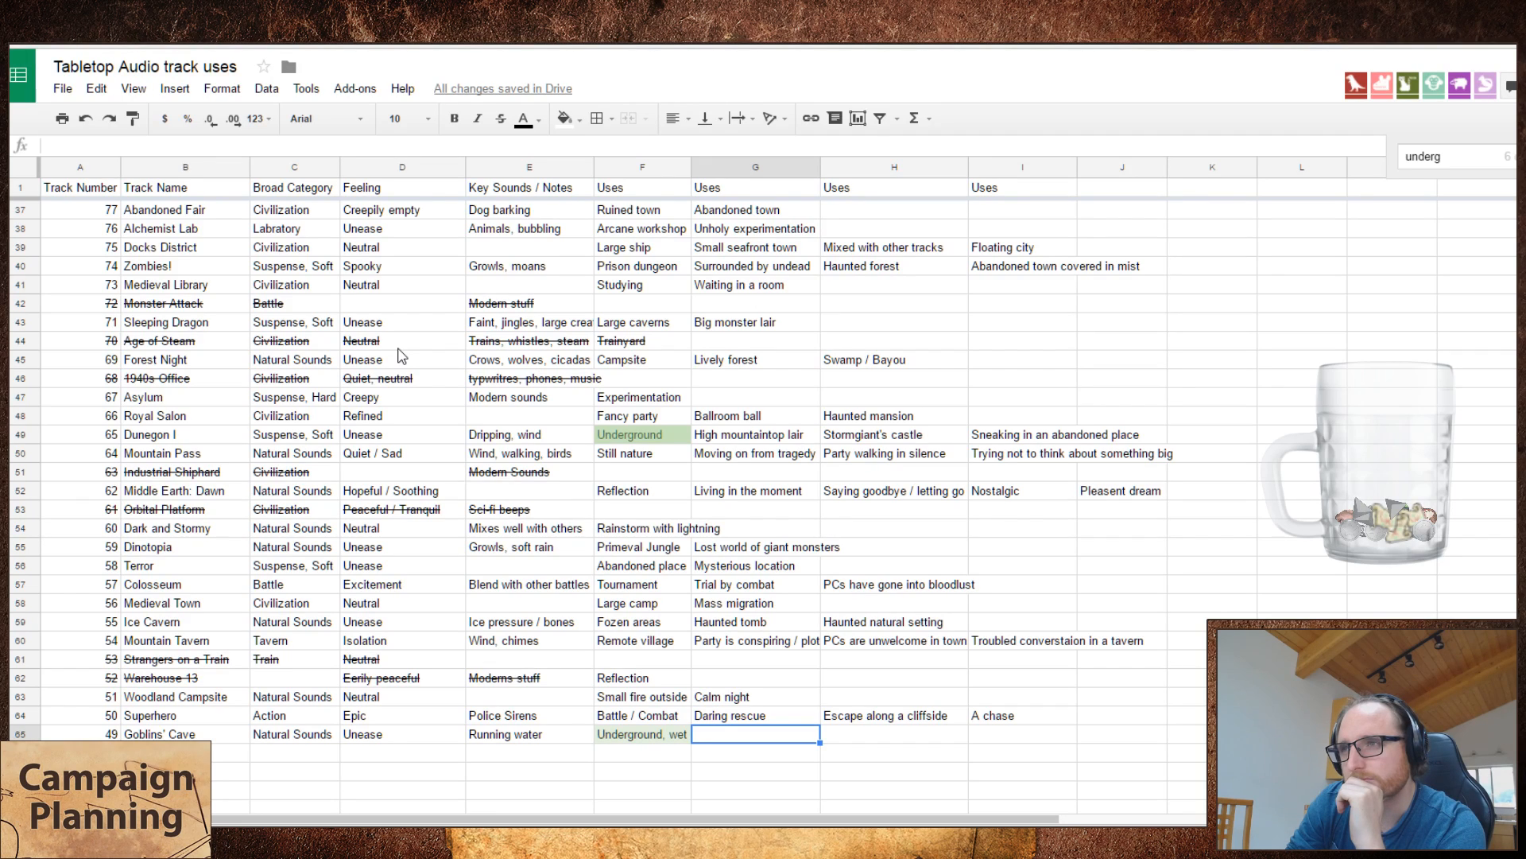
Step: Enter "Captured by monsters in their lair" as the second use of the Goblins' Cave track
text(ca)
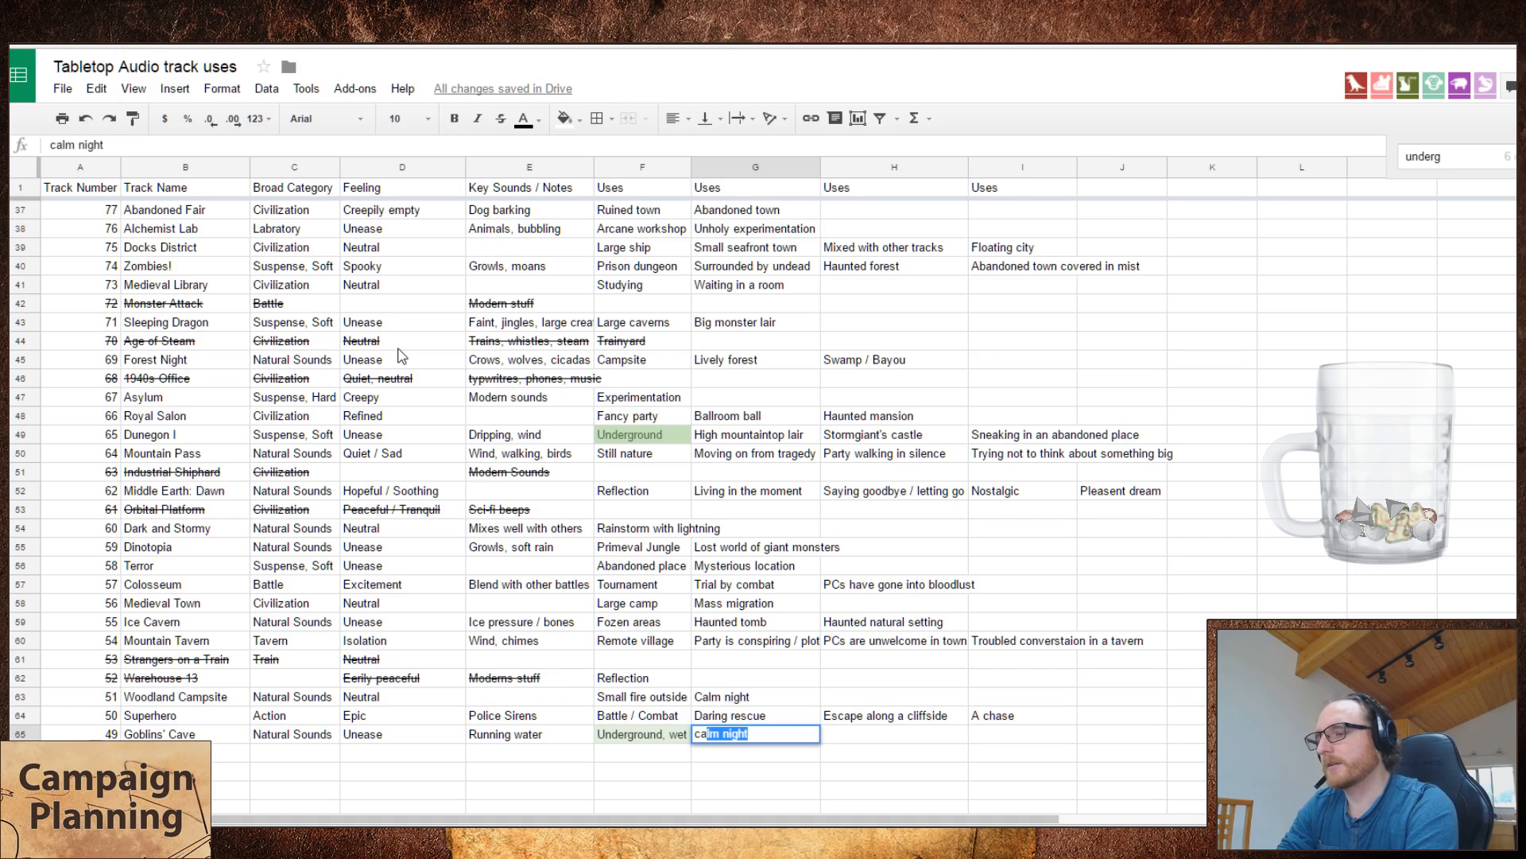
key(BackSpace)
key(BackSpace)
key(BackSpace)
text(Capt)
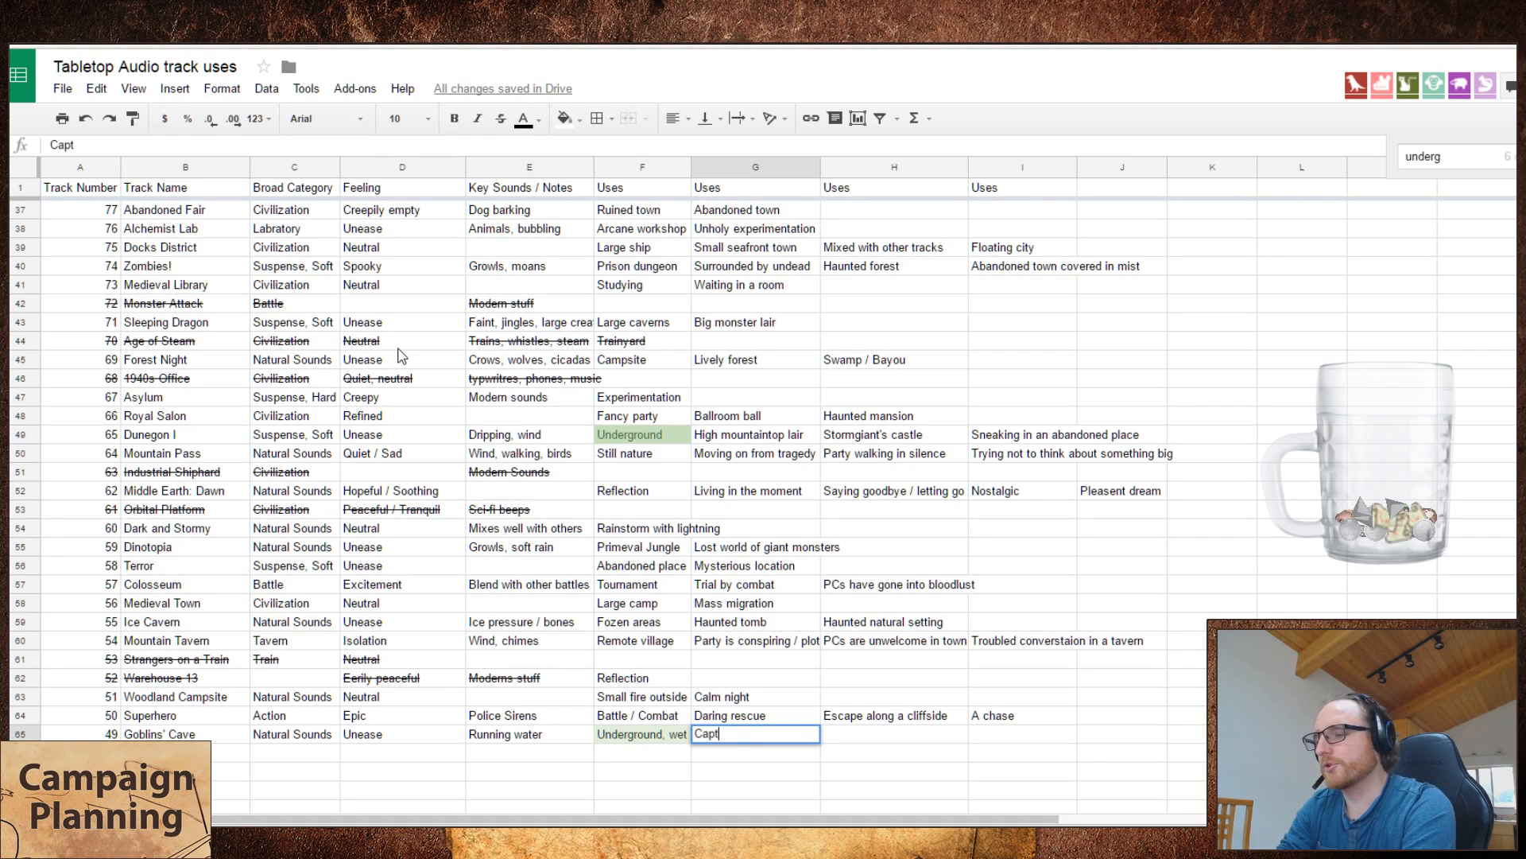
text(ured by monsters)
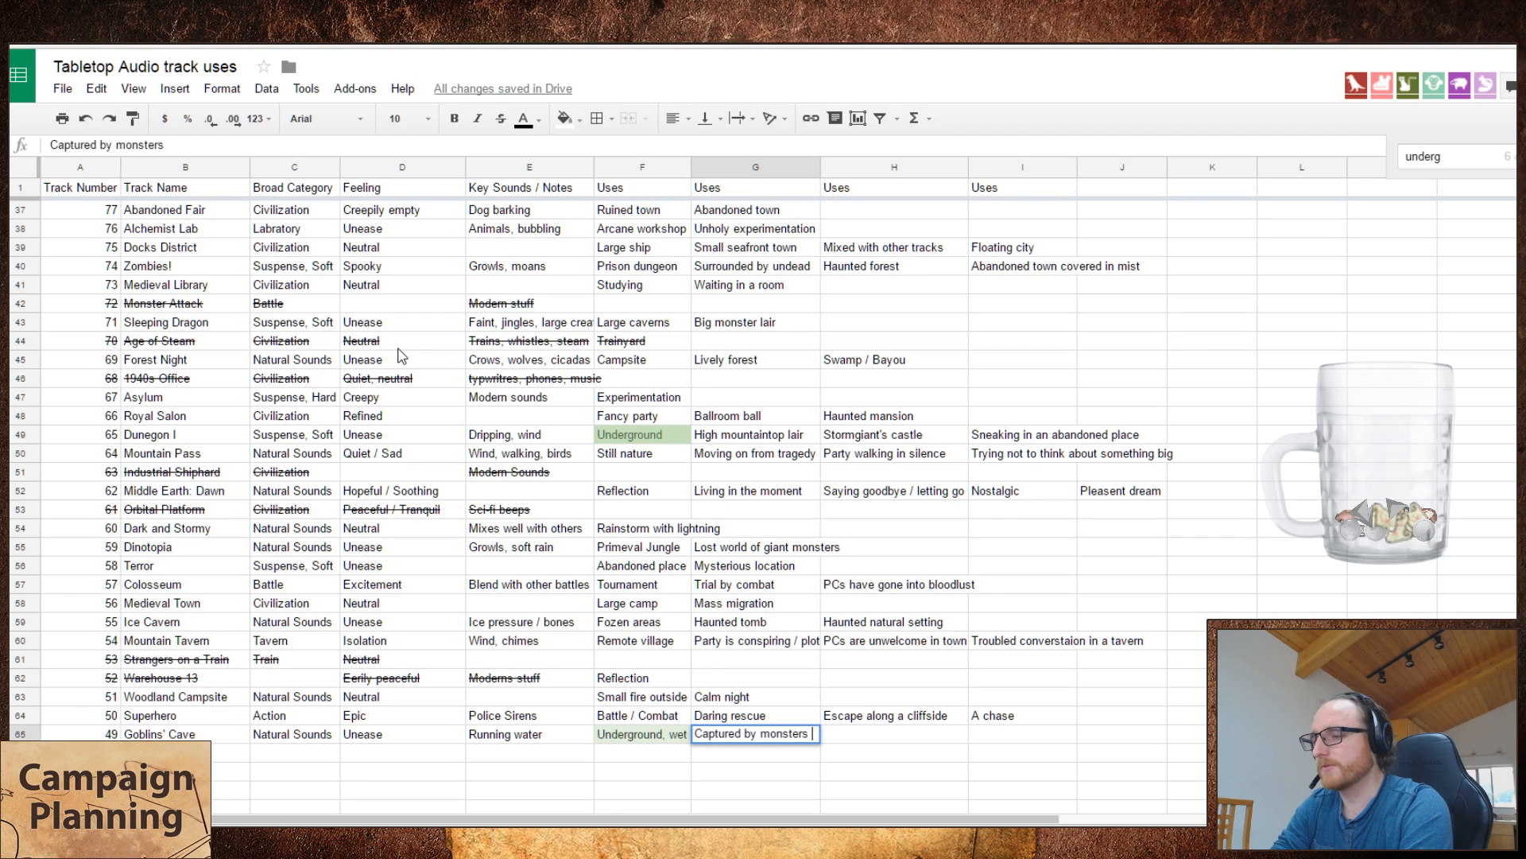
text( in th)
text(ieir lair)
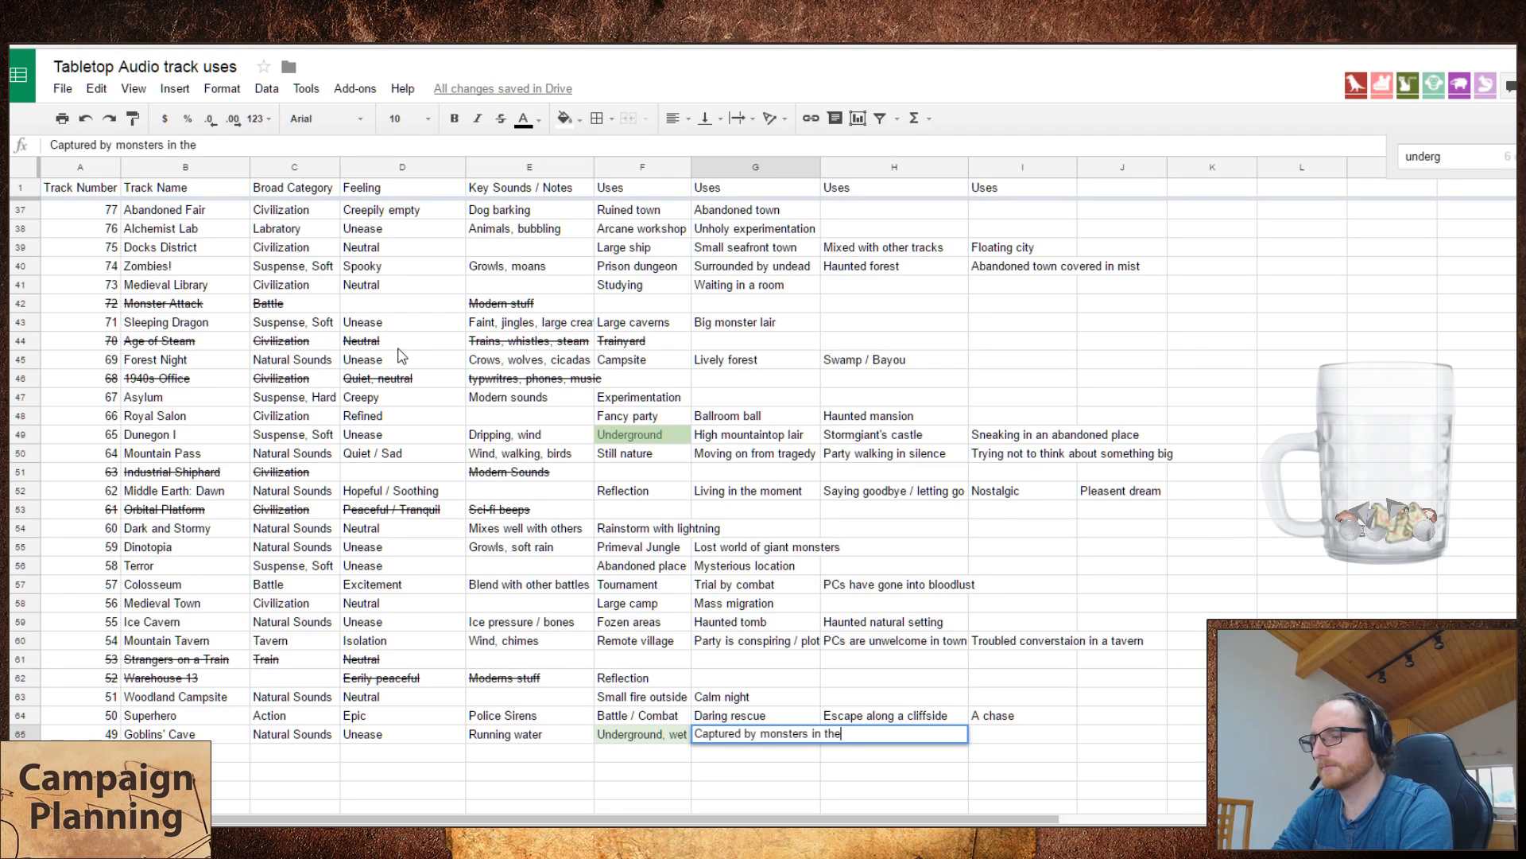
key(Tab)
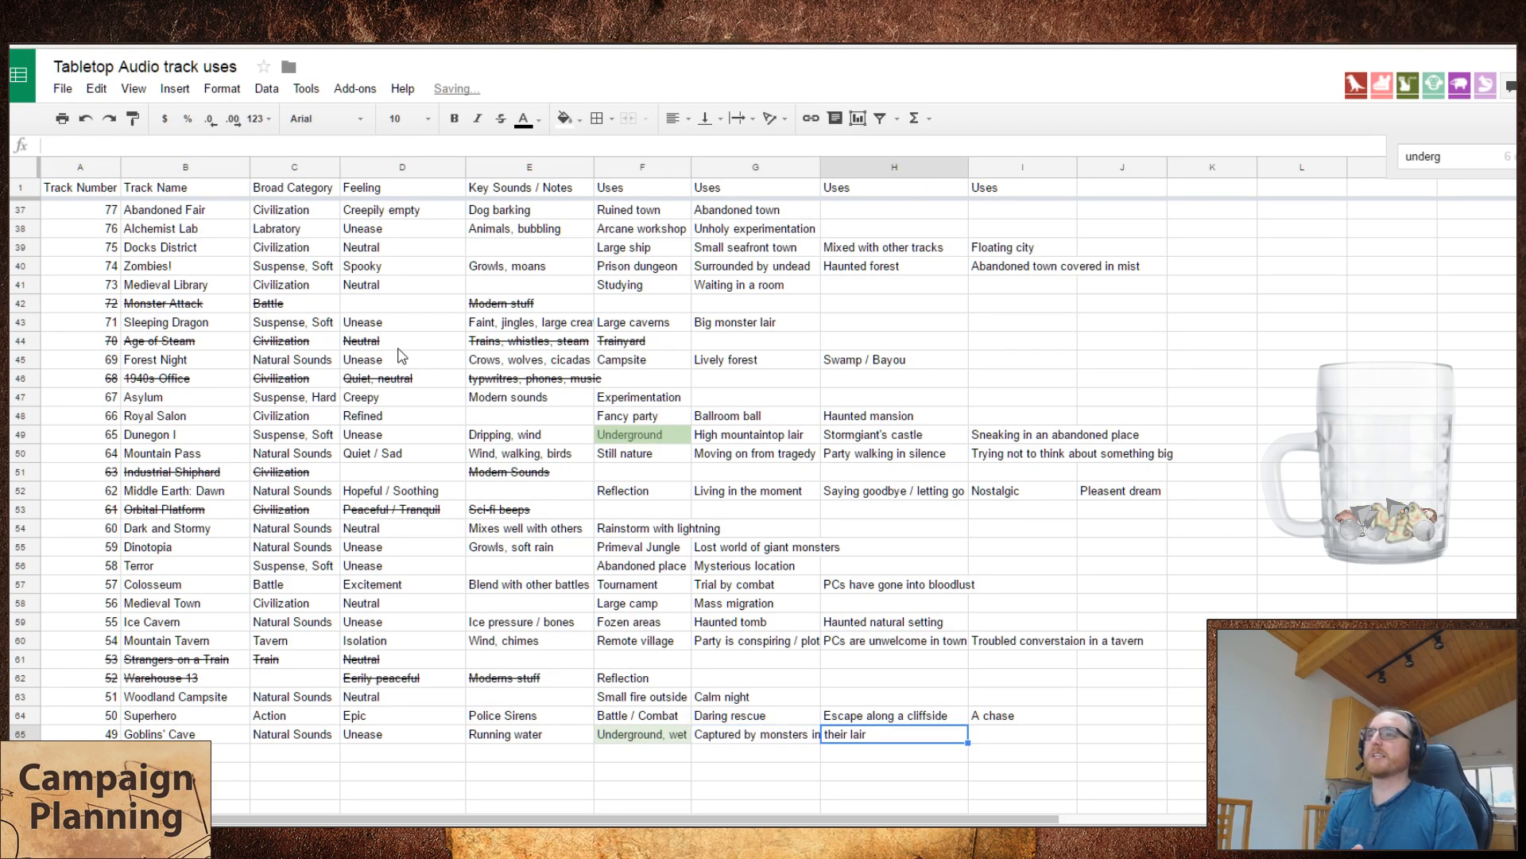
key(Left)
key(ctrl+x)
key(Right)
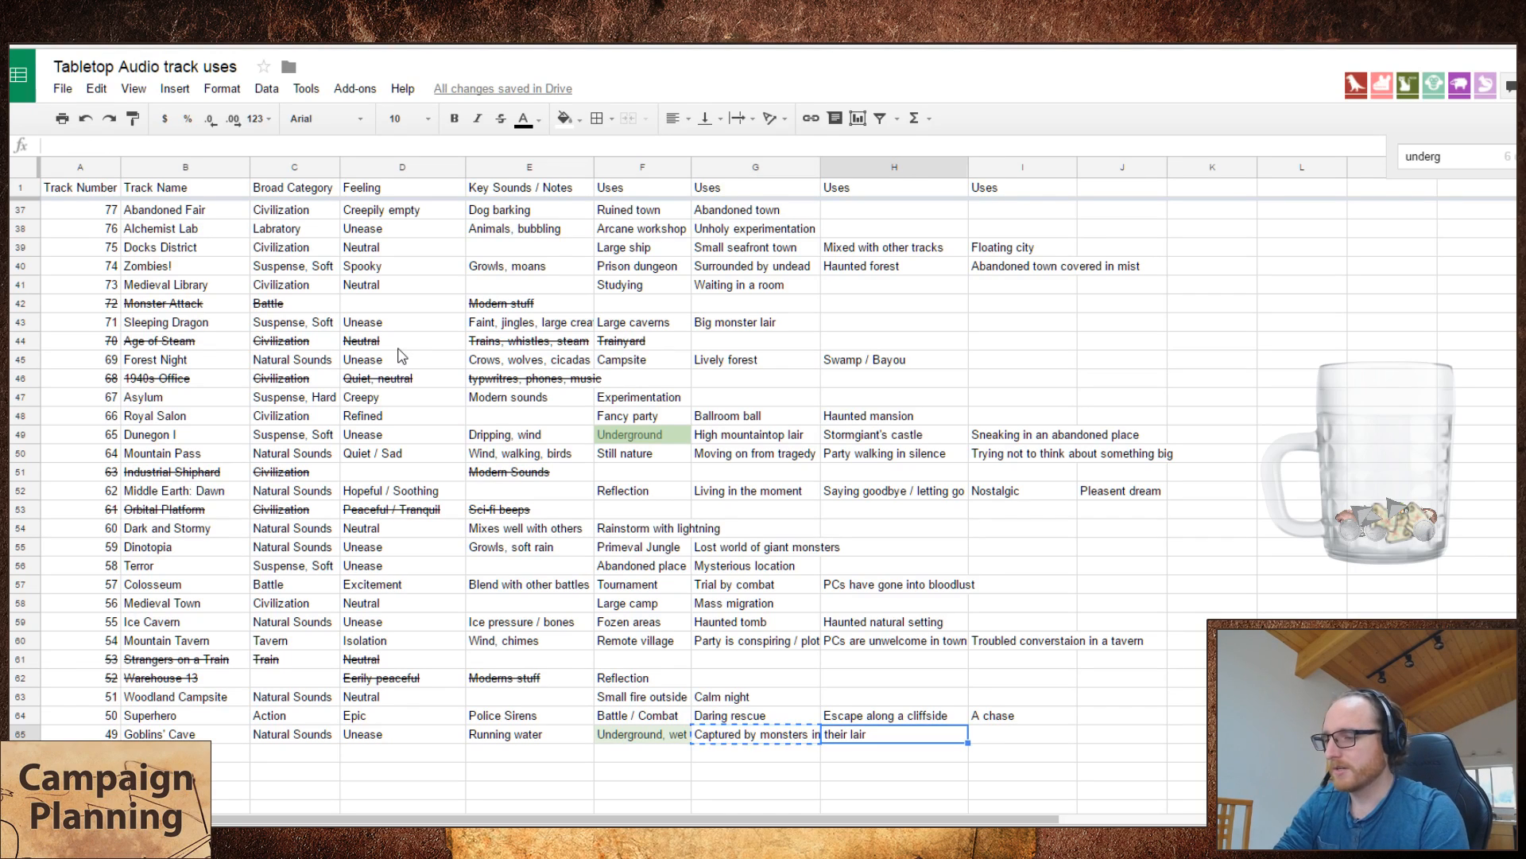
key(ctrl+v)
key(Left)
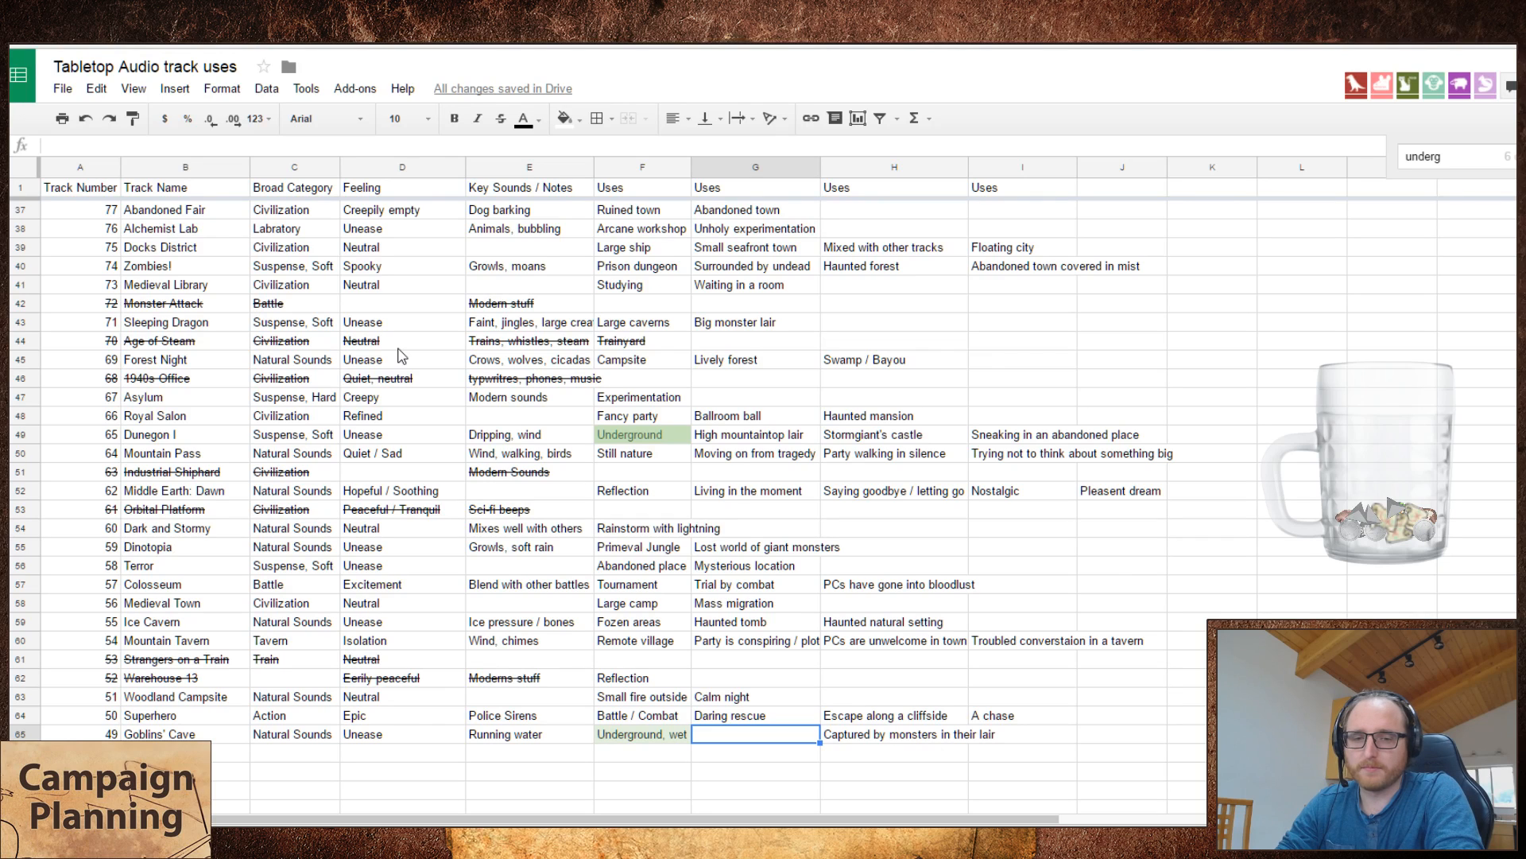
key(Right)
key(ctrl+x)
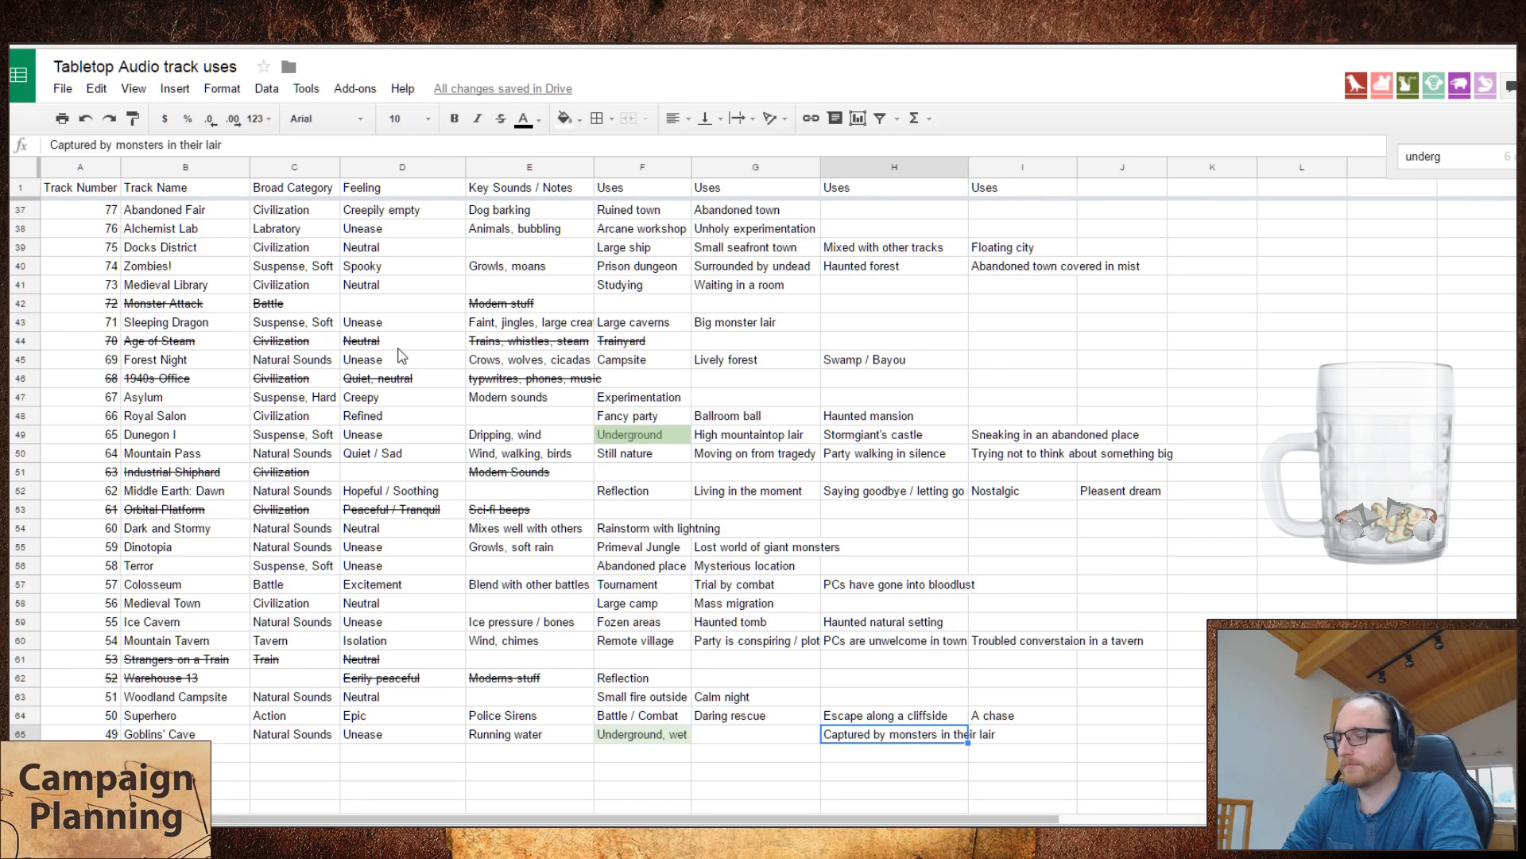
key(Left)
key(ctrl+v)
key(Right)
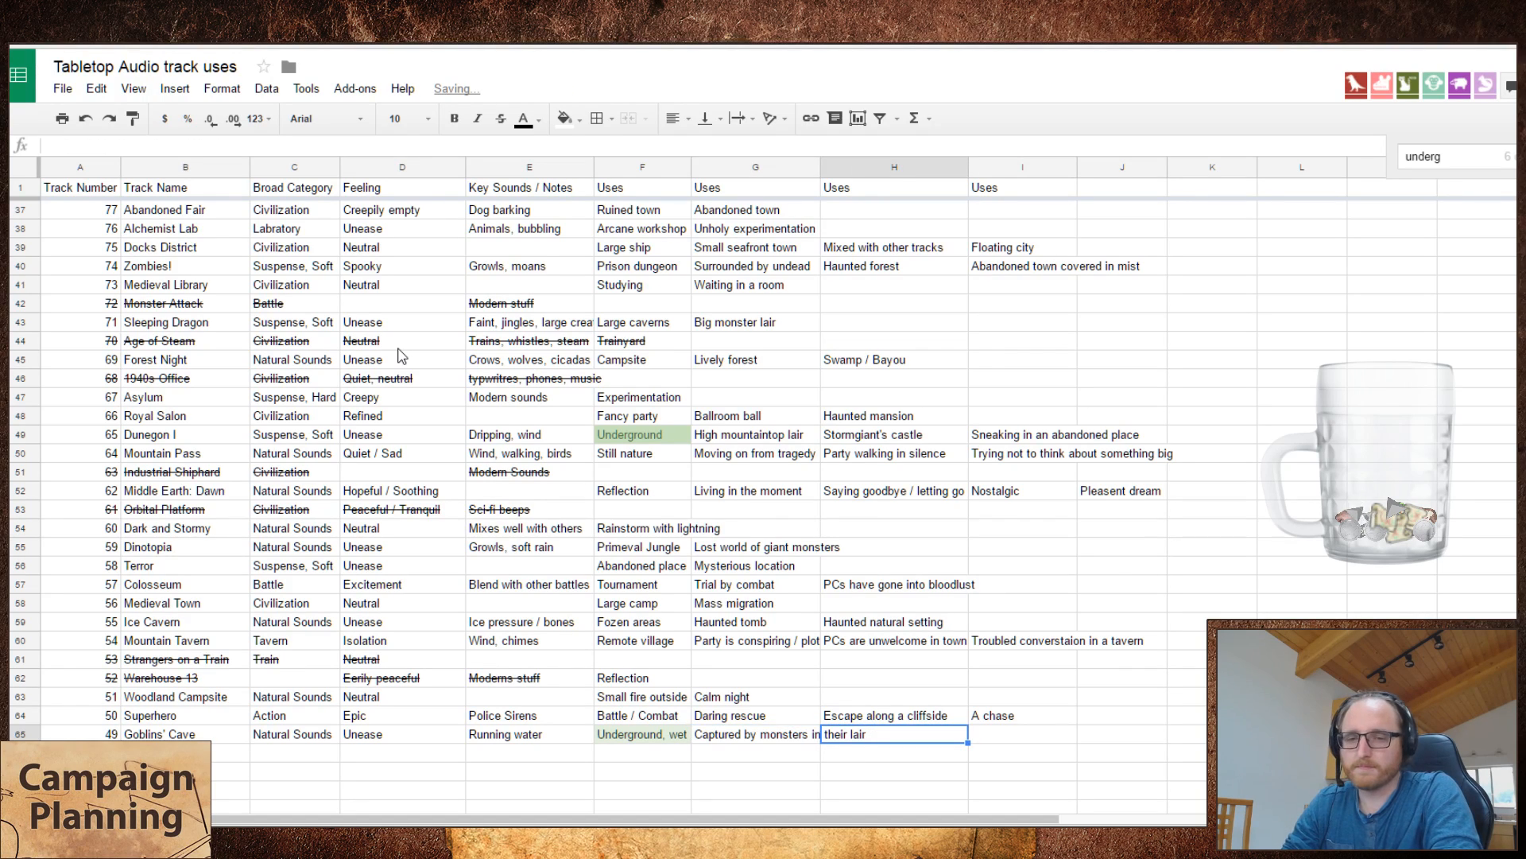
key(Right)
key(Left)
key(Left)
key(ctrl+x)
key(Right)
key(ctrl+v)
key(Left)
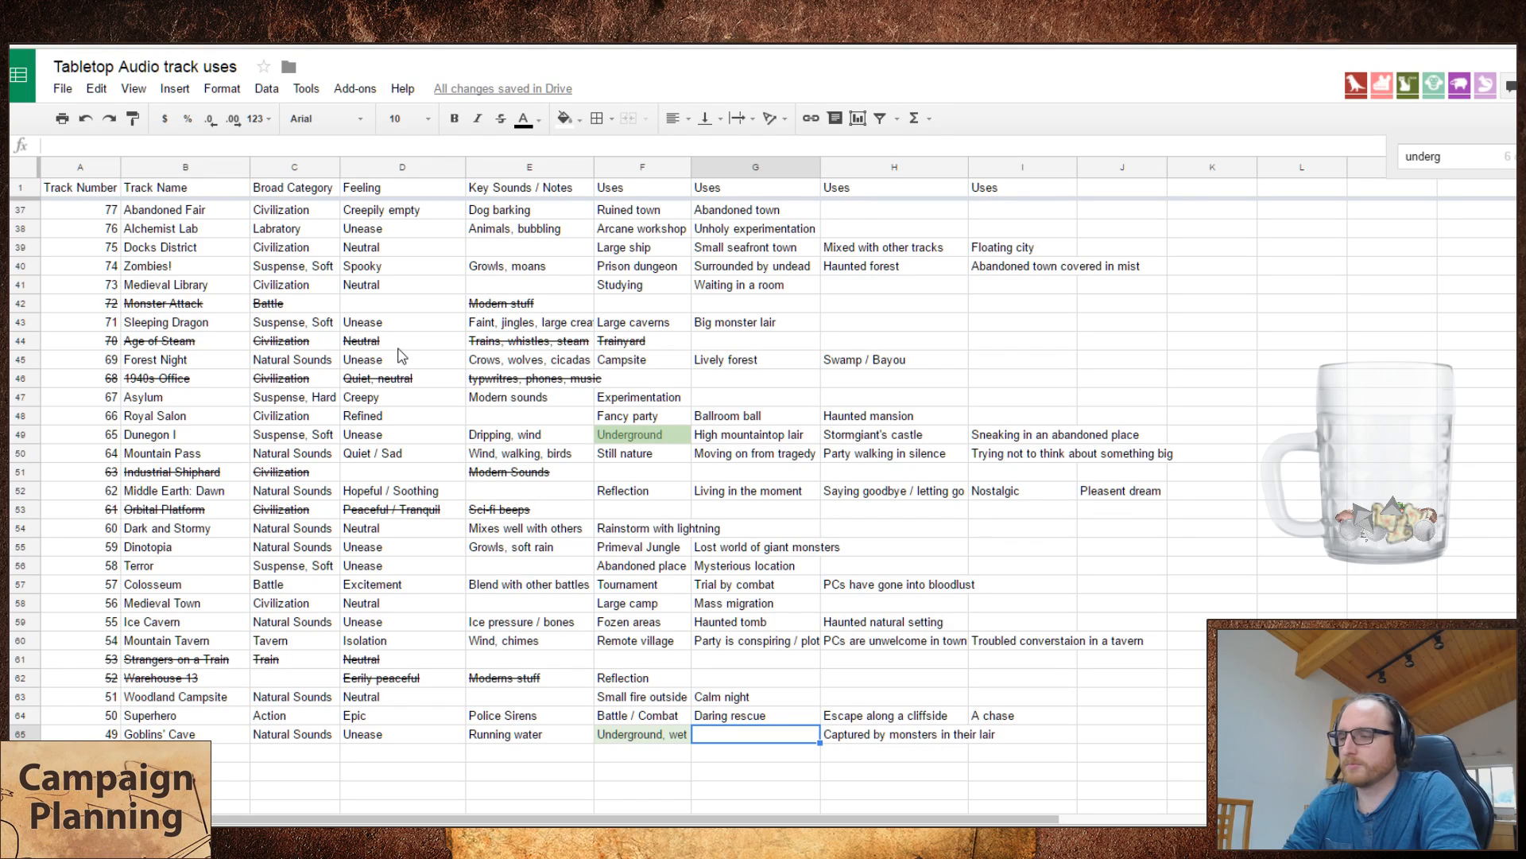
key(Left)
key(Right)
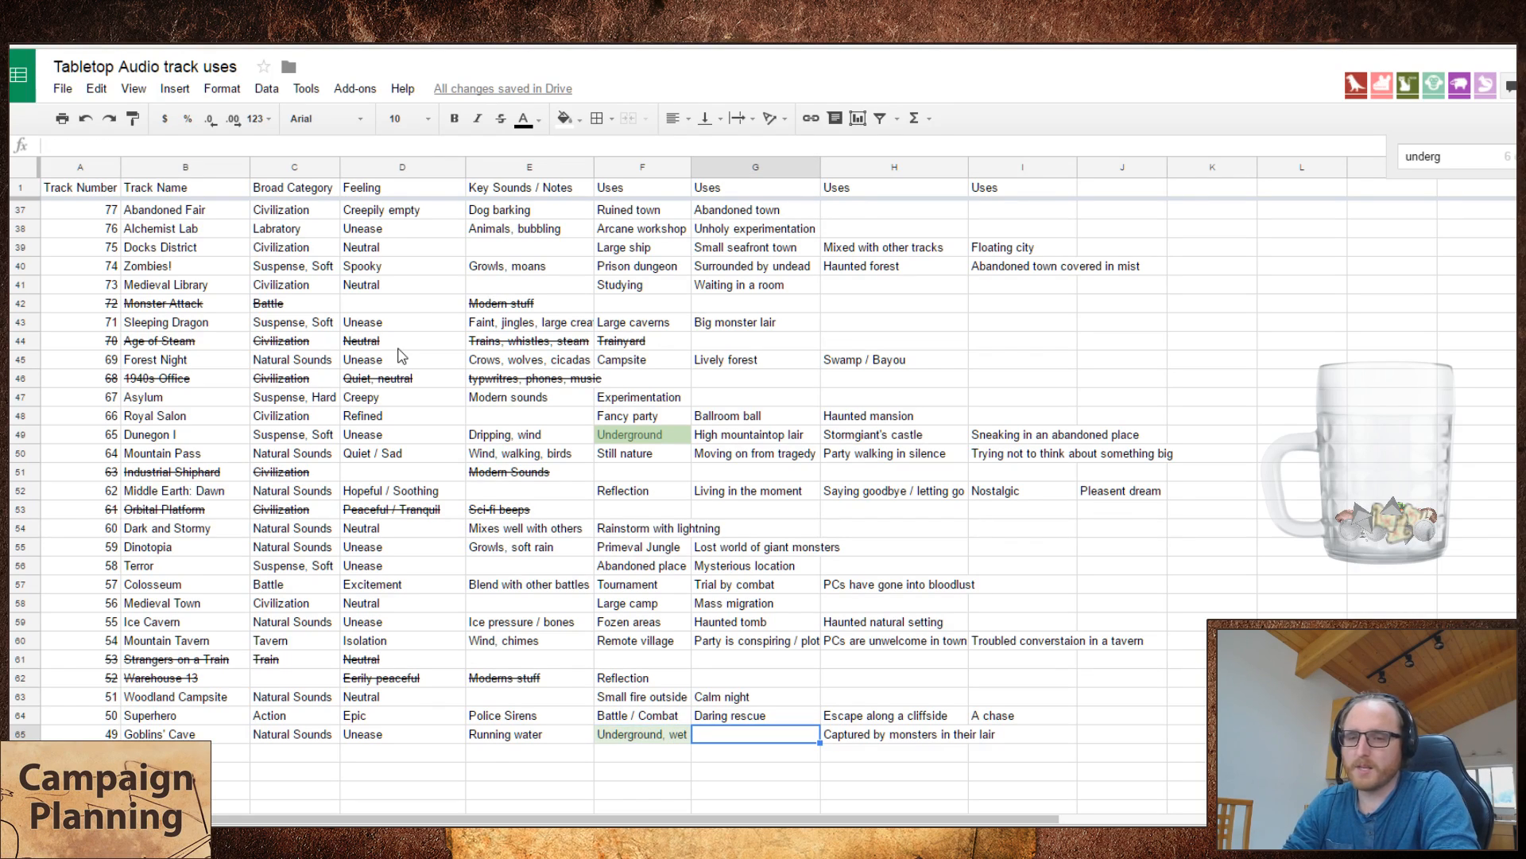
key(Left)
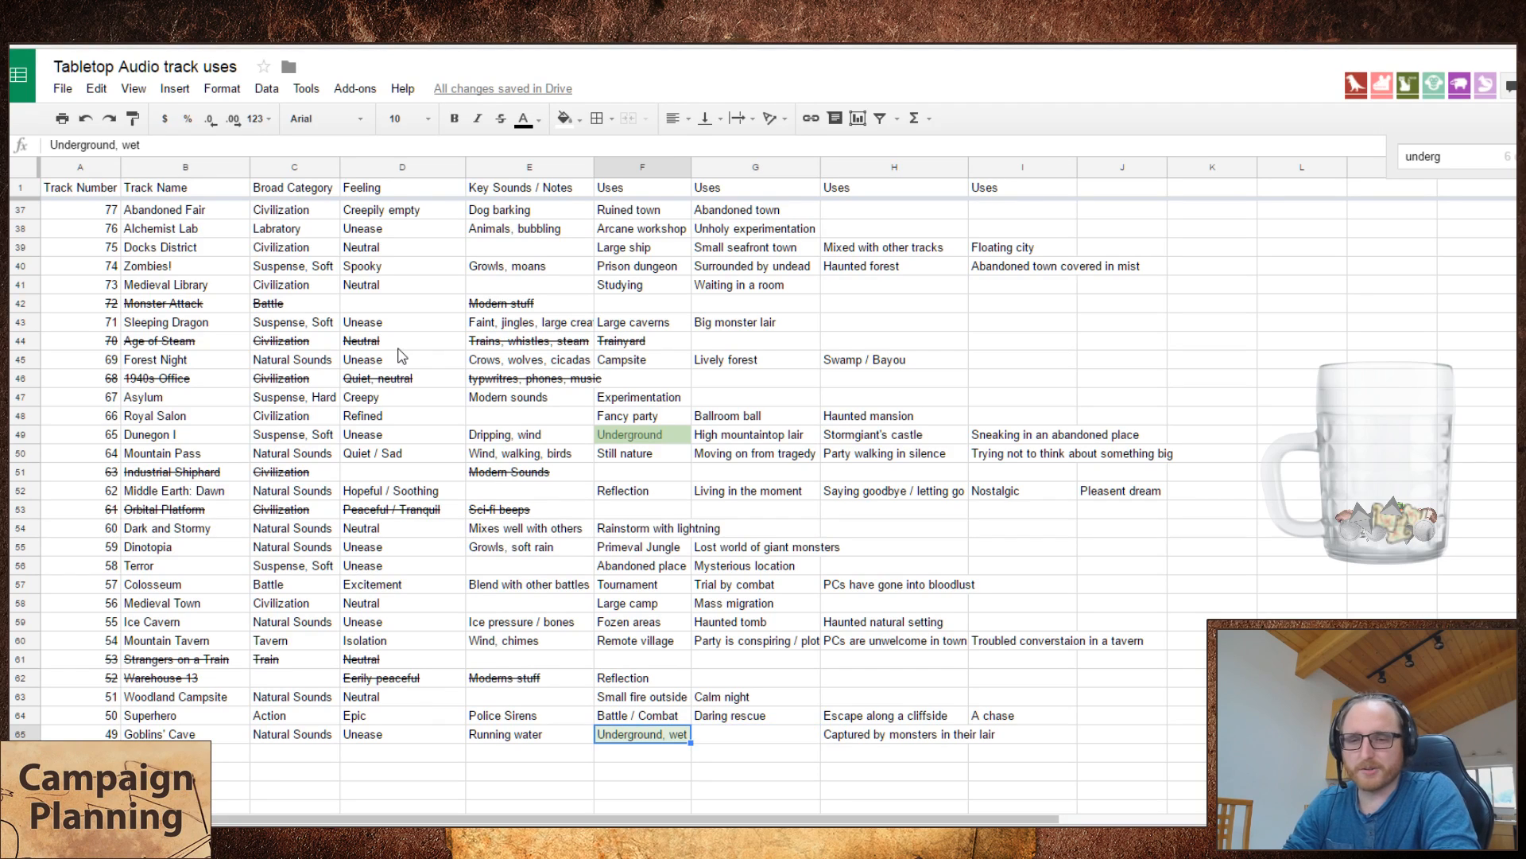
key(Right)
key(Left)
key(Left)
key(Right)
key(Right)
key(Left)
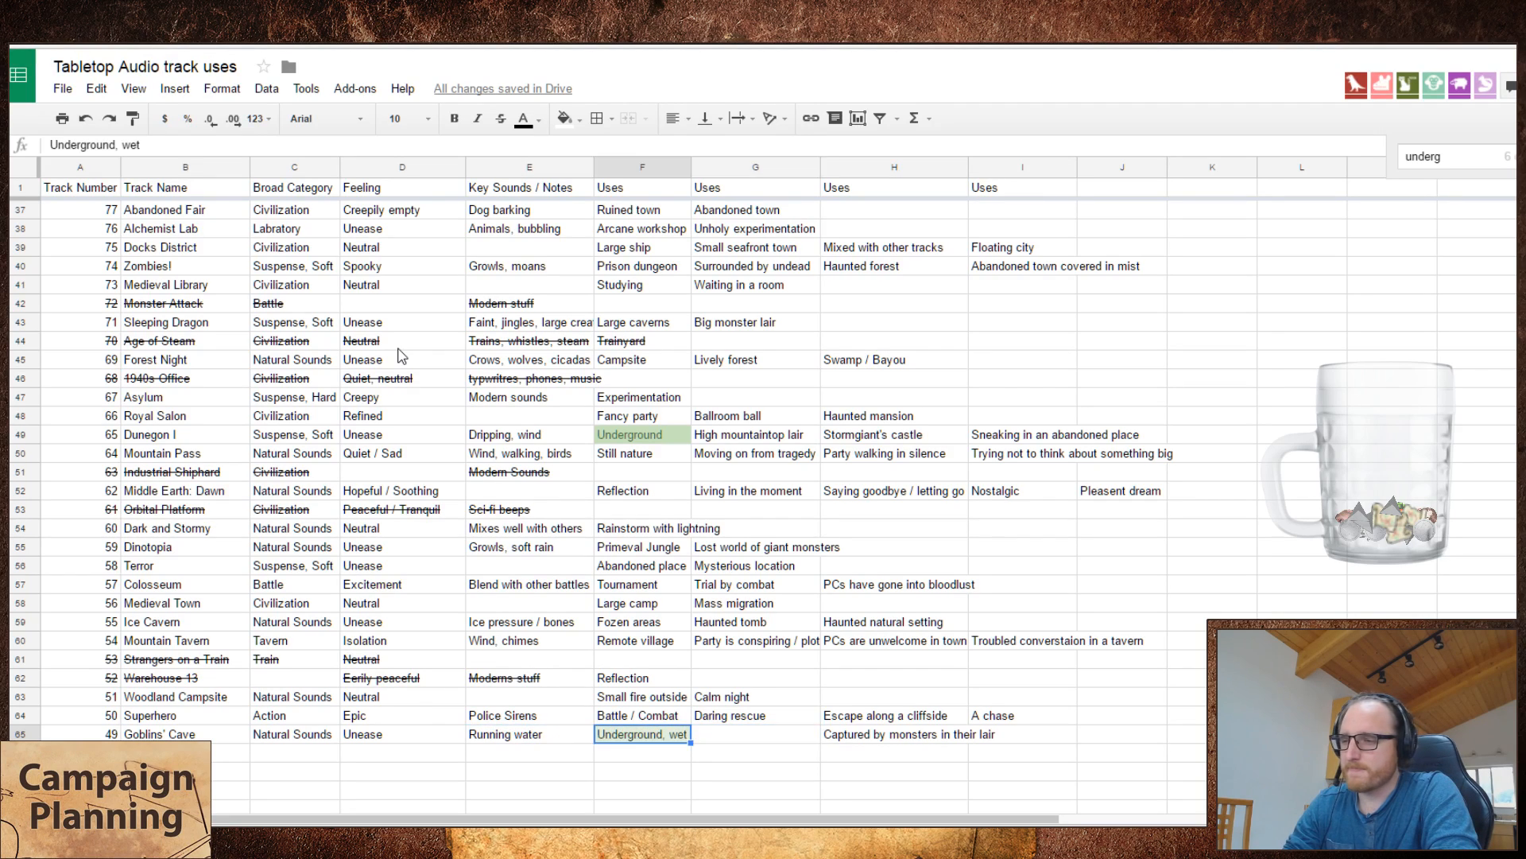
key(Right)
key(Right)
key(ctrl+x)
key(Left)
key(ctrl+v)
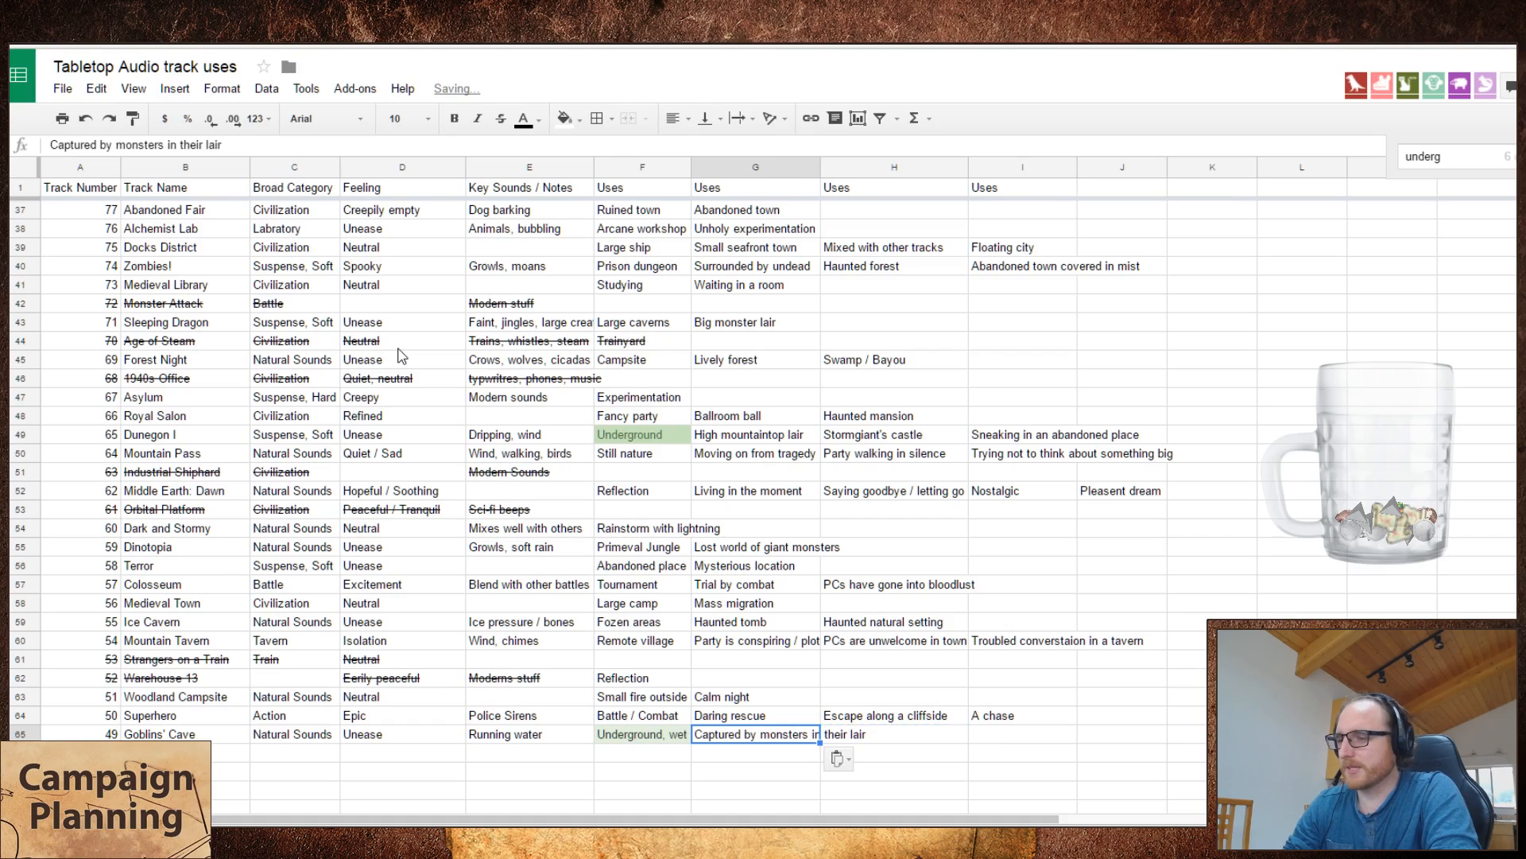
Step: Play Overland with Oxen on the Tabletop Audio site and add it to the spreadsheet as track 48, "Overland with Oxen", below Goblins' Cave
key(Down)
key(Left)
key(Left)
key(Left)
key(Left)
key(Left)
key(Left)
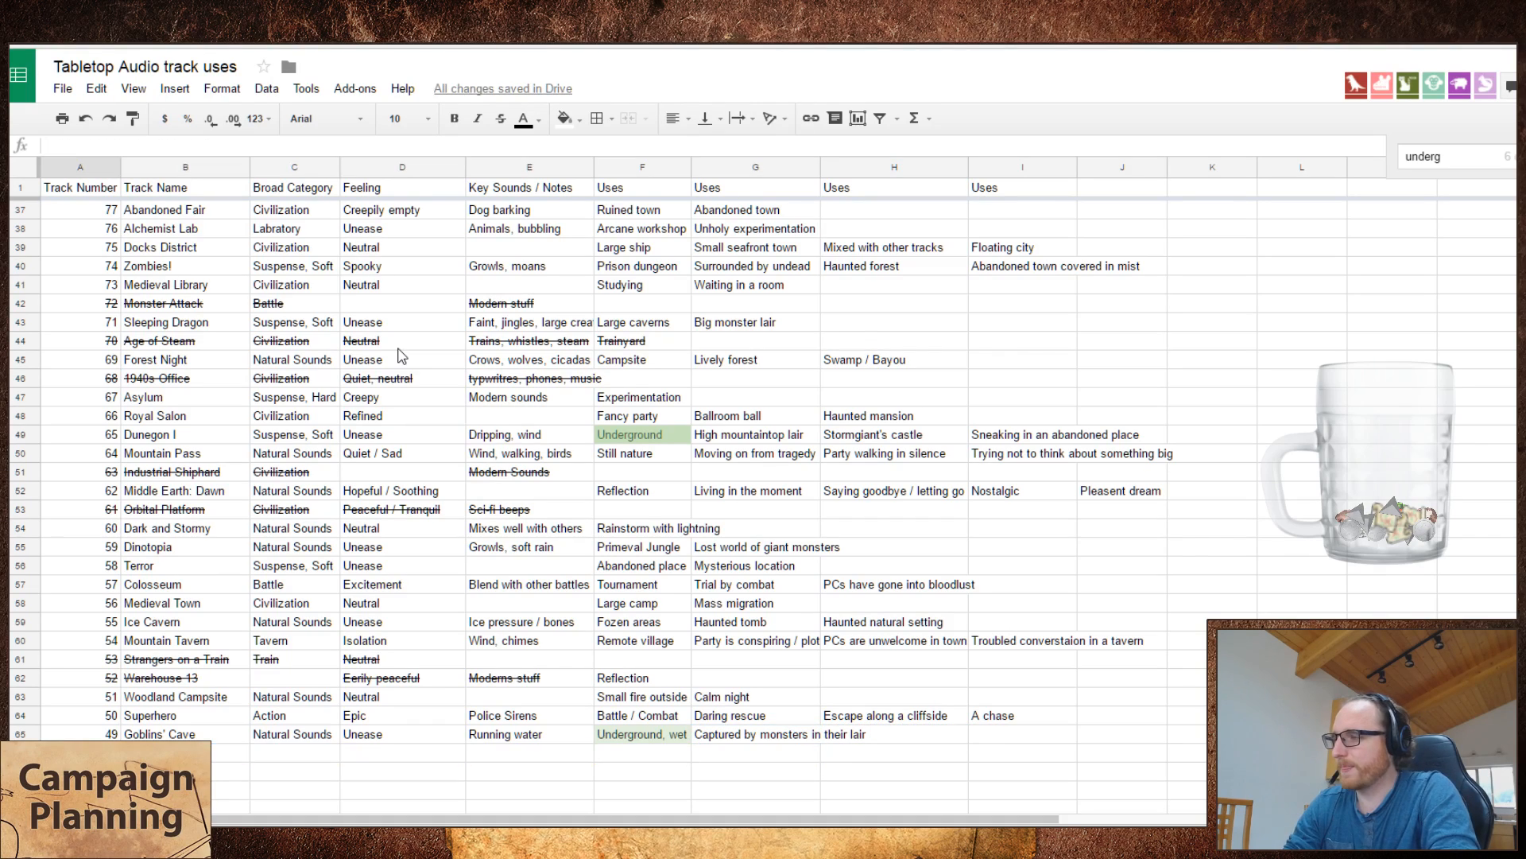
key(ctrl+Tab)
scroll(484, 215, down, 4)
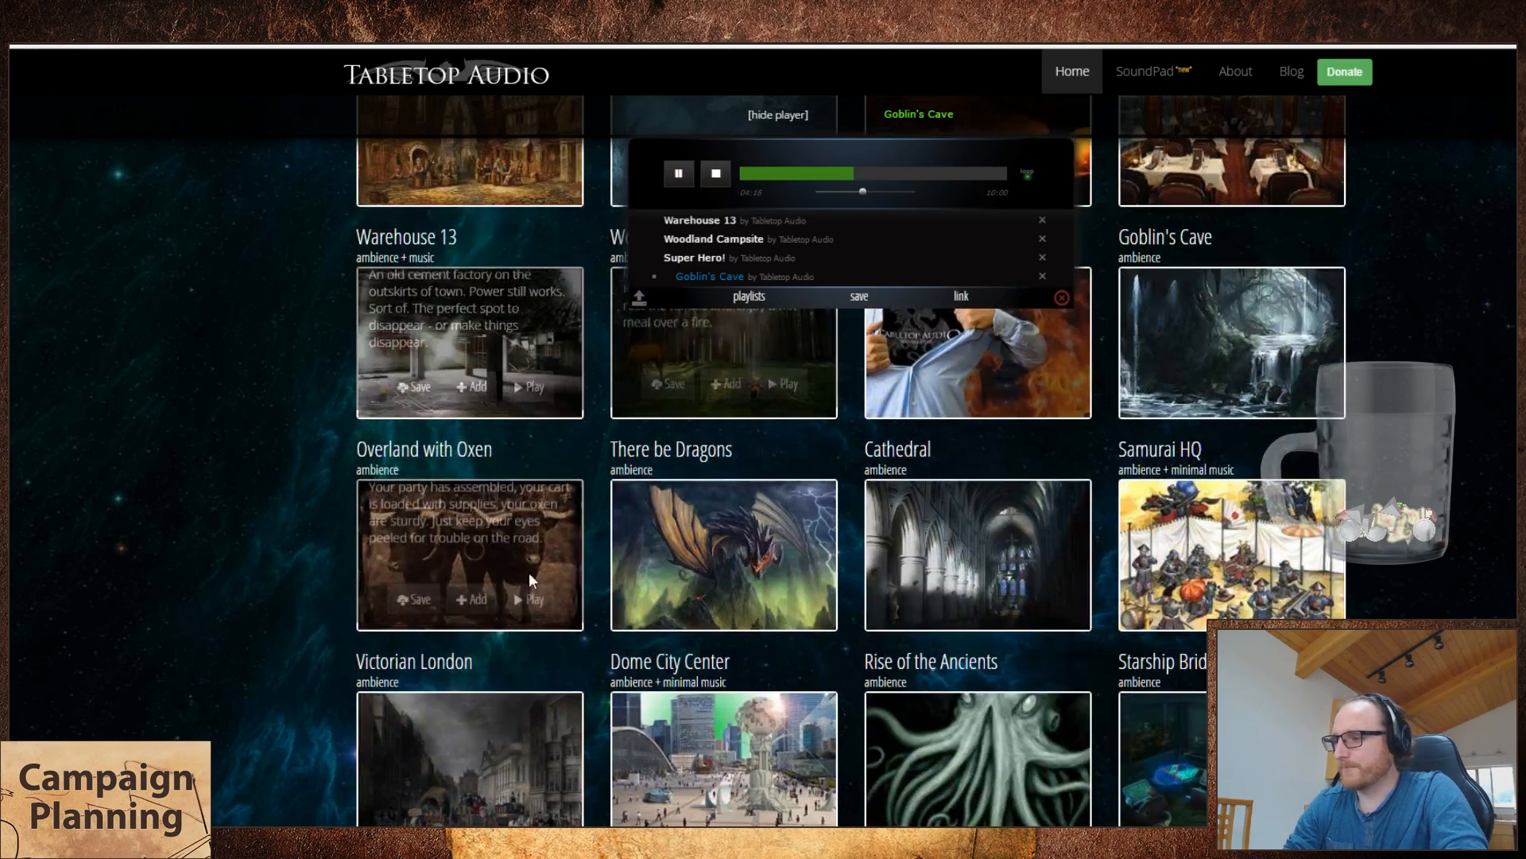
click(528, 607)
key(ctrl+shift+Tab)
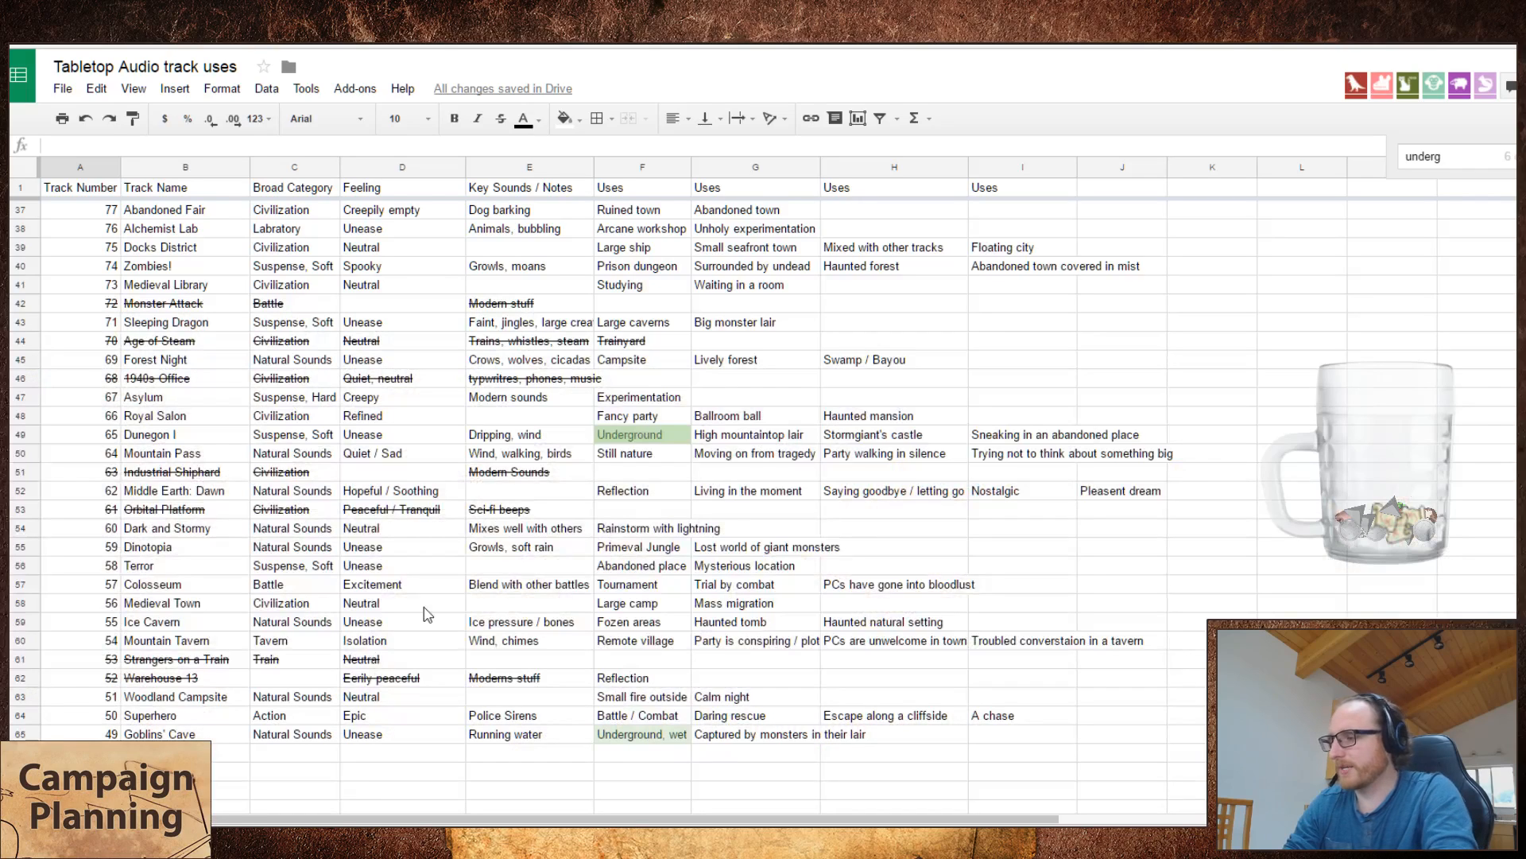
text(48)
key(Tab)
text(O)
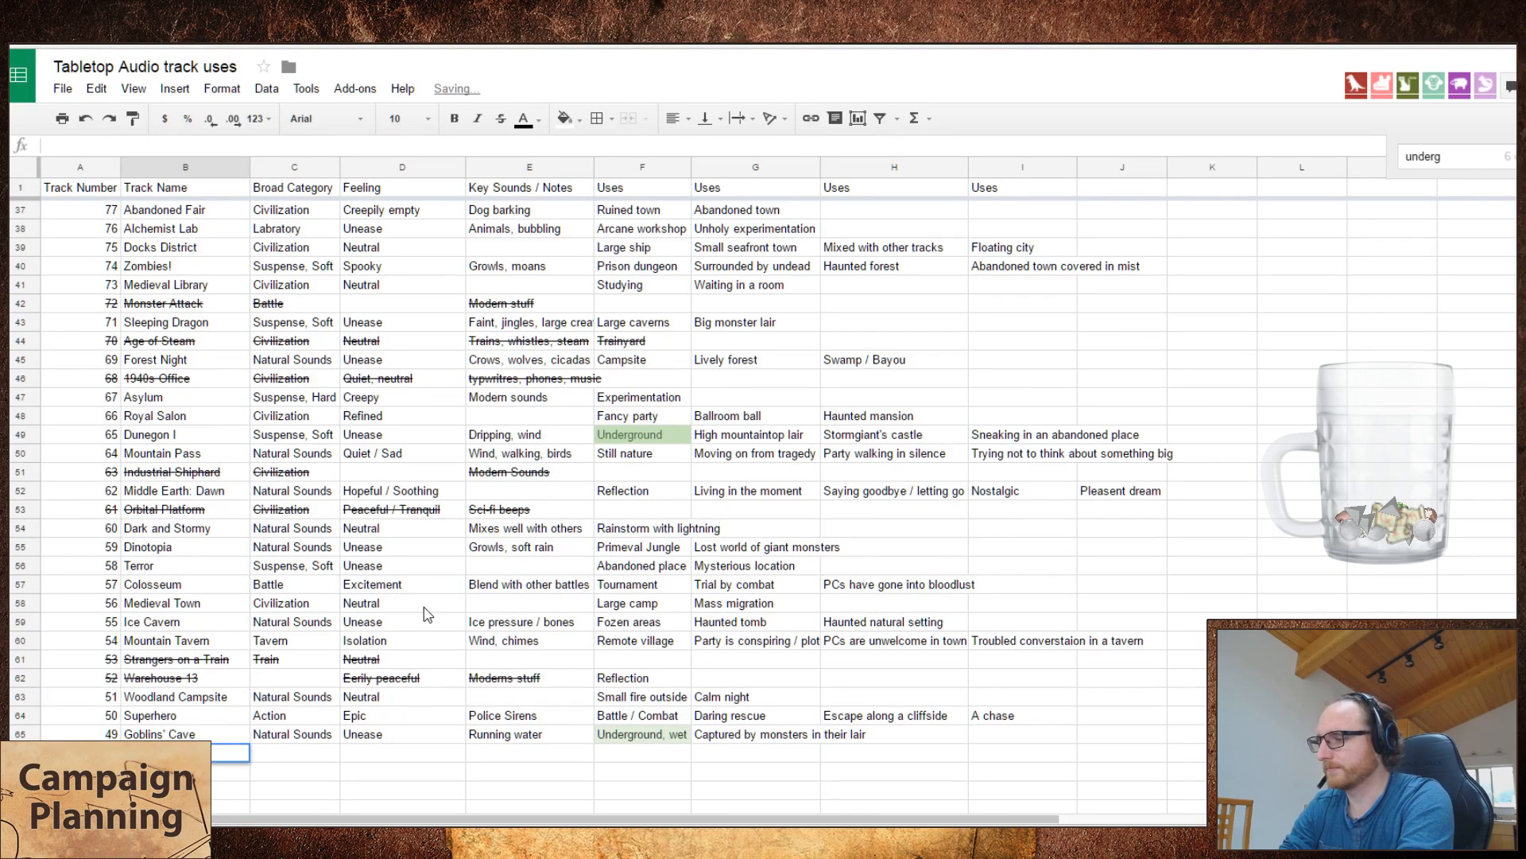
text(vergrown Garden)
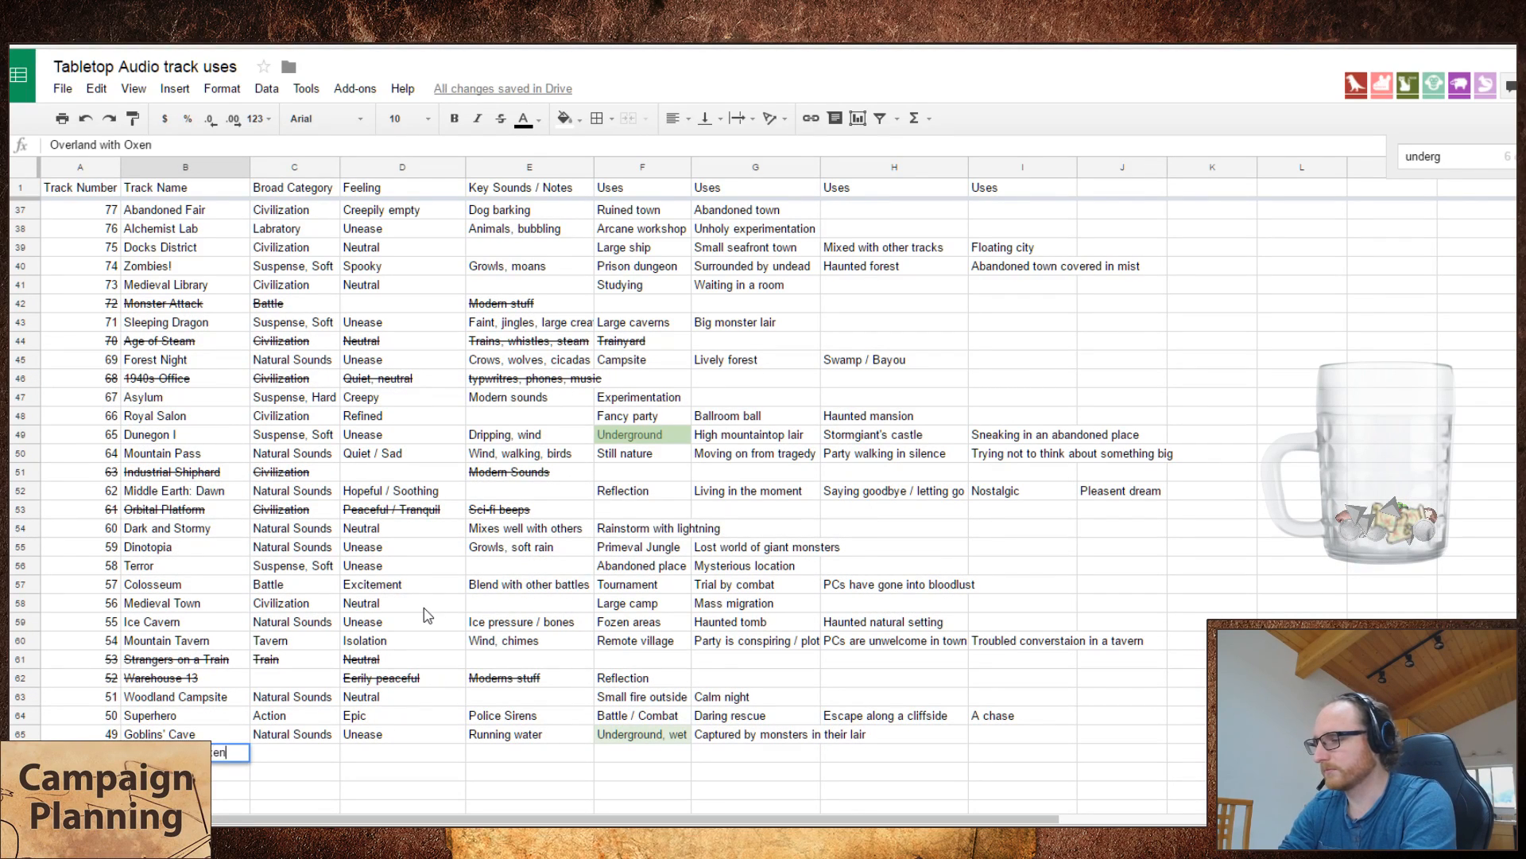
key(Tab)
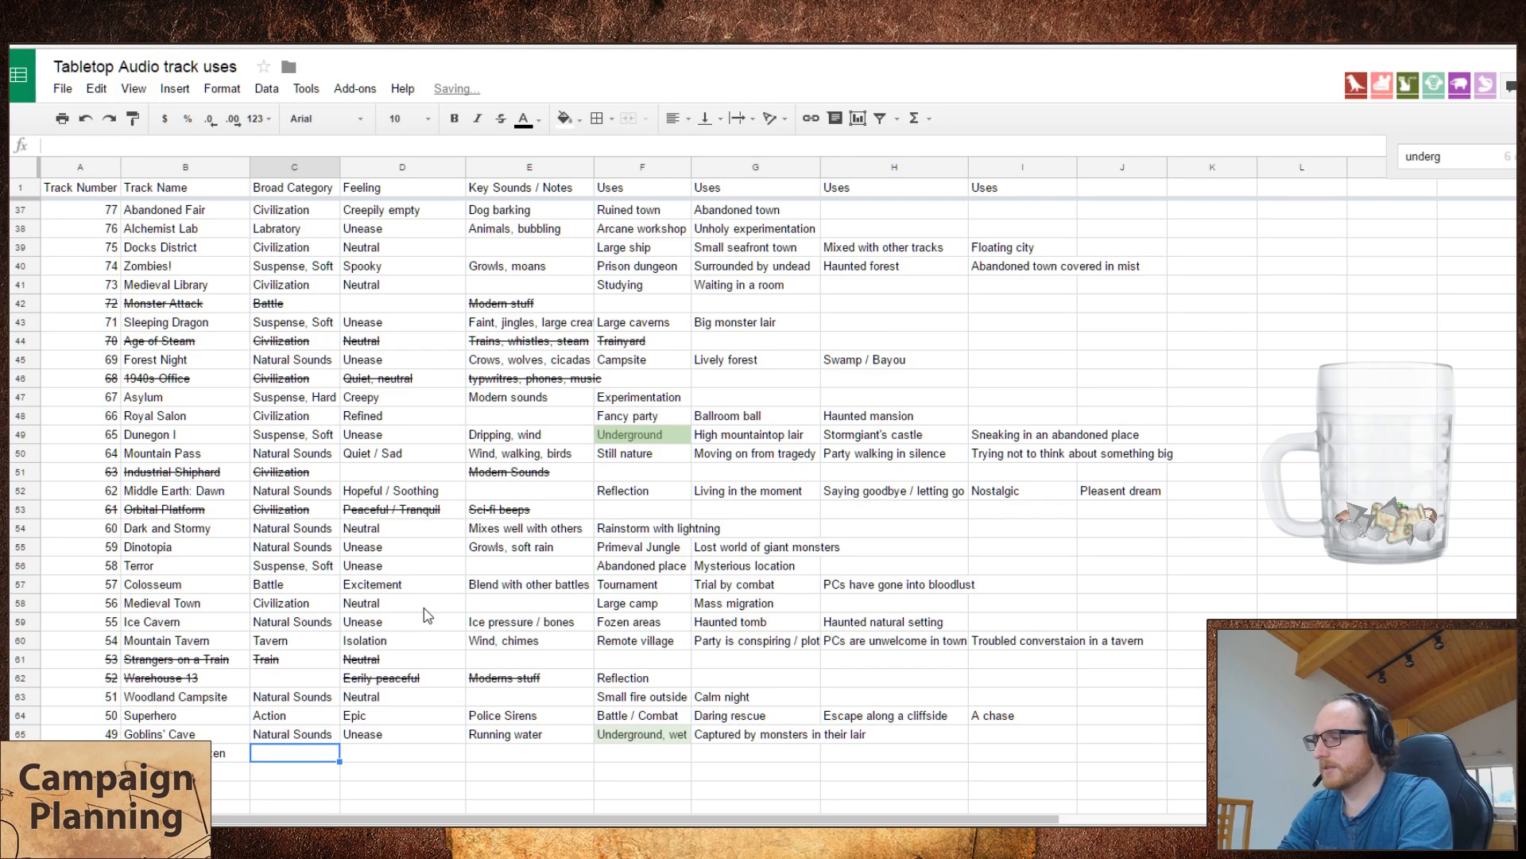
Step: Set the Overland with Oxen track's broad category to "Traveling" and search the sheet for "trave" to check for matching entries
text(Traveling)
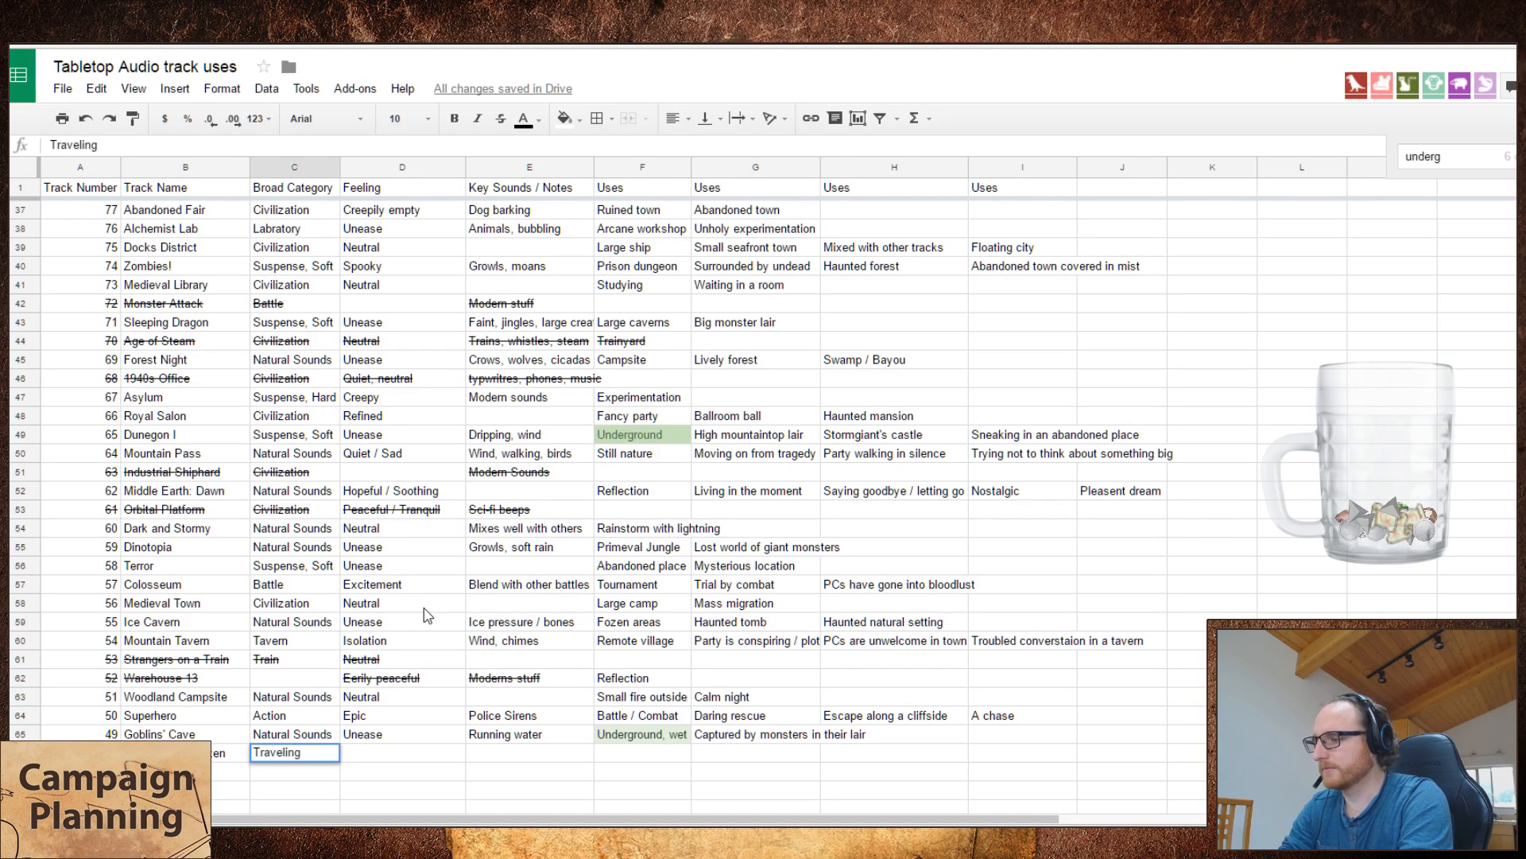
key(ctrl+f)
text(trave)
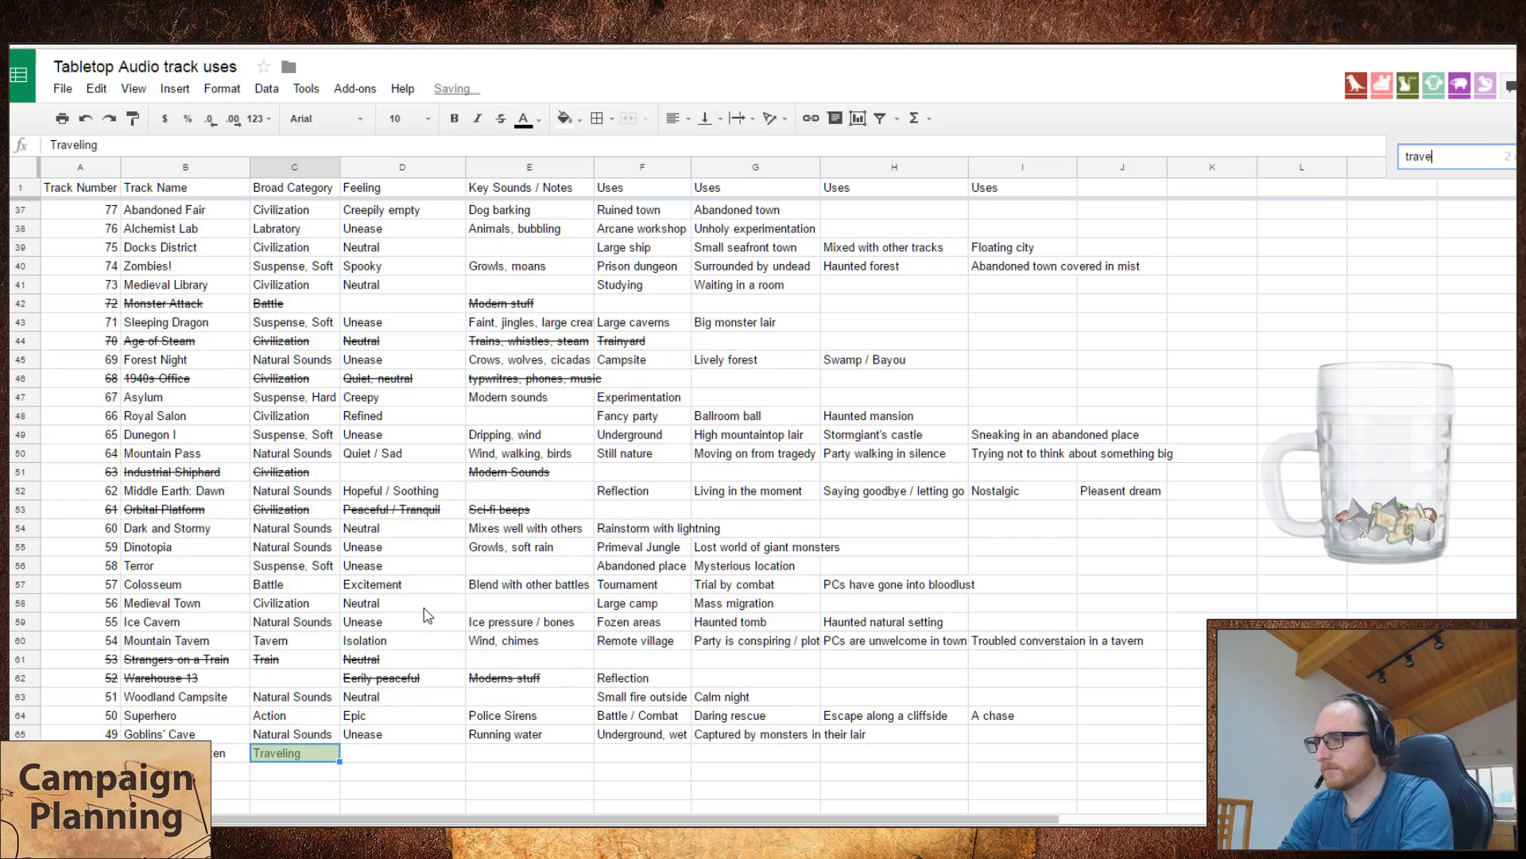
key(Return)
key(Return)
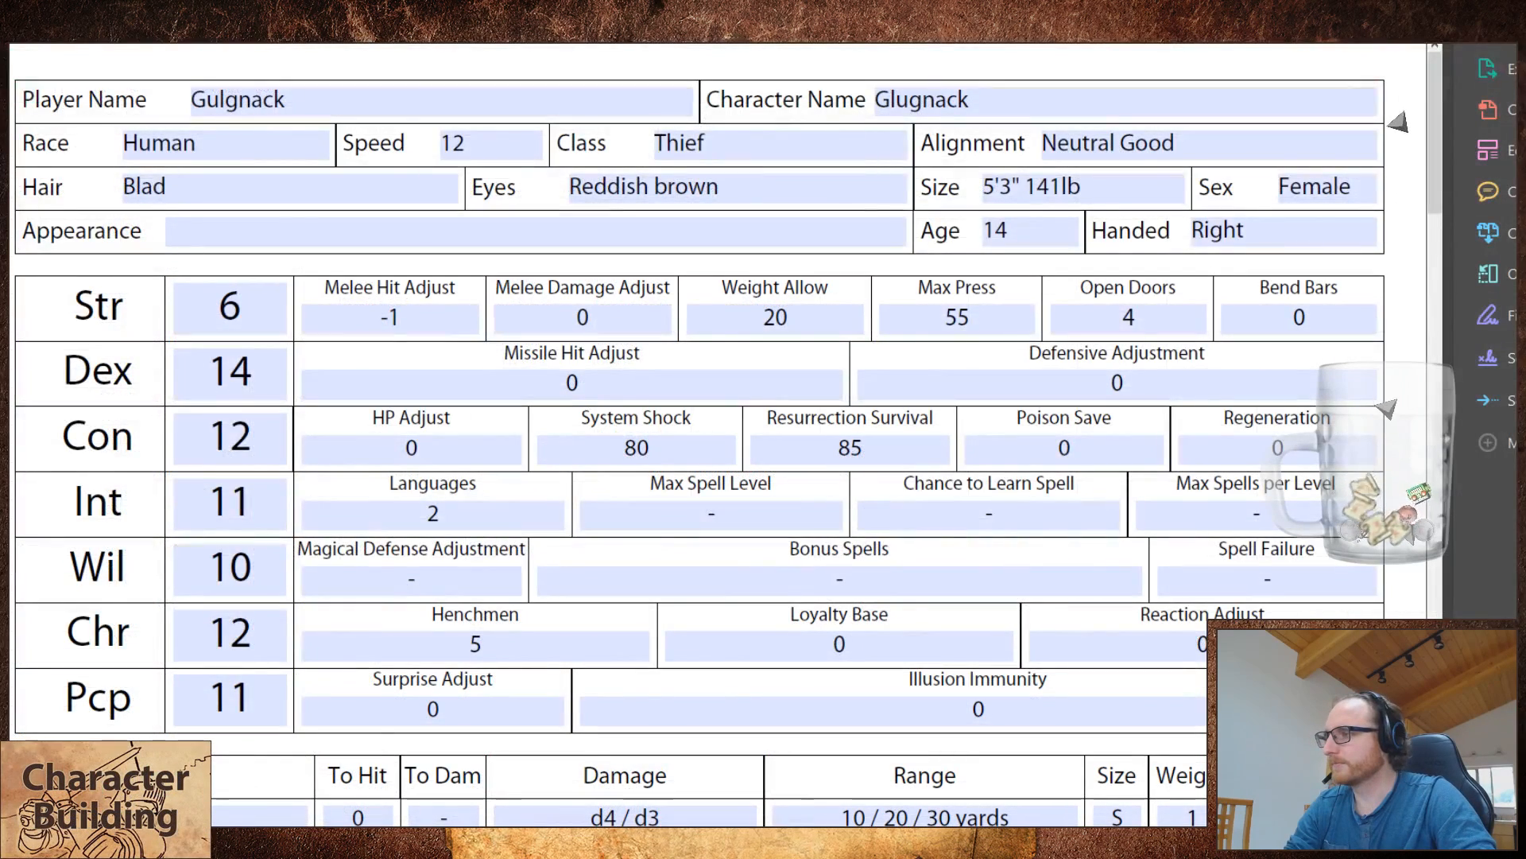
Step: Fit the thief's PDF character sheet to the window and set the character's level to 5
key(ctrl+0)
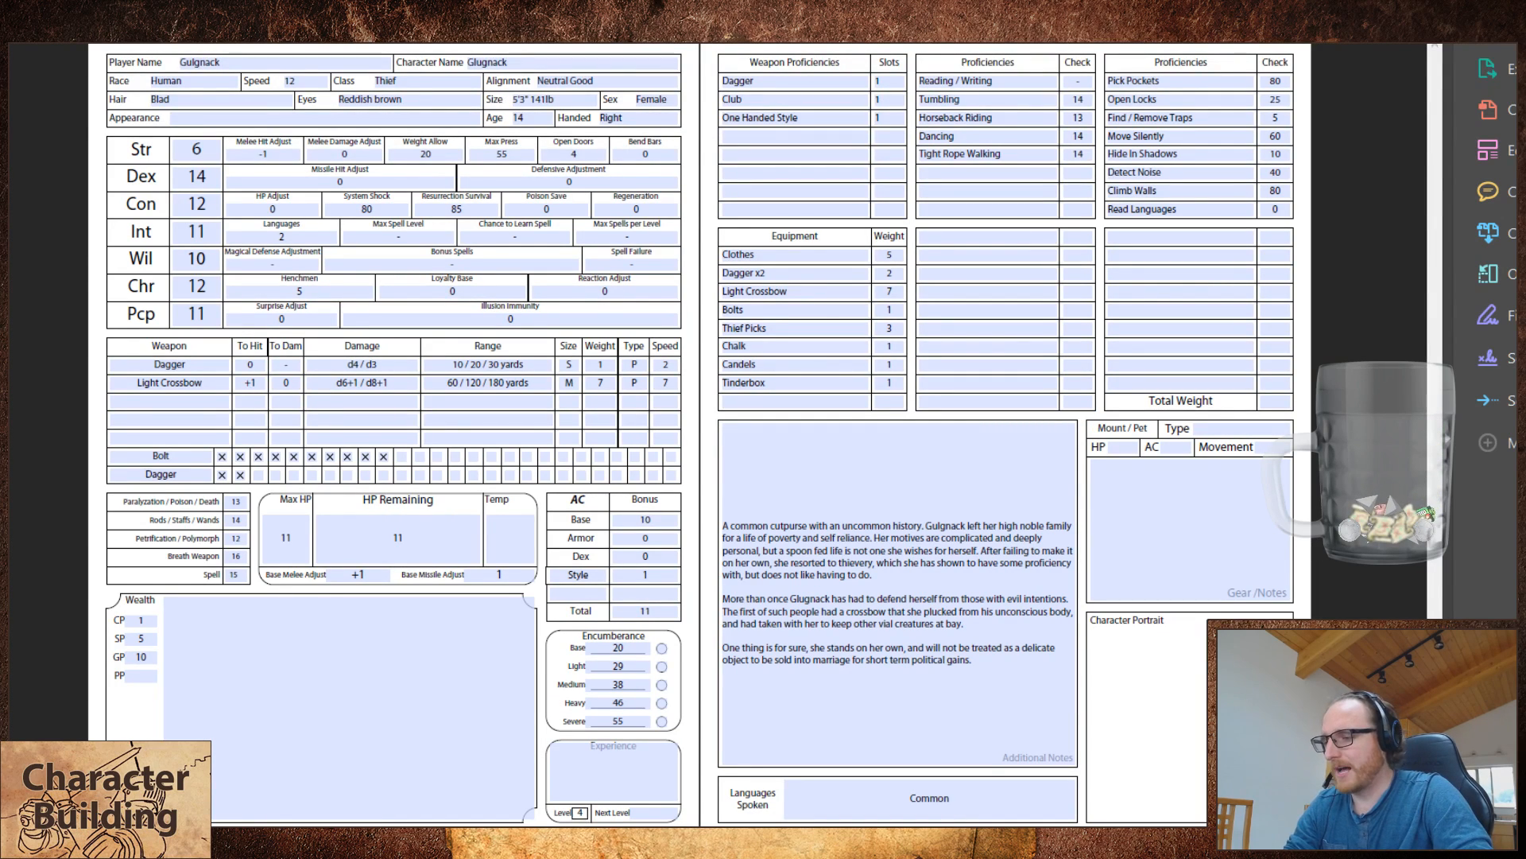
click(583, 810)
key(BackSpace)
text(5)
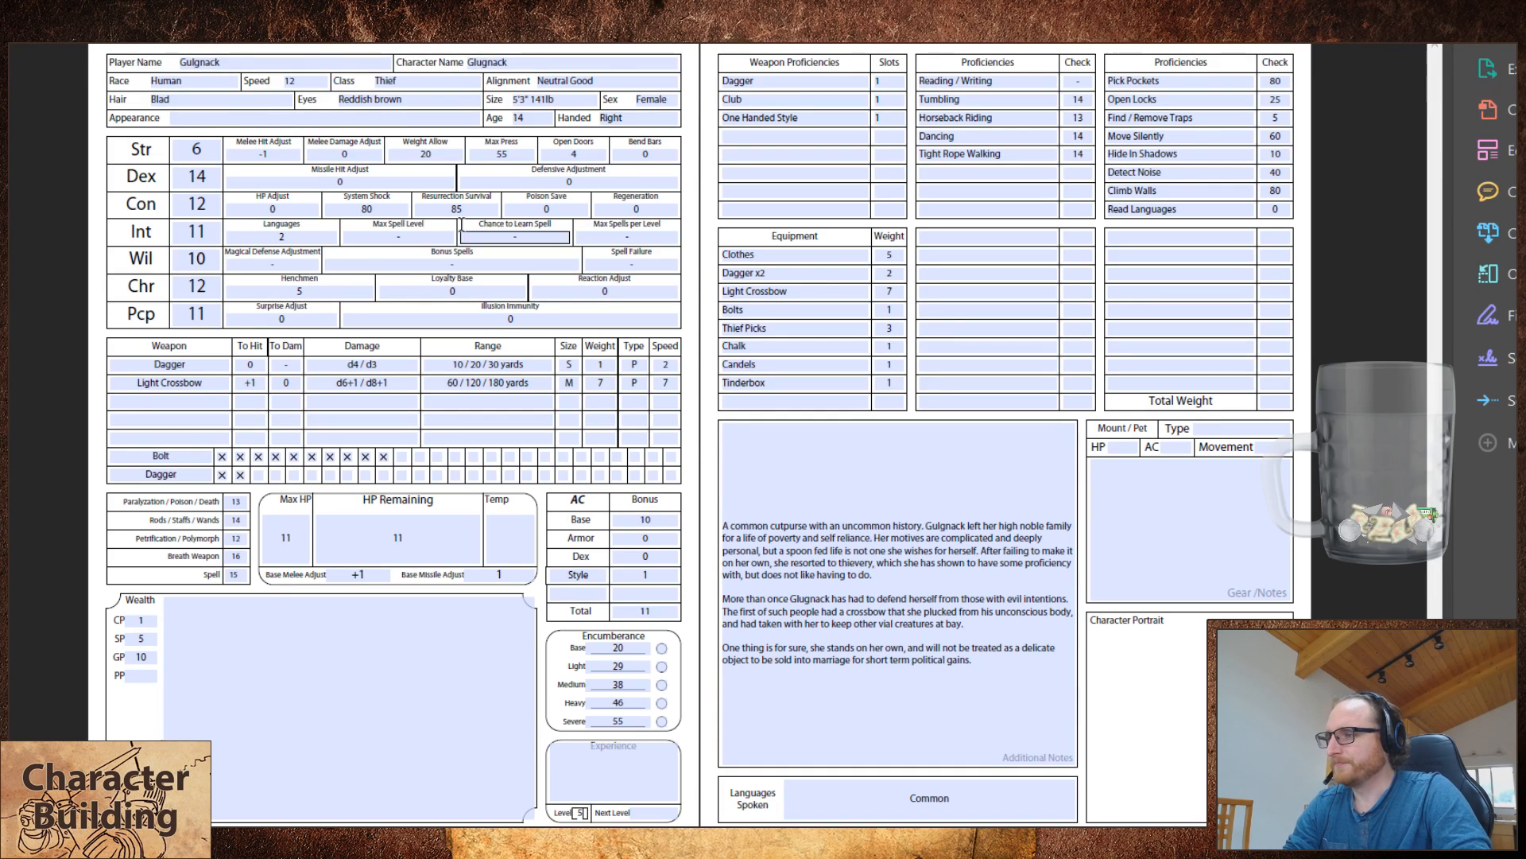
Step: Set the thief's skill checks to 90 for Pick Pockets, 40 for Open Locks and 85 for Climb Walls
click(276, 538)
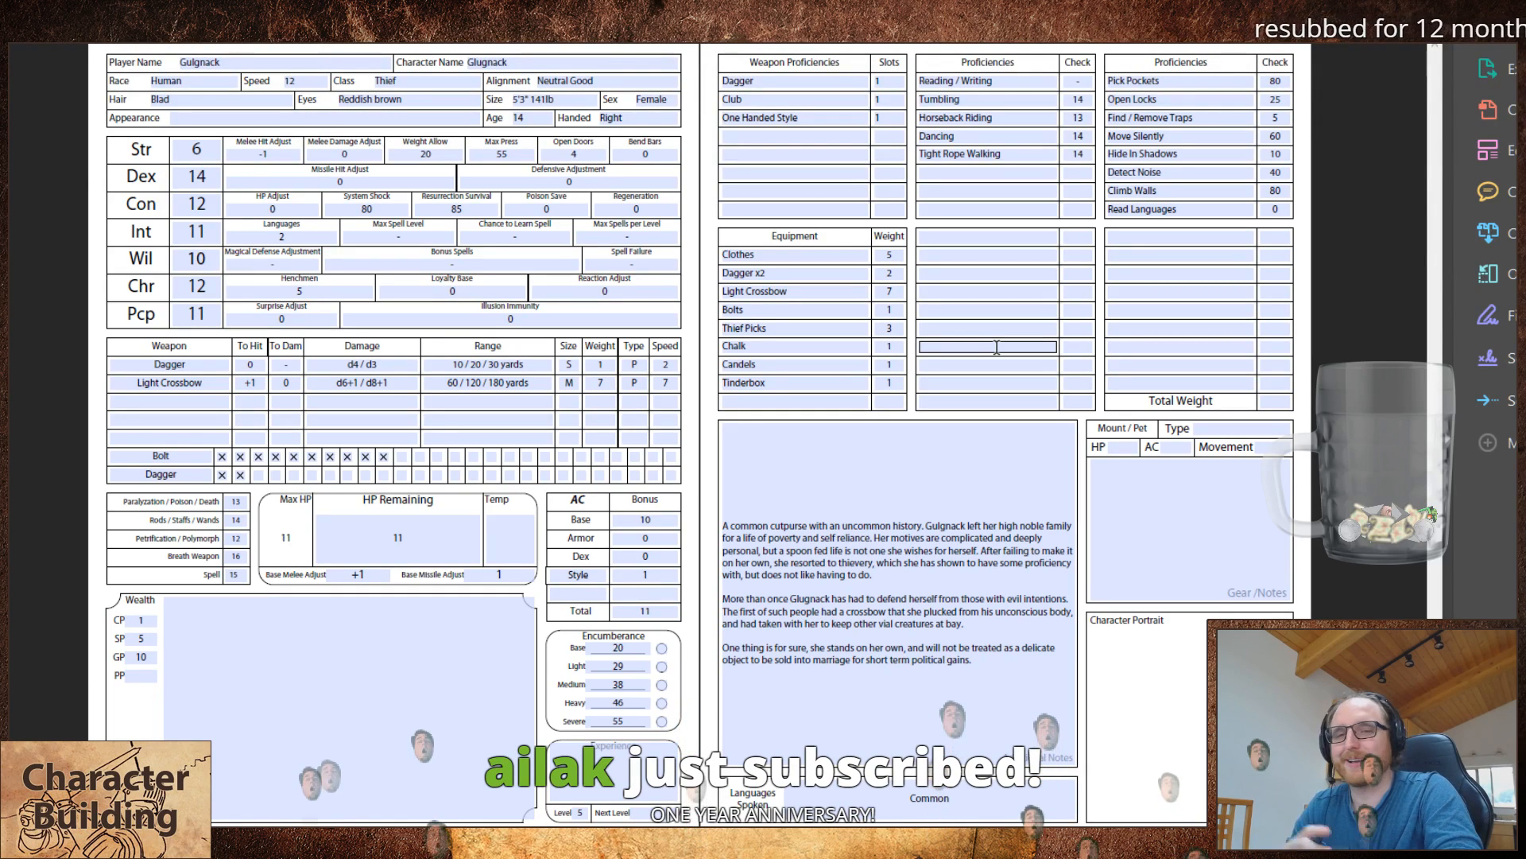
click(984, 253)
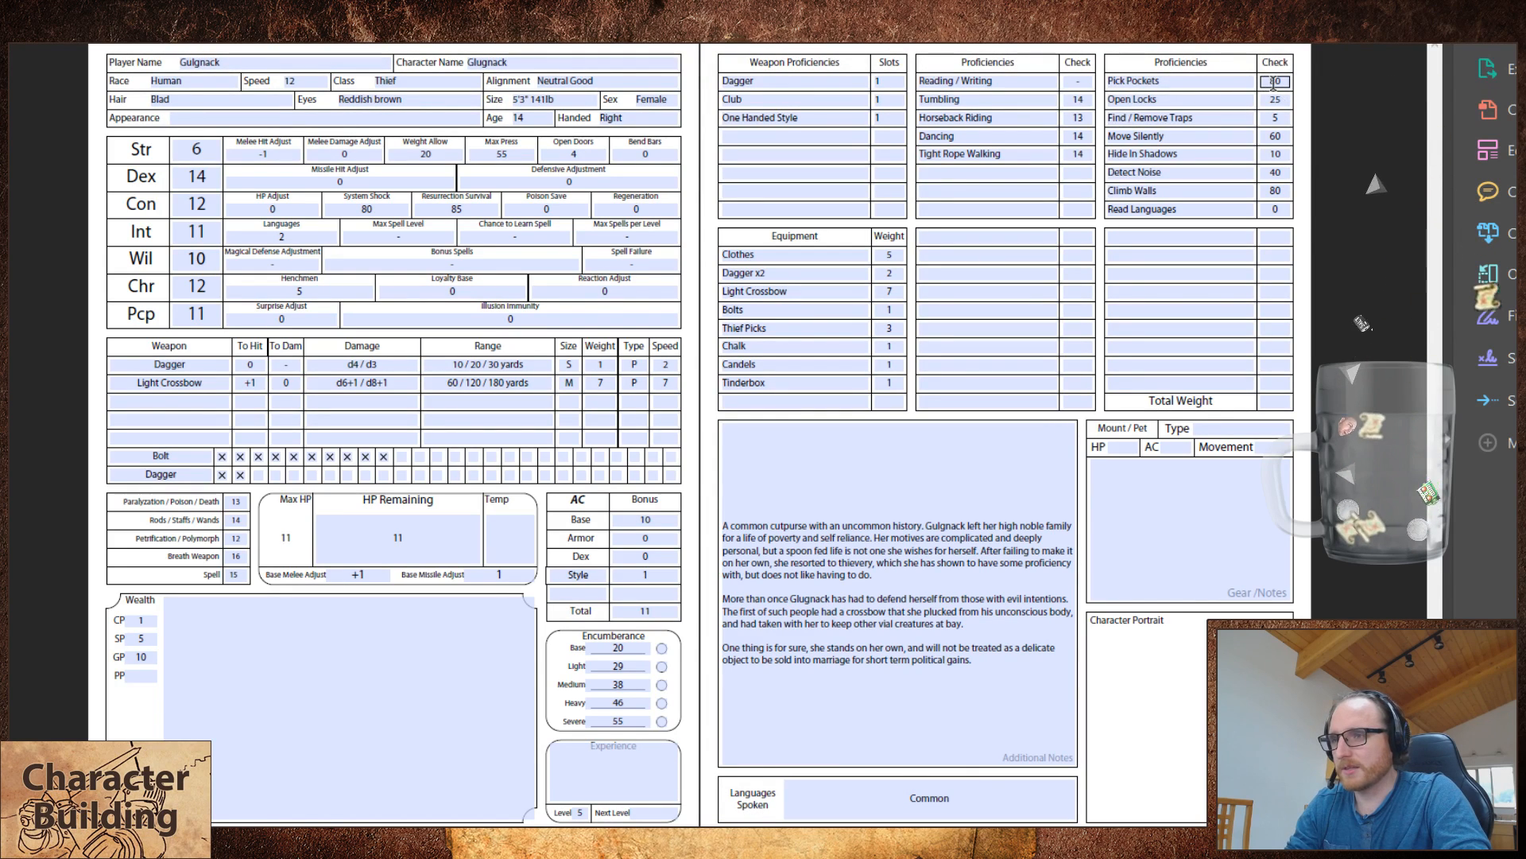
drag(1272, 82, 1388, 90)
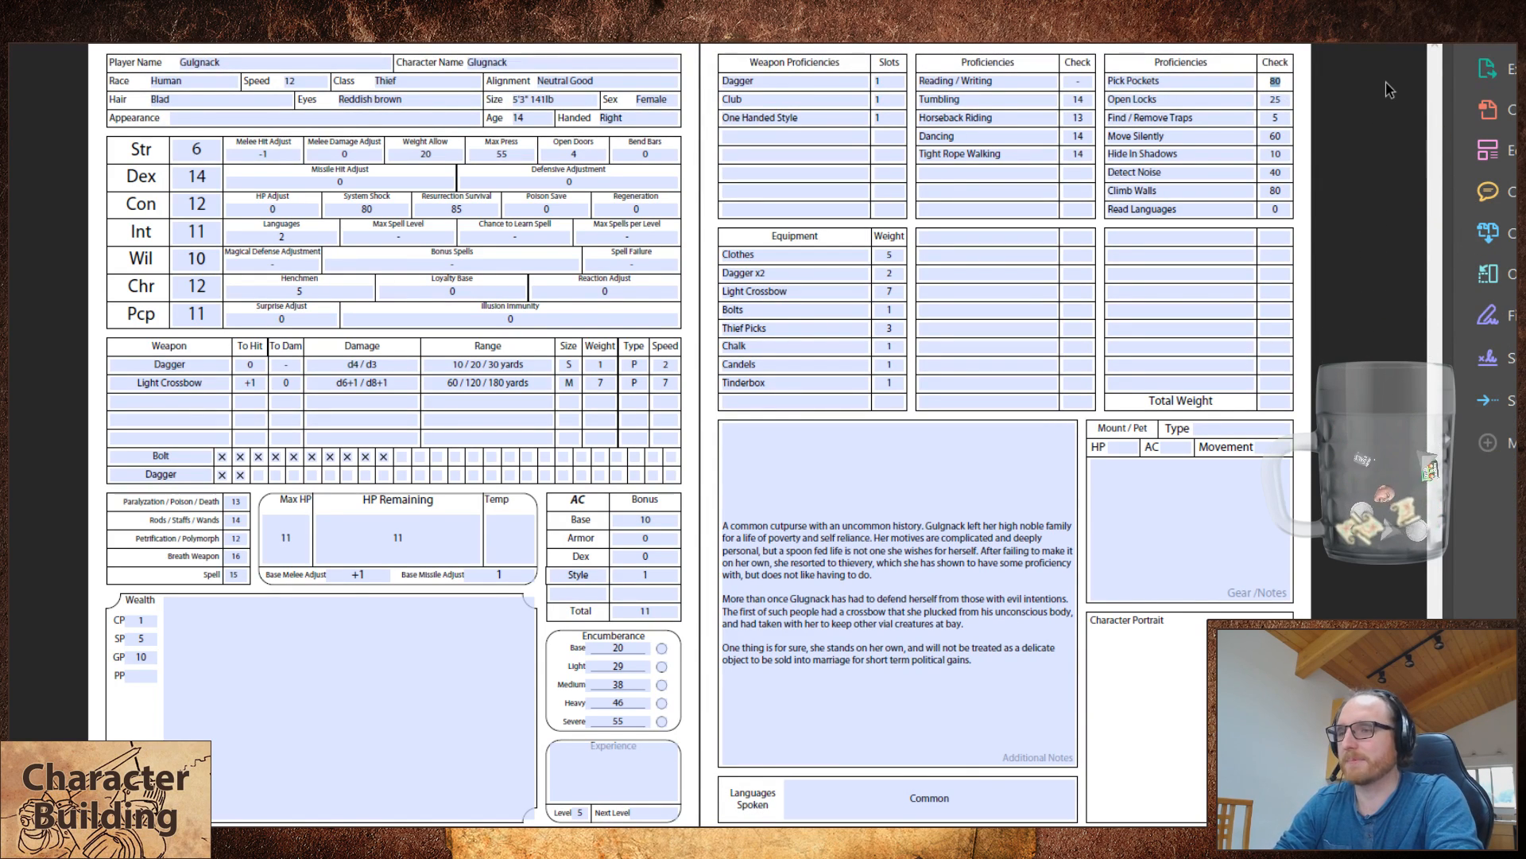
text(90)
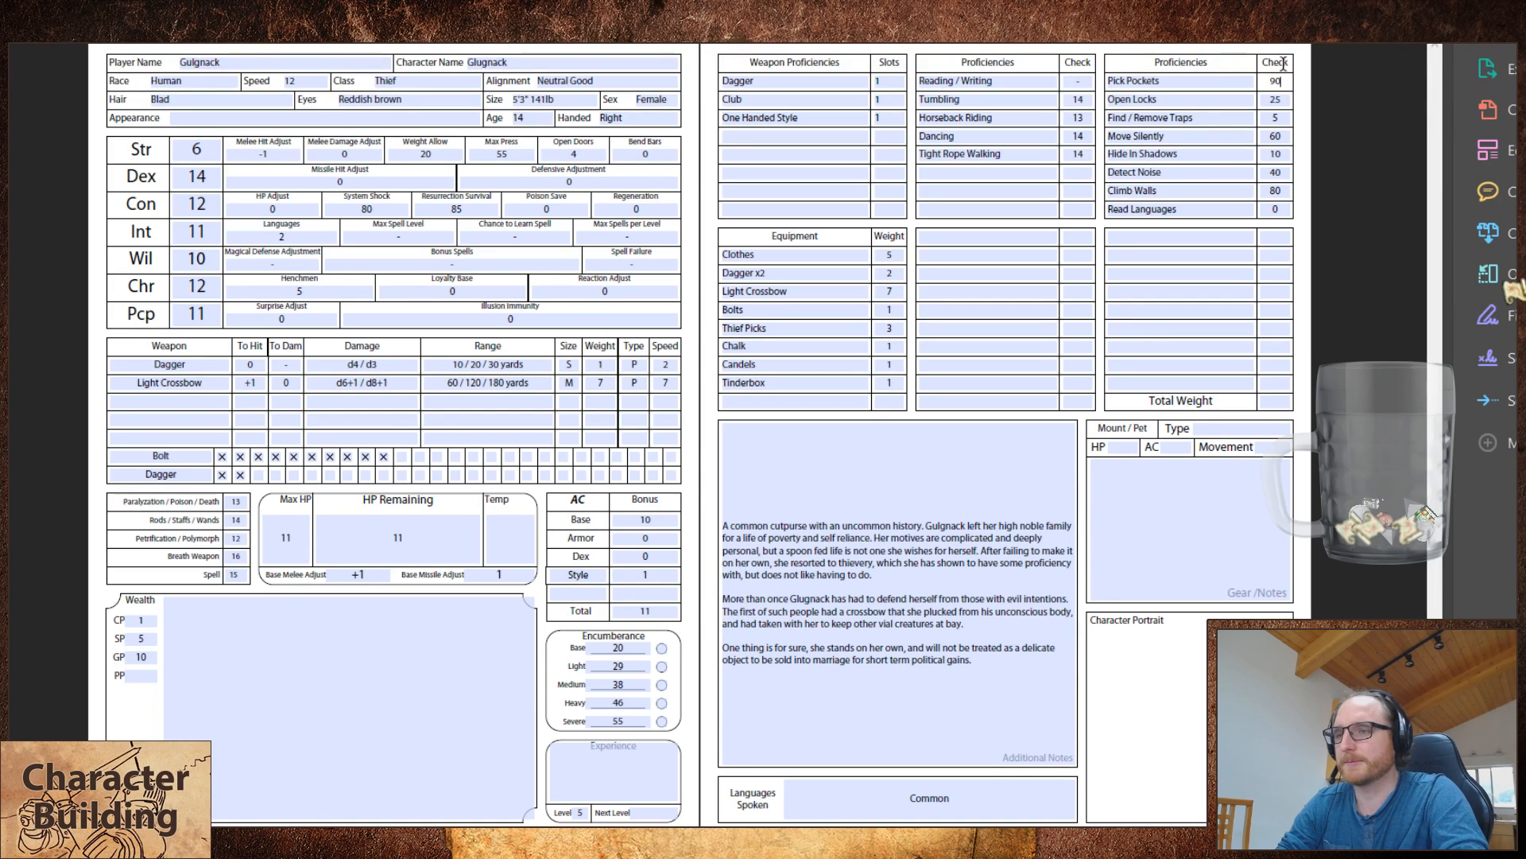
drag(1270, 100, 1450, 111)
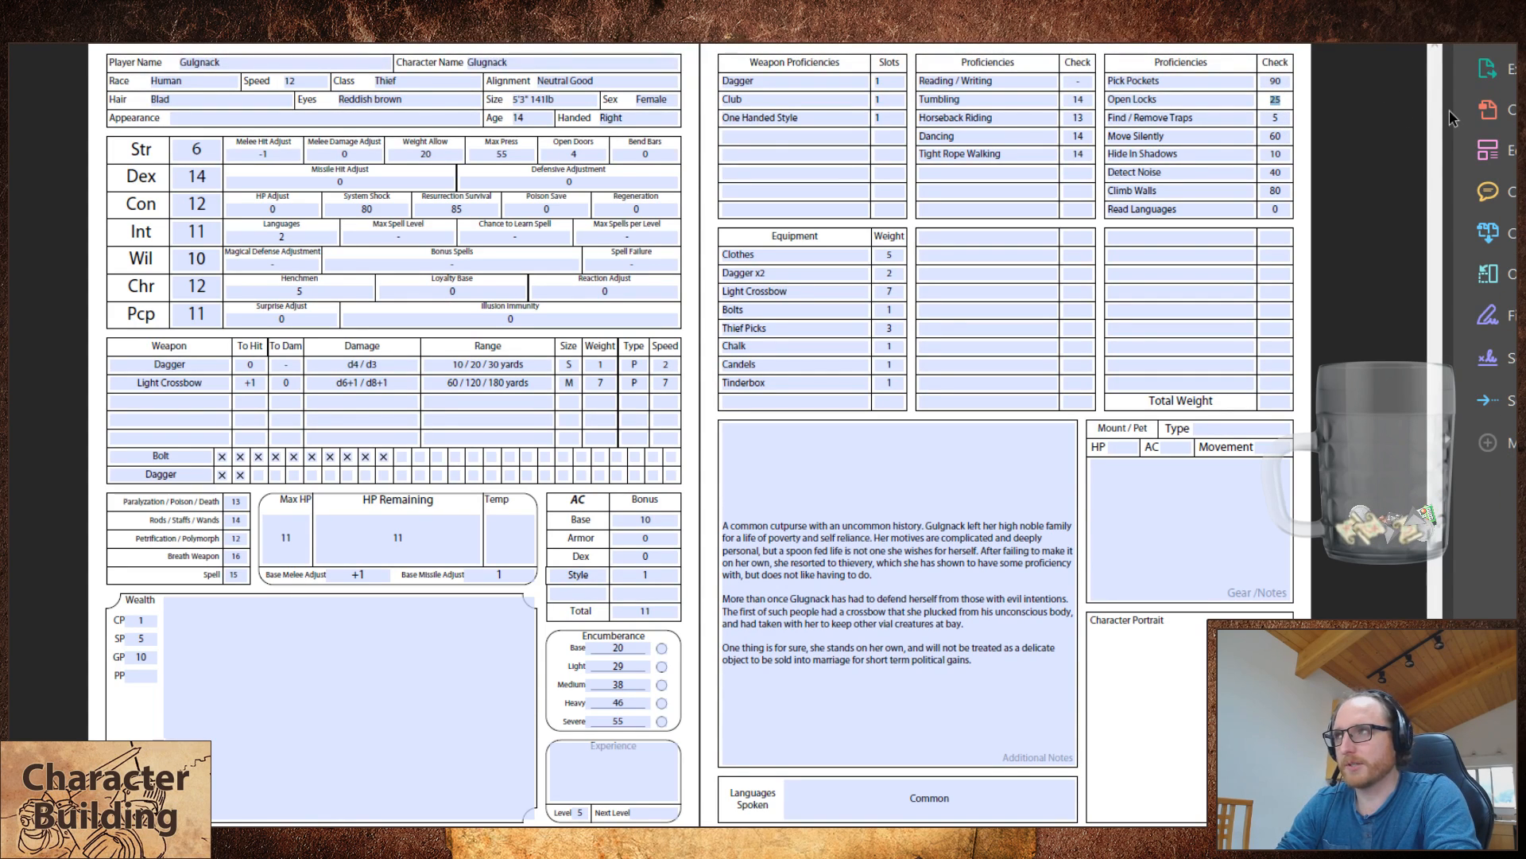
text(40)
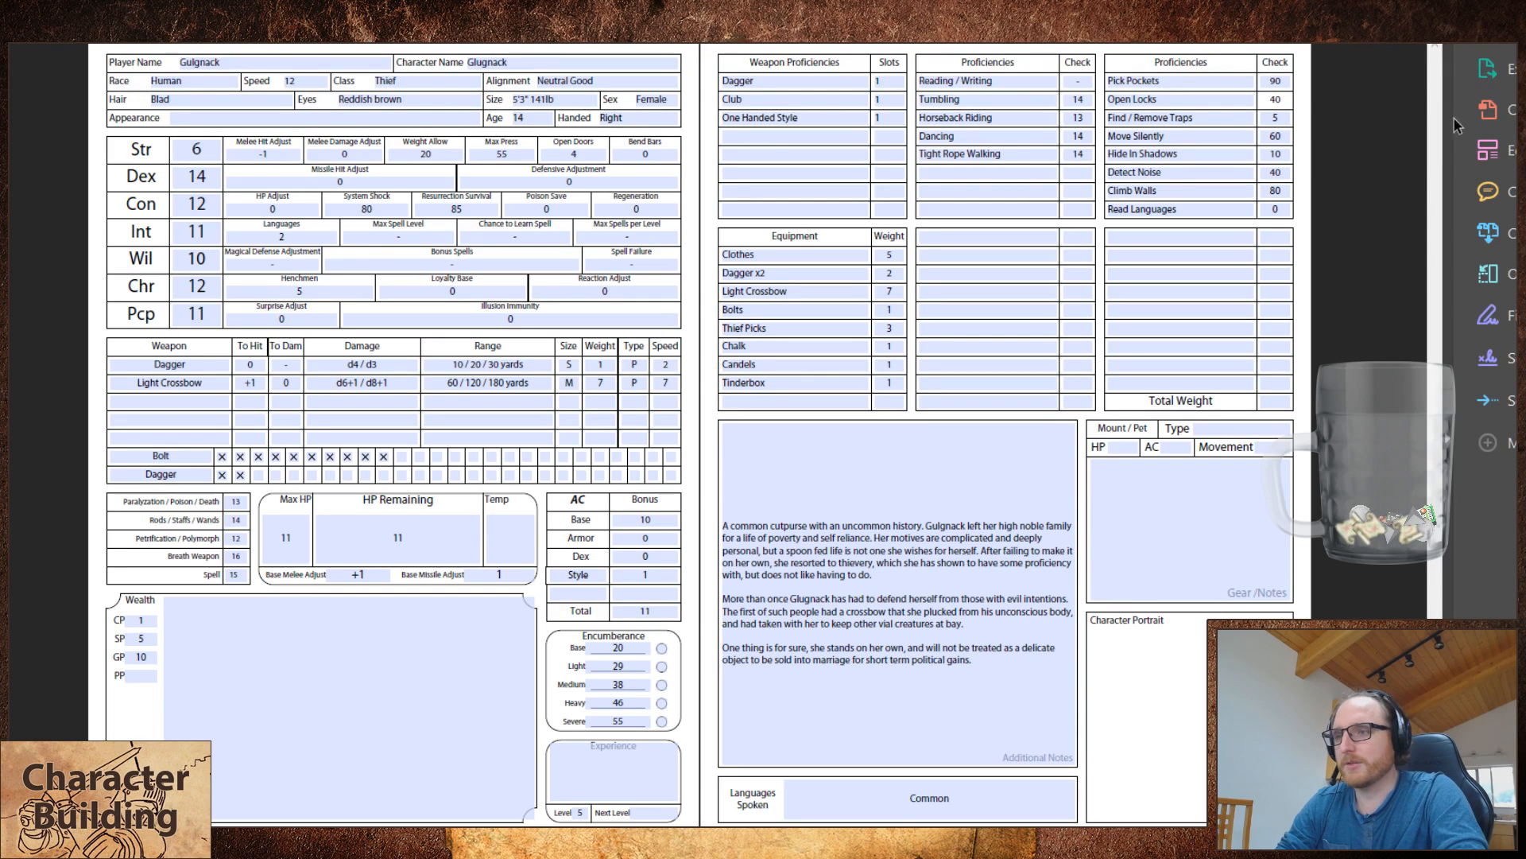
drag(1278, 191, 1371, 195)
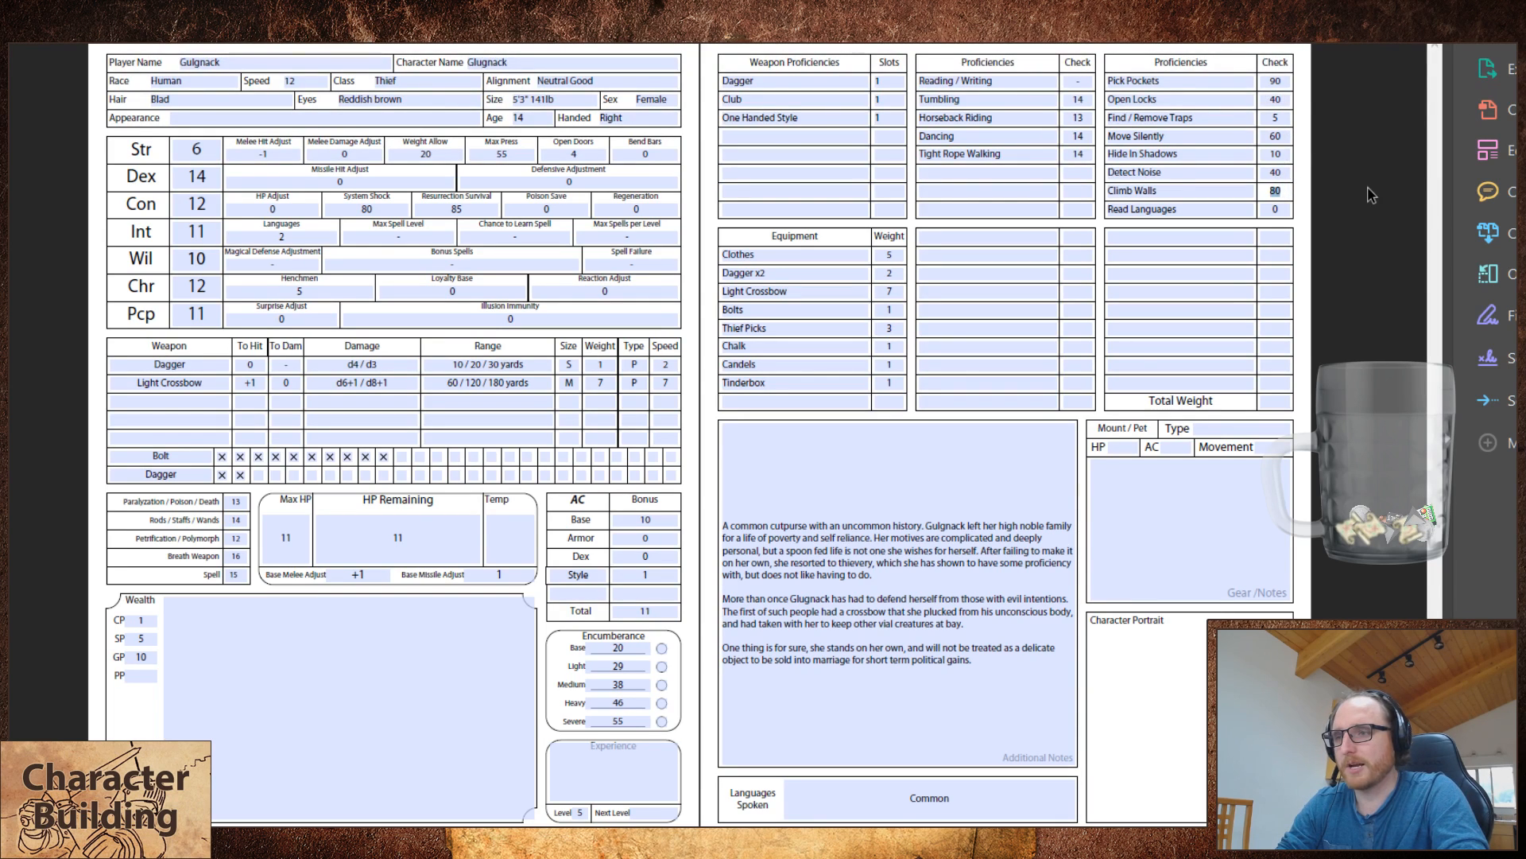
text(85)
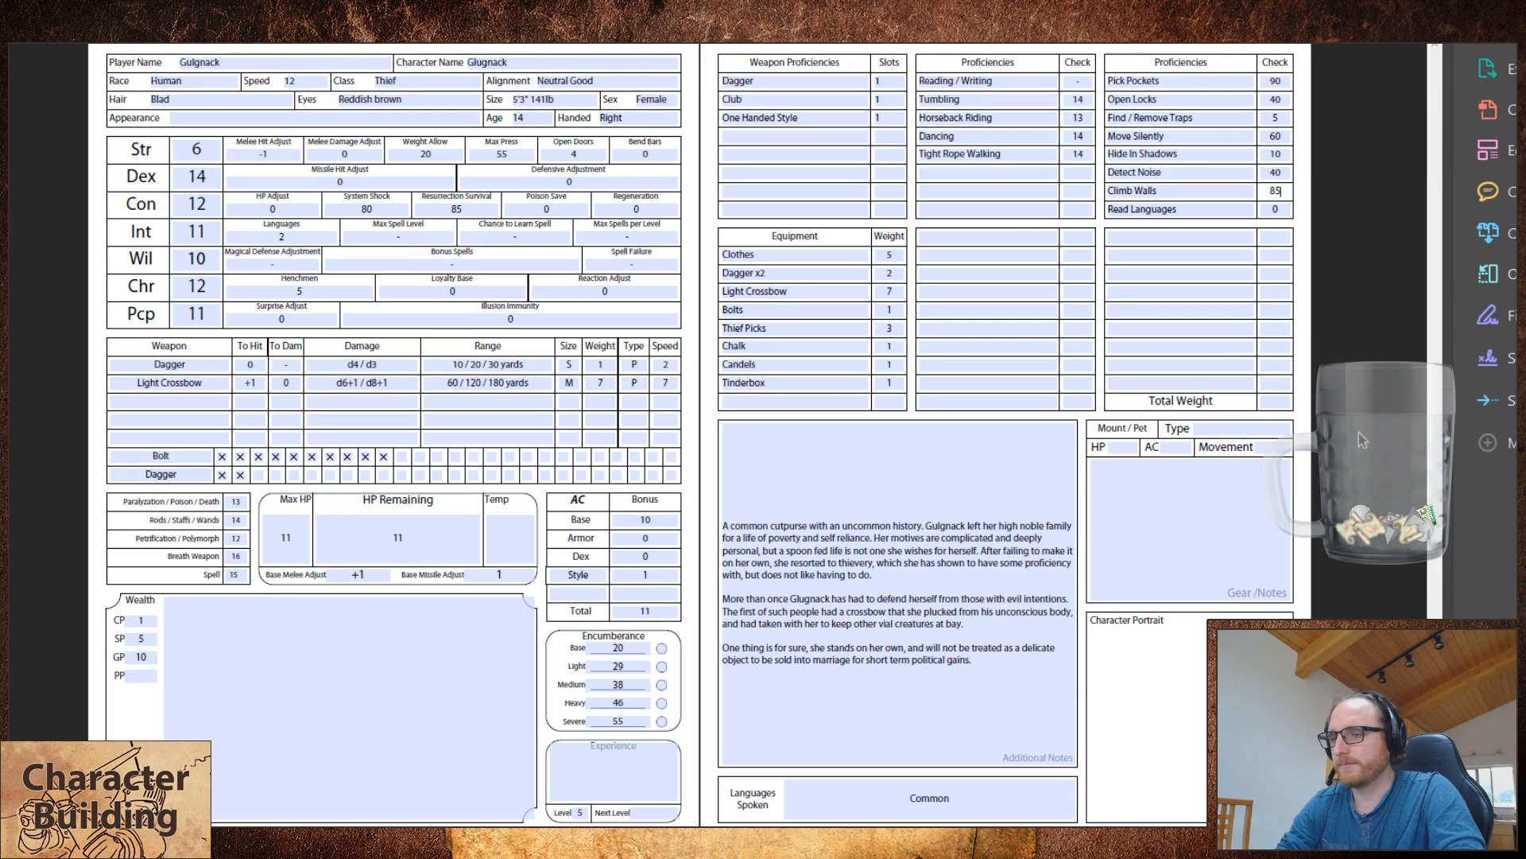
Step: Set the thief's base melee and base missile adjustments to +2
click(326, 397)
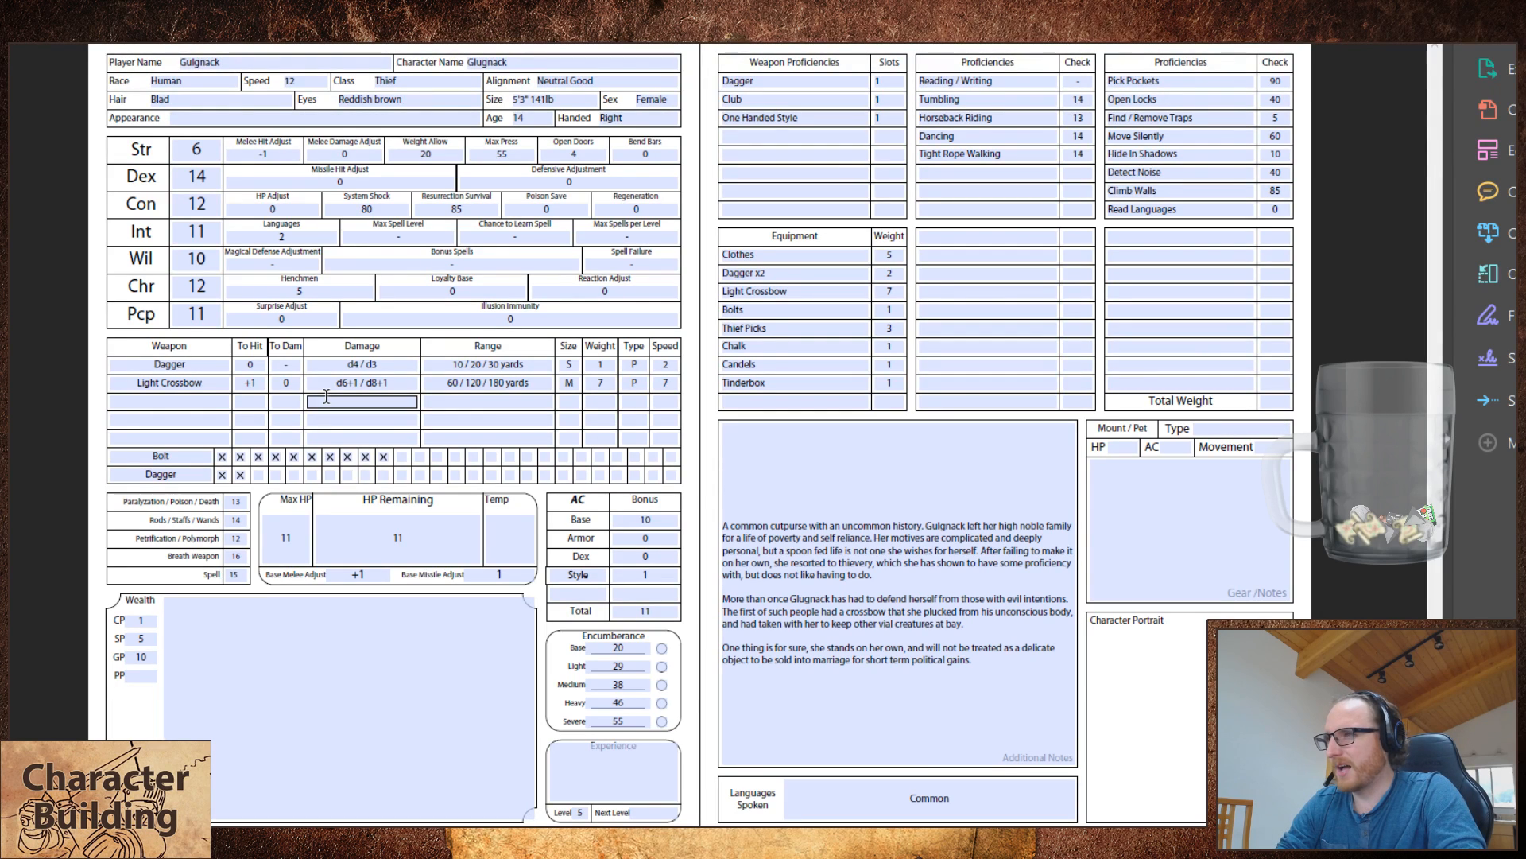
double_click(356, 574)
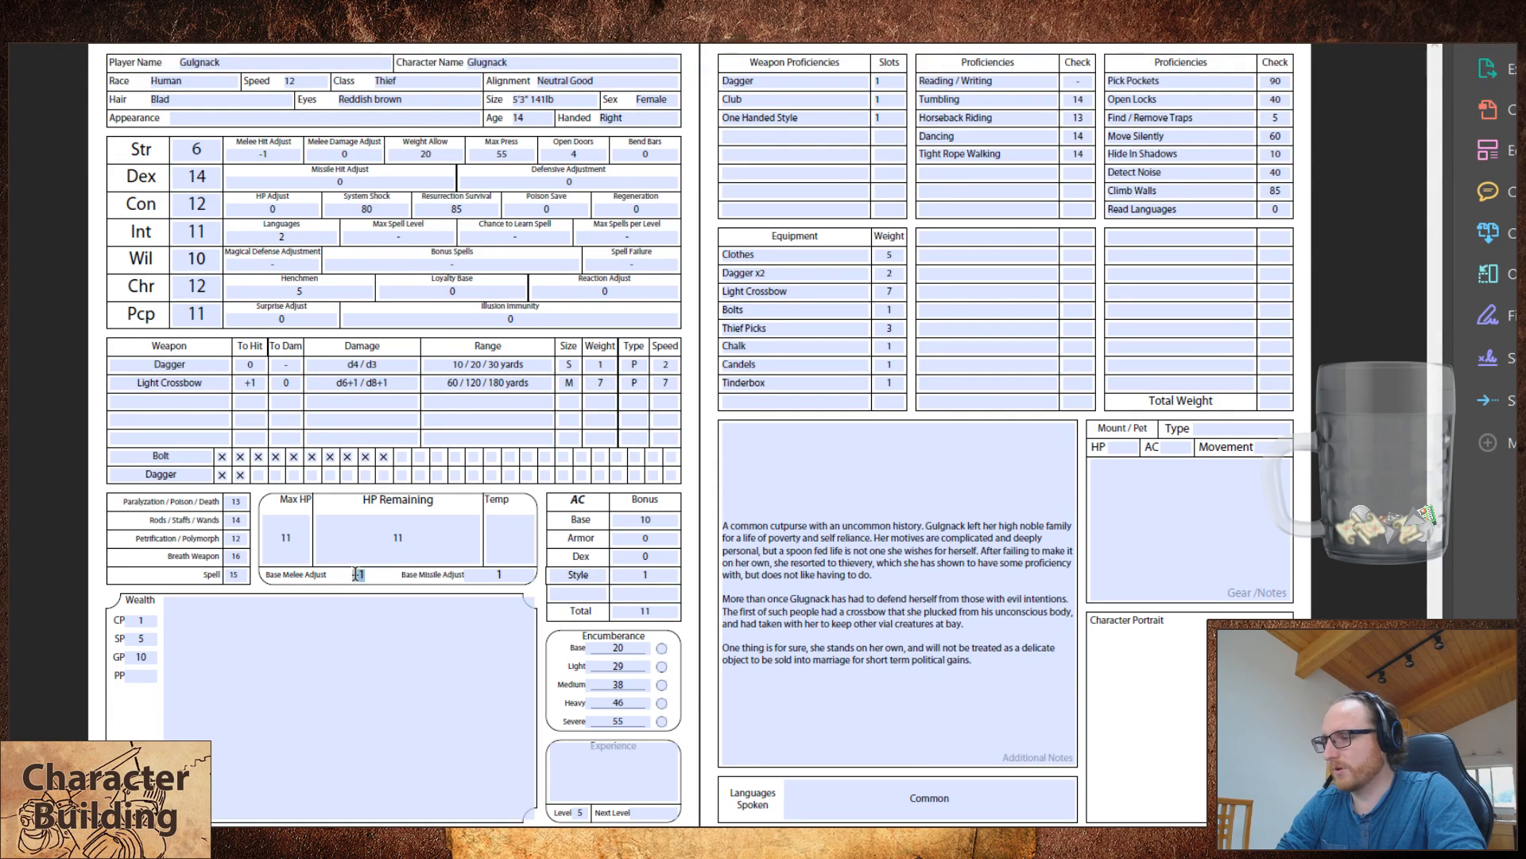
text(+2)
key(Tab)
text(+2)
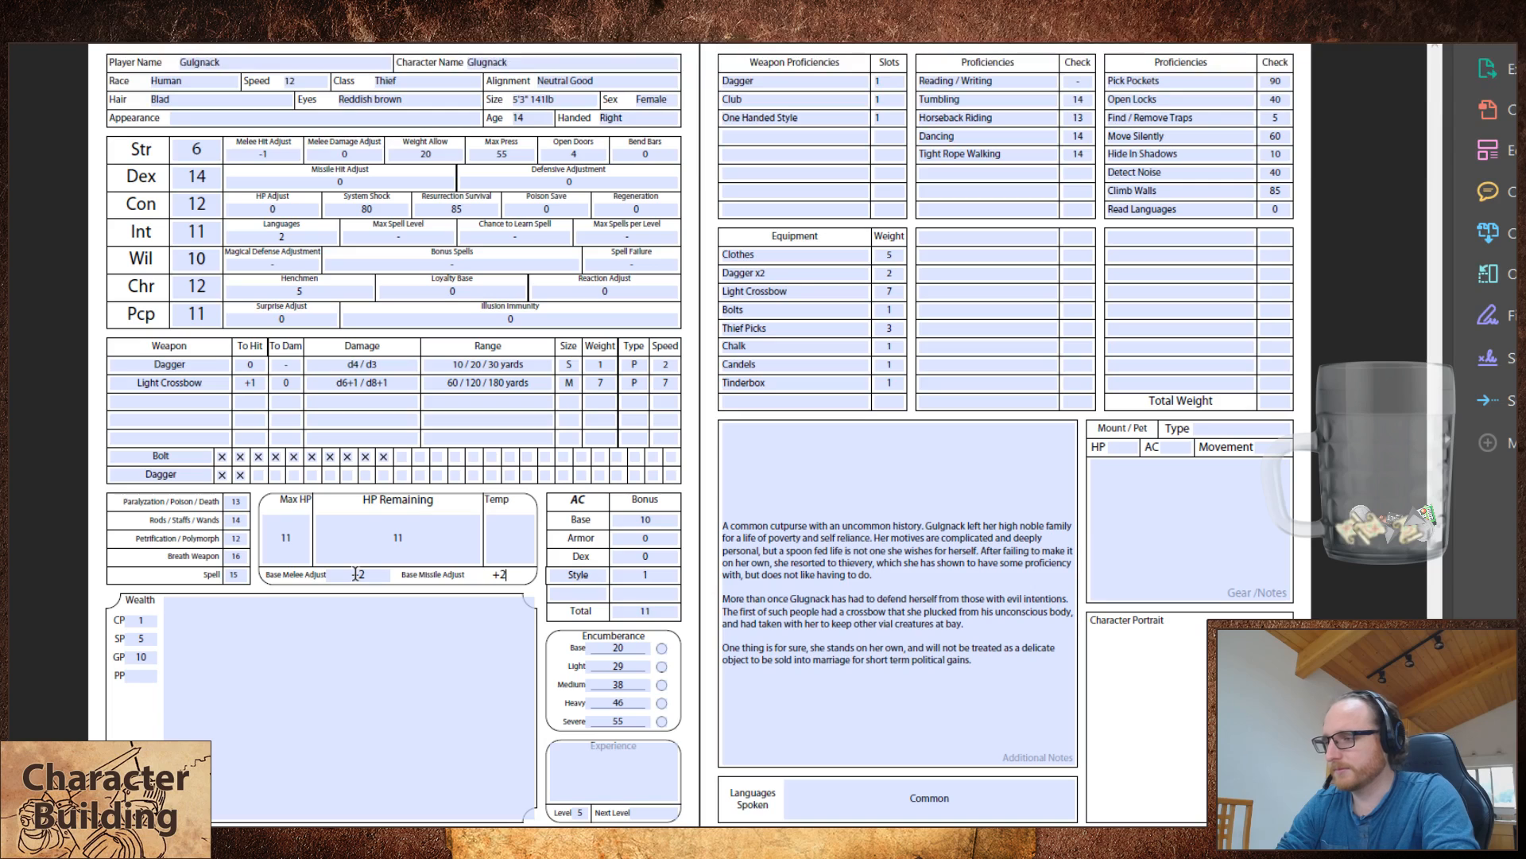
Step: Set the thief's to-hit bonuses to +1 for the dagger and +2 for the light crossbow
double_click(261, 366)
double_click(251, 383)
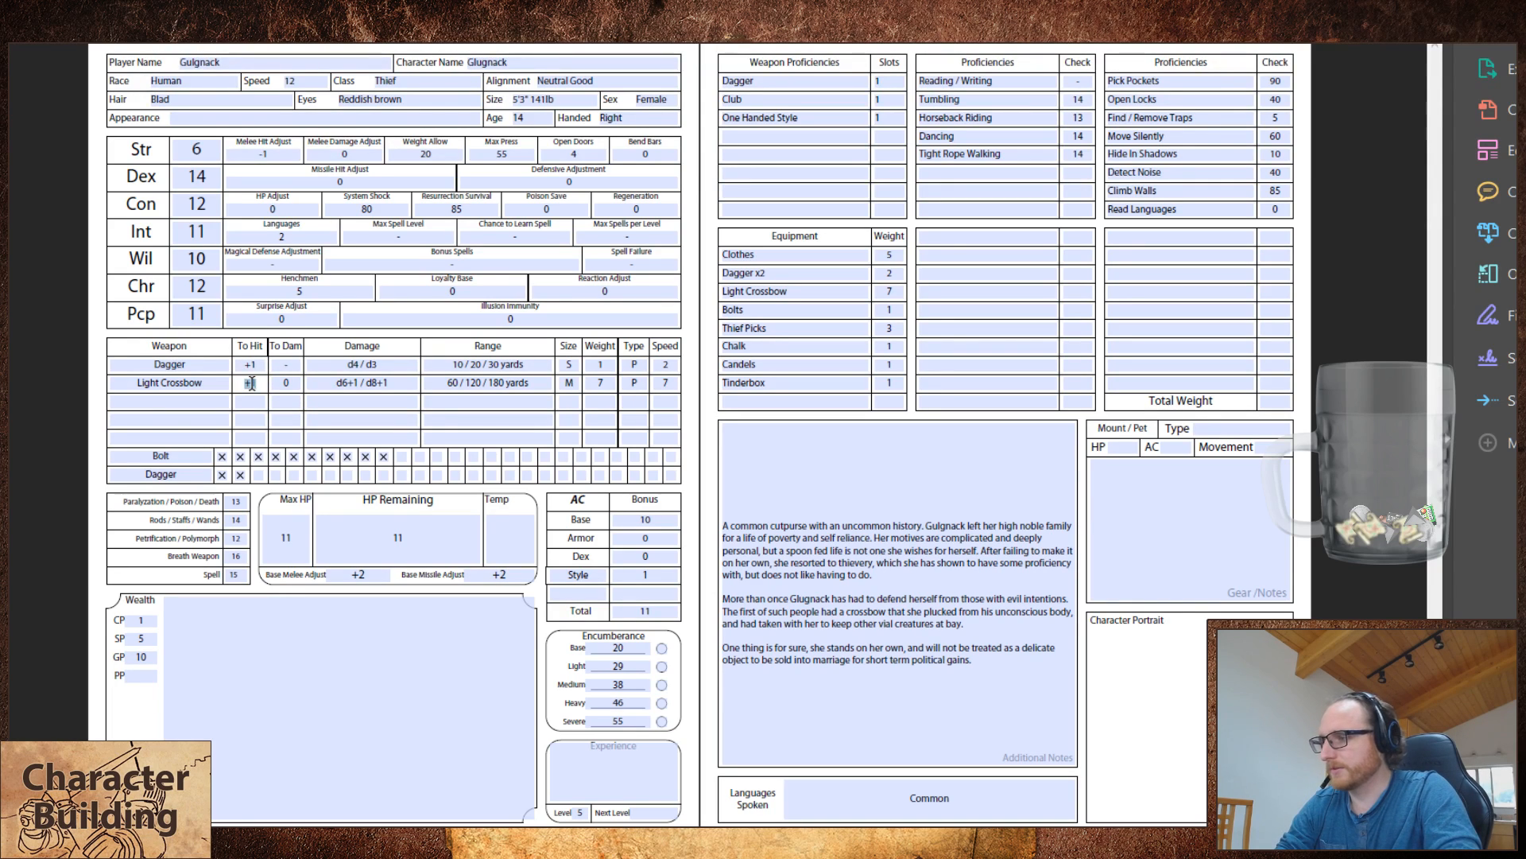
text(+2)
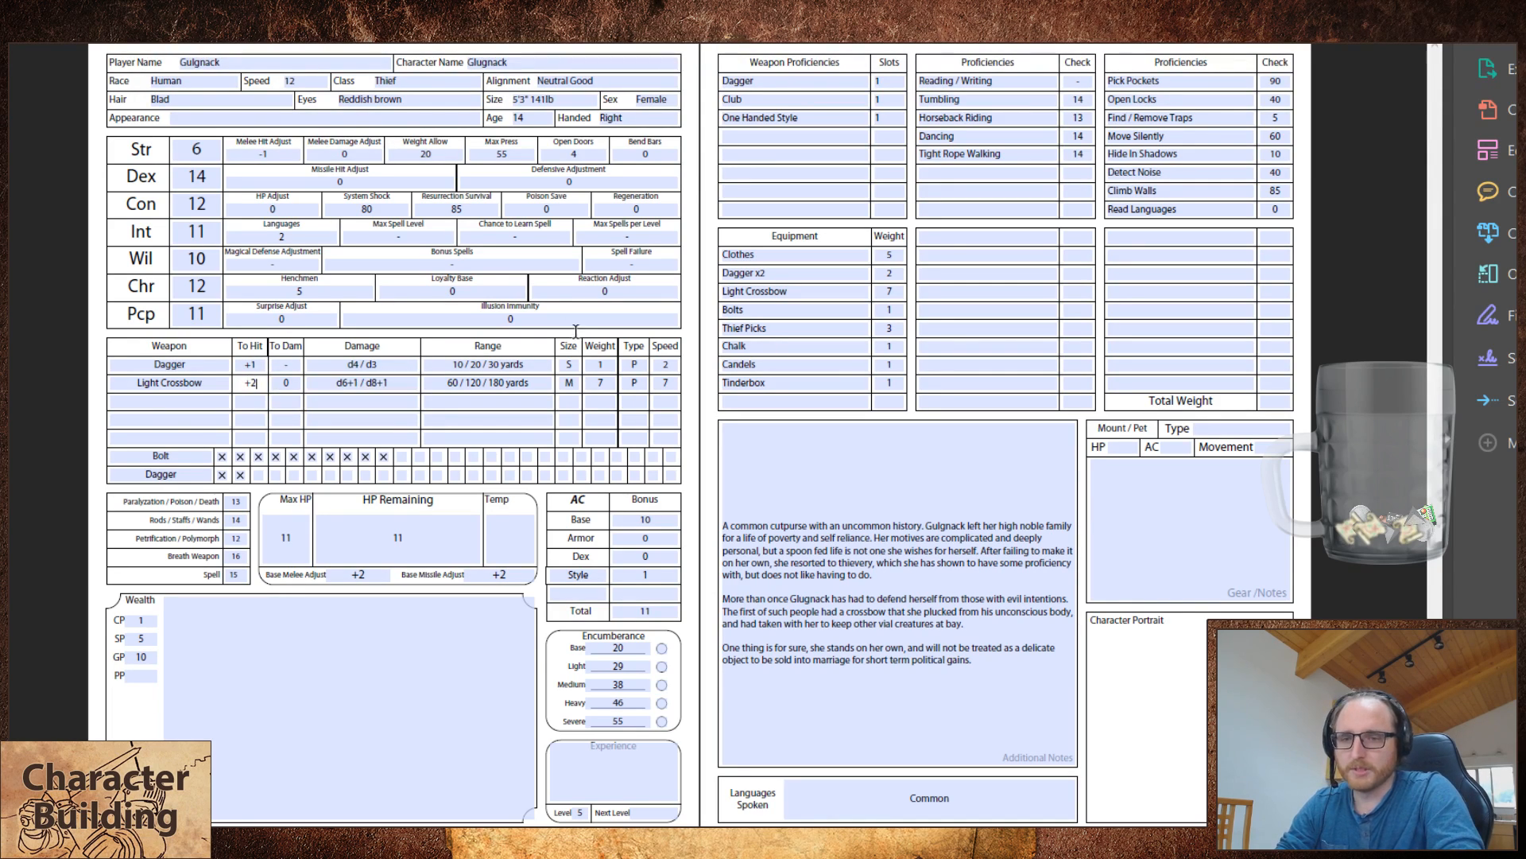
Step: Set the thief's maximum and remaining hit points to 13
double_click(286, 540)
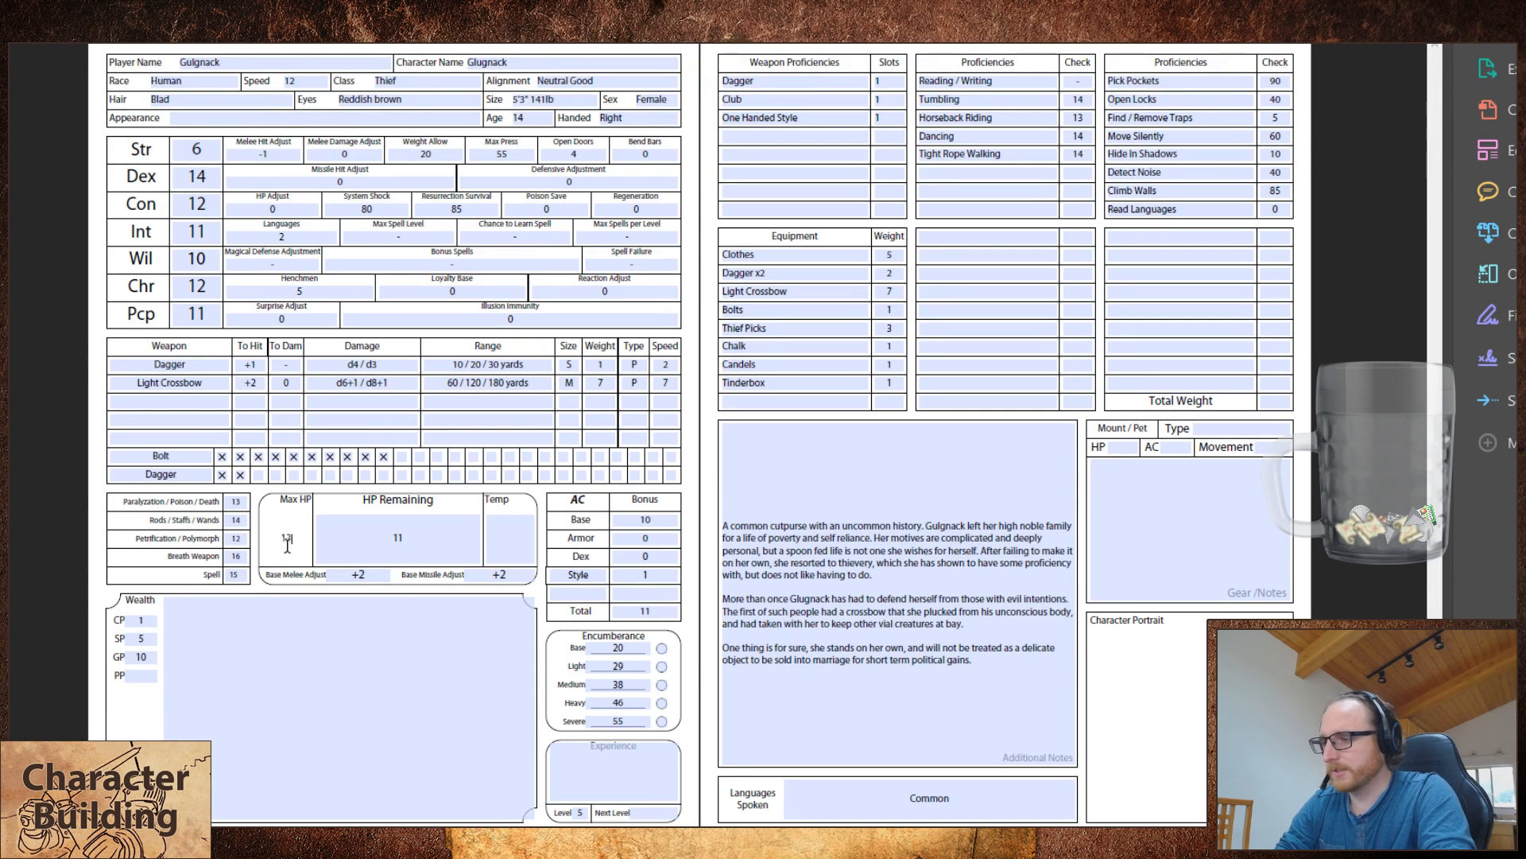
key(Tab)
text(13)
Step: Switch to the fighter's character sheet, fit it to the window and set the character's level to 5
click(108, 383)
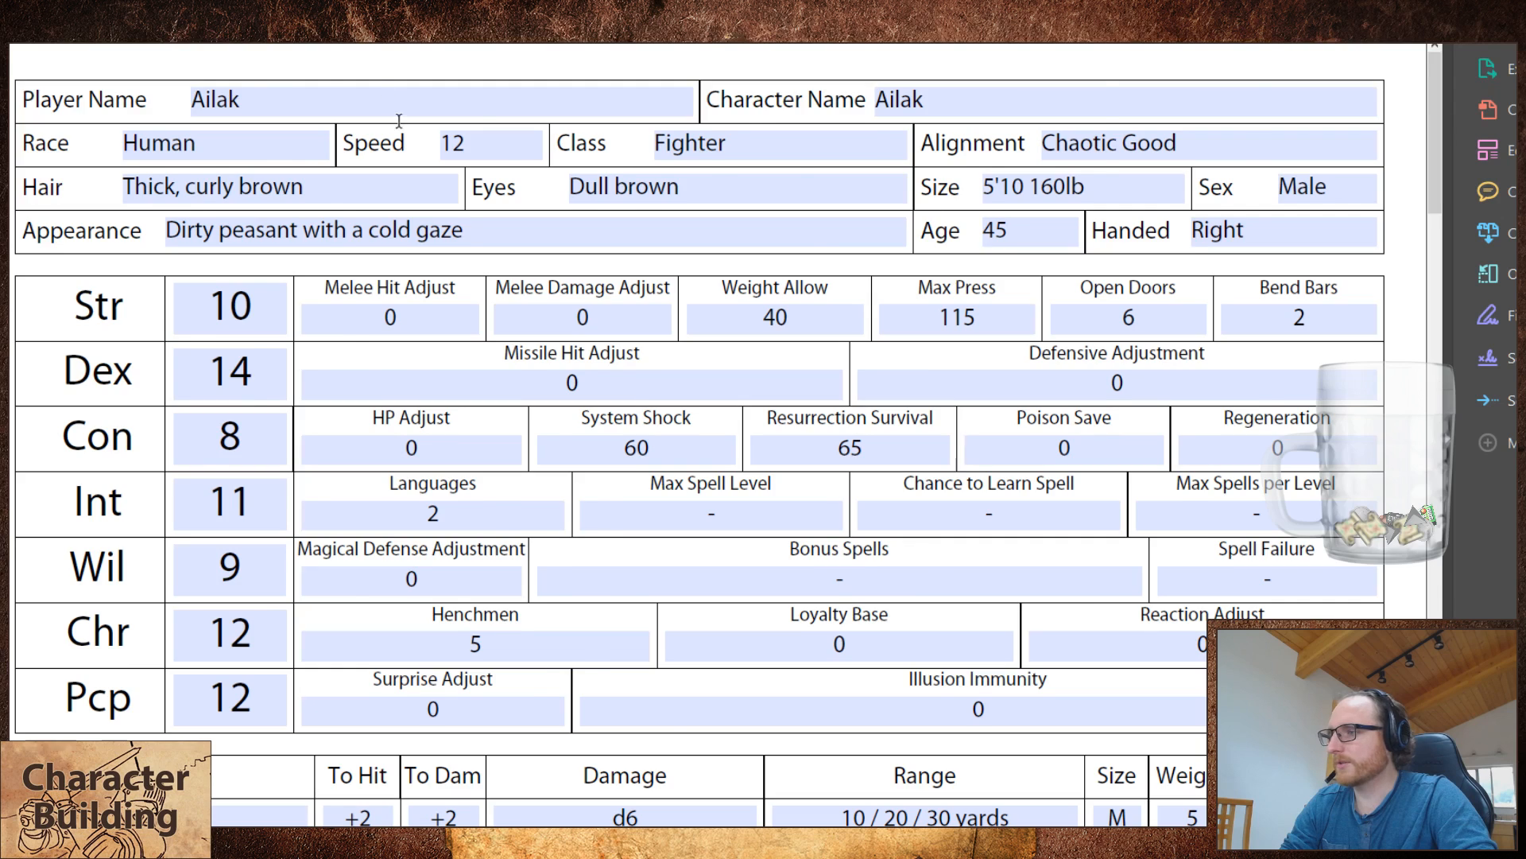
key(ctrl+0)
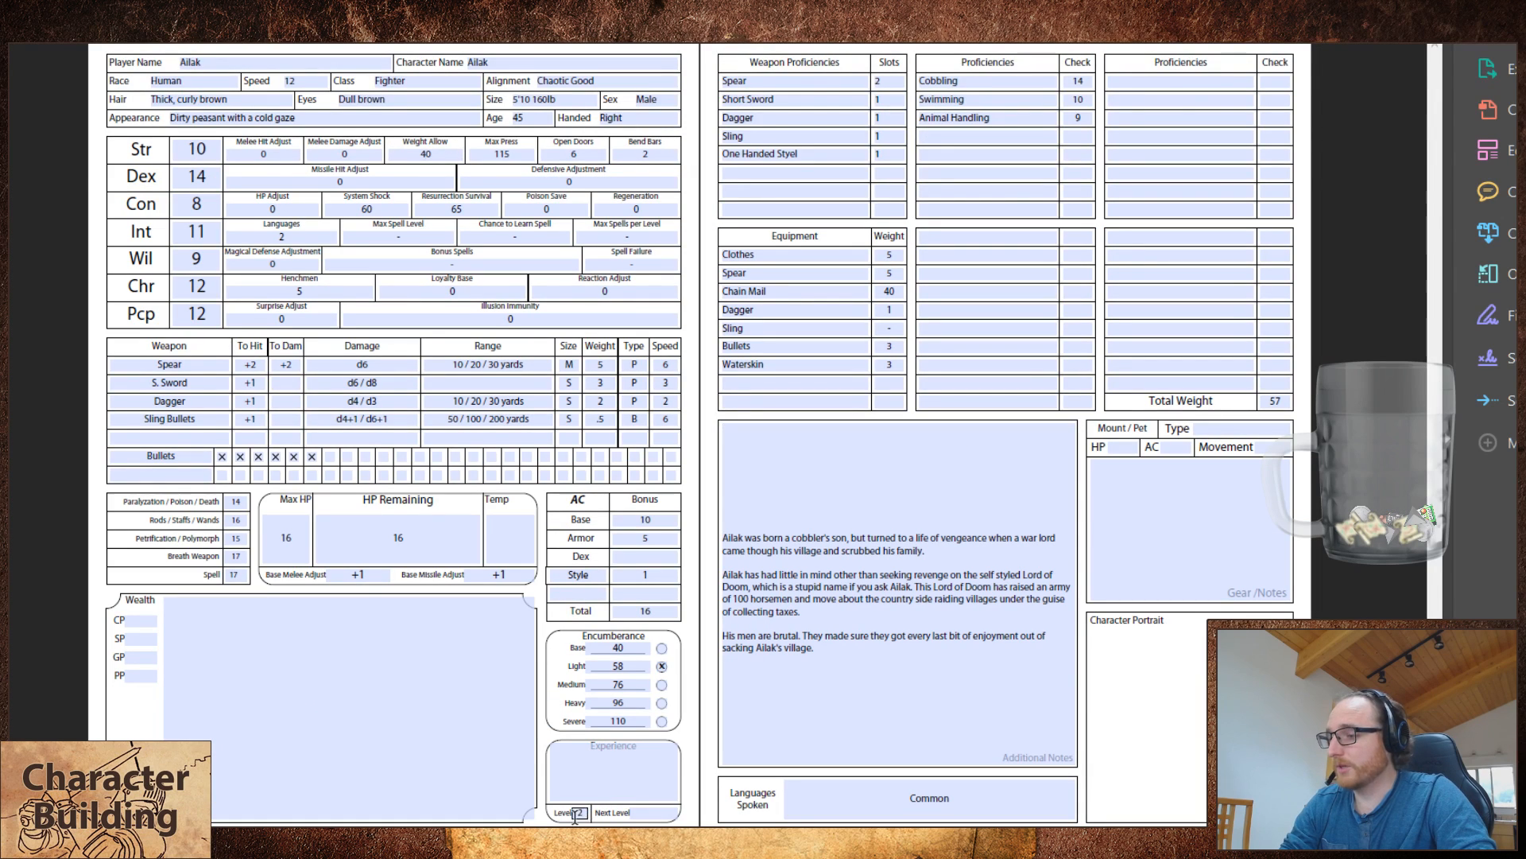
text(5)
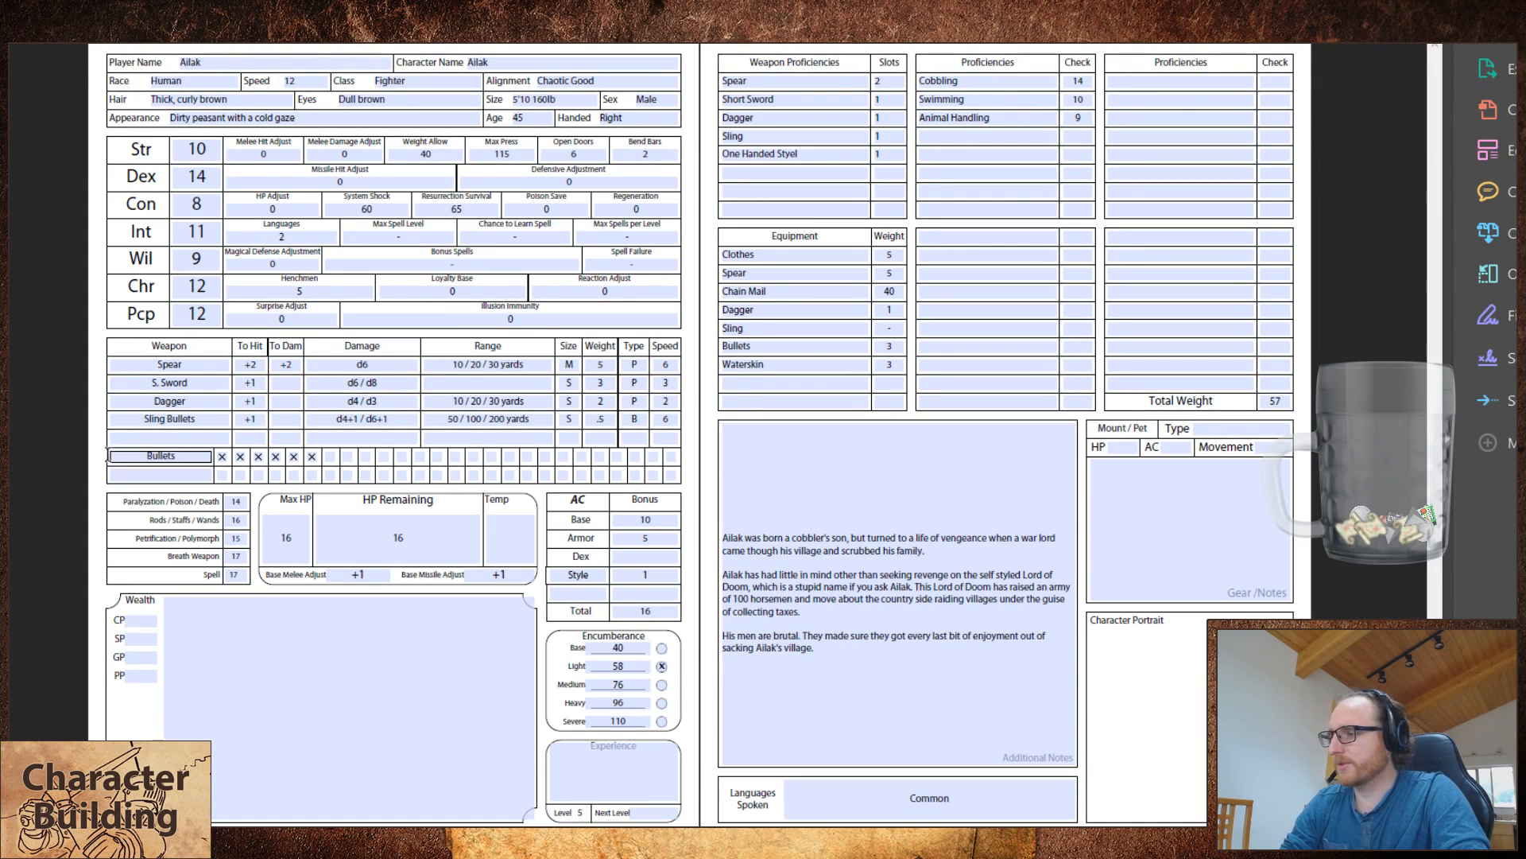
click(76, 423)
Step: Set the fighter's base melee and base missile adjustments to +4
double_click(288, 539)
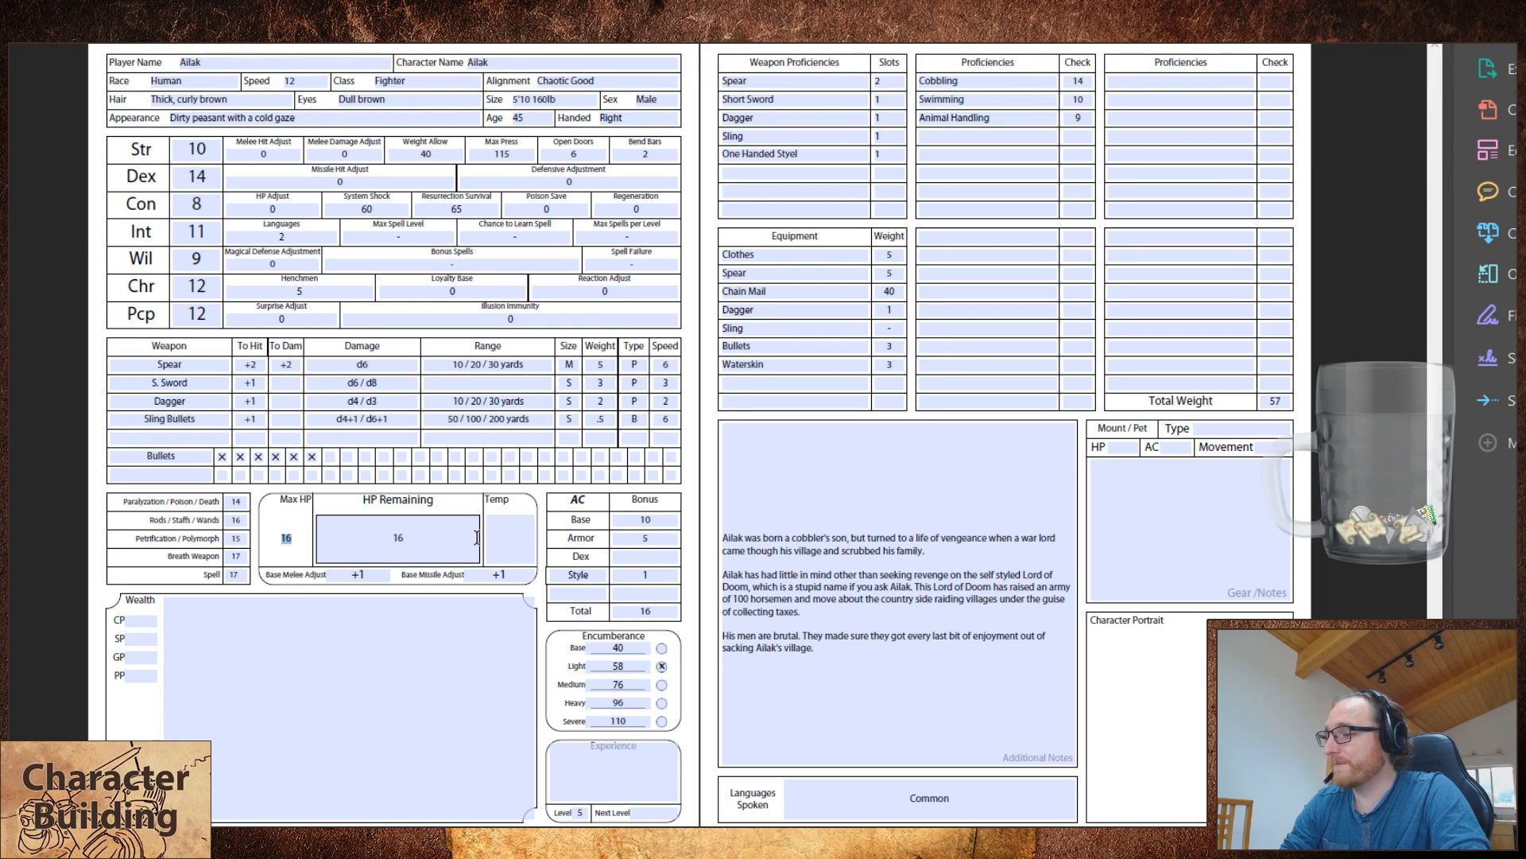
double_click(374, 574)
text(+4)
key(Tab)
text(+4)
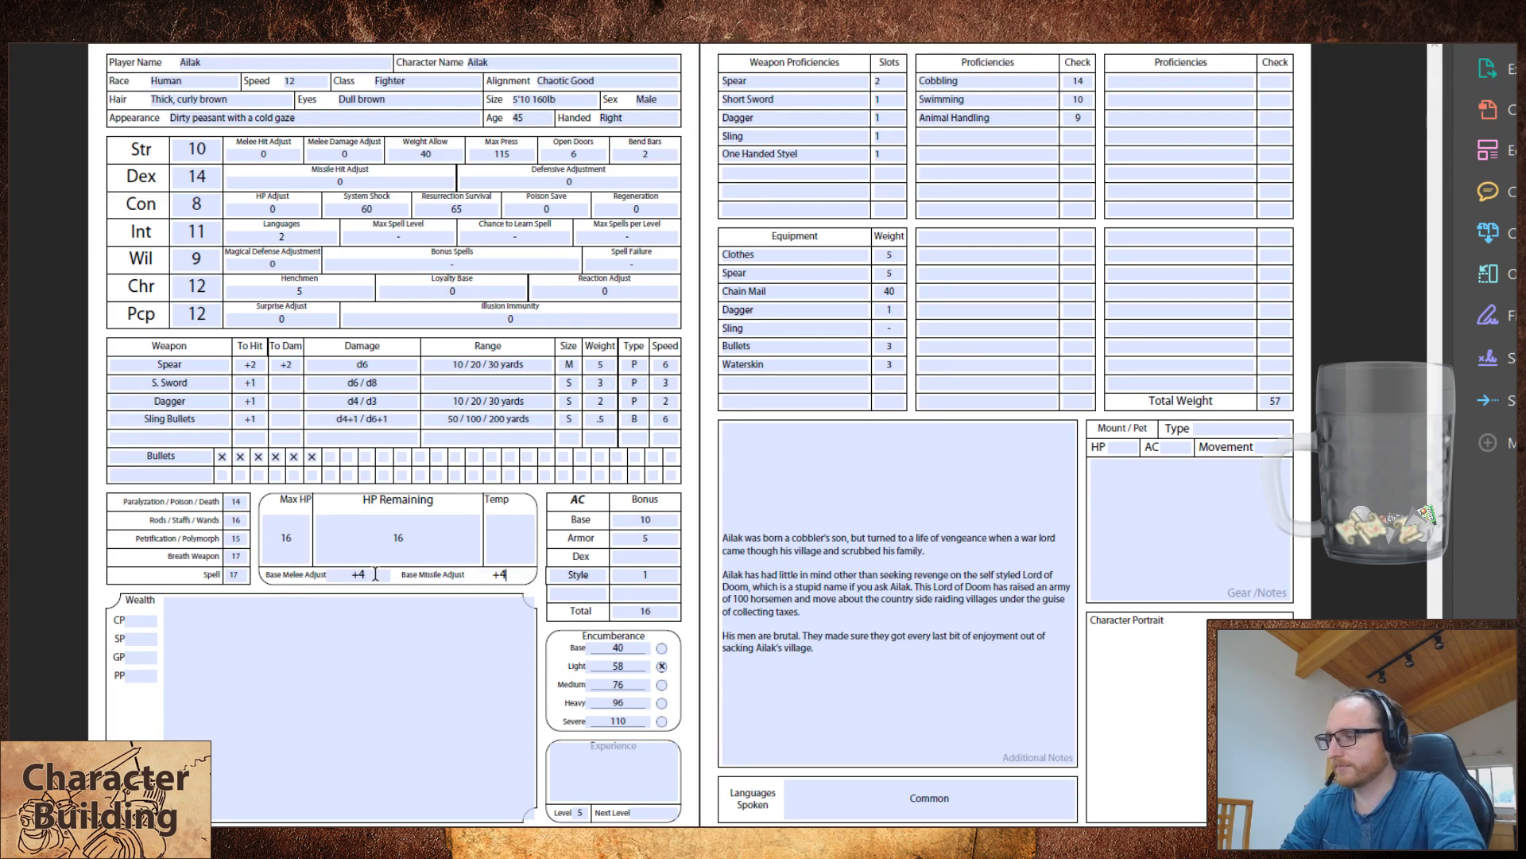
Step: Set the fighter's to-hit bonuses for the spear and the short sword to +5
click(253, 365)
key(BackSpace)
text(5)
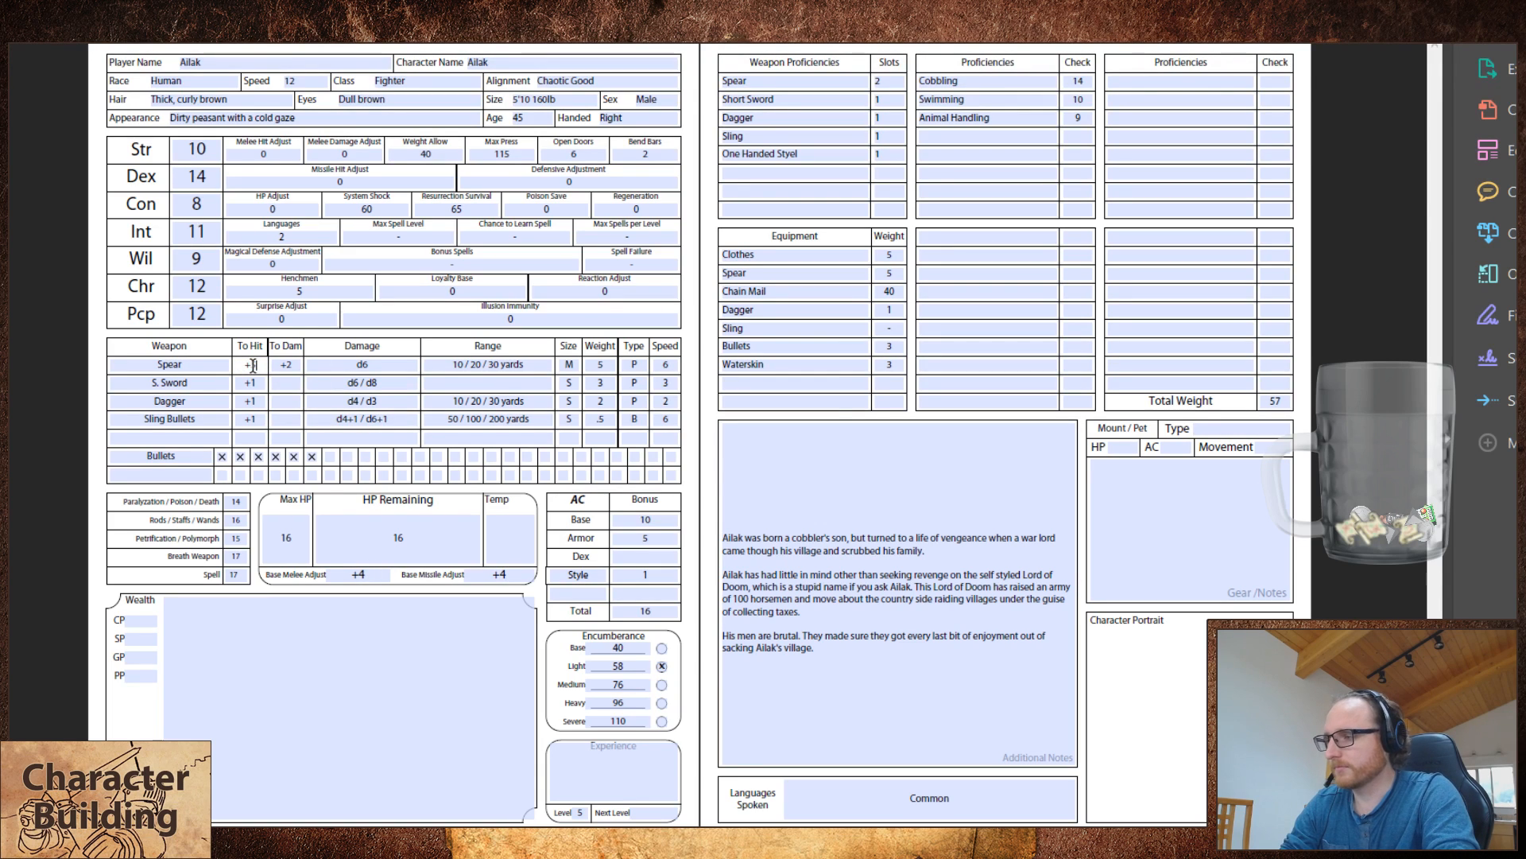
click(261, 383)
key(BackSpace)
text(5)
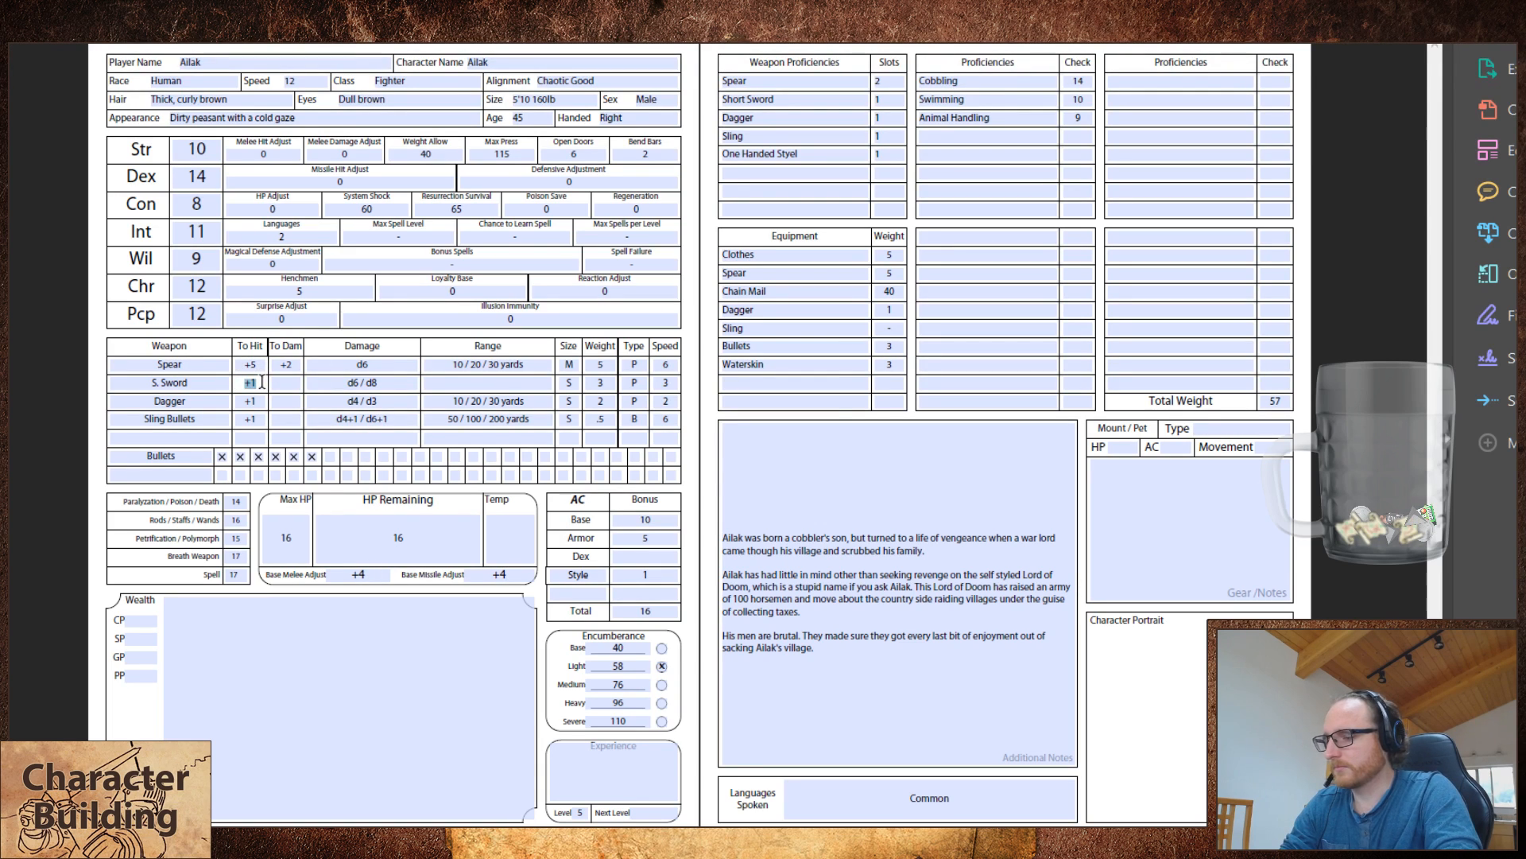
Step: Set the fighter's to-hit bonuses for the dagger, the short sword and the sling bullets to +4
double_click(259, 400)
text(+4)
double_click(261, 379)
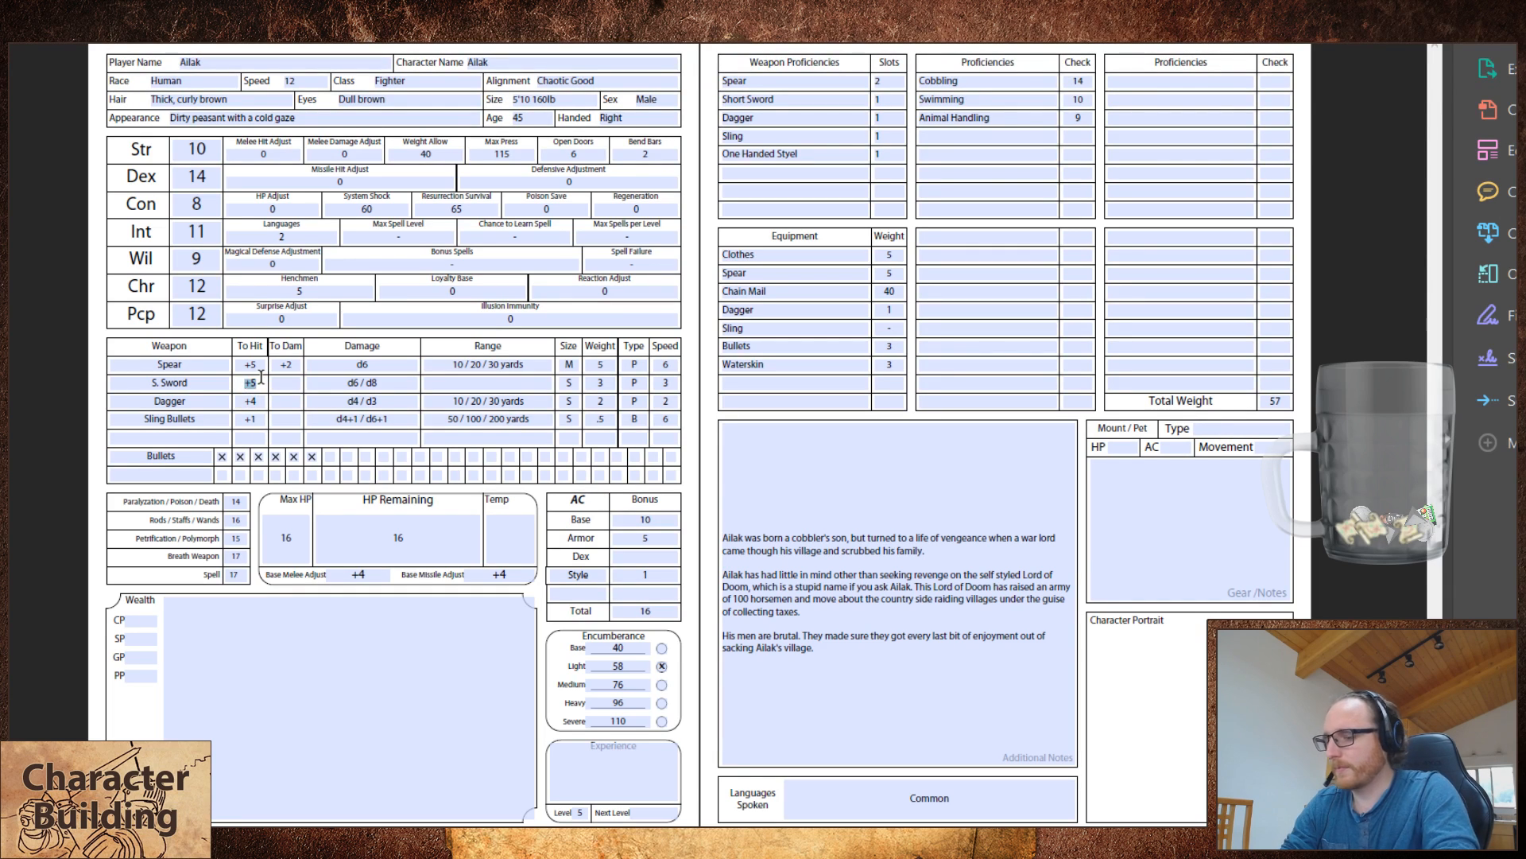
text(+4)
double_click(260, 419)
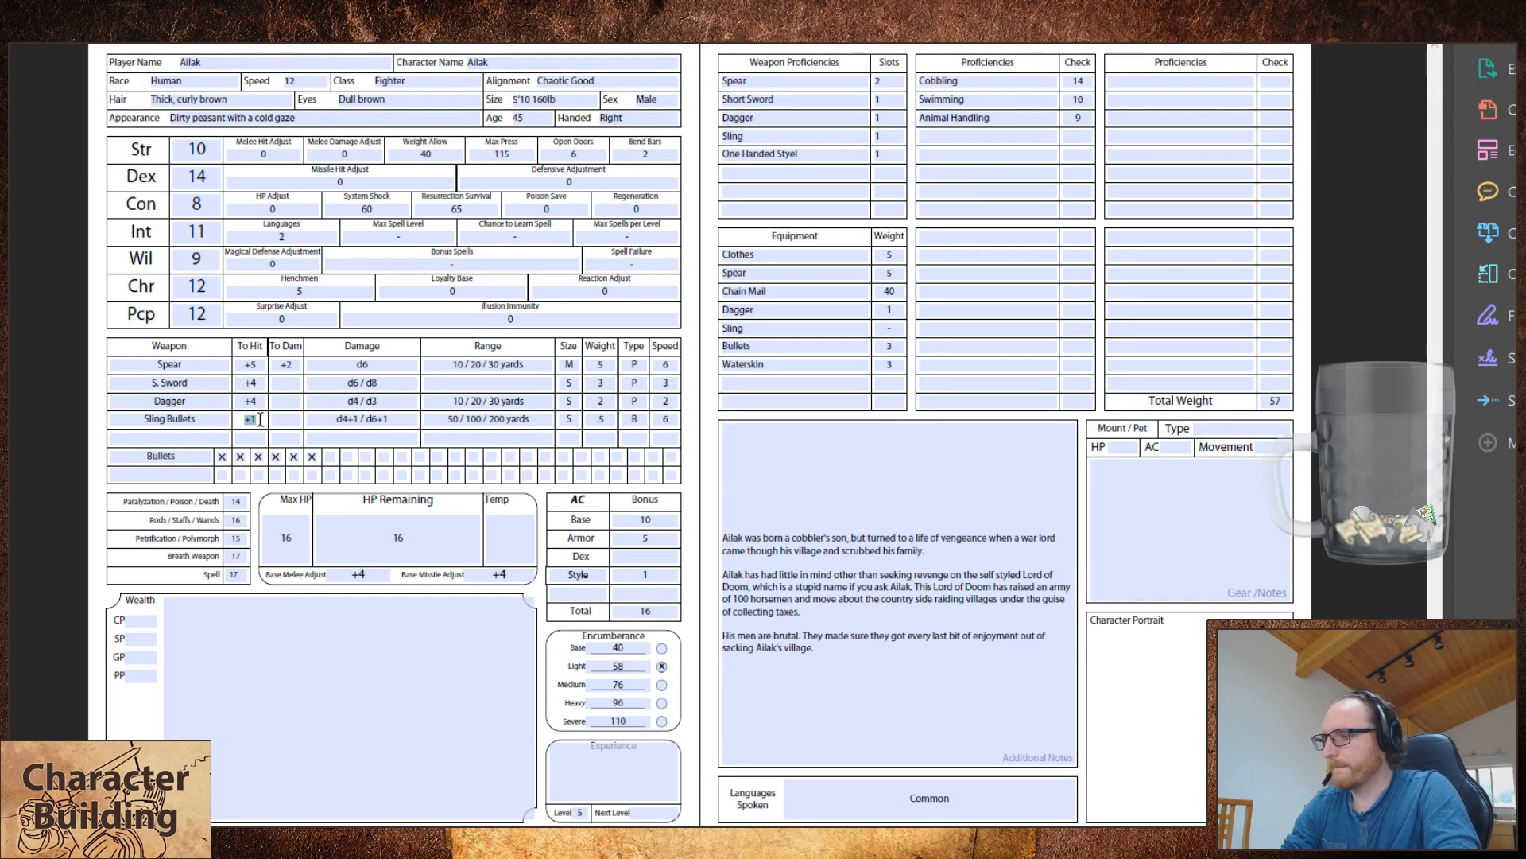
text(+4)
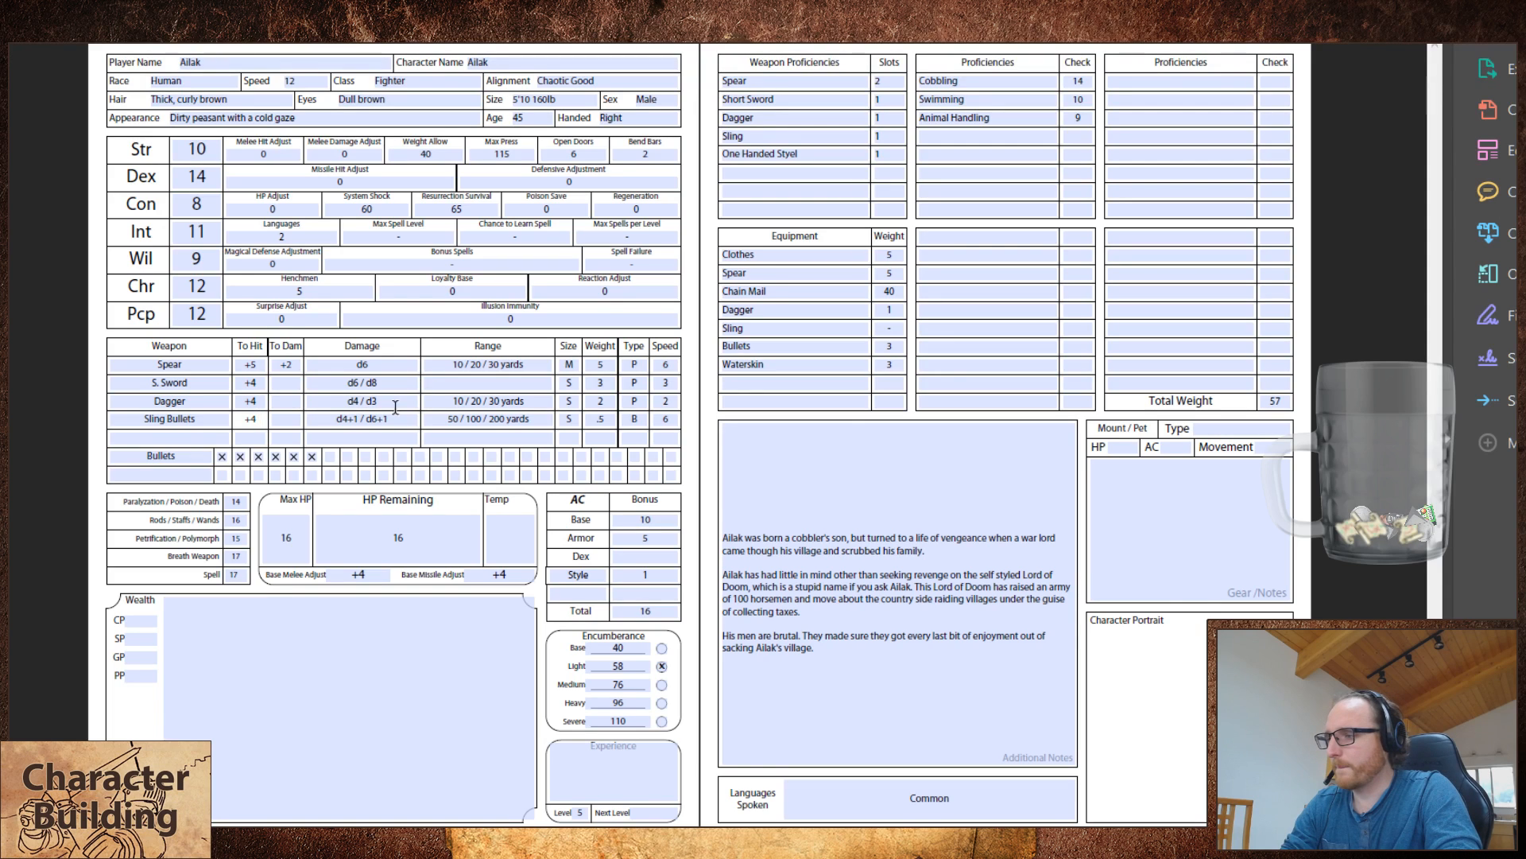
Step: Set the fighter's maximum and remaining hit points to 41
click(61, 487)
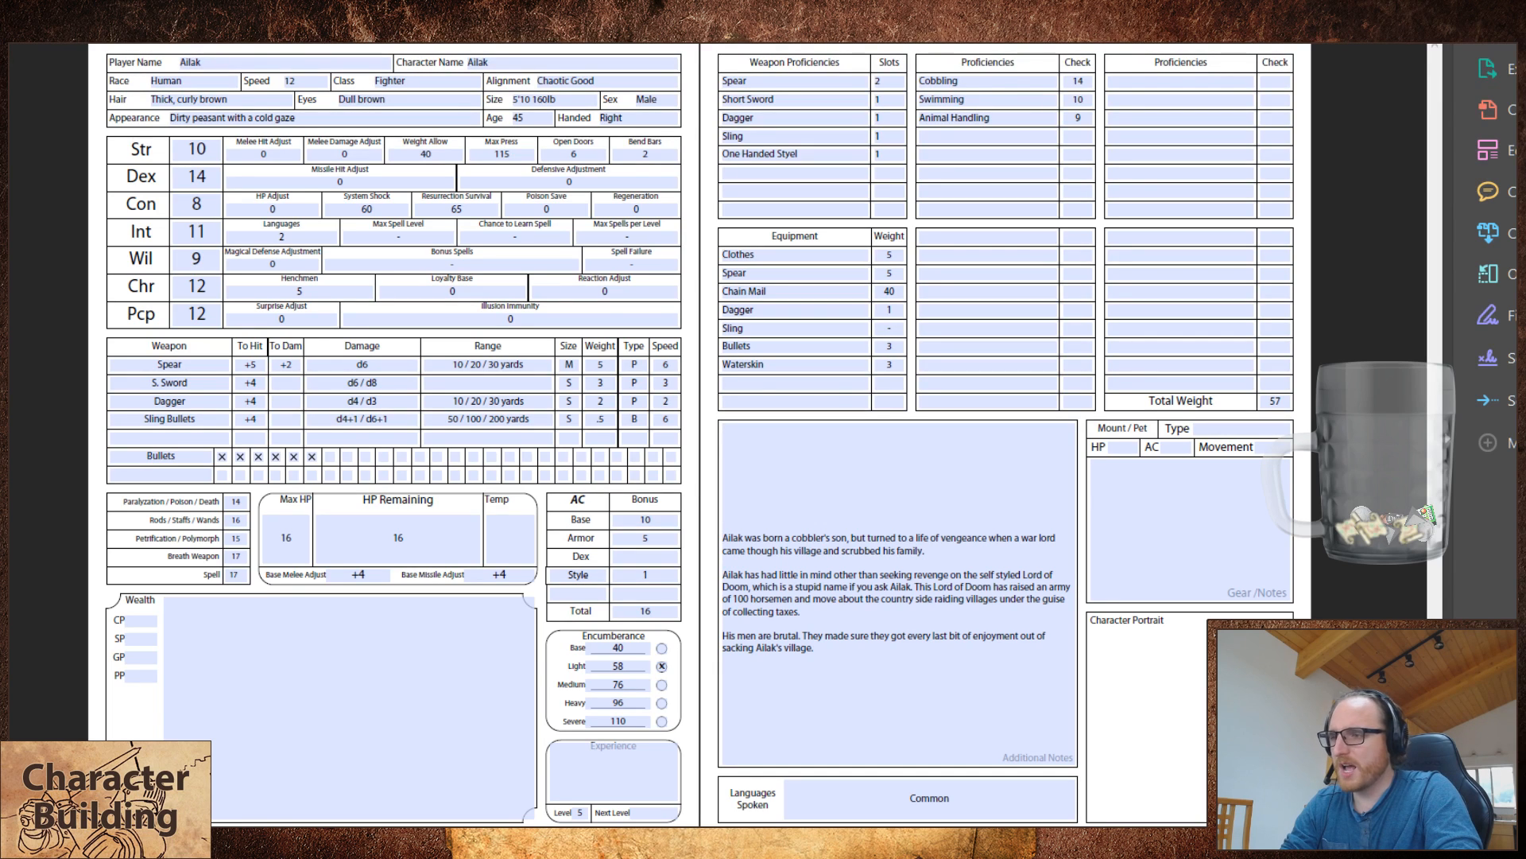
double_click(298, 535)
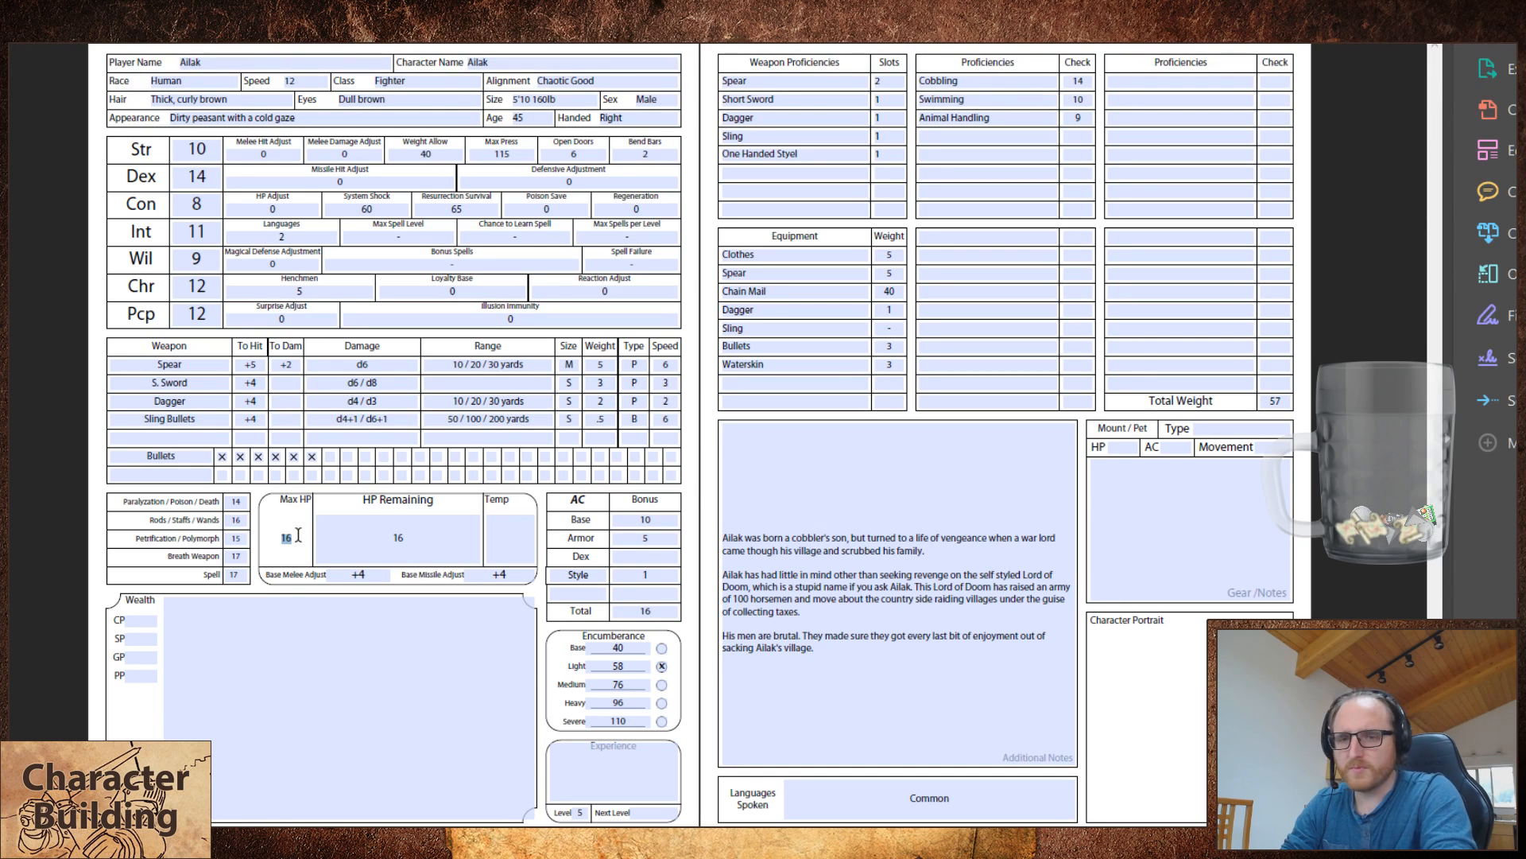
text(41)
key(Tab)
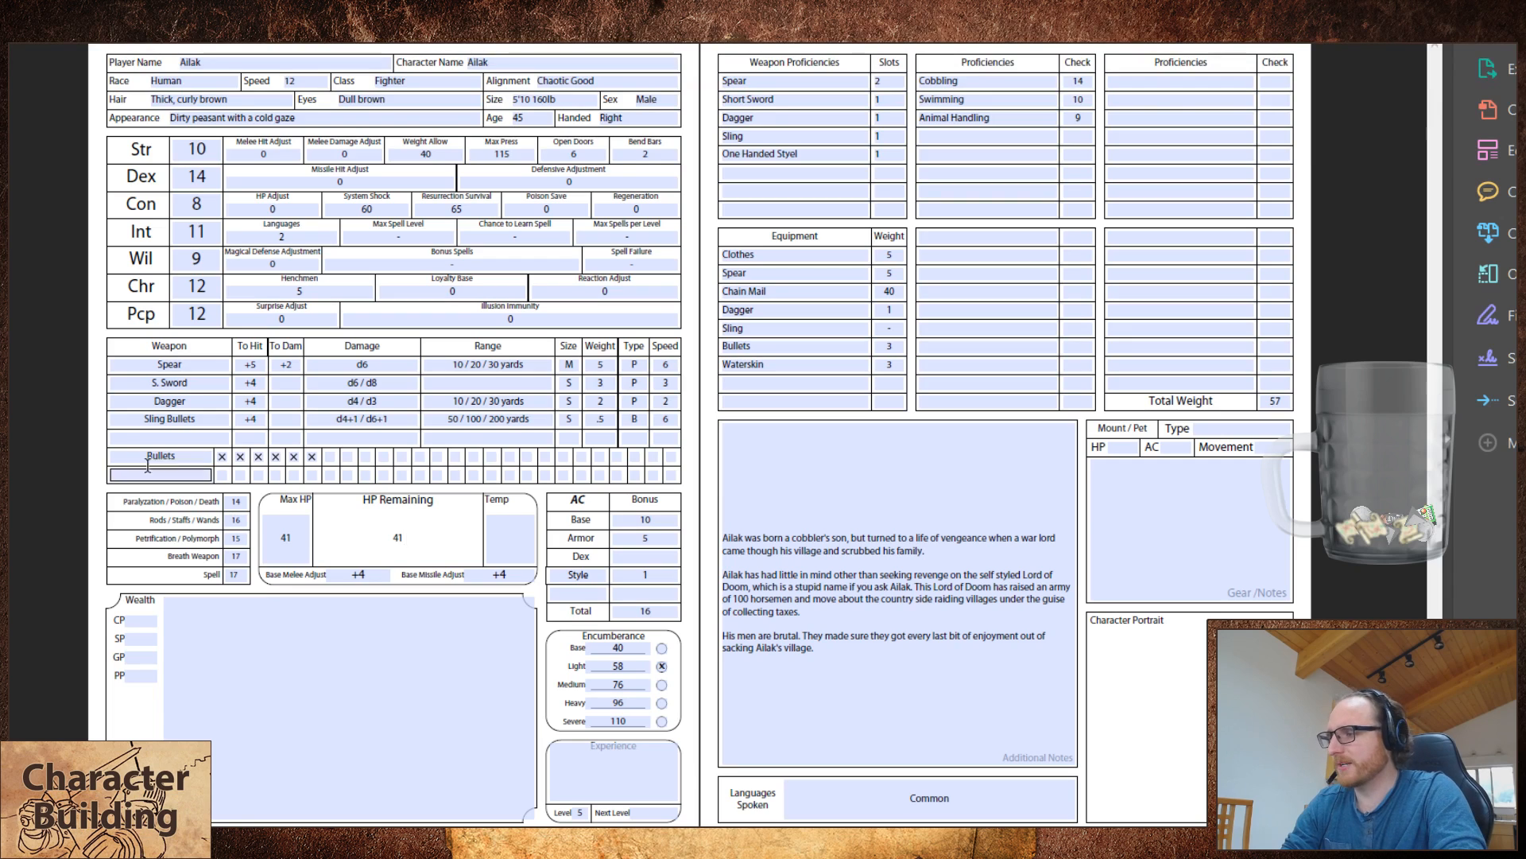
Step: Set the slots of the fighter's Spear weapon proficiency to 3
click(102, 415)
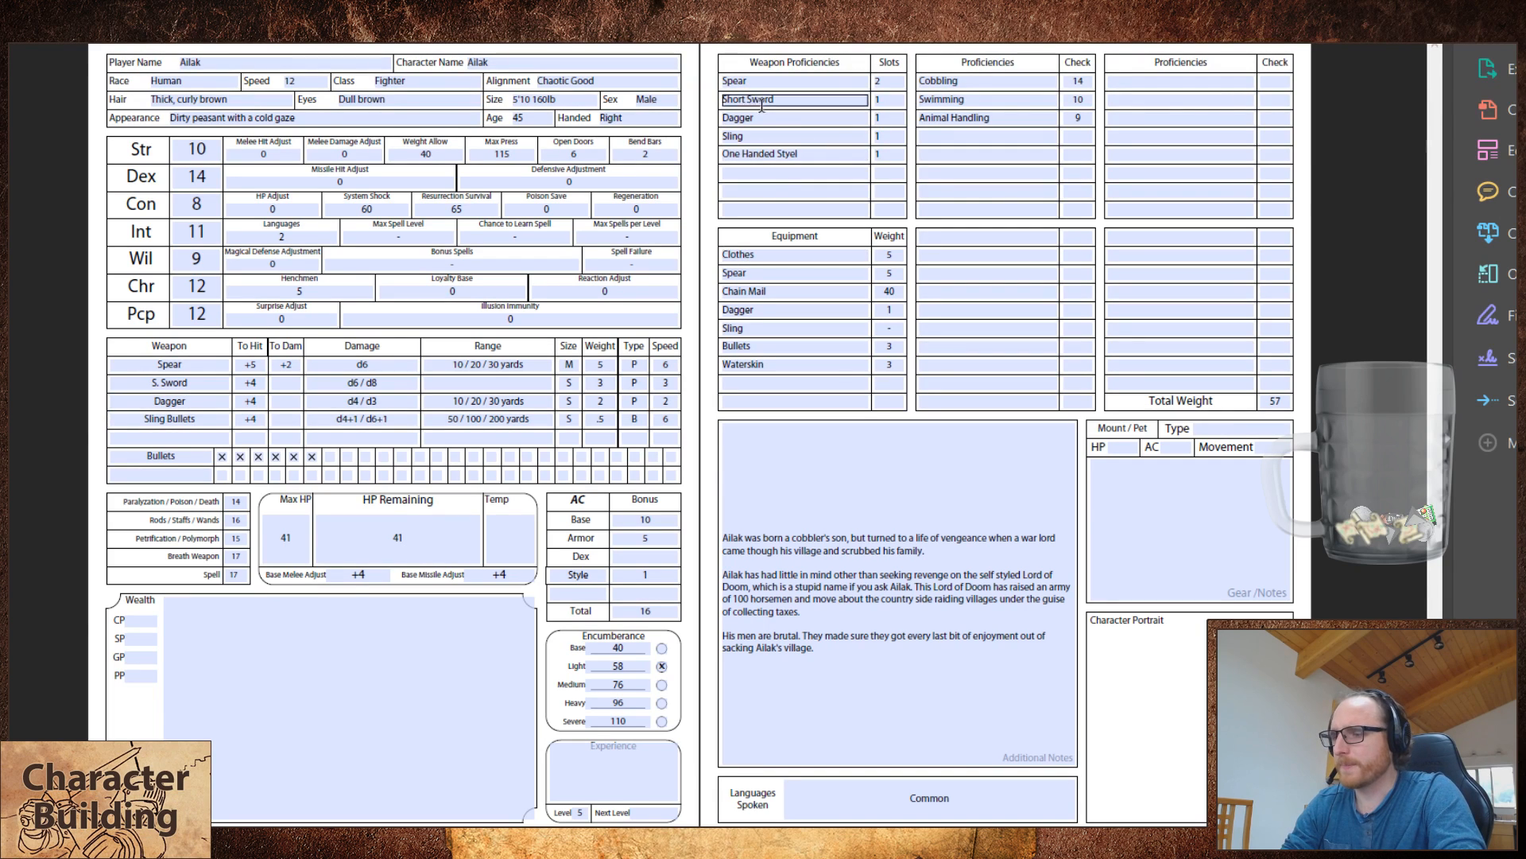
click(836, 449)
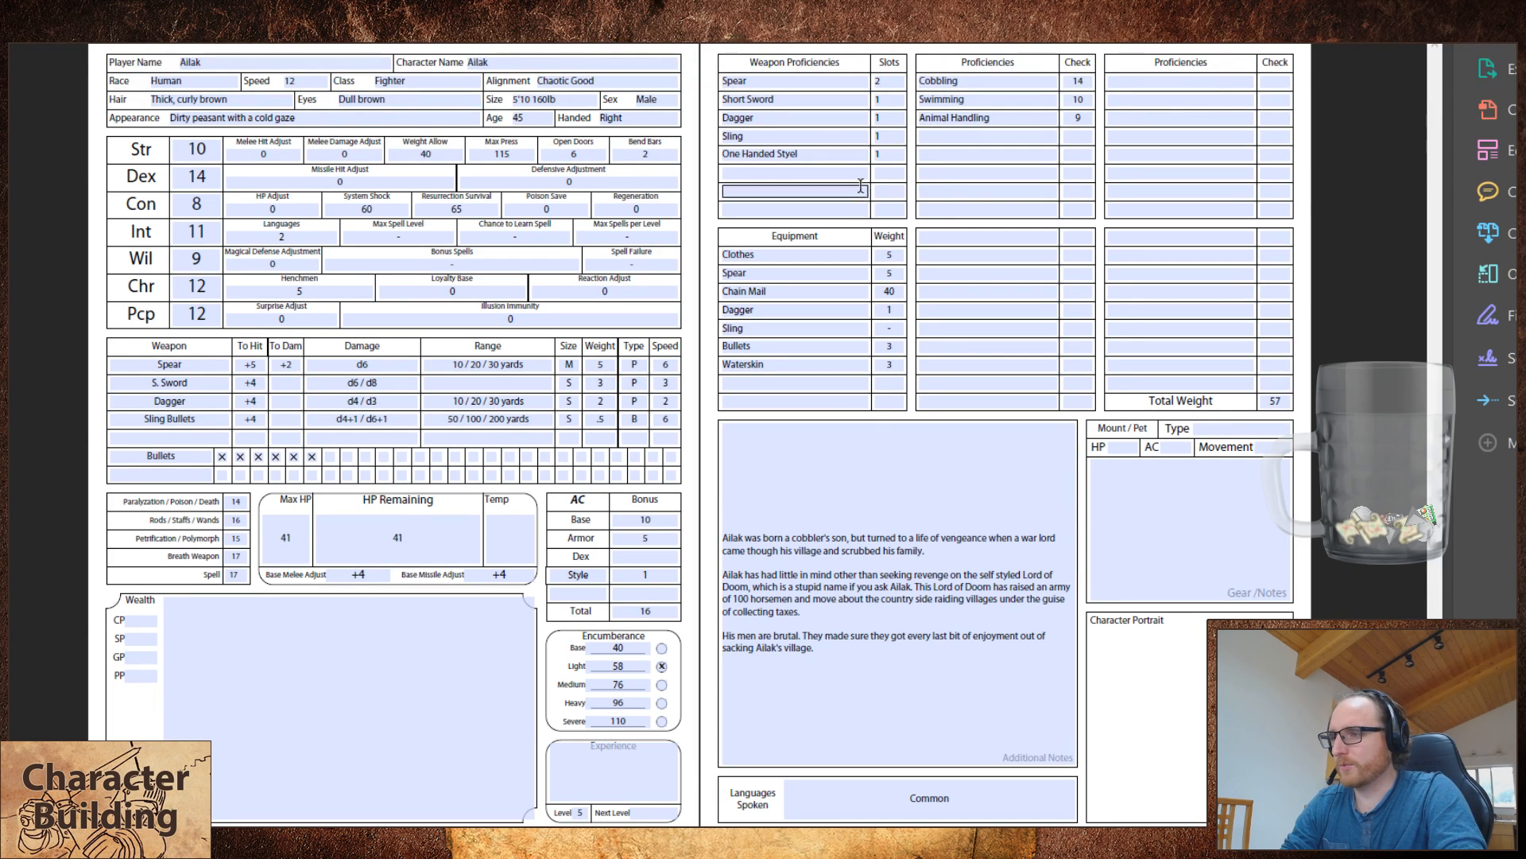
click(884, 83)
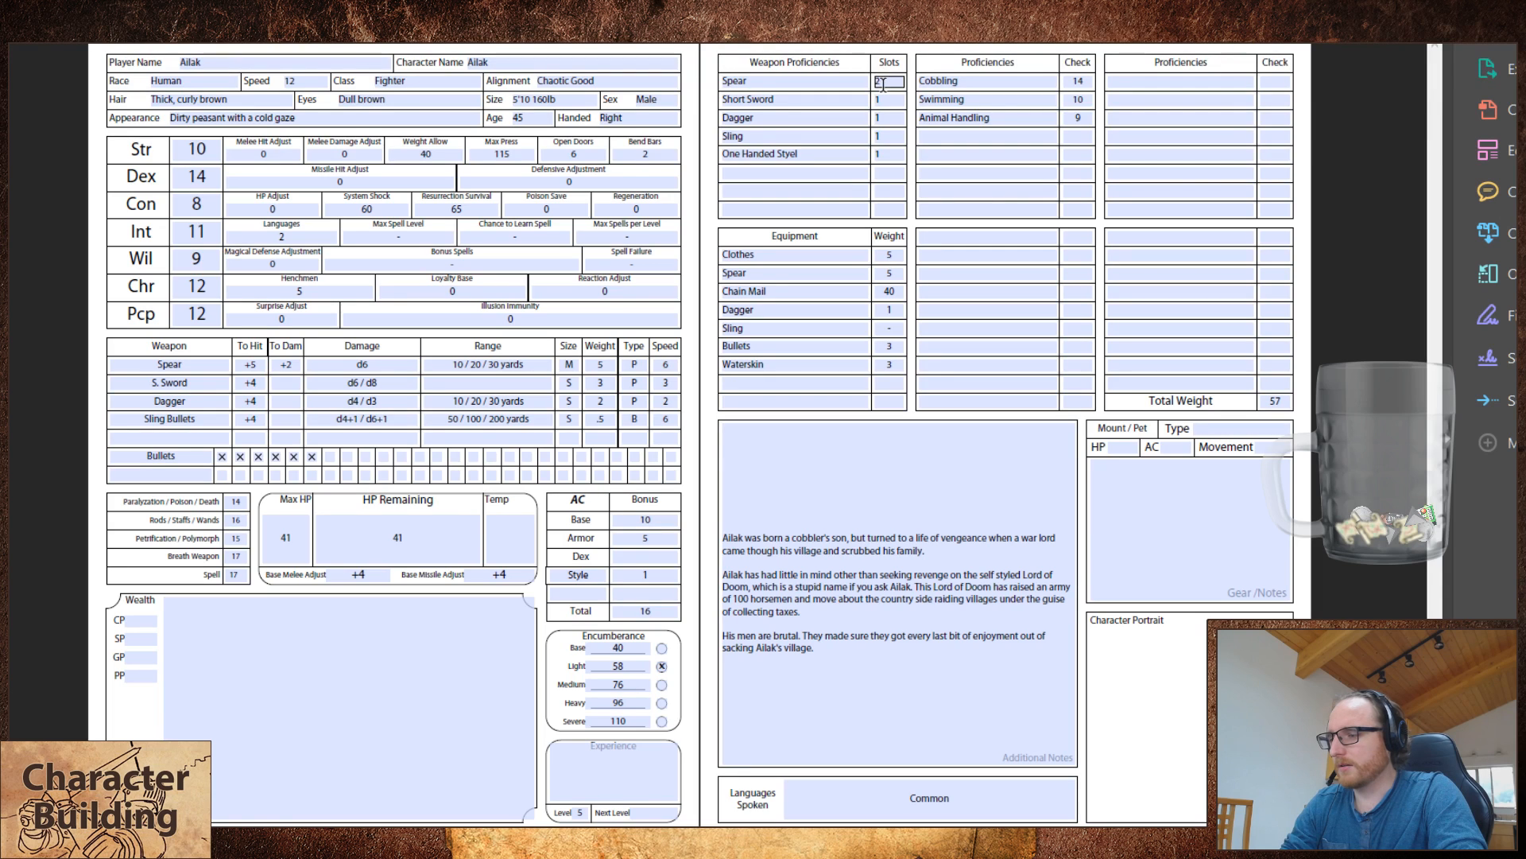
key(BackSpace)
text(3)
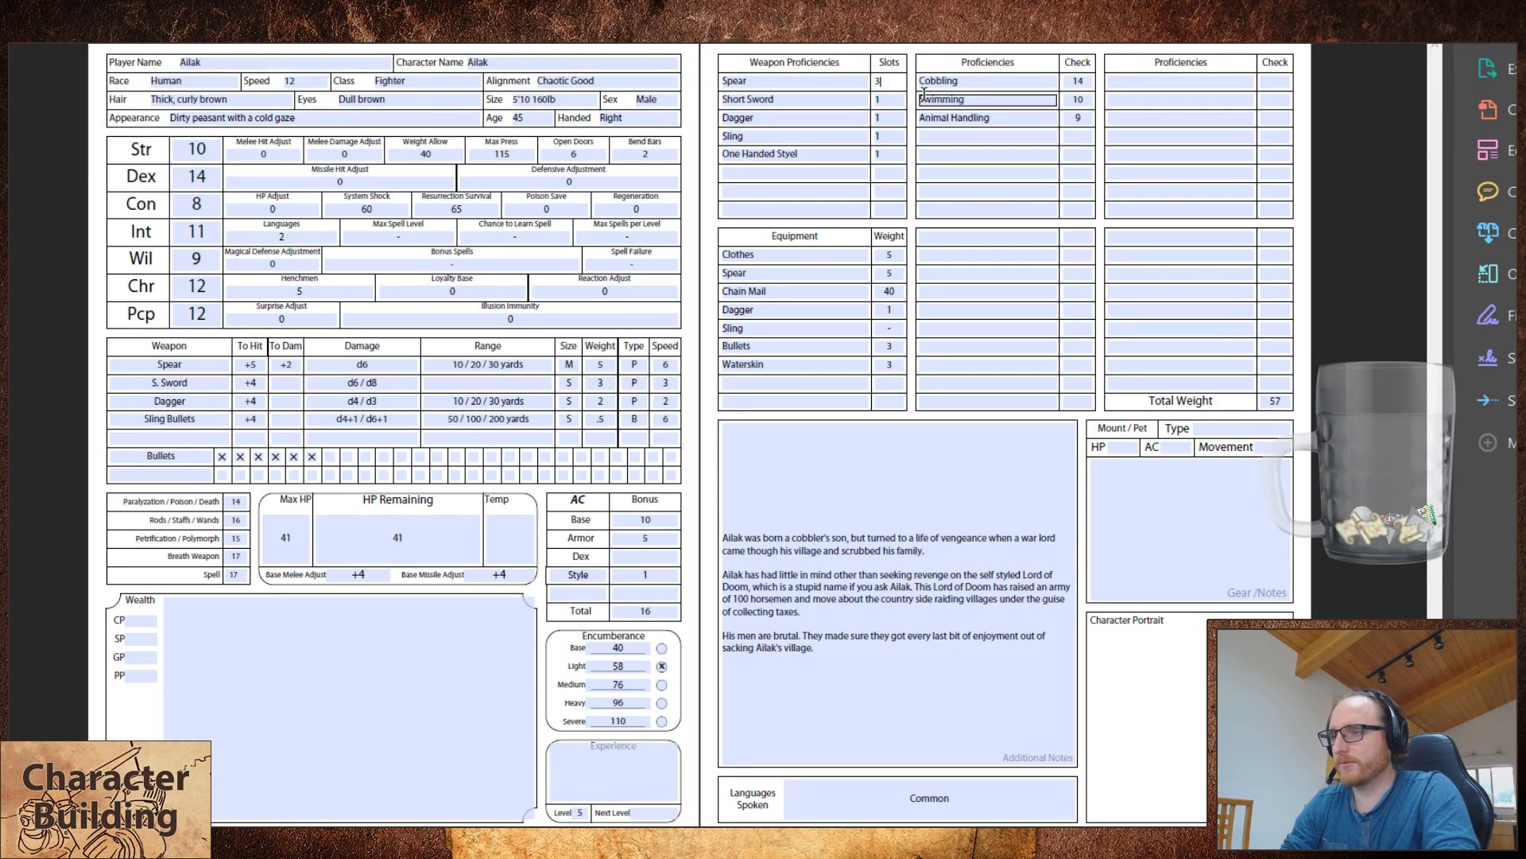
Step: Set the fighter's spear to +7 to hit and +3 to damage
double_click(253, 364)
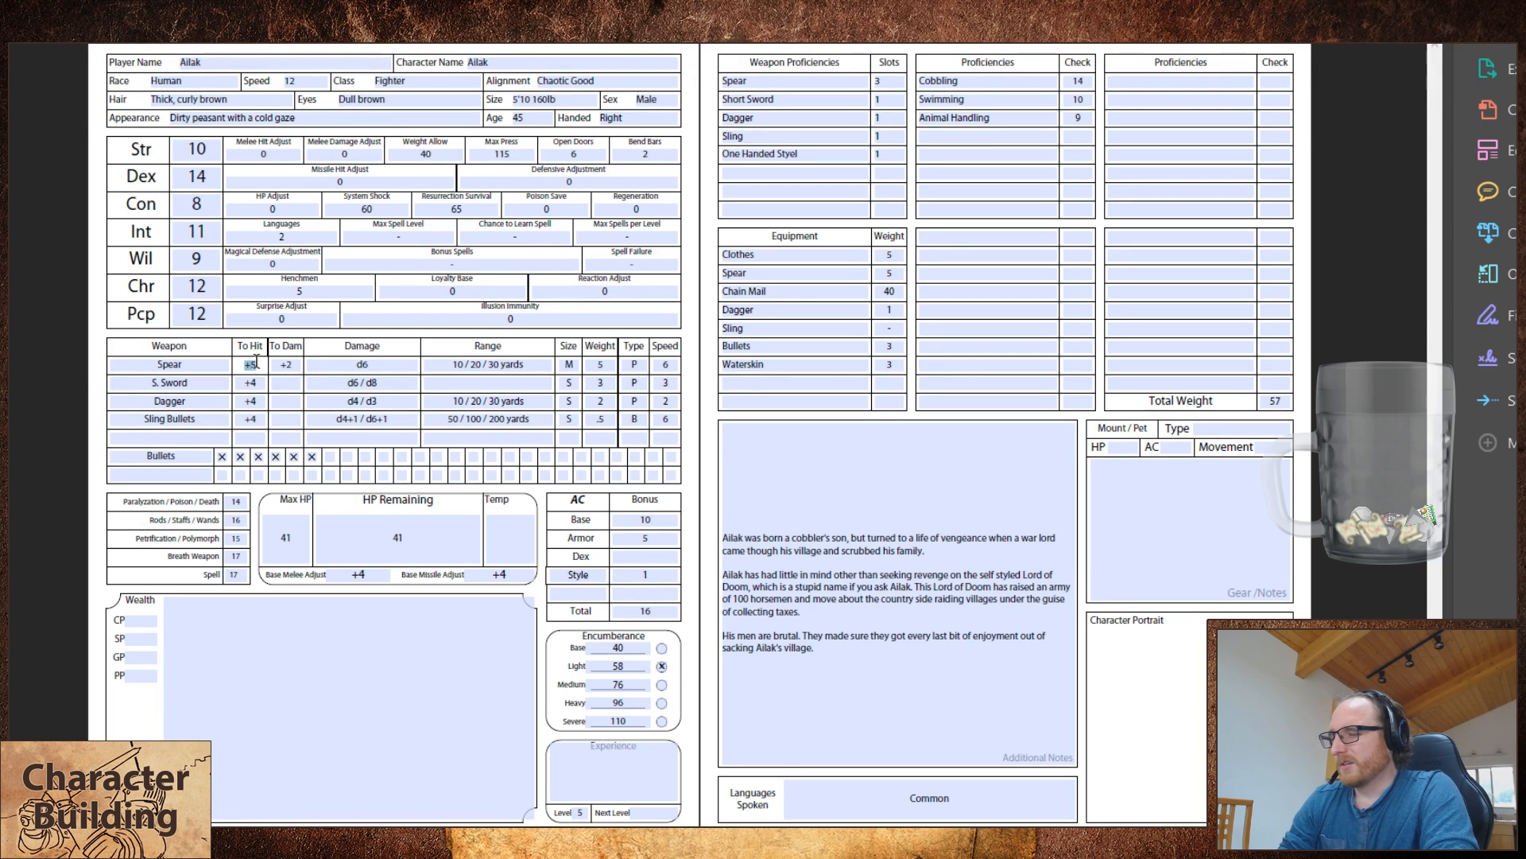
text(+7)
key(Tab)
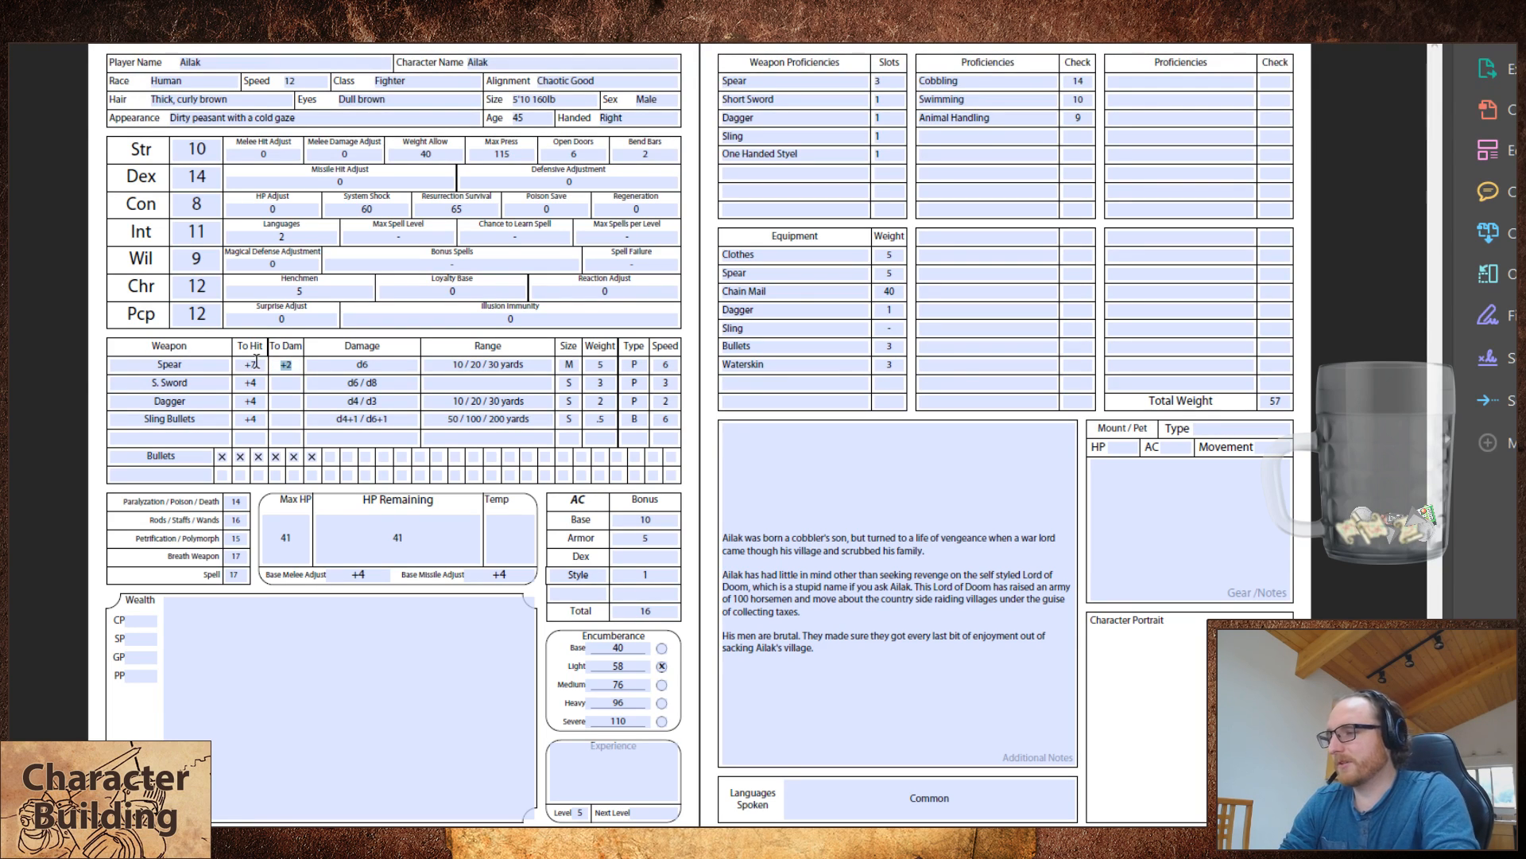
text(+3)
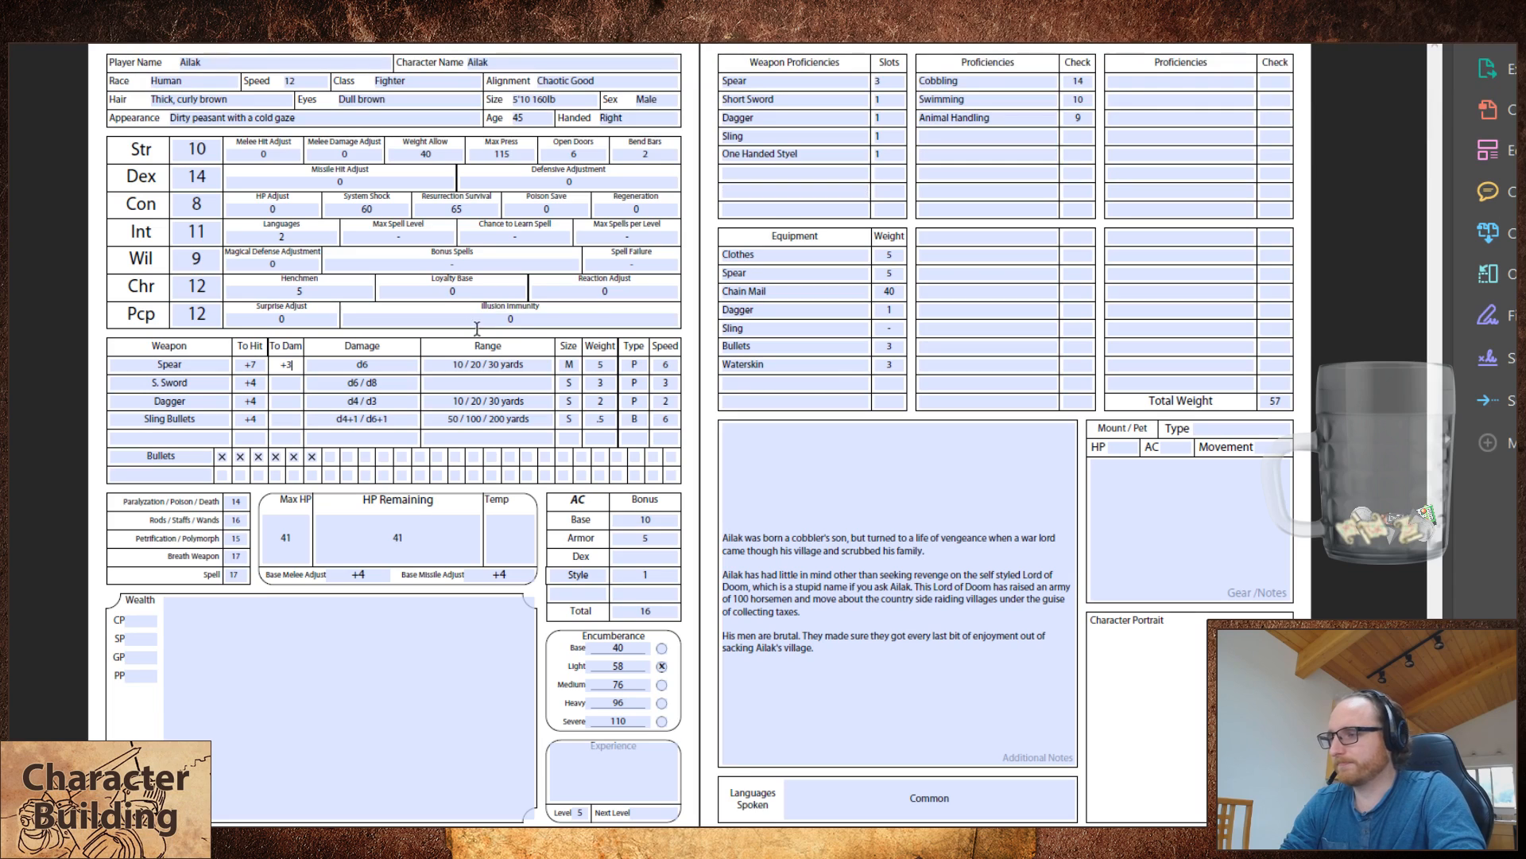
Step: Add the proficiency "Bowery / Fletchery" with a check of 14 to the fighter's first proficiency list, below Animal Handling
click(1018, 99)
click(992, 135)
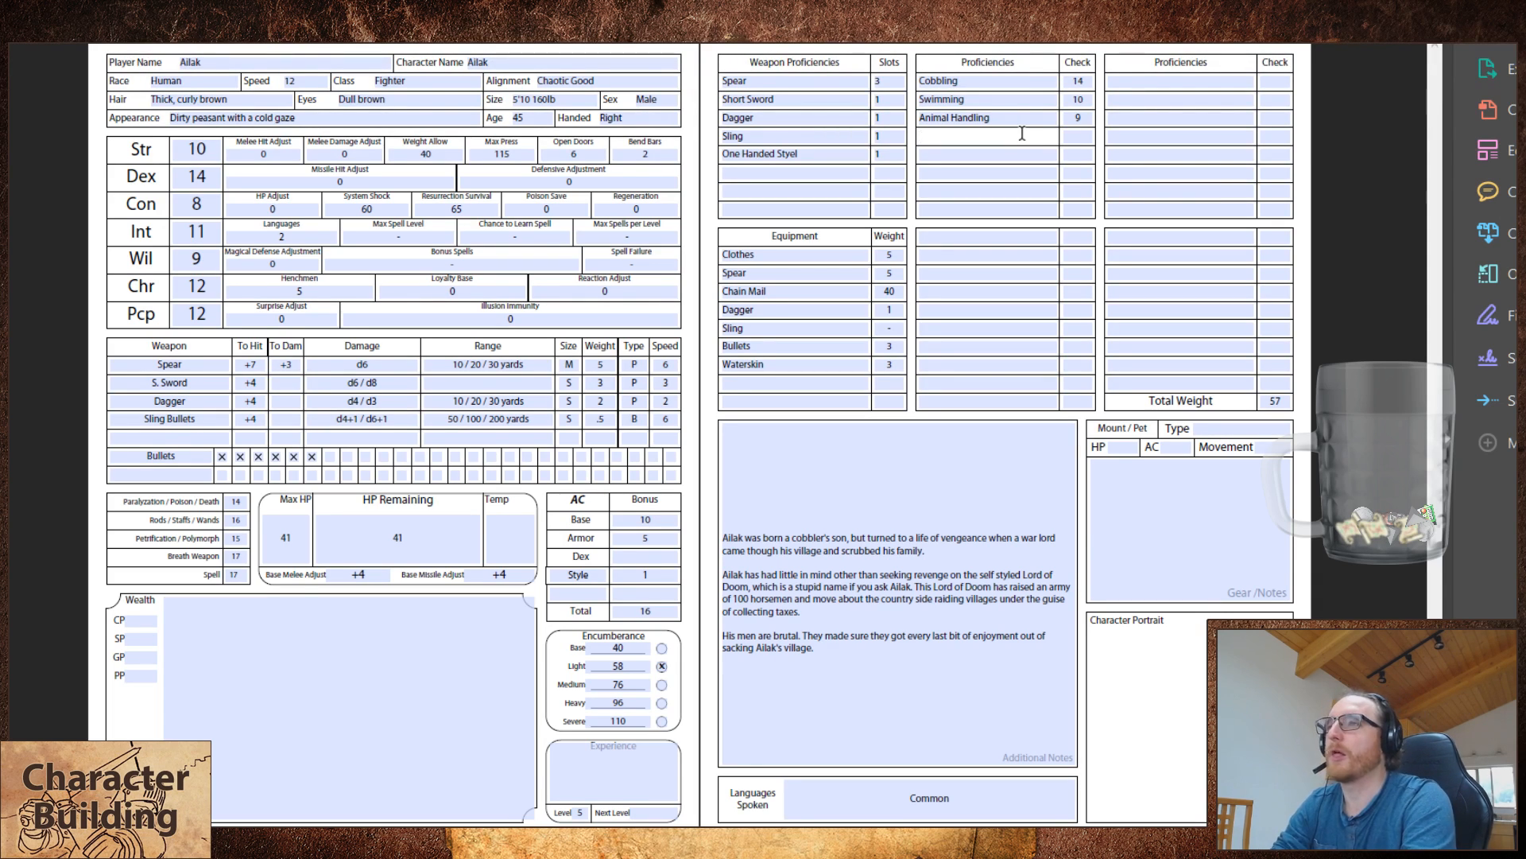
text(Bower)
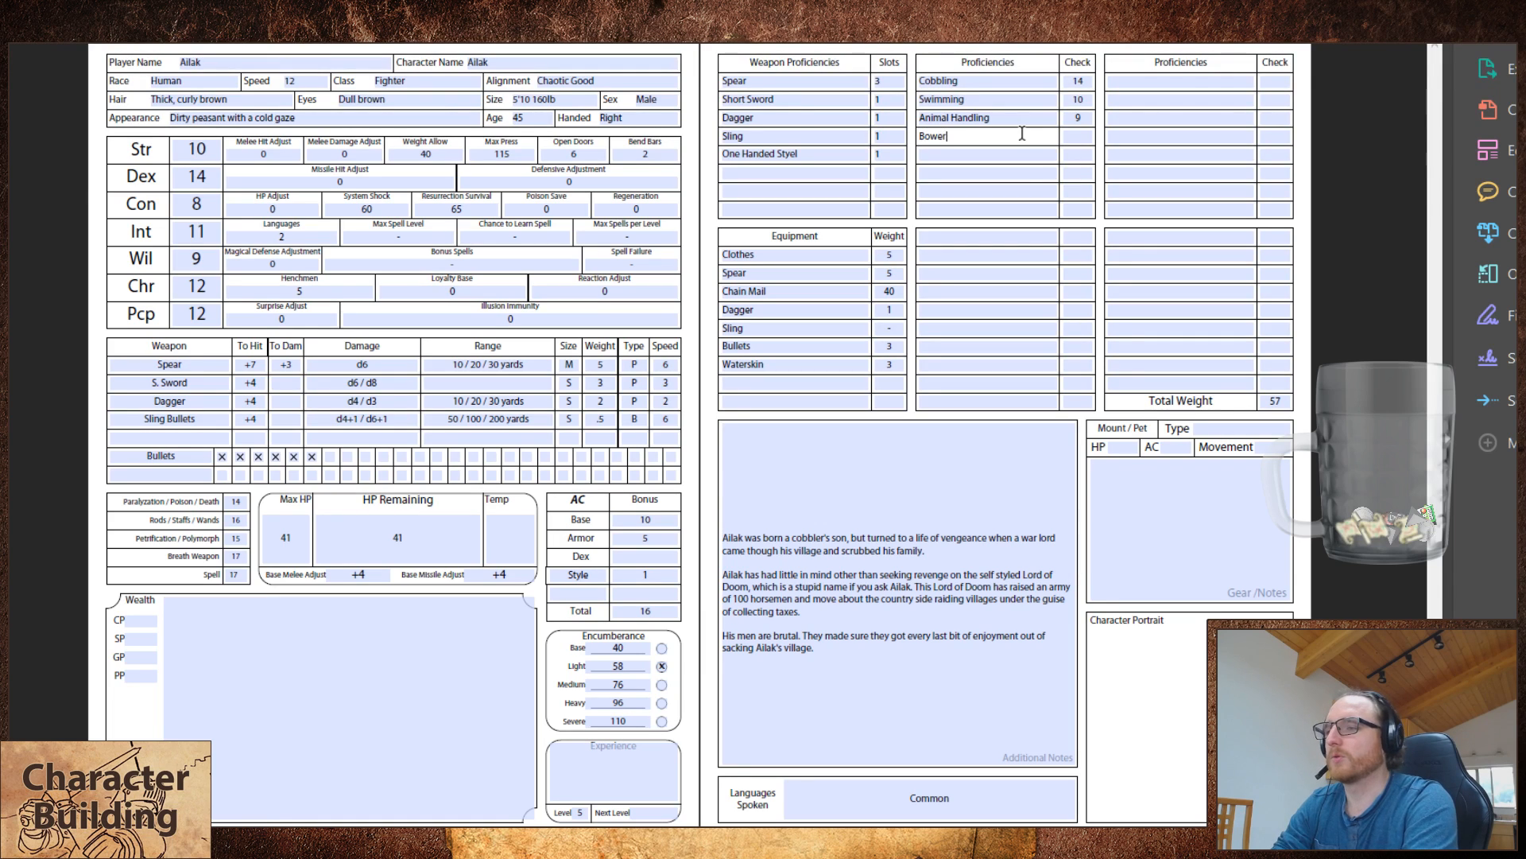
text(y / Fletchery)
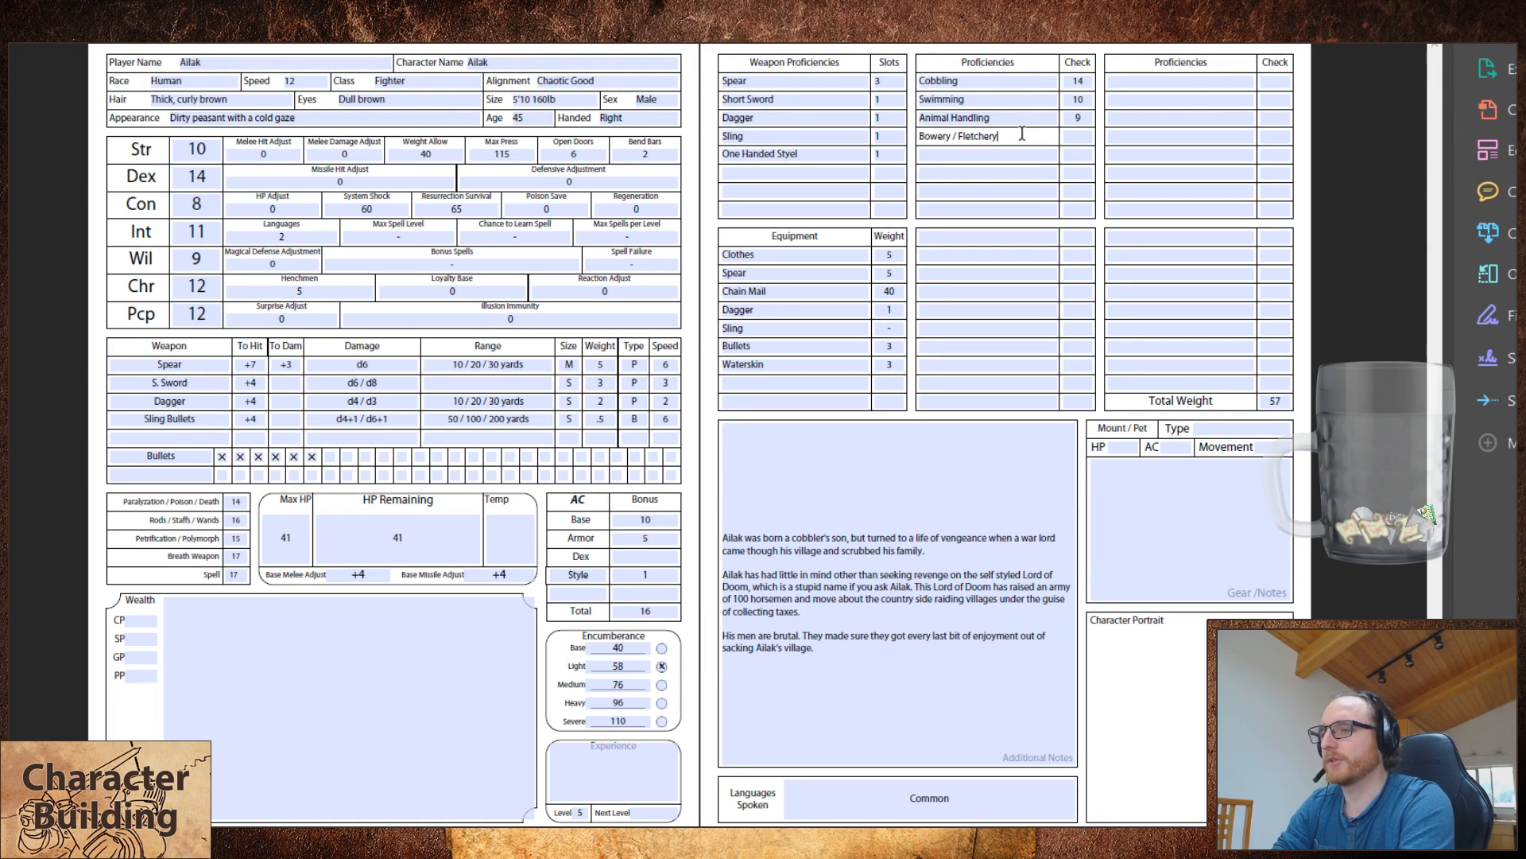
key(Tab)
text(14)
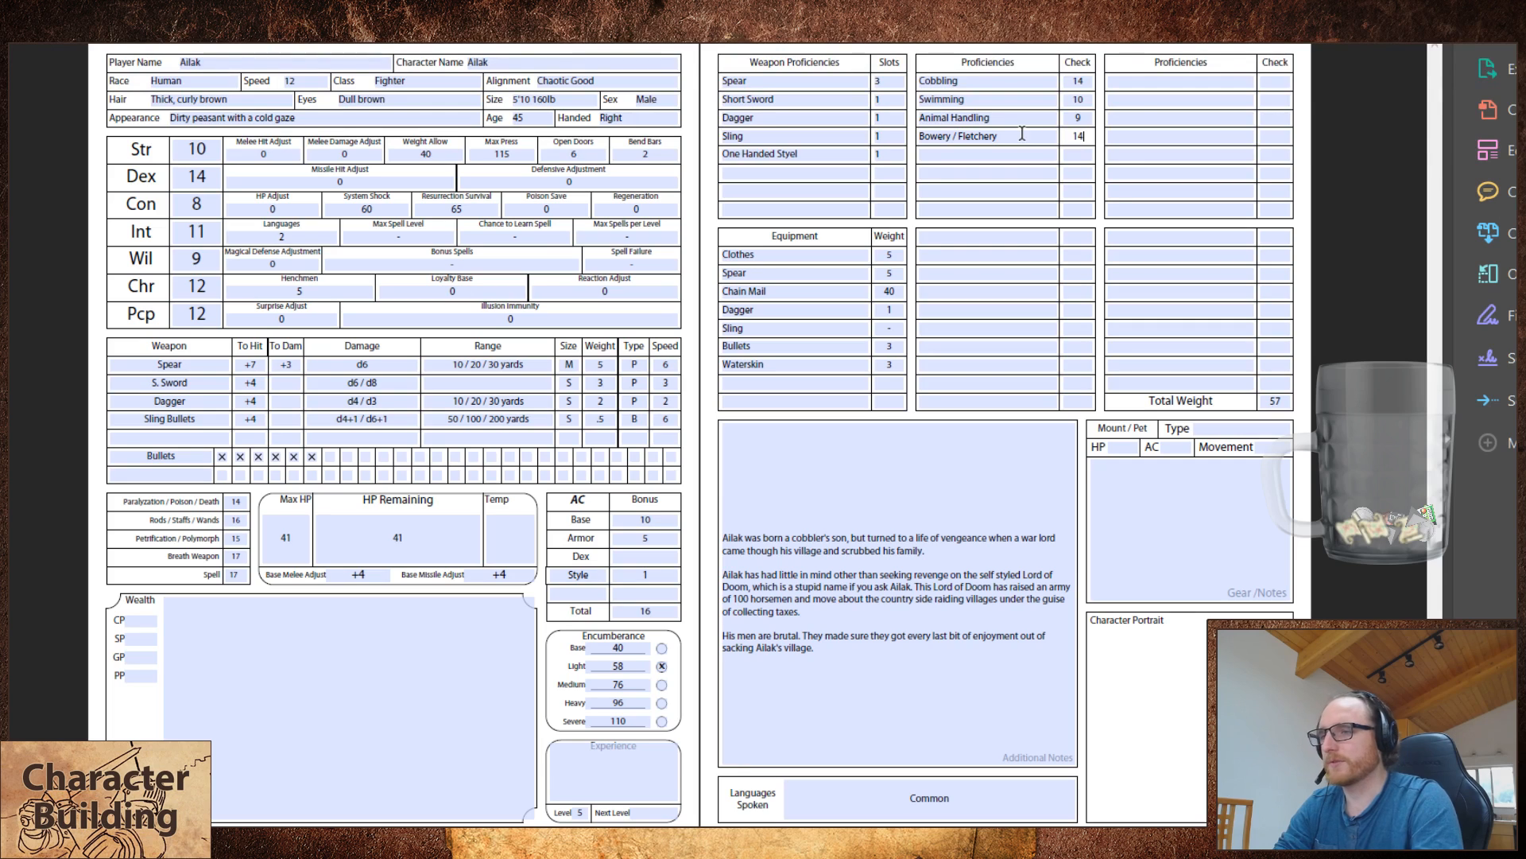
key(Tab)
Step: Set the fighter's saving throws to 11 for paralyzation, 13 for rods, 12 for petrification, 13 for breath weapon and 14 for spell
click(768, 606)
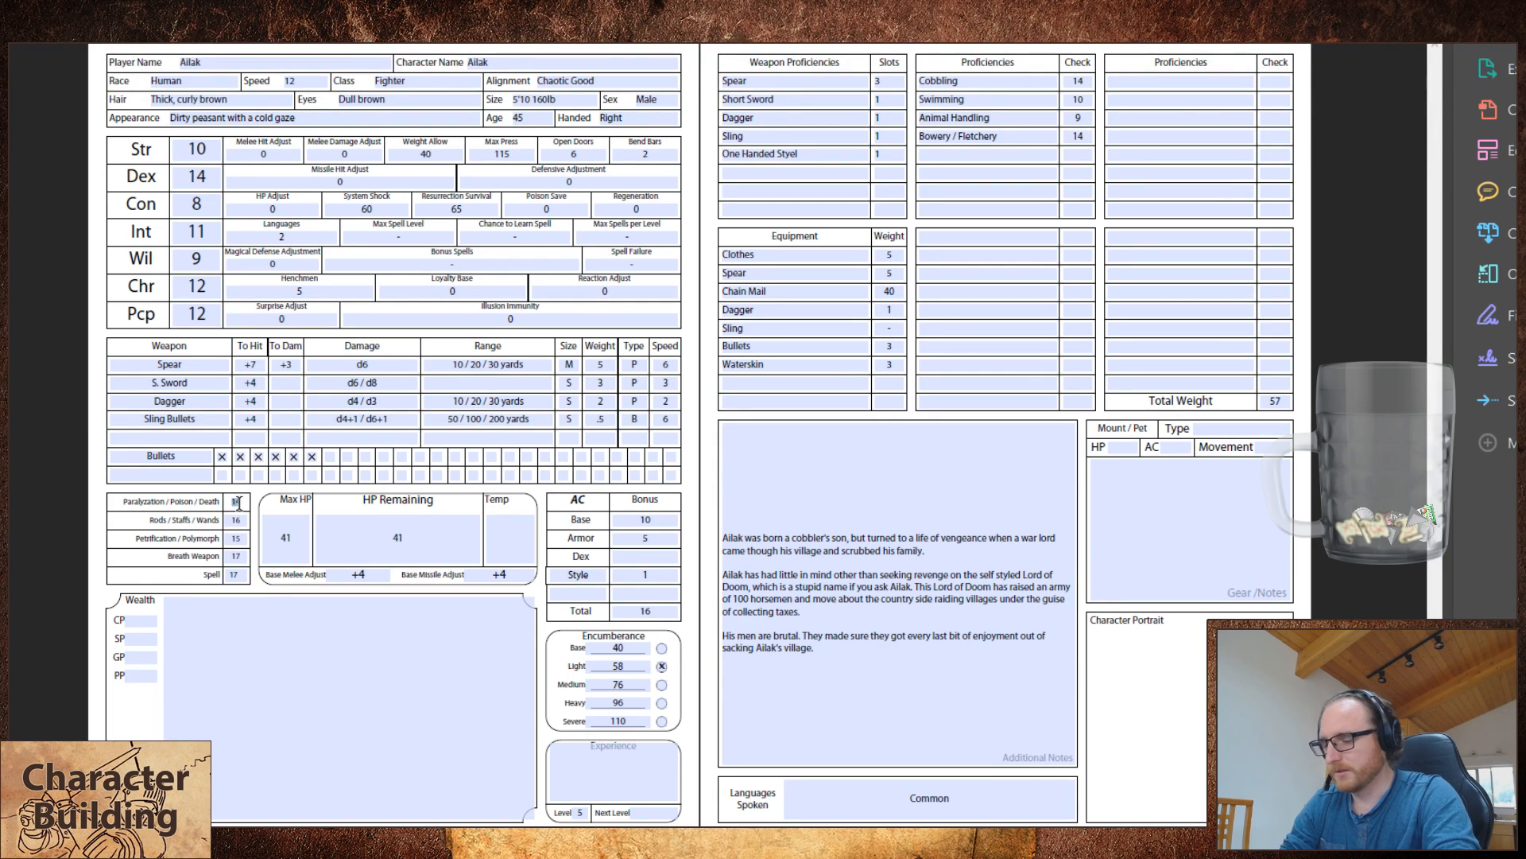
text(11)
key(Tab)
text(13)
key(Tab)
text(12)
key(Tab)
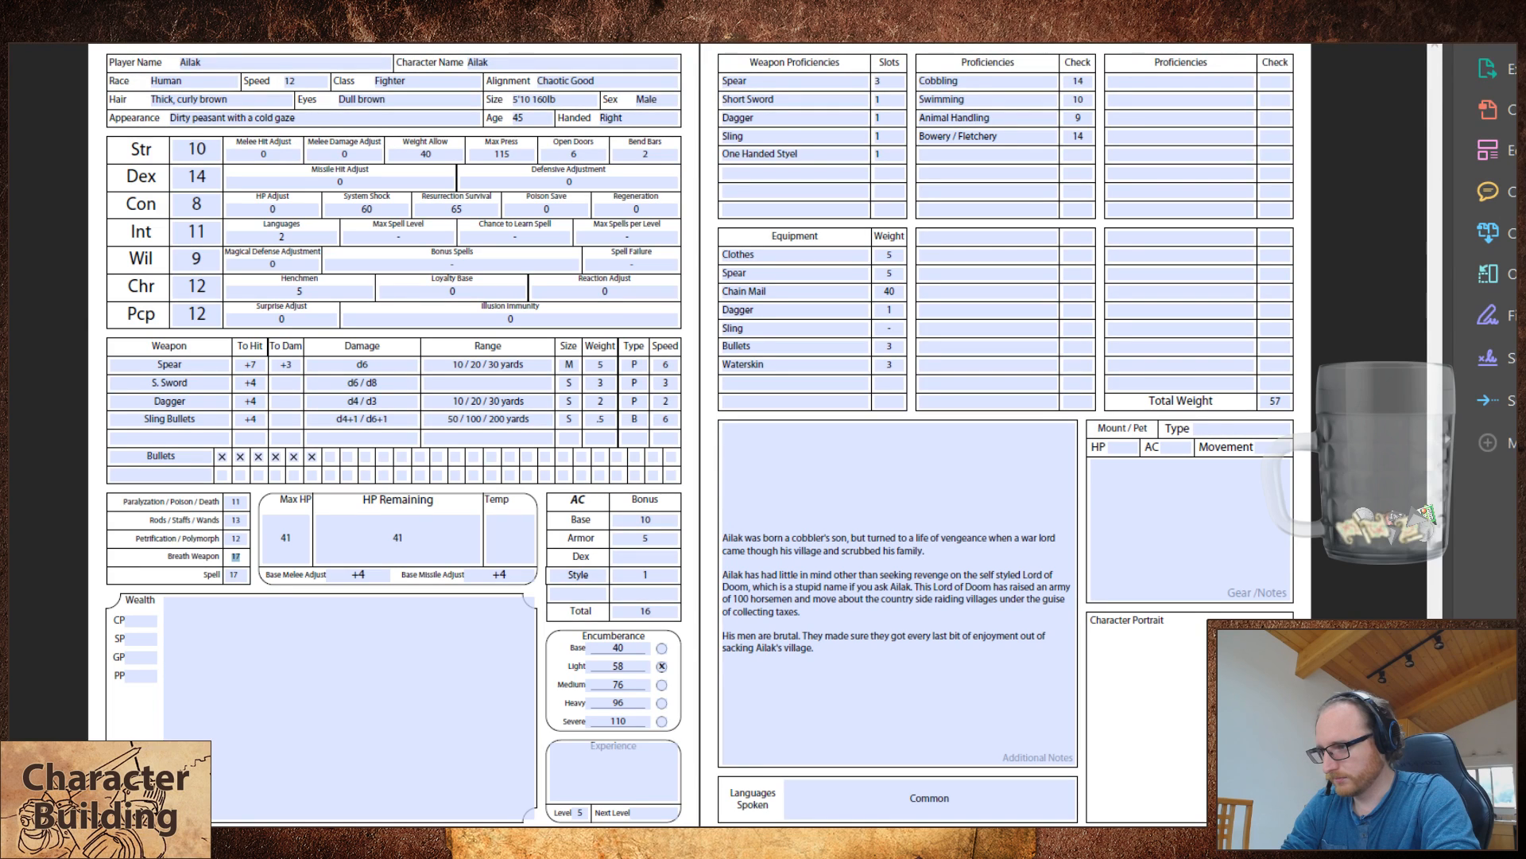
text(13)
key(Tab)
text(14)
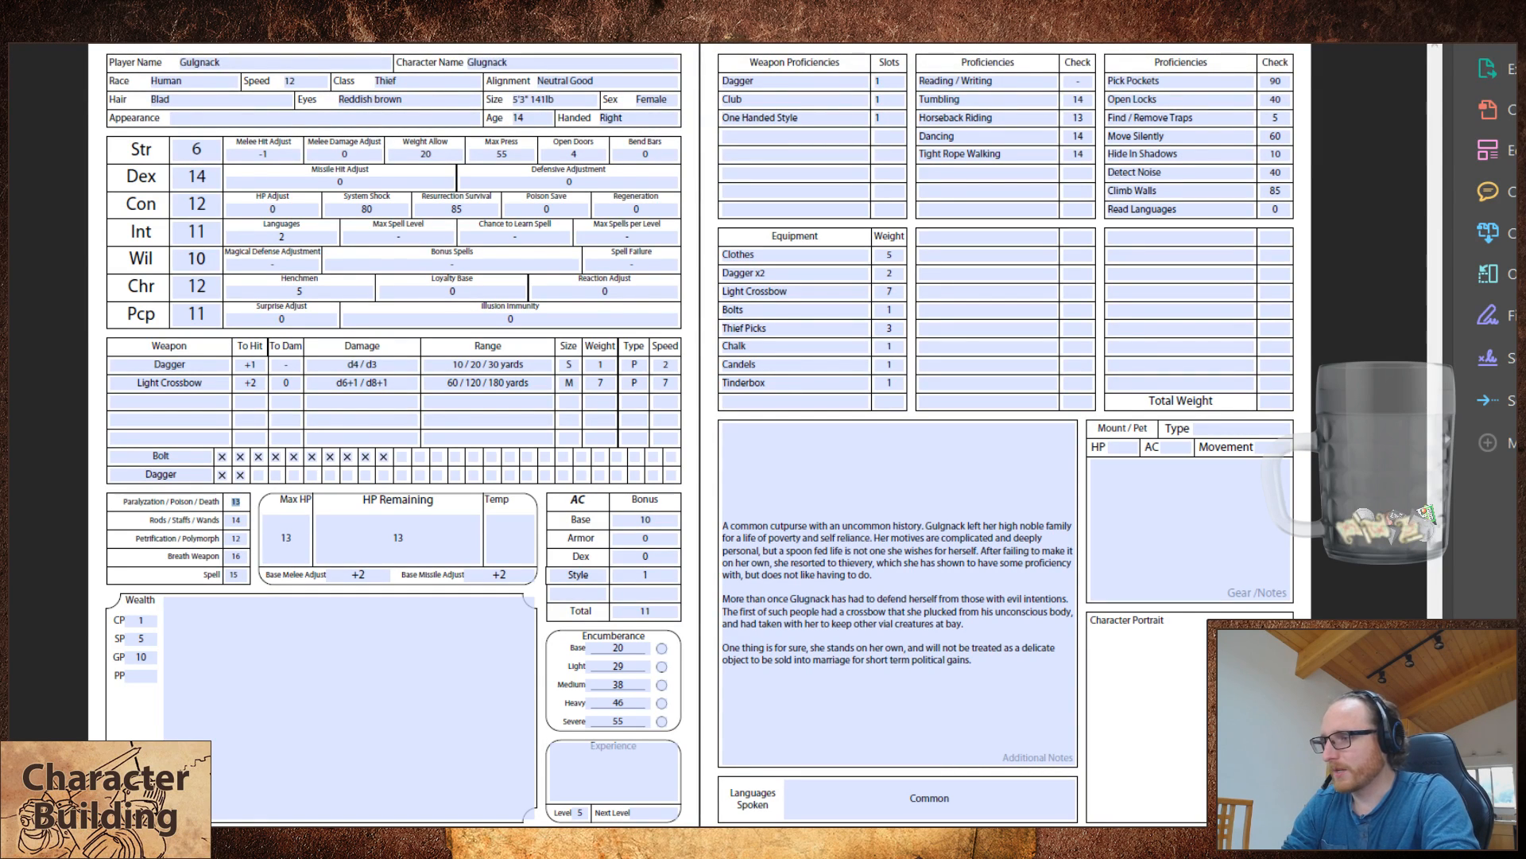
Step: Set the thief's saving throws to 12 for paralyzation, 12 for rods, 11 for petrification, 15 for breath weapon and 13 for spell
text(12)
key(Tab)
text(12)
key(Tab)
text(11)
key(Tab)
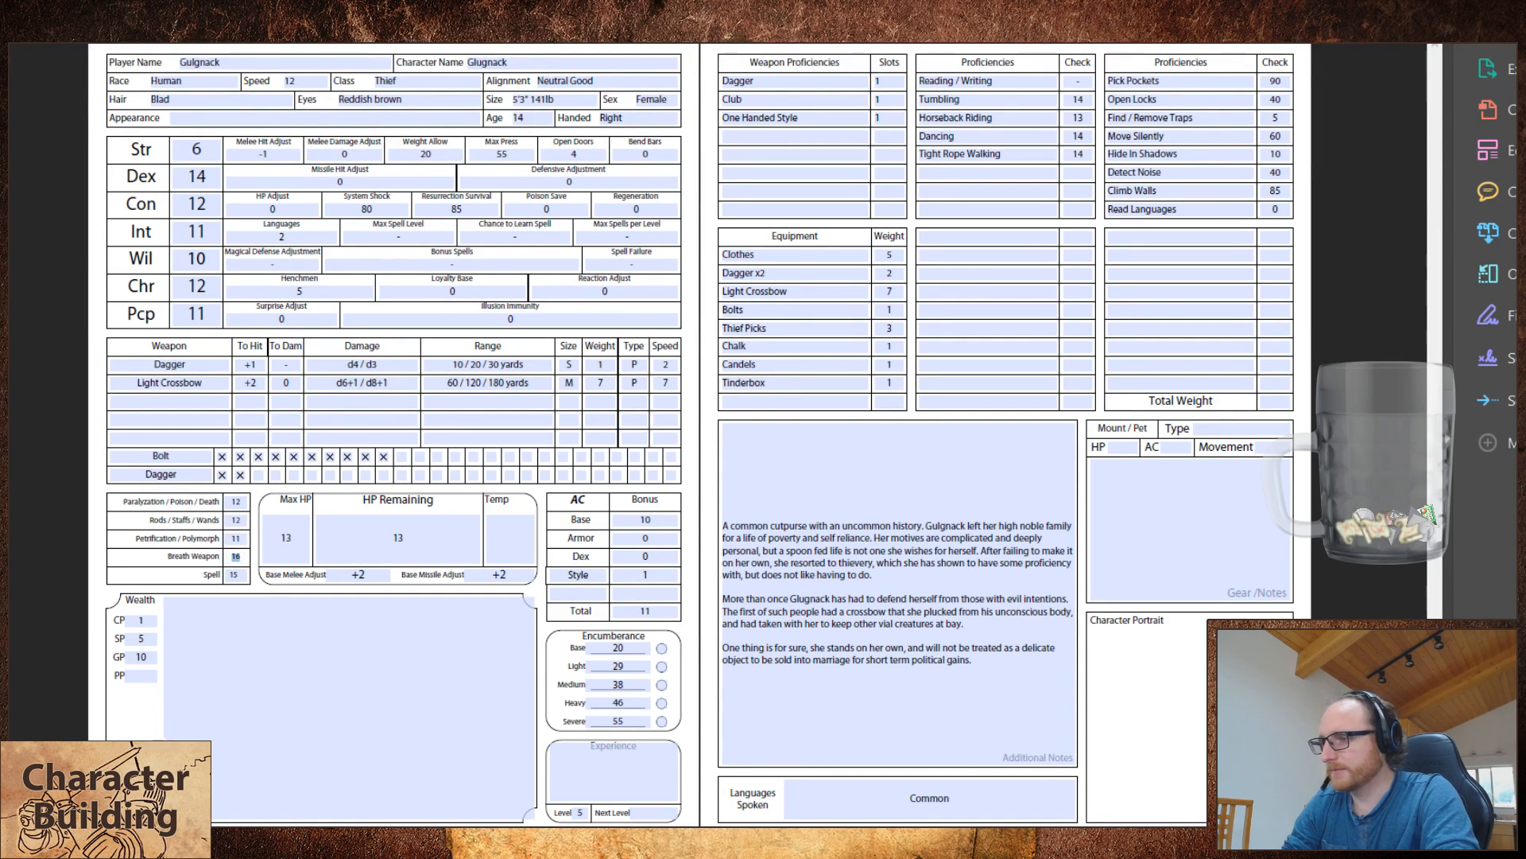
text(15)
key(Tab)
text(13)
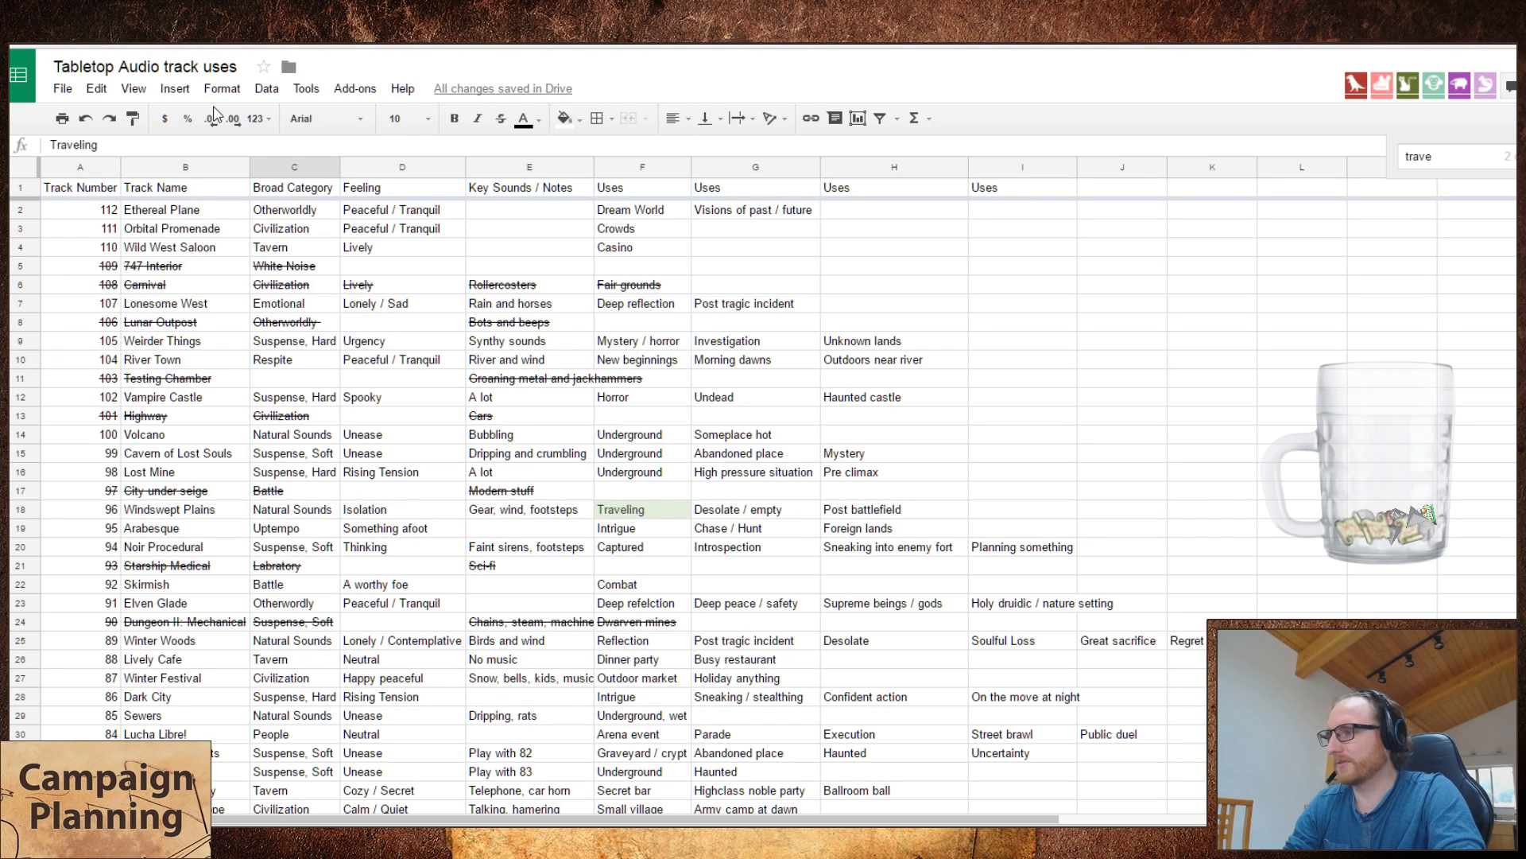
Step: Finish the search for "trave" in the track spreadsheet and set the feeling of Overland with Oxen to Neutral
key(Return)
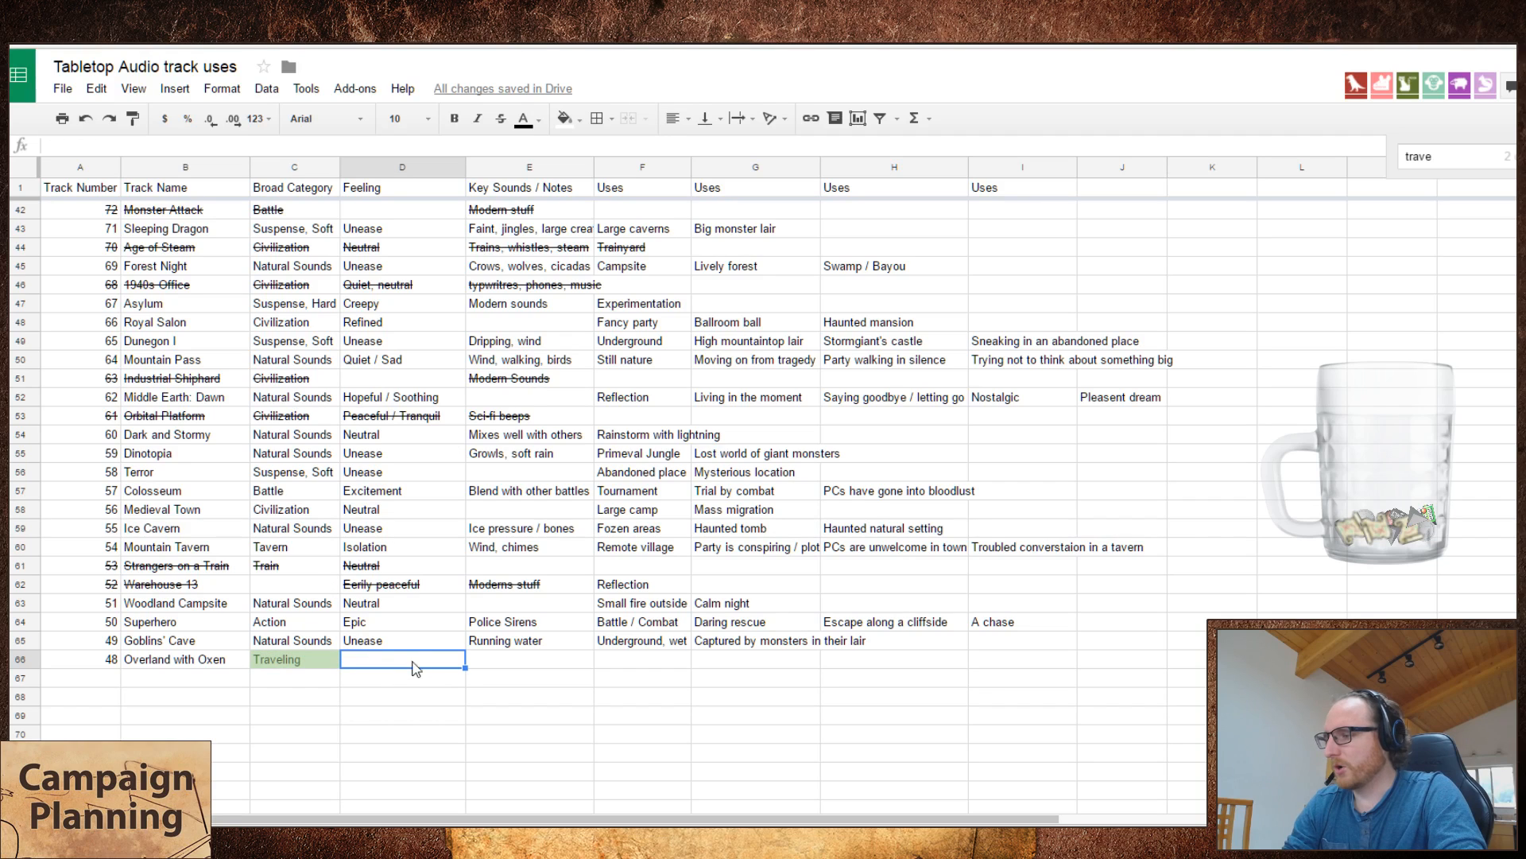
key(Escape)
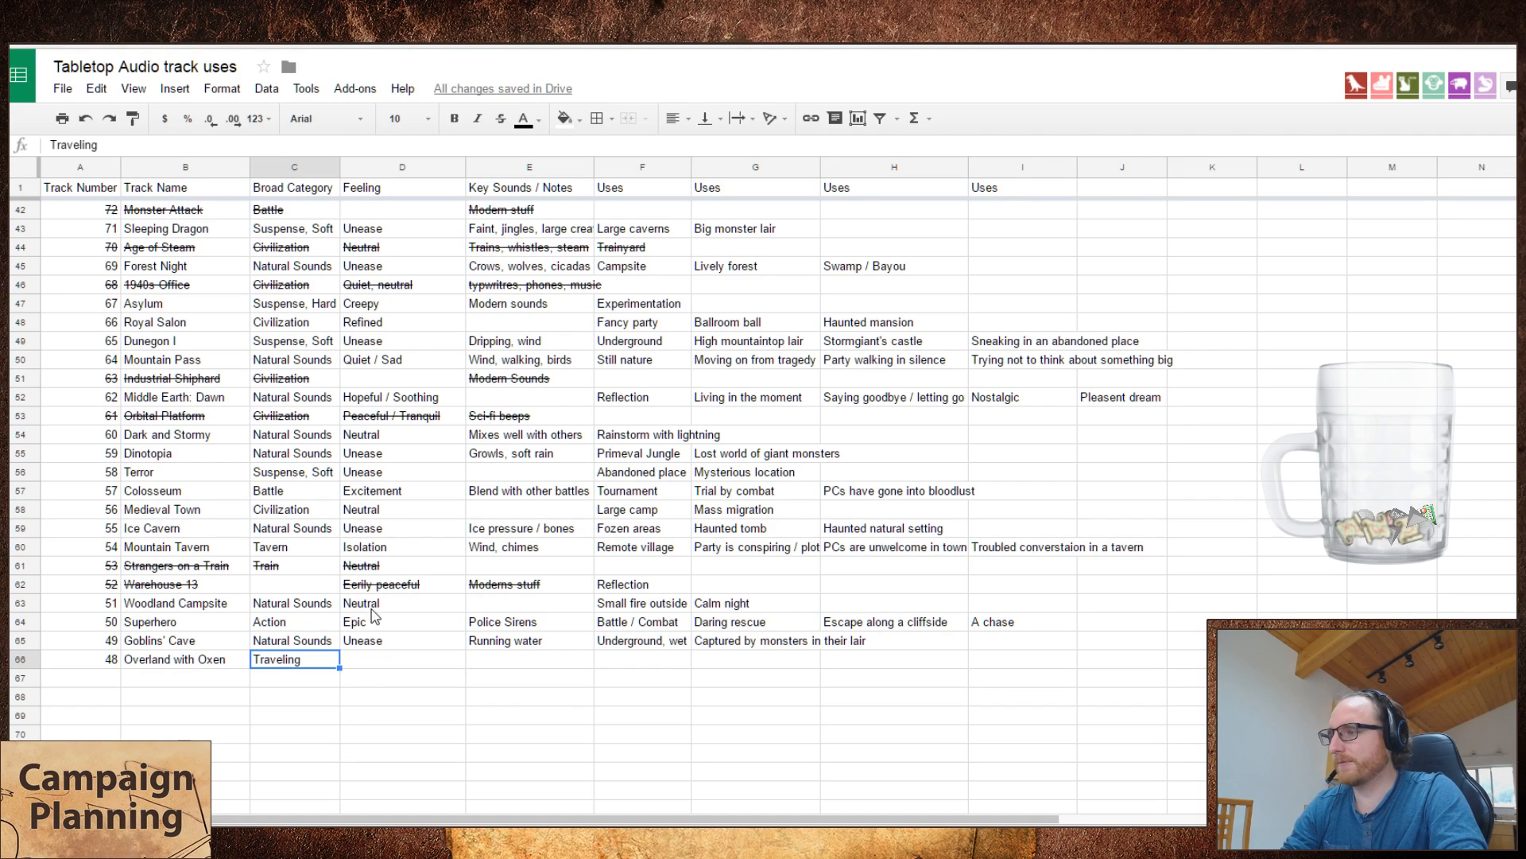
key(Right)
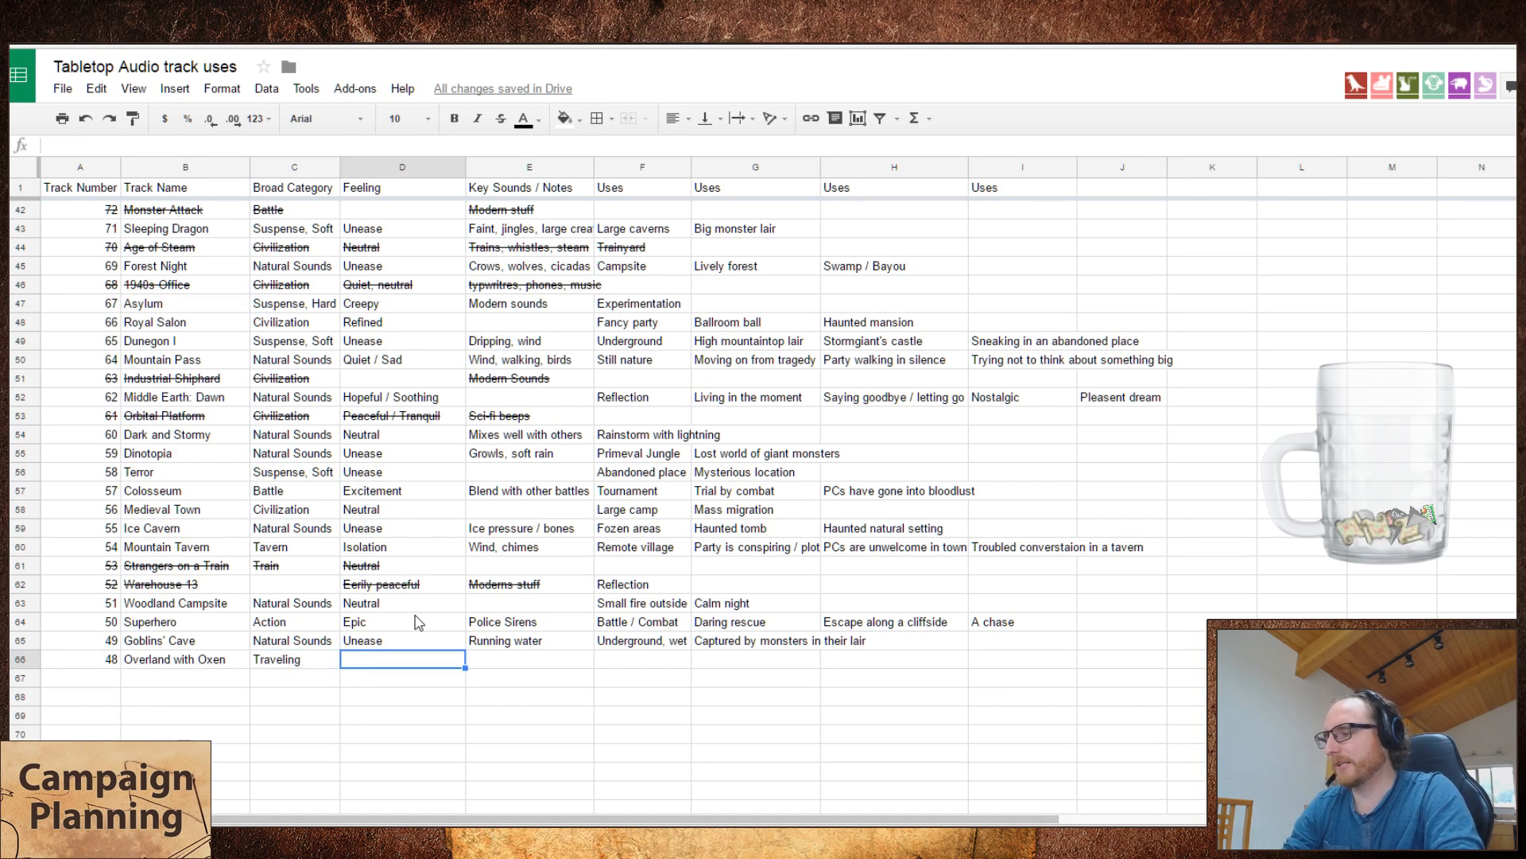
text(Neutral)
key(Tab)
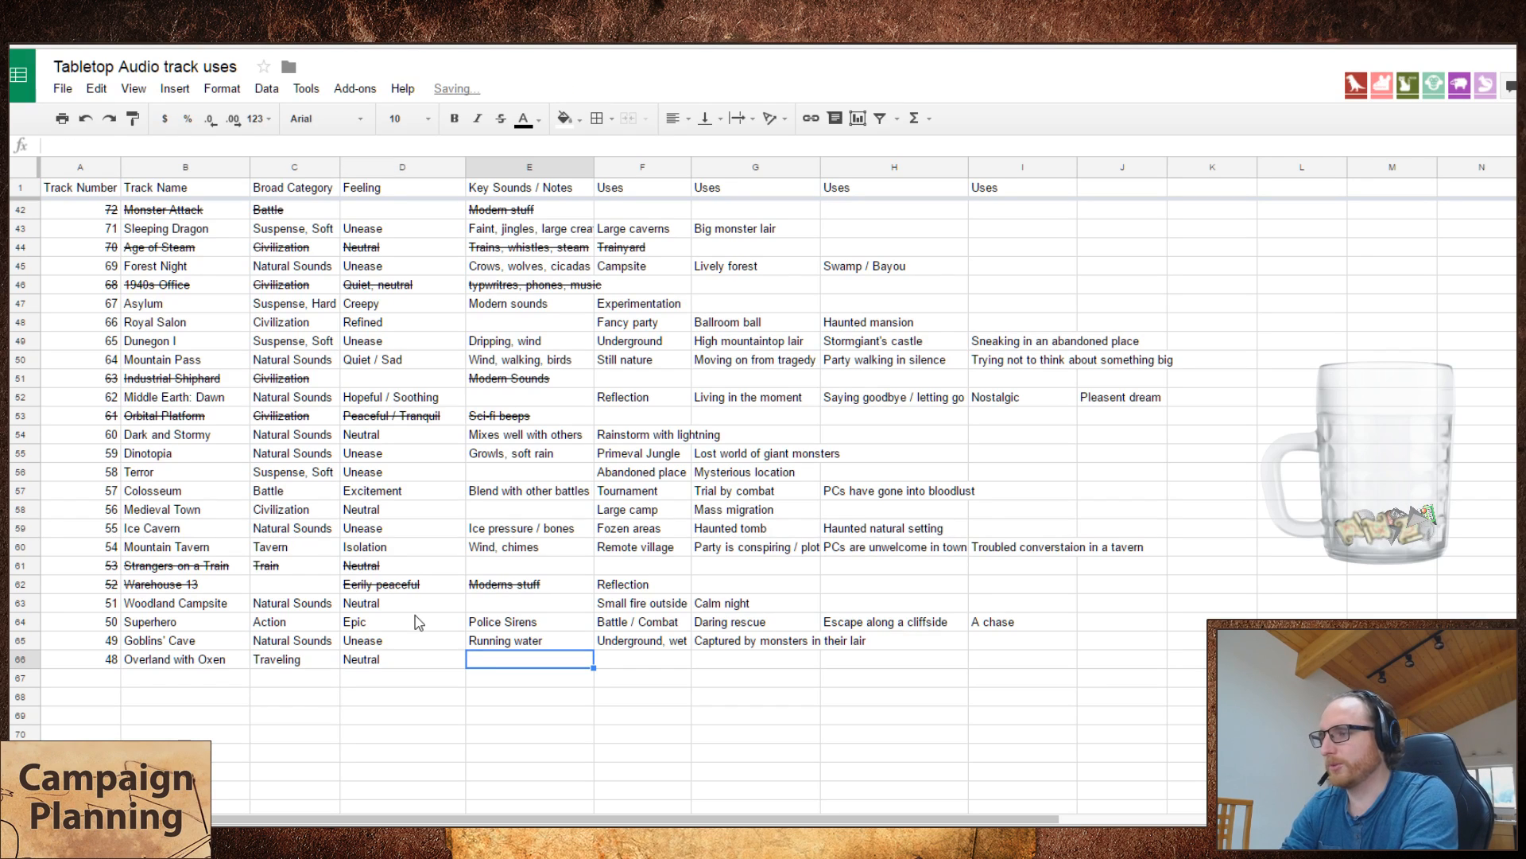
Step: Enter "On the road" as the first use of Overland with Oxen, leaving its key sounds blank
key(Right)
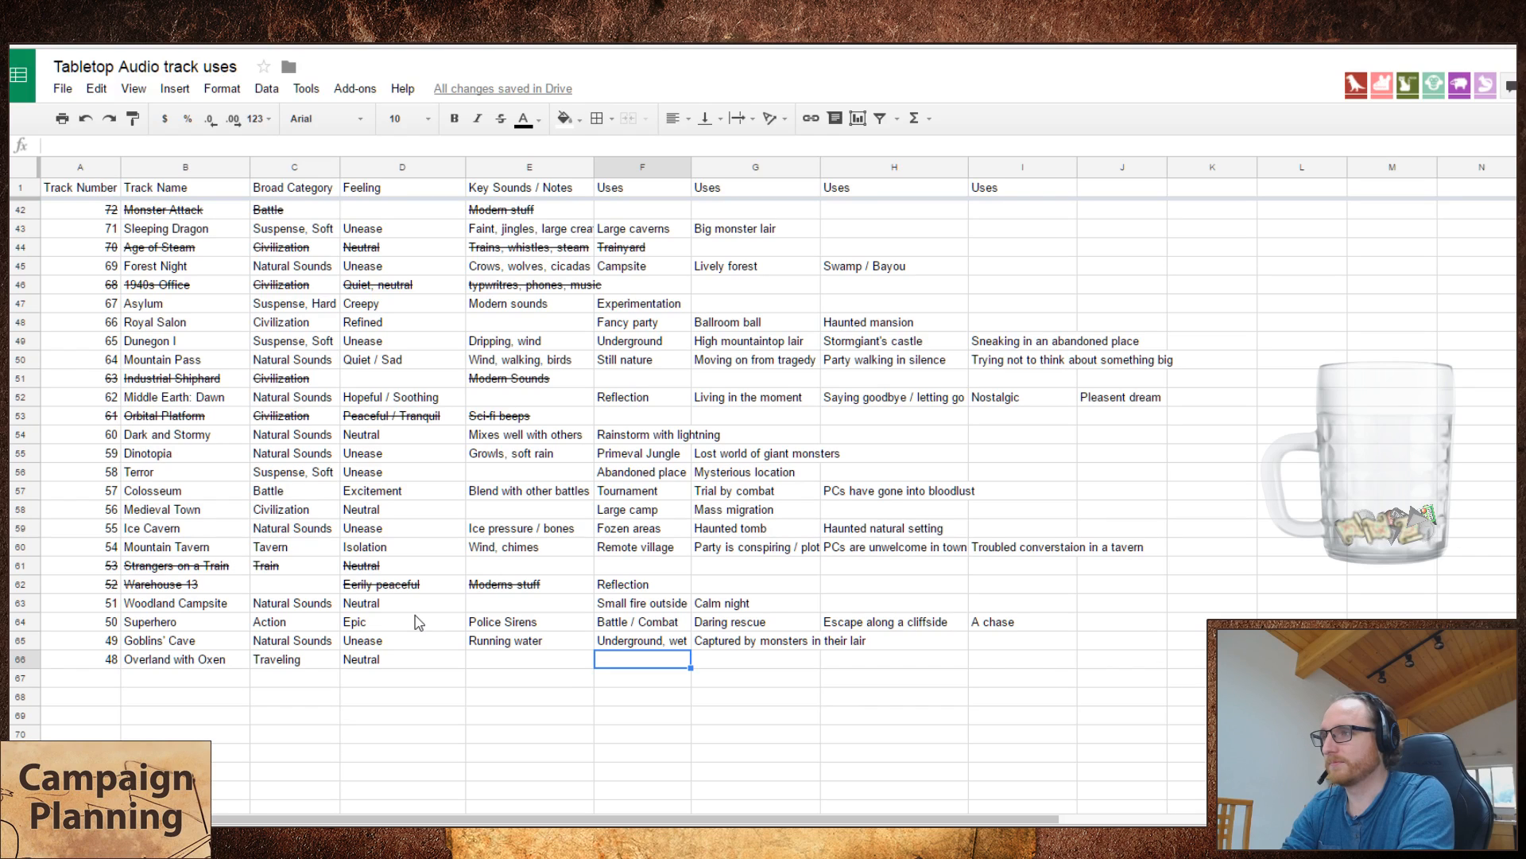
text(On the rao)
key(BackSpace)
key(BackSpace)
text(oad)
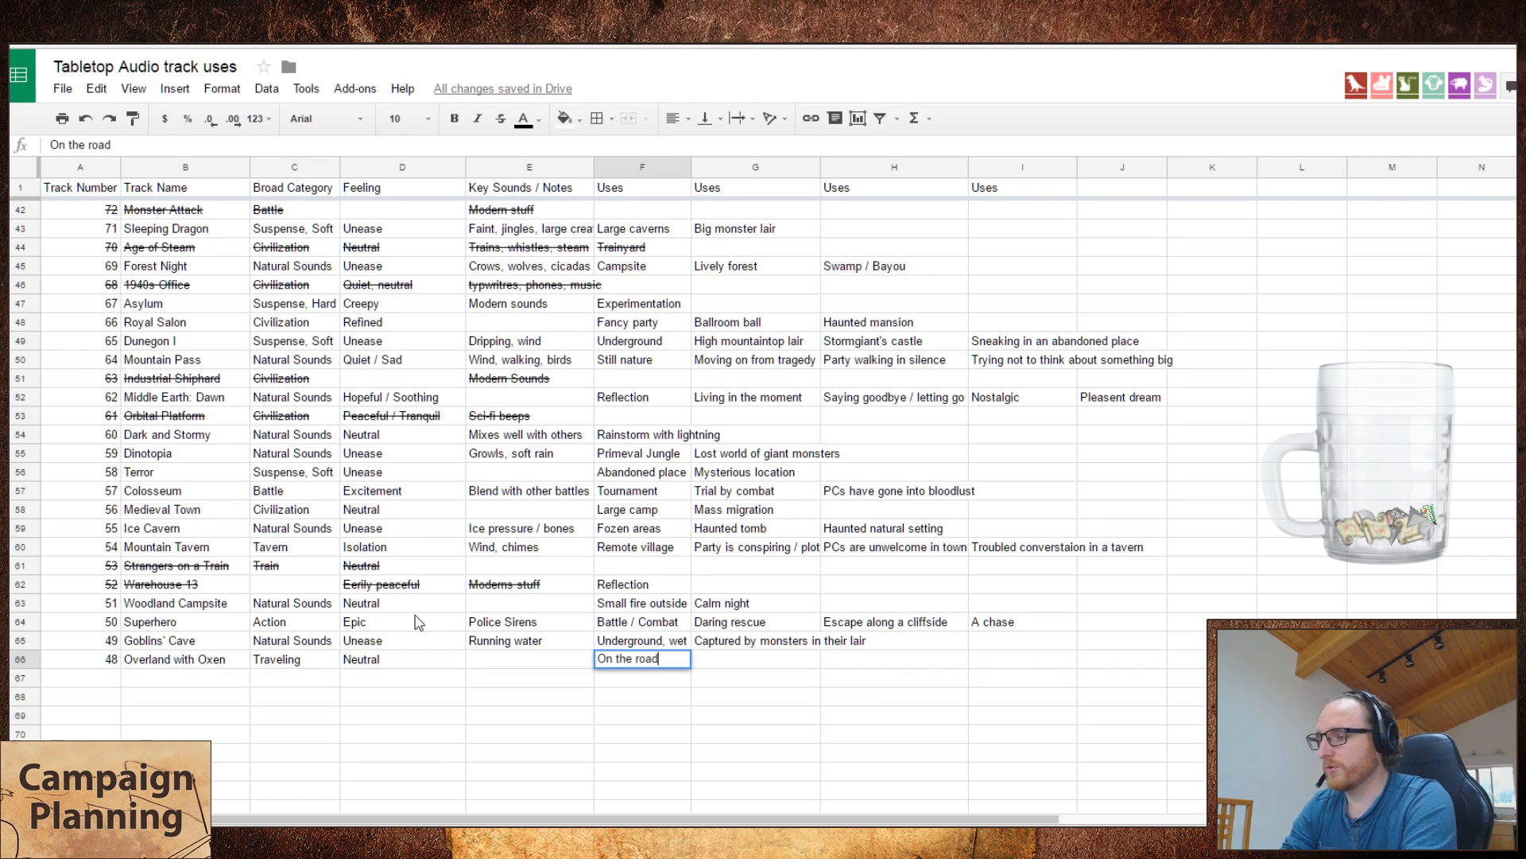
key(Tab)
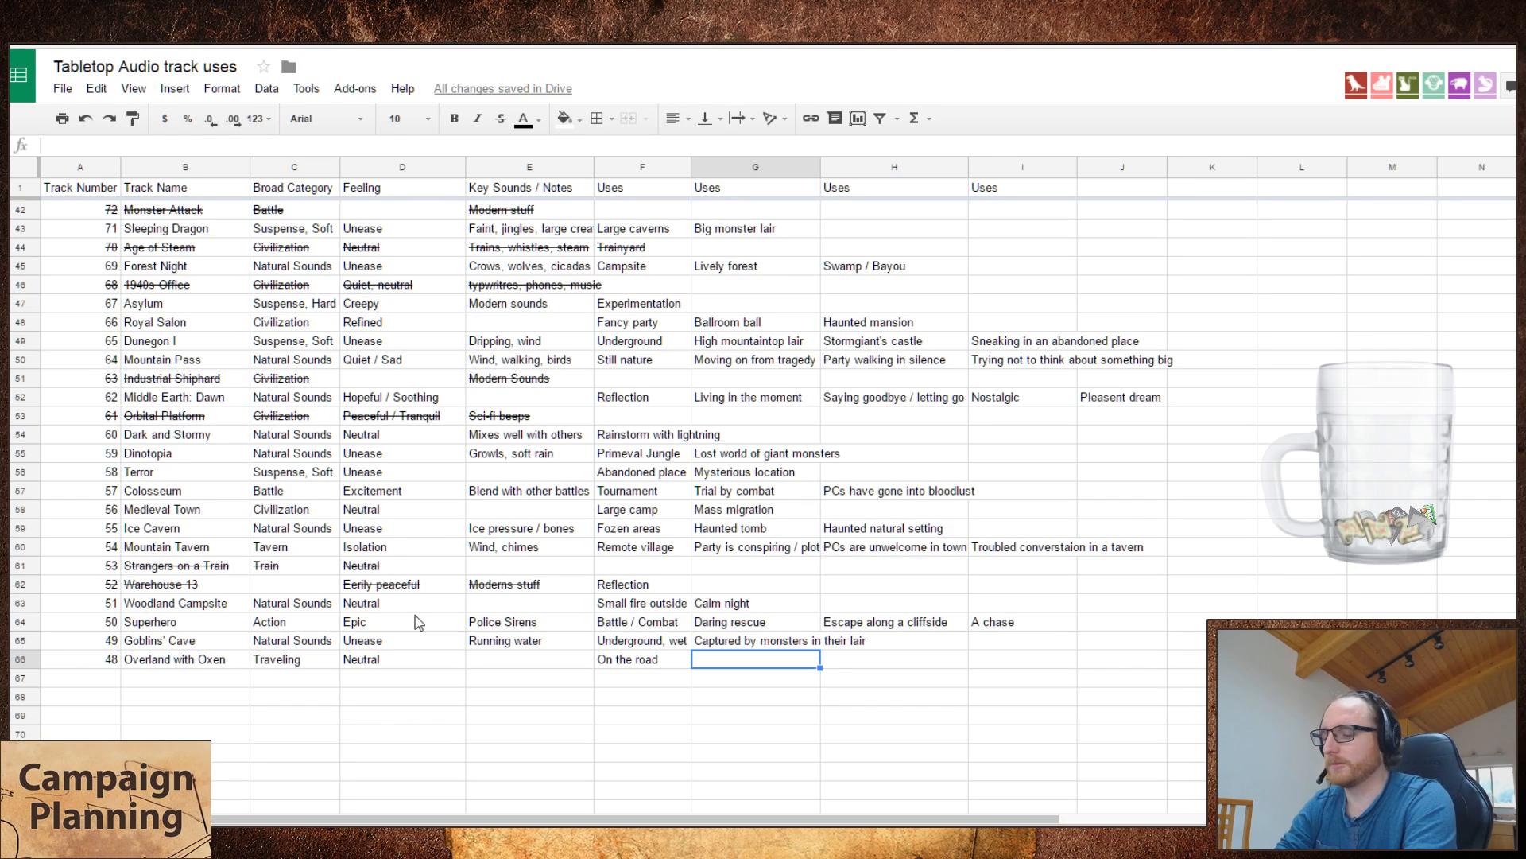
Step: Enter "Animal powered mill" as the second use of Overland with Oxen
text(Mill)
key(Tab)
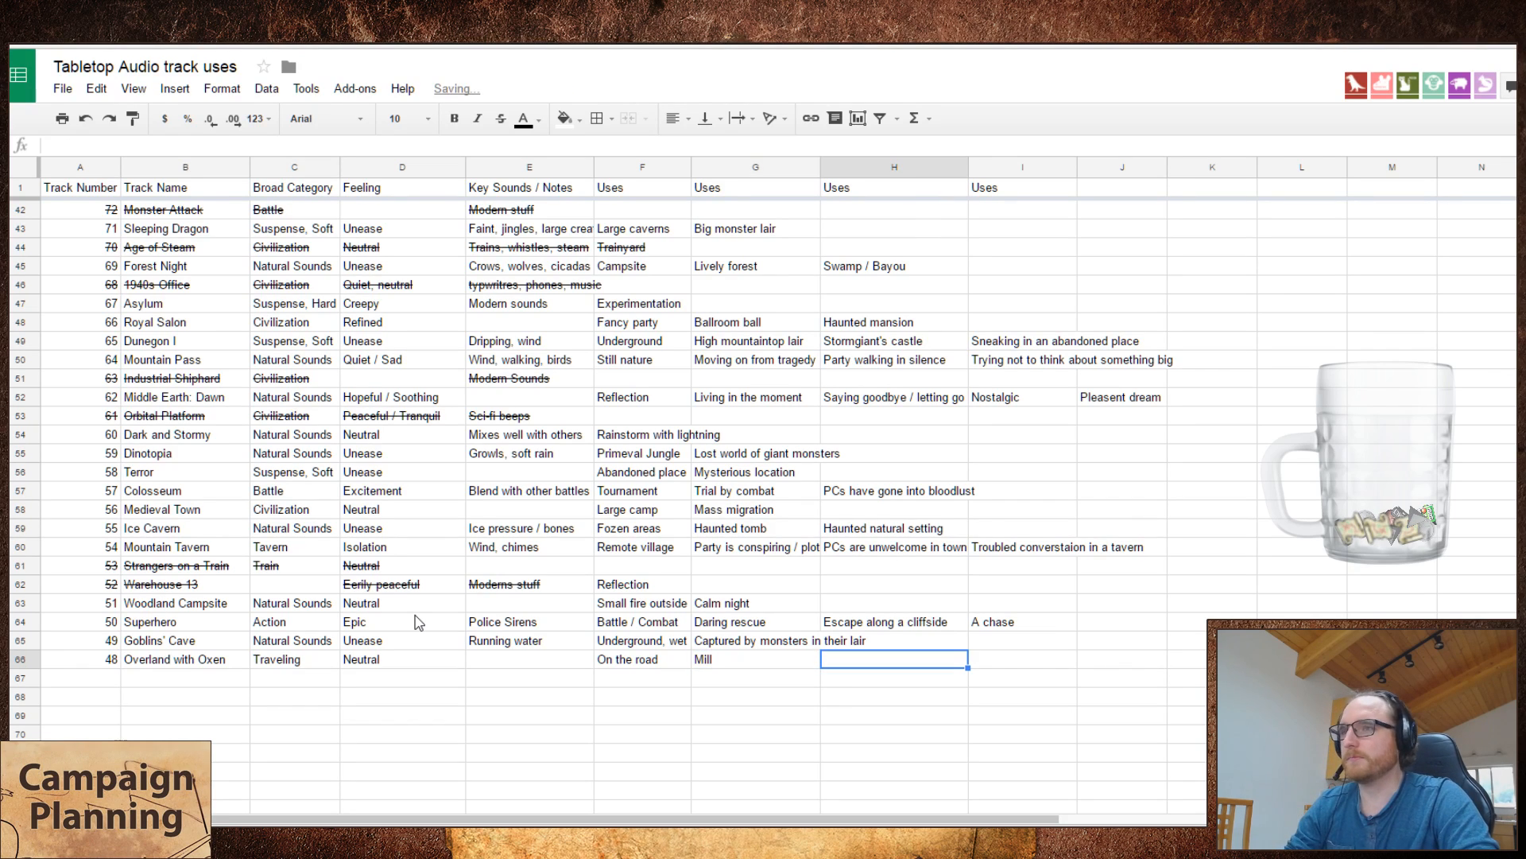
key(Left)
key(Left)
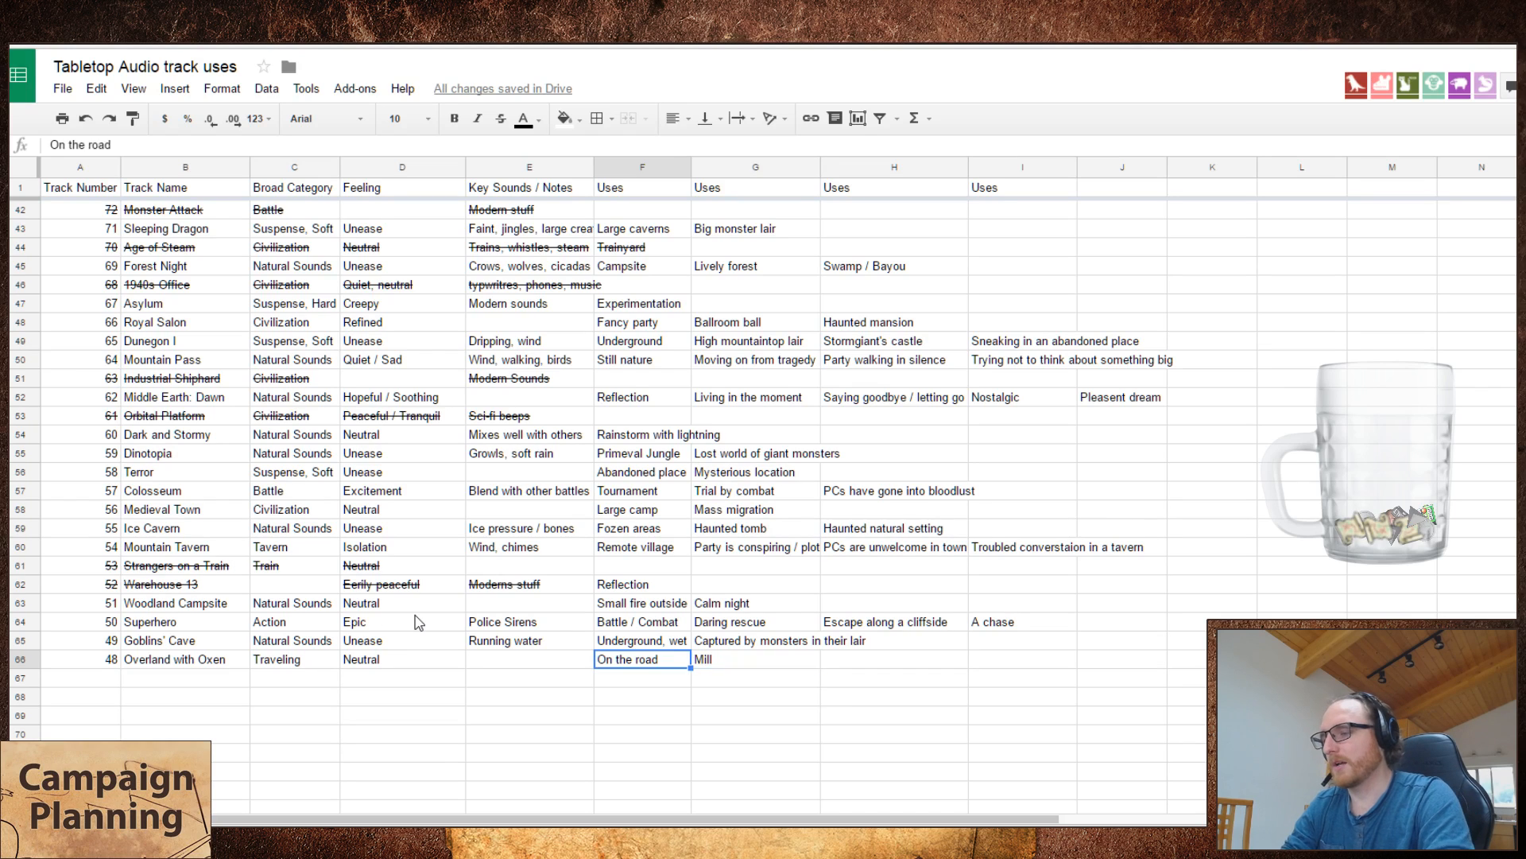
key(Right)
text(Animal powered mill)
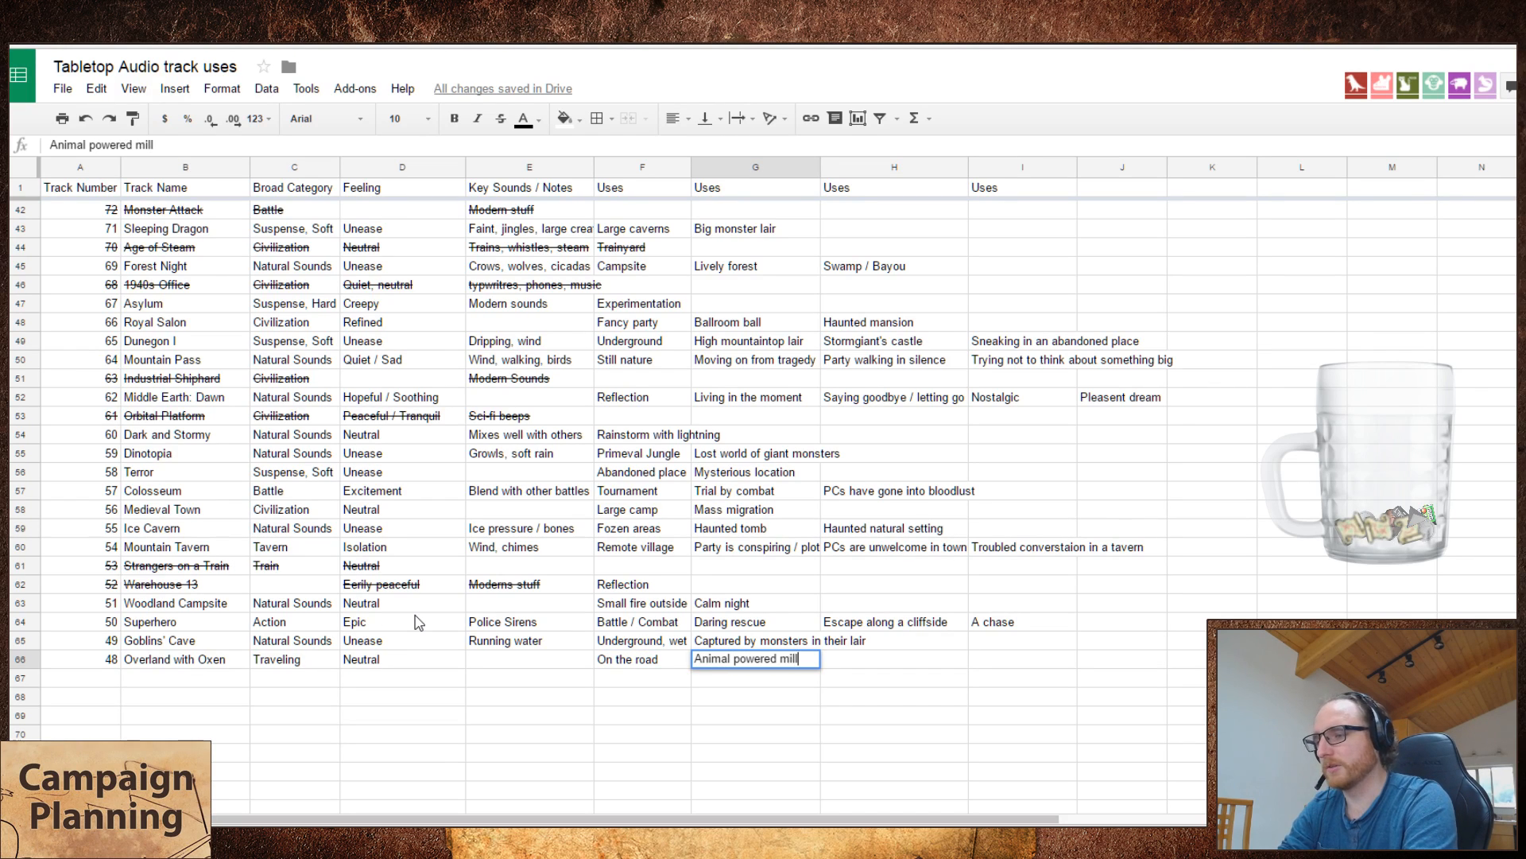
key(Tab)
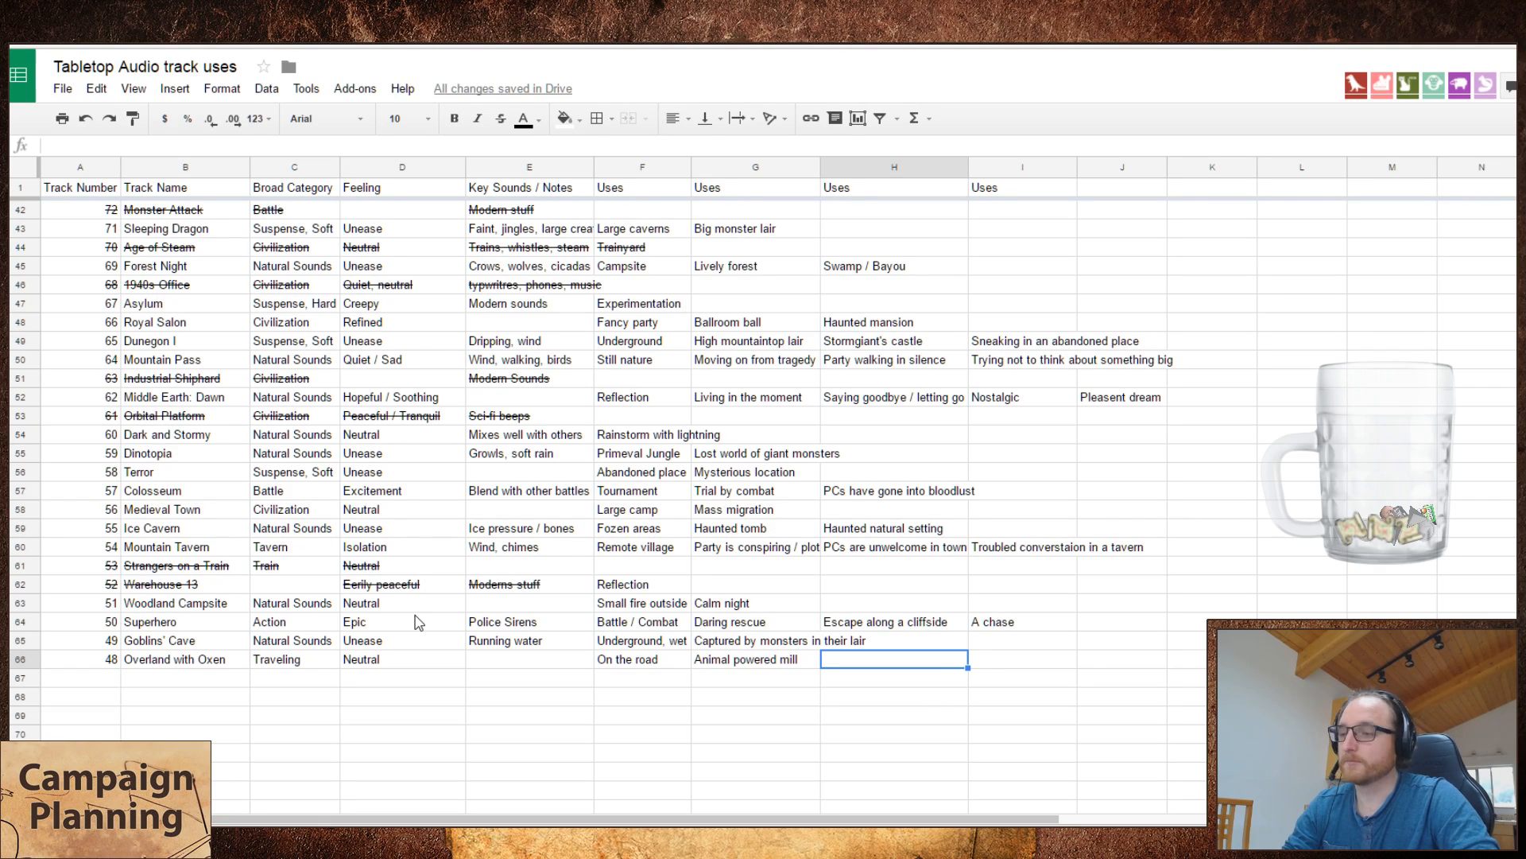
Step: Enter "Merchant Caravan" as the third use of Overland with Oxen
text(Merchant Cara)
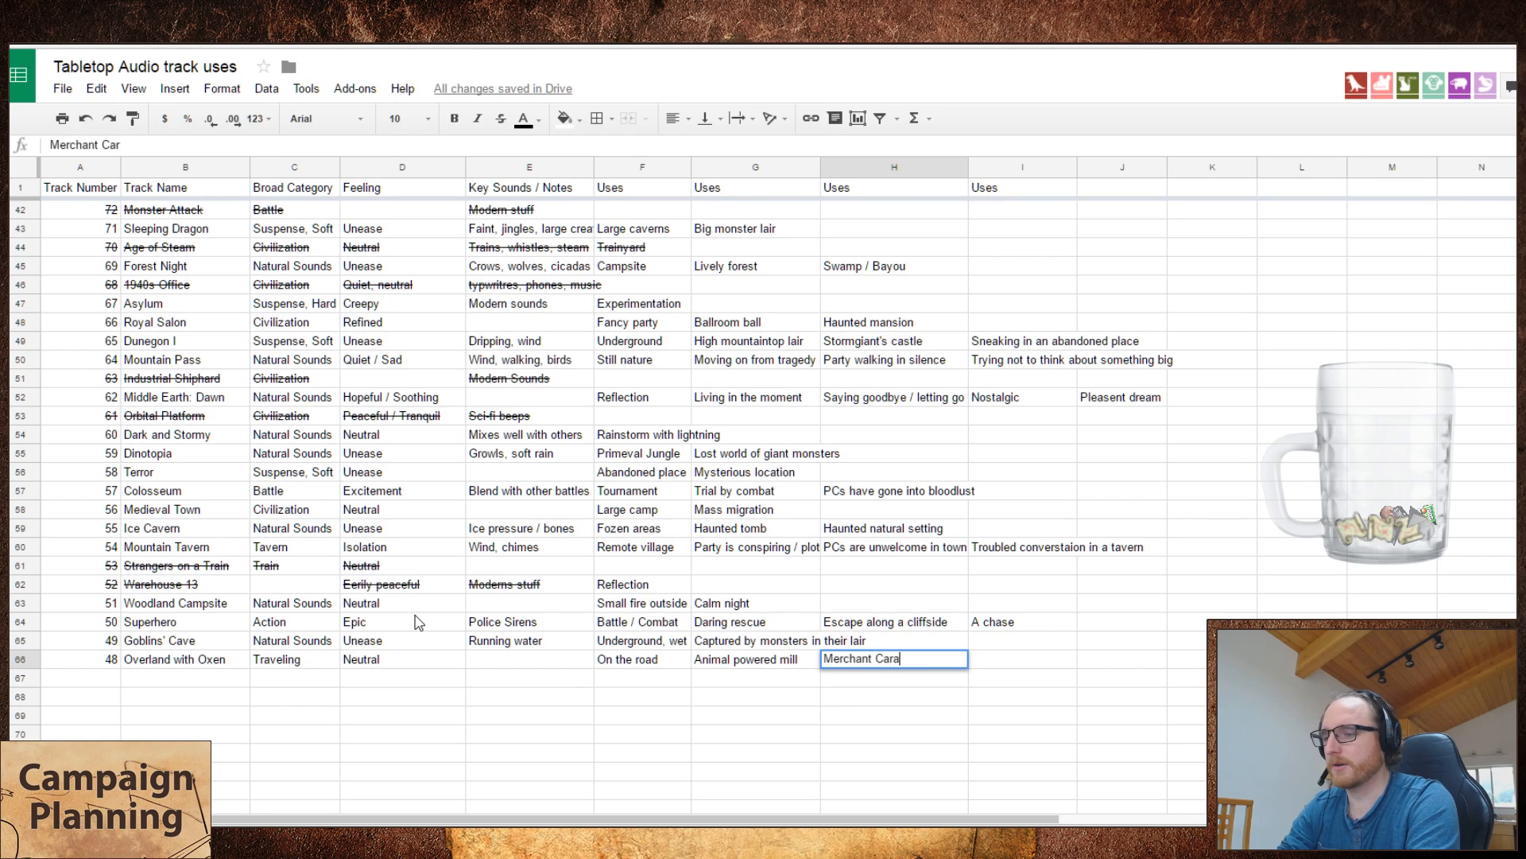
text(van)
key(Return)
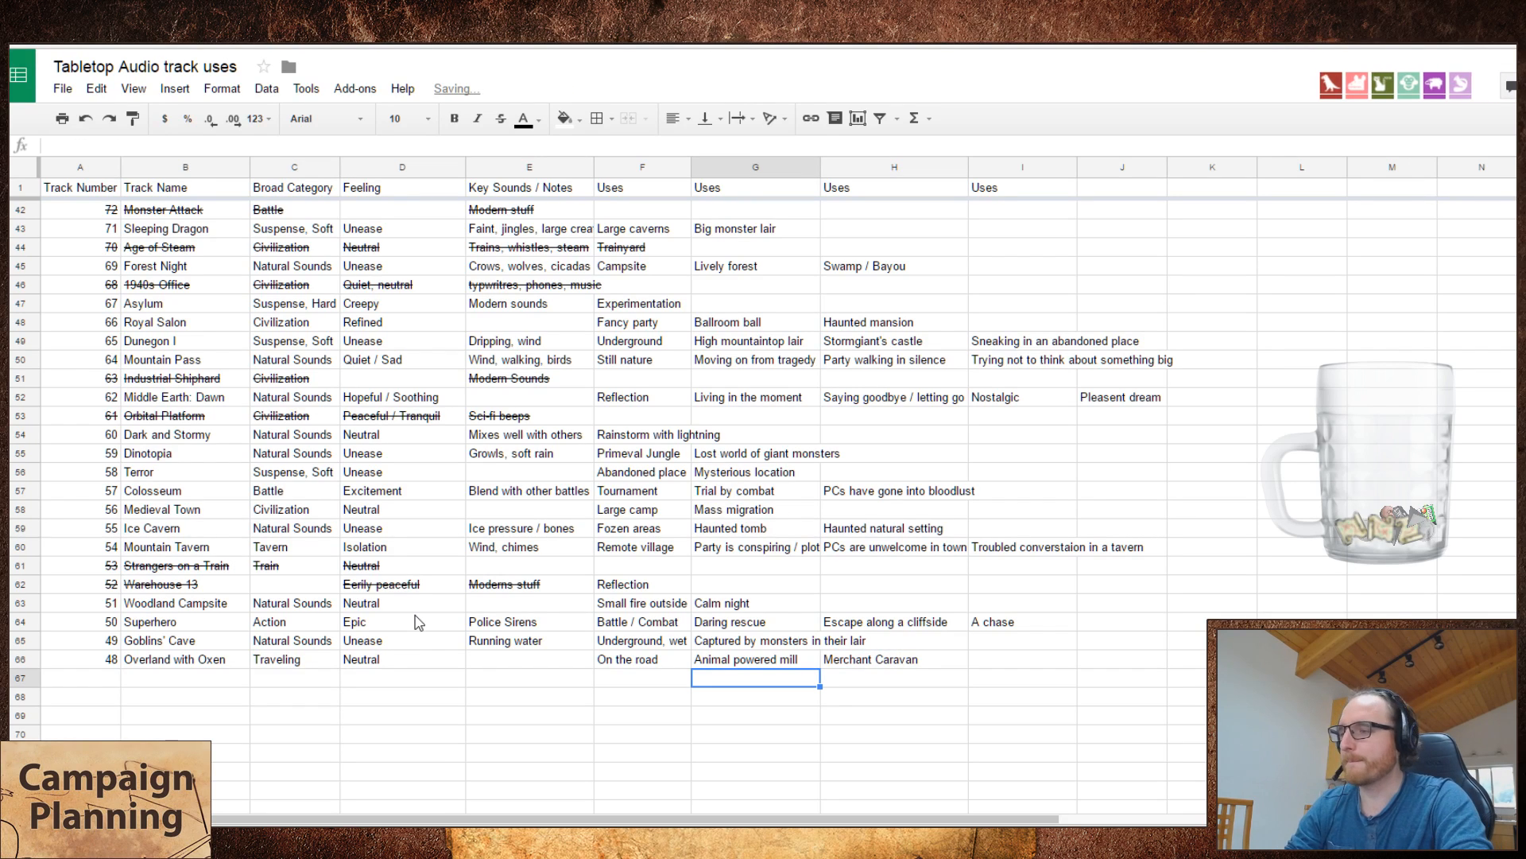
key(Left)
key(Left)
key(Left)
key(Left)
key(Left)
key(Left)
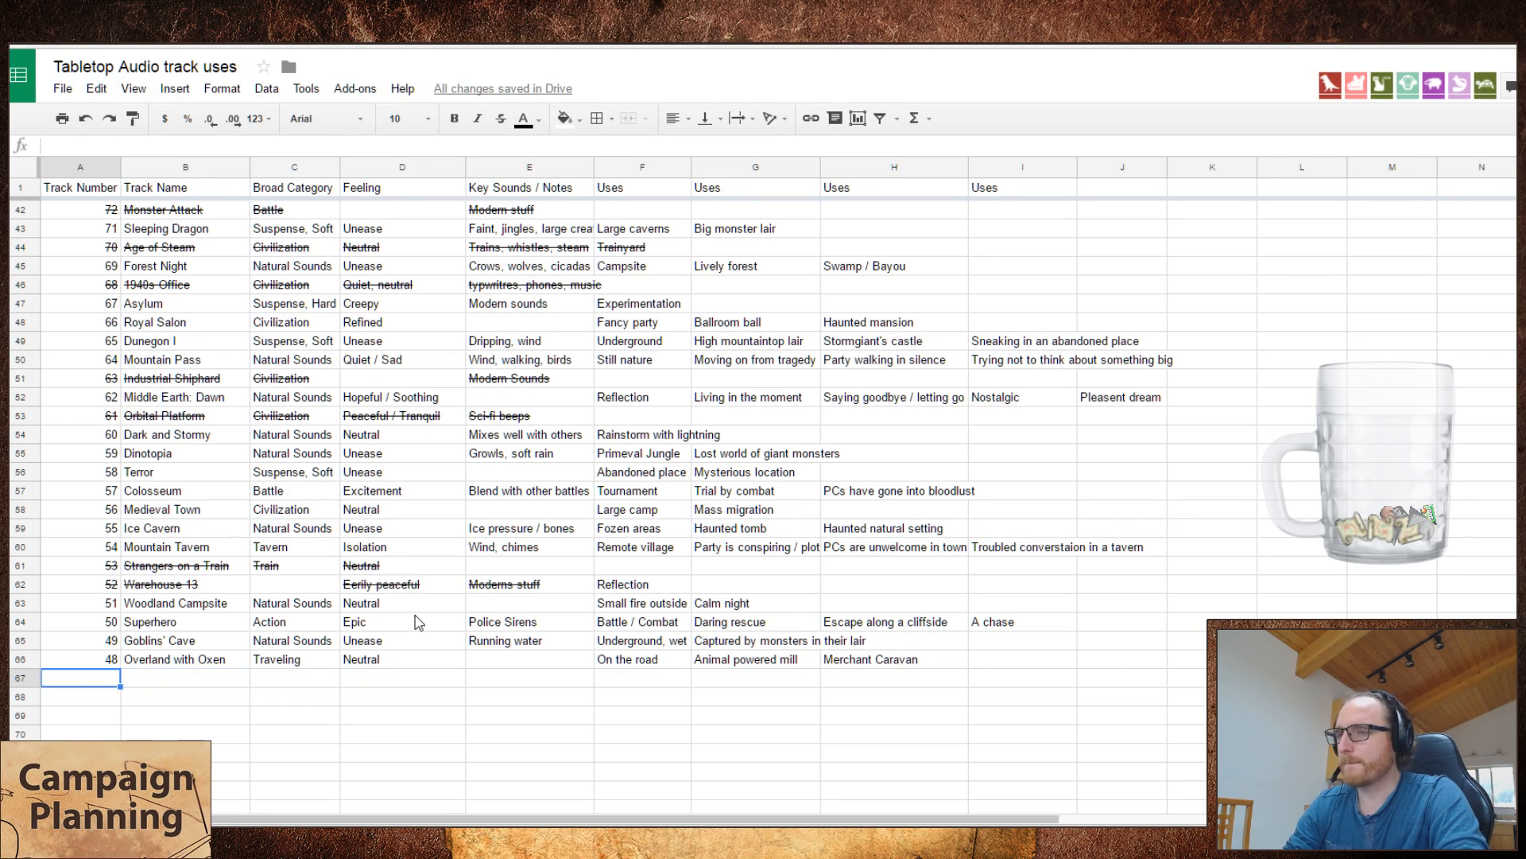
Step: Fill in the key sounds of Overland with Oxen as "Jingles, birds, steps"
click(502, 657)
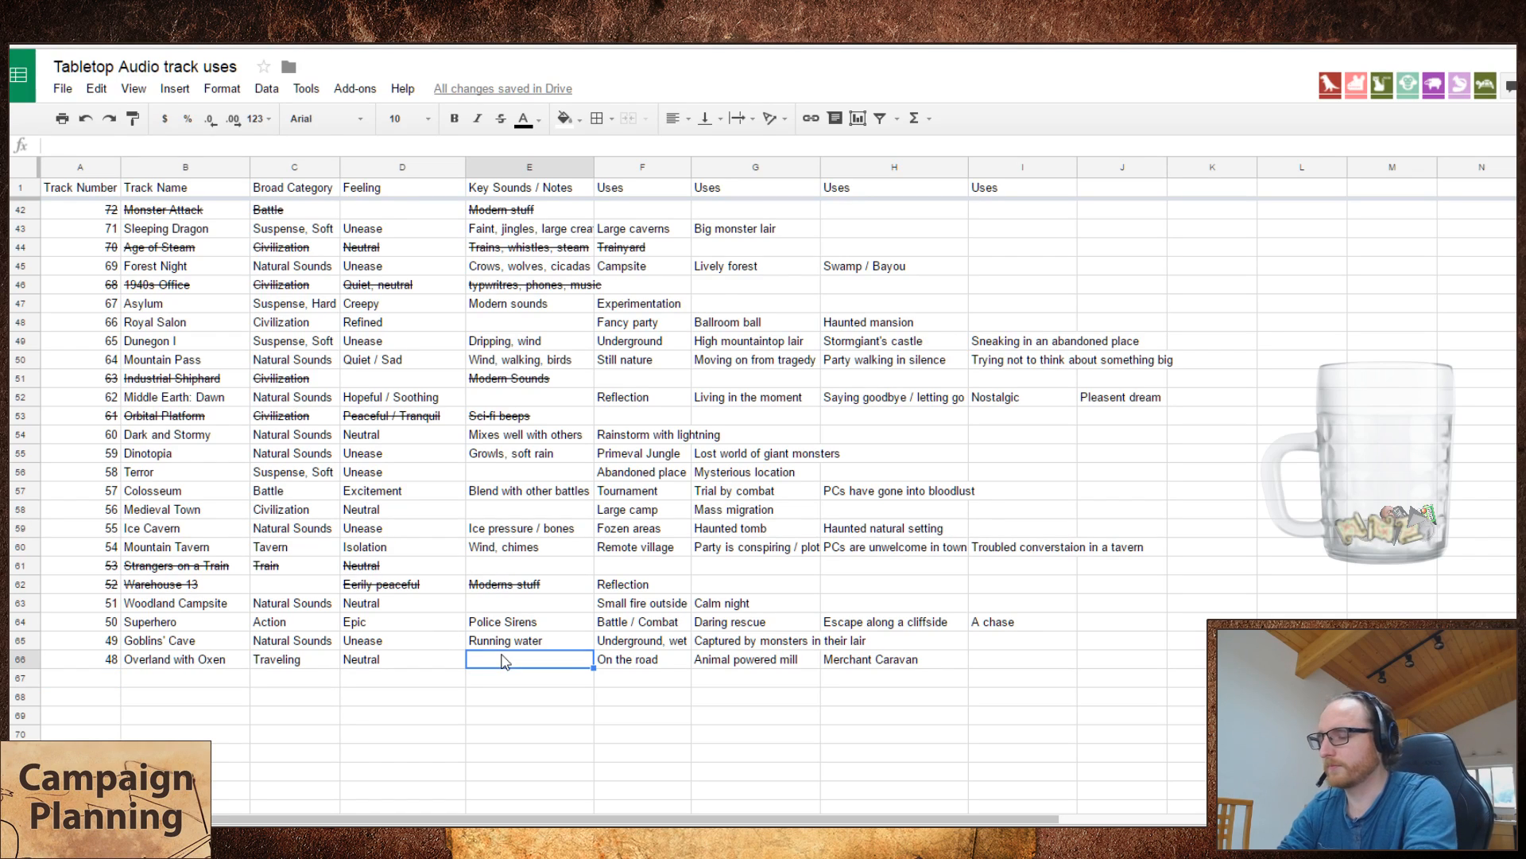
text(Grin)
key(BackSpace)
key(BackSpace)
key(BackSpace)
key(BackSpace)
text(Jingl)
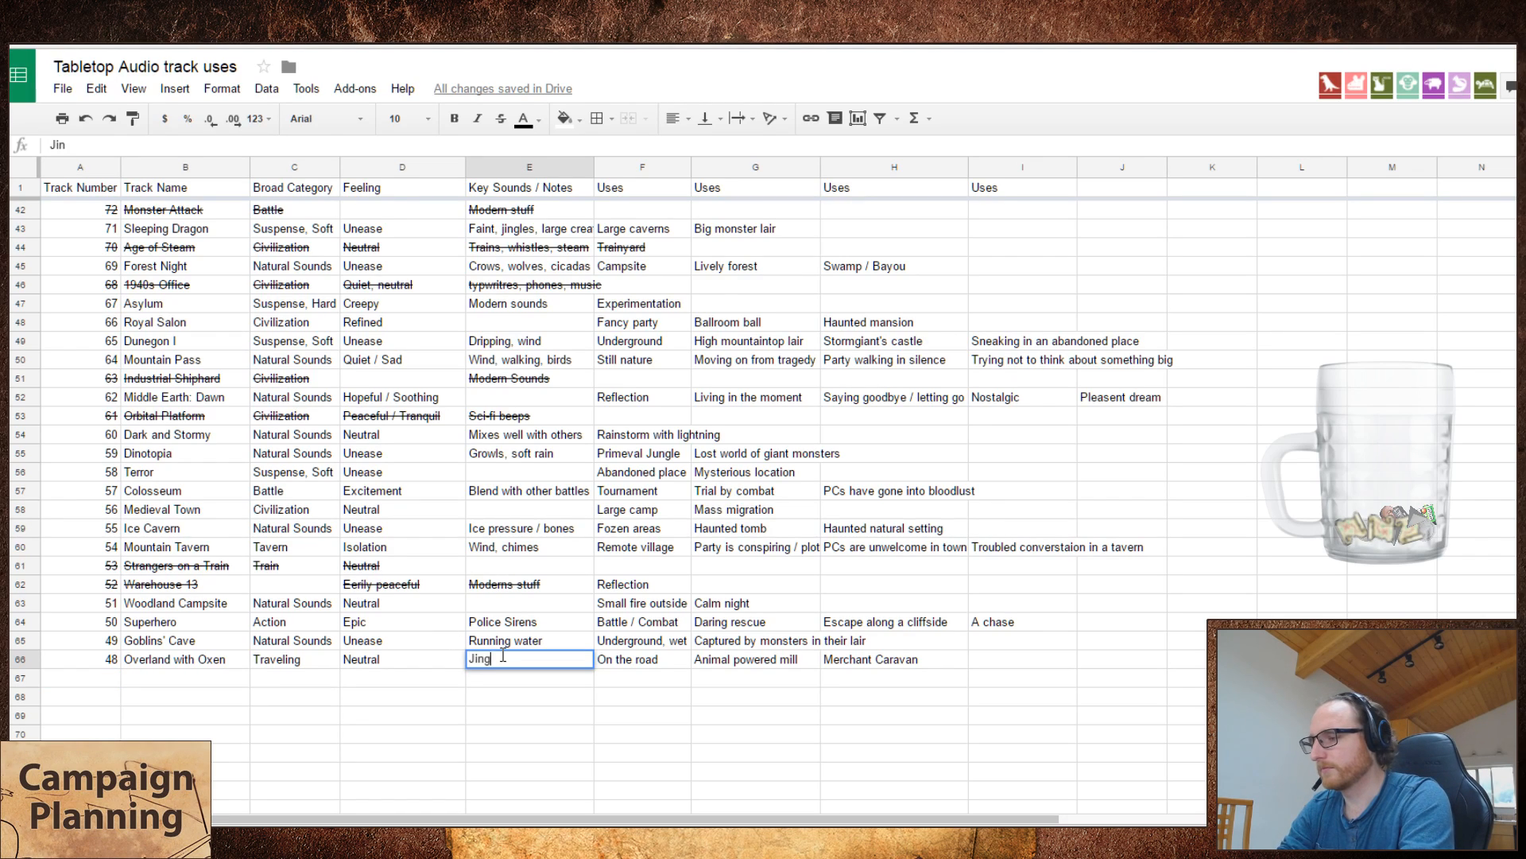
text(es, birds, )
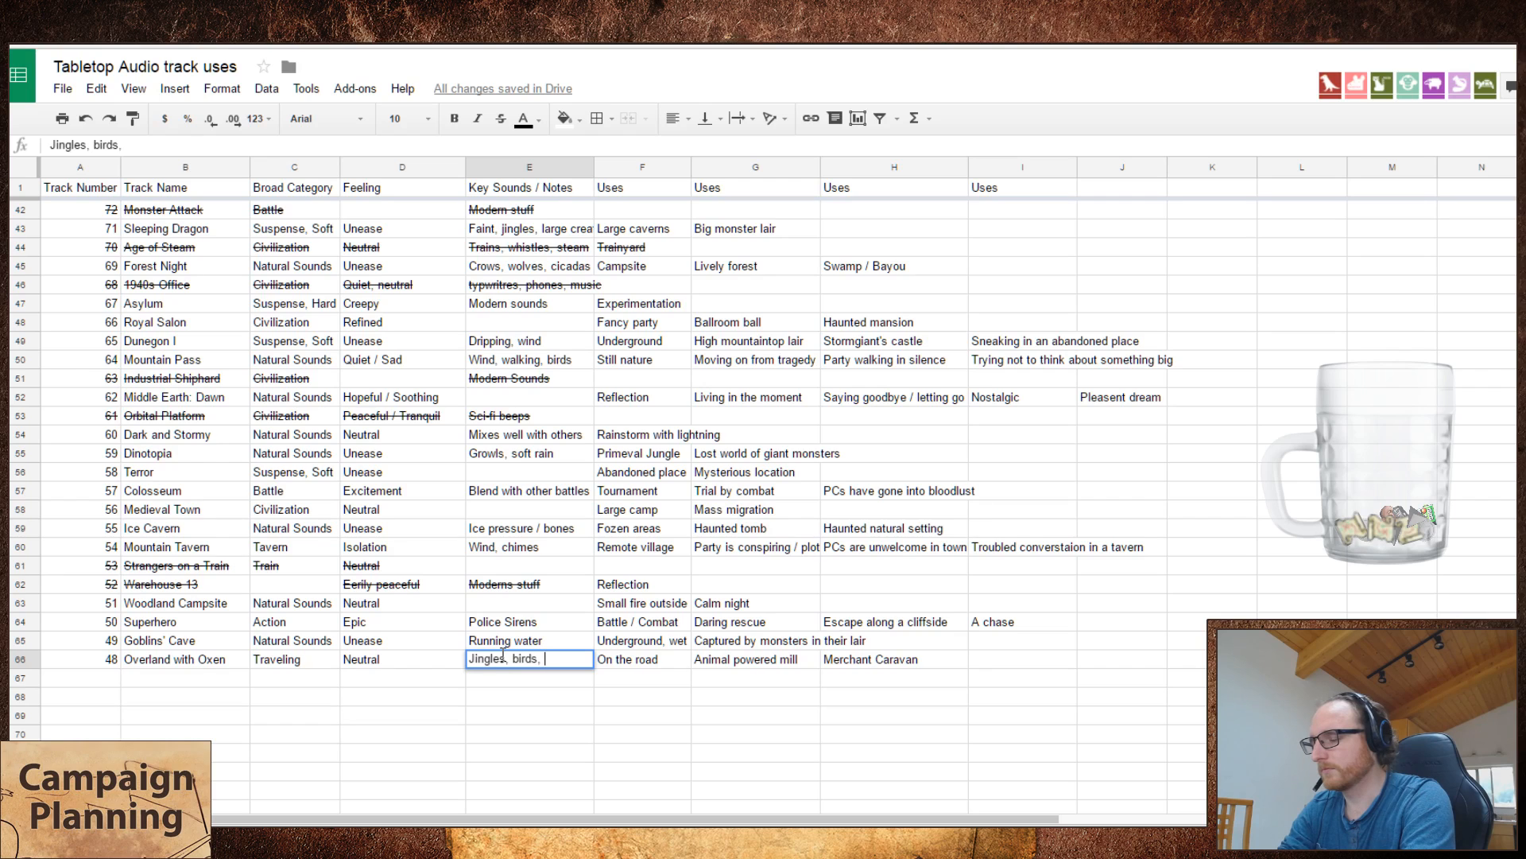
text(steps)
key(Return)
Step: Start playing the There be Dragons track on the Tabletop Audio site and return to the spreadsheet's next empty row
click(96, 682)
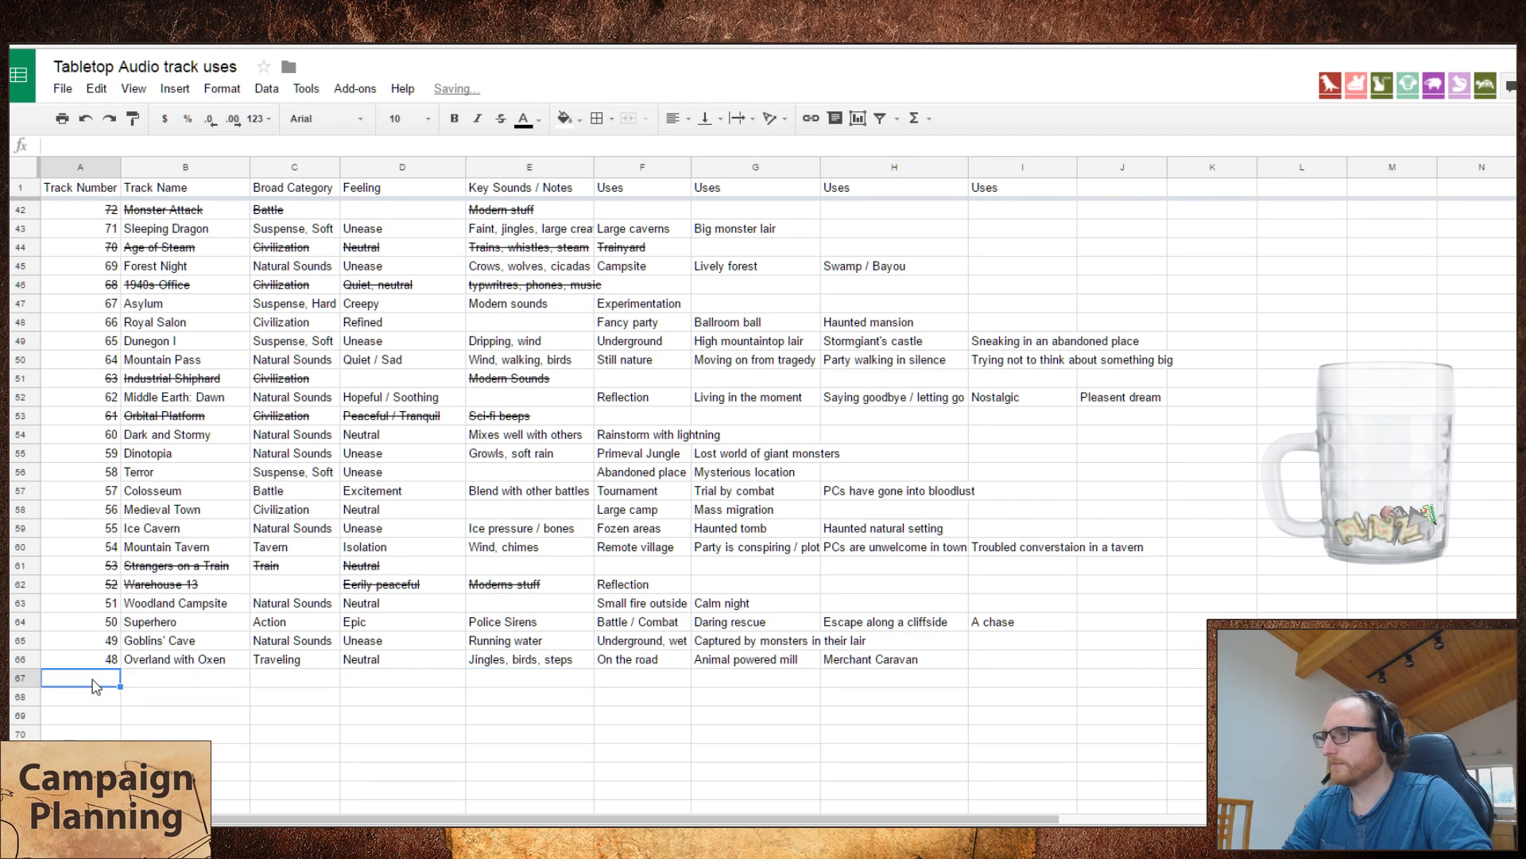
key(ctrl+Tab)
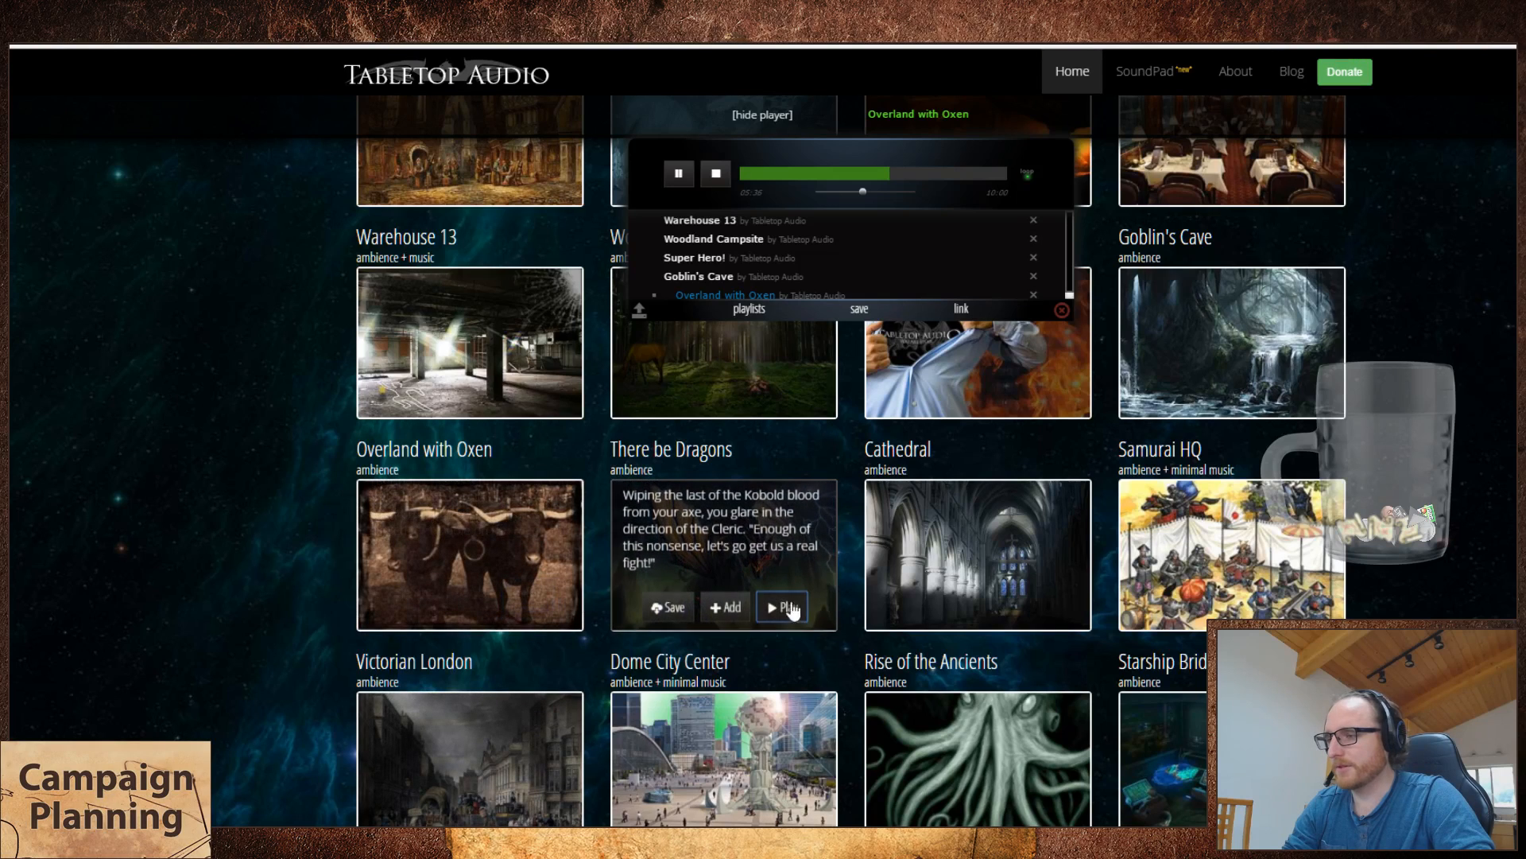
click(785, 606)
key(ctrl+Tab)
Step: Add track number 47, "There be Dragons", in the row below Overland with Oxen
text(47)
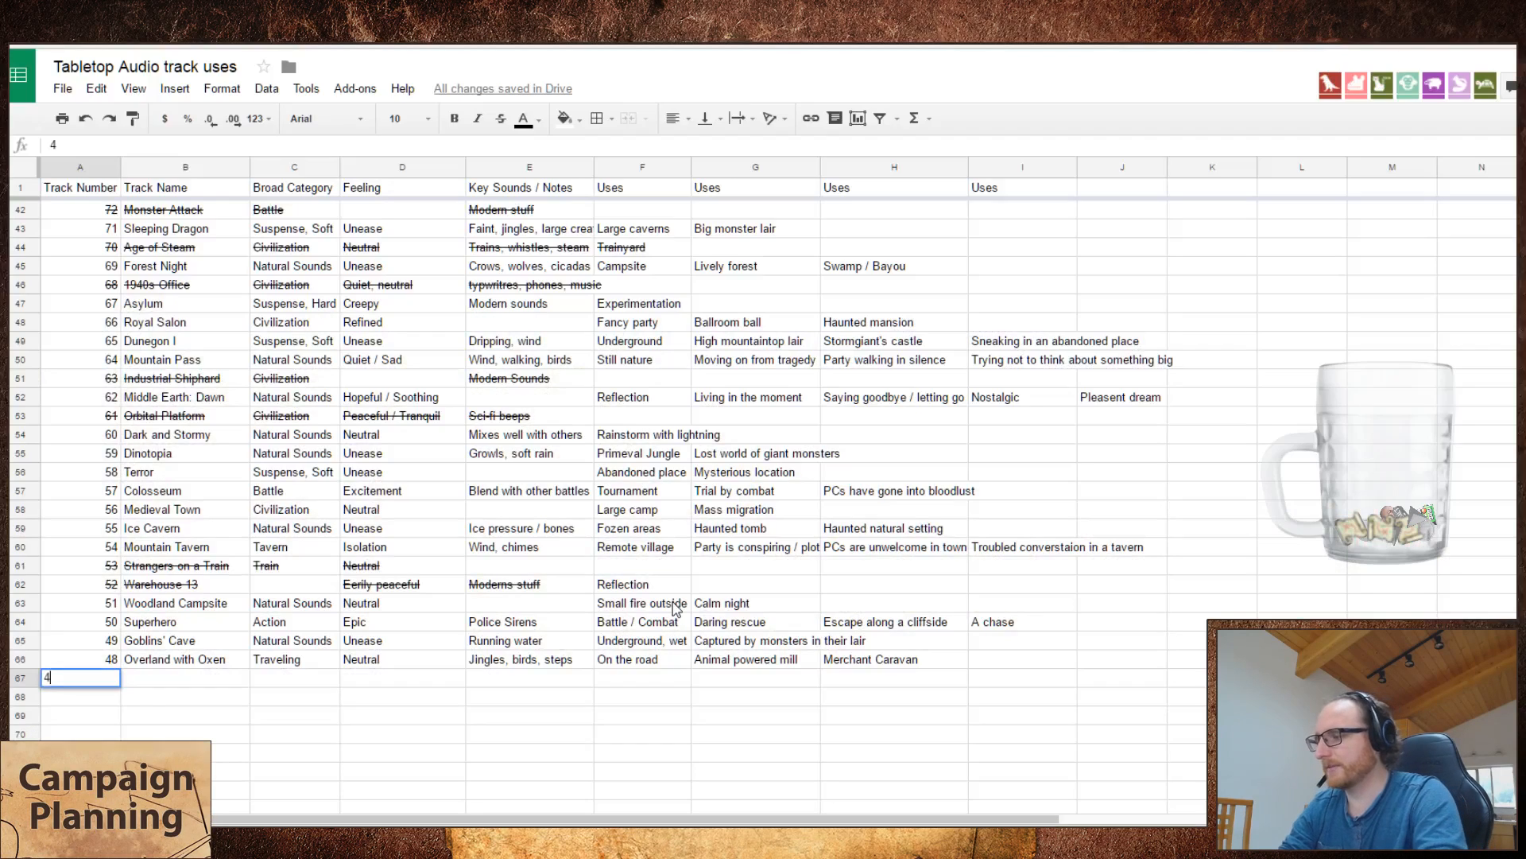
key(Tab)
text(There B)
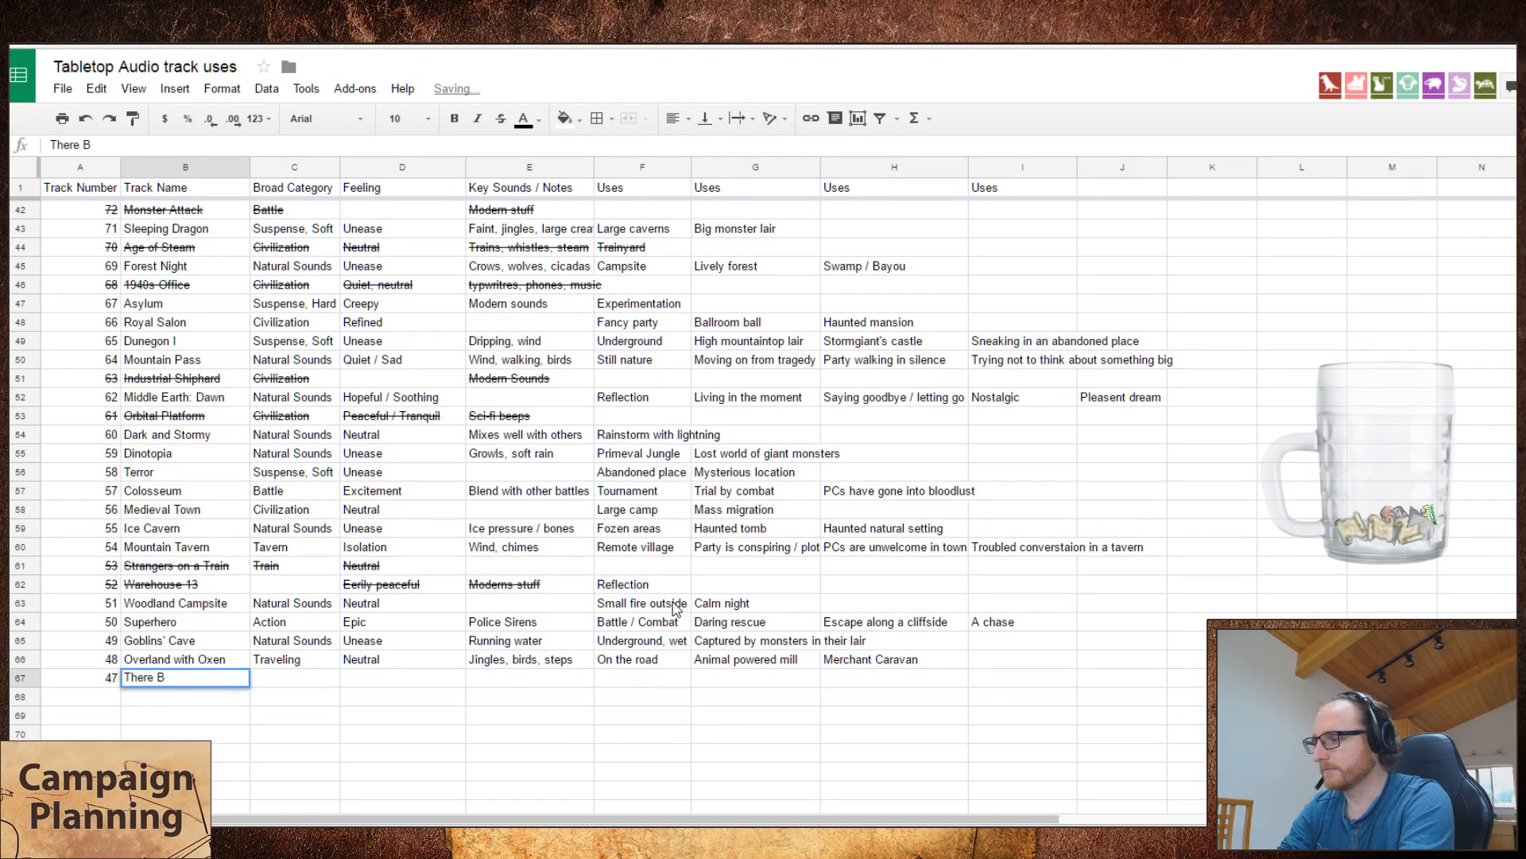
text(e Dragons)
key(Return)
key(ctrl+Tab)
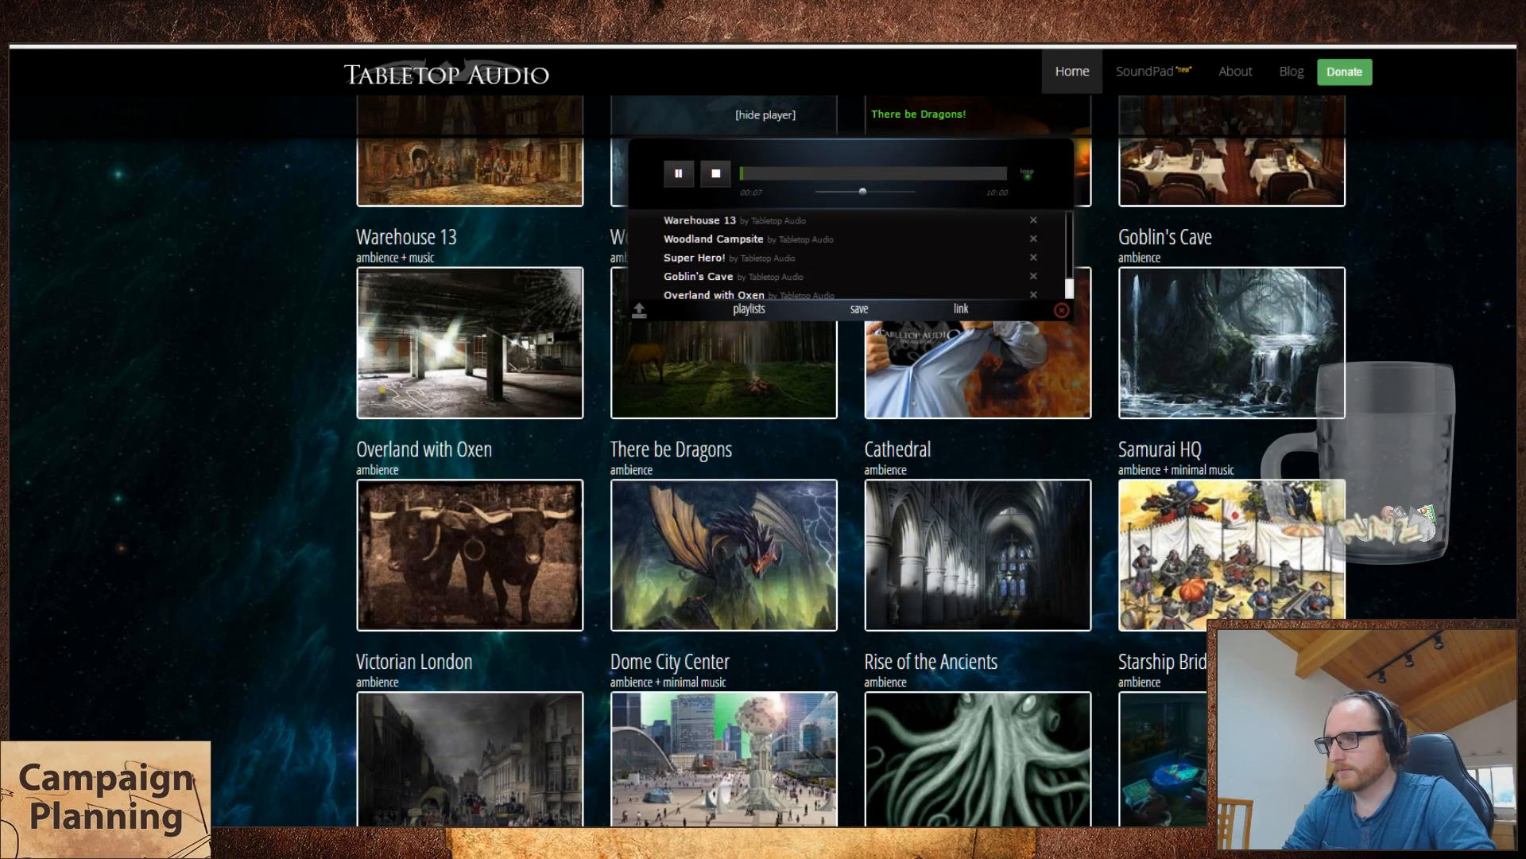
key(ctrl+shift+Tab)
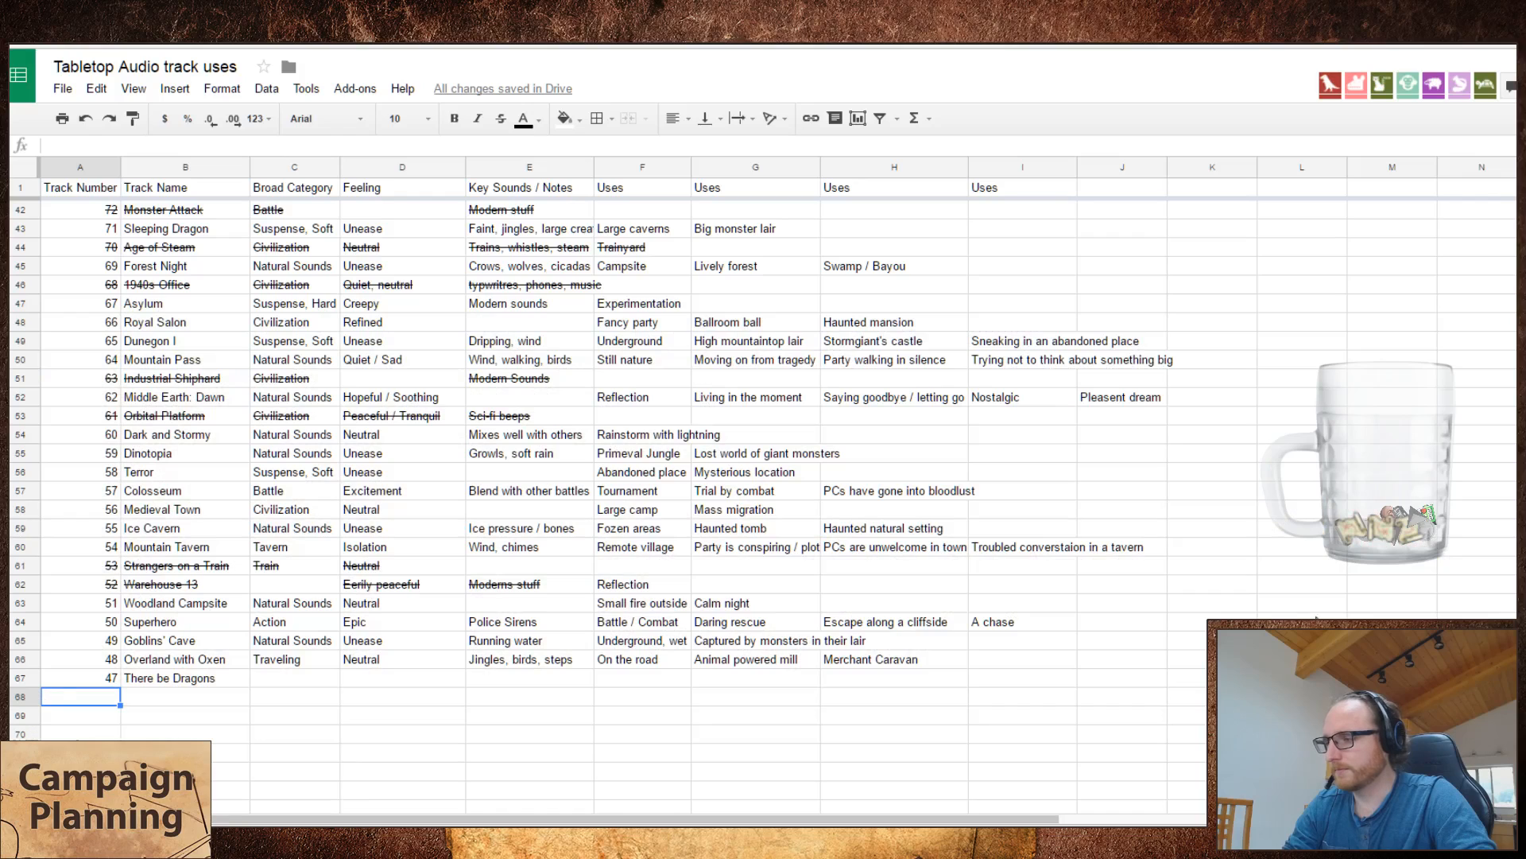
Step: Set the broad category of There be Dragons to "Dragons" and its feeling to "ohshitimgoingtodie"
click(315, 684)
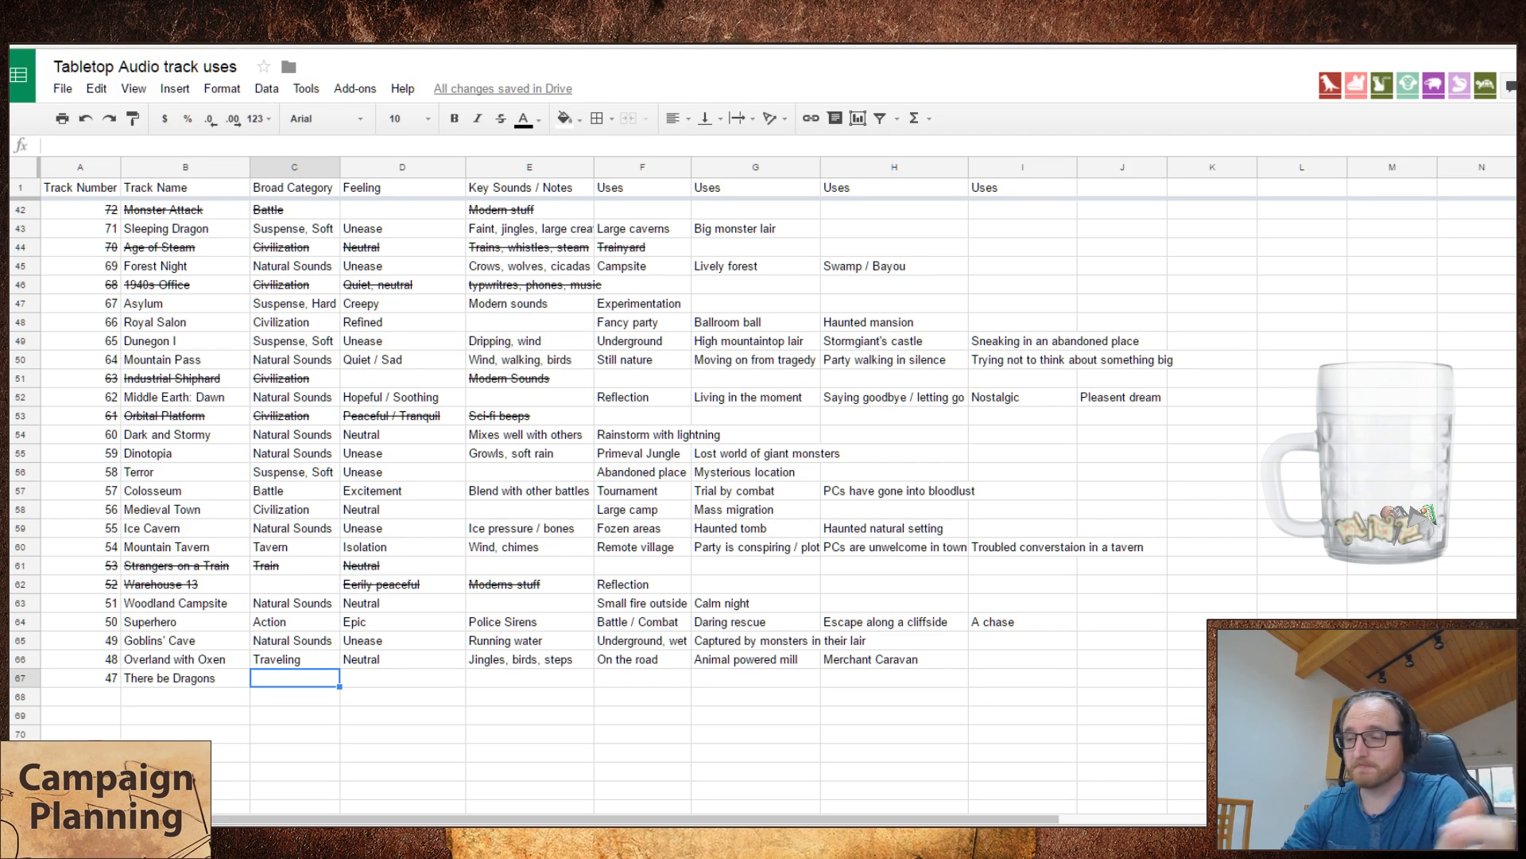
text(Dragons)
key(Tab)
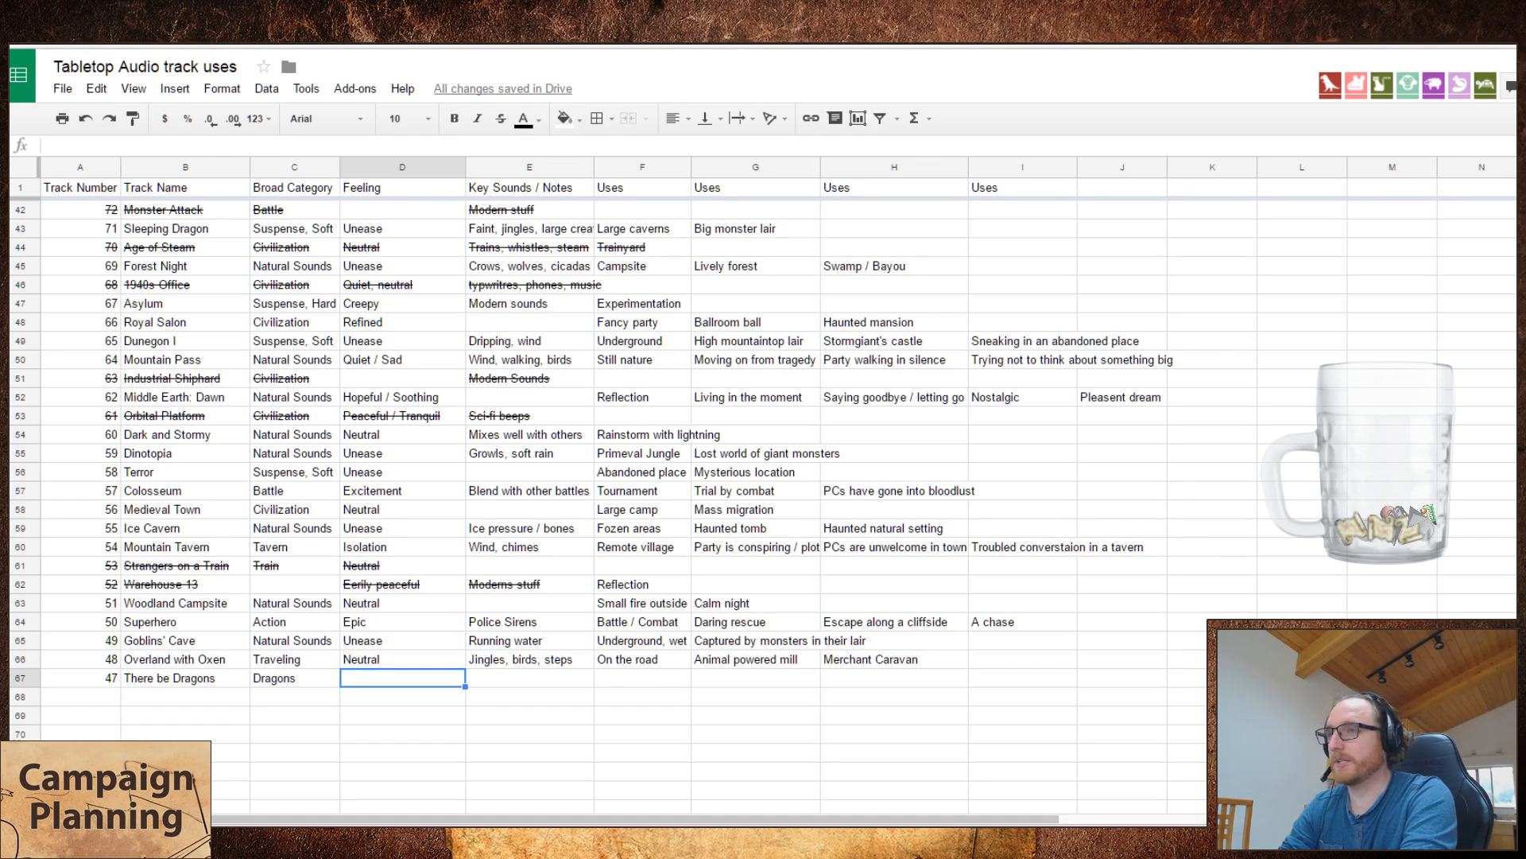
text(ohshit)
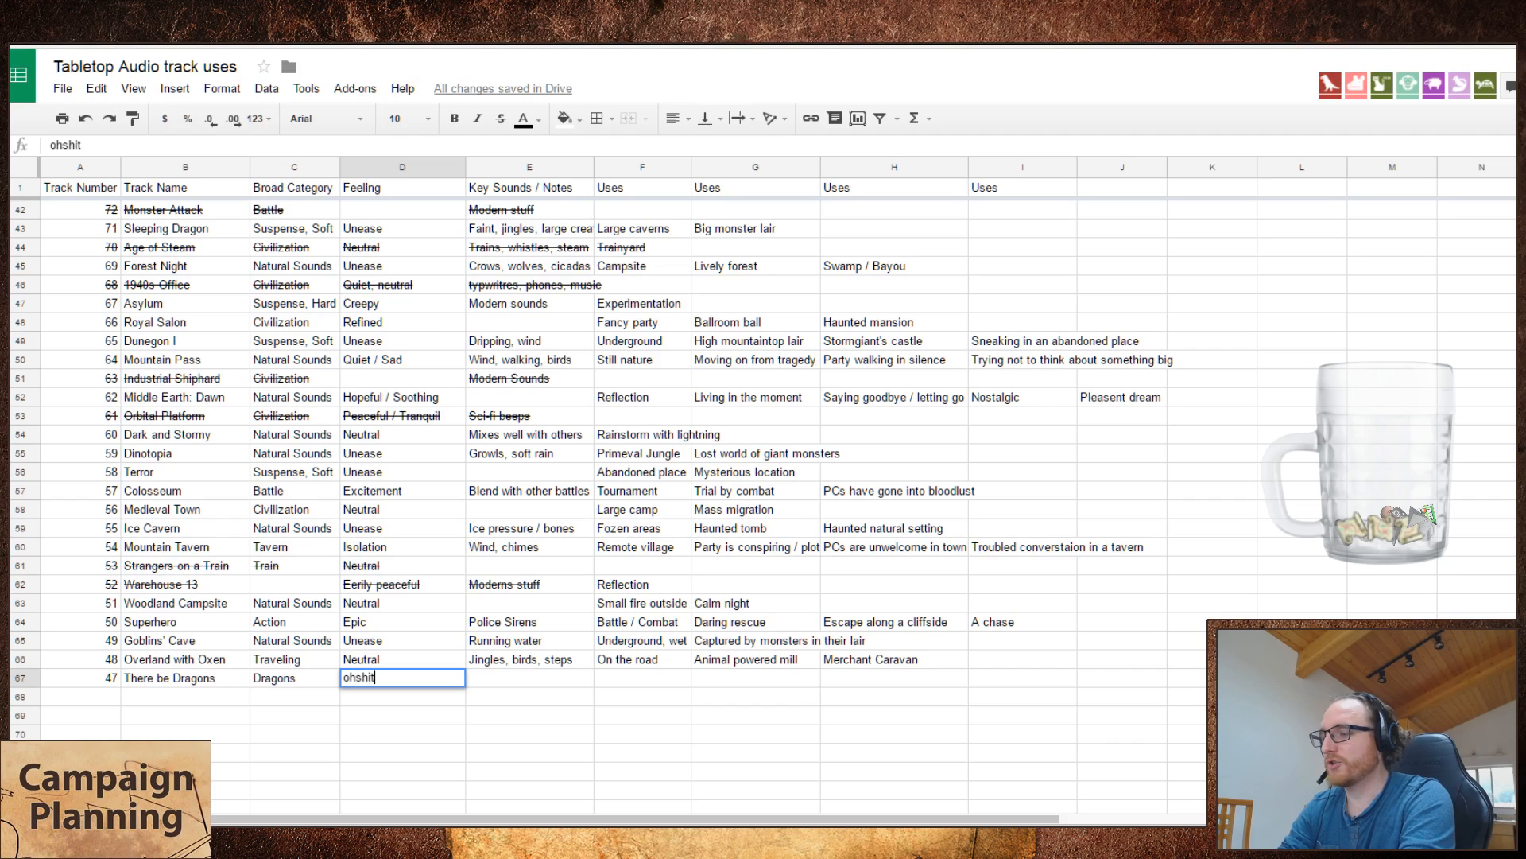
text(imgoingtodie)
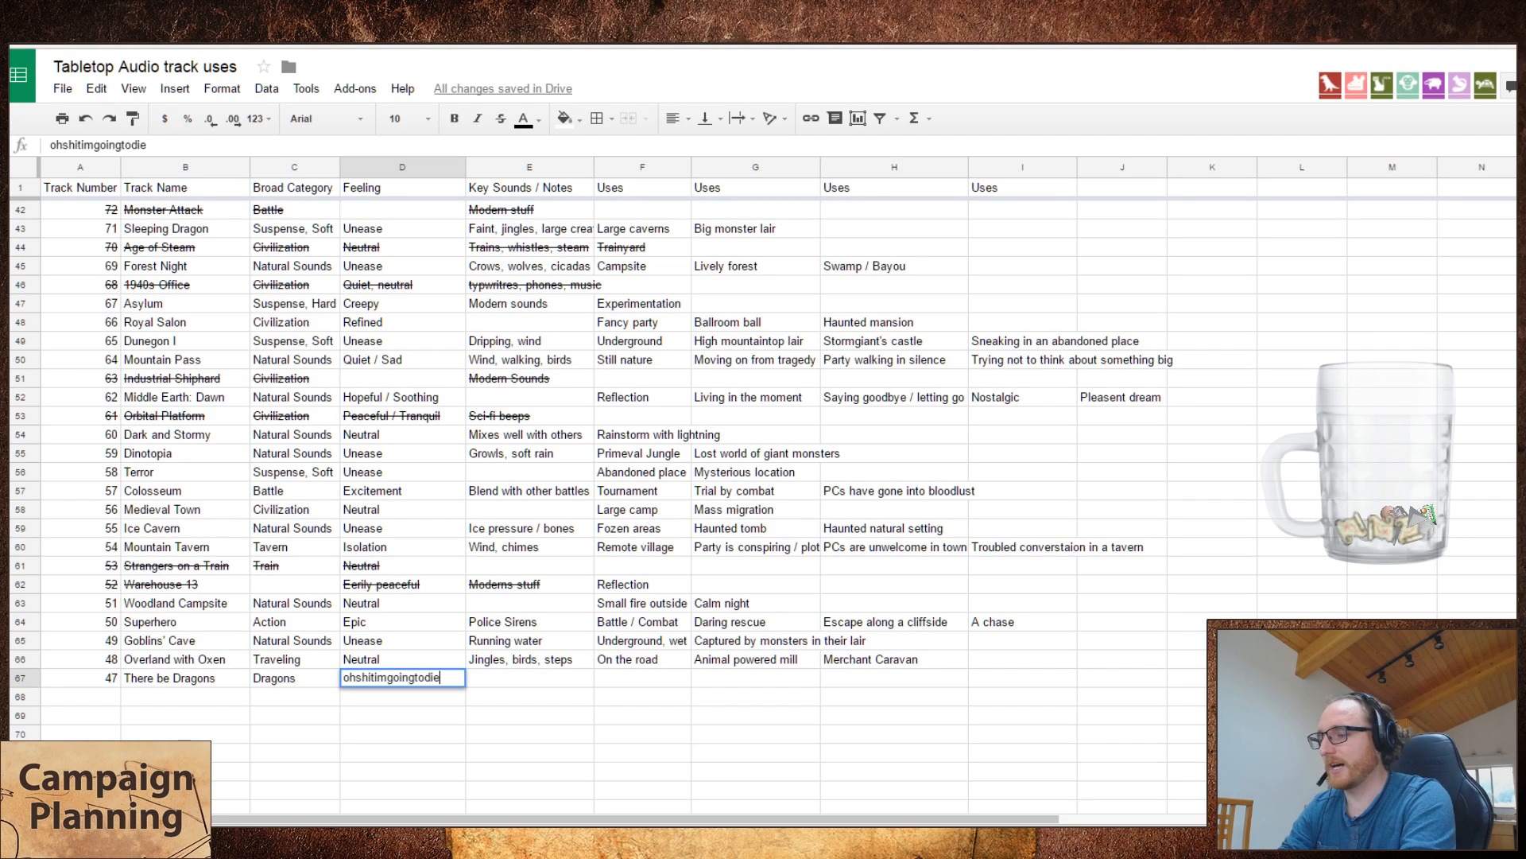
key(Tab)
key(Tab)
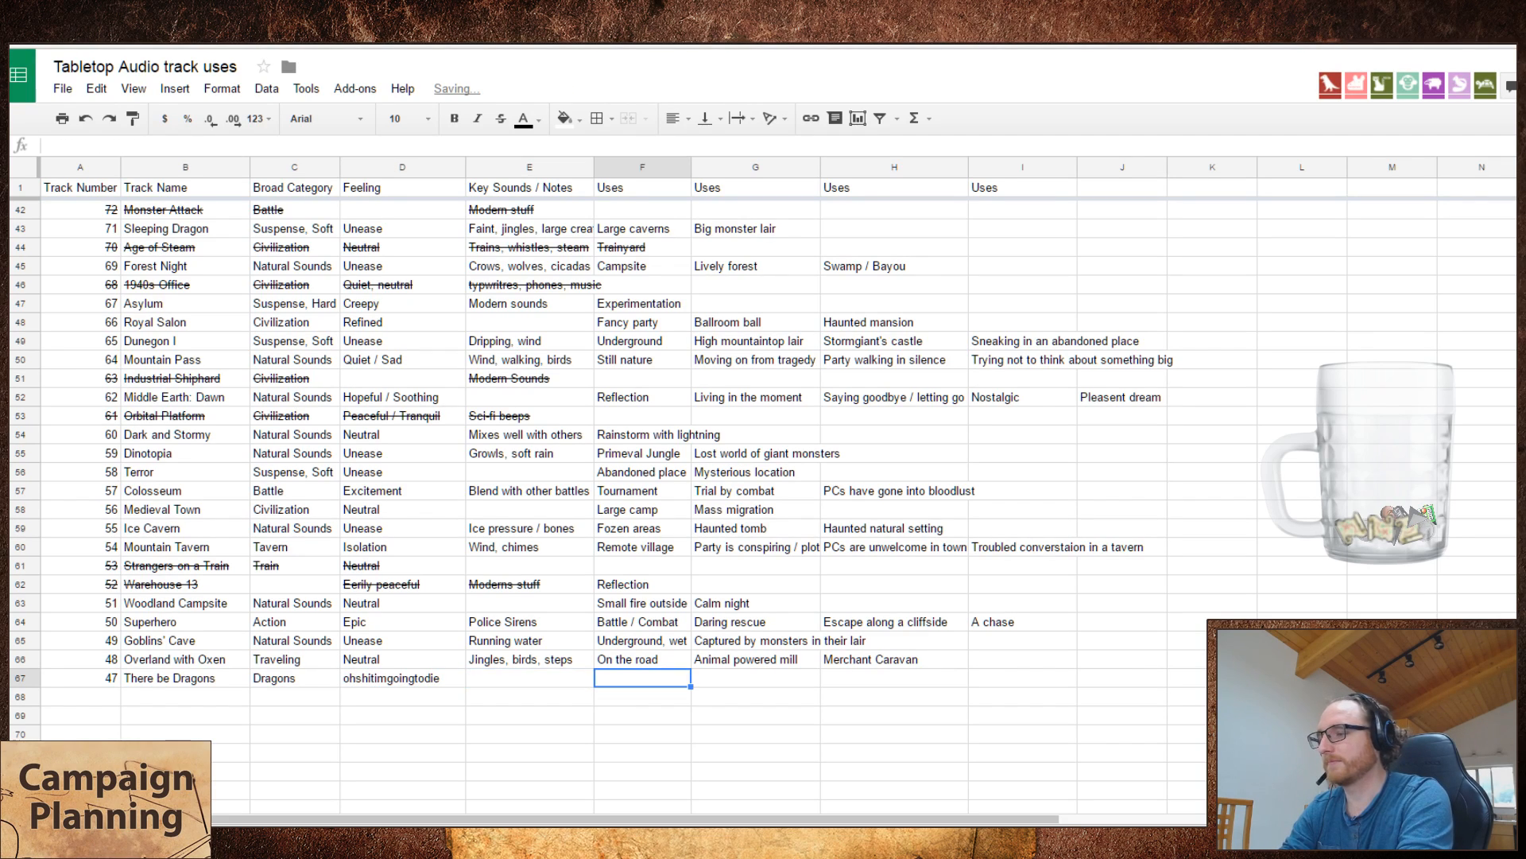
Step: Enter "dragons" in all four uses columns of the There be Dragons row
text(d)
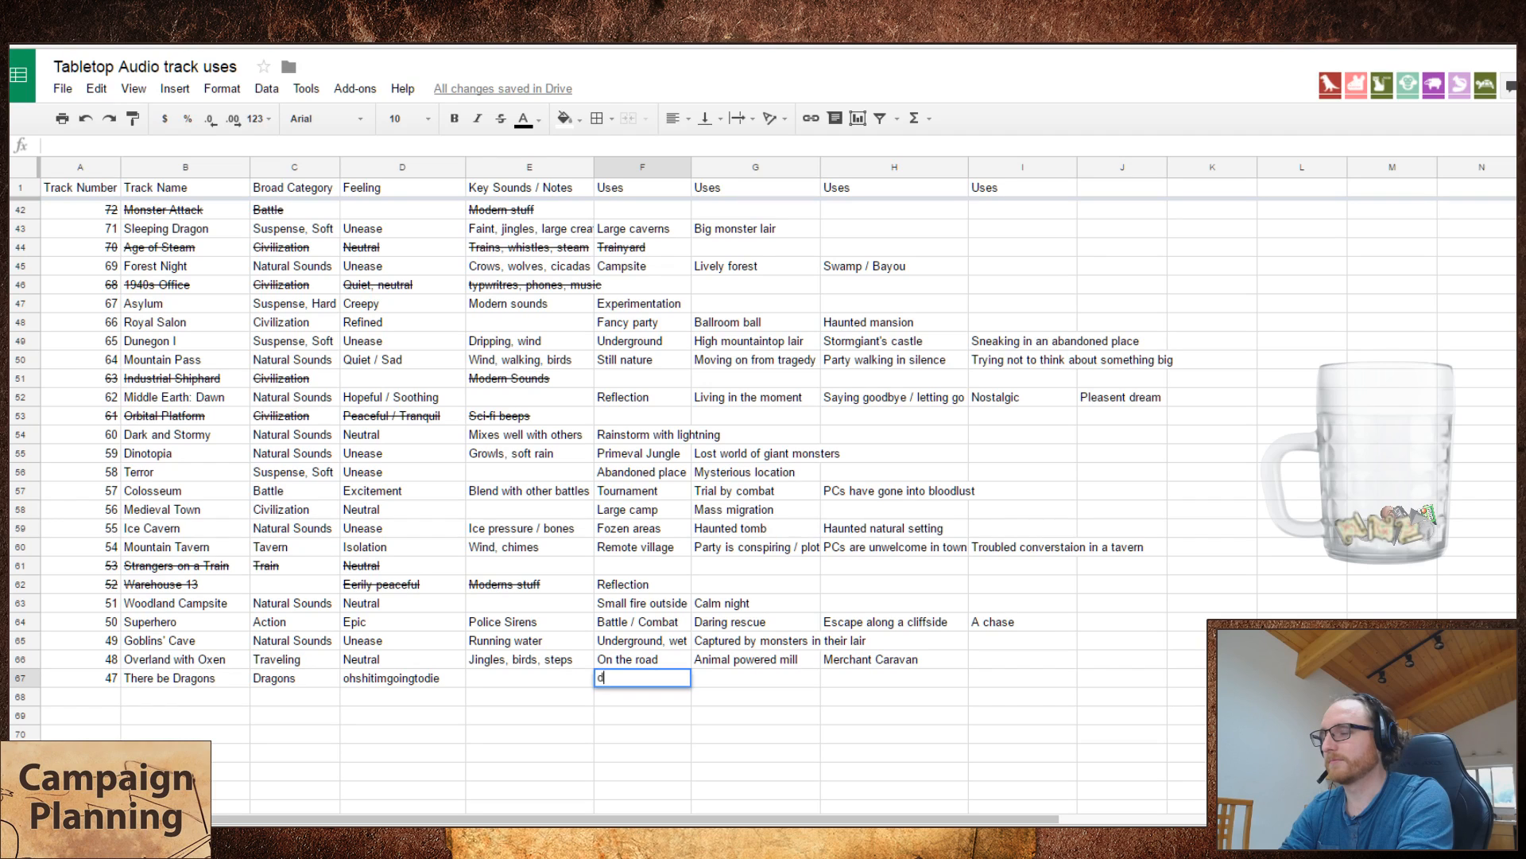
text(ragons)
key(Tab)
text(d)
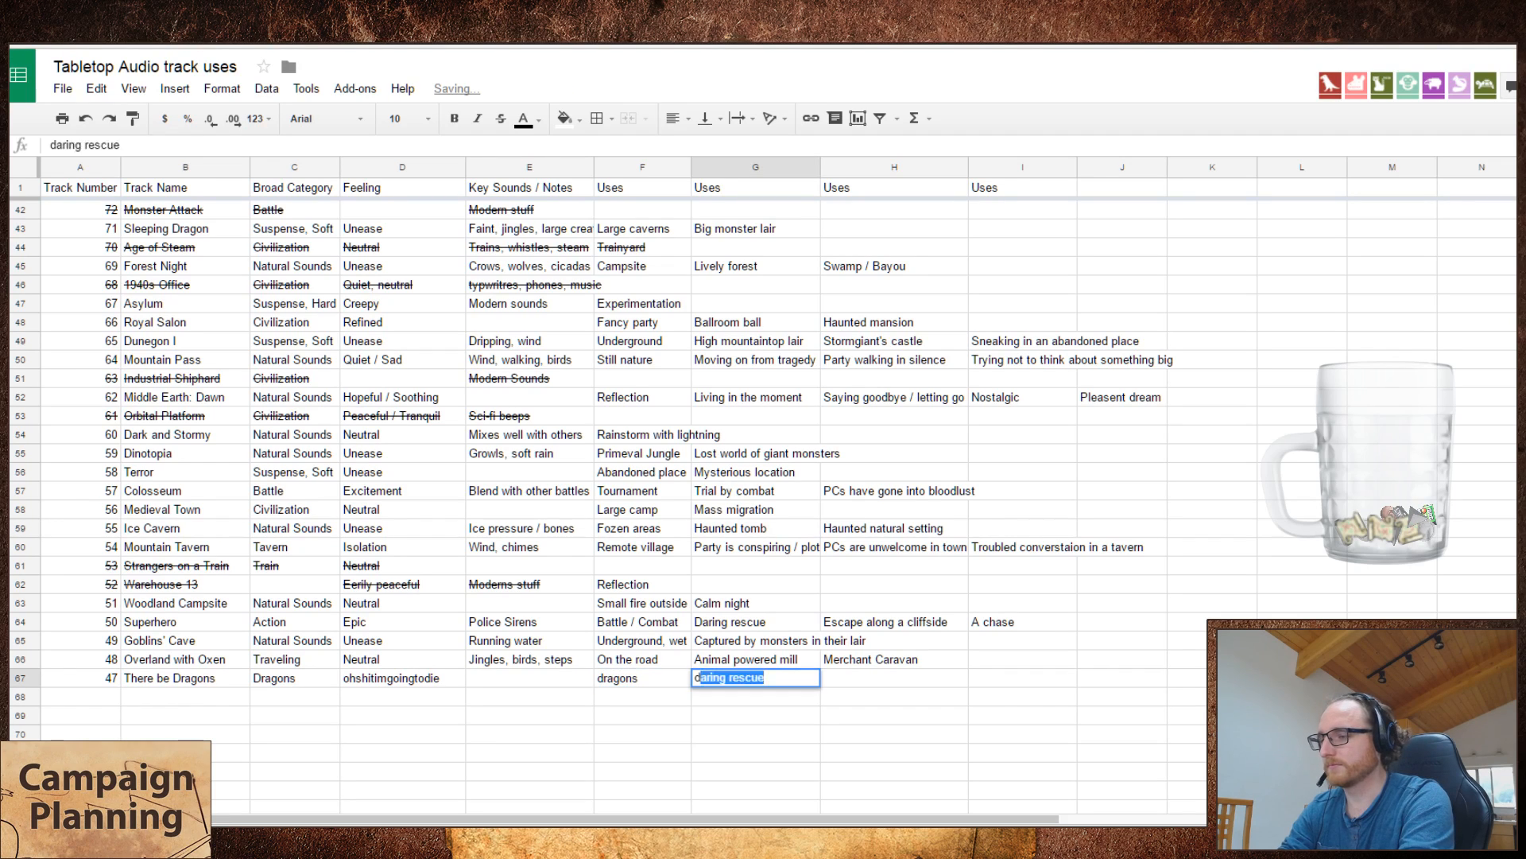
text(ragons)
key(Tab)
text(dragons)
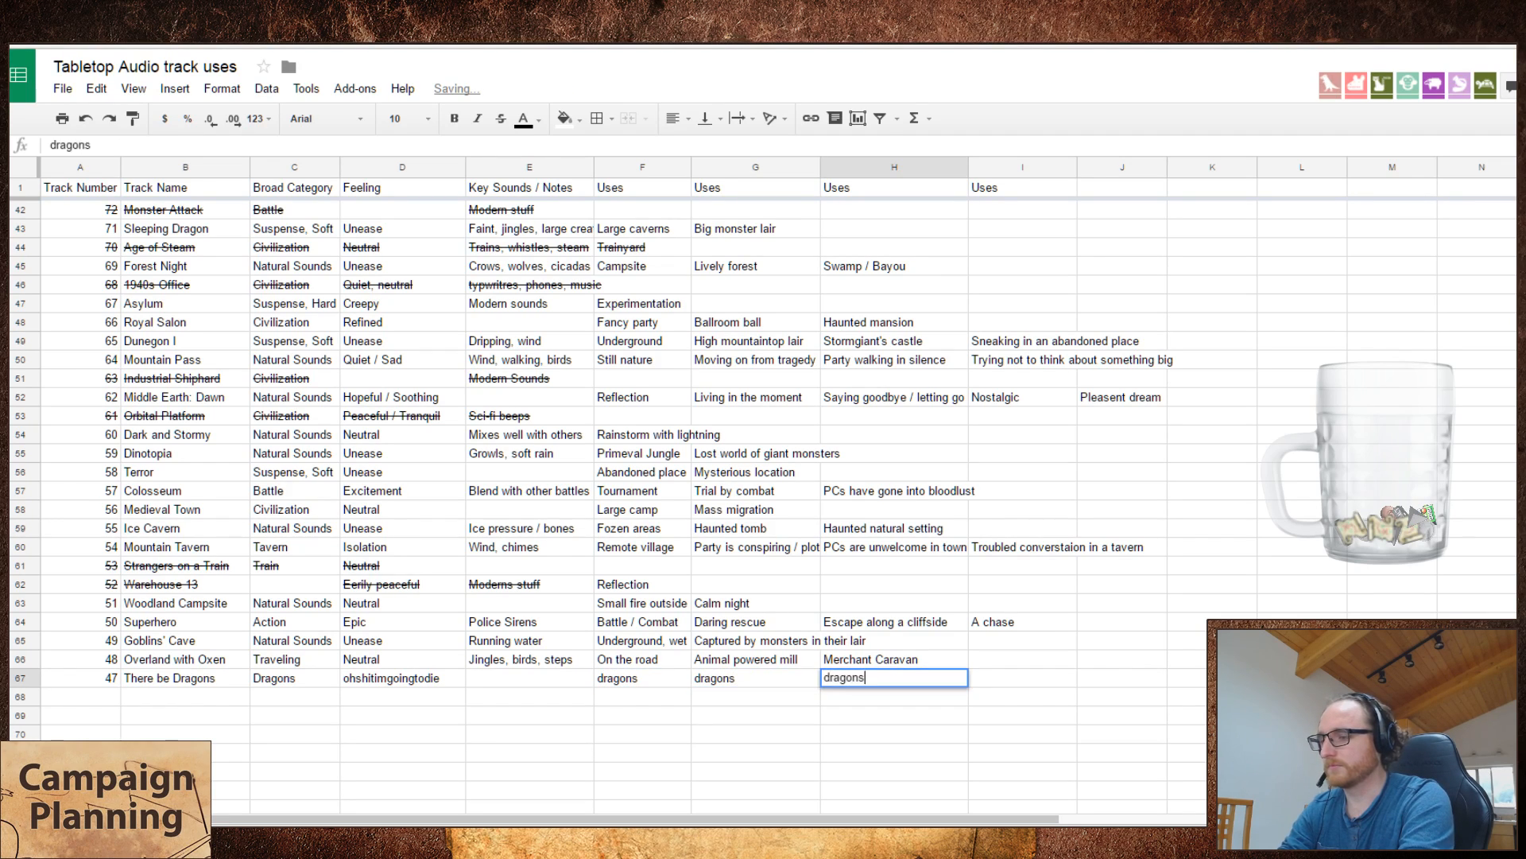
key(Tab)
text(dragons)
key(Return)
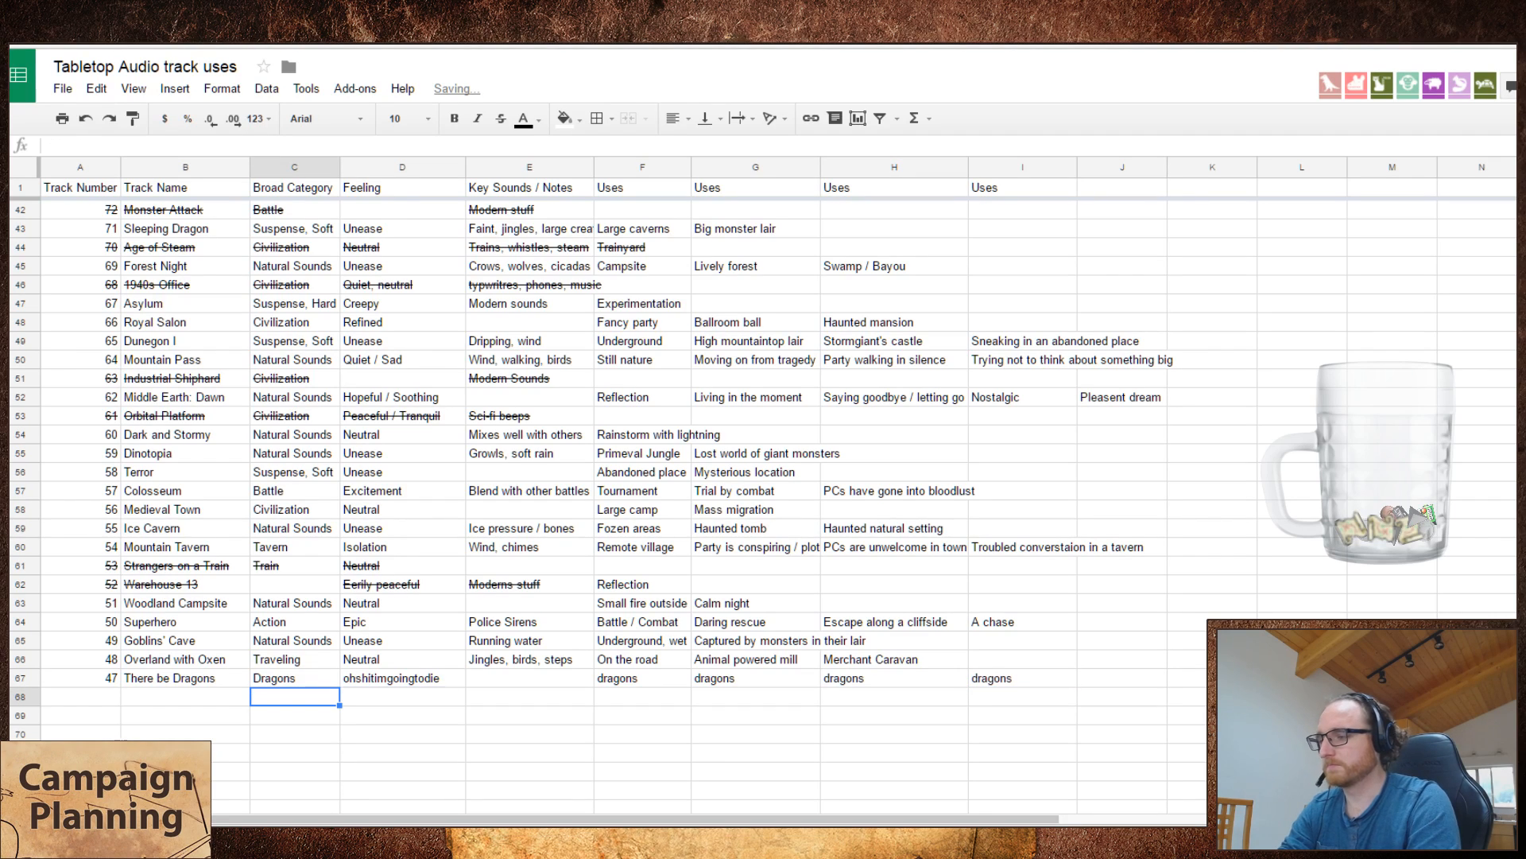
Step: Fill in the key sounds of There be Dragons as "dragons"
key(Up)
key(Right)
key(Right)
key(Right)
key(Left)
text(dragons)
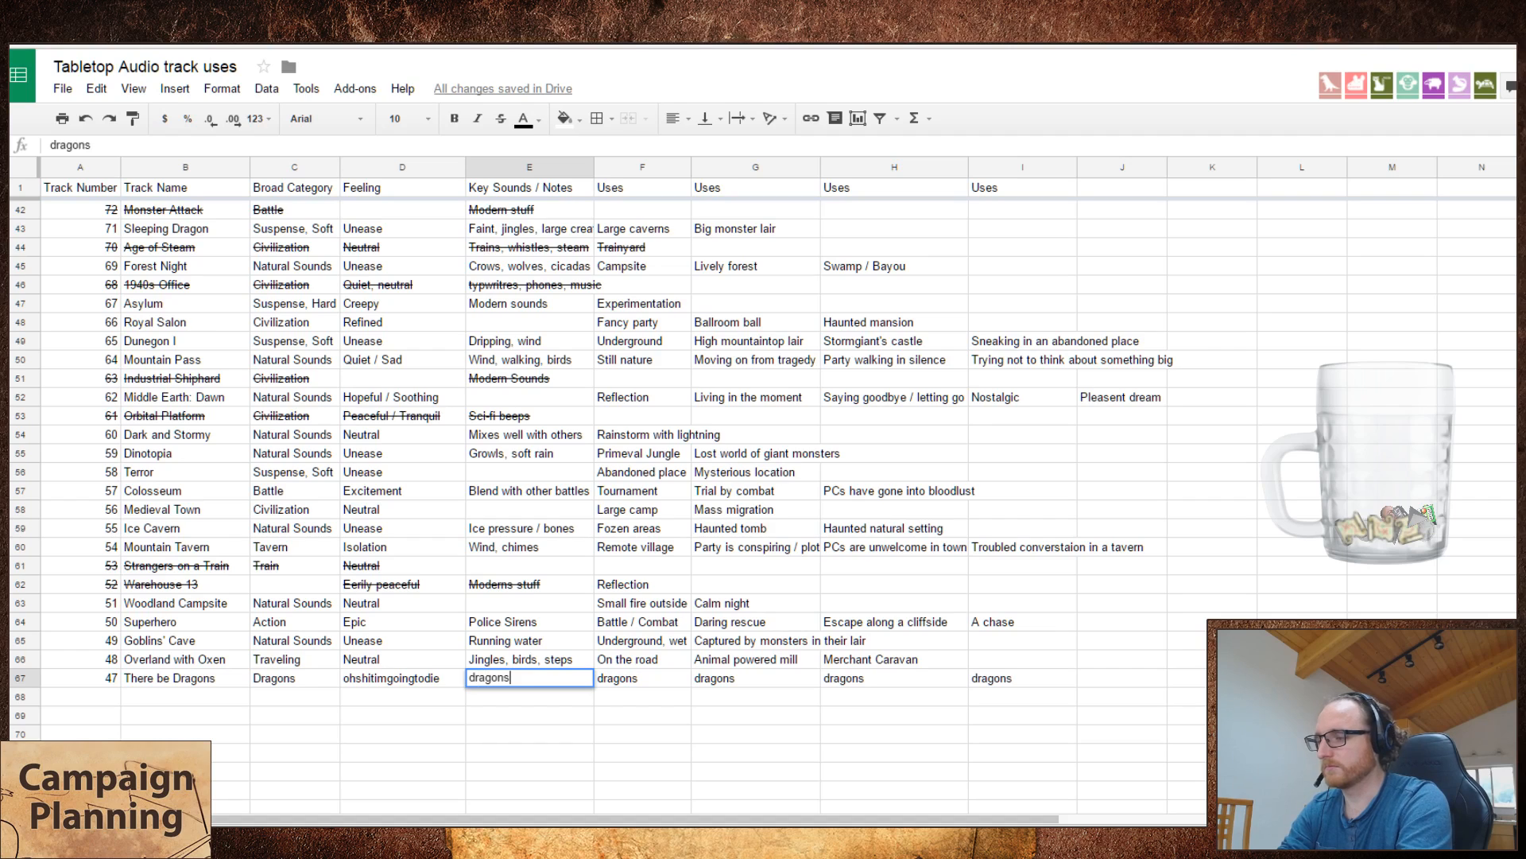
key(Return)
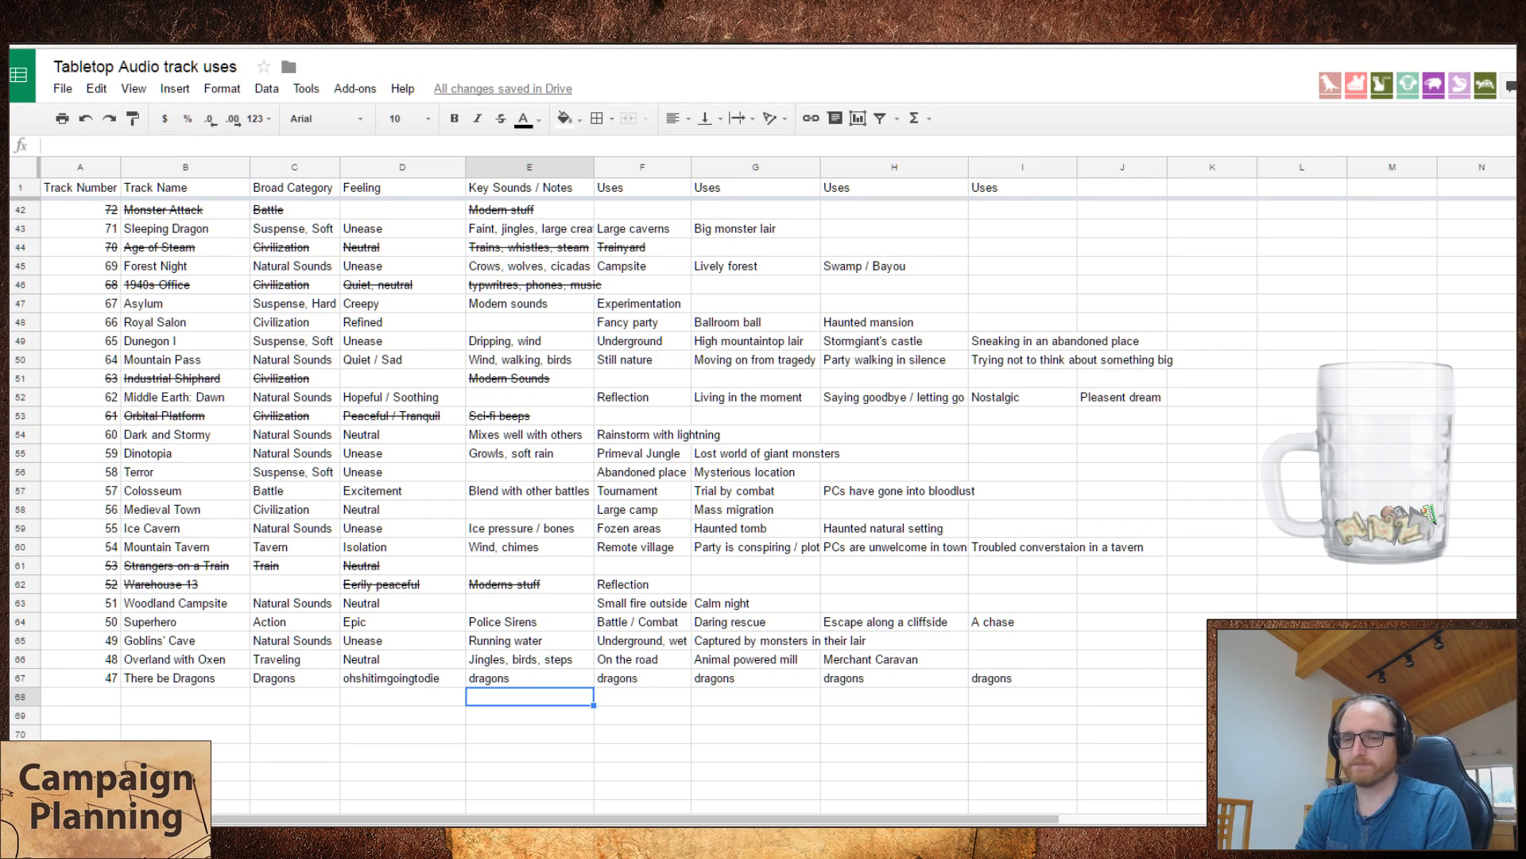
Step: Select the next empty row's track number cell, start playing Cathedral on the Tabletop Audio site, and return to the spreadsheet
key(Left)
key(Left)
key(Left)
key(Left)
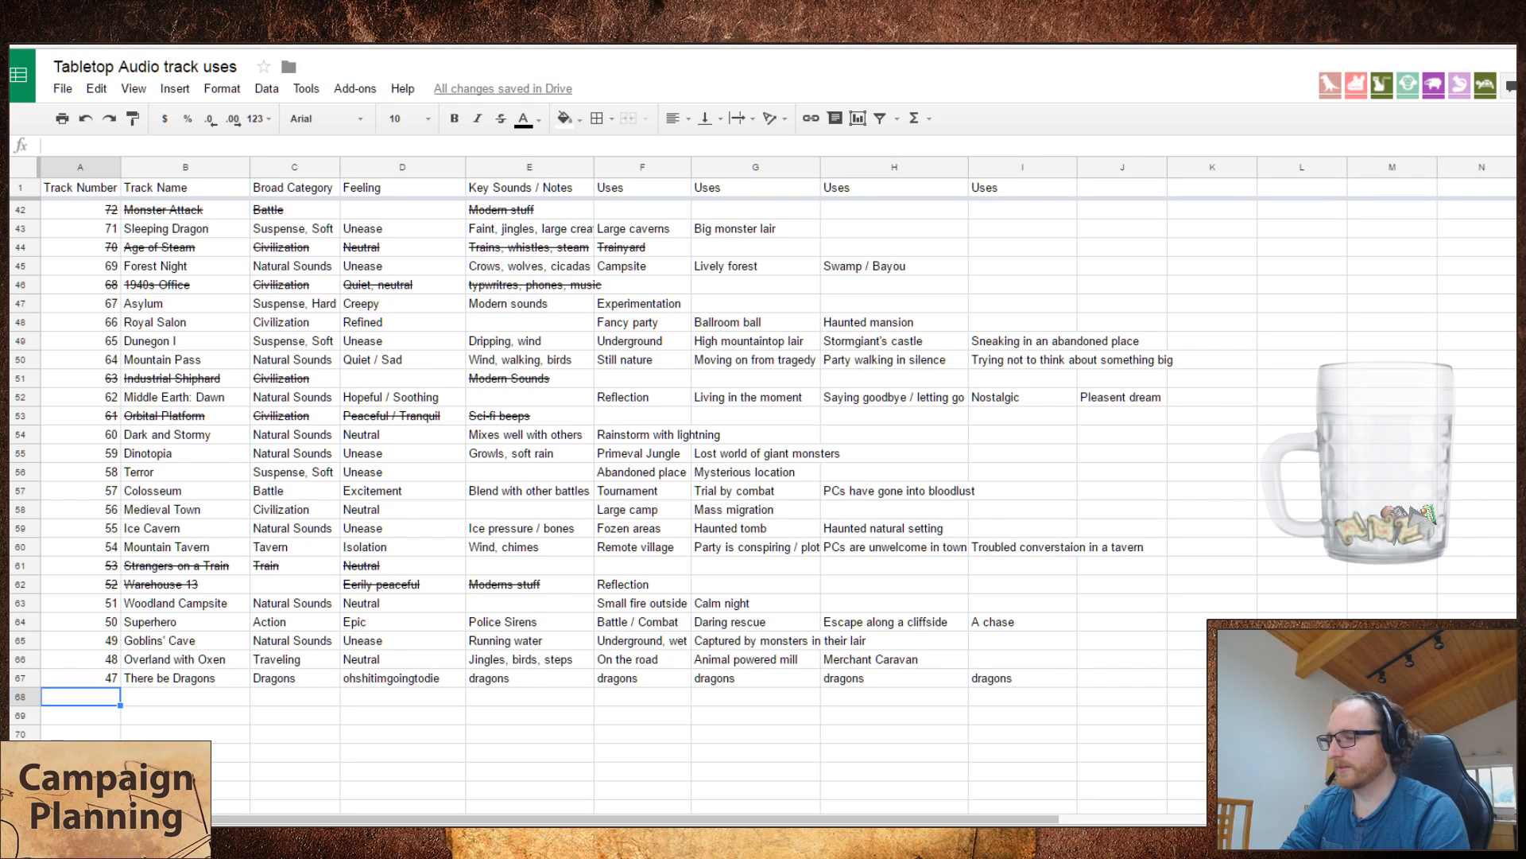
key(alt+Tab)
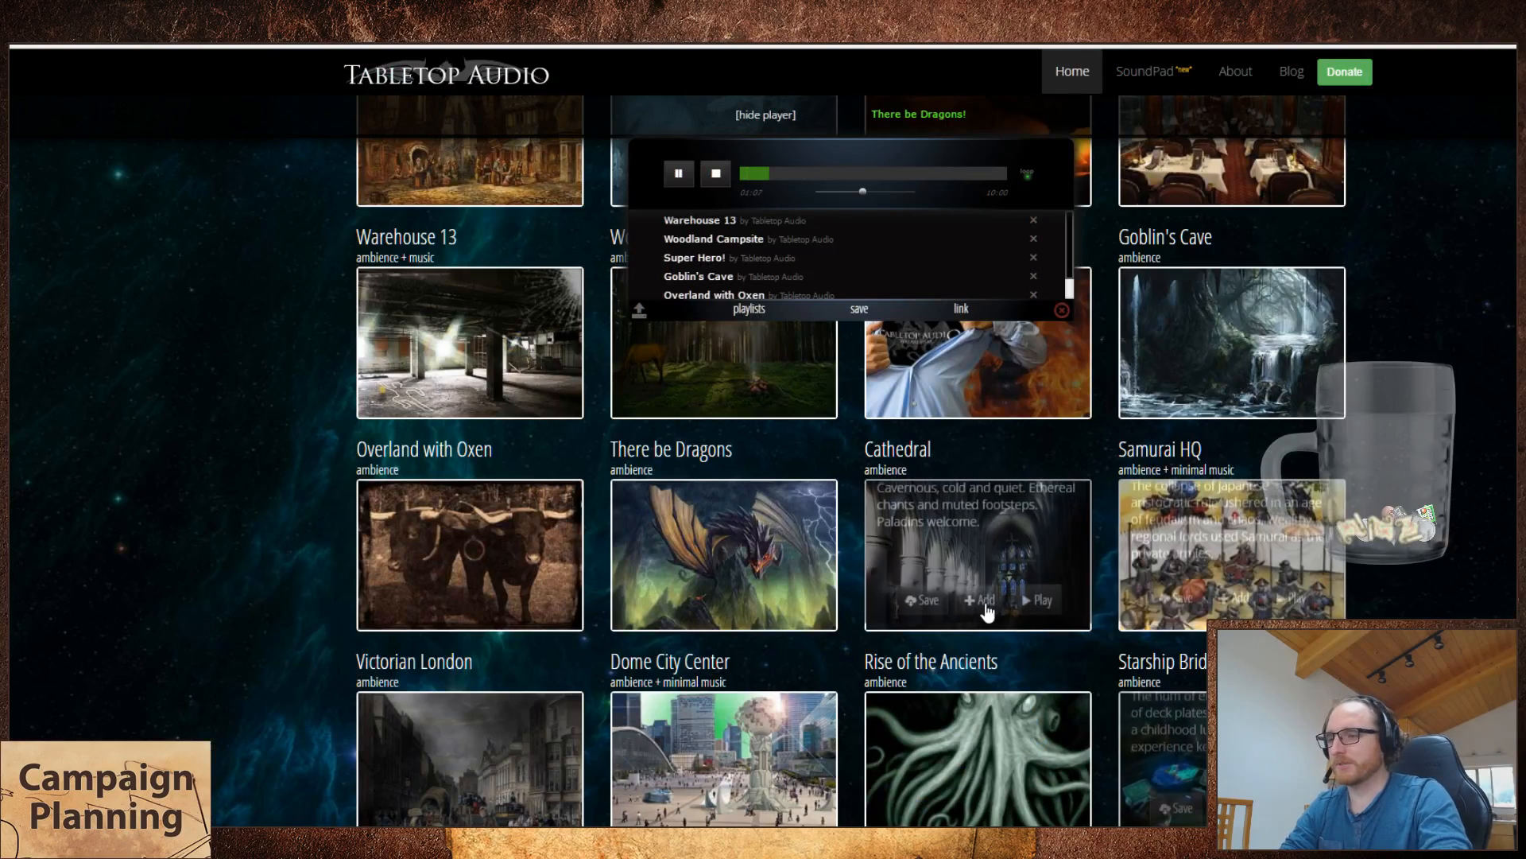
click(1032, 611)
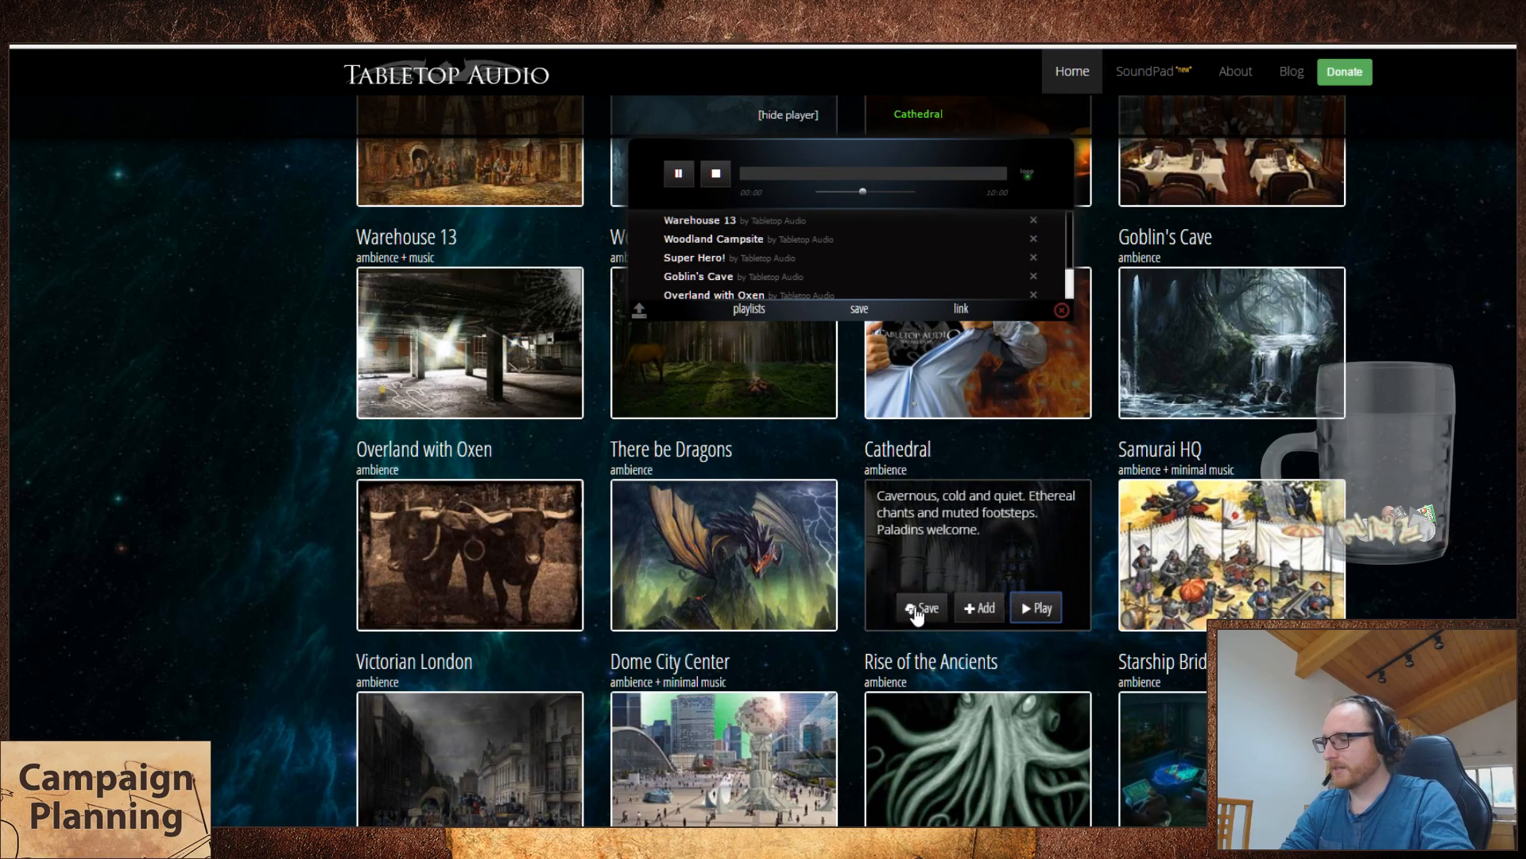
key(alt+Tab)
Step: Add track number 46, "Cathedral", below There be Dragons with the broad category "Civilization"
text(46)
key(Tab)
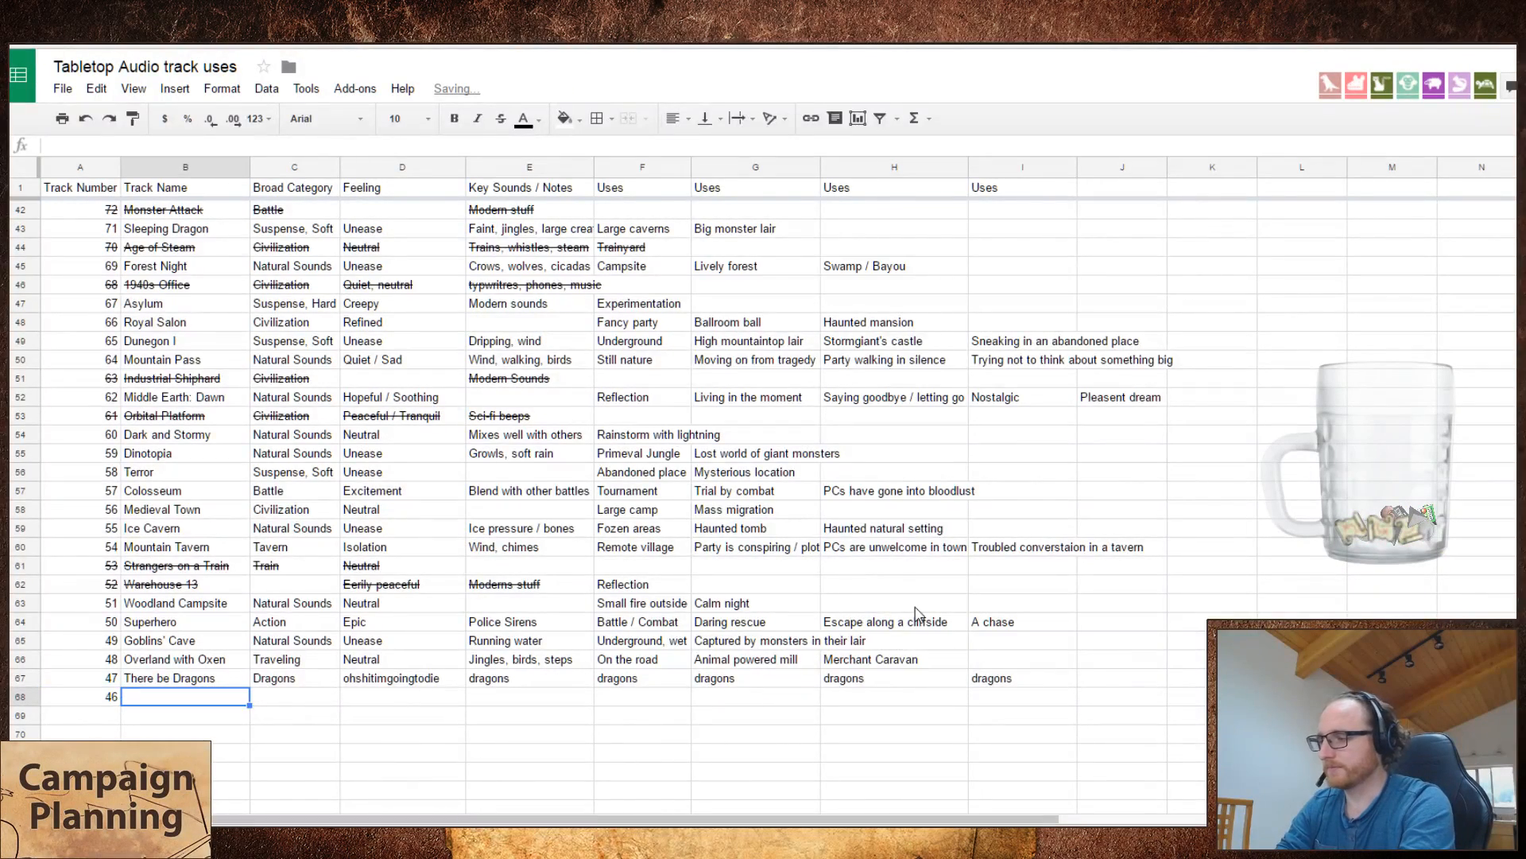
text(Cathedral)
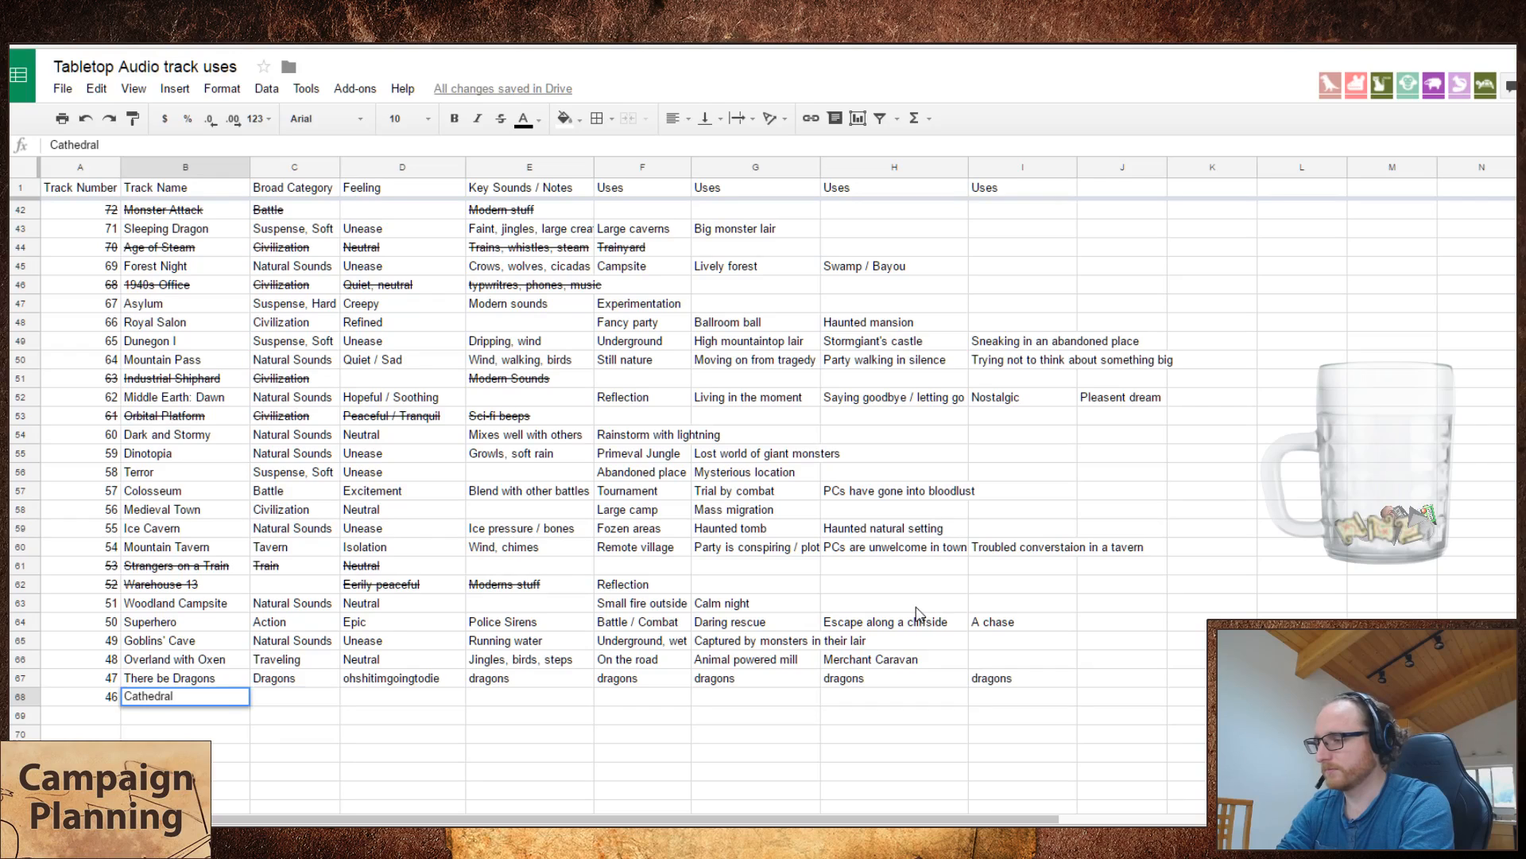
key(Tab)
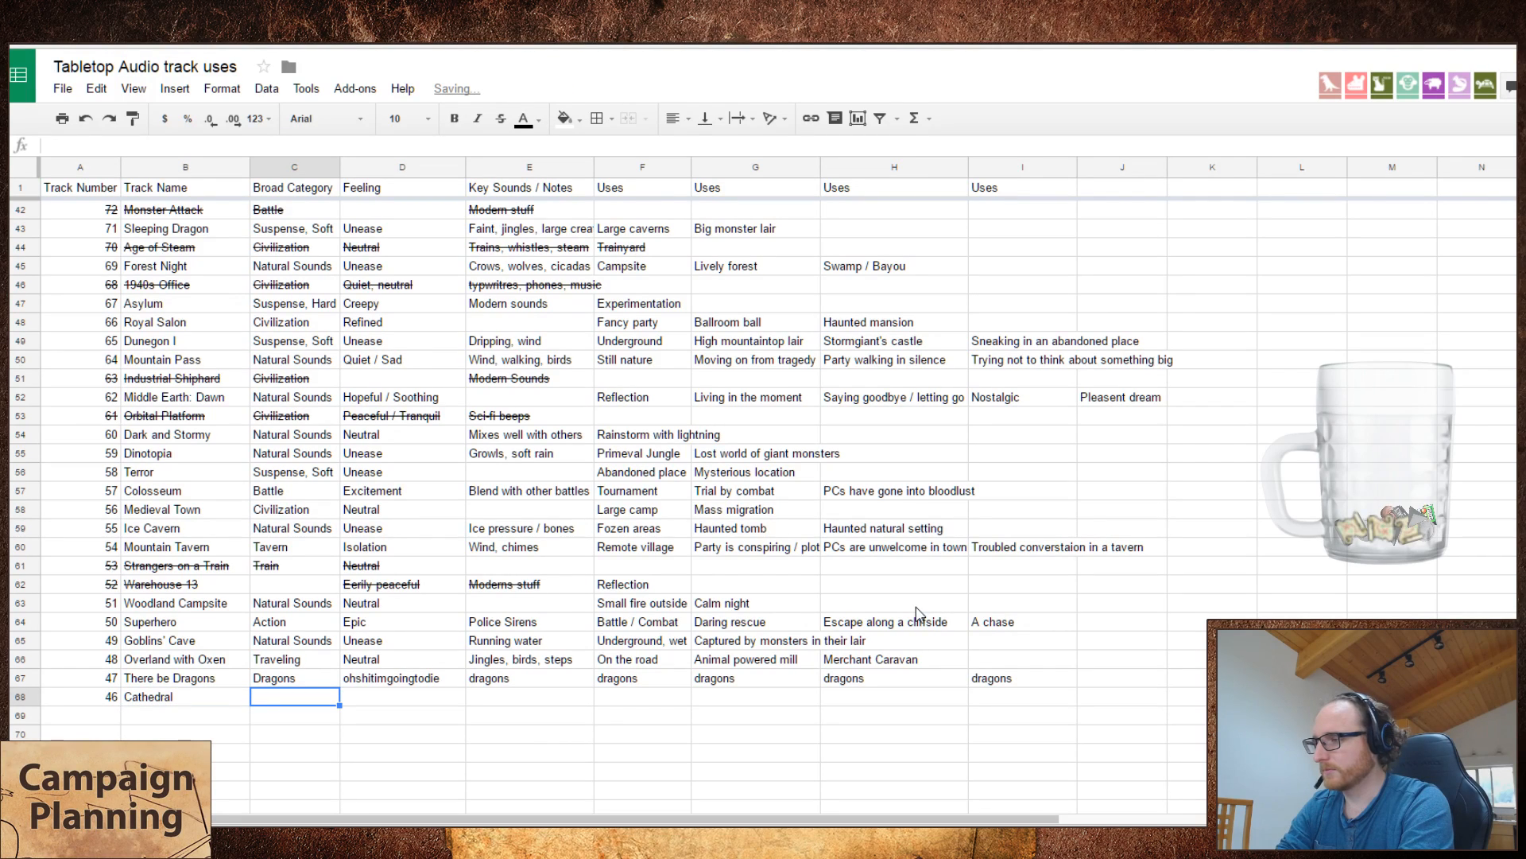
text(Civili)
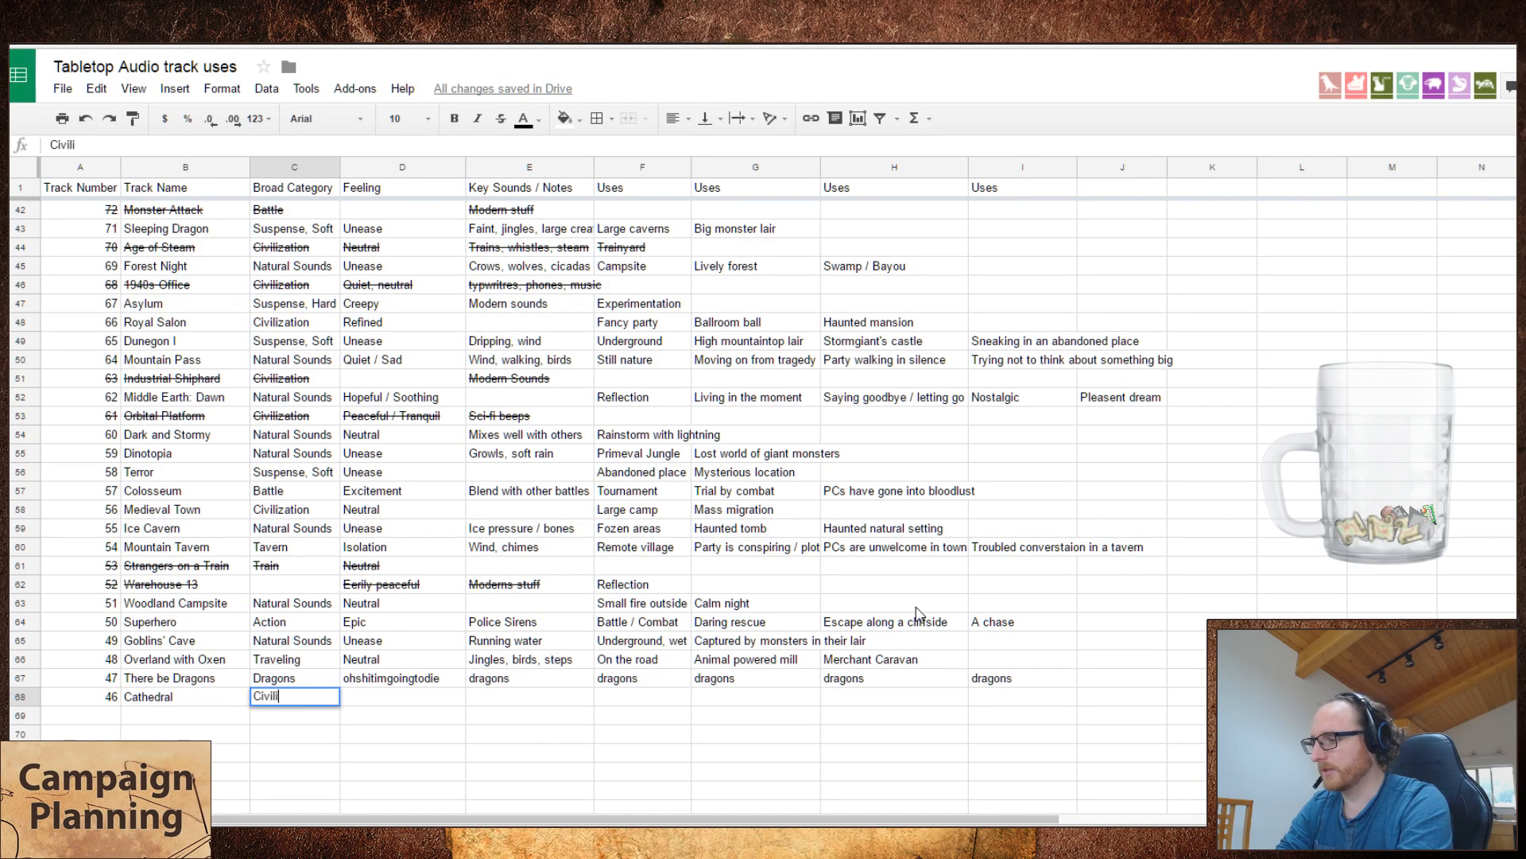
text(zation)
key(Tab)
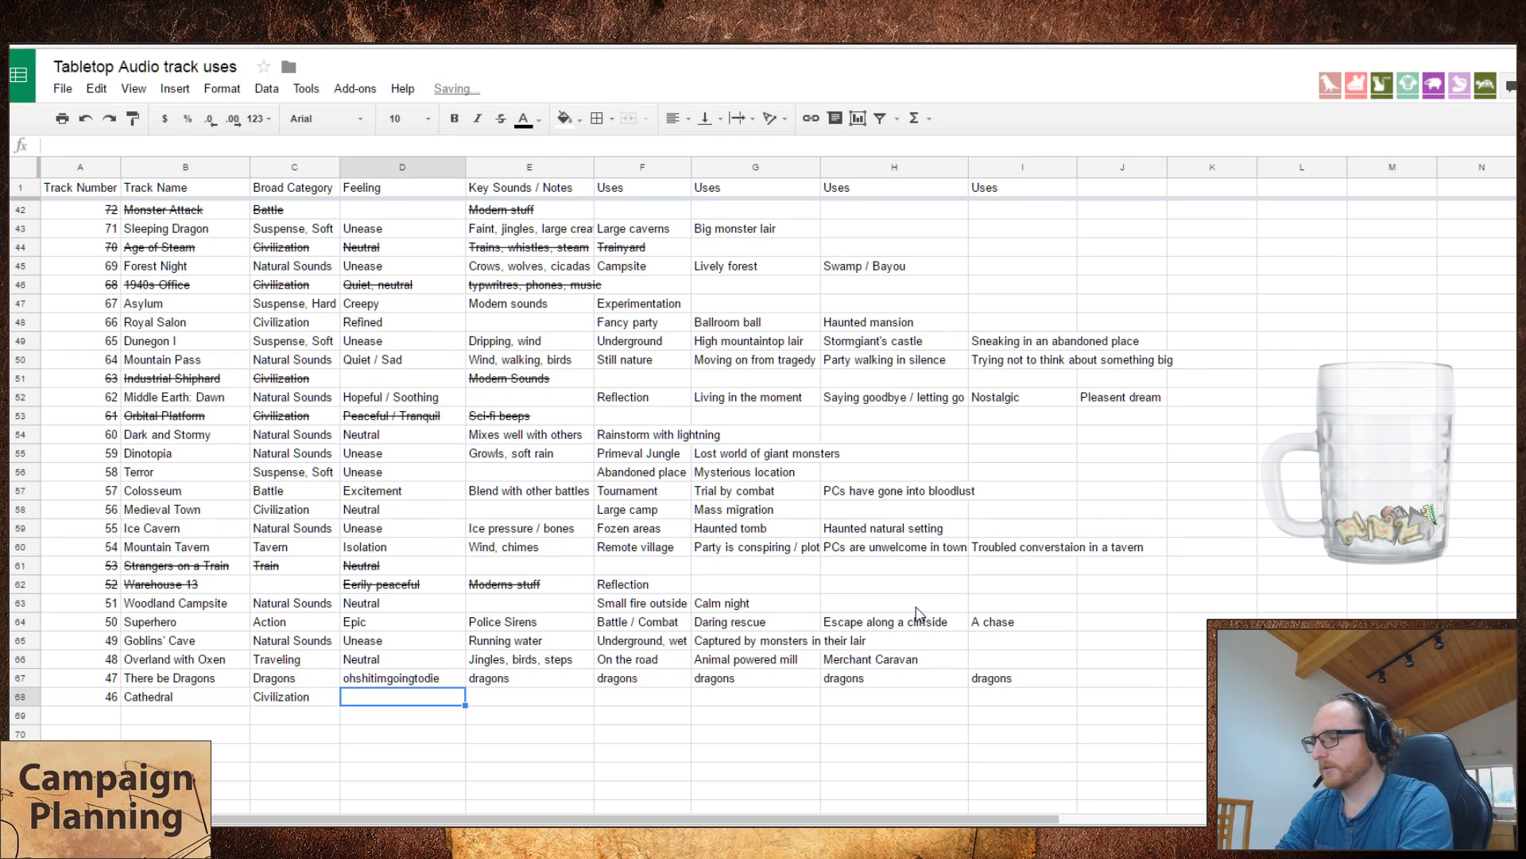
key(alt+Tab)
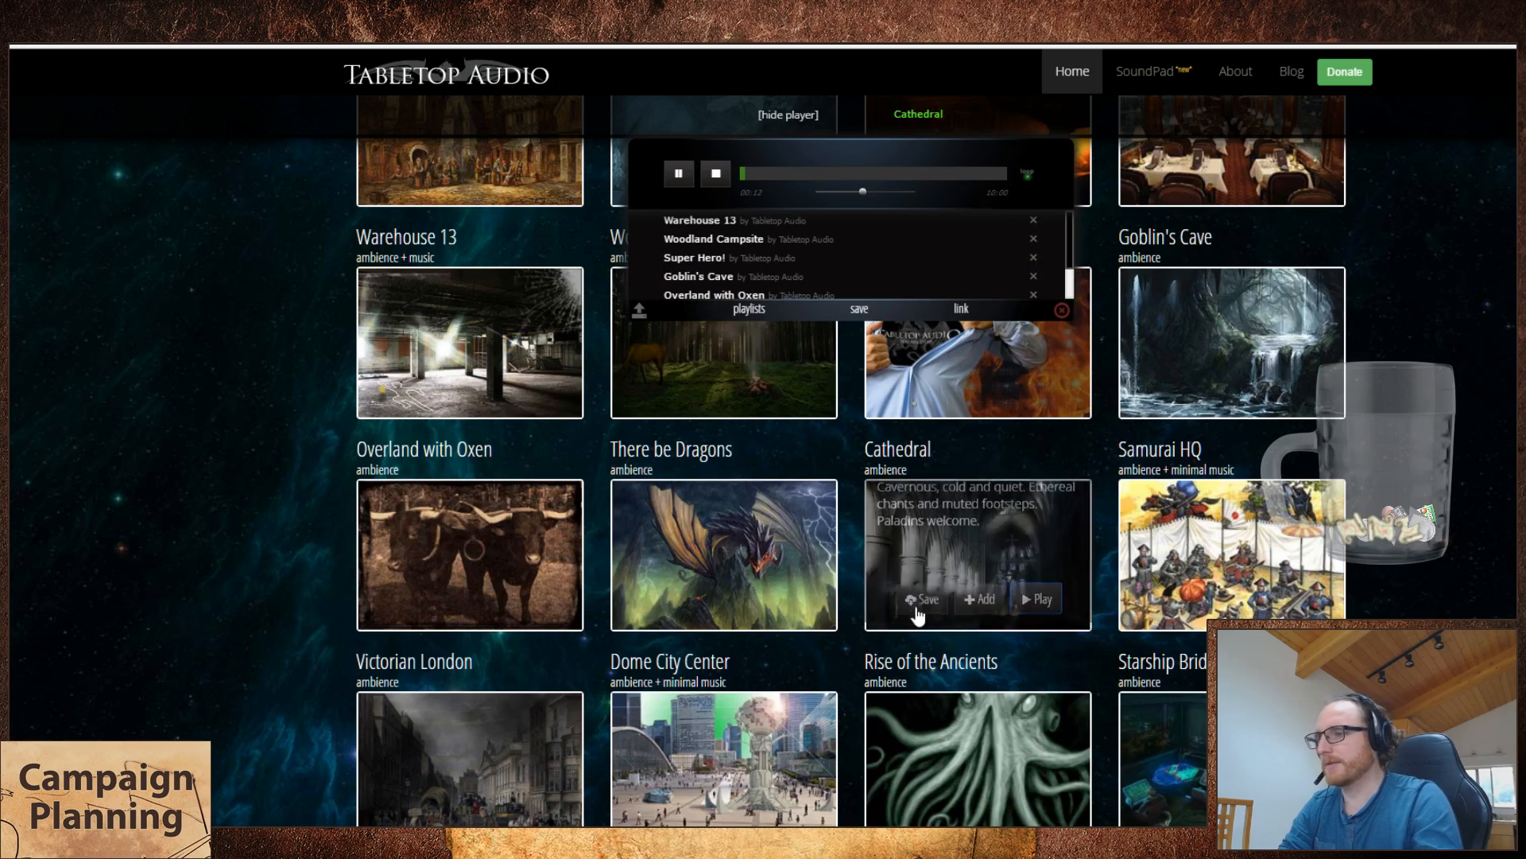
key(alt+Tab)
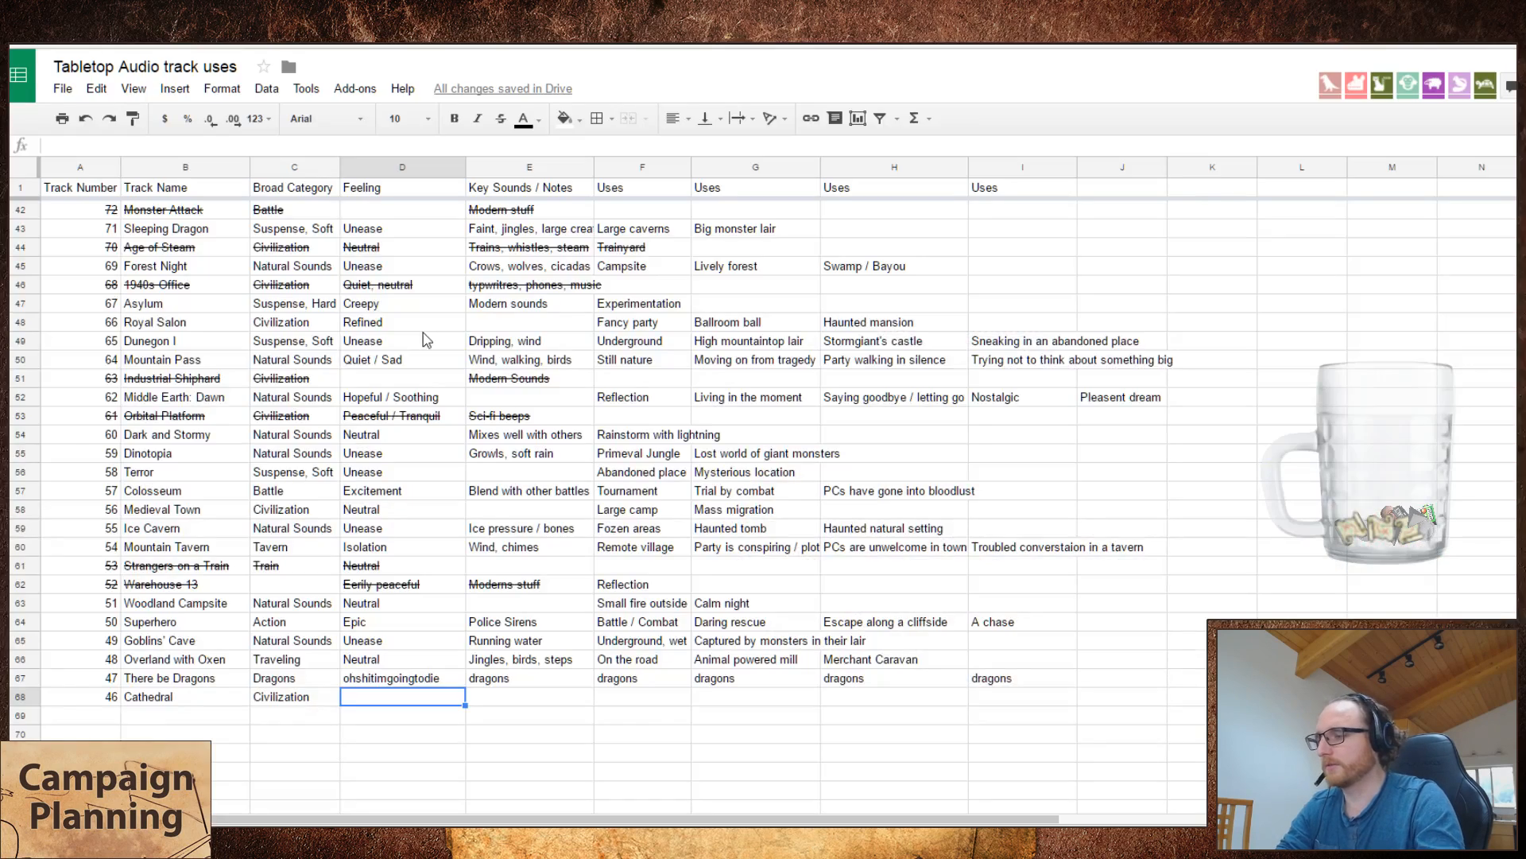
text(Holy)
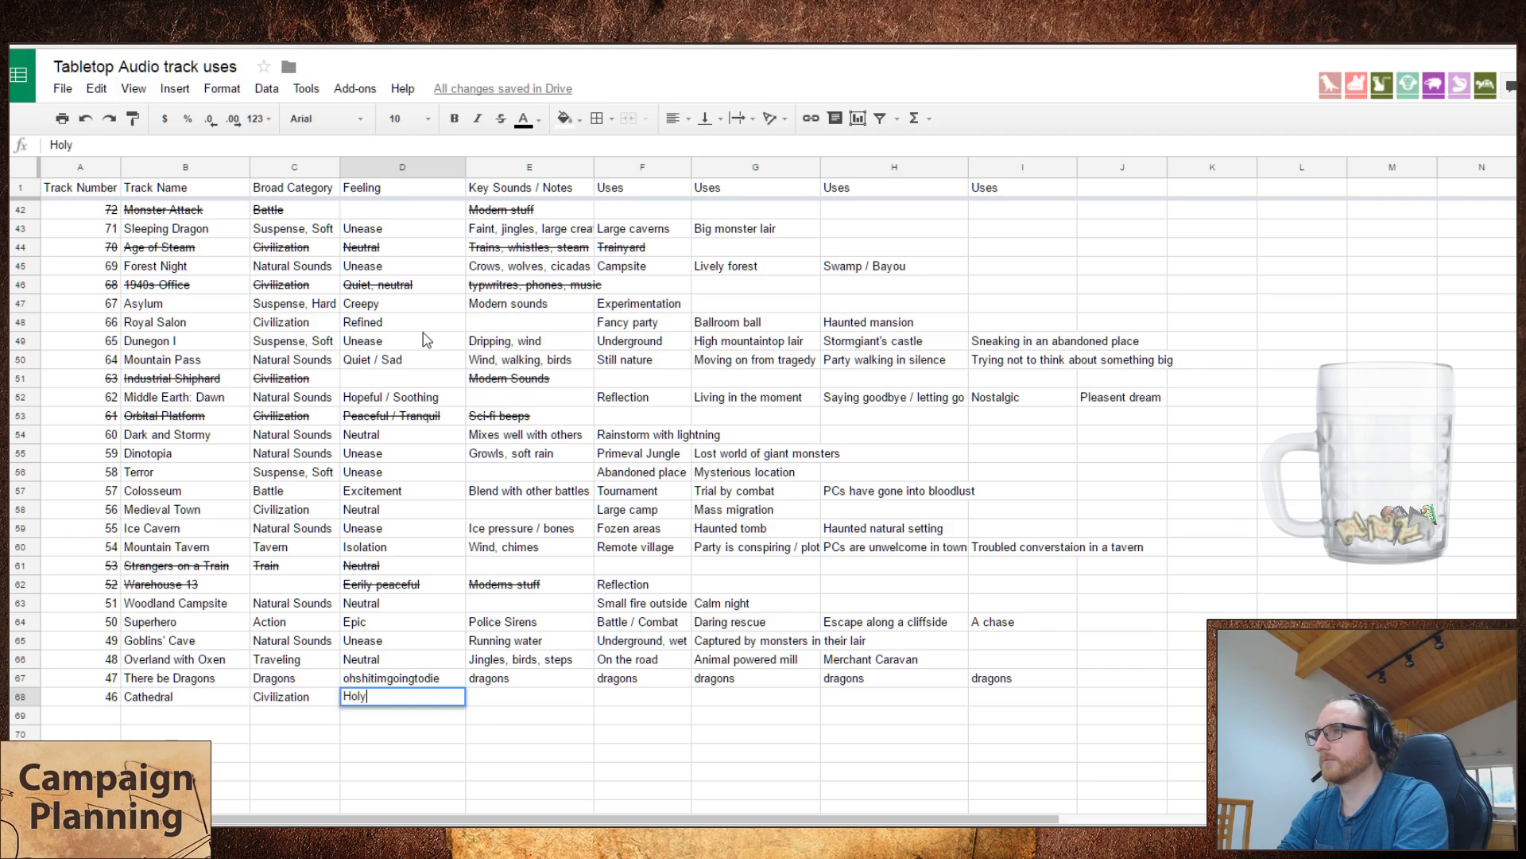
key(Escape)
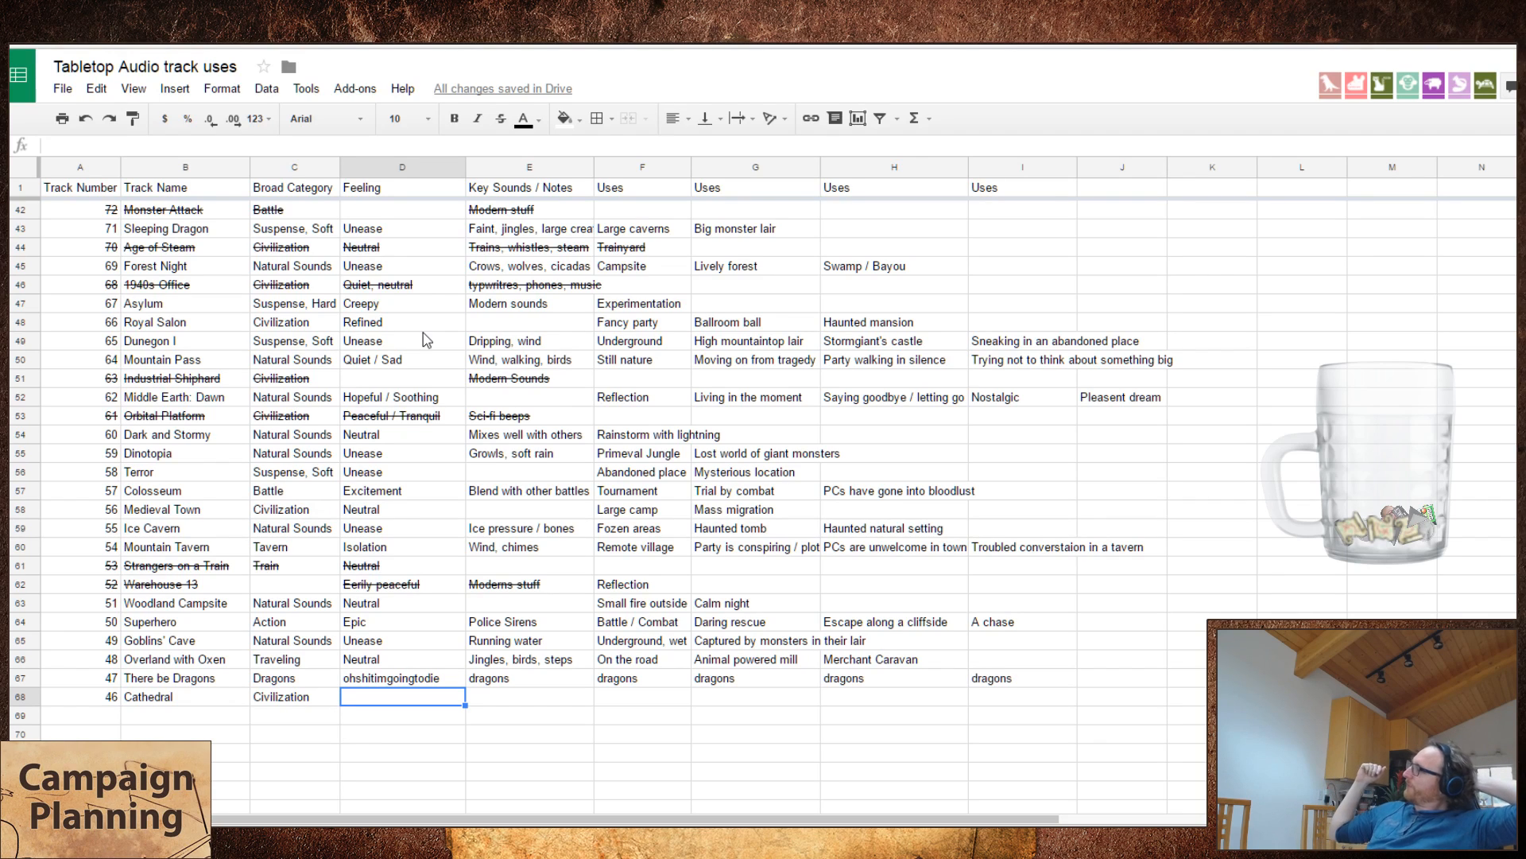
Step: Enter "Temples", "Holy sites" and "Grand rituals" as the first three uses of Cathedral, leaving feeling and key sounds empty
key(Tab)
key(Tab)
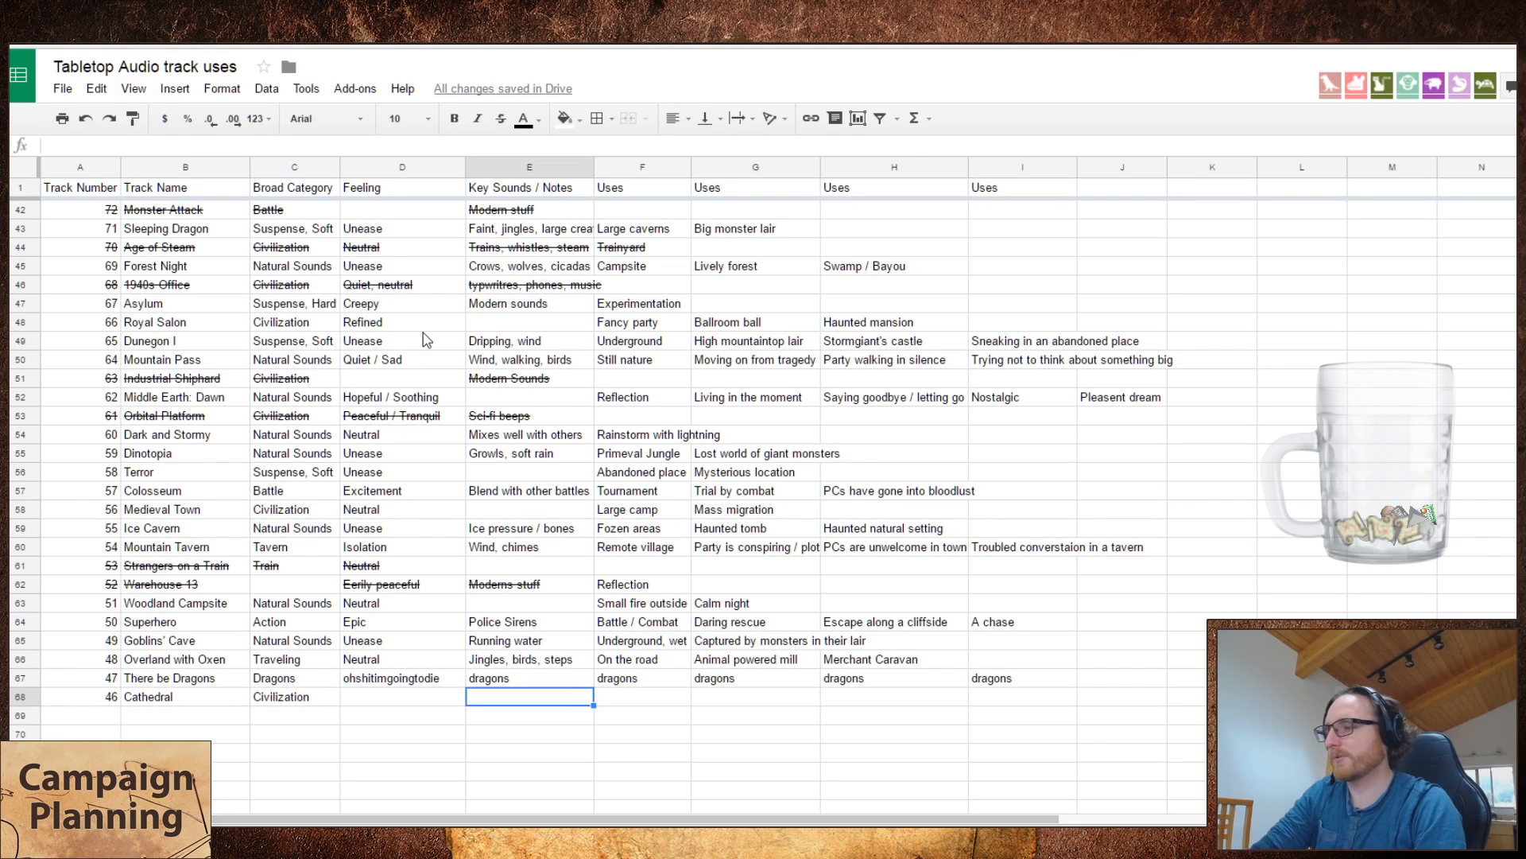
text(Temples)
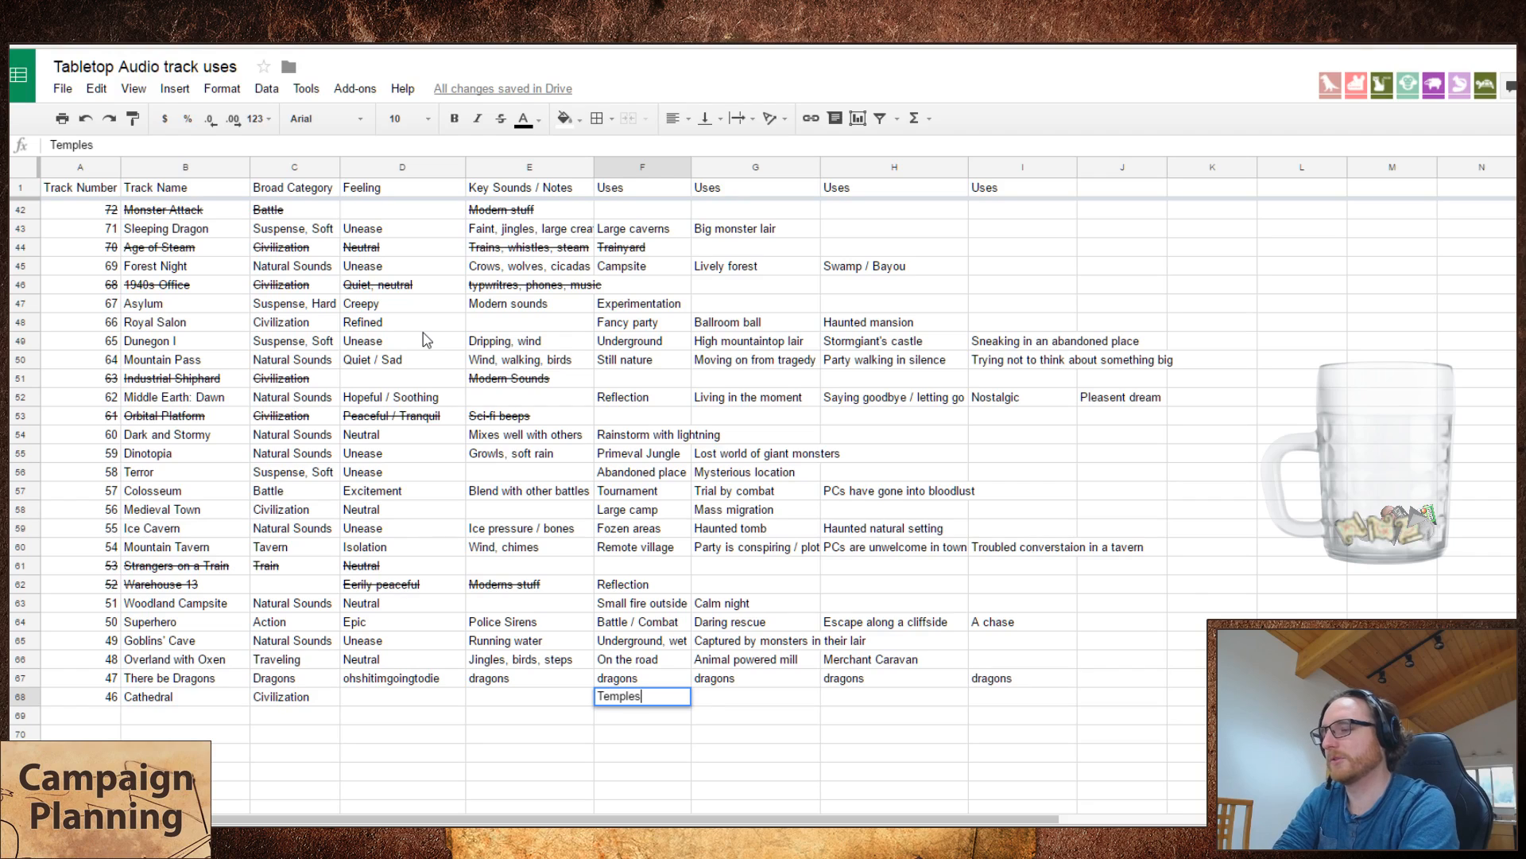
key(Tab)
text(Holy sites)
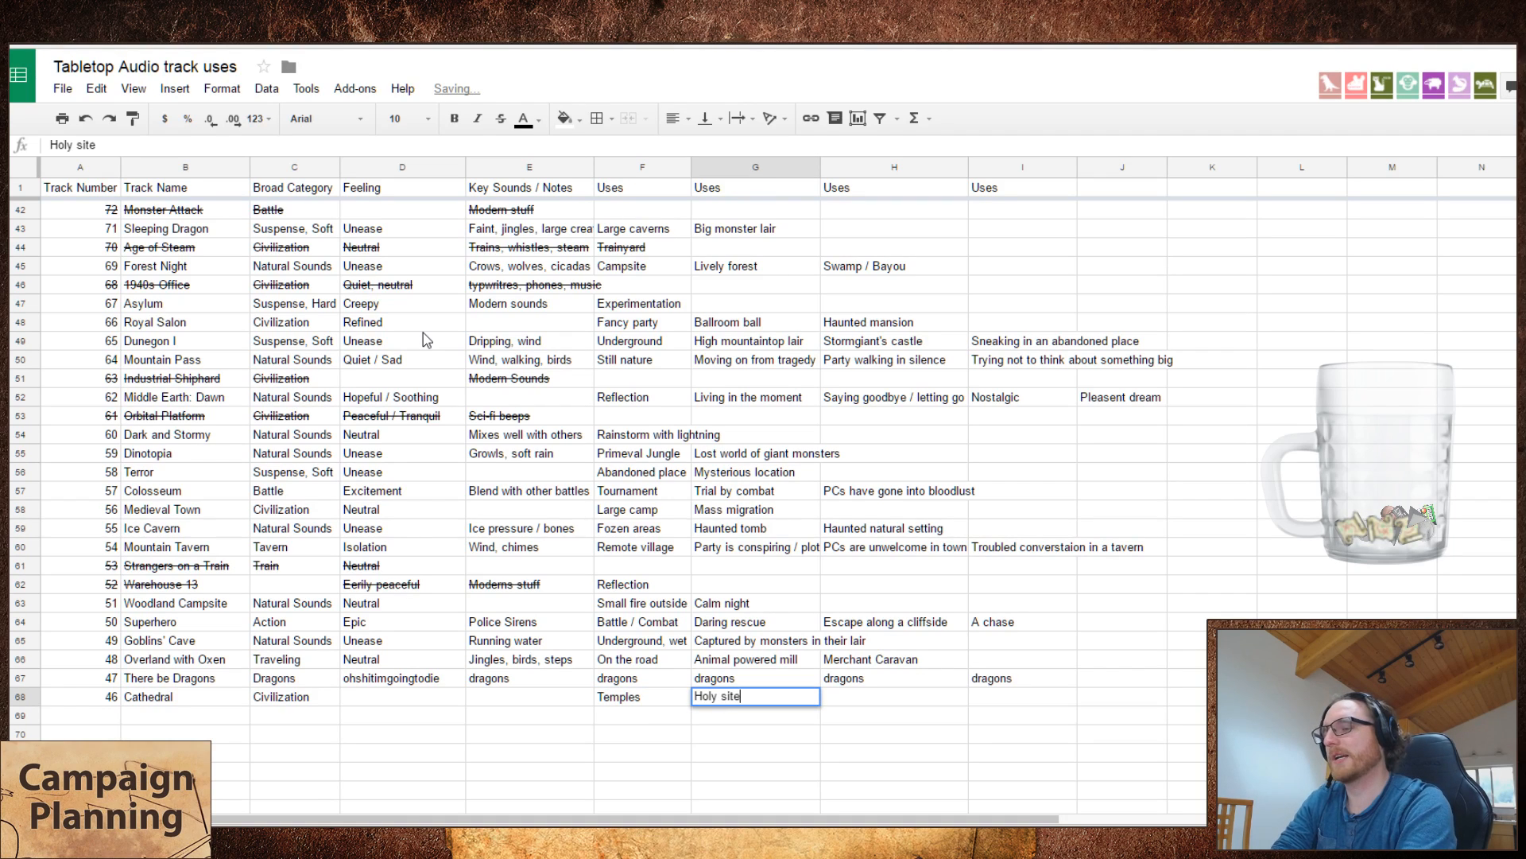
key(Tab)
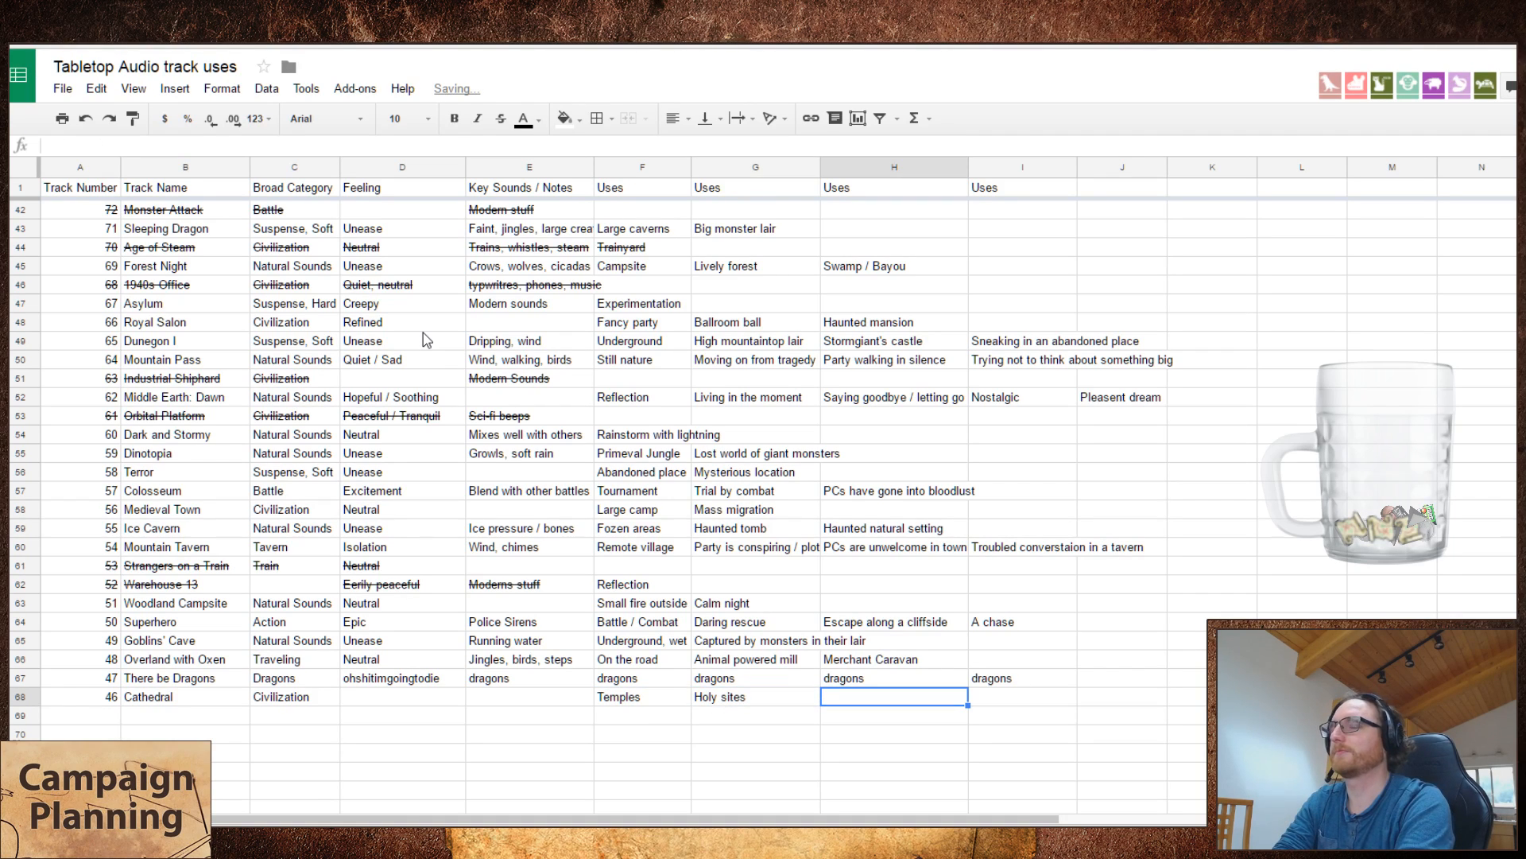
text(Gr)
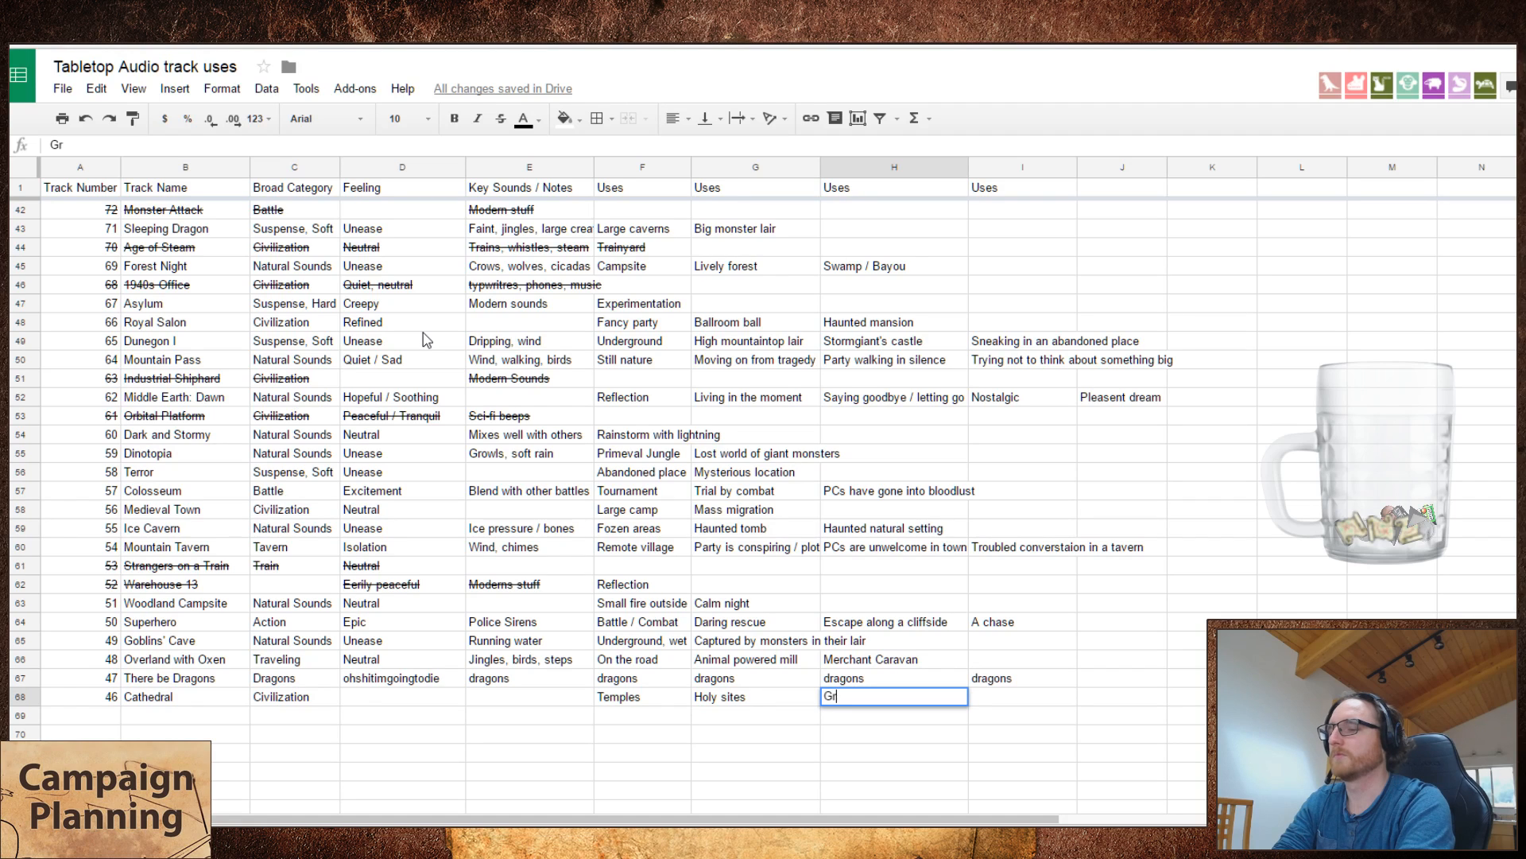
text(and rituals)
key(Tab)
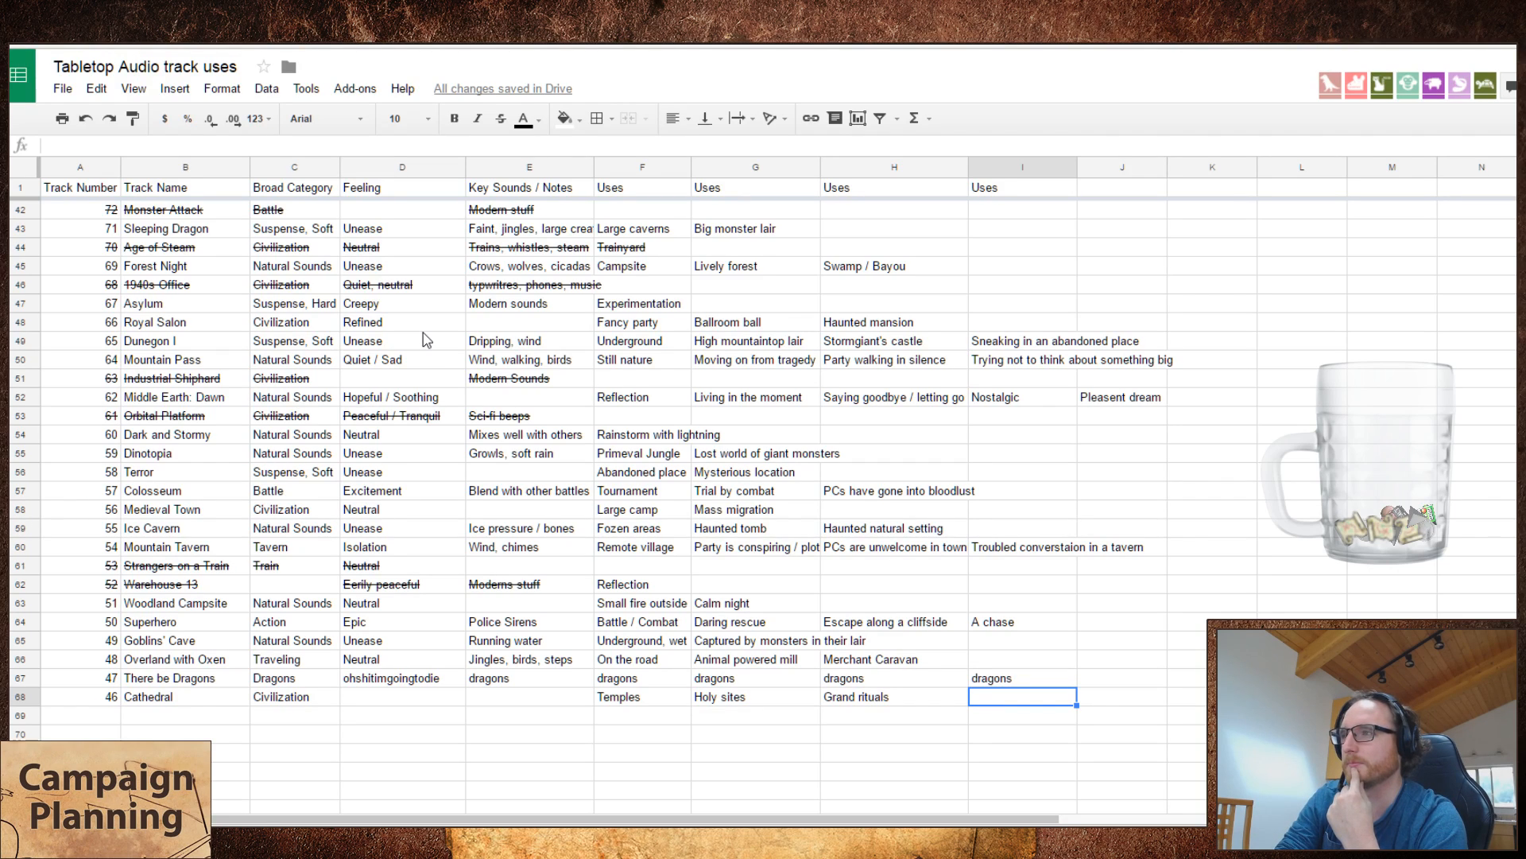
Step: Enter "Oracles" as the fourth use of Cathedral and select the empty cell beside it
text(Orcles)
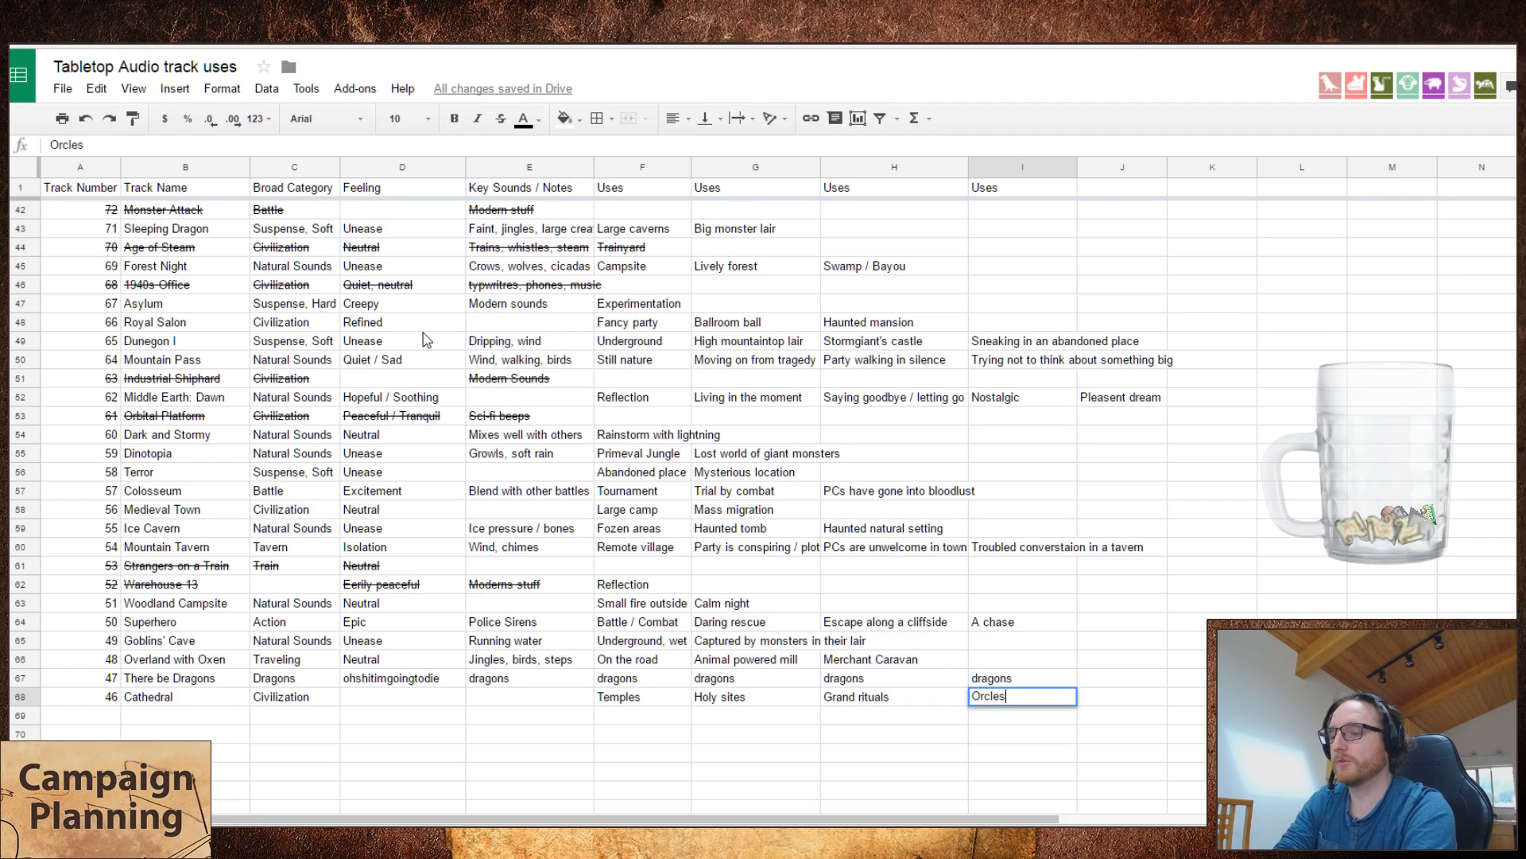
key(BackSpace)
key(BackSpace)
key(BackSpace)
text(acles)
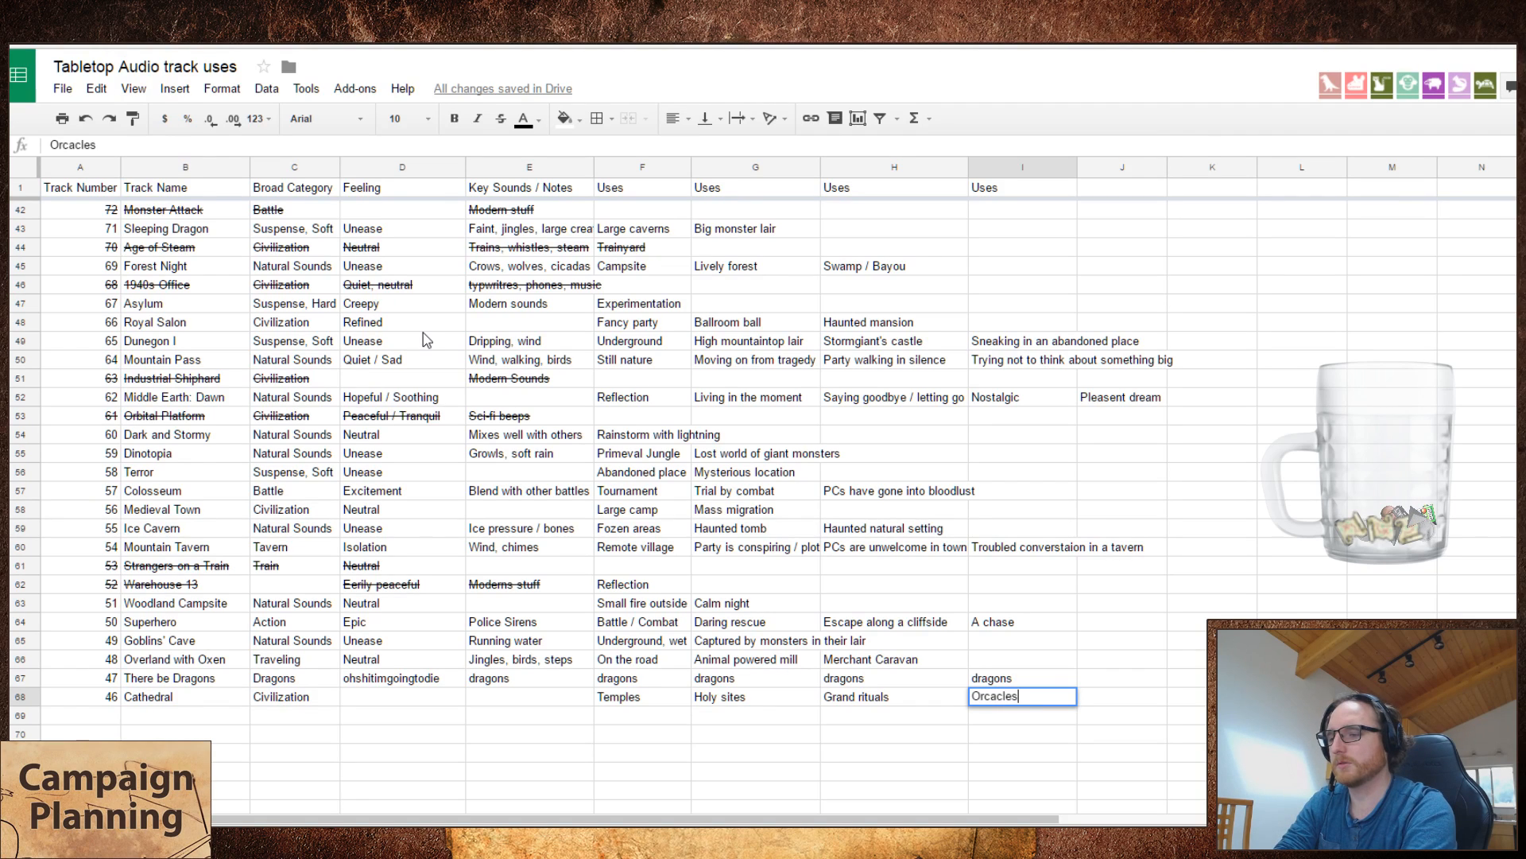
key(BackSpace)
key(BackSpace)
key(BackSpace)
key(BackSpace)
key(BackSpace)
key(BackSpace)
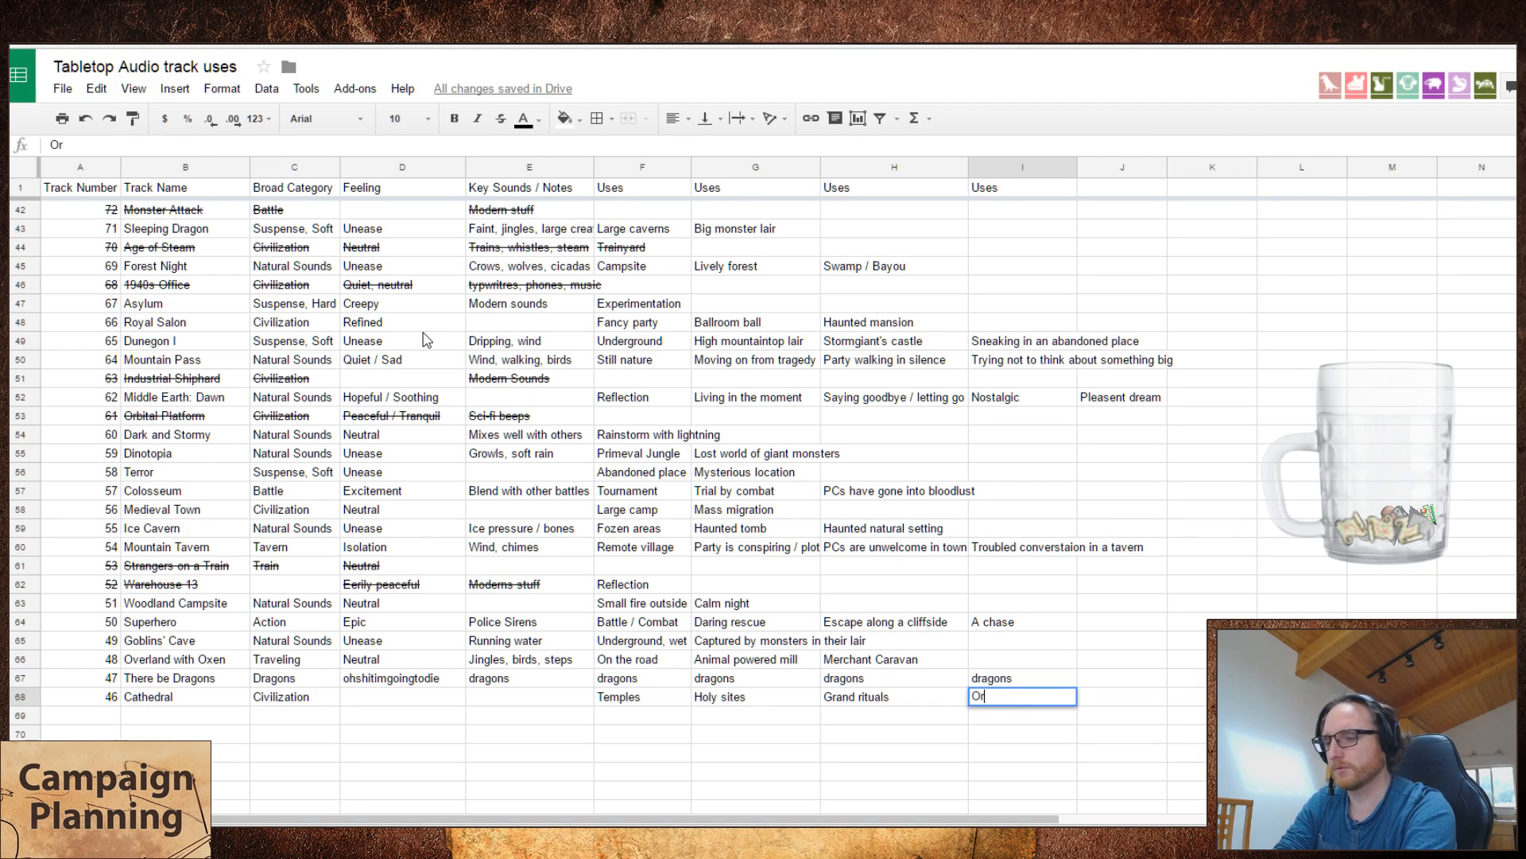
text(acles)
key(Tab)
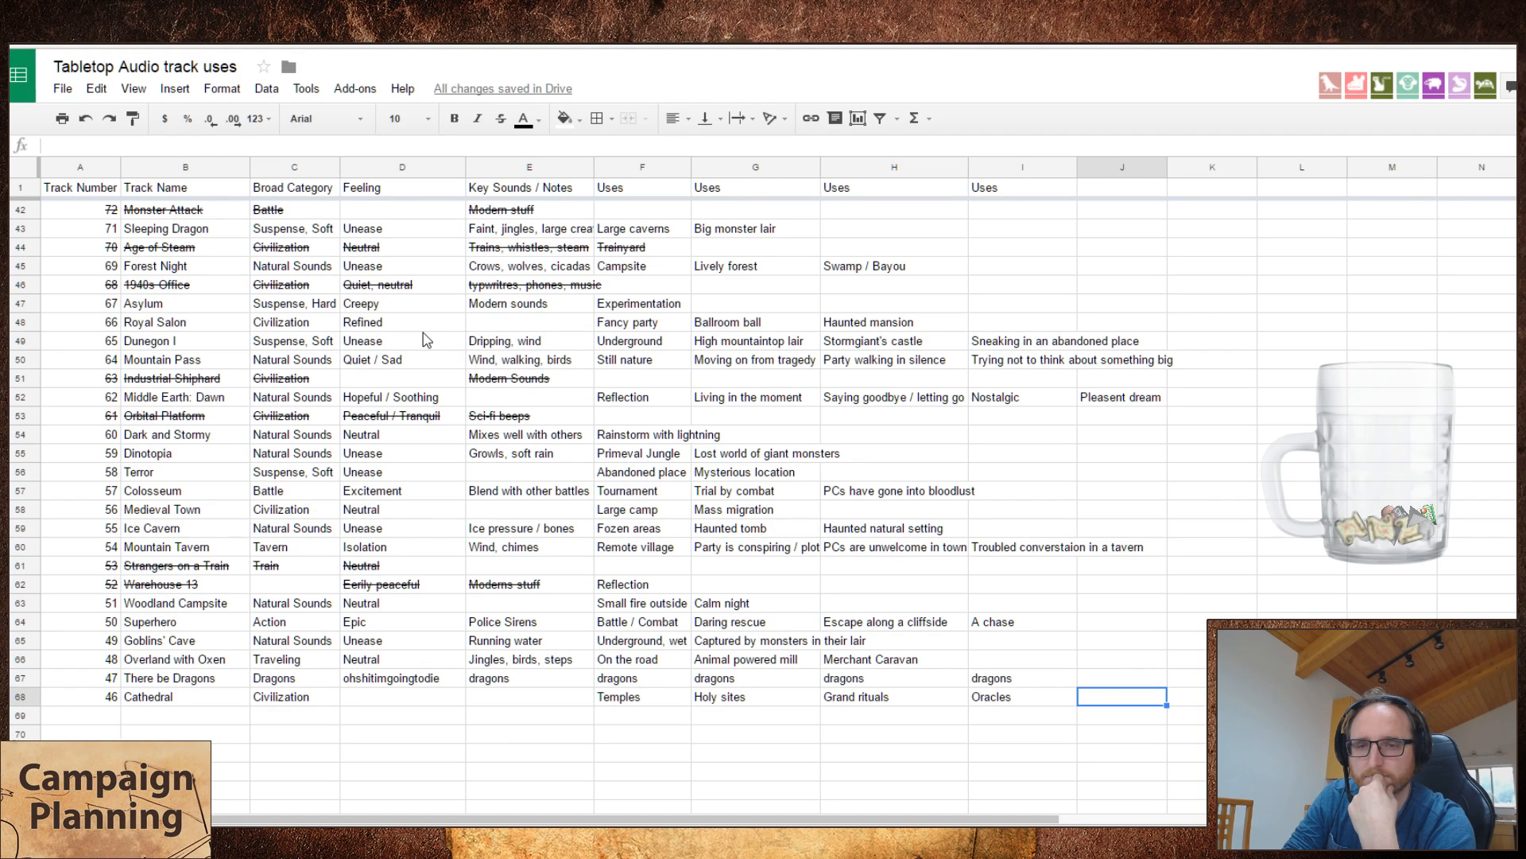
key(Left)
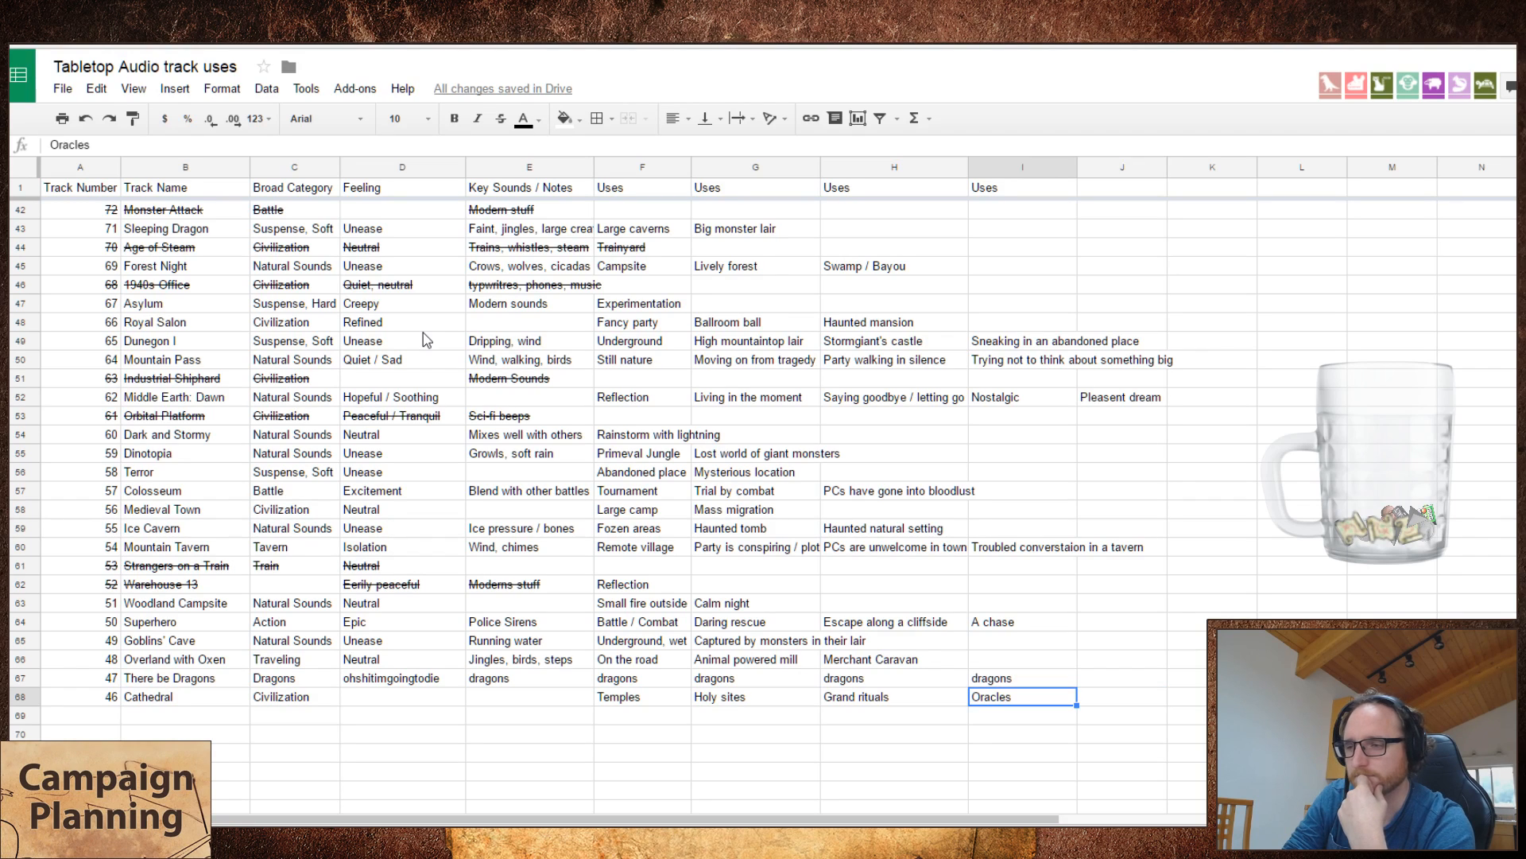
key(Right)
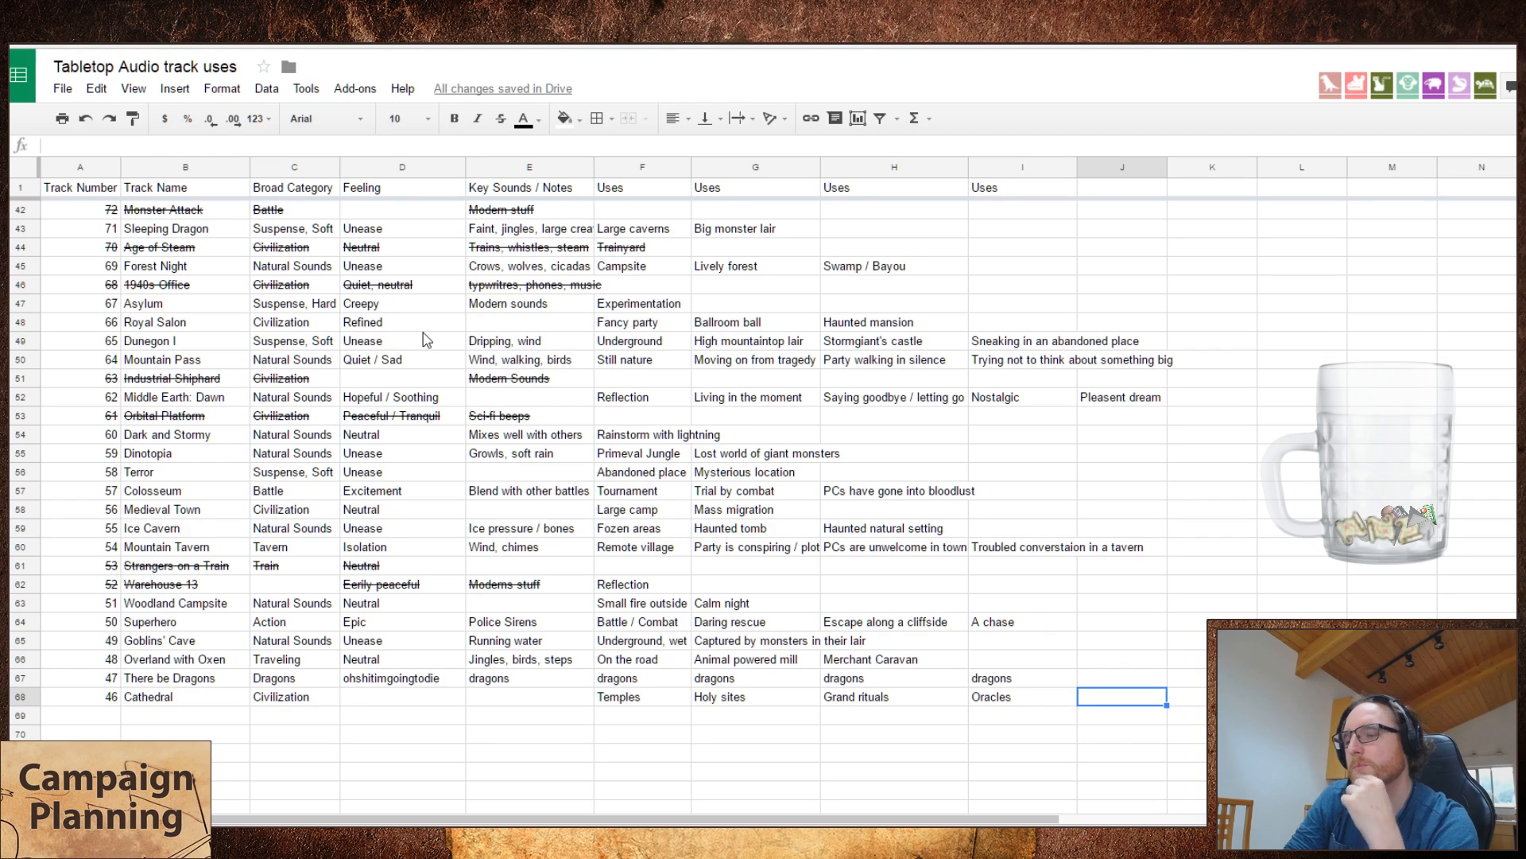
text(Mass)
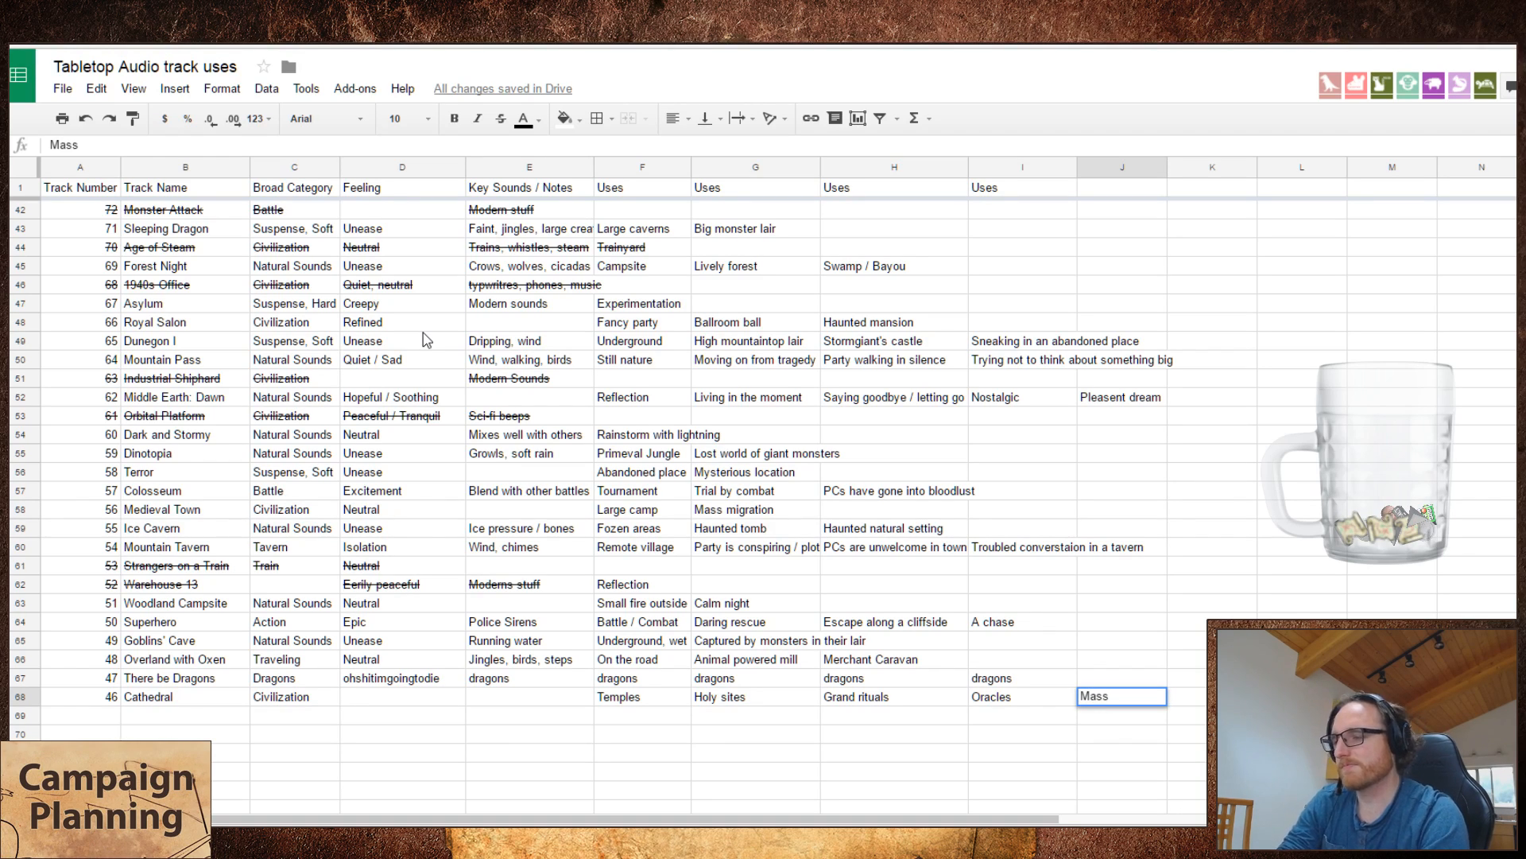
key(Escape)
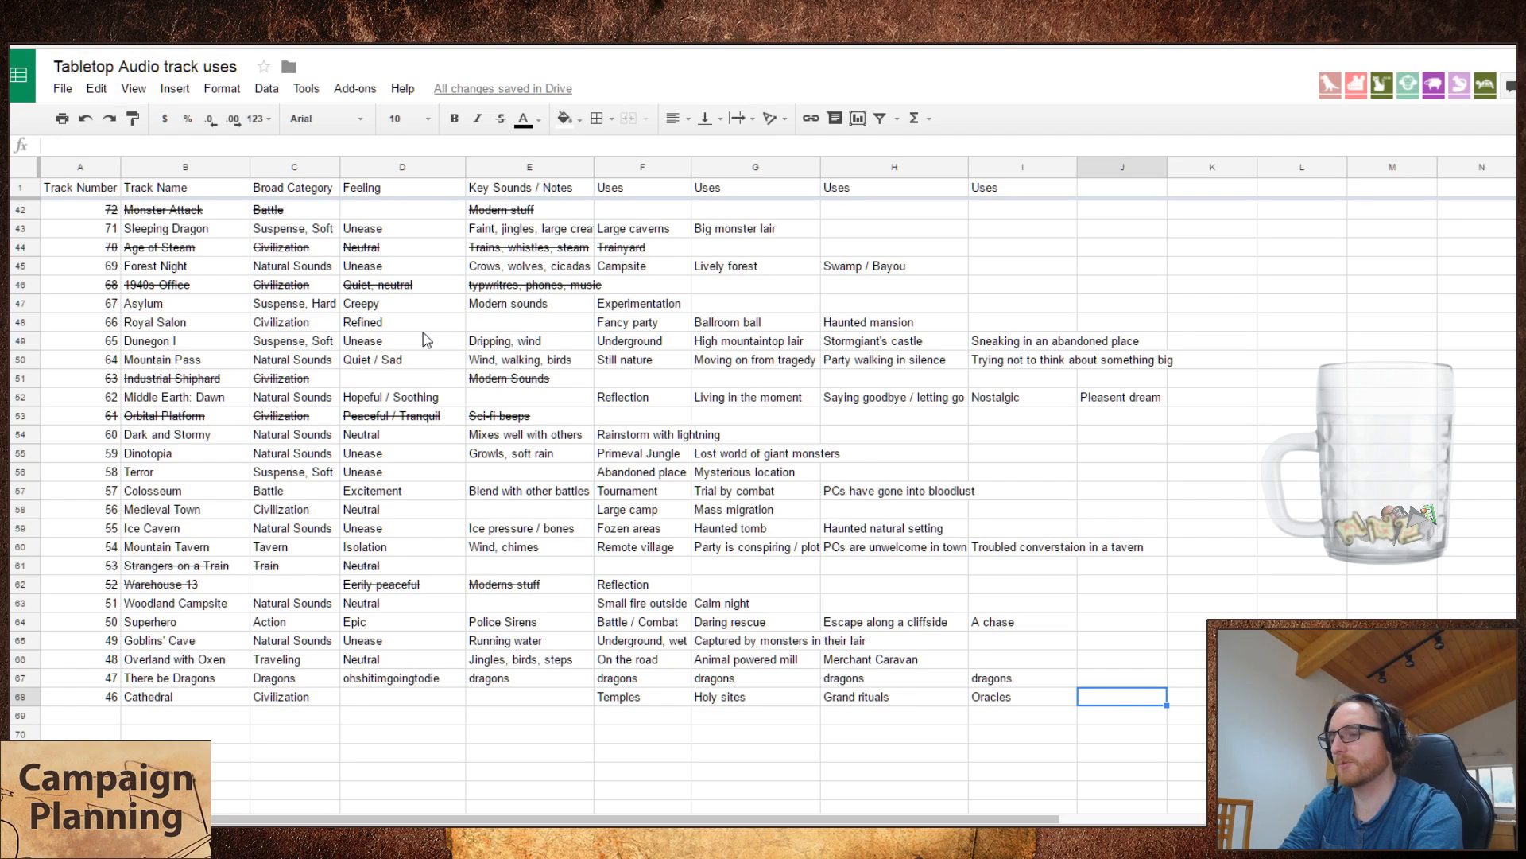
text(C)
key(BackSpace)
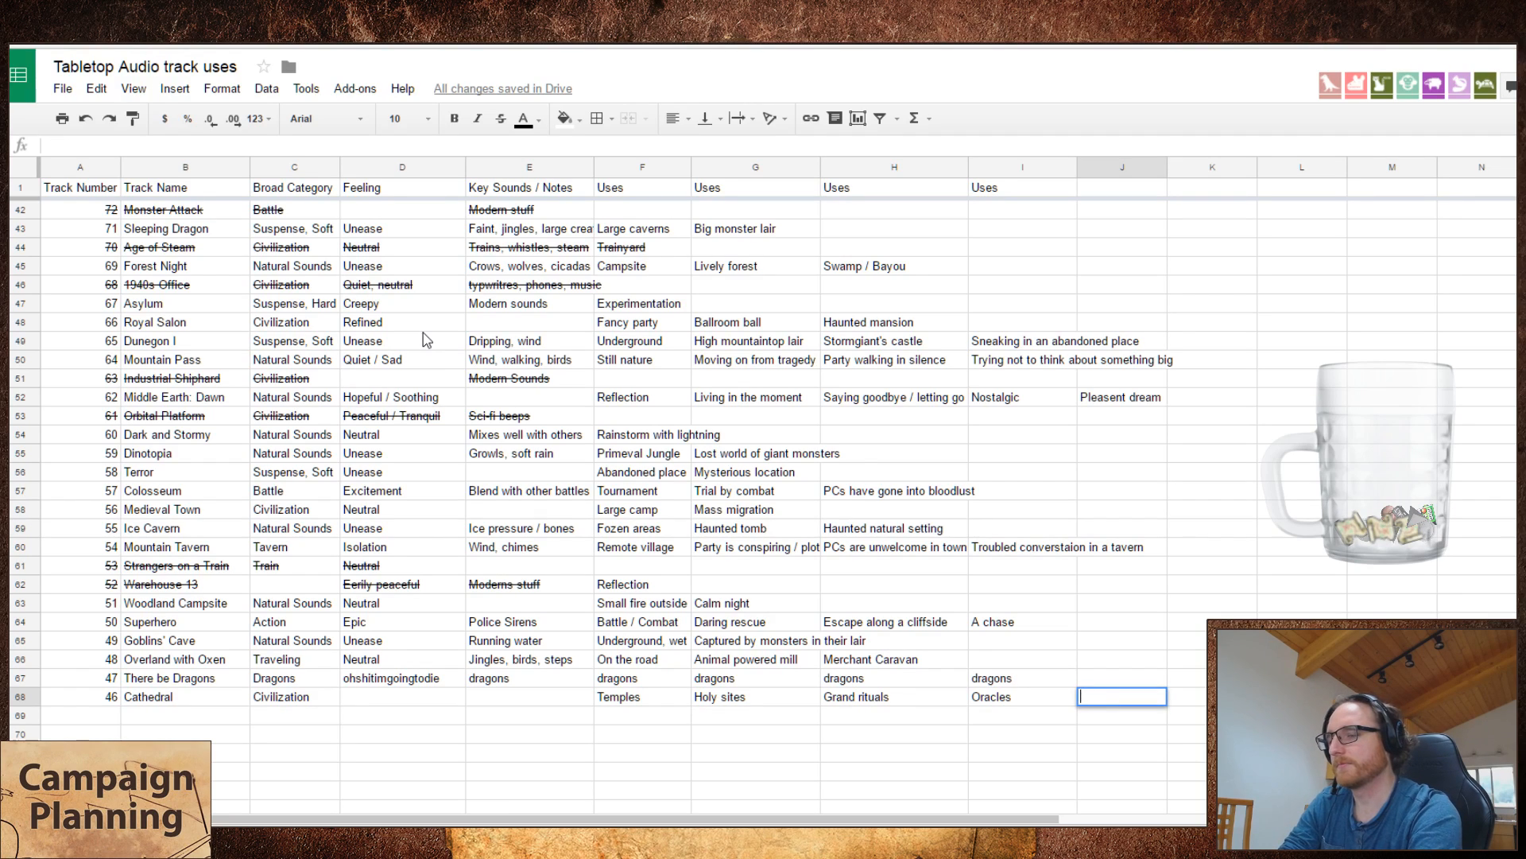
Step: Enter "Religious ceremony" as the fifth use of Cathedral
text(R)
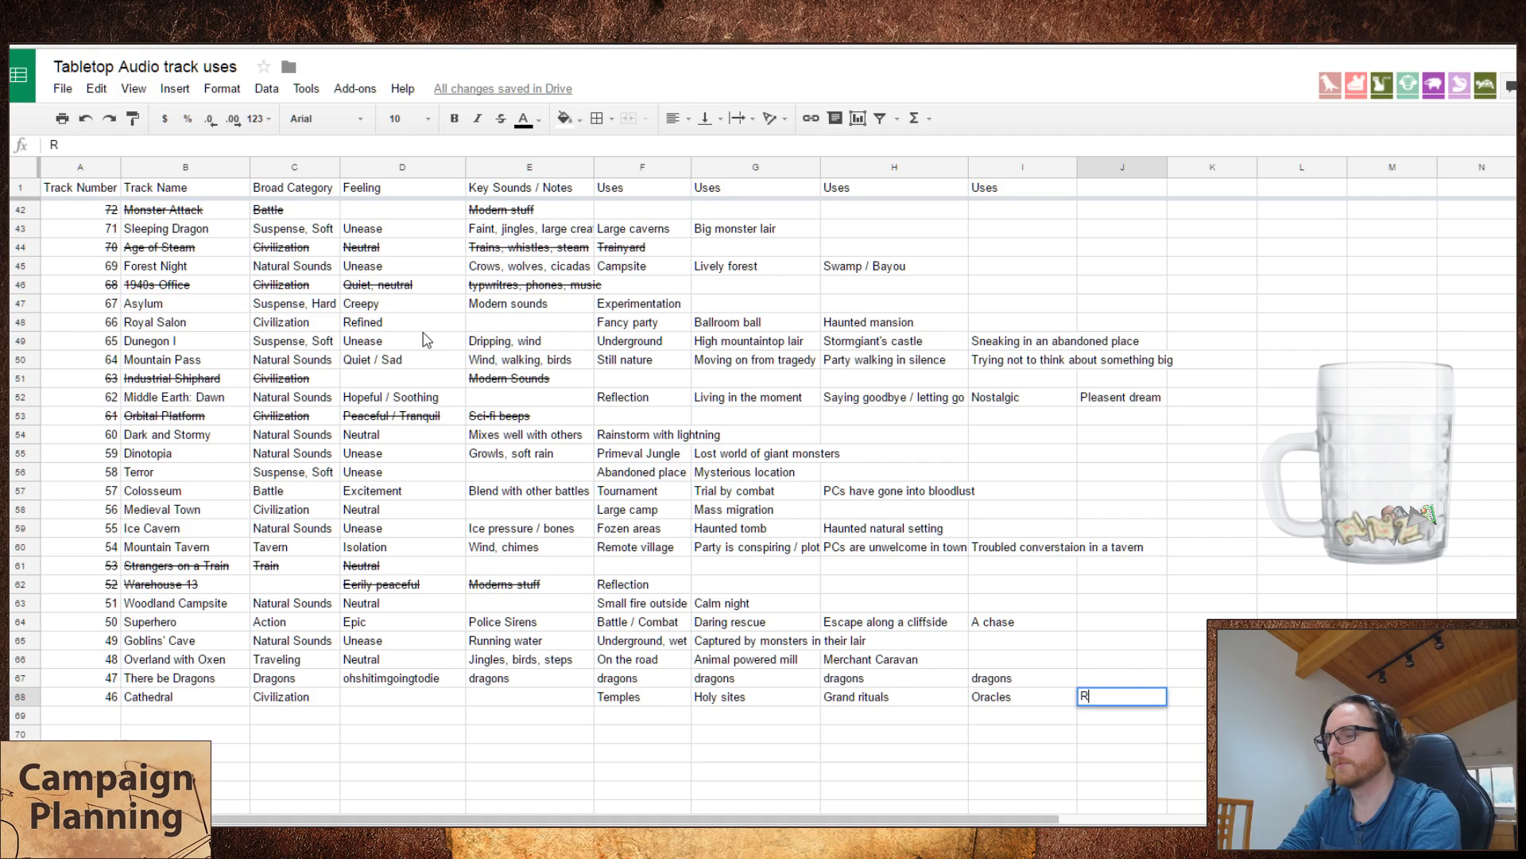
text(eligious ceremony)
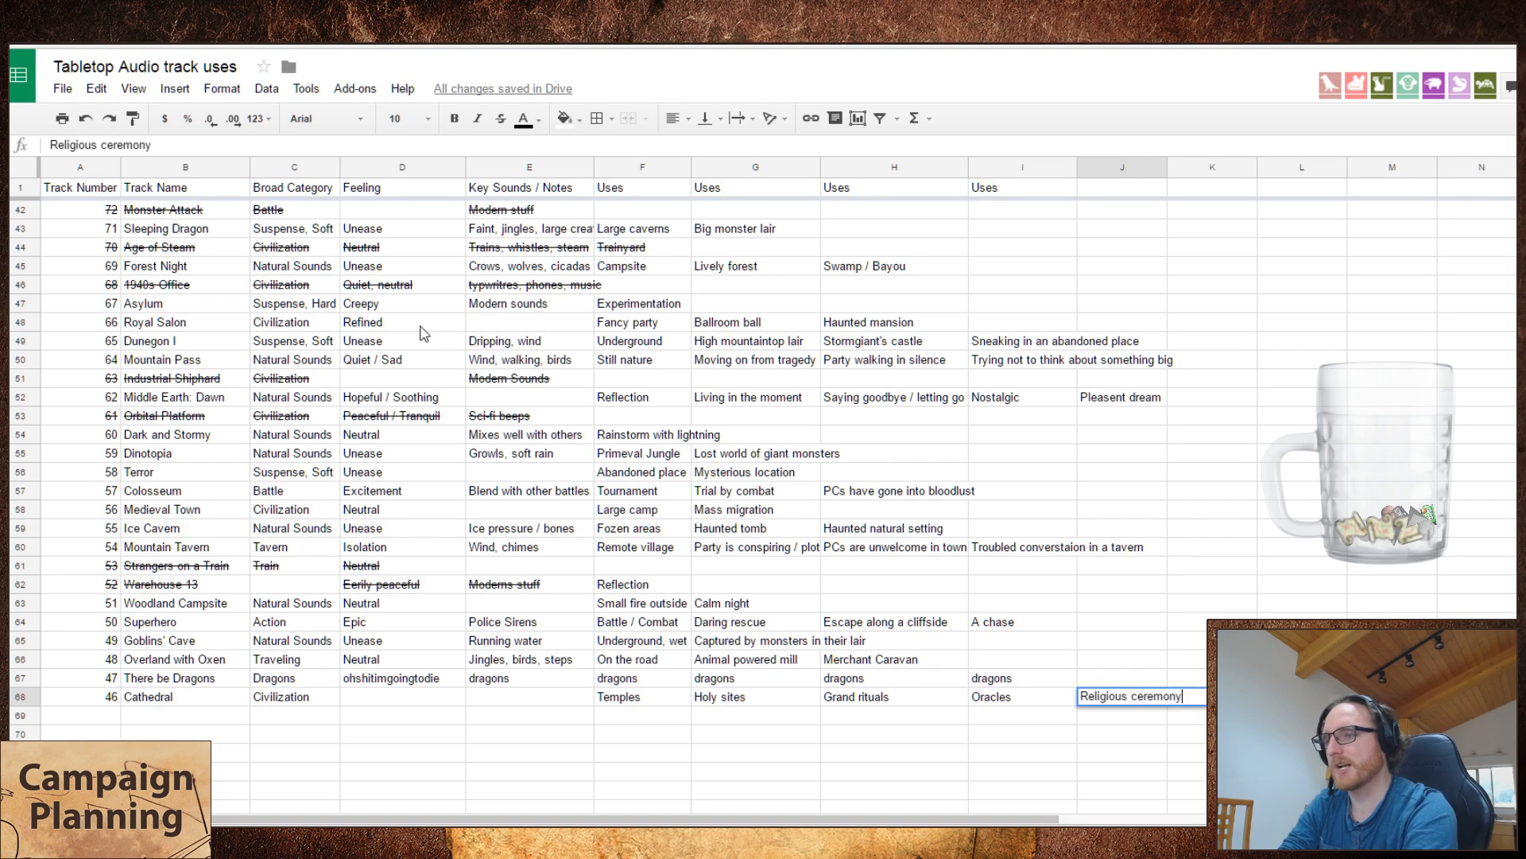
key(Left)
key(Left)
key(Left)
key(Left)
key(Left)
key(Left)
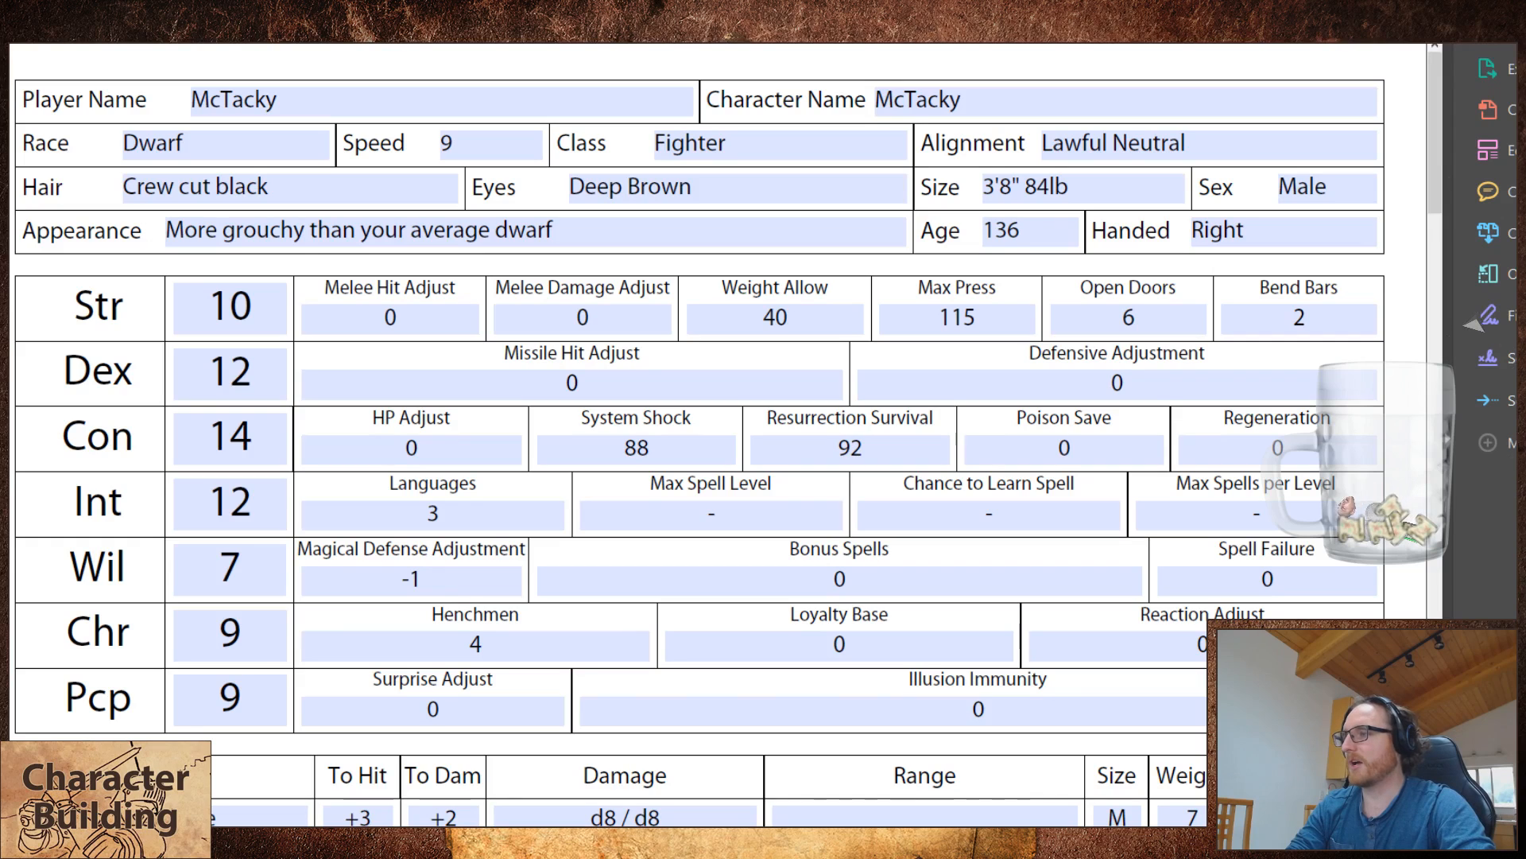
Step: On the dwarf fighter's sheet, set the level to 4 and both the base melee and base missile adjustments to +3
click(344, 118)
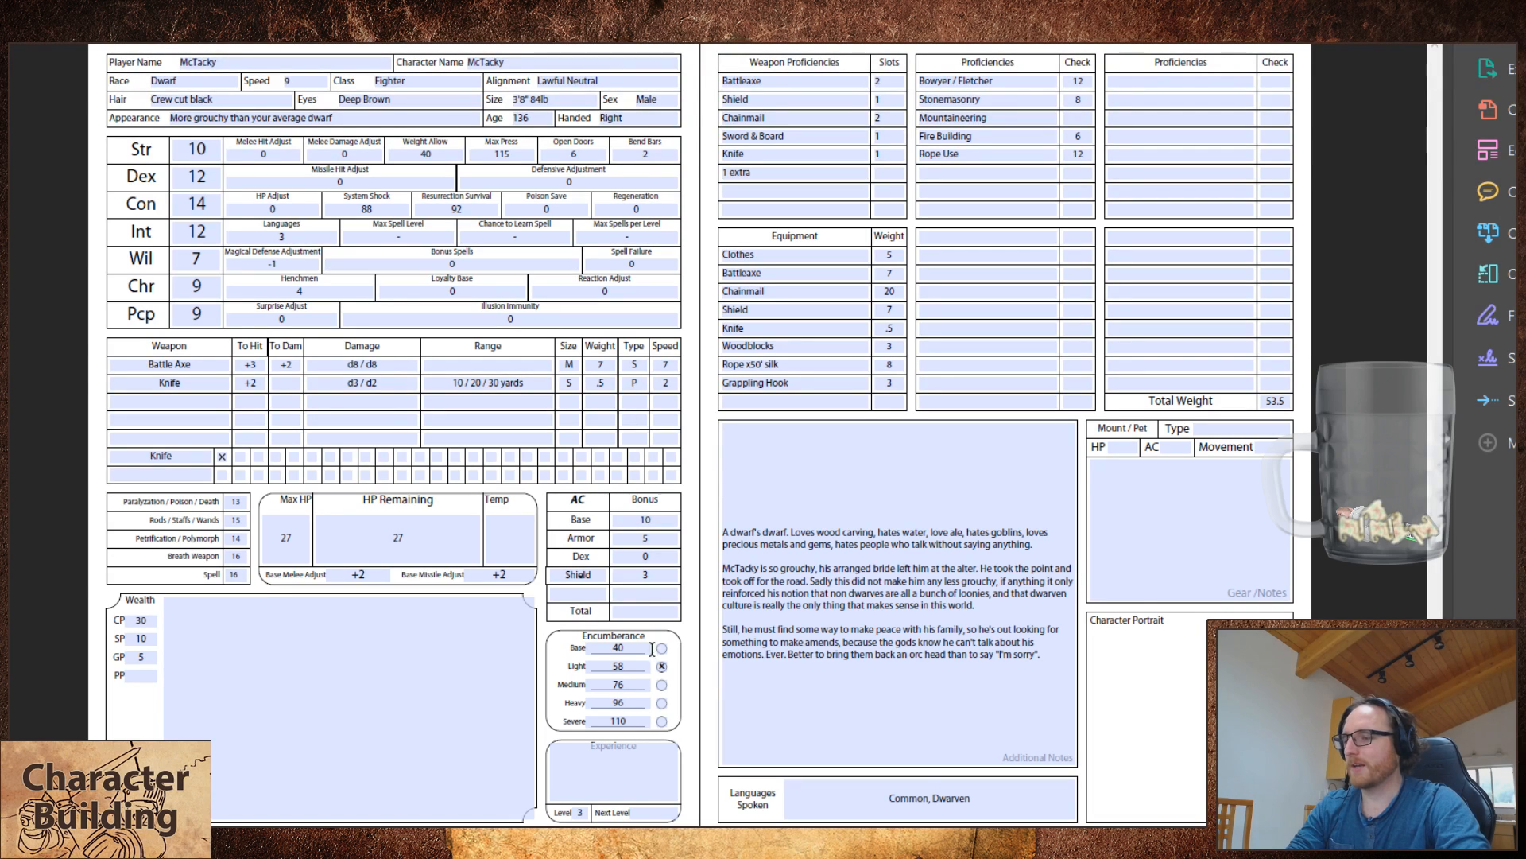
double_click(579, 812)
text(4)
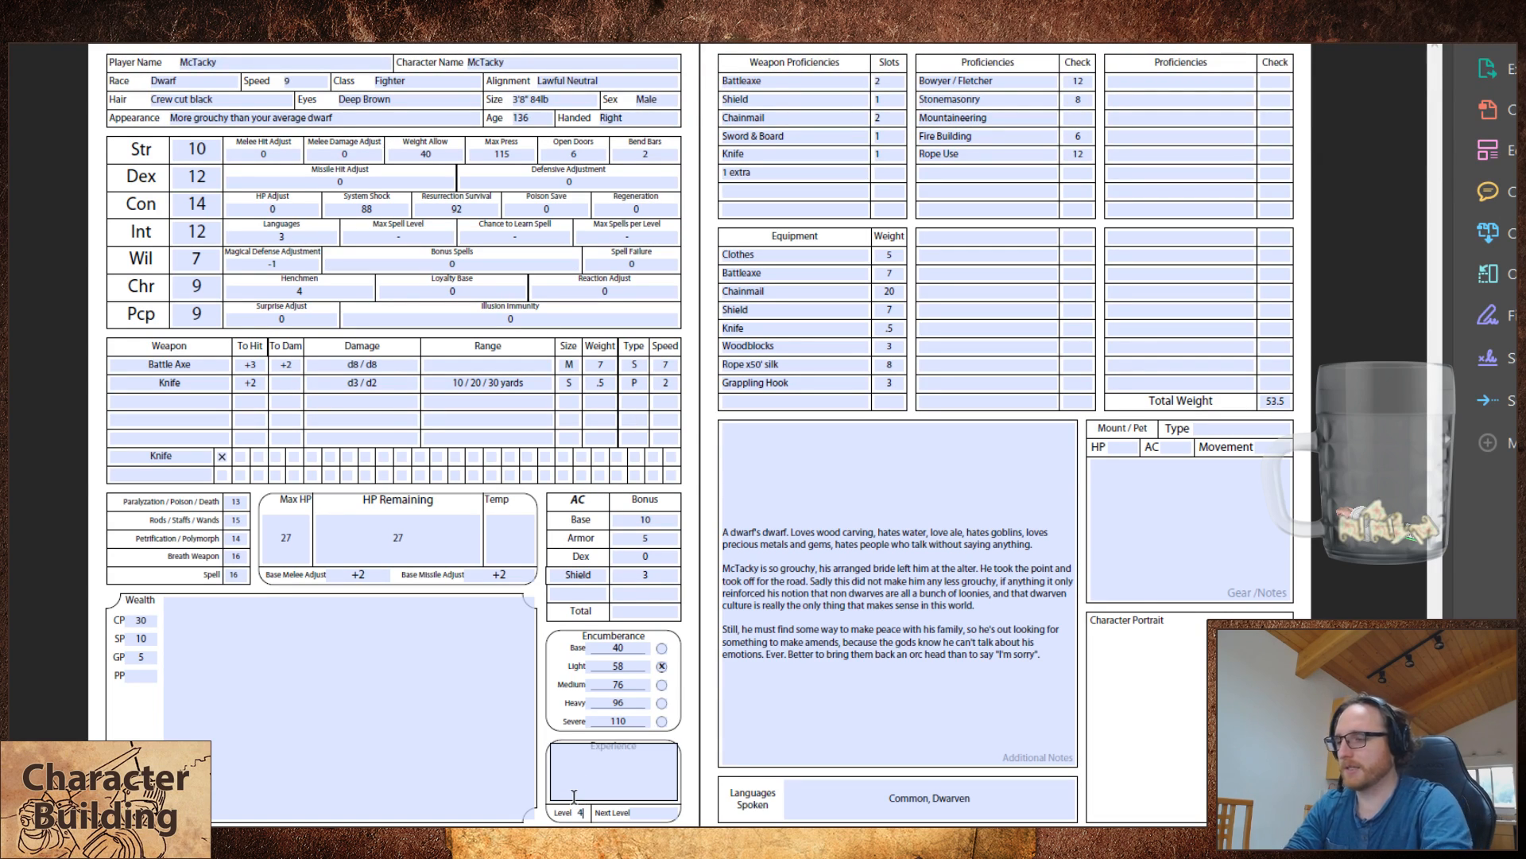
double_click(382, 574)
key(BackSpace)
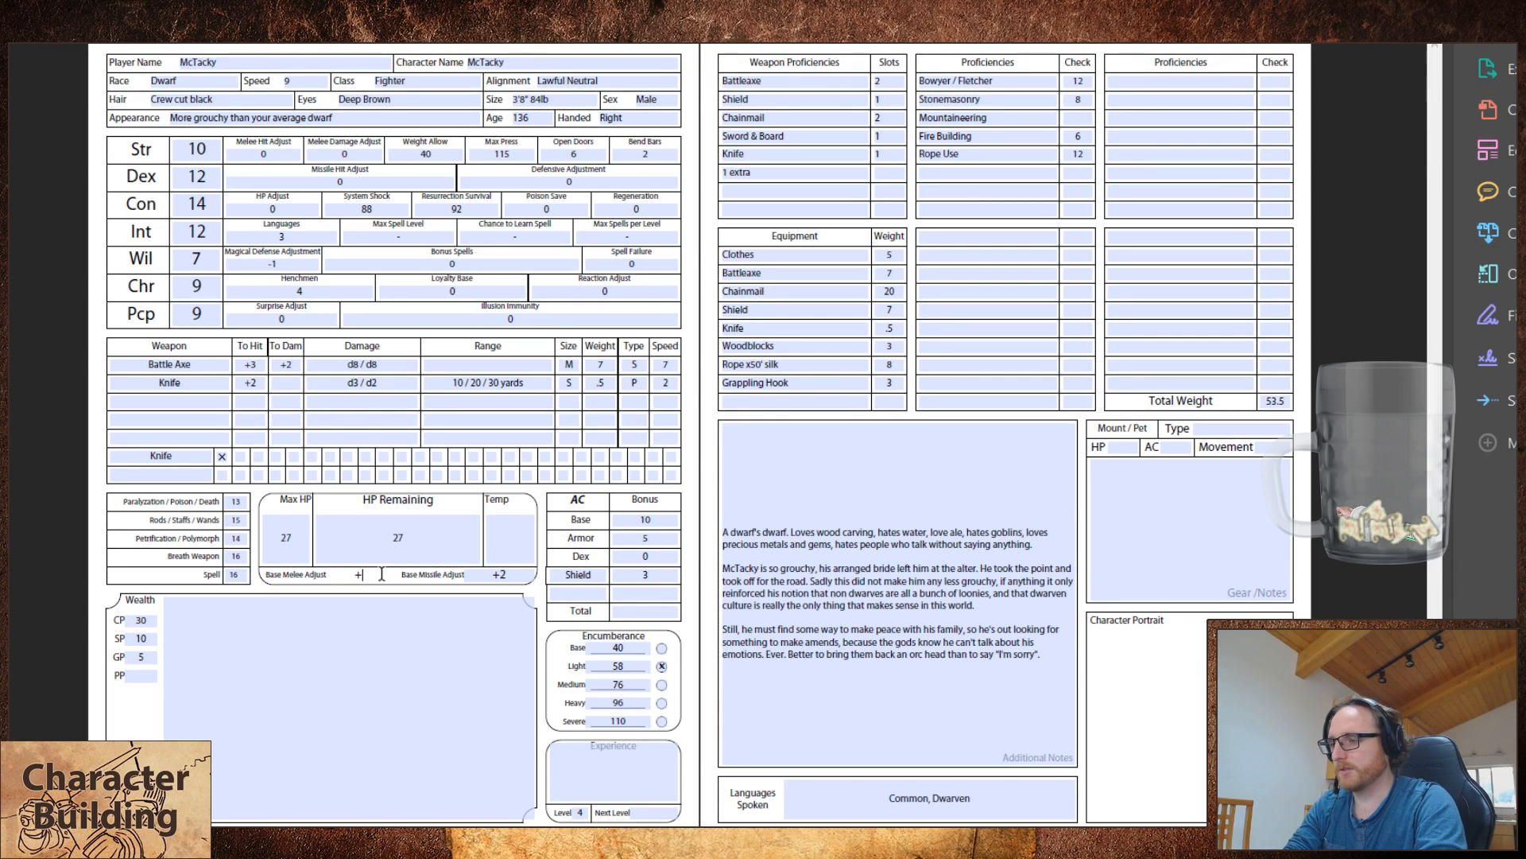
text(3)
key(Tab)
text(+3)
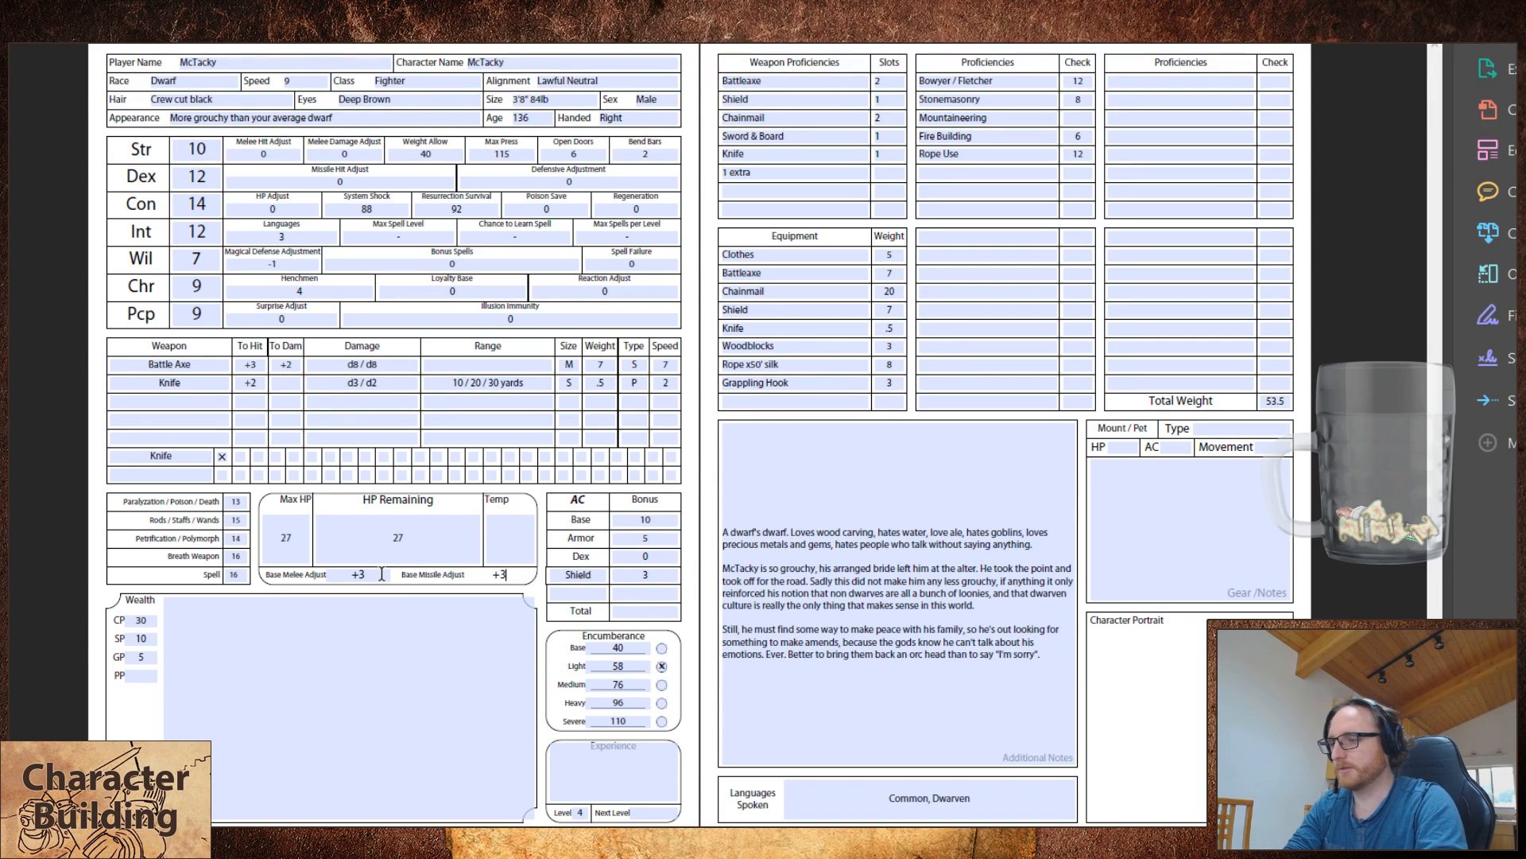
Step: Set the fighter's To Hit bonus to +4 for the Battle Axe and +3 for the Knife
double_click(257, 364)
text(+4)
double_click(254, 382)
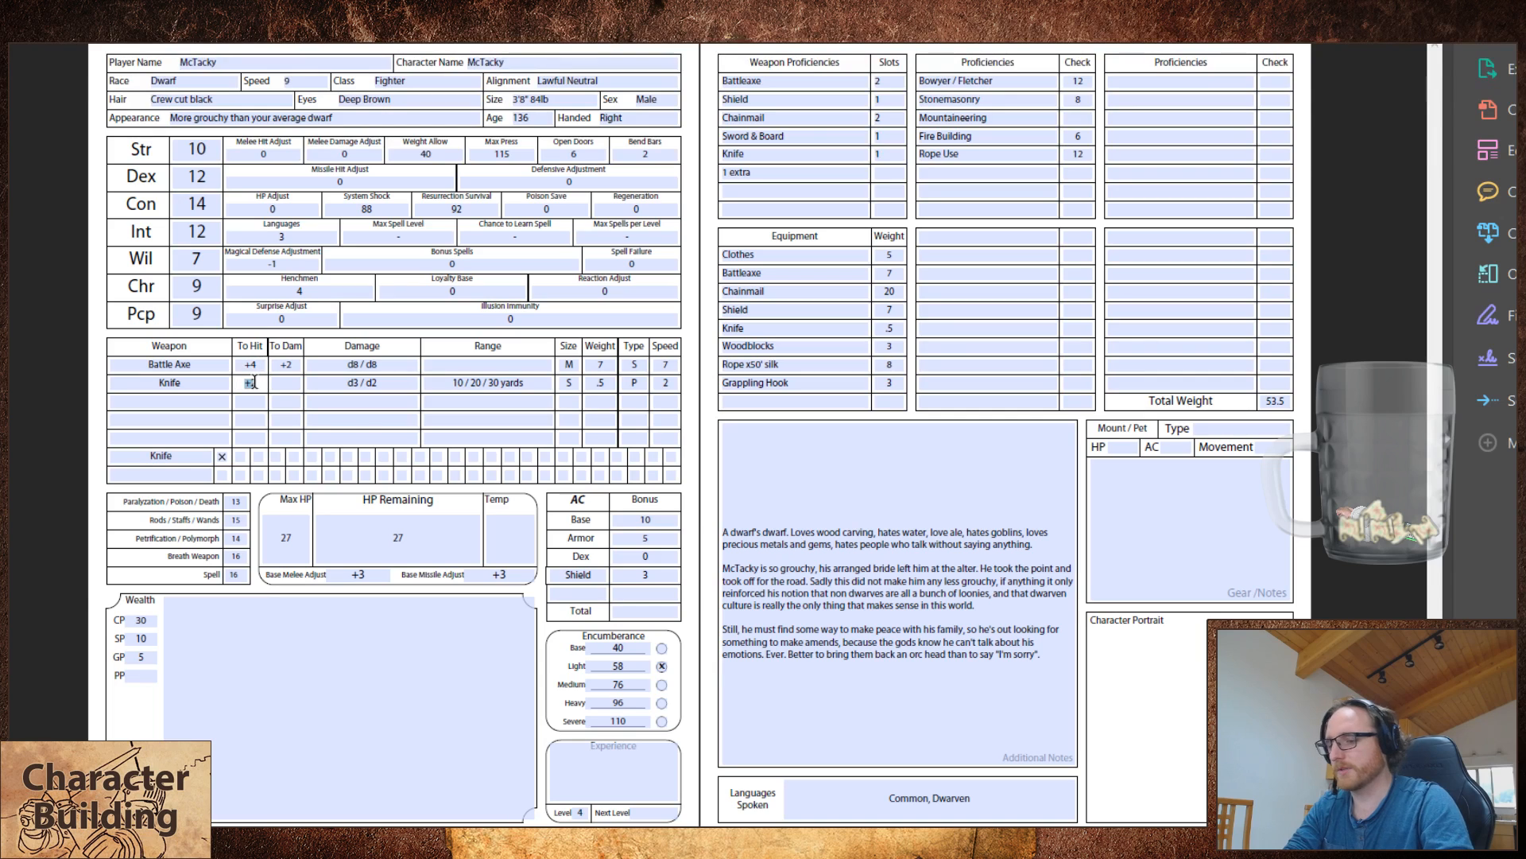
text(+3)
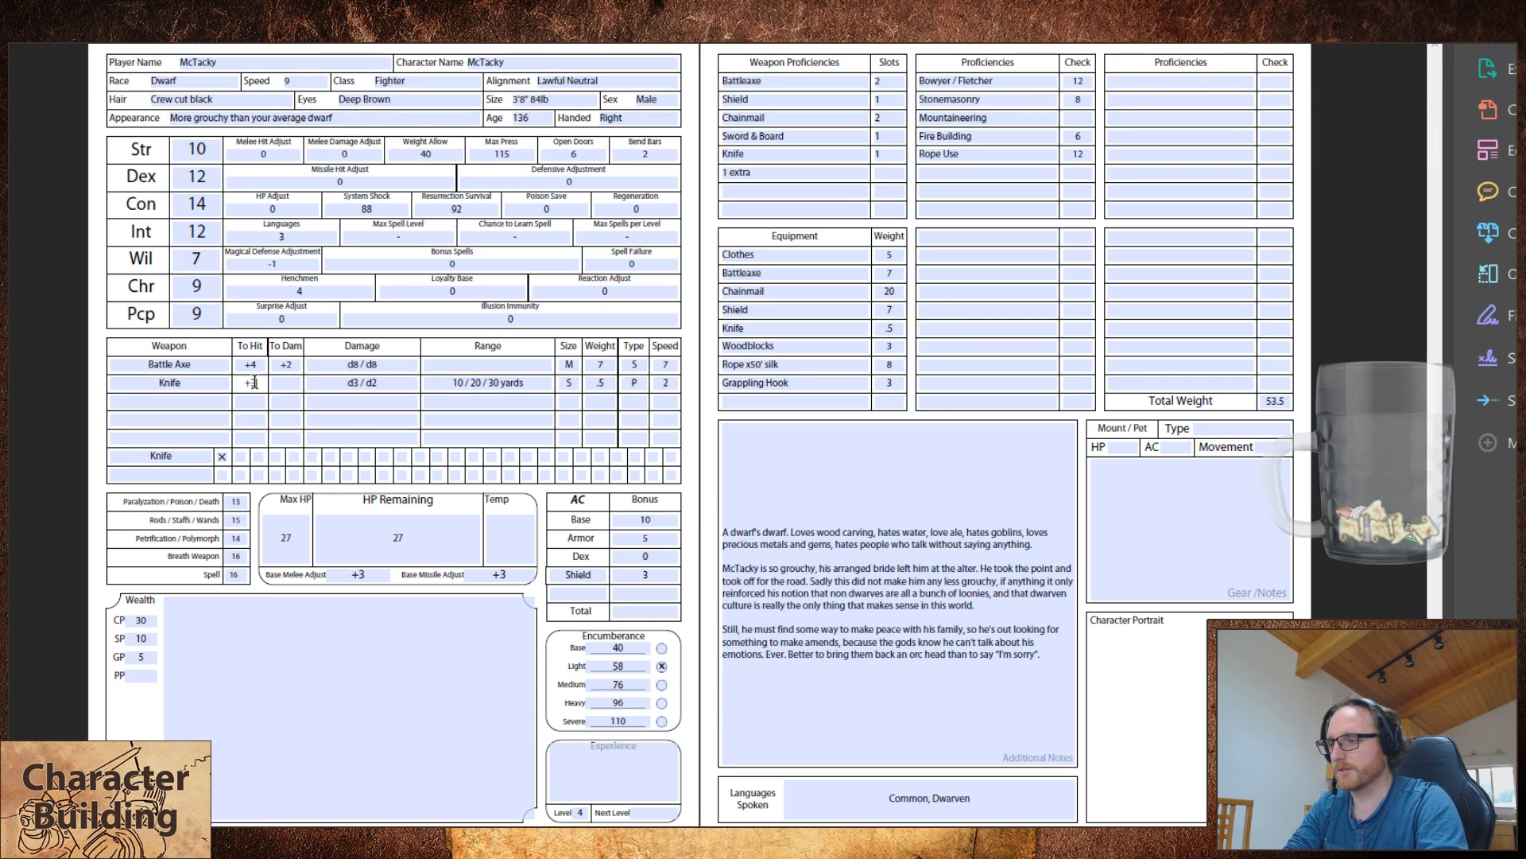
click(281, 549)
click(29, 377)
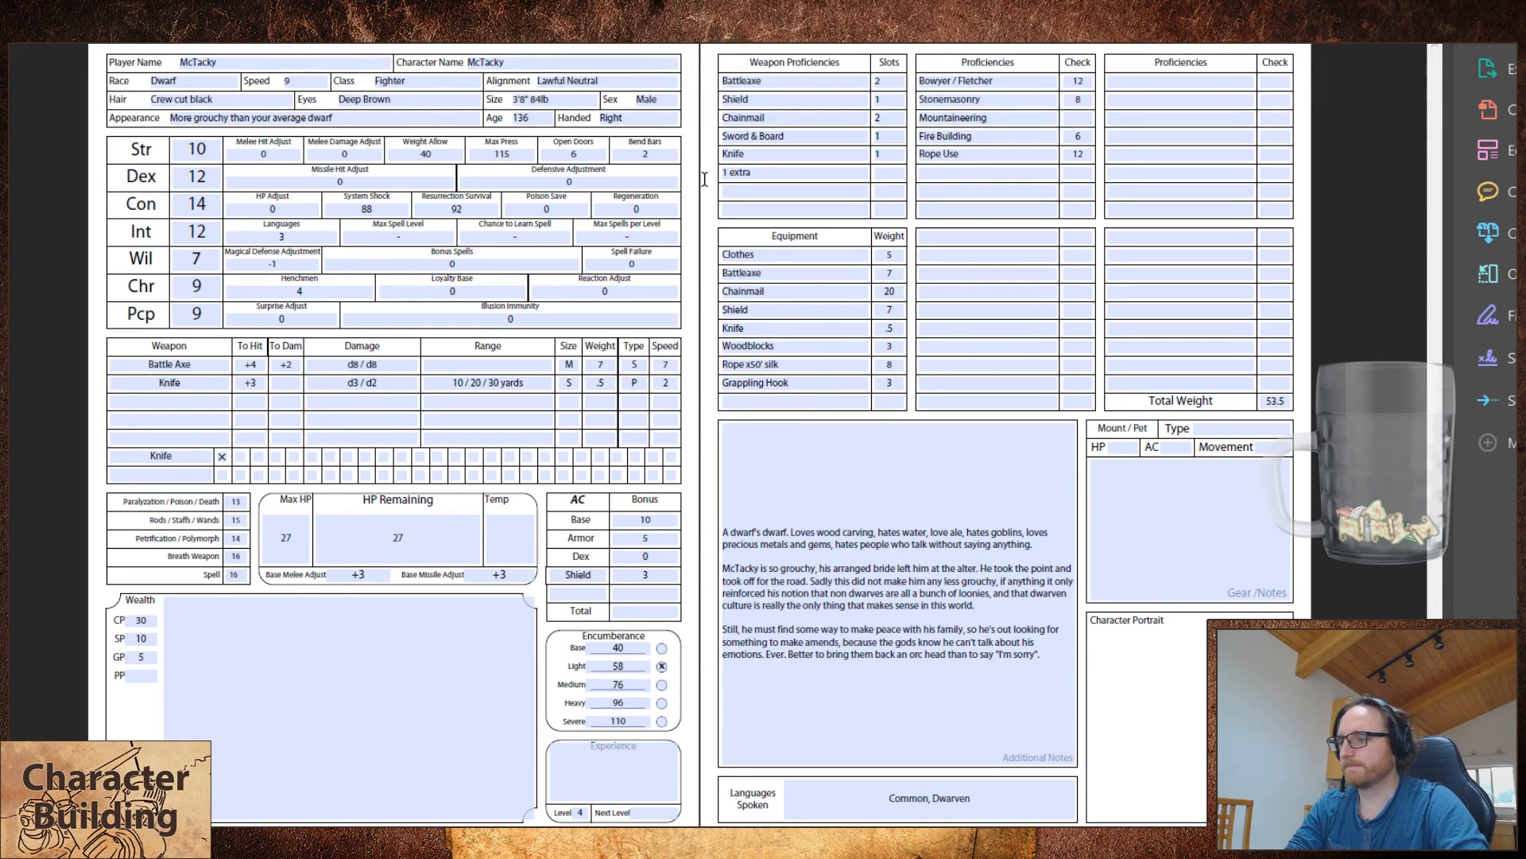
click(786, 174)
click(781, 83)
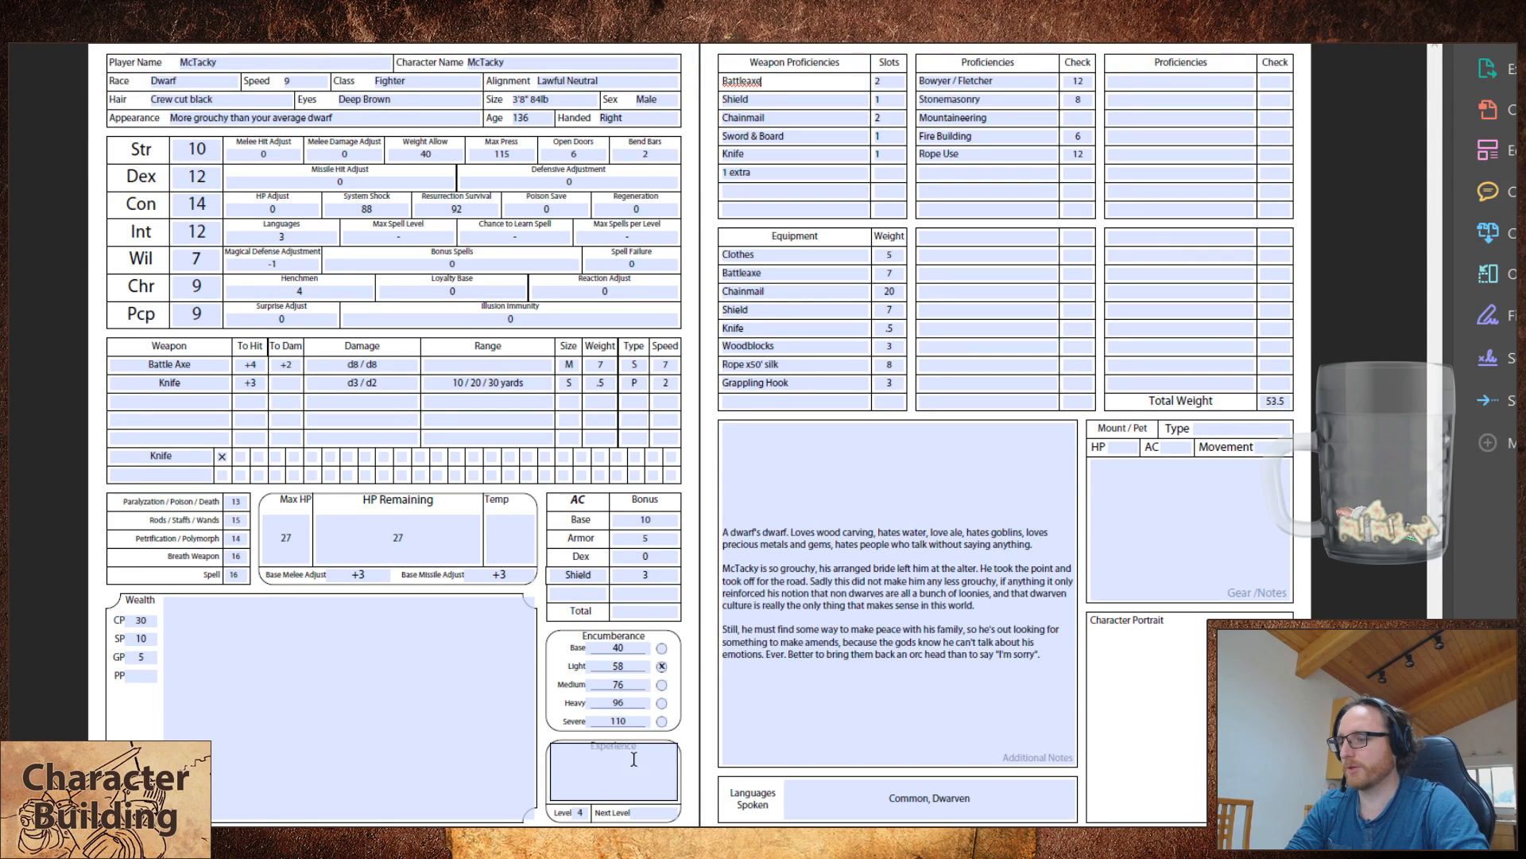
click(759, 168)
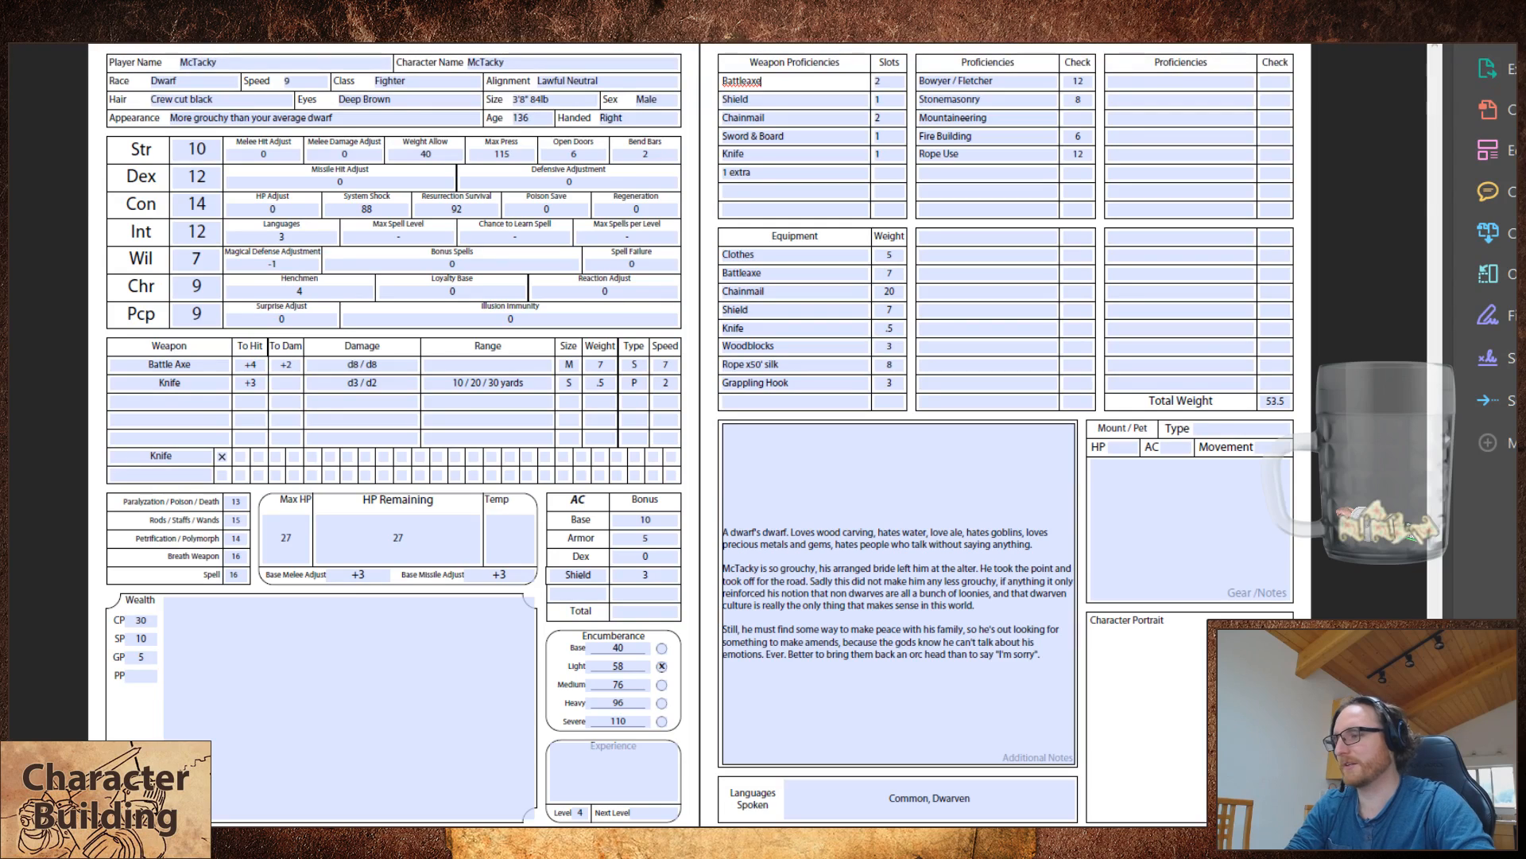
Step: Set both the fighter's Max HP and HP Remaining to 29
double_click(281, 538)
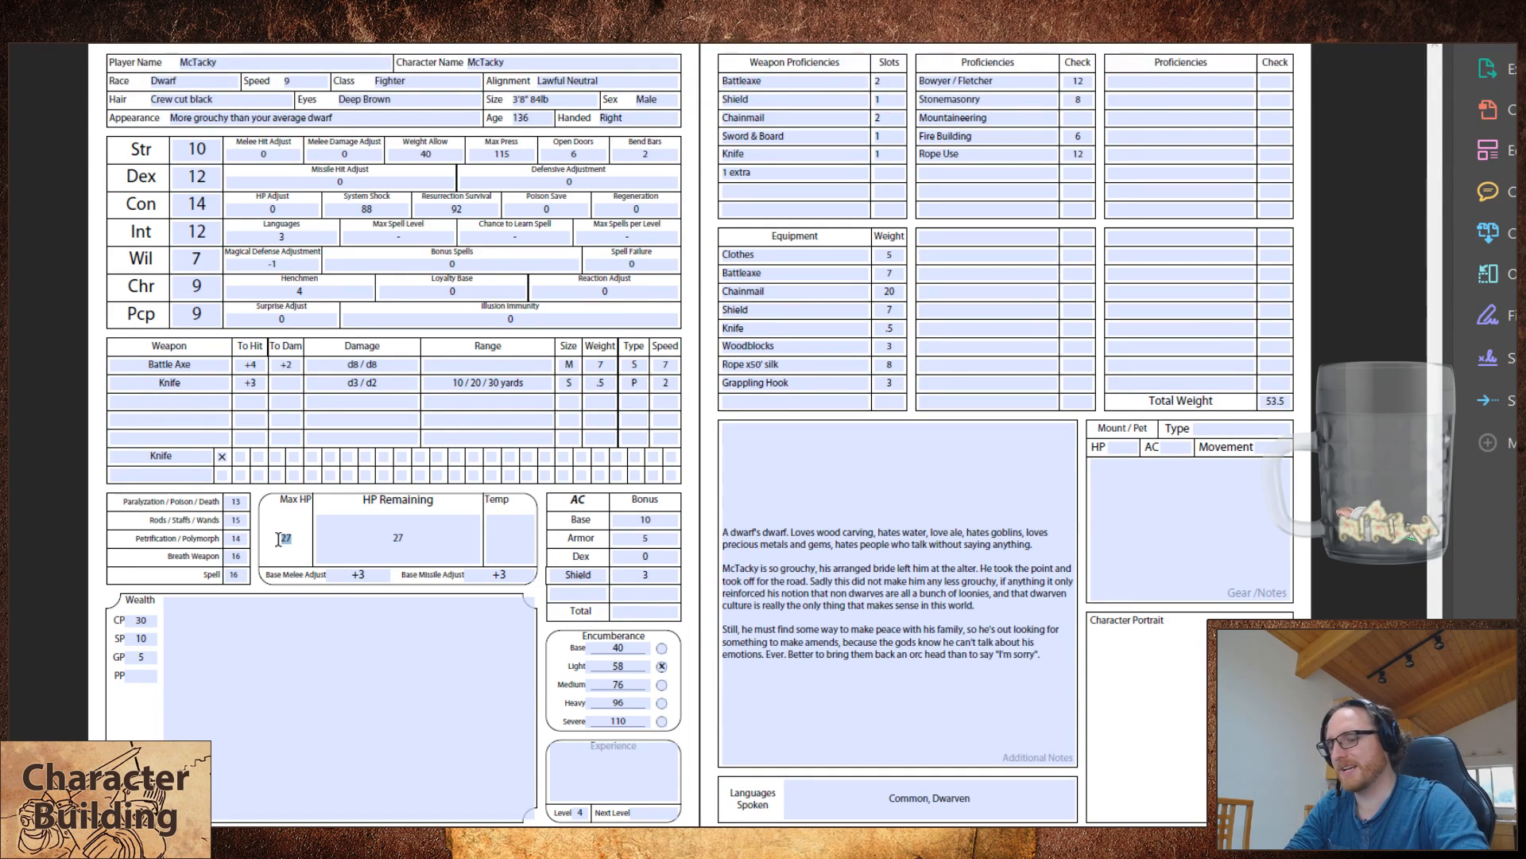
text(29)
key(Tab)
text(29)
click(43, 524)
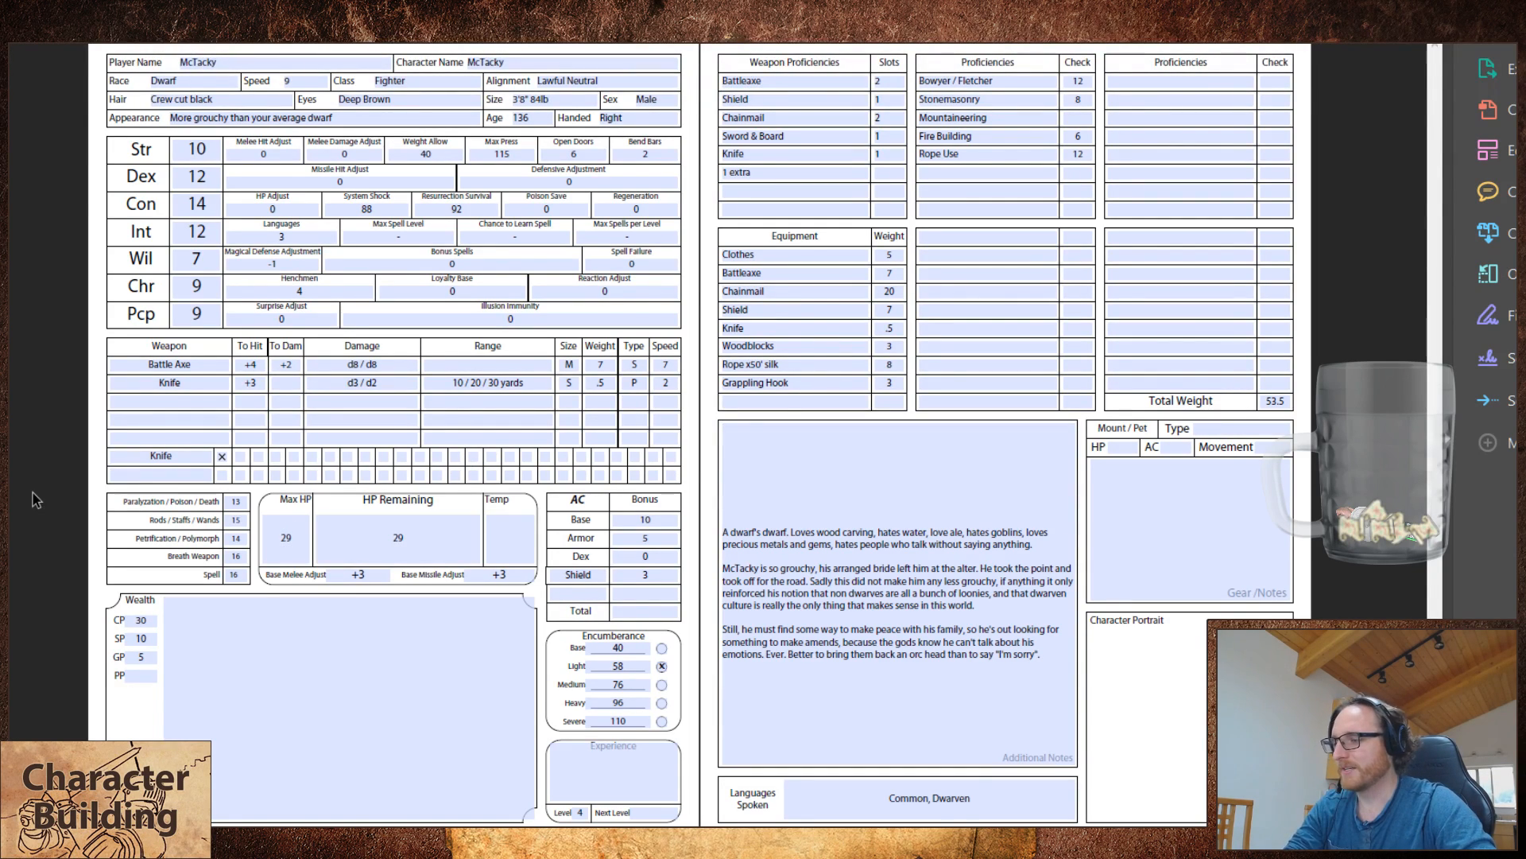
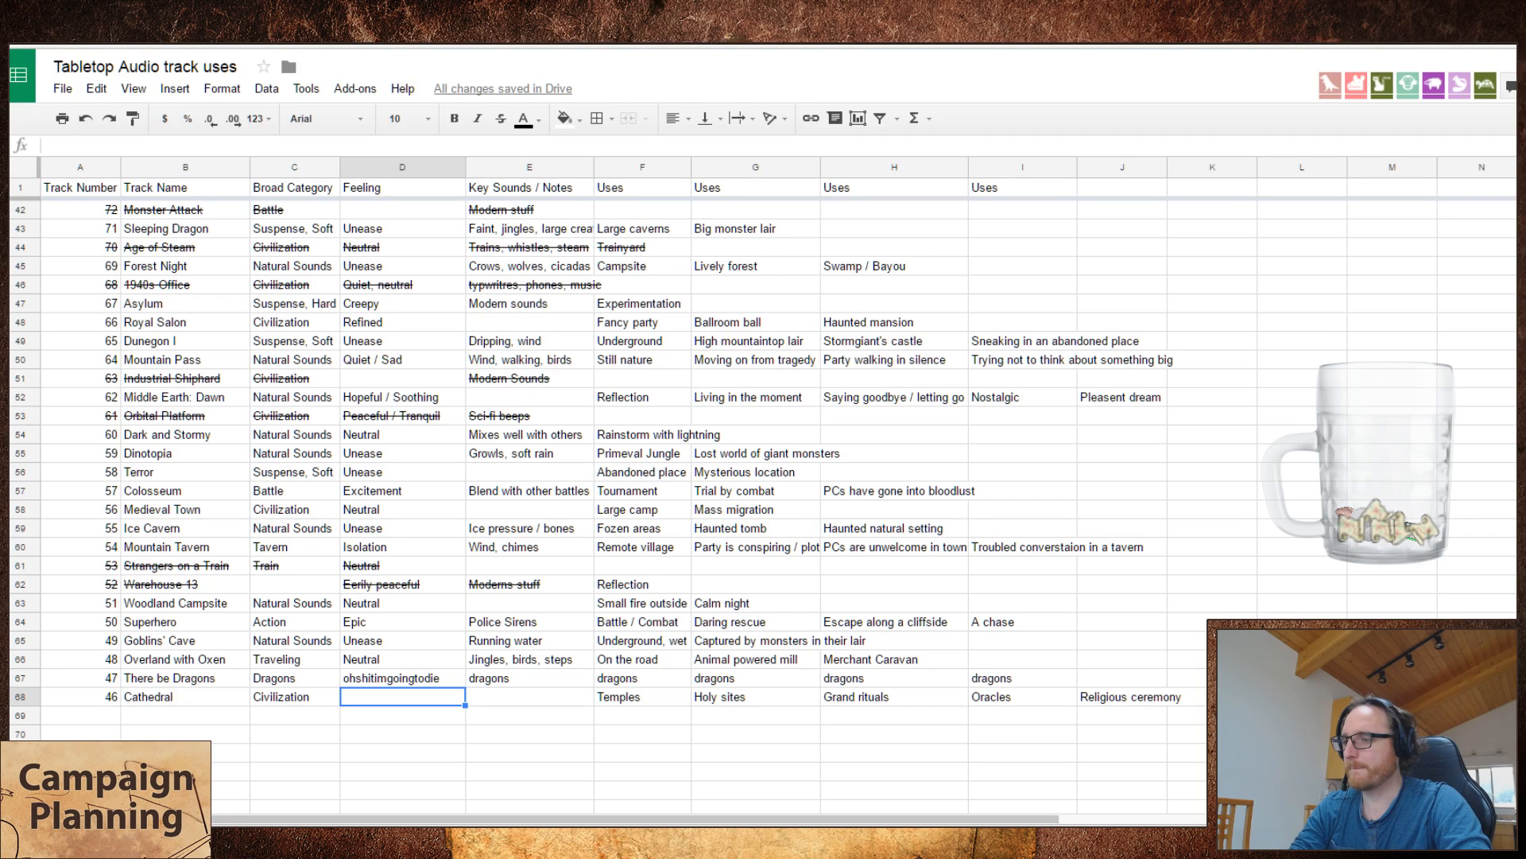
Step: Enter "Burrial" as the sixth use of the Cathedral track
click(575, 513)
click(437, 691)
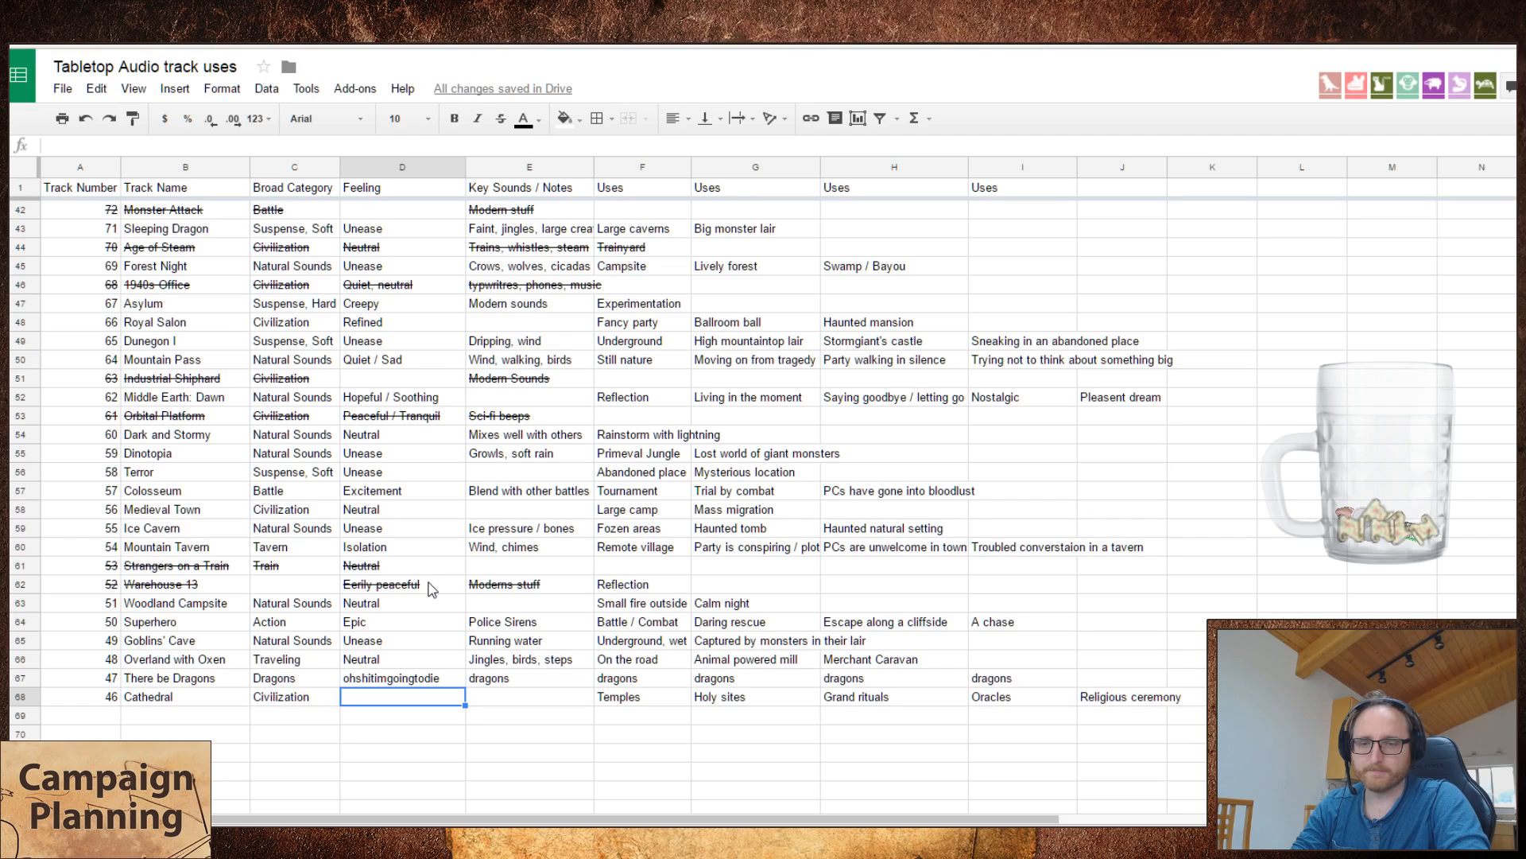
click(1172, 697)
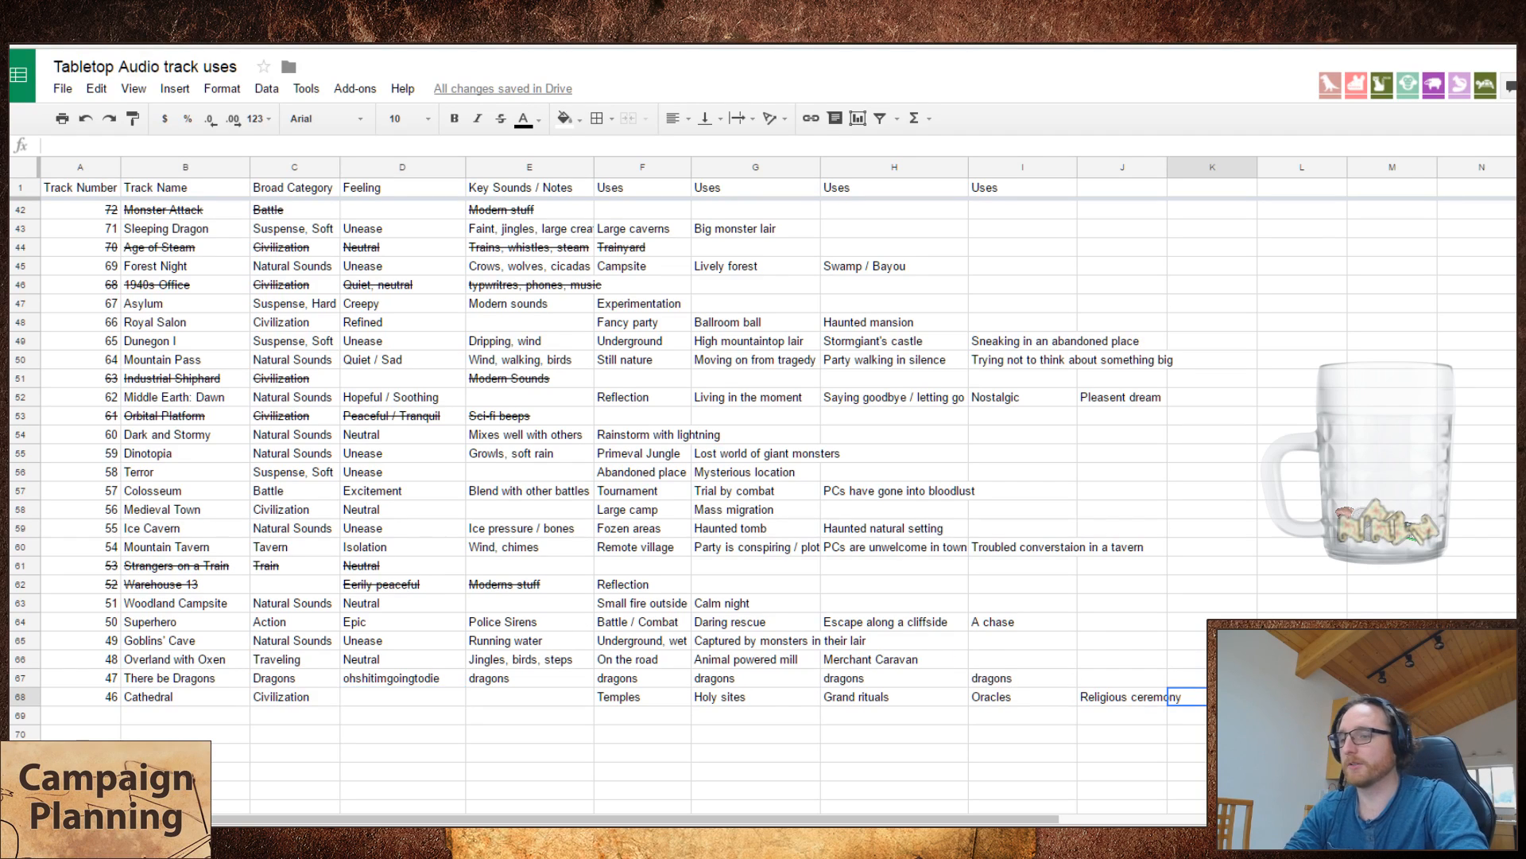
text(Burrial)
key(Return)
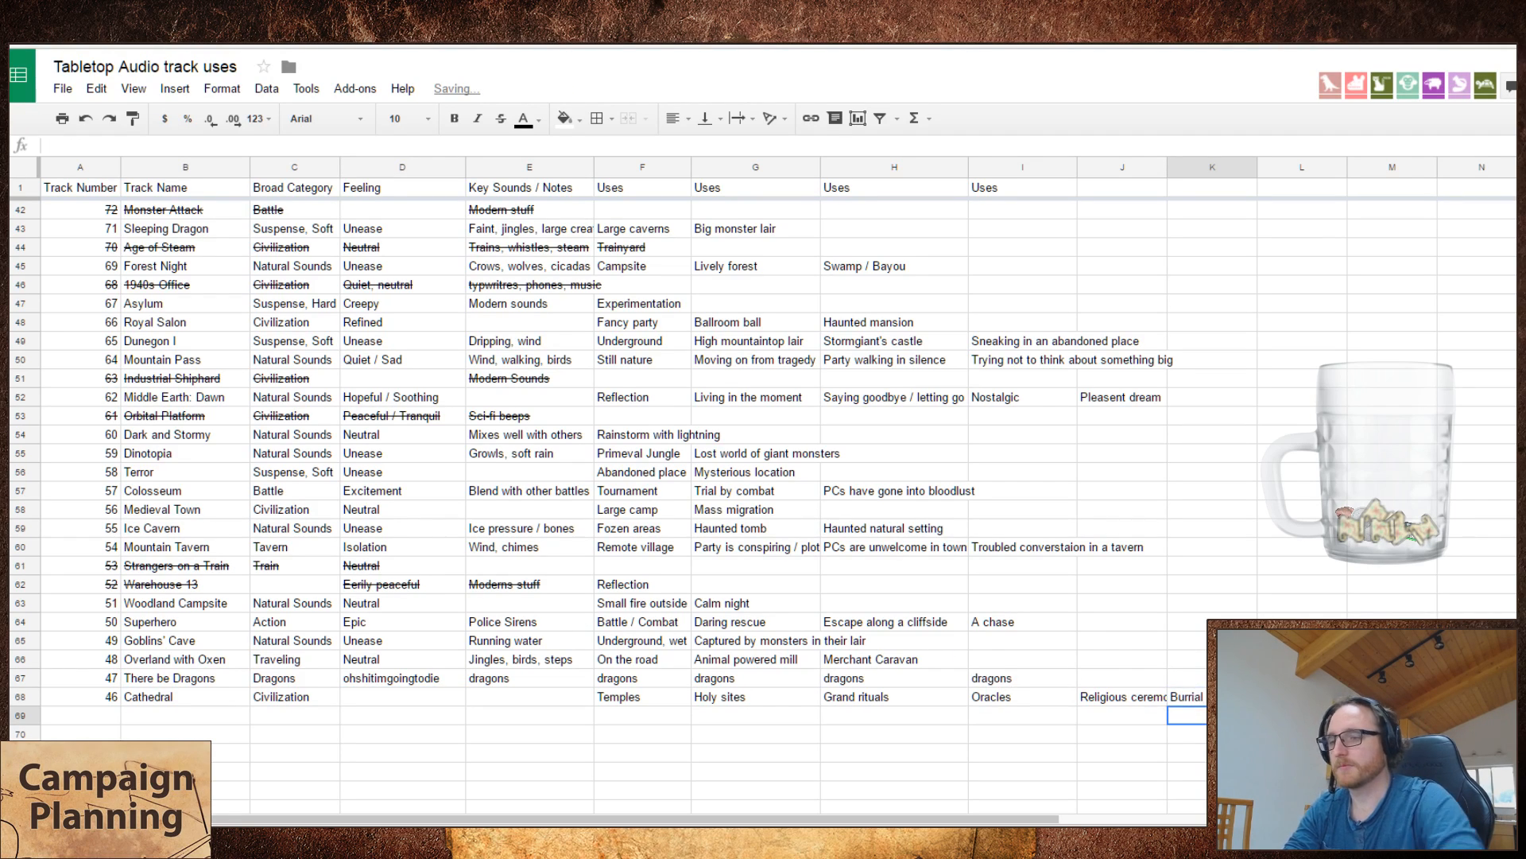
Step: Swap Cathedral's last two uses so that "Burrial" comes before "Religious ceremony"
key(Up)
key(Left)
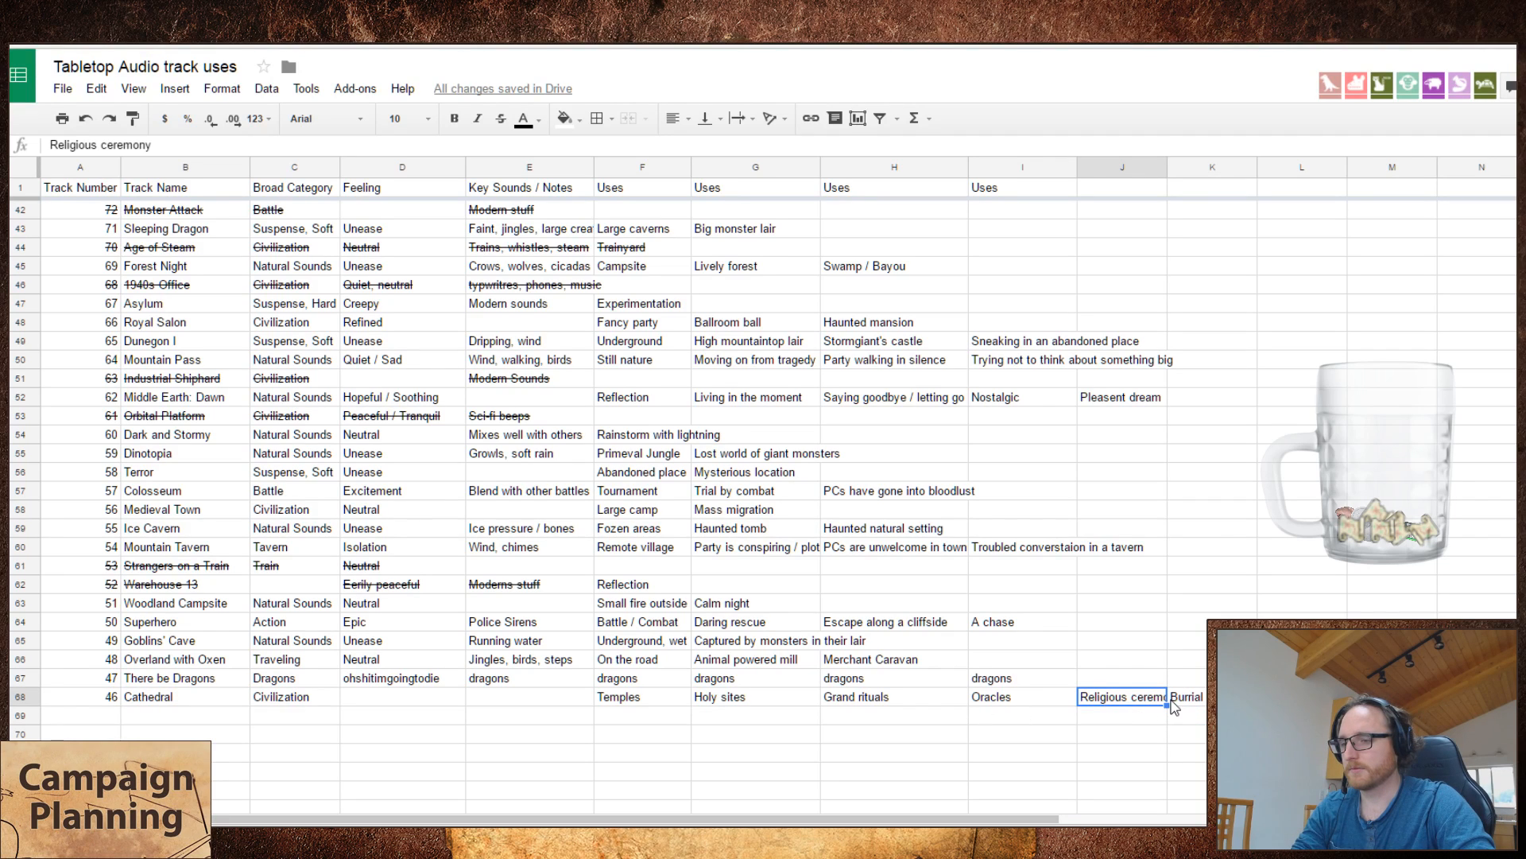
key(ctrl+x)
click(1145, 721)
key(ctrl+v)
click(1198, 698)
key(ctrl+x)
click(1112, 697)
key(ctrl+v)
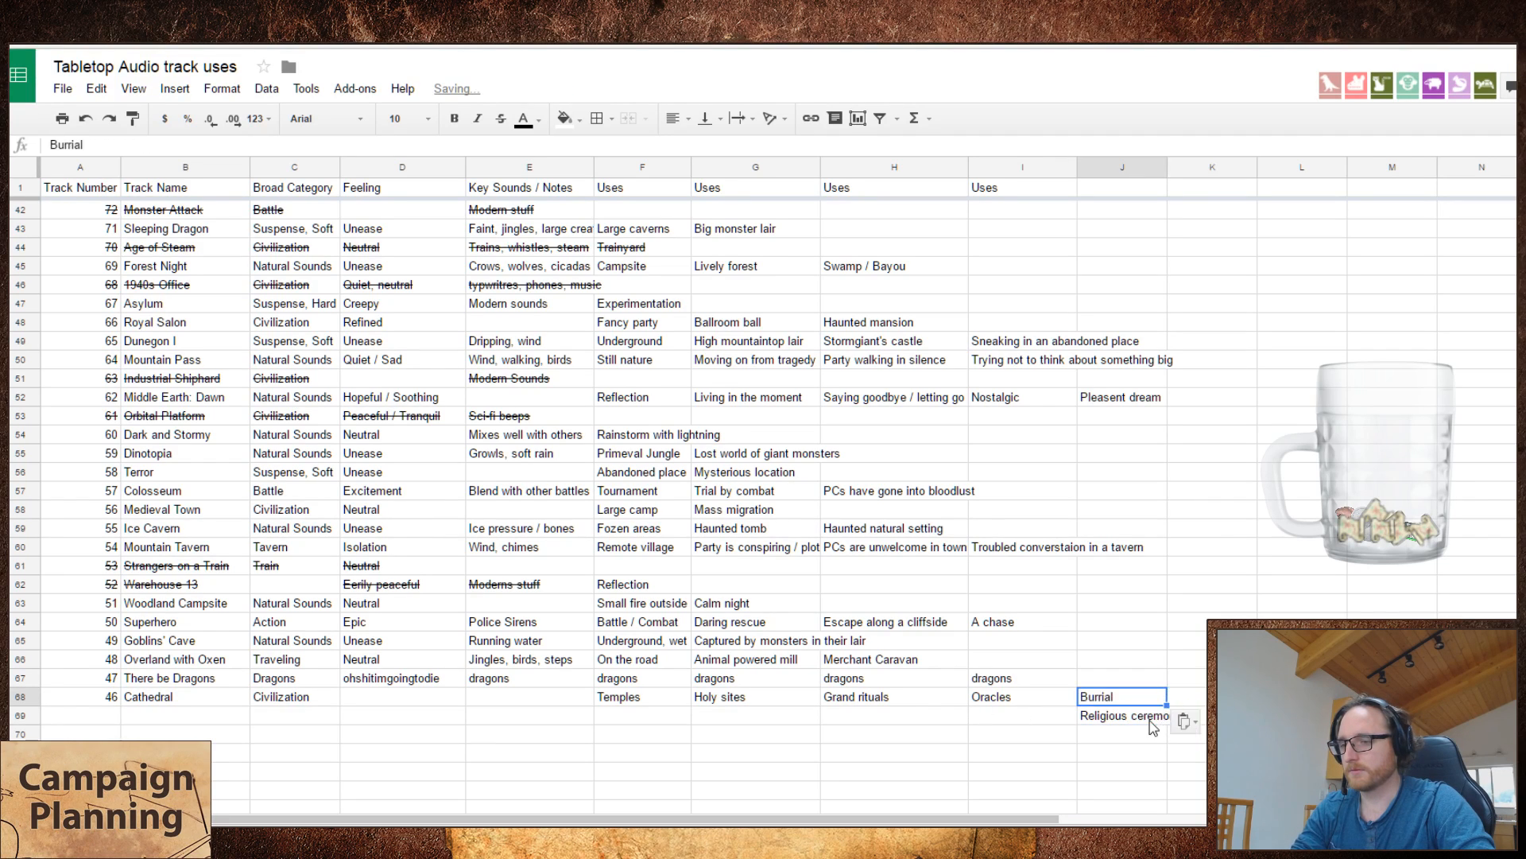
click(1153, 722)
click(1191, 698)
key(ctrl+v)
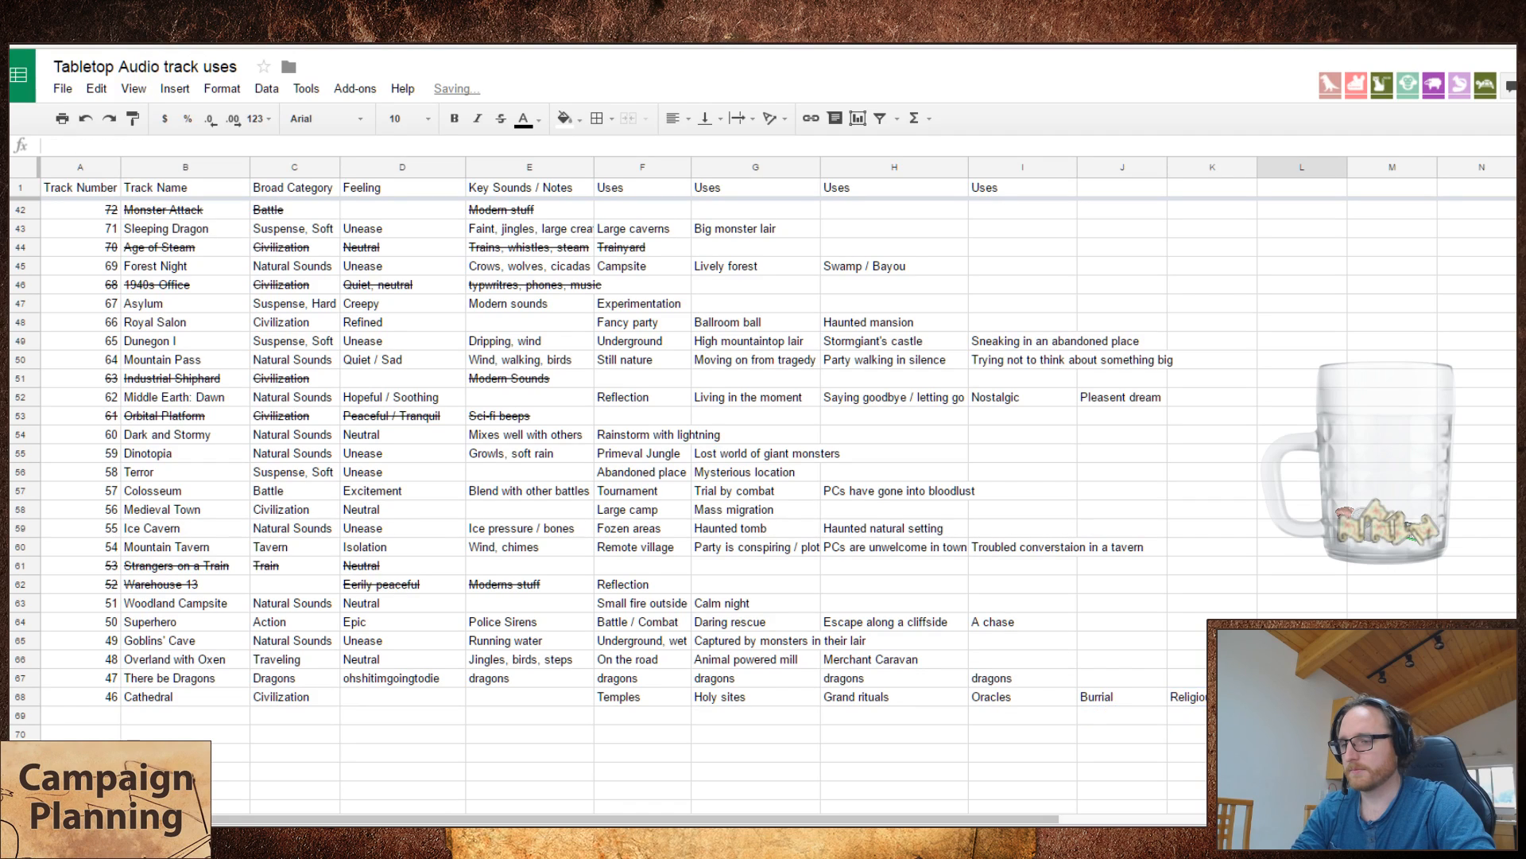
key(Right)
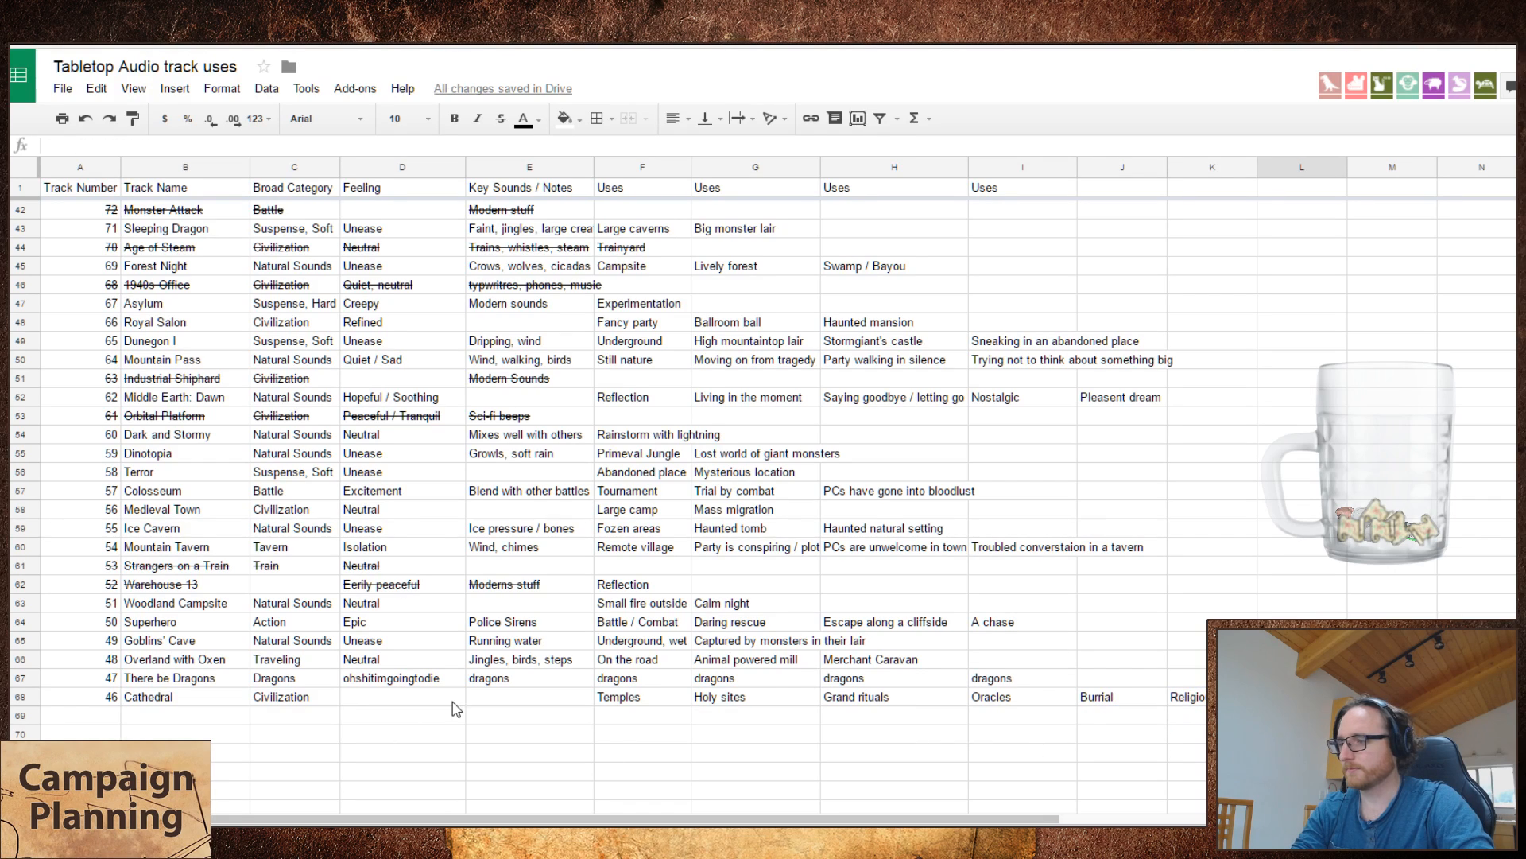
Step: Enter "Peaceful / Quiet" as the feeling of the Cathedral track
click(439, 700)
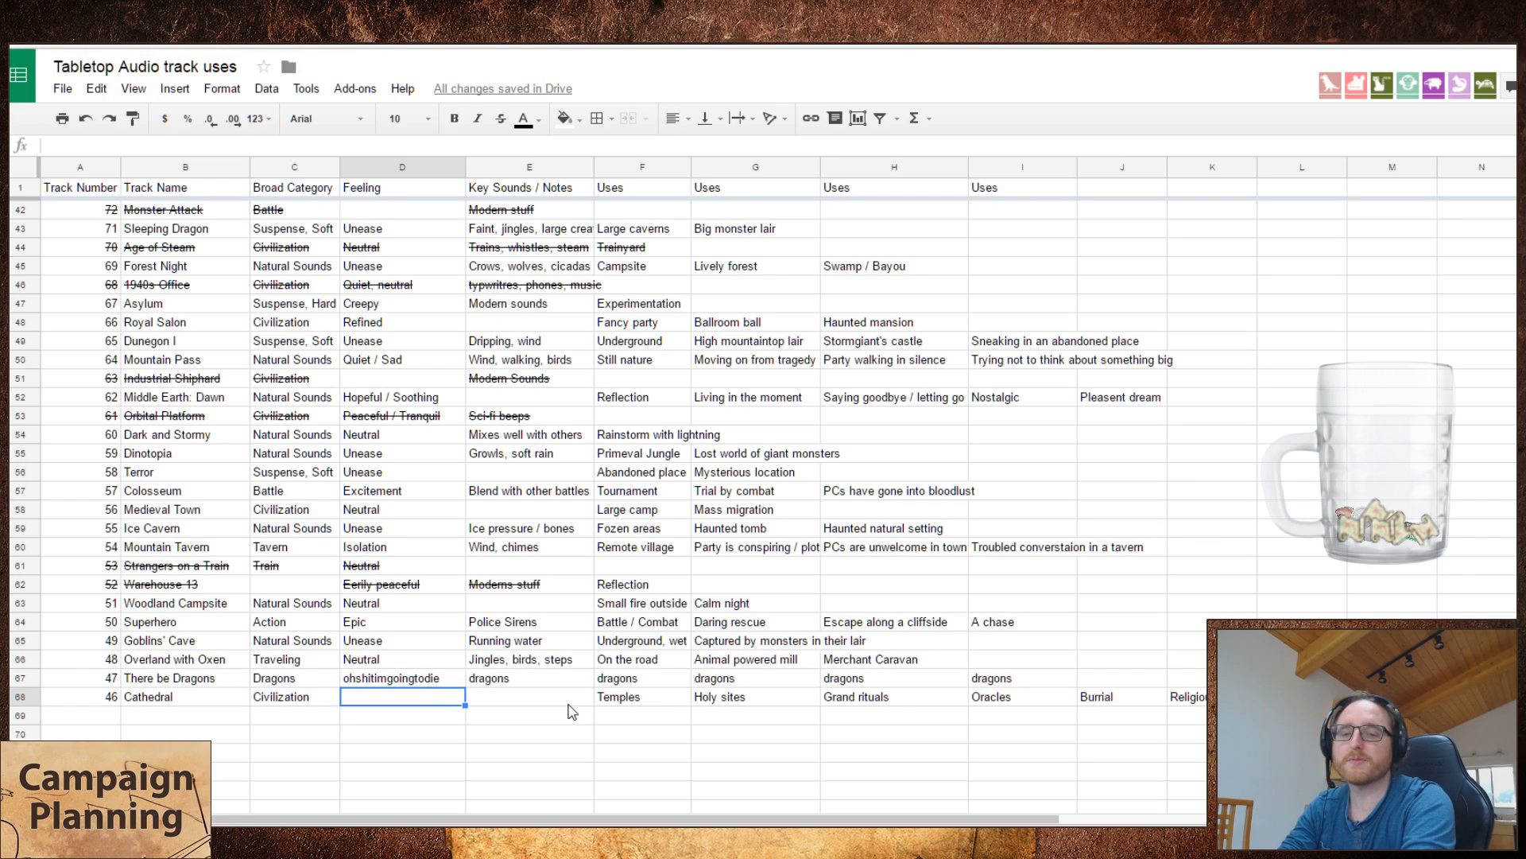
text(P)
key(Tab)
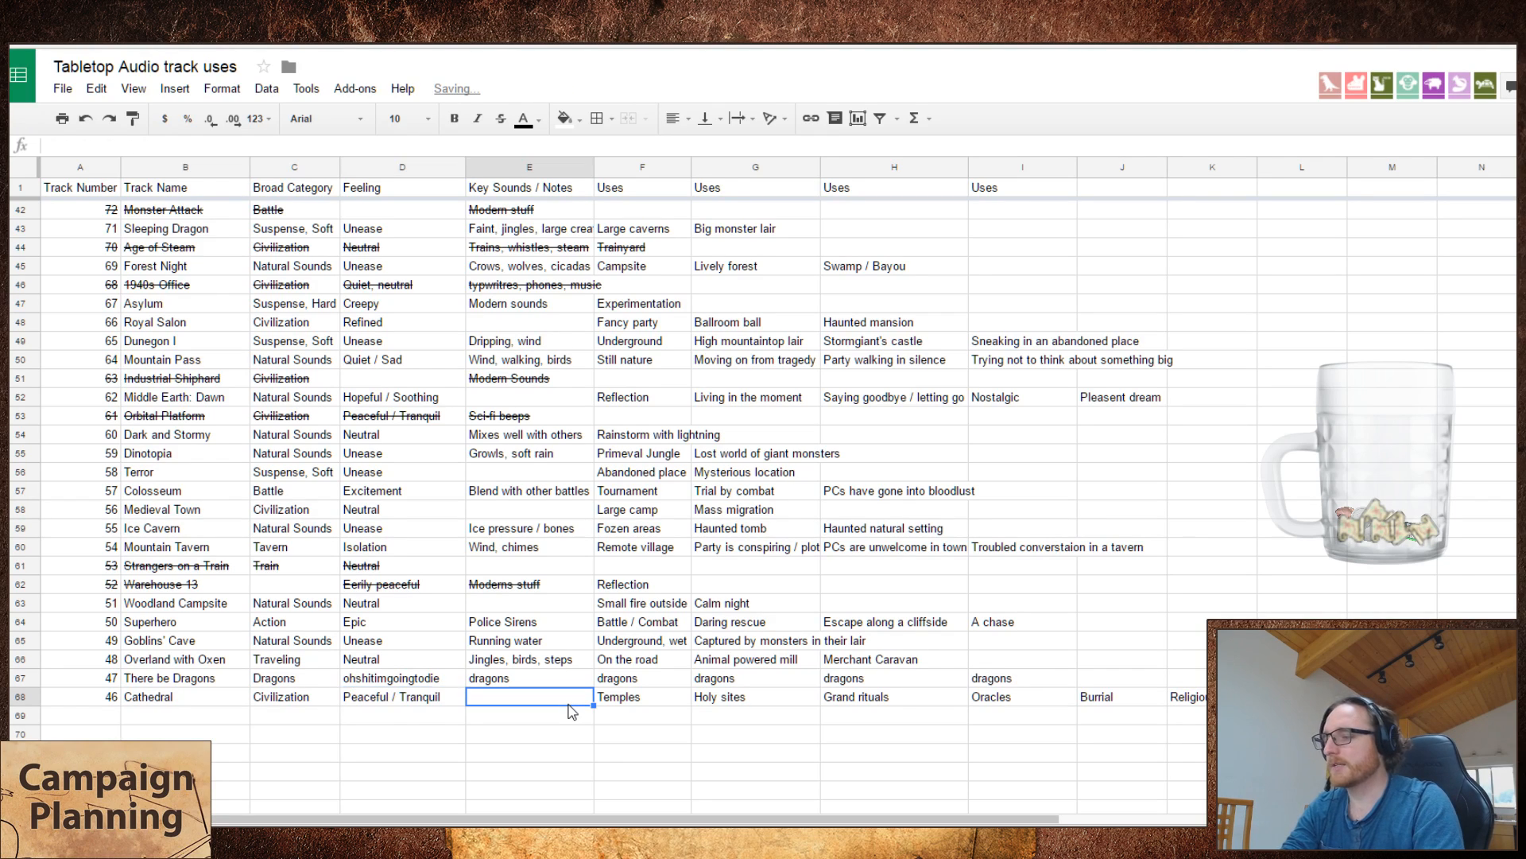
key(Tab)
key(shift+Tab)
key(shift+Tab)
key(Return)
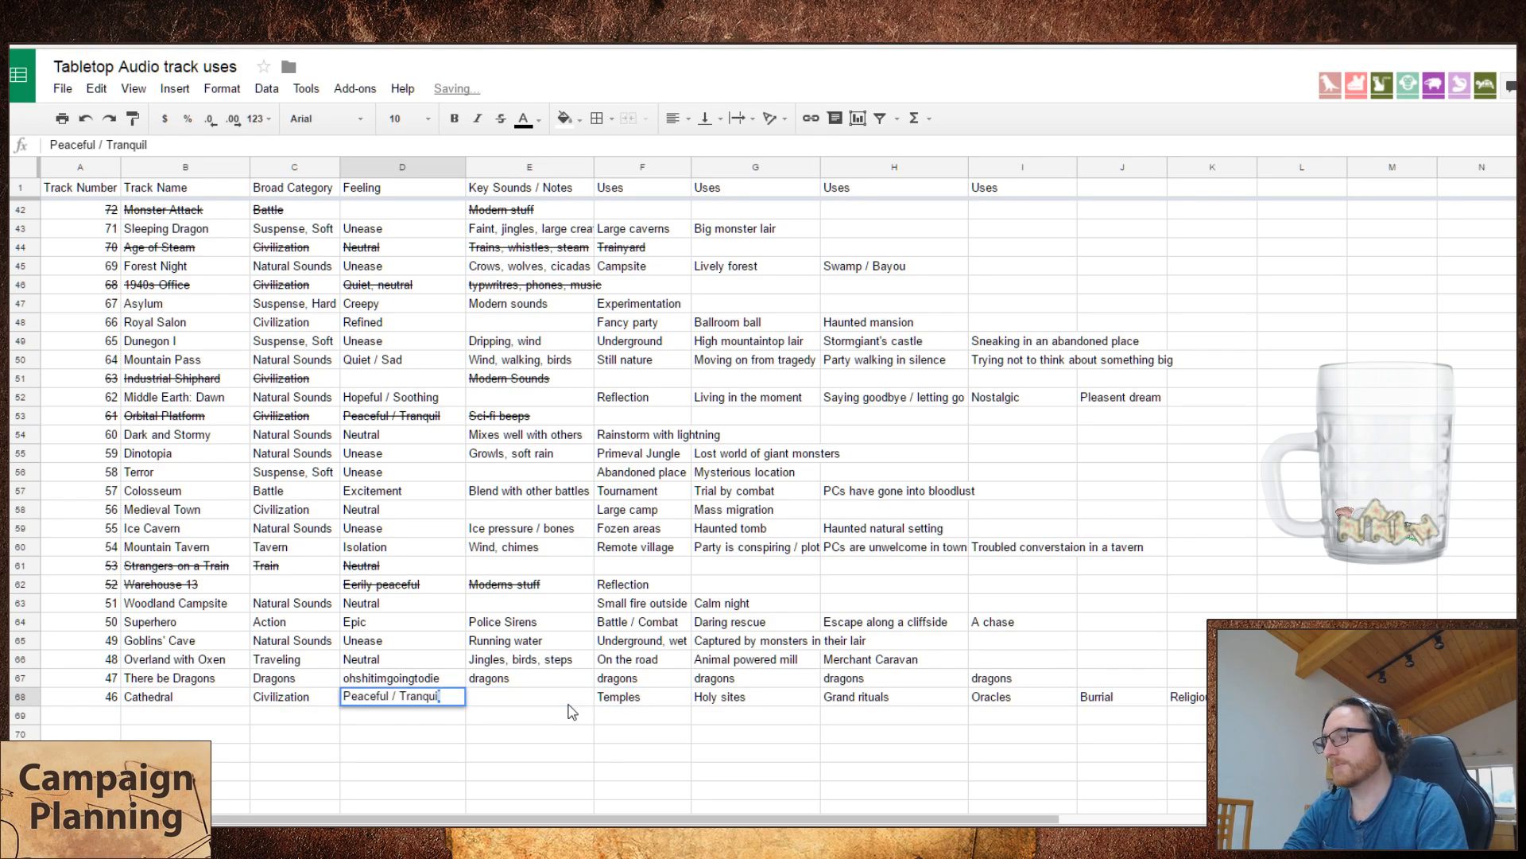
key(shift+Left)
key(shift+Left)
key(shift+Left)
key(shift+Left)
key(shift+Left)
key(shift+Left)
key(shift+Left)
key(shift+Left)
text(Q)
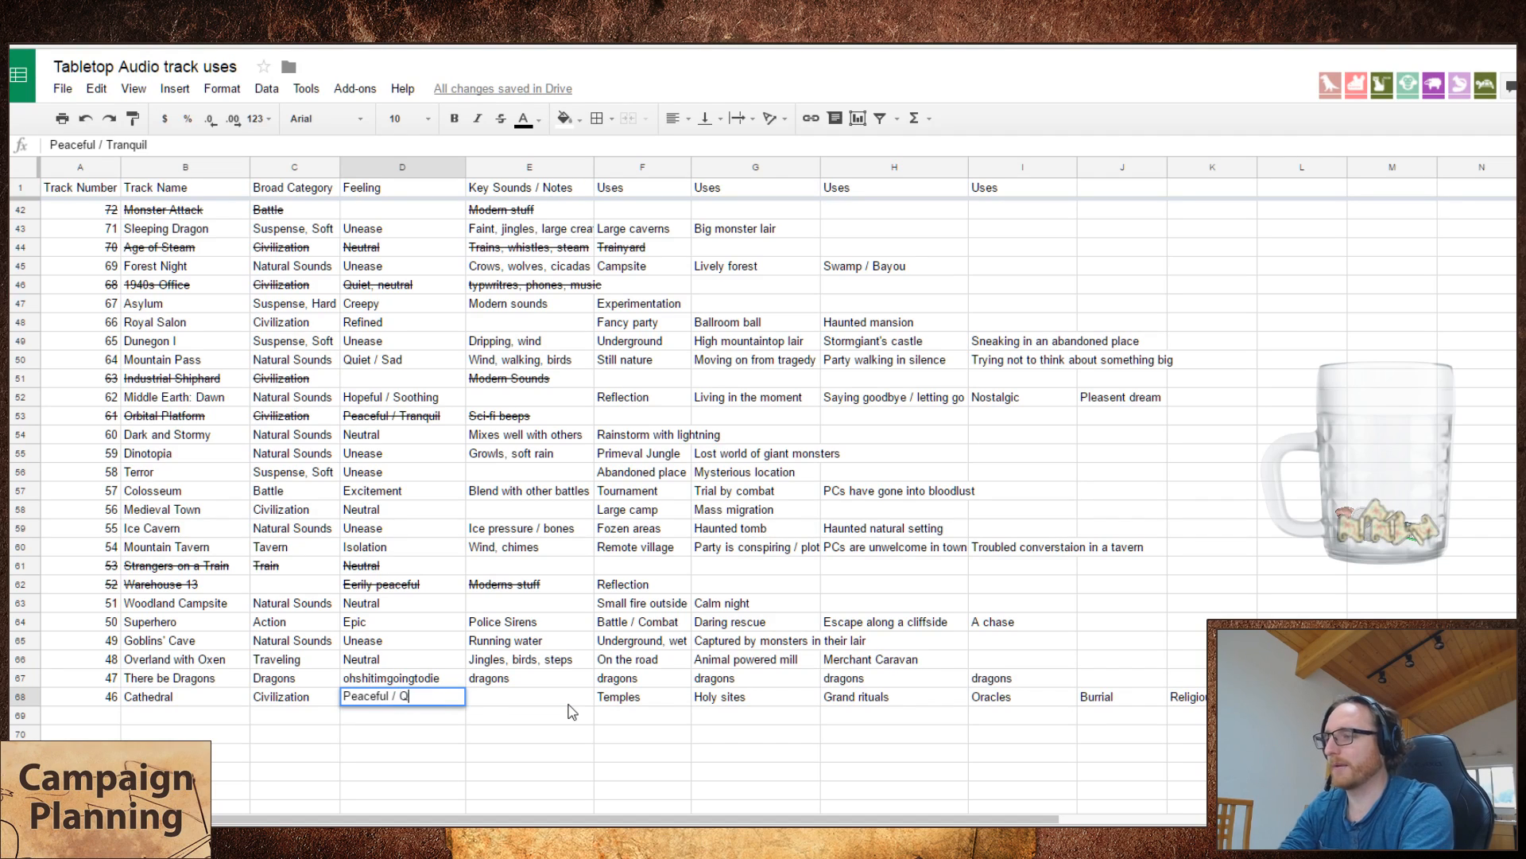
text(uiet)
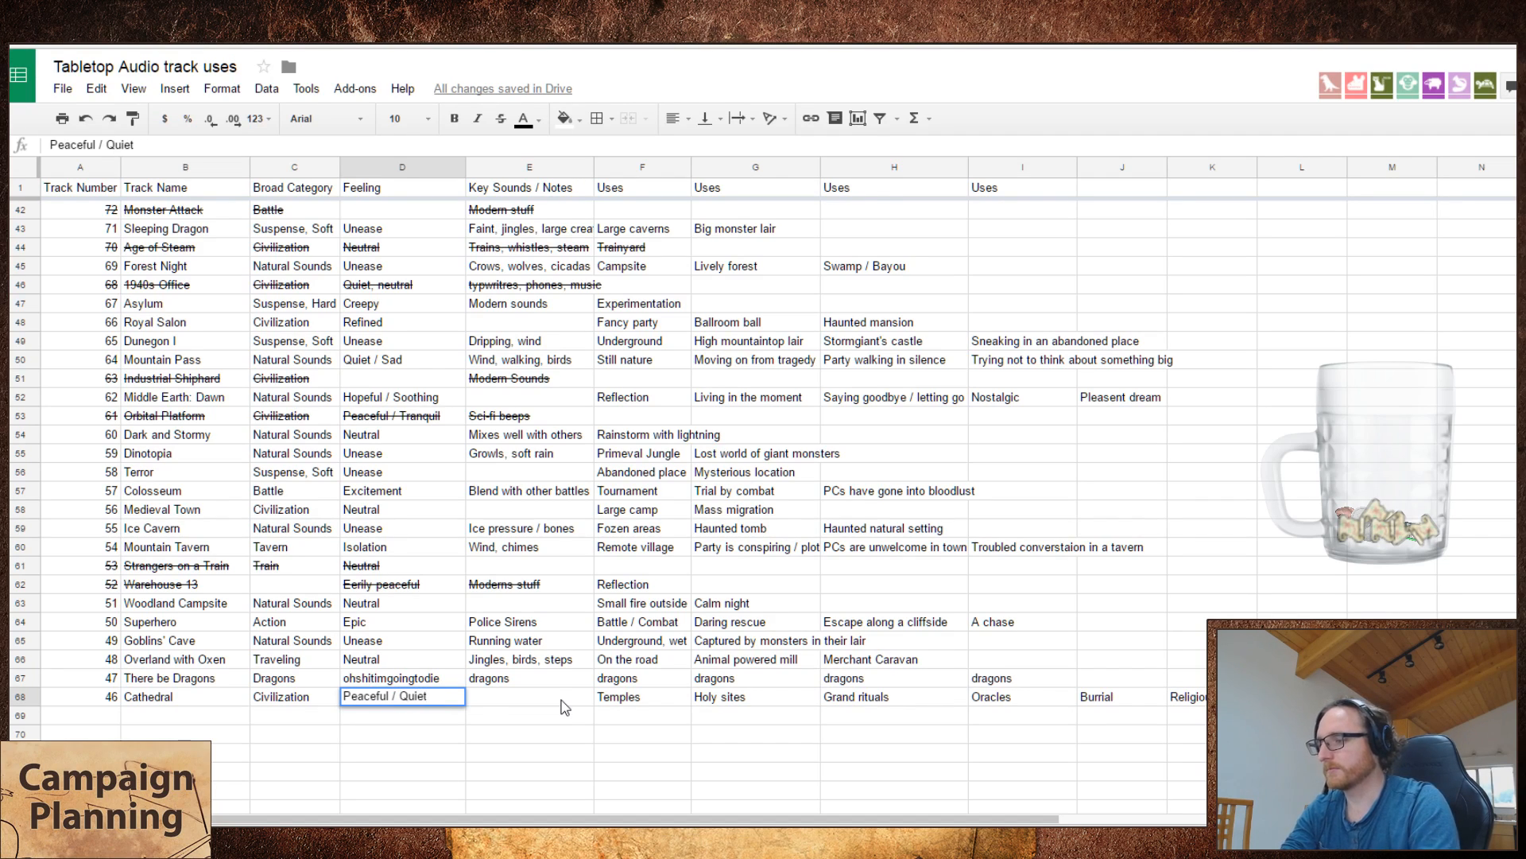
Step: Enter "Chanting, singing, steps" as the key sounds of the Cathedral track
click(534, 702)
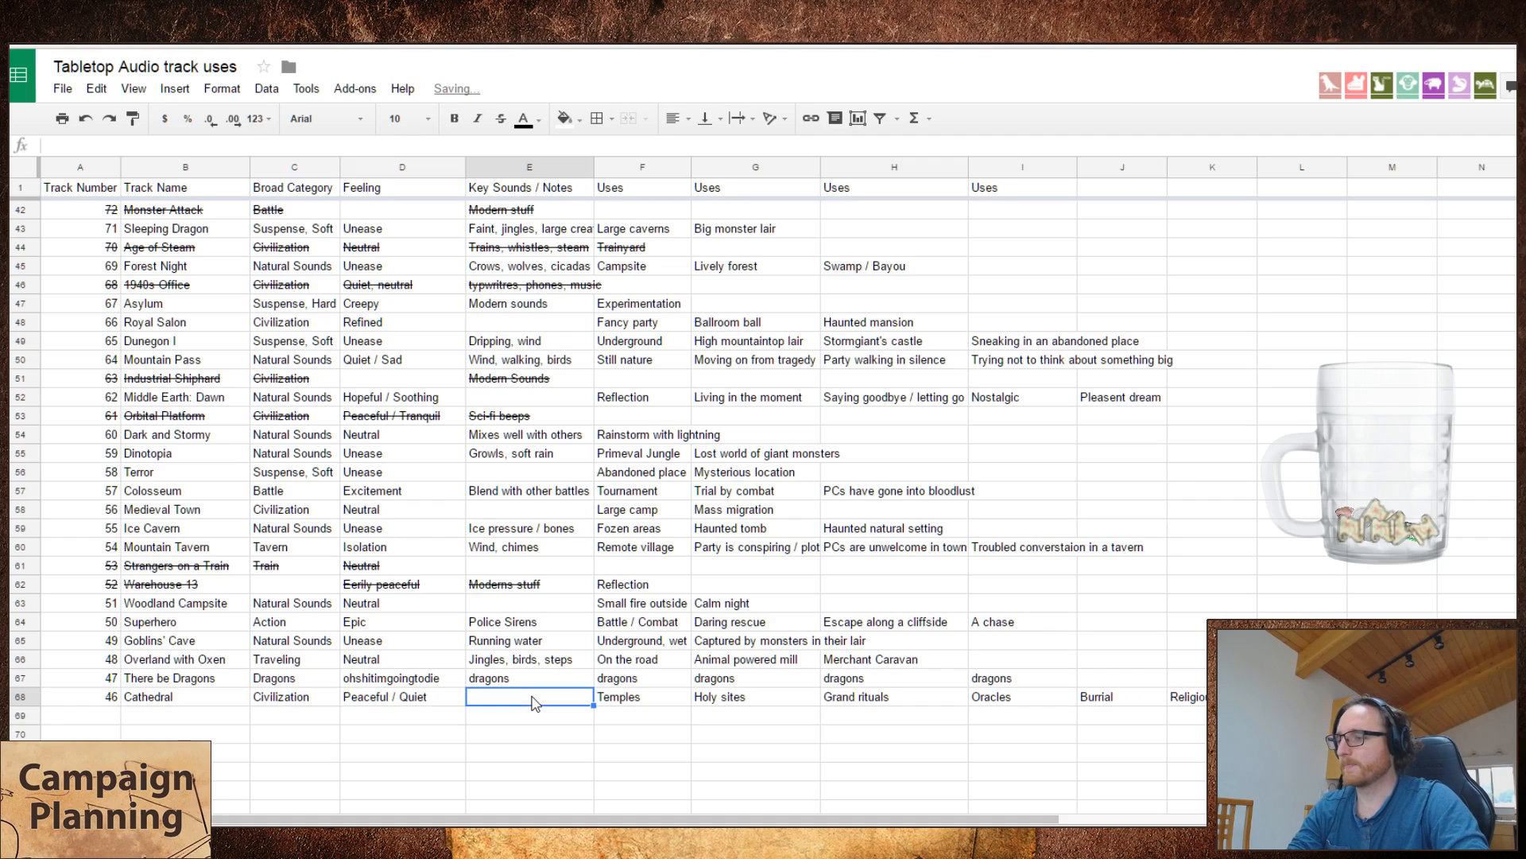
text(Cha)
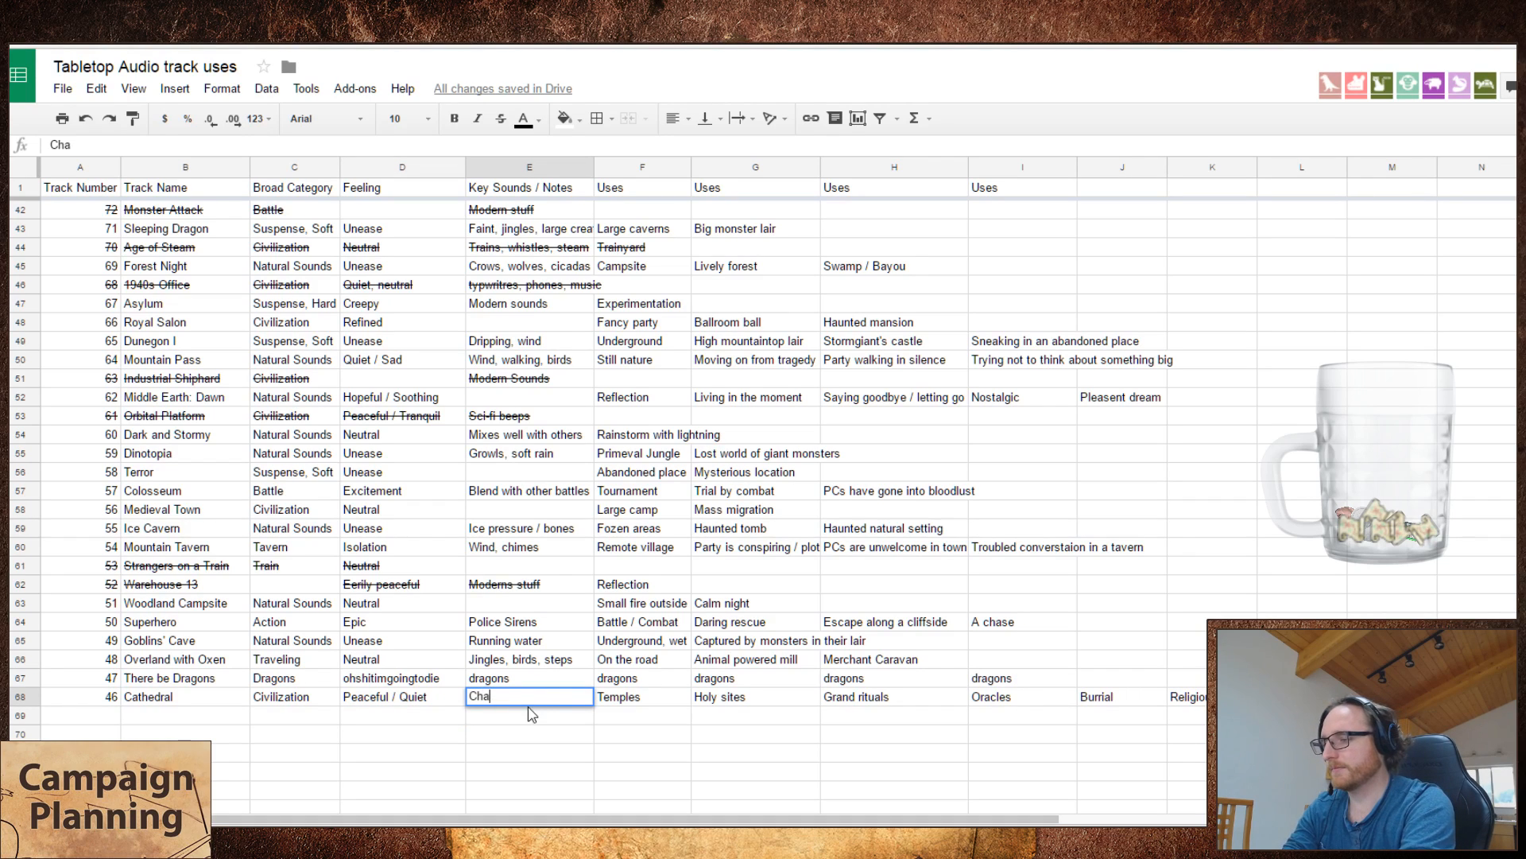
text(rnting, singing,)
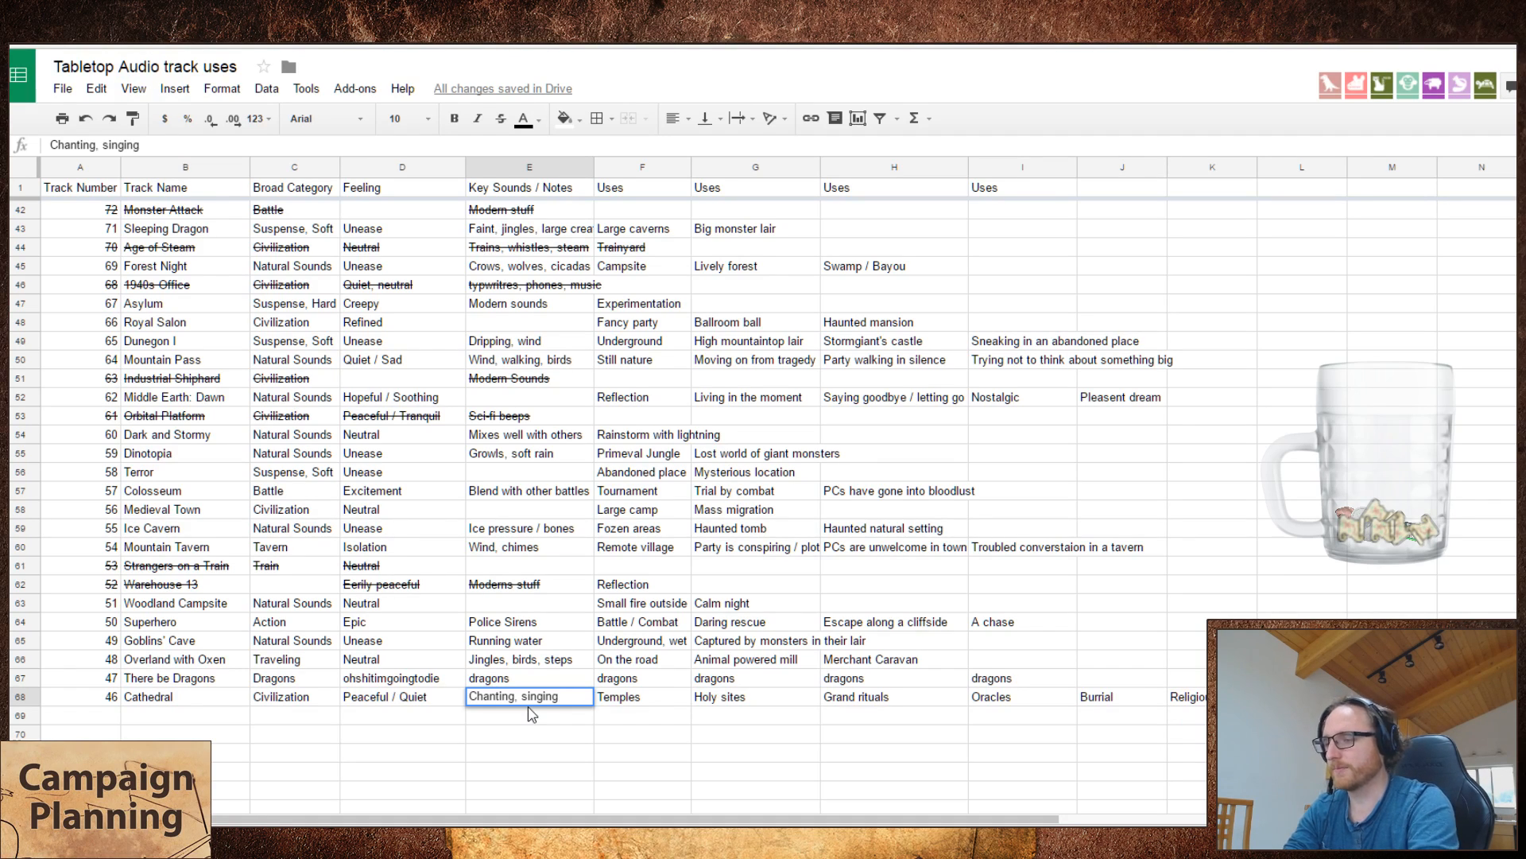
text(, ste)
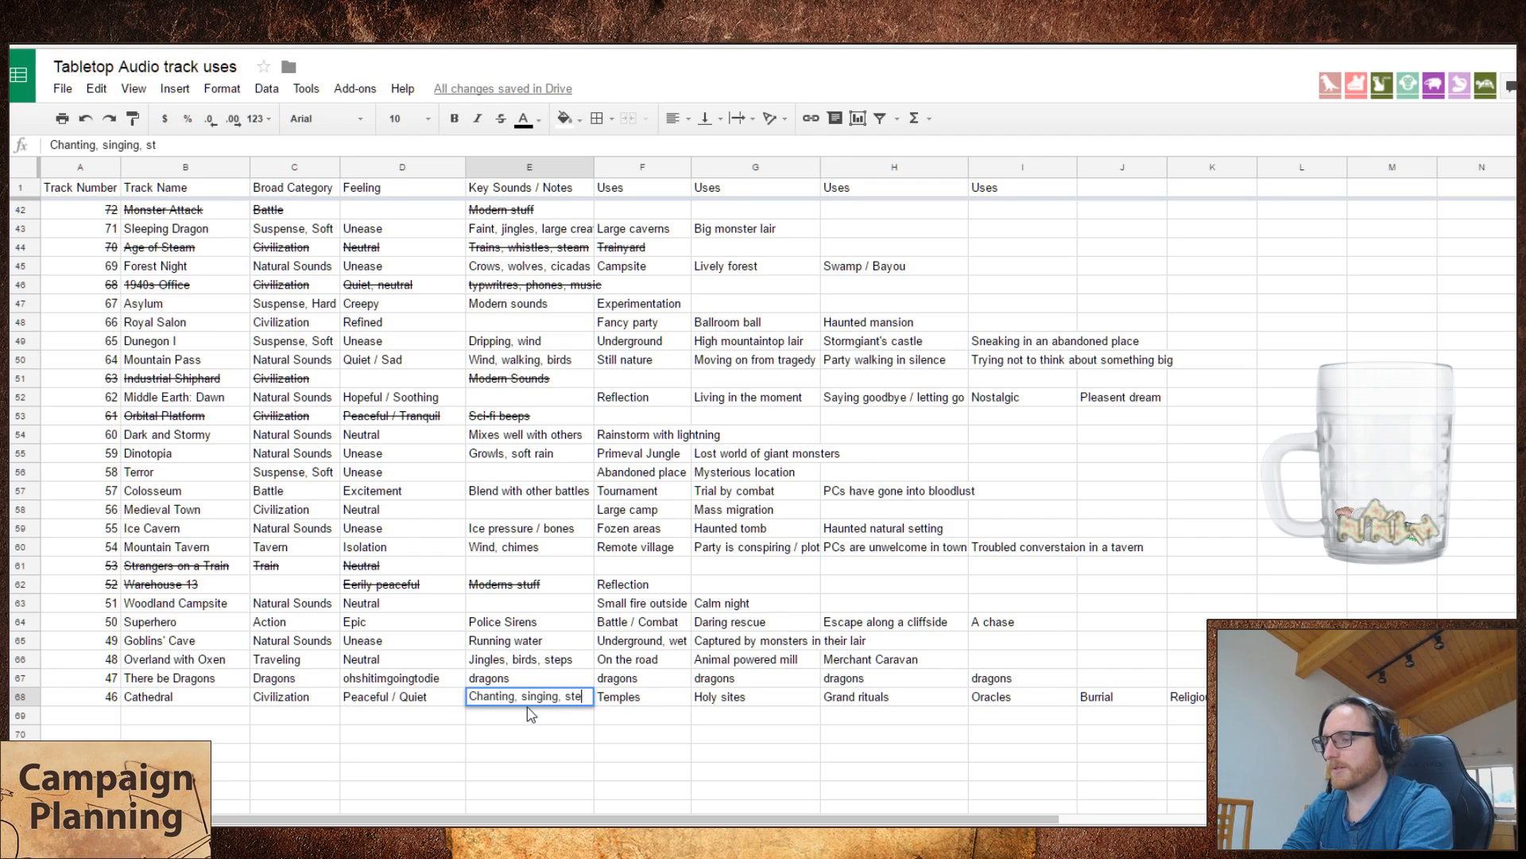
text(ps)
key(Return)
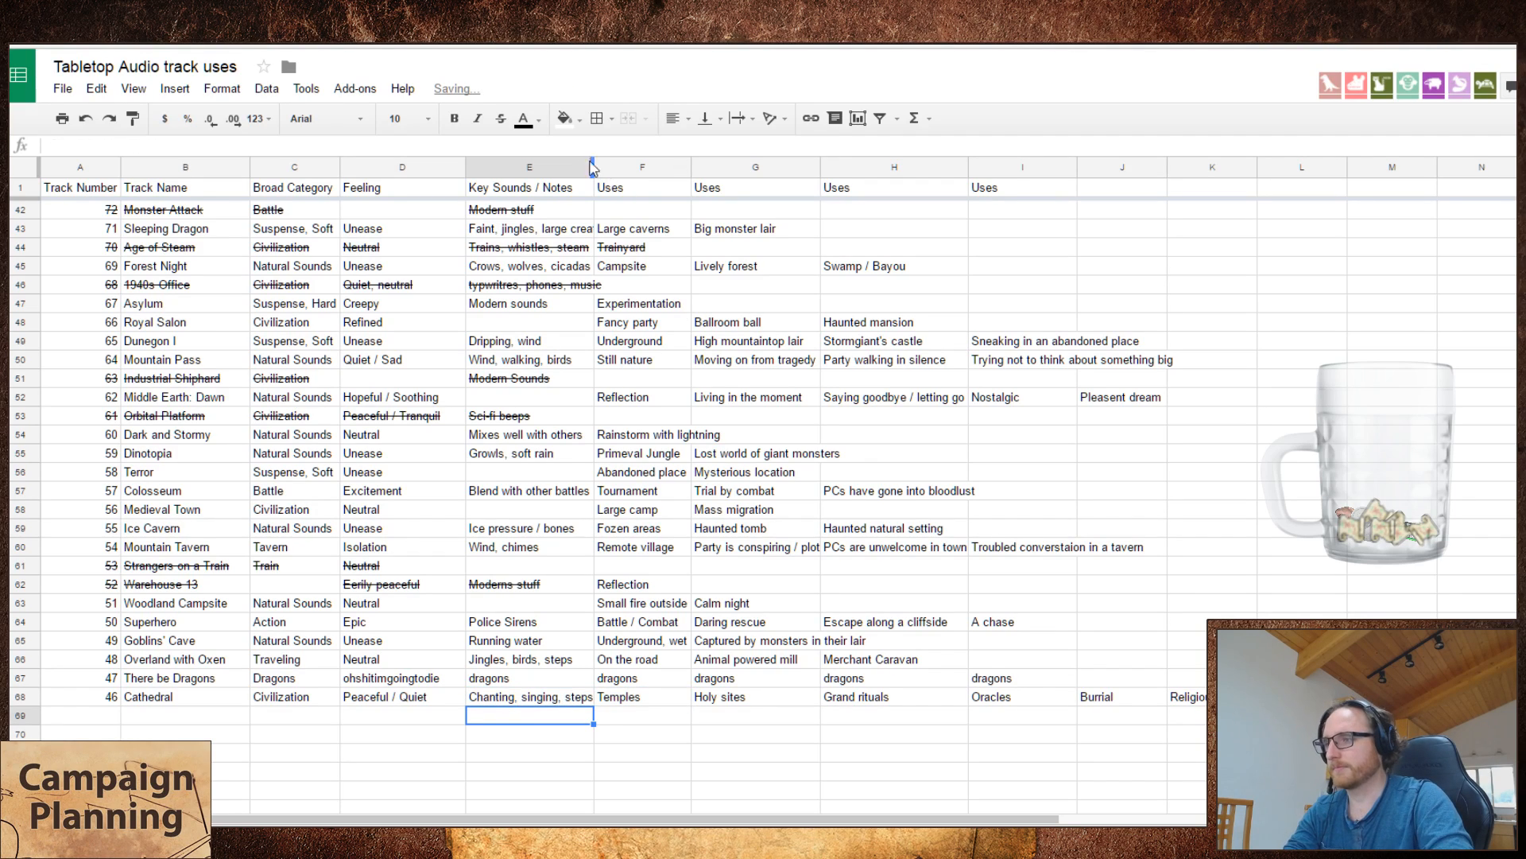
Step: Widen the Key Sounds / Notes column slightly so the longer sound descriptions fit
drag(593, 164, 644, 161)
scroll(657, 341, up, 7)
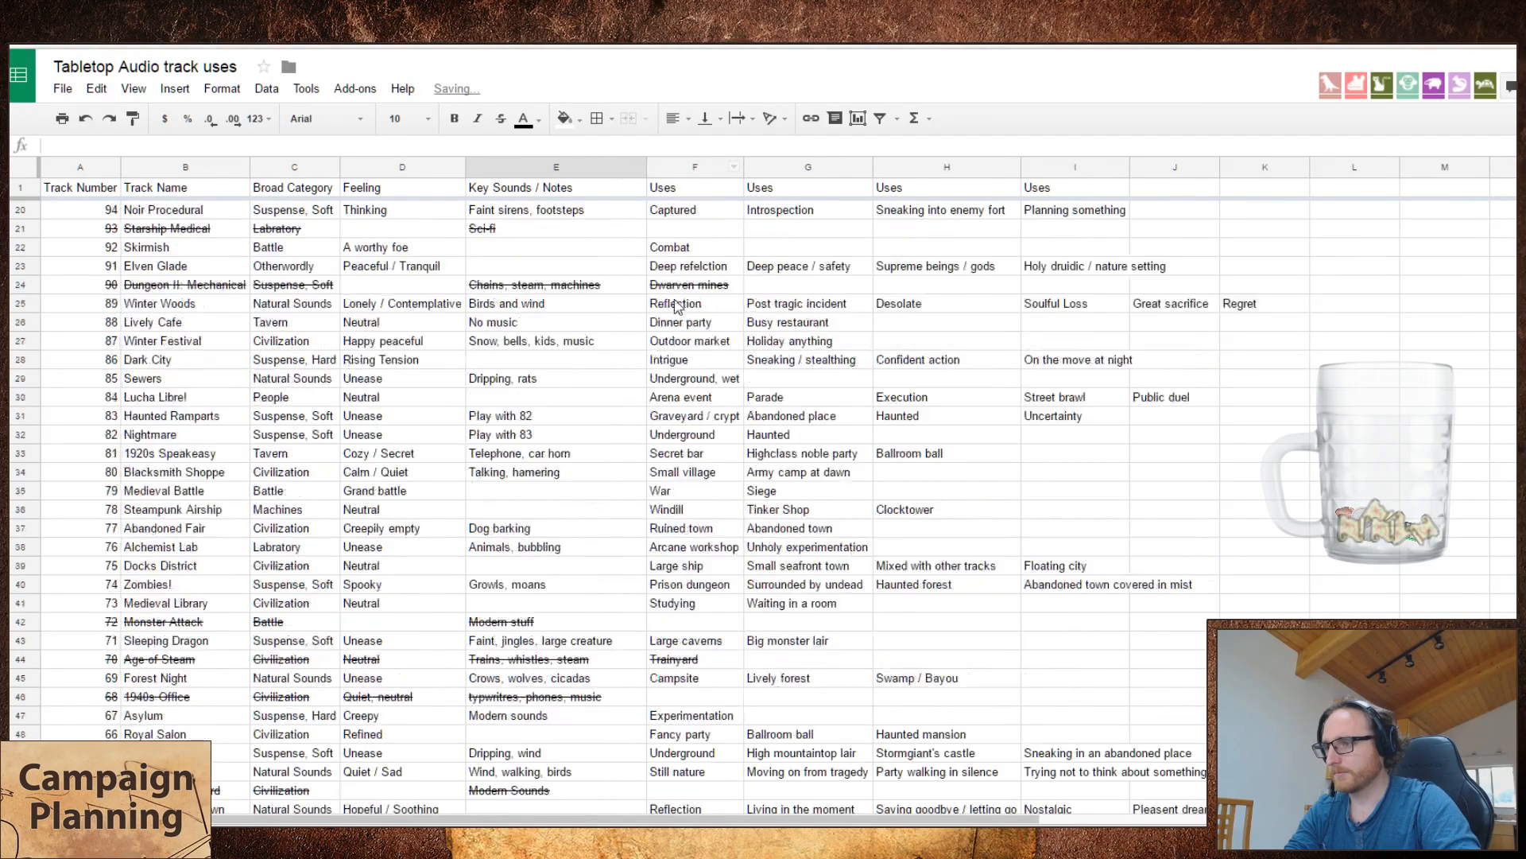
scroll(675, 306, up, 6)
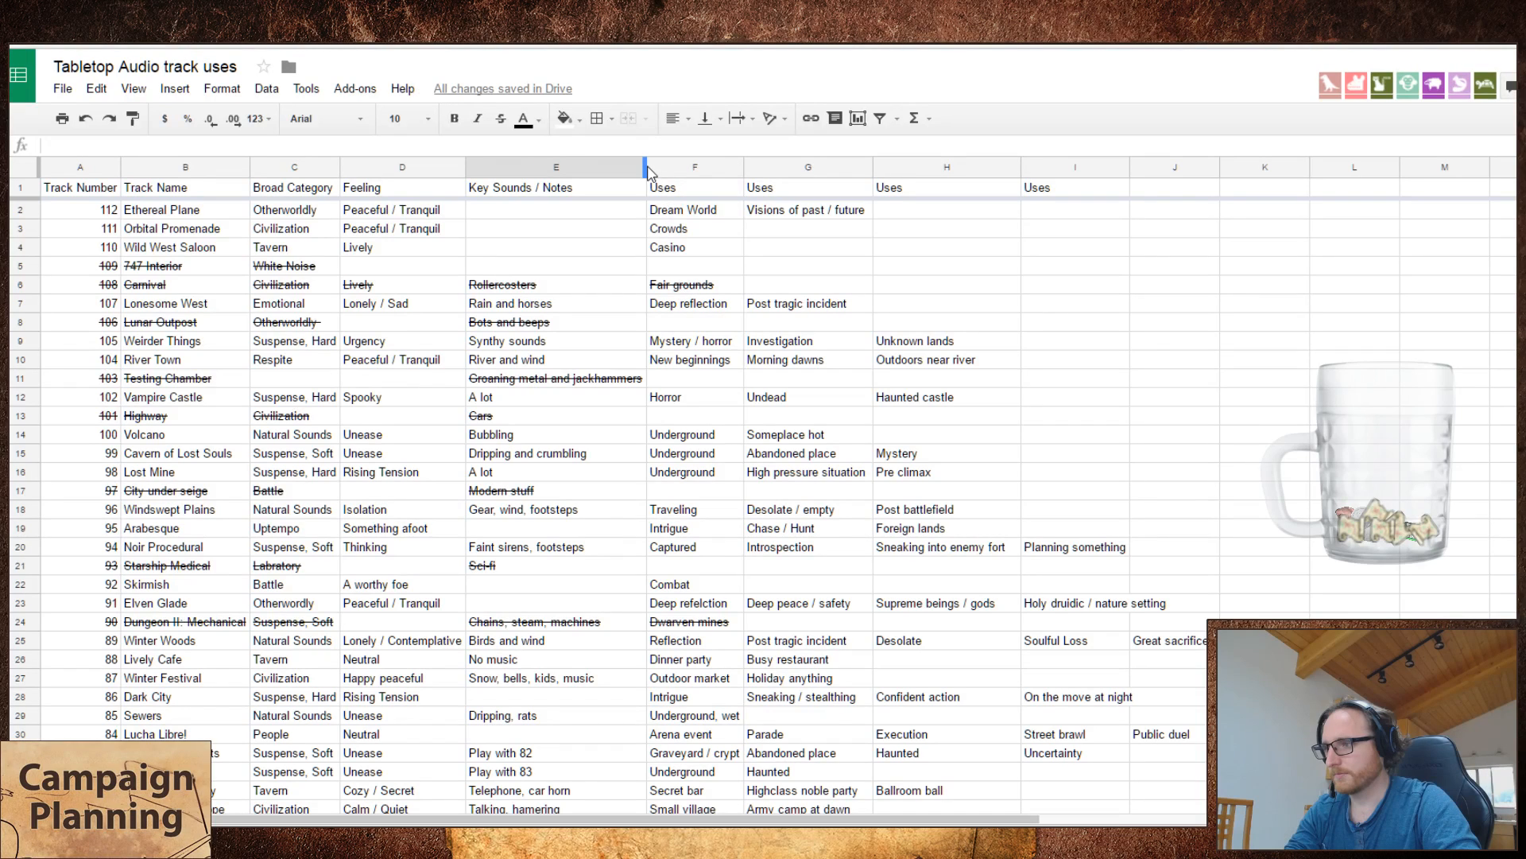
mouse_move(647, 167)
mouse_down()
mouse_move(603, 168)
mouse_move(616, 168)
mouse_up()
scroll(605, 169, down, 4)
scroll(702, 211, down, 1)
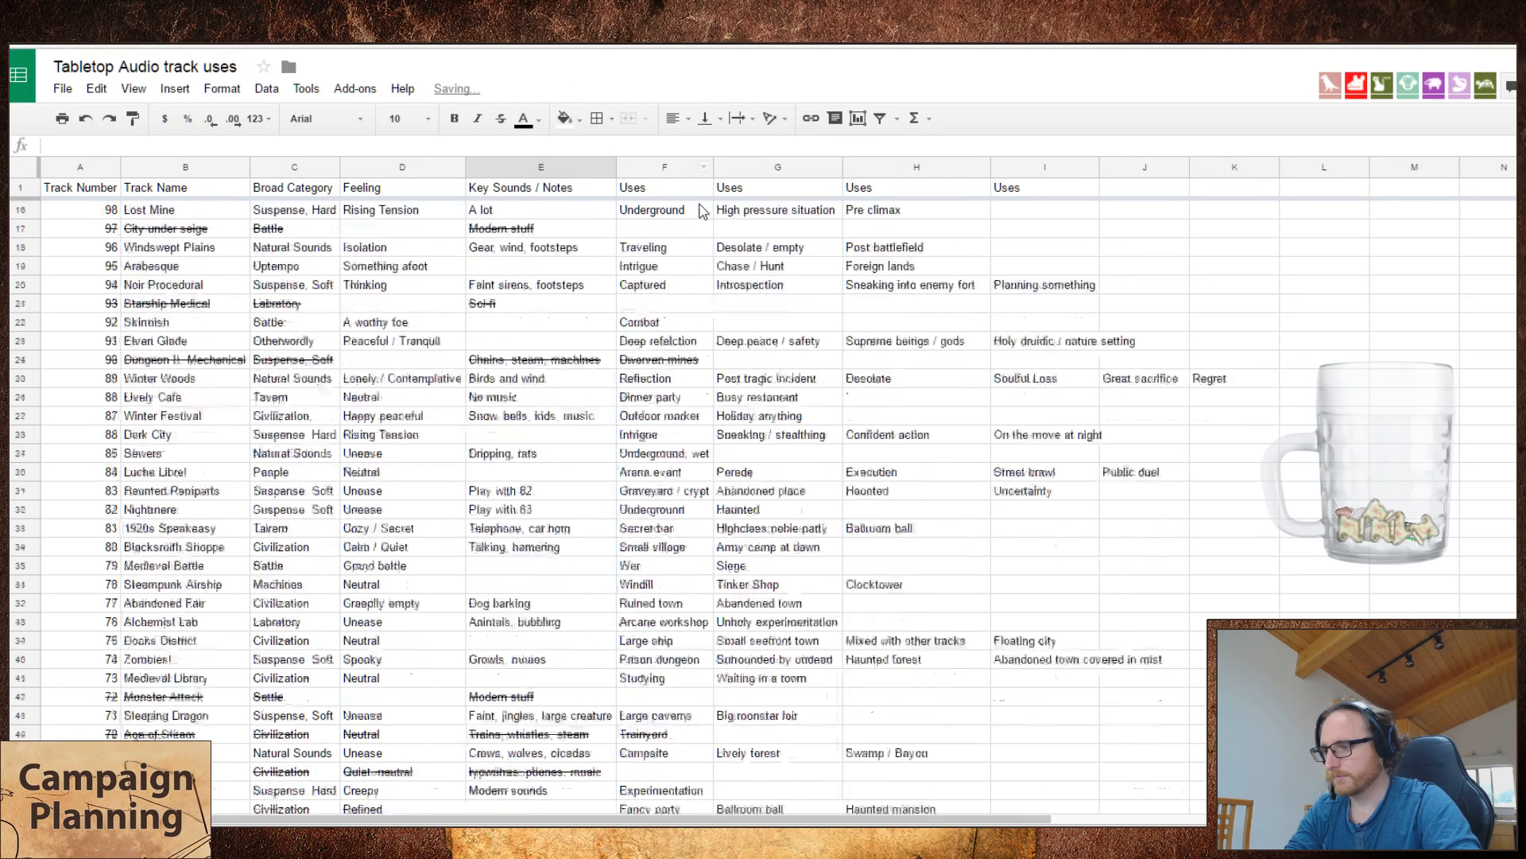
scroll(702, 210, down, 13)
scroll(397, 477, up, 2)
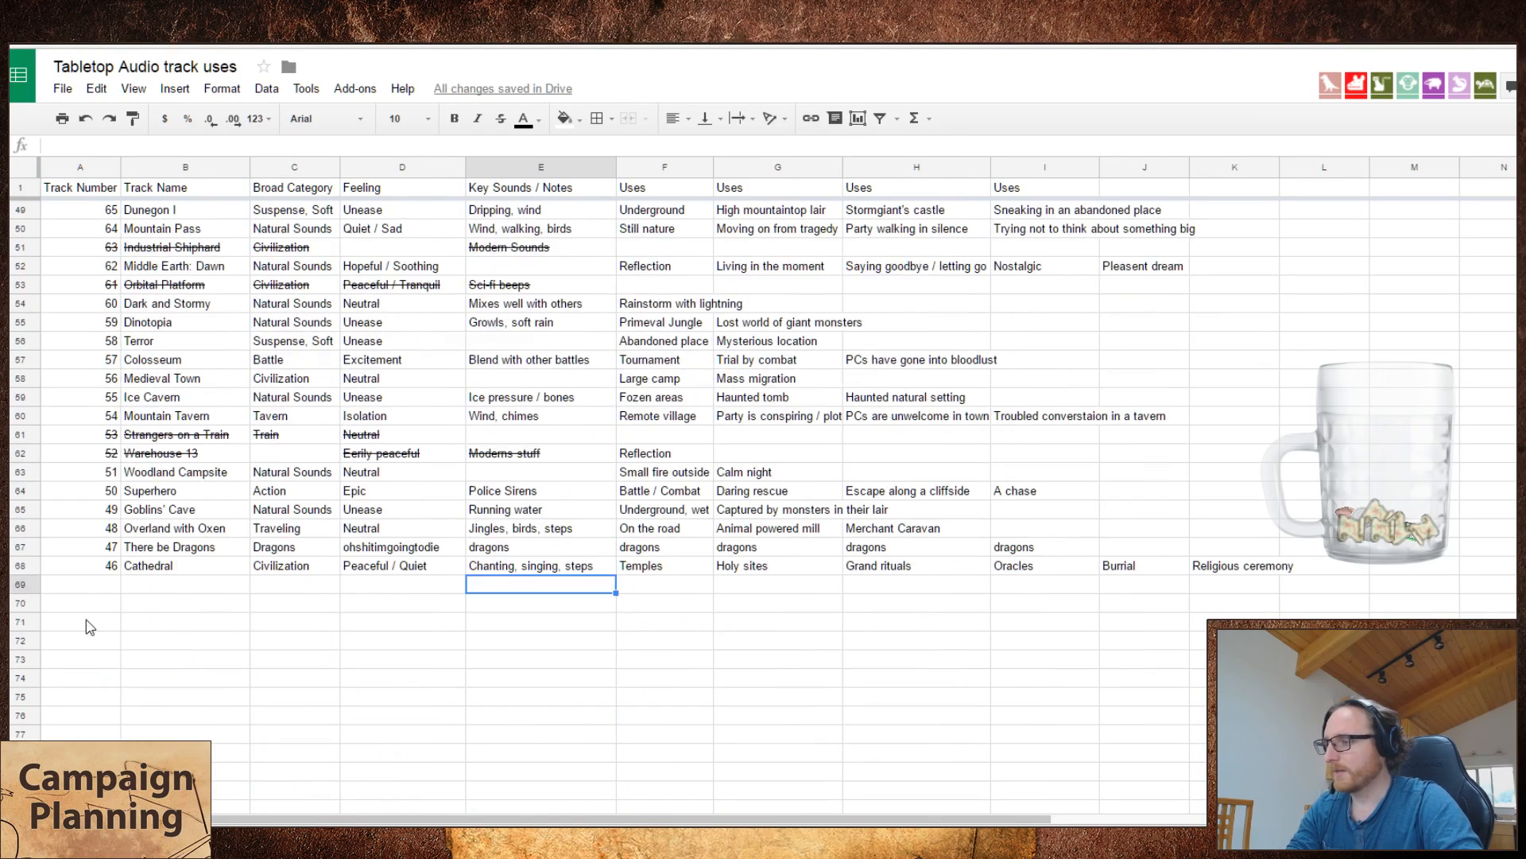
Step: Add track number 45, "Samurai HQ", in the first empty row below Cathedral
click(85, 585)
text(45)
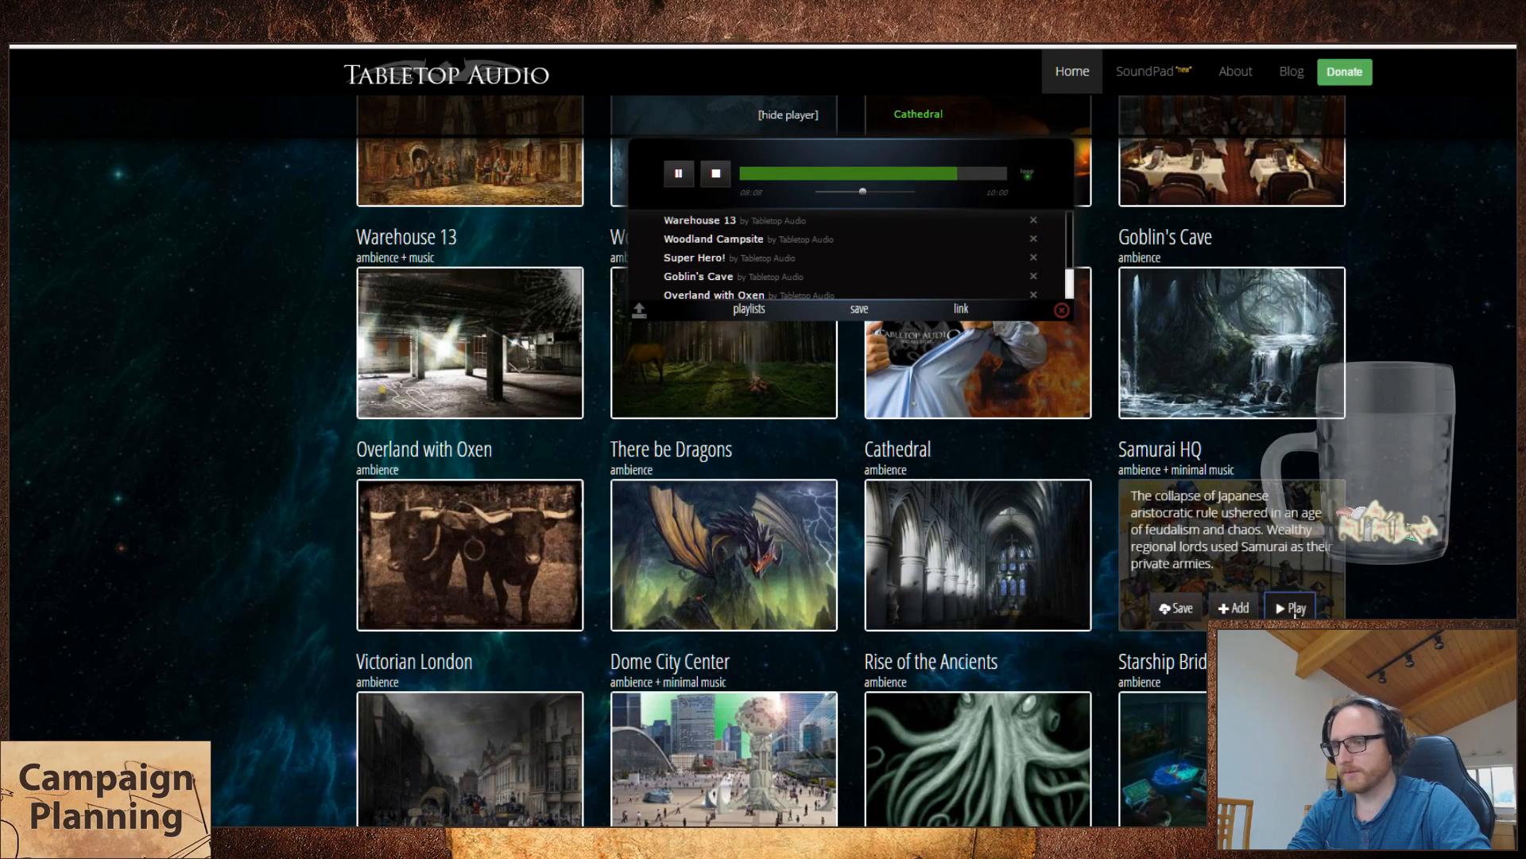
text(45)
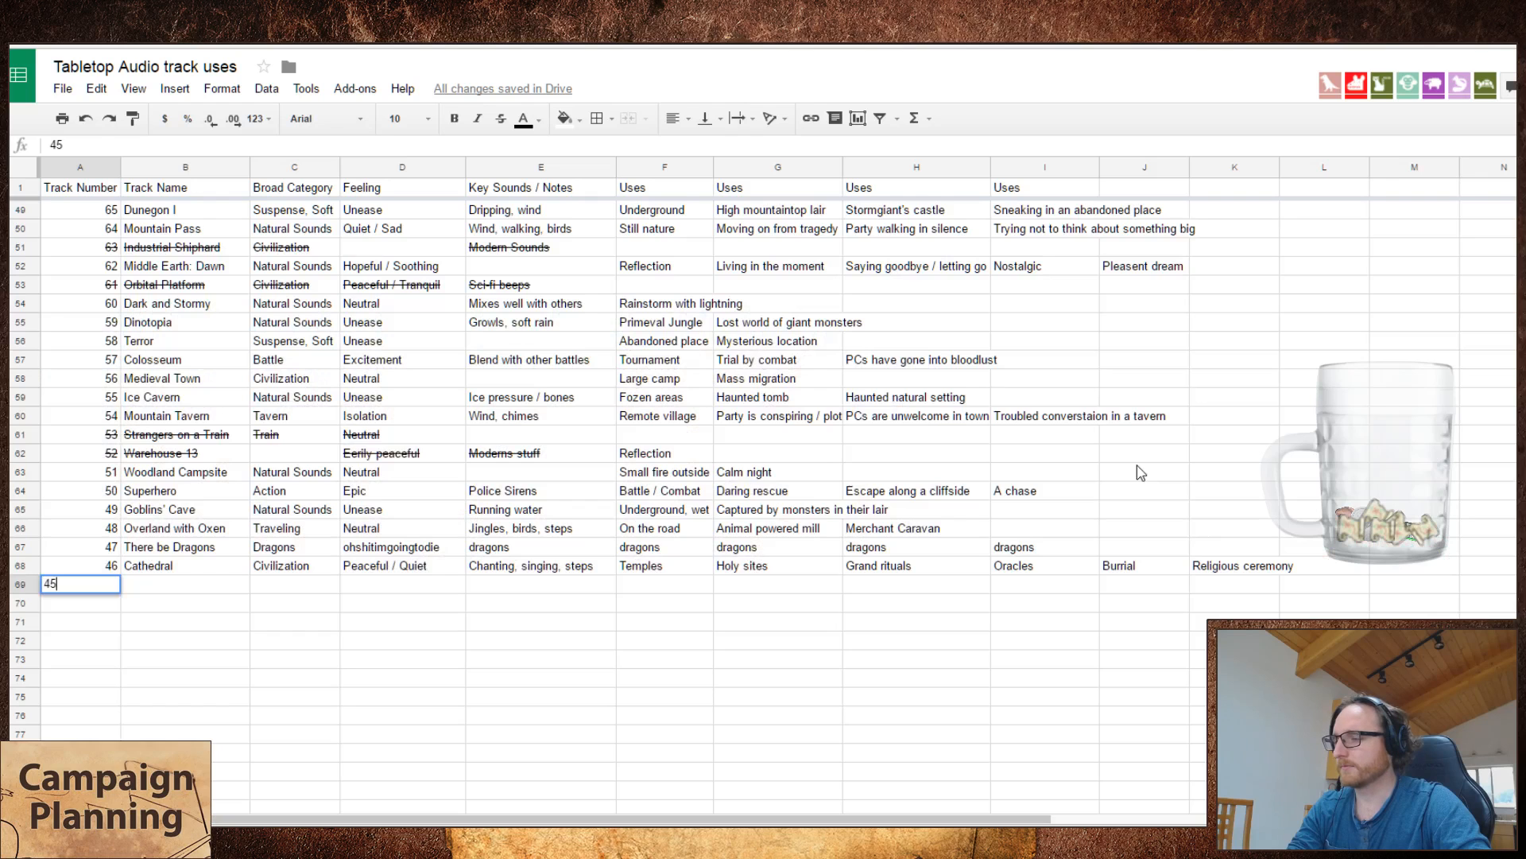
key(Tab)
text(Samur)
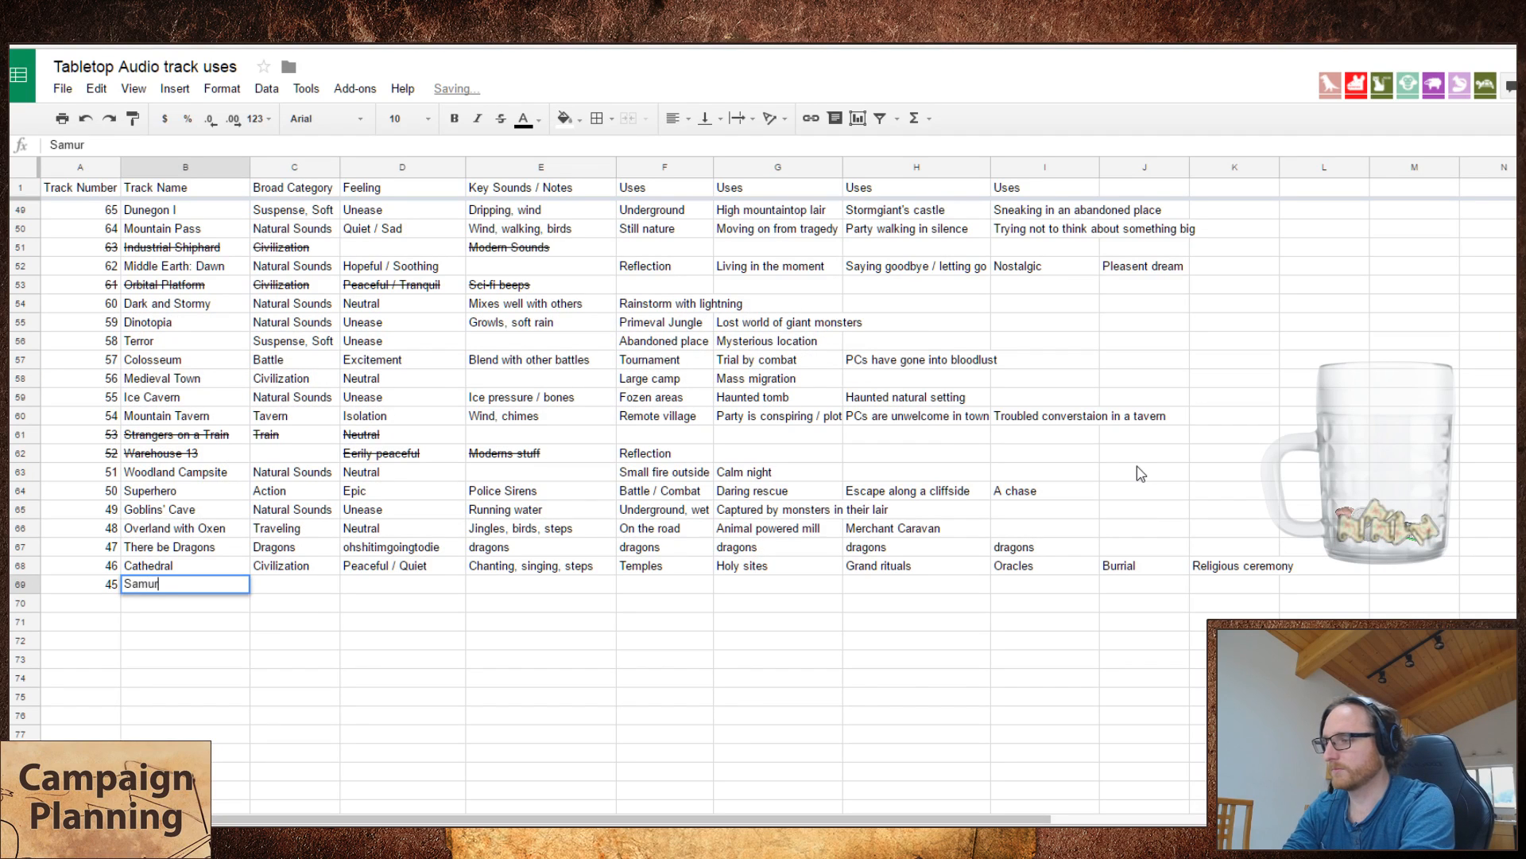
text(ai HQ)
key(Tab)
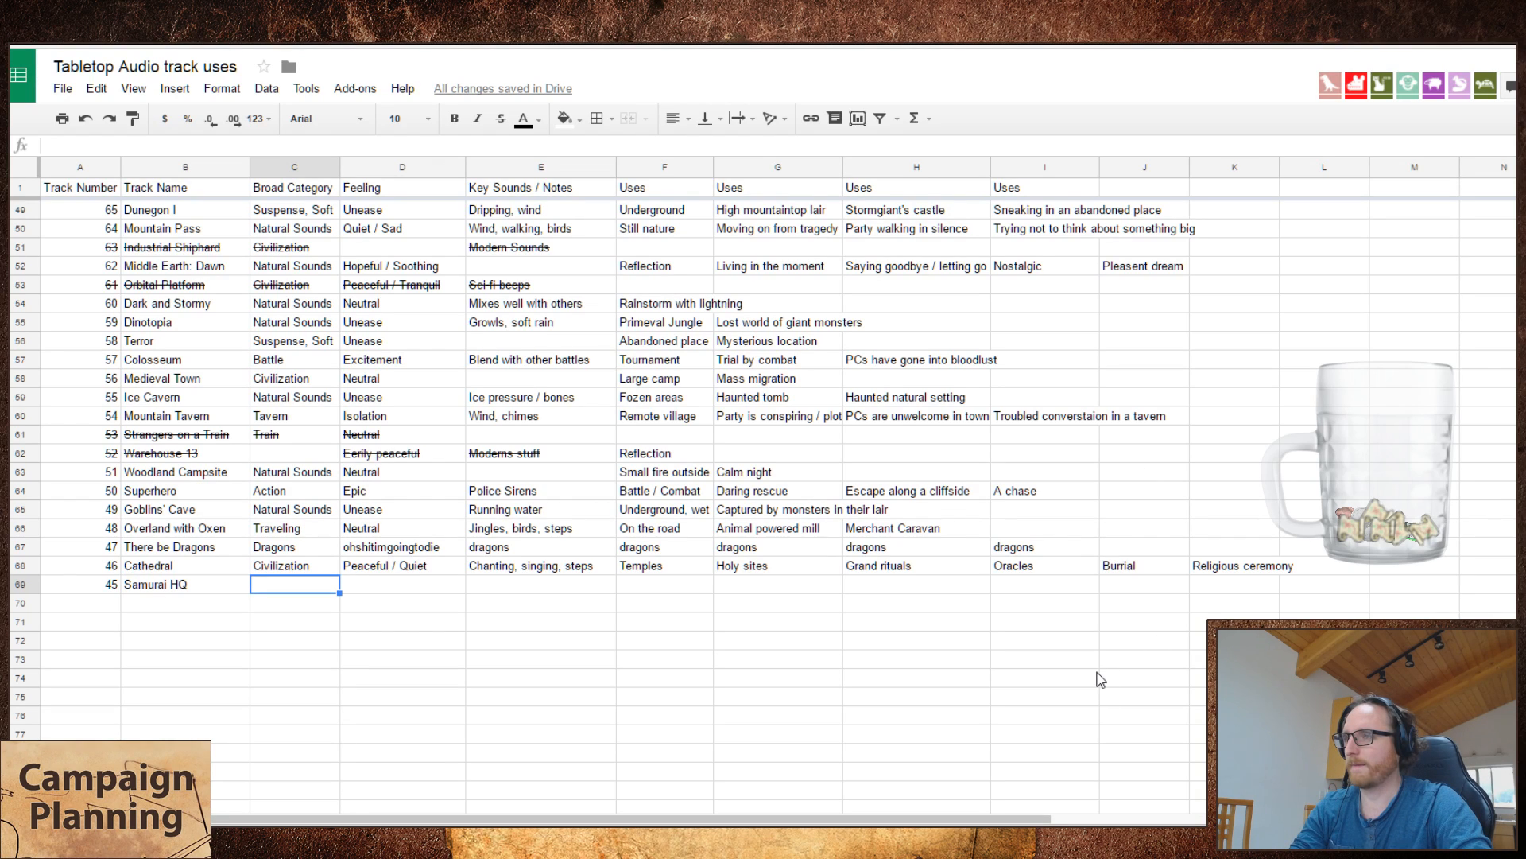
Step: Look through the earlier tracks' broad categories for one that suits Samurai HQ
scroll(1100, 680, up, 10)
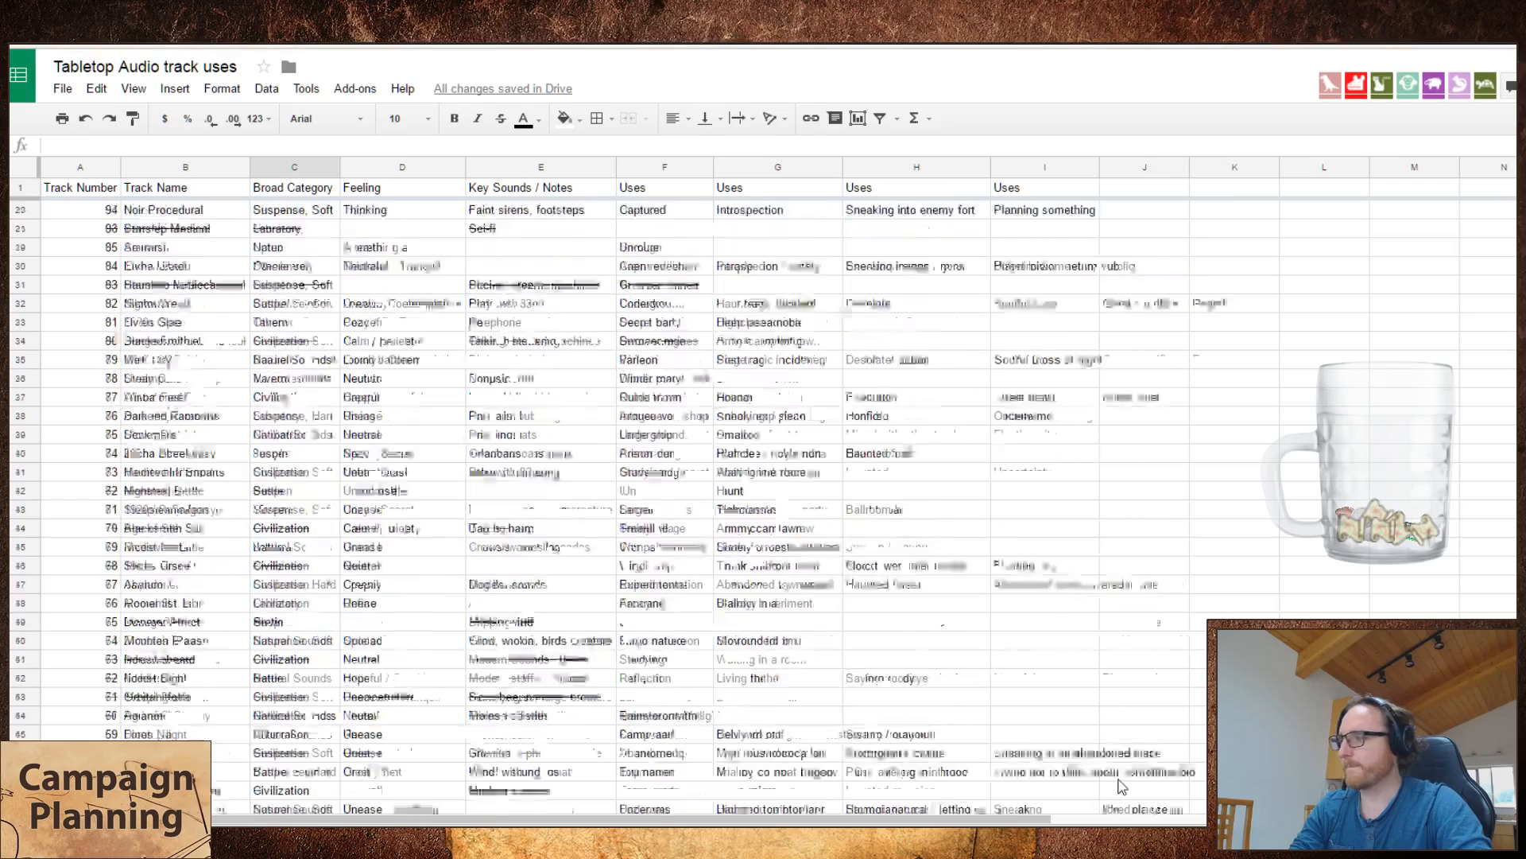
scroll(1122, 786, down, 10)
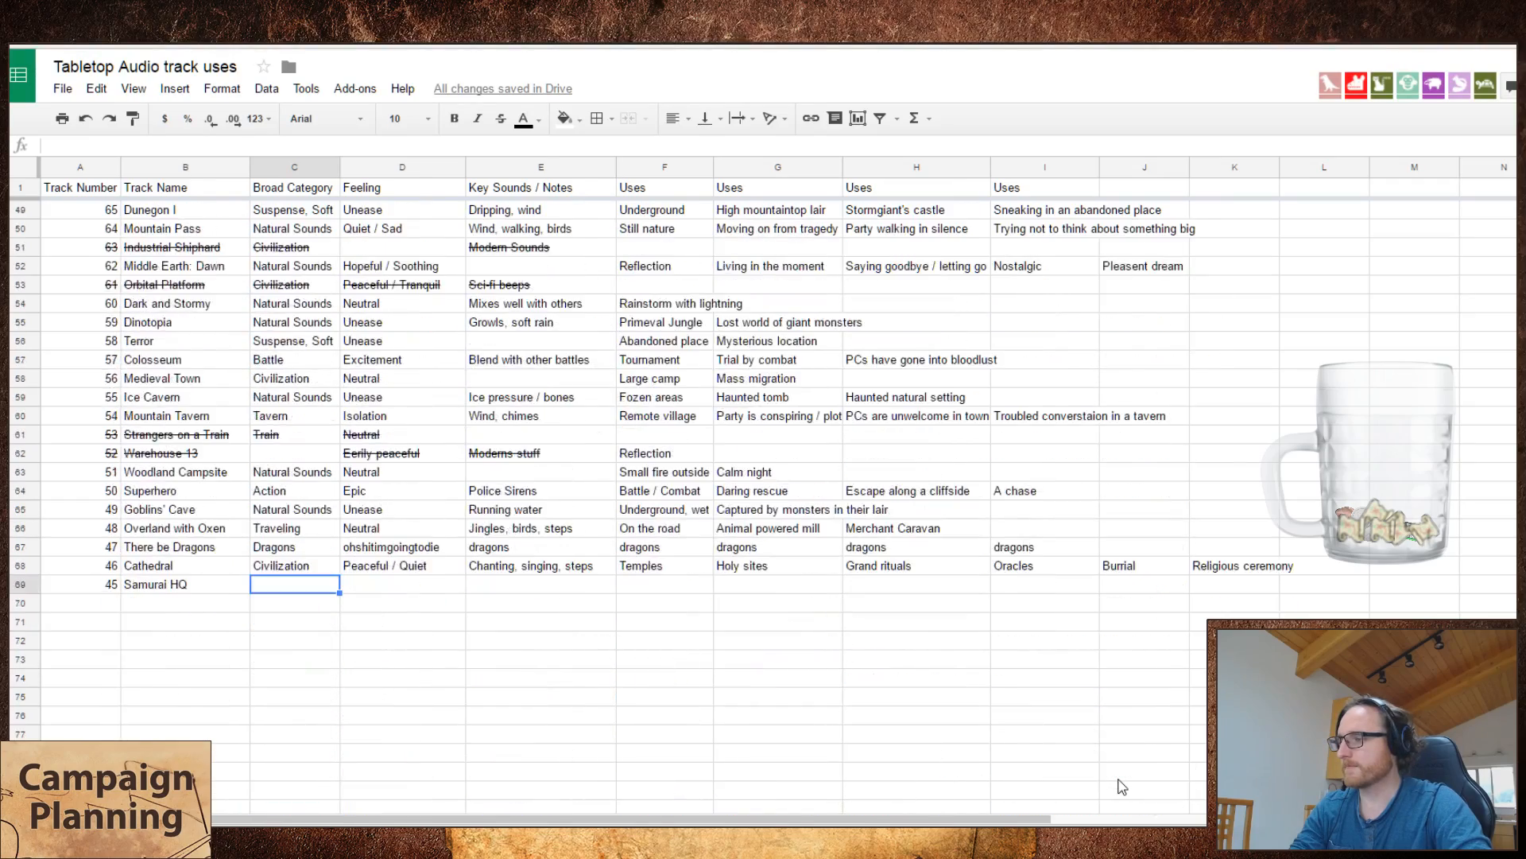
scroll(1121, 786, up, 6)
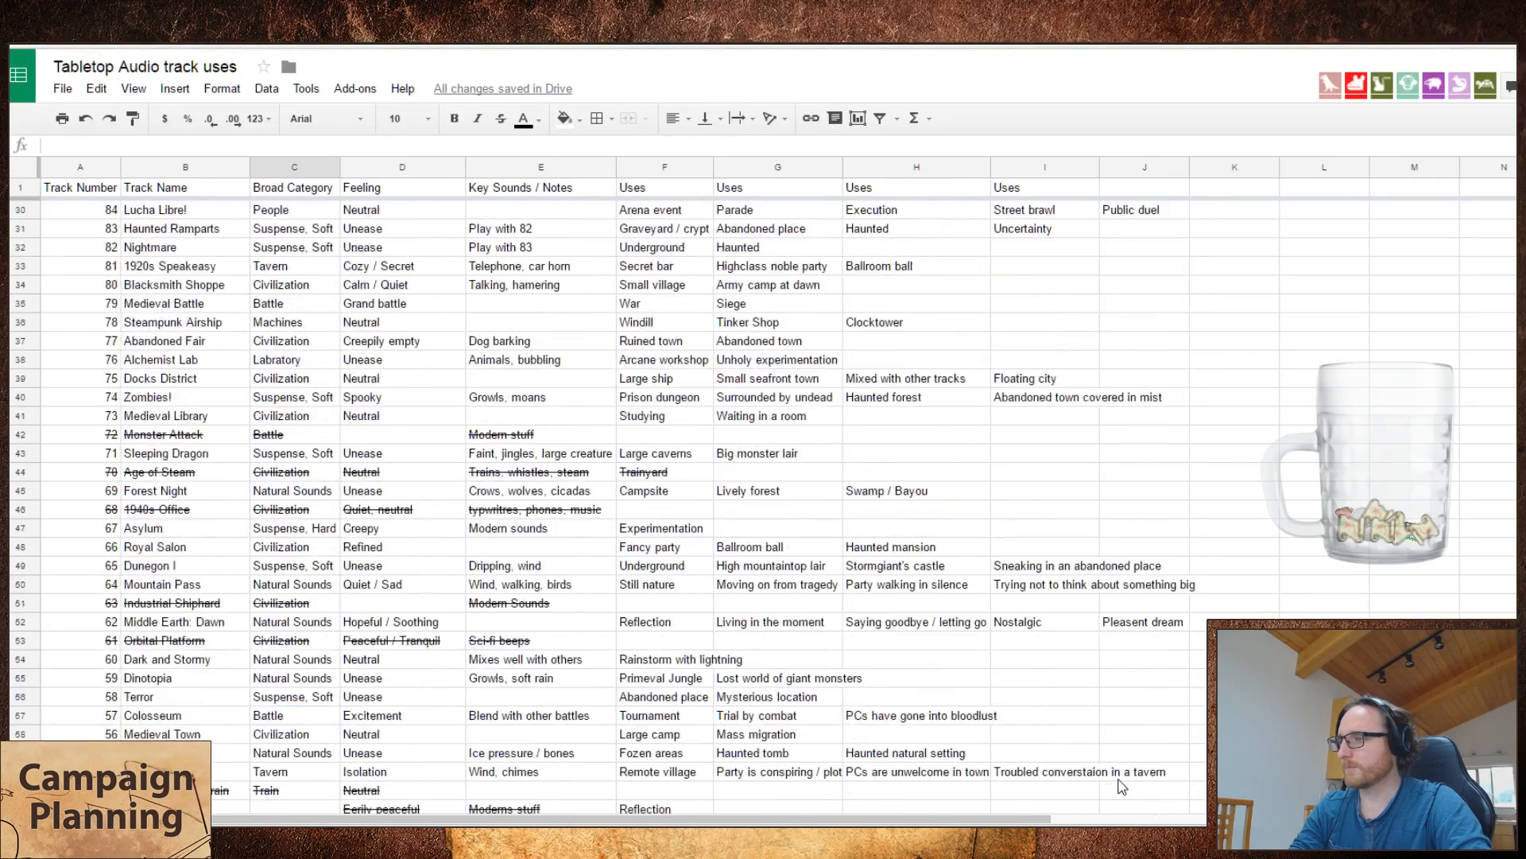
scroll(1121, 786, up, 5)
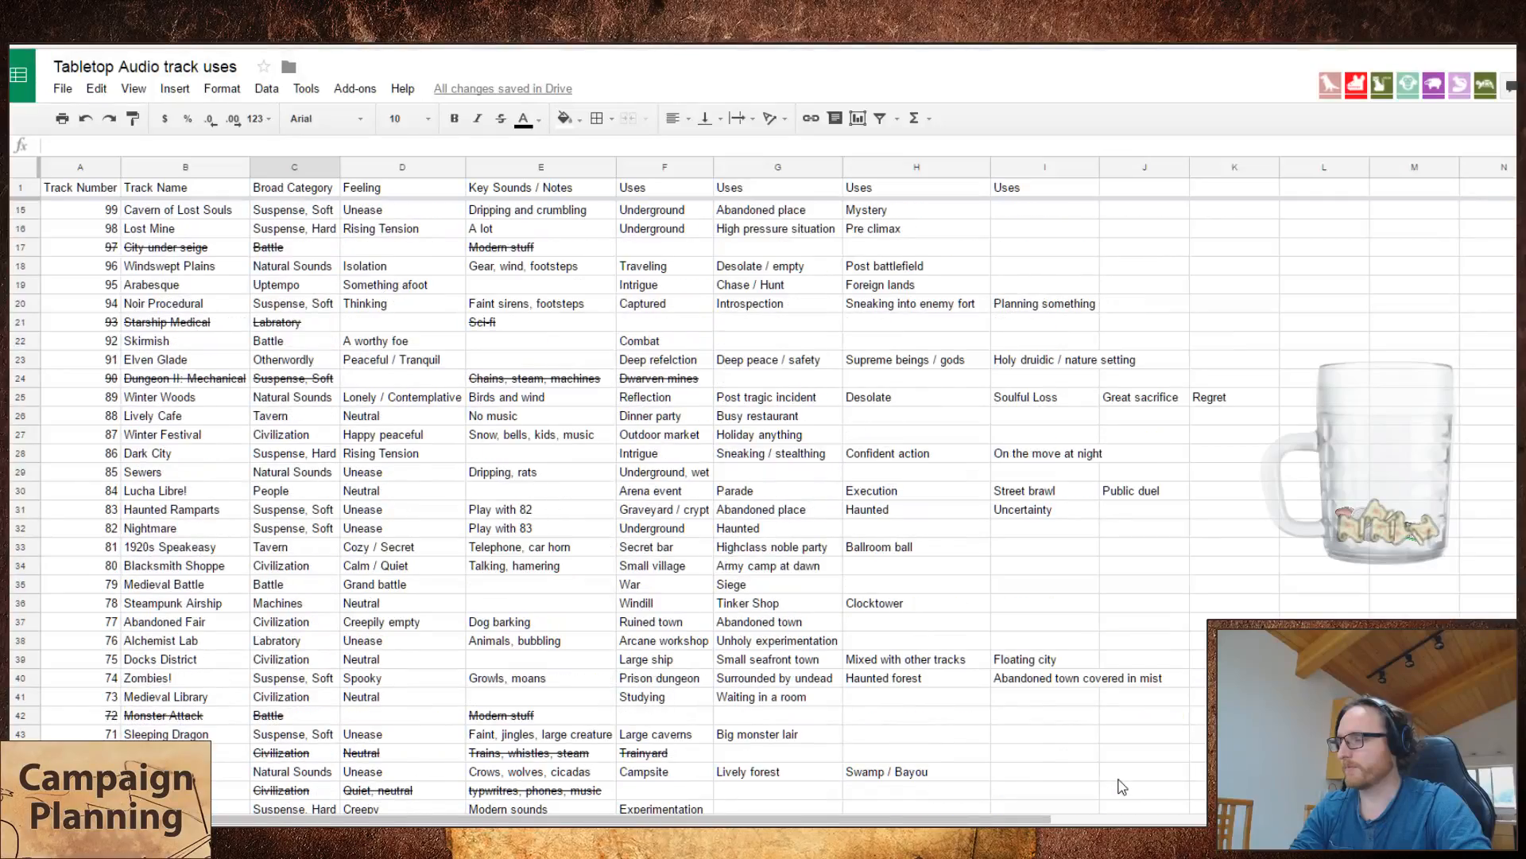
scroll(1121, 786, down, 8)
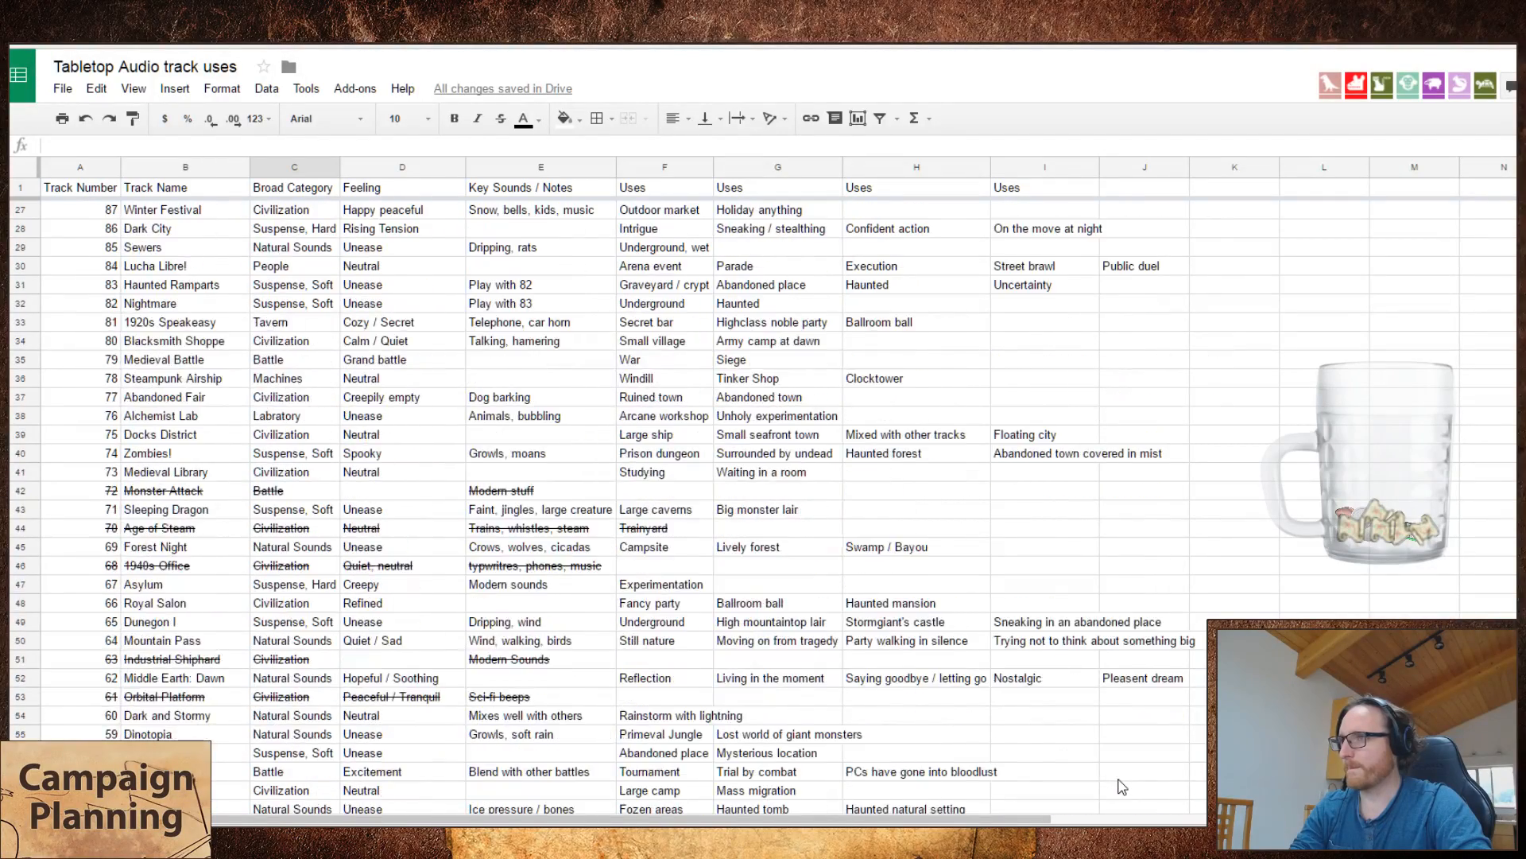
scroll(1122, 786, up, 1)
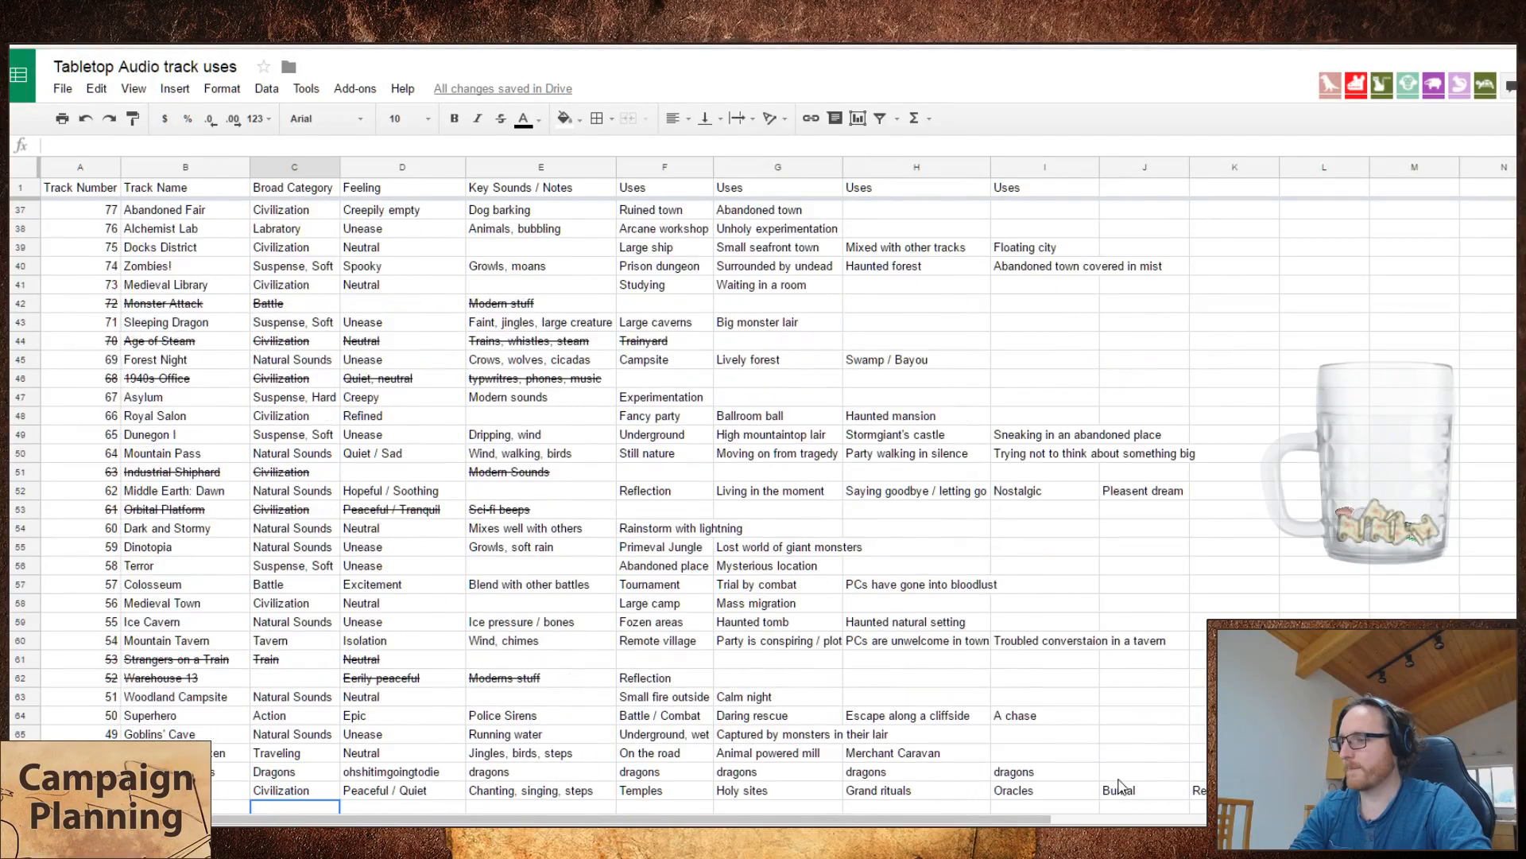
scroll(1122, 786, down, 1)
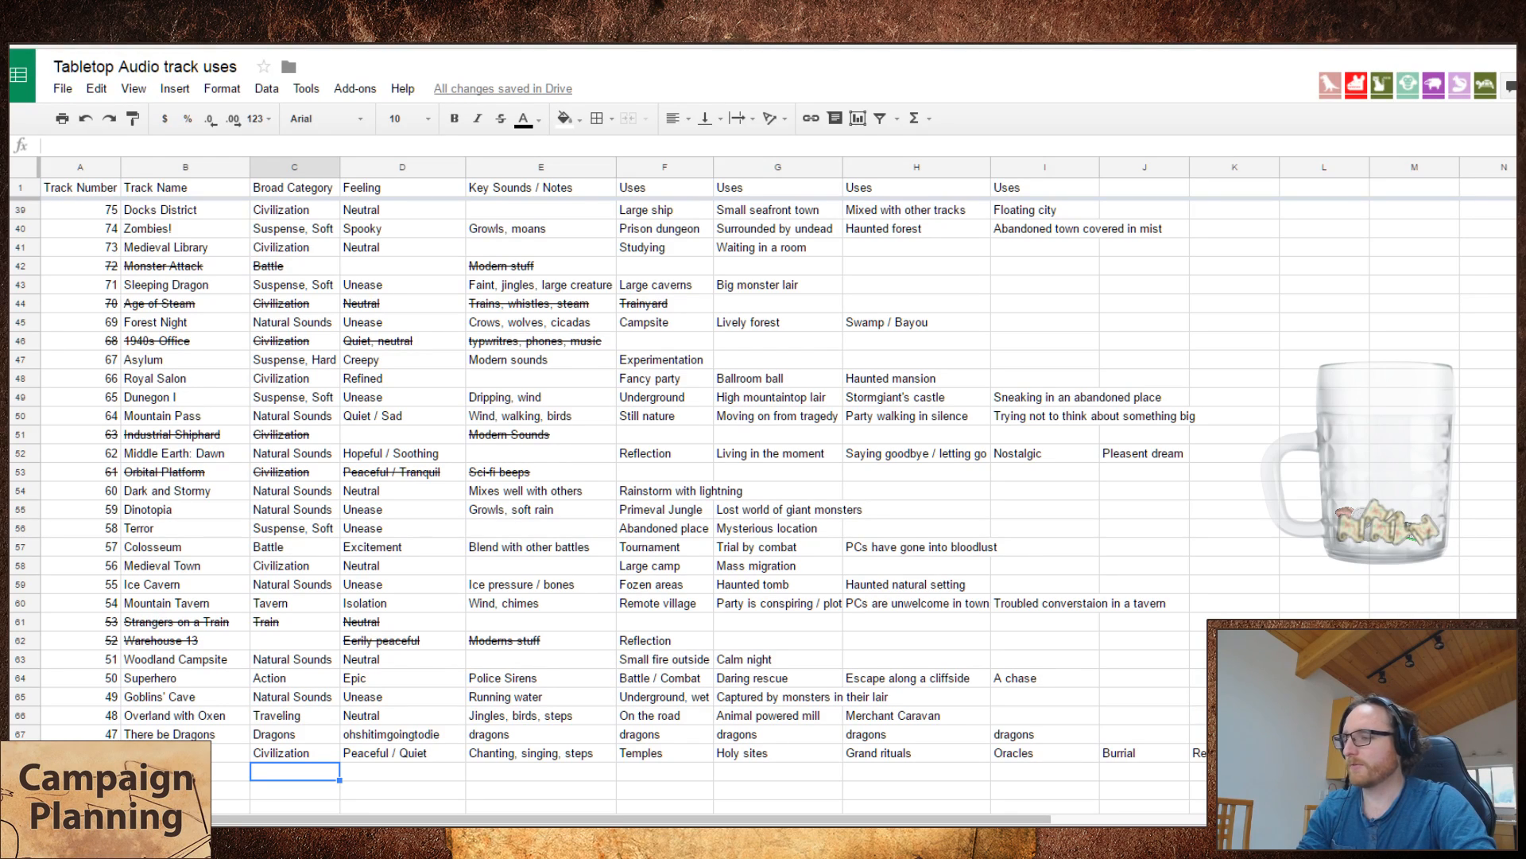
Step: Enter "Army camp" as the first use of the Samurai HQ track
click(570, 779)
click(653, 770)
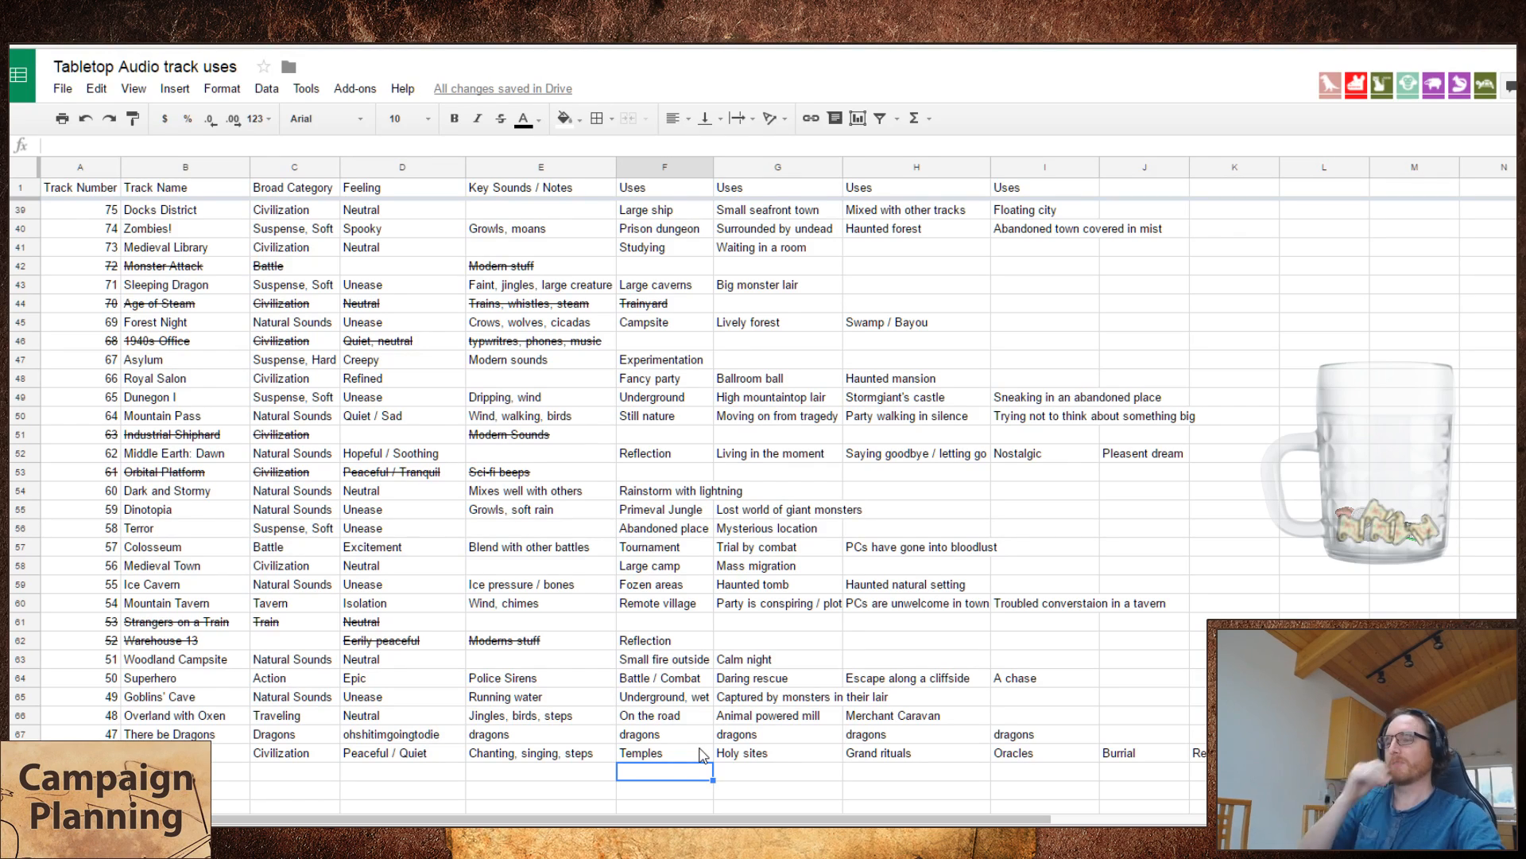
text(Ar)
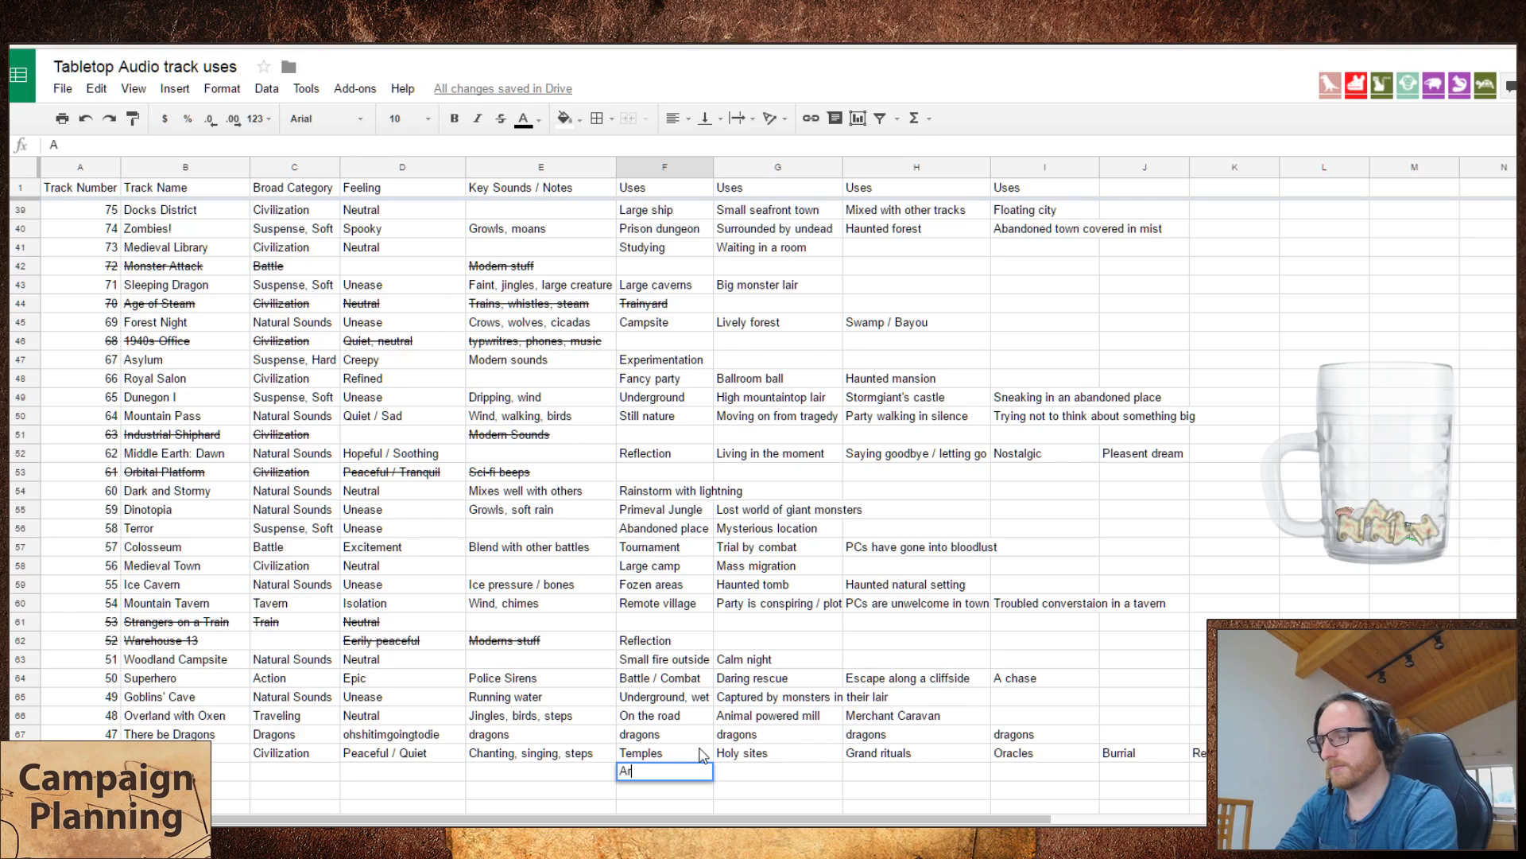
text(my camp)
key(Tab)
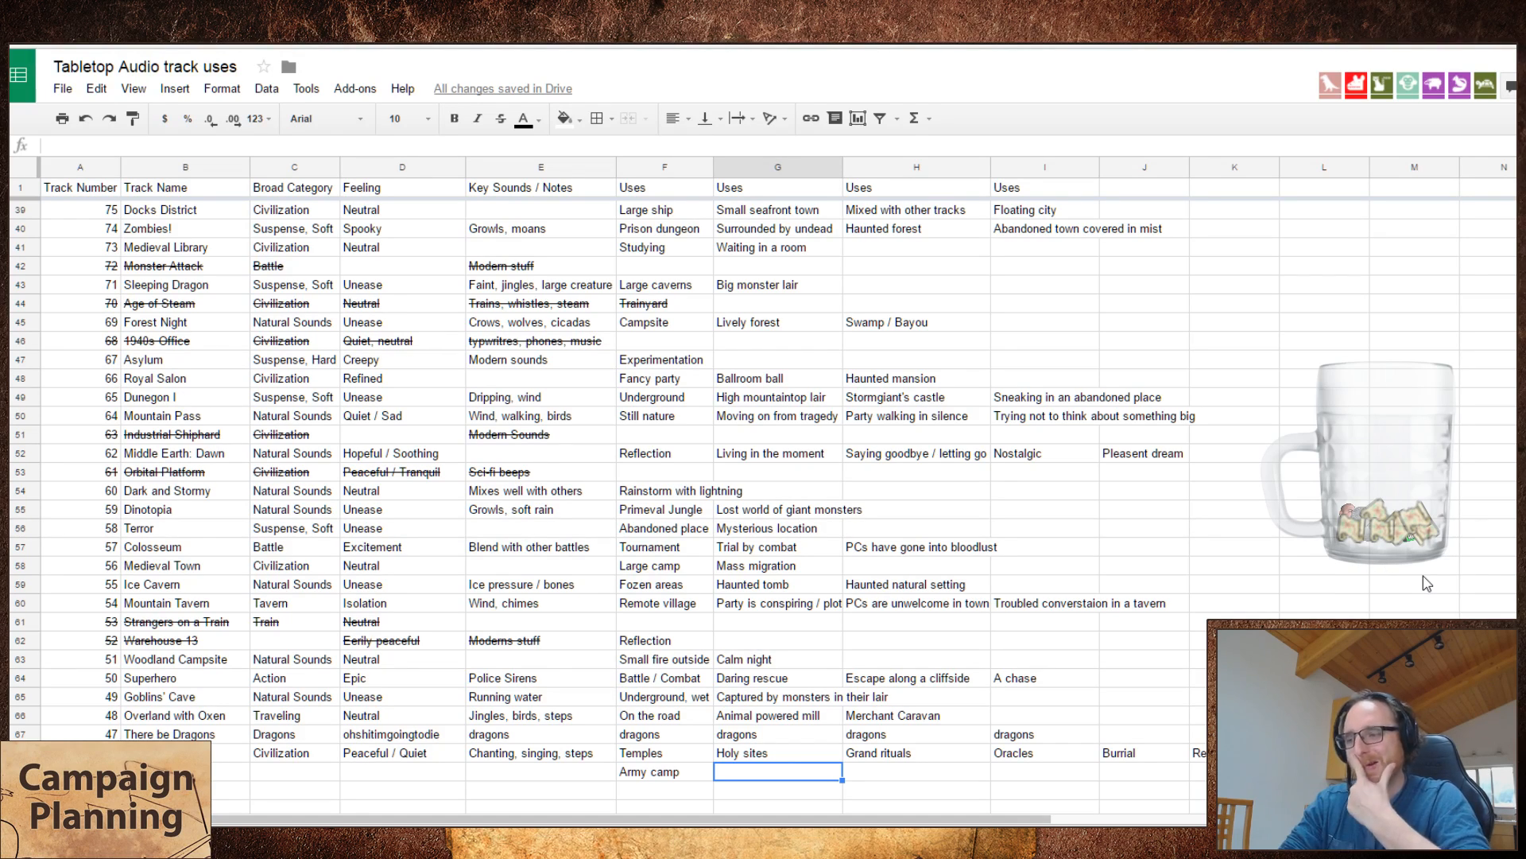
key(Left)
key(Left)
key(Left)
key(Left)
key(Left)
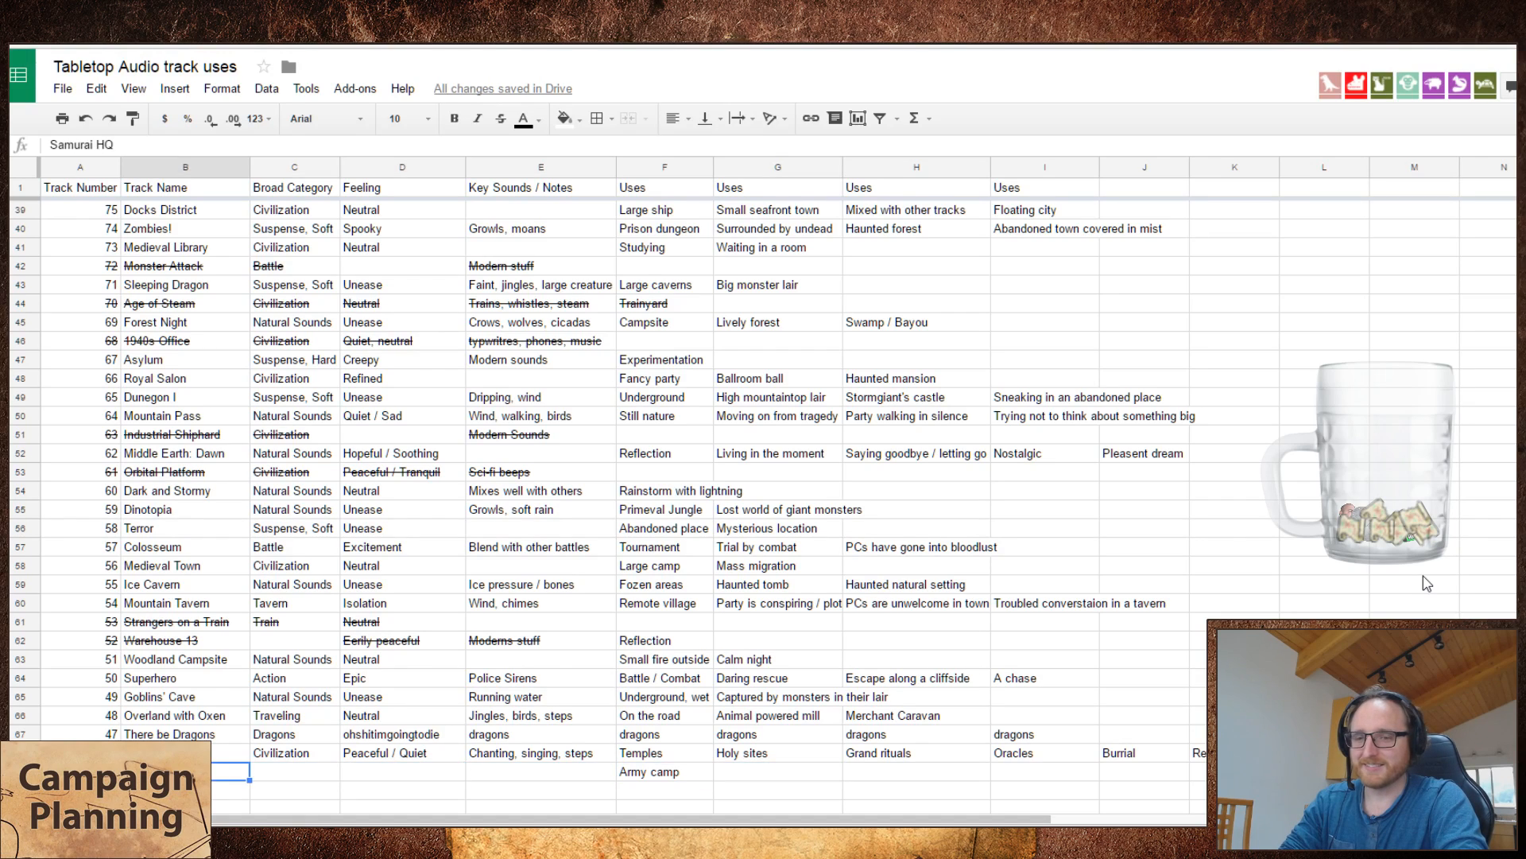
key(Right)
key(Right)
key(Right)
key(Left)
key(Right)
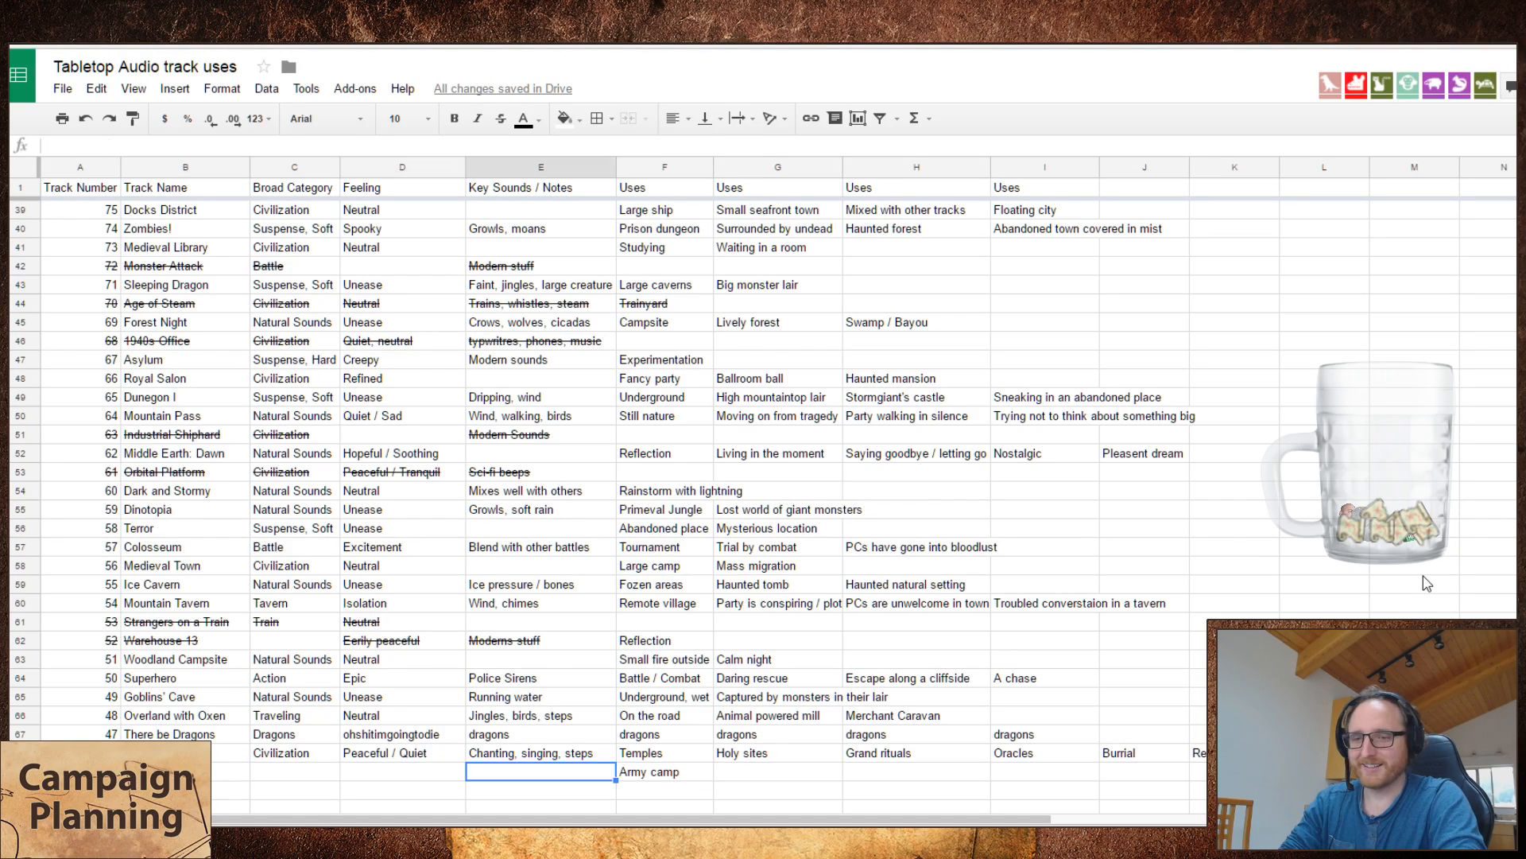
key(Left)
key(Right)
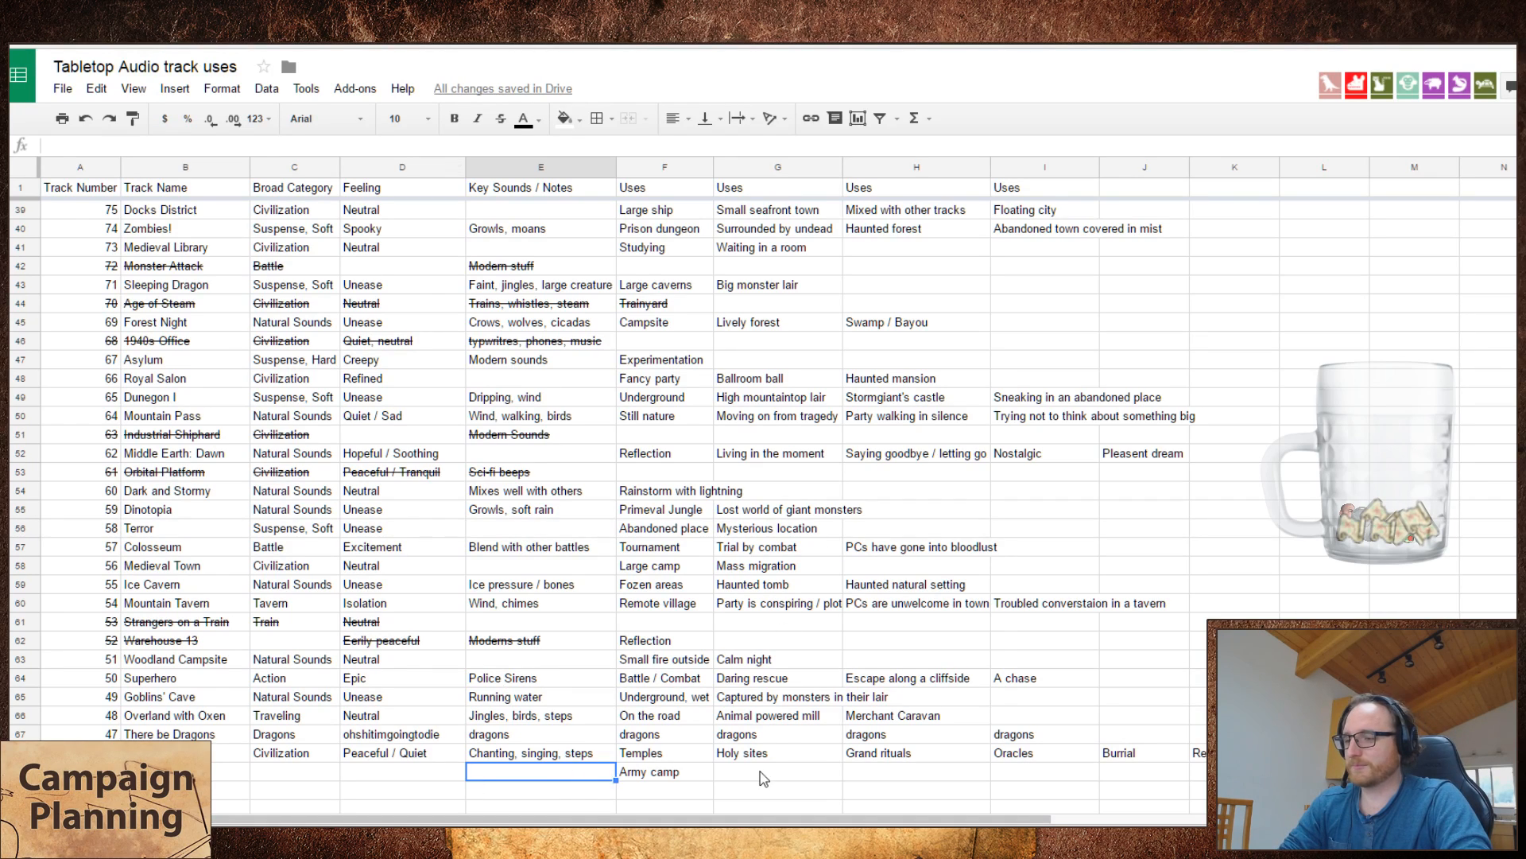
key(Right)
key(Right)
key(Right)
key(Right)
key(Right)
key(Right)
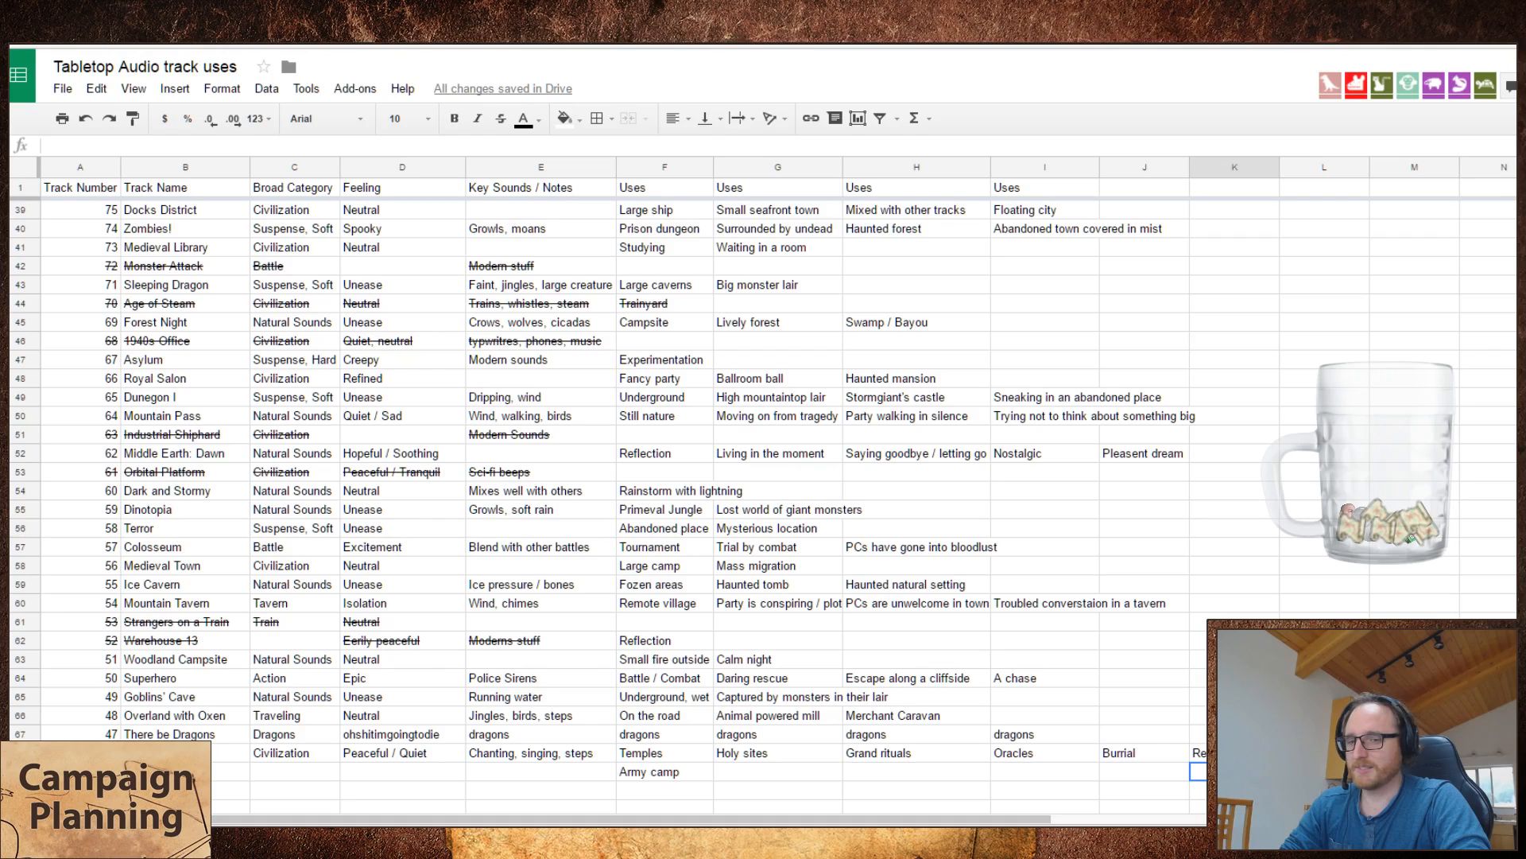
click(580, 777)
drag(747, 773, 927, 773)
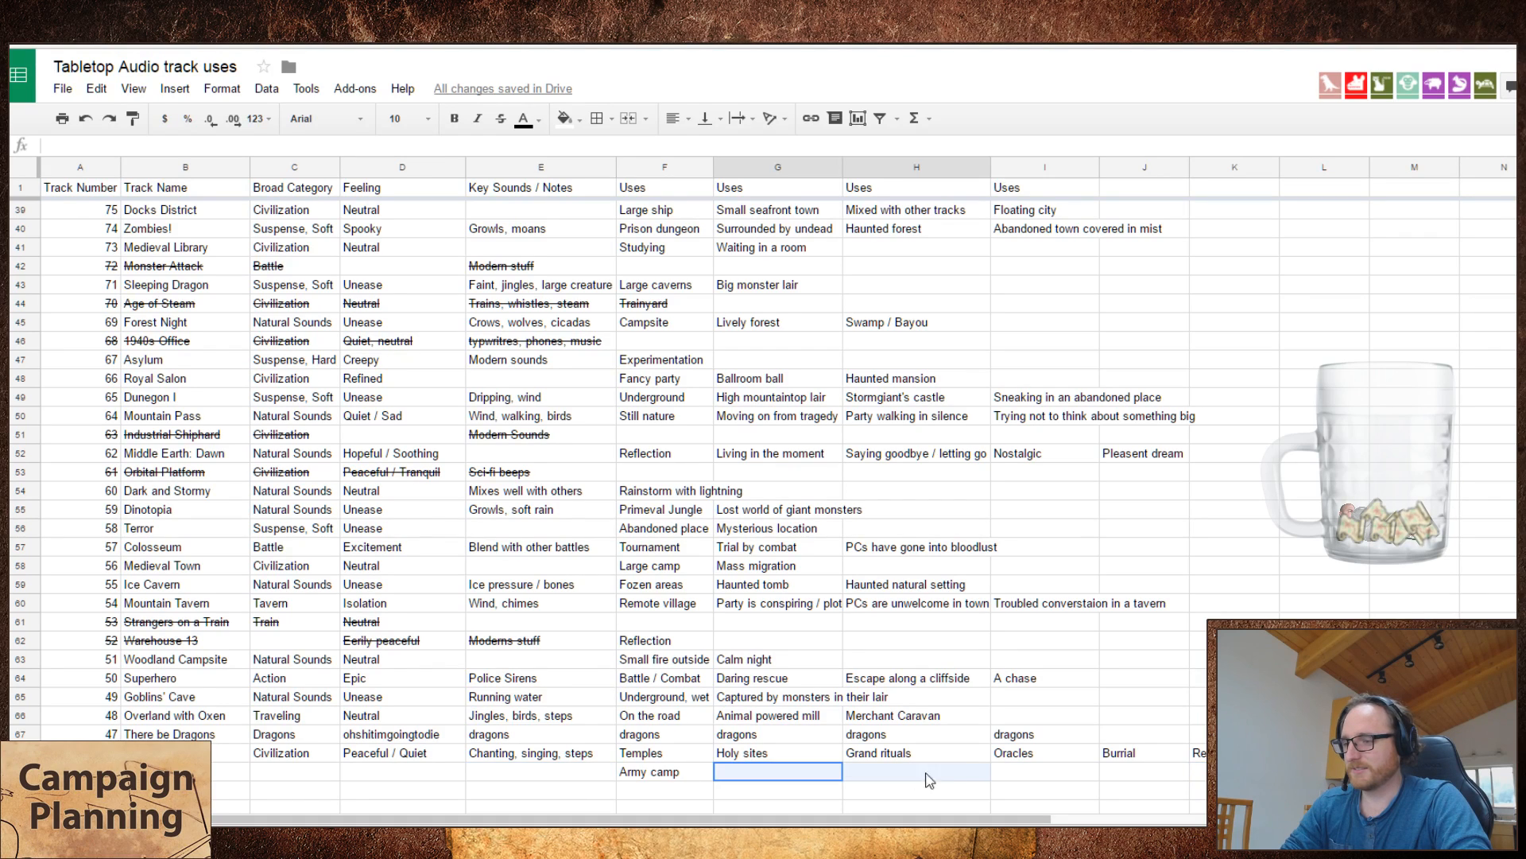
drag(1043, 775, 802, 783)
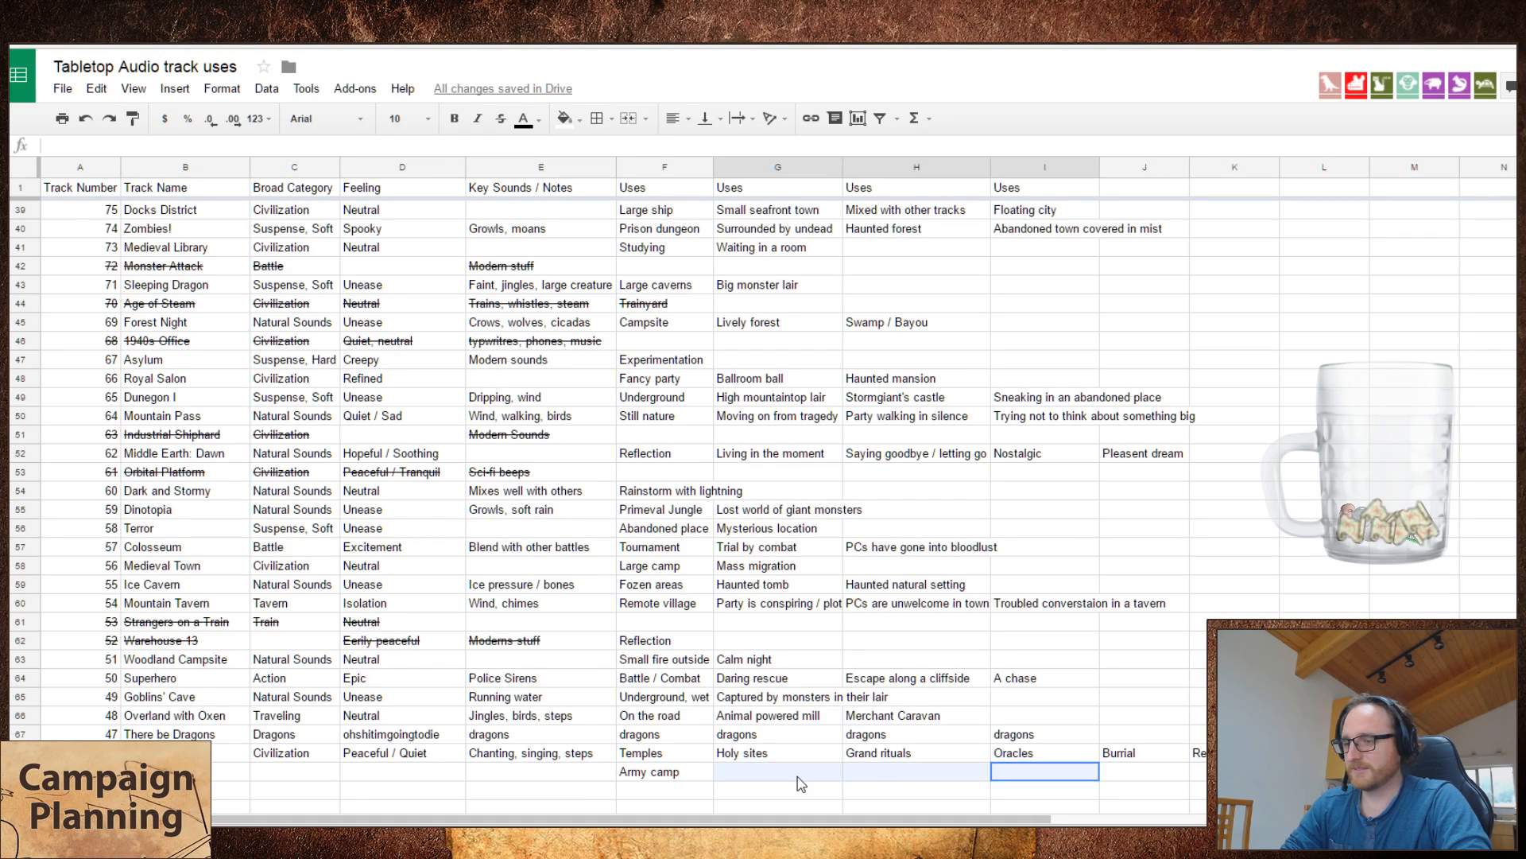
Step: Enter "Eastern / Japanese" as the broad category of the Samurai HQ track
click(400, 773)
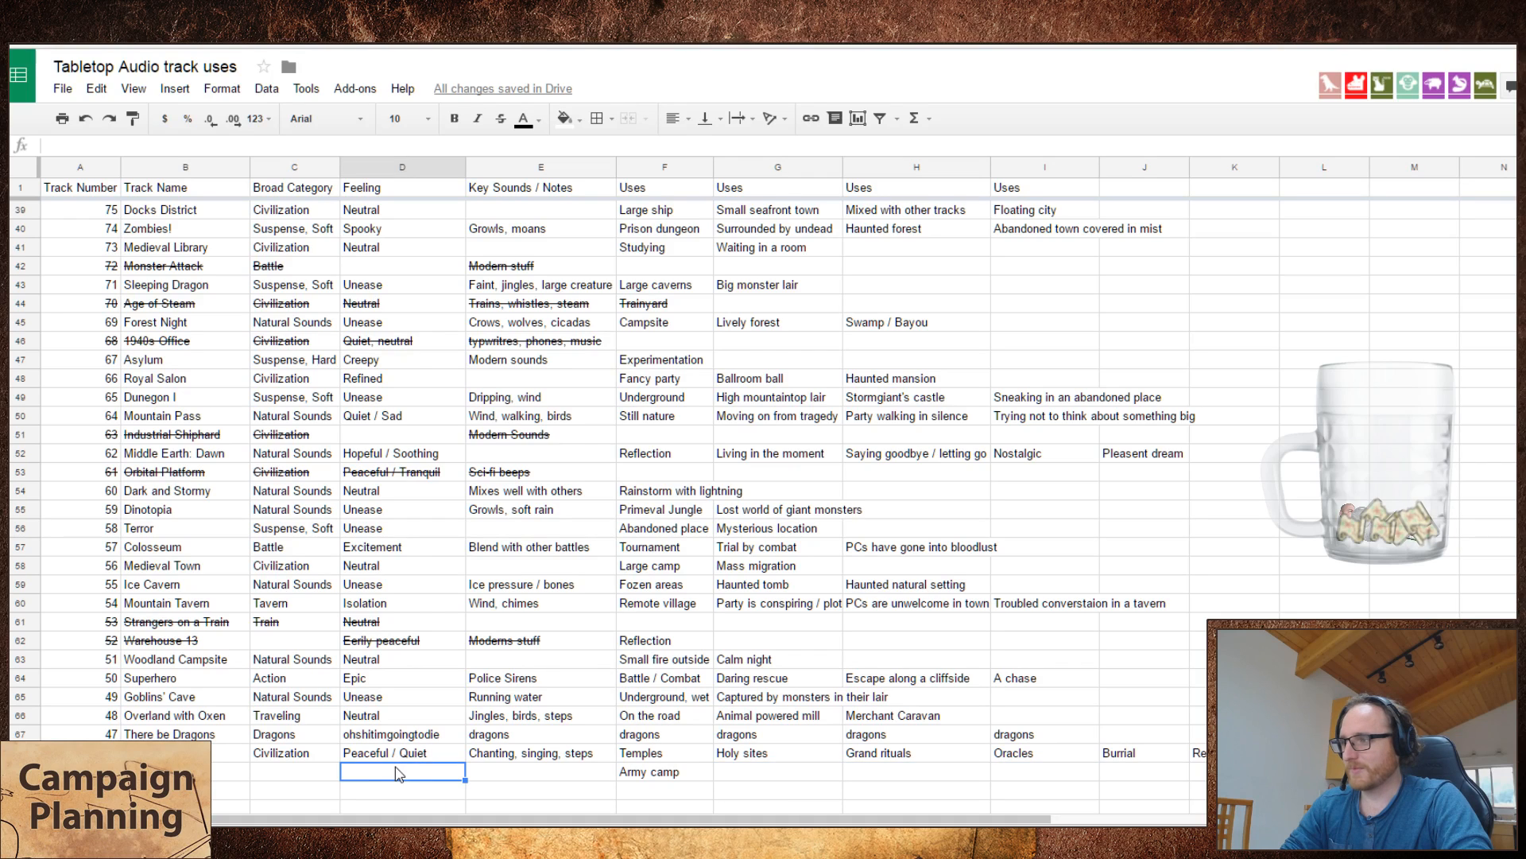
click(302, 773)
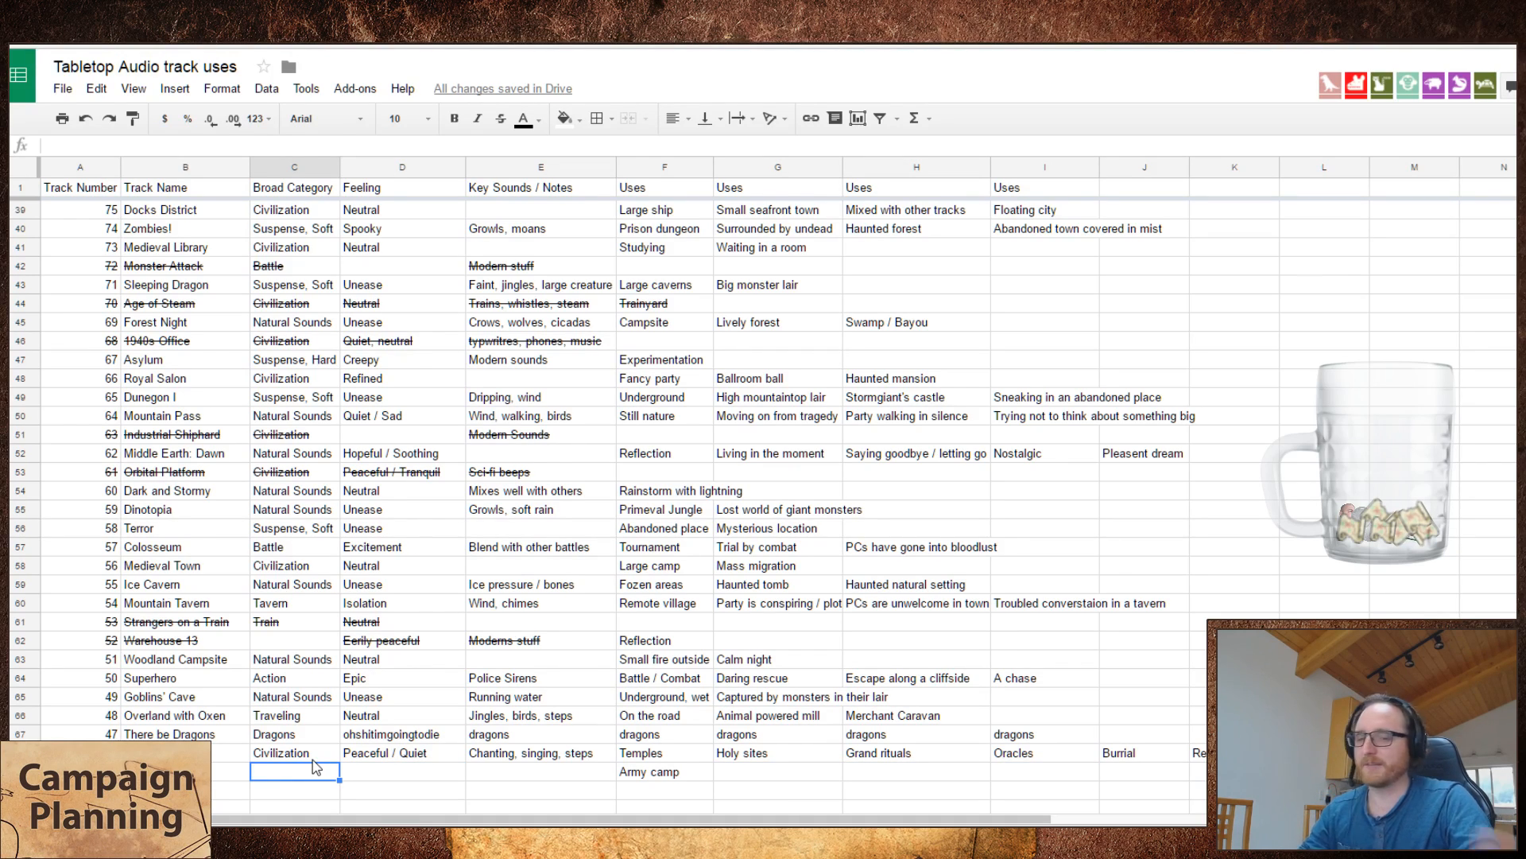
double_click(316, 766)
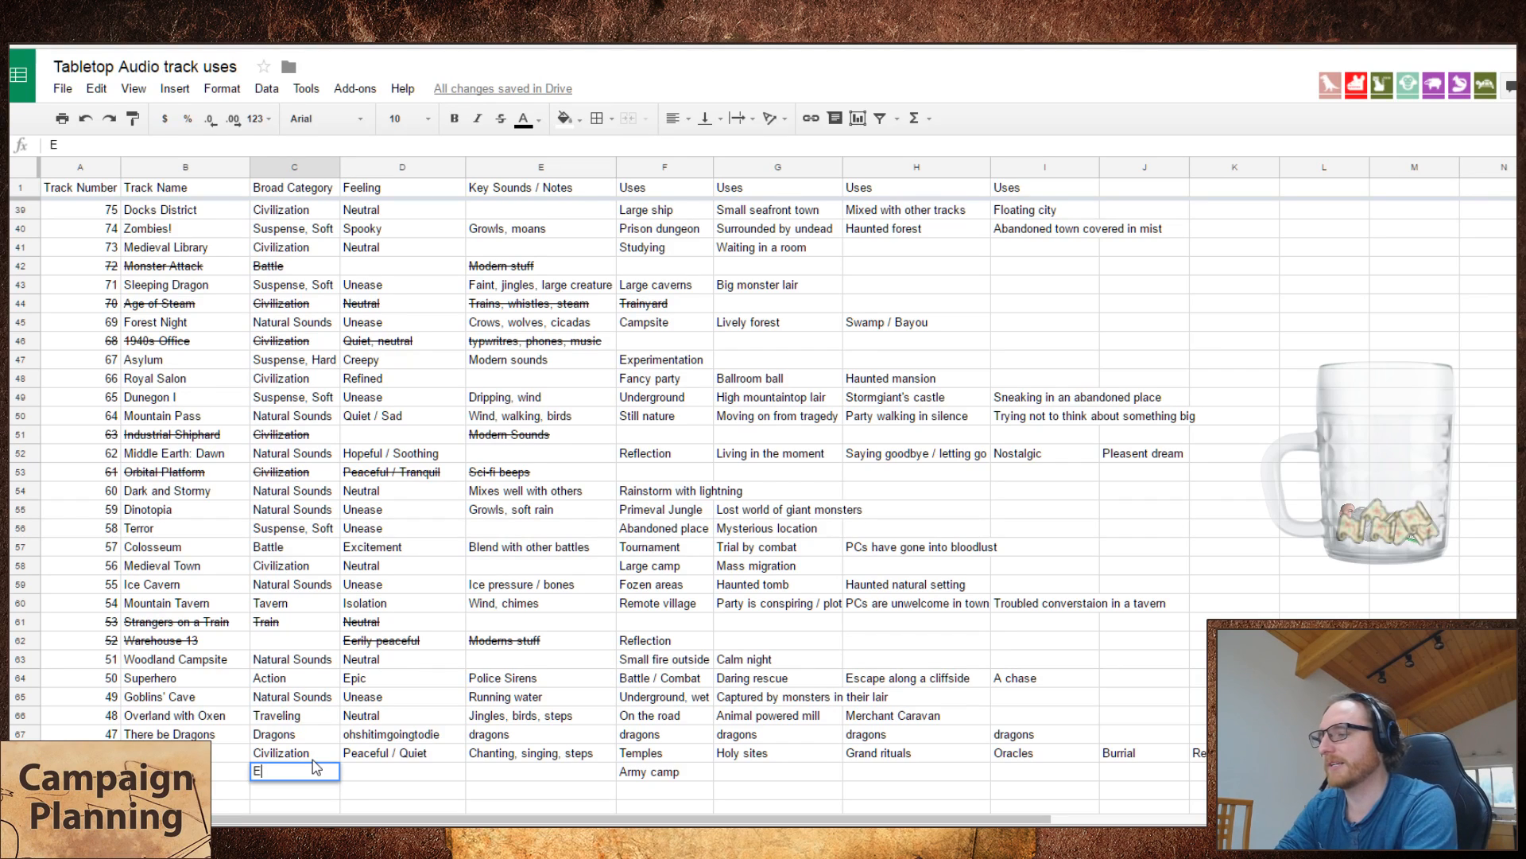
text(E)
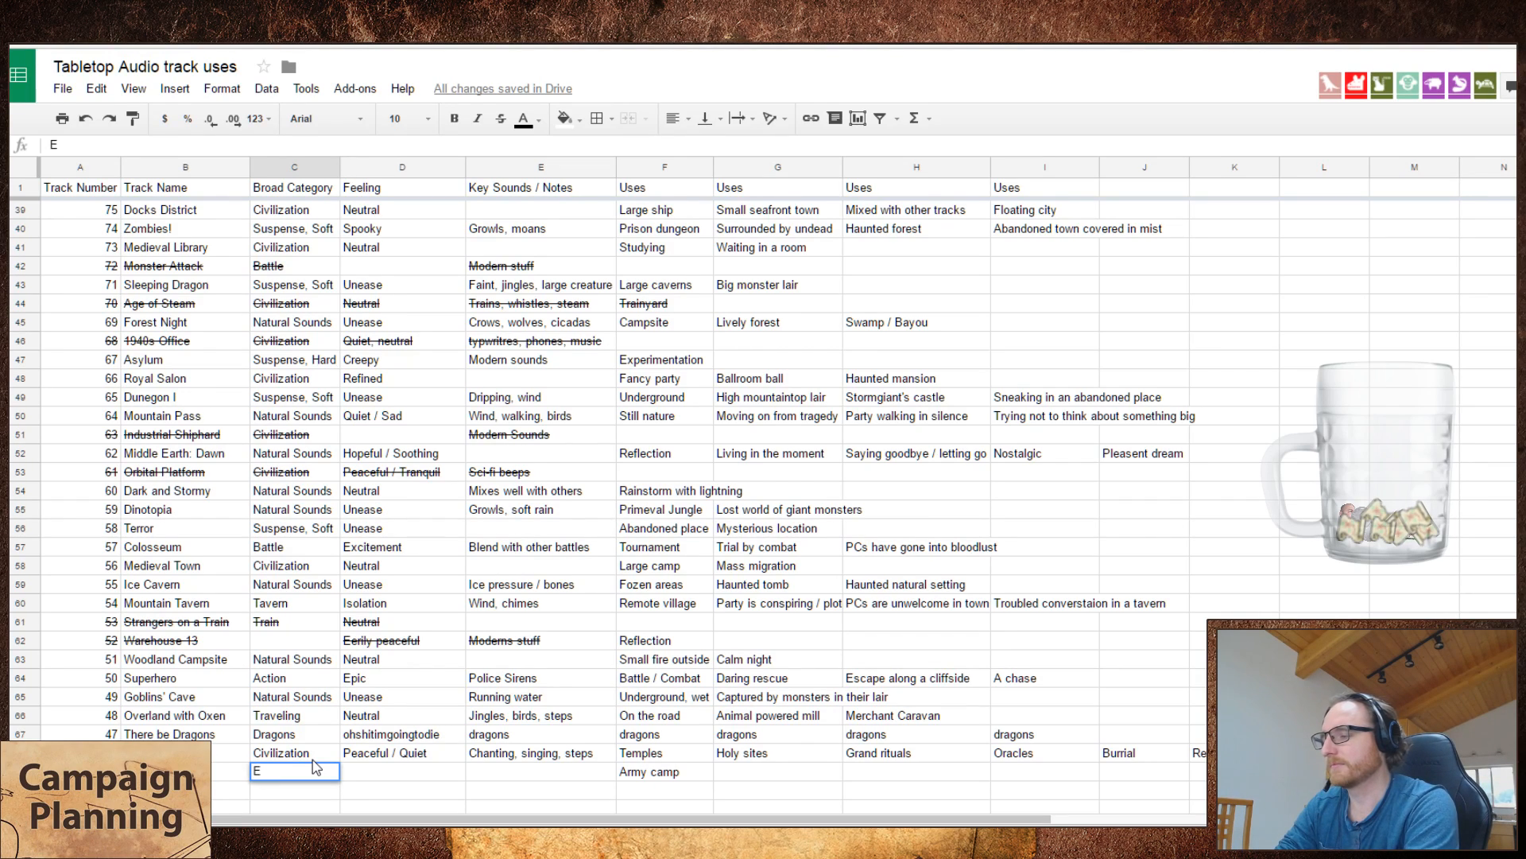
text(astern / Japane)
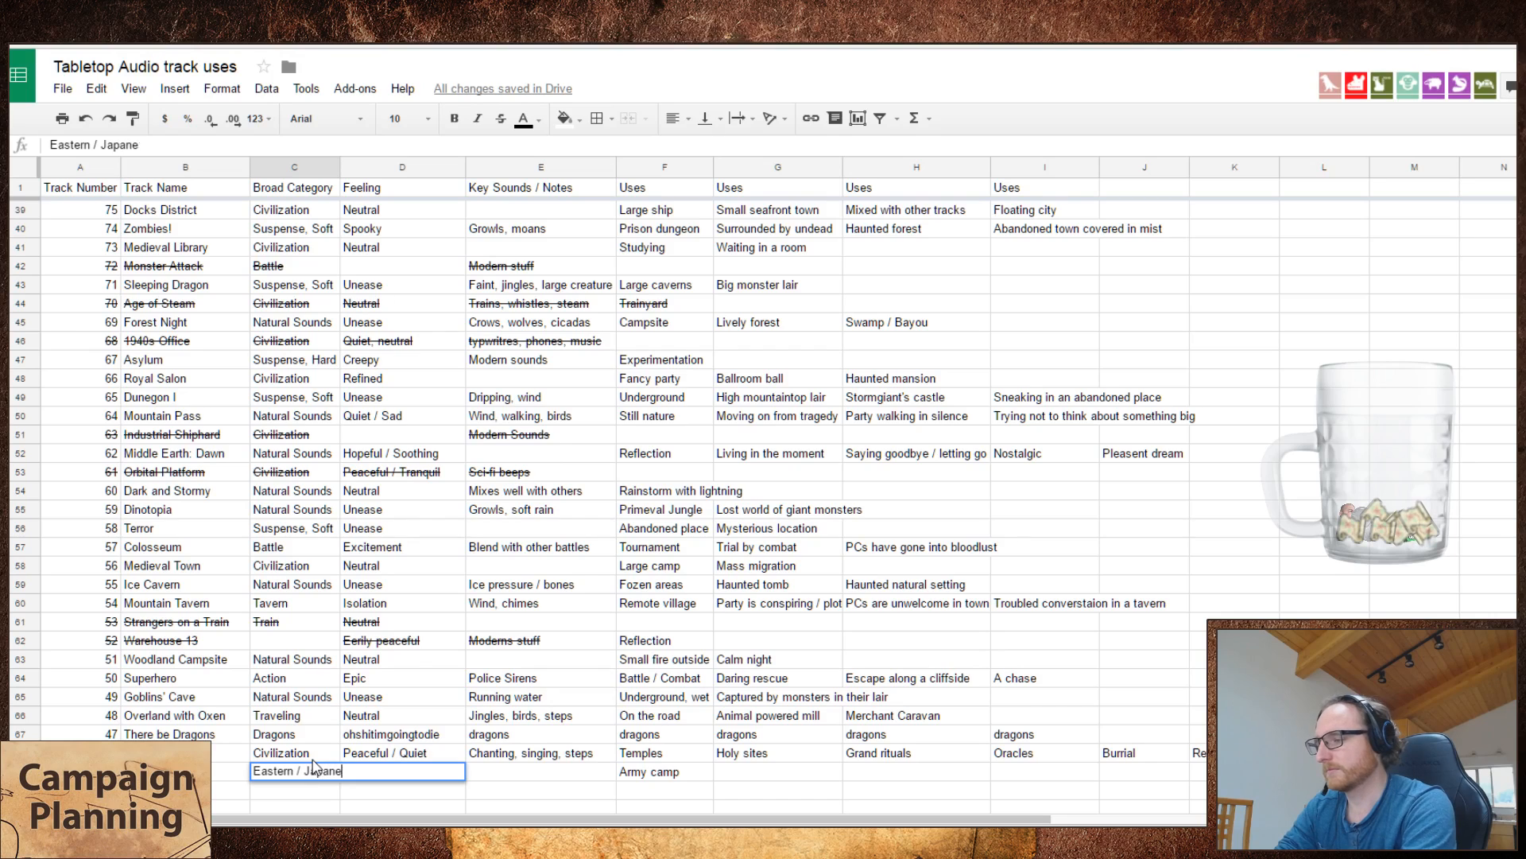
text(se)
key(Tab)
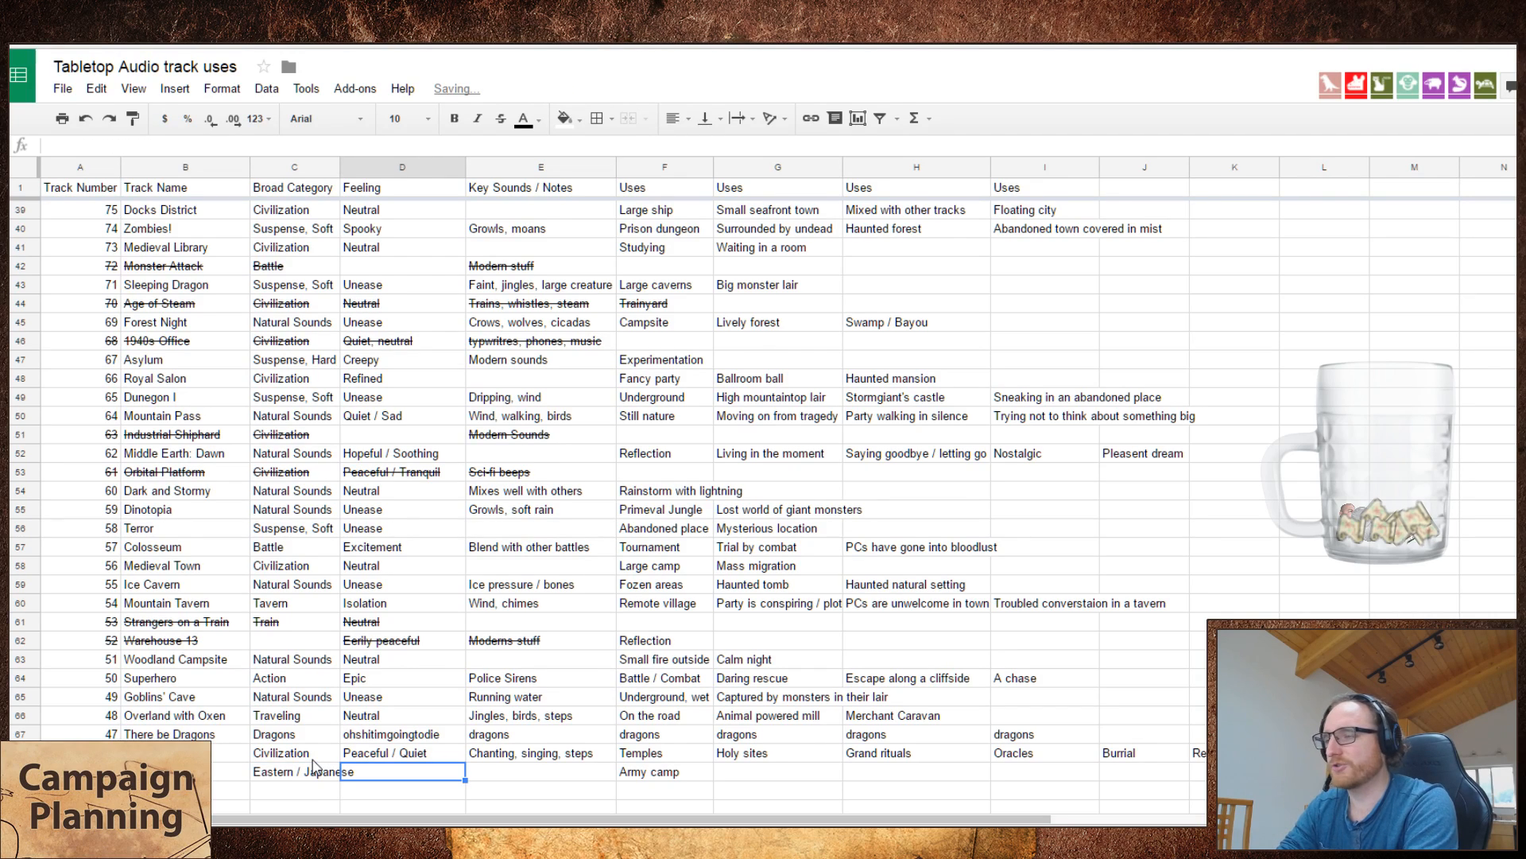
Step: Enter "Peaceful / Tranquil" as the feeling of the Samurai HQ track
key(Left)
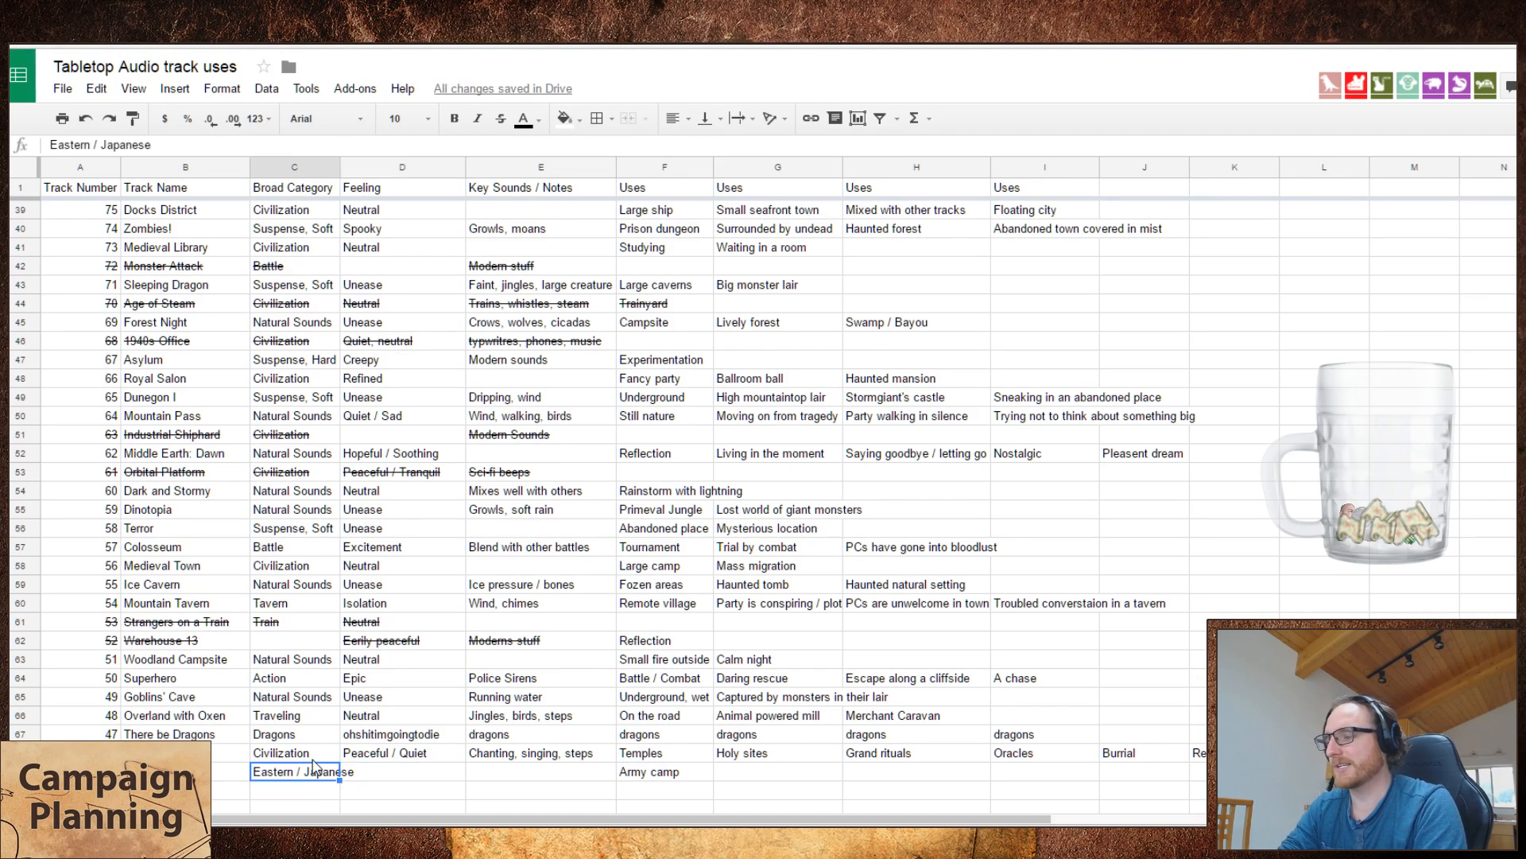
key(Right)
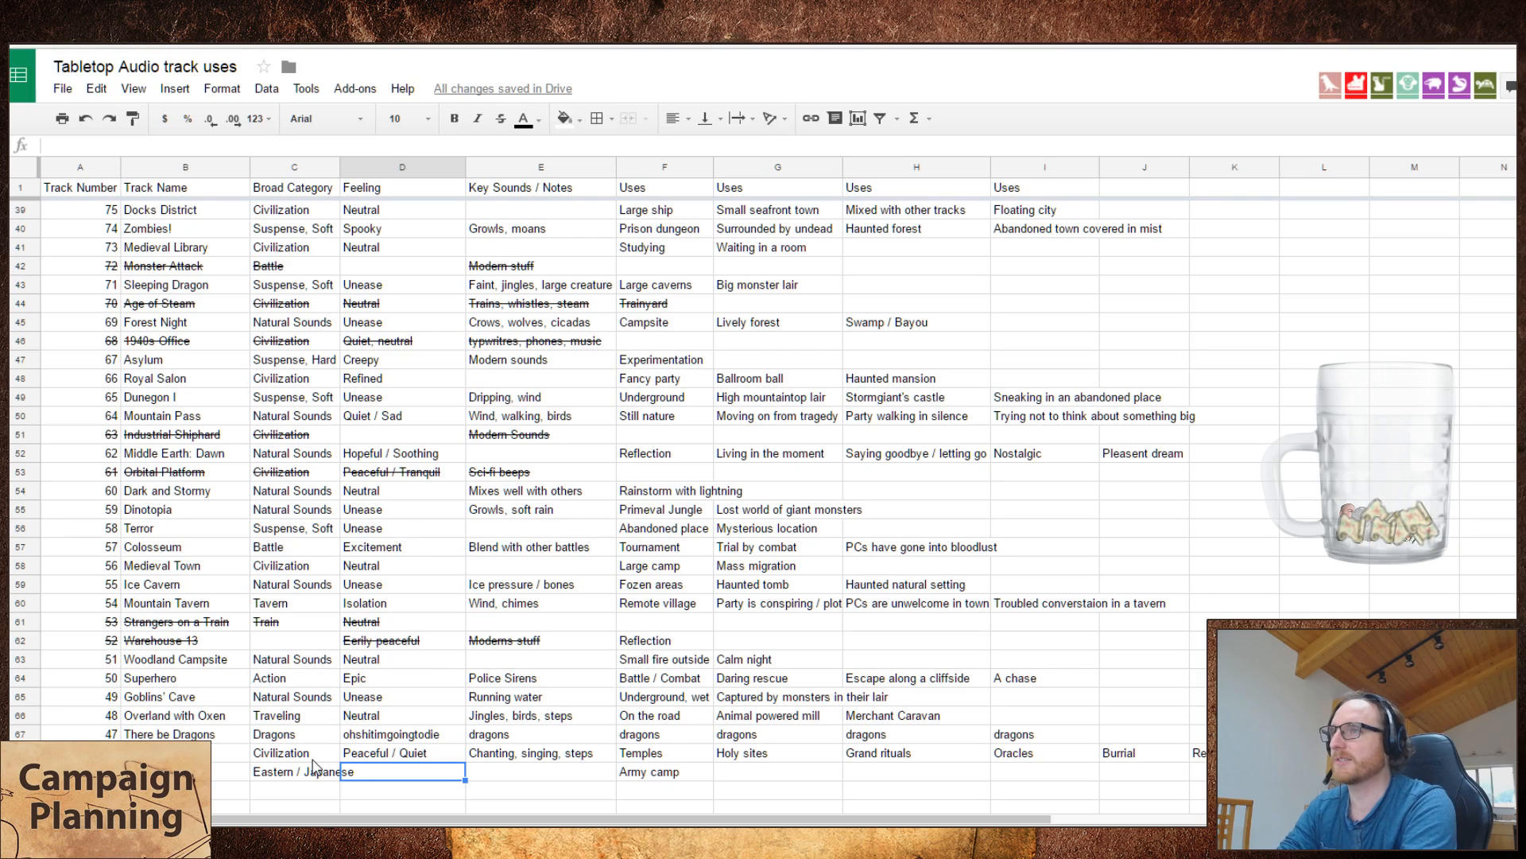
text(Pea)
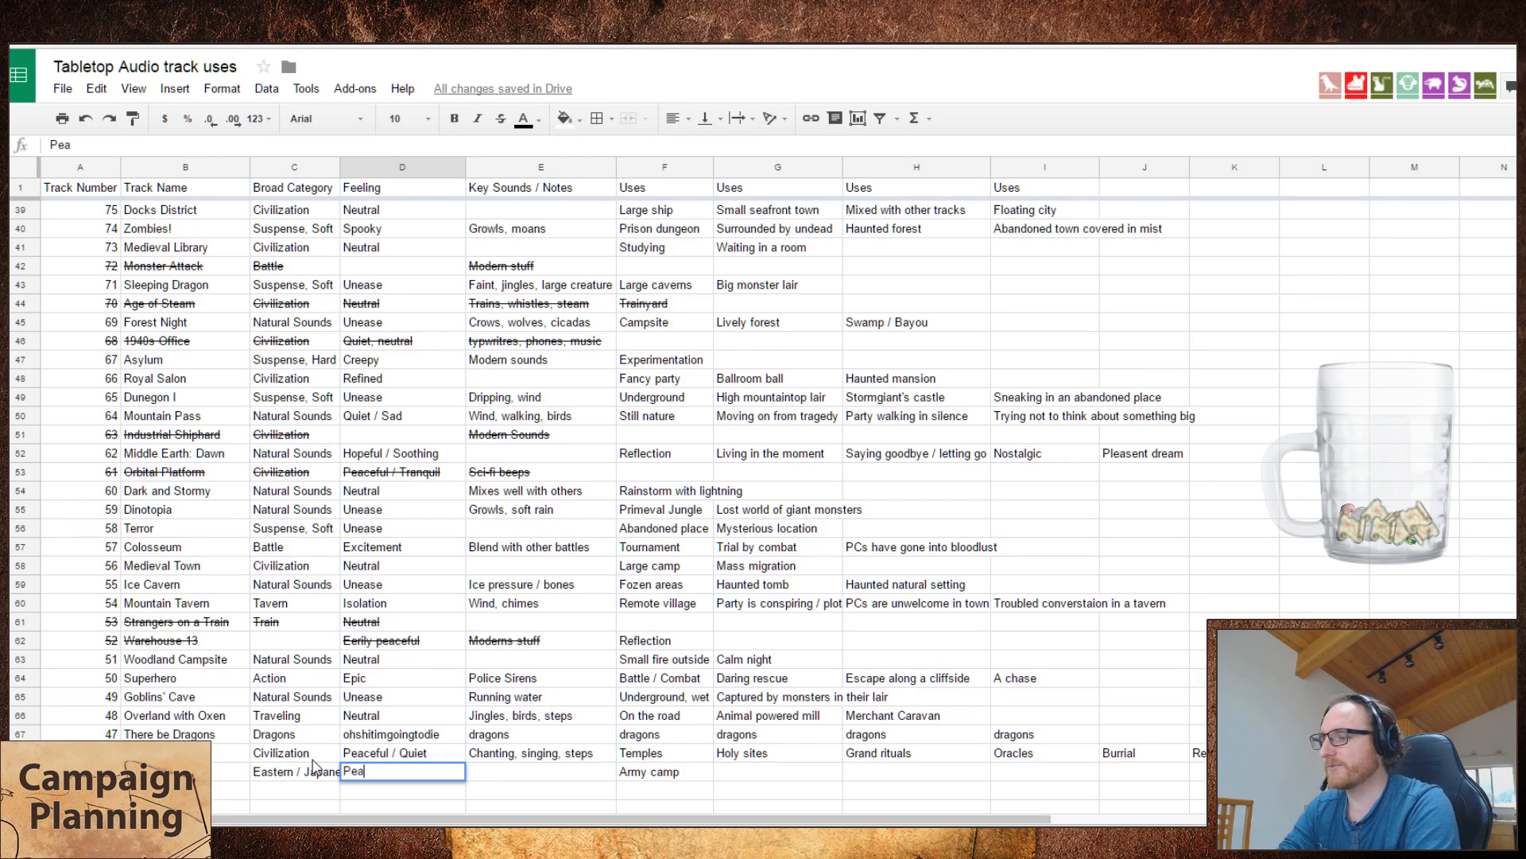
text(ceful / Tranquil)
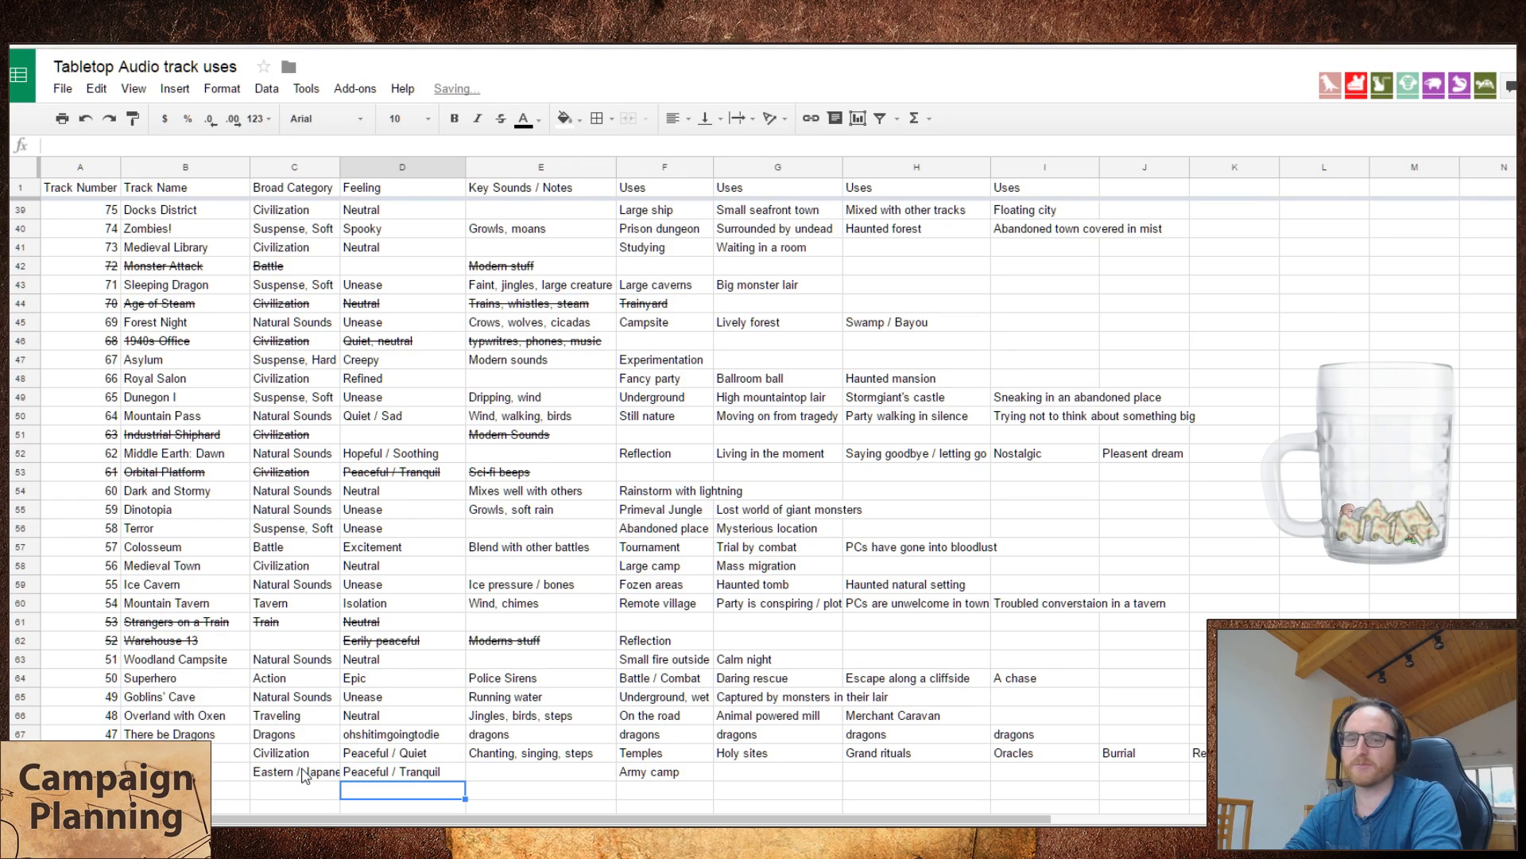
key(Tab)
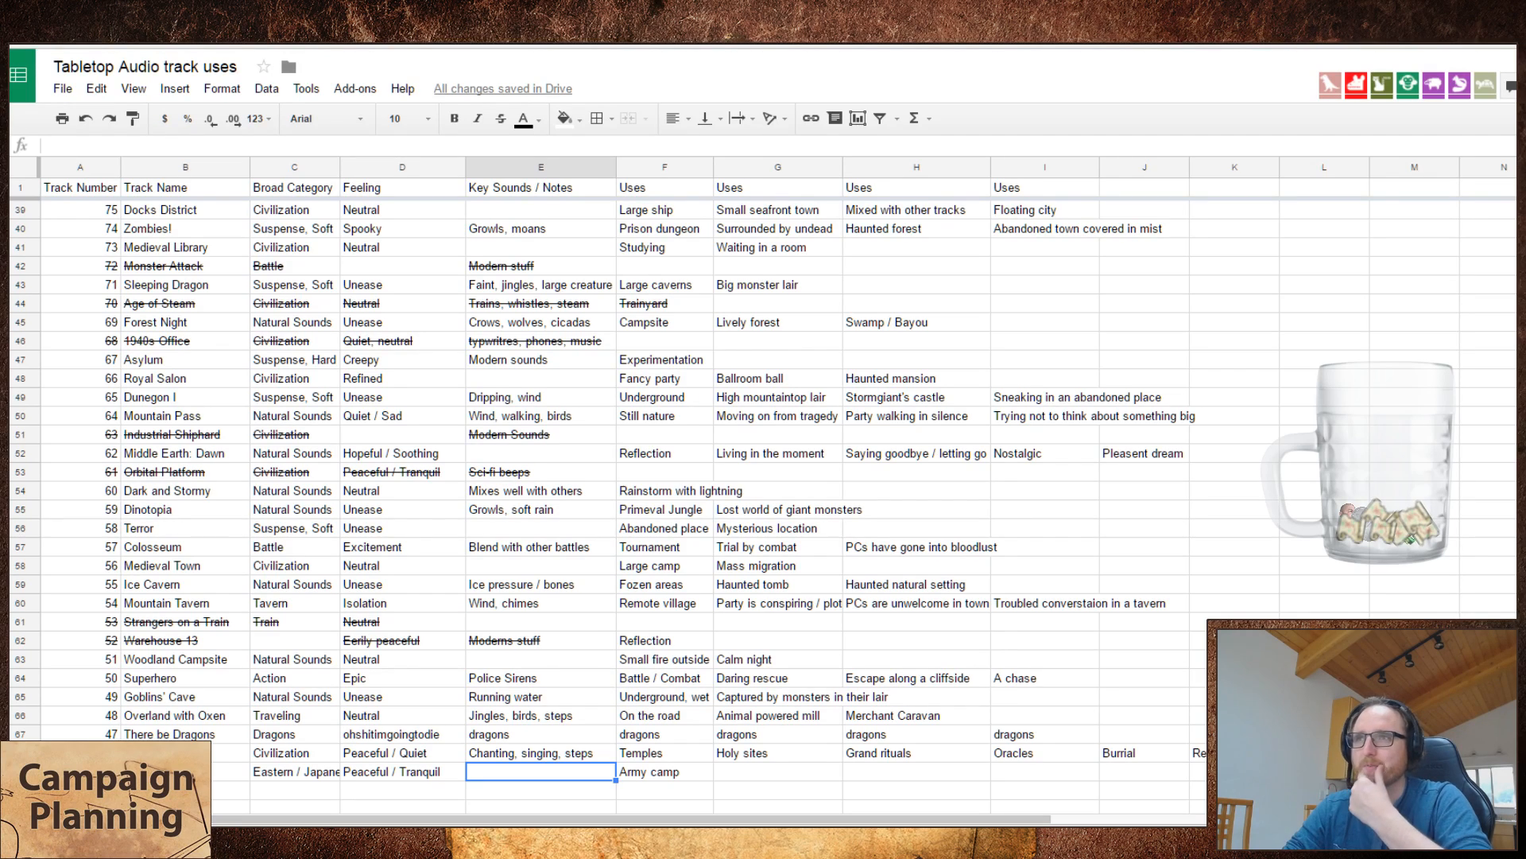
key(Left)
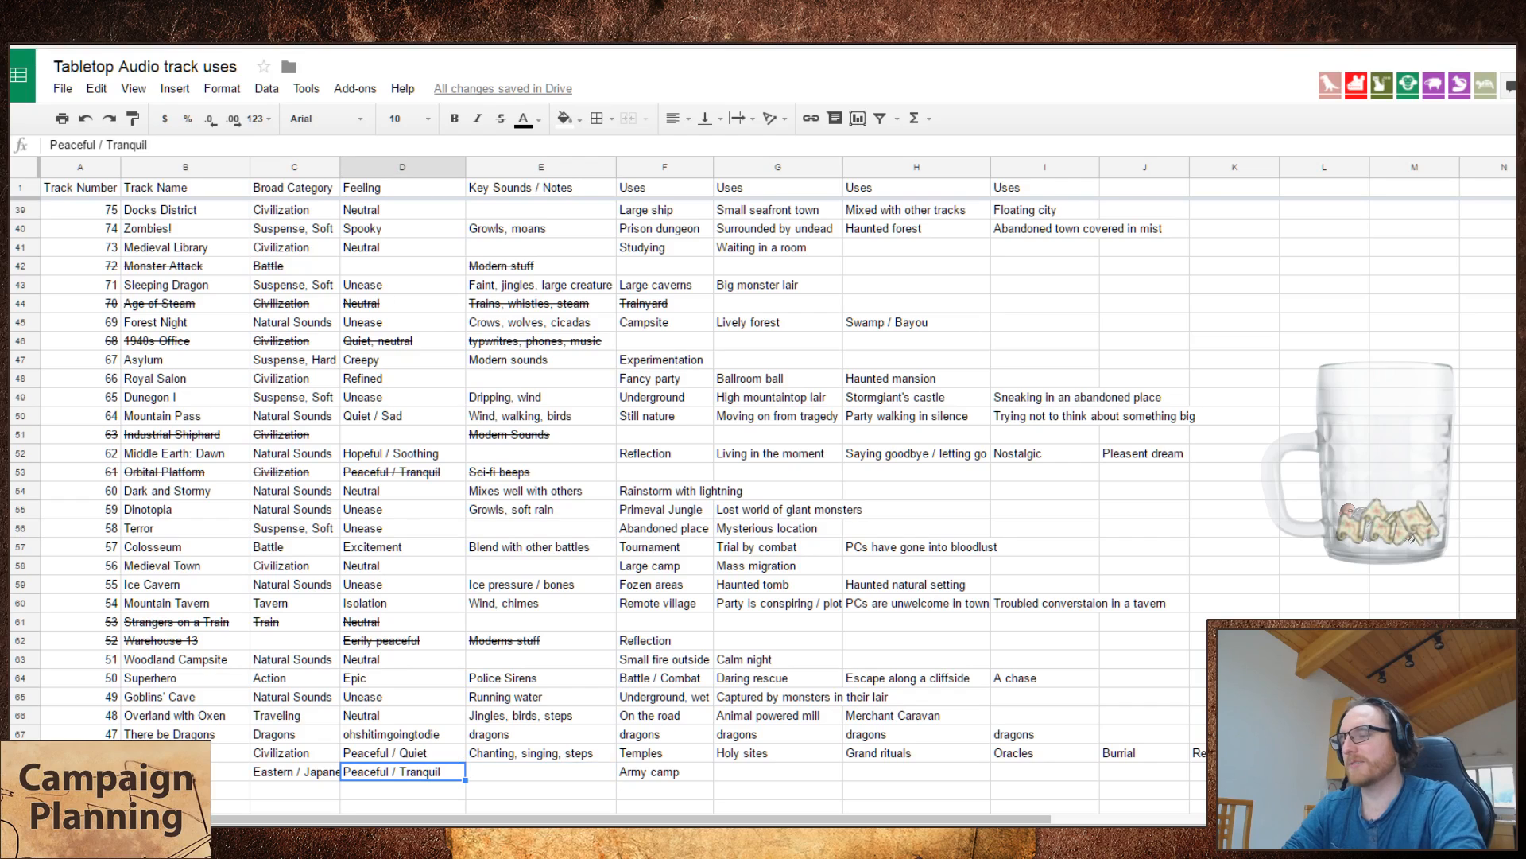
key(Return)
key(shift+Left)
key(shift+Left)
key(shift+Left)
key(shift+Left)
key(shift+Left)
key(shift+Left)
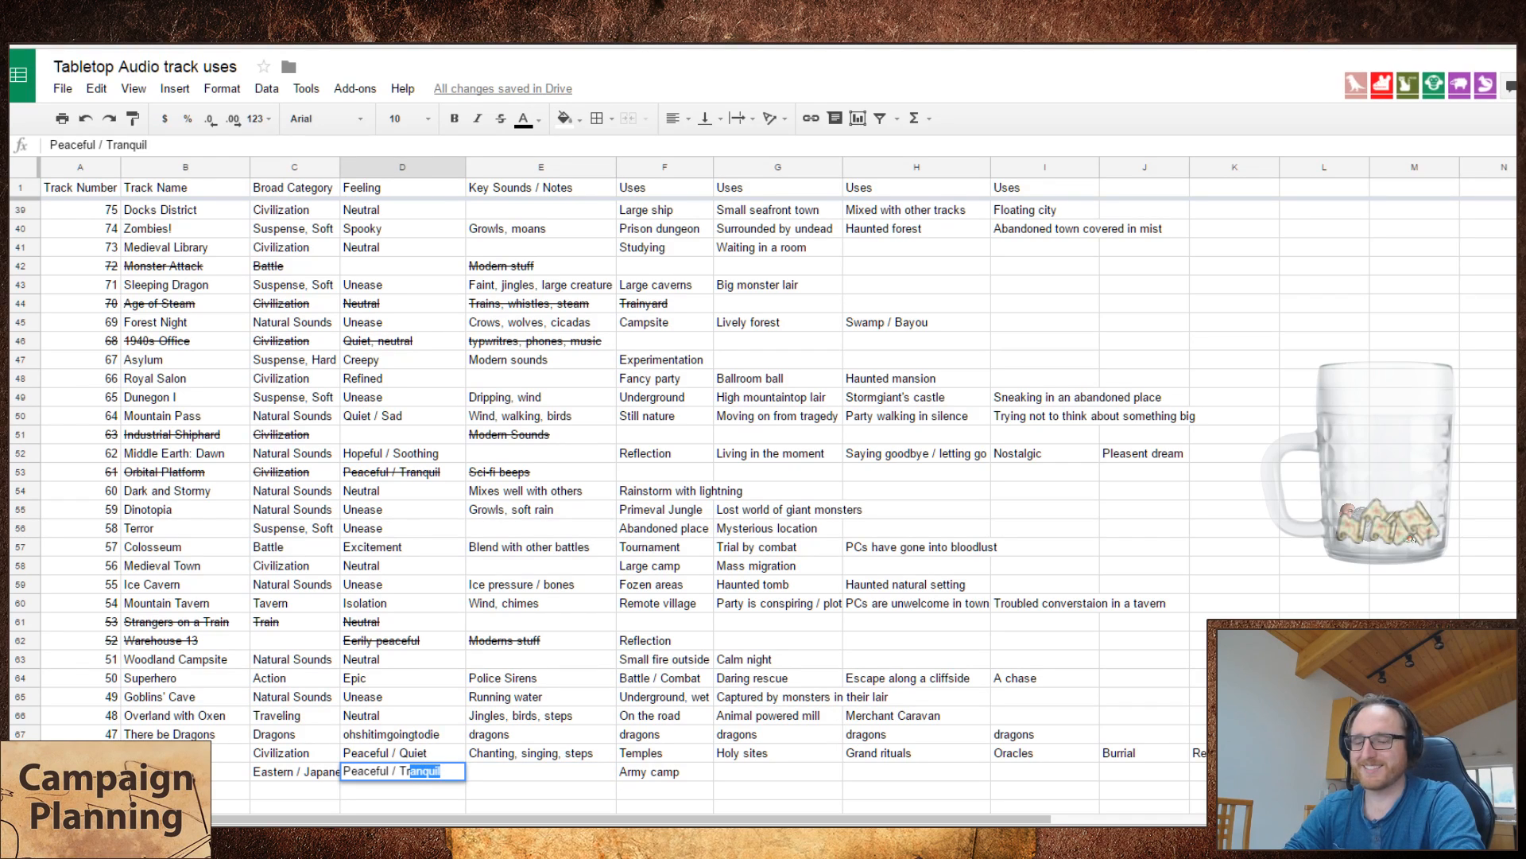
key(shift+Left)
key(shift+Left)
key(shift+Left)
key(shift+Left)
key(shift+Left)
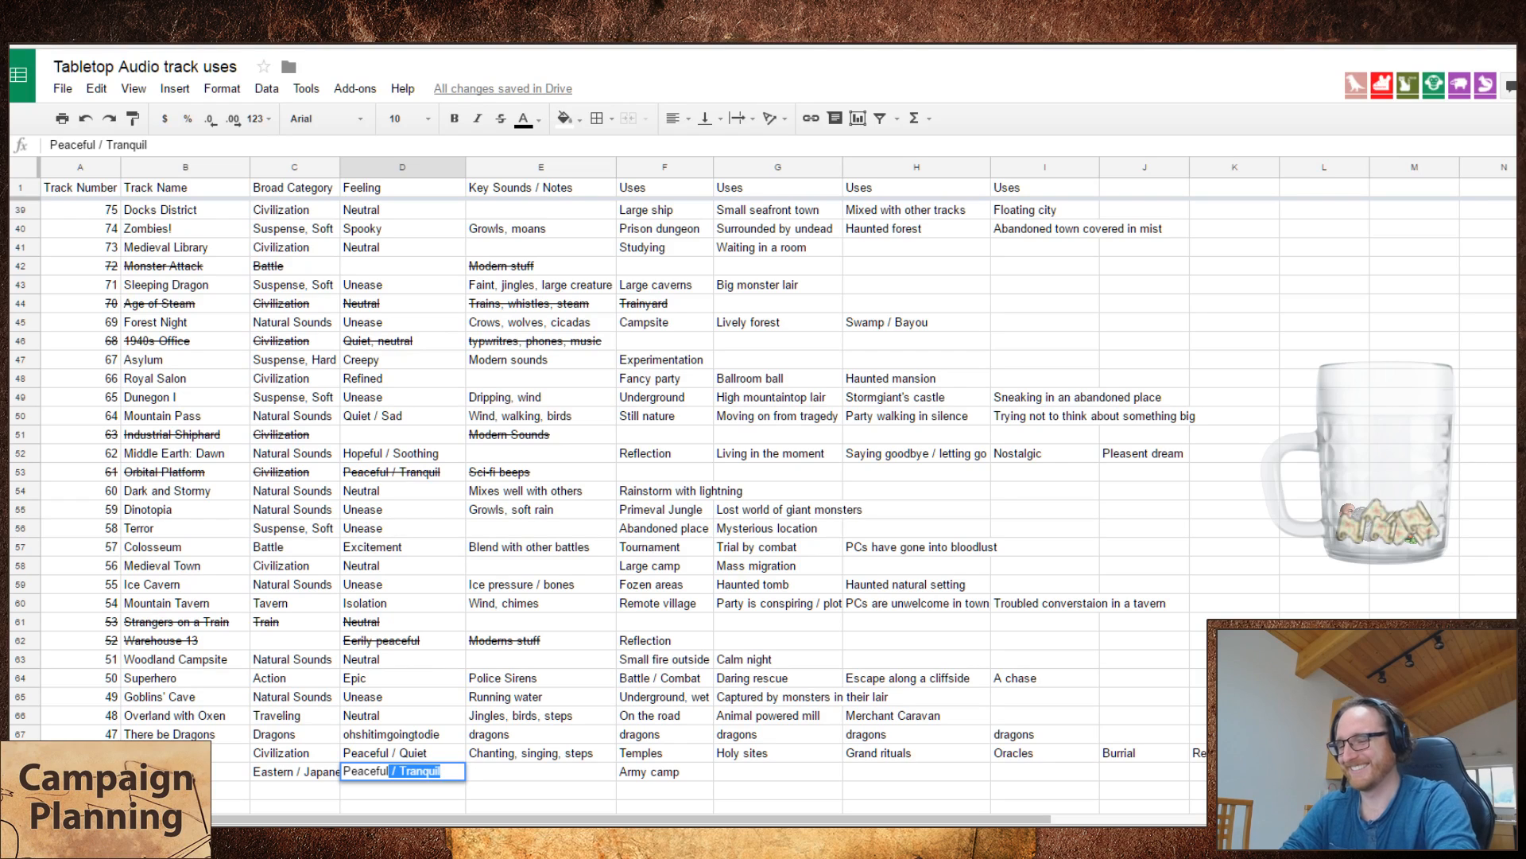
key(BackSpace)
text(,)
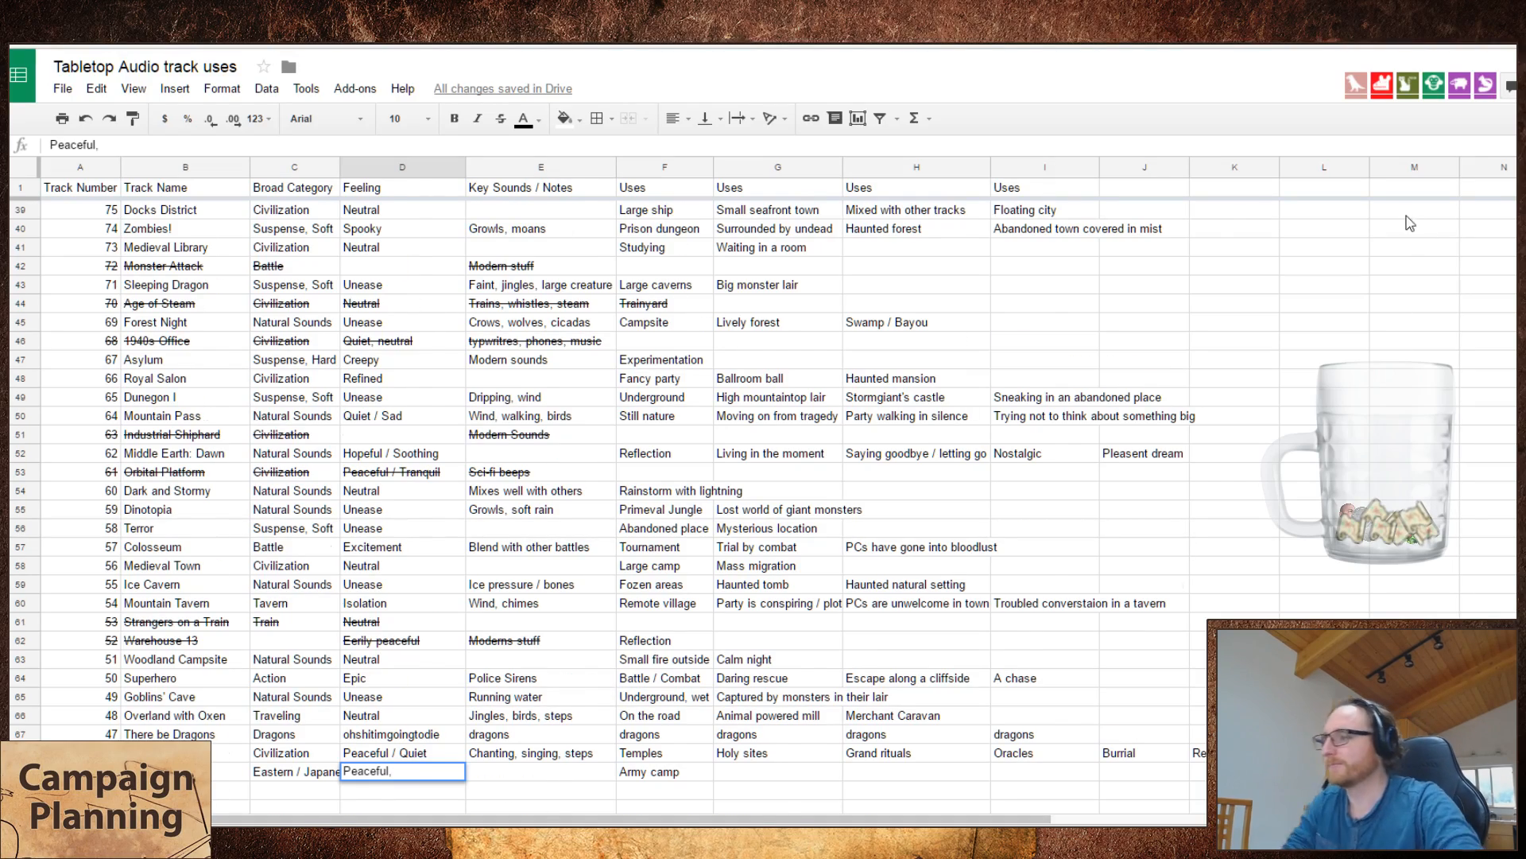
Step: Switch to the Tabletop Audio site, look through the tracks listed after Samurai HQ, and return to the spreadsheet
scroll(1208, 326, up, 10)
key(ctrl+Tab)
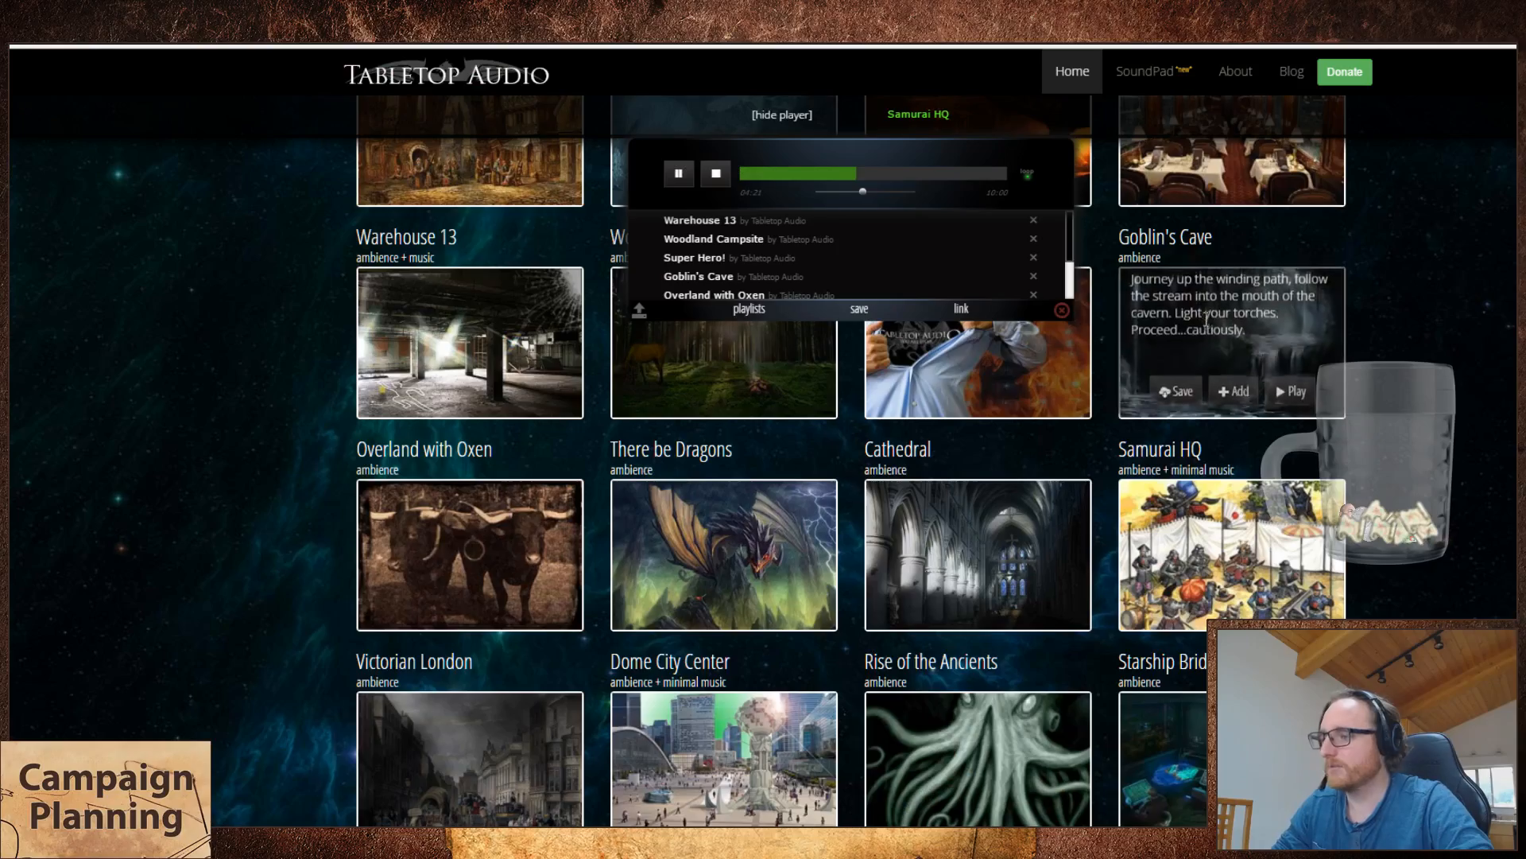
scroll(1499, 525, down, 4)
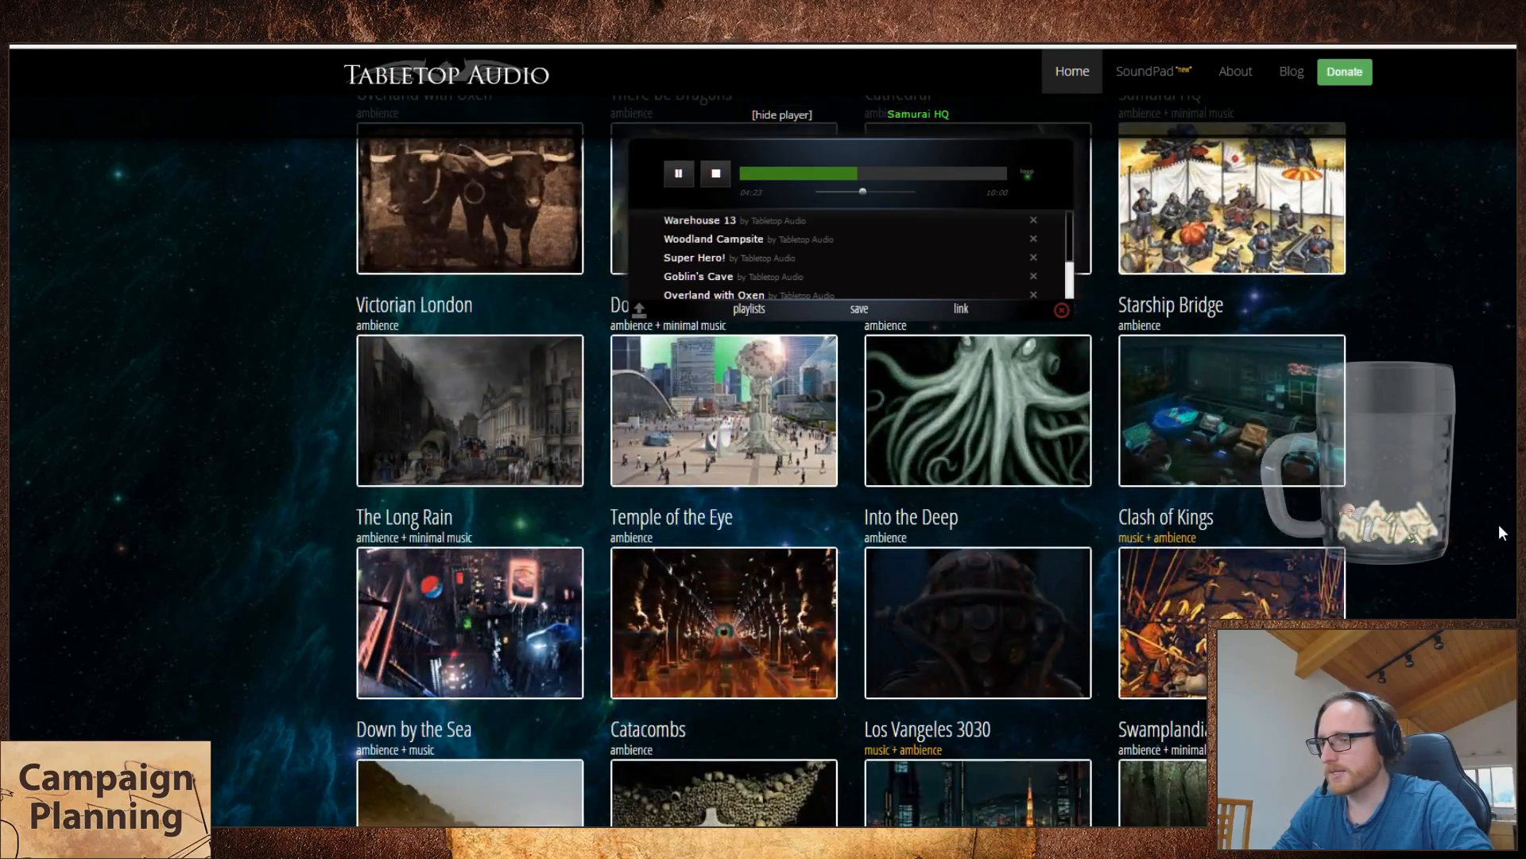
scroll(1500, 526, down, 5)
scroll(1499, 526, down, 8)
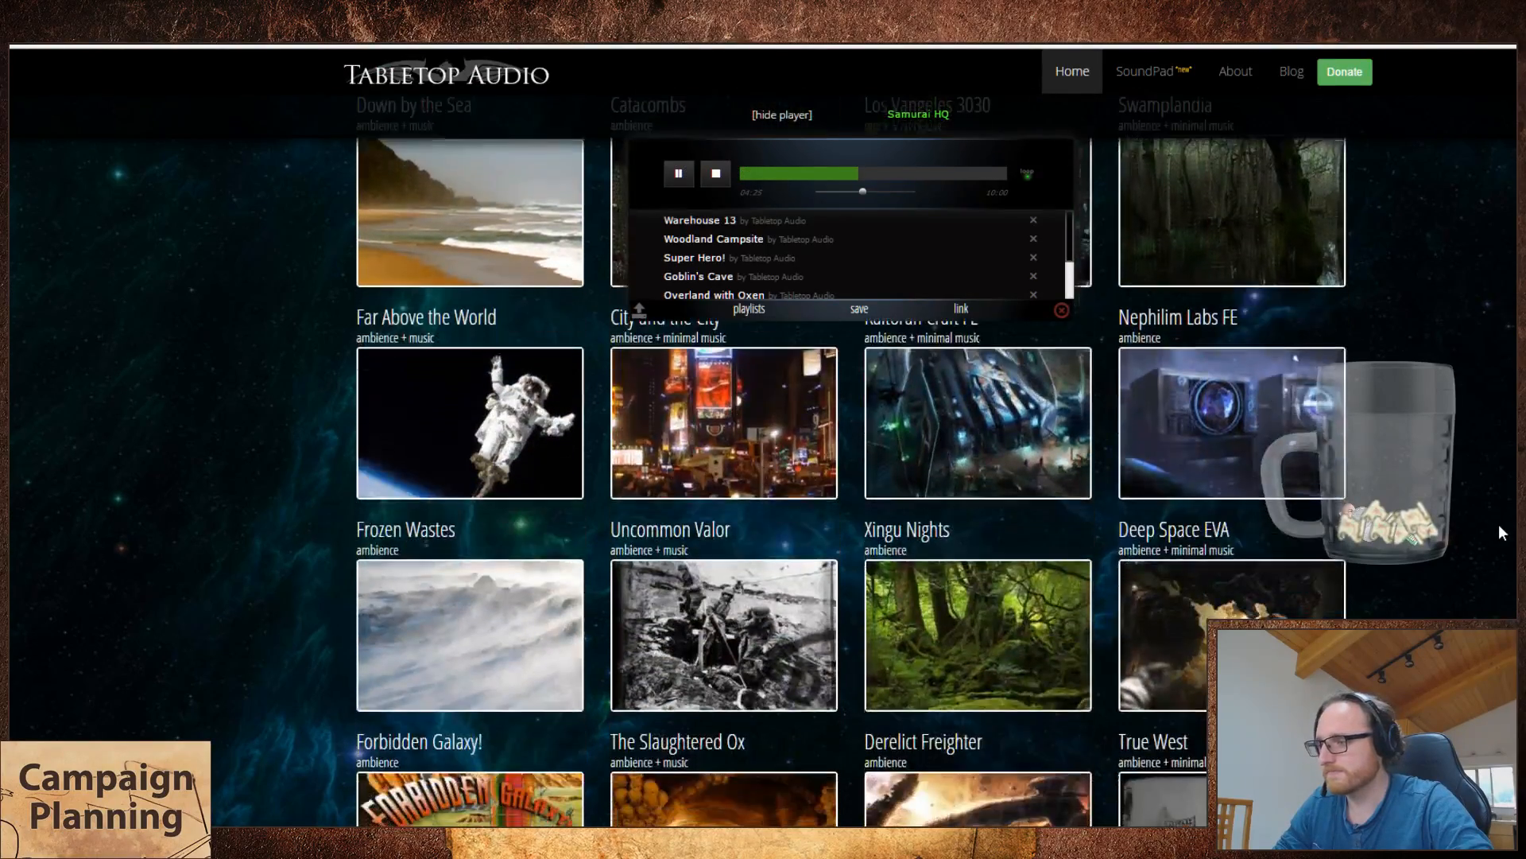
scroll(1499, 523, down, 6)
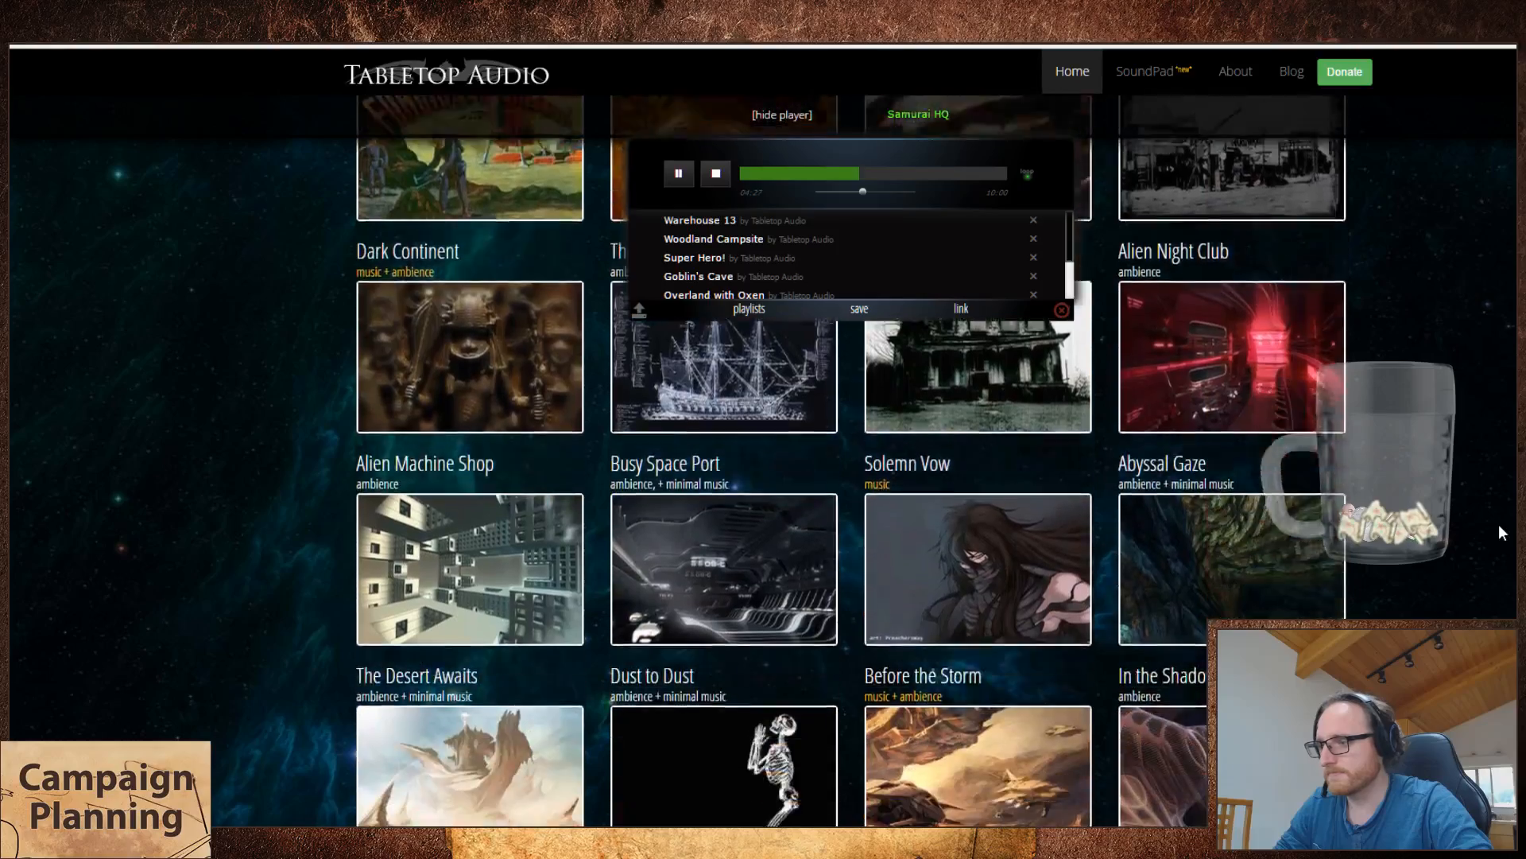
scroll(1499, 523, up, 7)
scroll(1483, 535, up, 6)
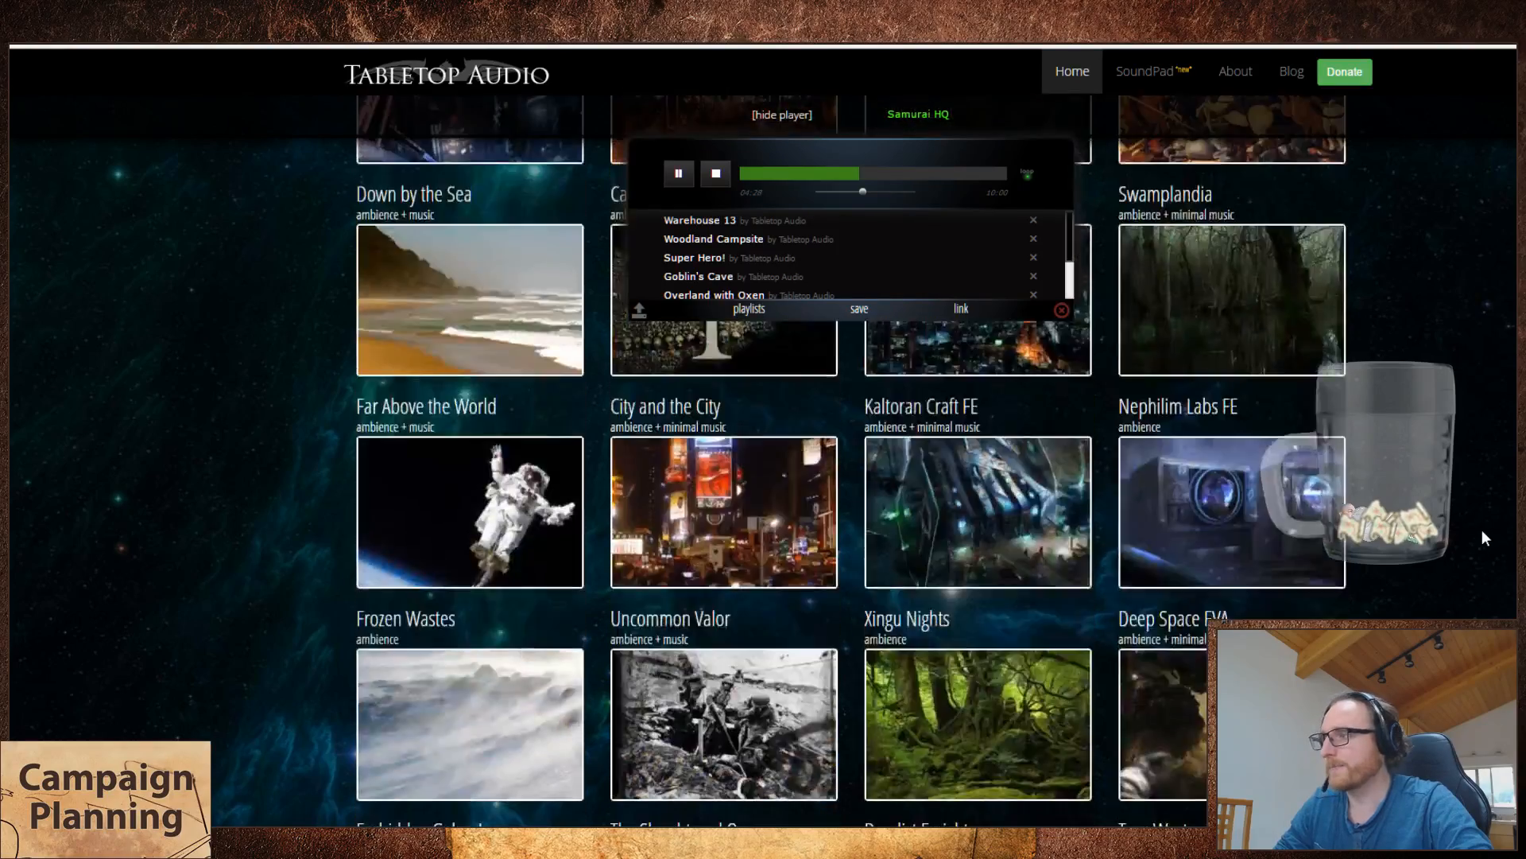
key(ctrl+Tab)
Step: Discard the pending cell edit and set the feeling of Samurai HQ to "Calm before the storm"
key(Escape)
scroll(1484, 535, down, 2)
scroll(1213, 513, down, 8)
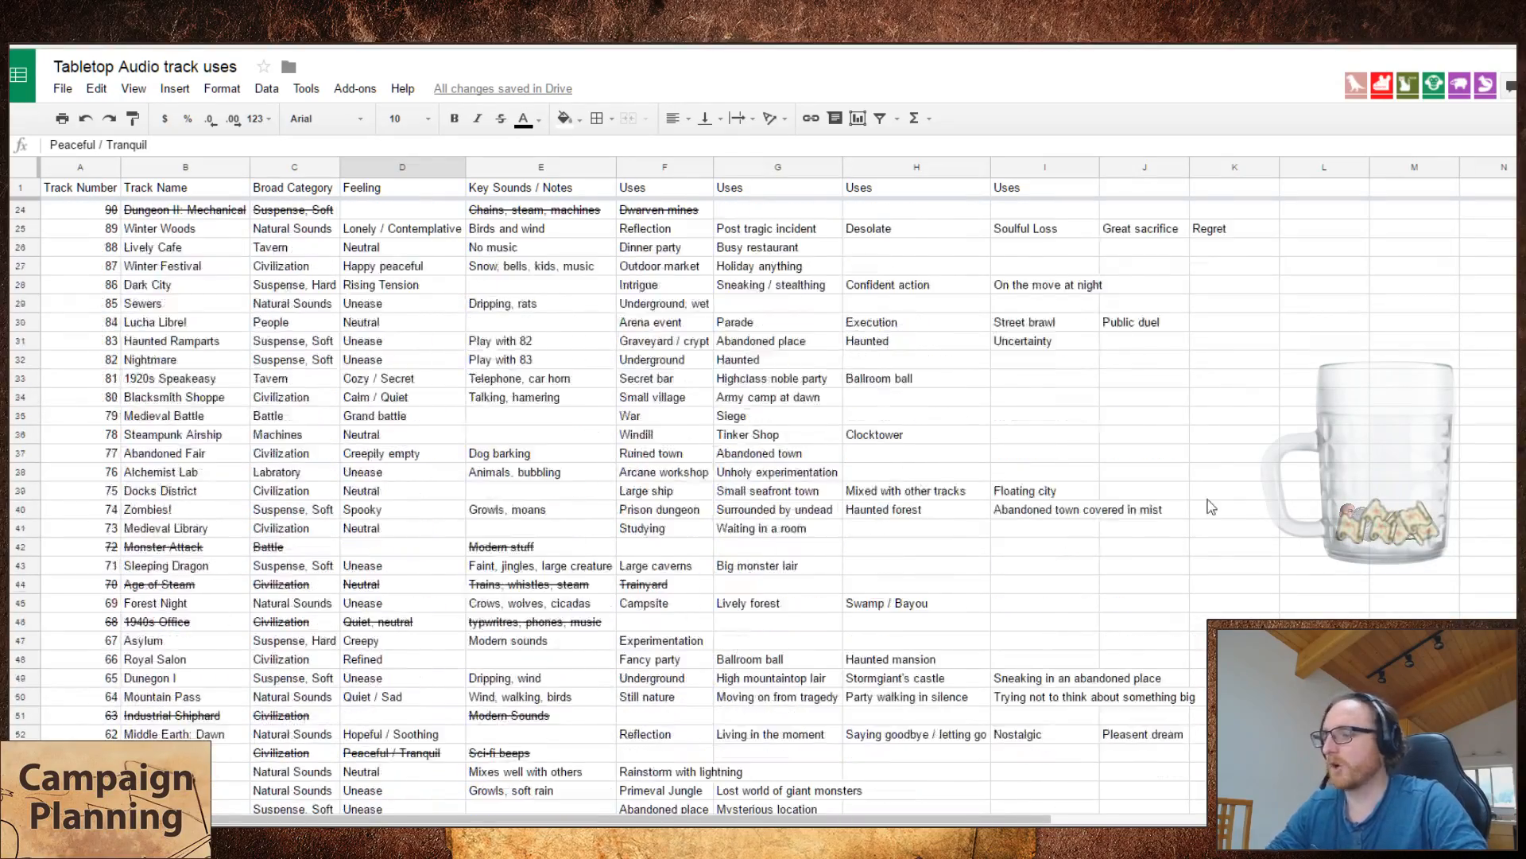
text(Calm beo)
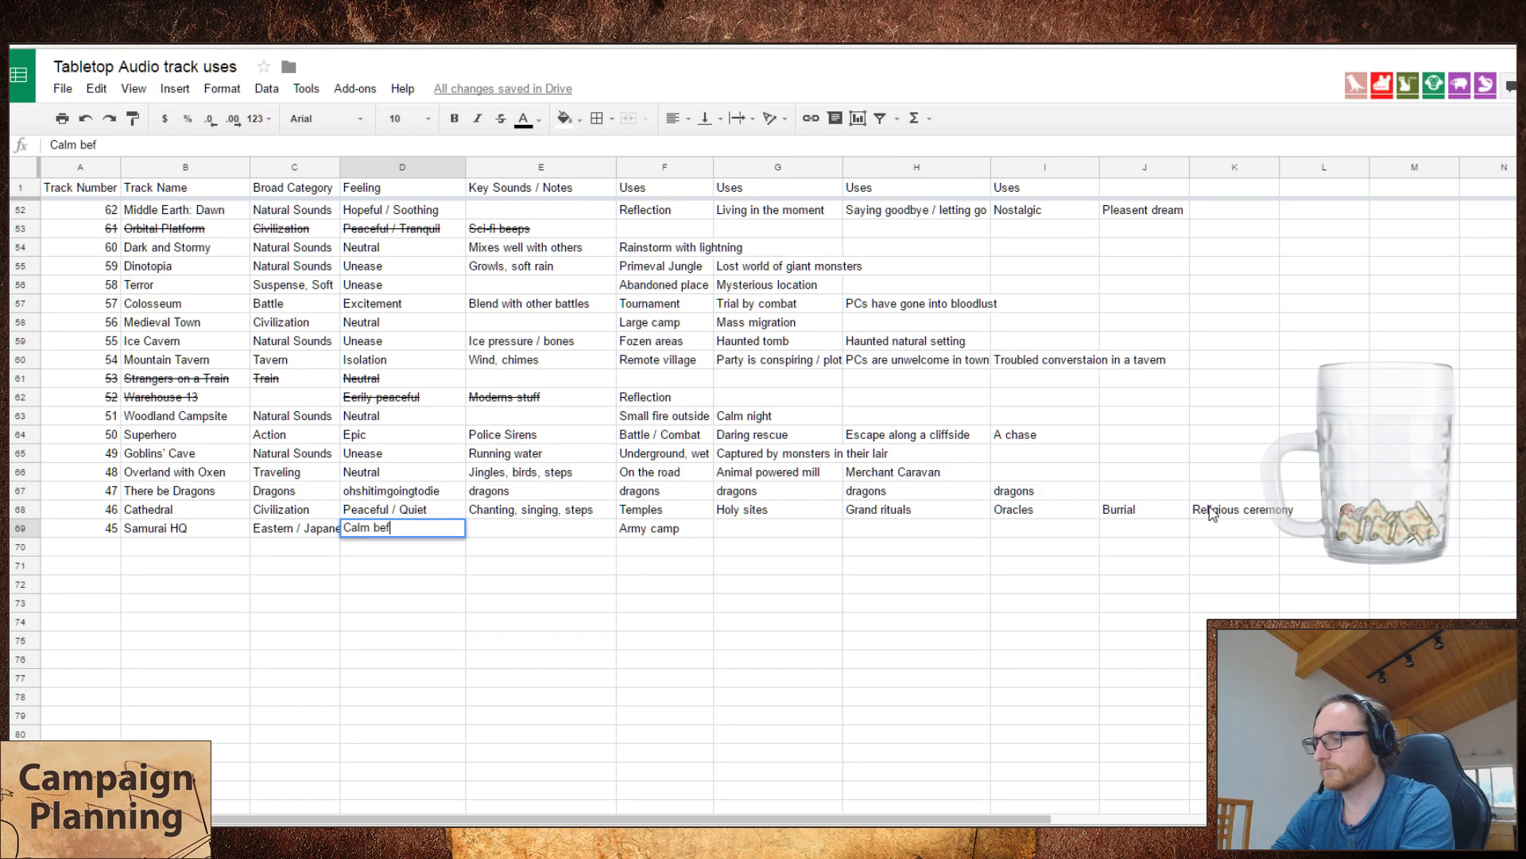
key(BackSpace)
text(fore the storm)
key(Tab)
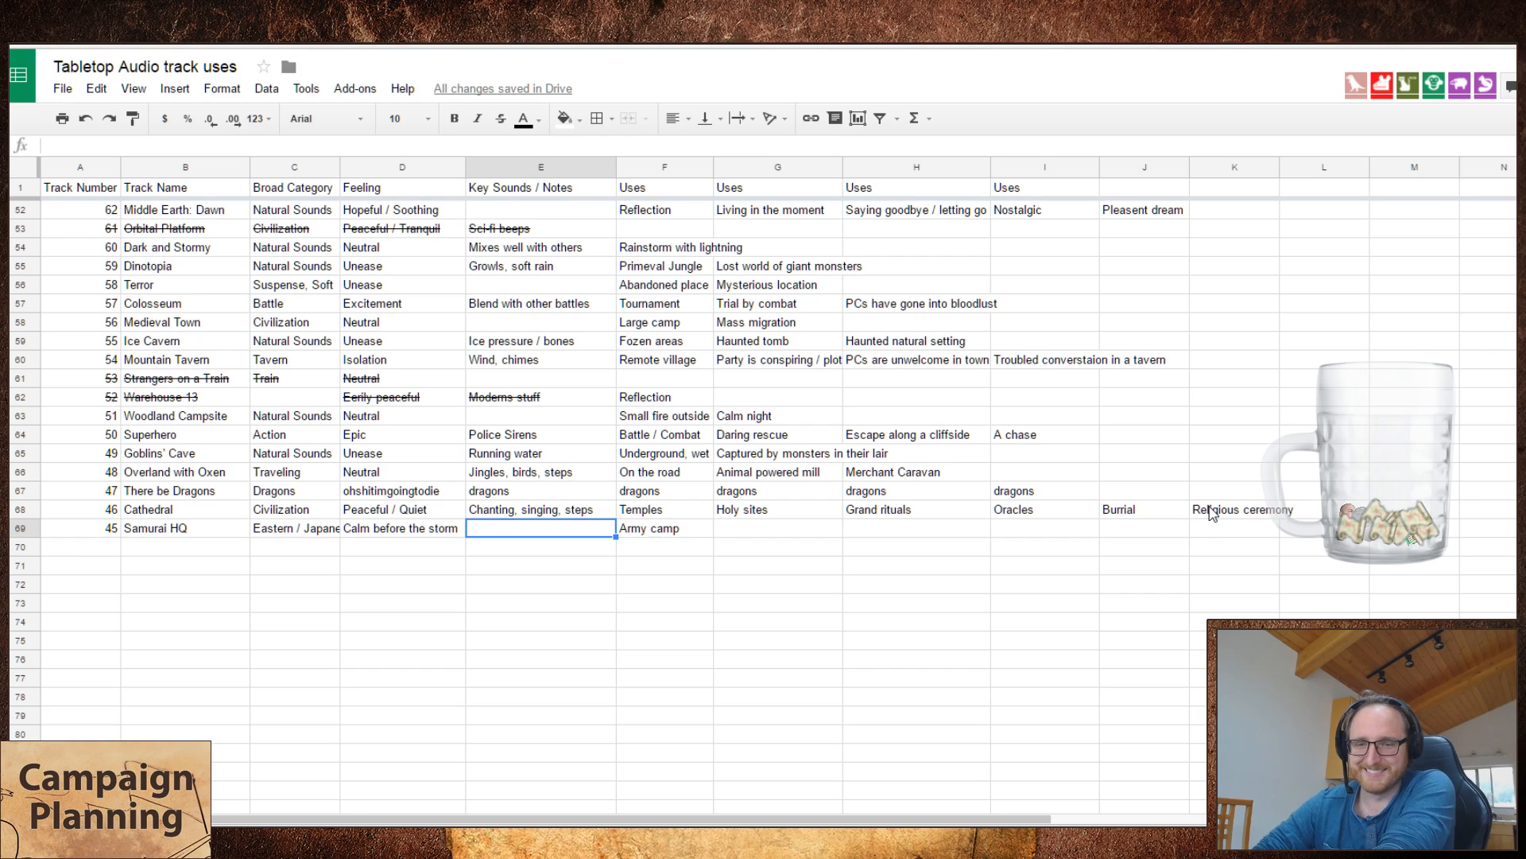
Step: Add "Prepreations for war" and "Training" as the second and third uses of Samurai HQ, leaving its key sounds blank
key(Tab)
key(Tab)
text(P)
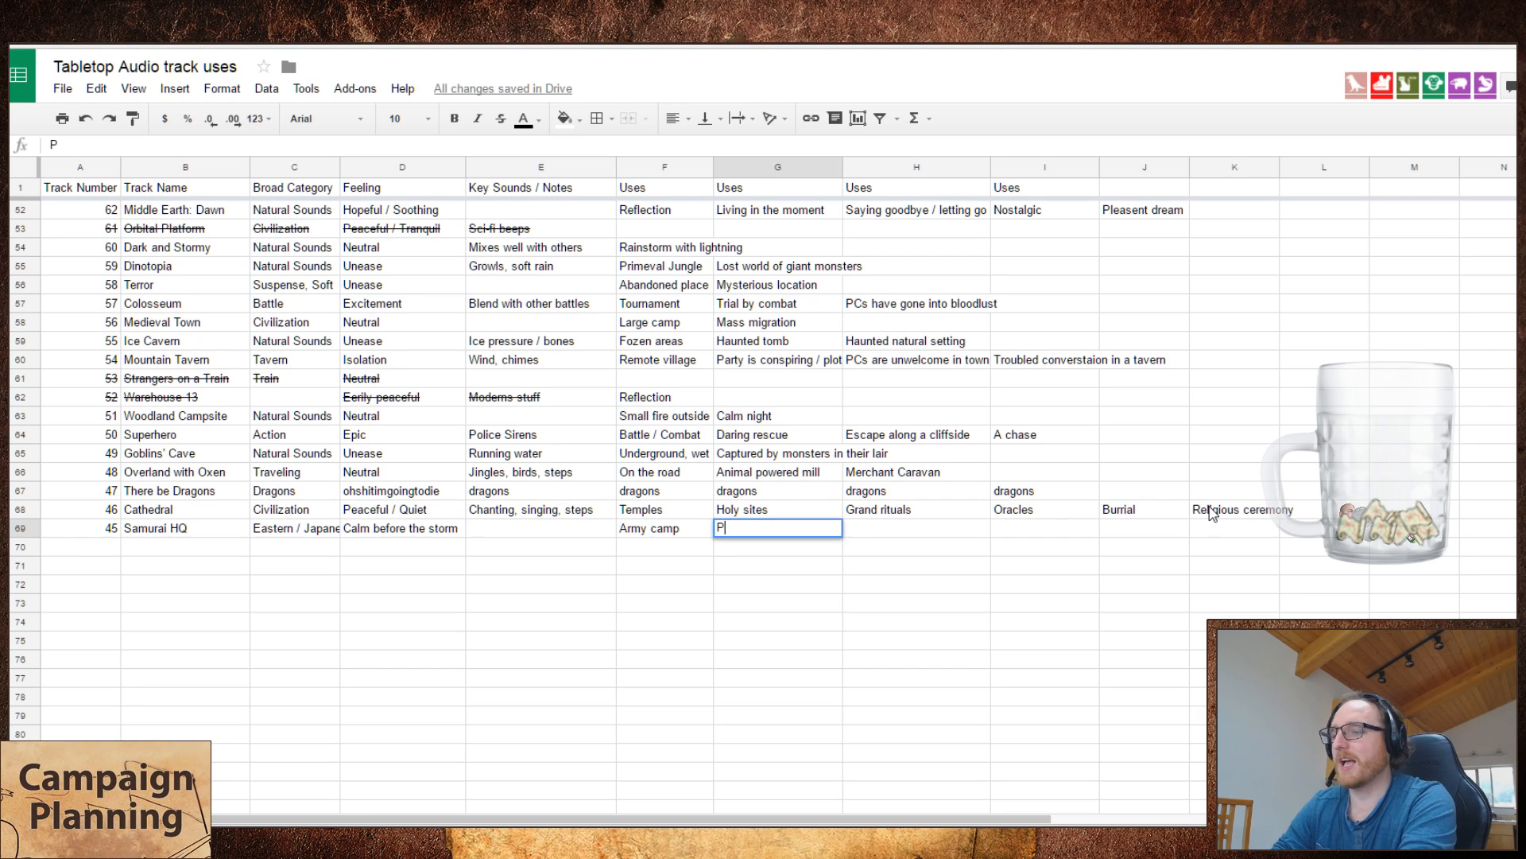
text(repreations for war)
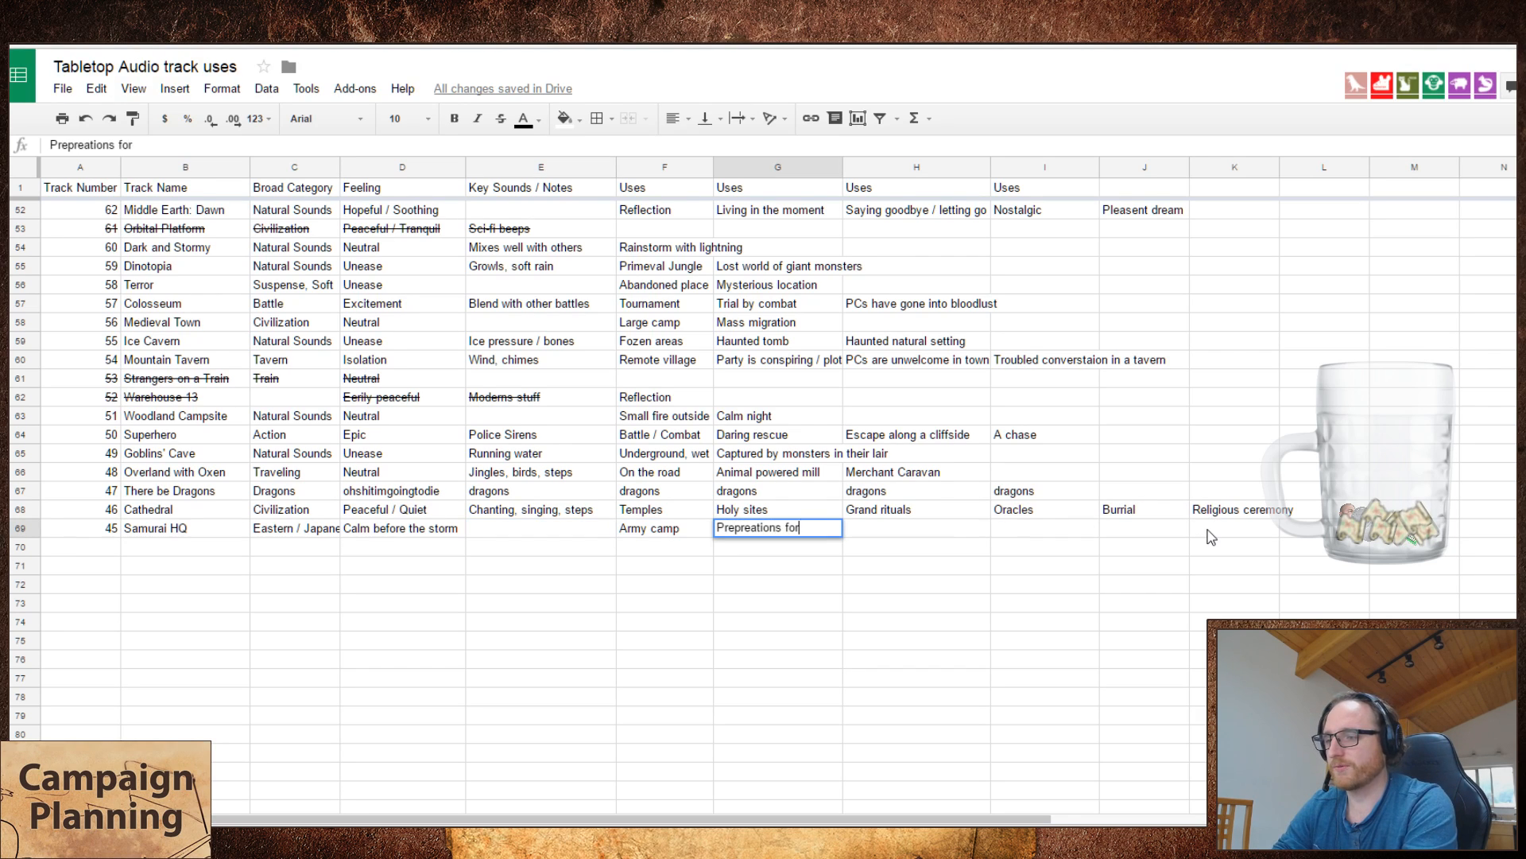
key(Tab)
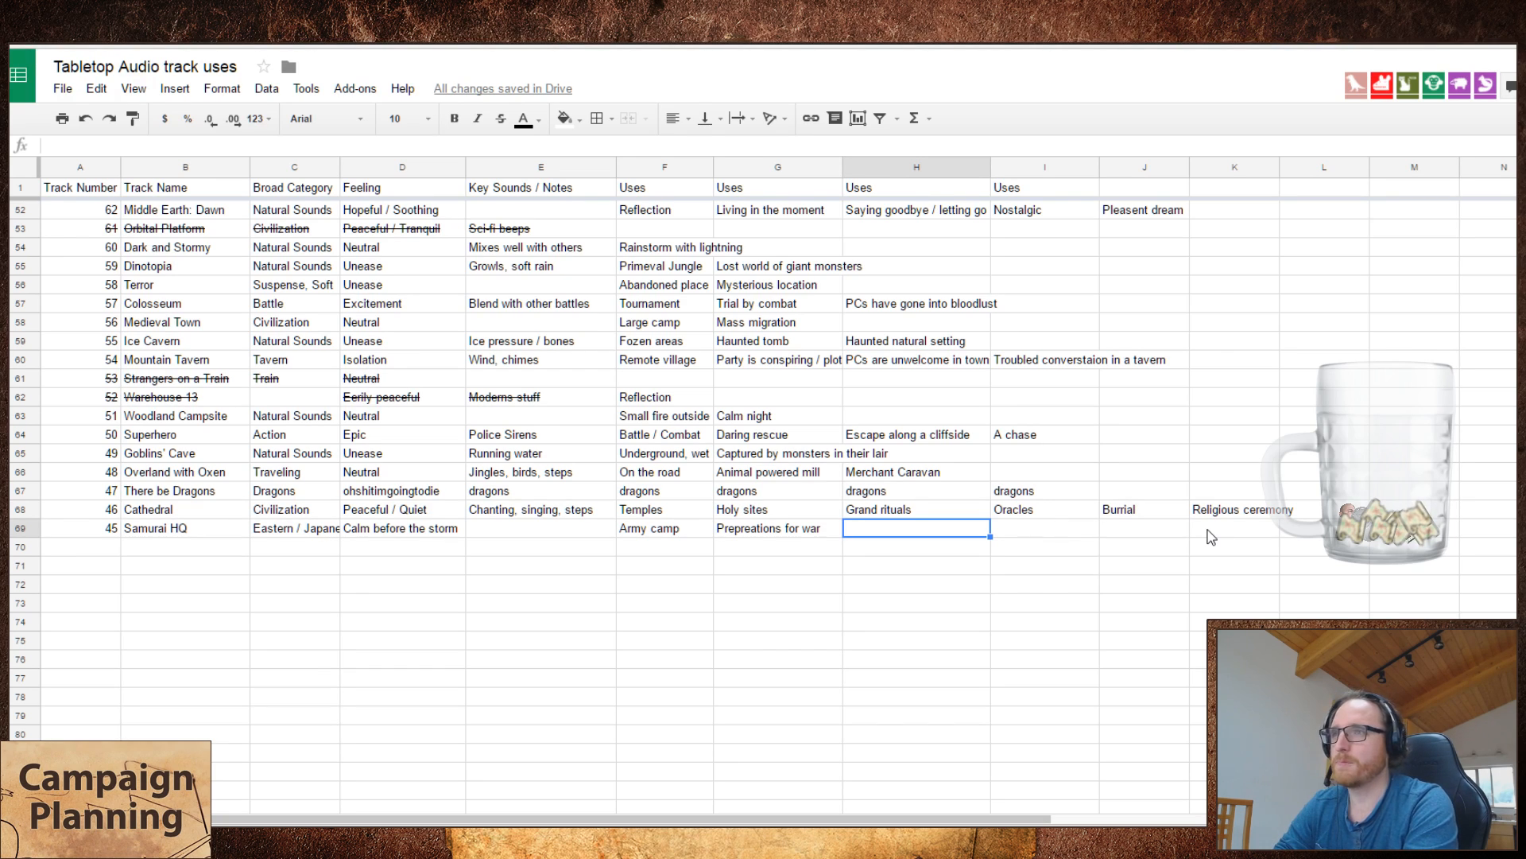
text(Training)
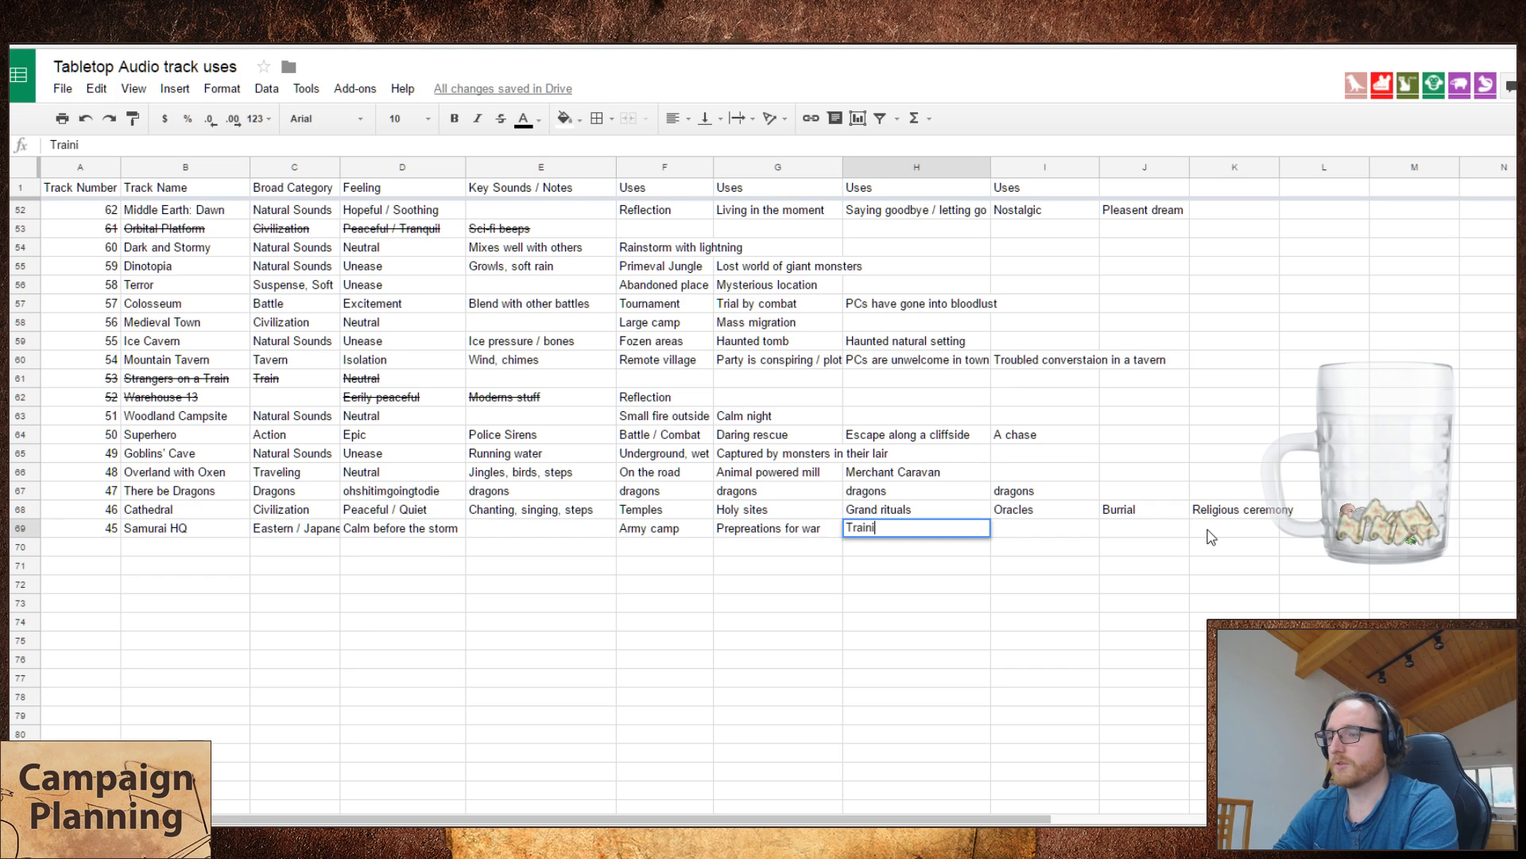
key(Tab)
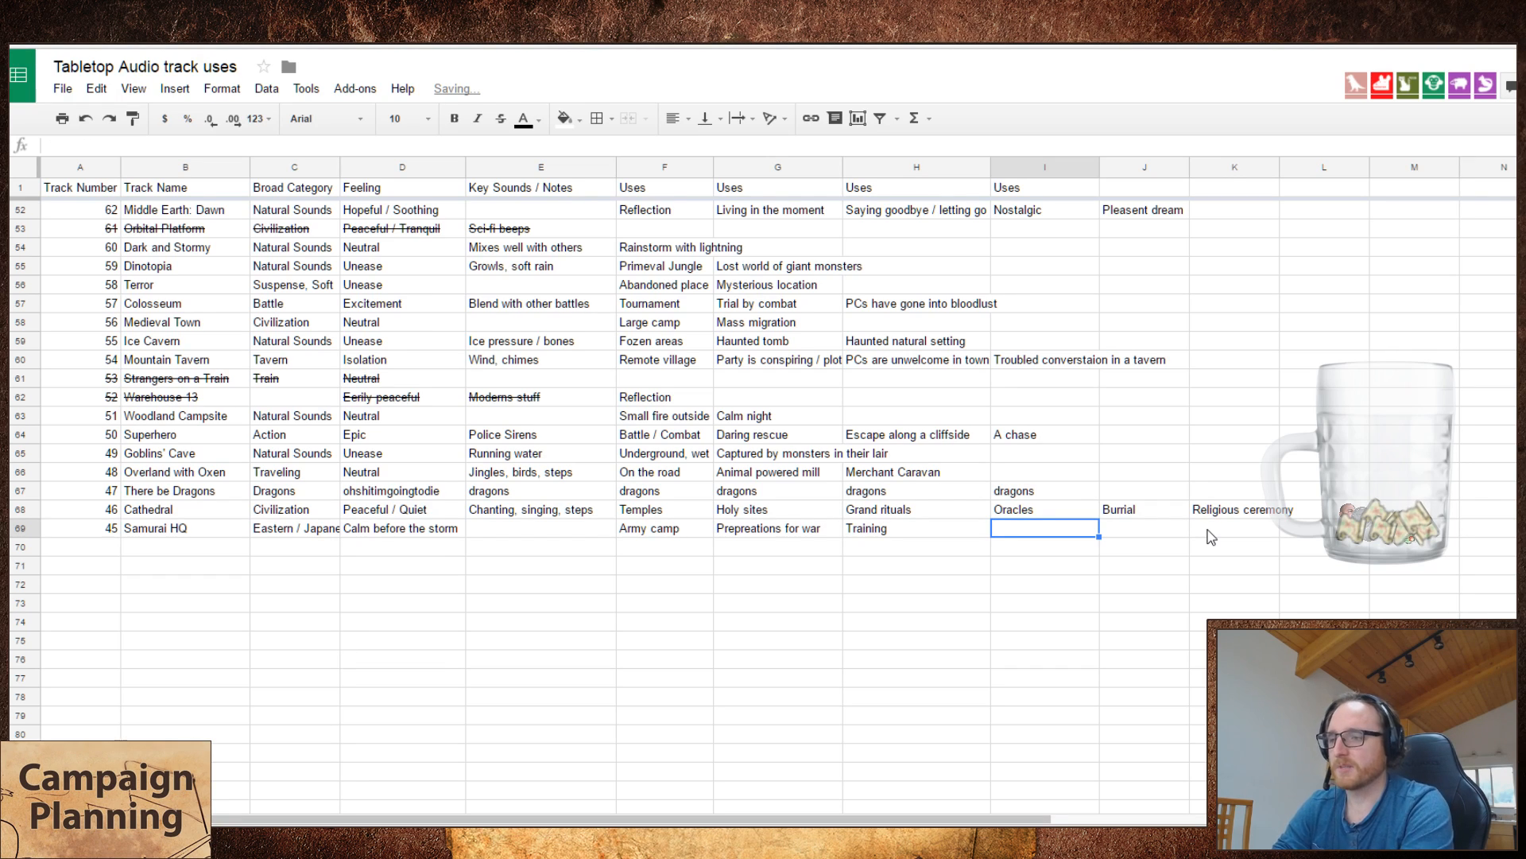
key(Left)
key(shift+Left)
key(shift+Left)
key(Right)
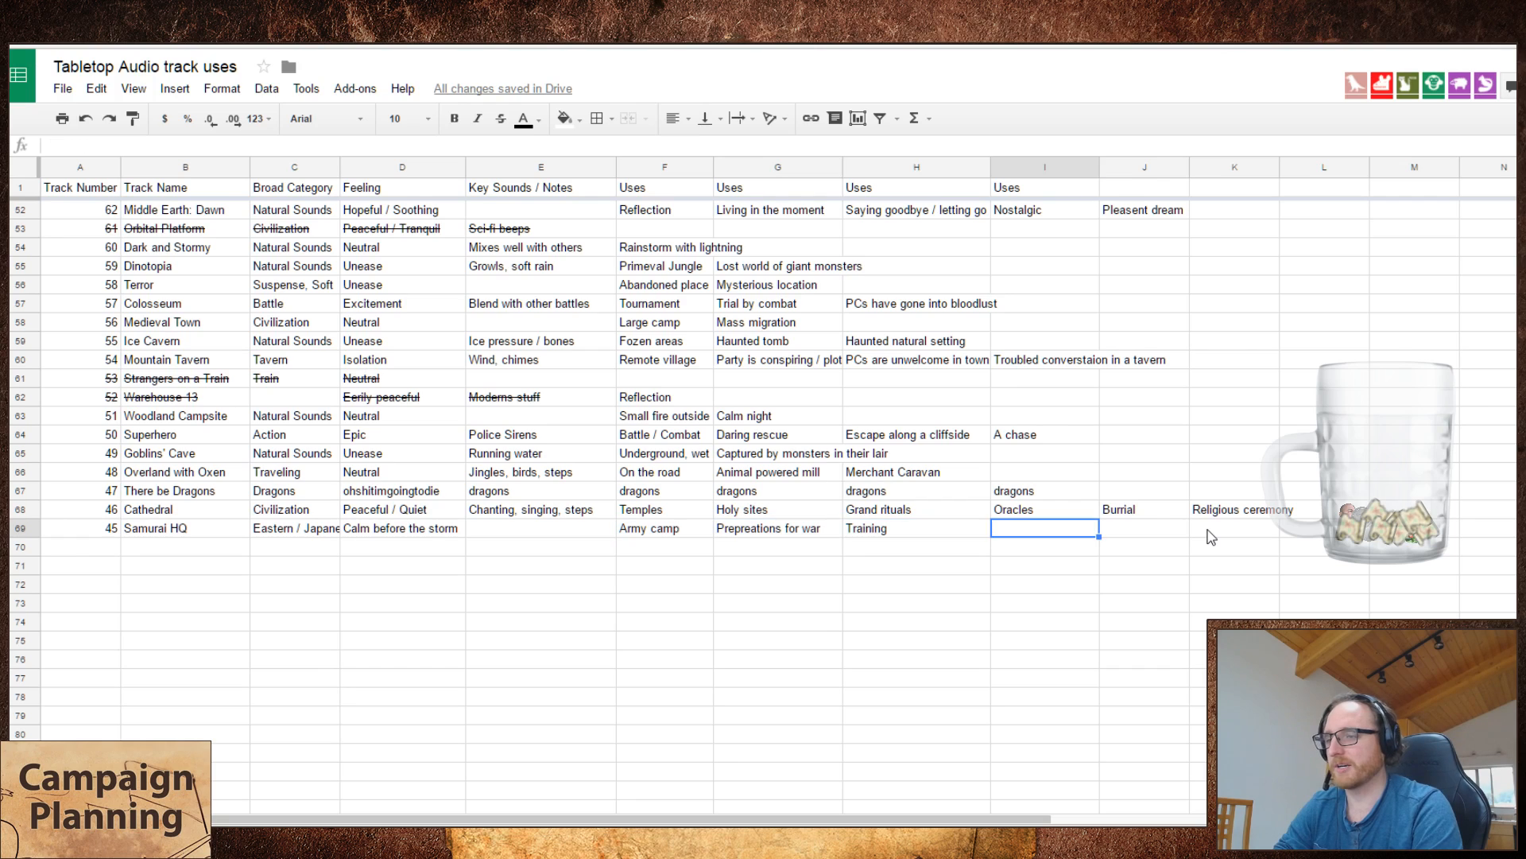
Step: Replace the third use of Samurai HQ with "Stables"
key(Left)
key(Delete)
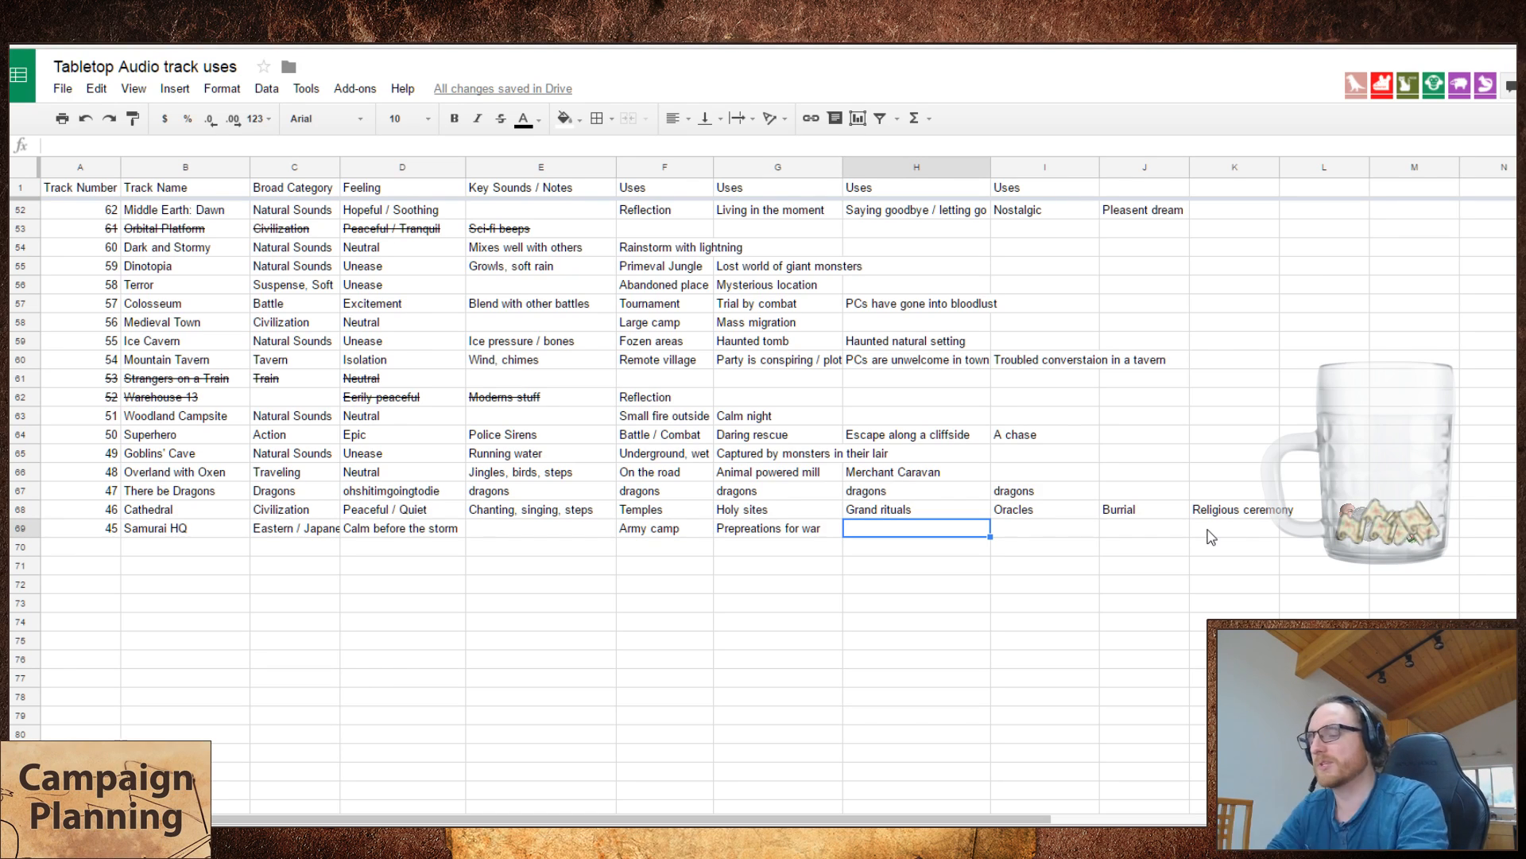
text(Stables)
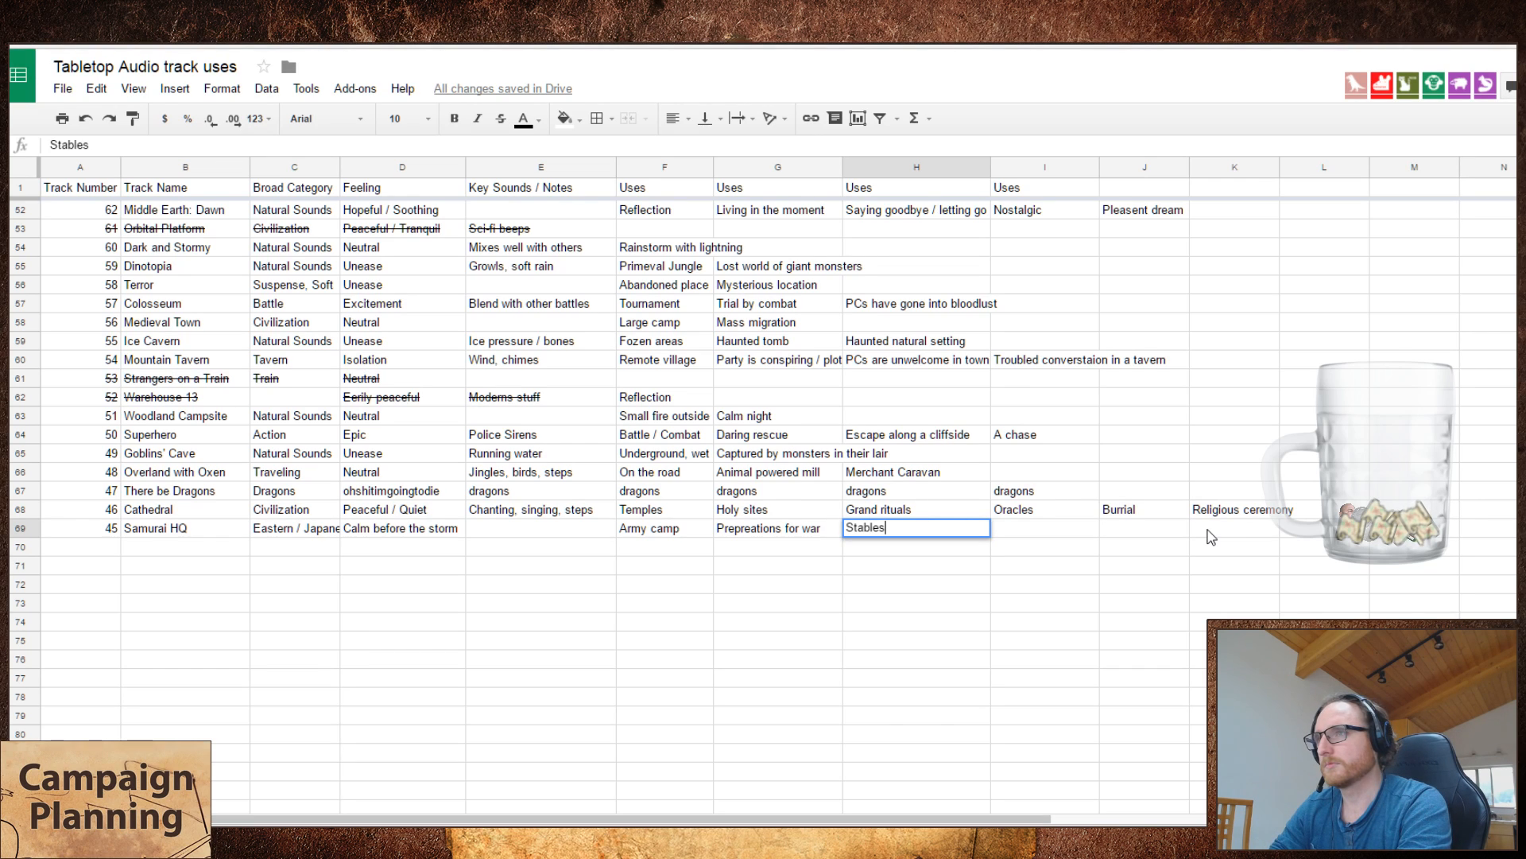
key(Tab)
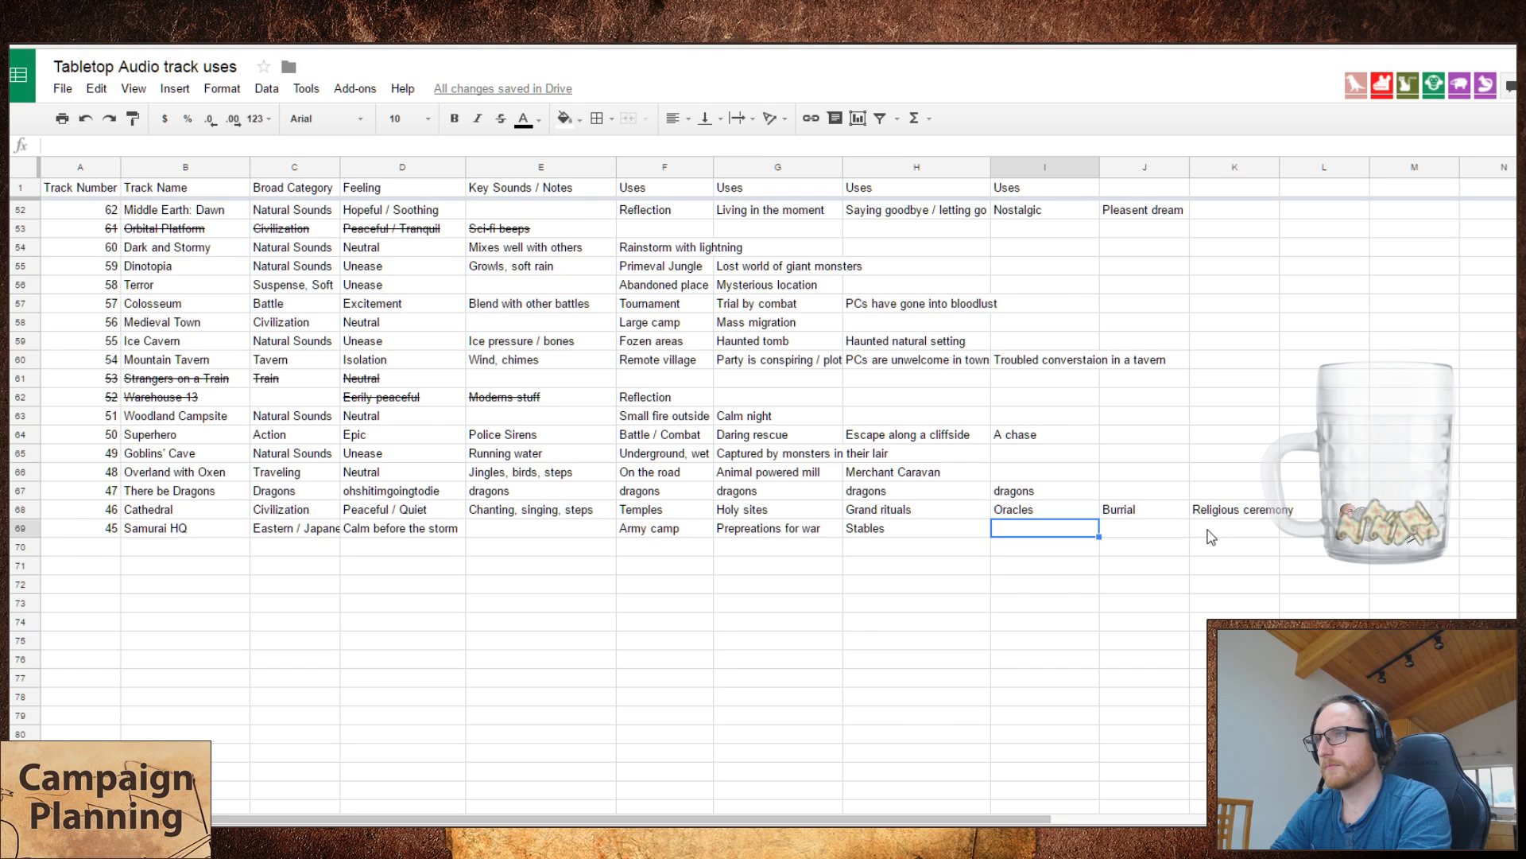
Step: Switch to the Tabletop Audio site, clear the player's old playlist and play the Victorian London track
key(Down)
key(Left)
key(Left)
key(Left)
key(Left)
key(Left)
key(Left)
key(Left)
key(Left)
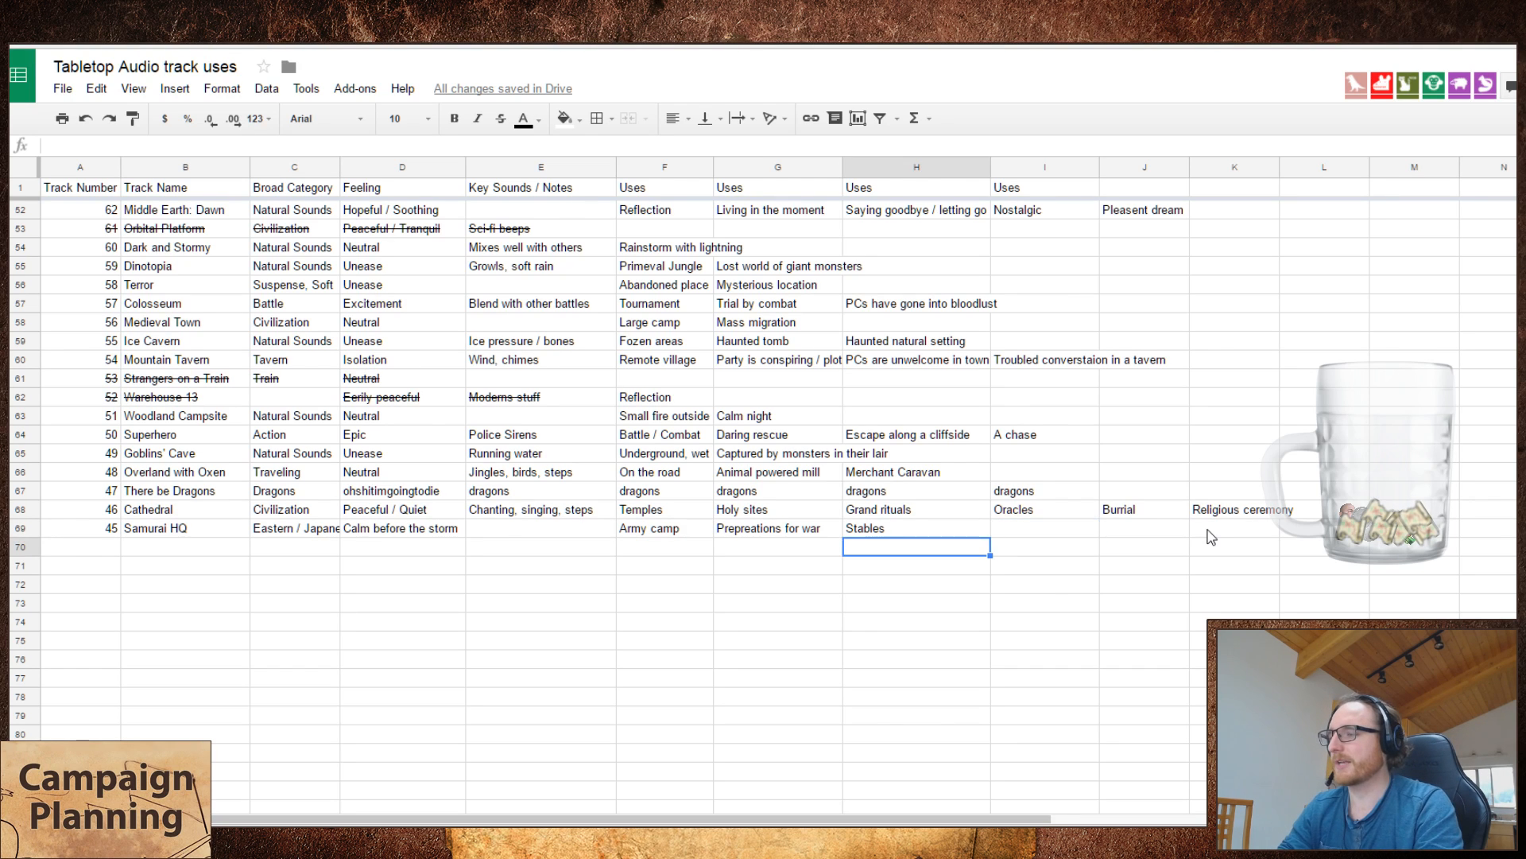
key(ctrl+Tab)
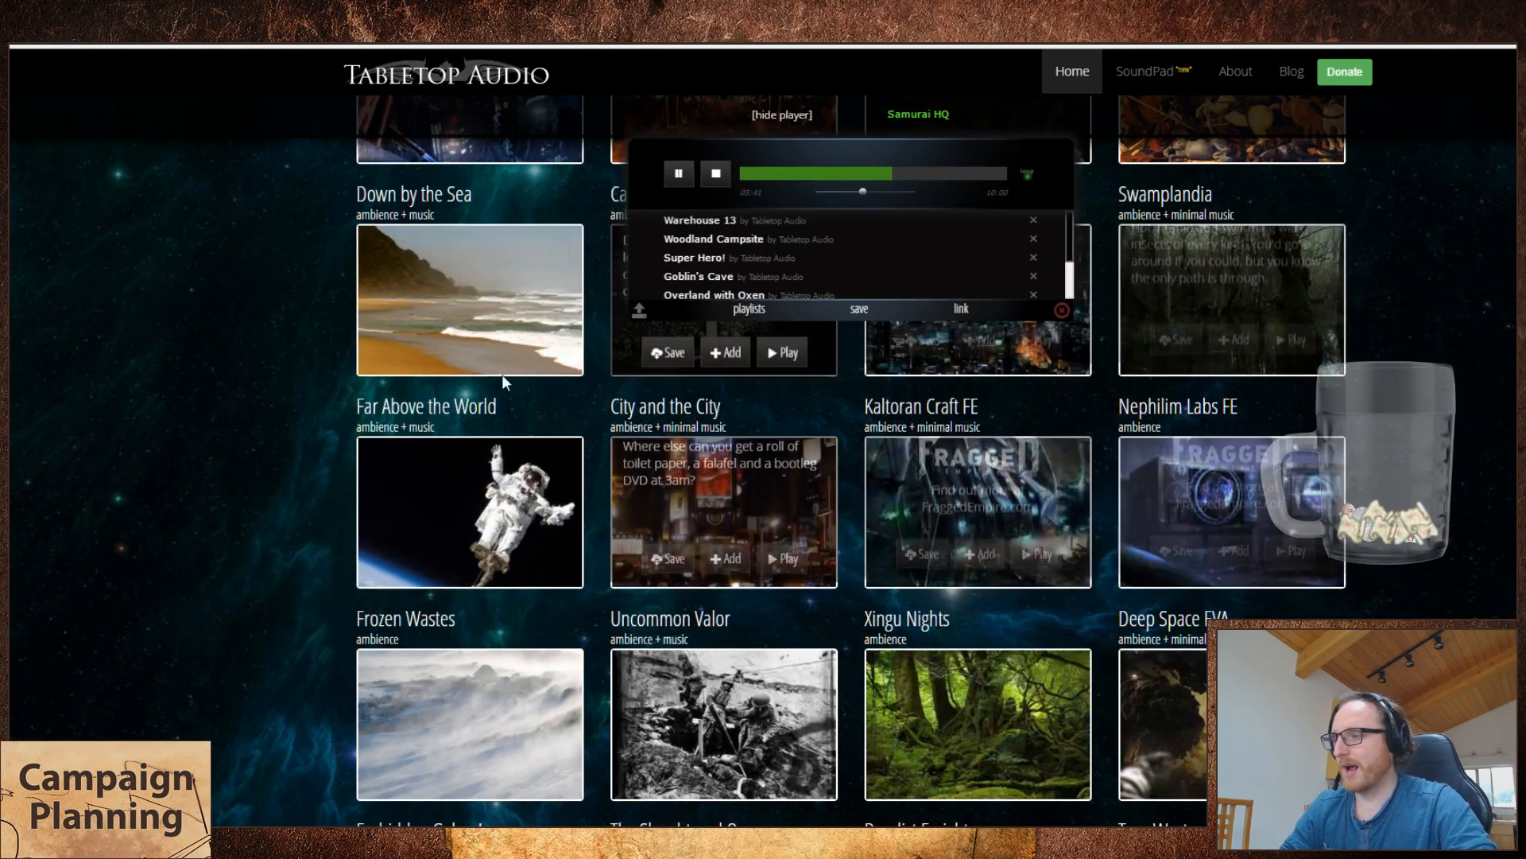
scroll(446, 385, up, 9)
scroll(423, 456, up, 2)
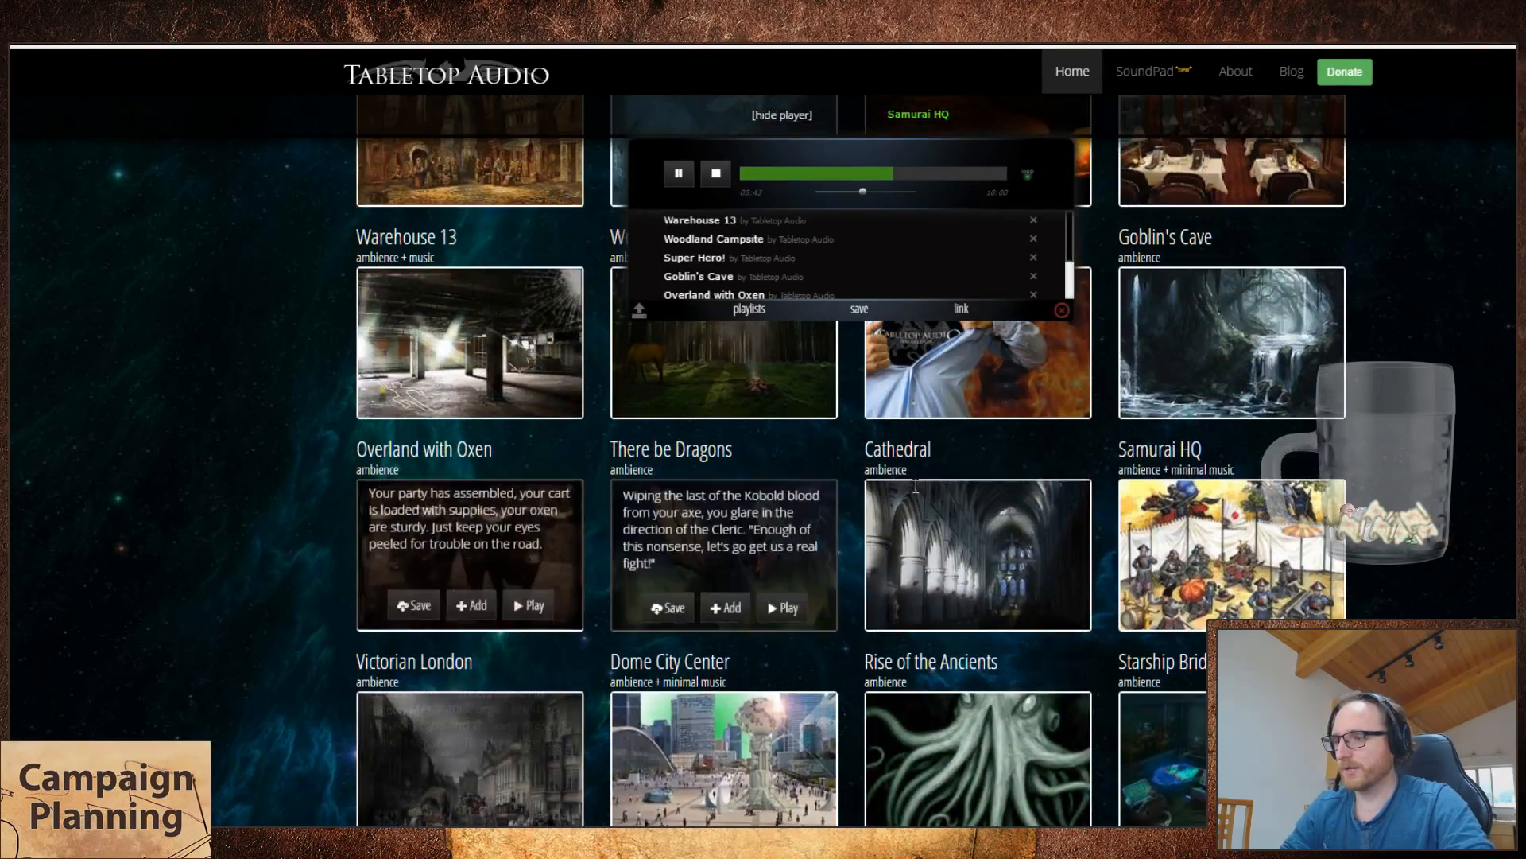
scroll(419, 613, down, 3)
click(535, 548)
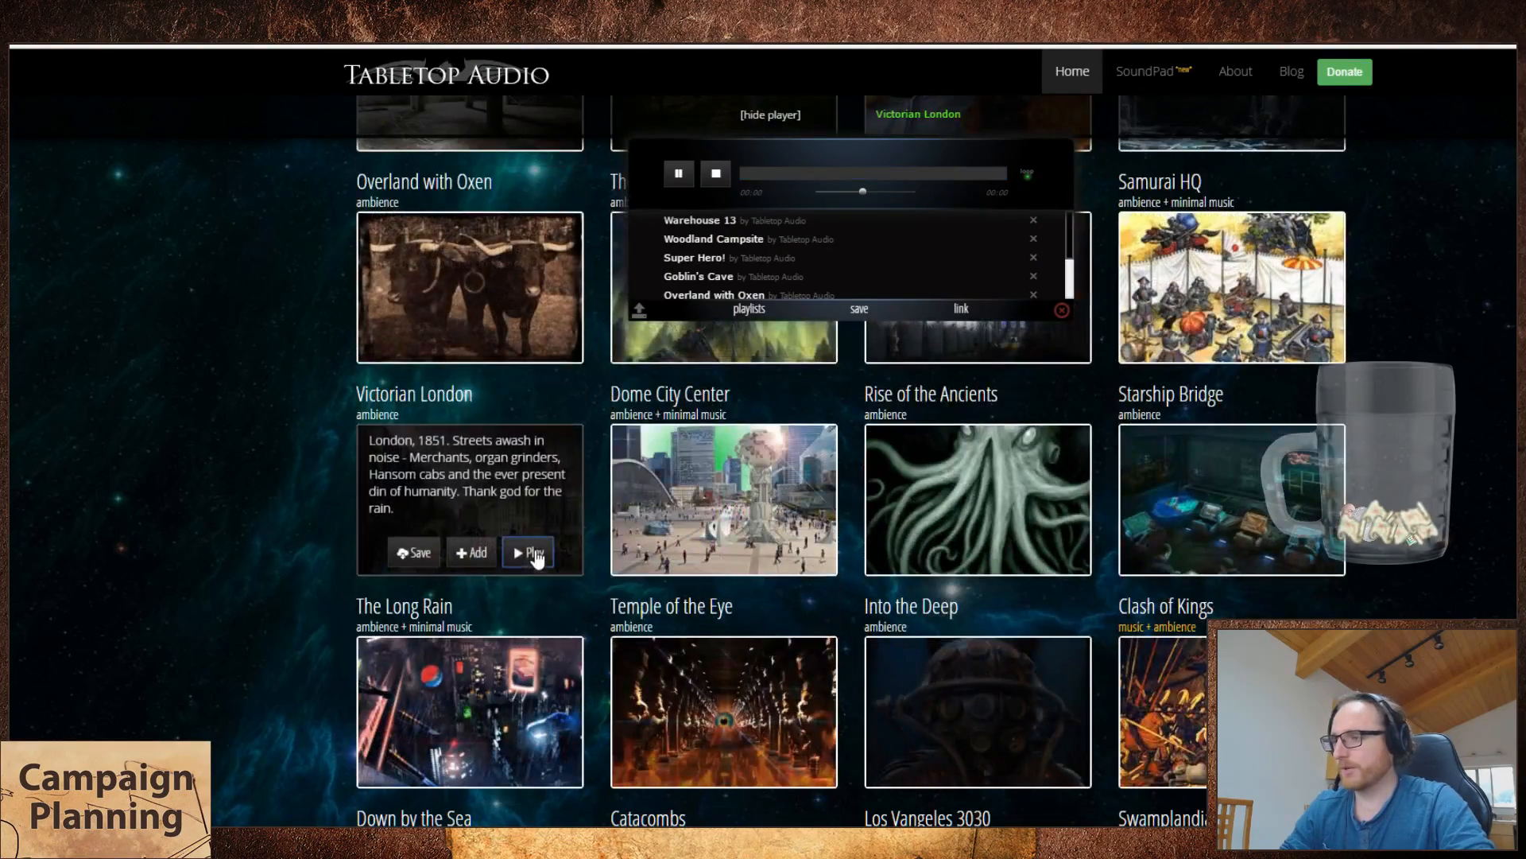
click(1062, 309)
click(532, 553)
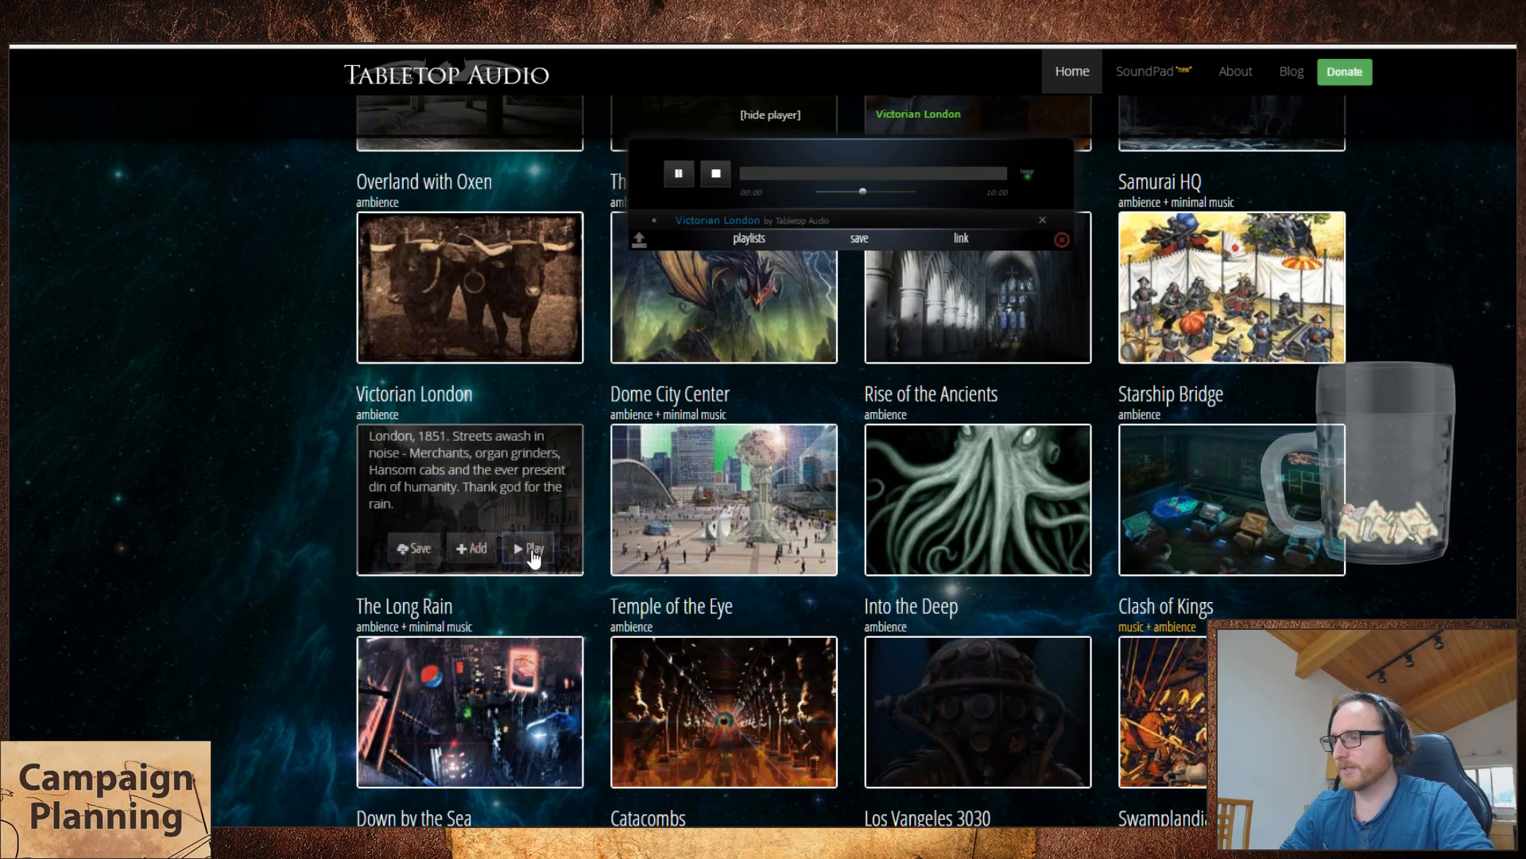
Step: Return to the track spreadsheet and add track number 44, "Victorian London", in the row below Samurai HQ
key(ctrl+Tab)
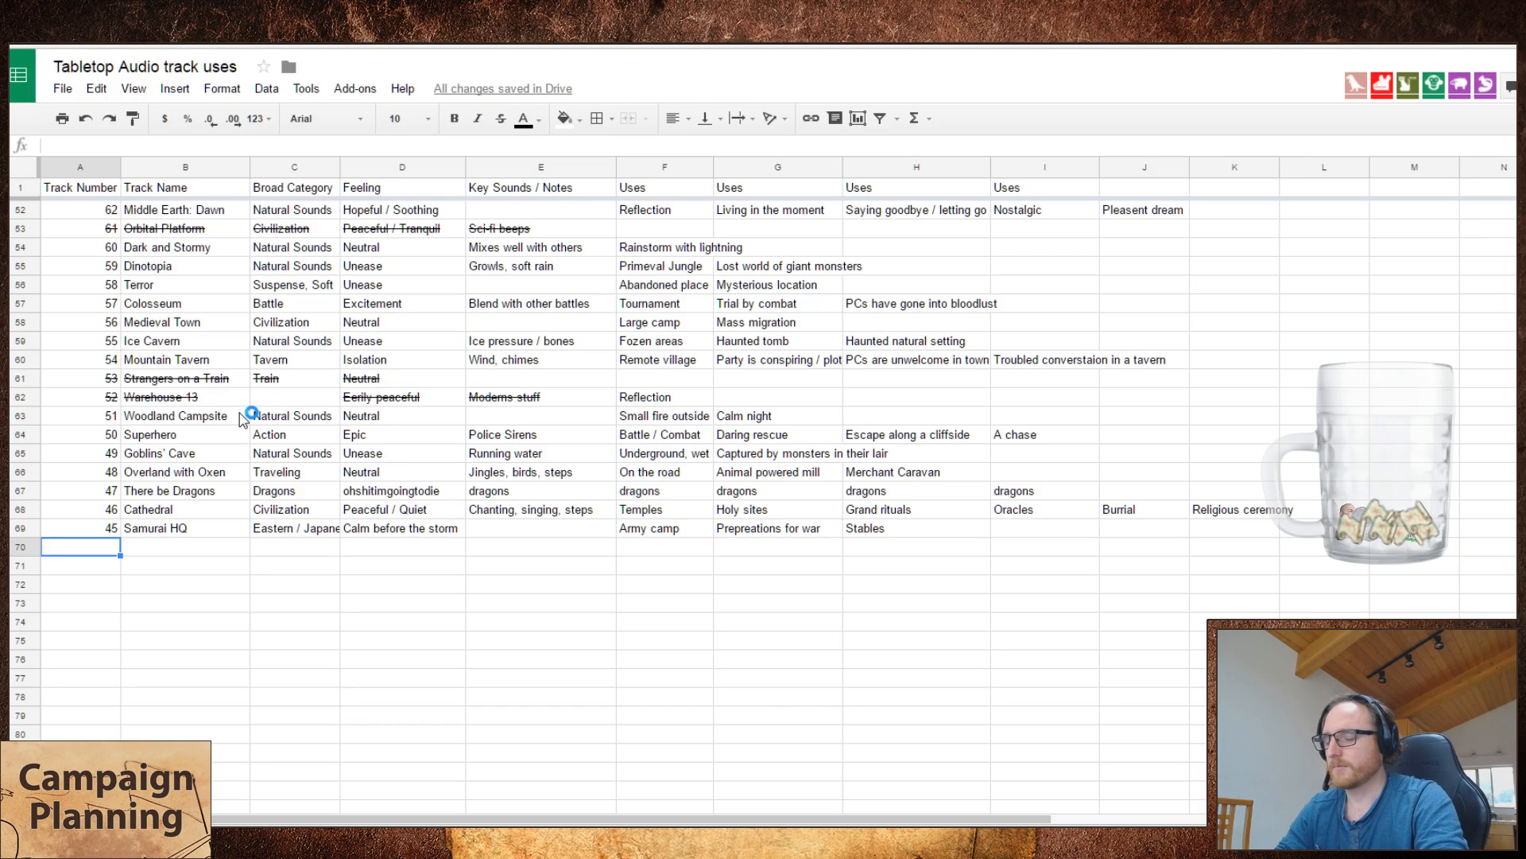
text(44)
key(Tab)
text(sV)
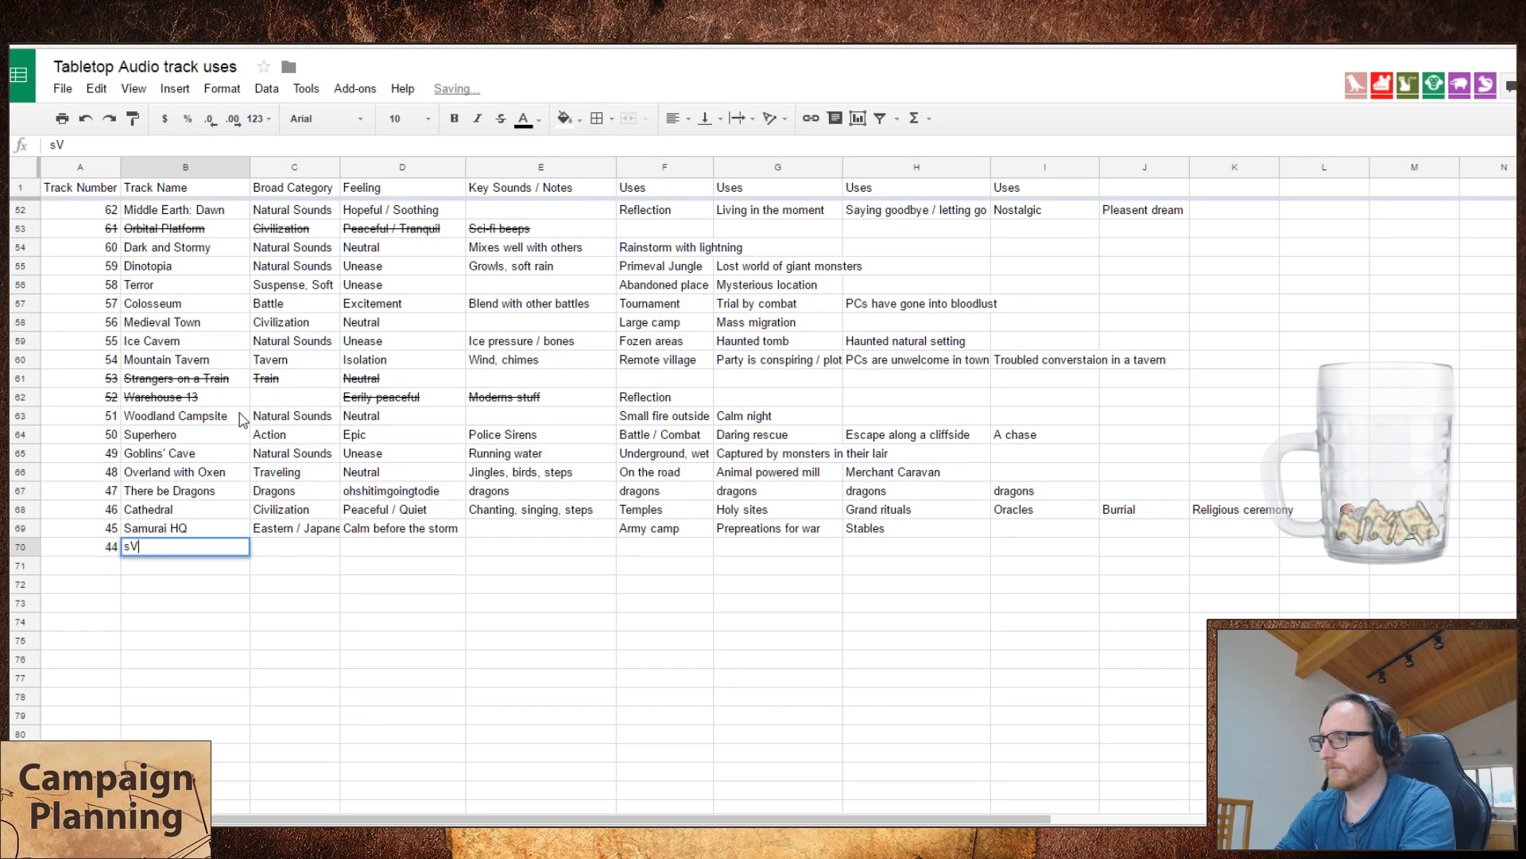
key(BackSpace)
key(BackSpace)
text(Victorian Lon)
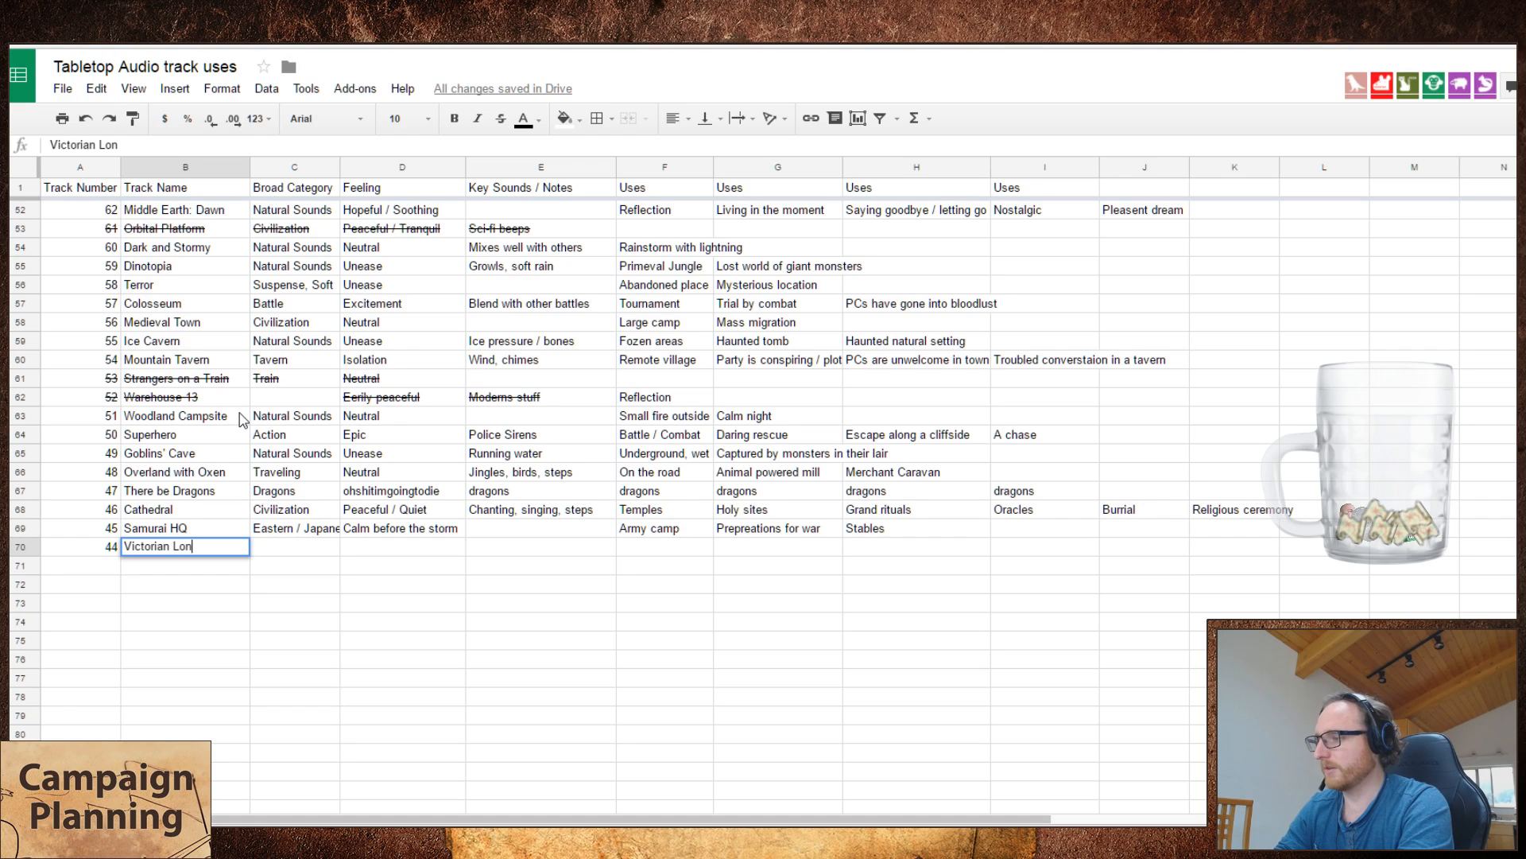
text(don)
key(Tab)
Step: Check the Victorian London entry on the Tabletop Audio site, then set its broad category in the spreadsheet to "Civilization"
key(ctrl+Tab)
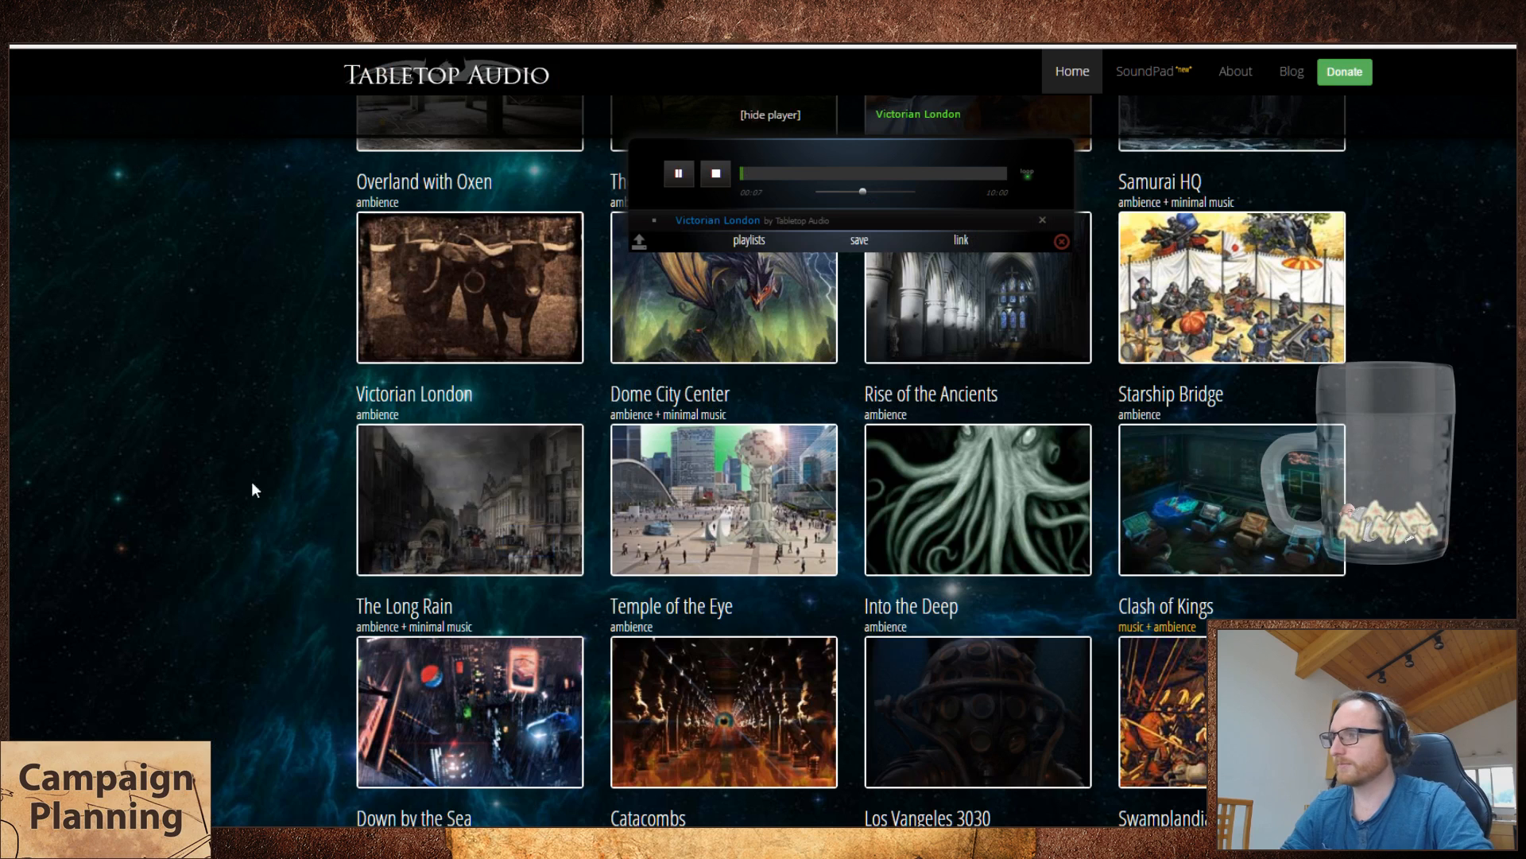
mouse_move(395, 507)
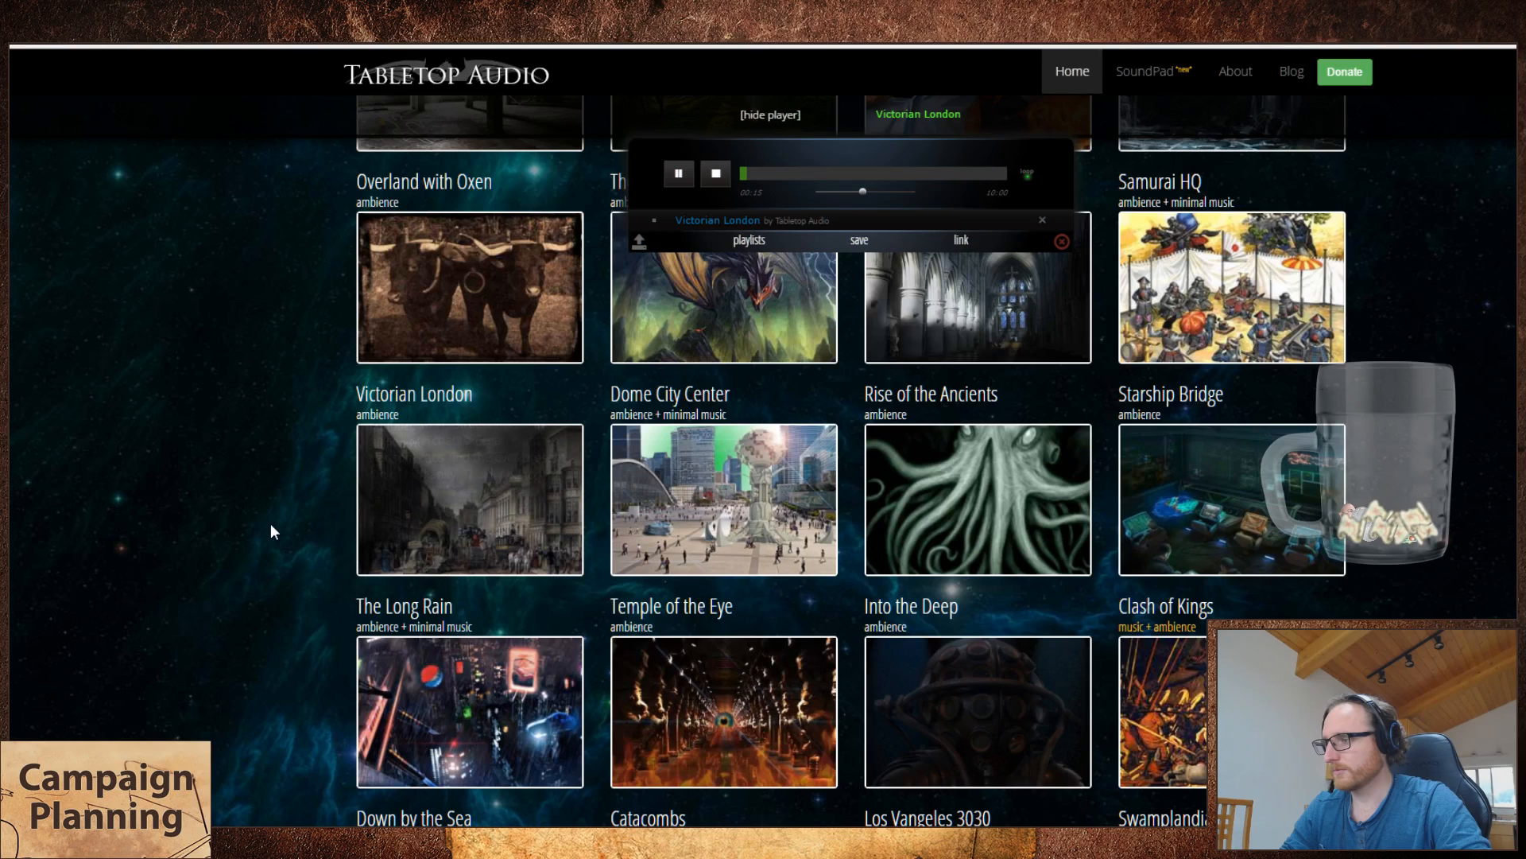
key(alt+Tab)
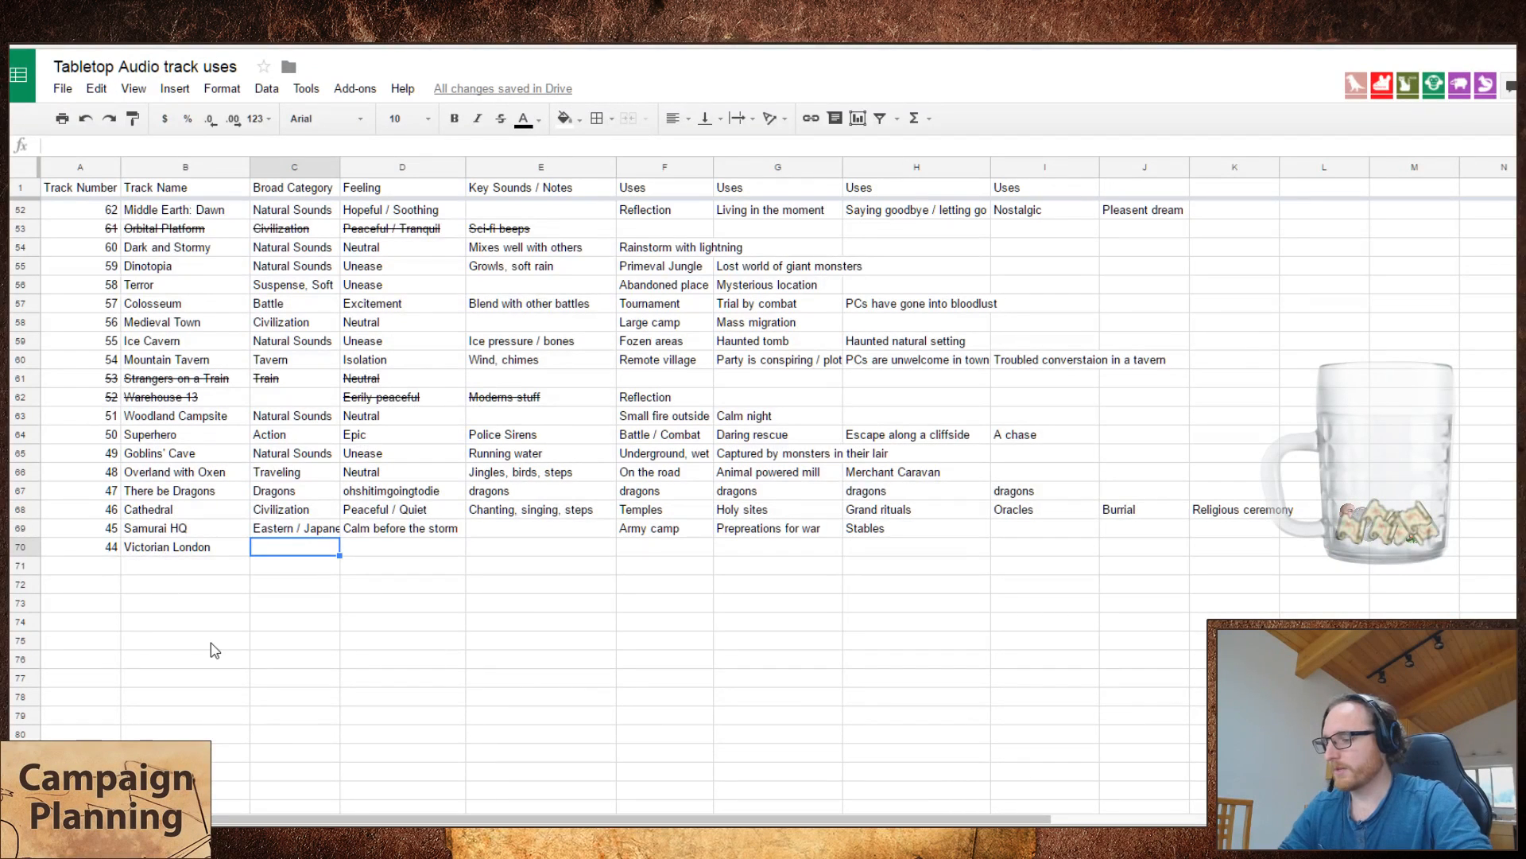
text(C)
key(Tab)
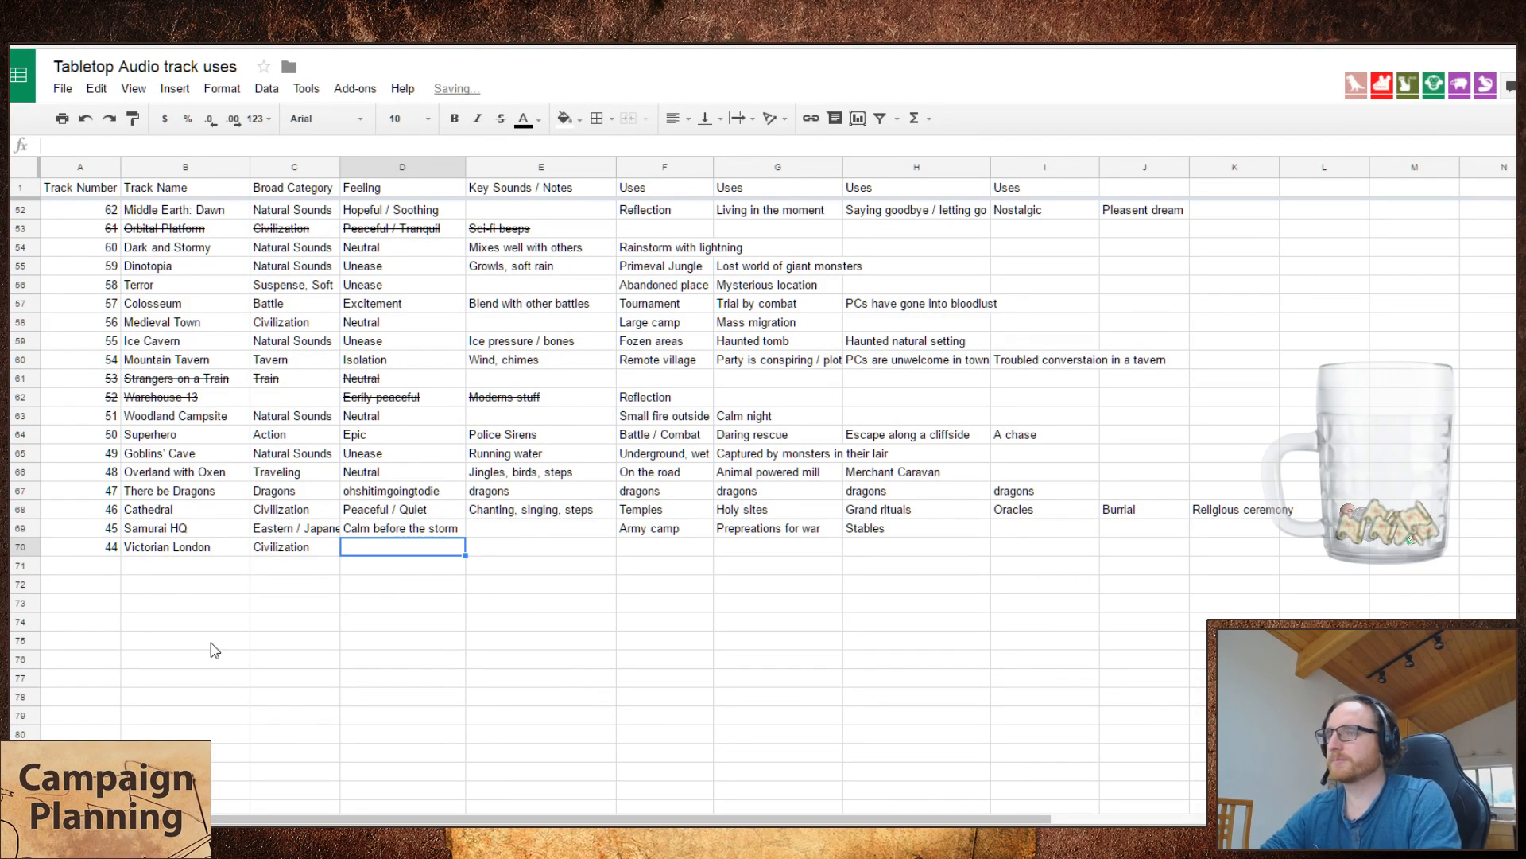
Step: Set the feeling of Victorian London to "Busy", leaving its key sounds blank
text(N)
key(Tab)
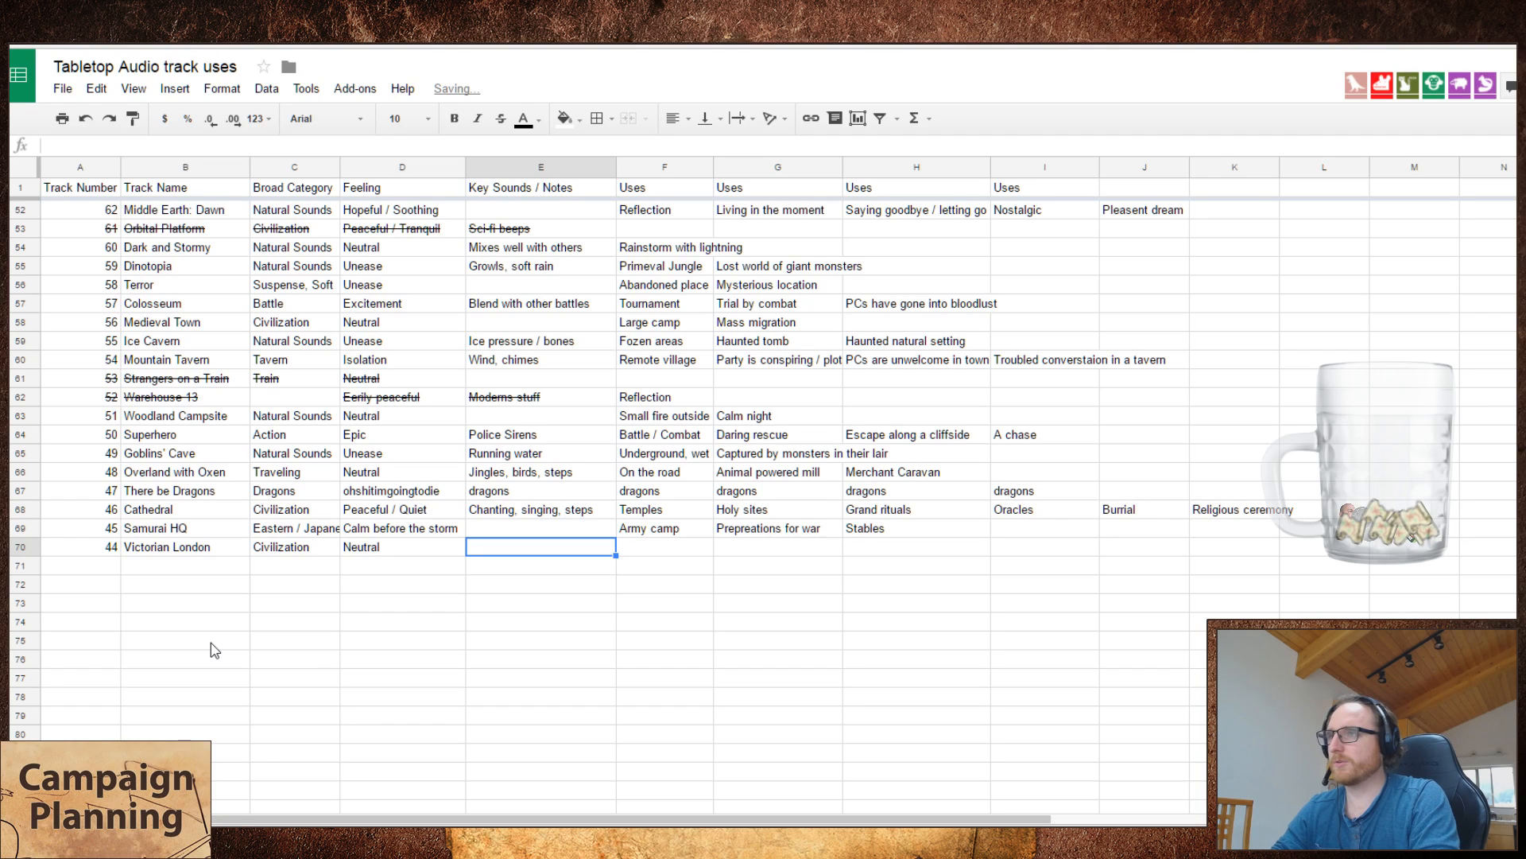
key(Left)
text(Busy)
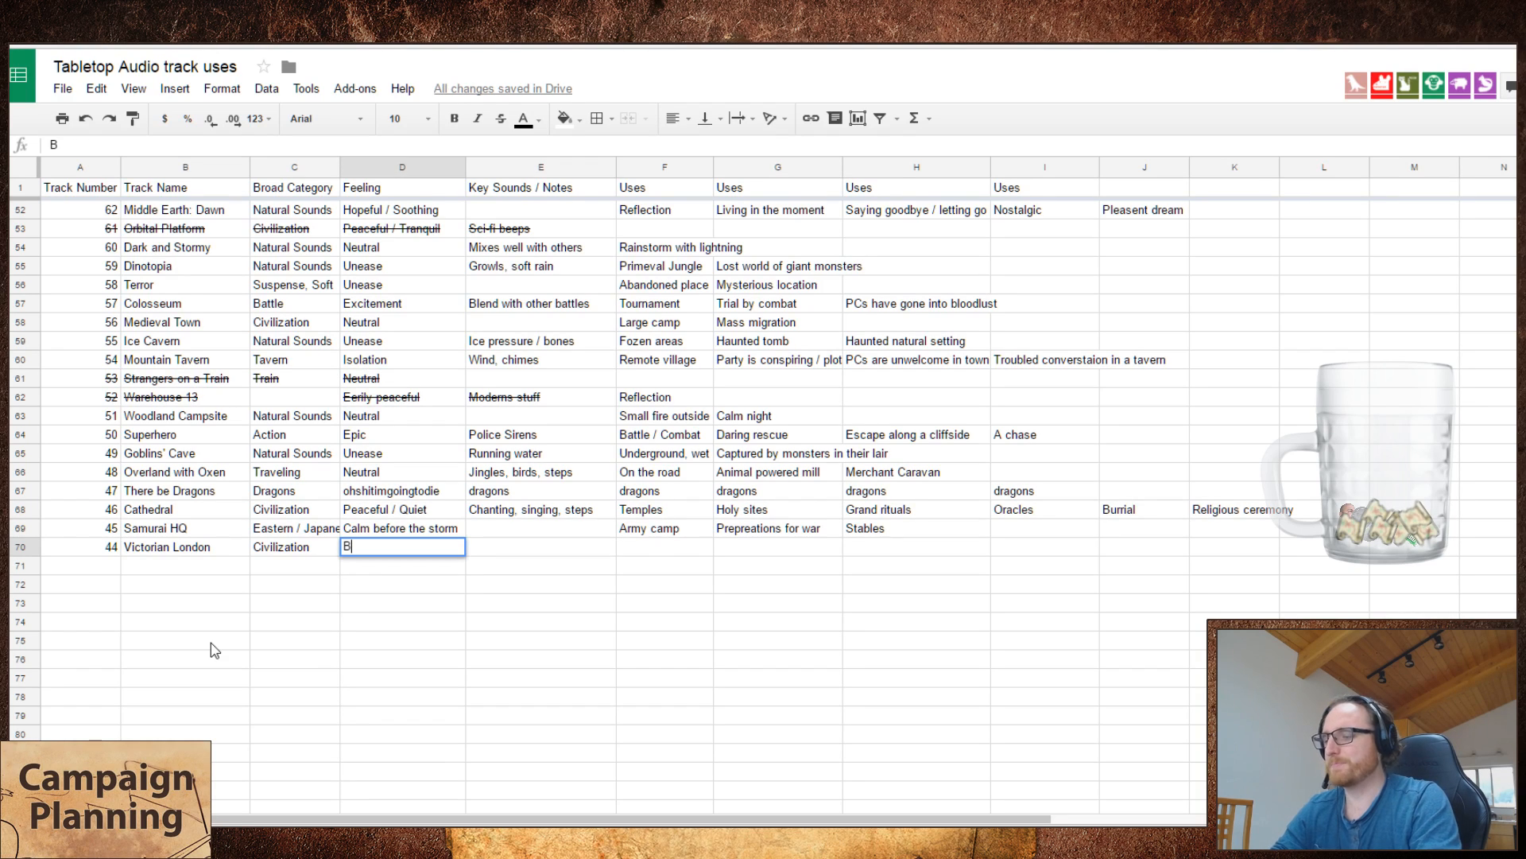
key(Tab)
key(Tab)
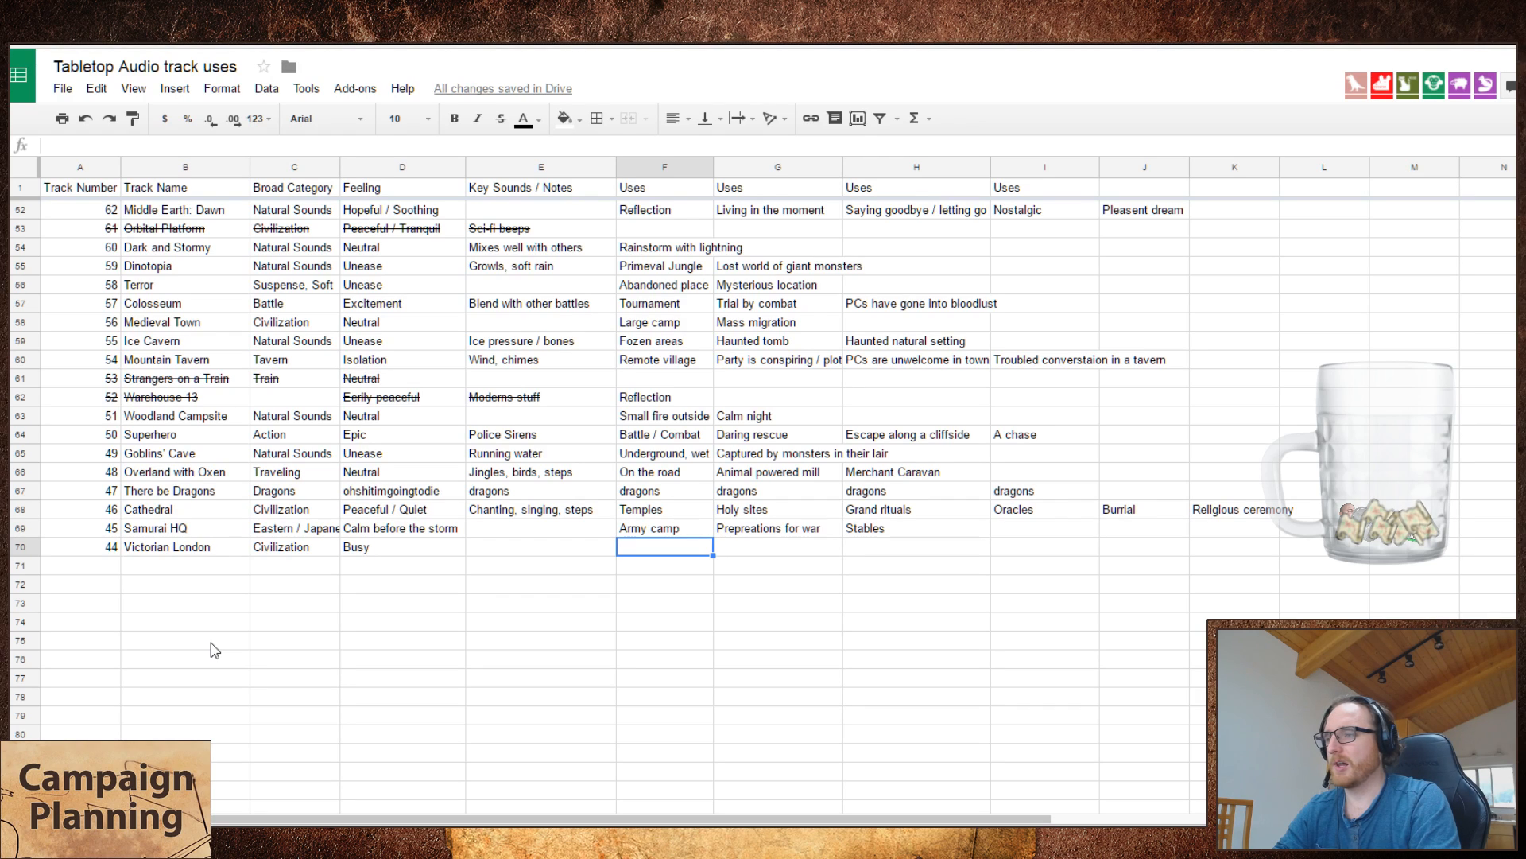
Step: Enter "Large city" and "Advanced city" as the first two uses of Victorian London
text(Large )
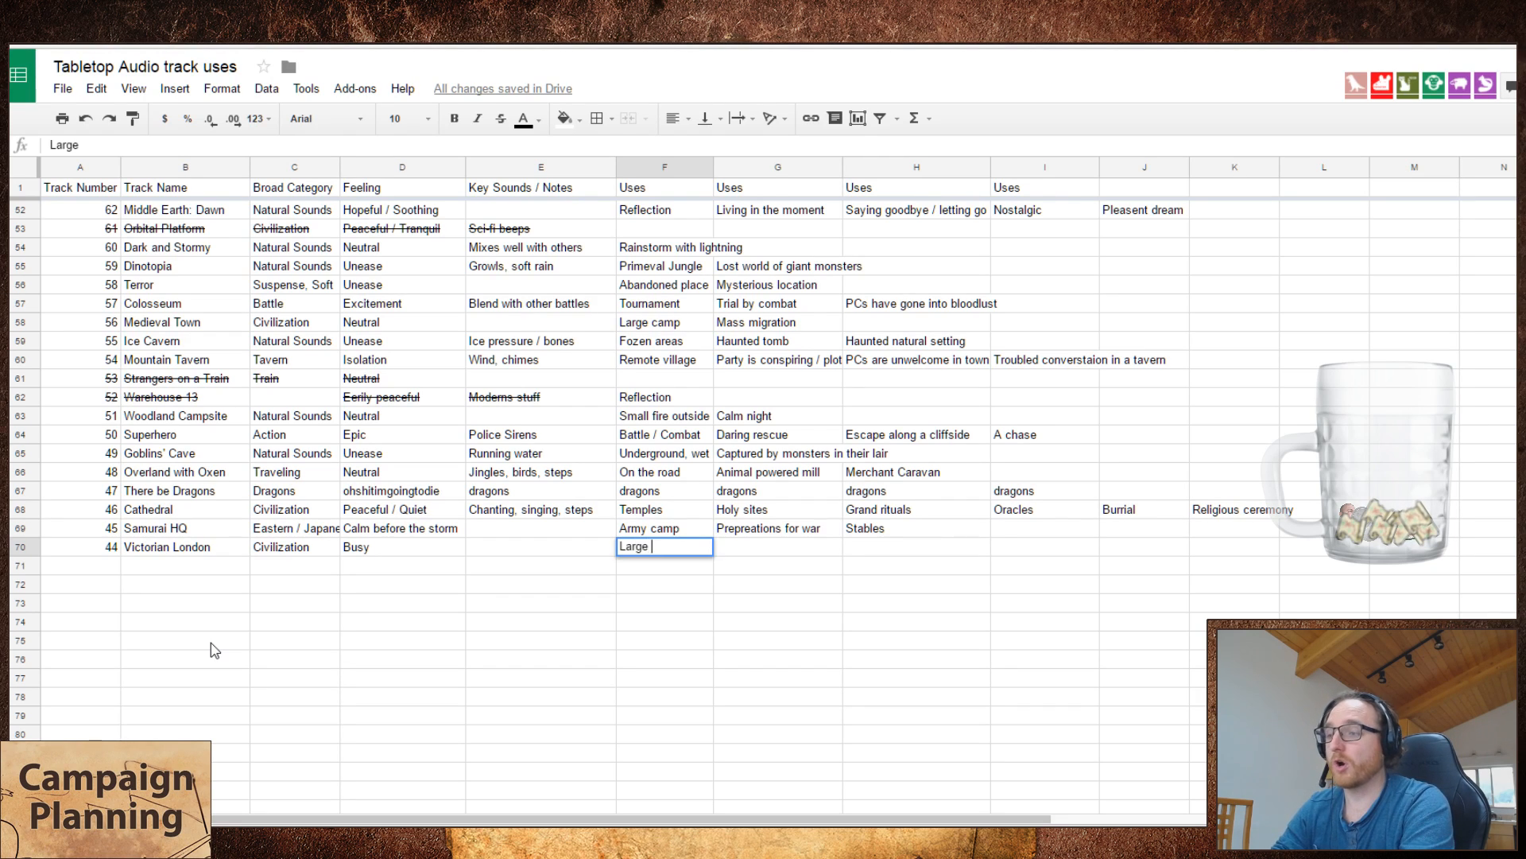
text(city)
key(Tab)
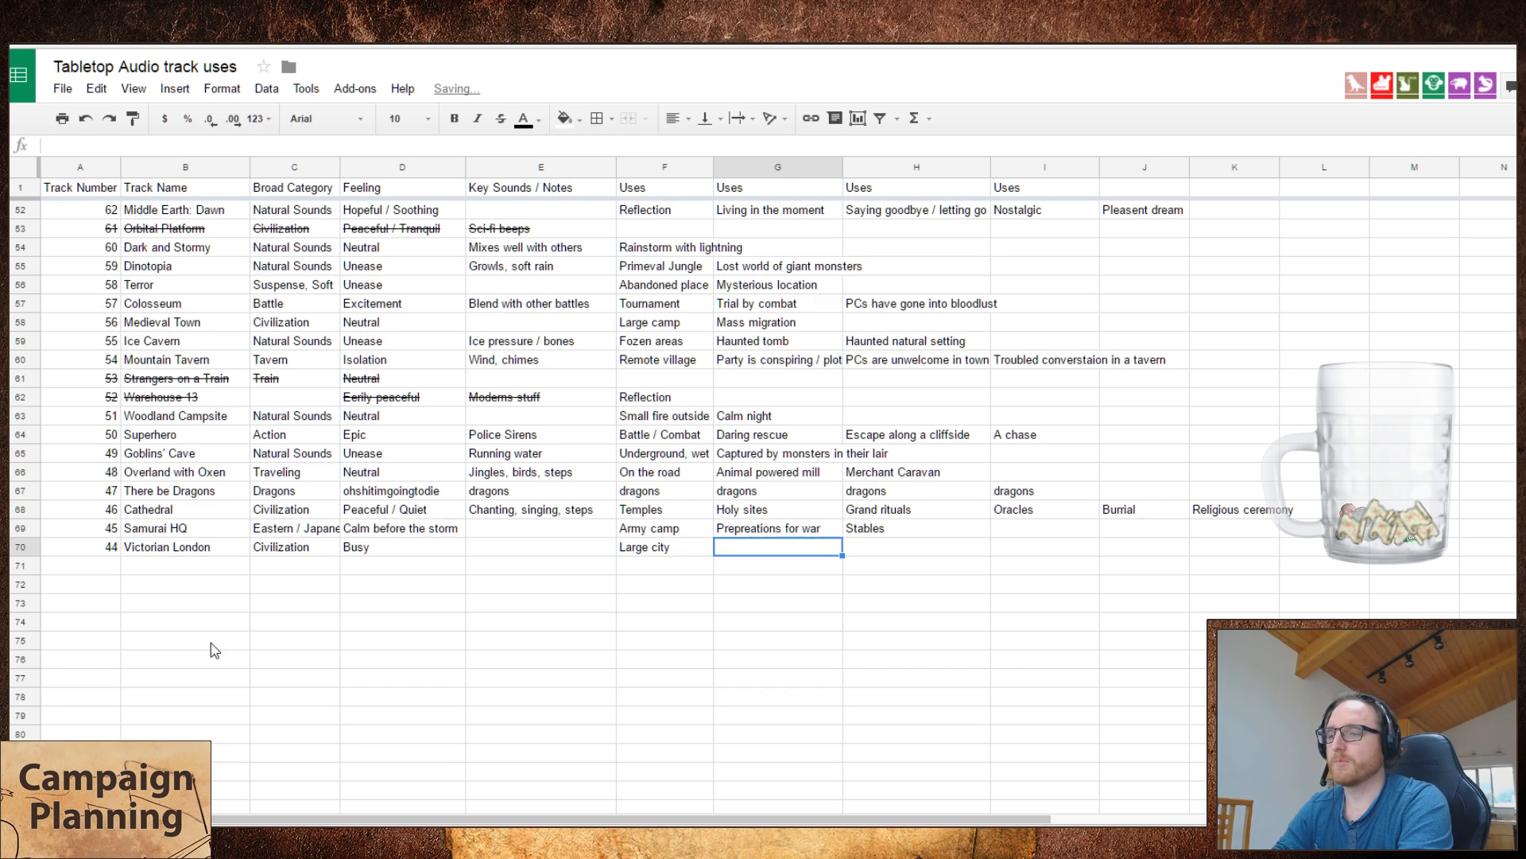
text(Advanced city)
key(Tab)
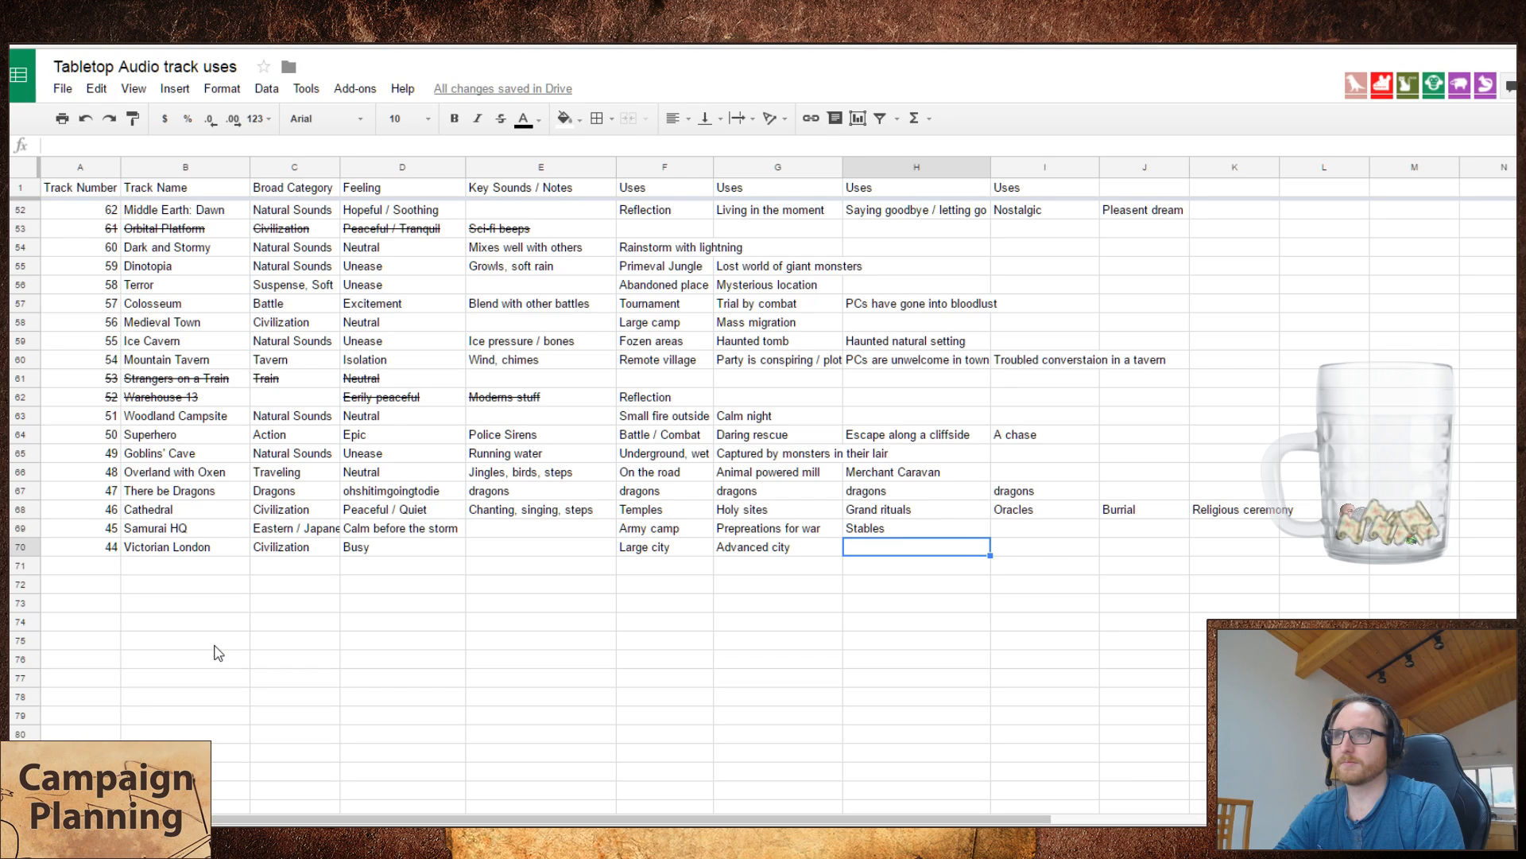
Step: Switch to the Tabletop Audio site, sample several further points of the Victorian London track, and return to the spreadsheet
key(ctrl+Tab)
mouse_move(536, 515)
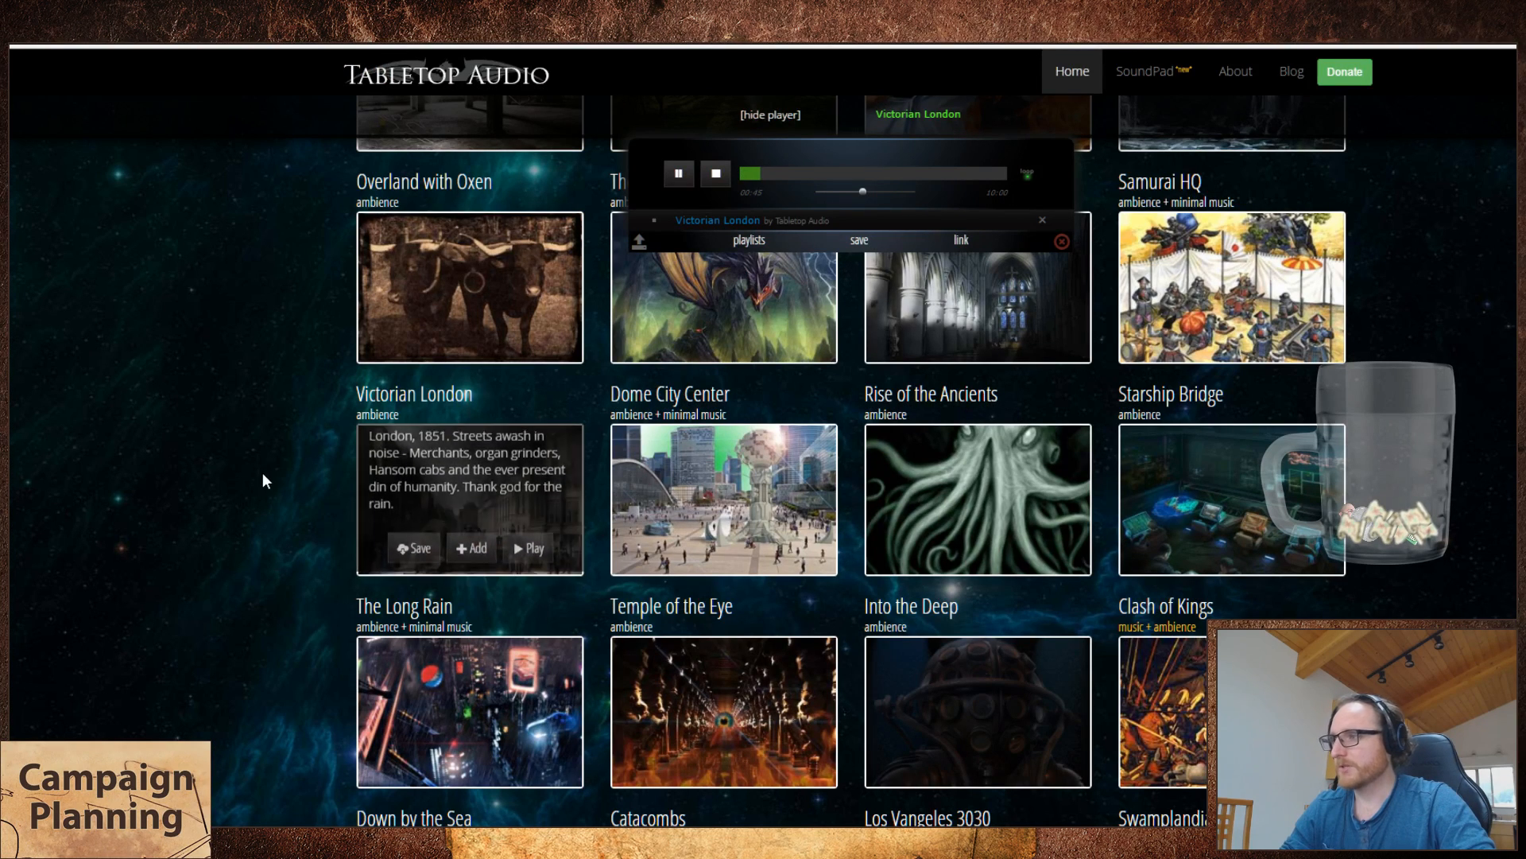
click(772, 174)
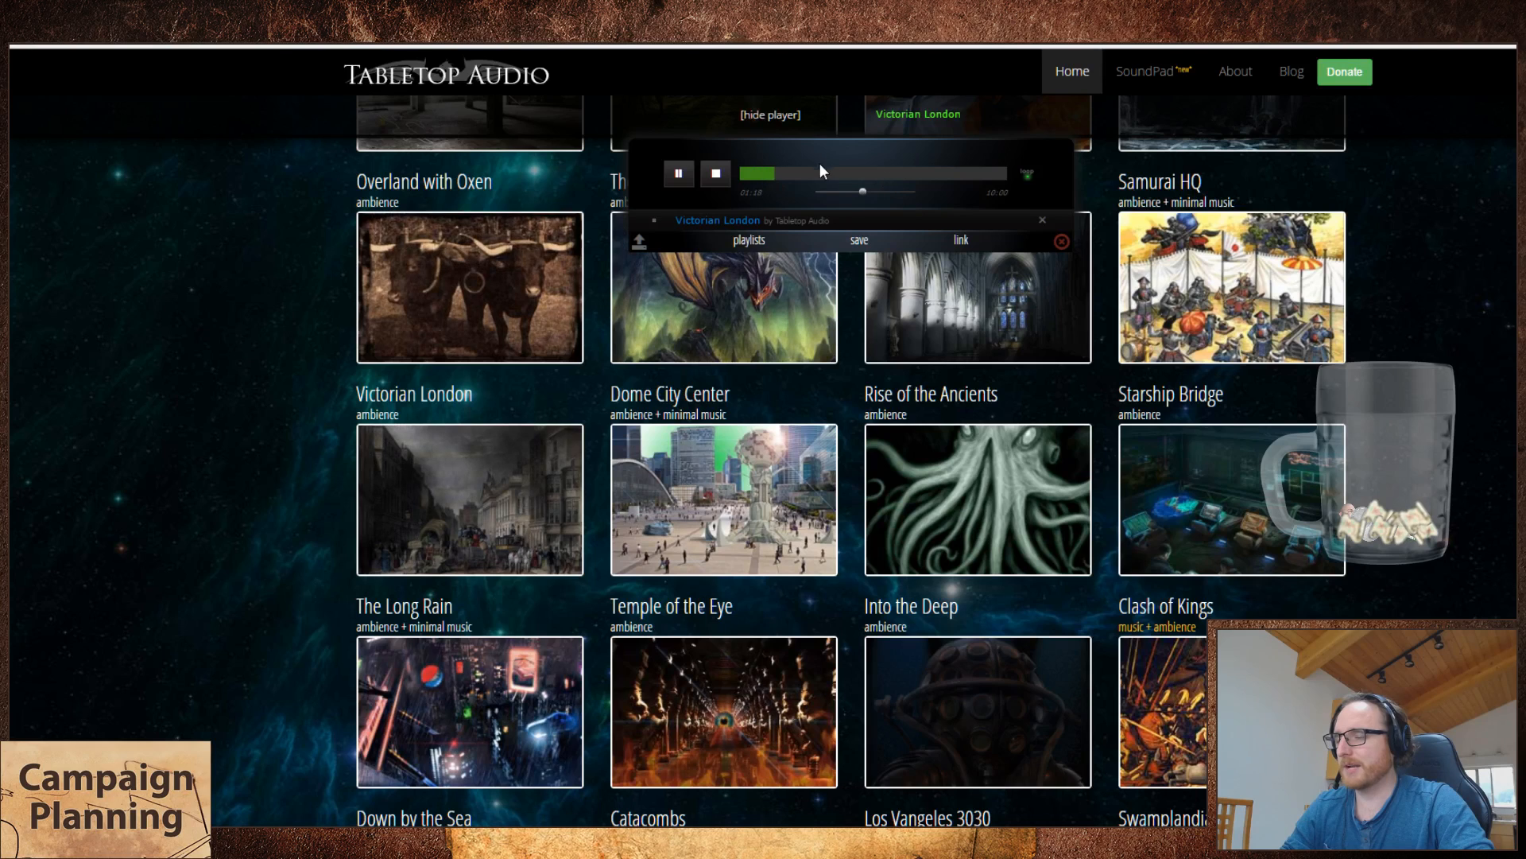
click(799, 173)
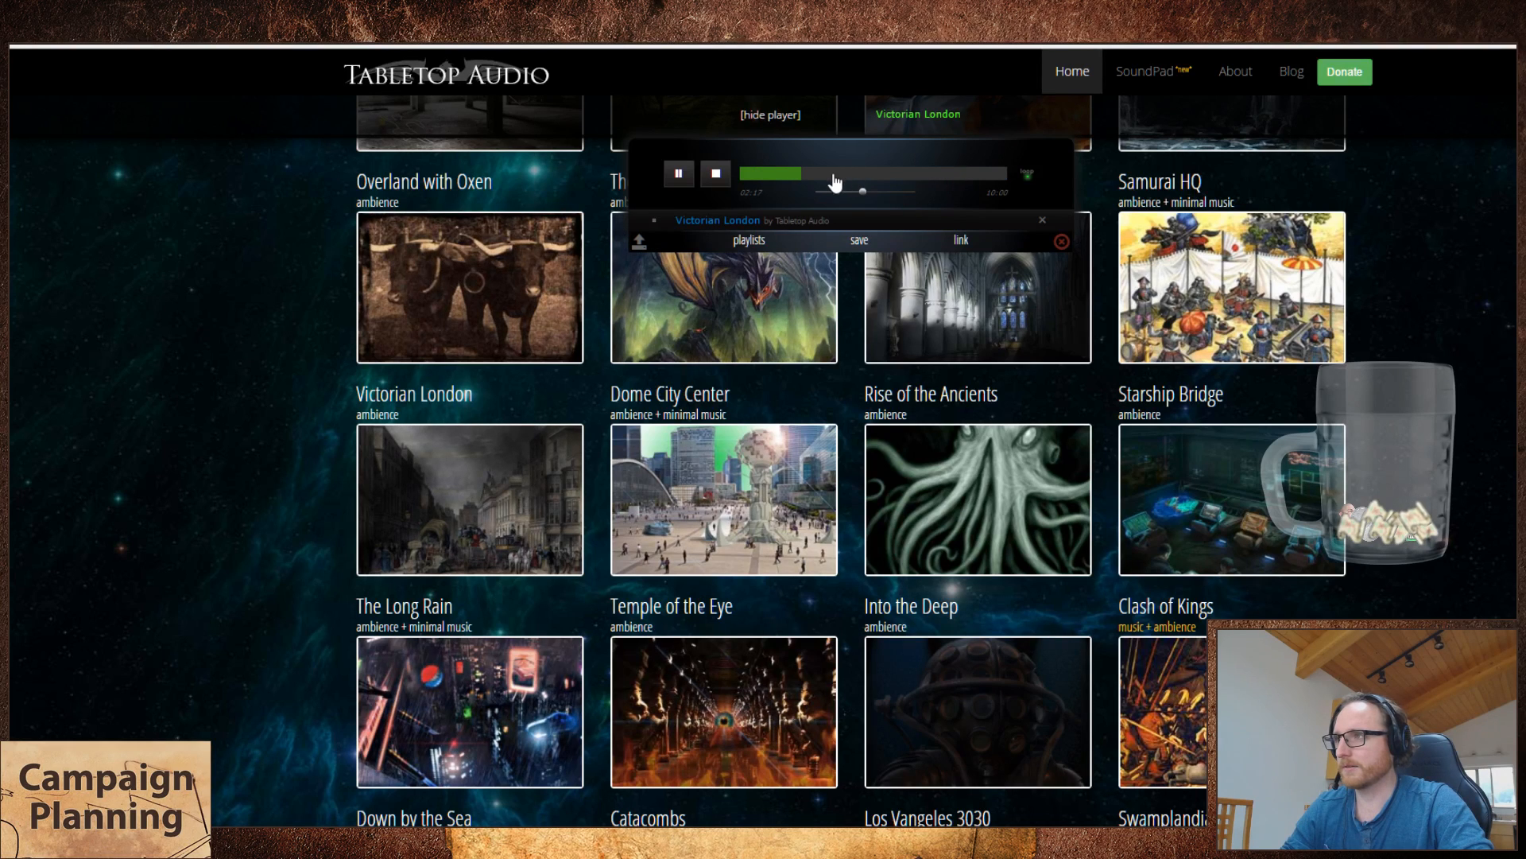
click(831, 175)
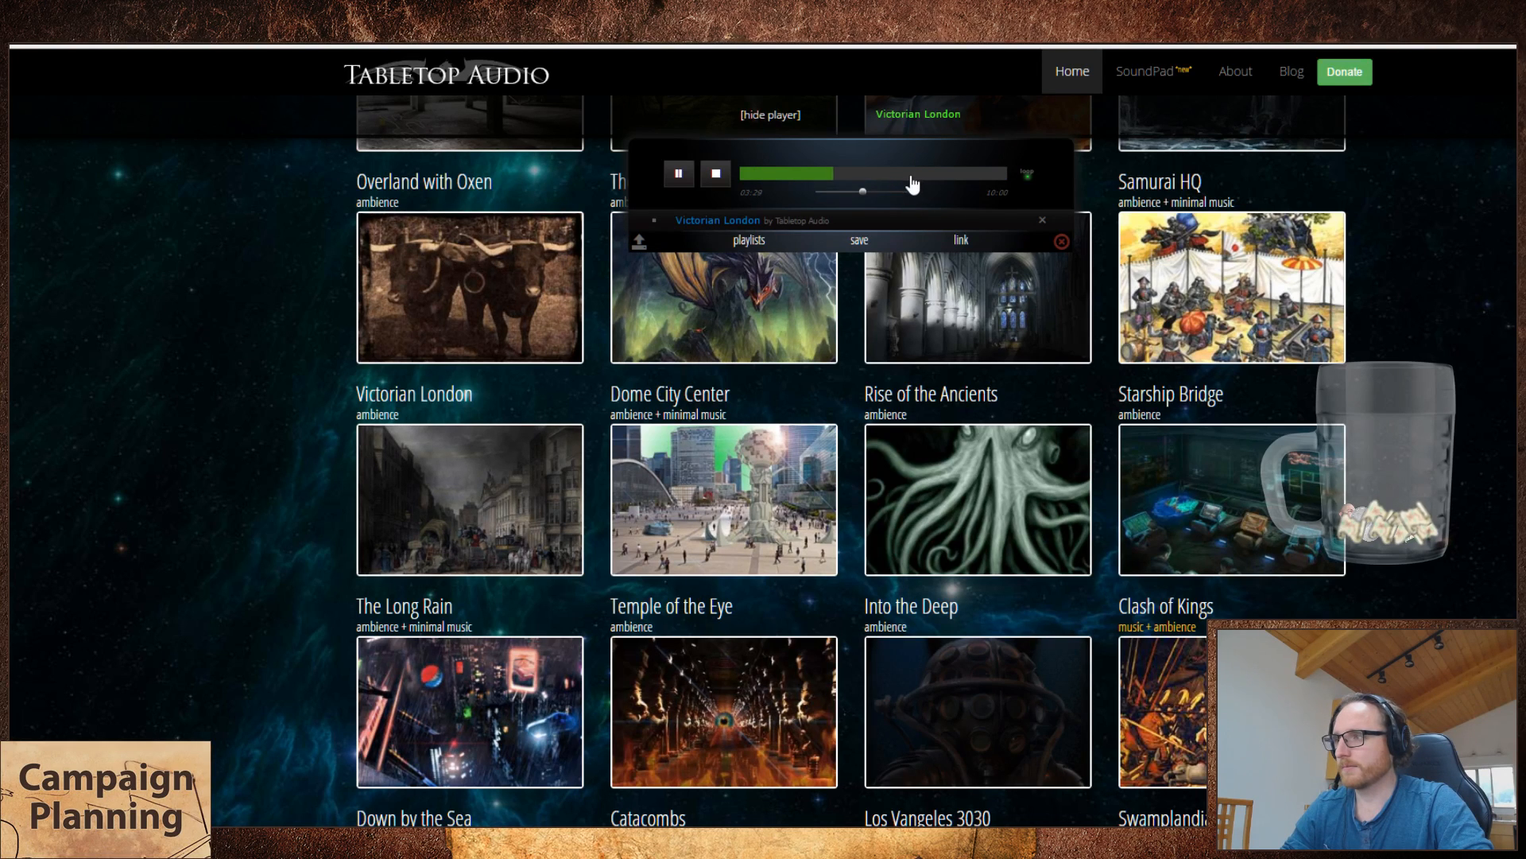
key(ctrl+Tab)
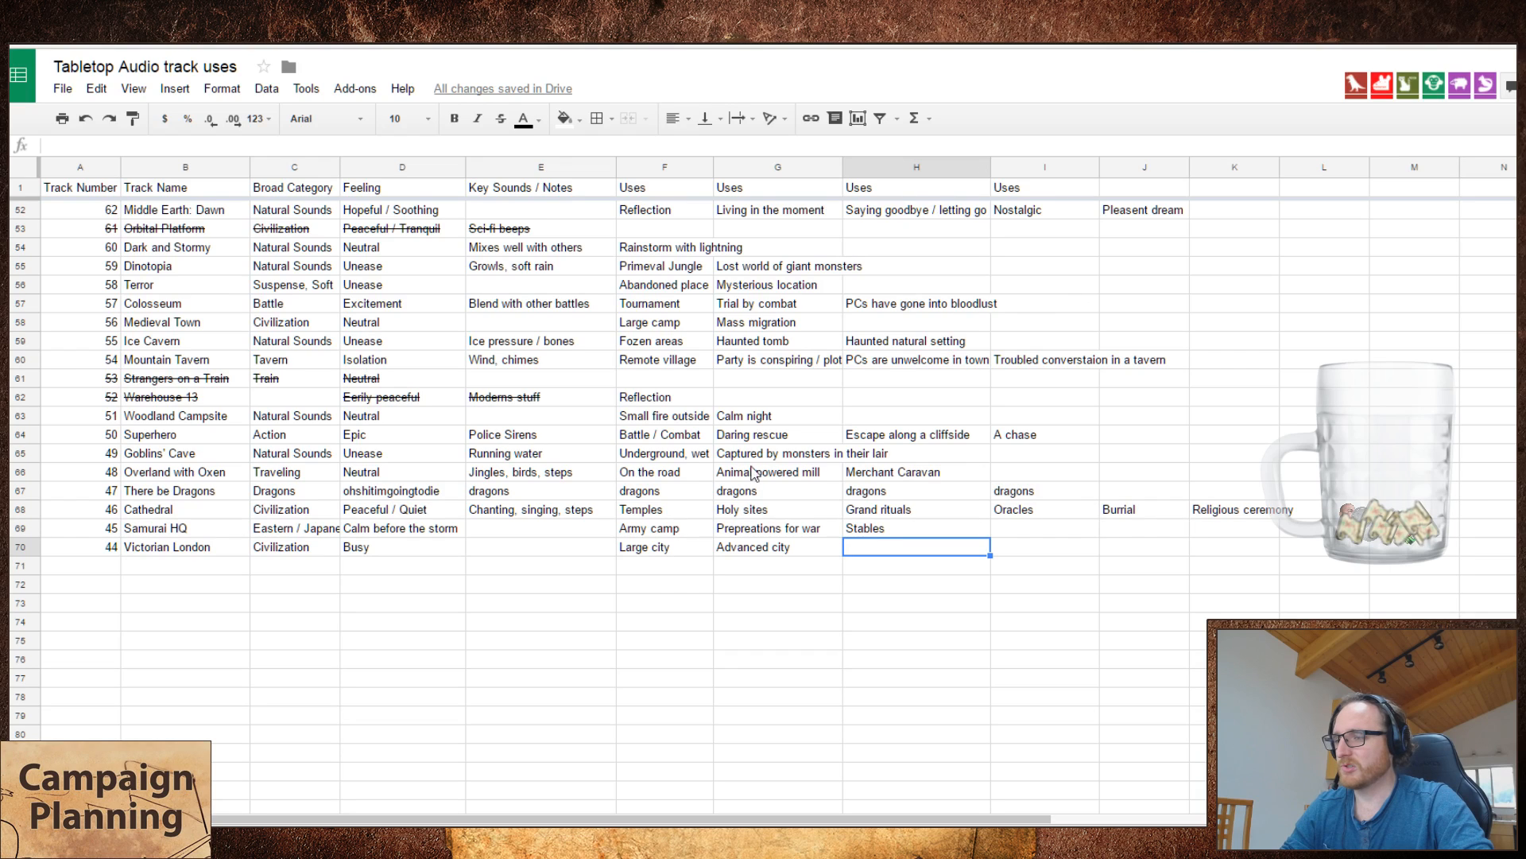
Step: Enter "Outdoor cafe/tavern/shop" as the third use of Victorian London
click(775, 549)
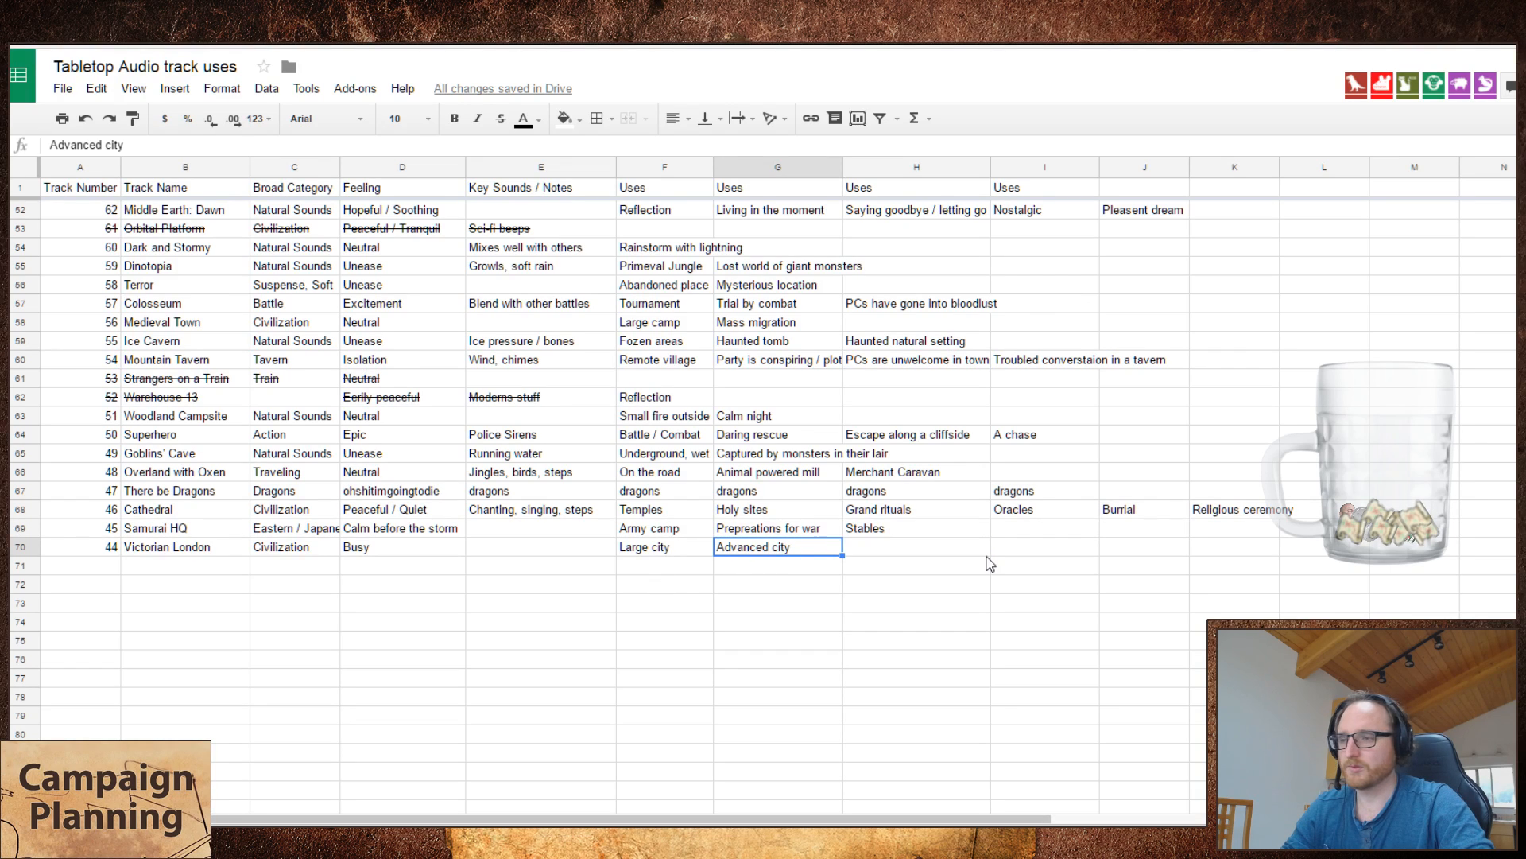
key(Right)
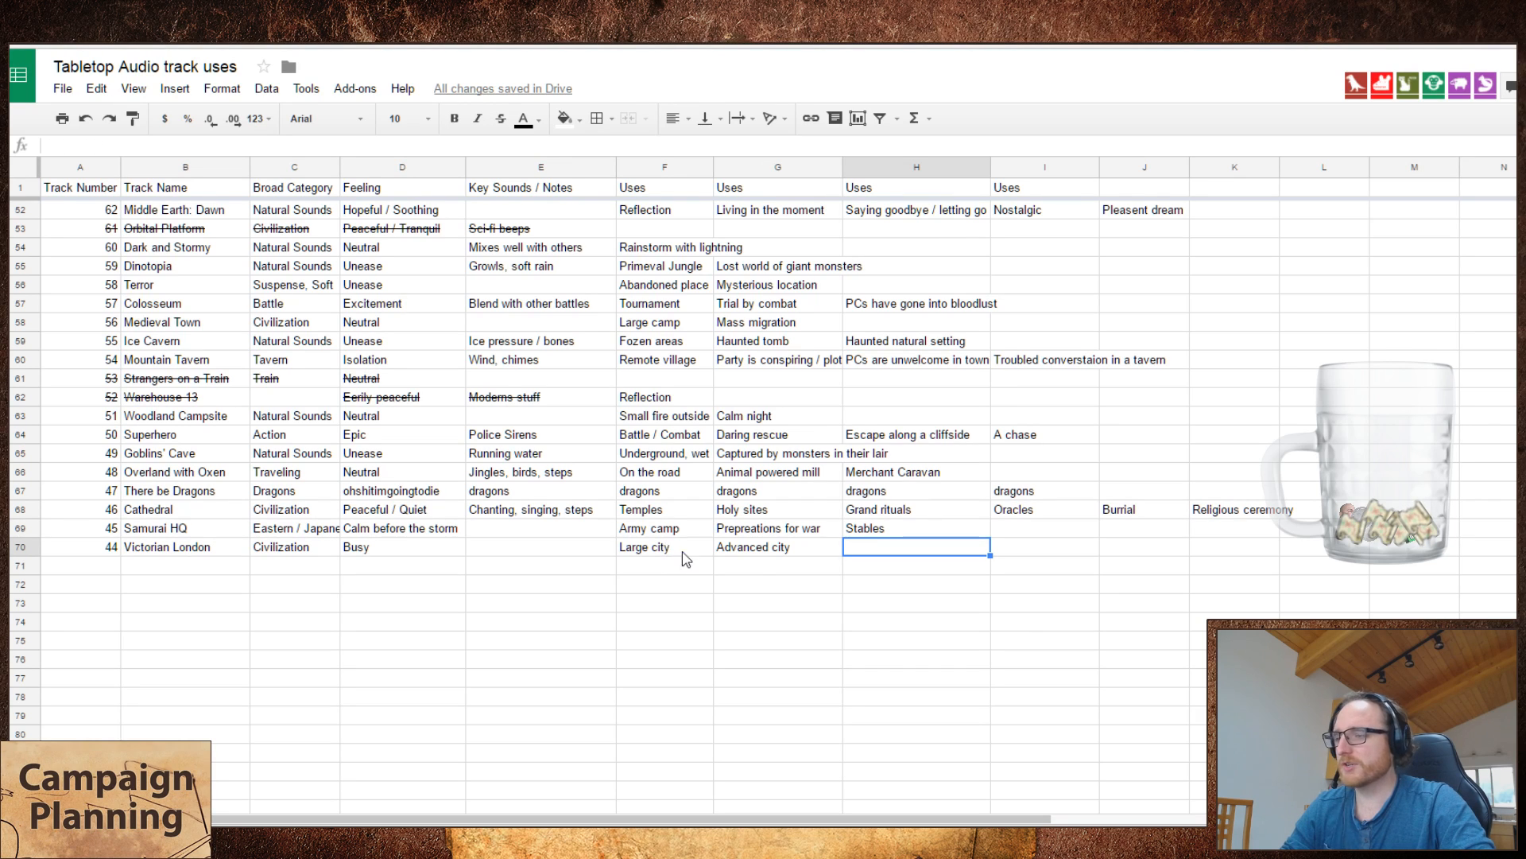
drag(682, 550, 819, 553)
click(888, 554)
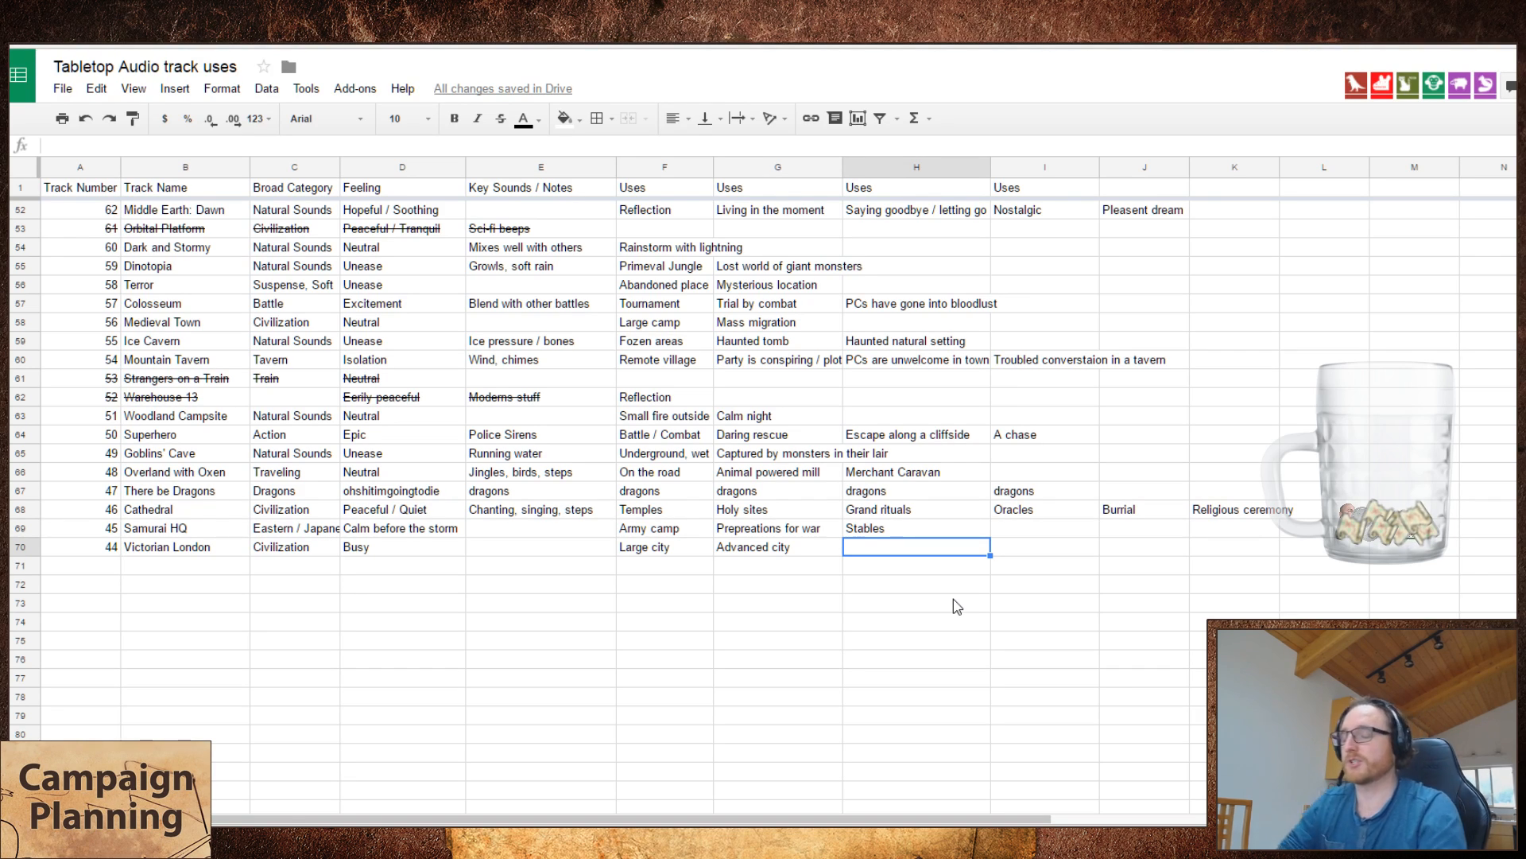
text(Ou)
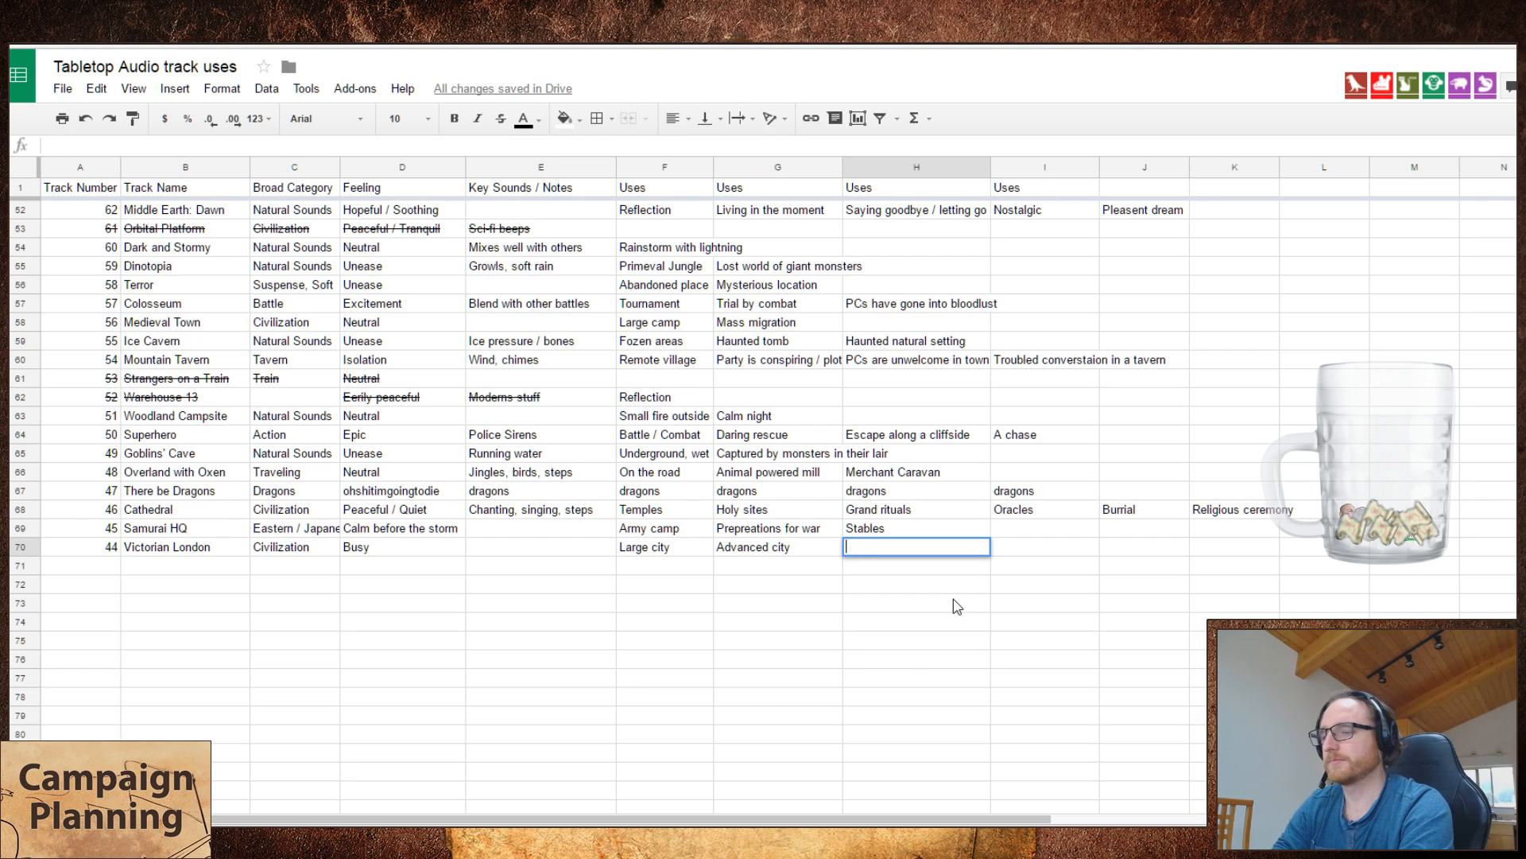
text(tdoor caf)
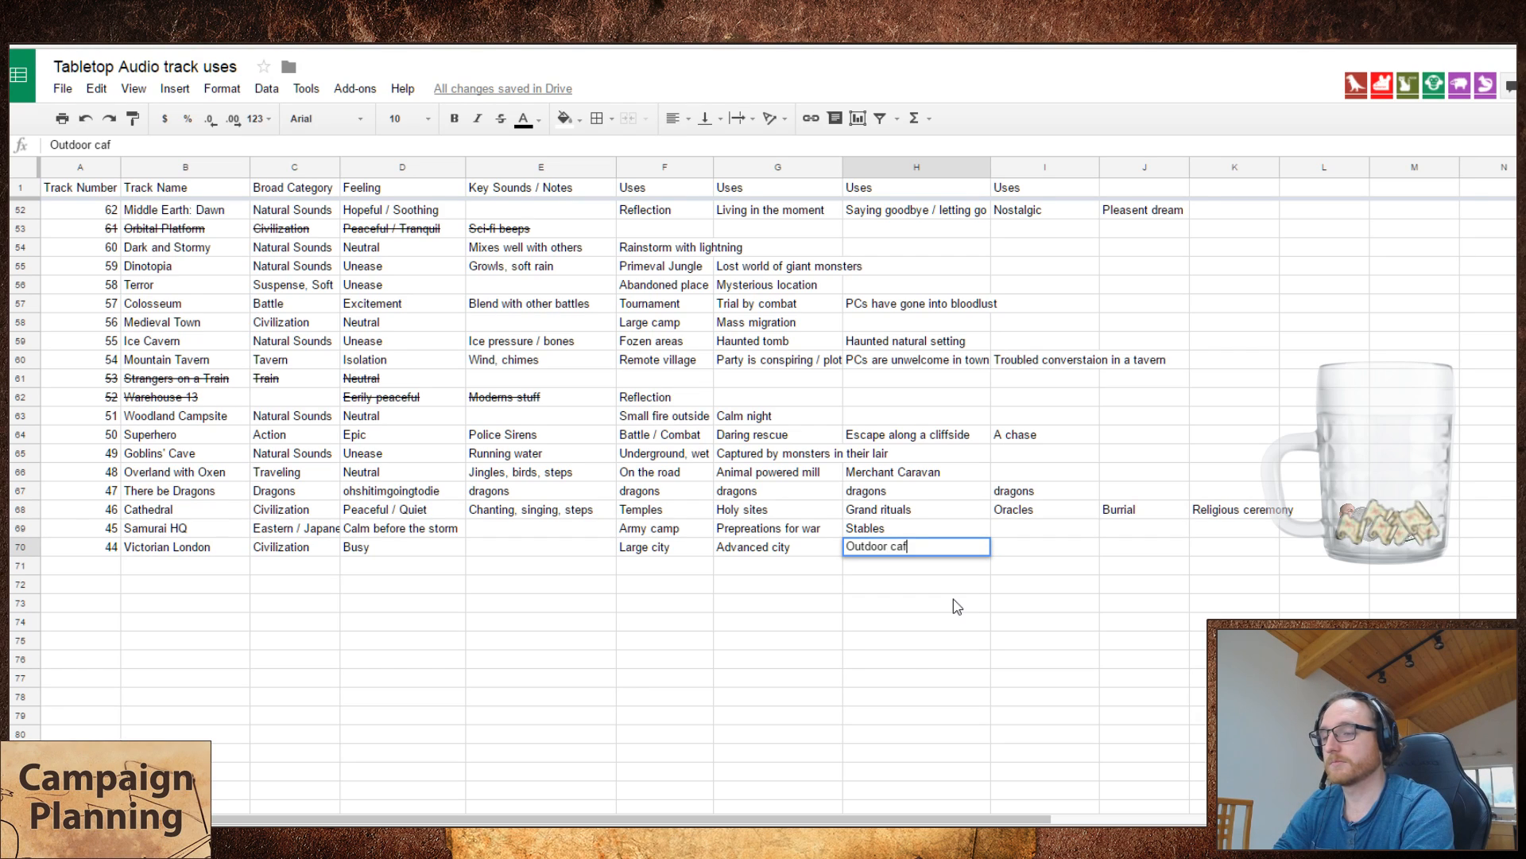
text(e/tav)
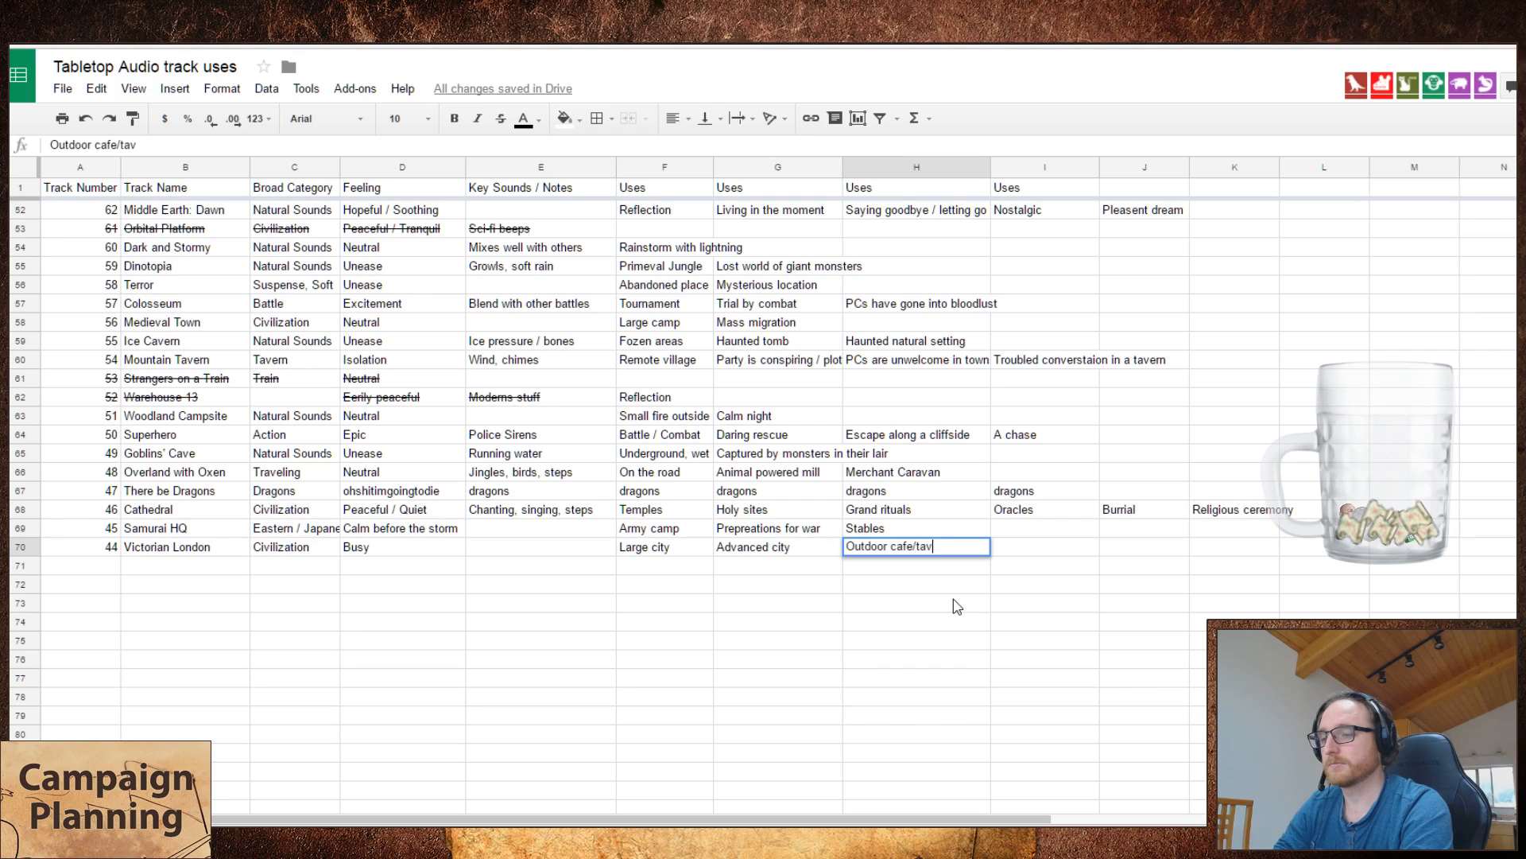
text(ern/shop)
key(Tab)
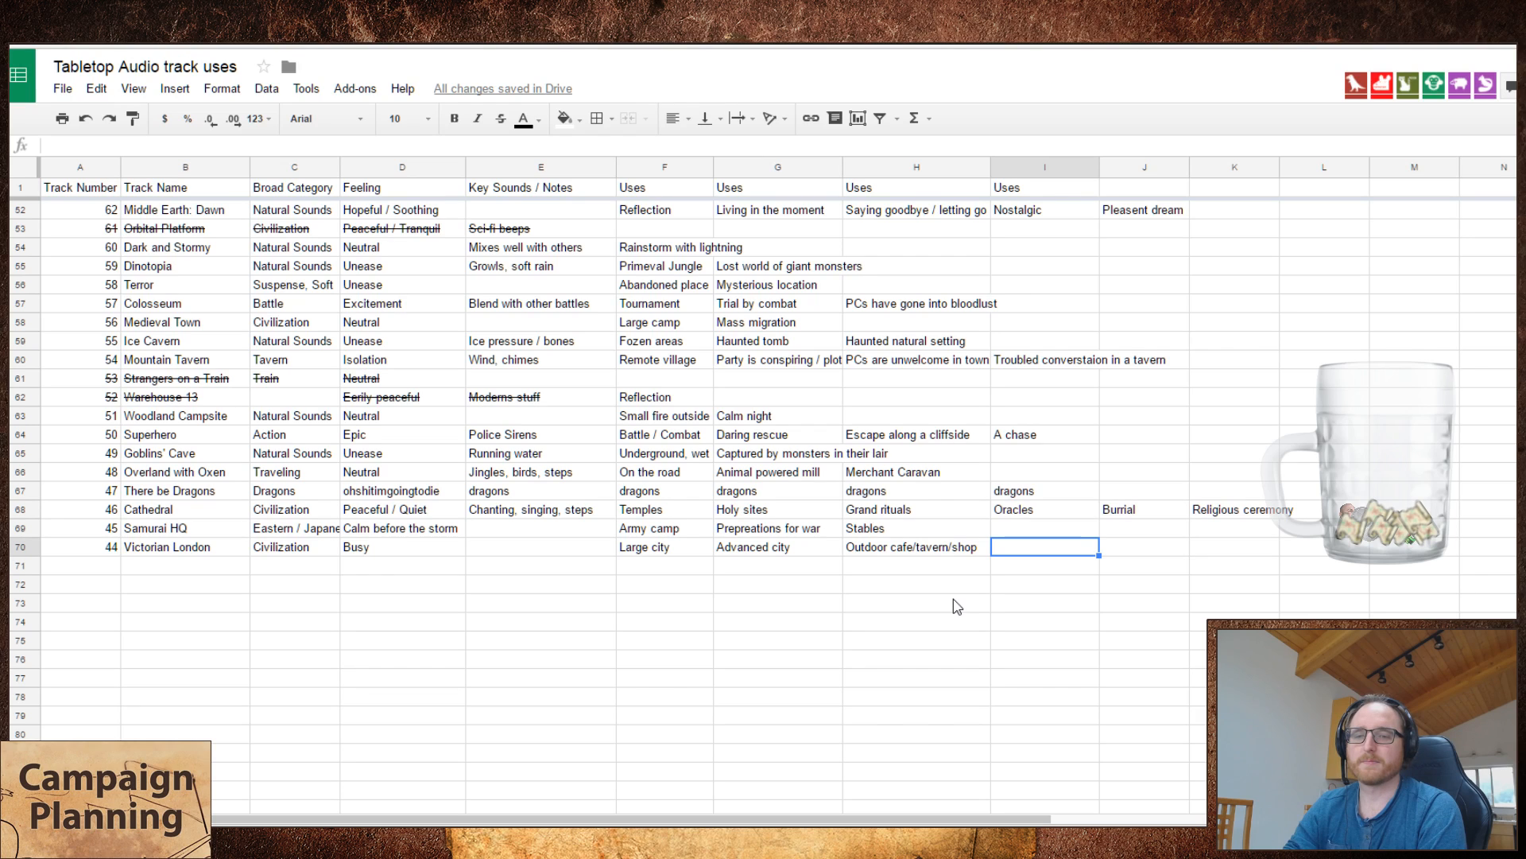
Step: Enter "Festival in town" as the fourth use of Victorian London and go to the start of the next empty row
text(Festif)
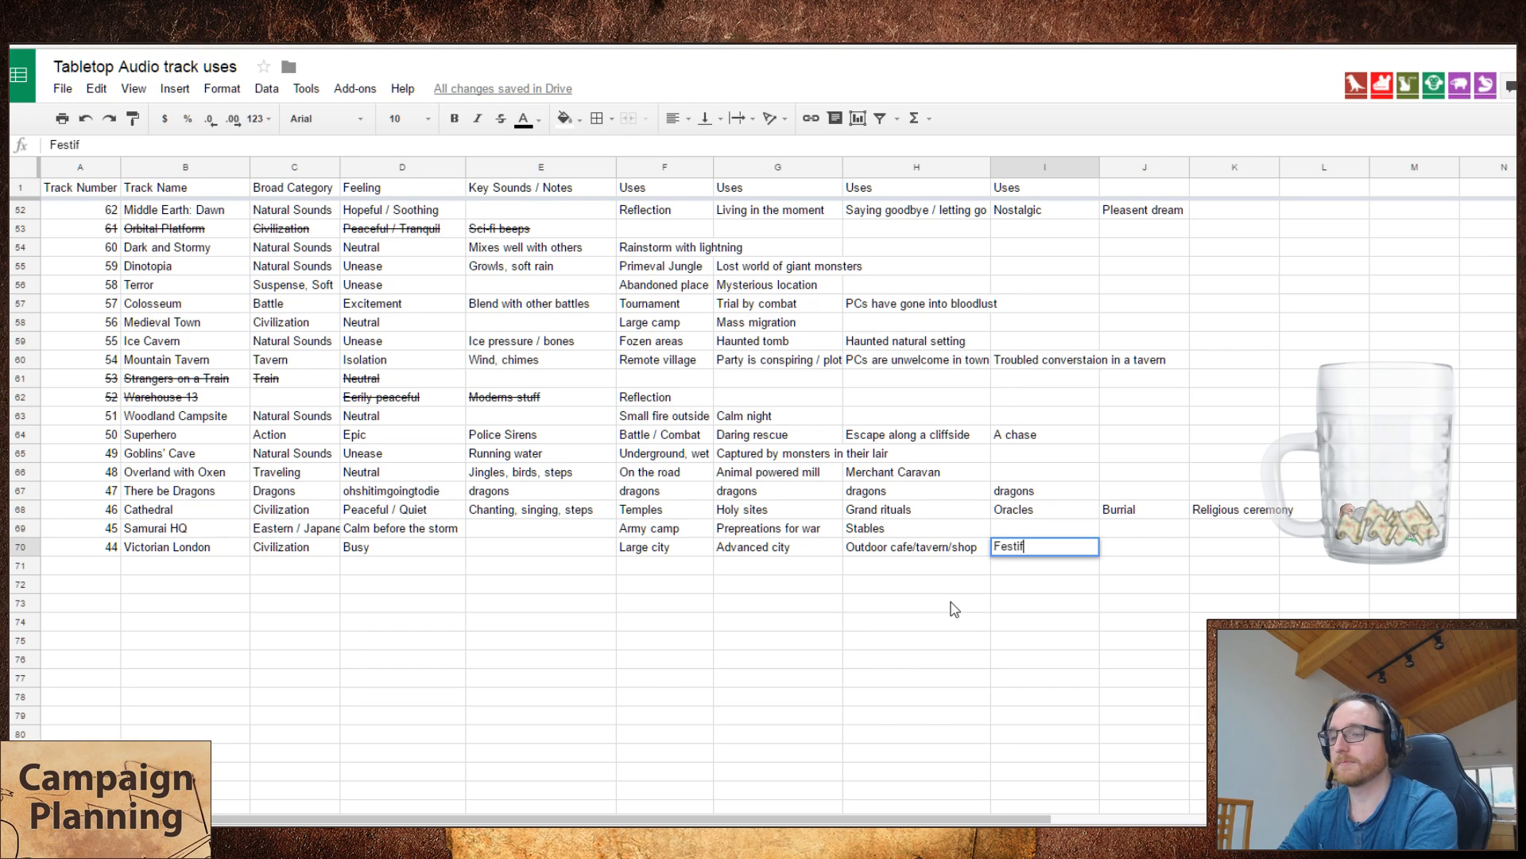
key(BackSpace)
text(val in town)
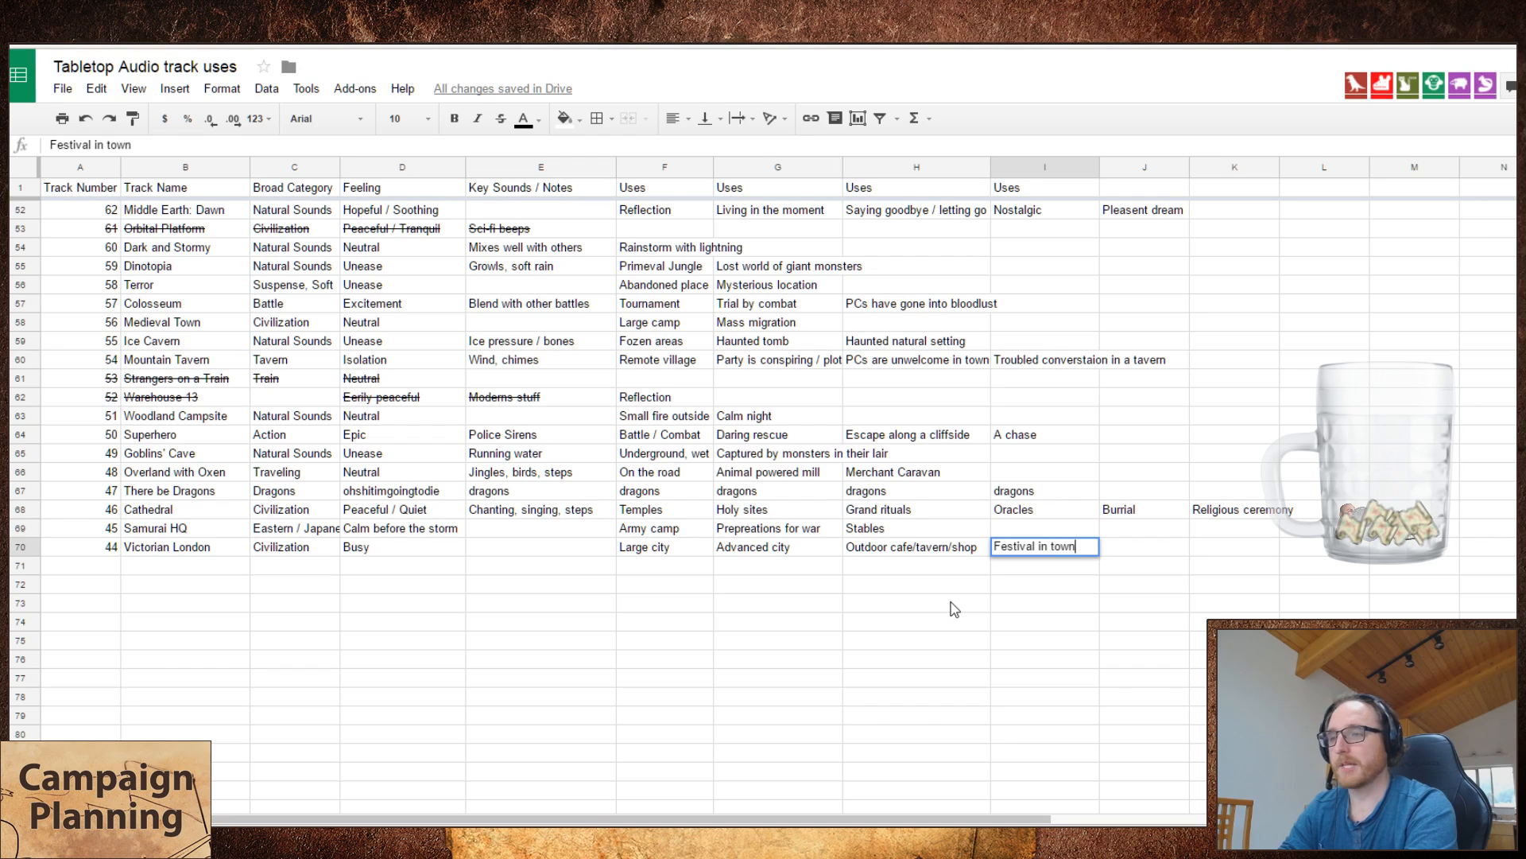
key(Tab)
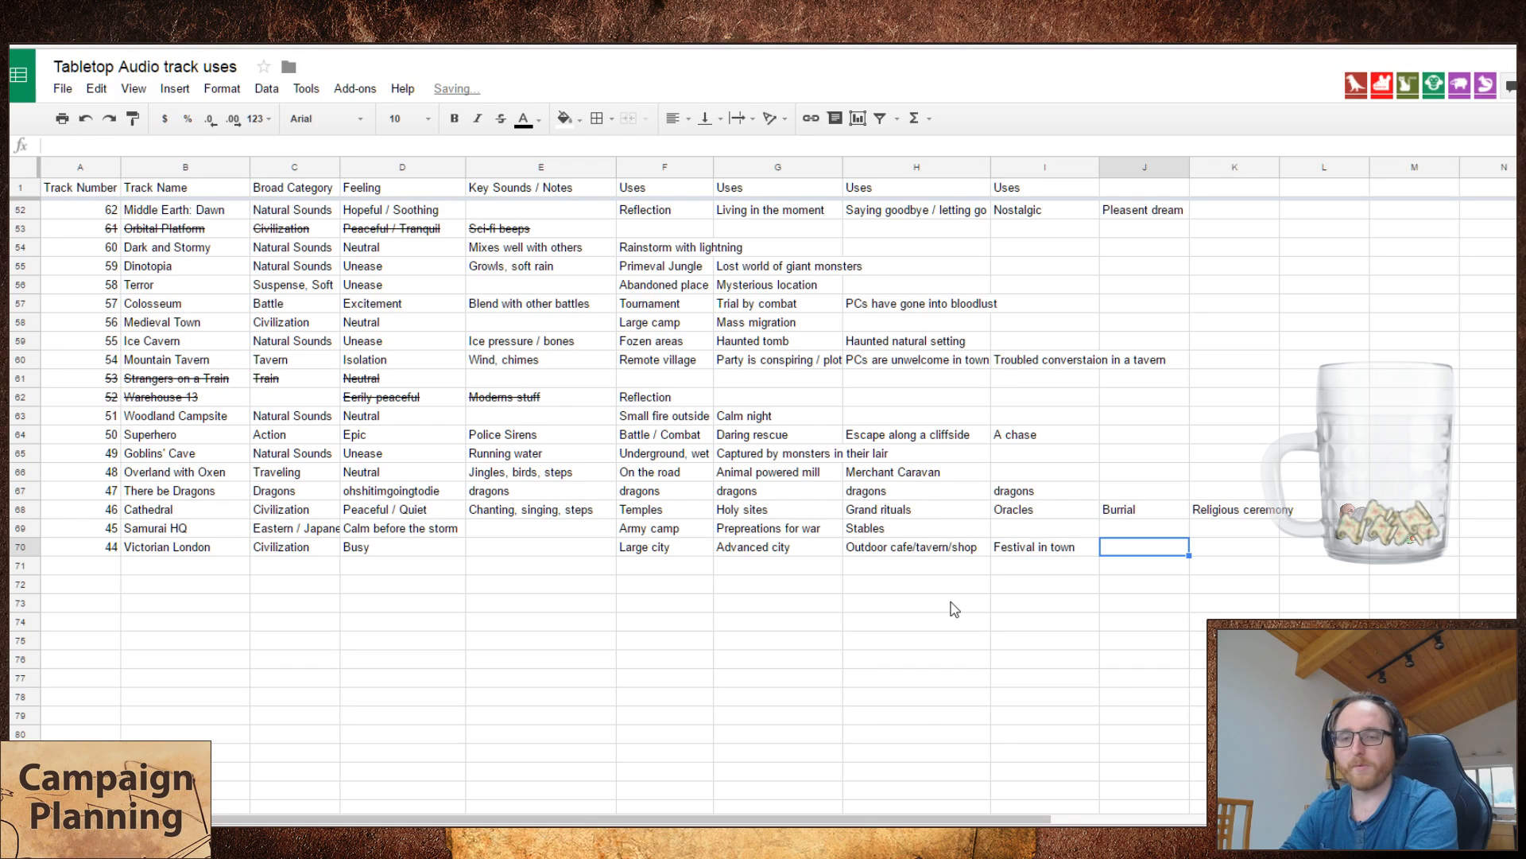
key(Down)
key(Left)
key(Left)
key(Left)
key(Left)
key(Left)
key(Left)
key(Left)
key(Left)
key(Left)
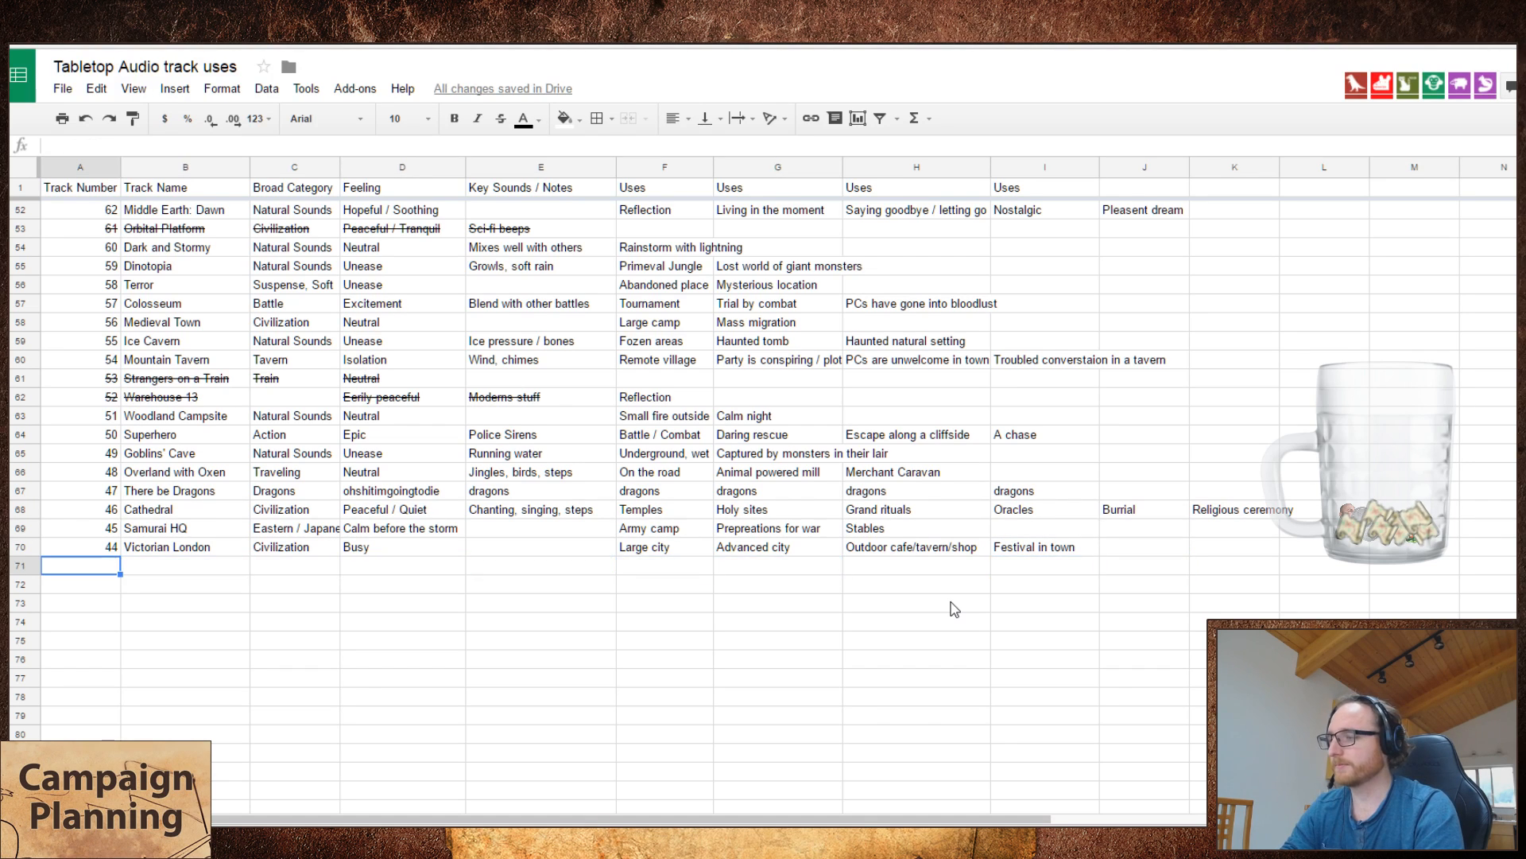
Step: Switch to the Tabletop Audio site, play Dome City Center, remove Victorian London from the playlist, and return to the spreadsheet
key(ctrl+Tab)
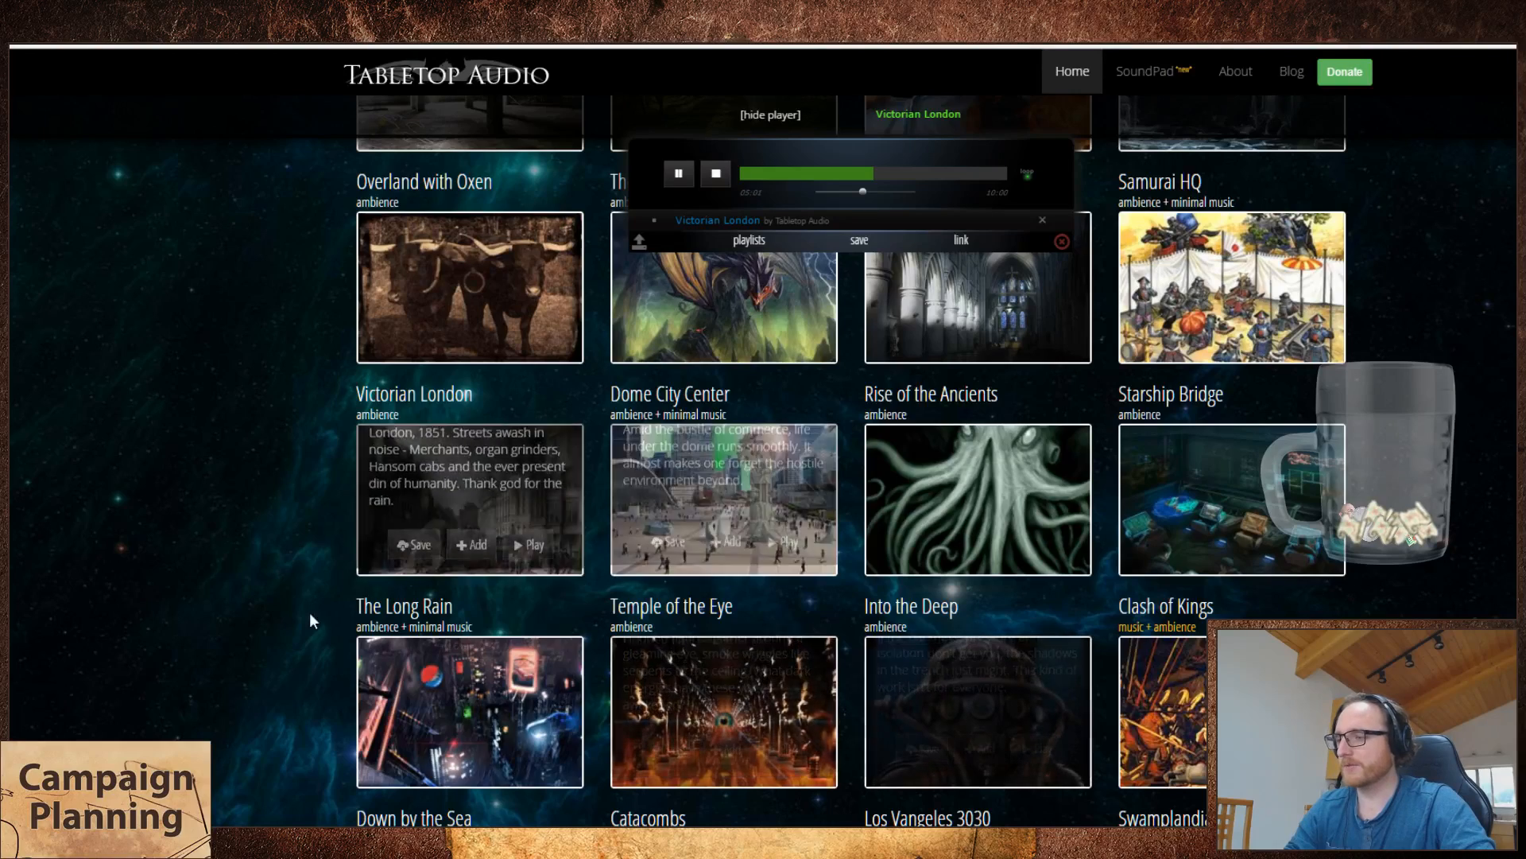
click(786, 550)
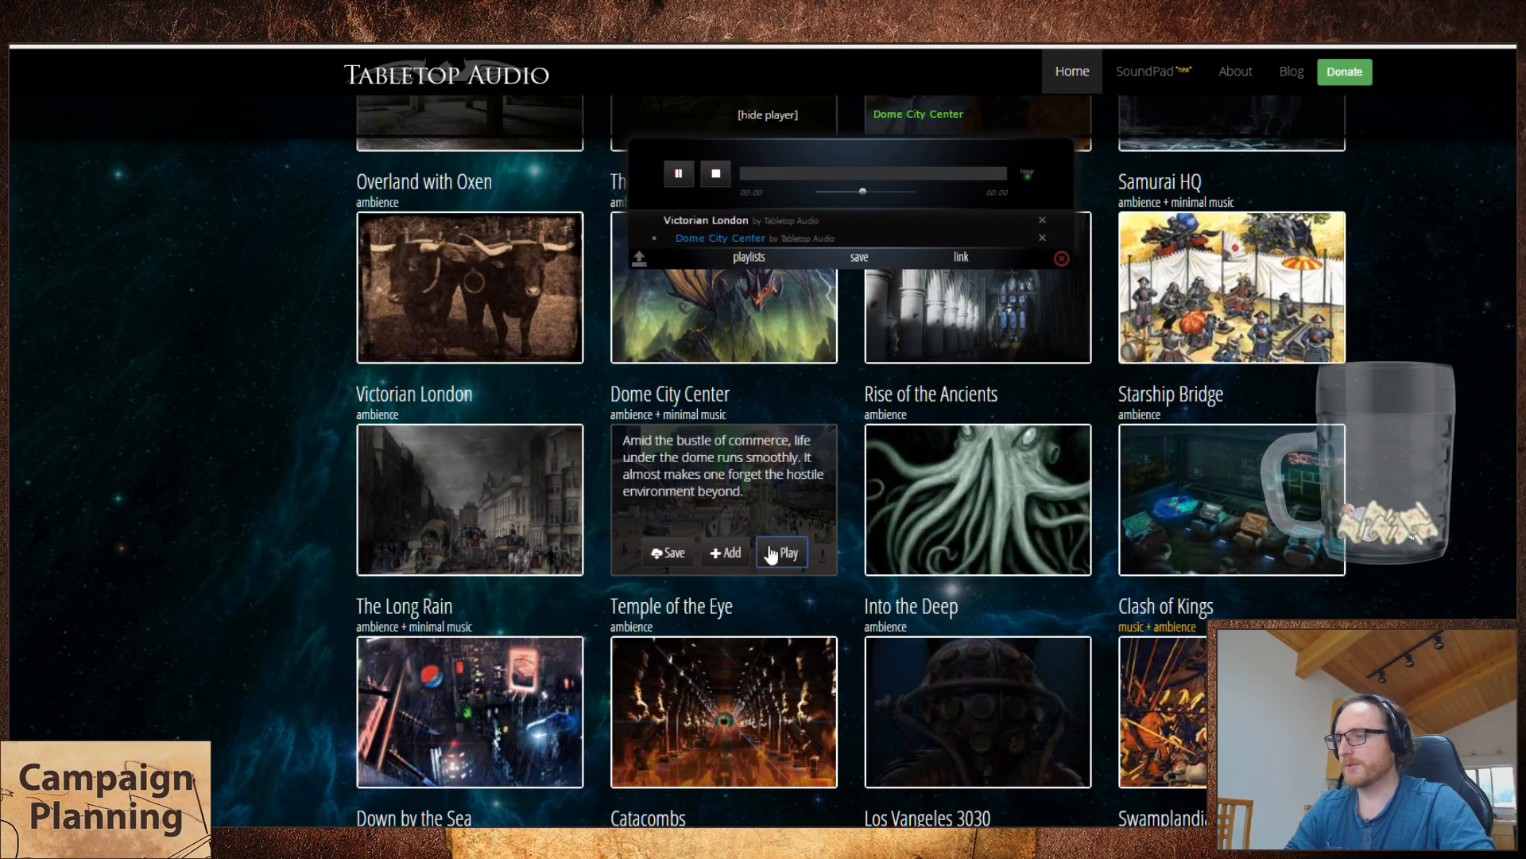
click(1042, 217)
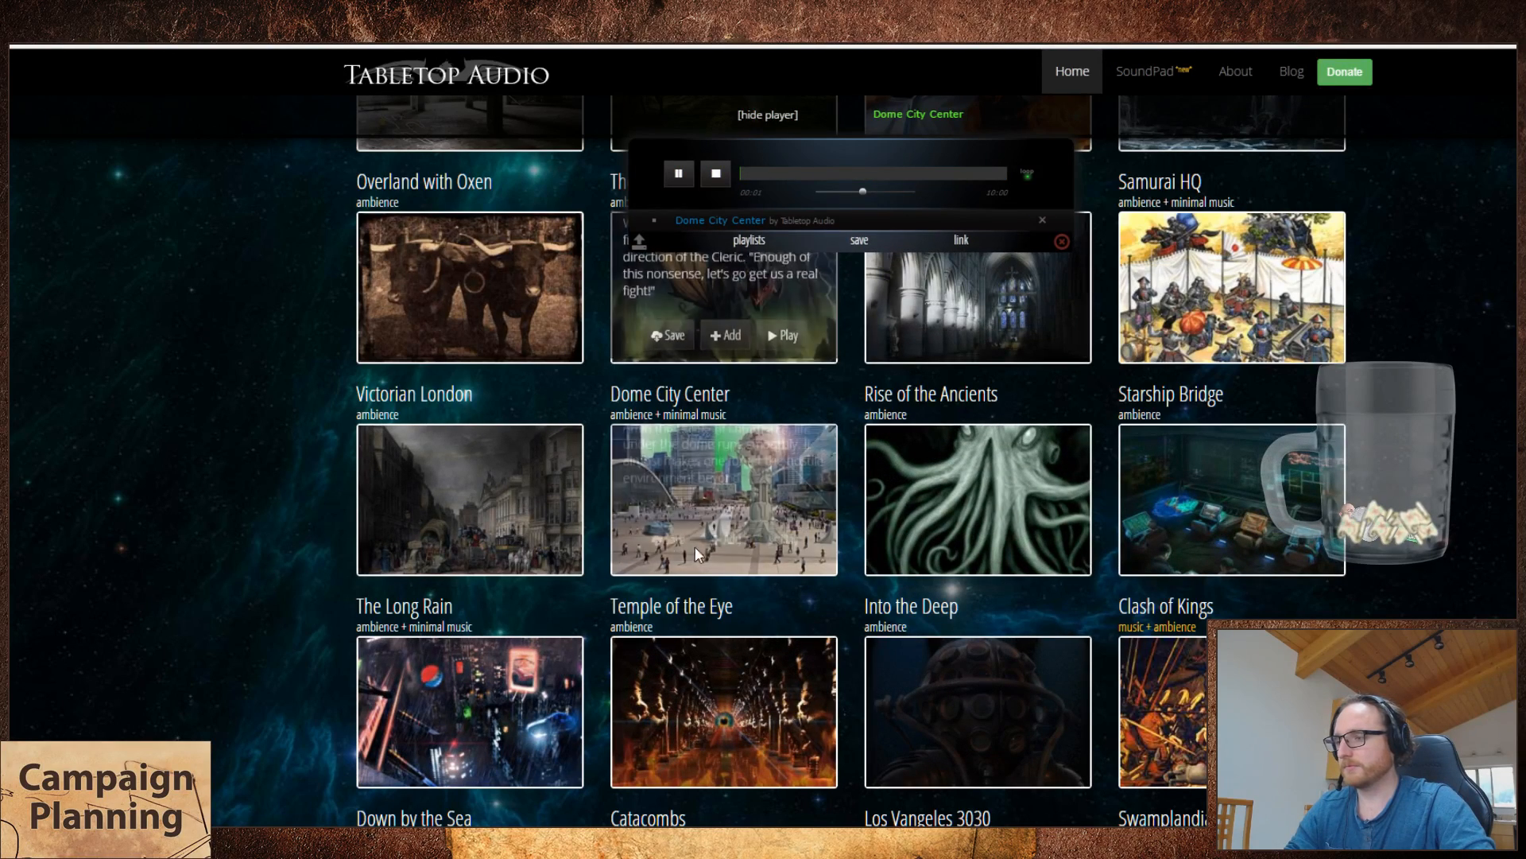
key(ctrl+Tab)
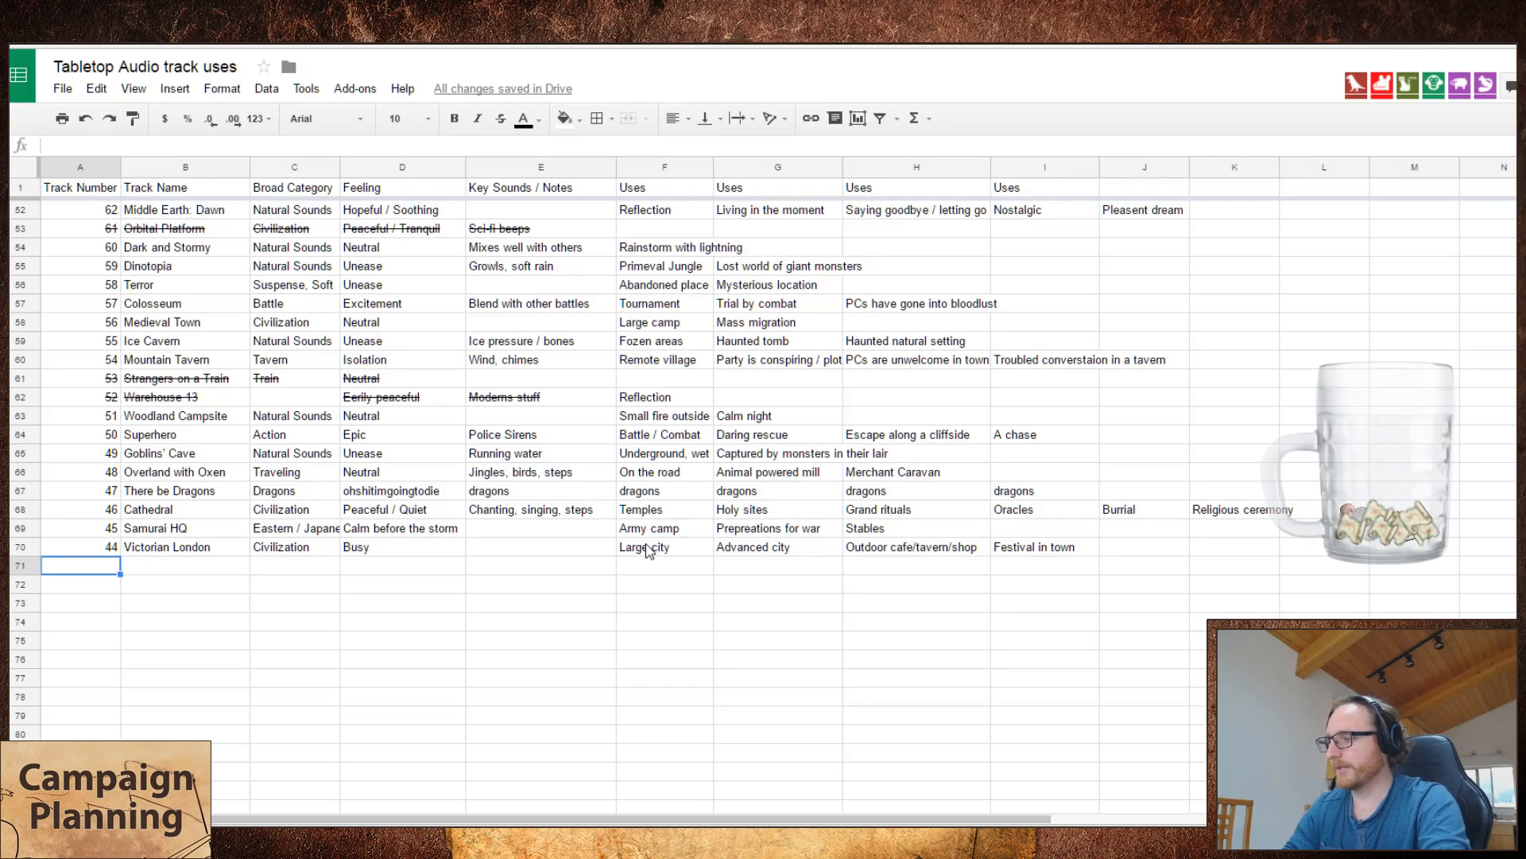
Step: Add track number 43 with the name "Dome City Center" in the new row
text(43)
key(Tab)
text(Dome Ci)
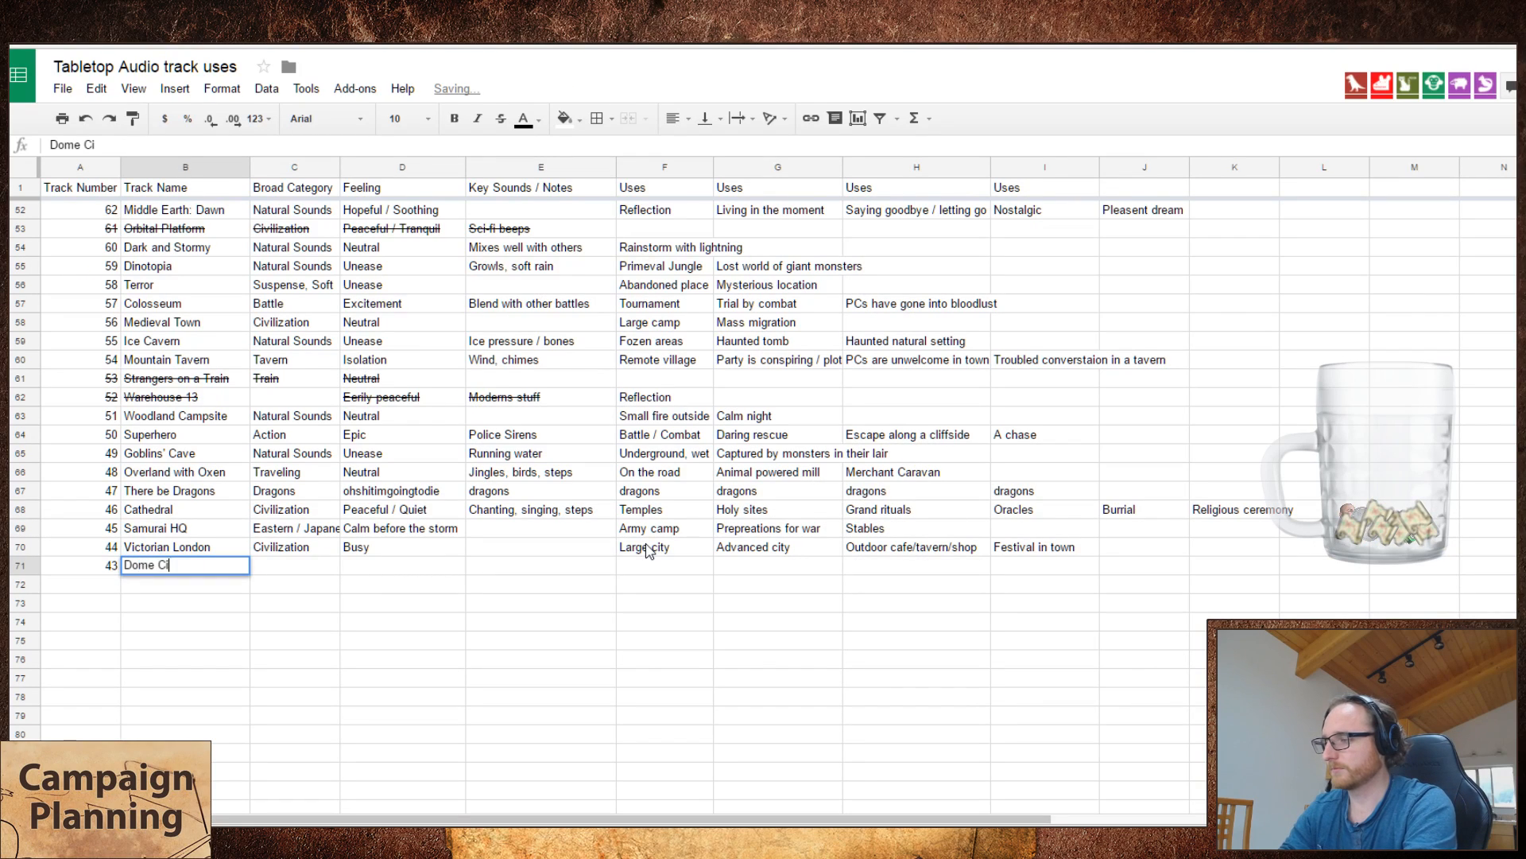
text(ty Center)
key(Return)
Step: Set the broad category of Dome City Center to "Civilization" after a brief look at its track on the Tabletop Audio site
key(ctrl+Tab)
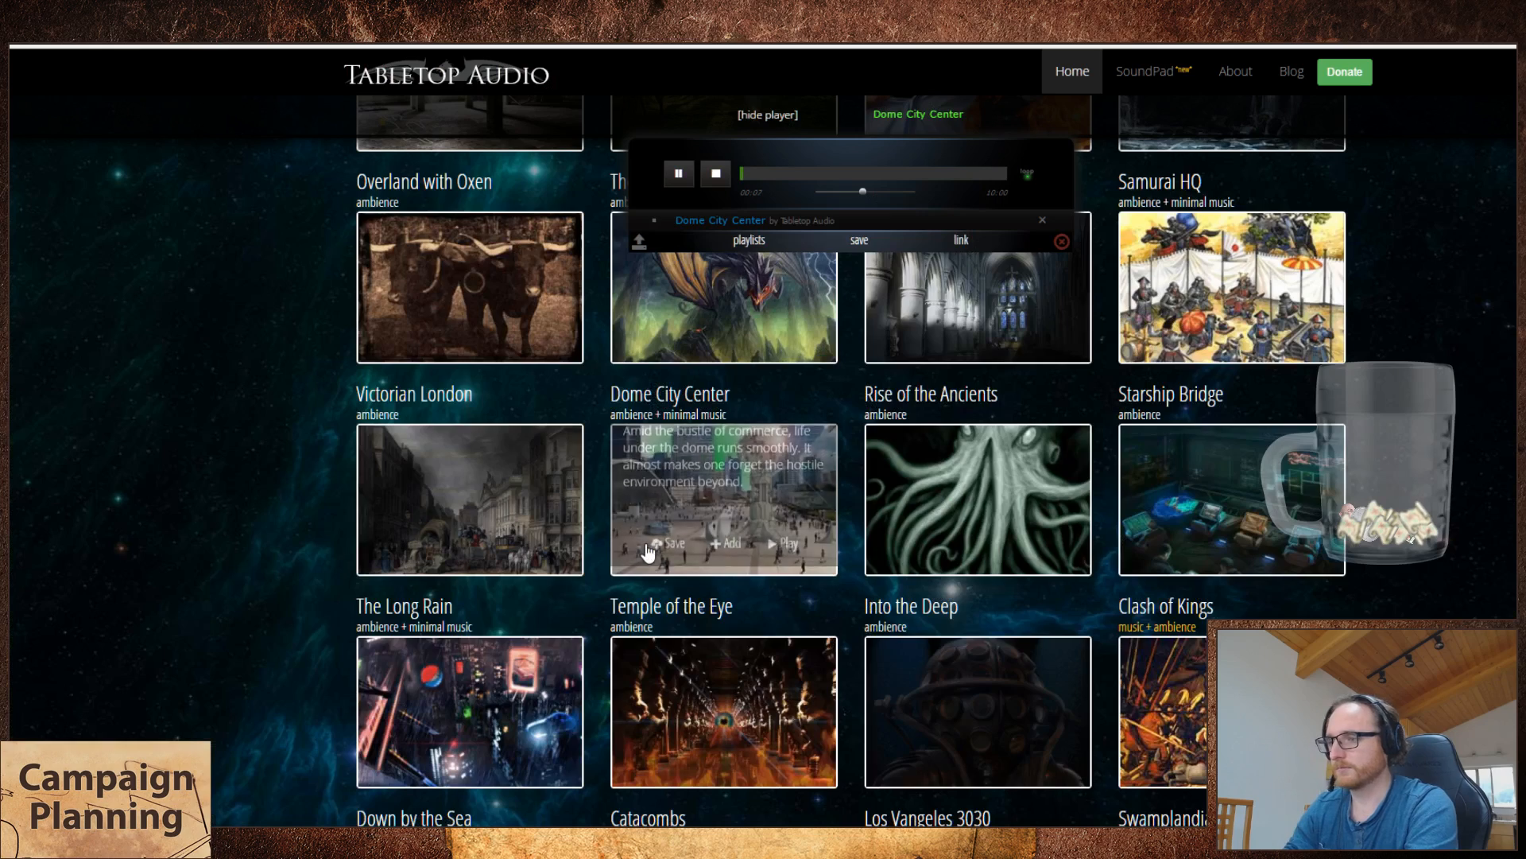
key(ctrl+shift+Tab)
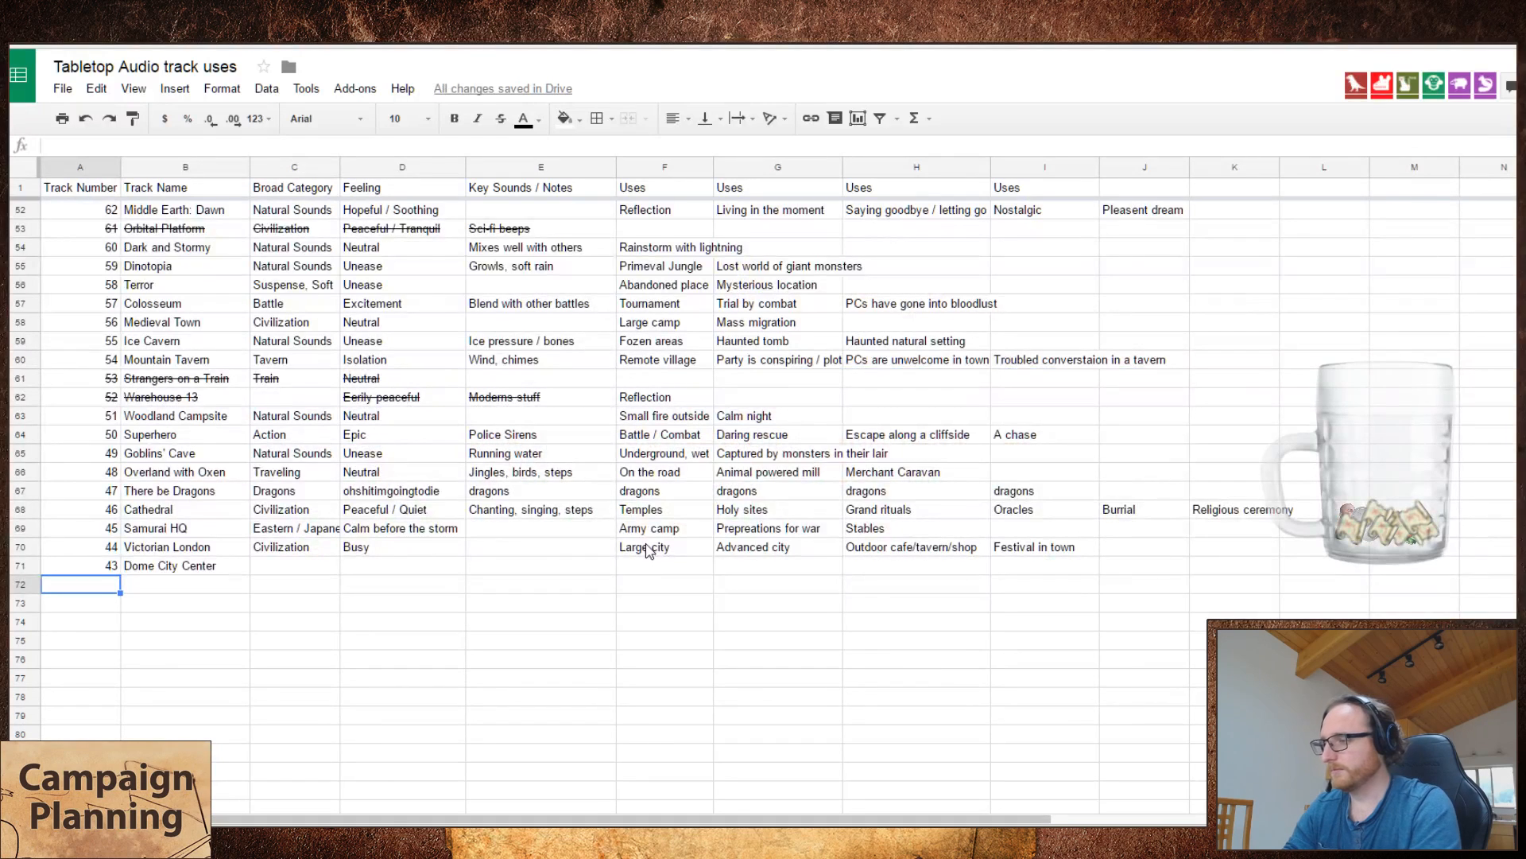
key(Up)
key(Right)
key(Right)
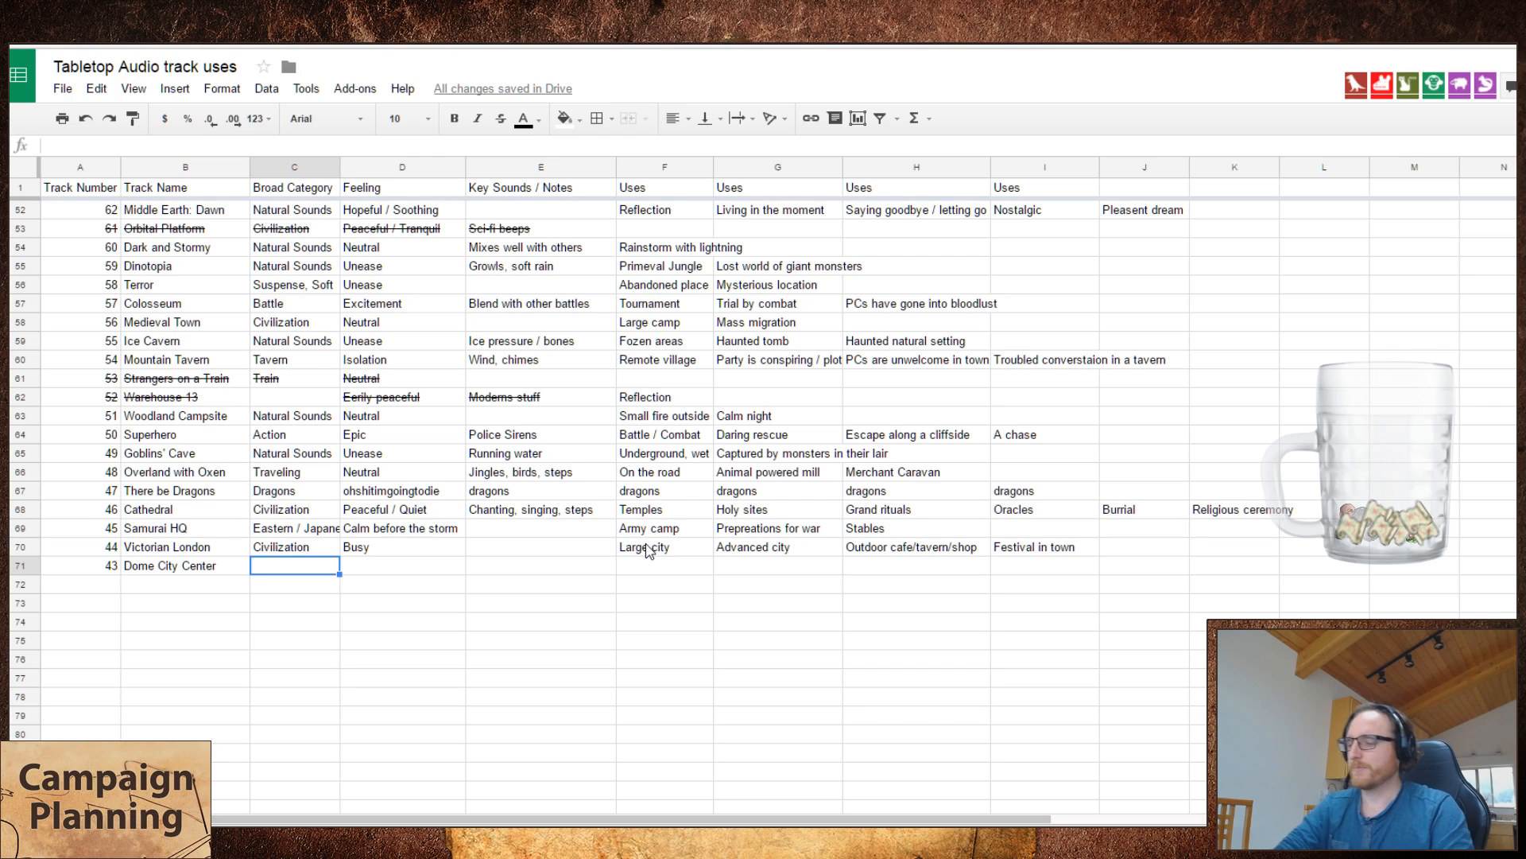
text(C)
key(Tab)
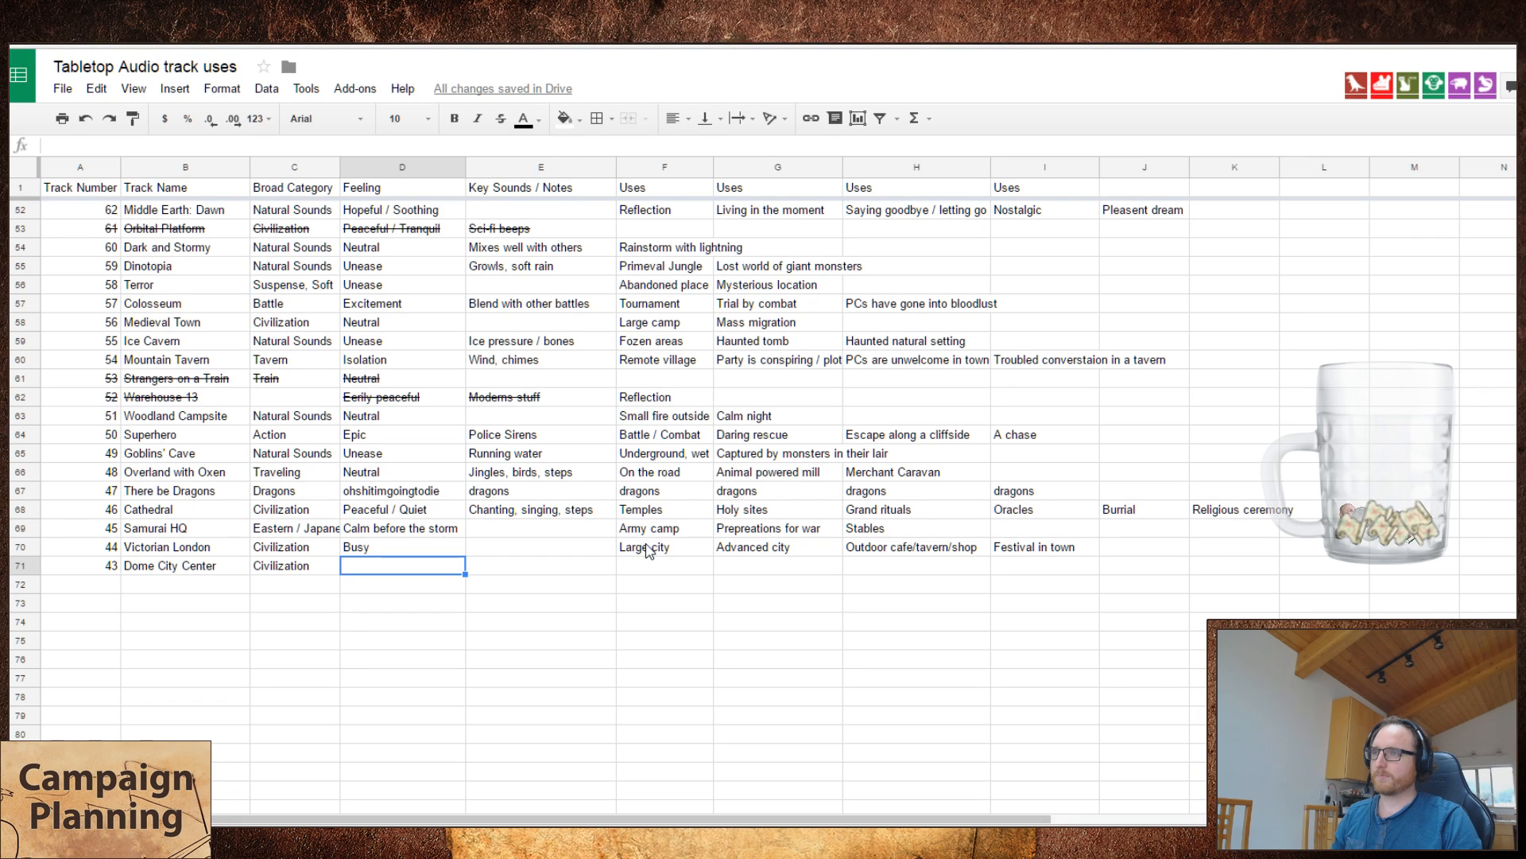
text(Big)
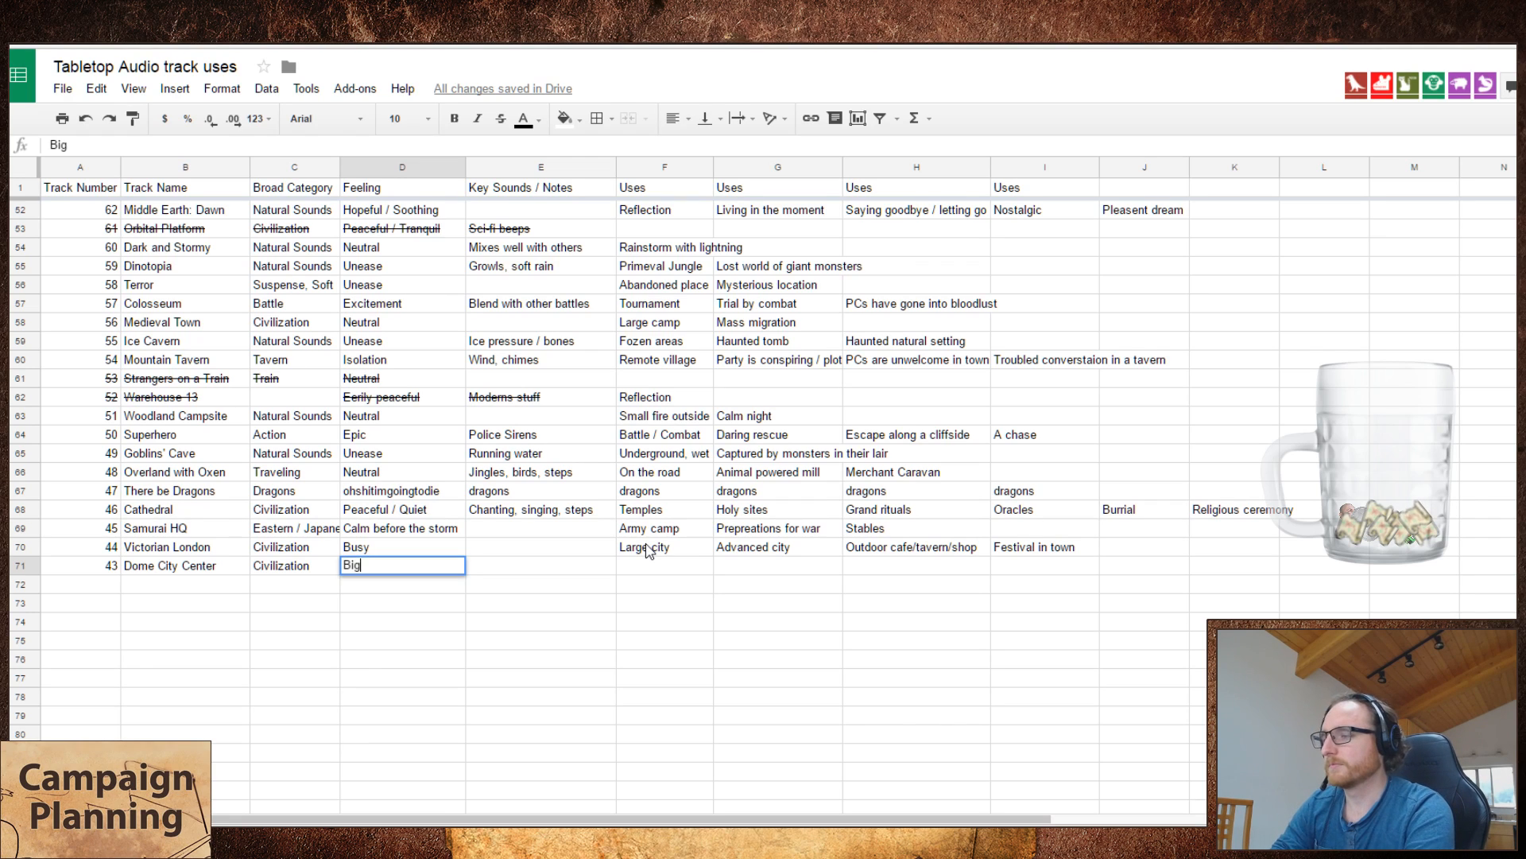
text( ope)
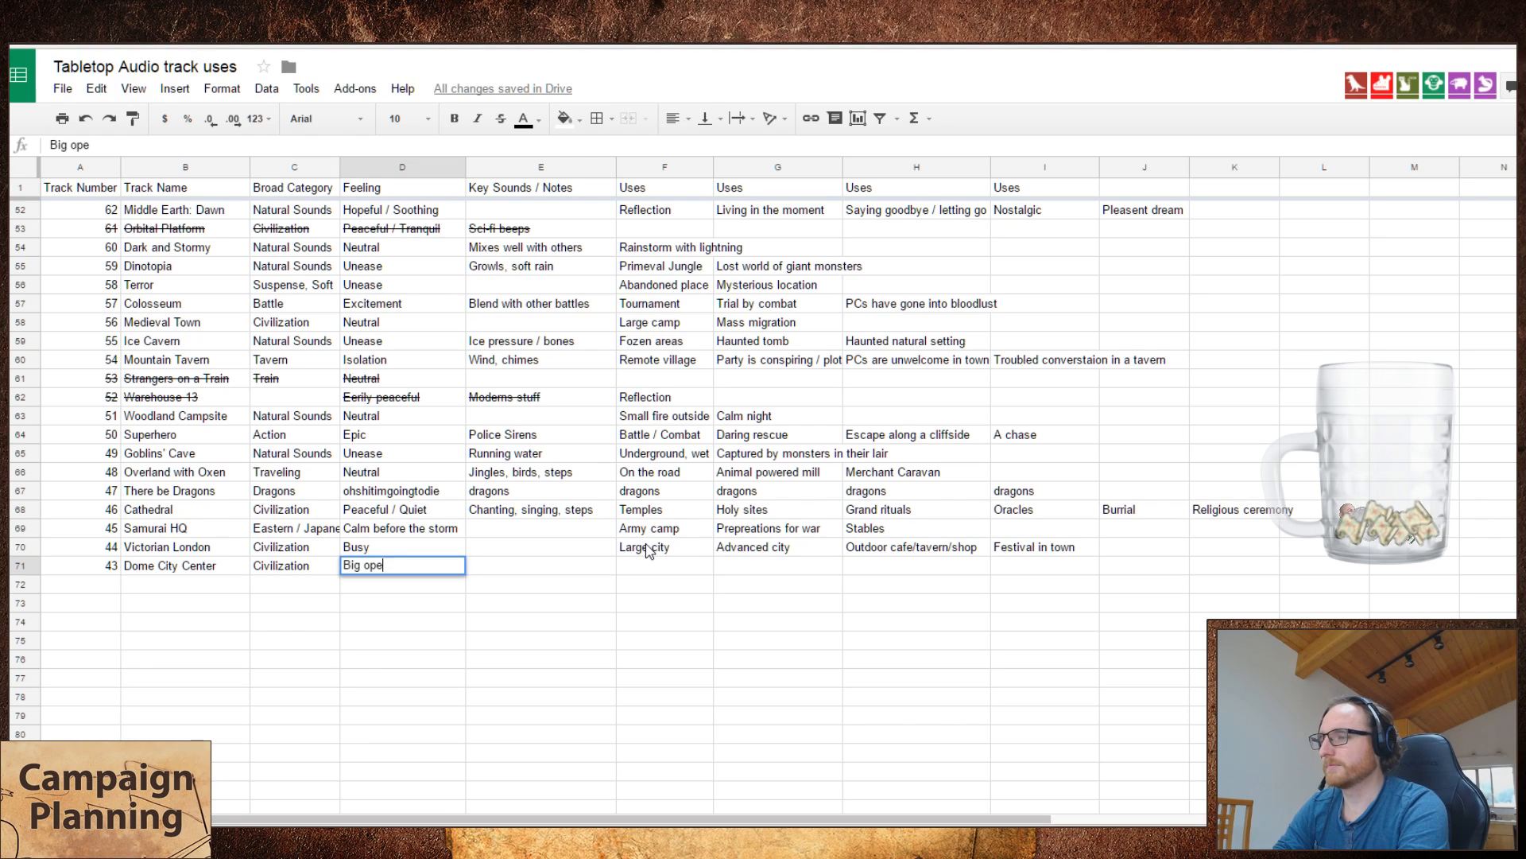
key(BackSpace)
key(BackSpace)
key(BackSpace)
key(BackSpace)
key(BackSpace)
key(BackSpace)
key(BackSpace)
key(Escape)
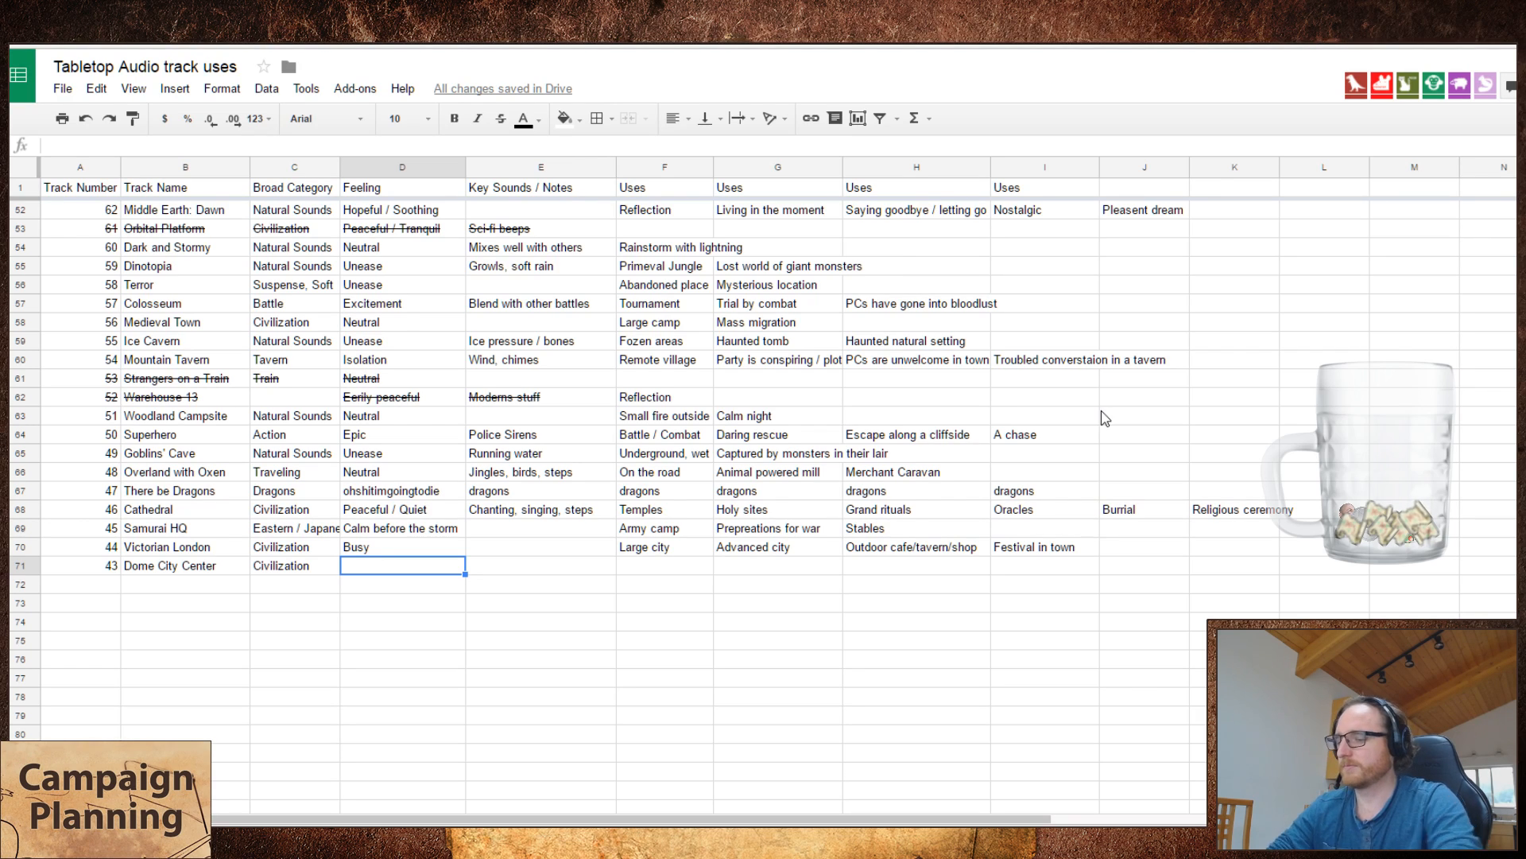
Step: Set the feeling of Dome City Center to "Peaceful / Open" and skip over its key sounds
text(Peaceful)
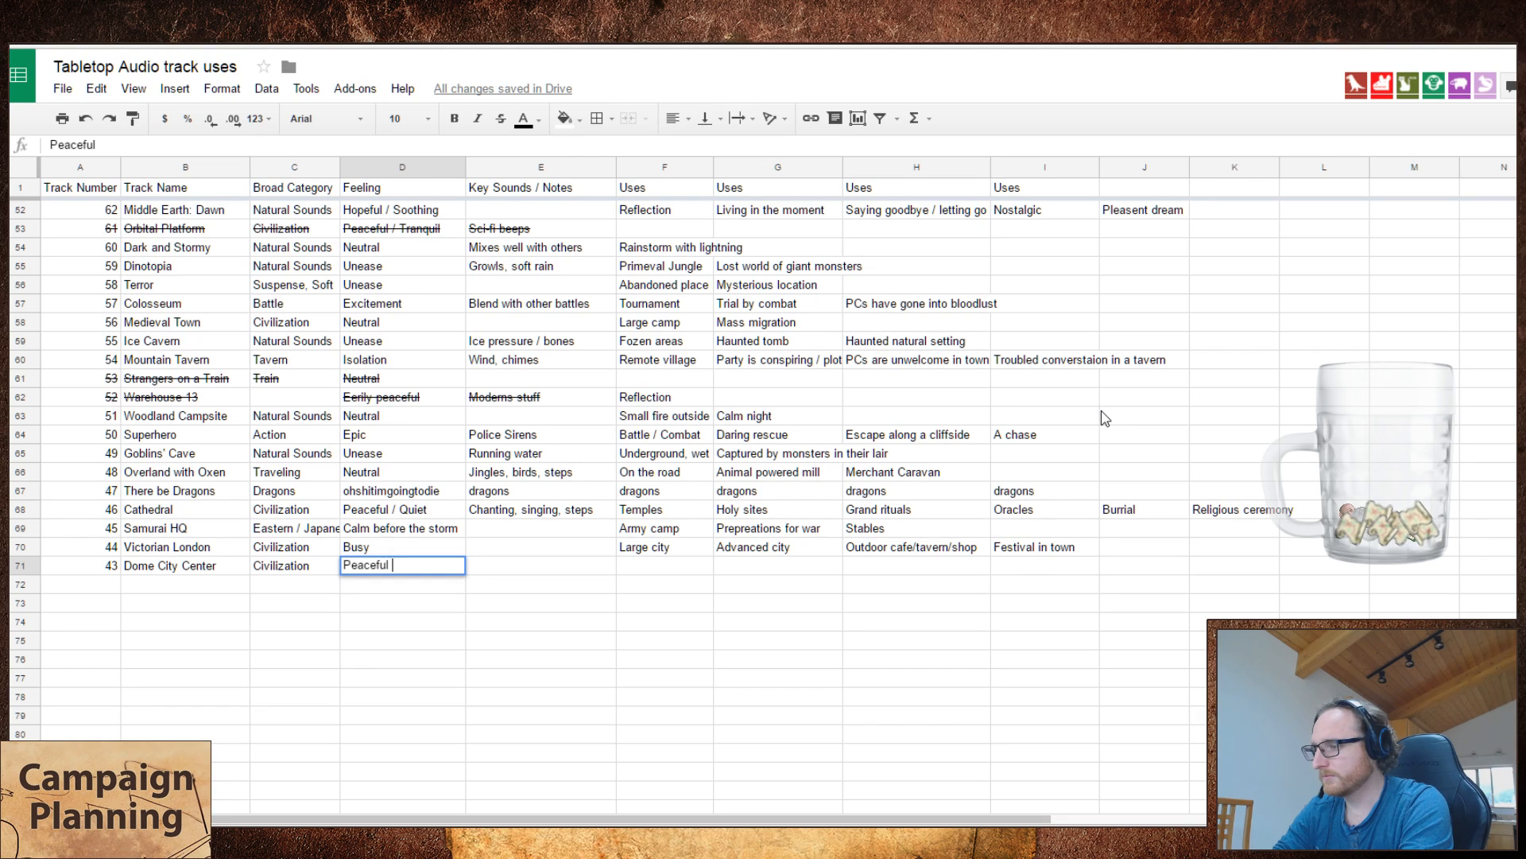
text( / )
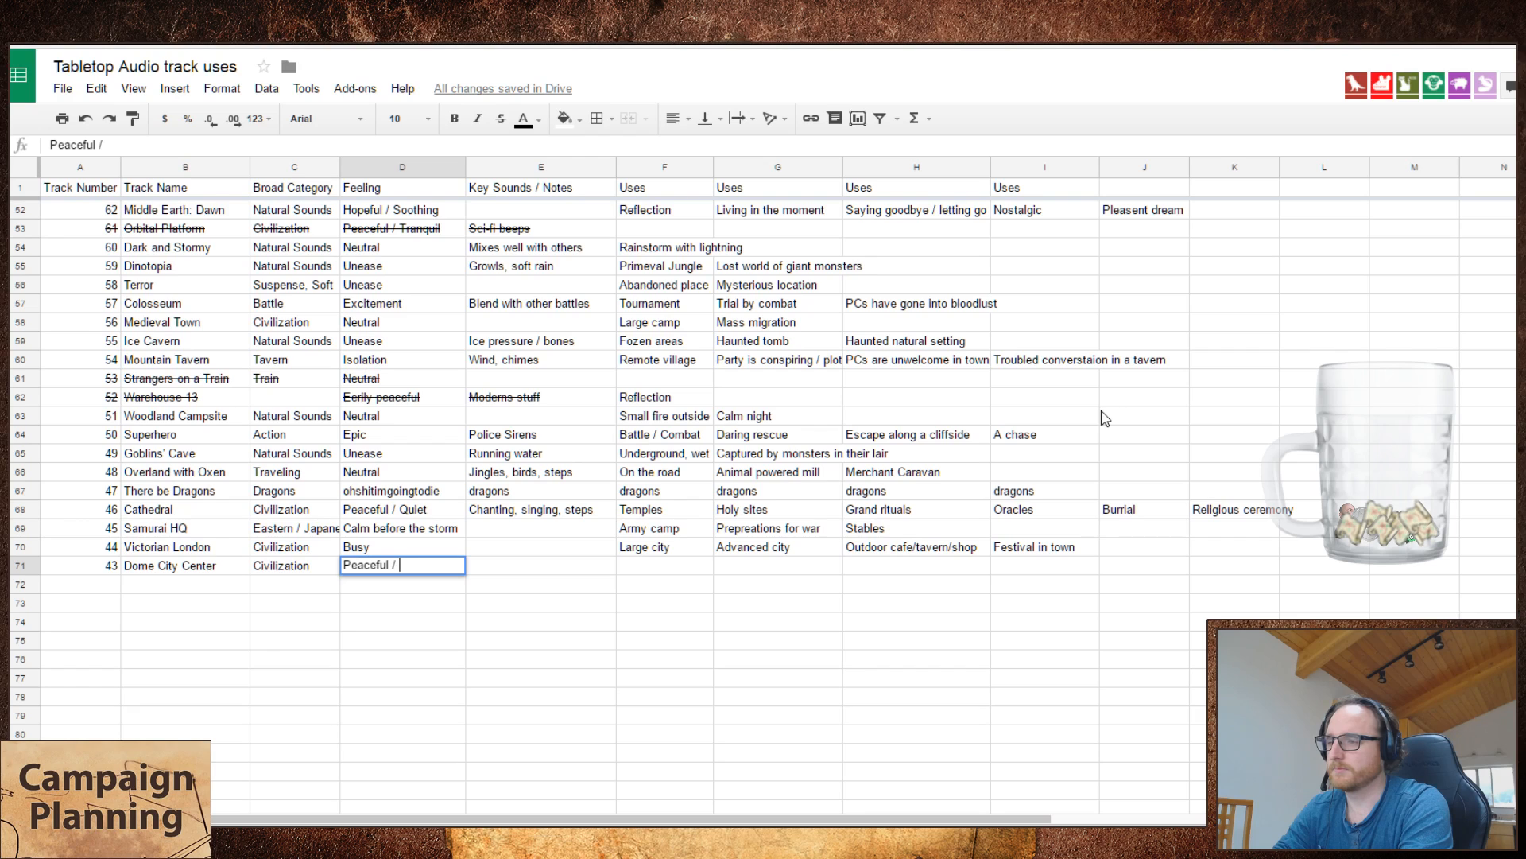
text(Open)
key(Tab)
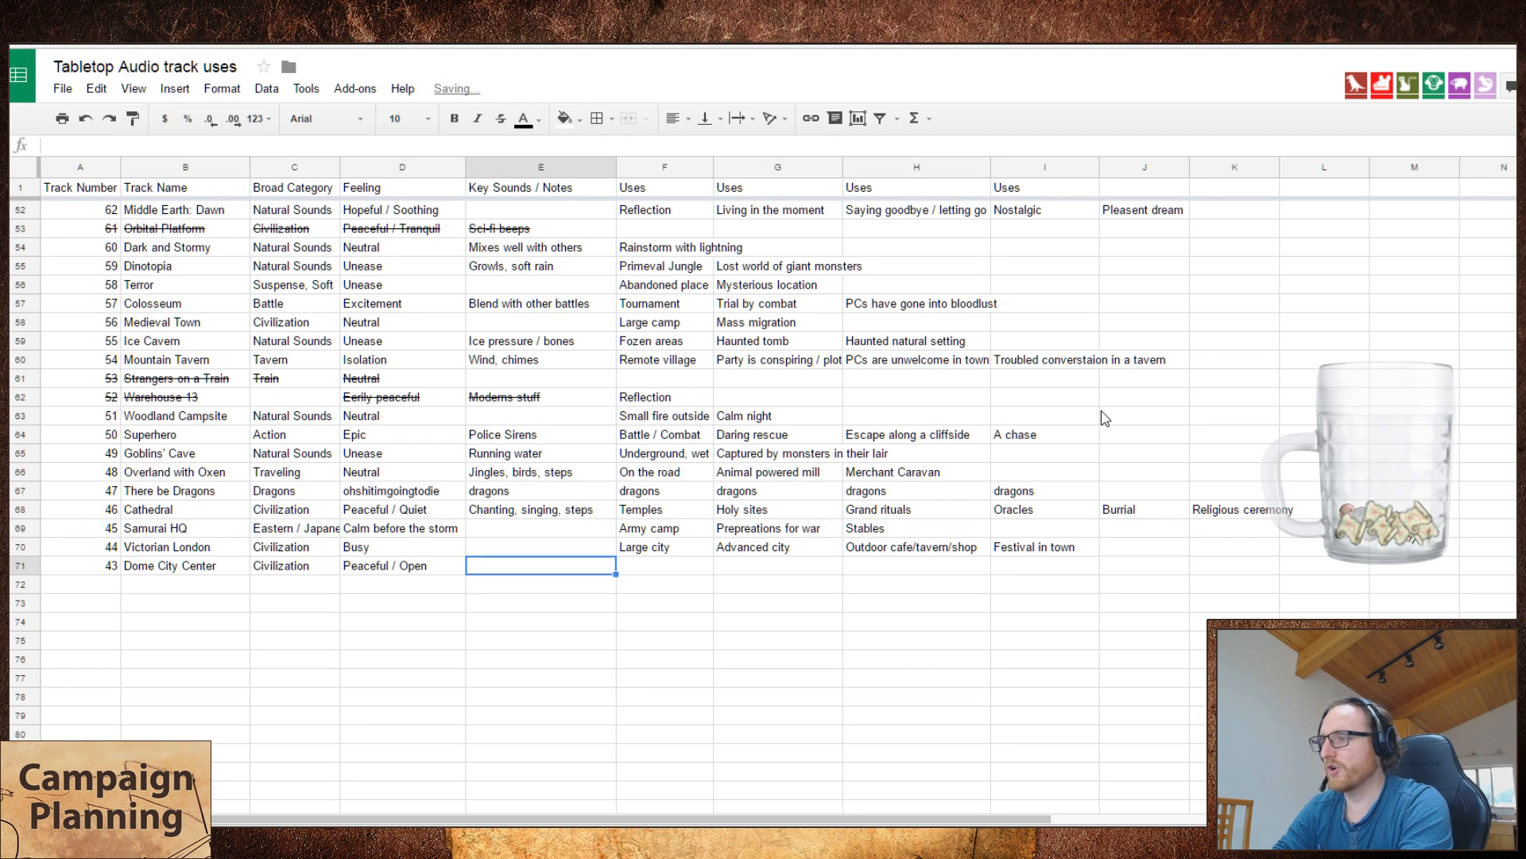
key(Tab)
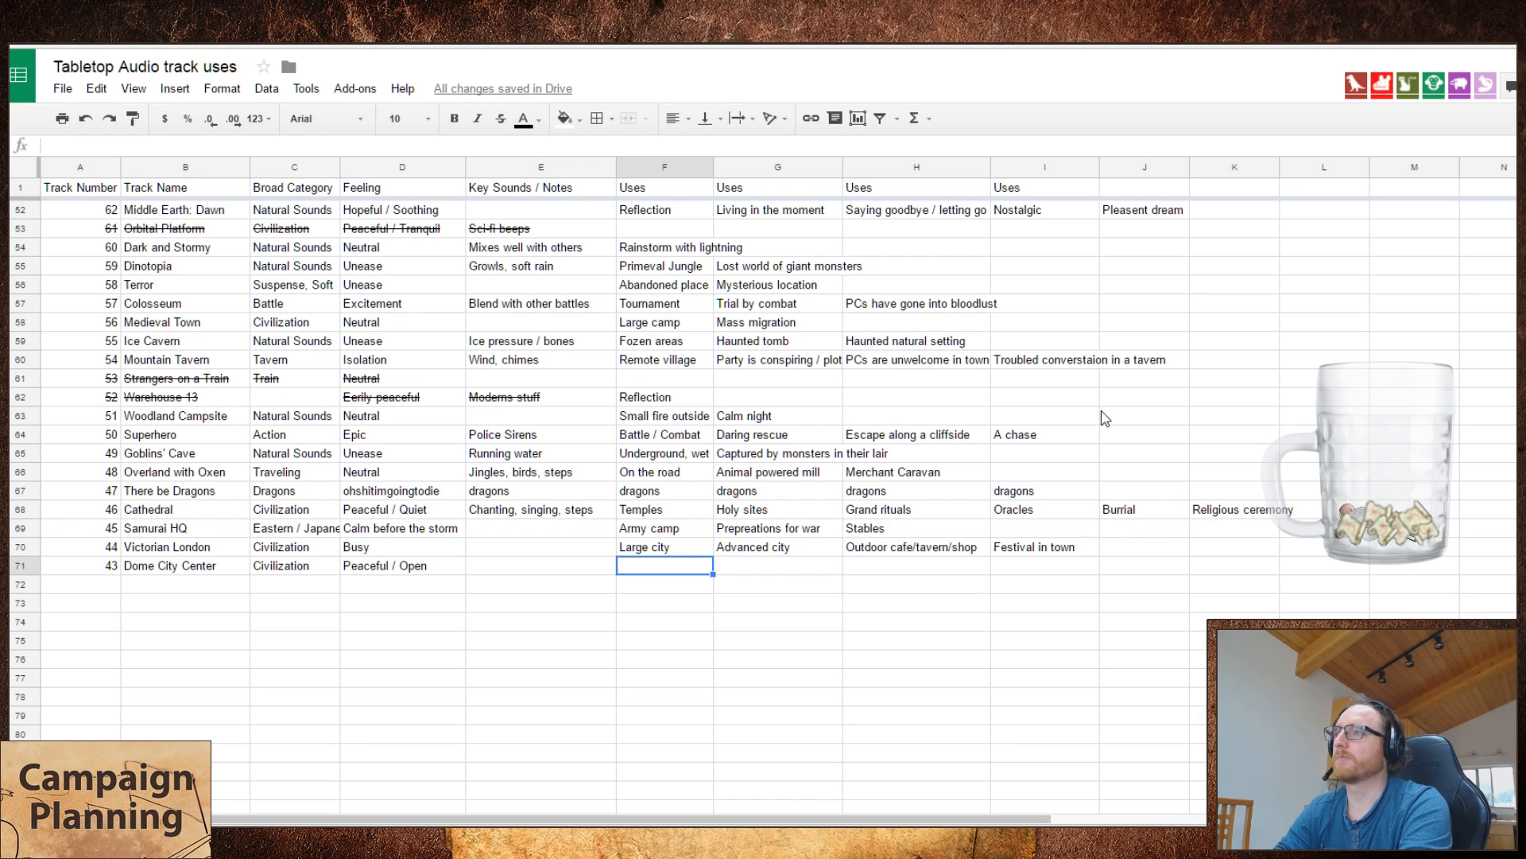
Step: Enter "Grand palace" as the first use of Dome City Center
text(L)
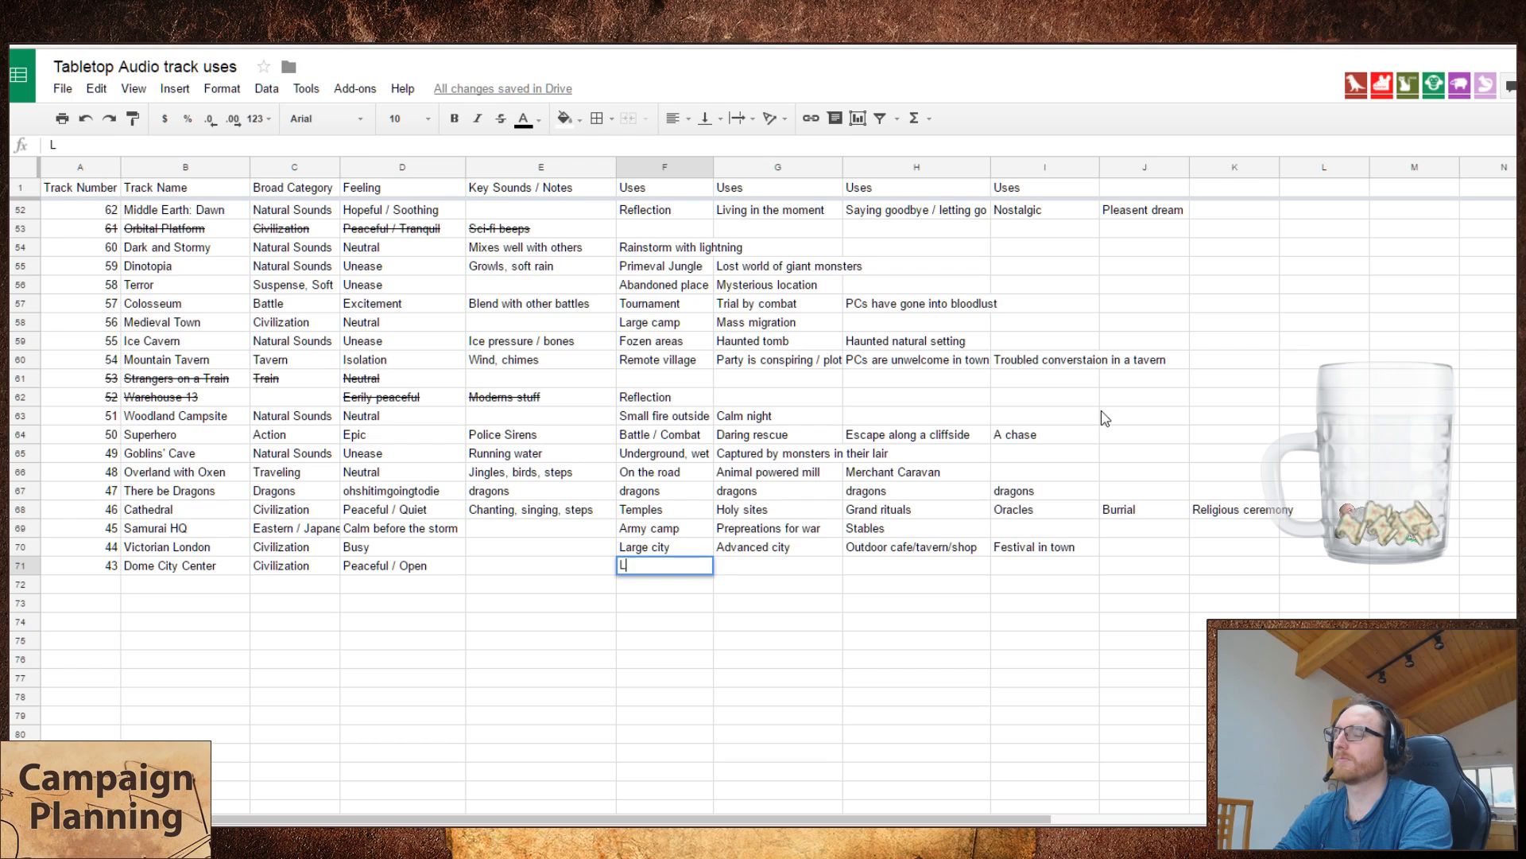
key(BackSpace)
key(BackSpace)
text(Grand palace)
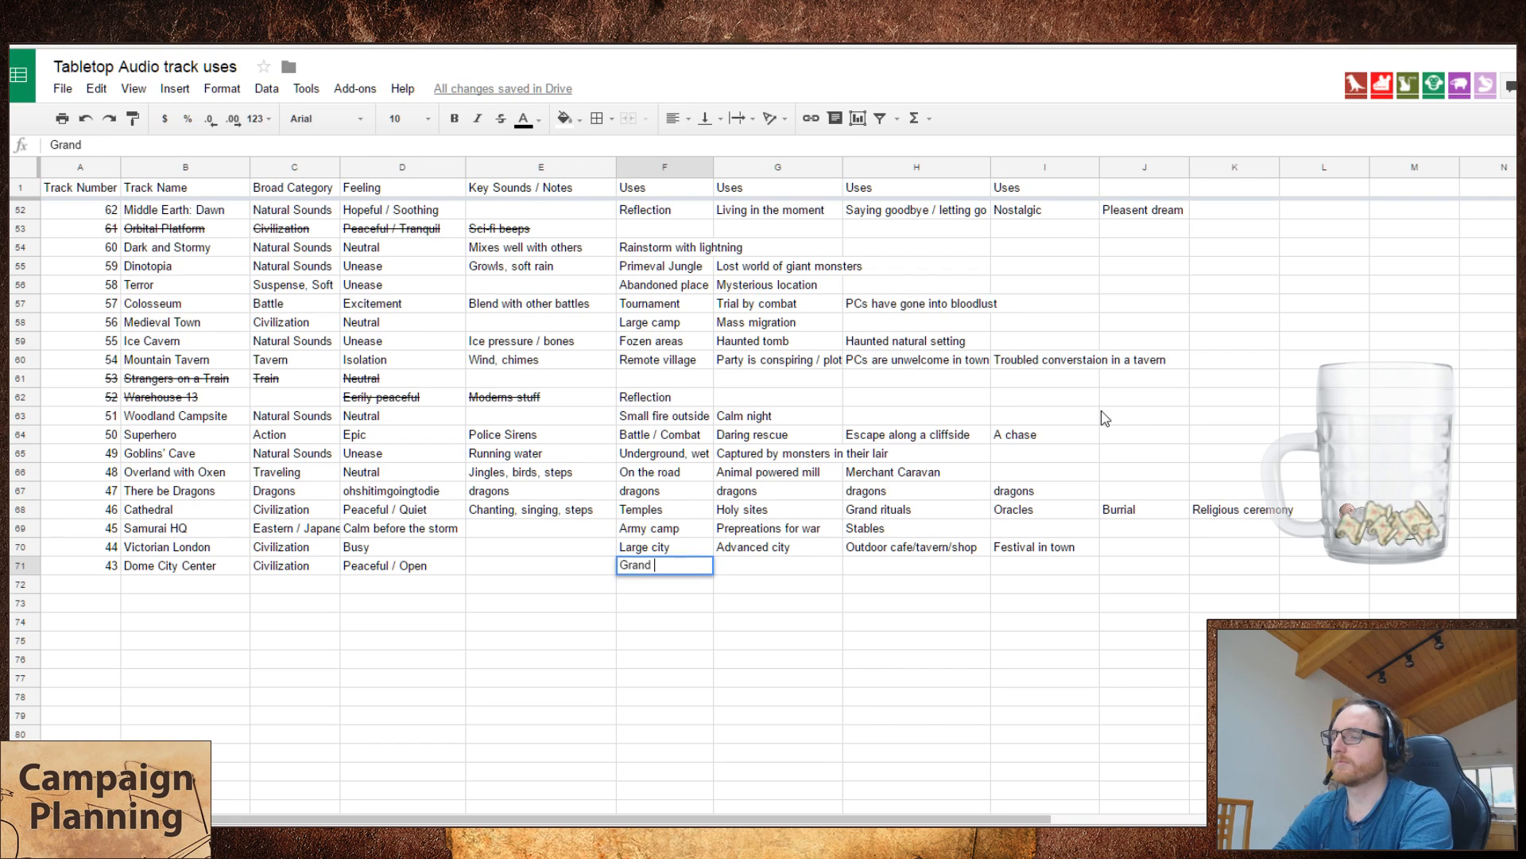
key(Tab)
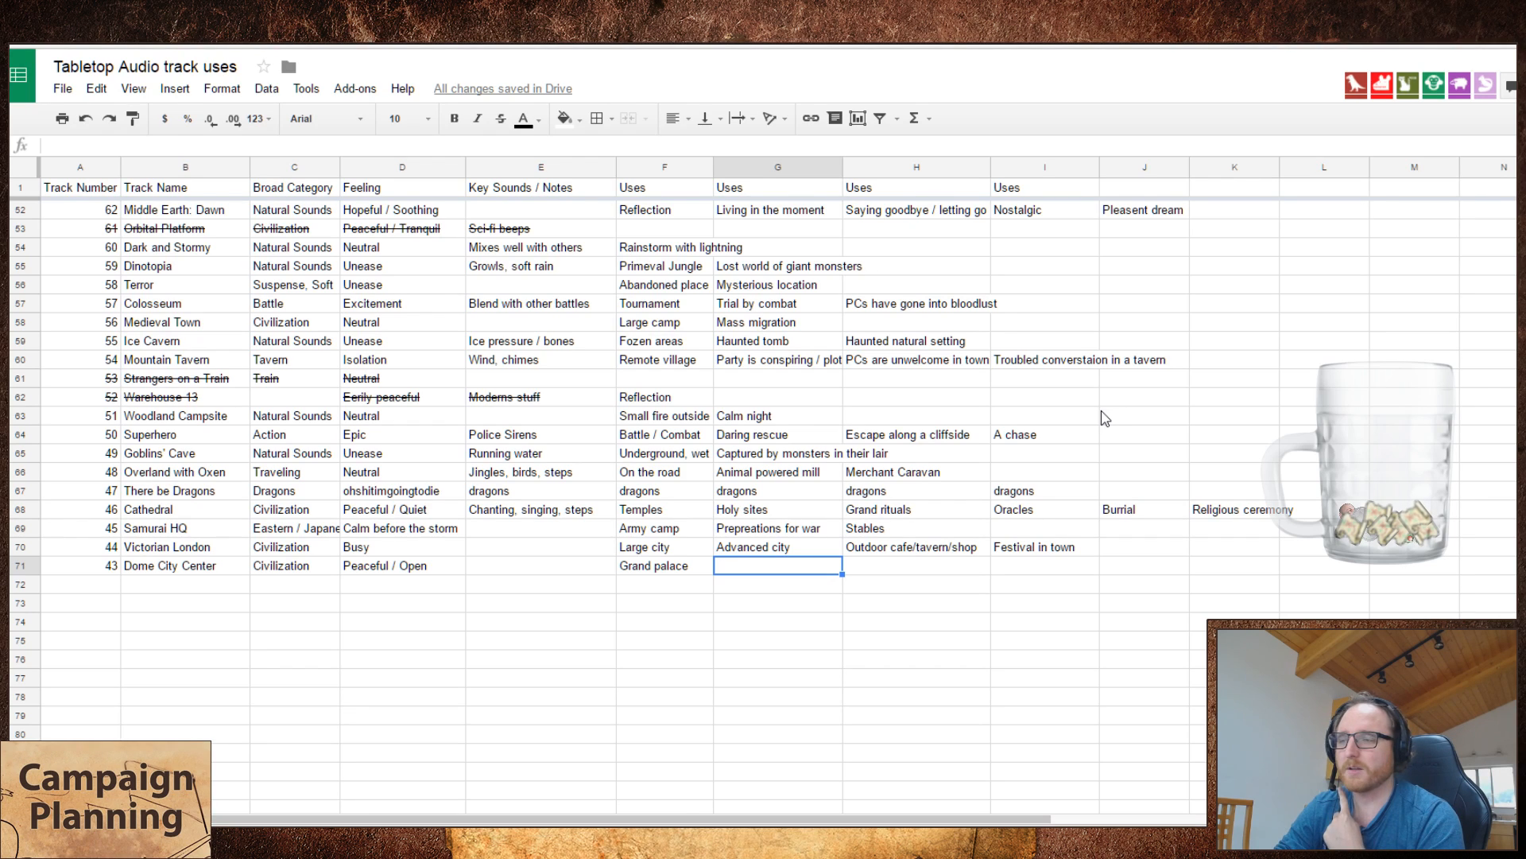
Step: Go back to the key sounds of Dome City Center and enter "PA system"
key(Left)
key(Left)
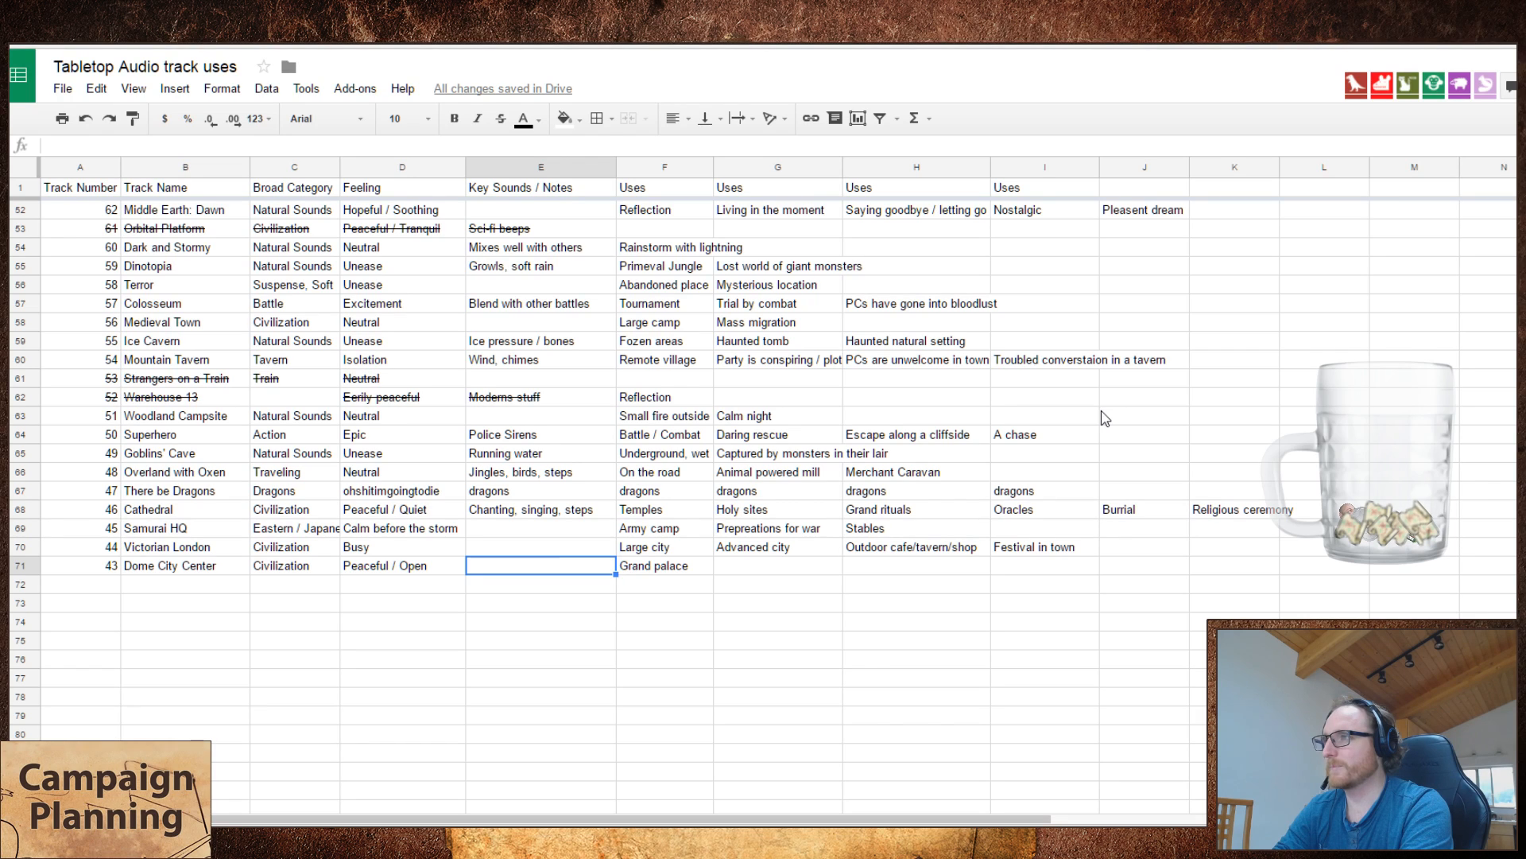
text(P)
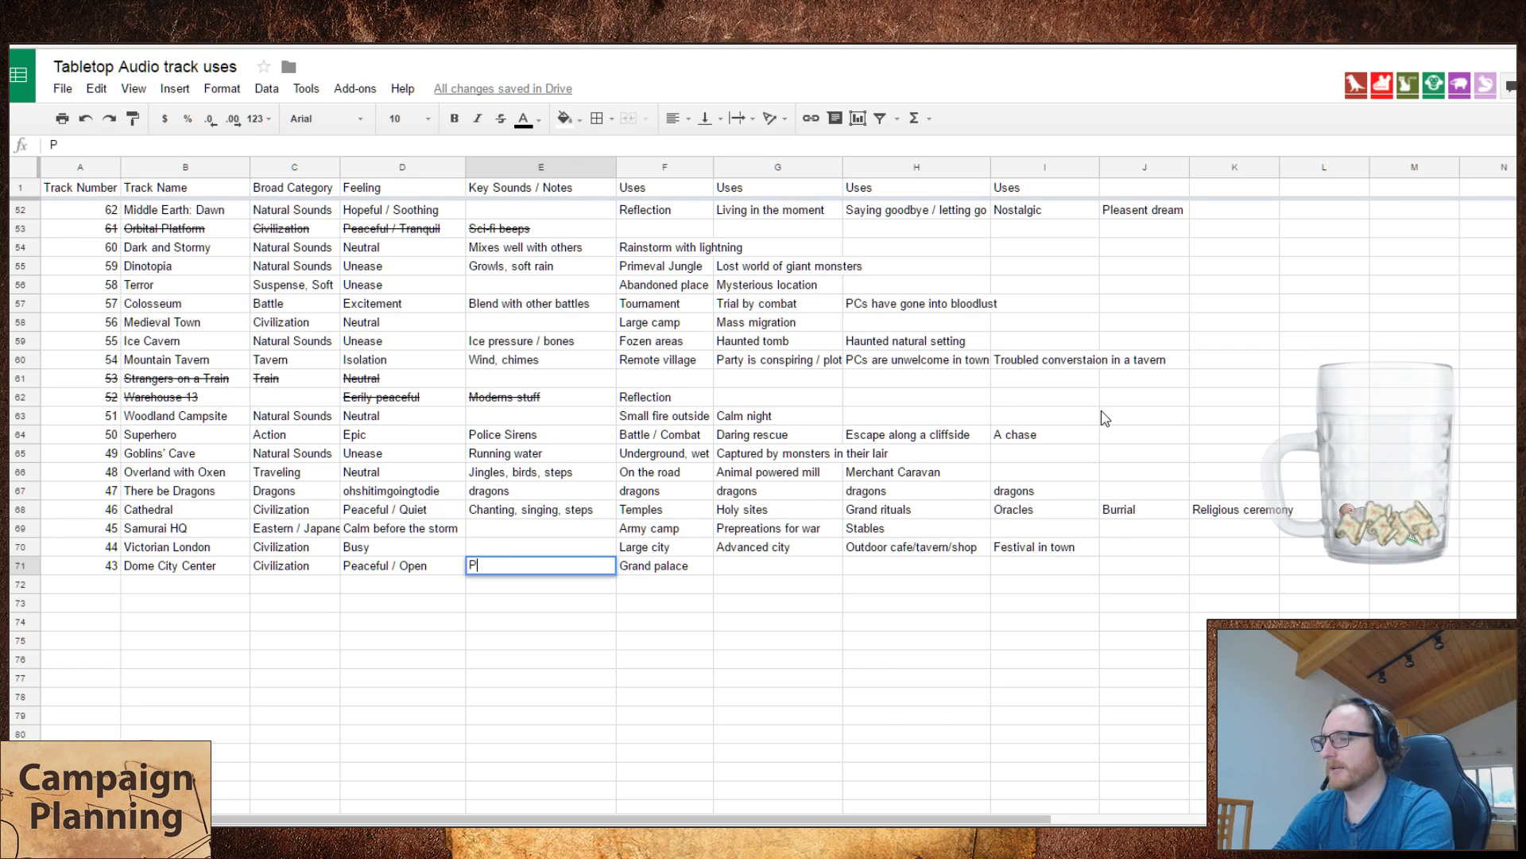
text(A system)
key(Tab)
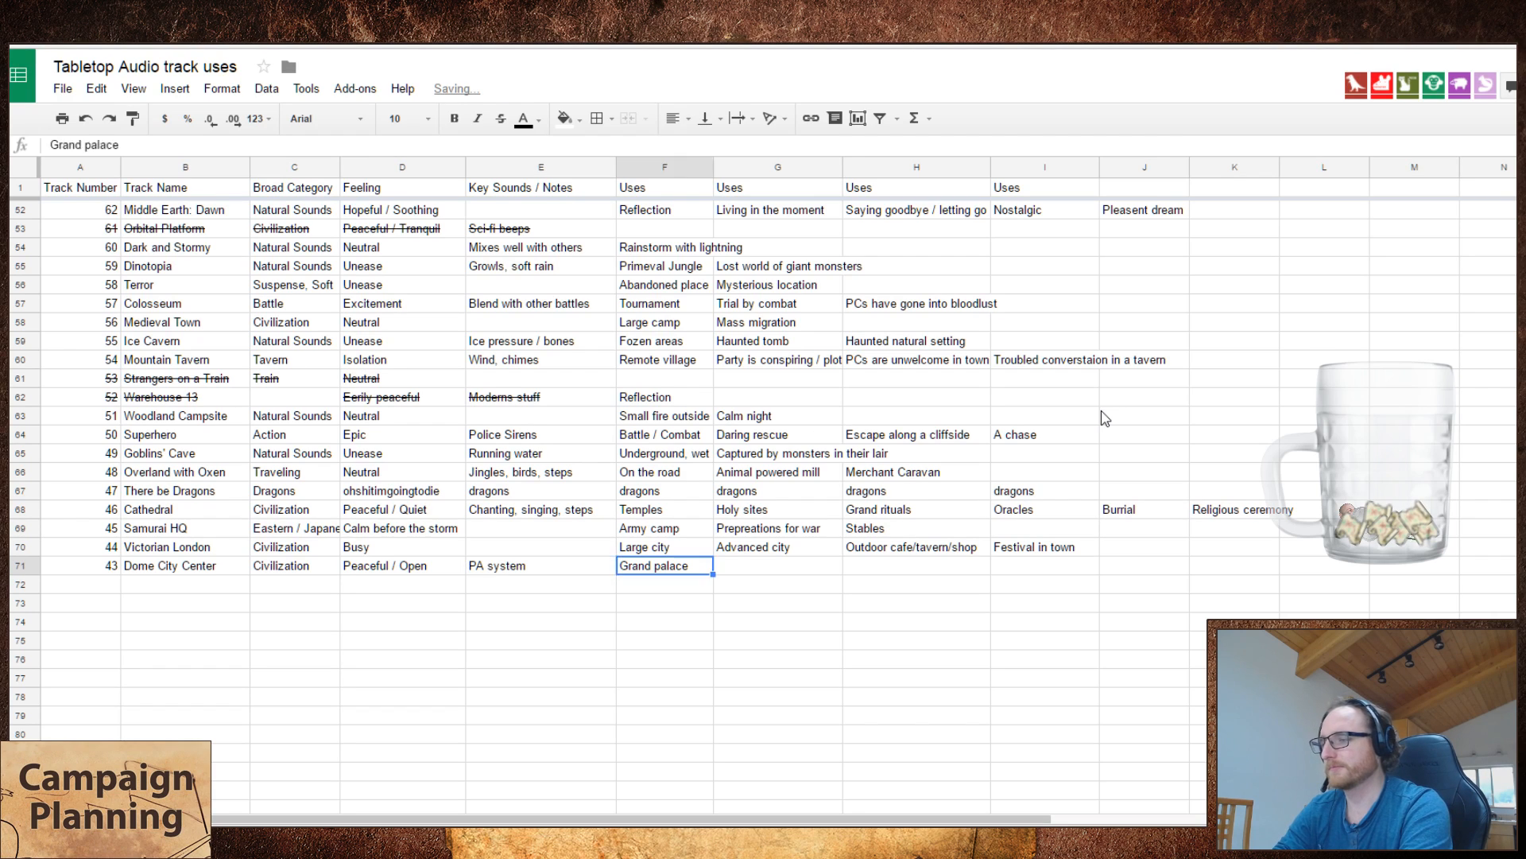
Step: Enter "Holy city" as the second use of Dome City Center
key(Tab)
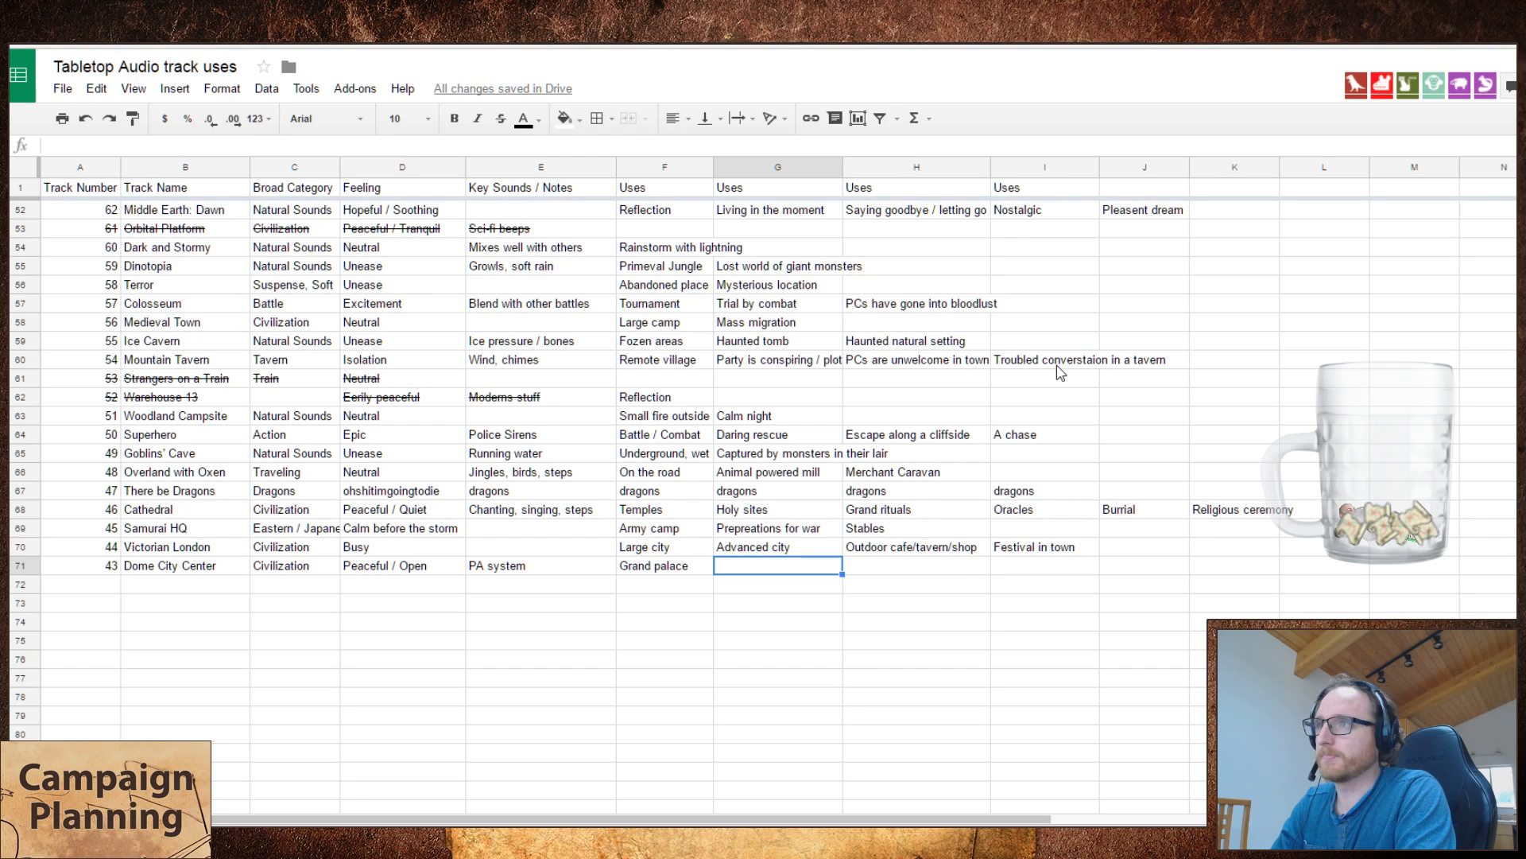
text(Holy cit)
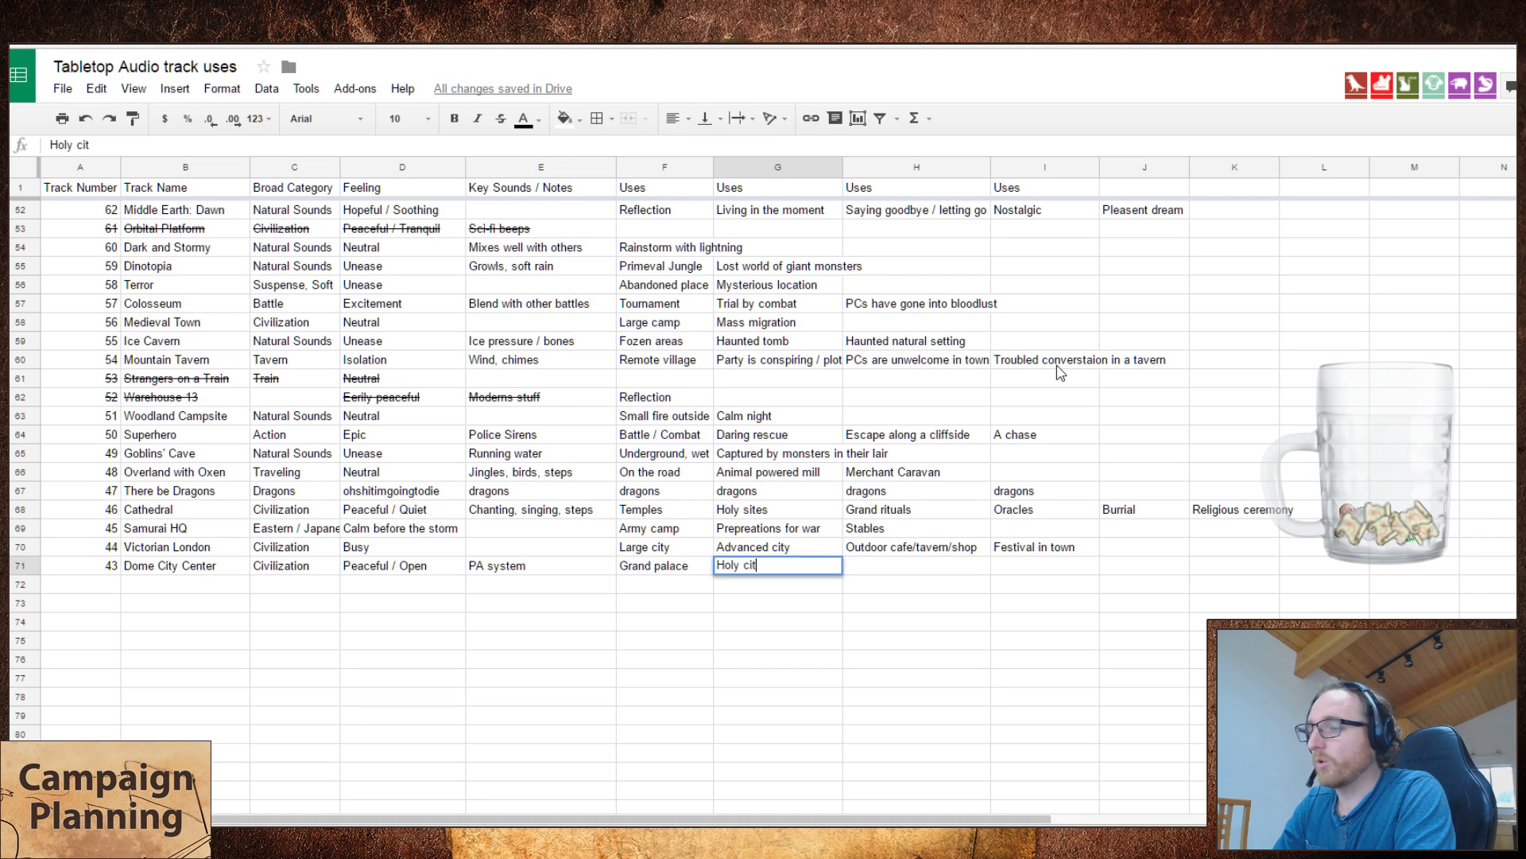
text(y)
key(Tab)
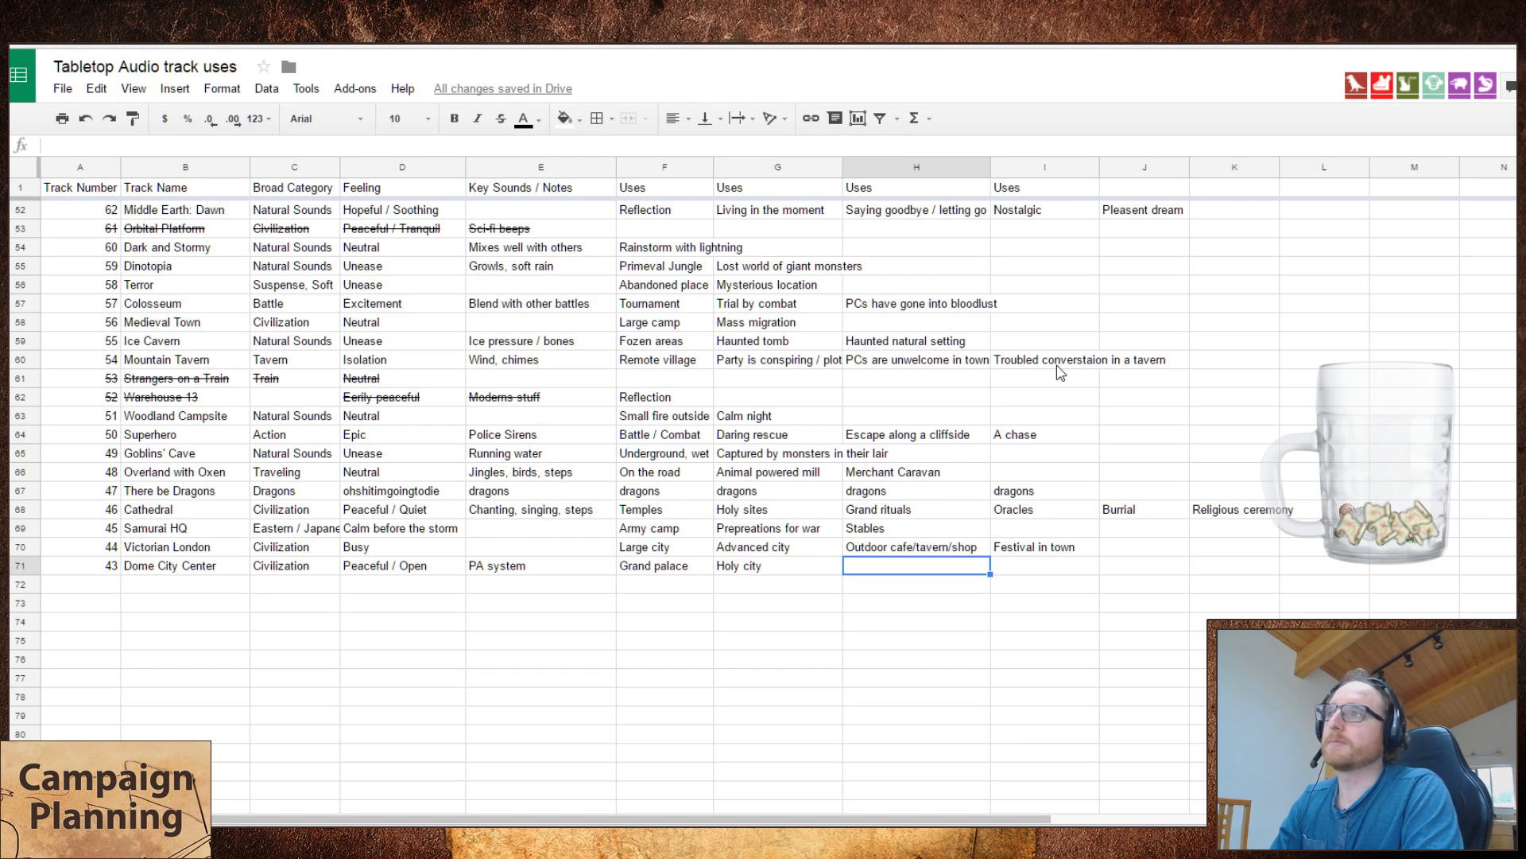
Step: Enter "High wizard's gathering point" as the third use of Dome City Center
text(High mage)
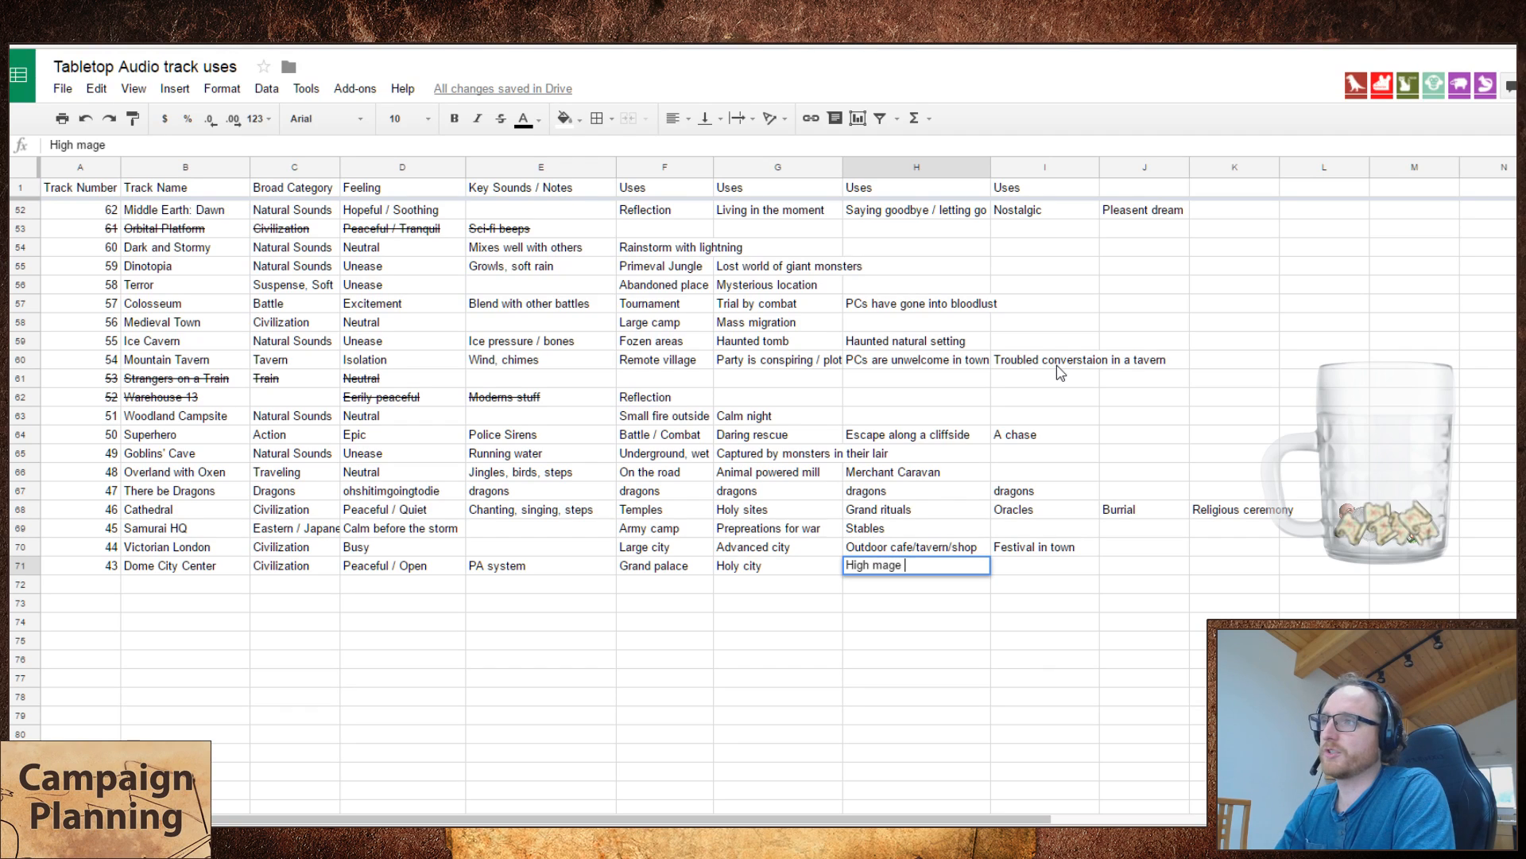
key(BackSpace)
key(BackSpace)
key(BackSpace)
key(BackSpace)
text(wizar)
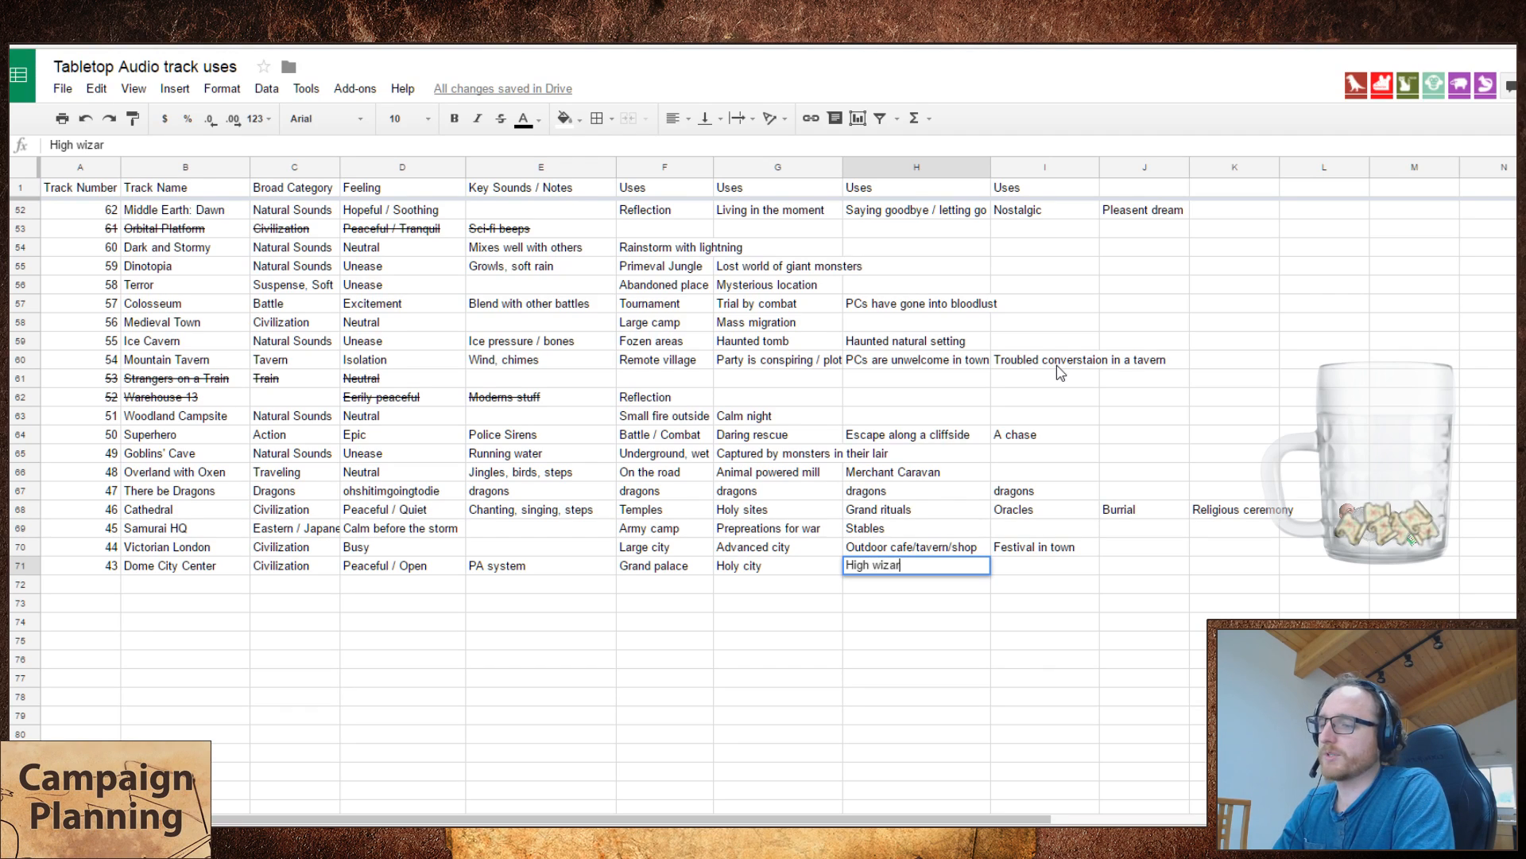
text(d's )
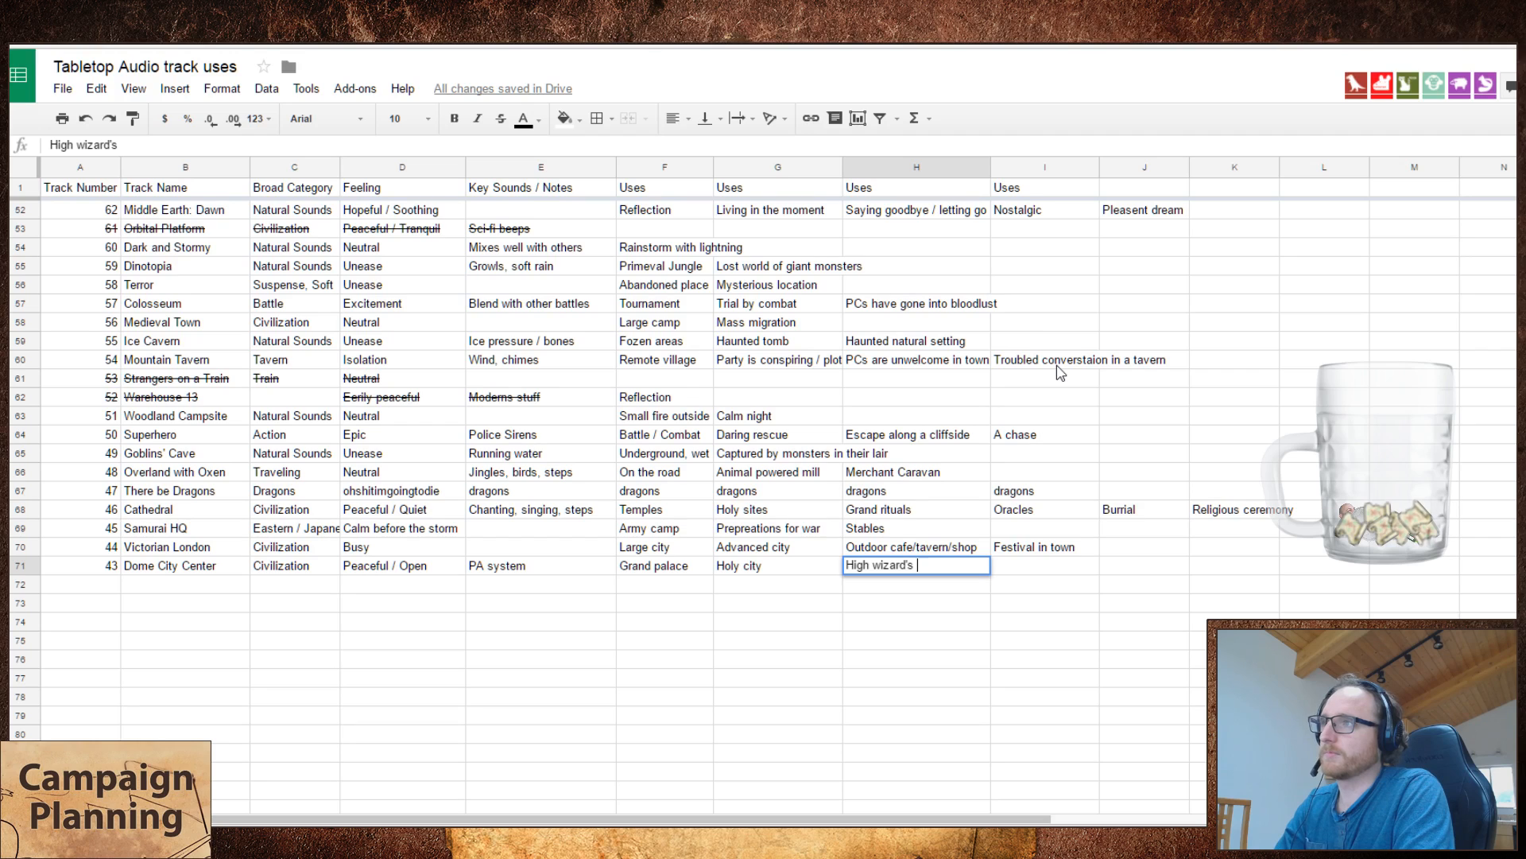
text(gathering point)
key(Tab)
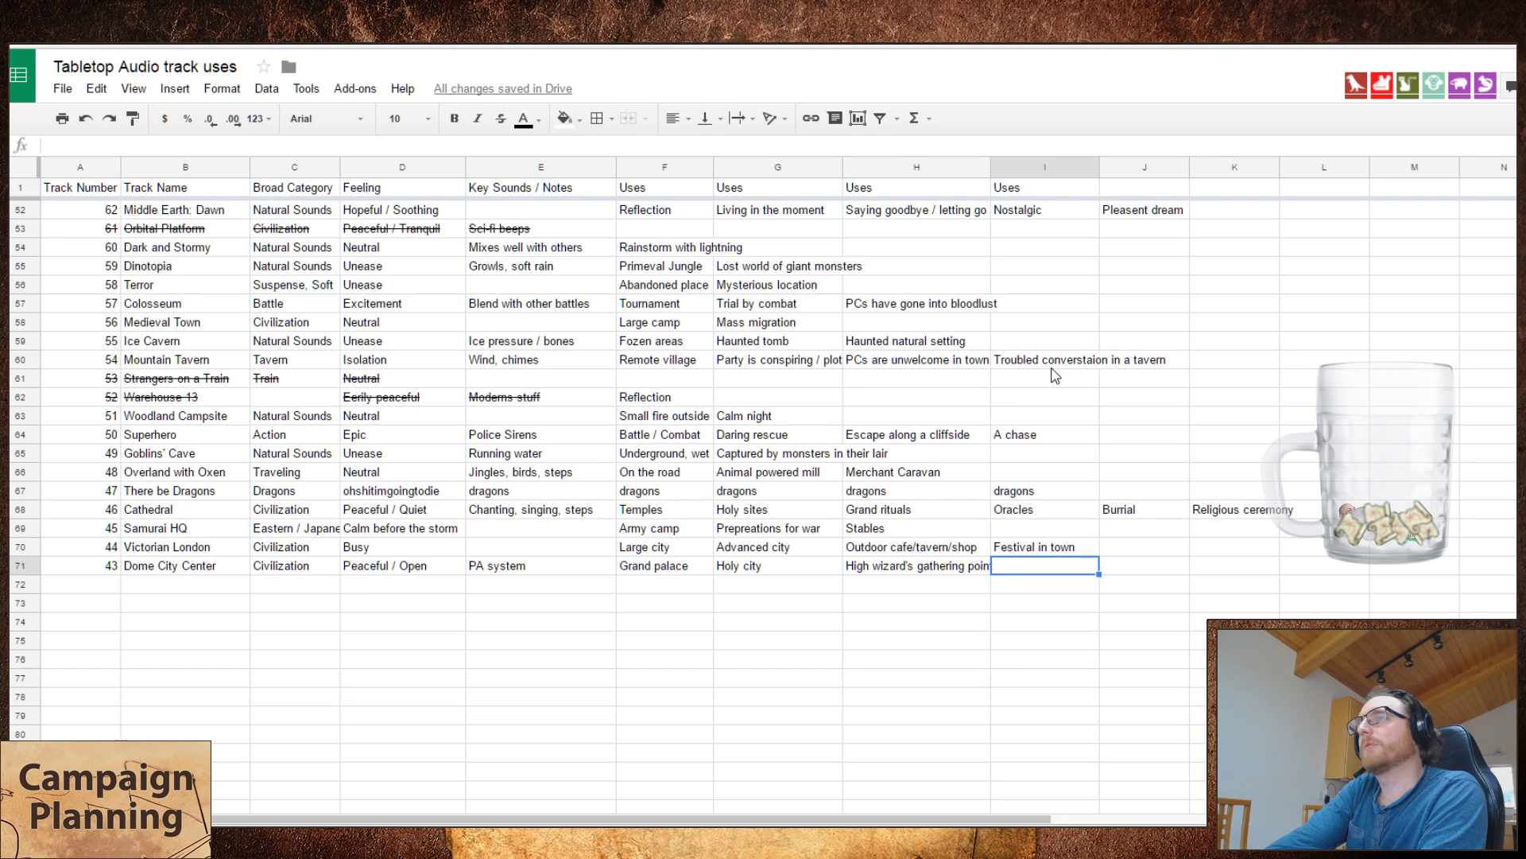
Step: Enter "City of the gods / angles" as the fourth use of Dome City Center
text(City of the gods/)
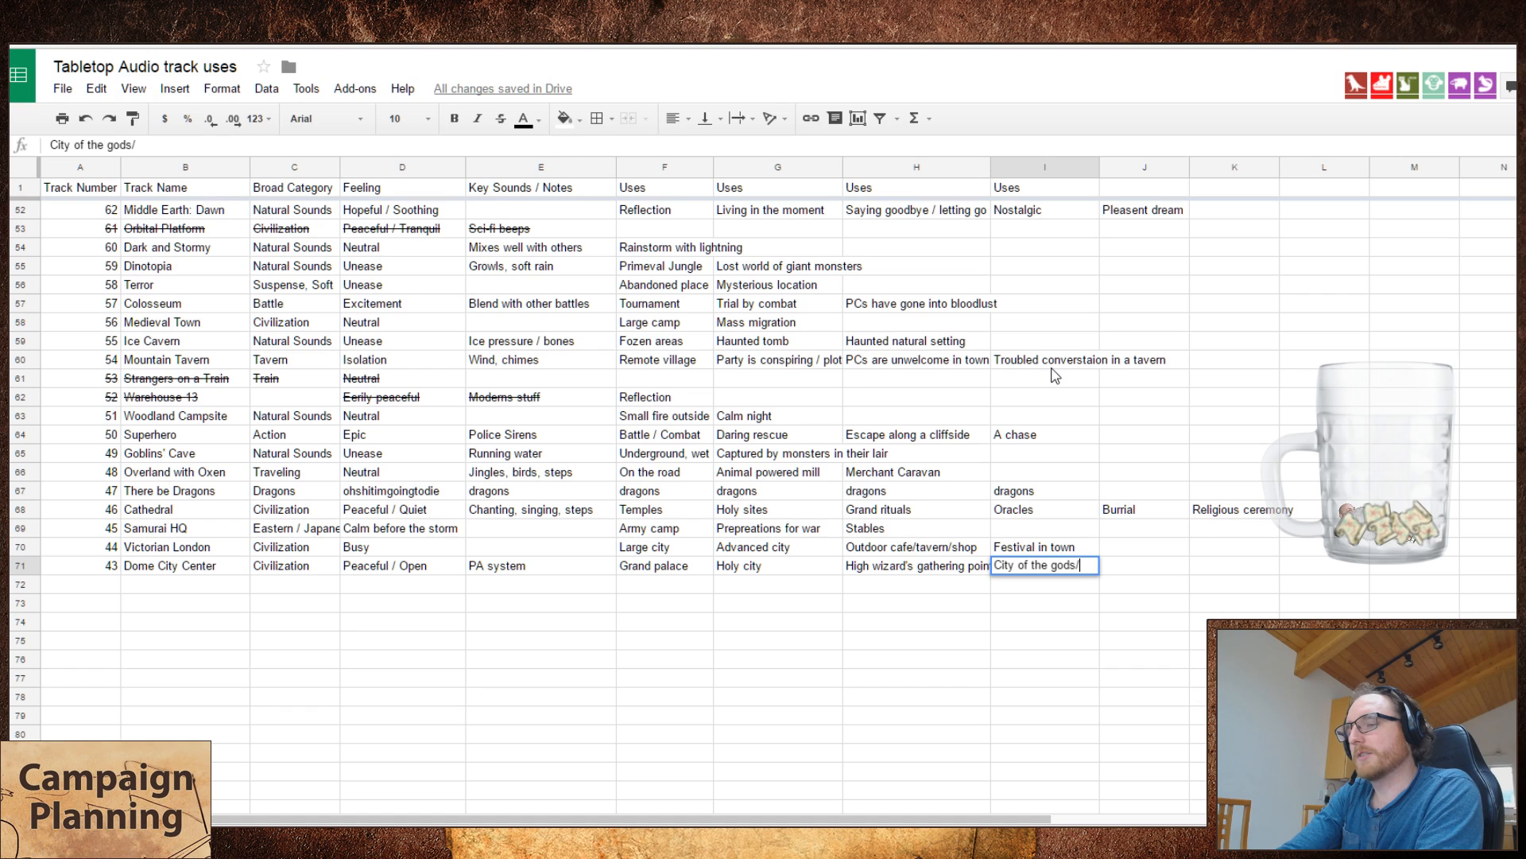
key(BackSpace)
text(/ angles)
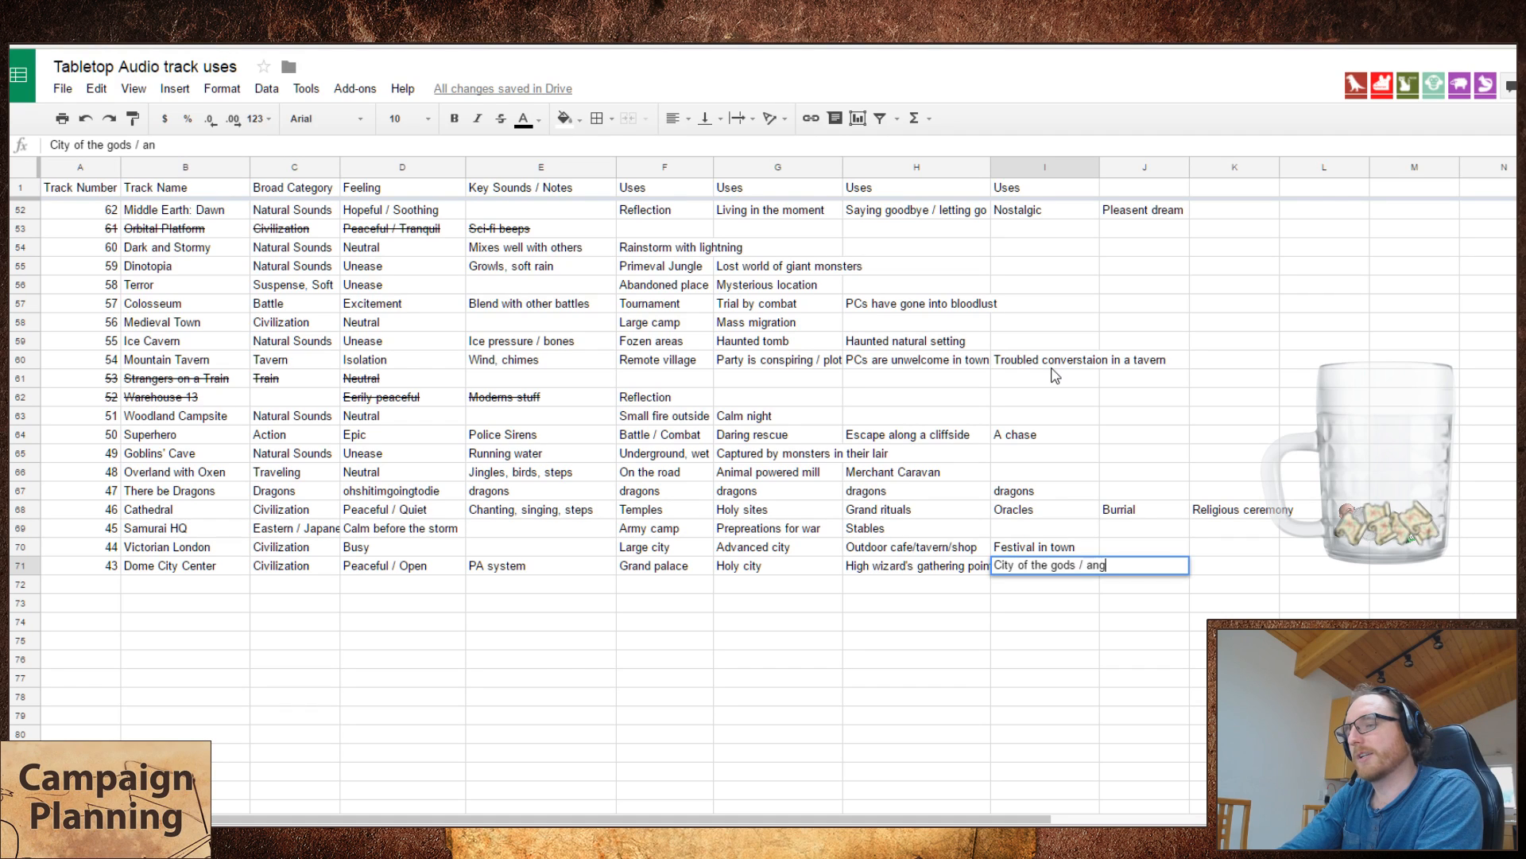
key(Return)
Step: Start playing Rise of the Ancients on the Tabletop Audio site and return to the first empty row of the track spreadsheet
key(Left)
key(Left)
key(Left)
key(Left)
key(Left)
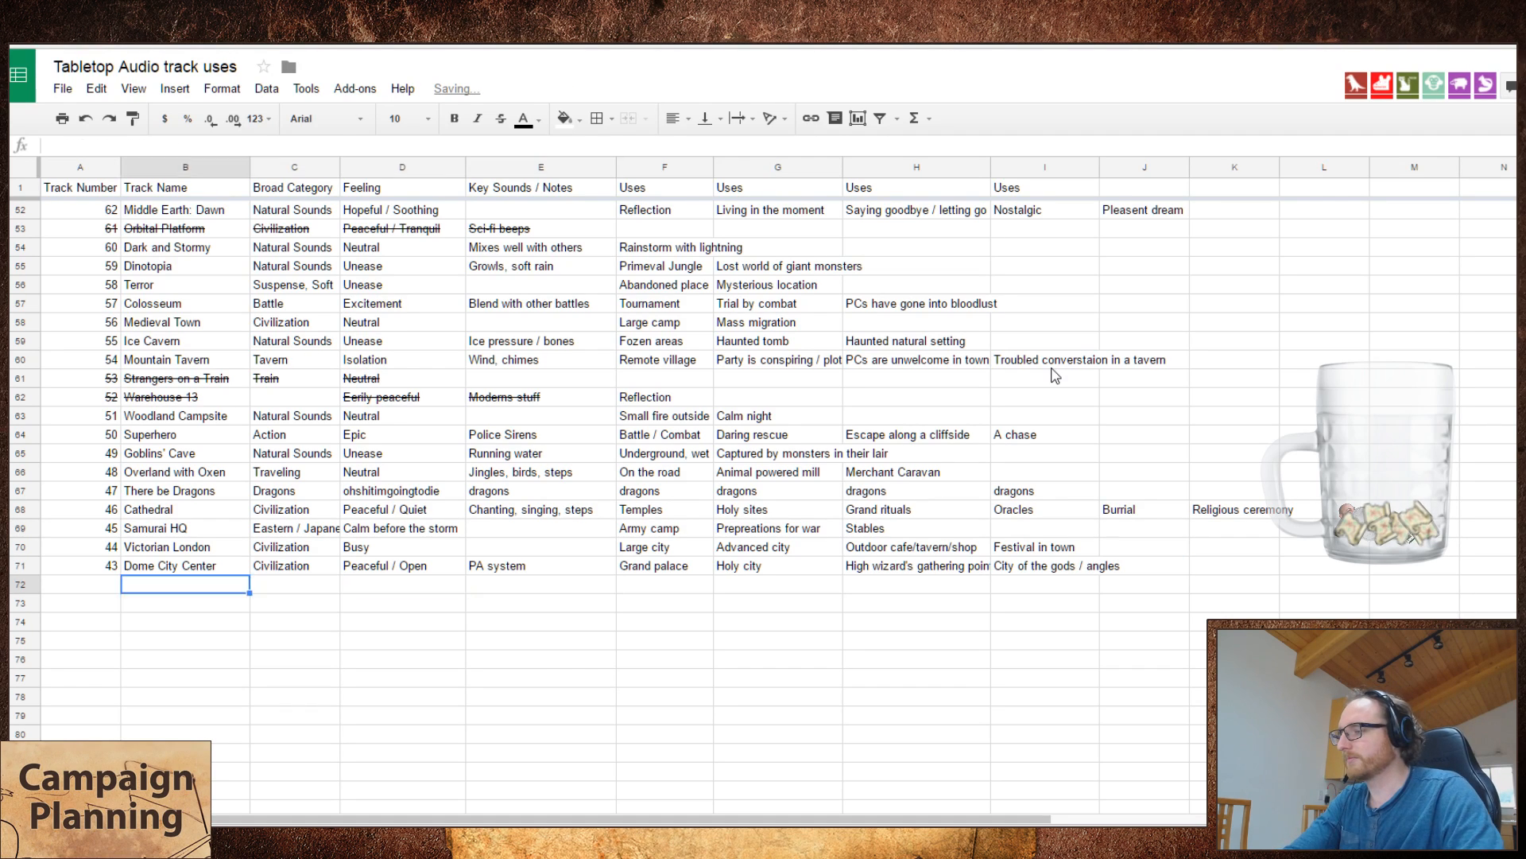
key(ctrl+Tab)
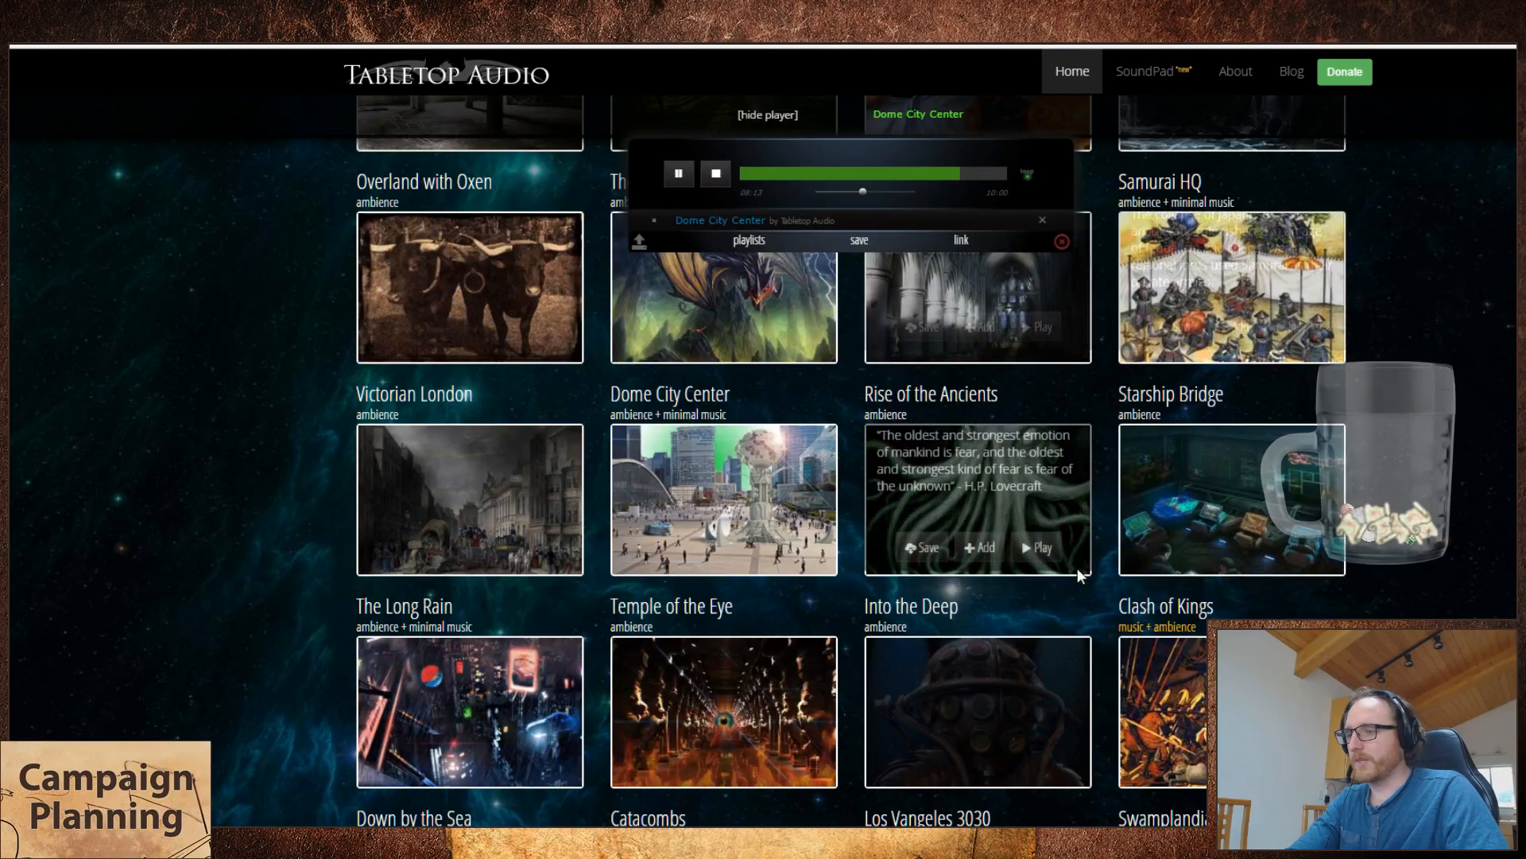
click(1037, 552)
key(ctrl+shift+Tab)
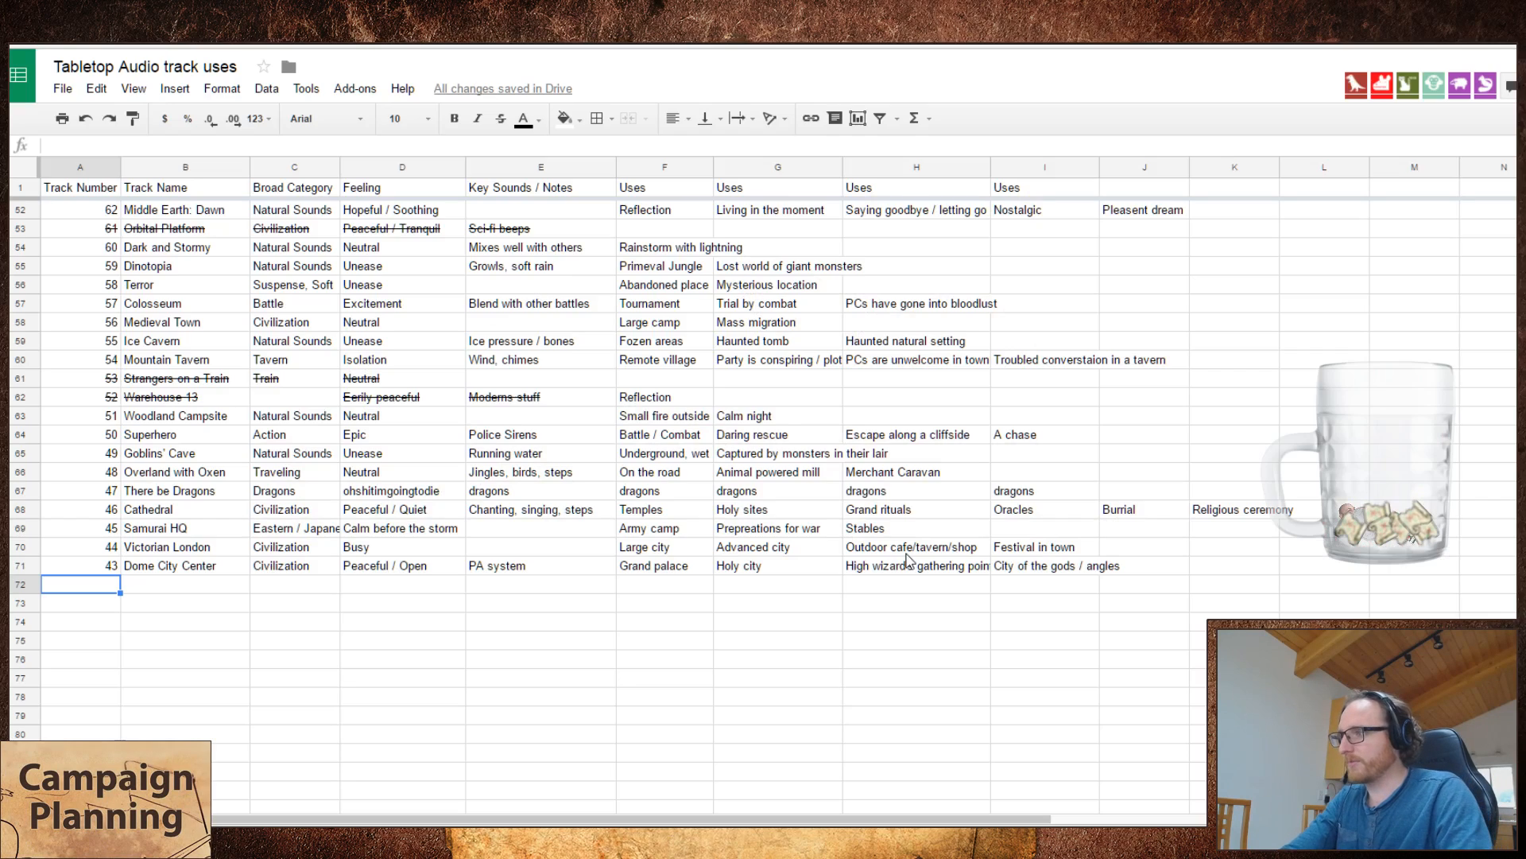
Step: Add track number 42 with the name "Rise of the Ancients" in the row below Dome City Center
text(42)
key(Tab)
text(Rise of the Ancients)
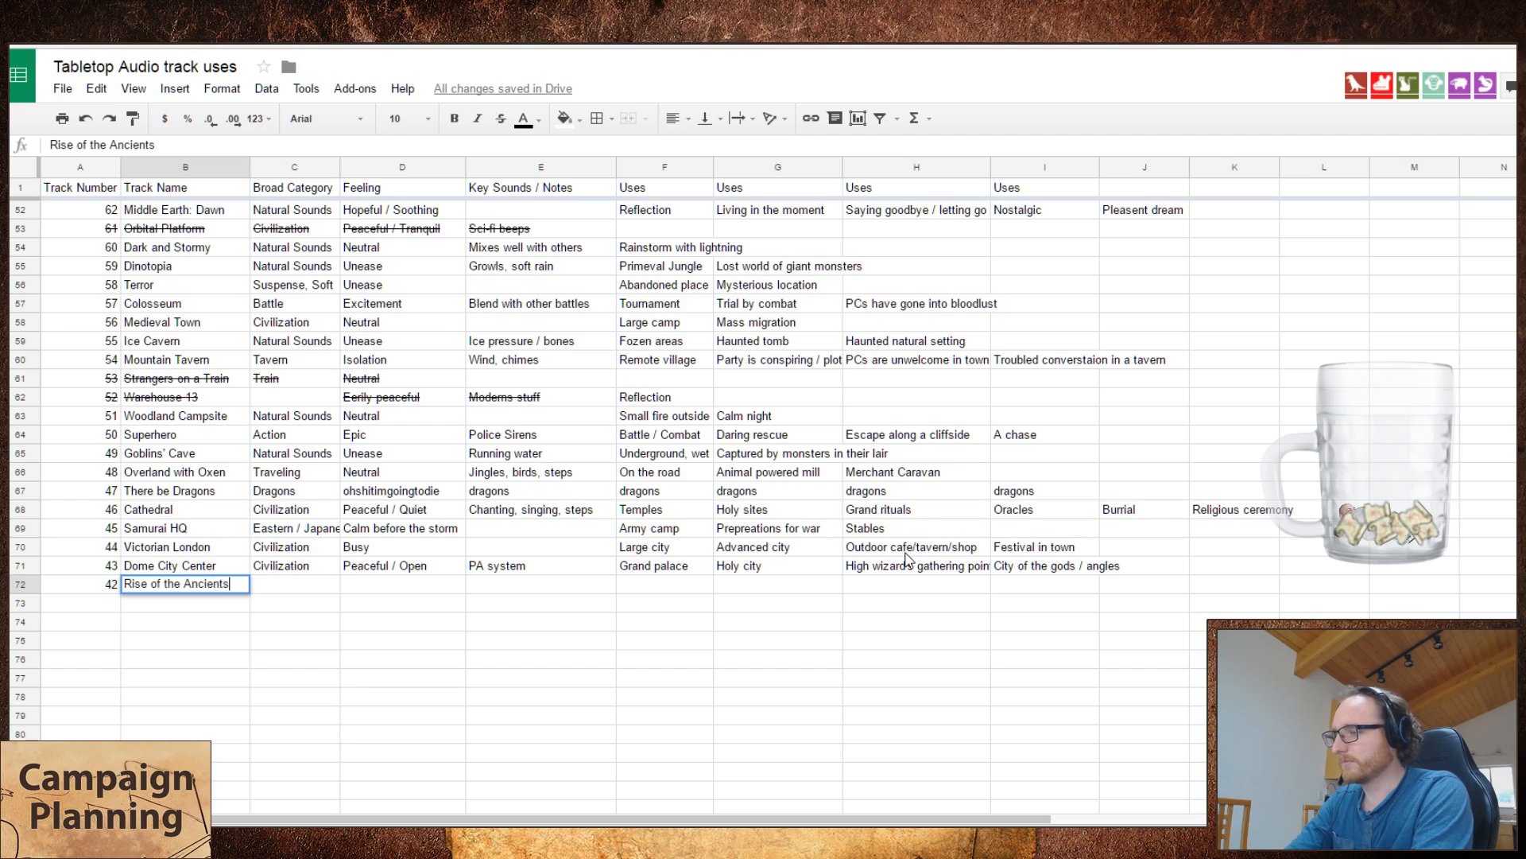
key(Tab)
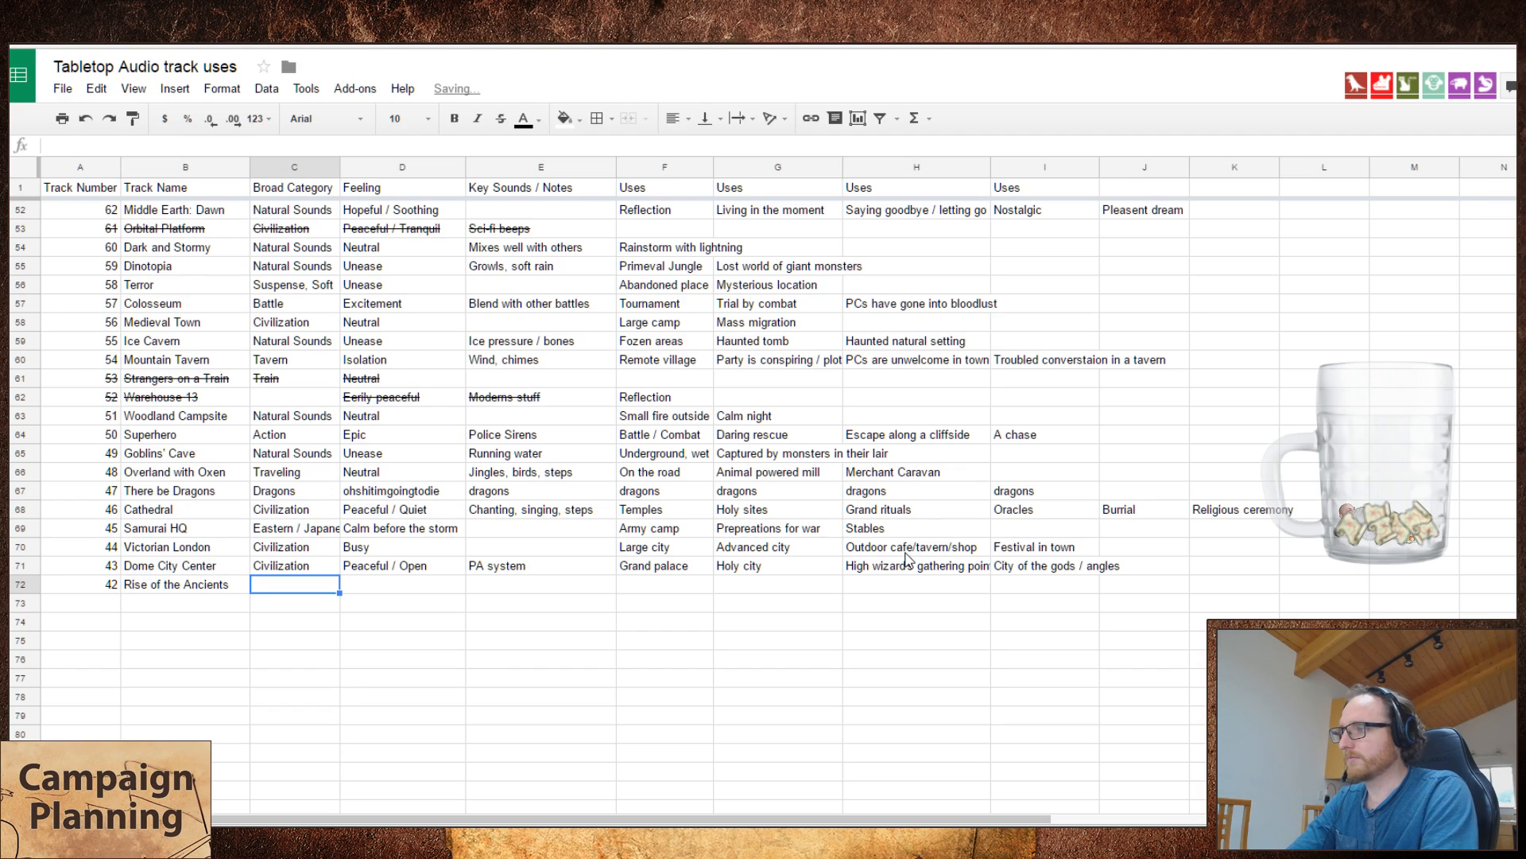
key(ctrl+Tab)
key(ctrl+shift+Tab)
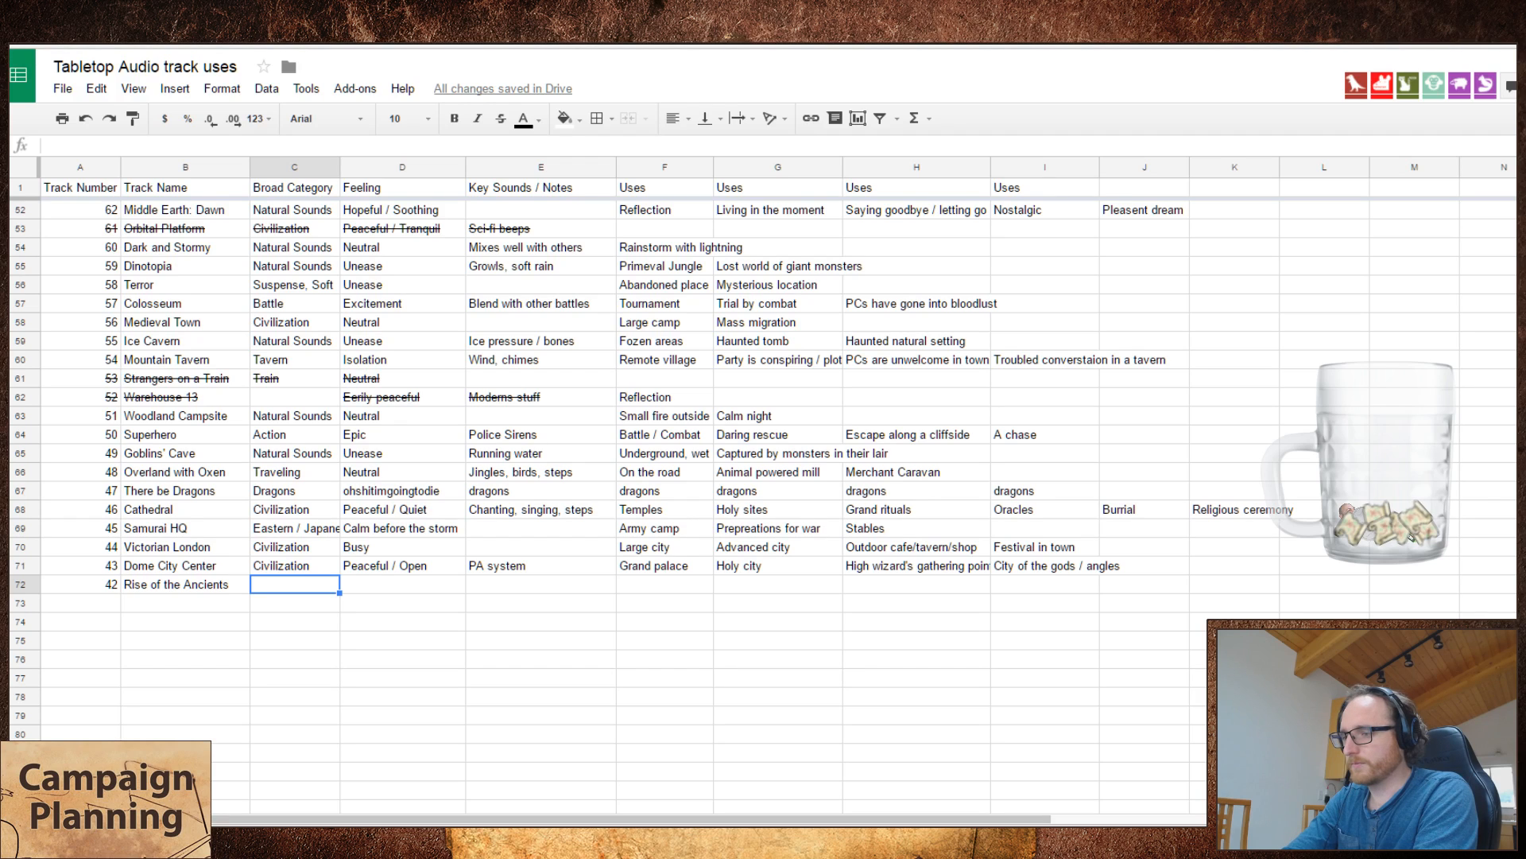
Step: Correct the fourth use of Dome City Center to "City of the gods / angels" and return to the broad category of Rise of the Ancients
key(Up)
key(Right)
key(Right)
key(Right)
key(Right)
key(Right)
key(Right)
key(Right)
key(Right)
key(Right)
key(Left)
key(Left)
key(Left)
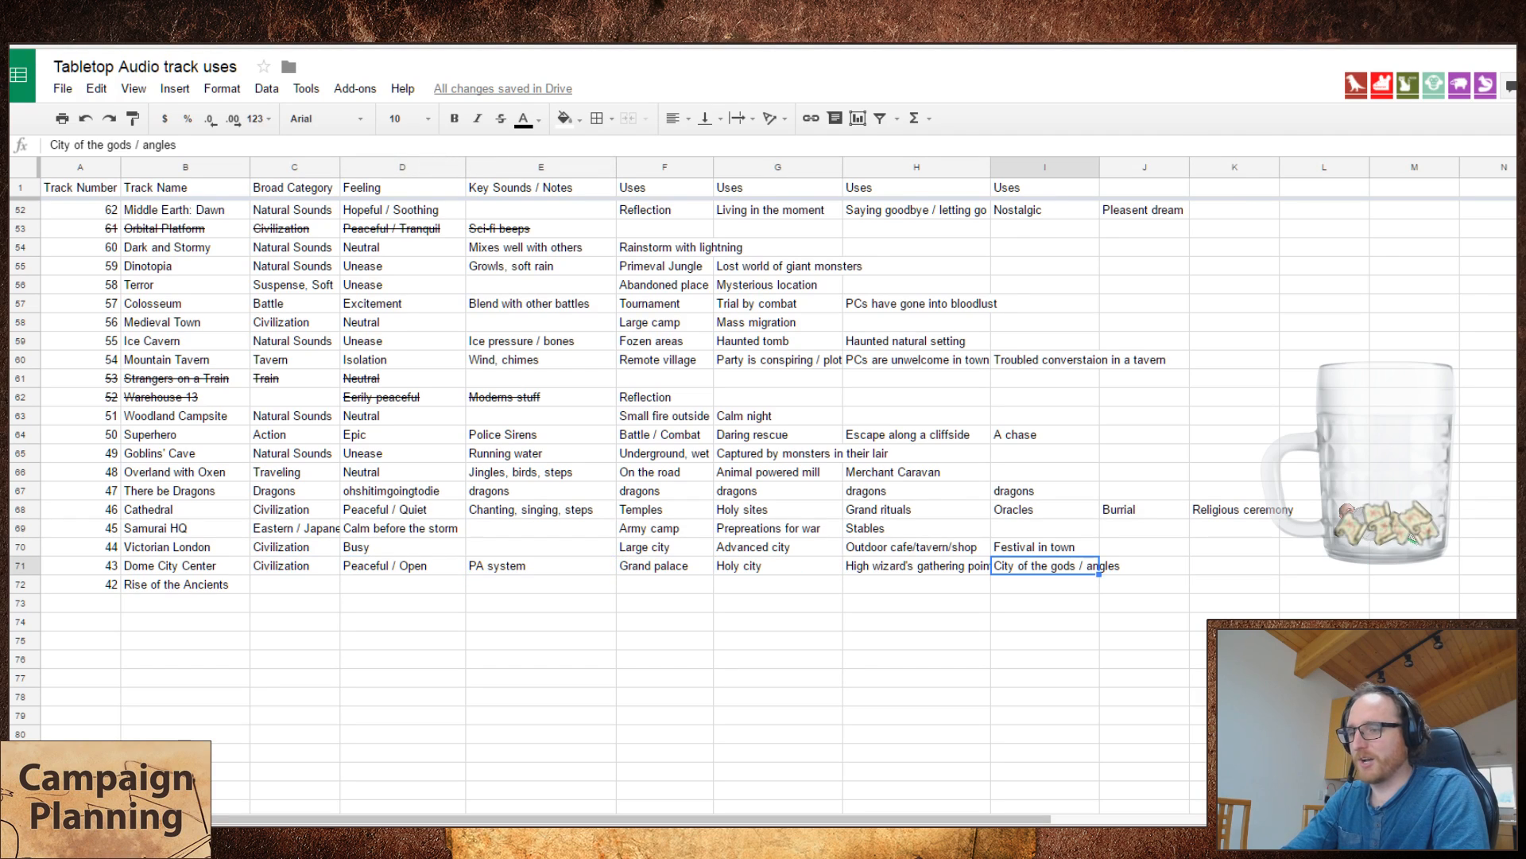
key(Return)
key(BackSpace)
key(BackSpace)
key(BackSpace)
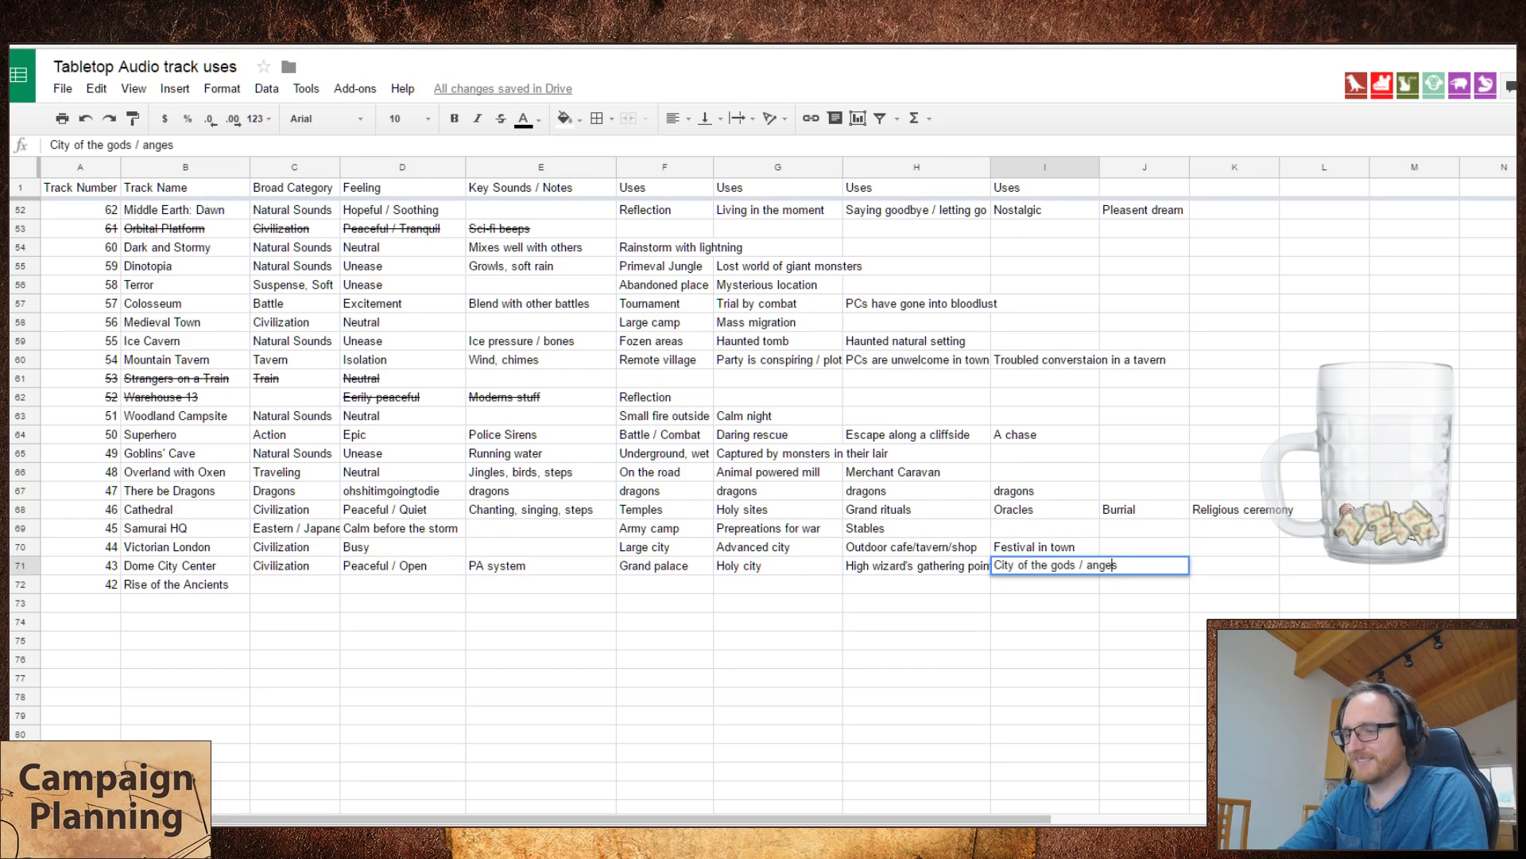
text(els)
key(Return)
key(Left)
key(Left)
key(Left)
key(Left)
key(Left)
key(Left)
key(Left)
key(Left)
key(Right)
key(Right)
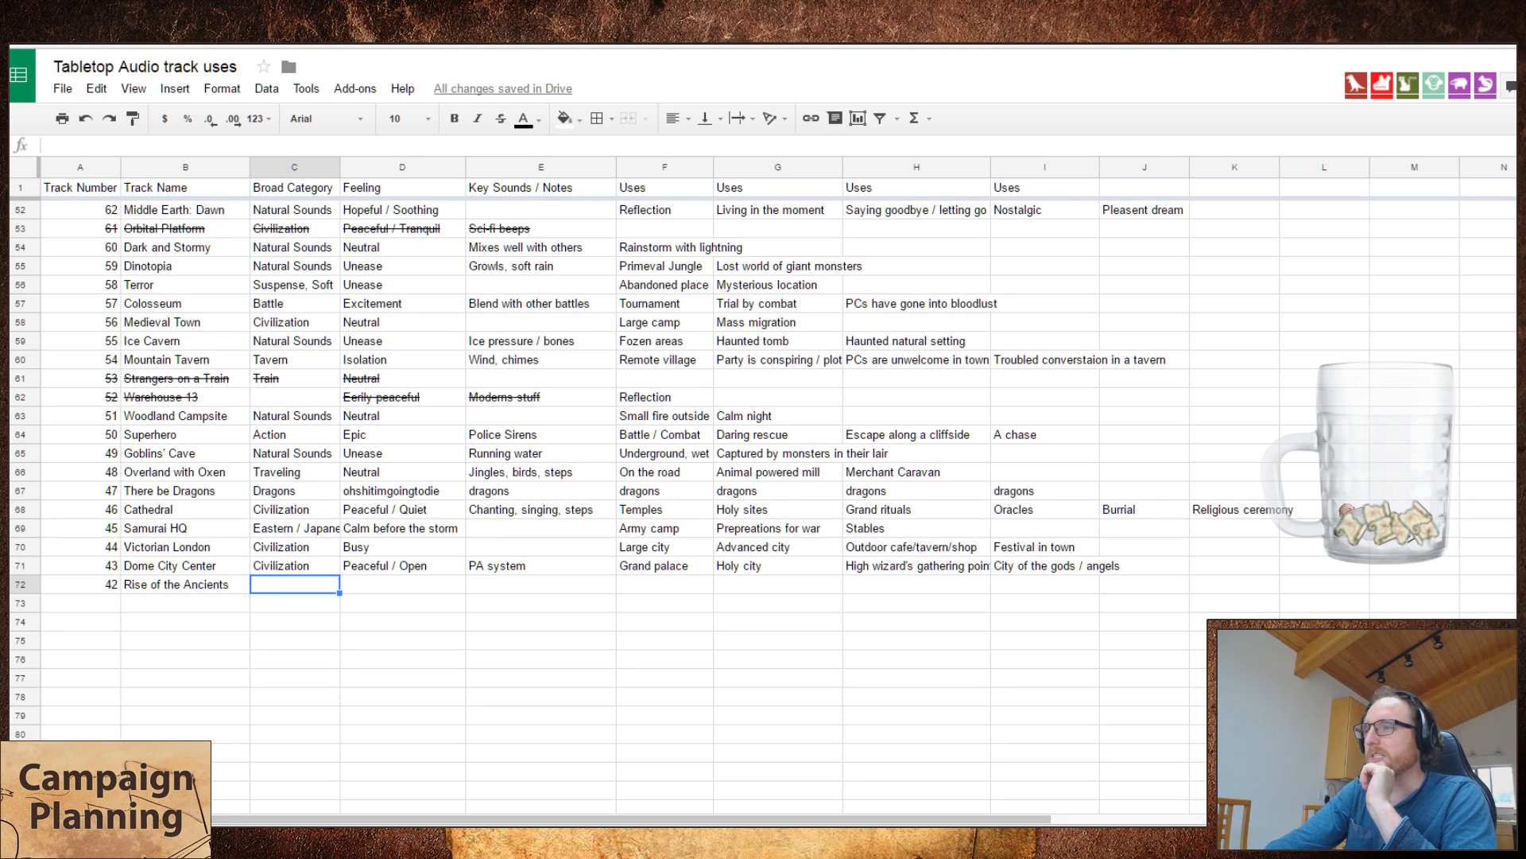
Step: Check the categories of earlier tracks and enter "Suspense, Soft" as the broad category of Rise of the Ancients
scroll(1373, 591, up, 4)
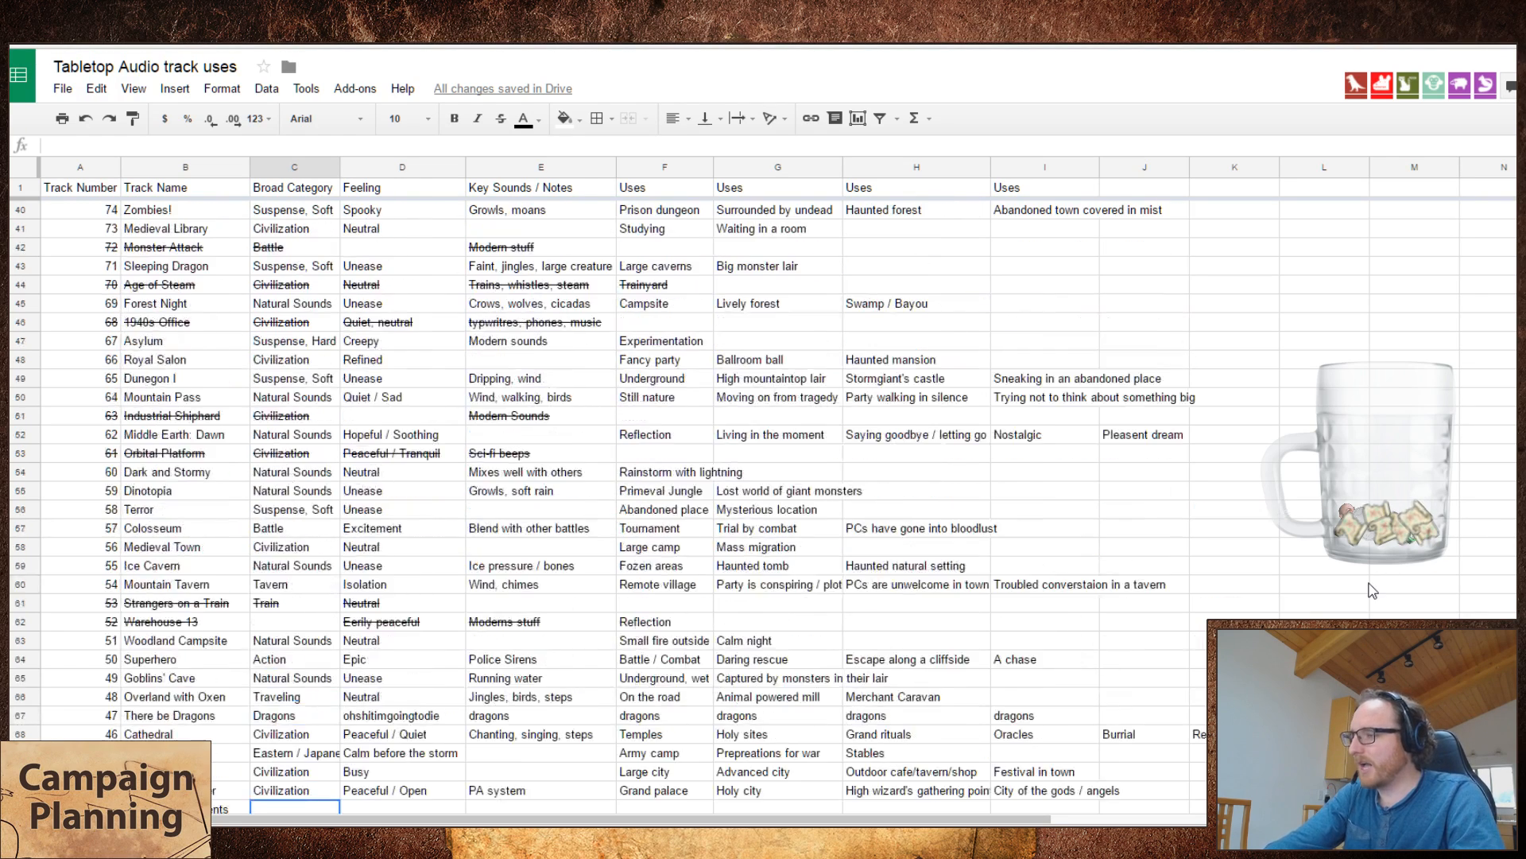
scroll(1373, 591, up, 3)
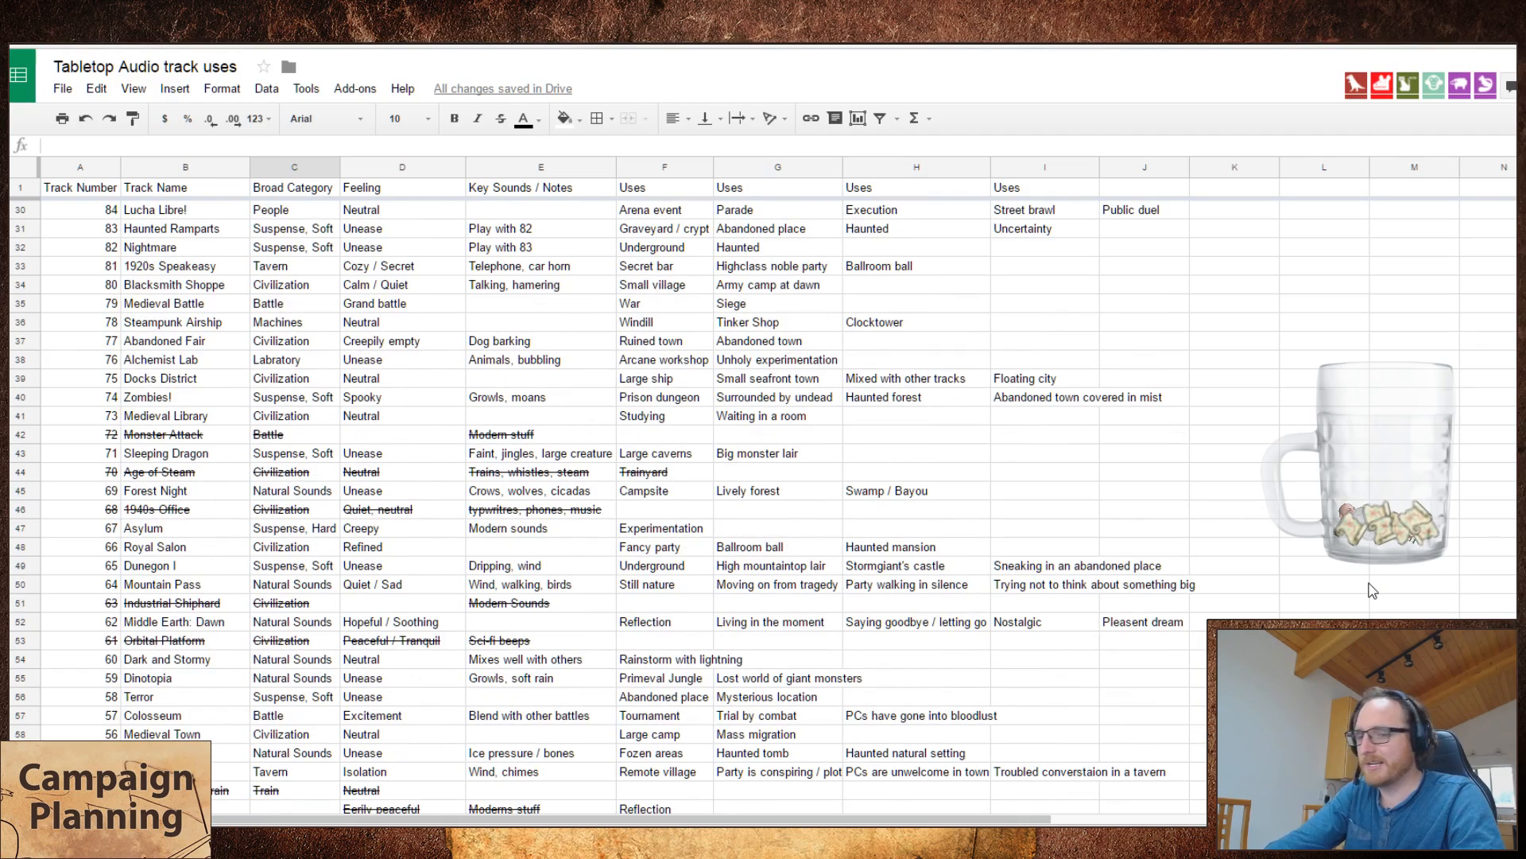
scroll(1373, 591, down, 6)
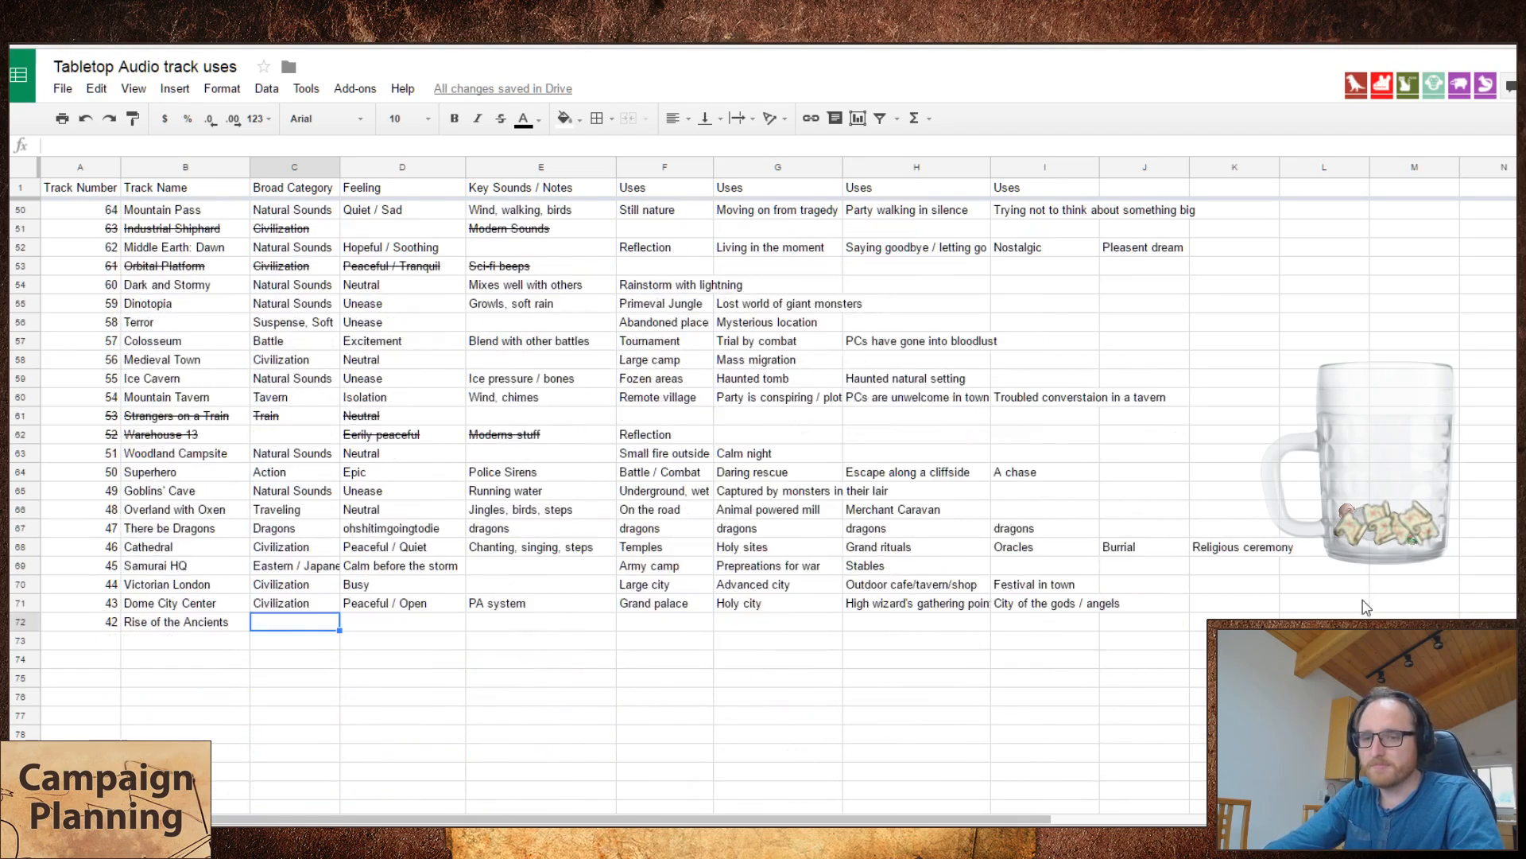
scroll(1367, 602, up, 1)
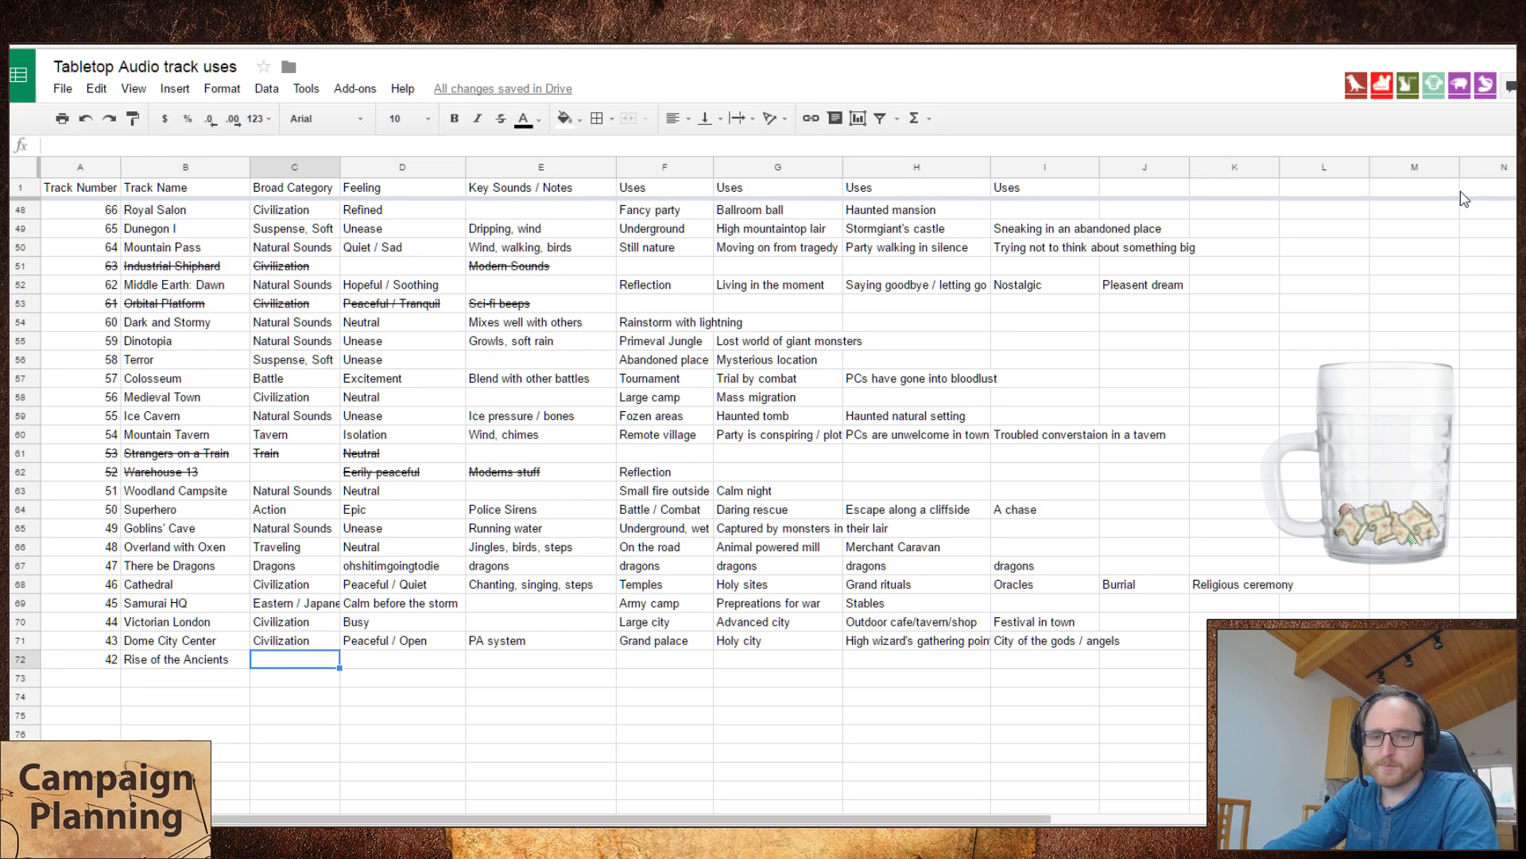
key(Right)
key(Left)
key(Right)
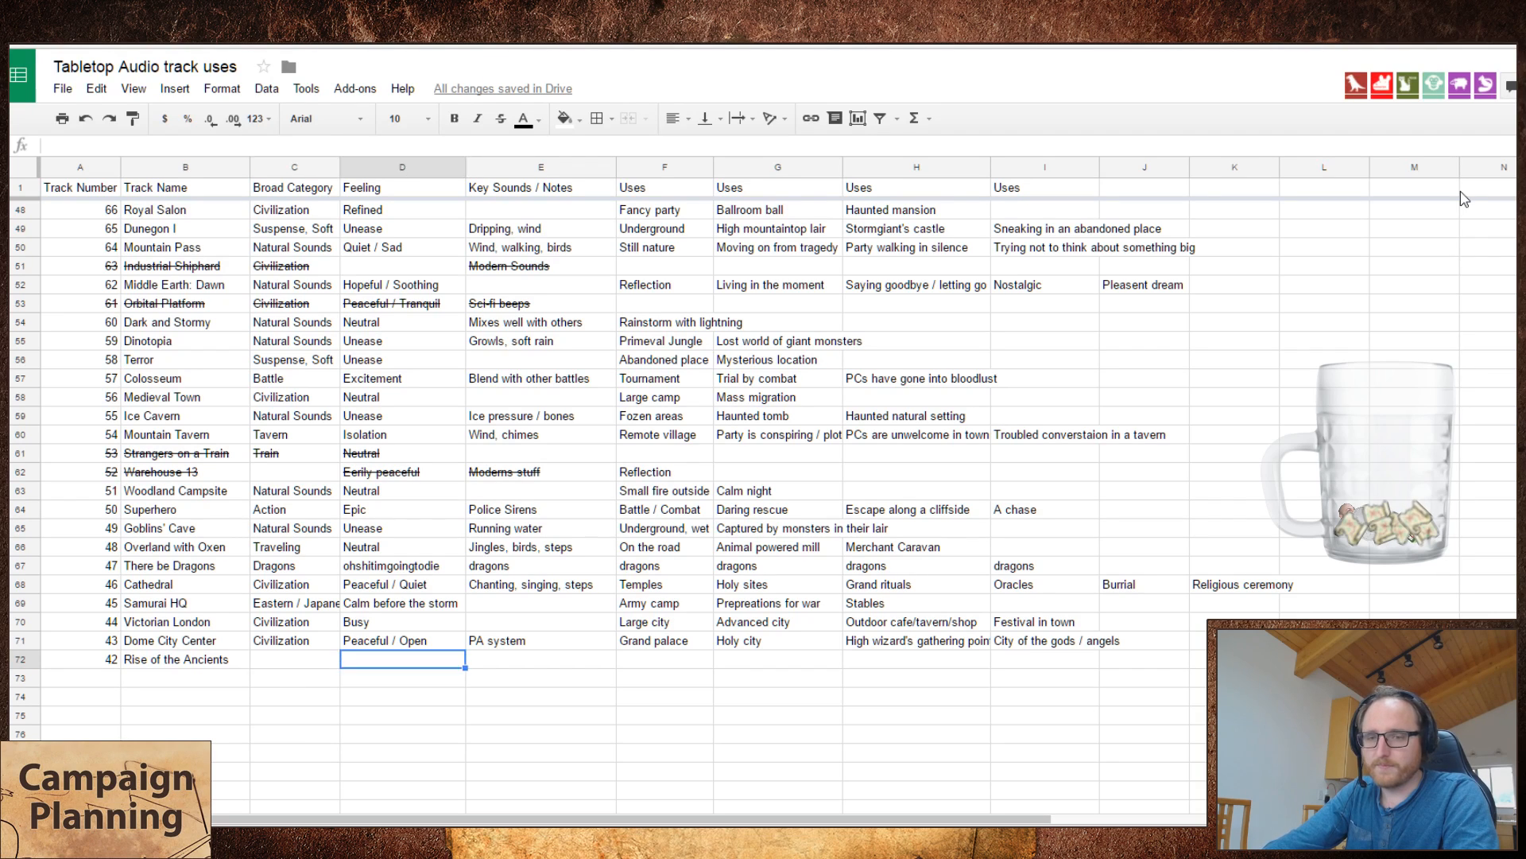
key(Left)
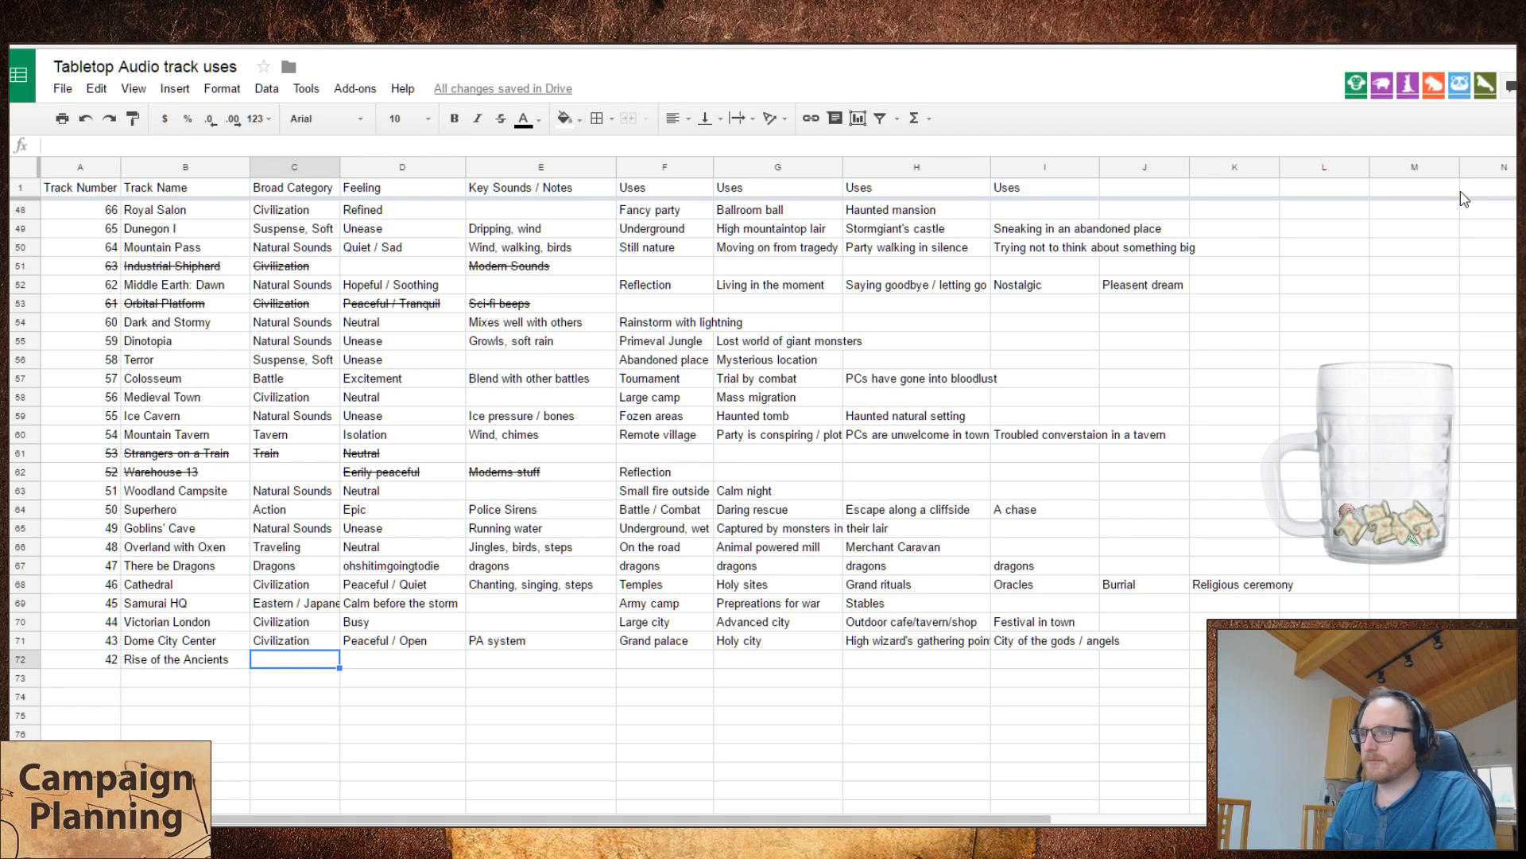
text(S)
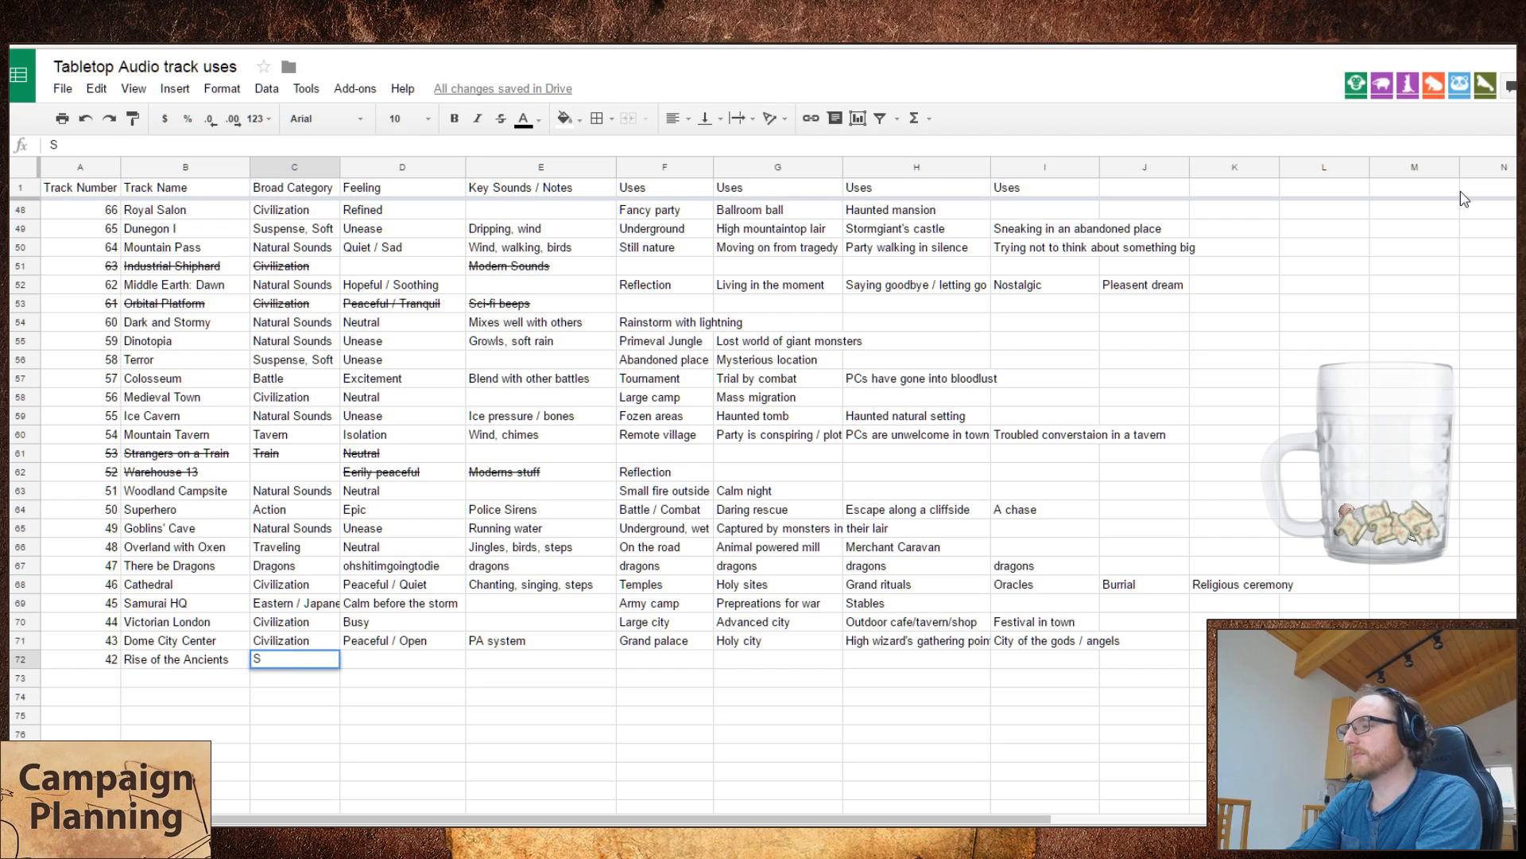
text(uspense, Soft)
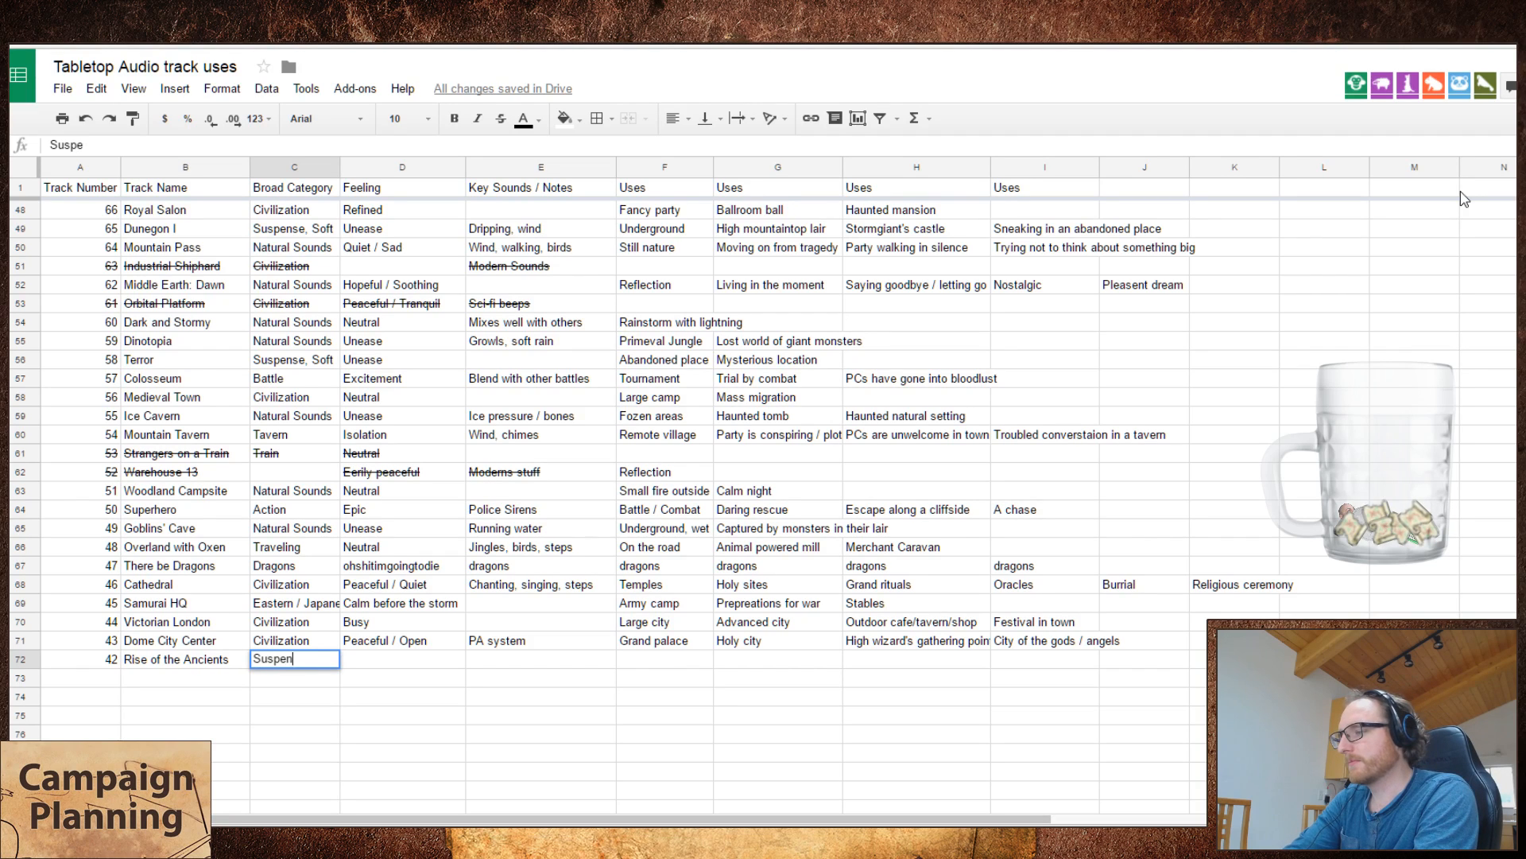
key(Tab)
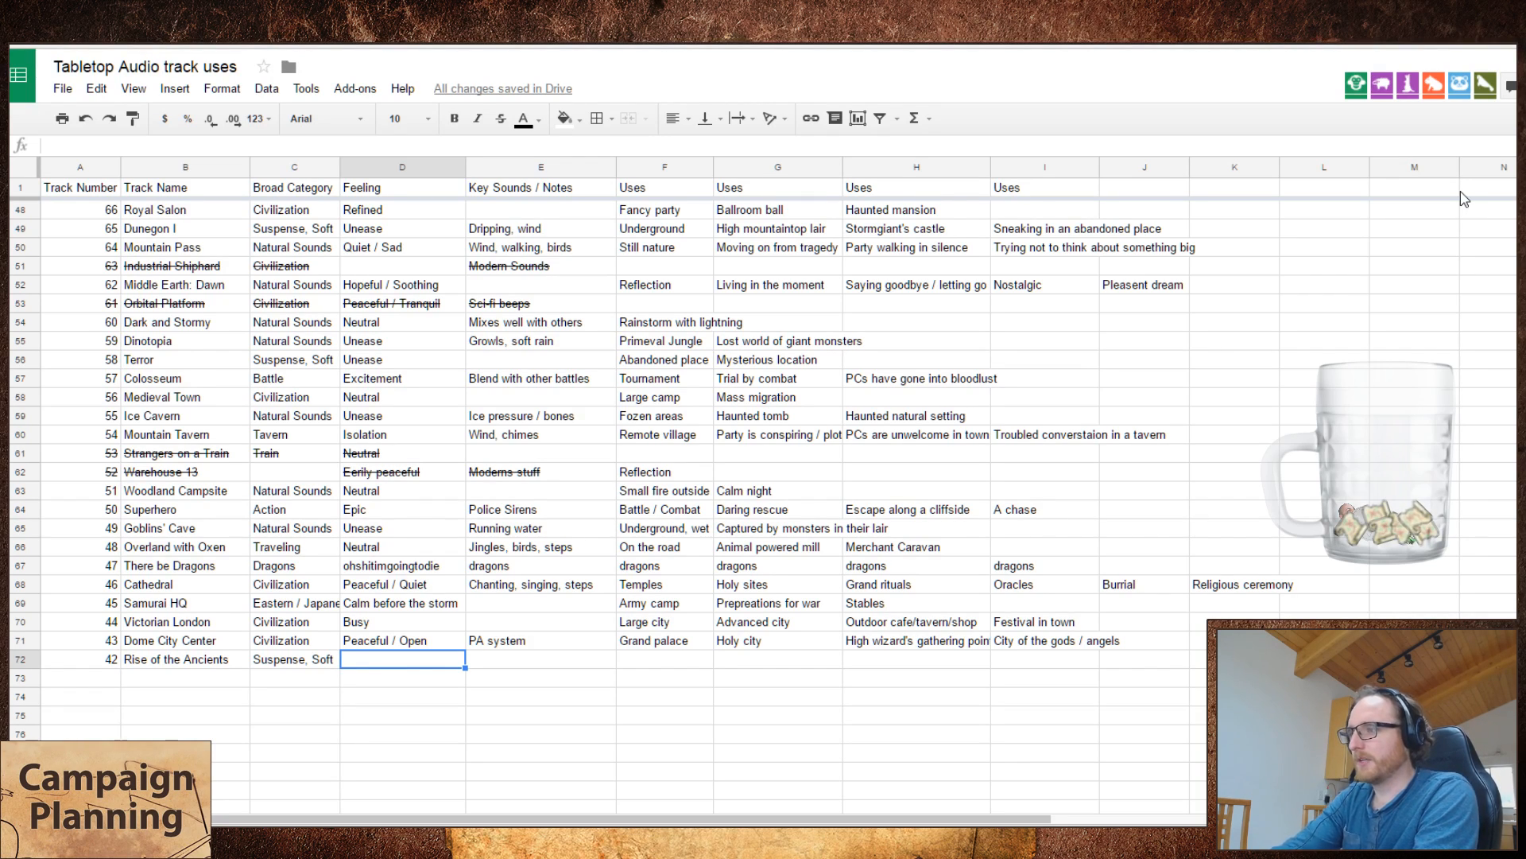
Step: Enter "Rising Tension" as the feeling of Rise of the Ancients, reusing the wording of the Dark City entry
text(Growing)
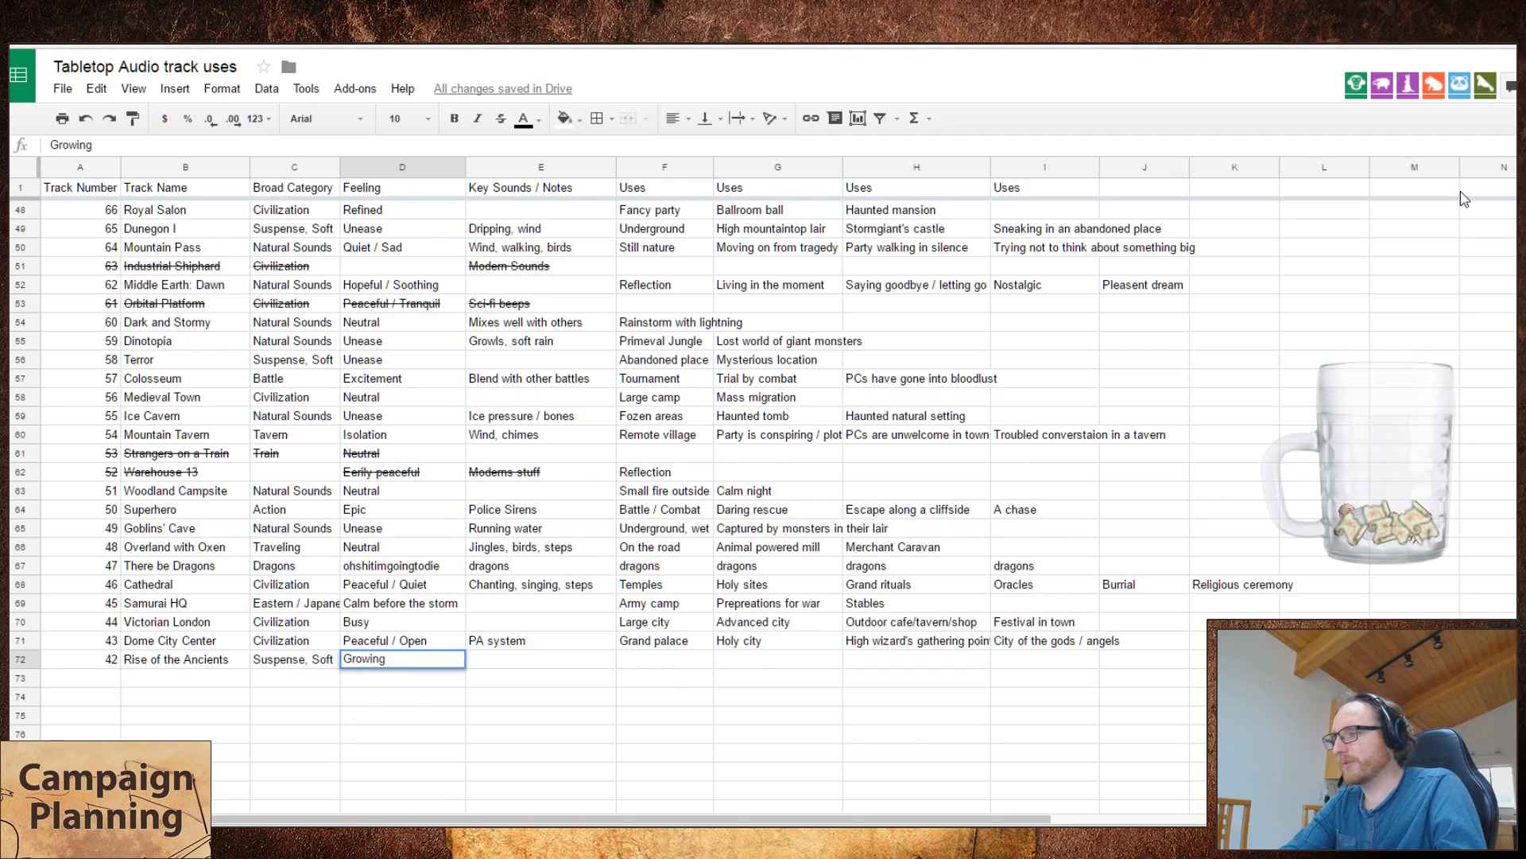
scroll(1304, 340, up, 3)
scroll(1303, 340, up, 5)
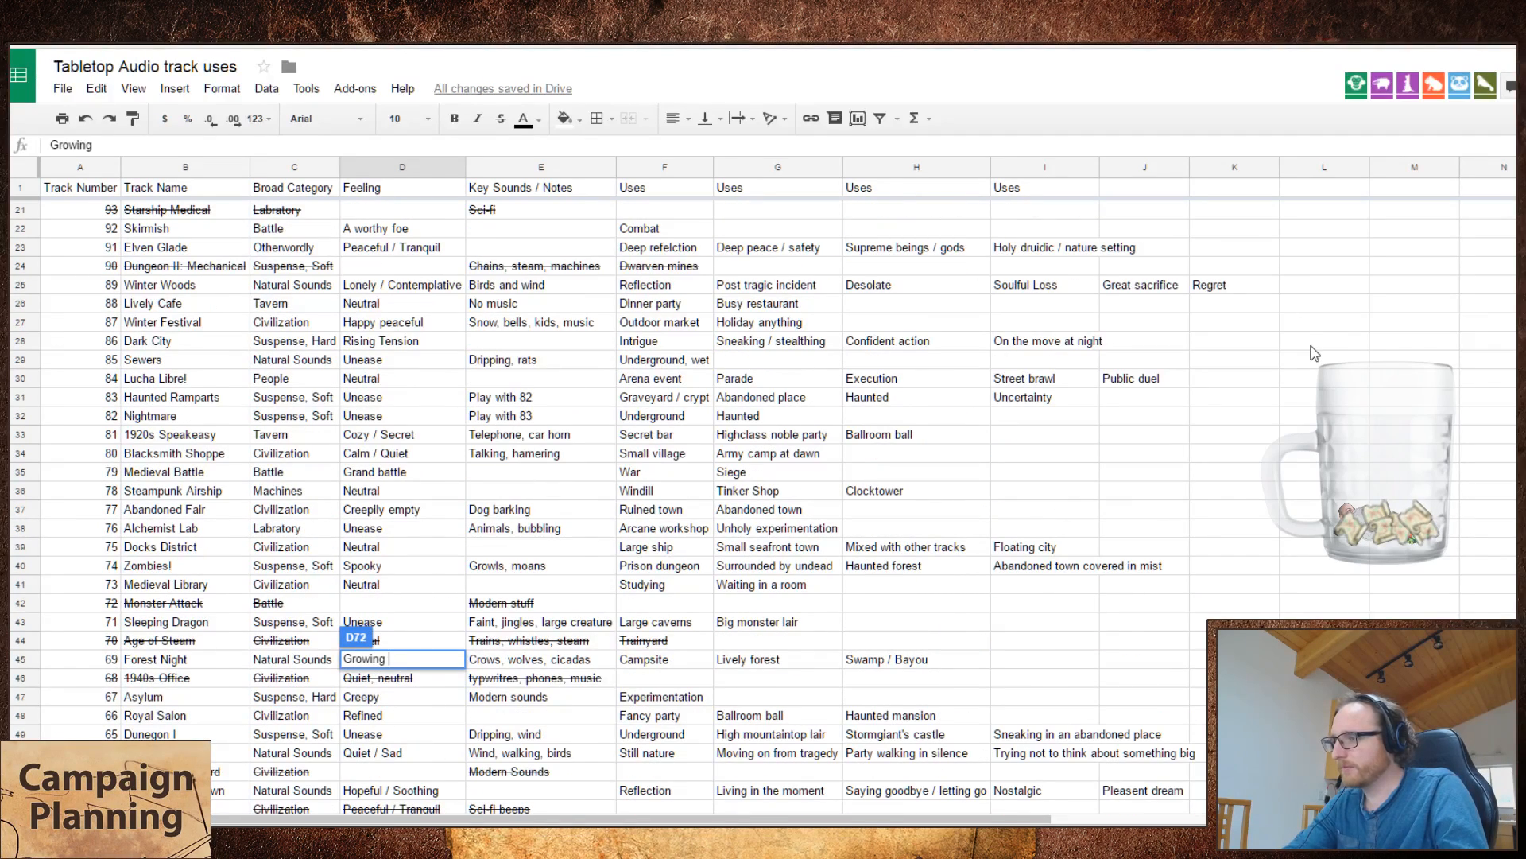
key(ctrl+a)
text(Rising Tensio)
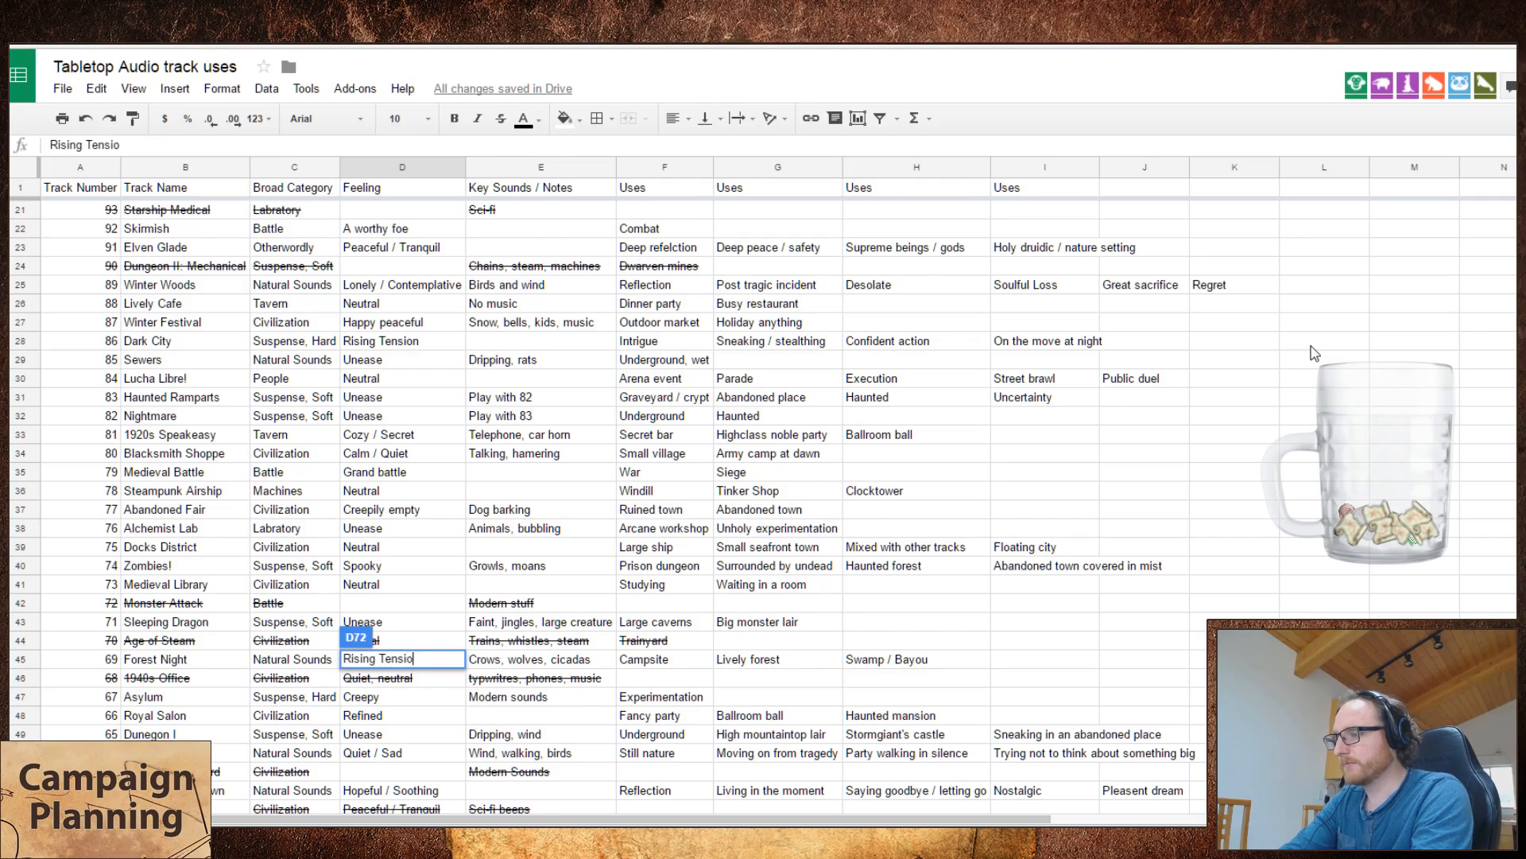
scroll(1313, 353, down, 7)
text(nsion)
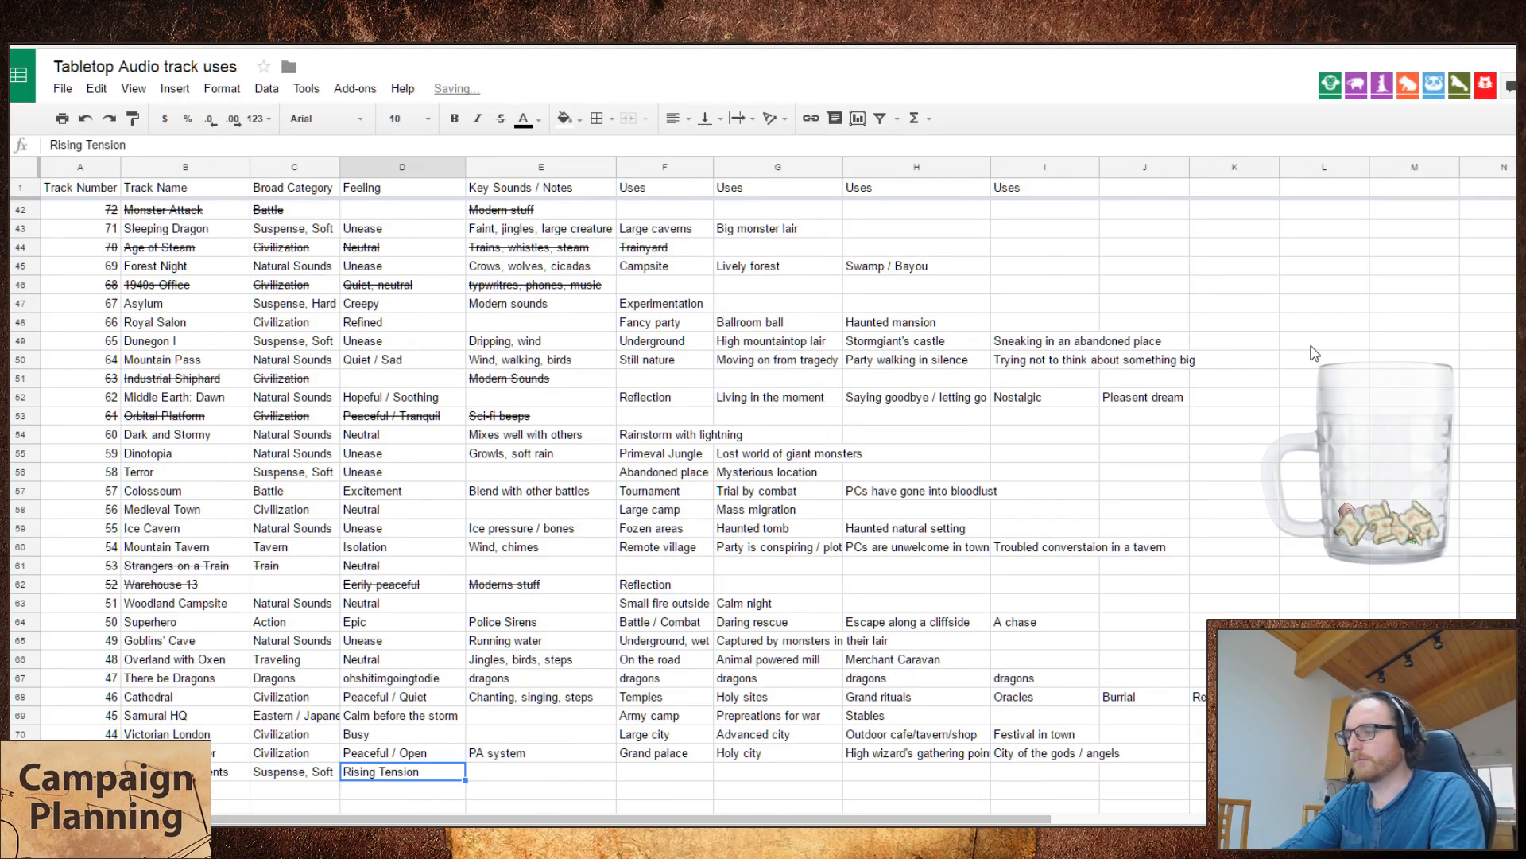
key(Tab)
Step: Skip ahead several times through Rise of the Ancients in the Tabletop Audio player to sample it, and return to the spreadsheet
key(ctrl+Tab)
click(843, 174)
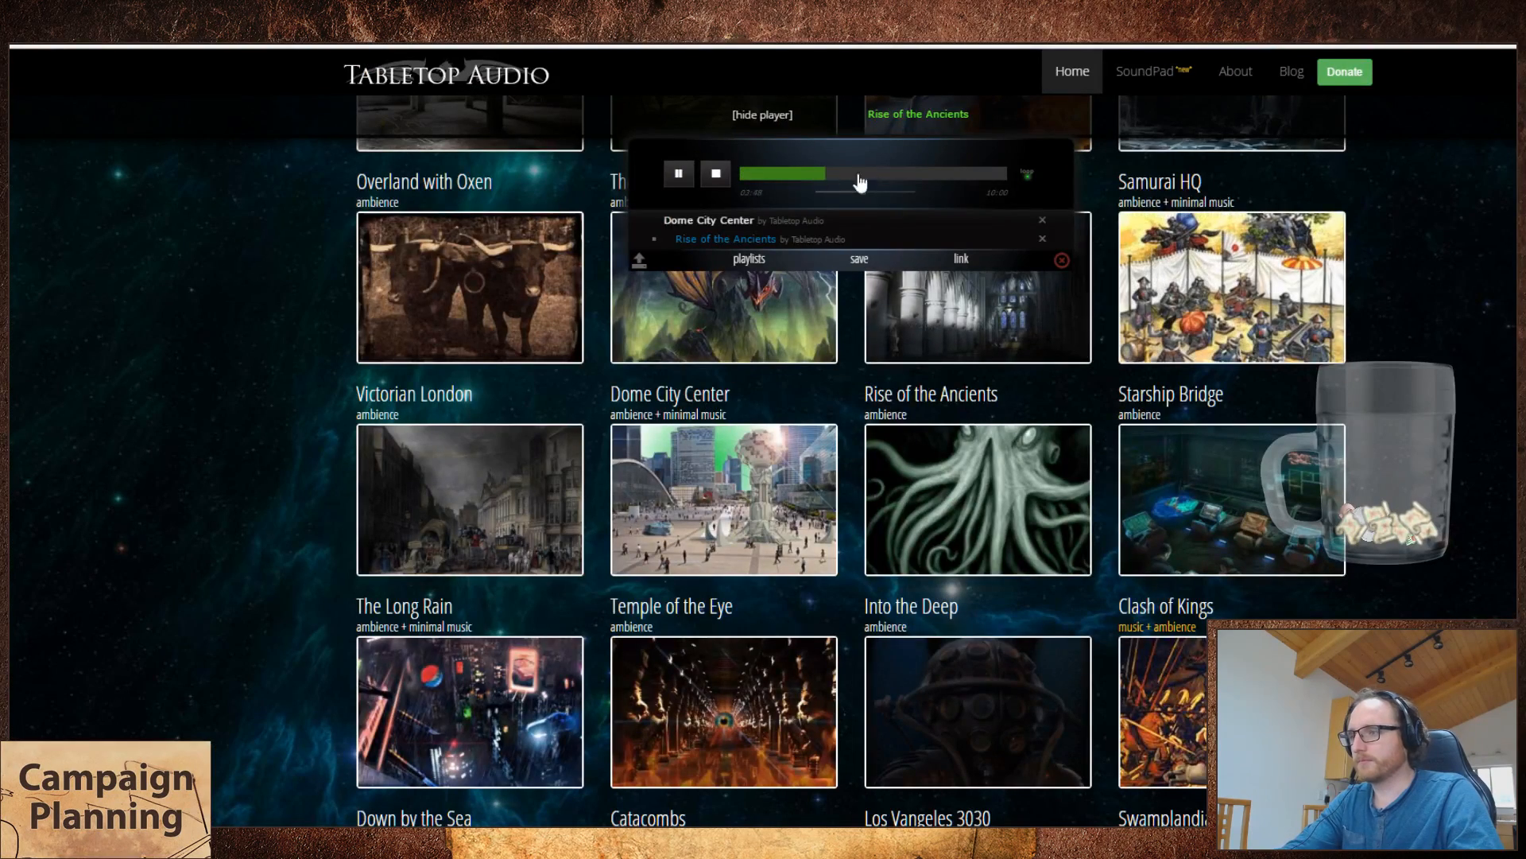
click(872, 174)
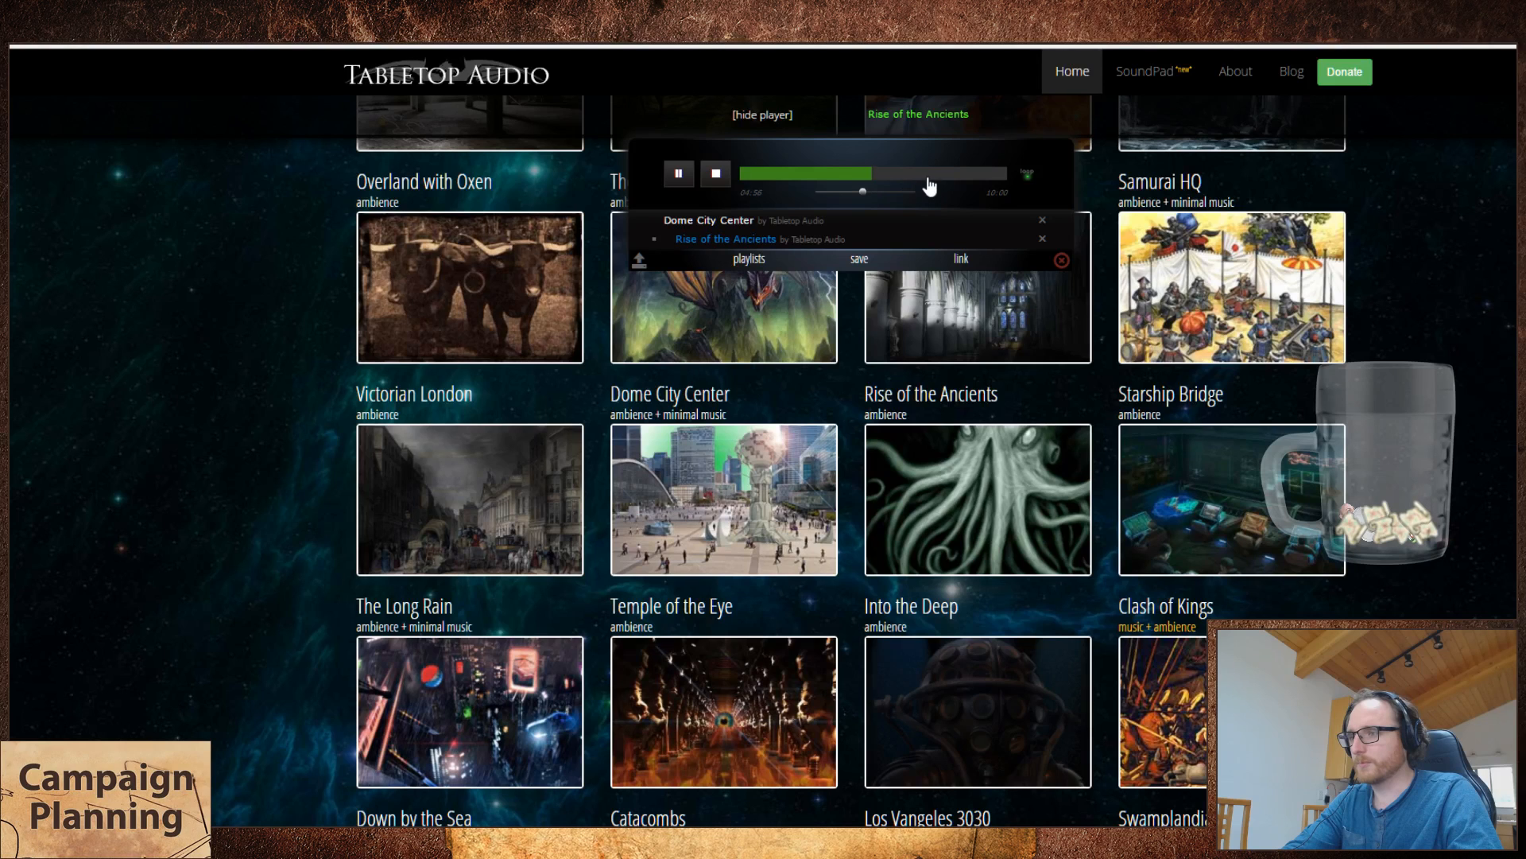
click(911, 177)
key(ctrl+Tab)
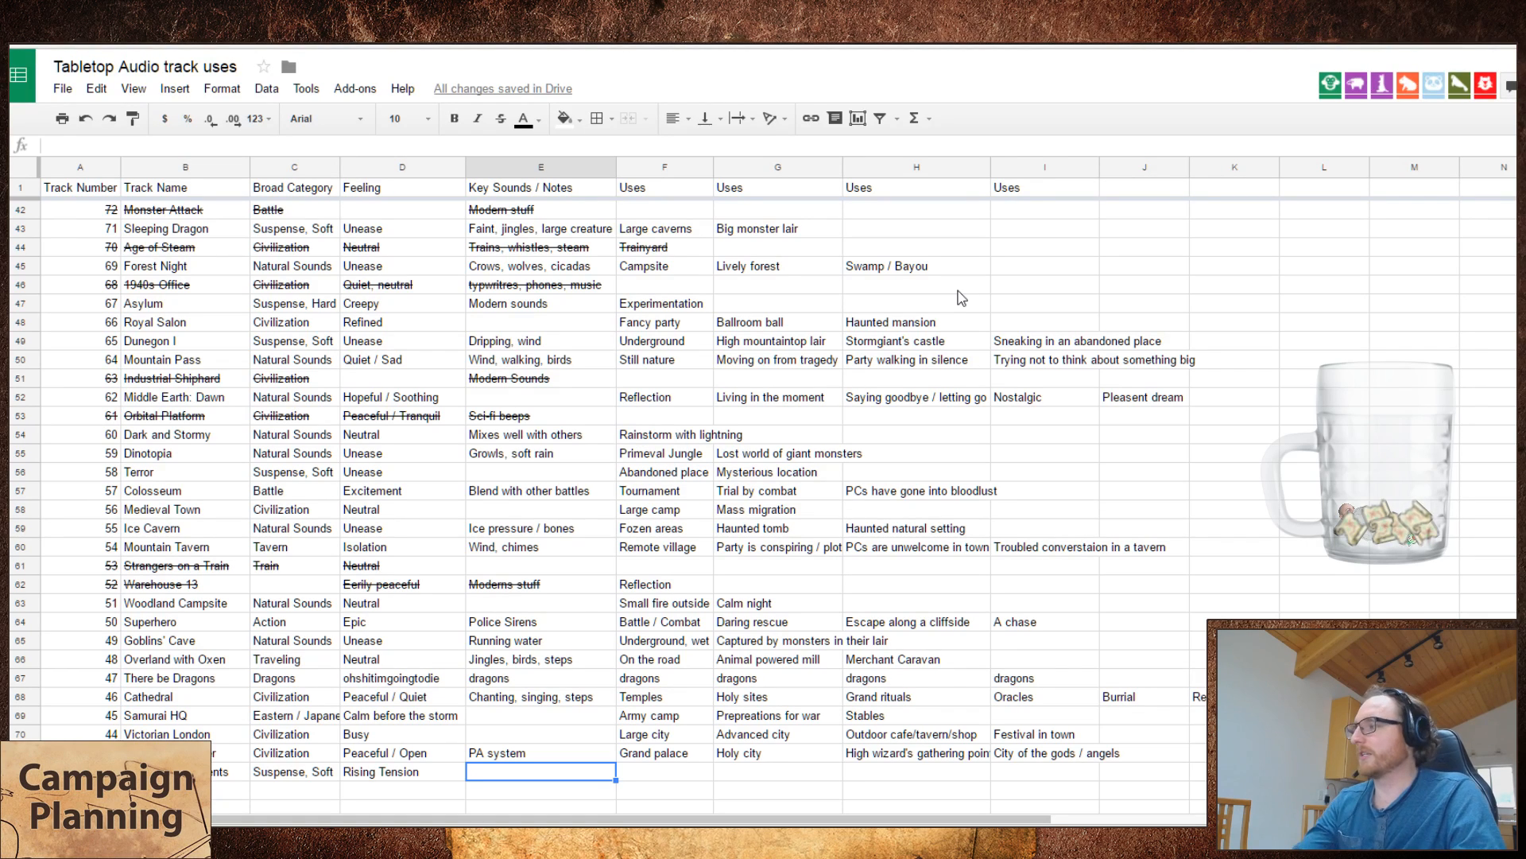
Step: View the Koibu Regal Goblins page of tools, rules and music links, and return to the track spreadsheet
key(ctrl+Tab)
key(ctrl+Tab)
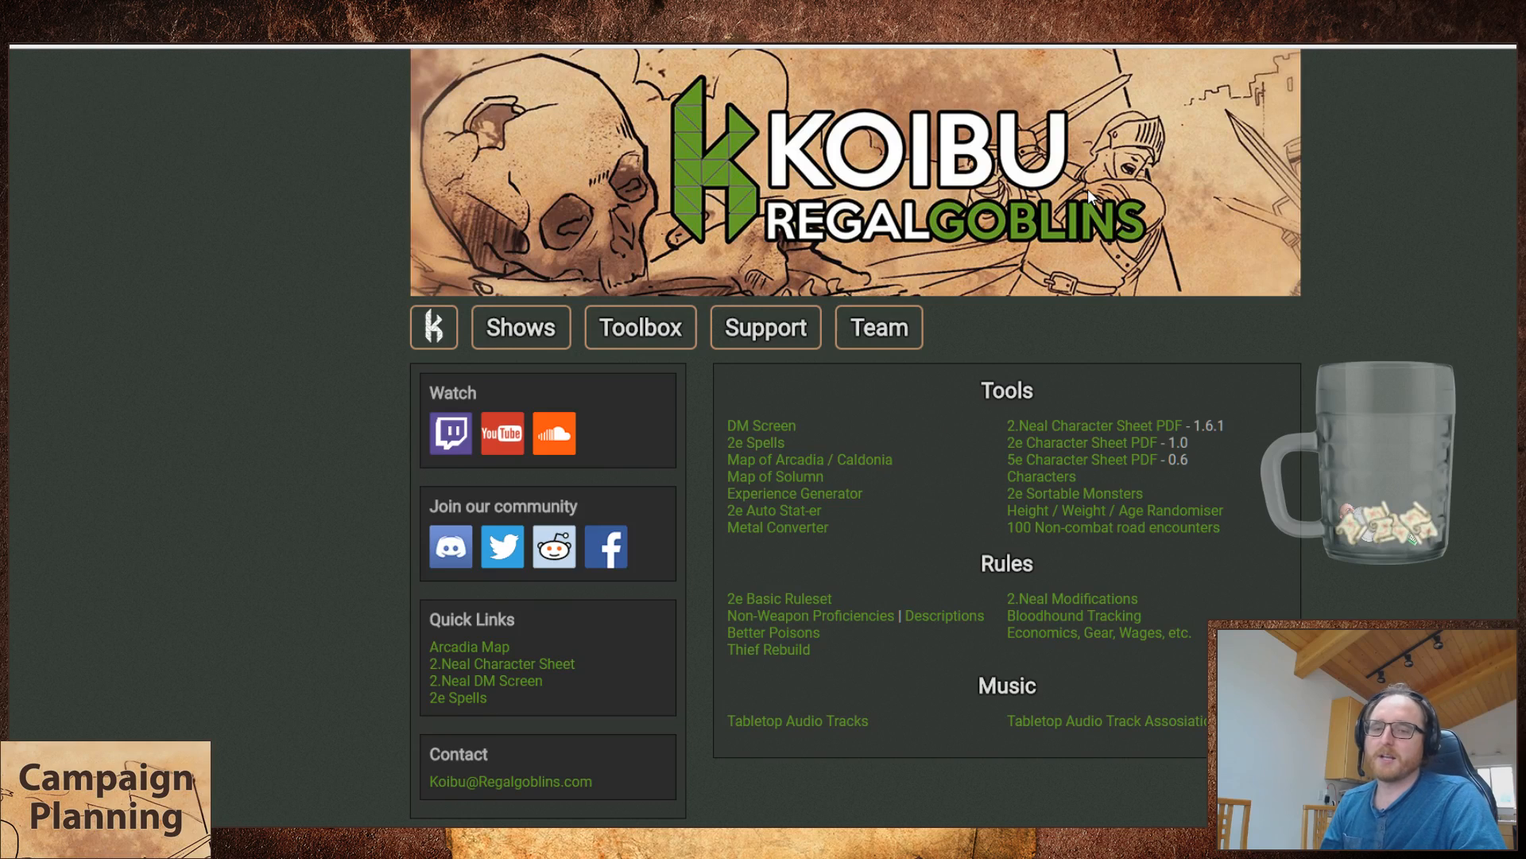
click(374, 37)
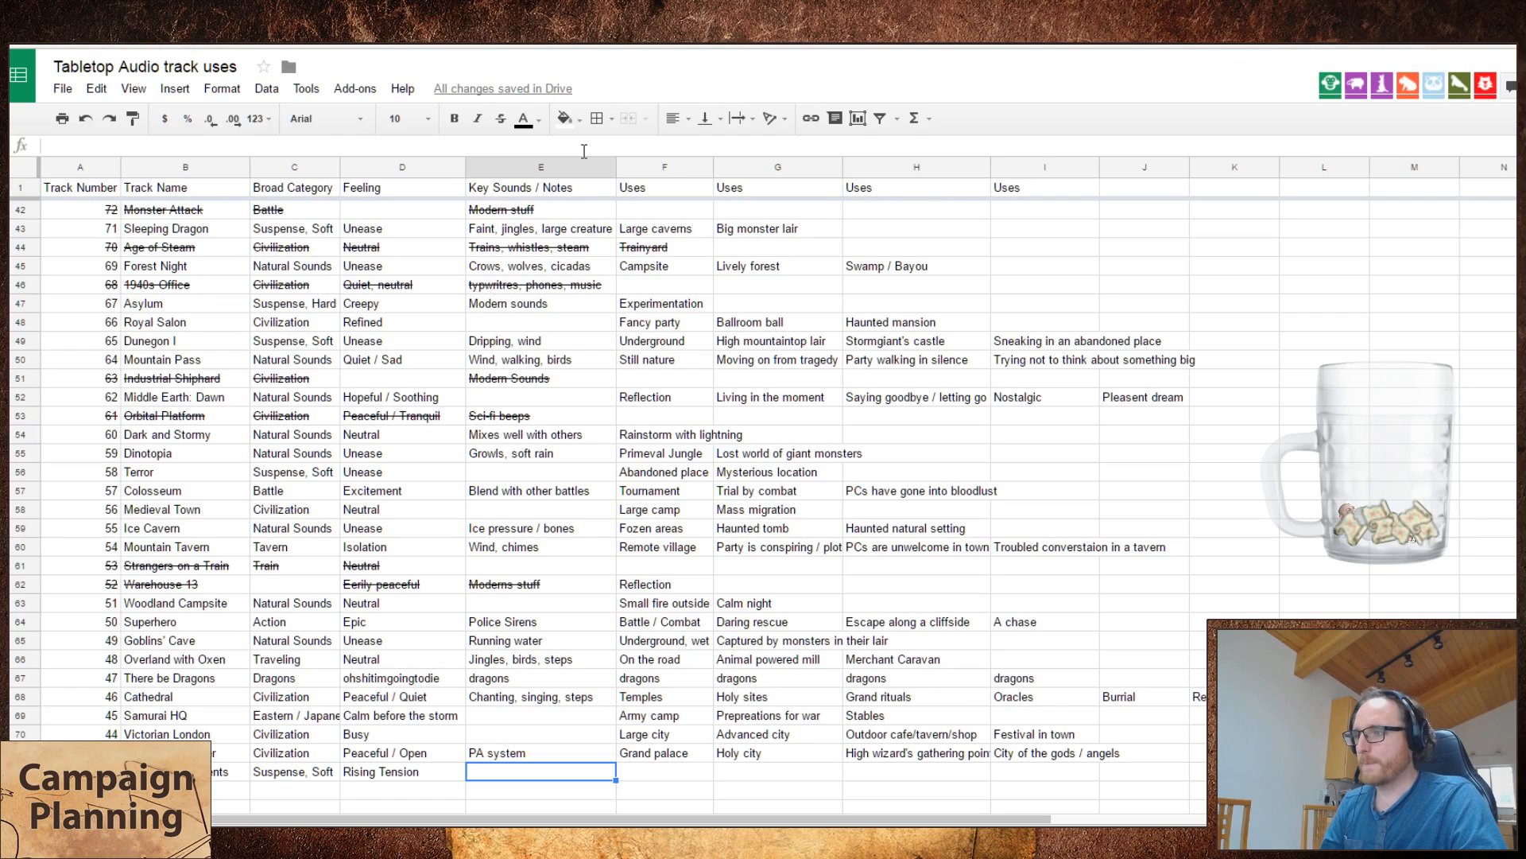
Step: Enter "Exploring ruins" as the first use of Rise of the Ancients, leaving its key sounds empty
click(669, 768)
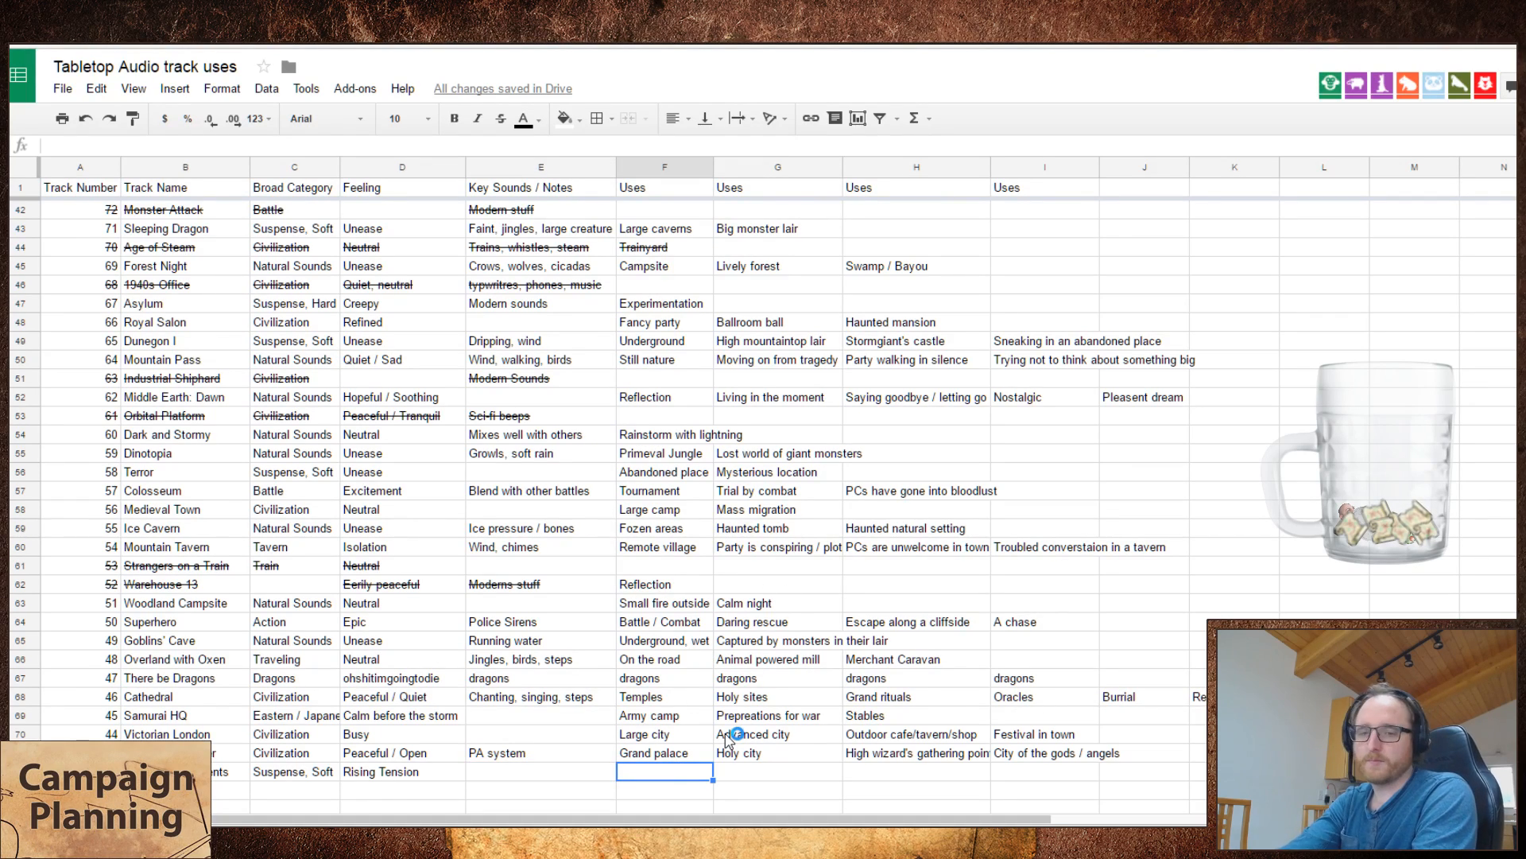
text(Explo)
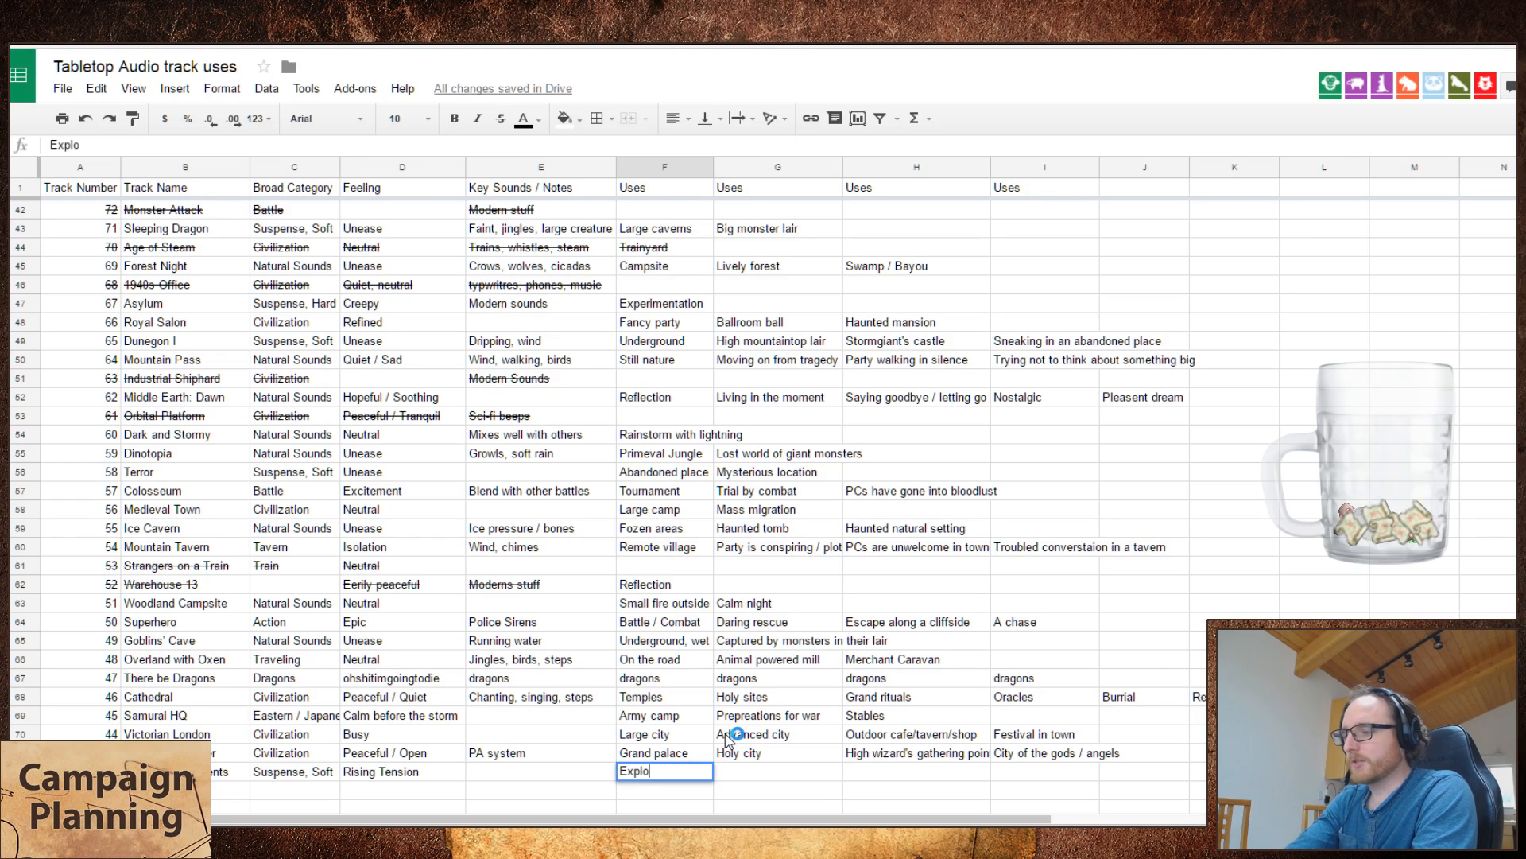
text(ring ruins)
key(Tab)
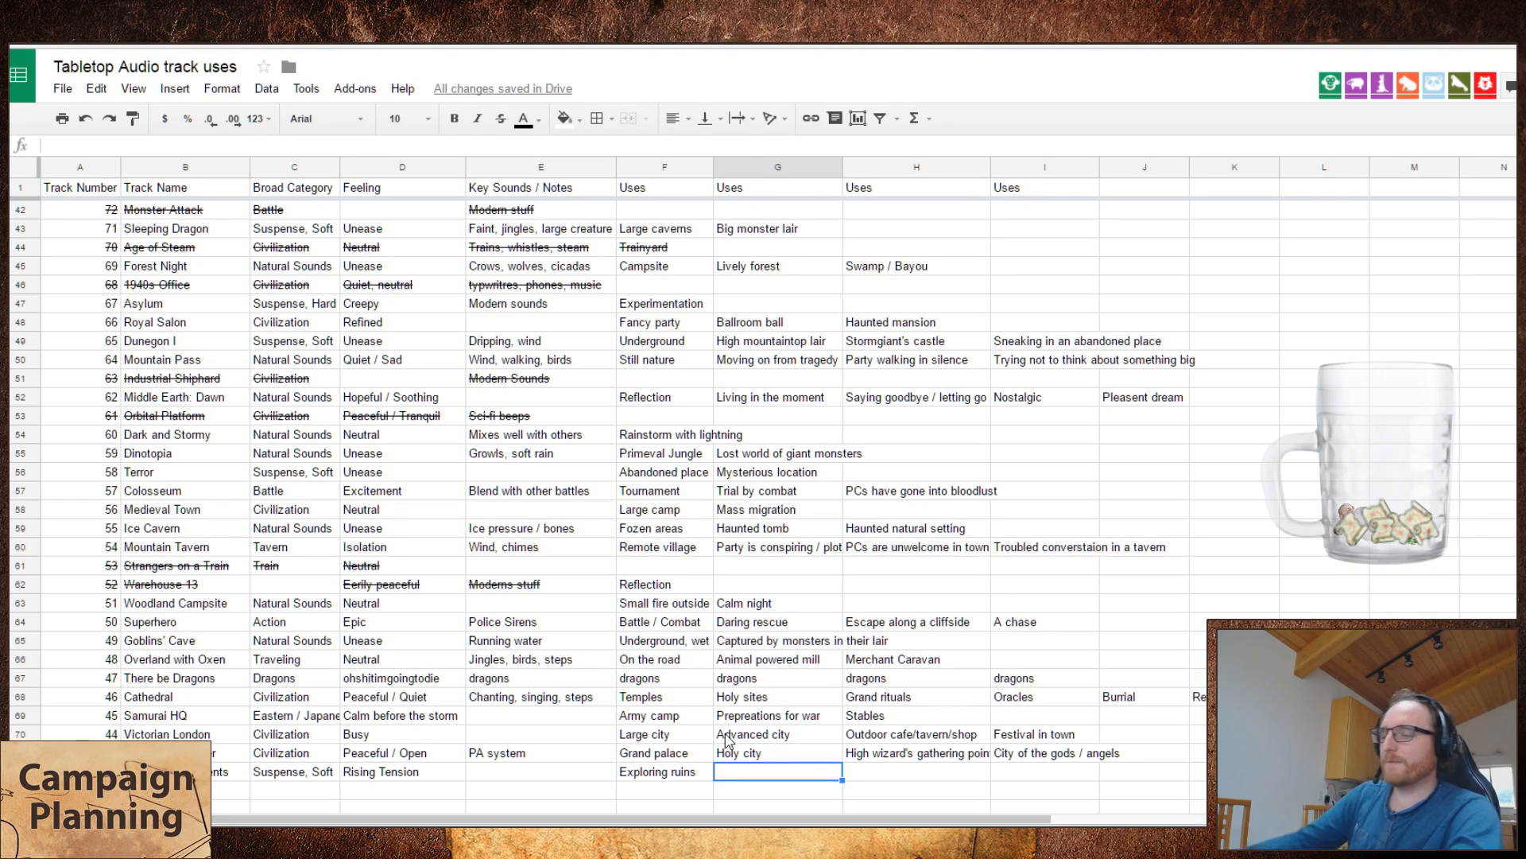
Step: Enter "Underwaver cave" as the second use of Rise of the Ancients and select its third use cell
text(Underw)
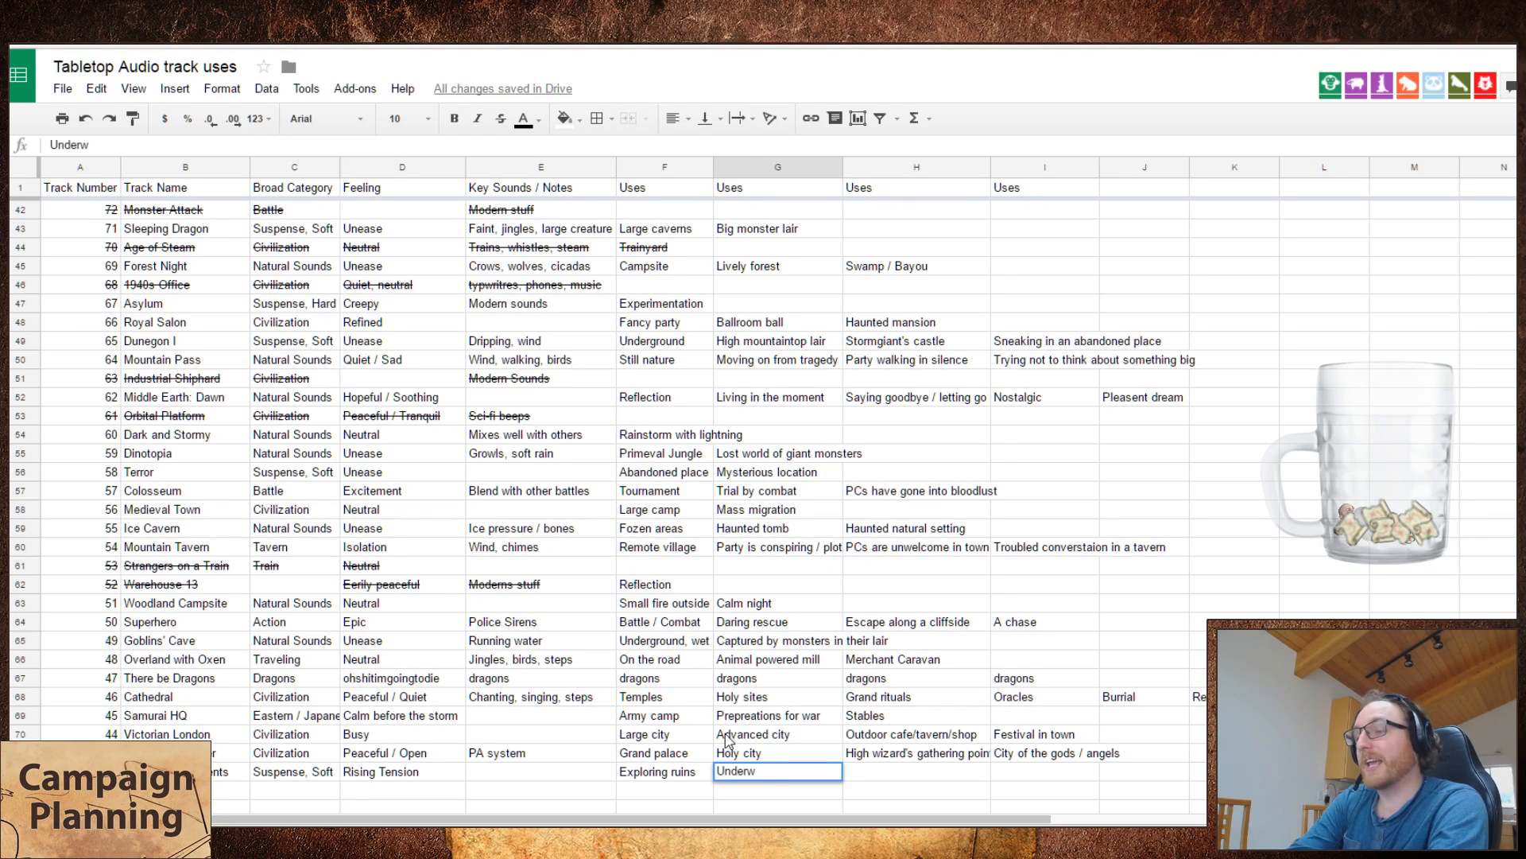
text(aver)
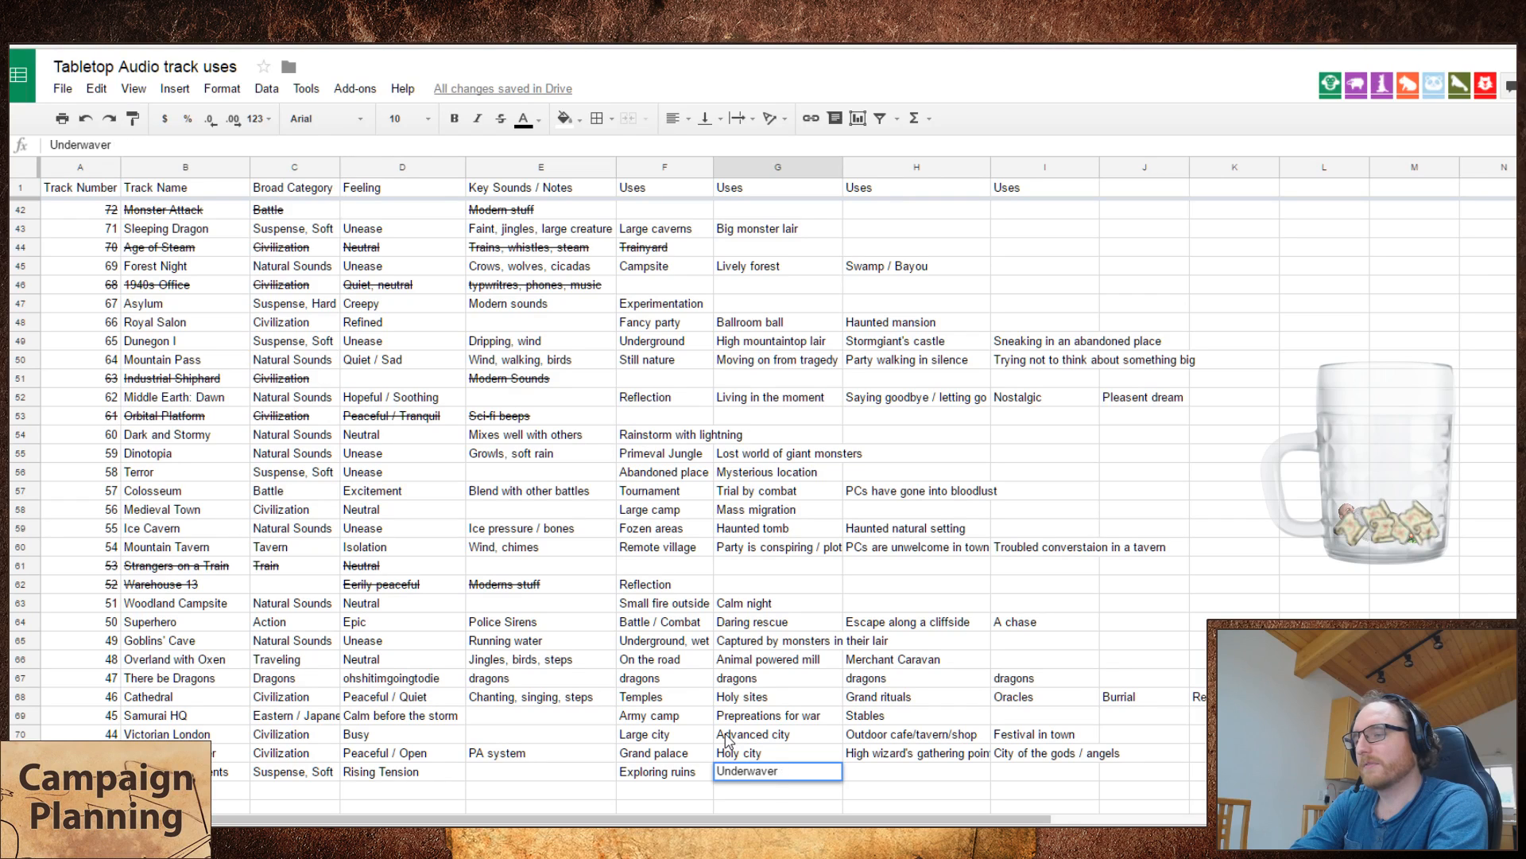
text( cave)
key(Return)
key(Up)
key(Right)
key(Right)
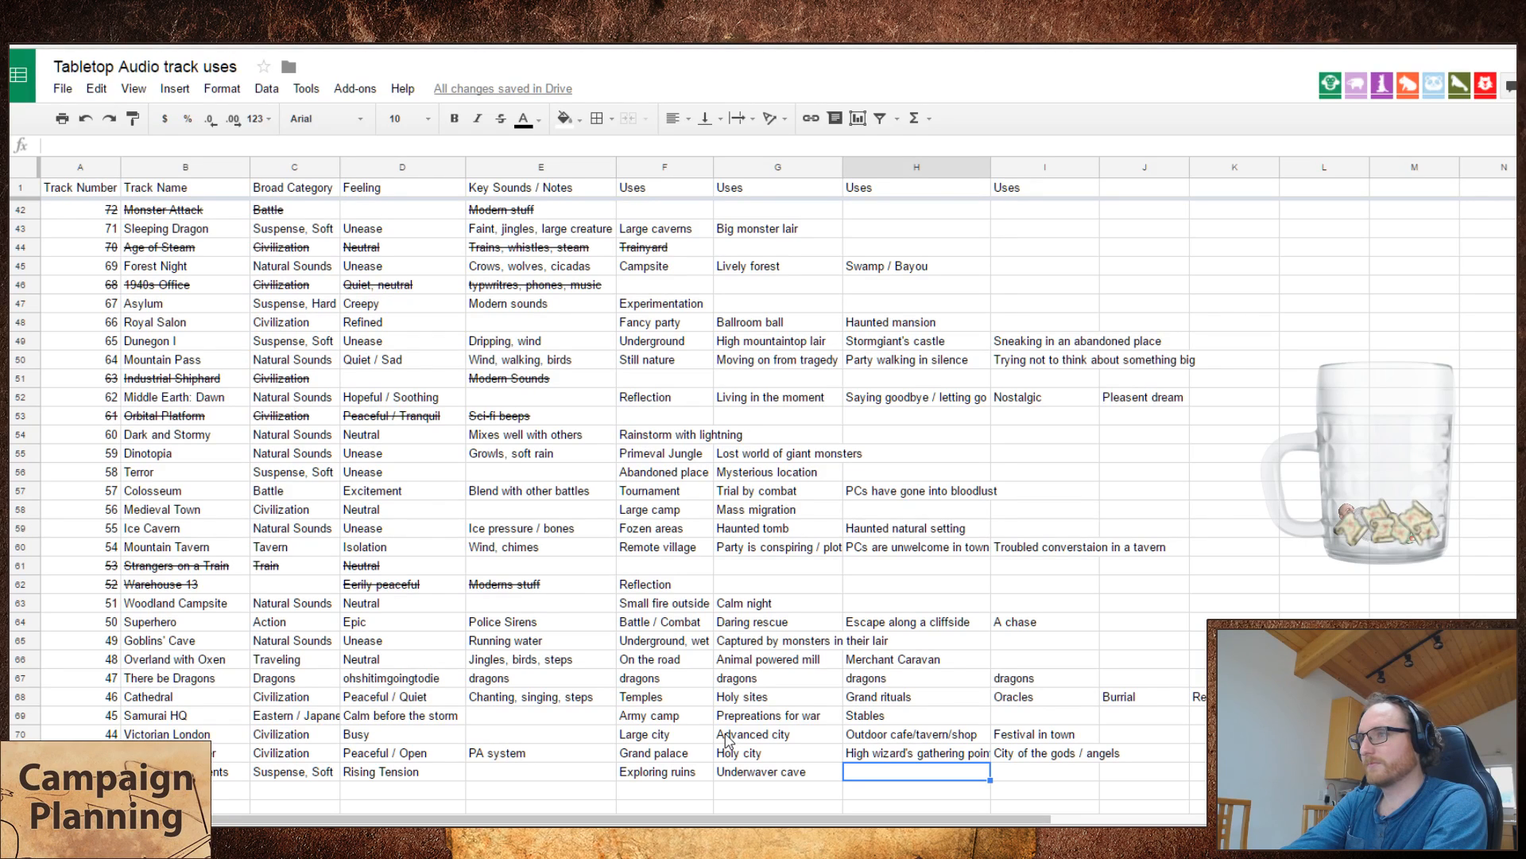
Step: Enter "Something is coming, but the PCs don't know it" as the third use of Rise of the Ancients
text(Something is coii)
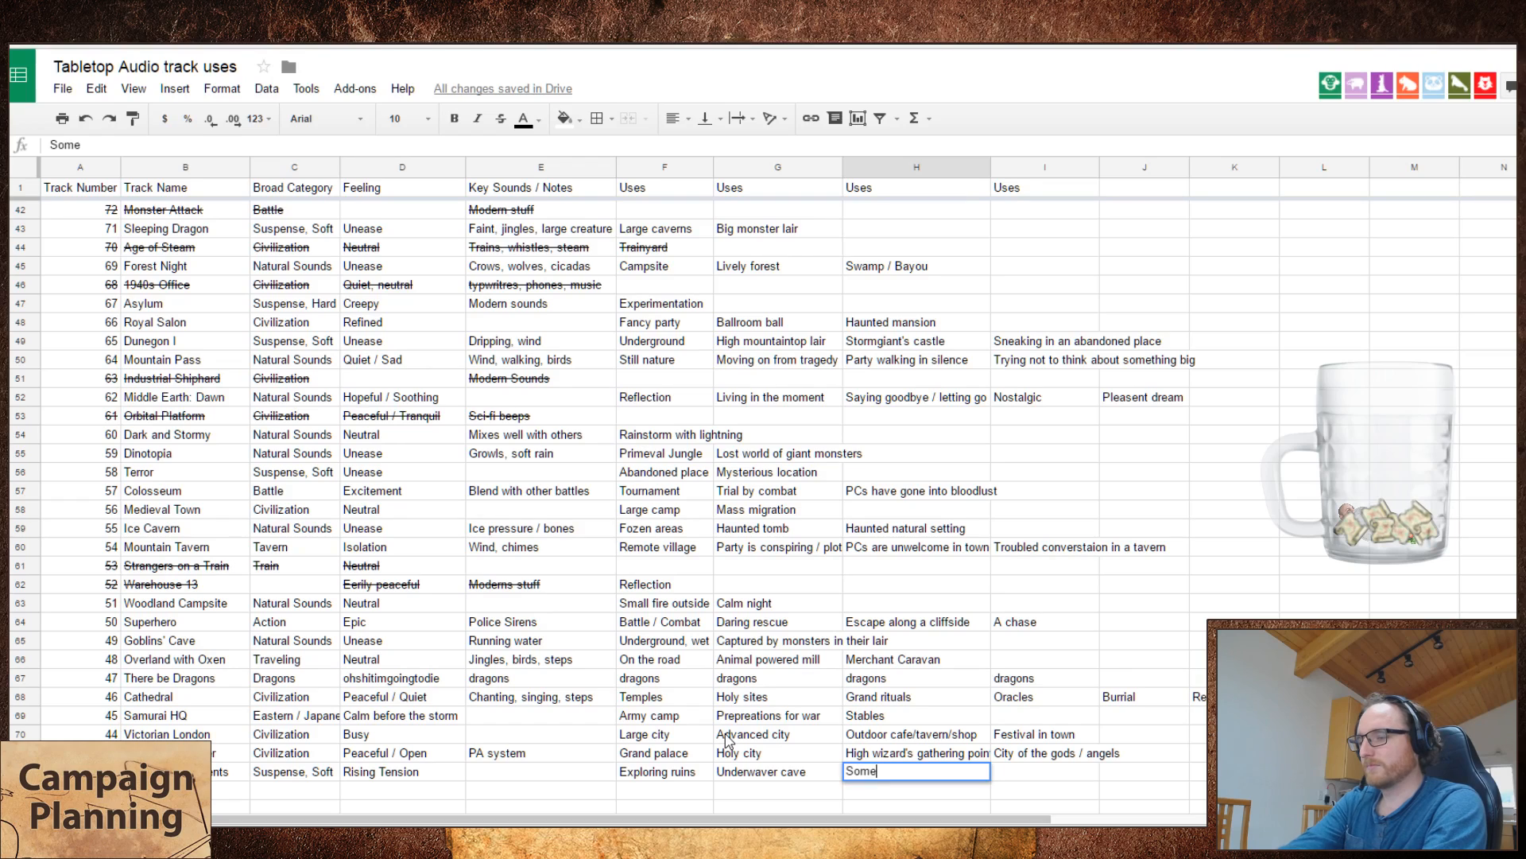
key(BackSpace)
key(BackSpace)
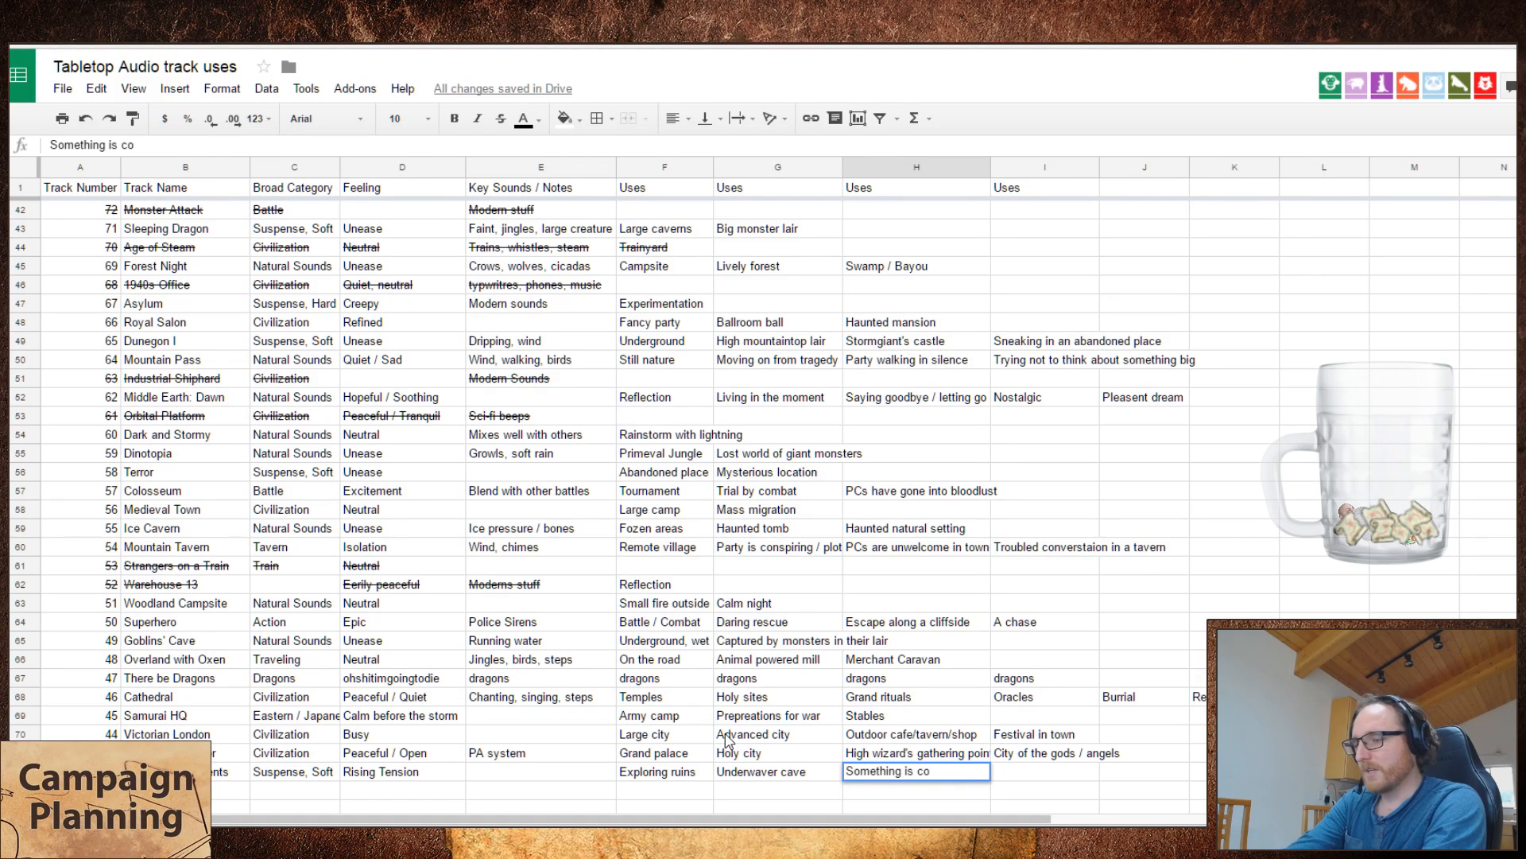
text(ming, but the PC)
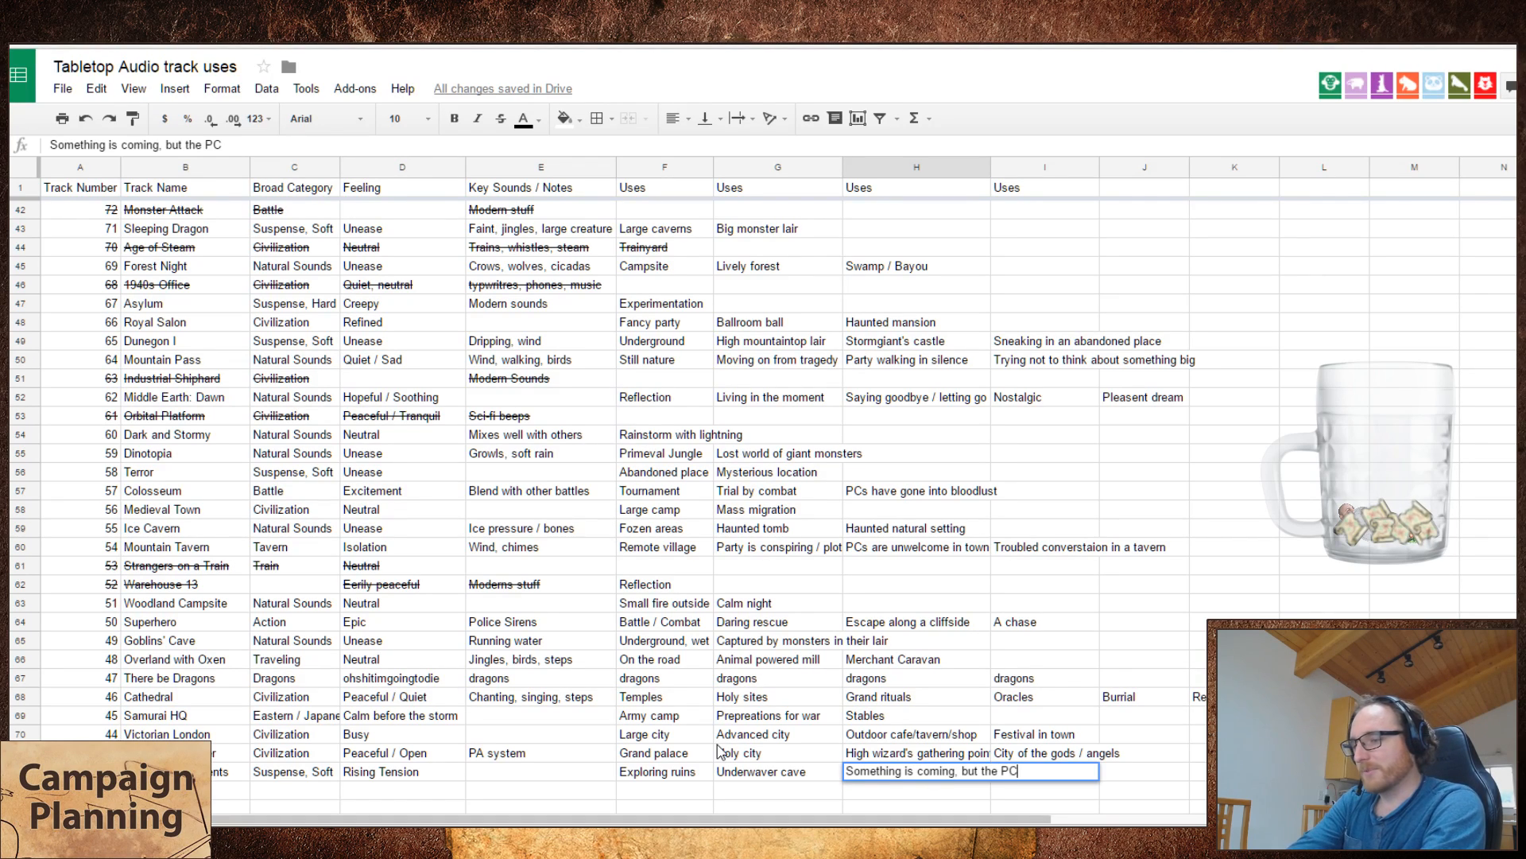
text(s don't know it)
key(Return)
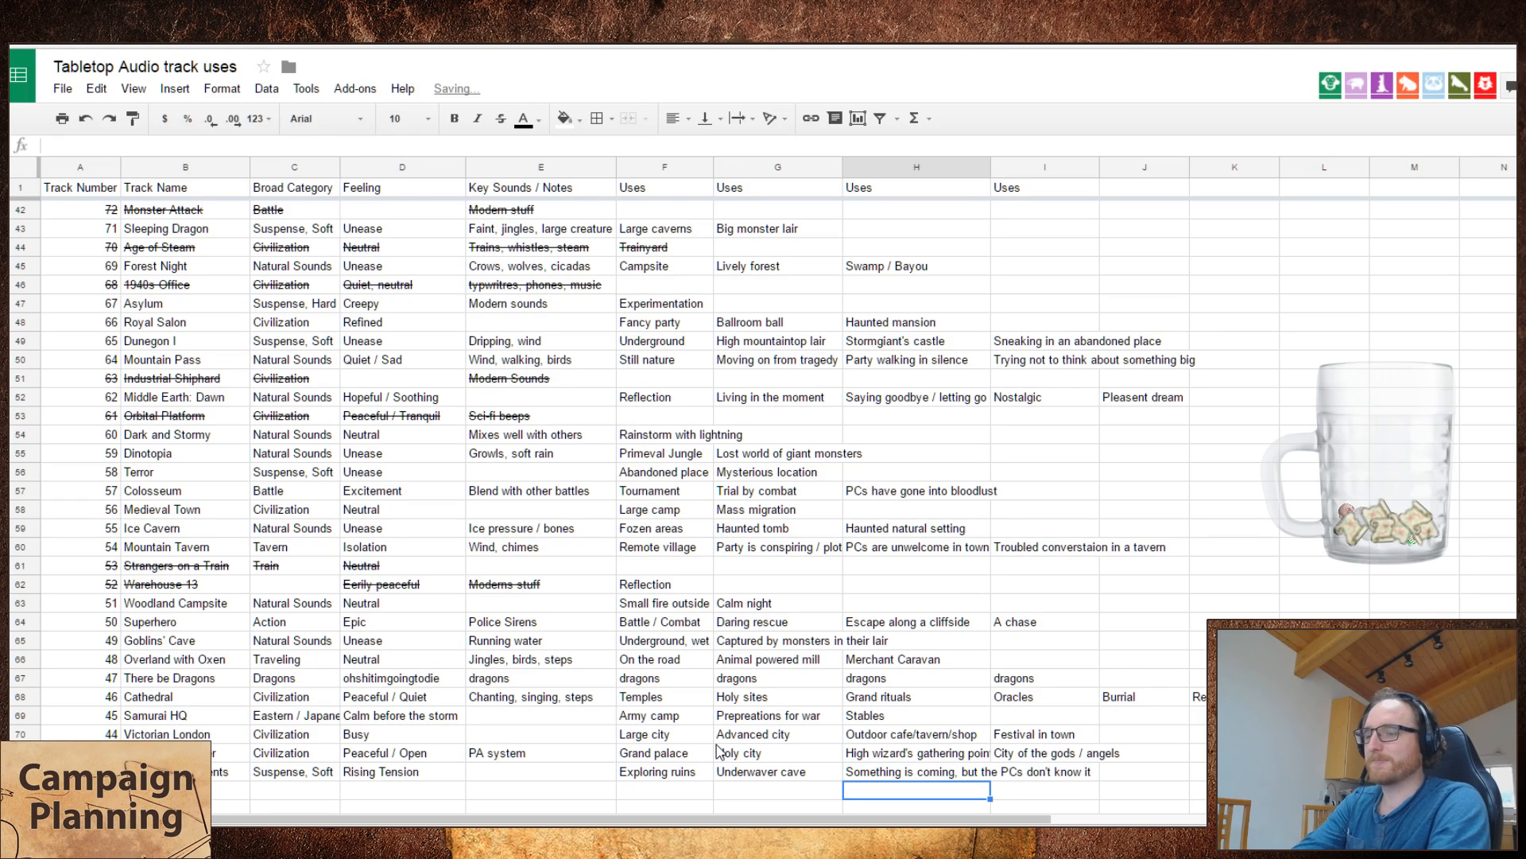
Step: Check the next track title on the Tabletop Audio page and enter "Starship Bridge" as the track name for number 41 in the spreadsheet
key(Left)
key(Left)
key(Left)
key(Left)
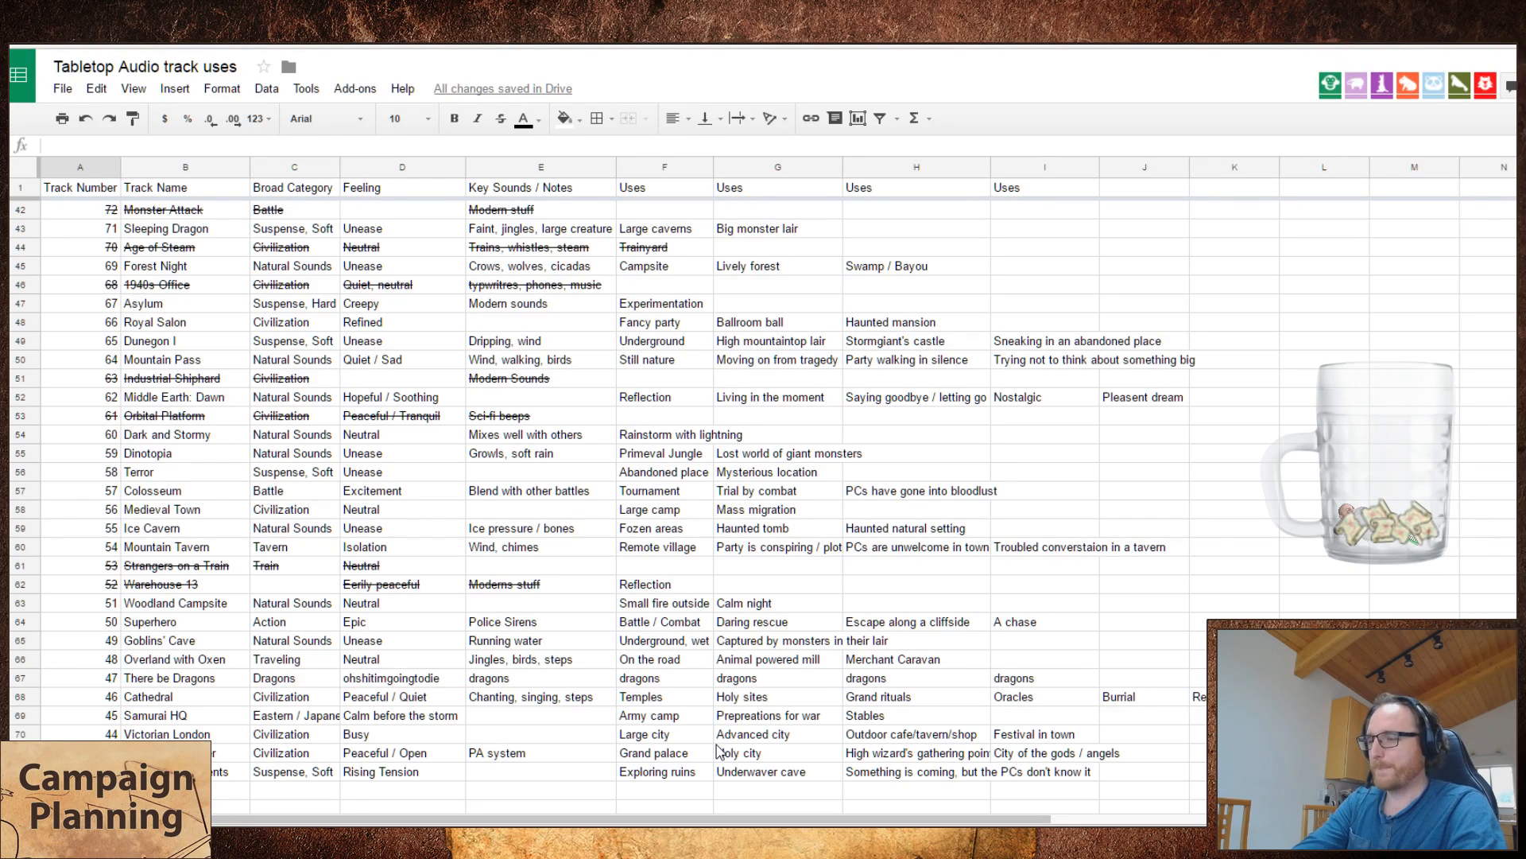
key(ctrl+Tab)
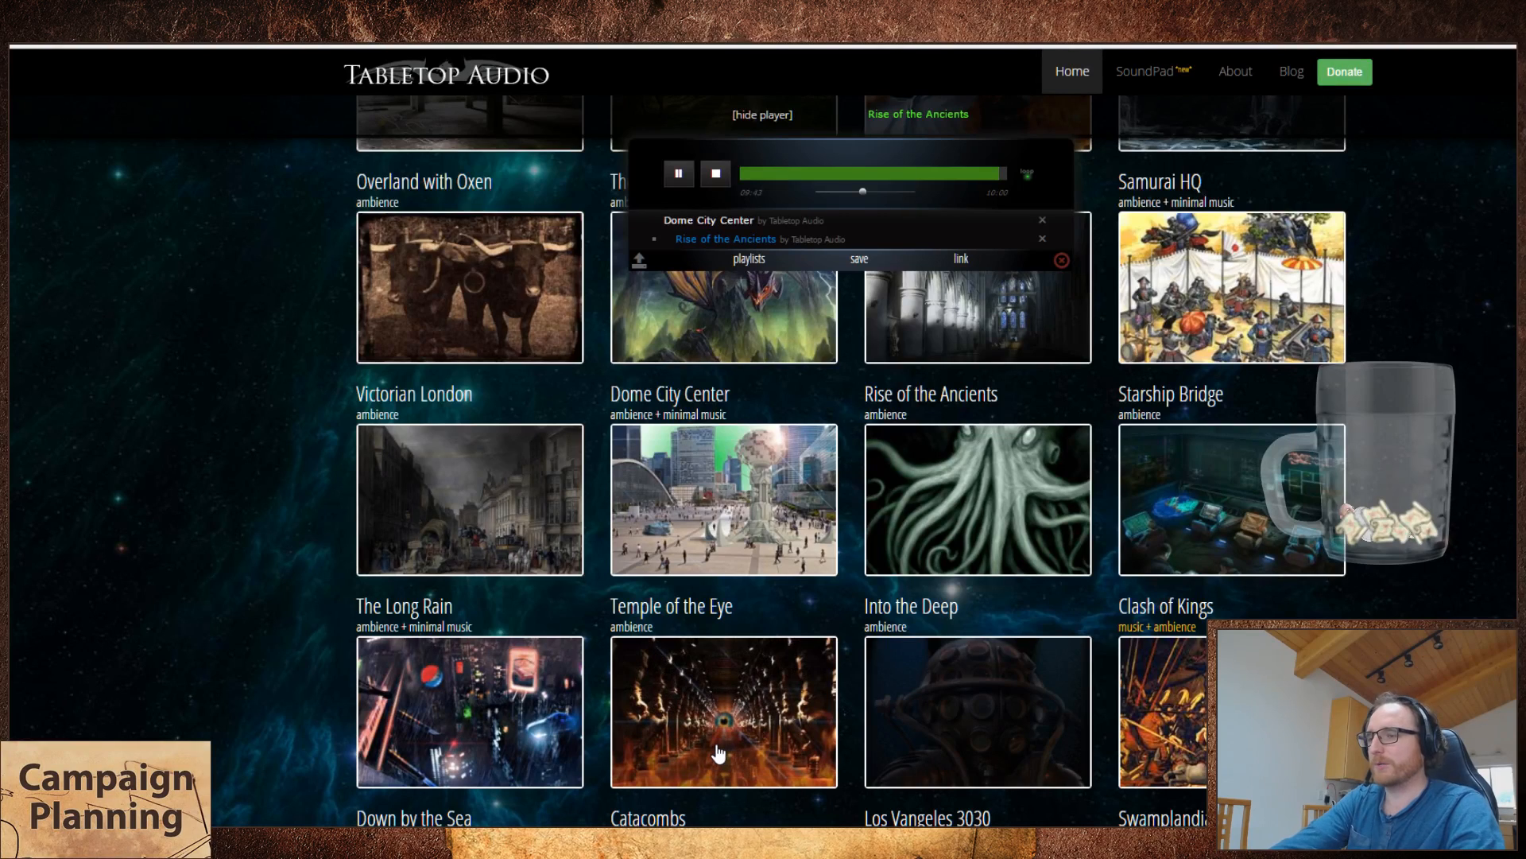
key(ctrl+Tab)
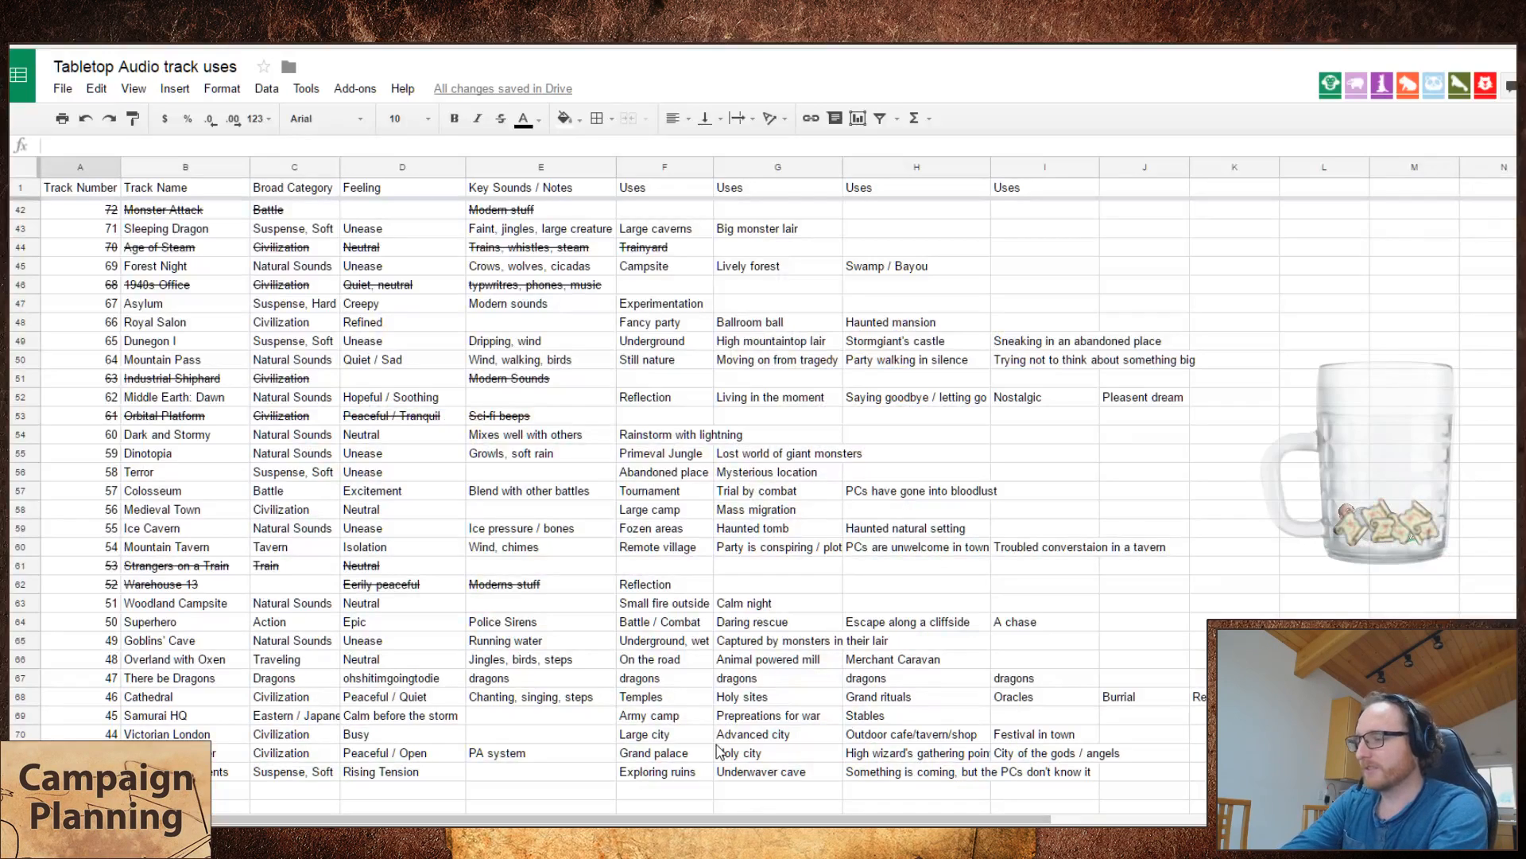
text(Starship Bridge)
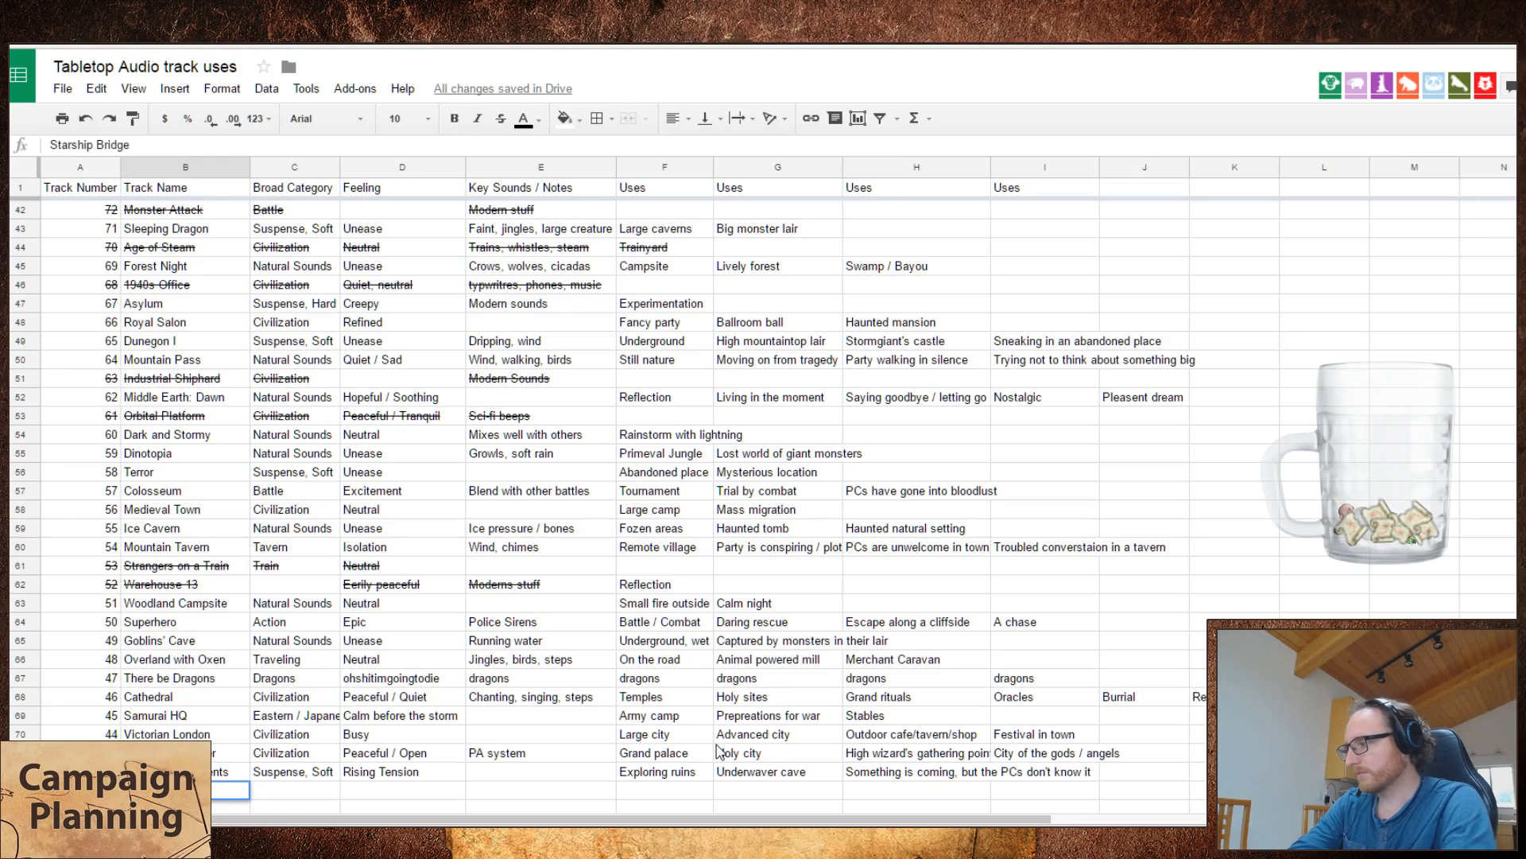
key(Return)
Step: Play Starship Bridge in Tabletop Audio and remove Dome City Center and Rise of the Ancients from the playlist
key(ctrl+Tab)
click(1289, 551)
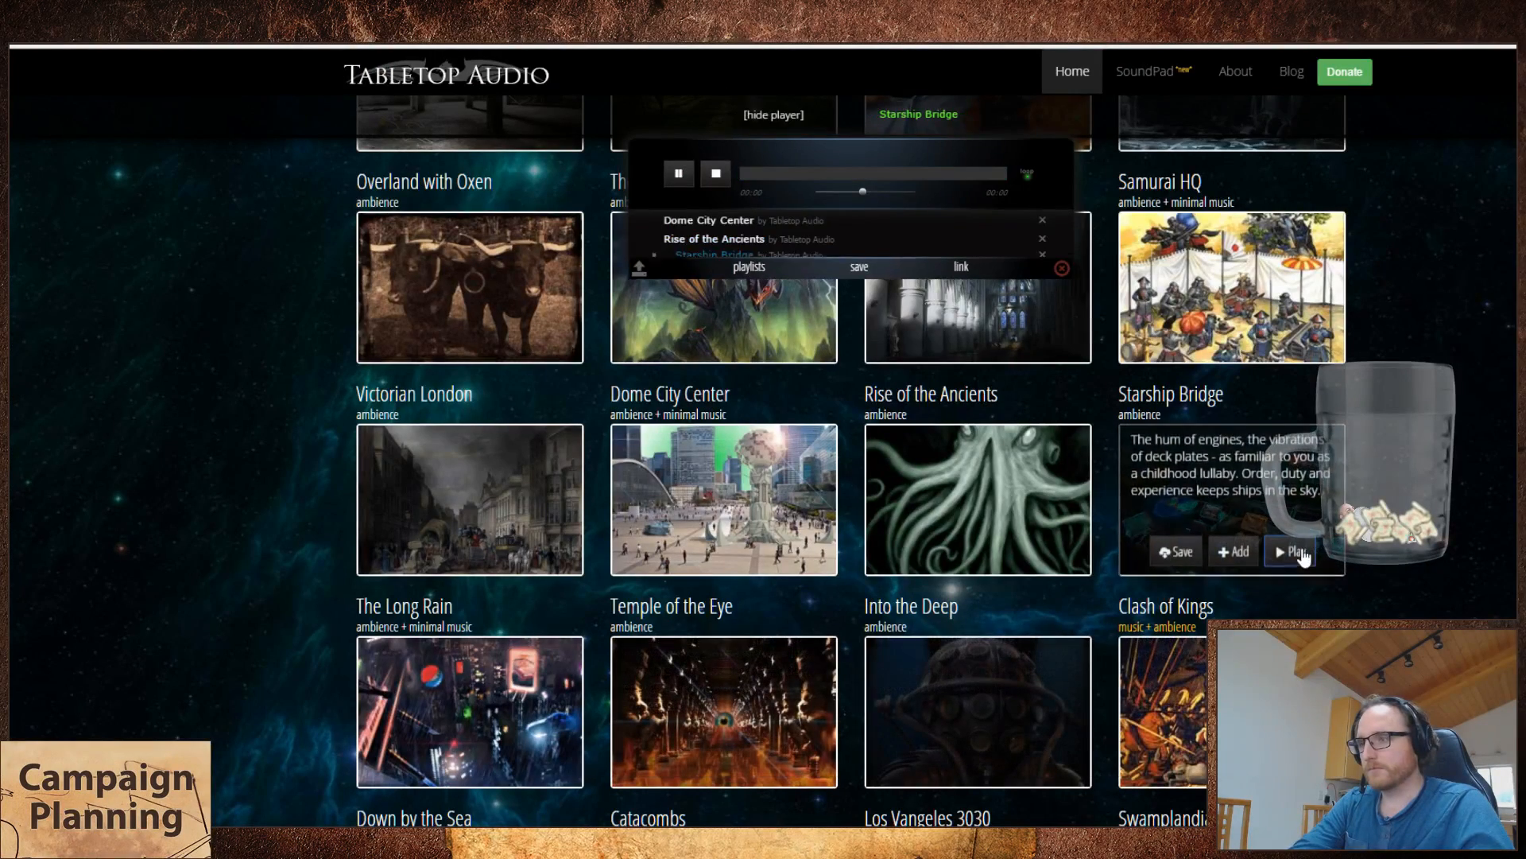
click(1042, 222)
click(1042, 221)
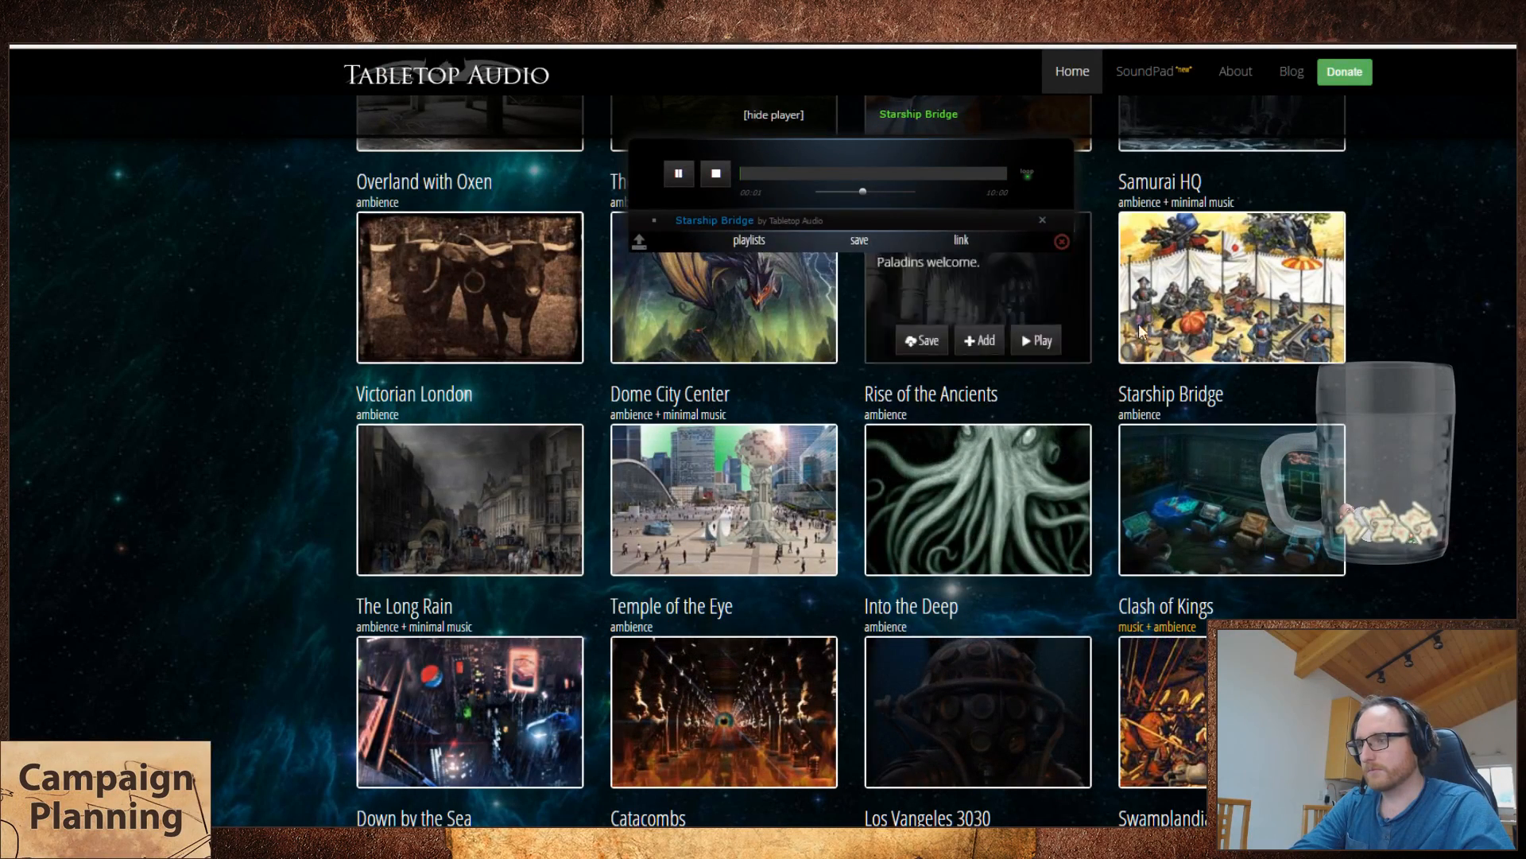
mouse_move(1157, 556)
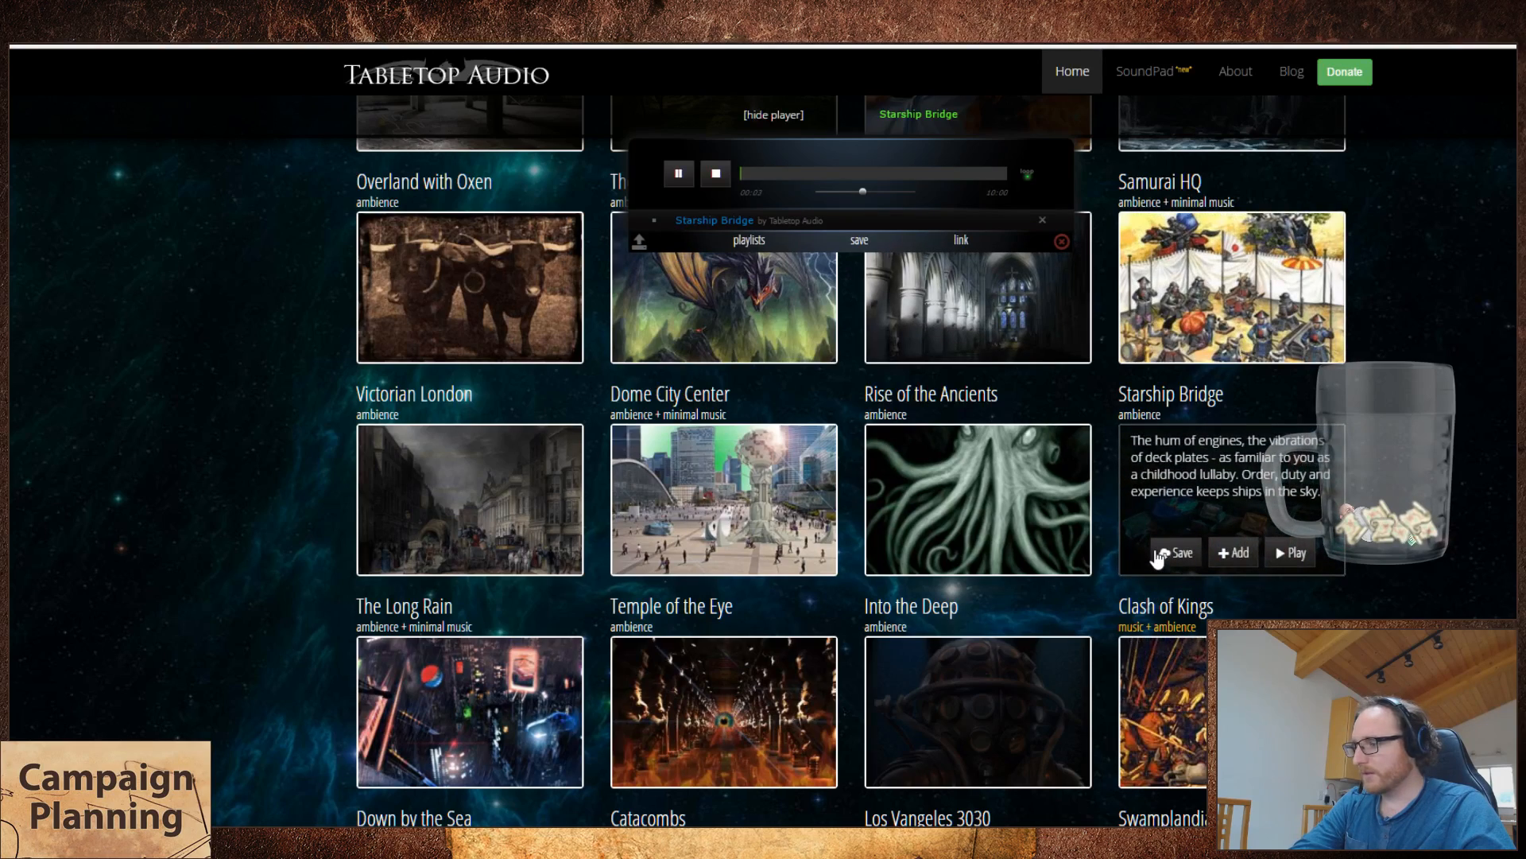
Step: Skip ahead several times through Starship Bridge in the Tabletop Audio player to sample it, and return to the spreadsheet
key(ctrl+Tab)
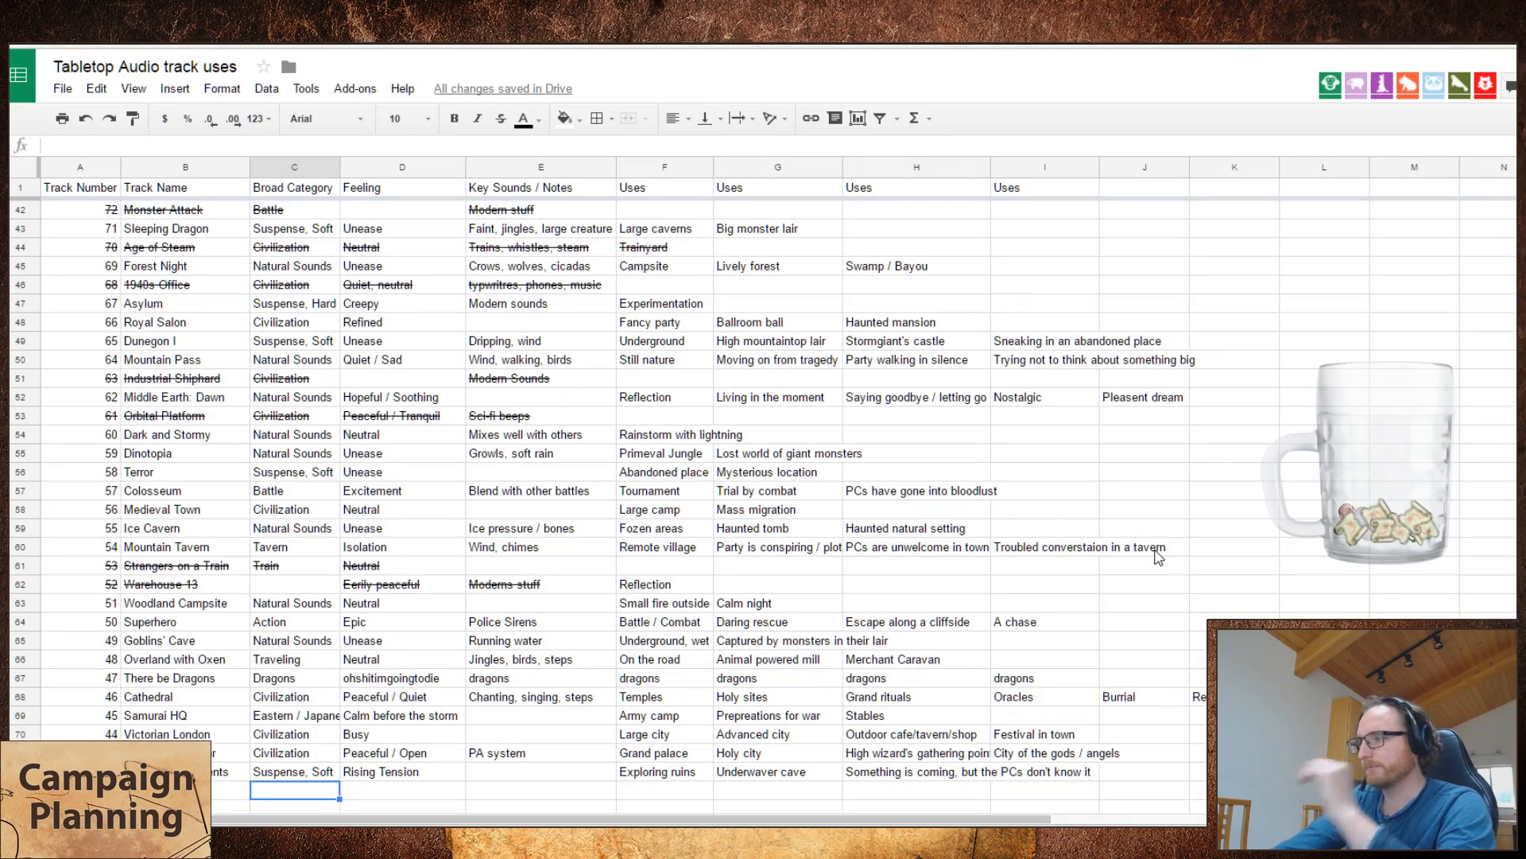
key(ctrl+shift+Tab)
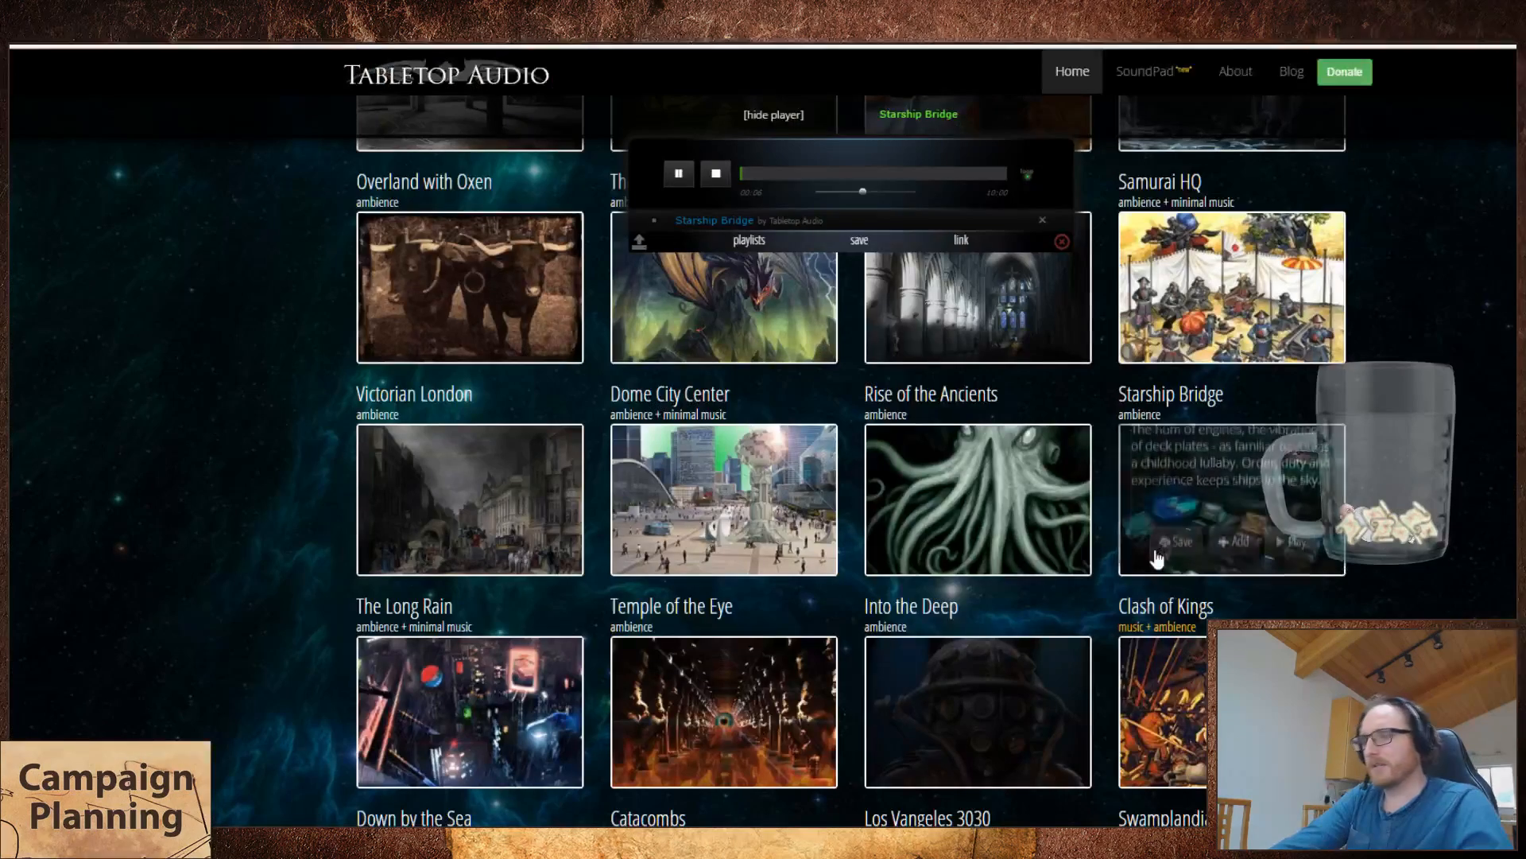
click(801, 175)
click(837, 176)
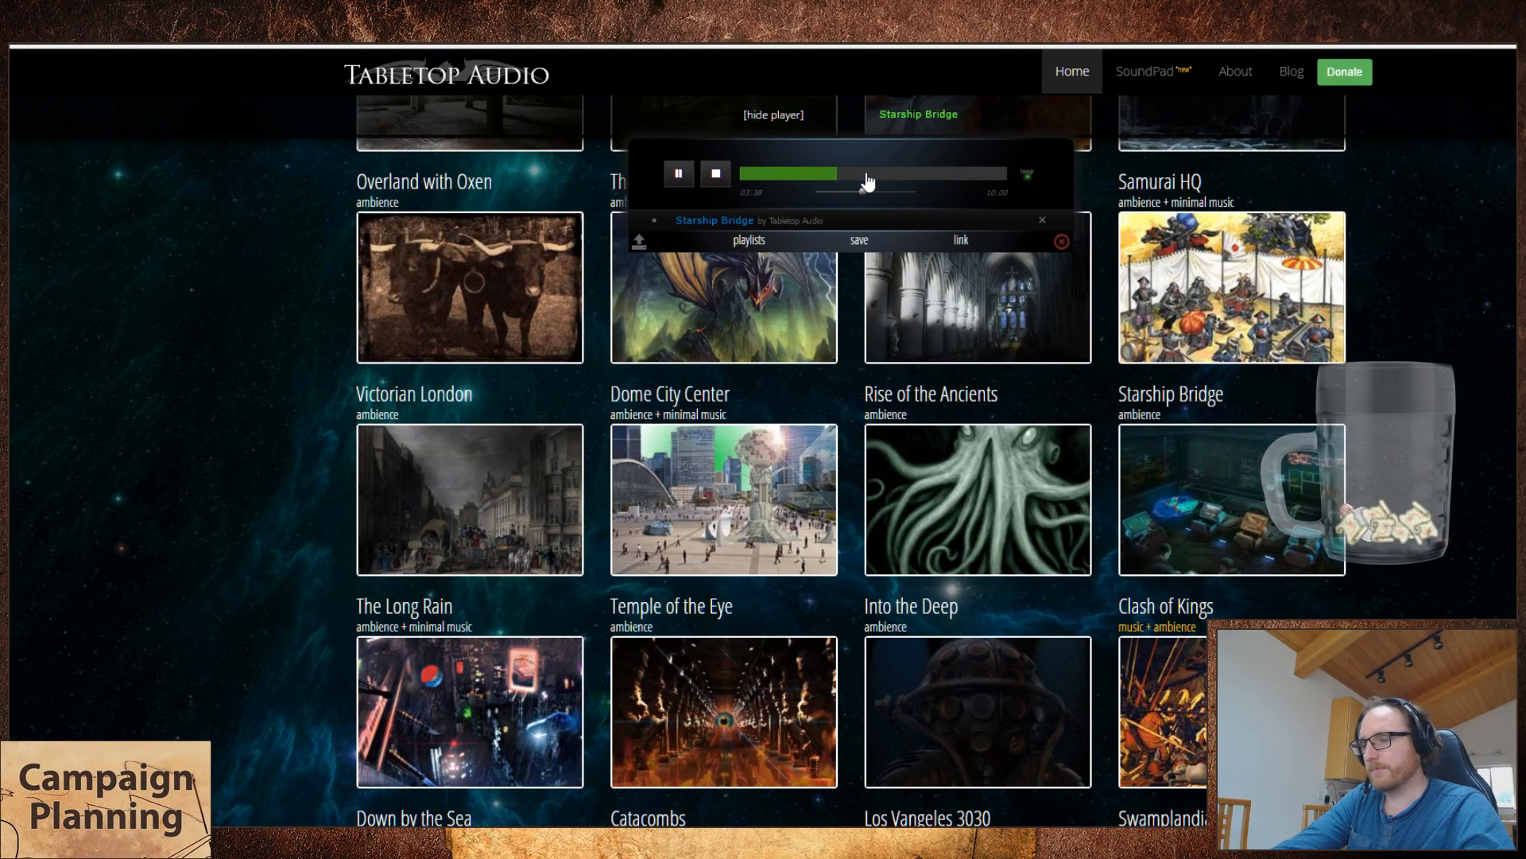
click(865, 175)
key(ctrl+Tab)
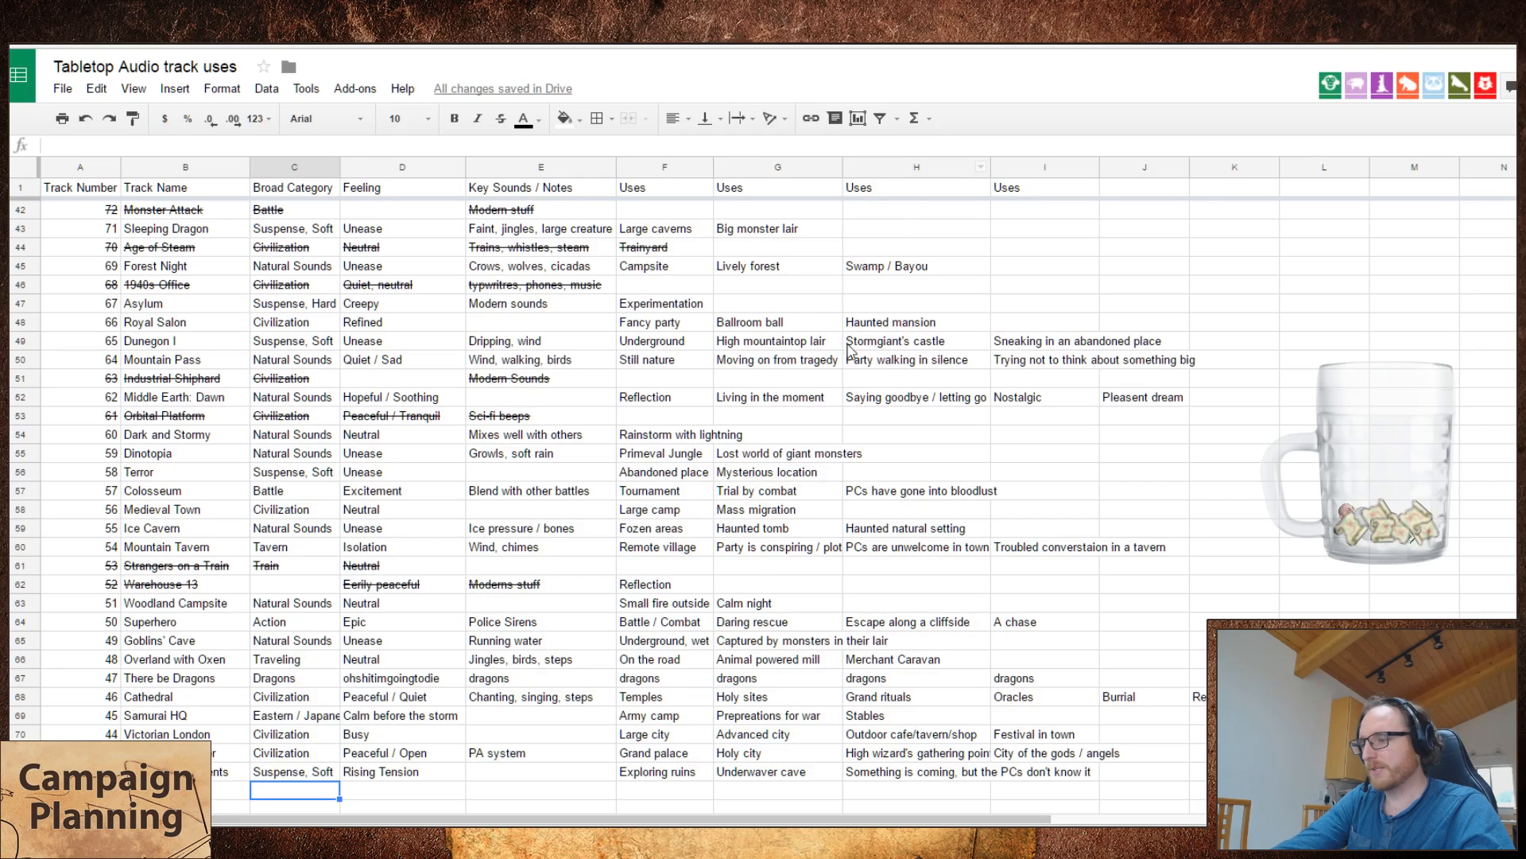
Step: Enter "Sci-fi sounds" as the key sounds of Starship Bridge
text(S)
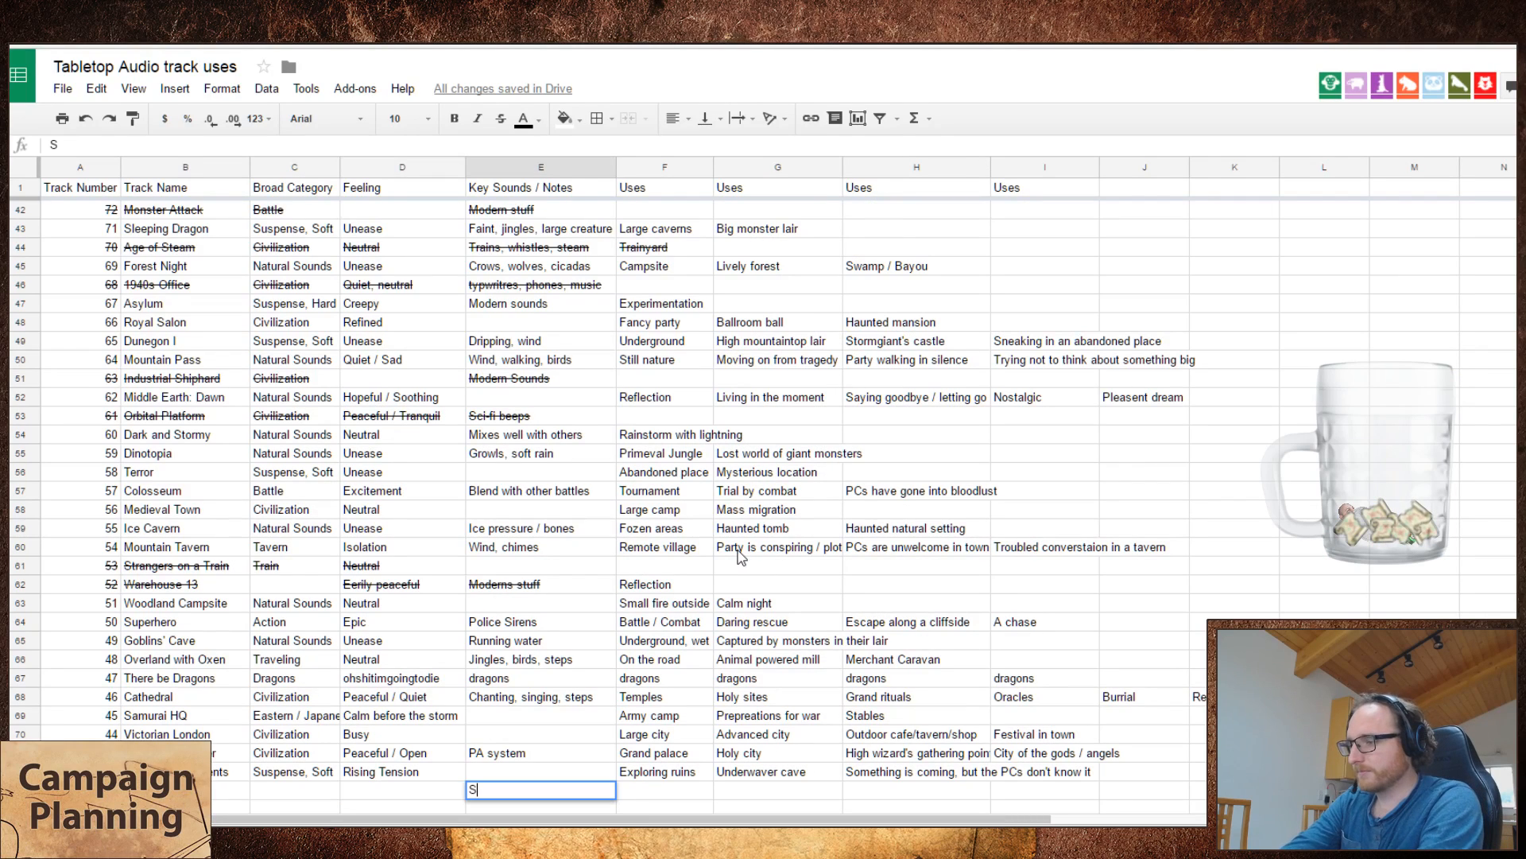
text(uper cici)
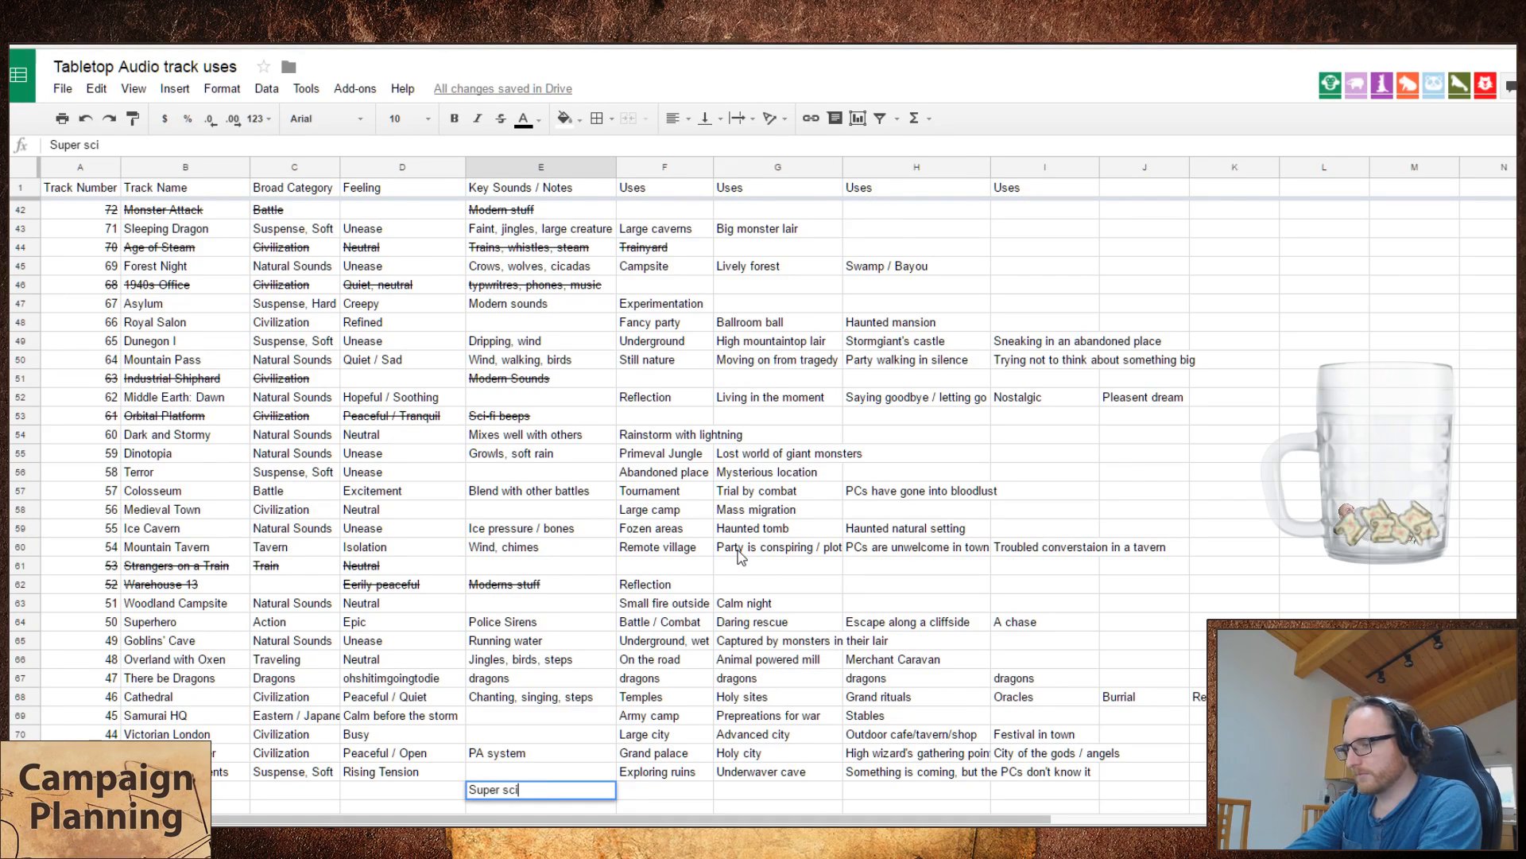
key(BackSpace)
key(BackSpace)
key(BackSpace)
key(BackSpace)
key(BackSpace)
key(BackSpace)
key(BackSpace)
key(BackSpace)
key(BackSpace)
text(Sci)
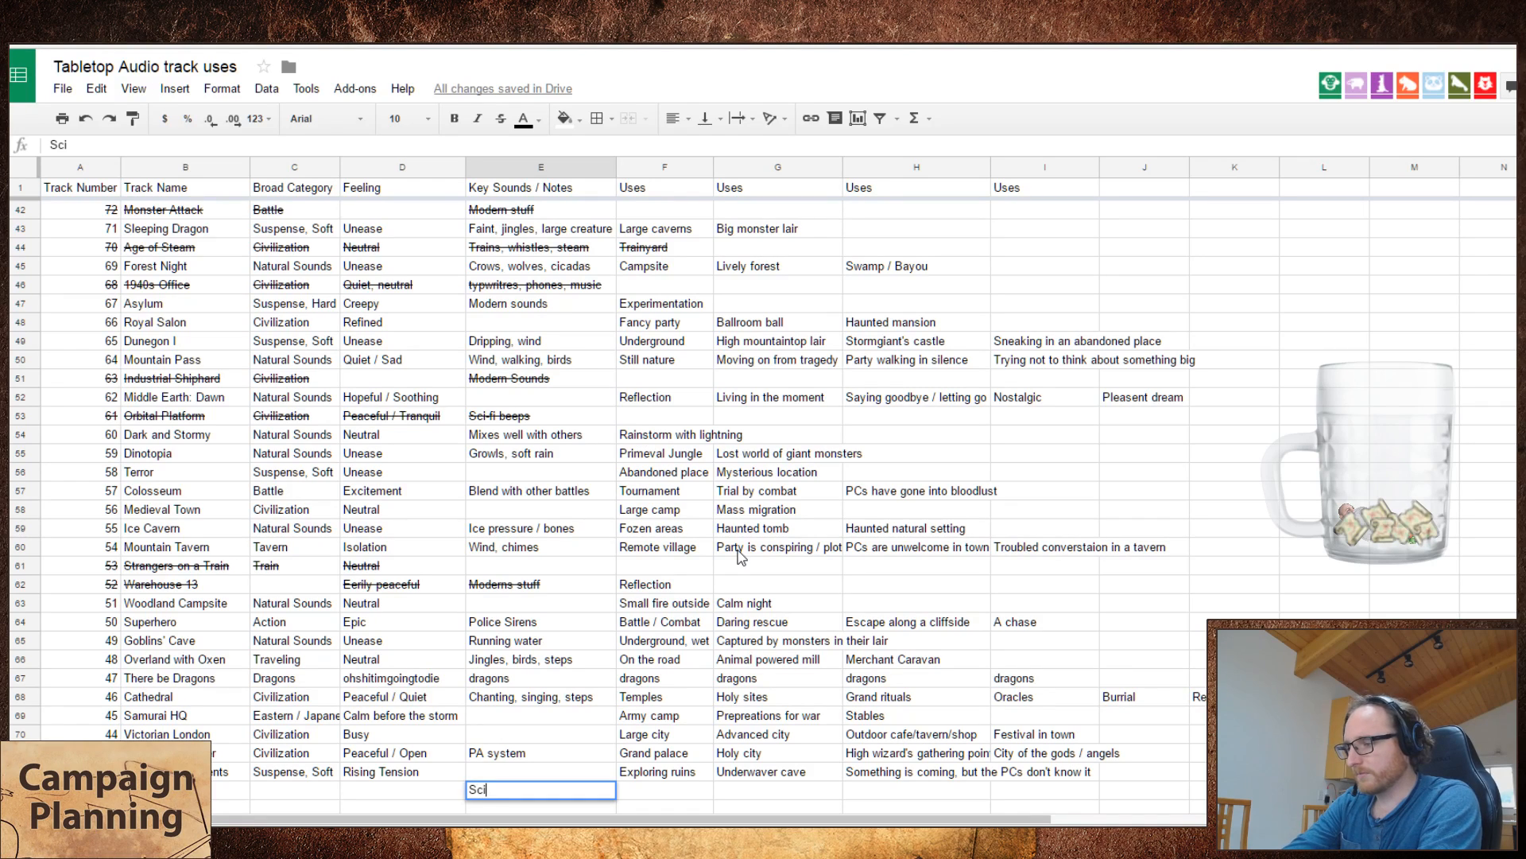
text(-fi sounds)
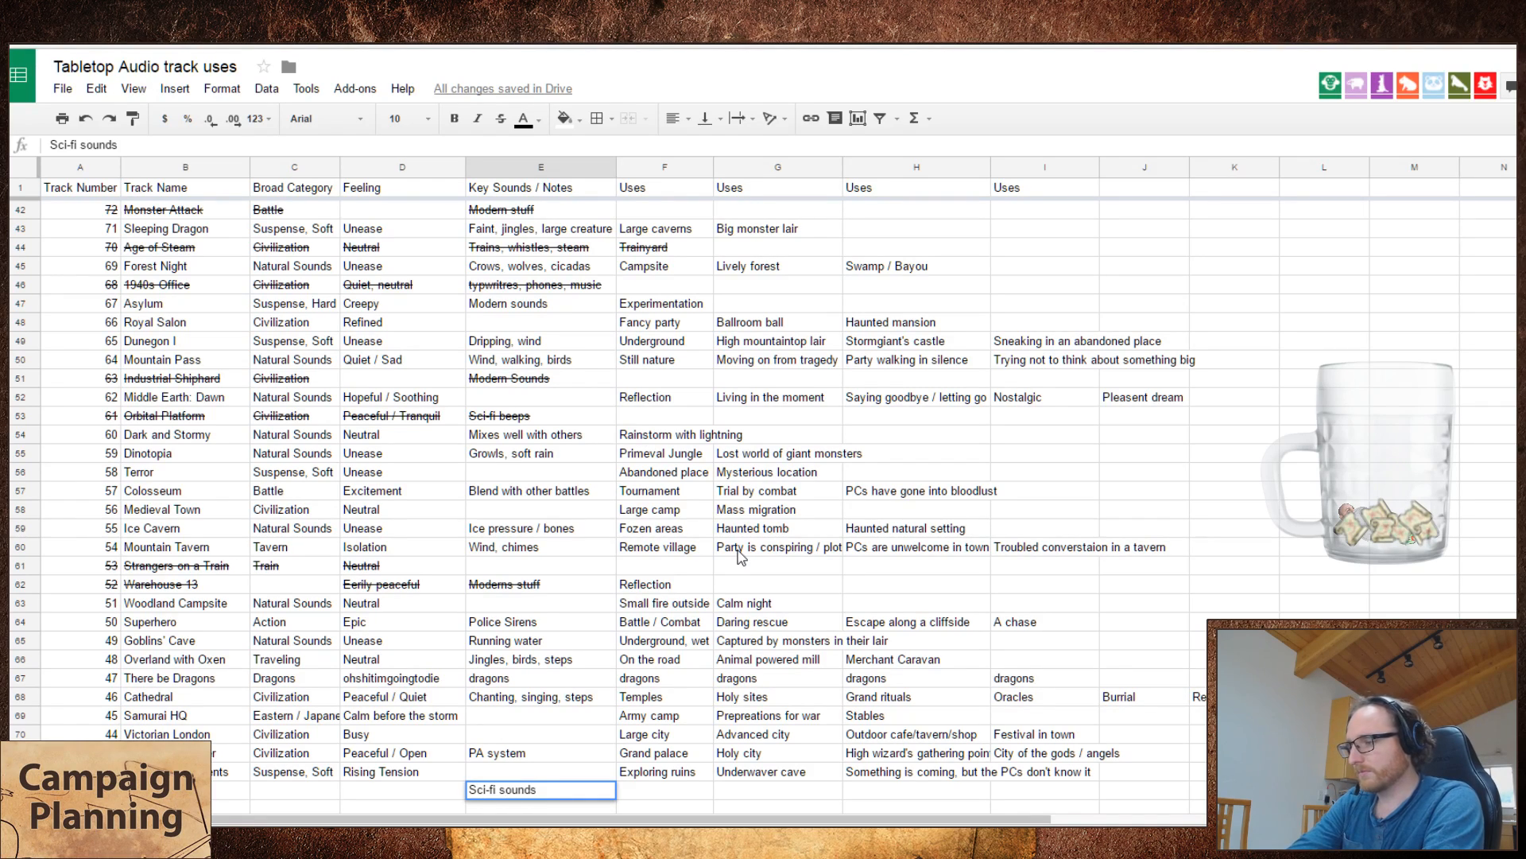
Step: Set the broad category of Starship Bridge to "Command center" and its feeling to "Quiet"
key(Left)
key(Left)
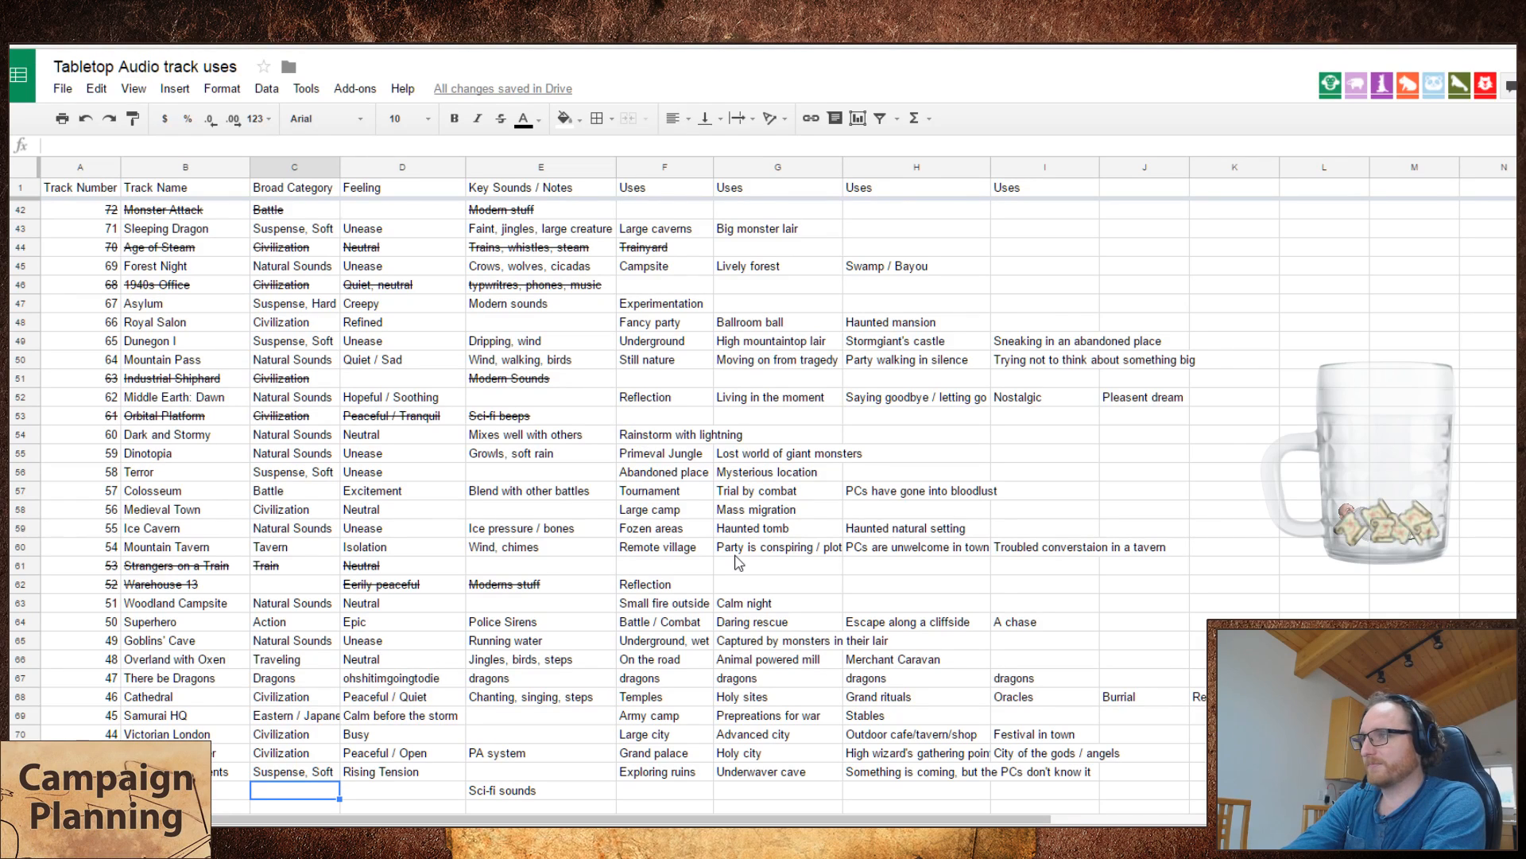
text(Command center)
key(Tab)
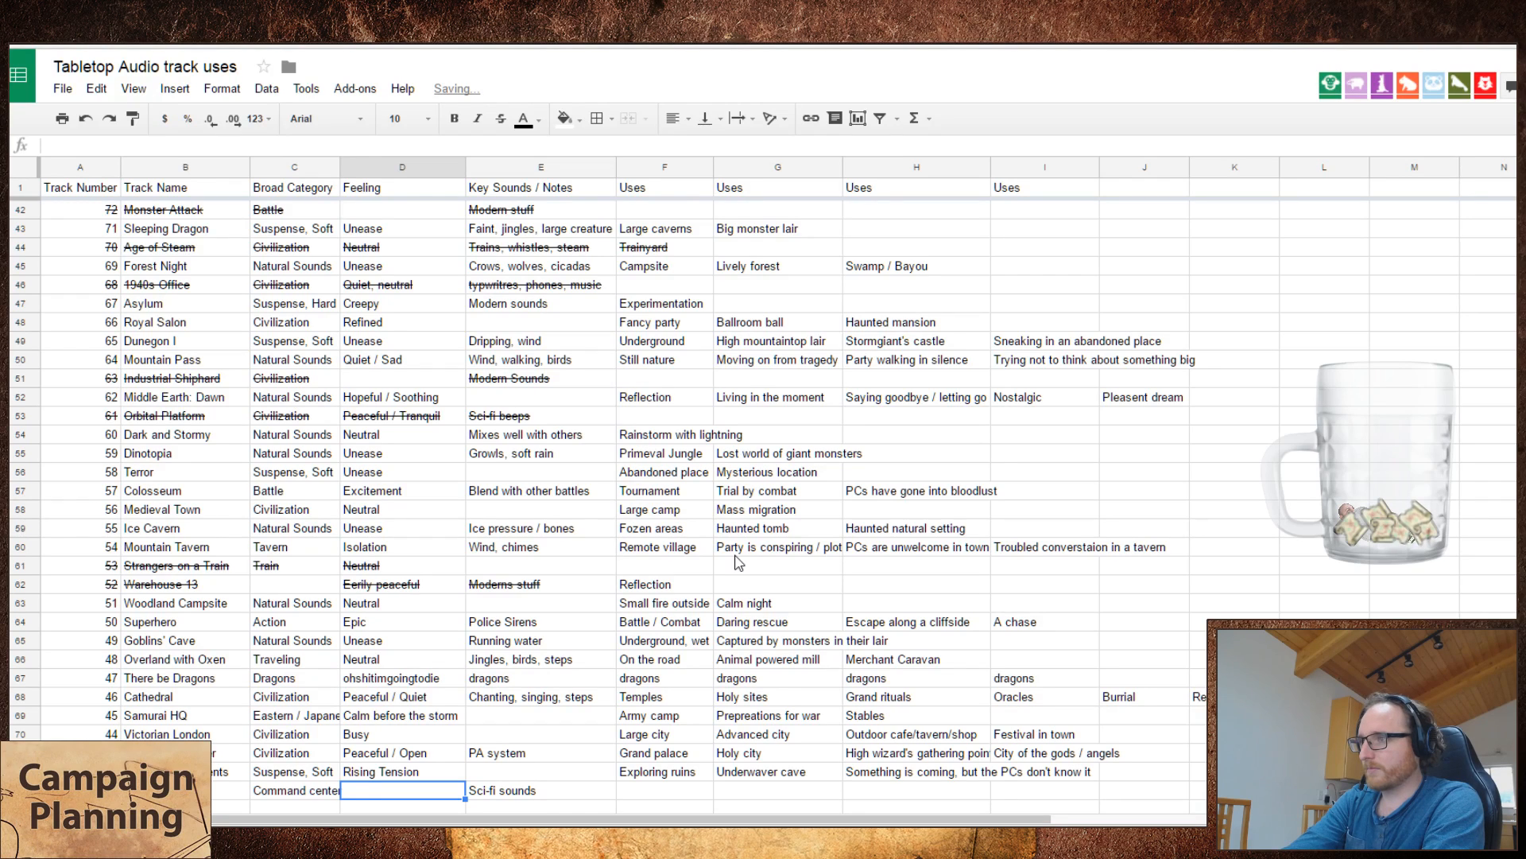
text(Quiet)
key(Tab)
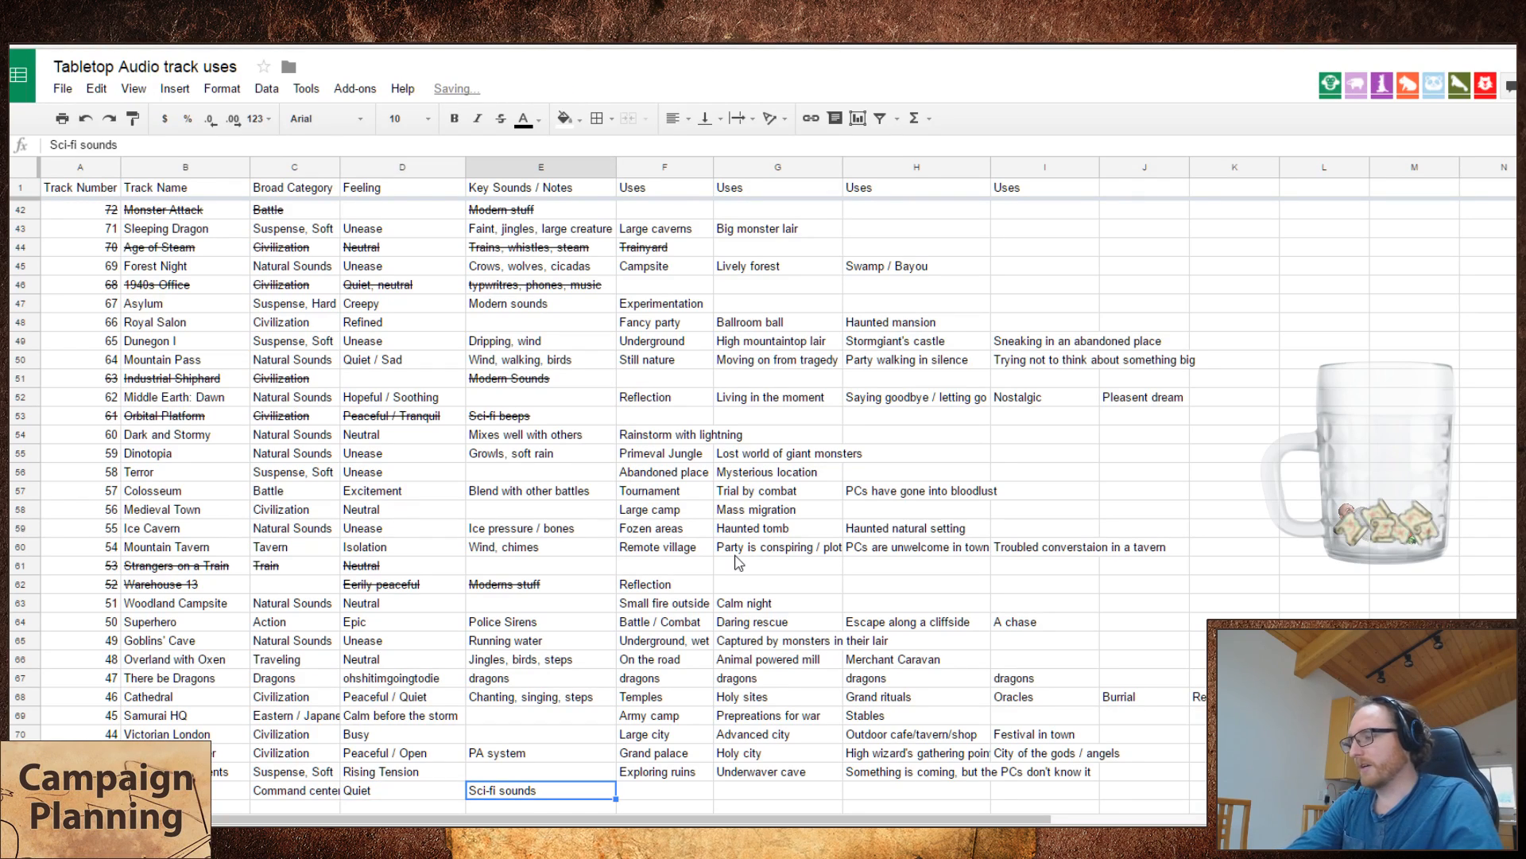
Step: Strike through the whole Starship Bridge row
click(20, 772)
click(20, 790)
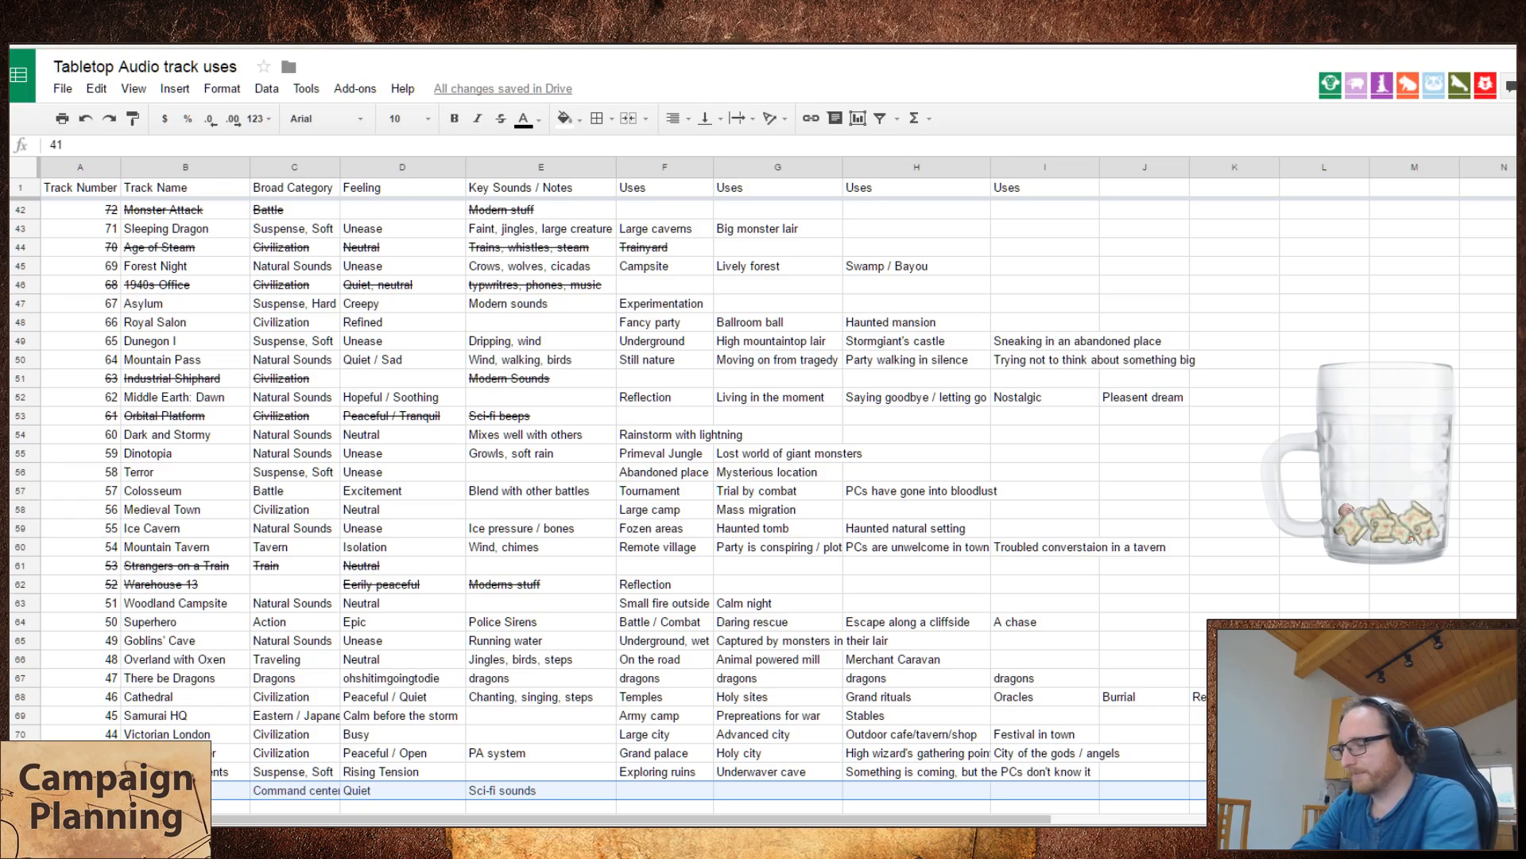
key(alt+shift+5)
key(Down)
Step: Play The Long Rain in Tabletop Audio and enter "The Long Rain" as the track name for number 40 in the spreadsheet
key(ctrl+Tab)
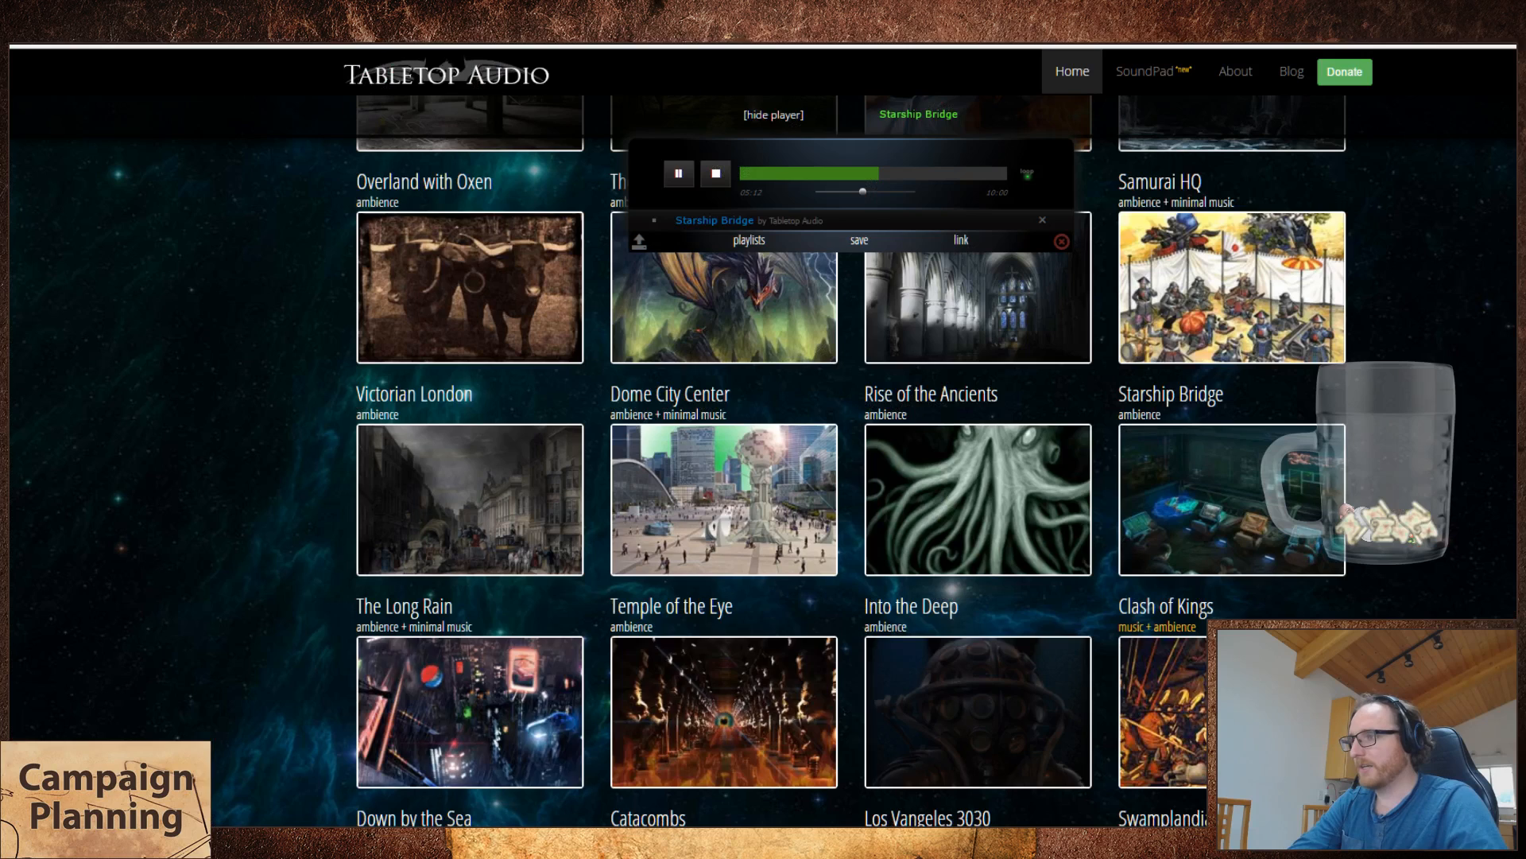
click(529, 763)
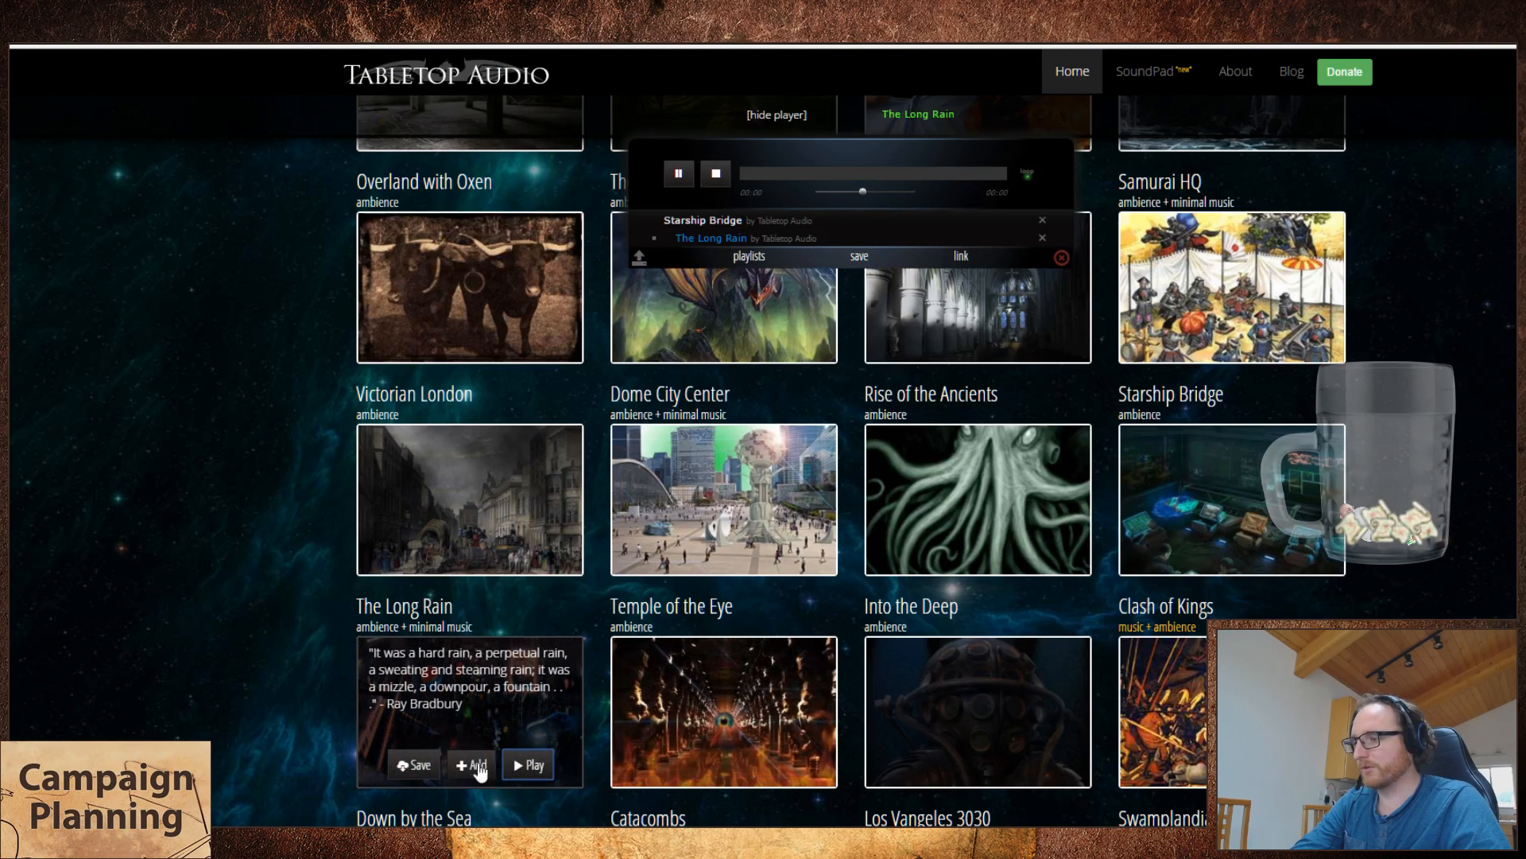
key(ctrl+shift+Tab)
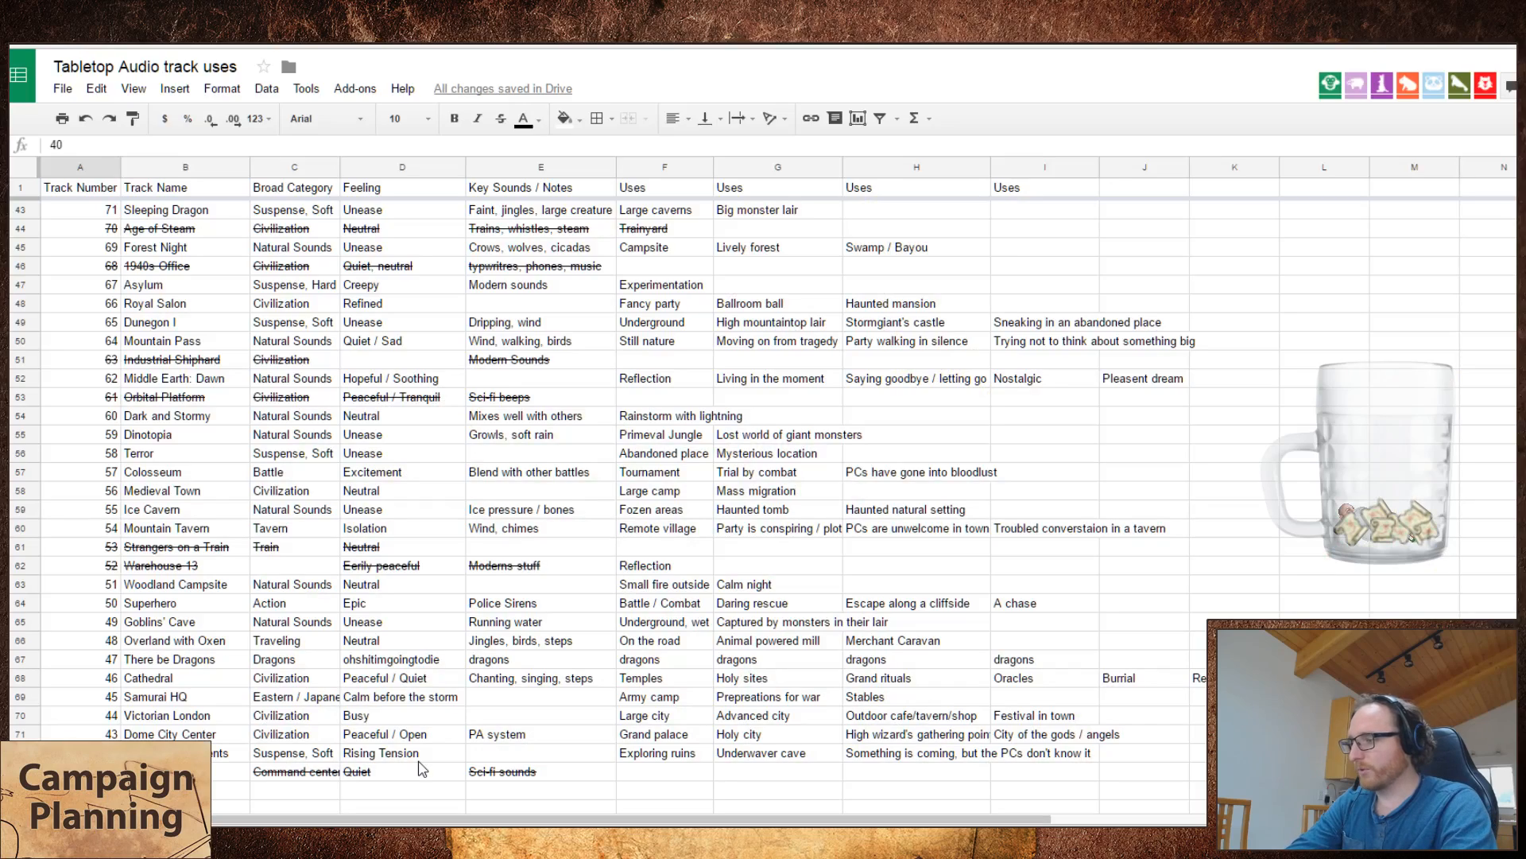
text(The Long Rain)
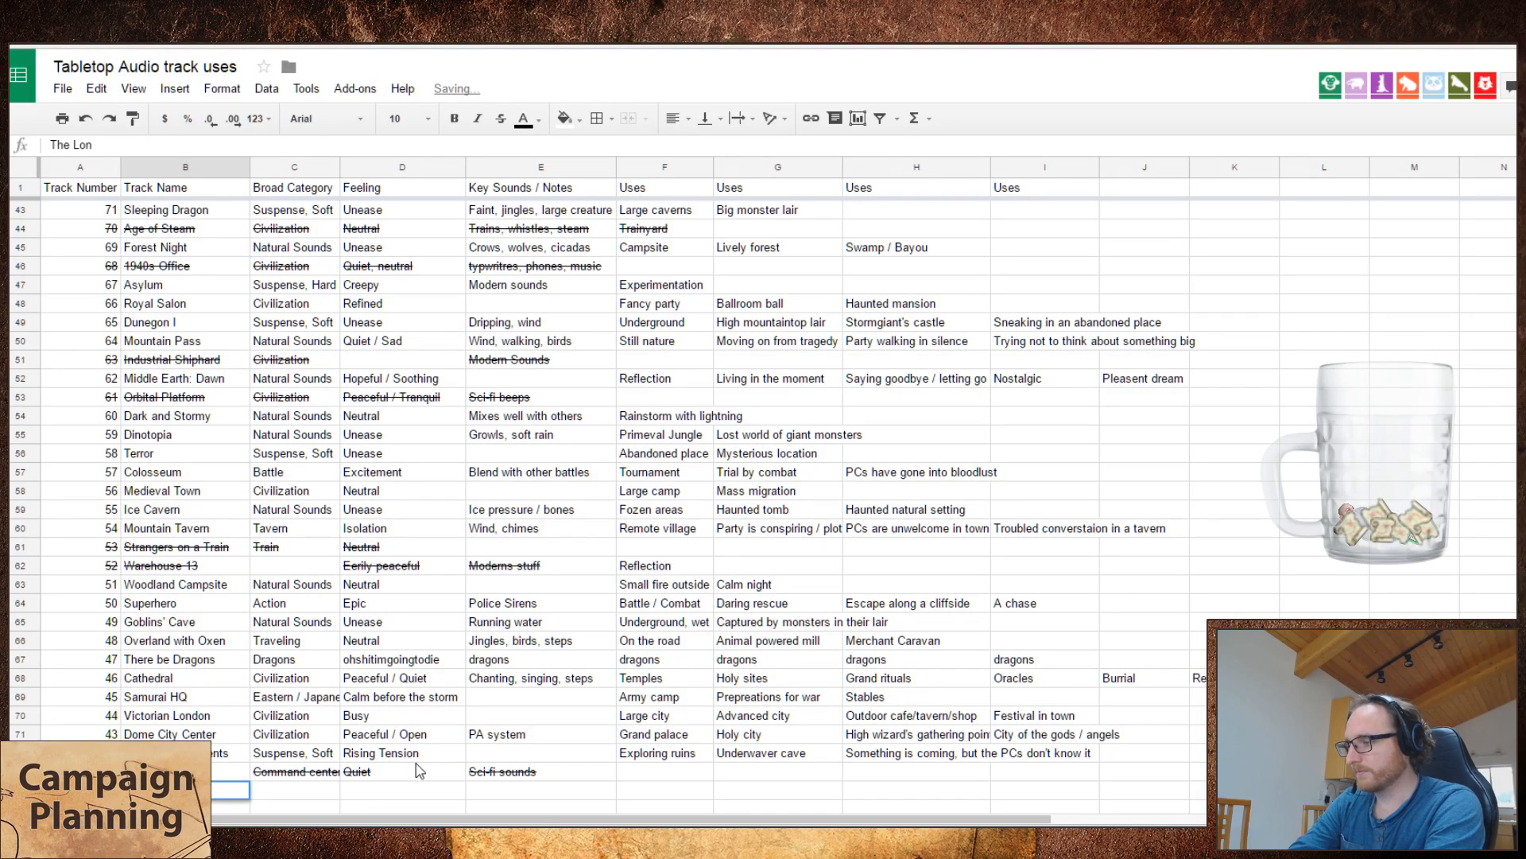
key(Tab)
Step: Set the broad category of The Long Rain to "Natural Sounds" and its feeling to "Peaceful / Tranquil"
key(ctrl+Tab)
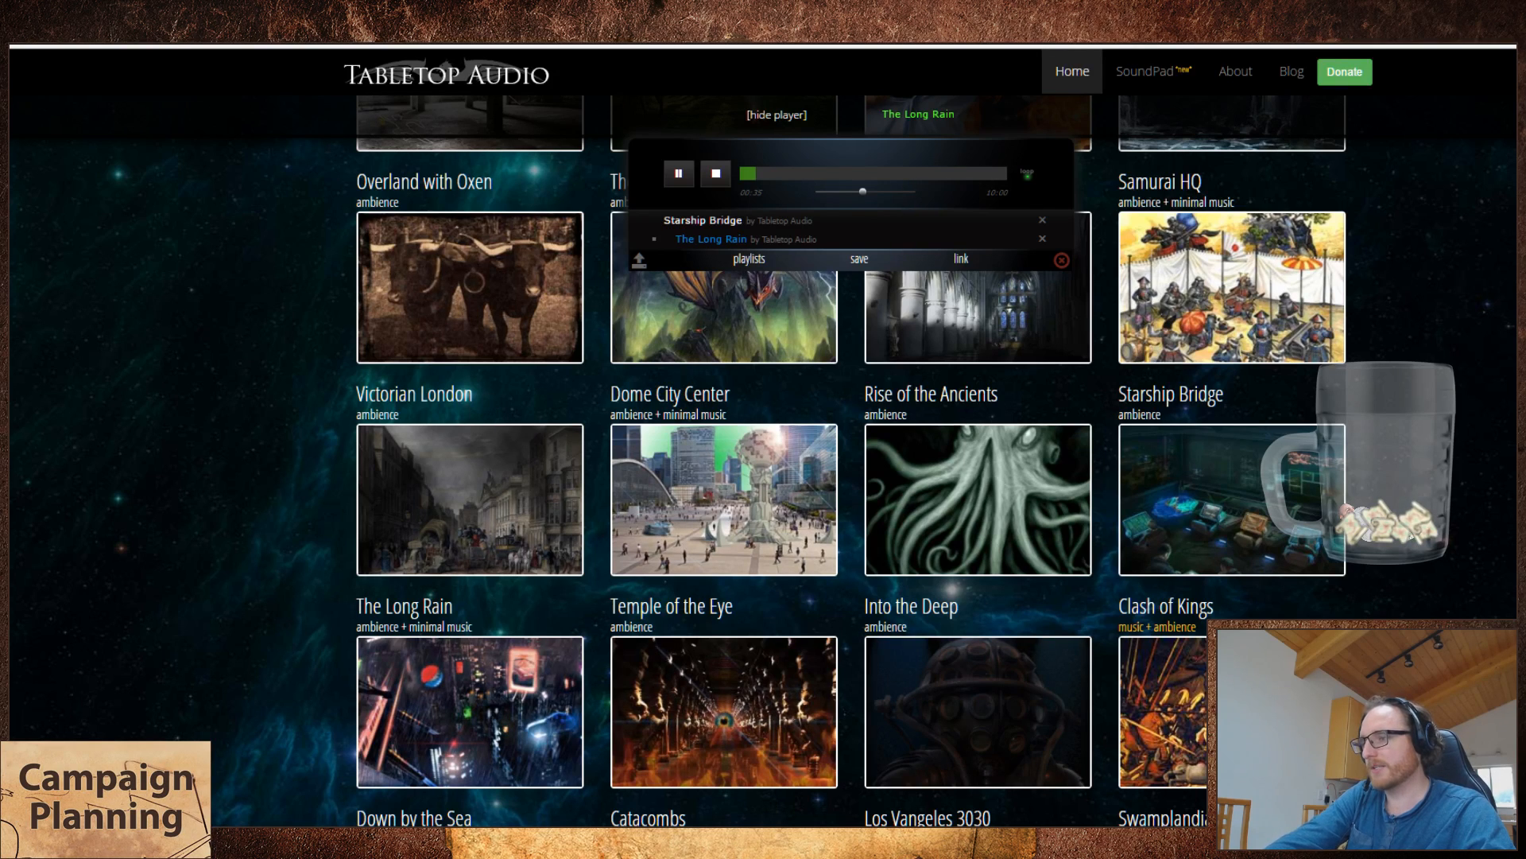
key(ctrl+Tab)
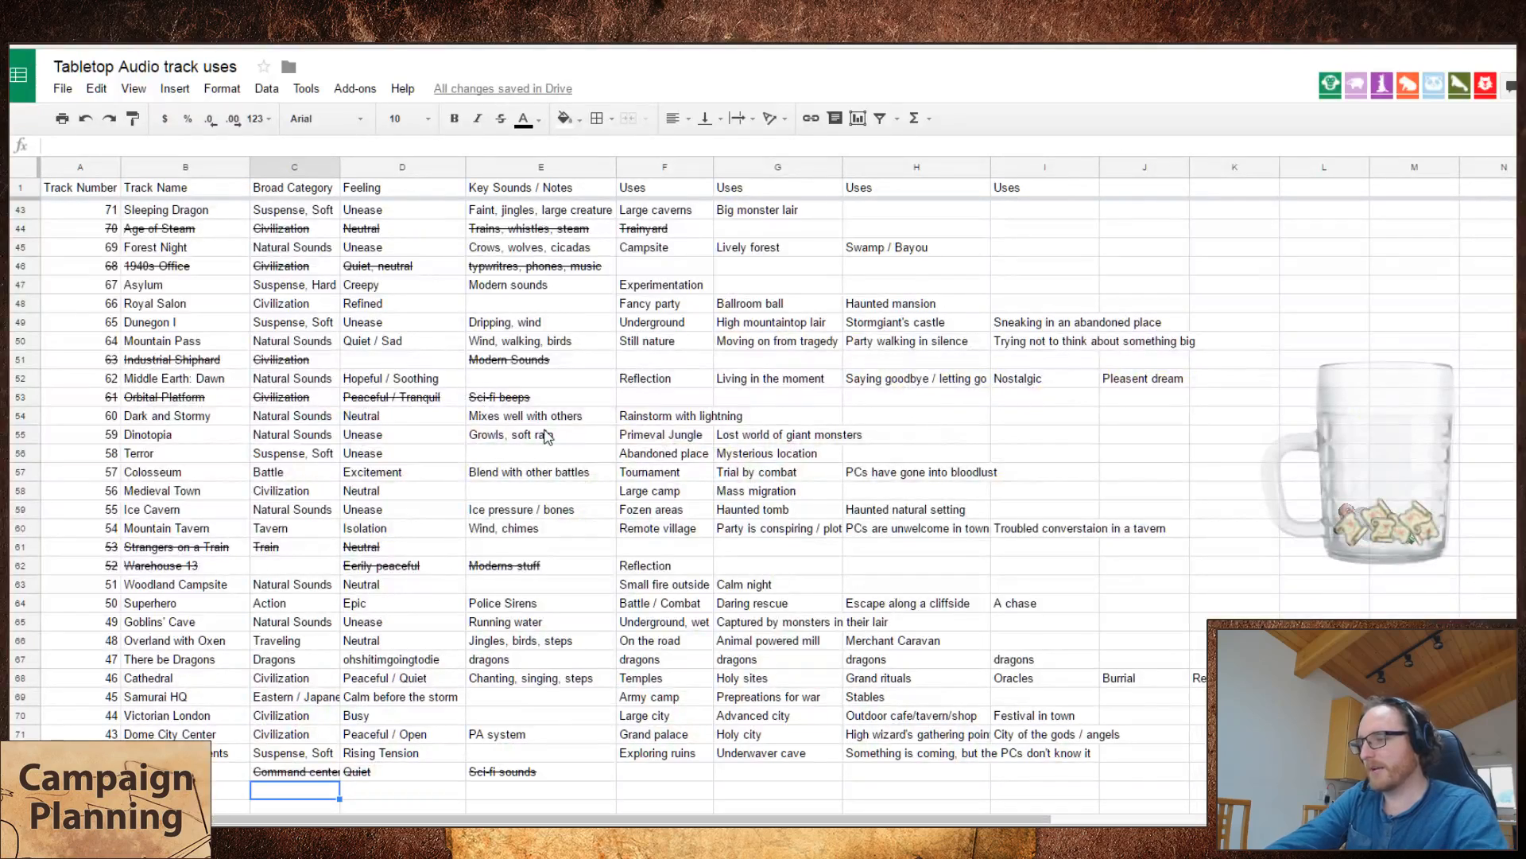
text(Natural Sounds)
key(Tab)
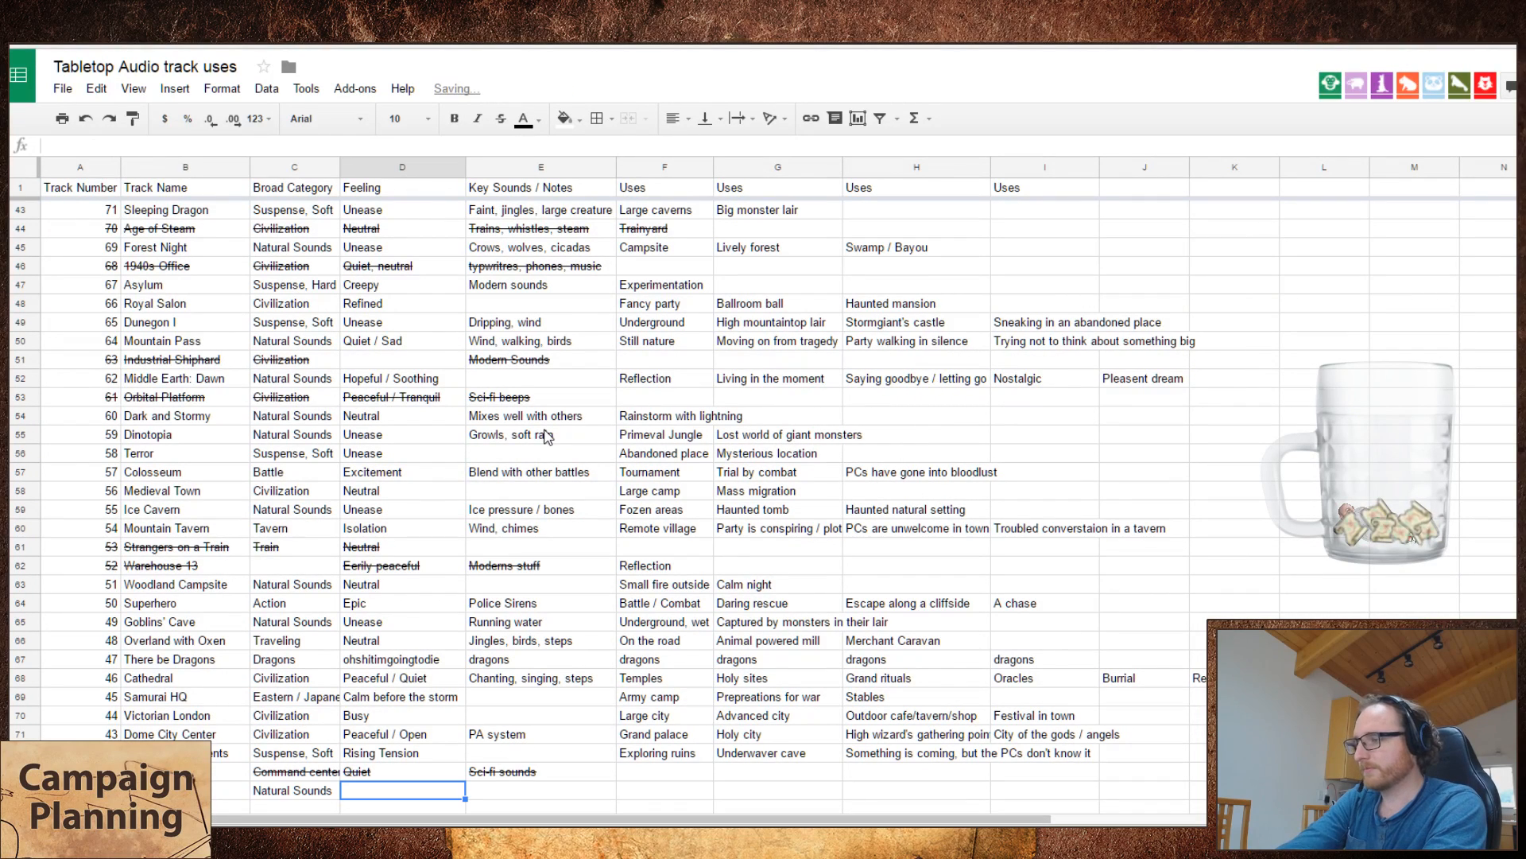
text(P)
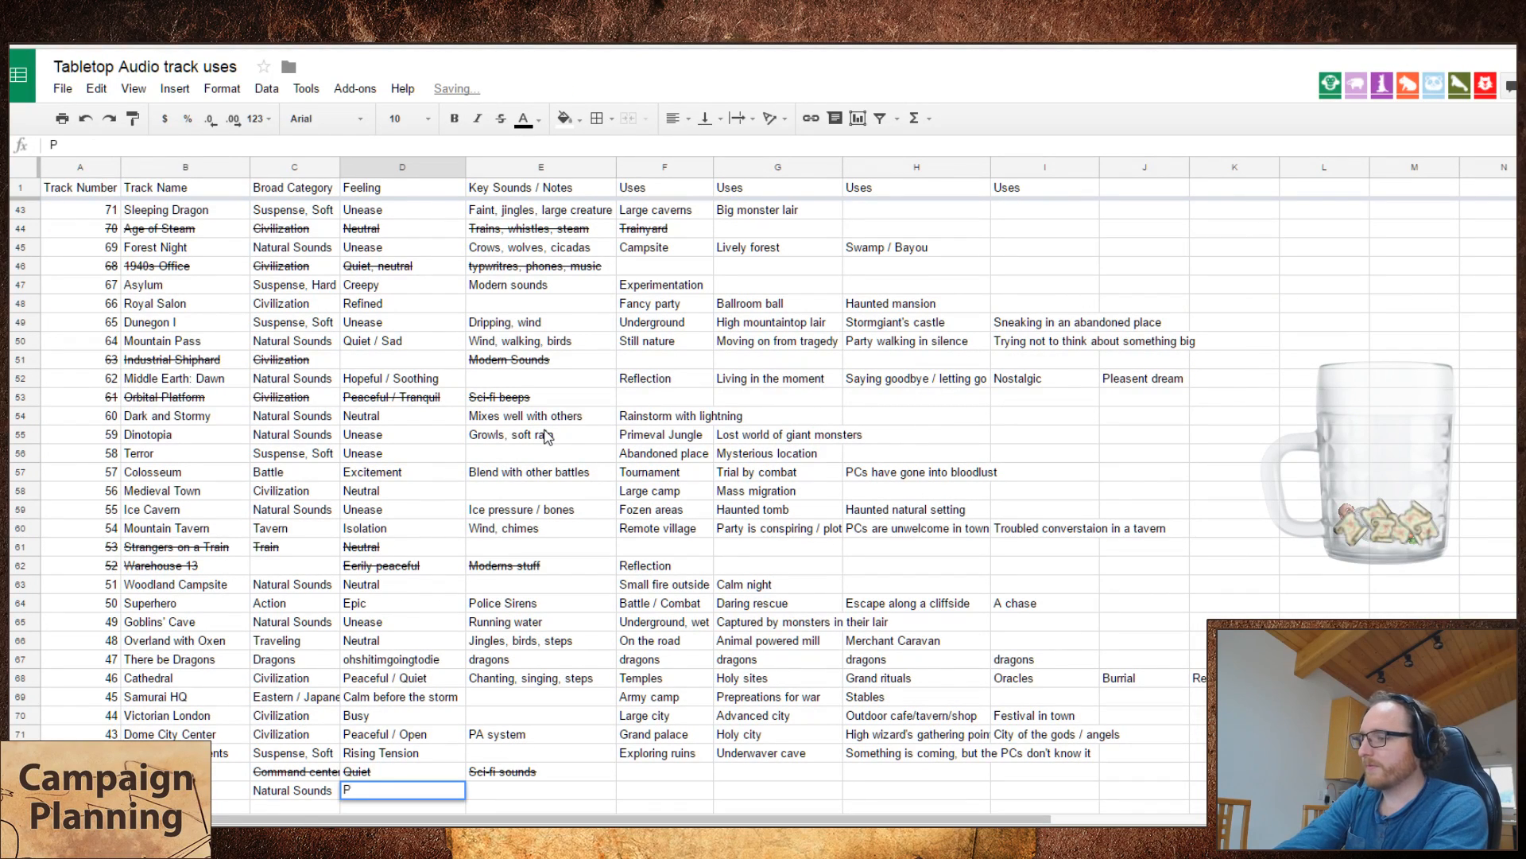
text(eaceful / Tranquil)
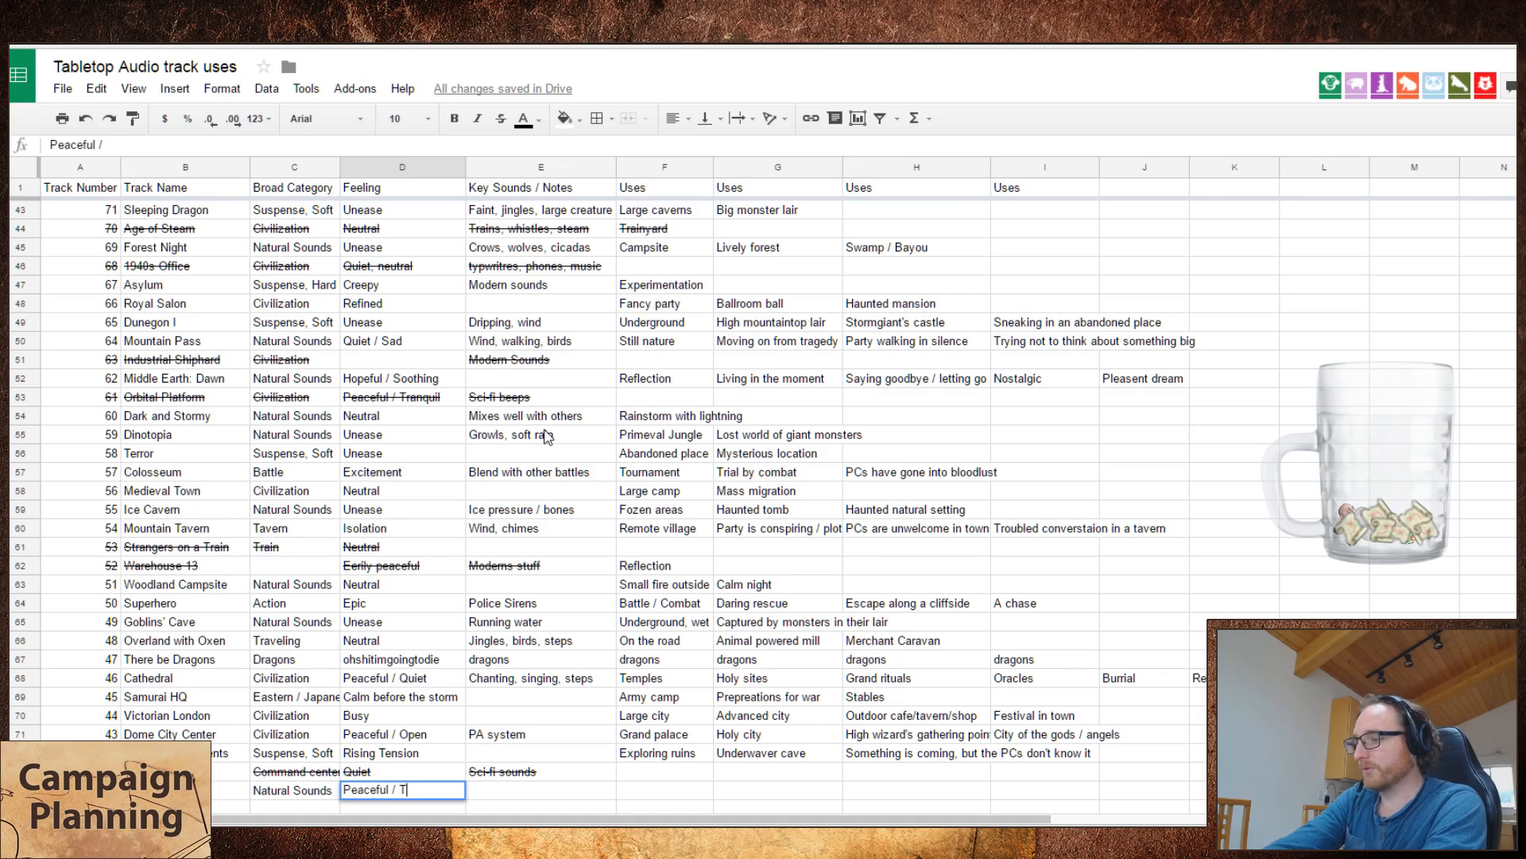
key(Return)
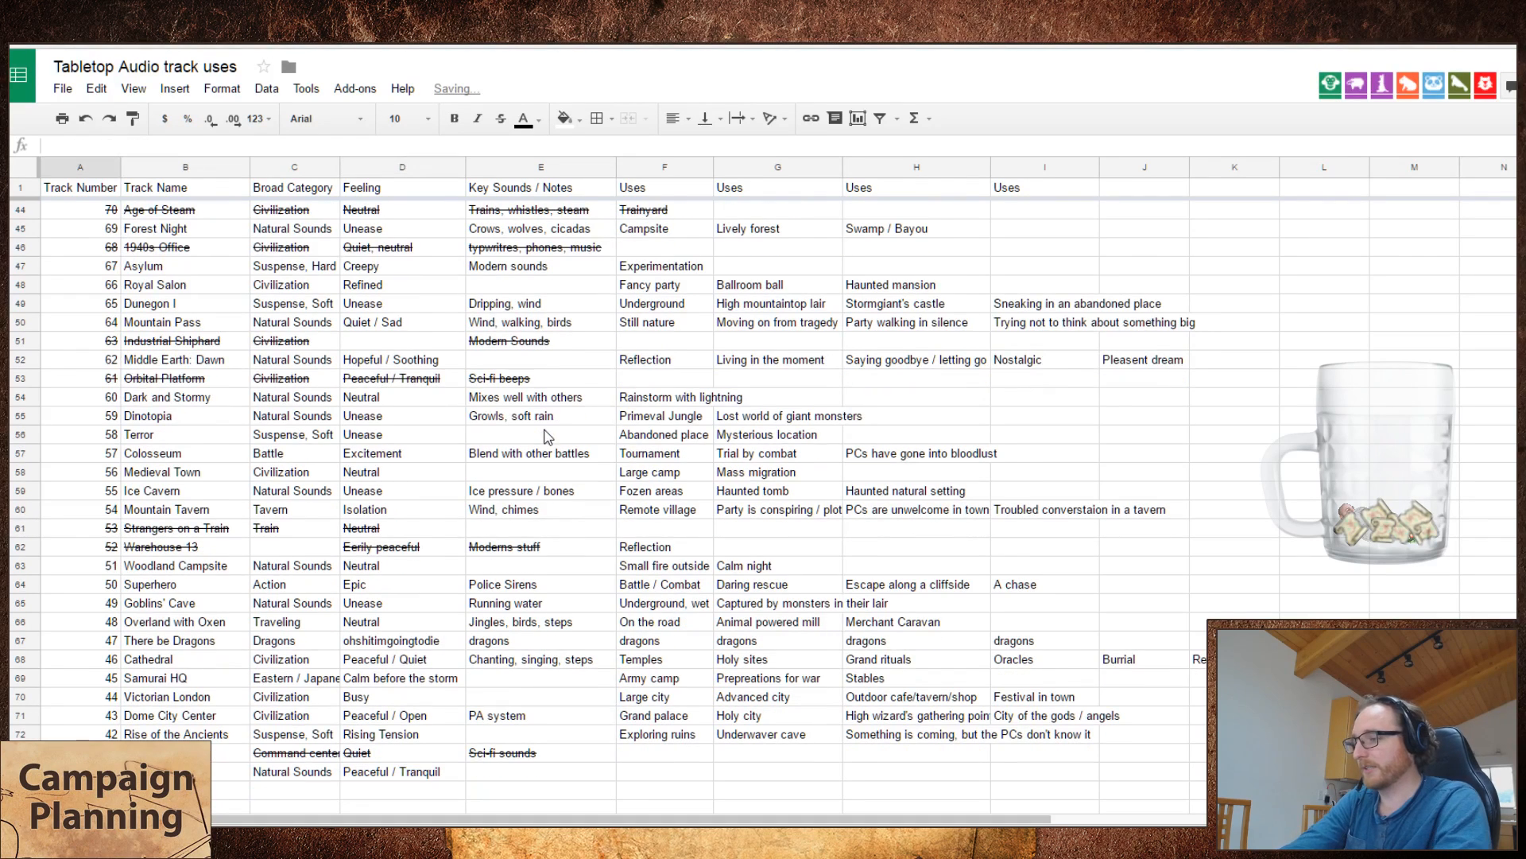
Step: Enter "Rain" as the key sound of The Long Rain and select its first use cell
key(Up)
key(Right)
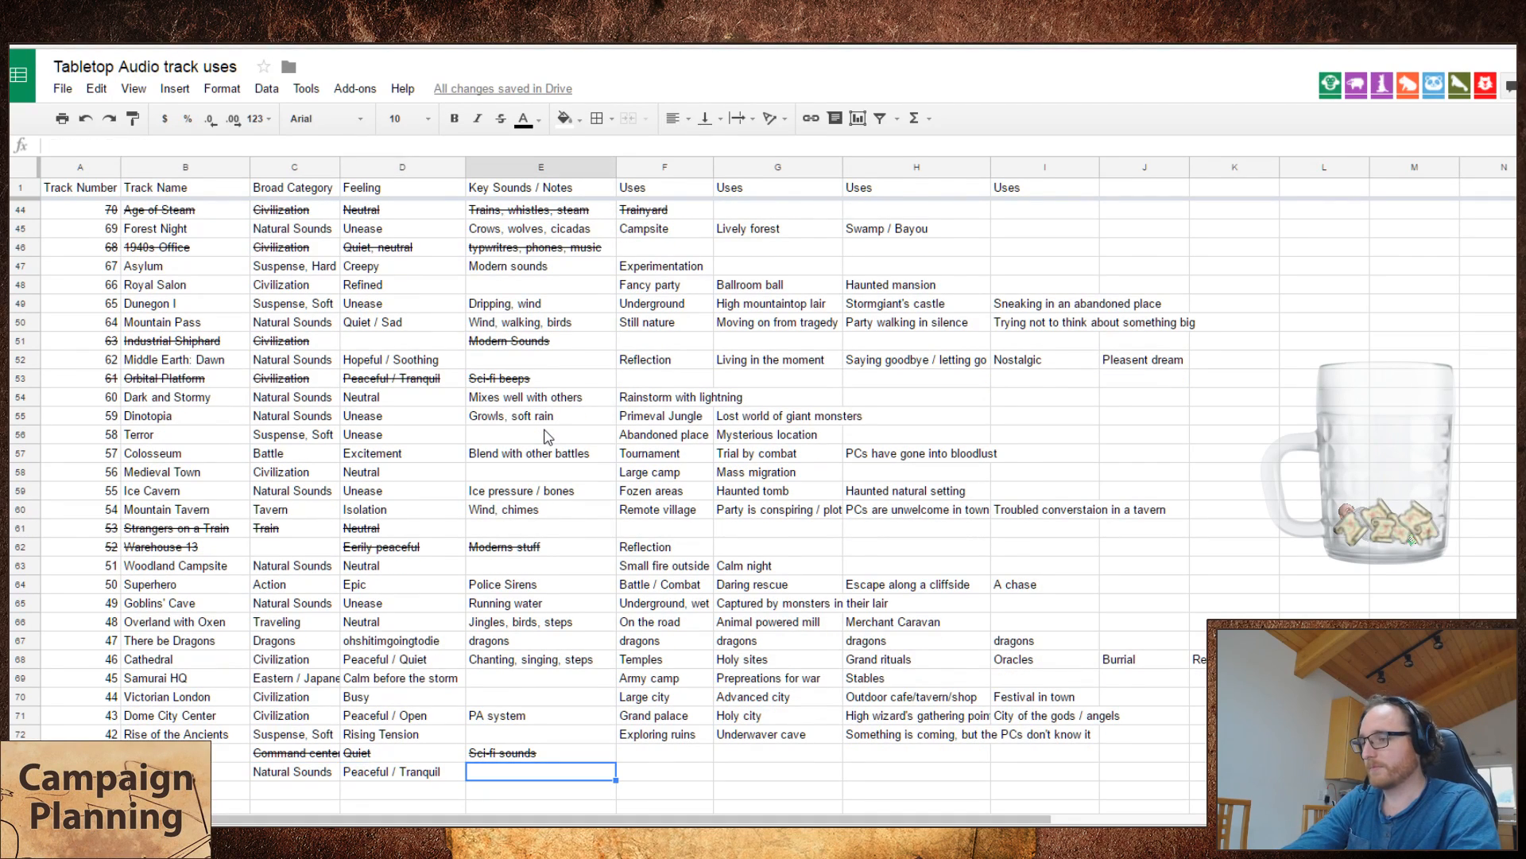
text(Rain)
key(Tab)
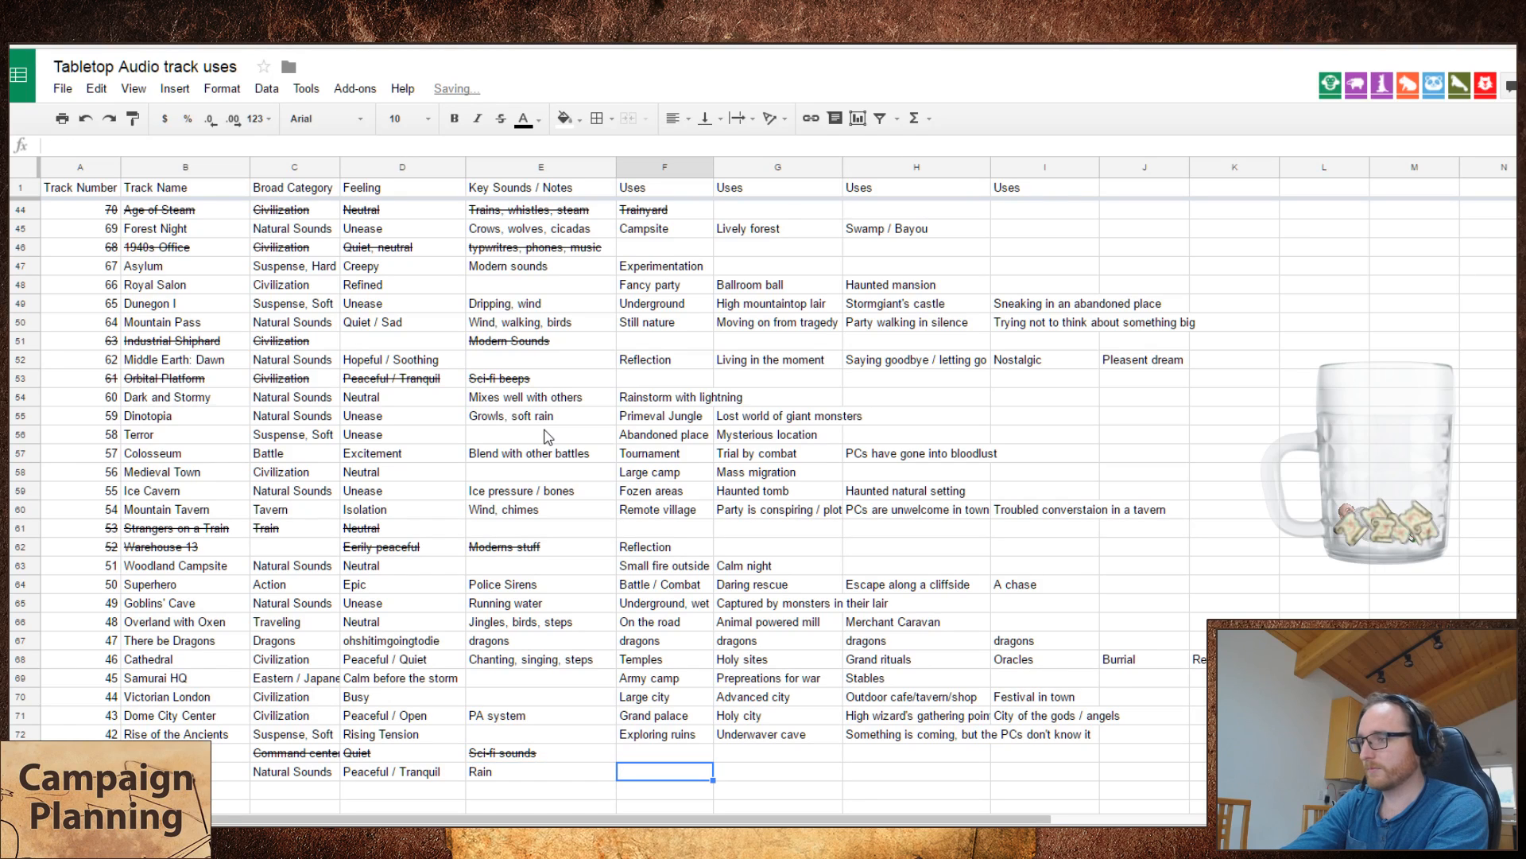
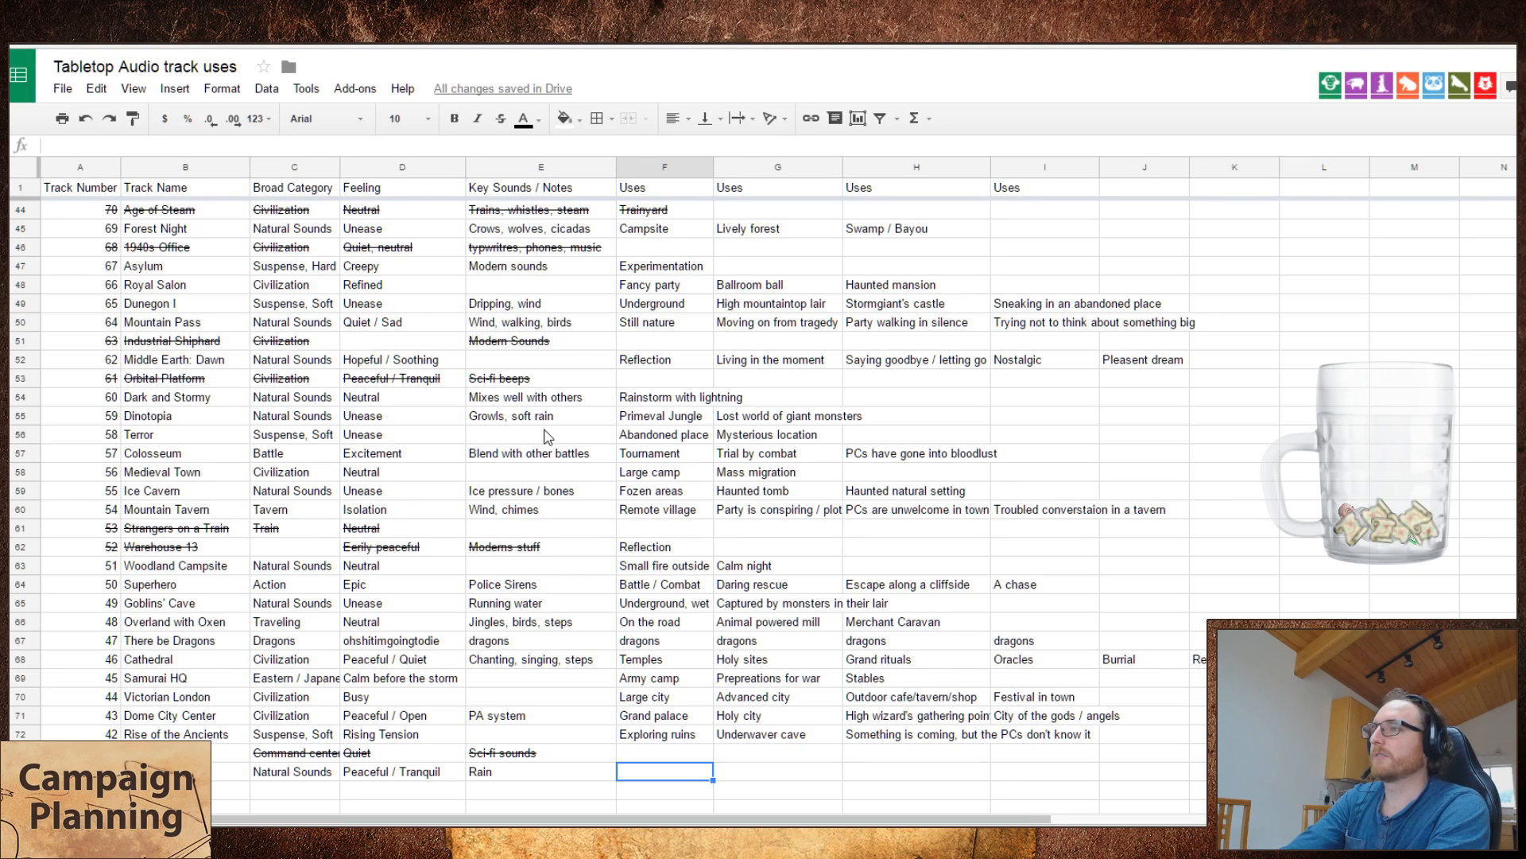
Step: Enter "Peace after battle" as the first use of The Long Rain
text(Peace after)
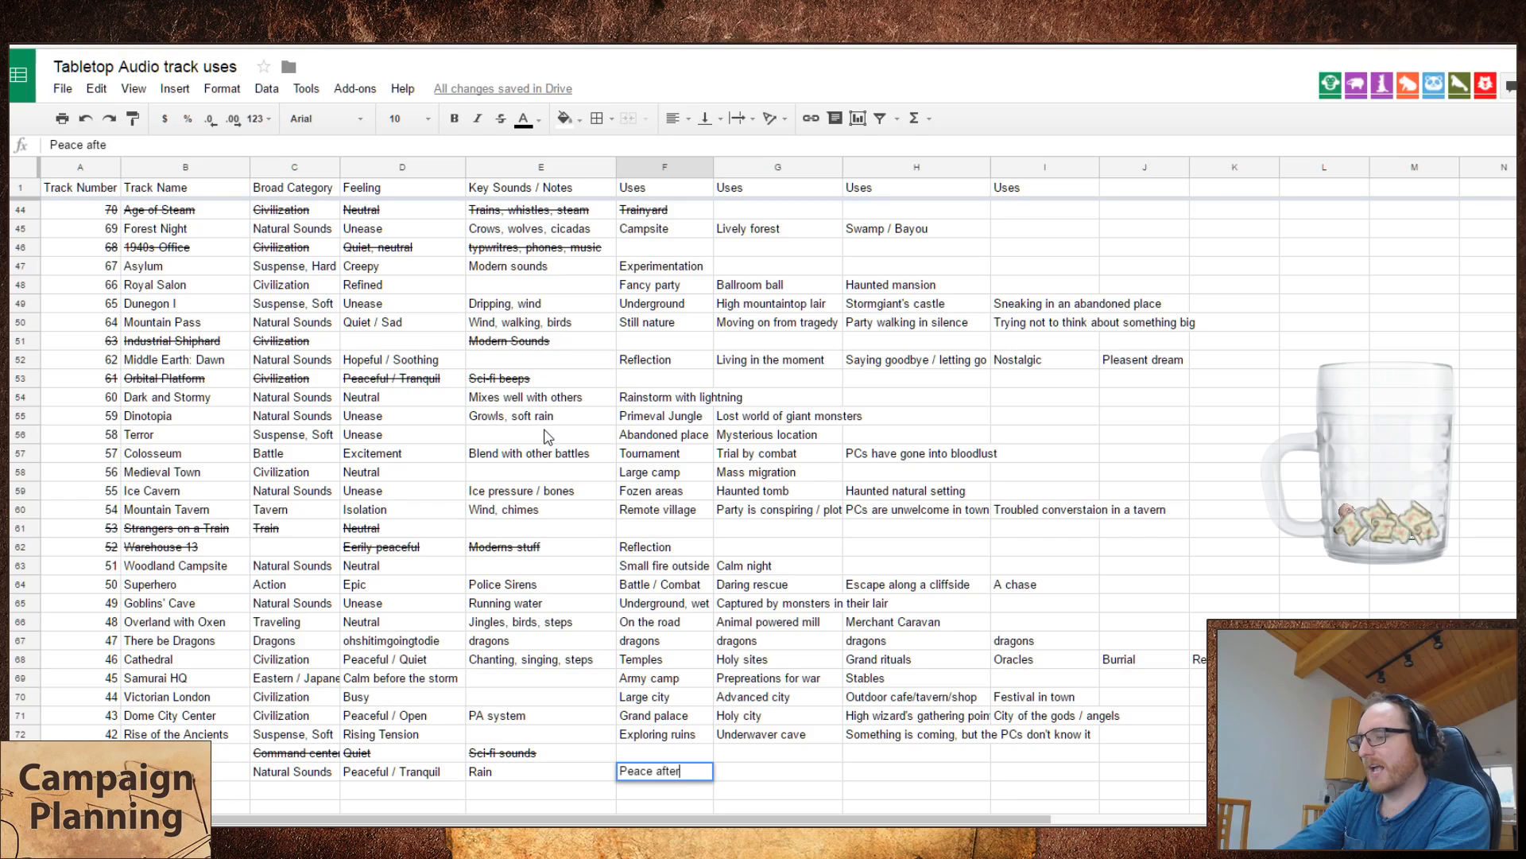
text( battle)
key(Tab)
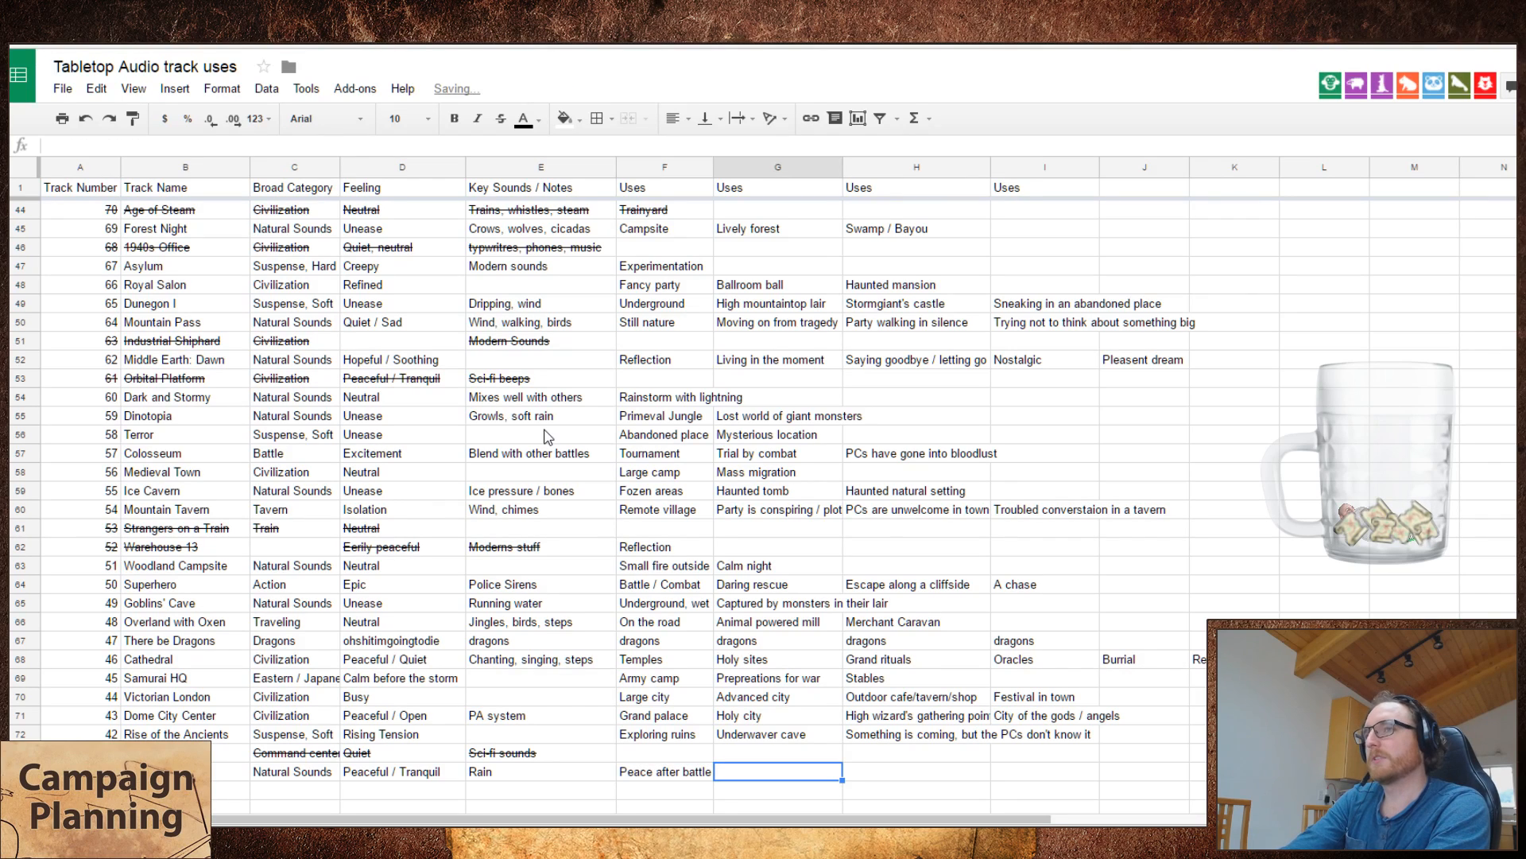
text(Ce)
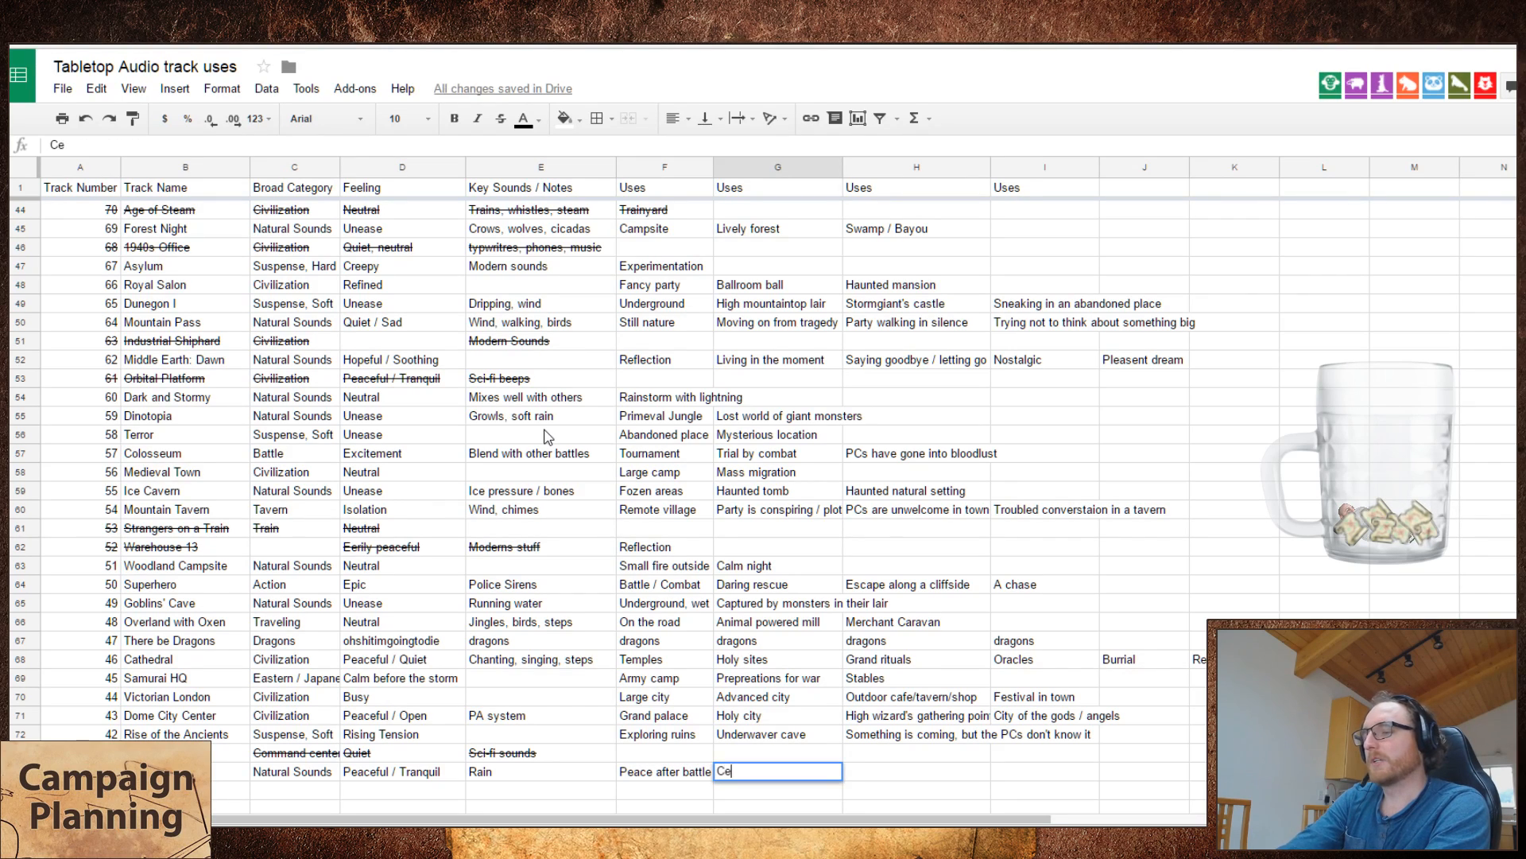
key(BackSpace)
text(leansing r)
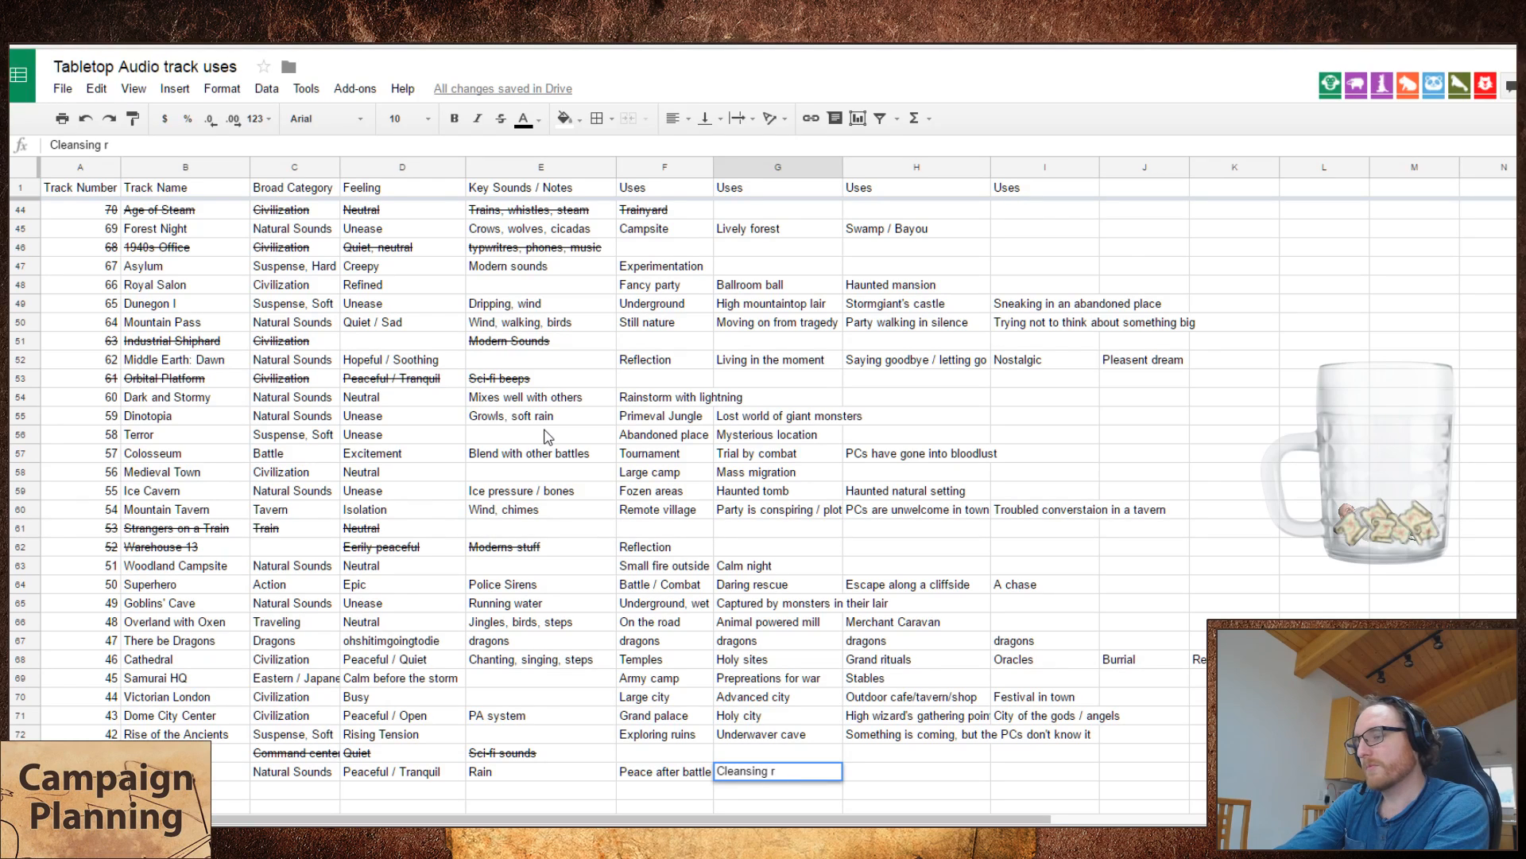
key(Escape)
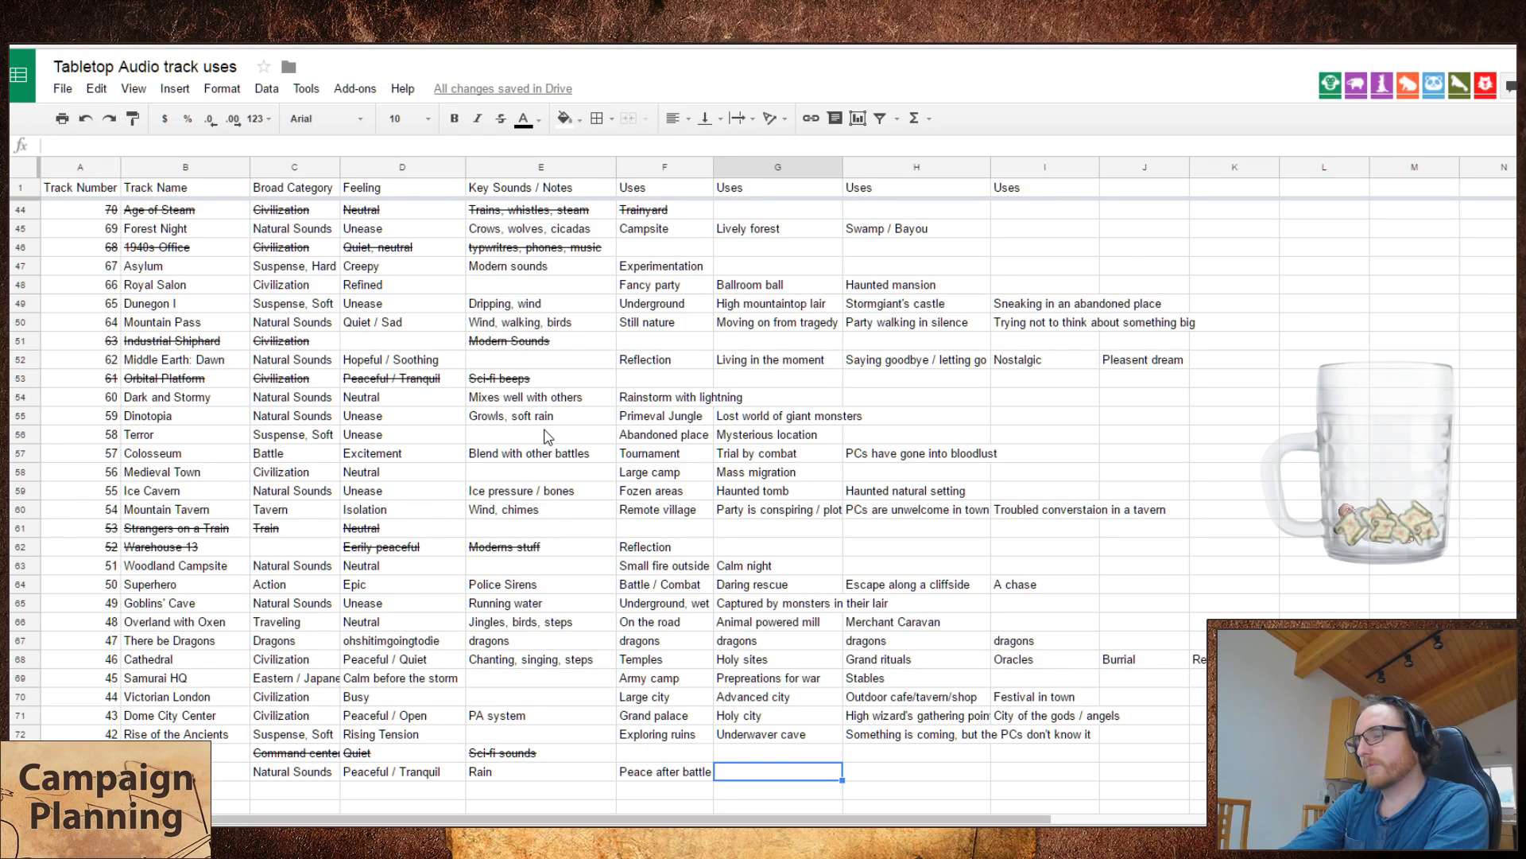
Step: Replace the first use of The Long Rain with "Cleansing Rain"
key(Left)
text(Cleansing R)
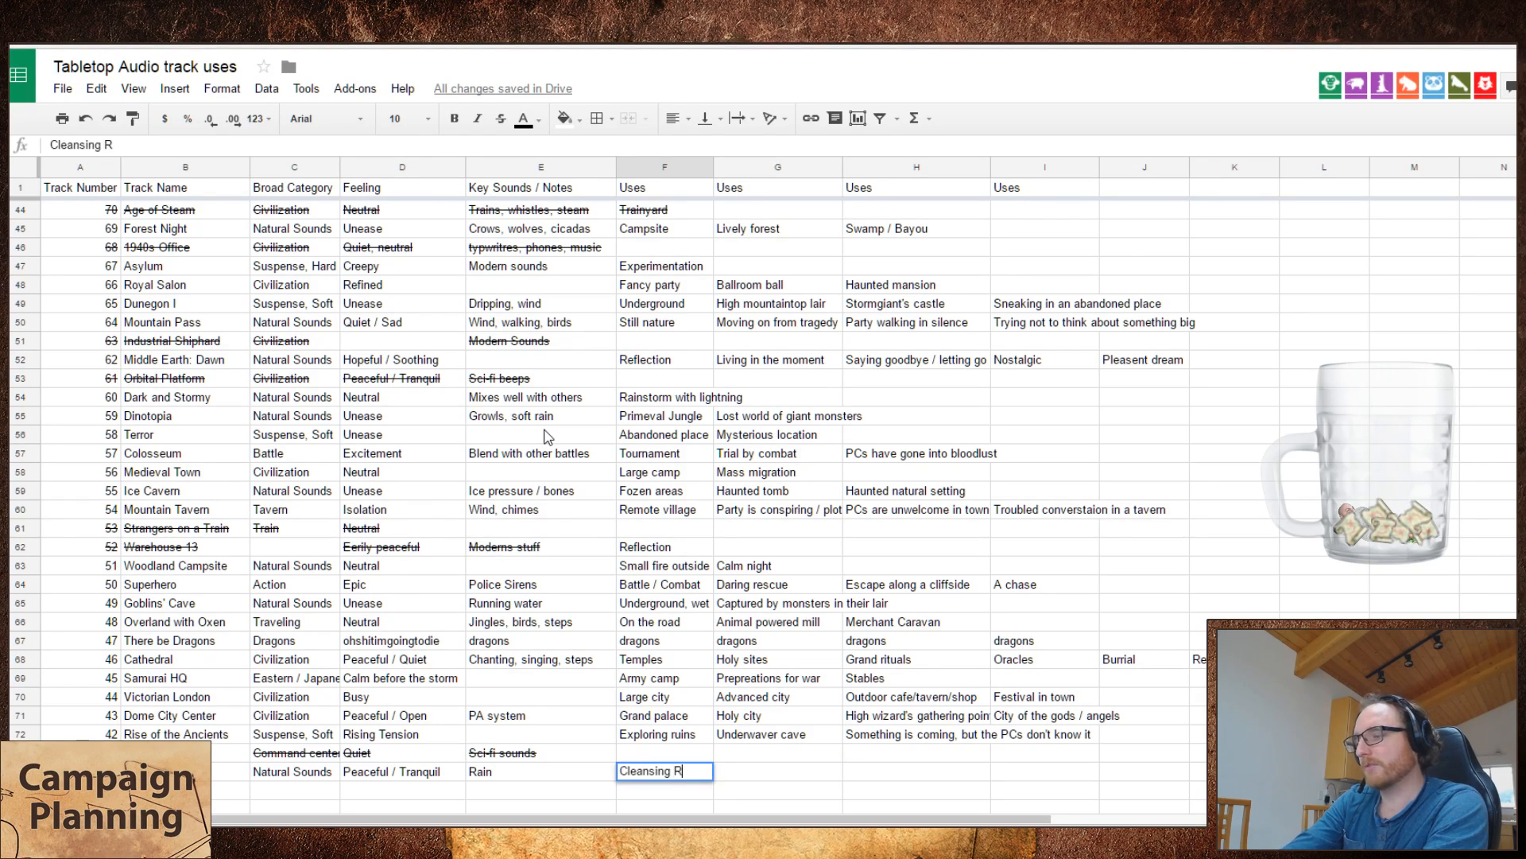
text(ain)
key(Tab)
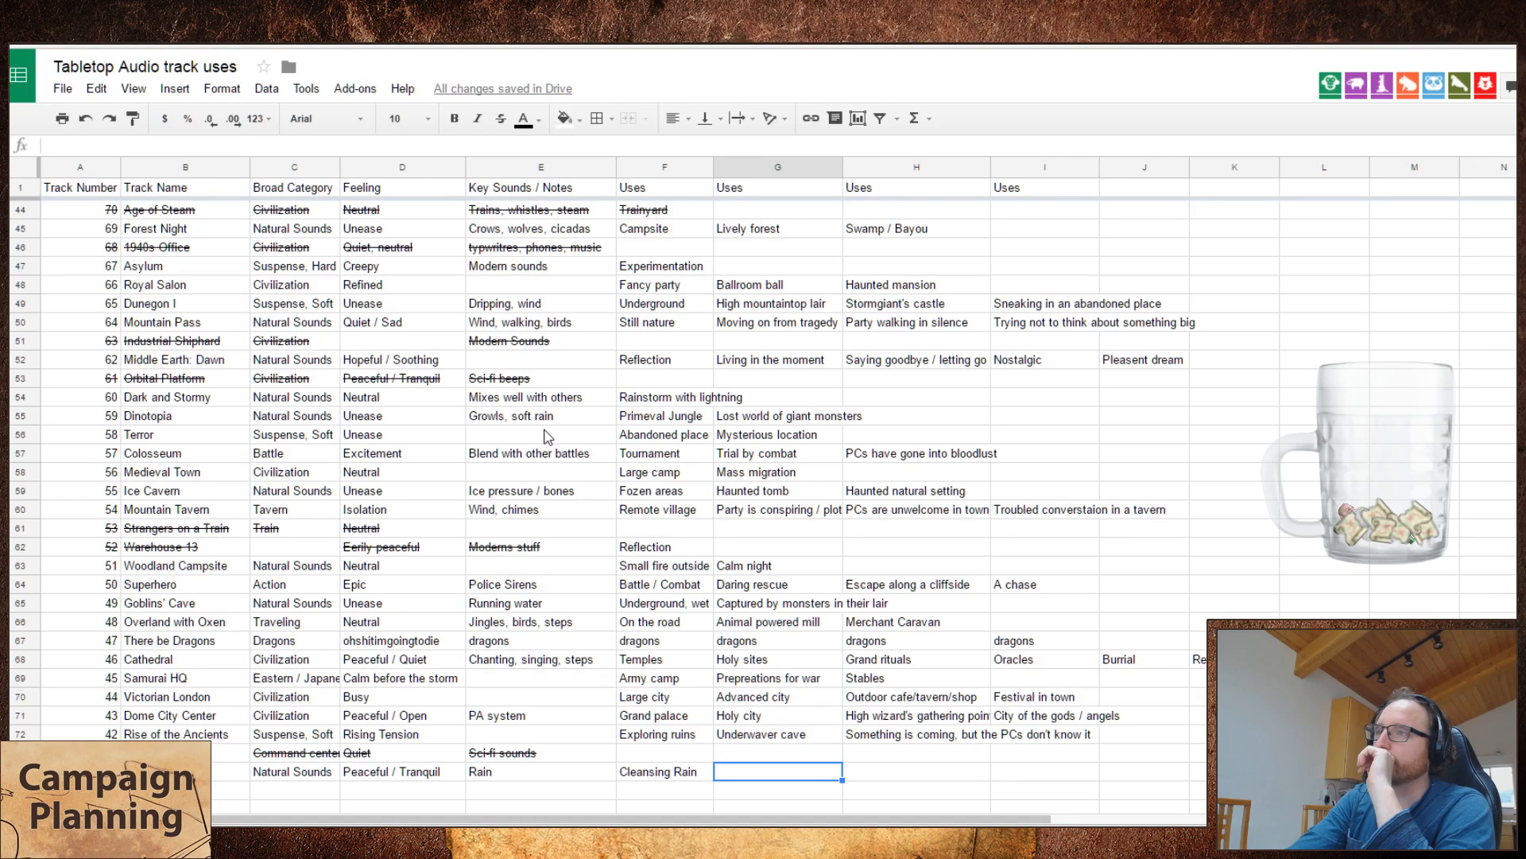
Step: Enter "Group reflection" as the second use of The Long Rain
text(Group f)
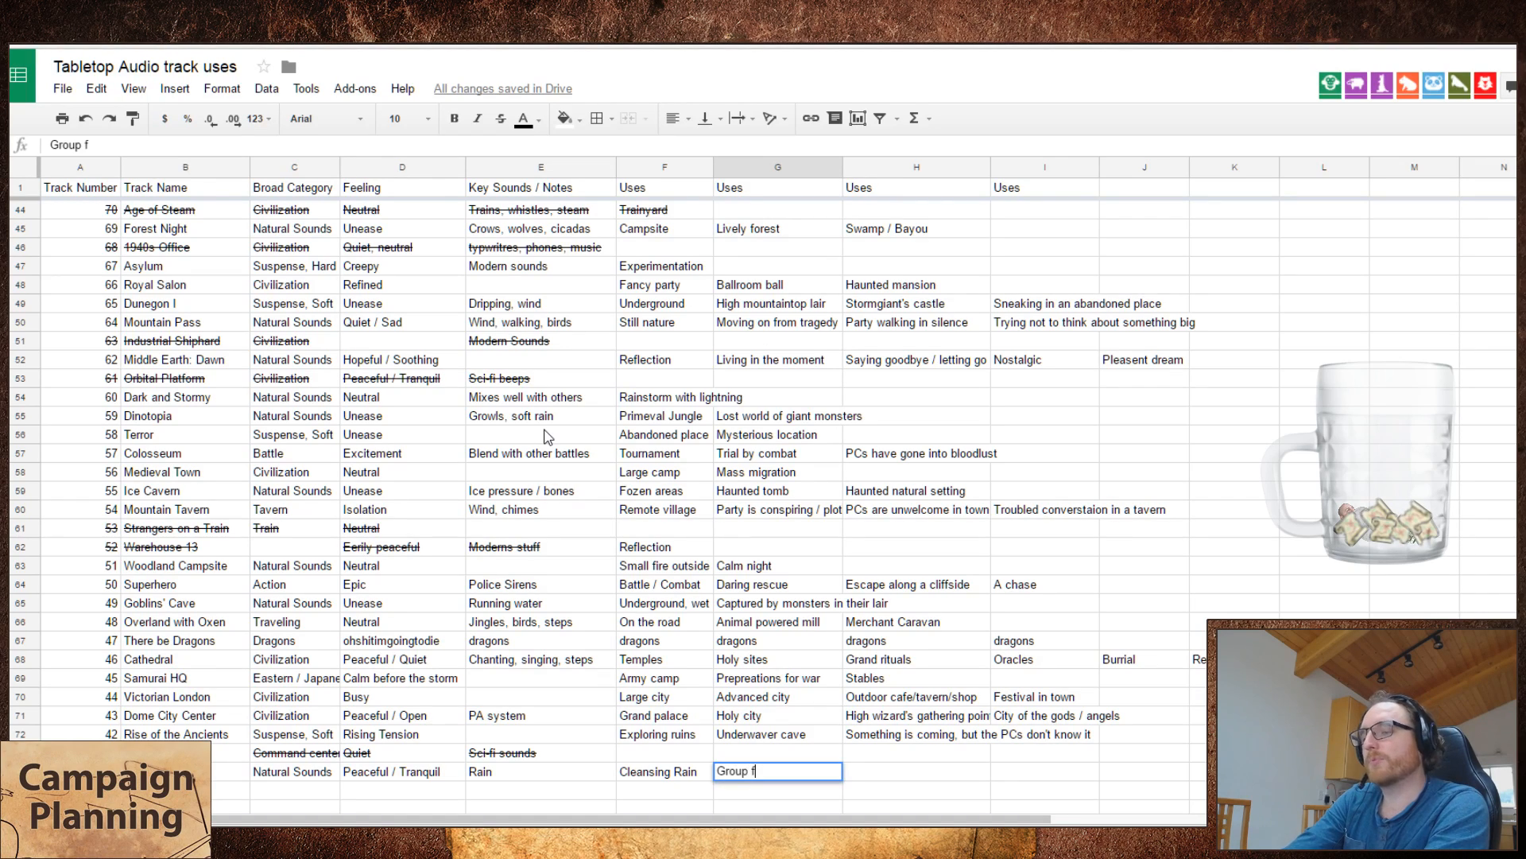
key(BackSpace)
text(reflection)
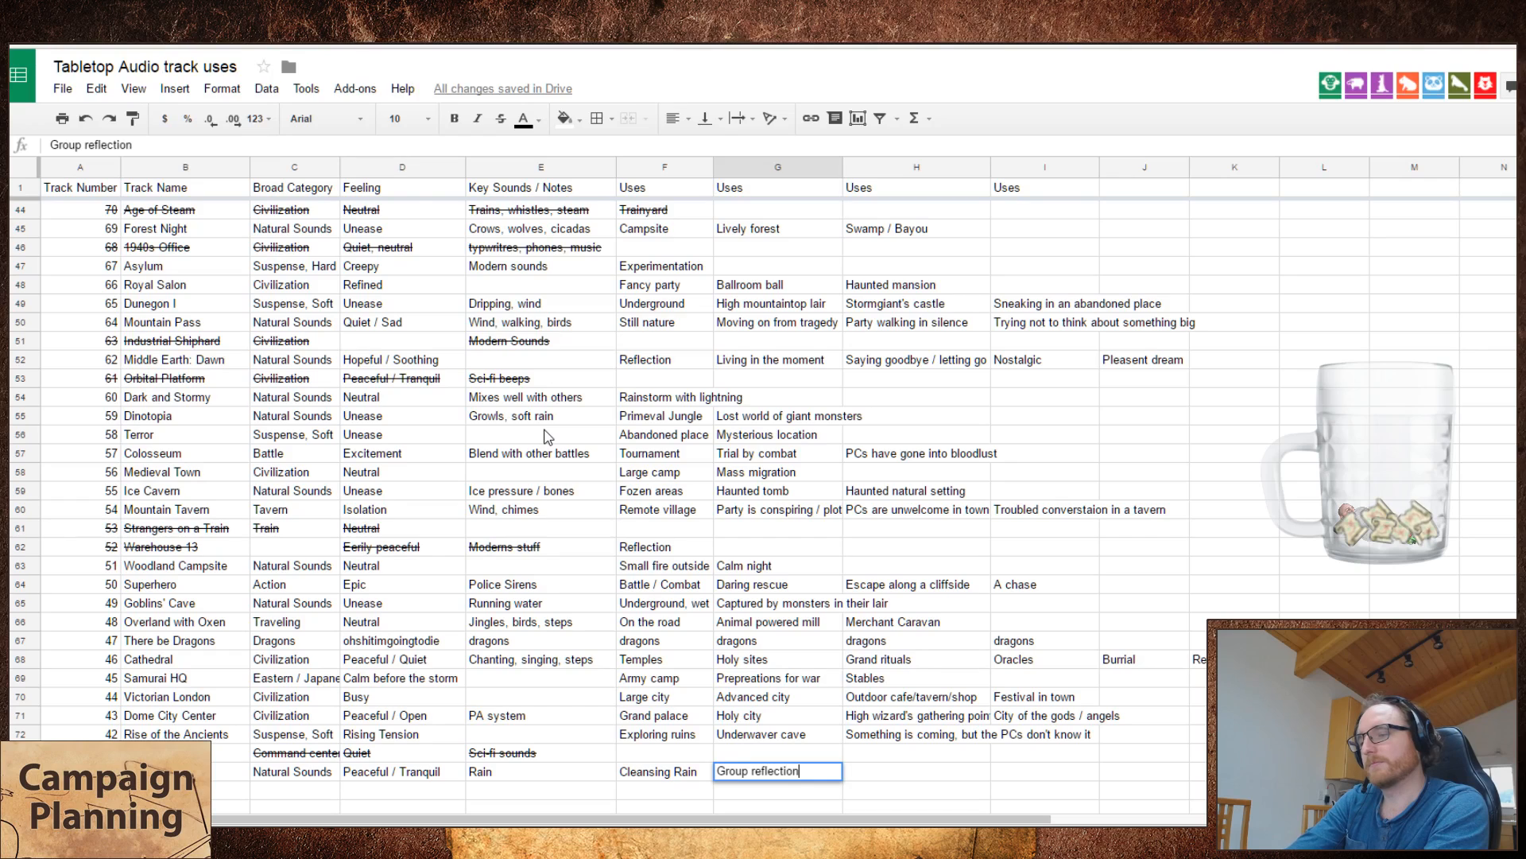
key(Tab)
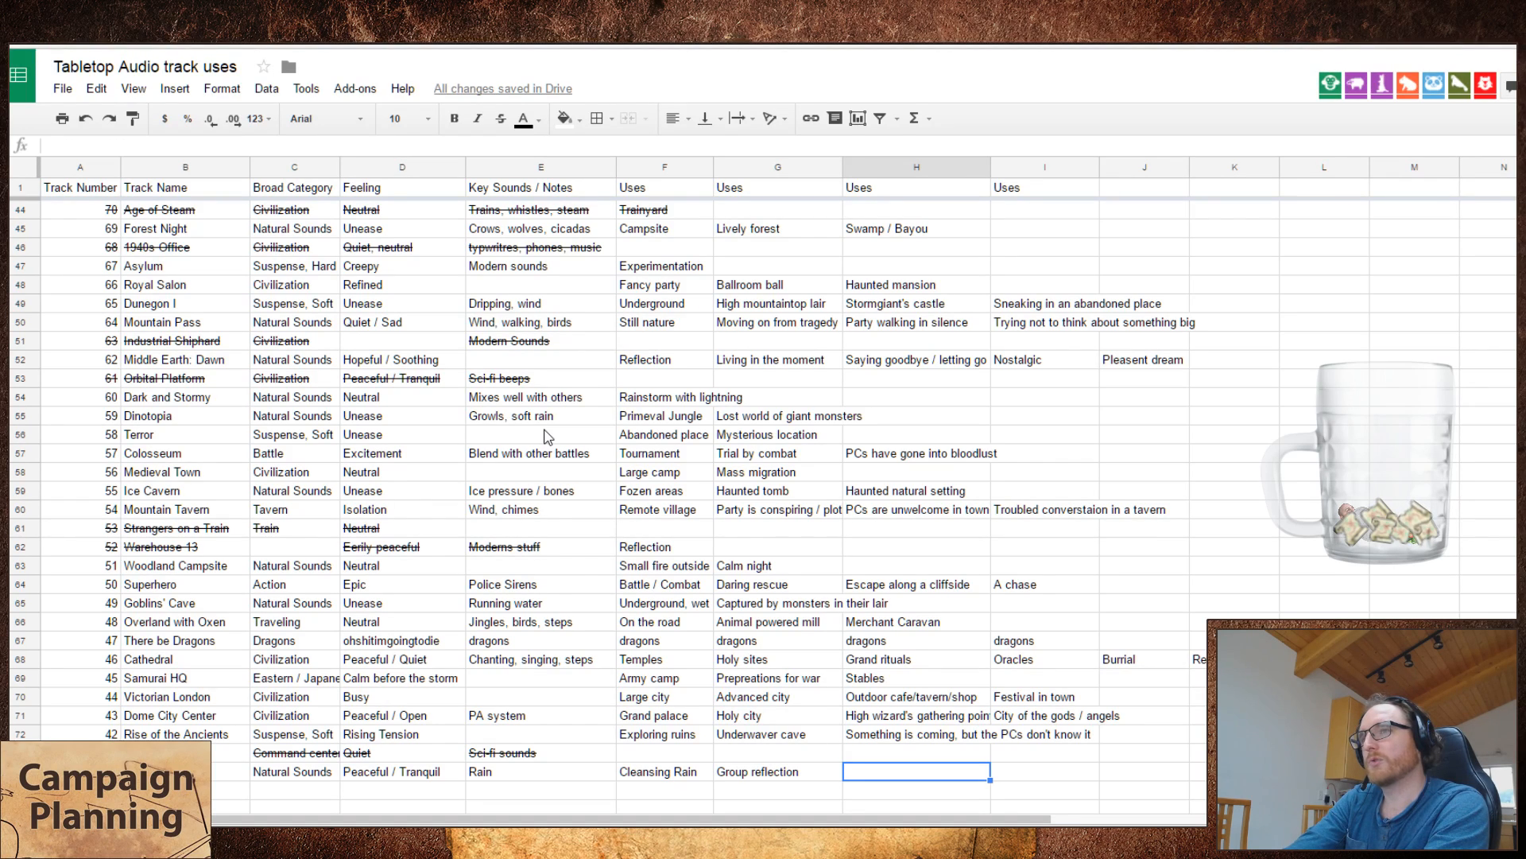
Step: Change the first use of The Long Rain to "Cleansing rain" with a lowercase r
key(Left)
key(Left)
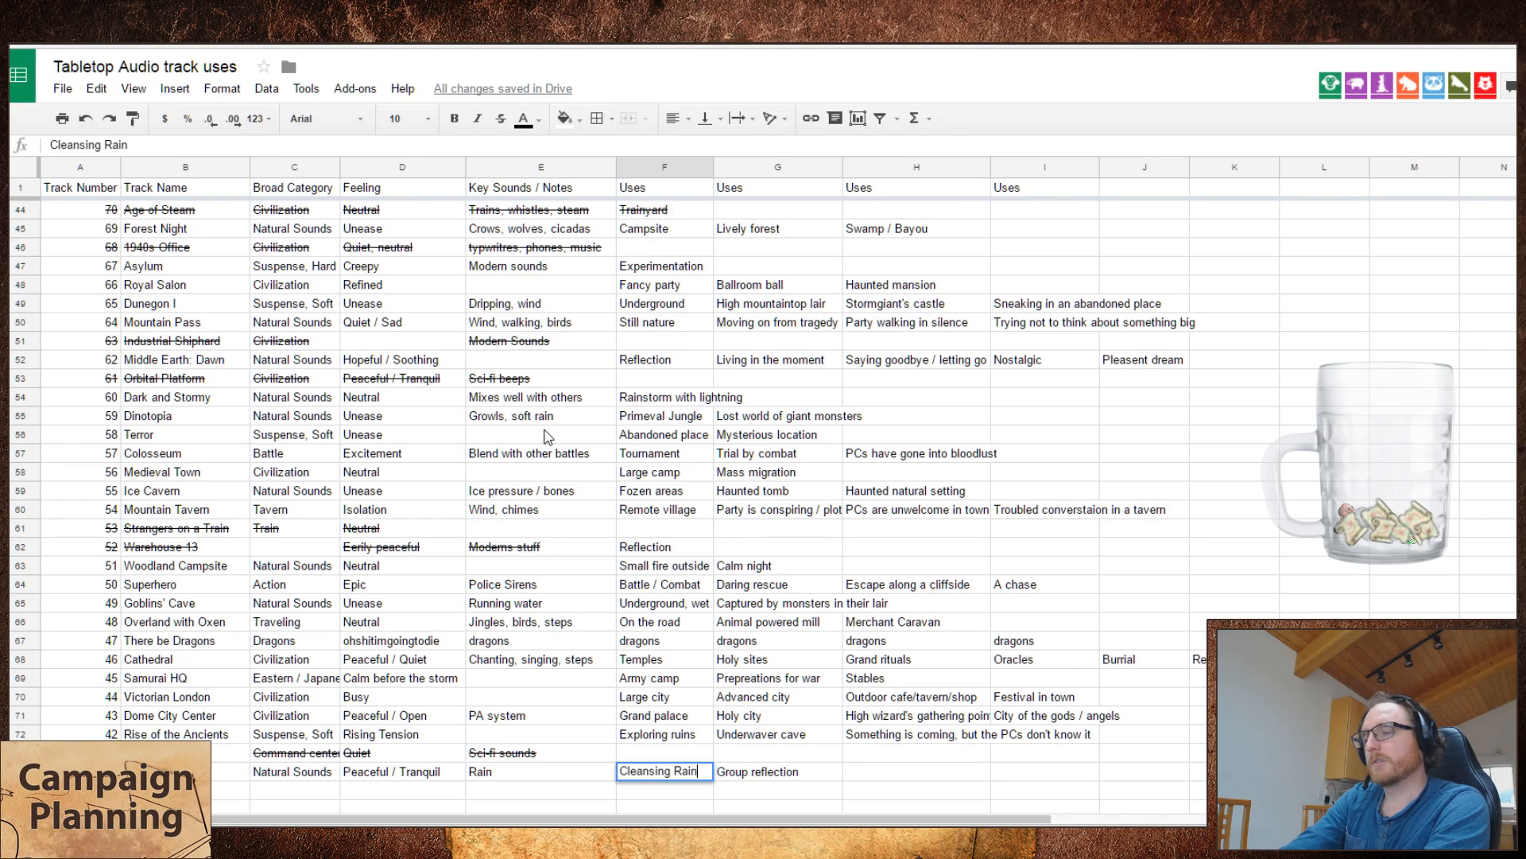
key(Return)
key(BackSpace)
key(BackSpace)
key(BackSpace)
text(ra)
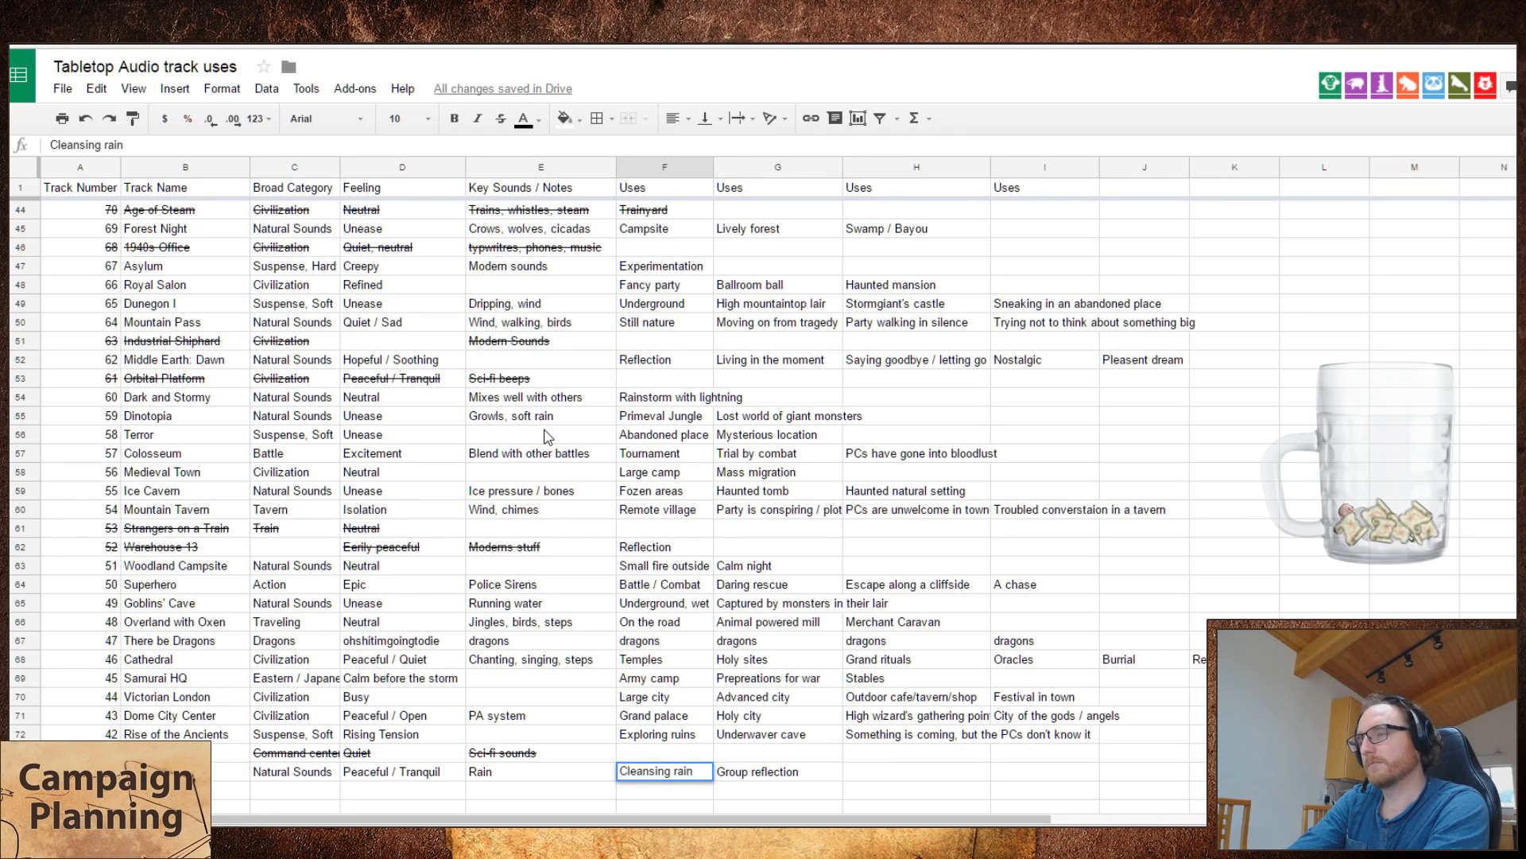
key(Tab)
key(Tab)
Step: Enter "Cleansing rain after a great deed" as the third use of The Long Rain
text(Cleansing)
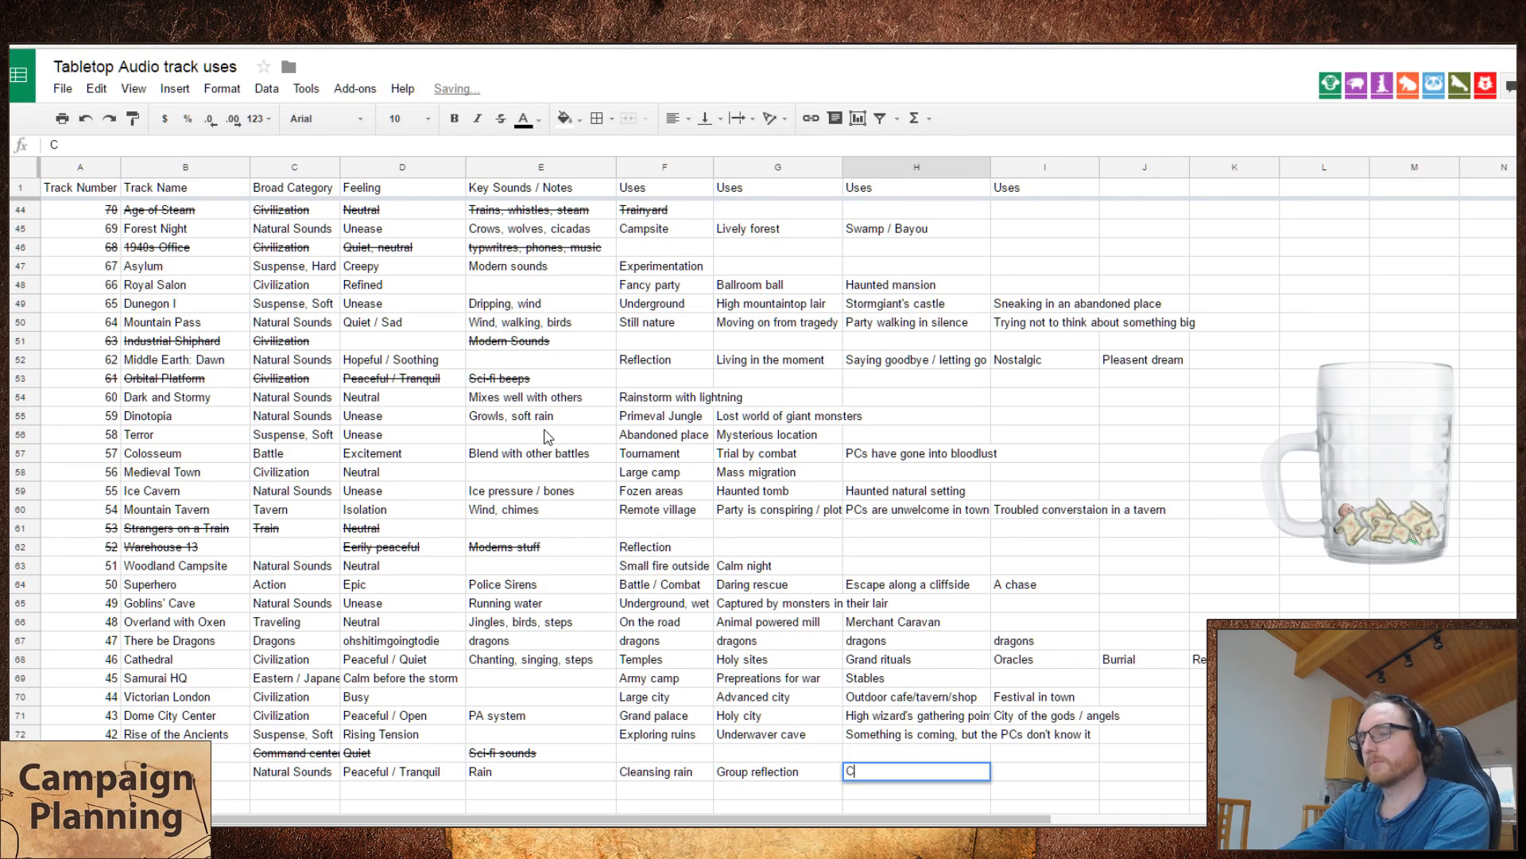
text( rain )
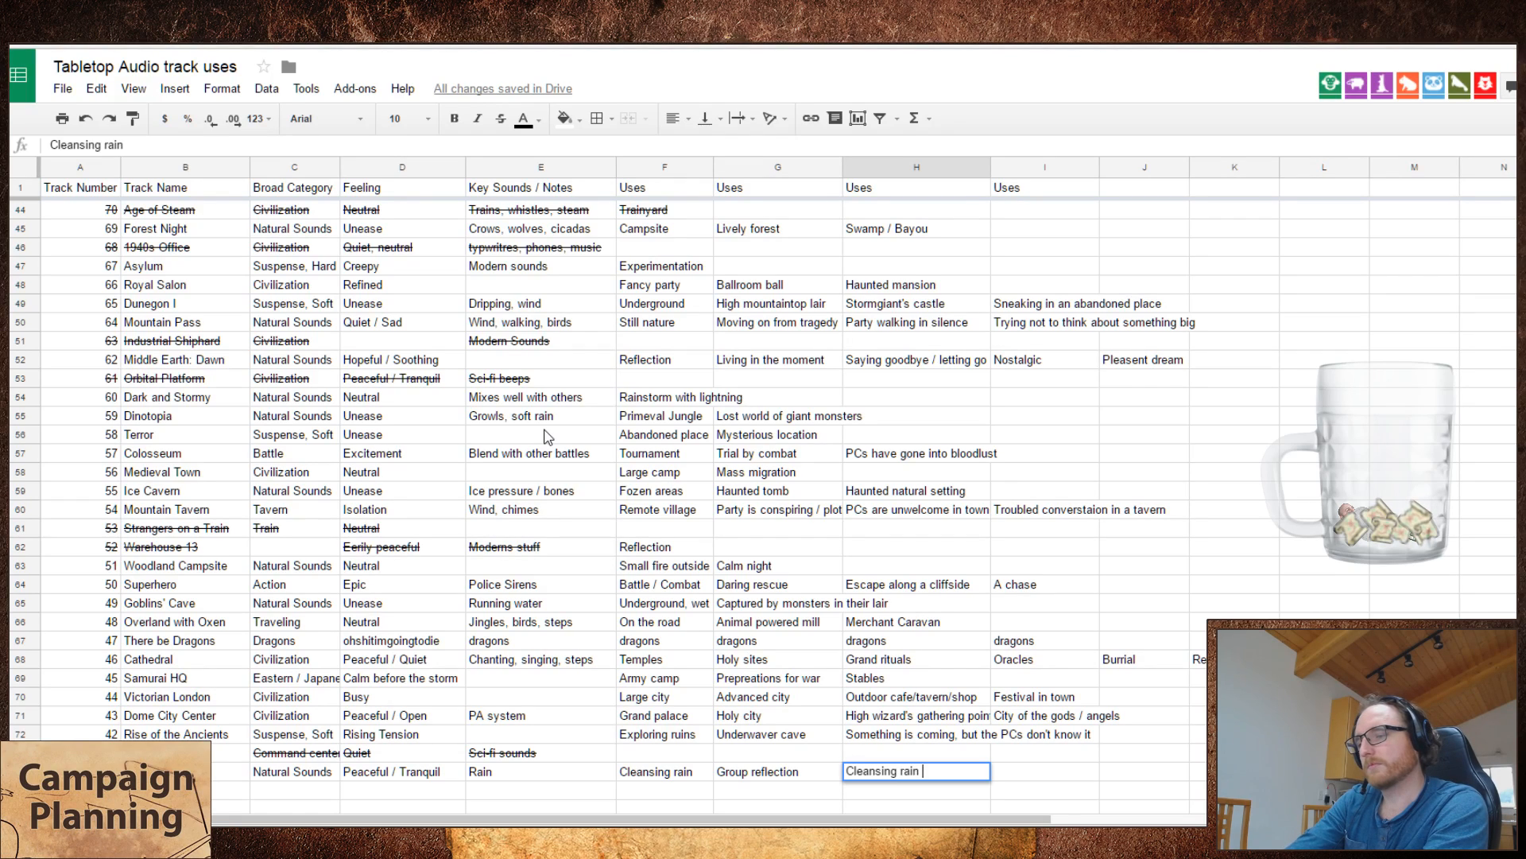
text(after a great deed)
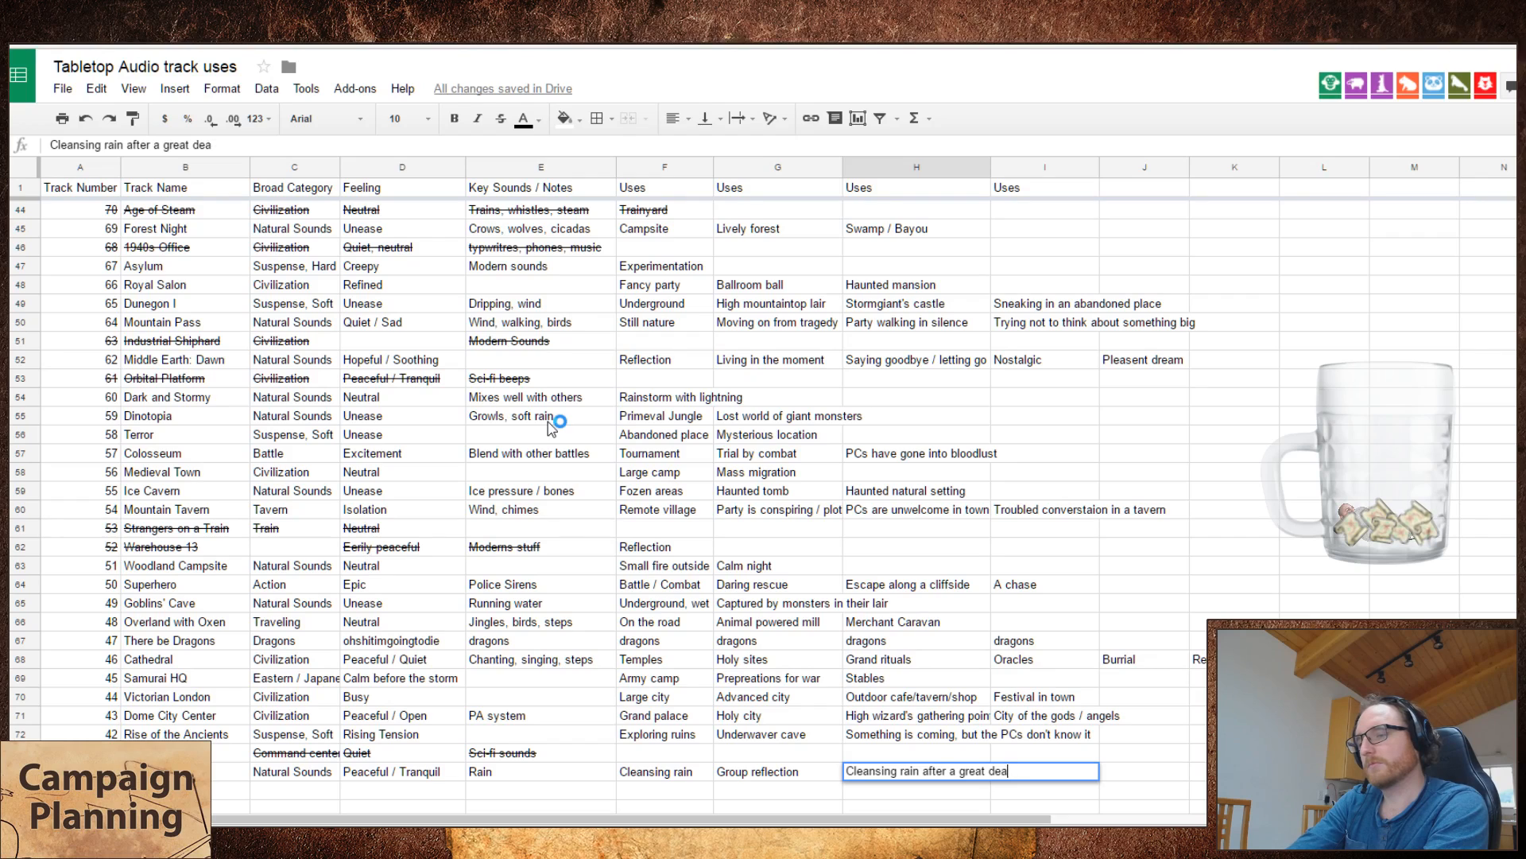
Step: Clear the first use of The Long Rain and enter "Escape from underground" there instead
key(Left)
key(Left)
key(Left)
key(Right)
key(Delete)
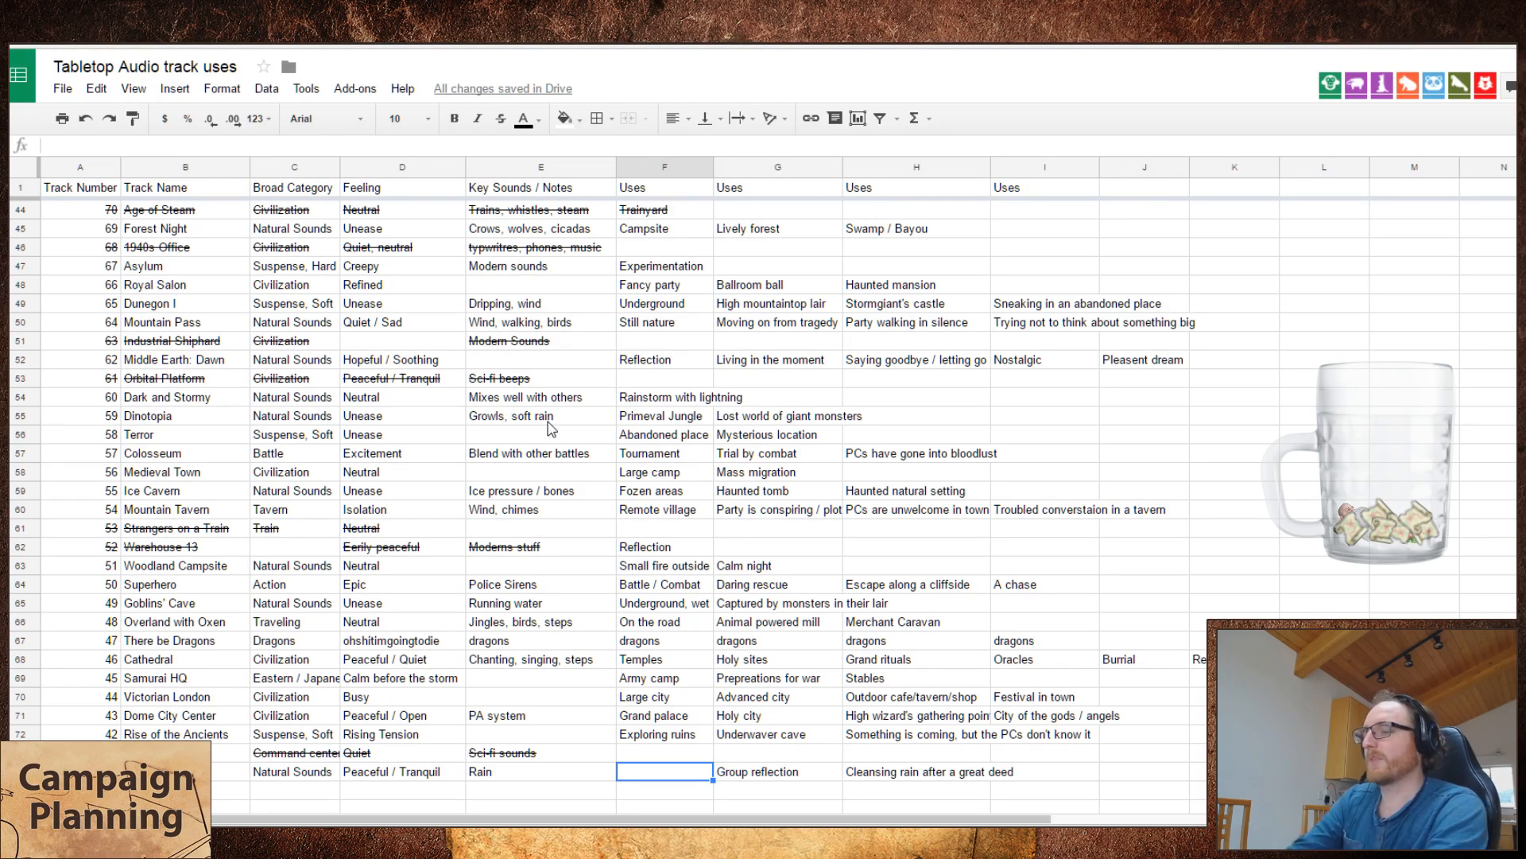
text(Escape fr)
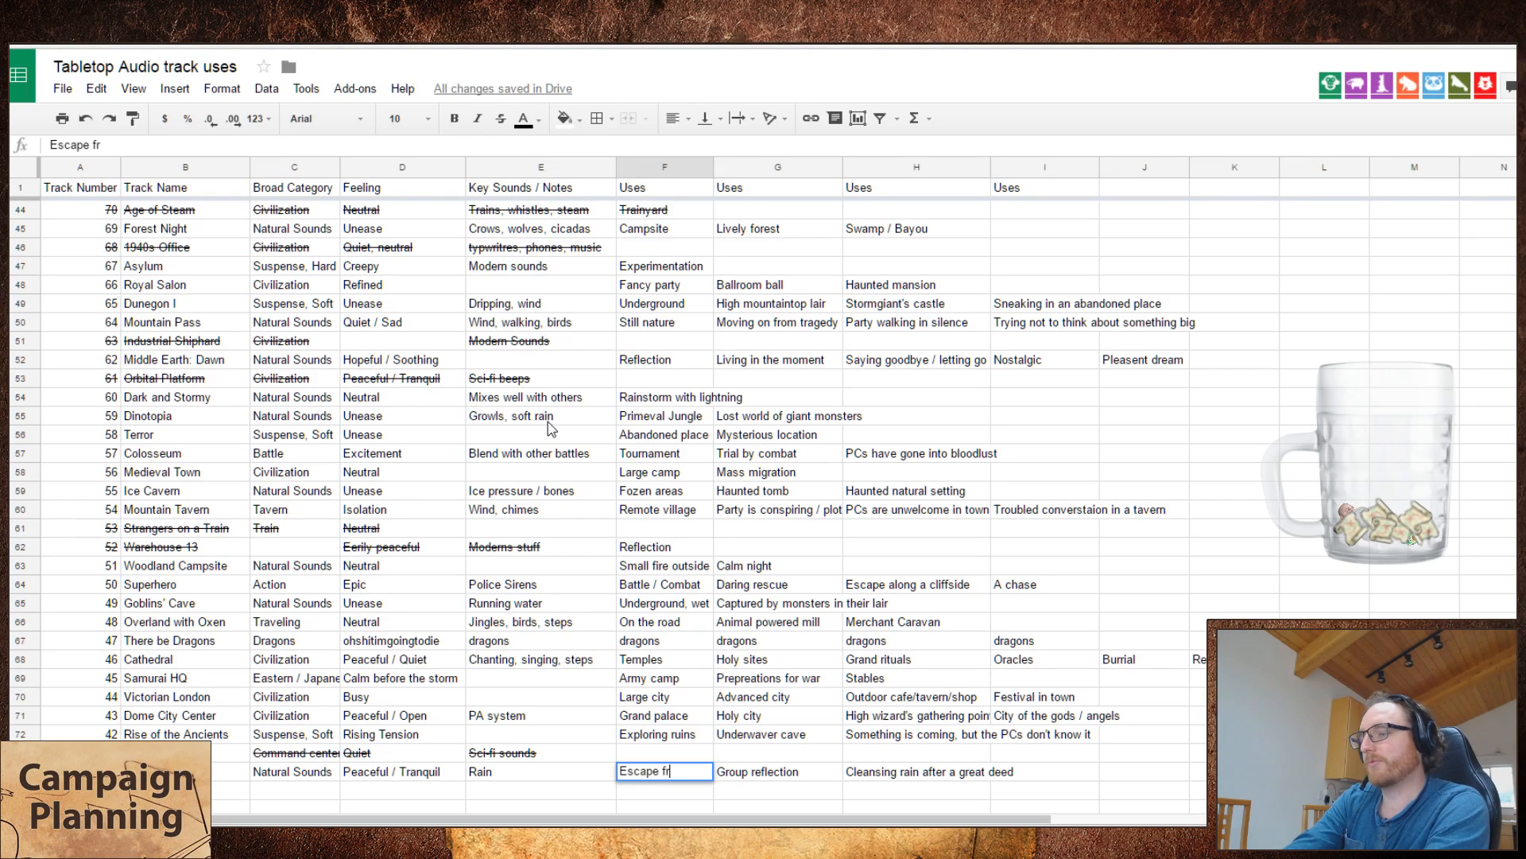
text(om undergound)
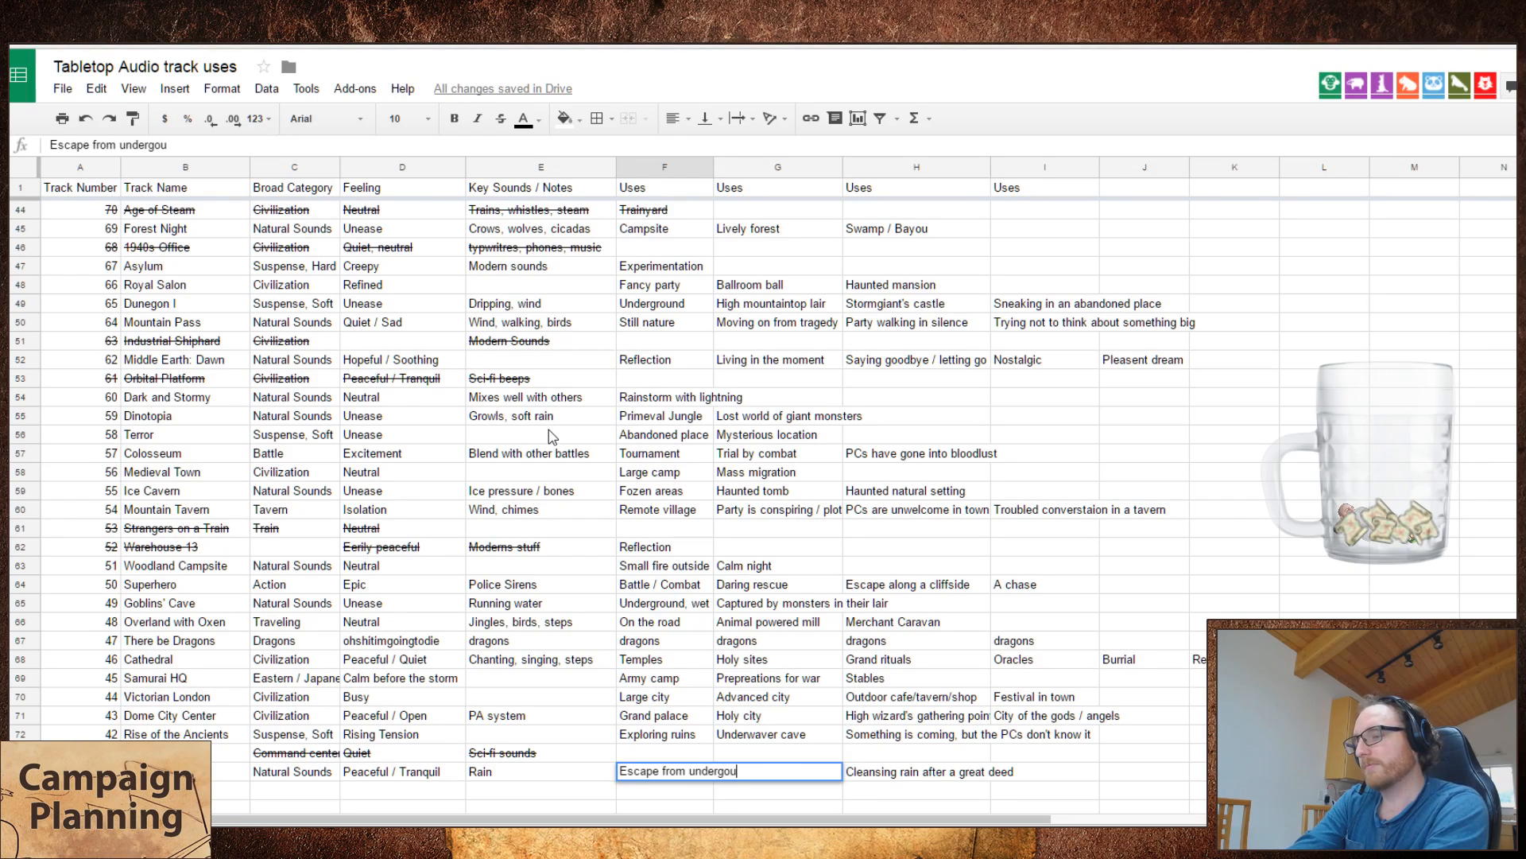
key(BackSpace)
key(BackSpace)
key(BackSpace)
key(BackSpace)
text(round)
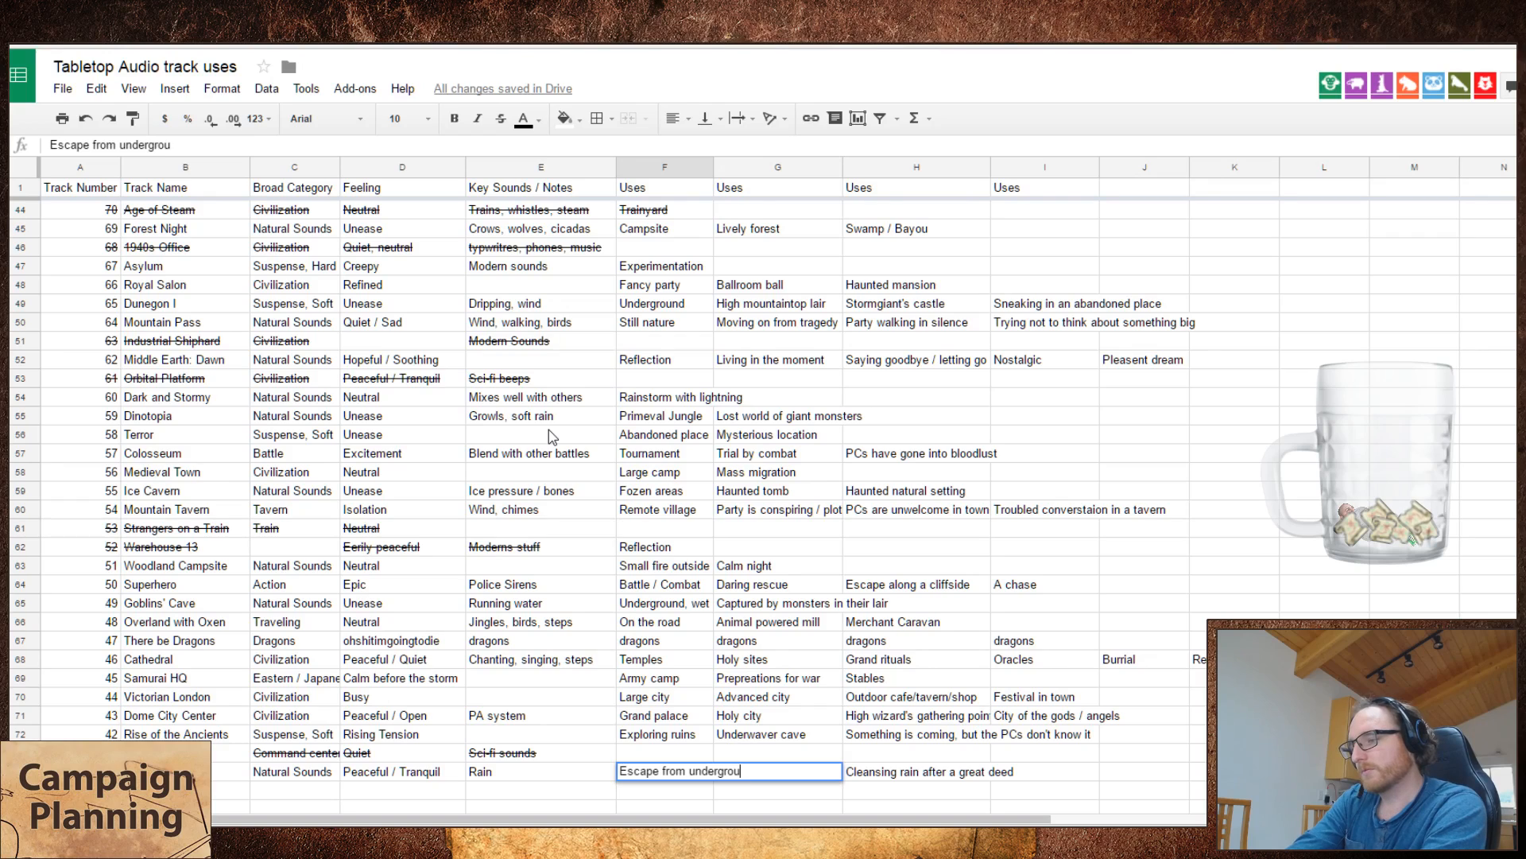
key(Return)
Step: Swap the first two uses of The Long Rain so "Group reflection" comes before "Escape from underground"
key(Right)
text(Escape from underground)
key(Up)
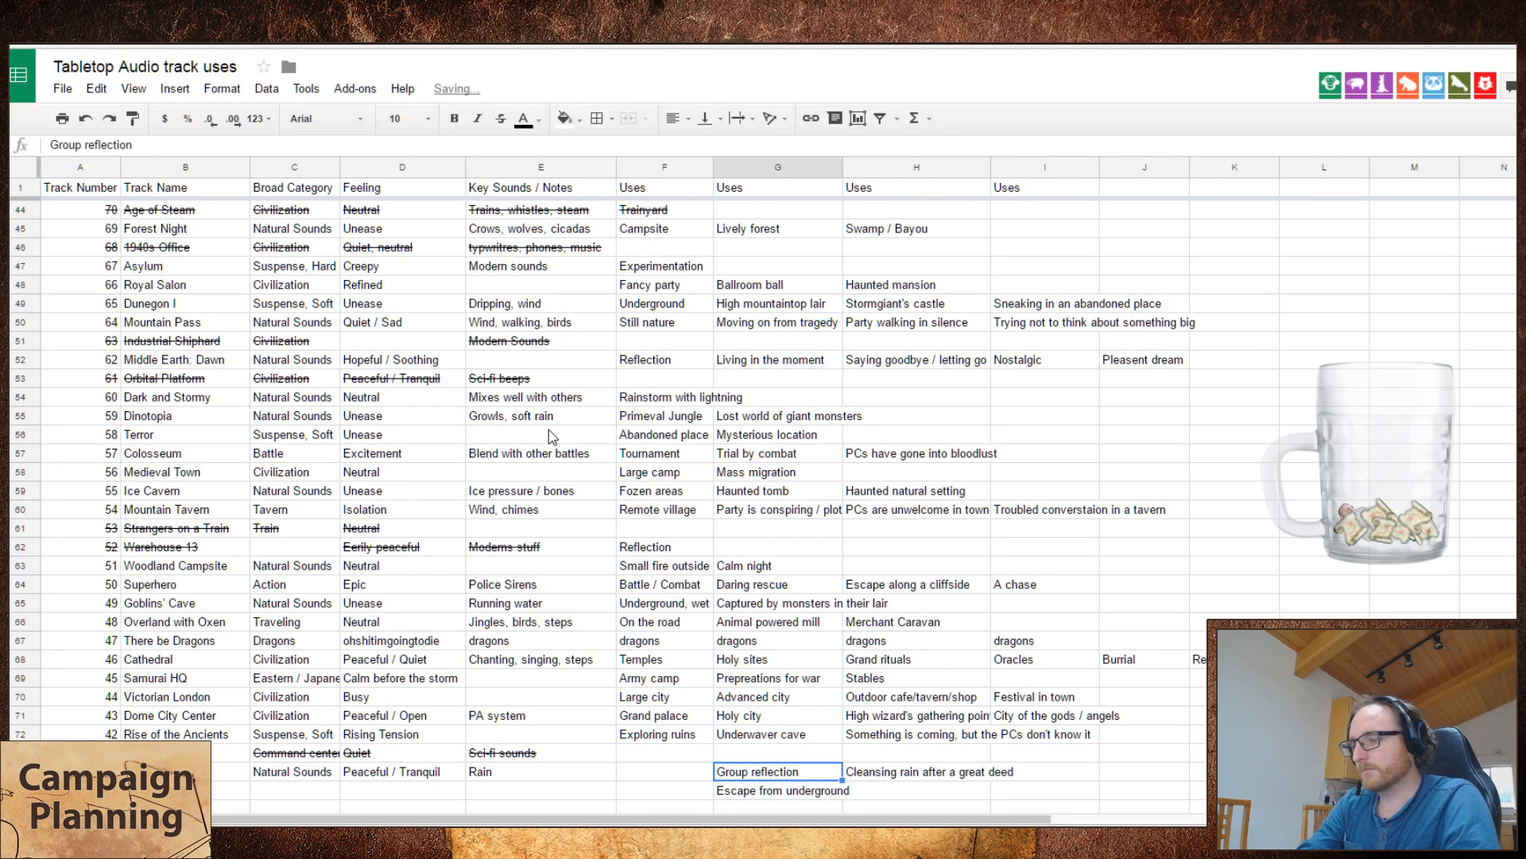
key(Left)
text(Group reflection)
key(Down)
key(Right)
key(ctrl+x)
key(Up)
key(ctrl+v)
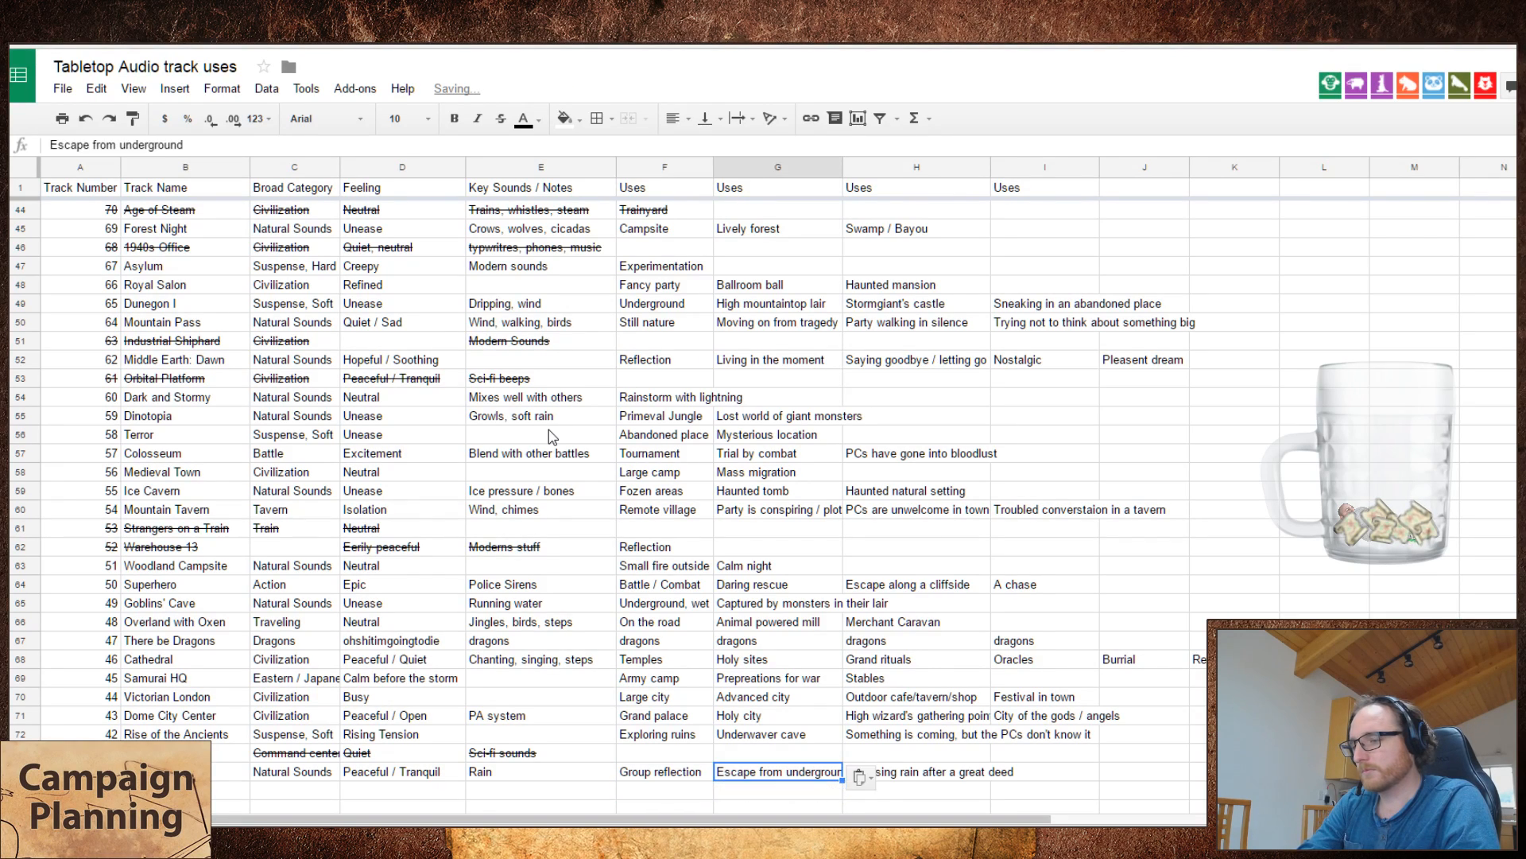
key(Down)
key(Right)
key(Right)
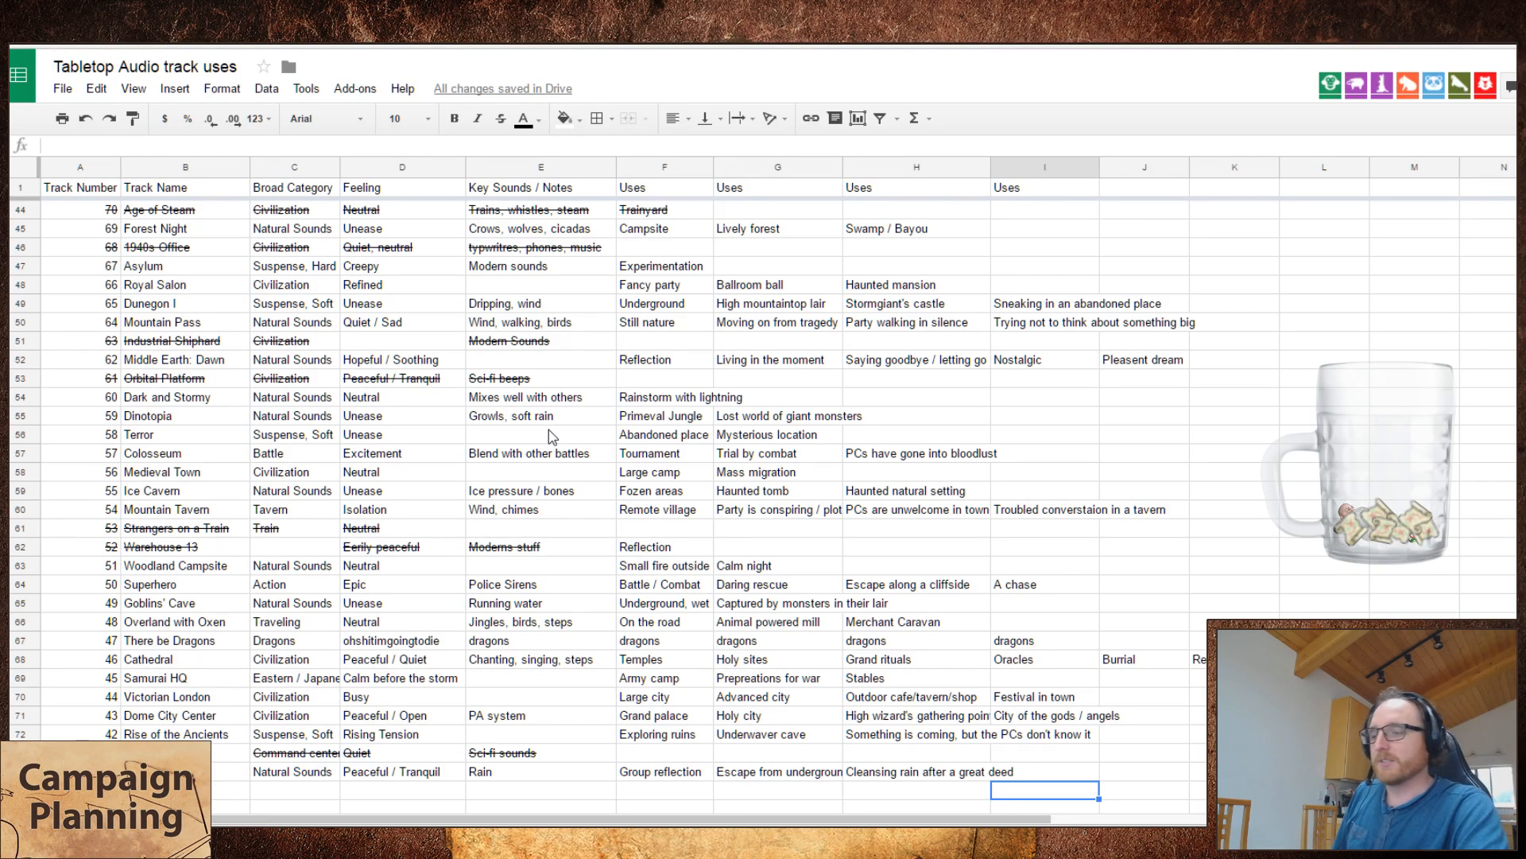
key(Up)
key(Left)
key(Left)
key(Left)
key(Right)
key(Right)
key(Right)
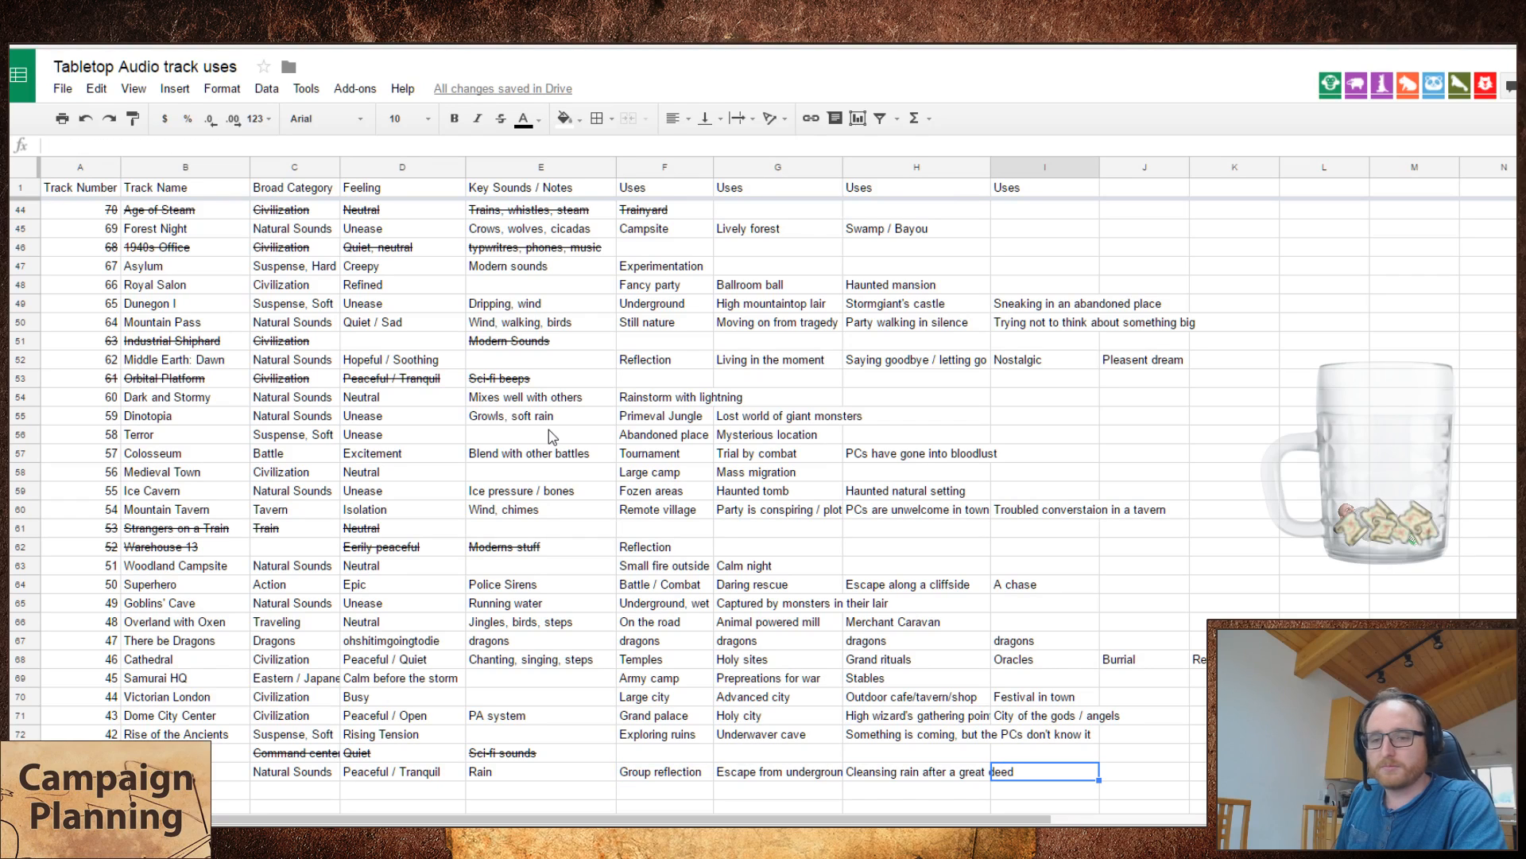
key(Left)
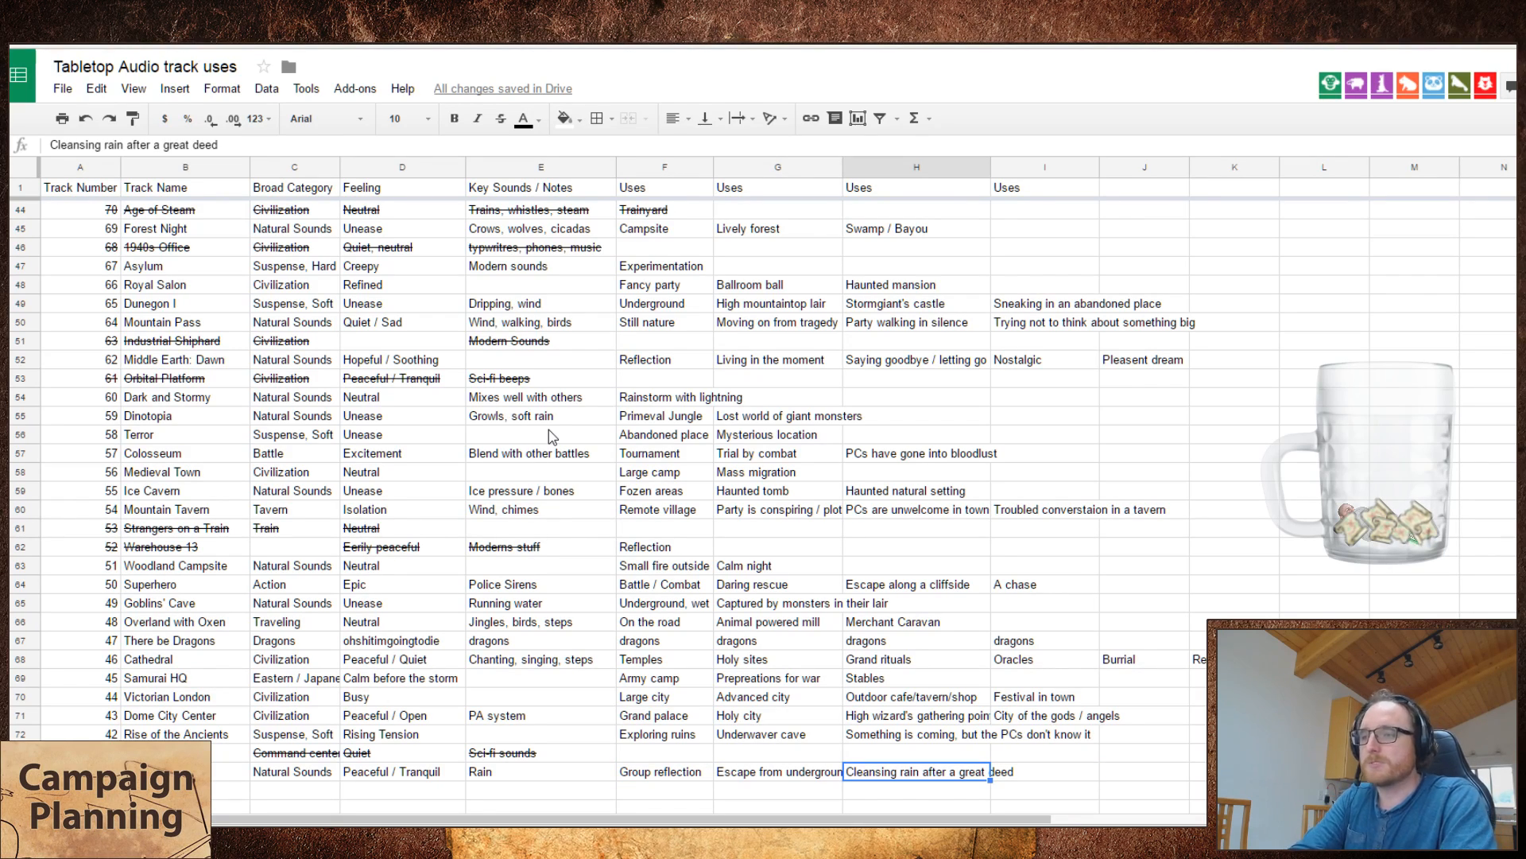
Step: Enter "Rejuvenation" as the fourth use of The Long Rain
key(Right)
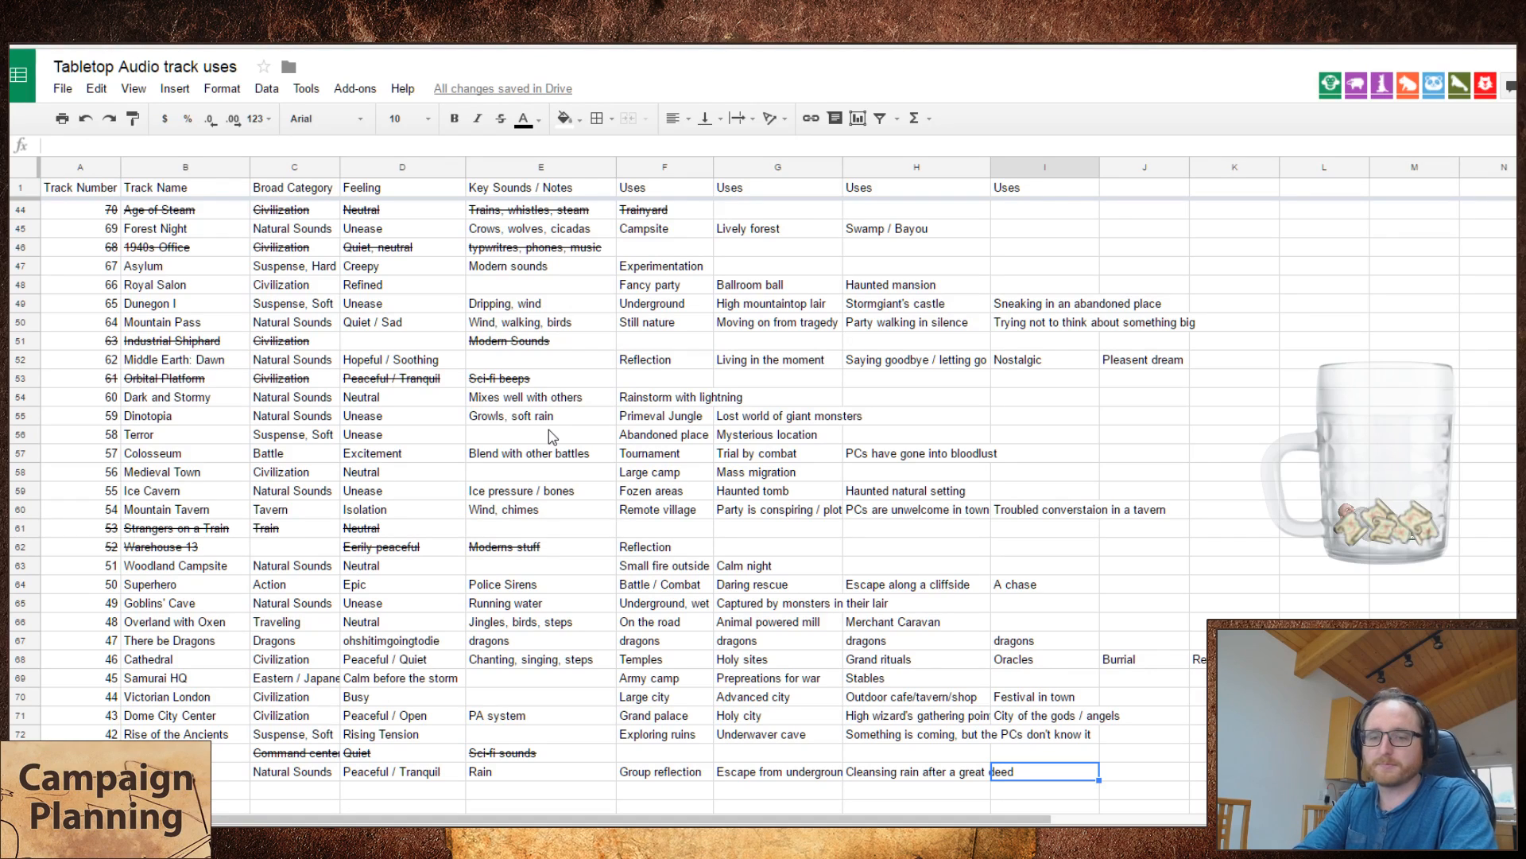
text(Rejuvenation)
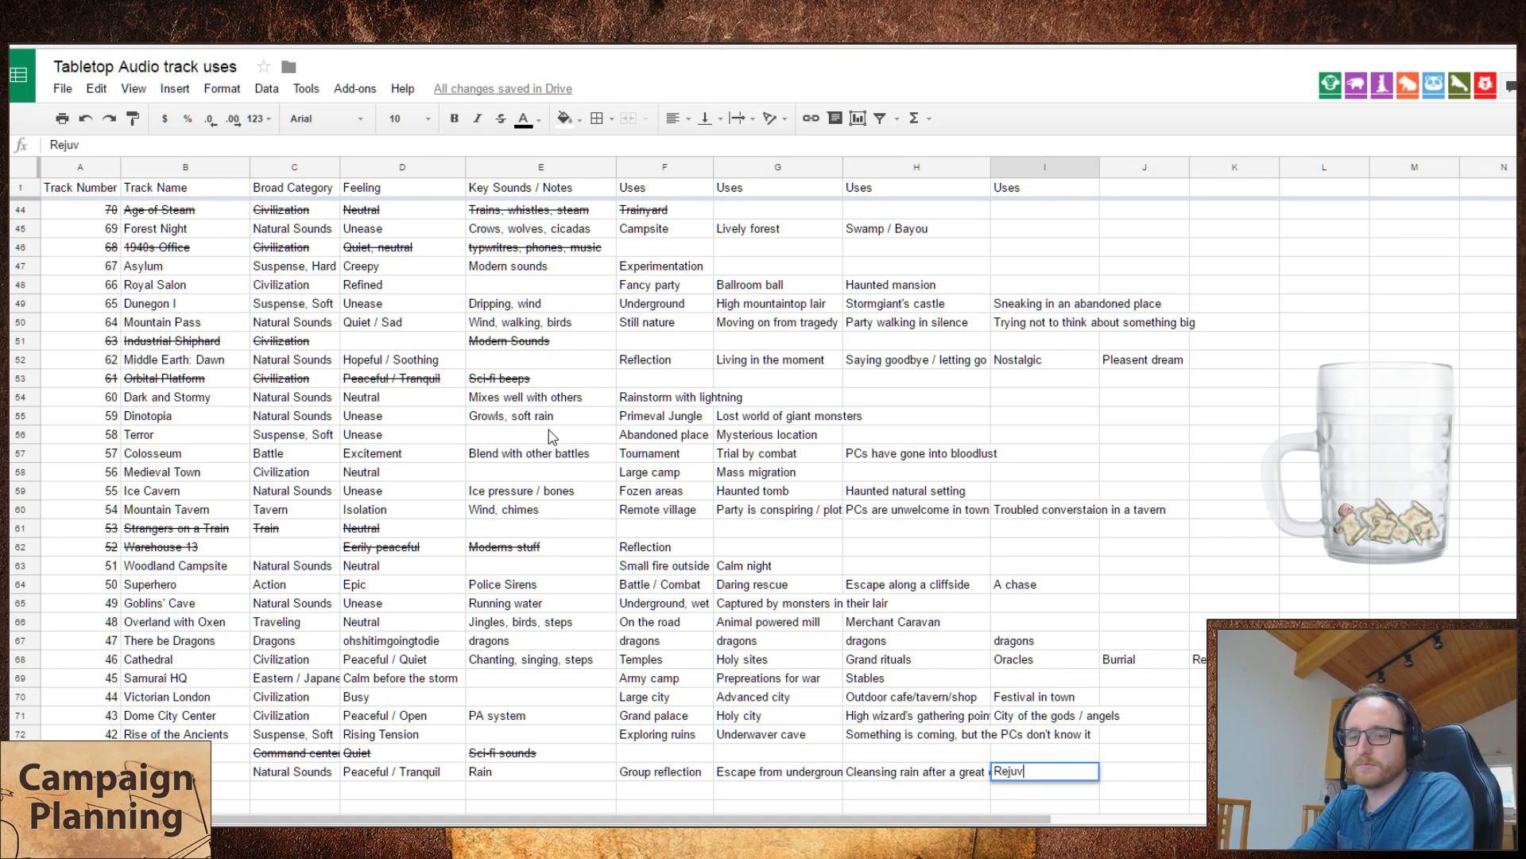
key(Return)
Step: Park "Rejuvenation" below the third use cell and move "Cleansing rain after a great deed" to the fourth use of The Long Rain
key(Up)
key(ctrl+x)
key(Down)
key(Left)
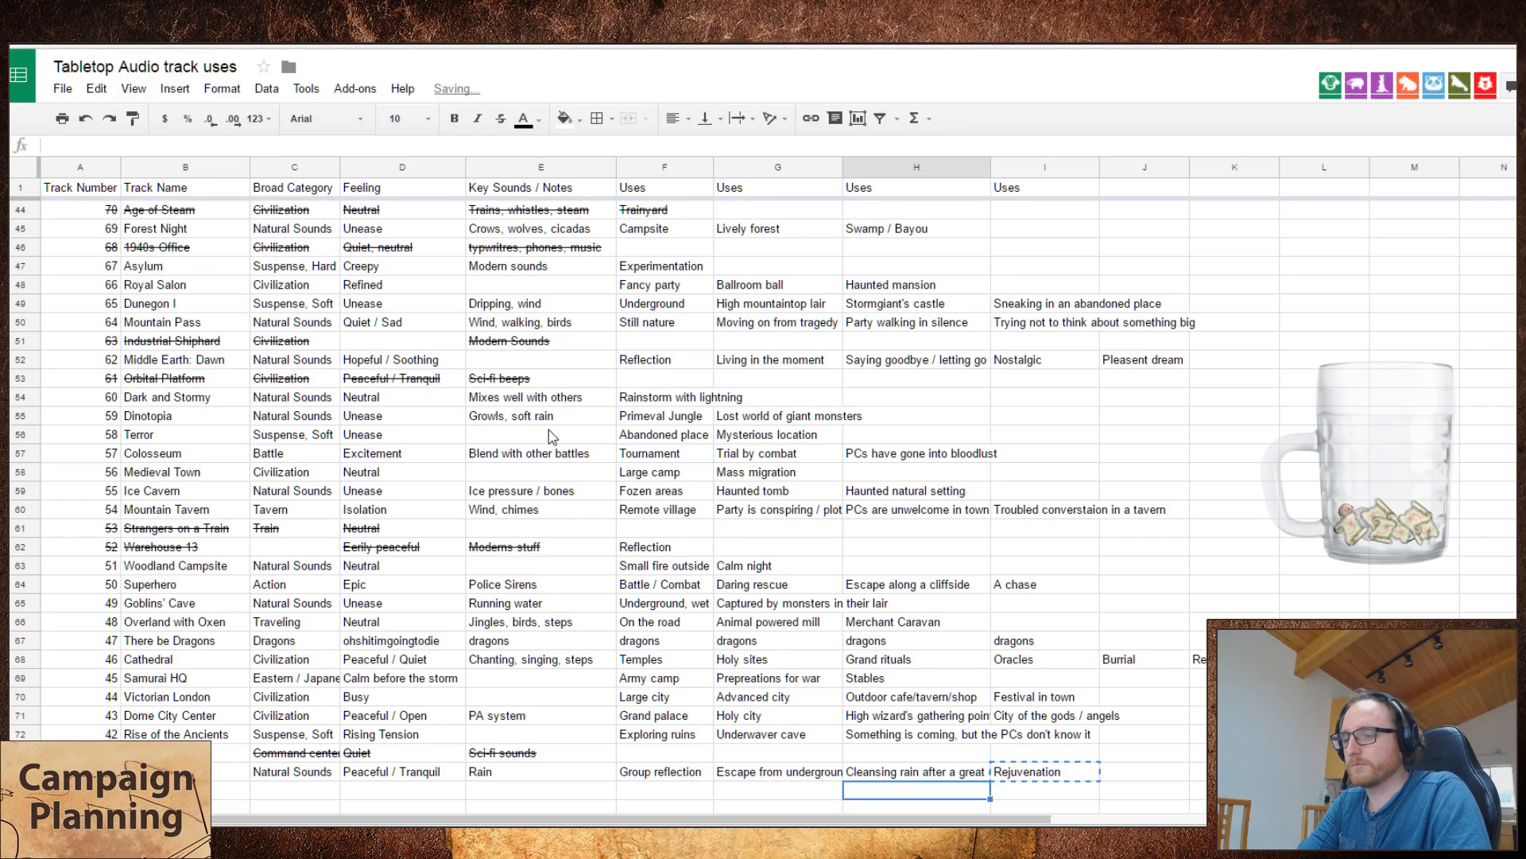
key(ctrl+v)
key(Up)
key(ctrl+x)
key(Right)
key(ctrl+v)
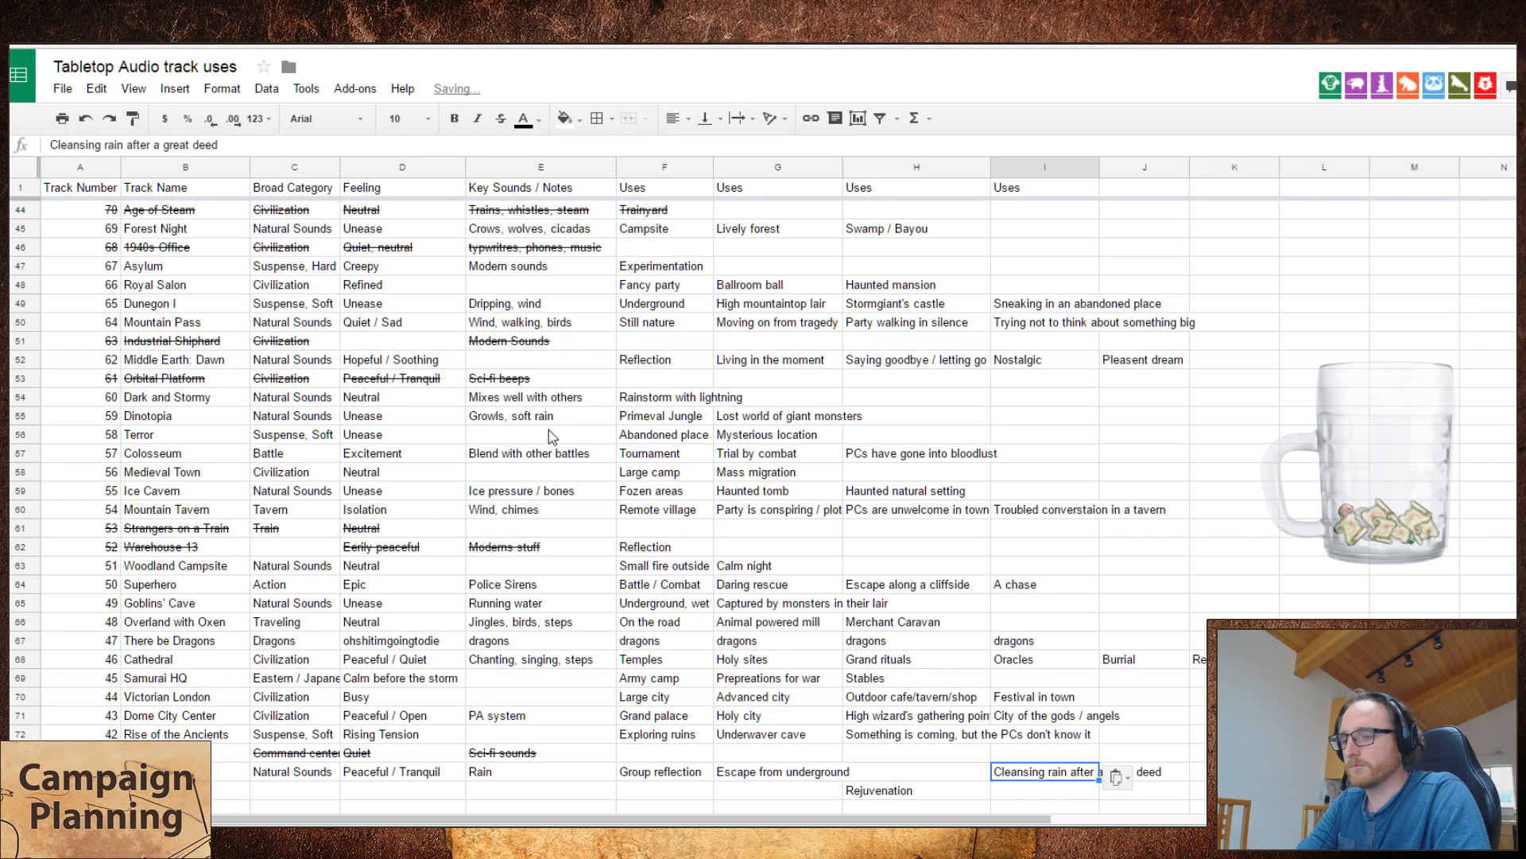
Step: Move "Escape from underground" to the third use of The Long Rain and "Rejuvenation" to the second use
key(Left)
key(Left)
key(ctrl+x)
key(Right)
key(ctrl+v)
key(Left)
key(Down)
key(Right)
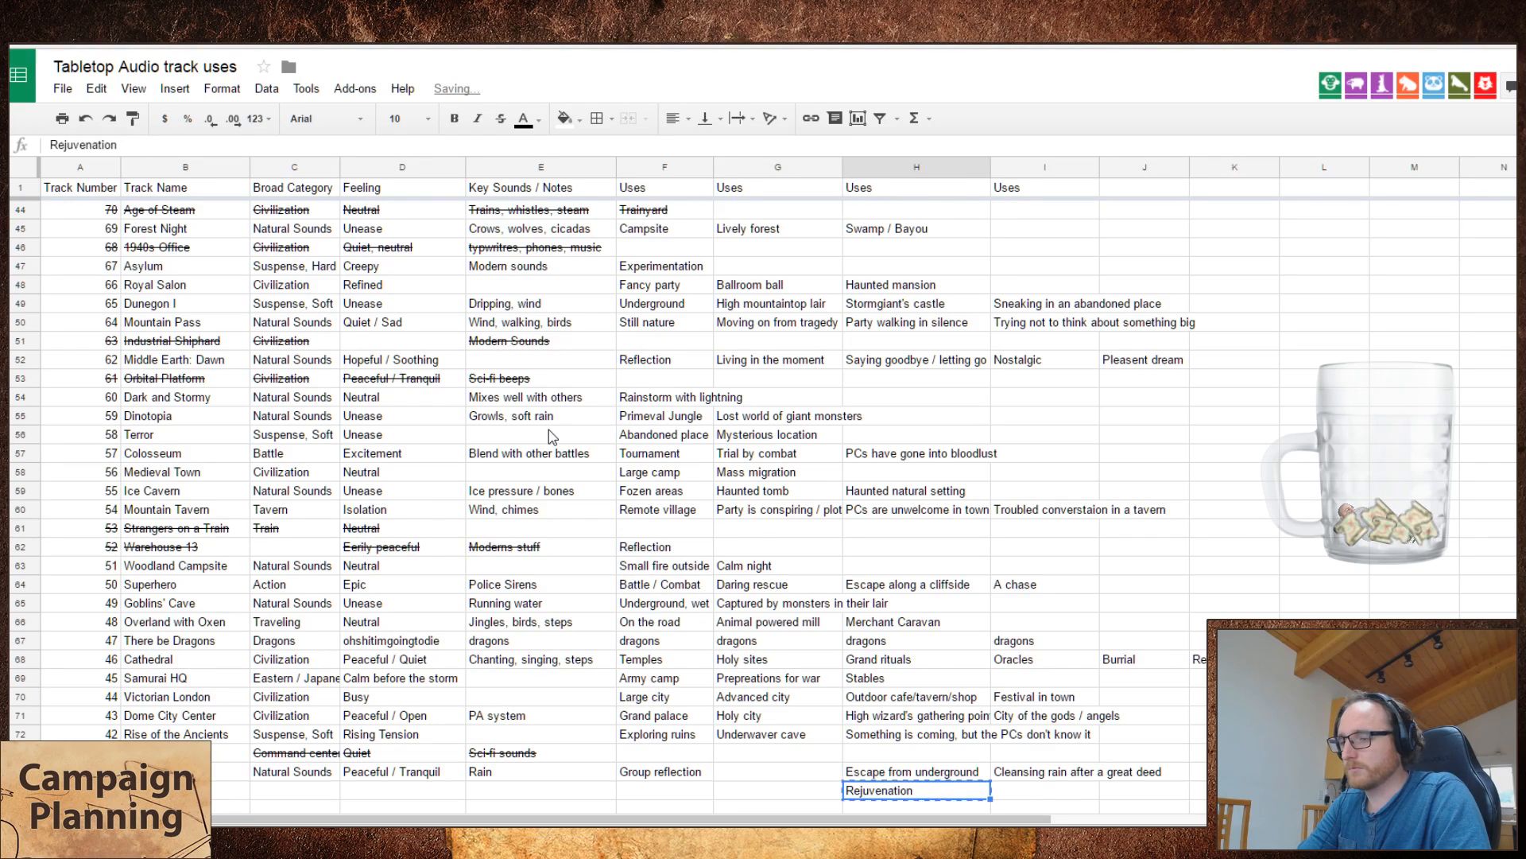
key(Up)
key(Left)
key(ctrl+v)
key(Right)
key(Down)
key(Right)
key(Right)
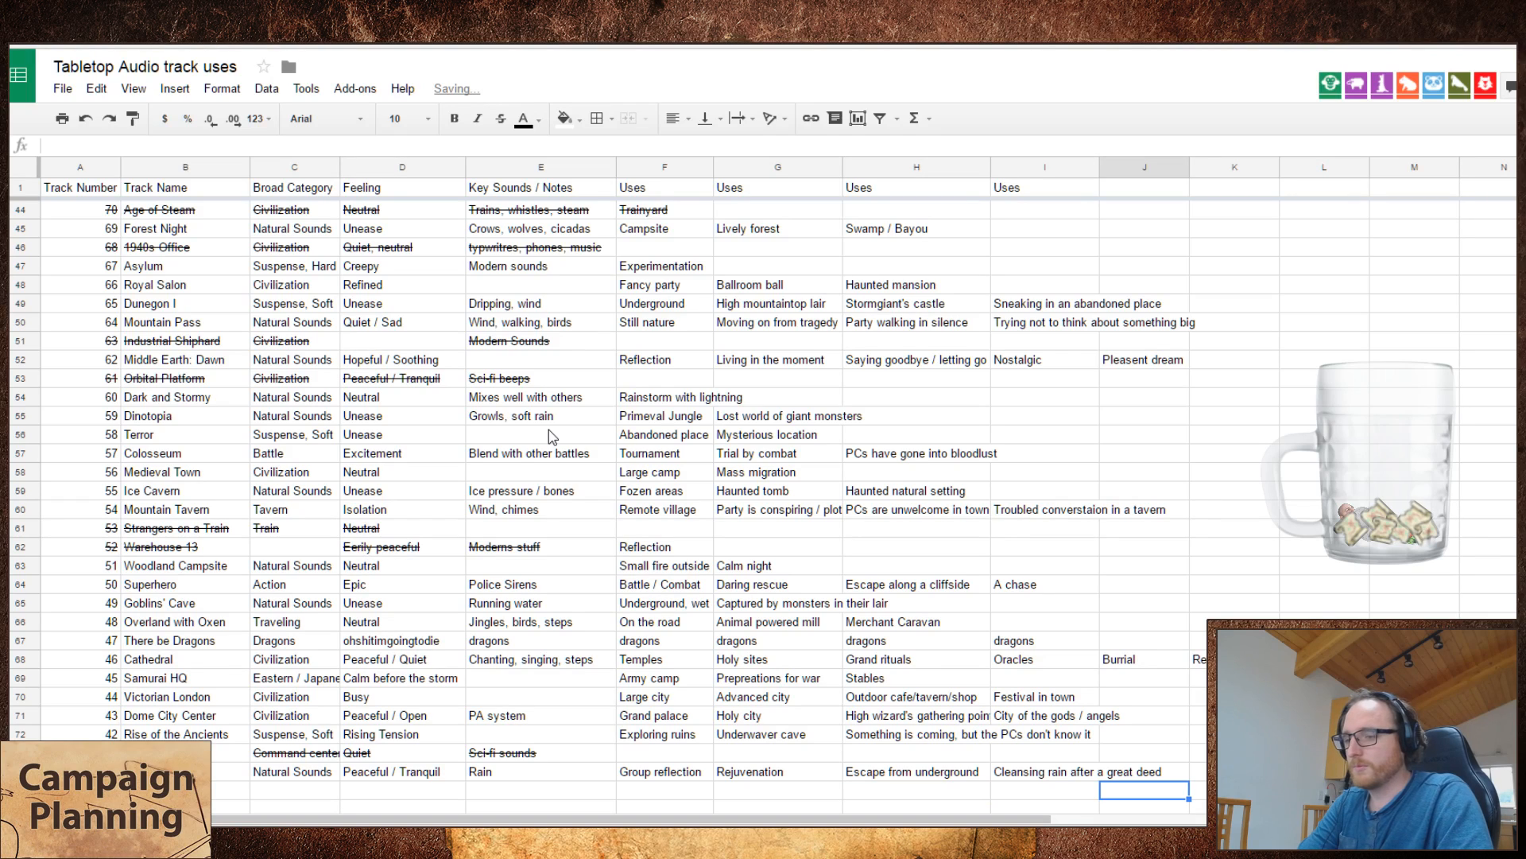
key(Left)
key(Left)
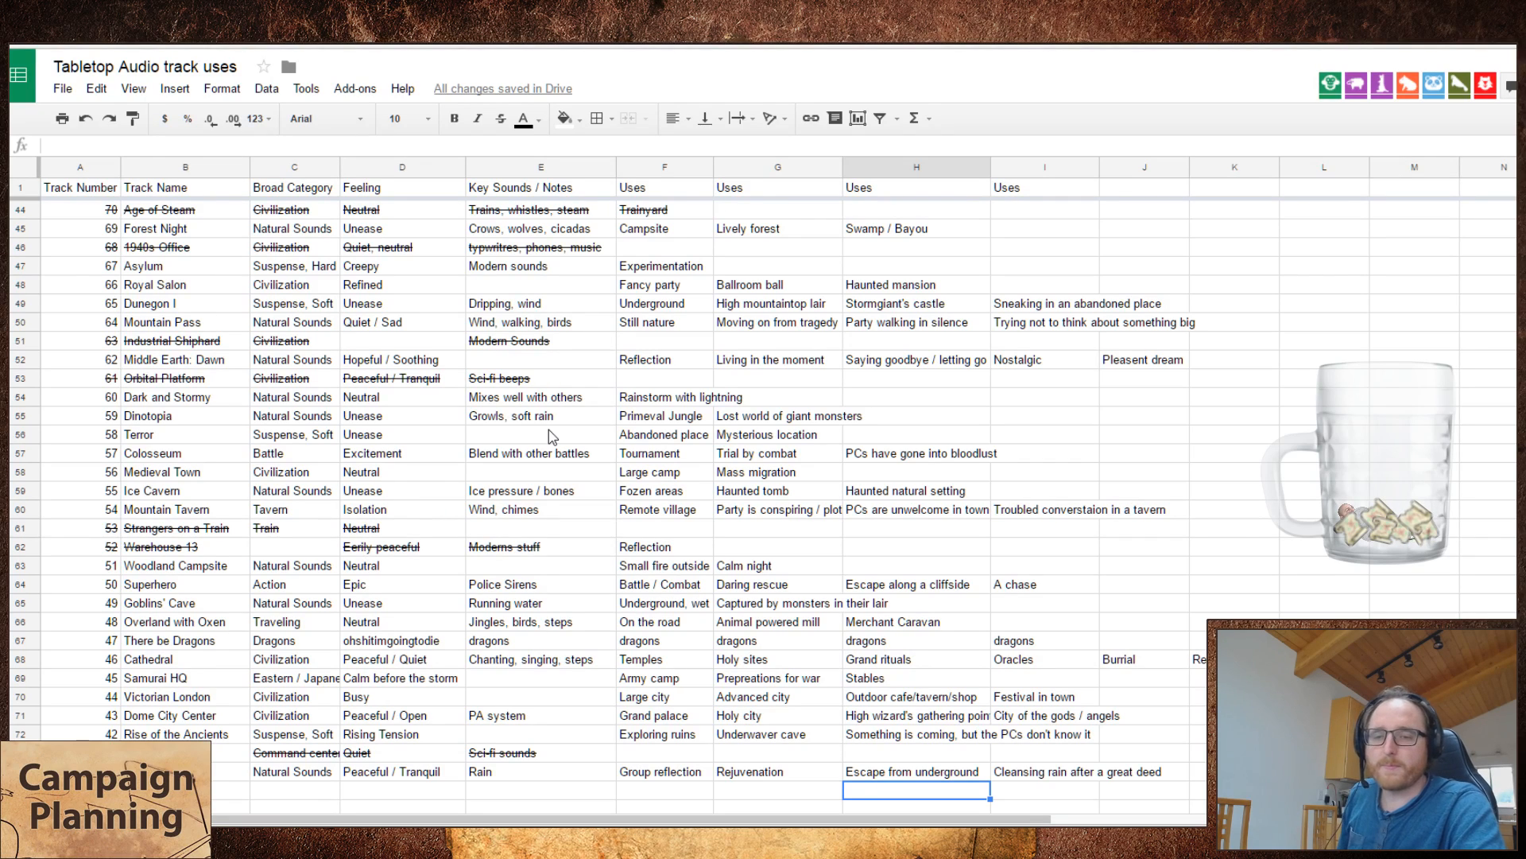
key(Left)
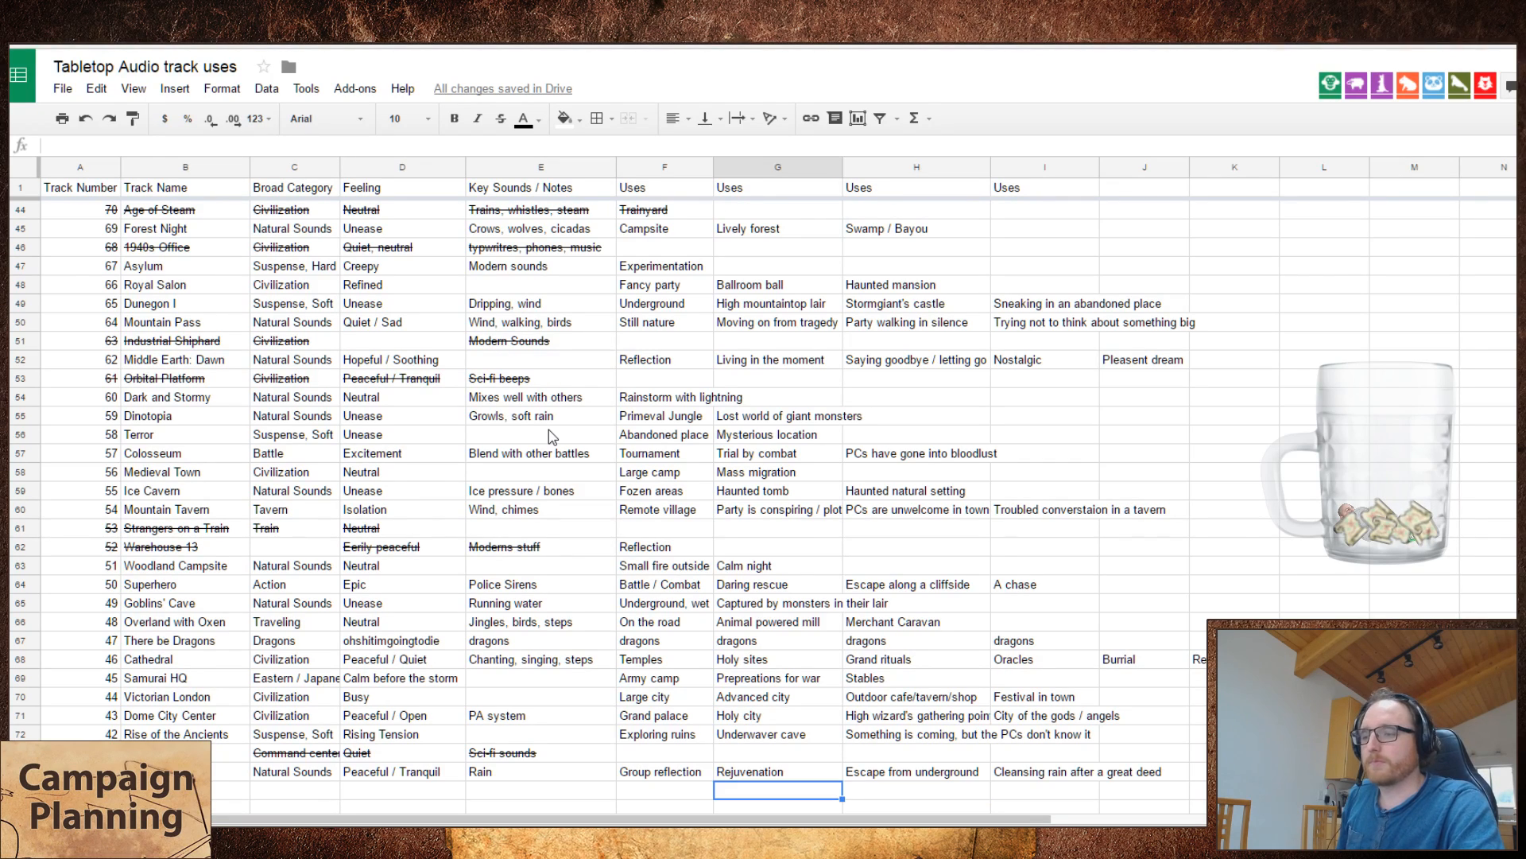
key(Up)
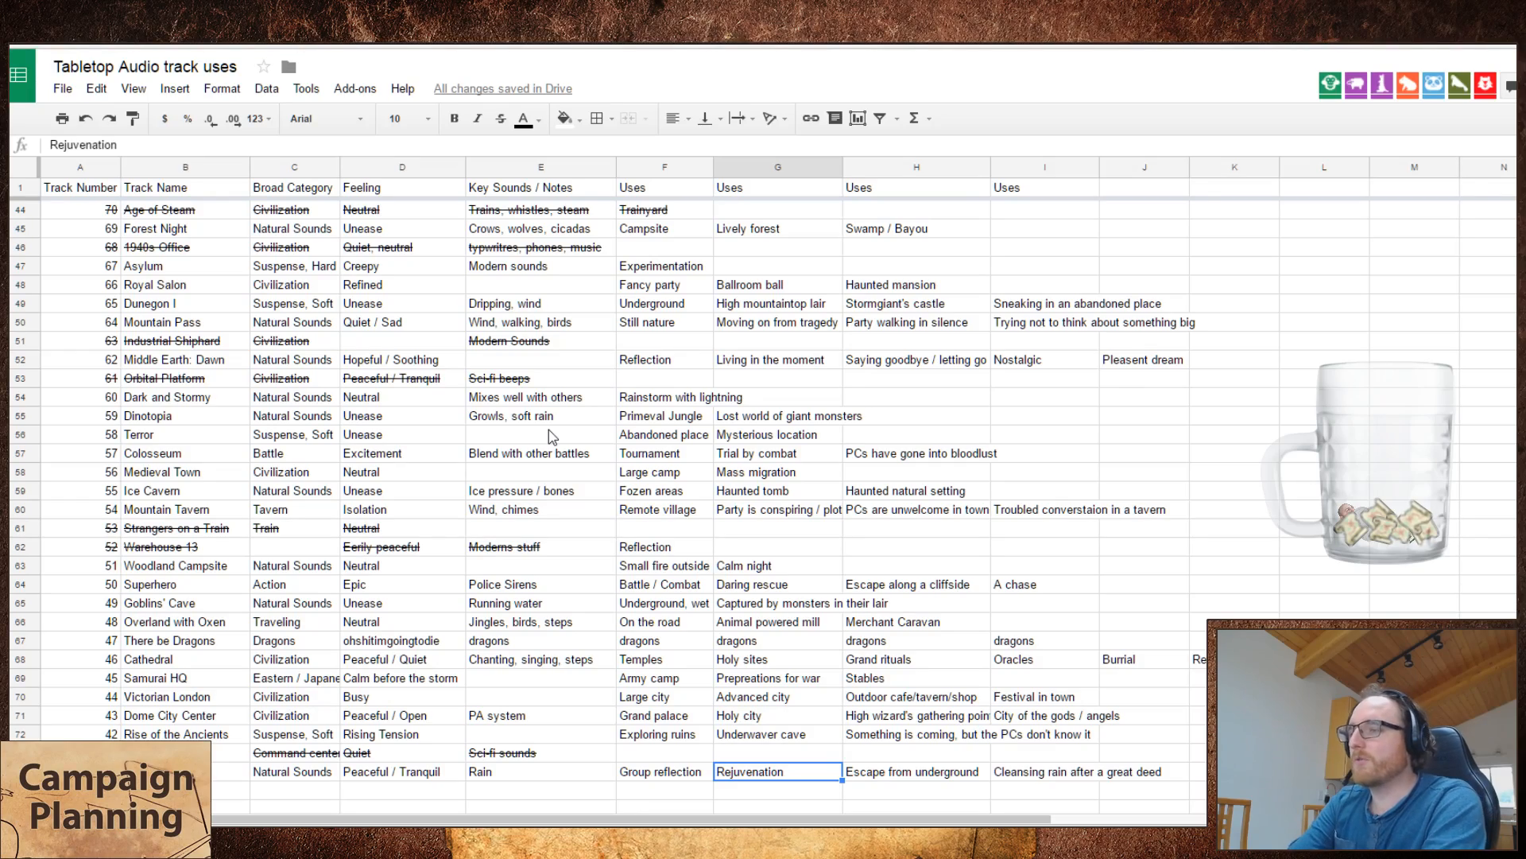
scroll(827, 334, up, 10)
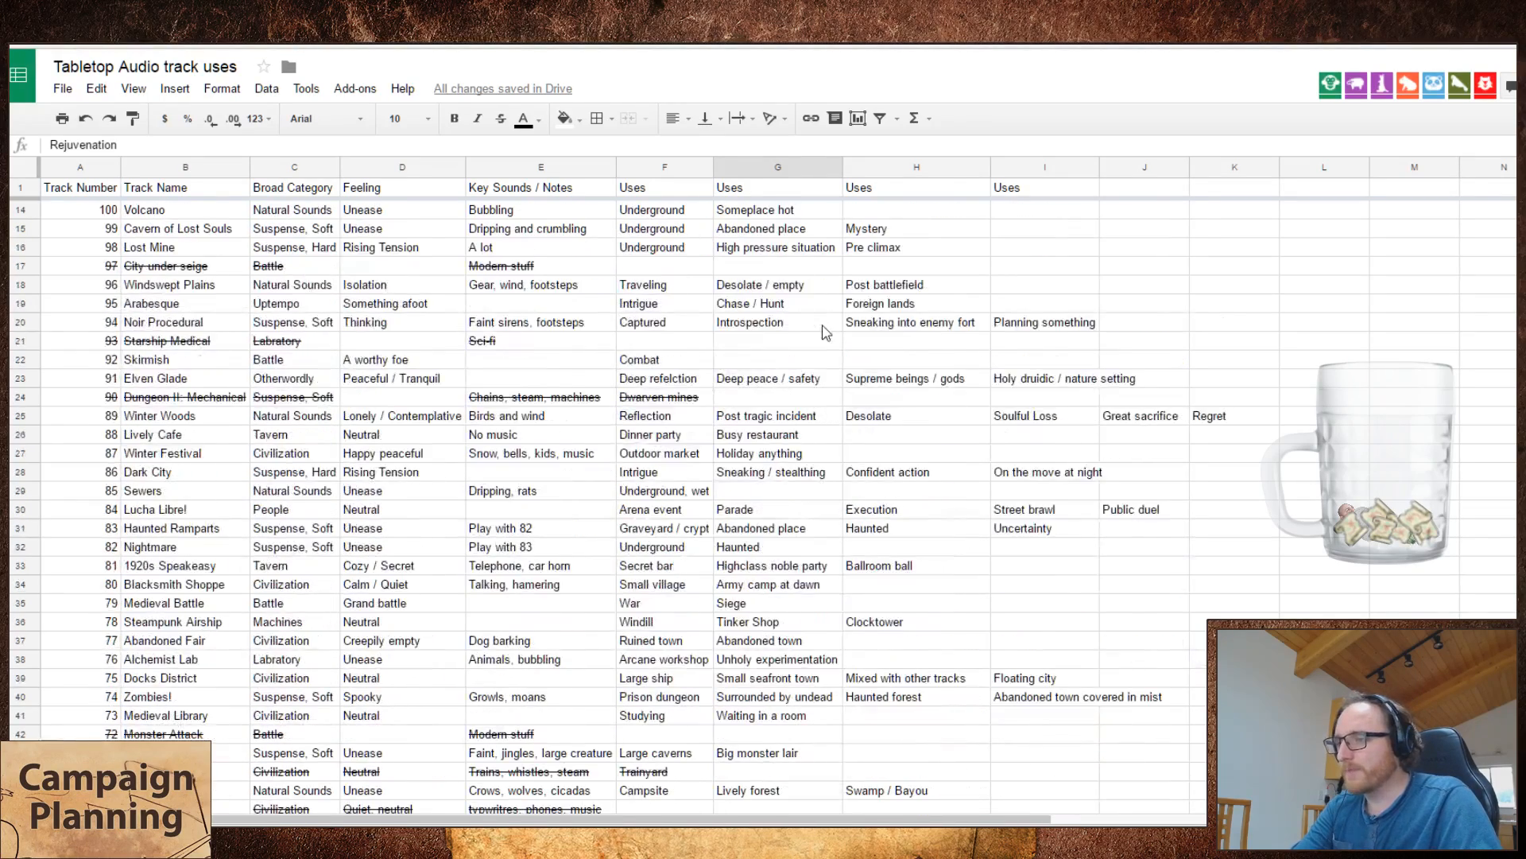
scroll(837, 340, up, 4)
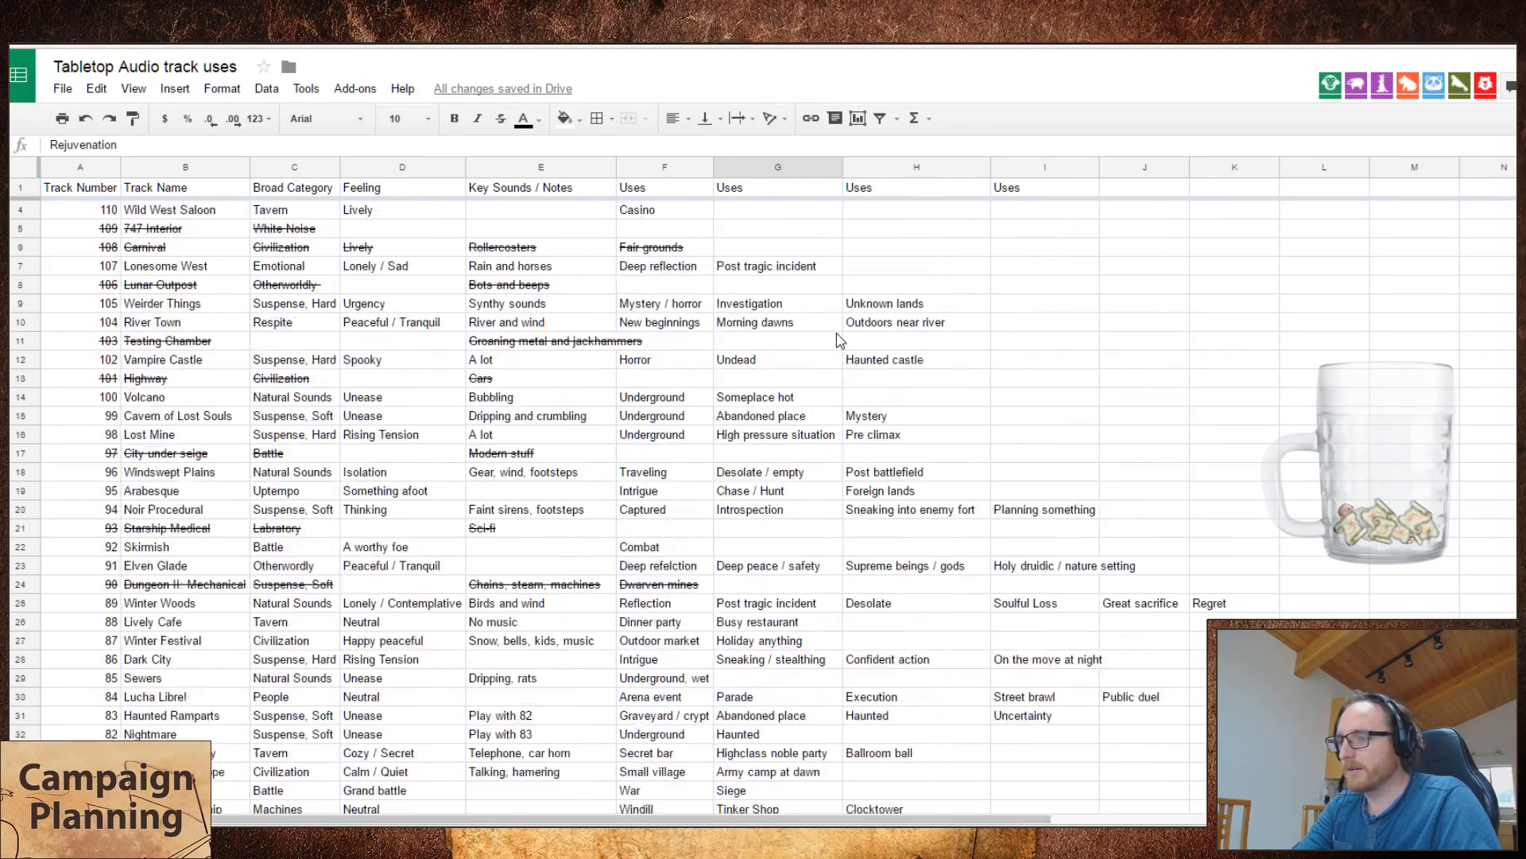
Step: Search the sheet for "new beg" and replace "Rejuvenation" in The Long Rain's second use with "New beginnings"
key(ctrl+f)
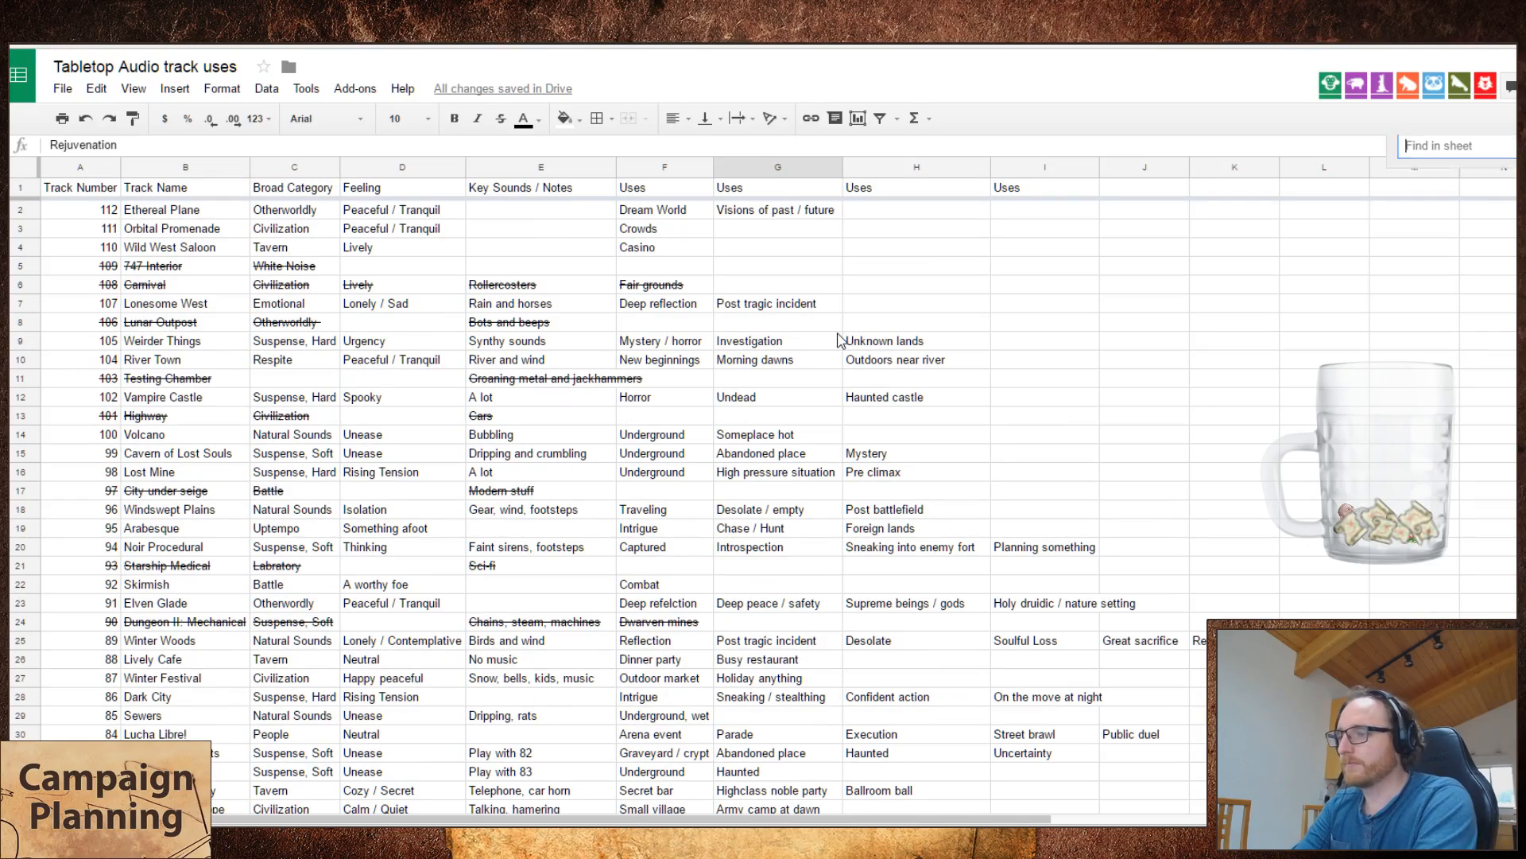
text(new beg)
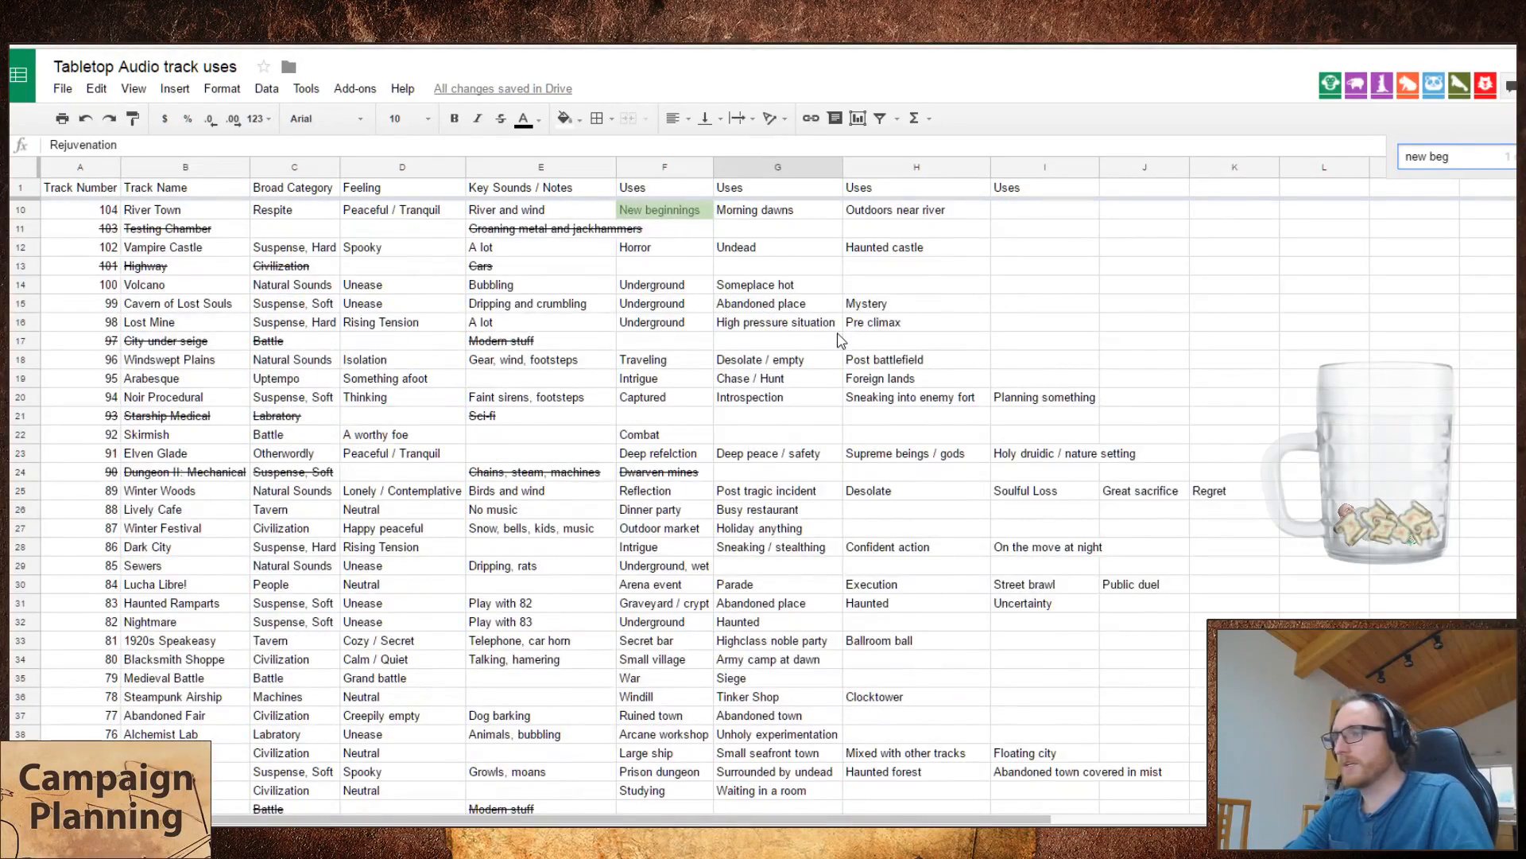
scroll(840, 350, down, 15)
scroll(841, 378, up, 3)
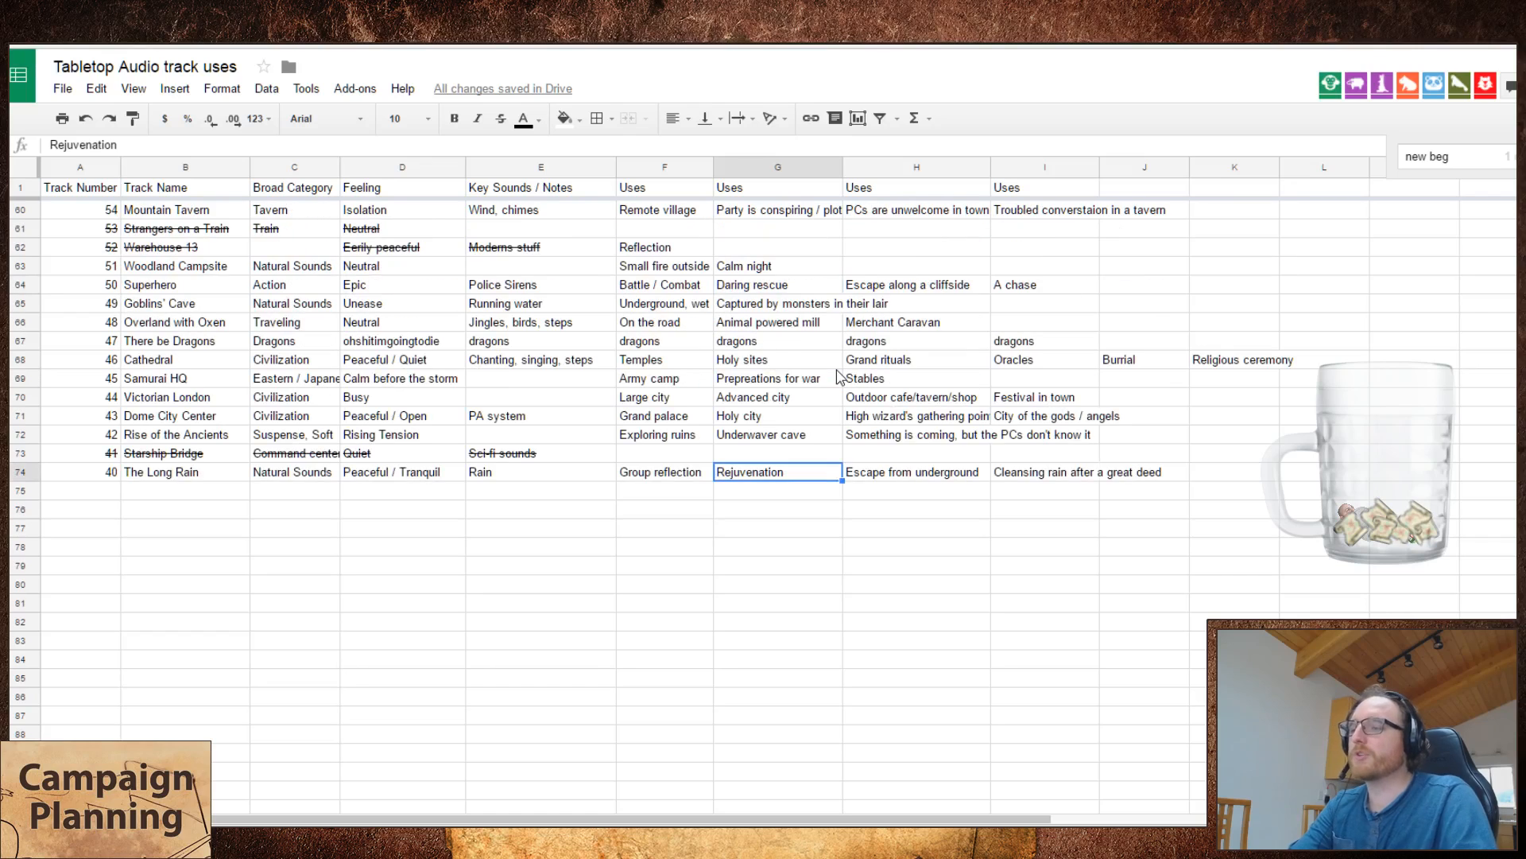
text(New b)
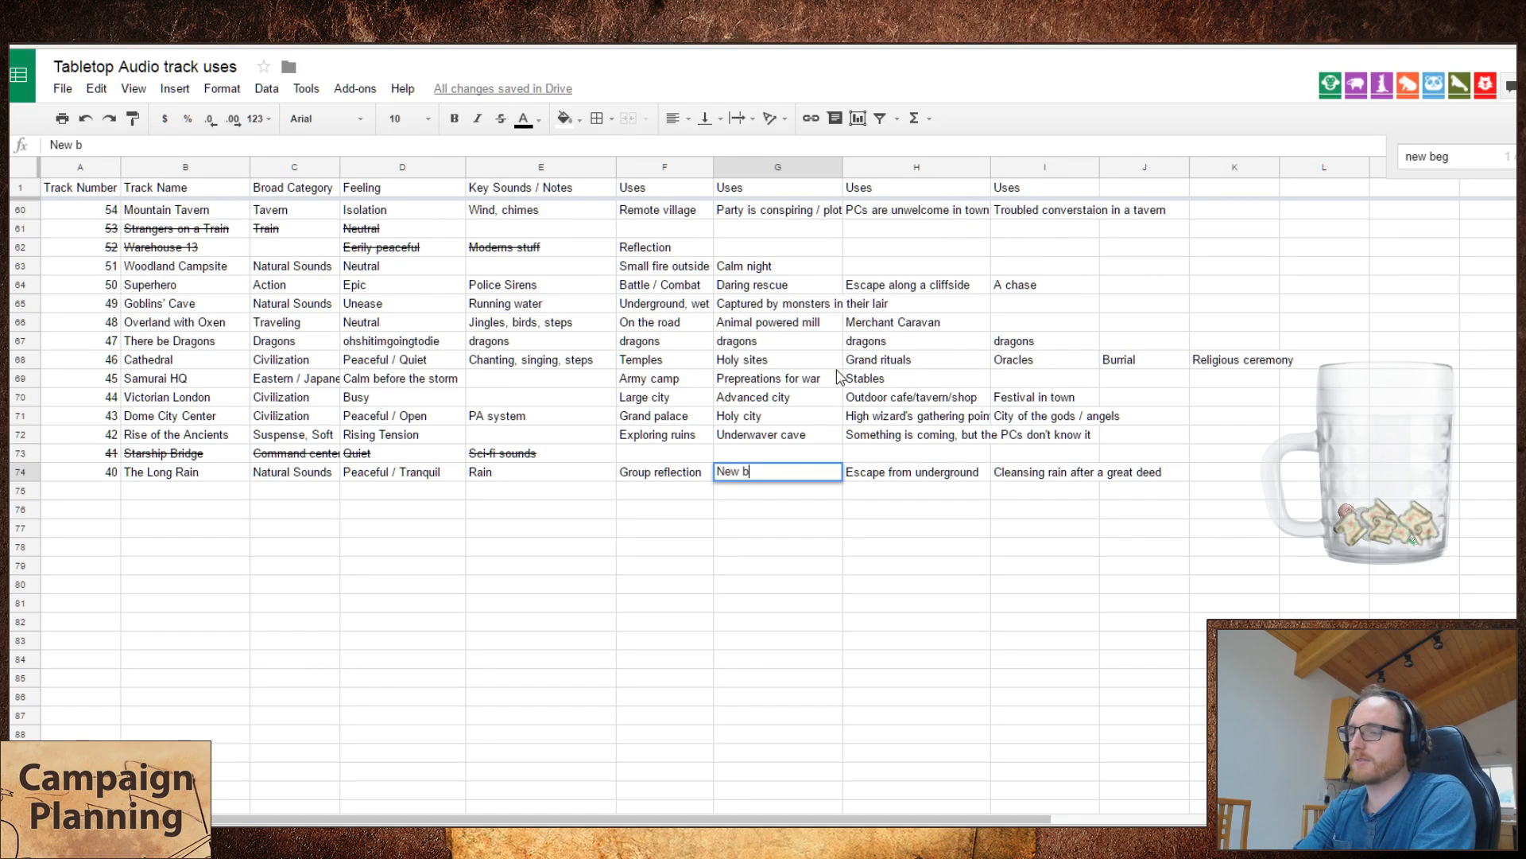
text(eginnings)
key(Return)
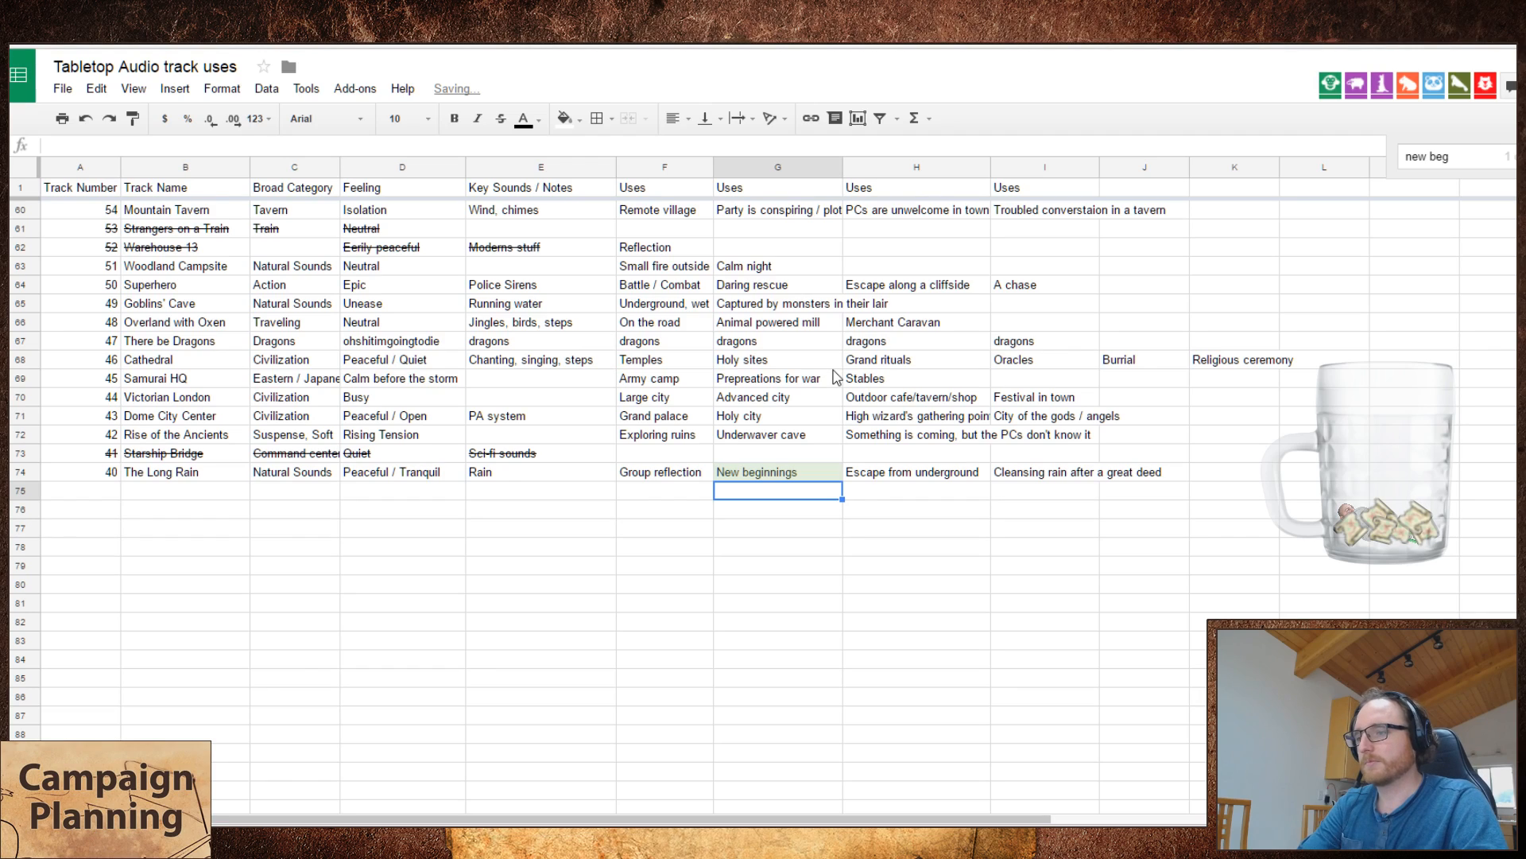
key(ctrl+f)
key(Escape)
scroll(851, 378, down, 7)
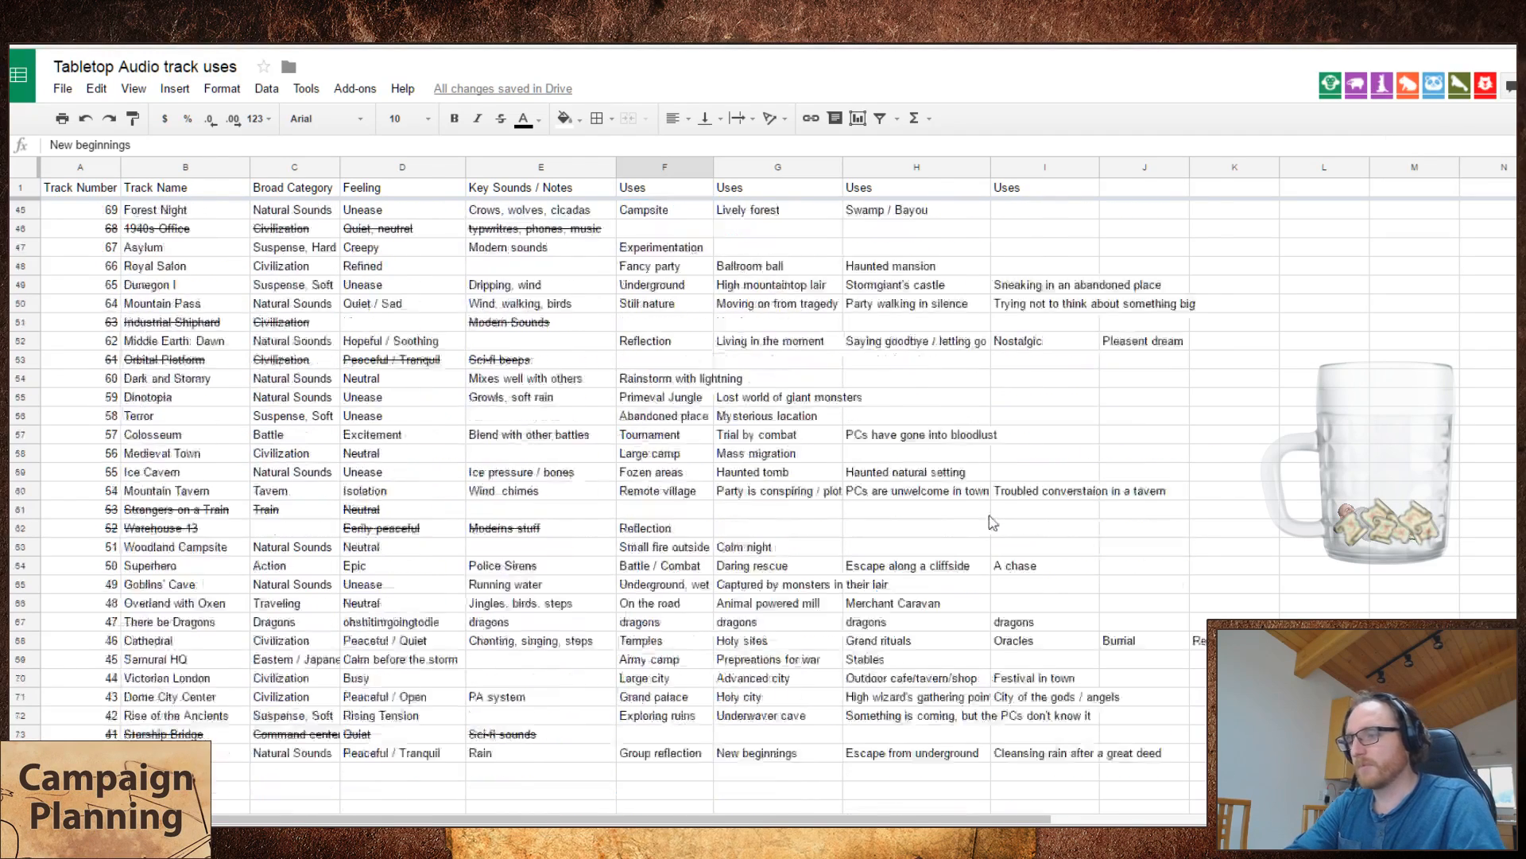
scroll(993, 522, down, 3)
click(1061, 566)
click(1073, 587)
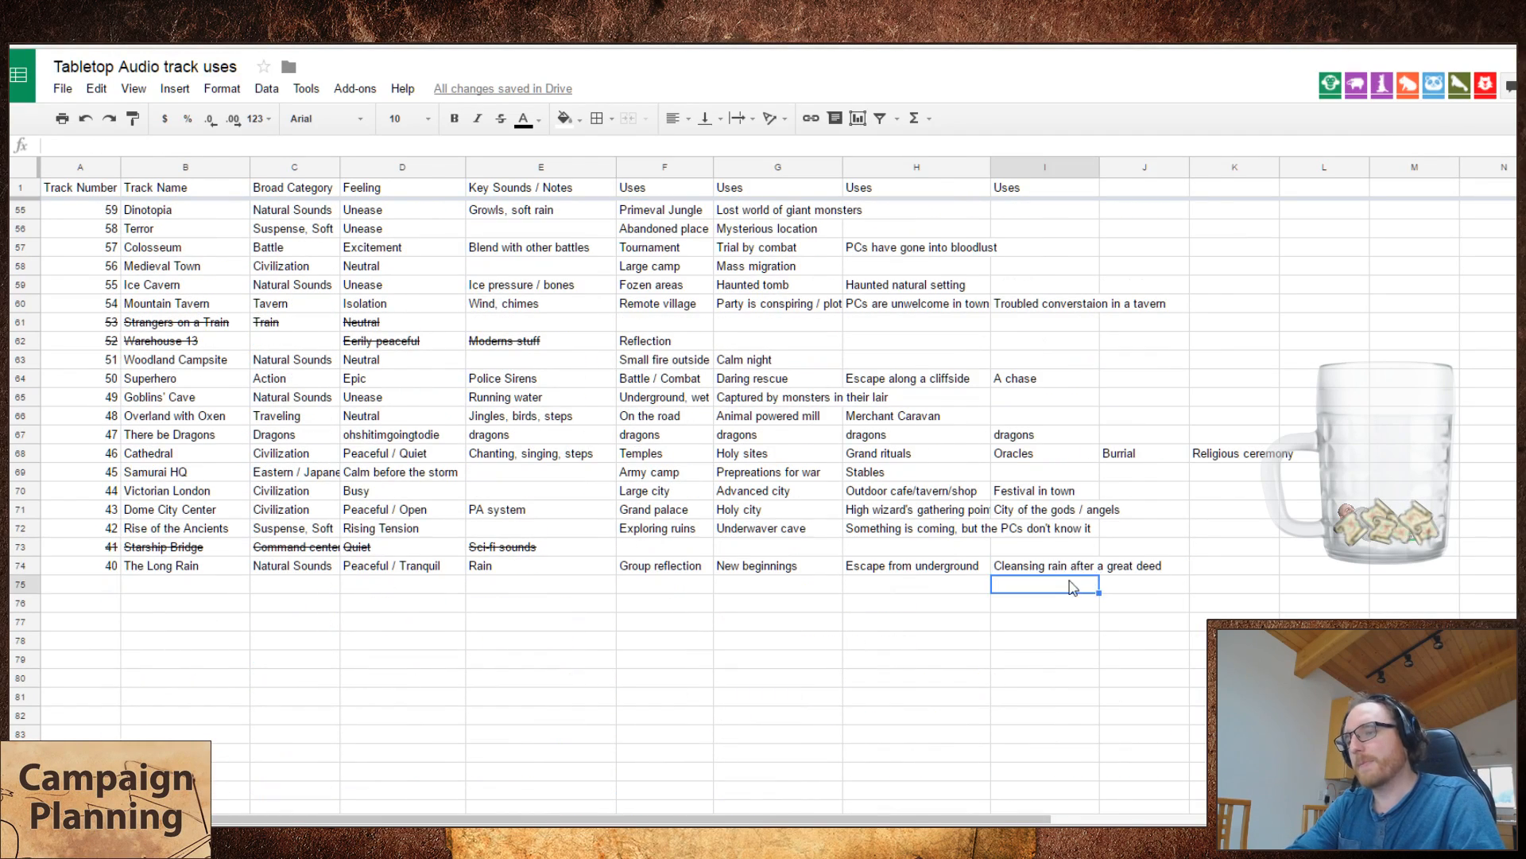
click(796, 565)
click(1053, 569)
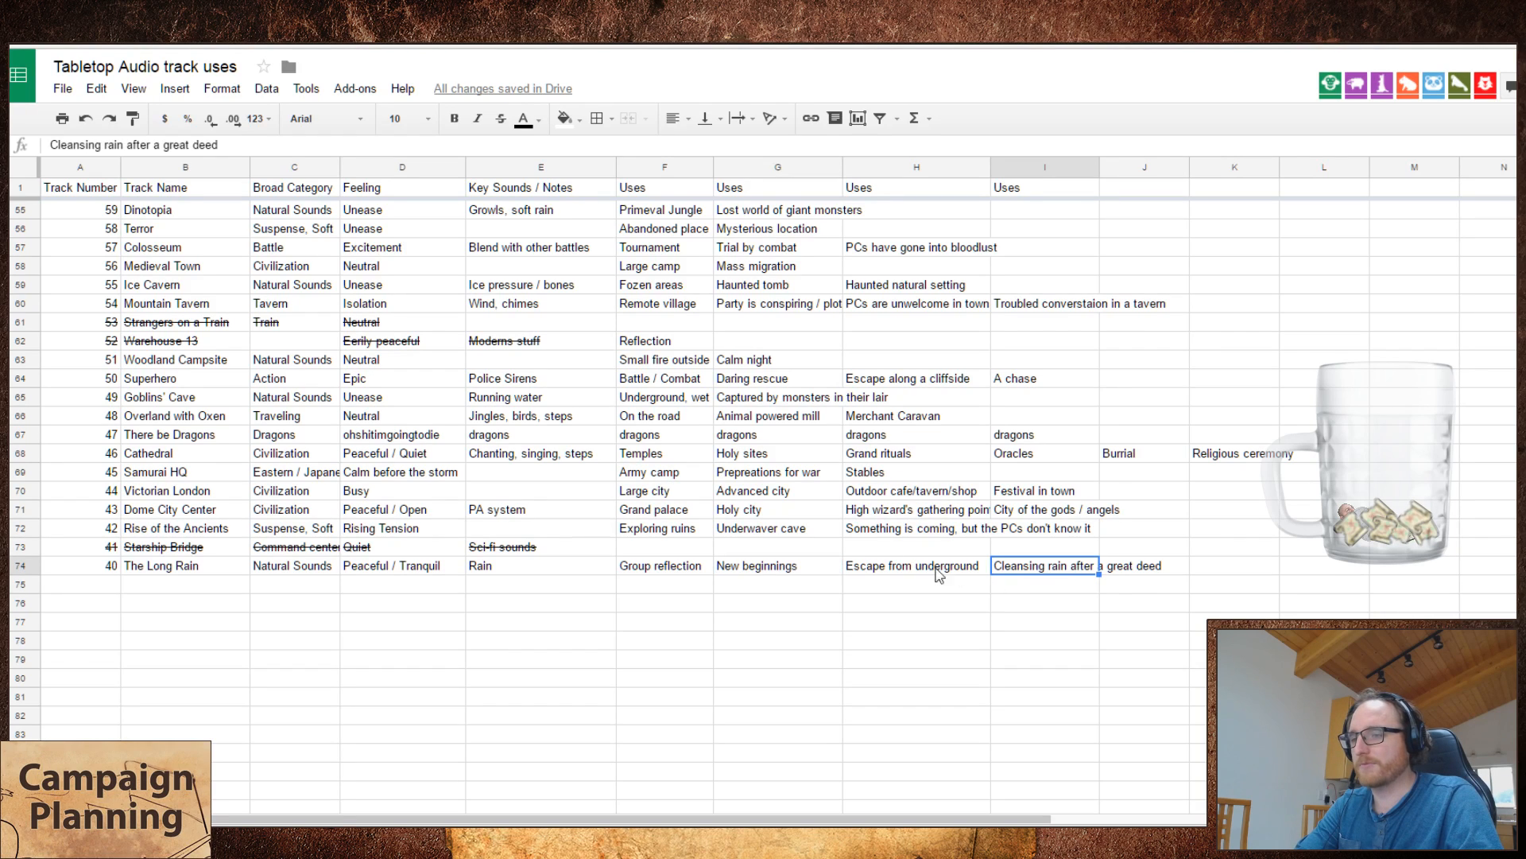
click(835, 569)
click(1117, 592)
Step: Reword the fourth use of The Long Rain as "Cleansing rain at the end of the story"
click(1074, 572)
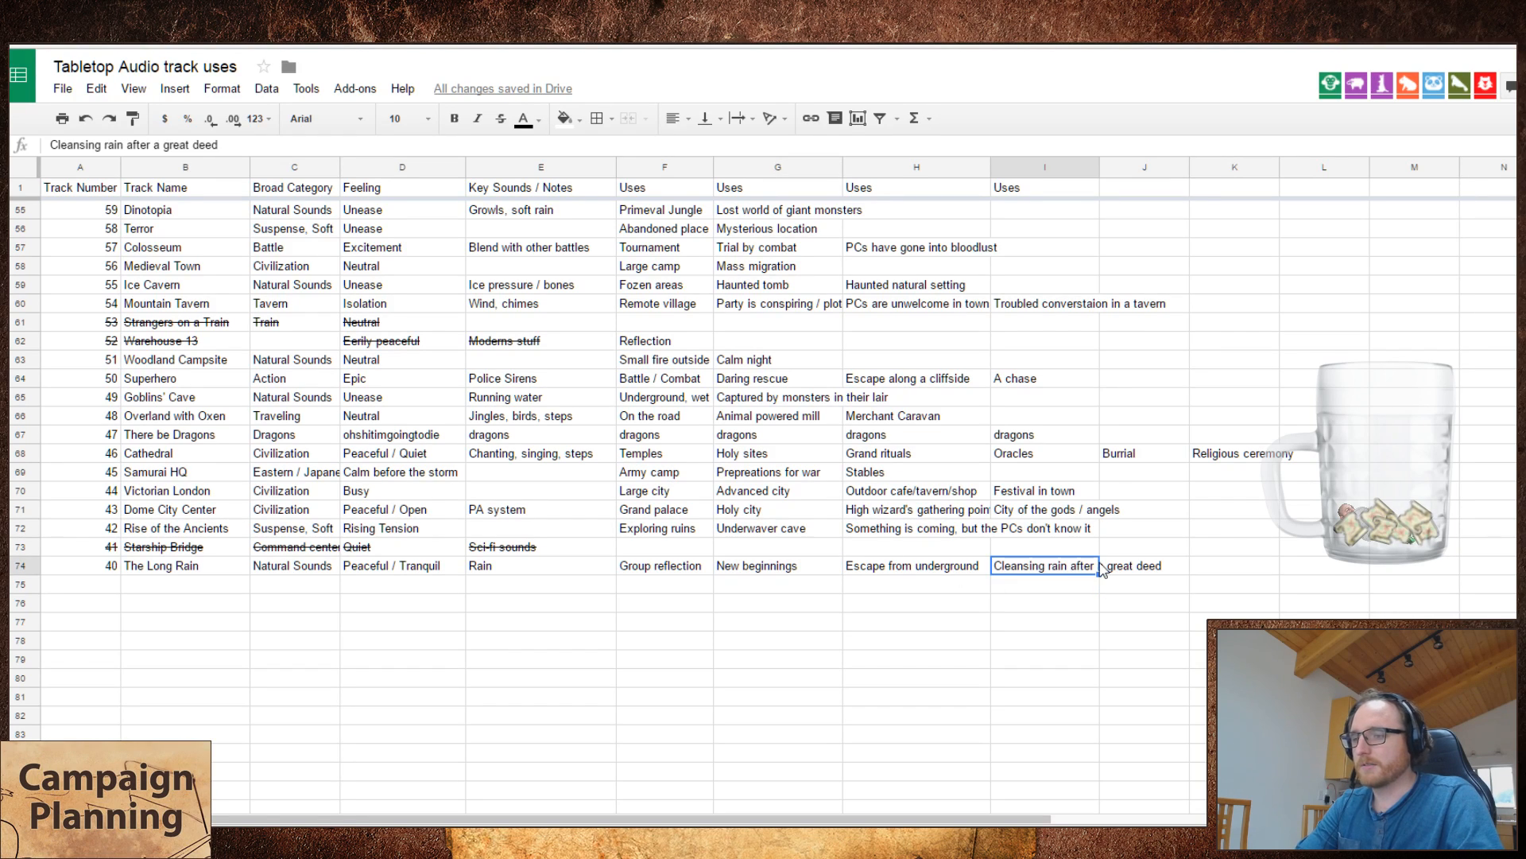
double_click(1102, 568)
key(BackSpace)
key(BackSpace)
key(BackSpace)
key(BackSpace)
key(BackSpace)
key(BackSpace)
key(BackSpace)
key(BackSpace)
key(BackSpace)
key(BackSpace)
key(BackSpace)
key(BackSpace)
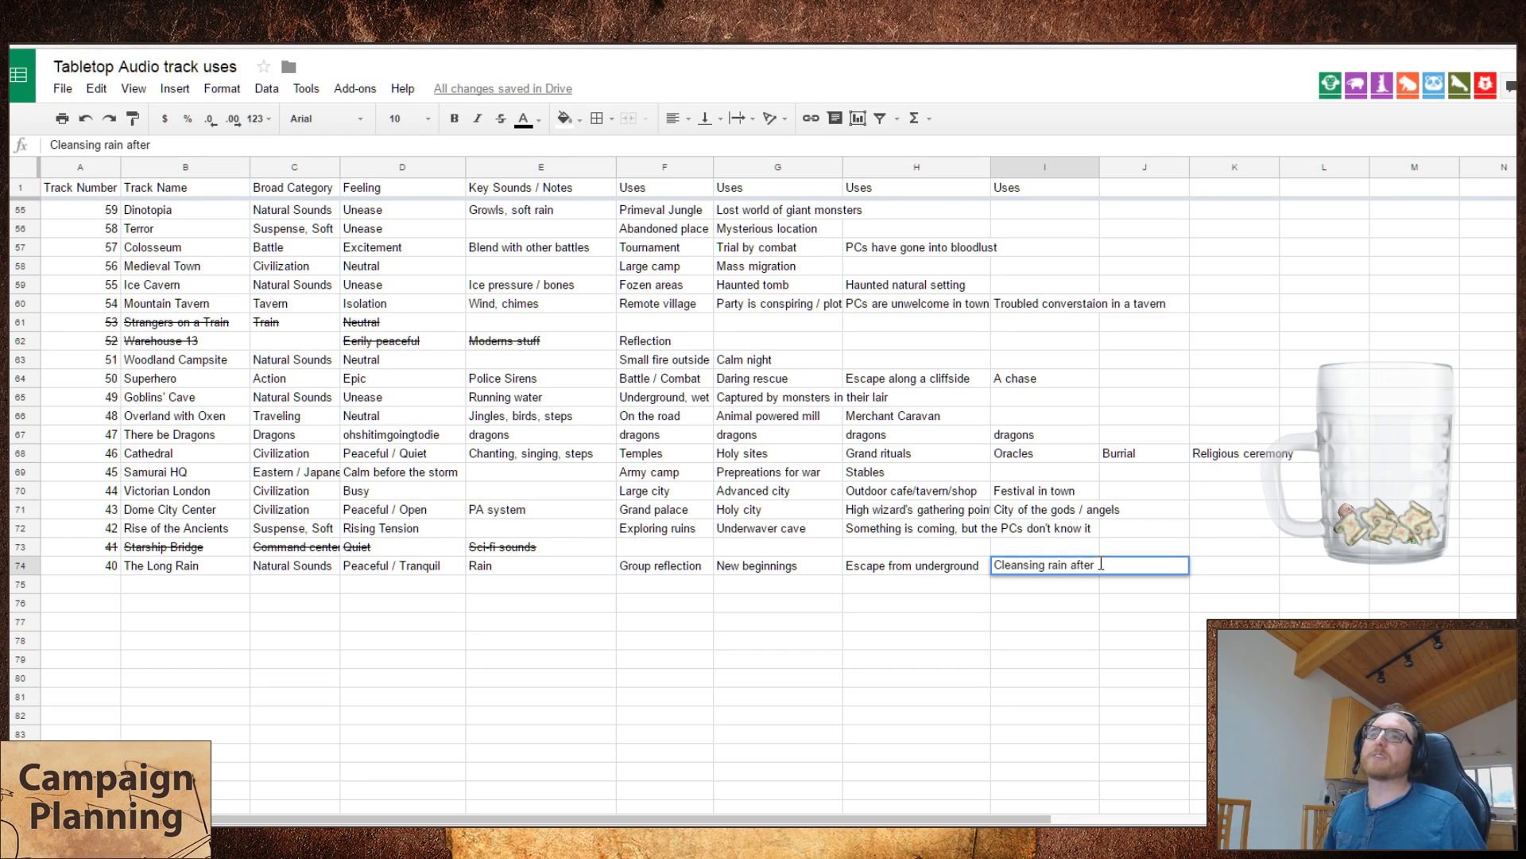
key(BackSpace)
key(BackSpace)
key(BackSpace)
key(BackSpace)
key(BackSpace)
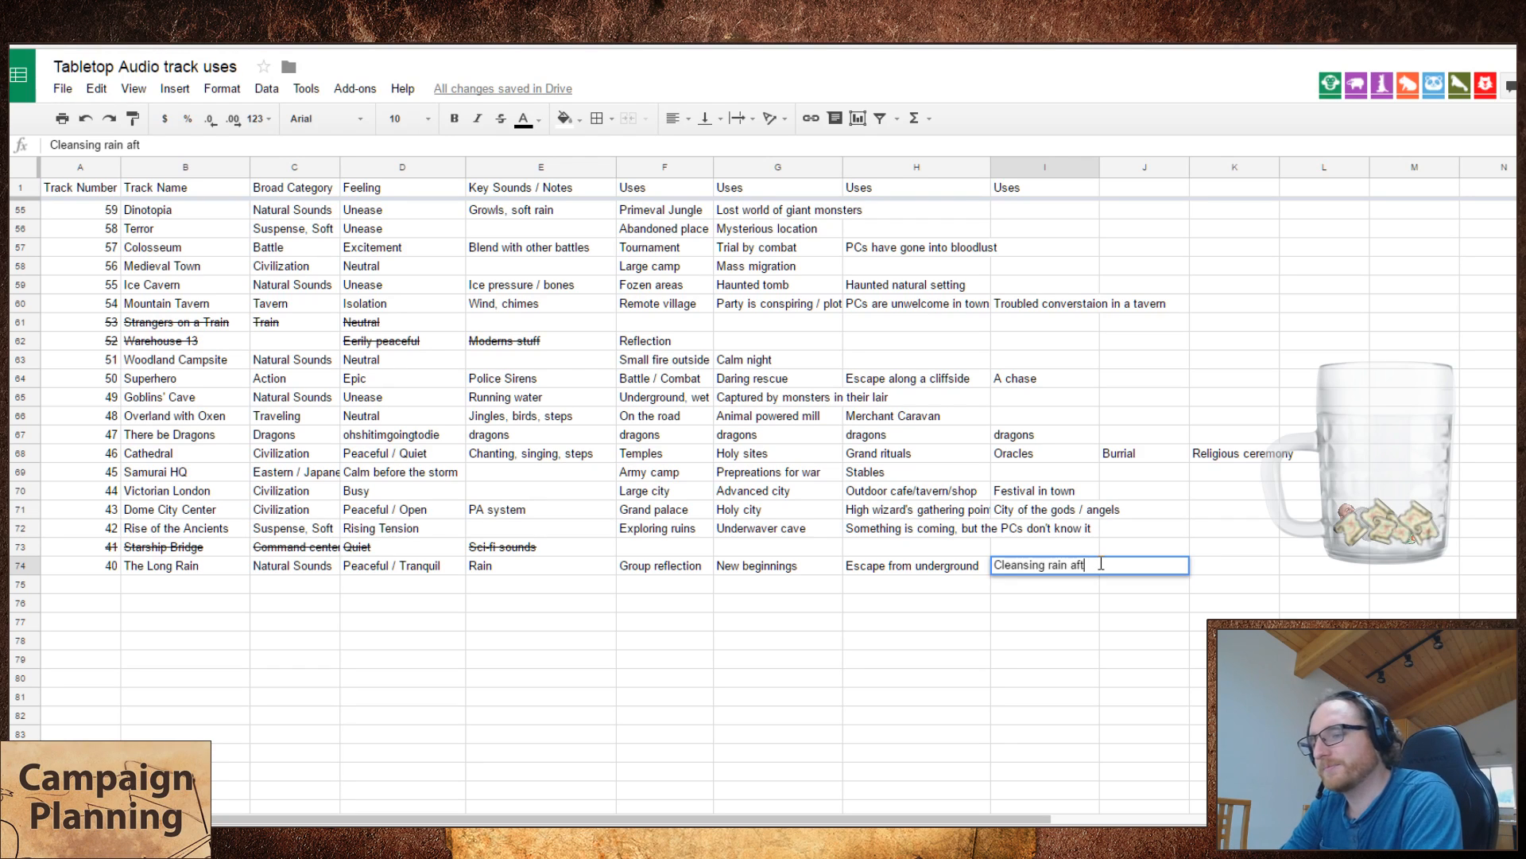
text(a)
key(BackSpace)
text(t the end of)
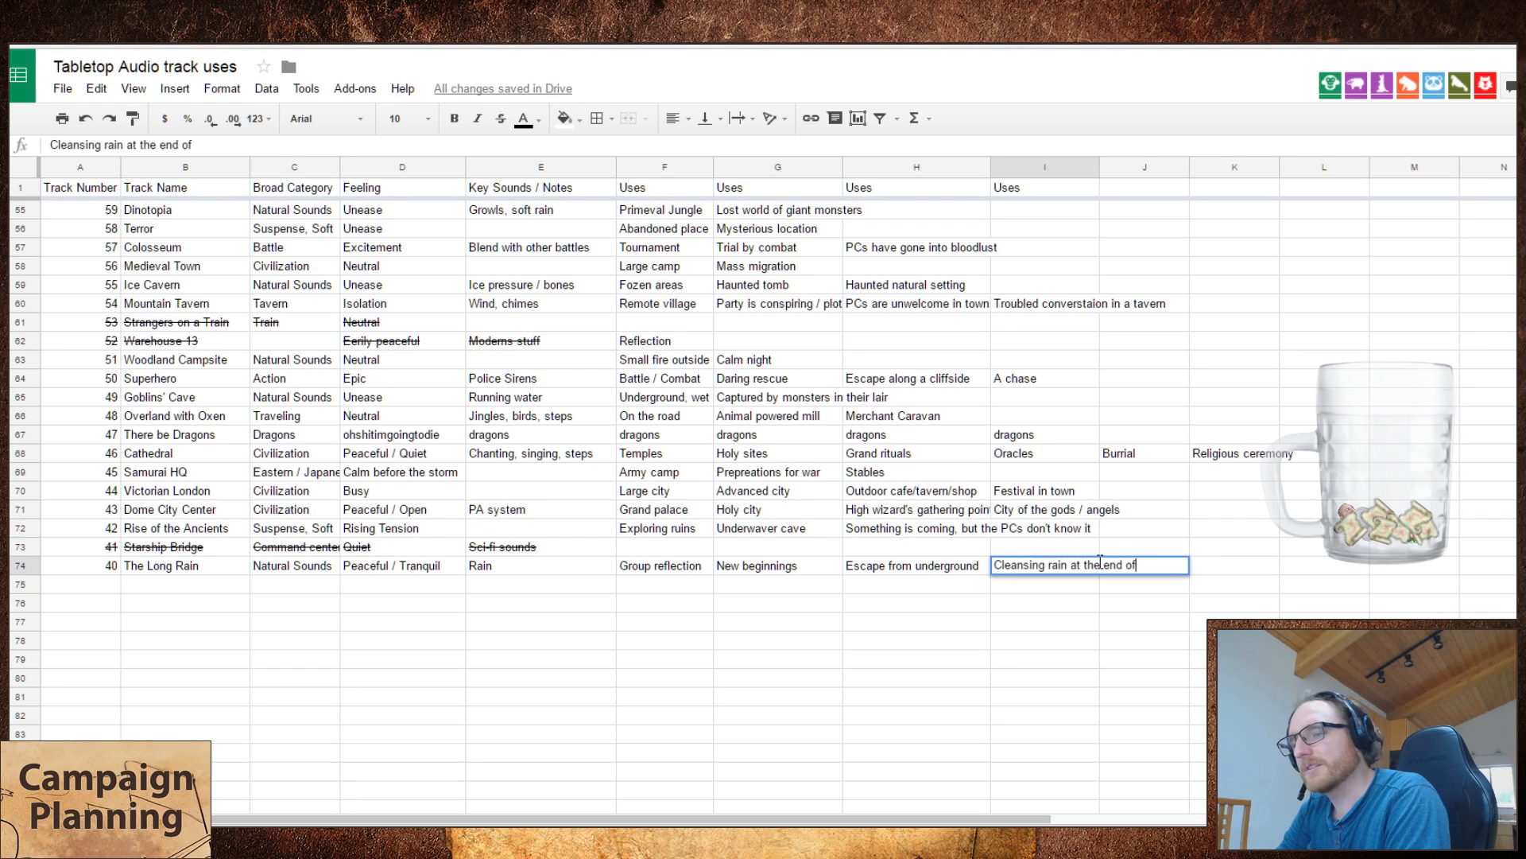
text( the story)
key(Return)
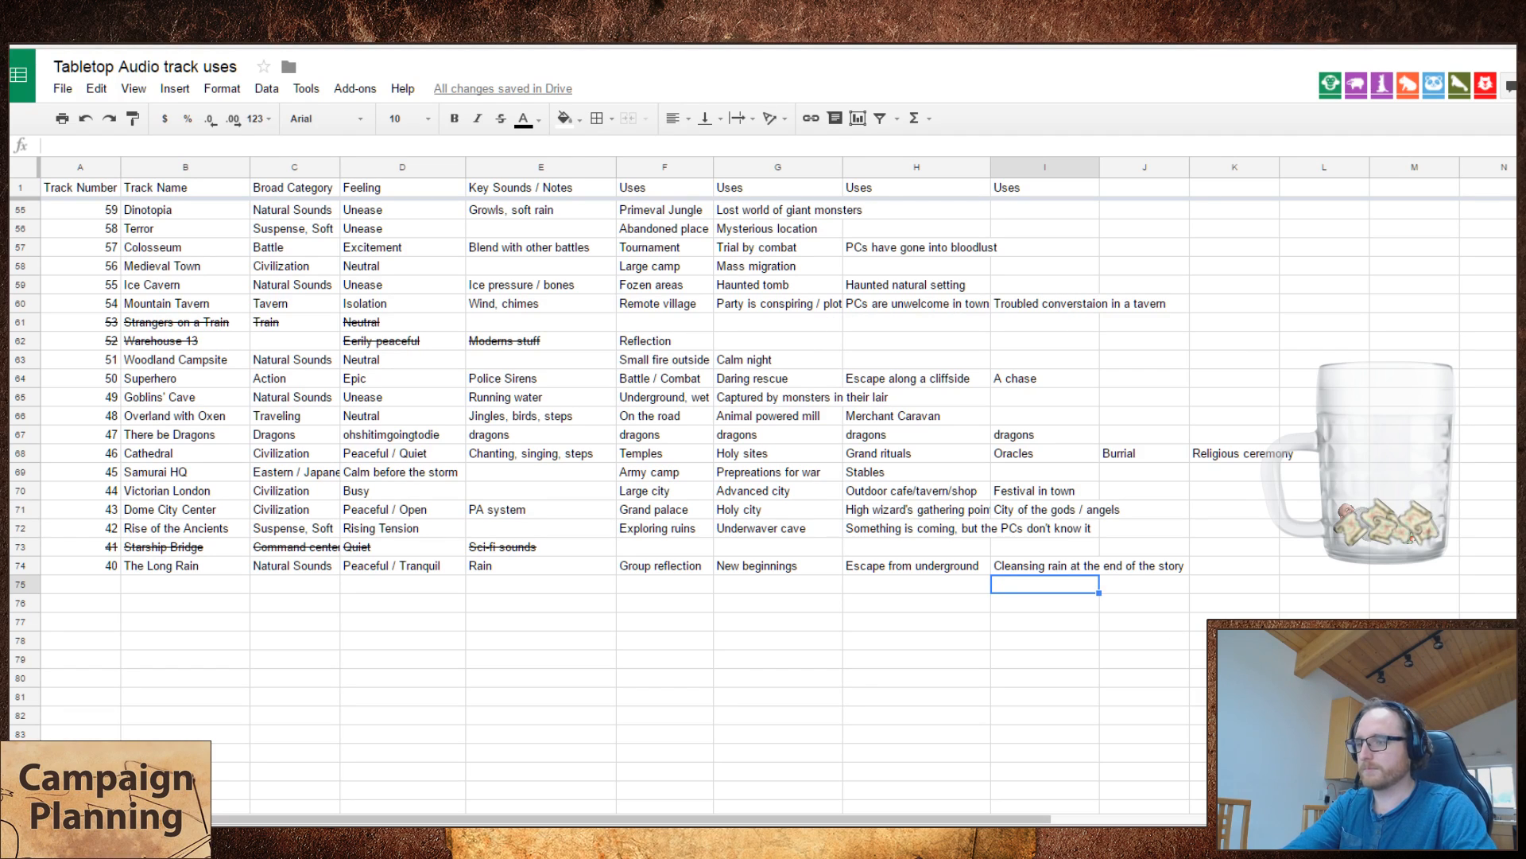
Step: Start a new row below The Long Rain with track number 39
key(Left)
key(Left)
key(Left)
key(Left)
key(Left)
key(Left)
key(Left)
key(Left)
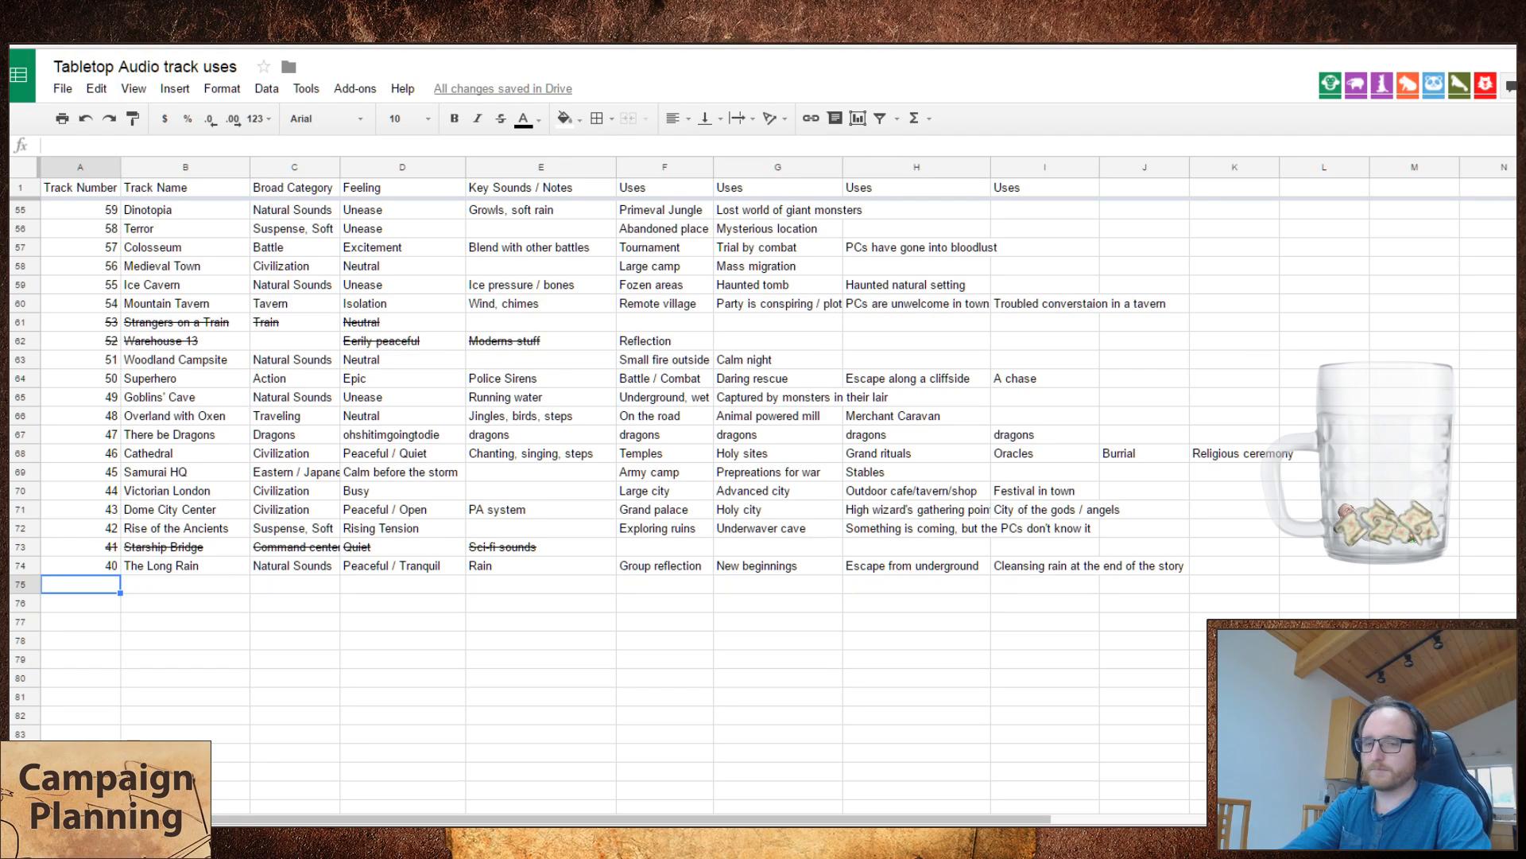
text(39)
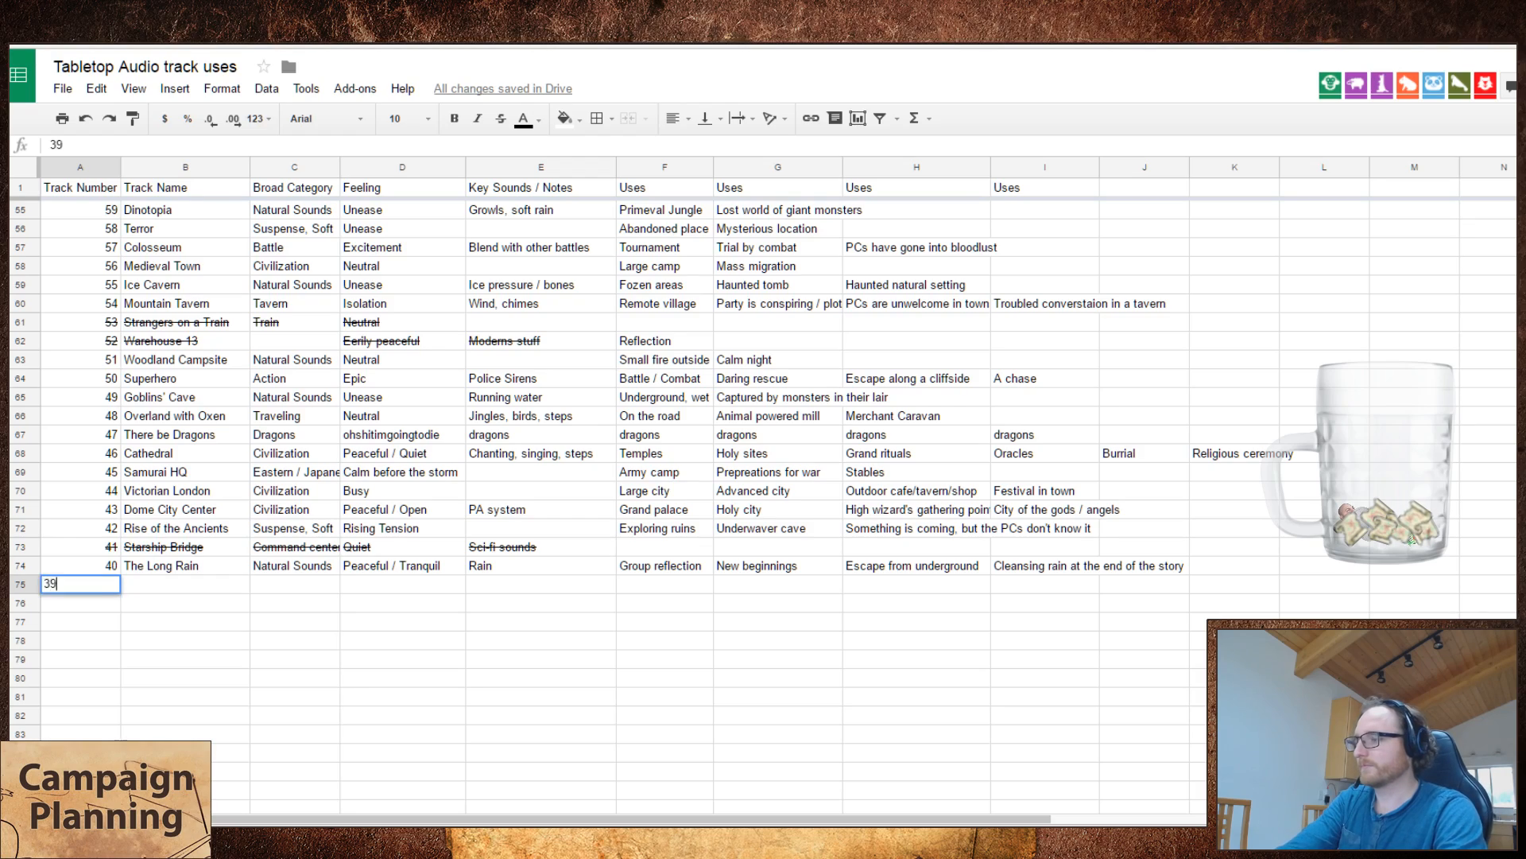
key(Tab)
Step: Switch to Tabletop Audio, play Temple of the Eye, and remove Starship Bridge and The Long Rain from the playlist
key(alt+Tab)
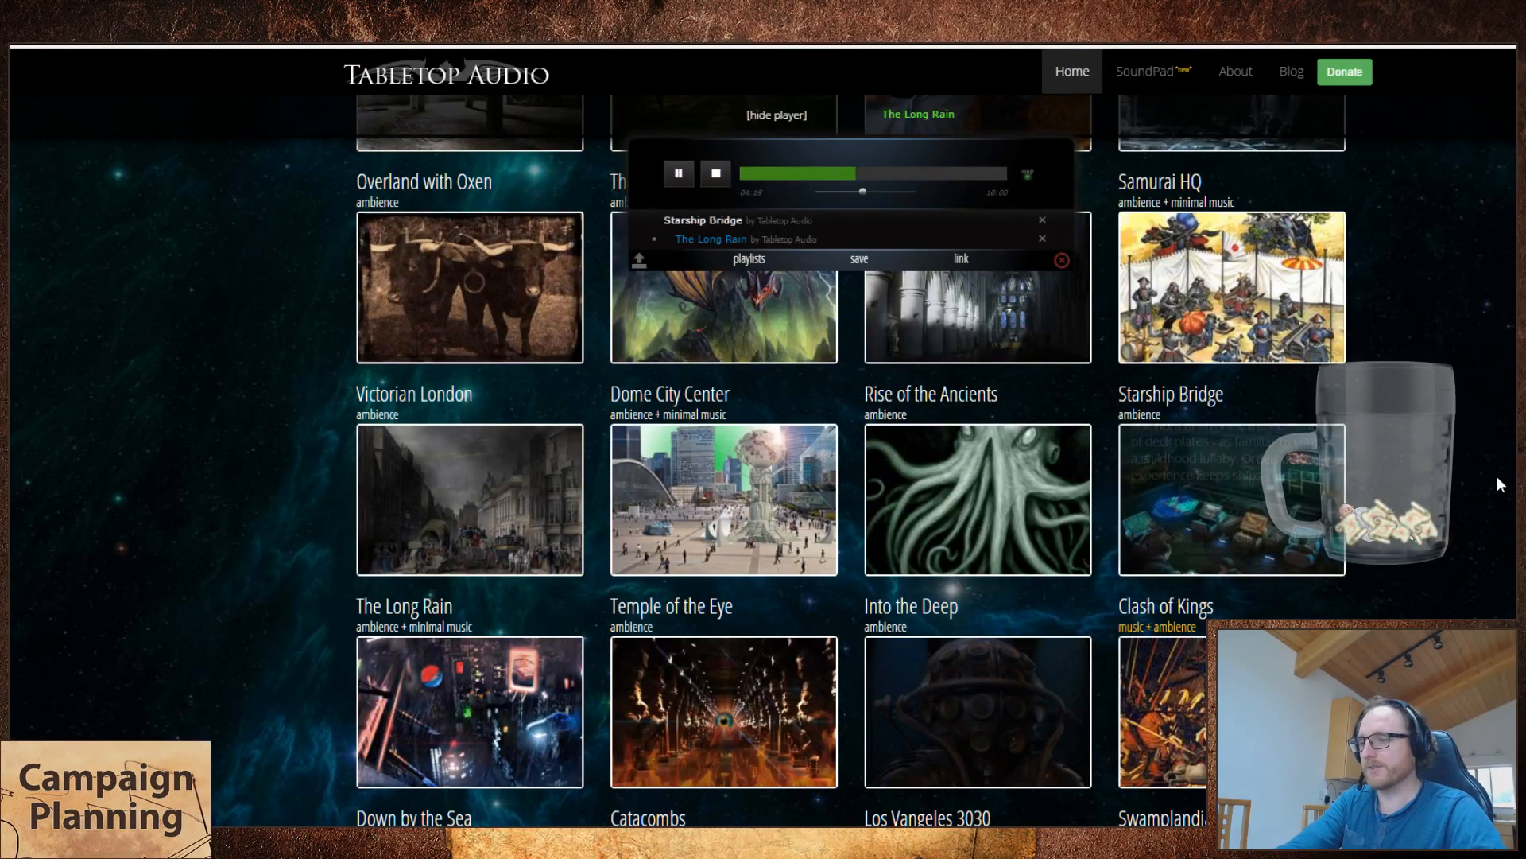
scroll(1272, 334, down, 2)
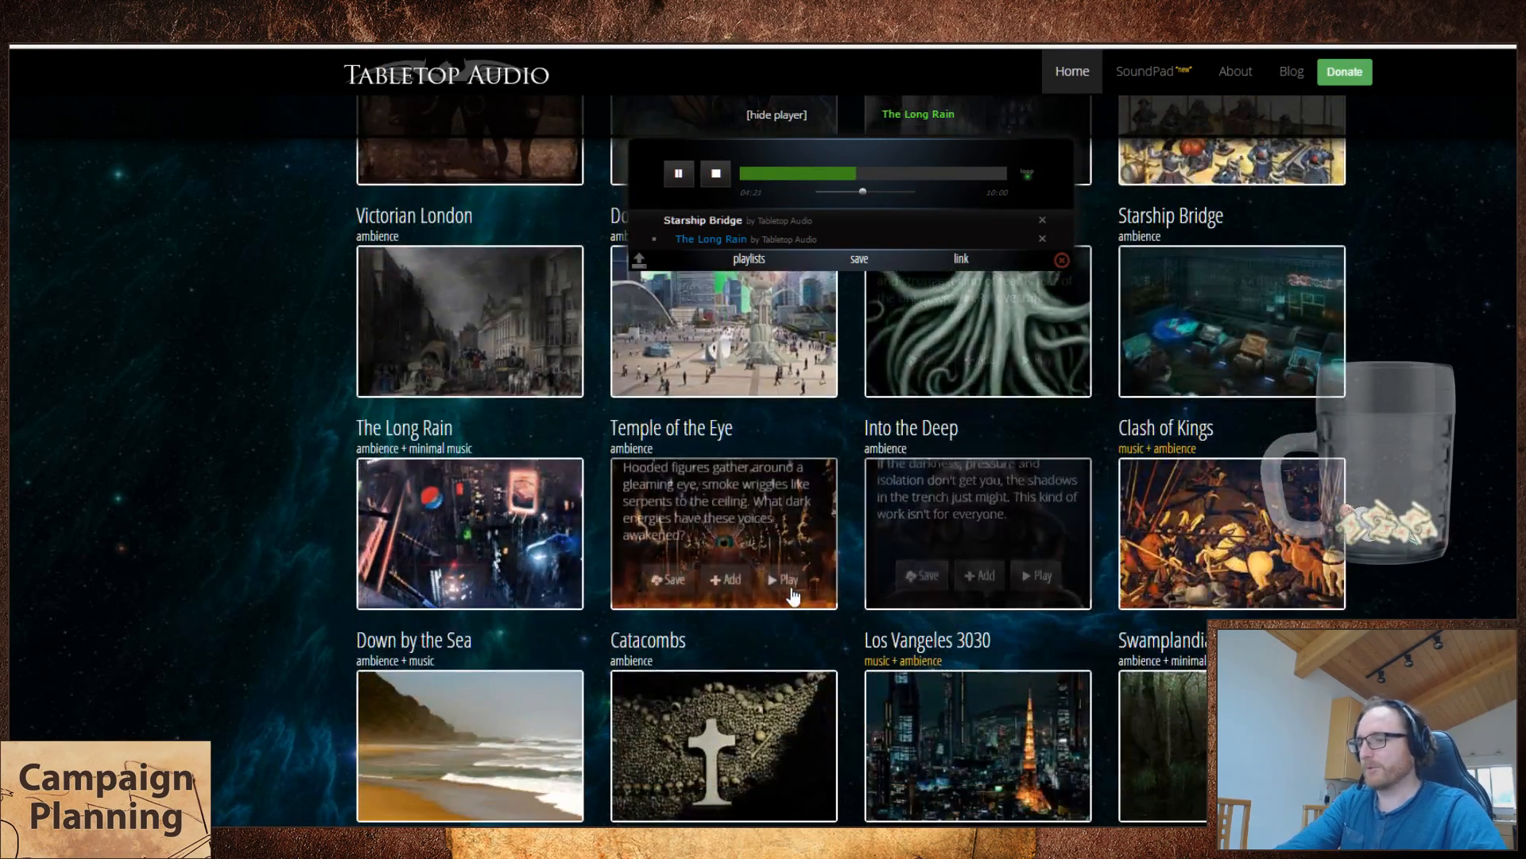
click(786, 588)
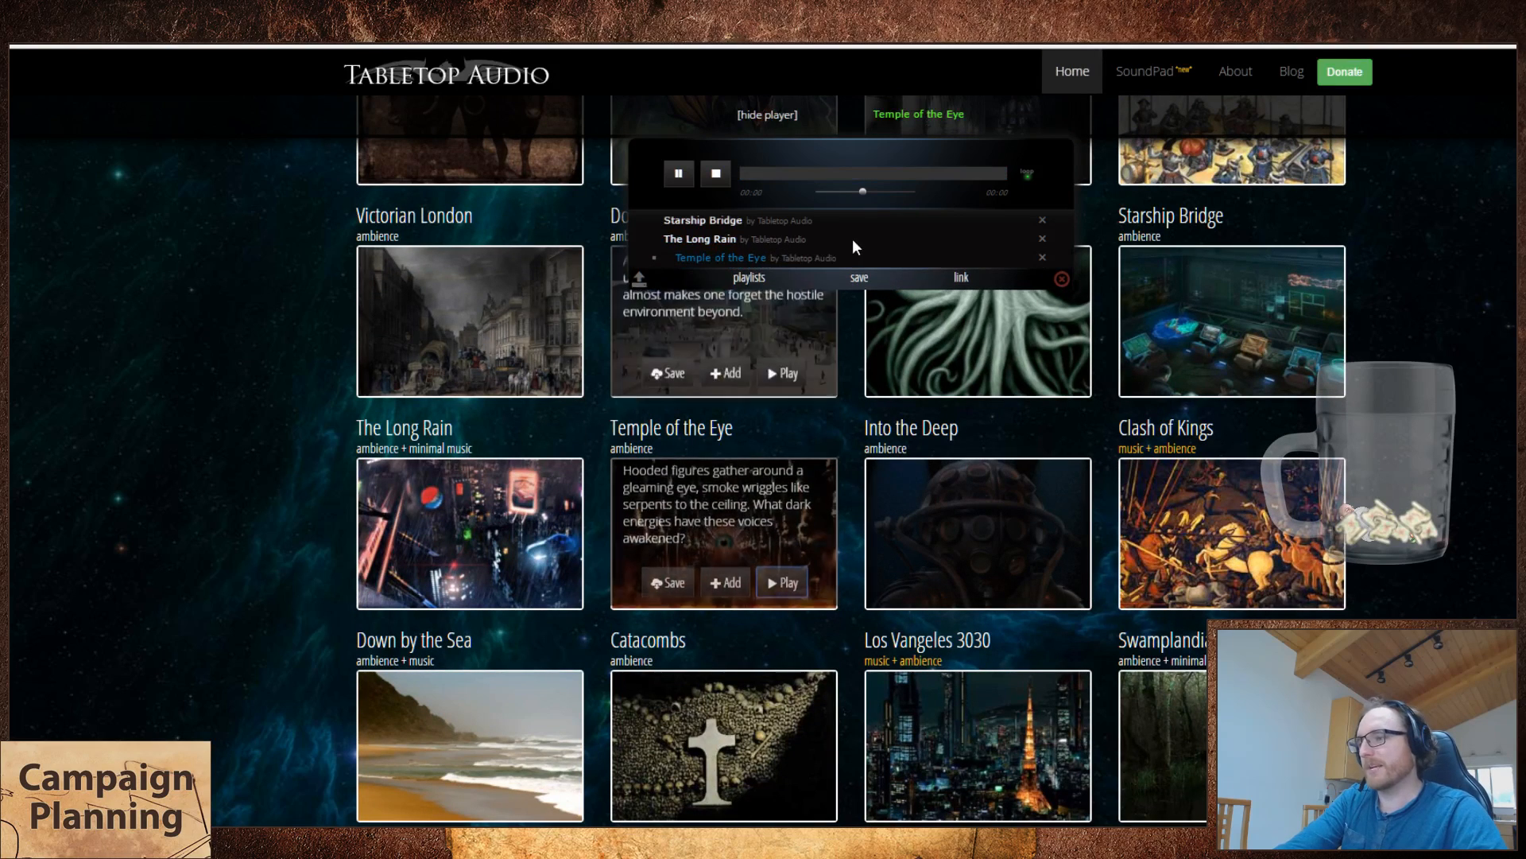
click(1043, 221)
click(1043, 221)
mouse_move(617, 550)
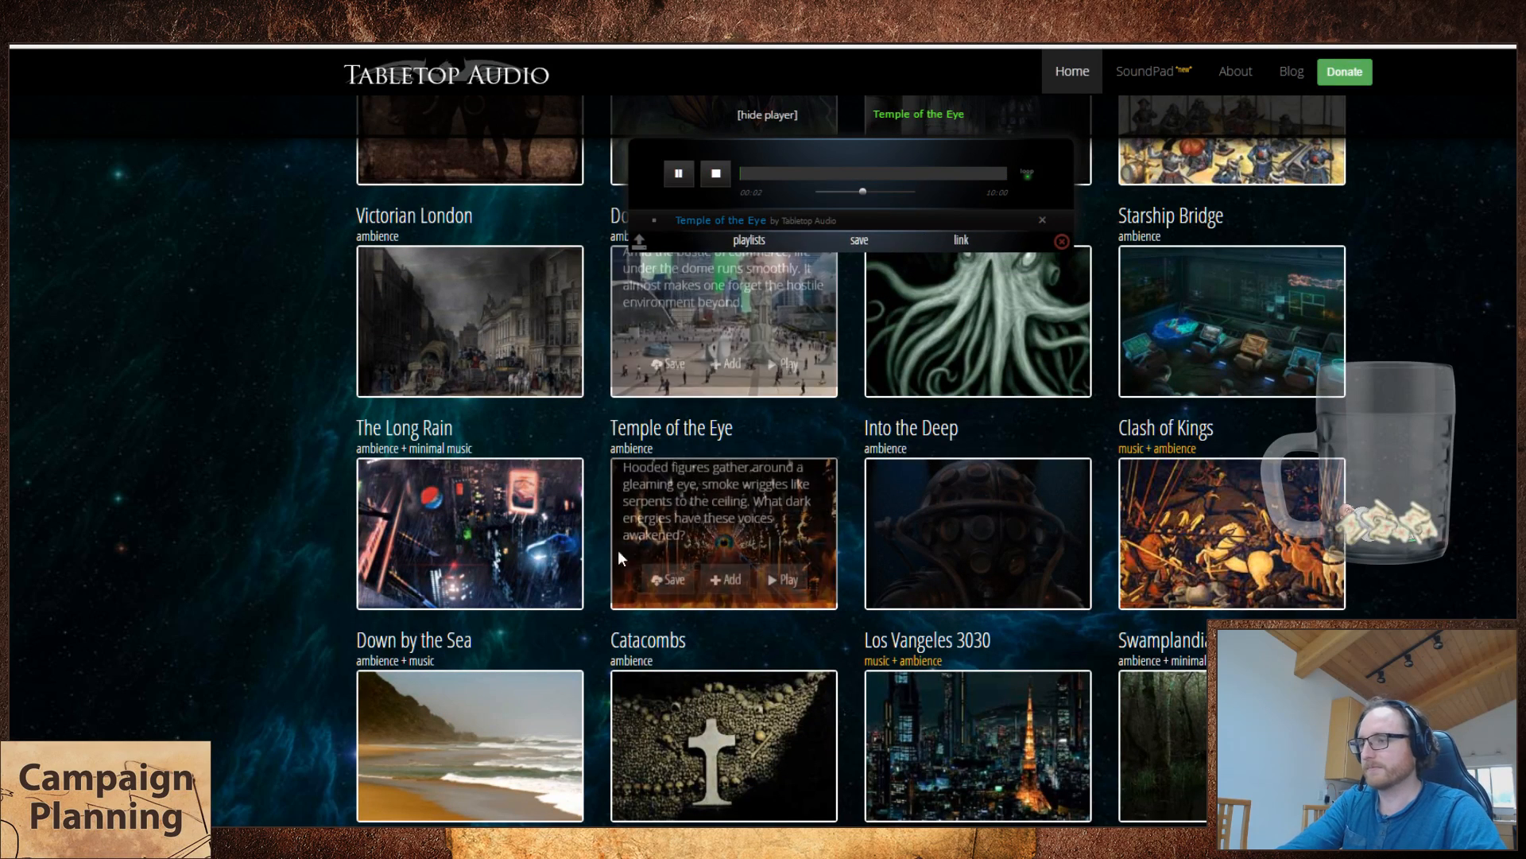
Step: Return to the track uses spreadsheet and enter "Temple of the Eye" as the name of track 39
key(ctrl+Tab)
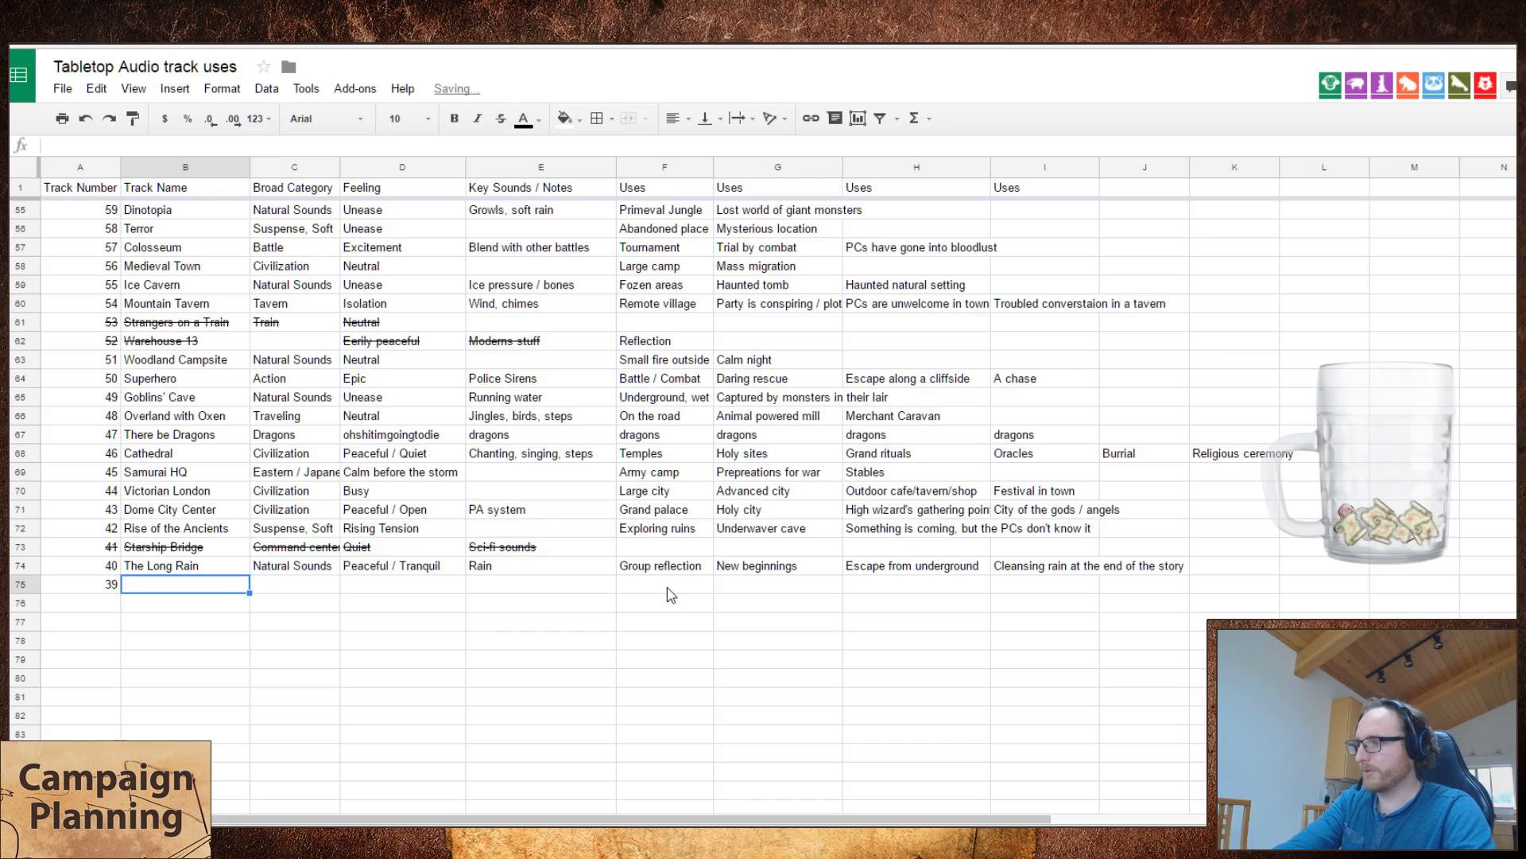
text(3)
key(BackSpace)
text(Tem)
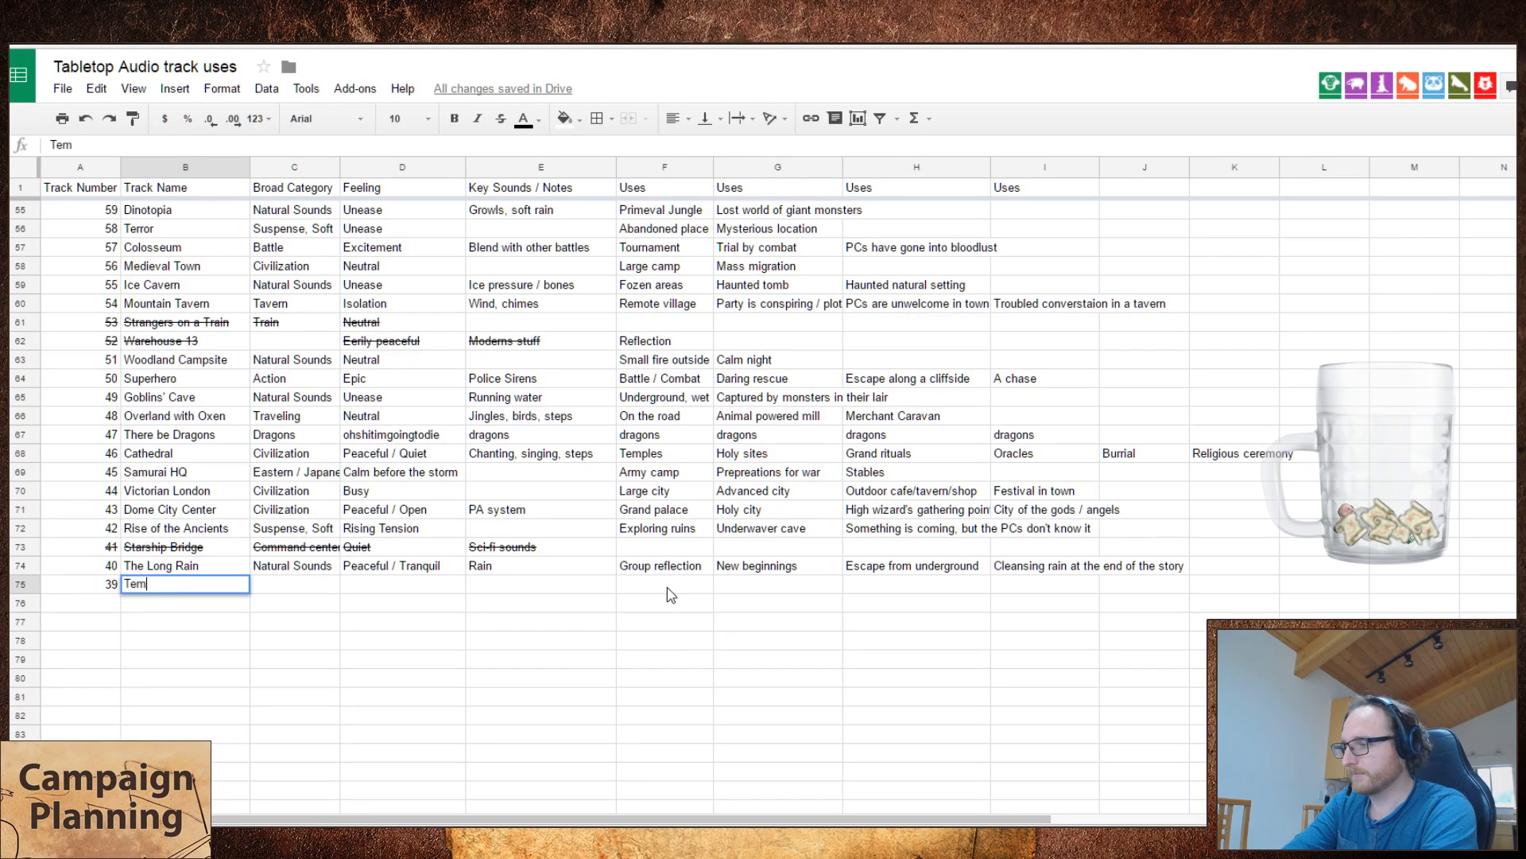
text(ple of the Eye)
key(Tab)
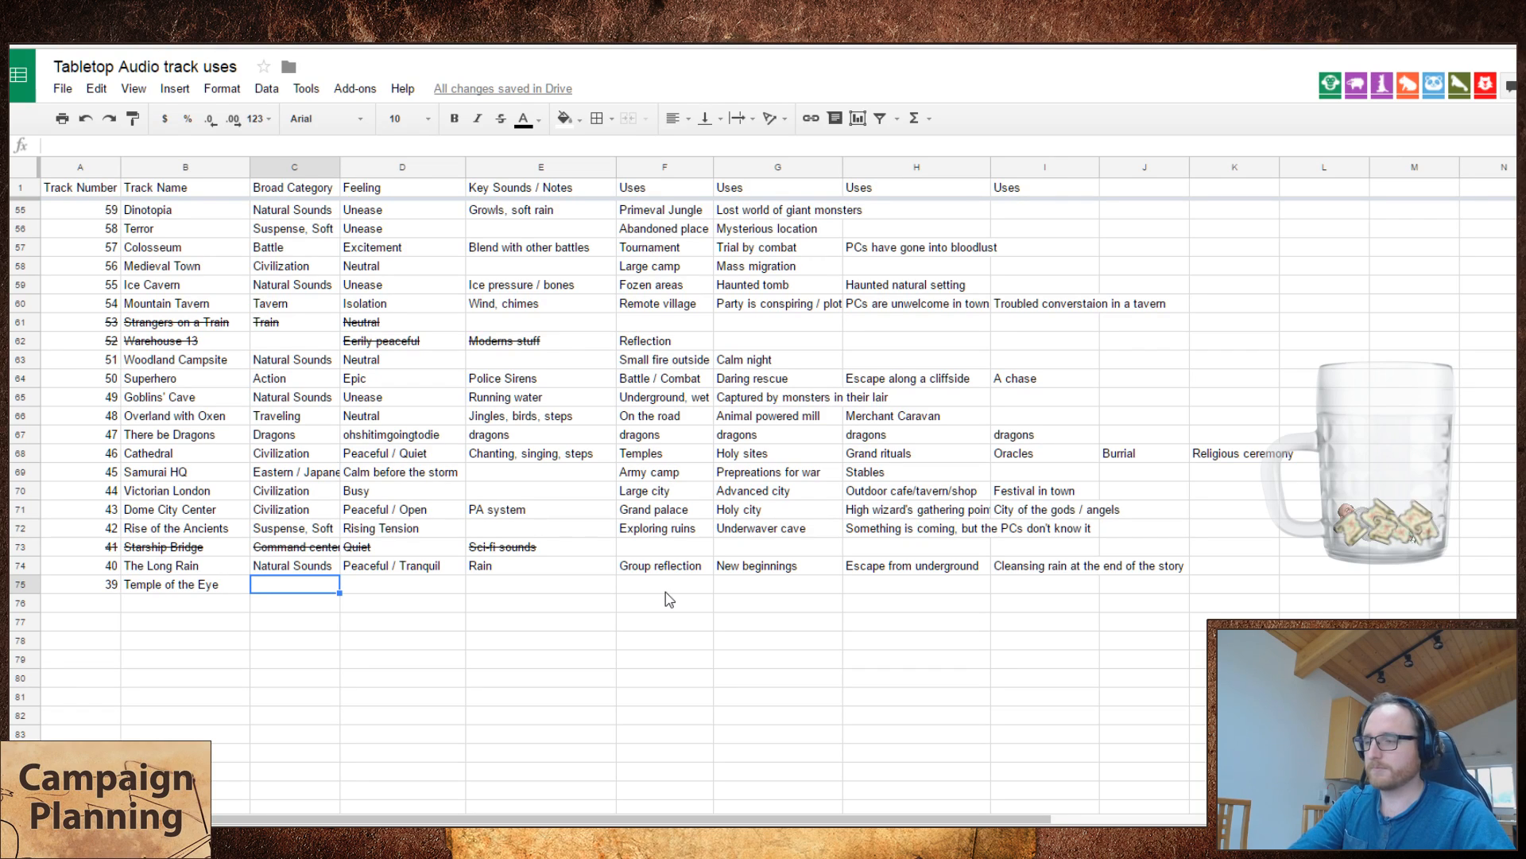
Step: Enter "Torch" as the key sound of Temple of the Eye
key(Tab)
key(Tab)
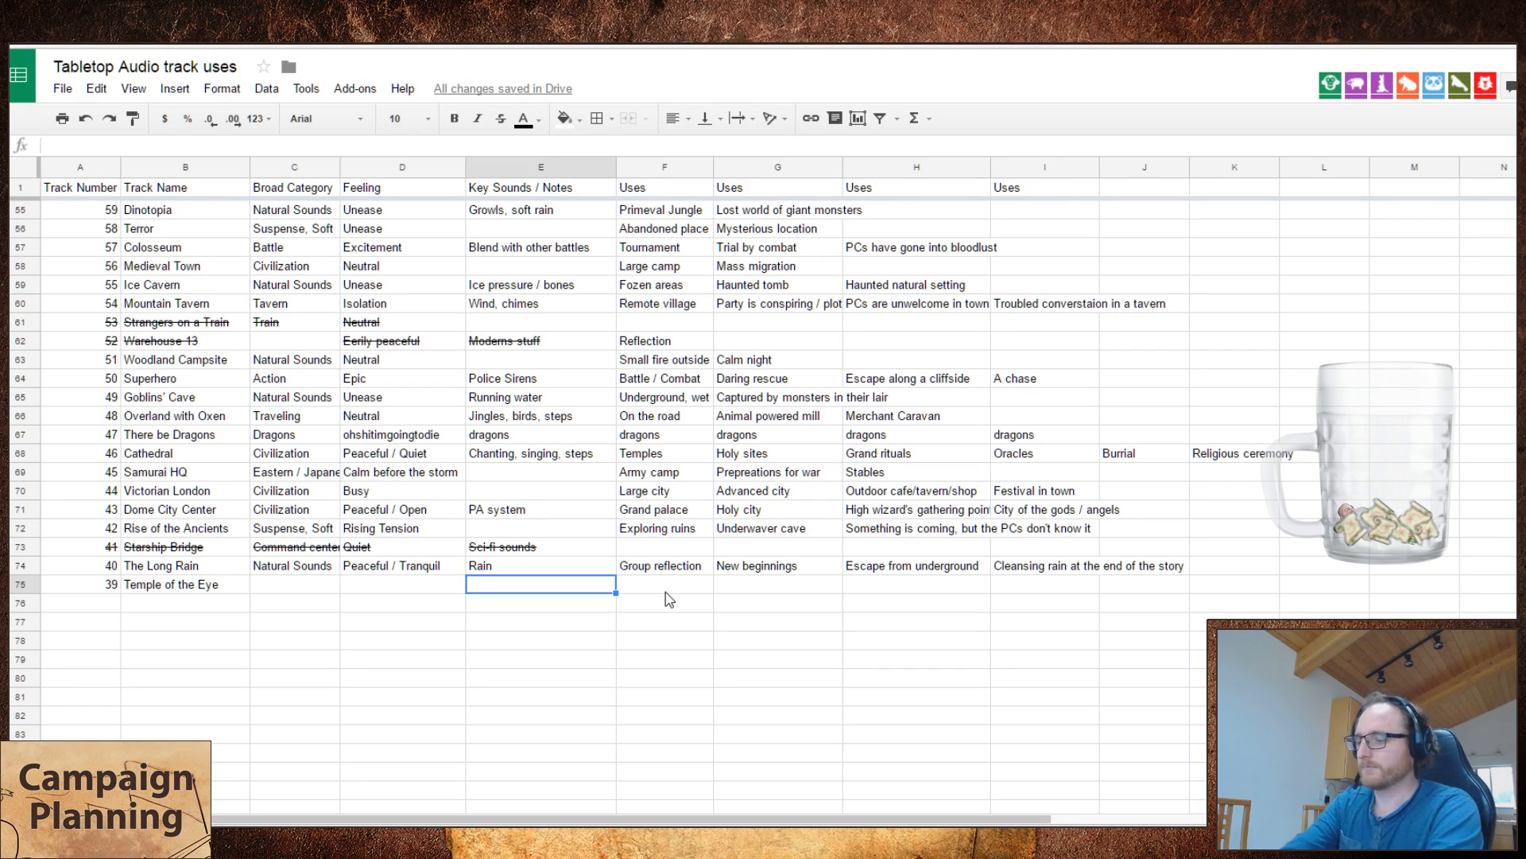
text(troch)
key(BackSpace)
key(BackSpace)
key(BackSpace)
key(BackSpace)
key(BackSpace)
text(Torch)
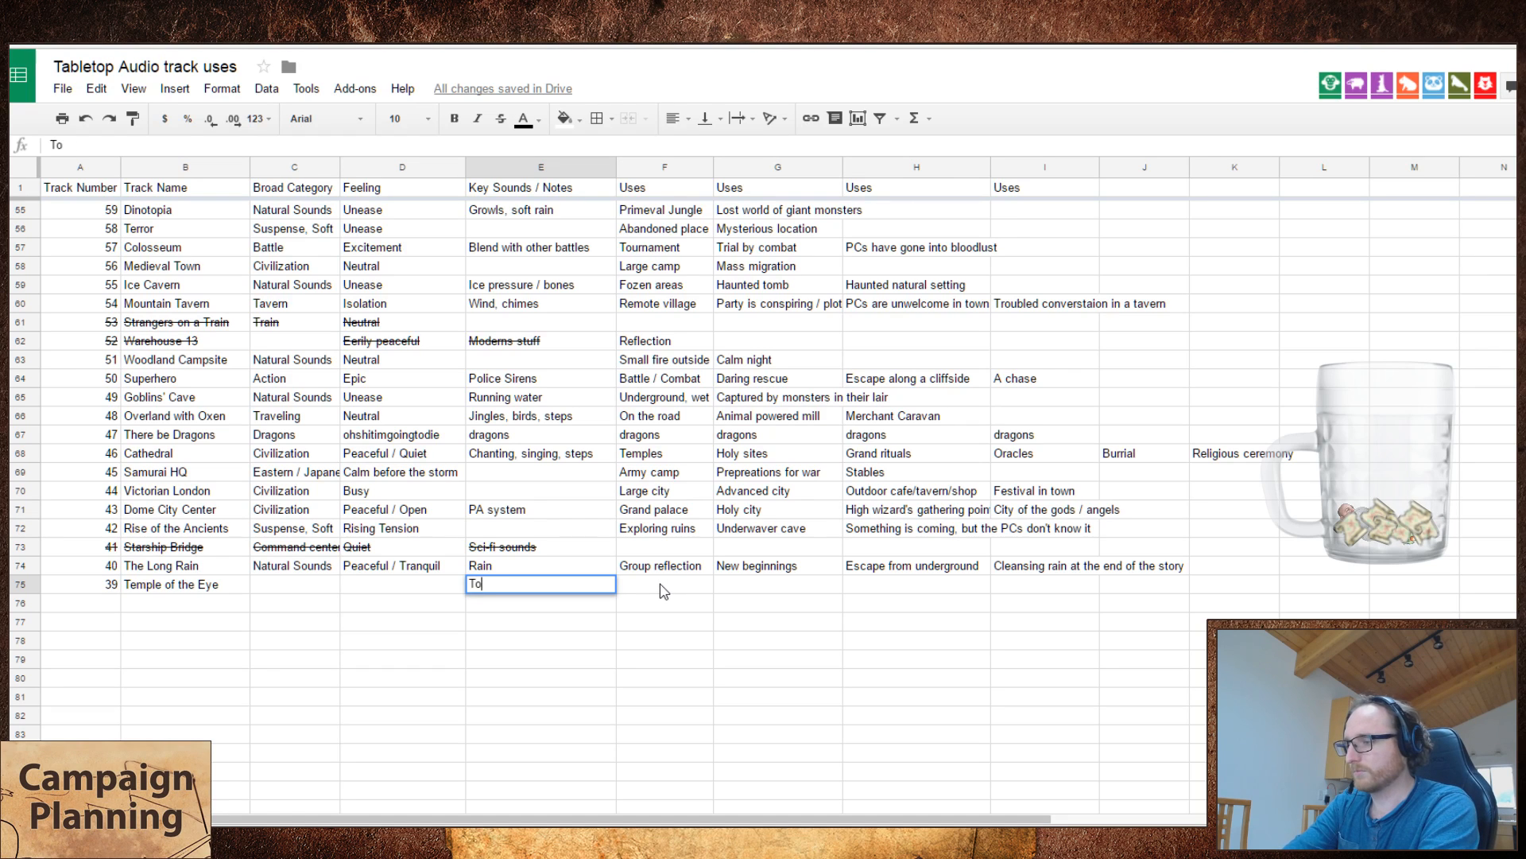
key(Return)
Step: Set the broad category of Temple of the Eye to "Suspense, Soft"
key(Up)
key(Right)
key(Right)
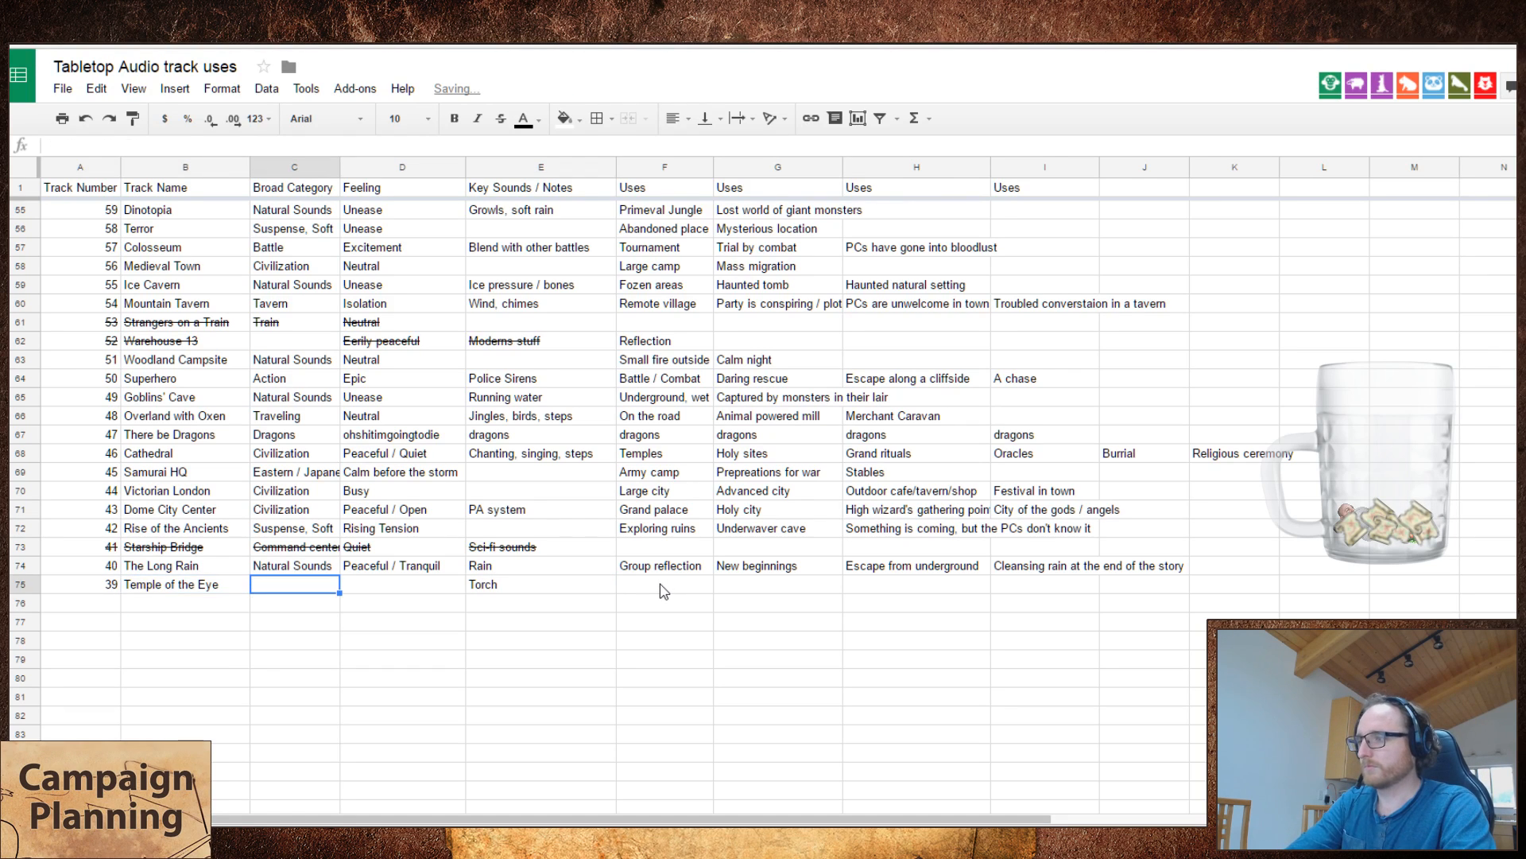
key(ctrl+Tab)
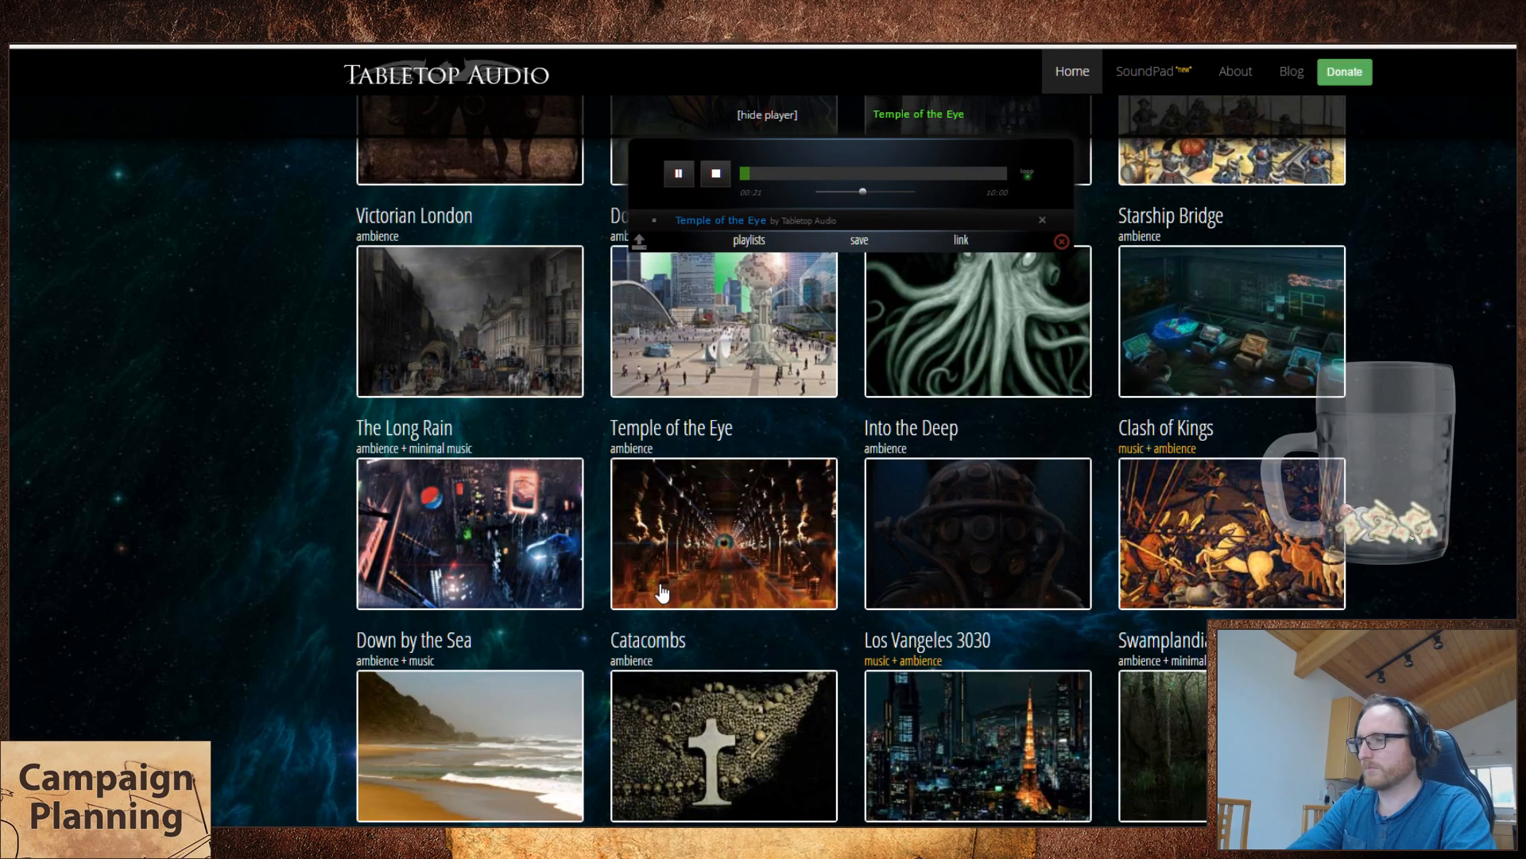
key(ctrl+shift+Tab)
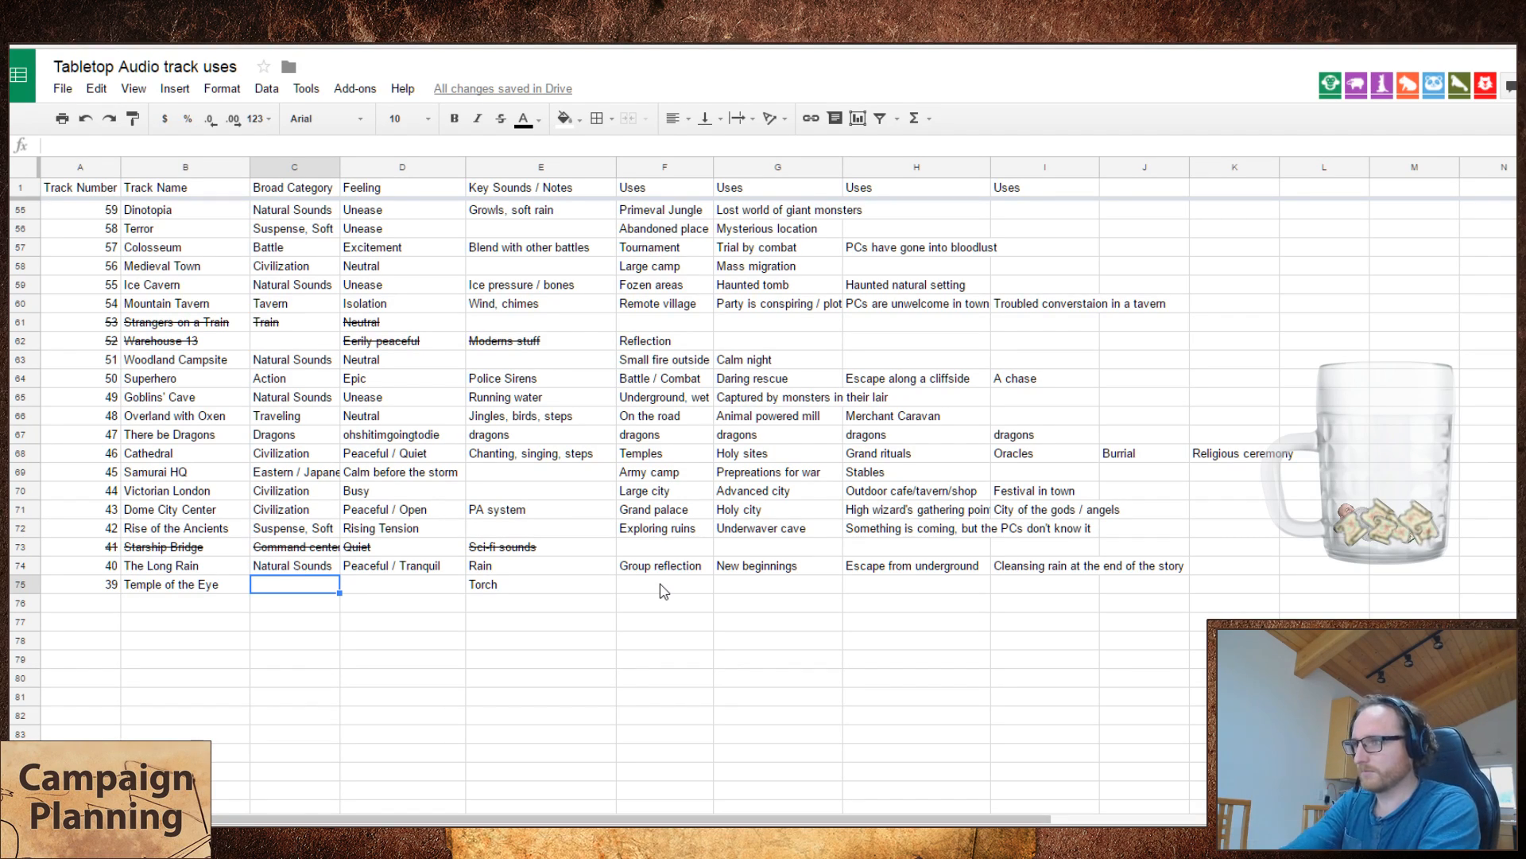
text(Sus)
key(Tab)
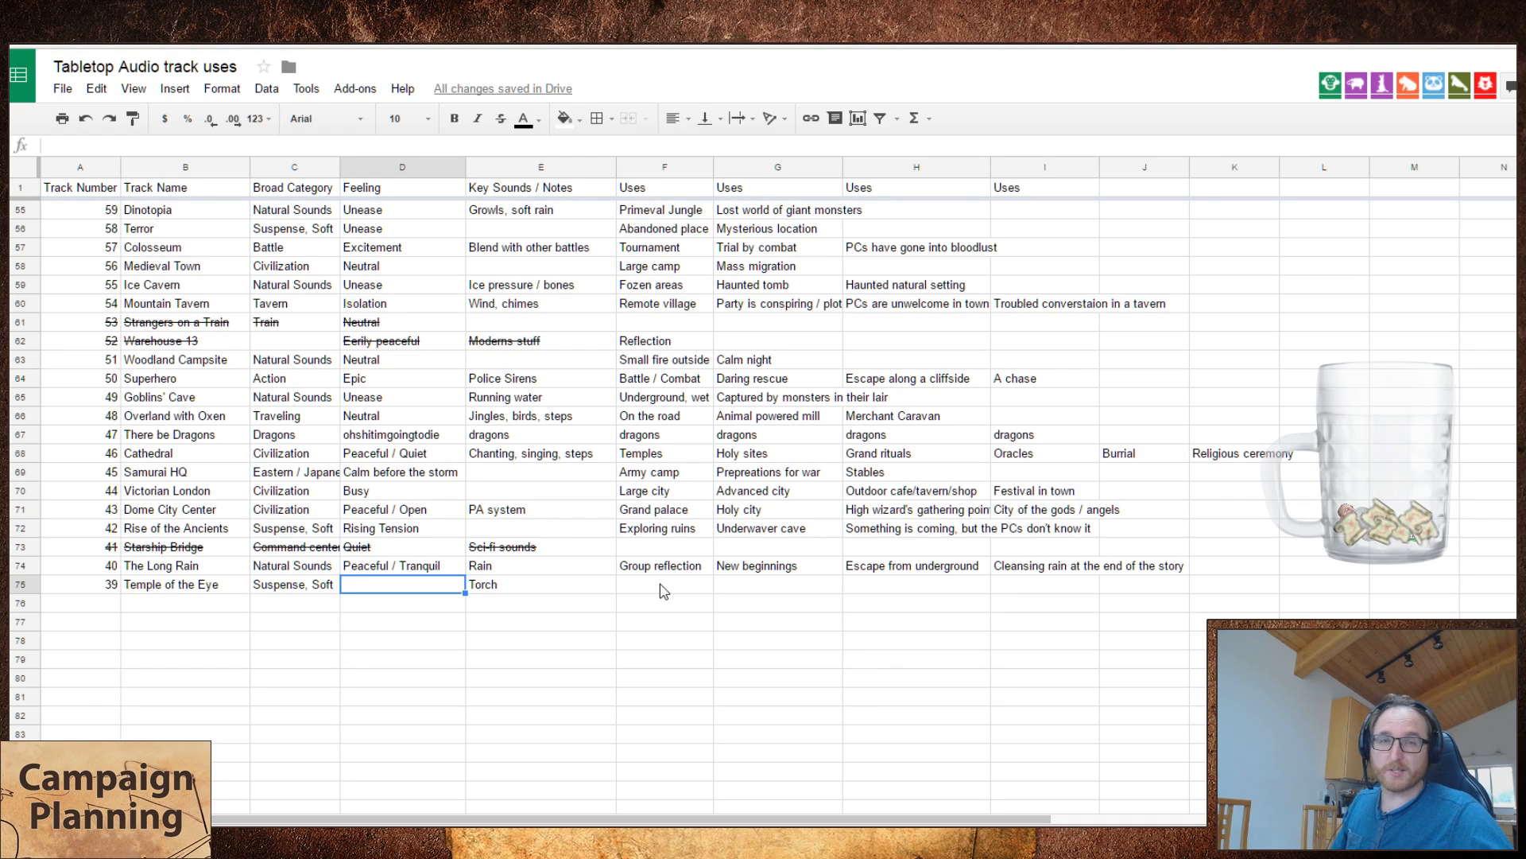
Step: Enter "Demonic Rituals" as the first use of Temple of the Eye
key(Right)
key(Right)
key(Right)
key(Right)
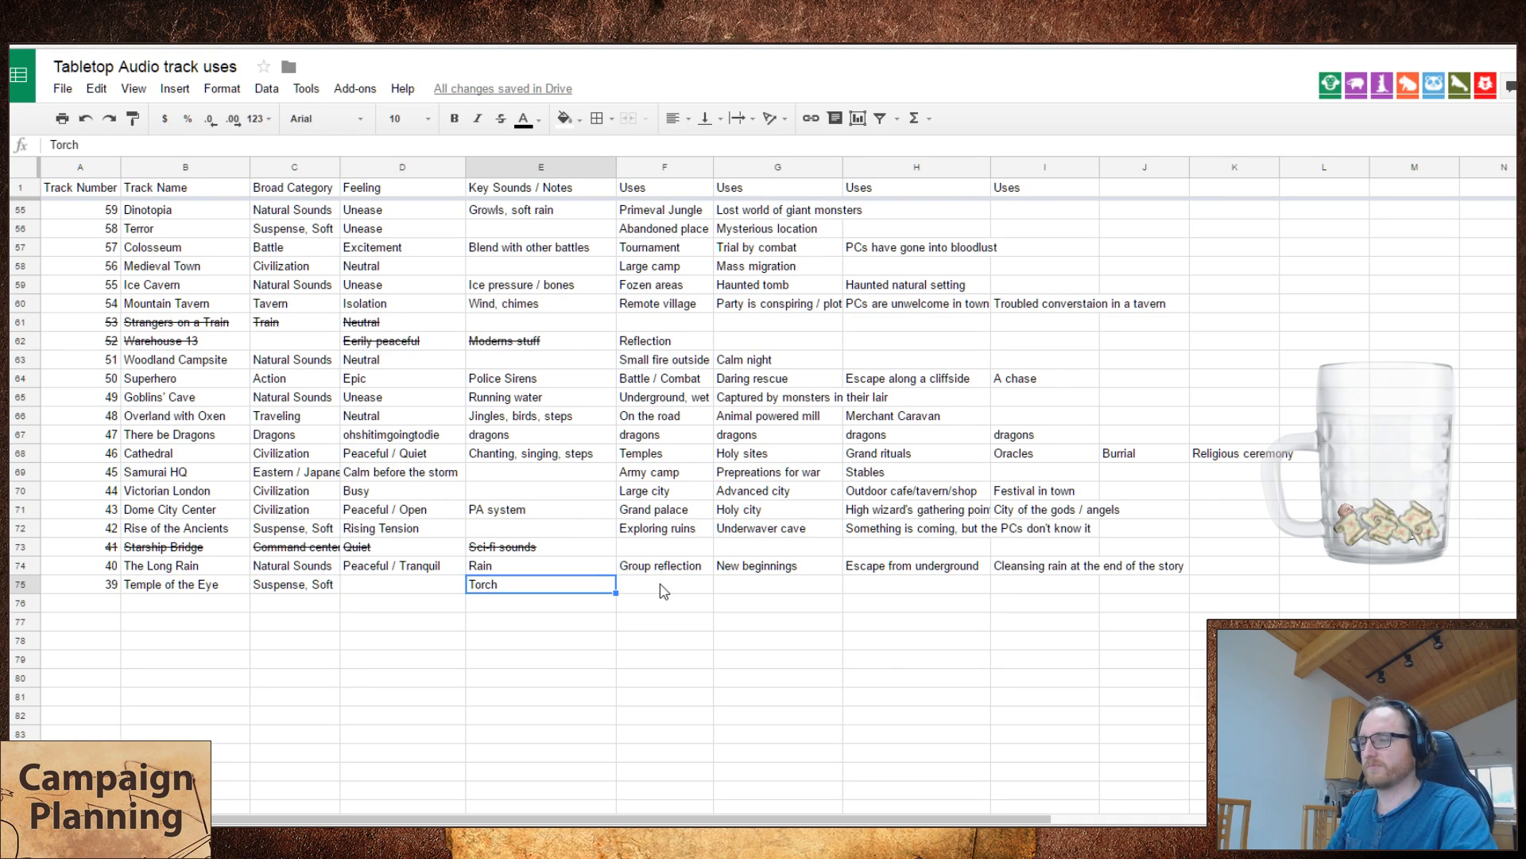
key(Left)
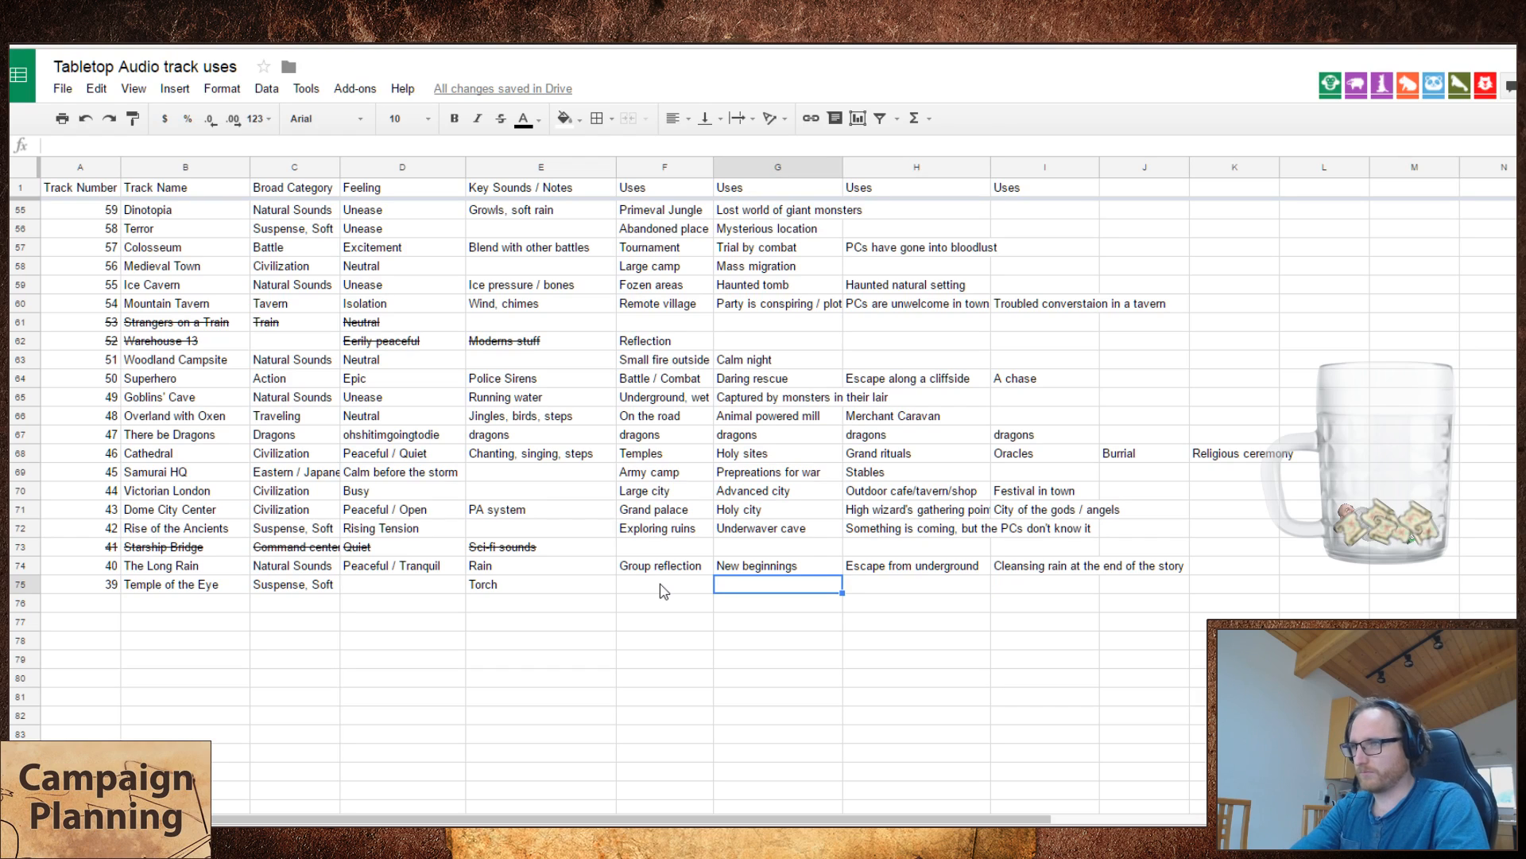
key(Right)
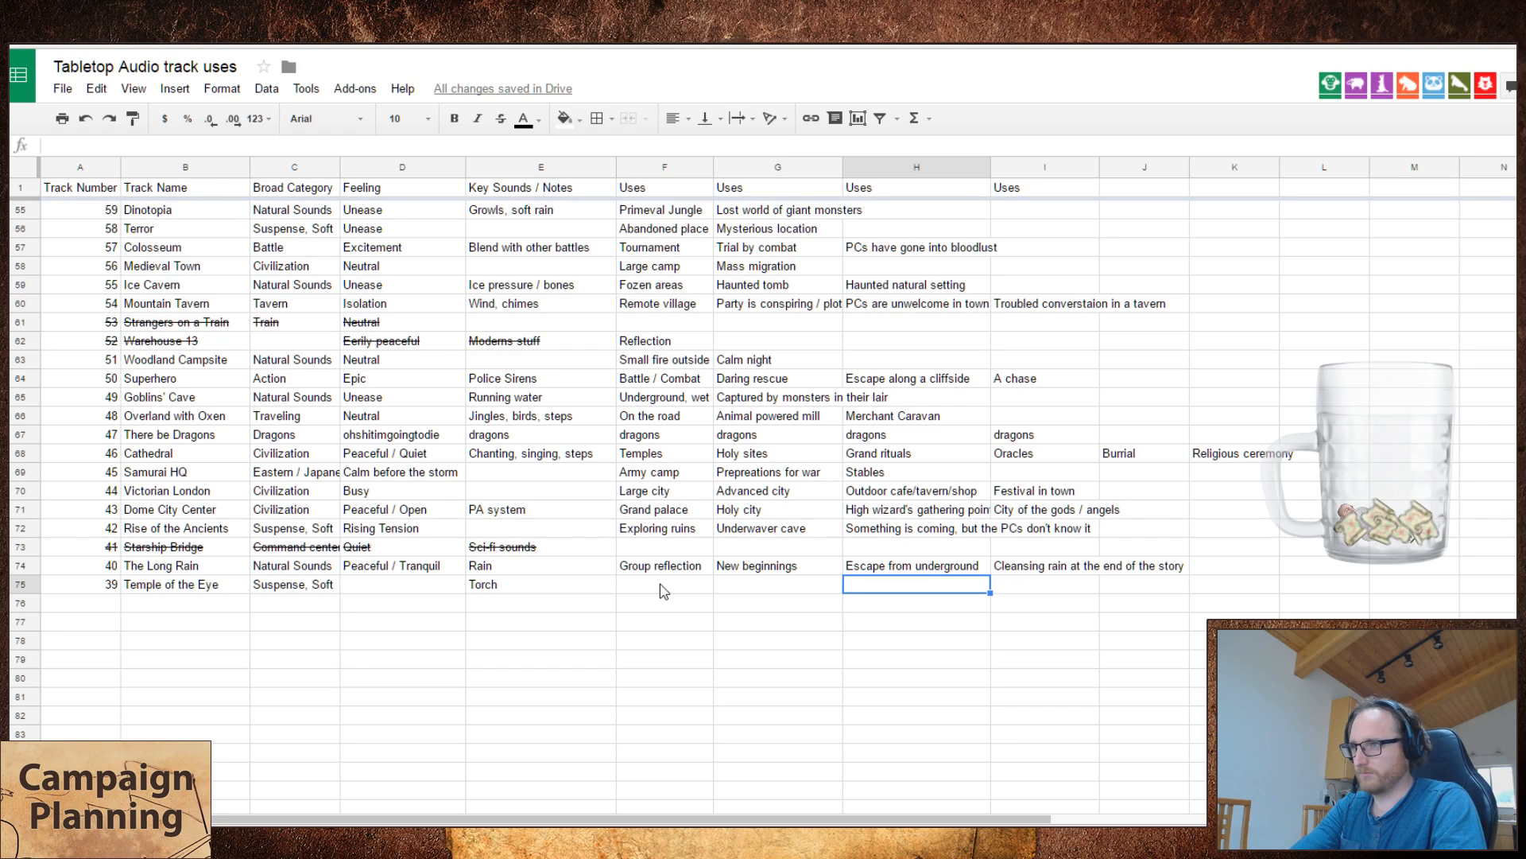
key(Left)
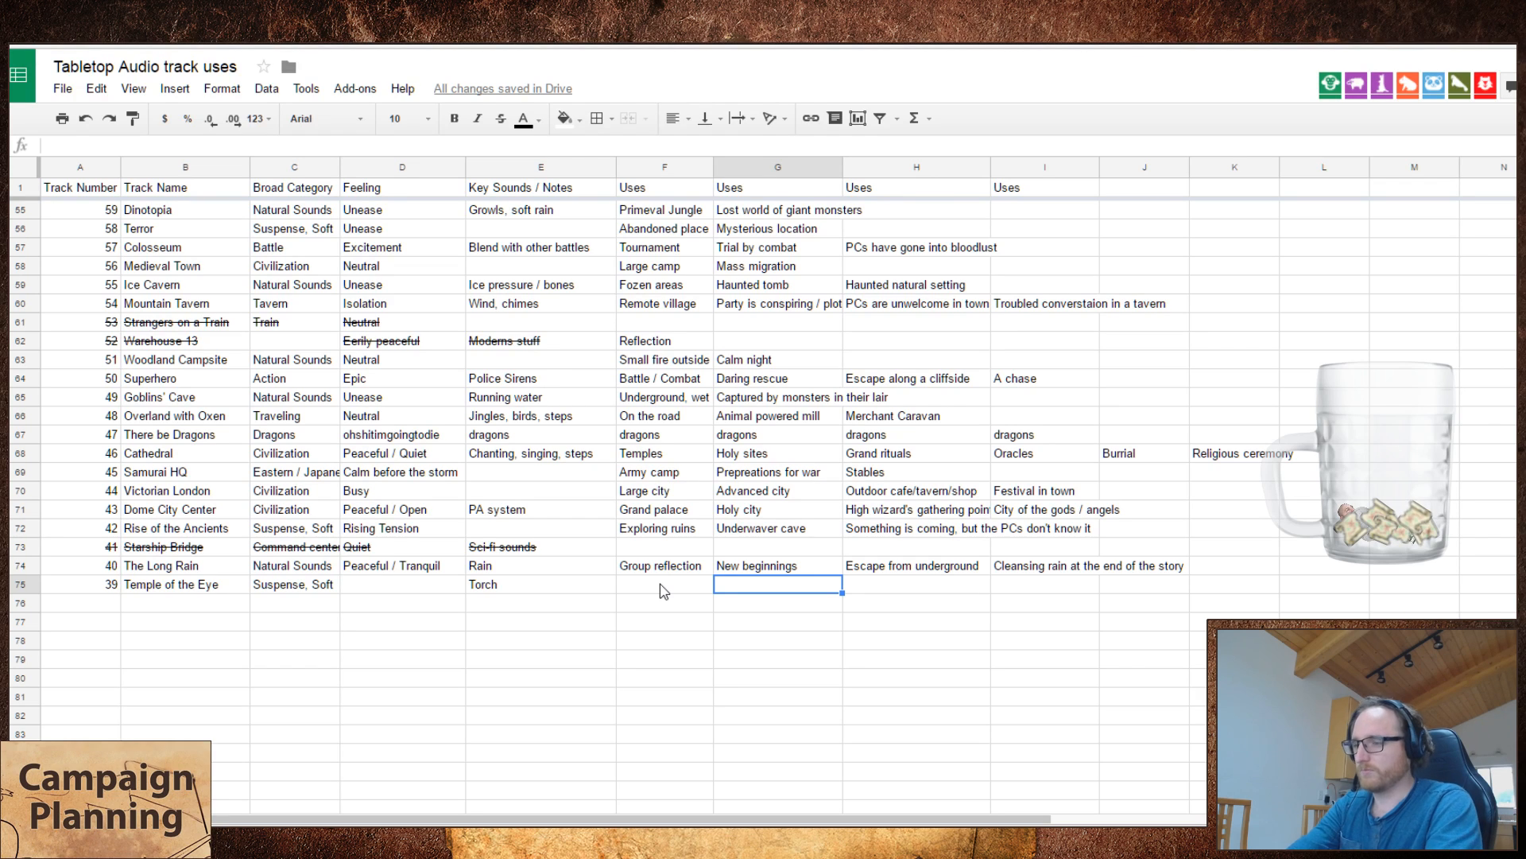
key(Left)
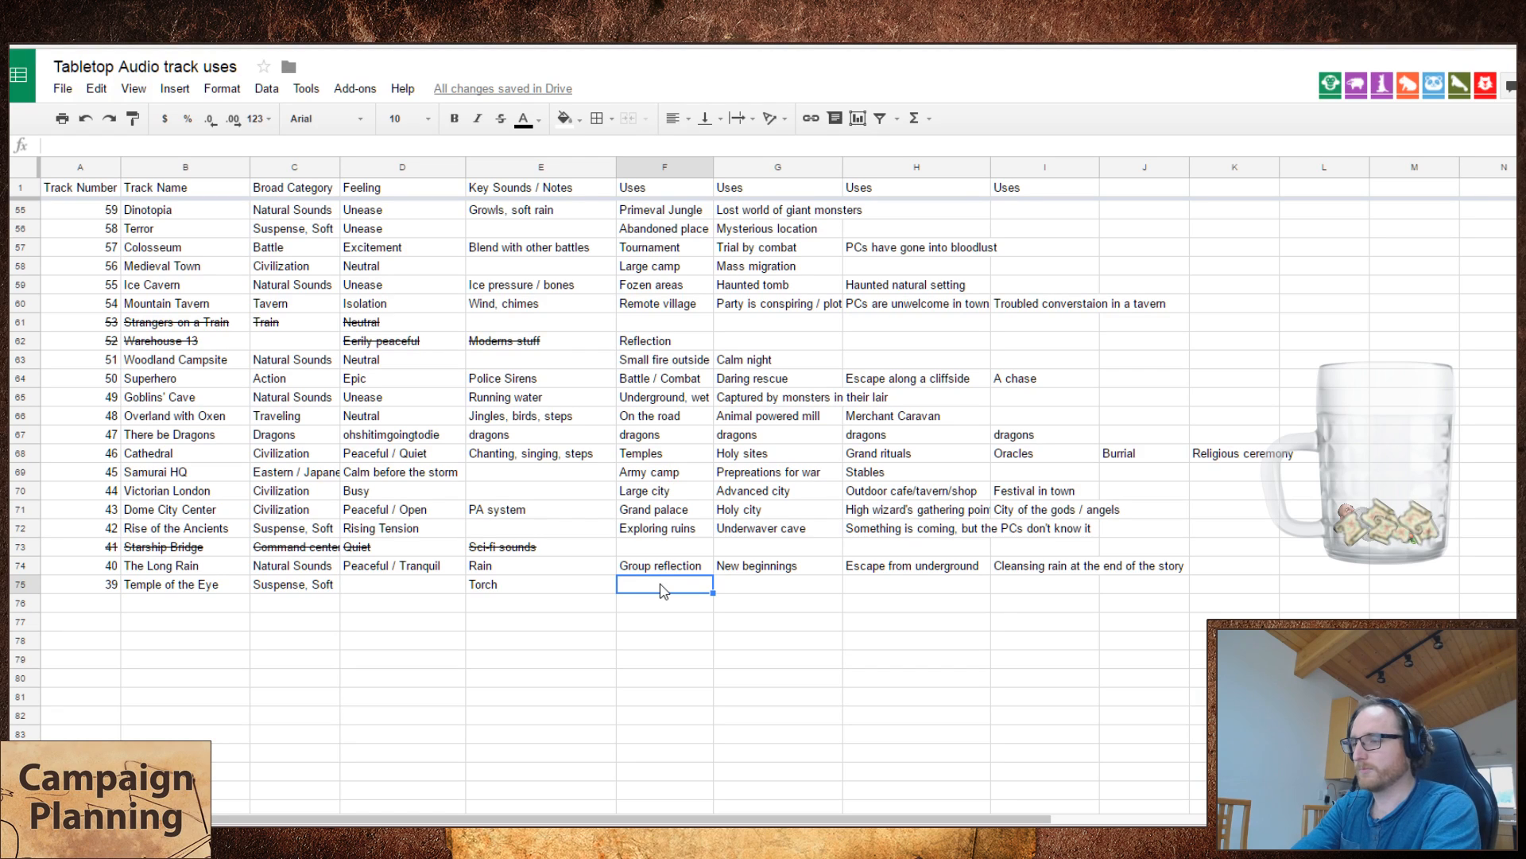
text(D)
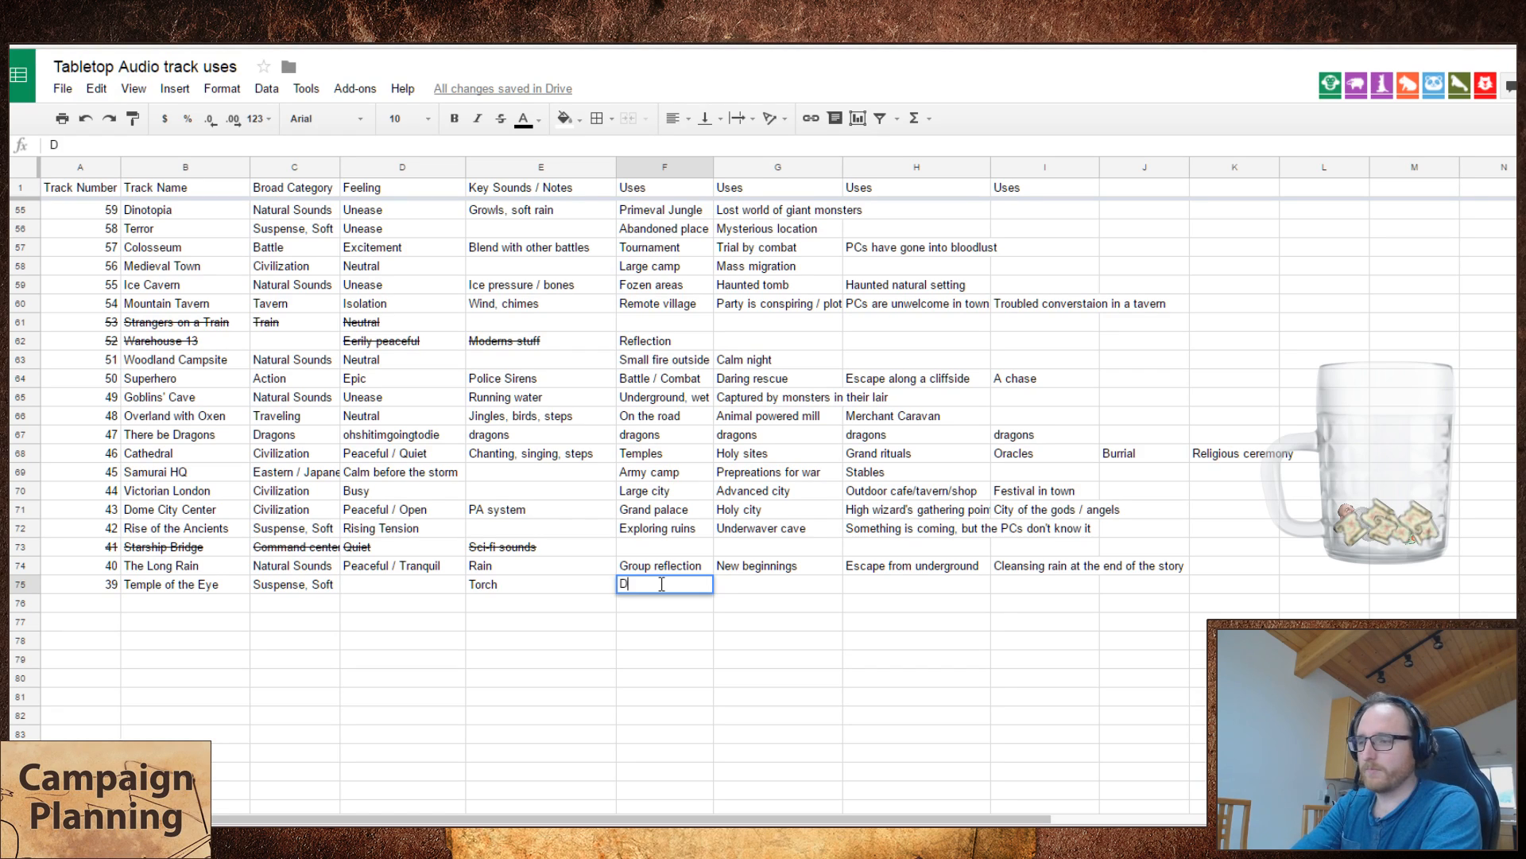
text(emonic Rituals)
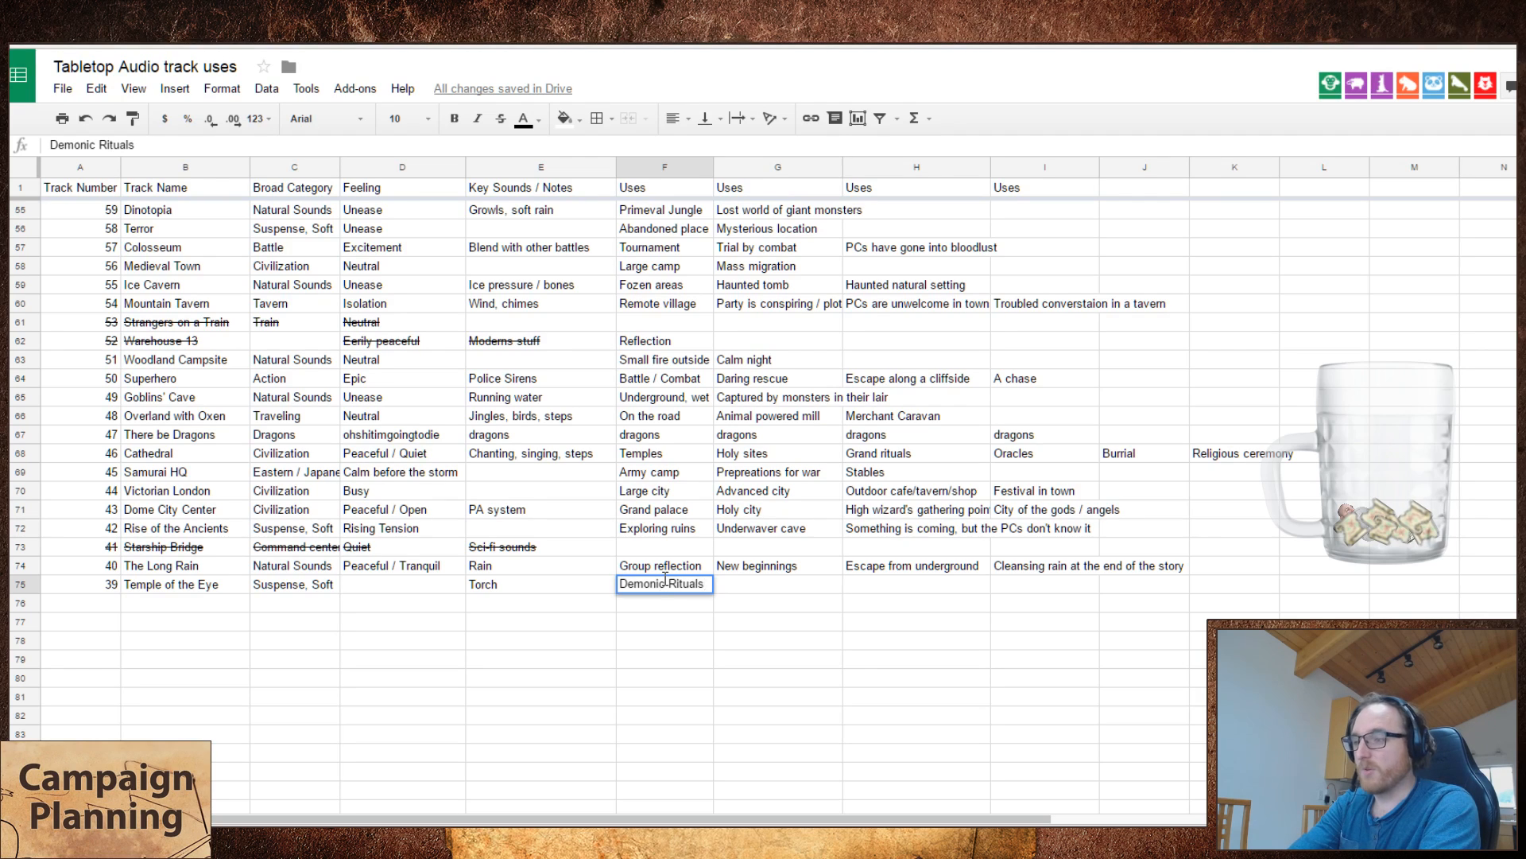
key(Tab)
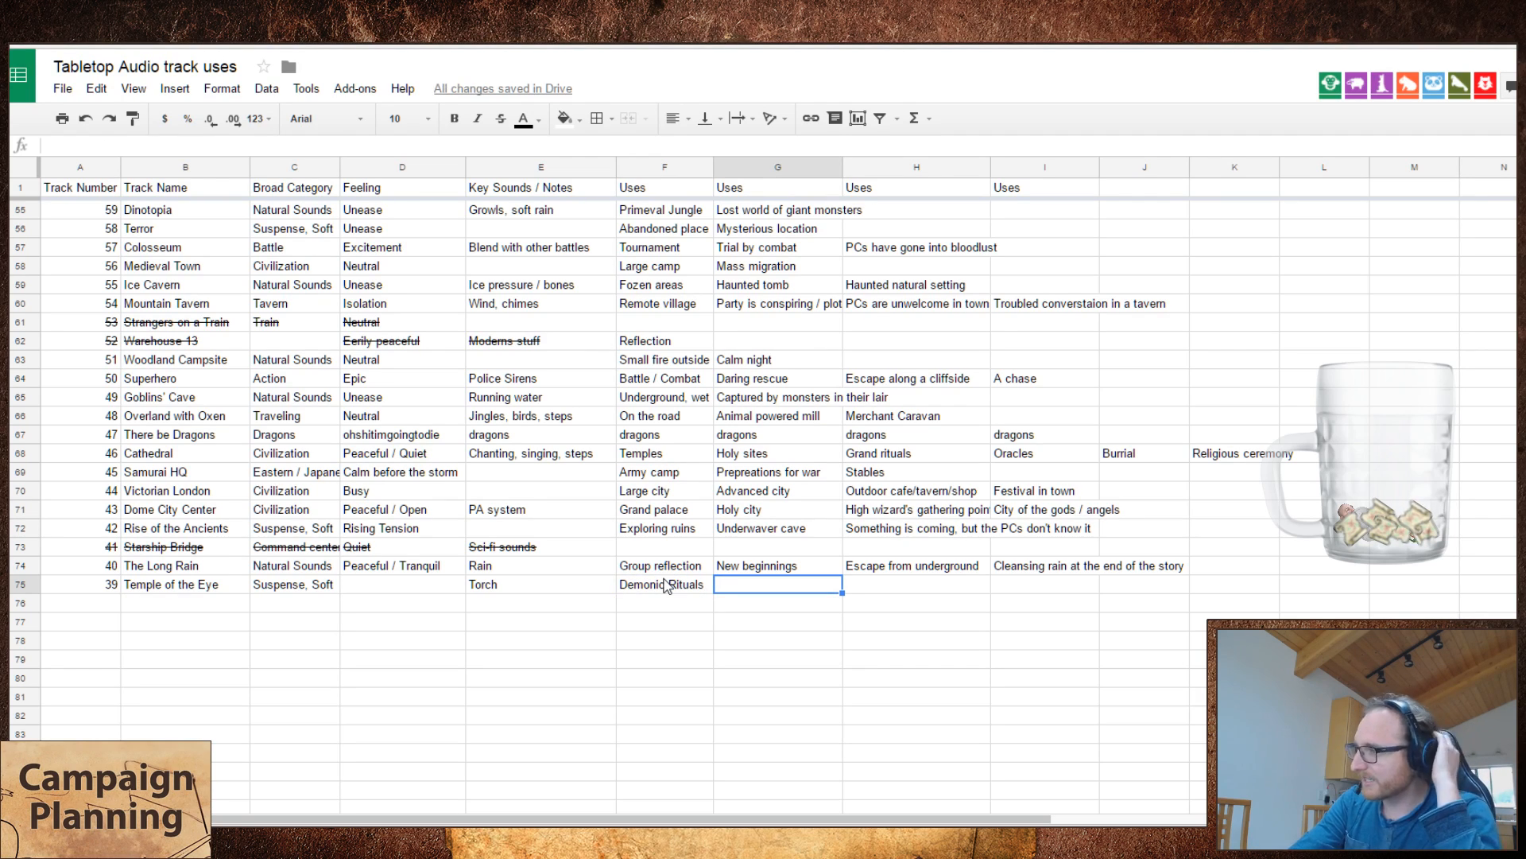
Step: Set the feeling of Temple of the Eye to "Unholy"
key(Left)
key(Left)
key(Left)
key(Left)
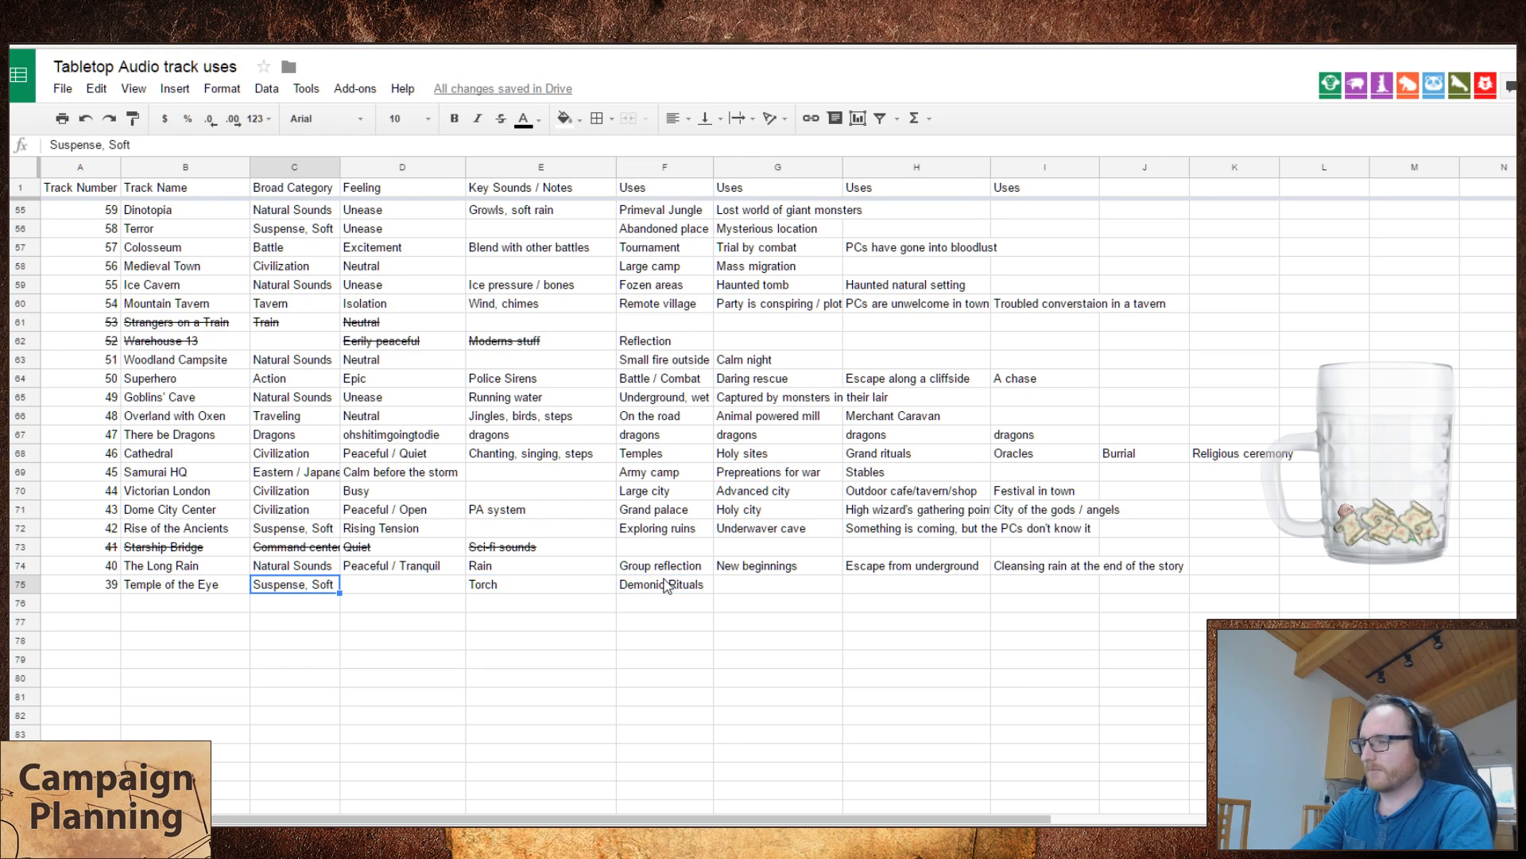
key(Right)
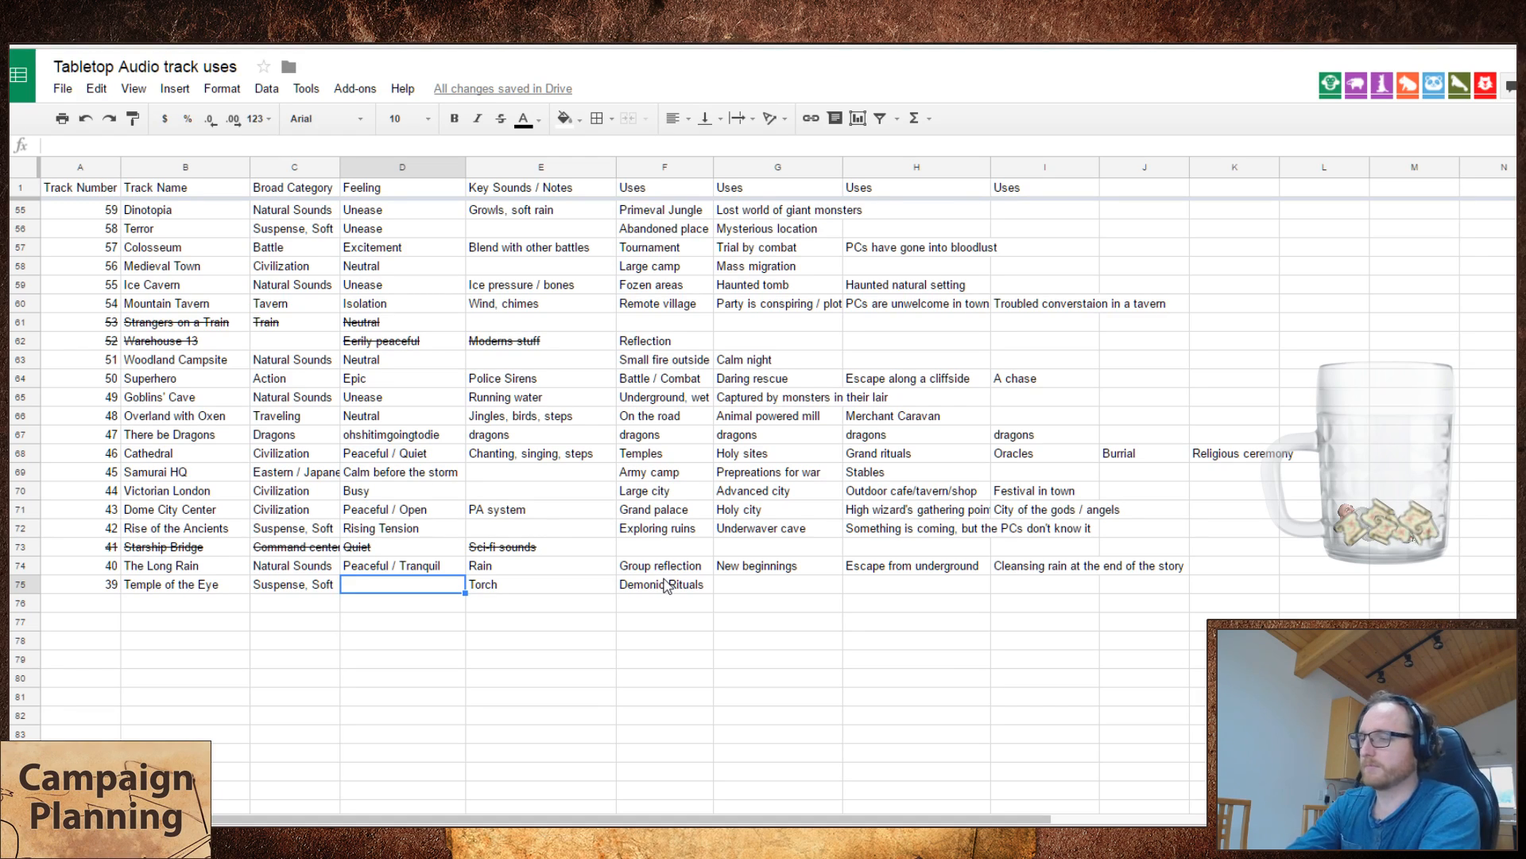
text(Unholy)
key(Tab)
key(Tab)
key(Tab)
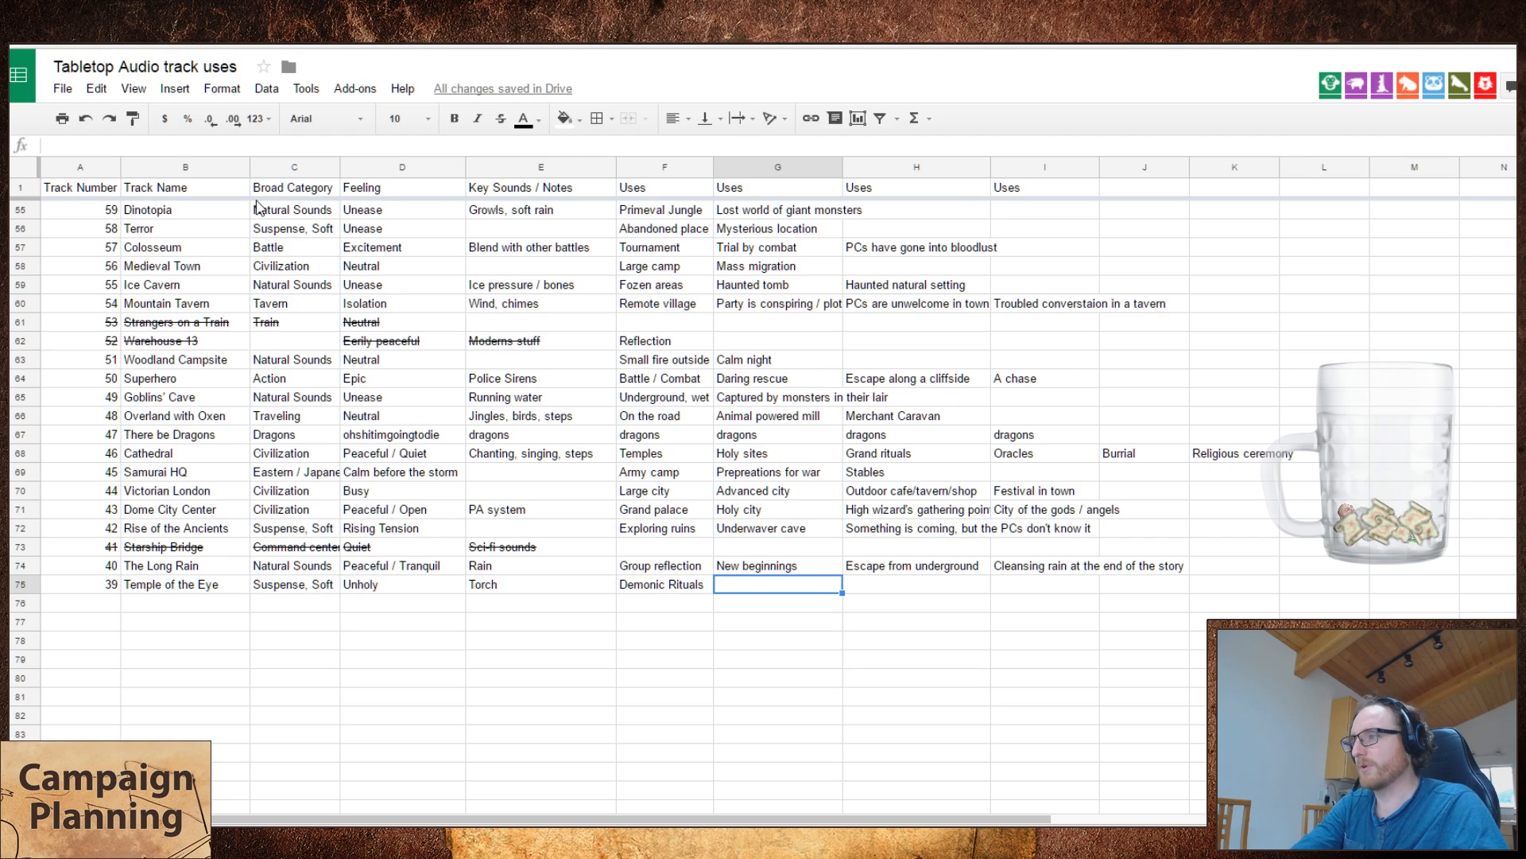
Step: Replace the feeling of Temple of the Eye with "Foreboding"
key(Left)
key(Left)
key(Left)
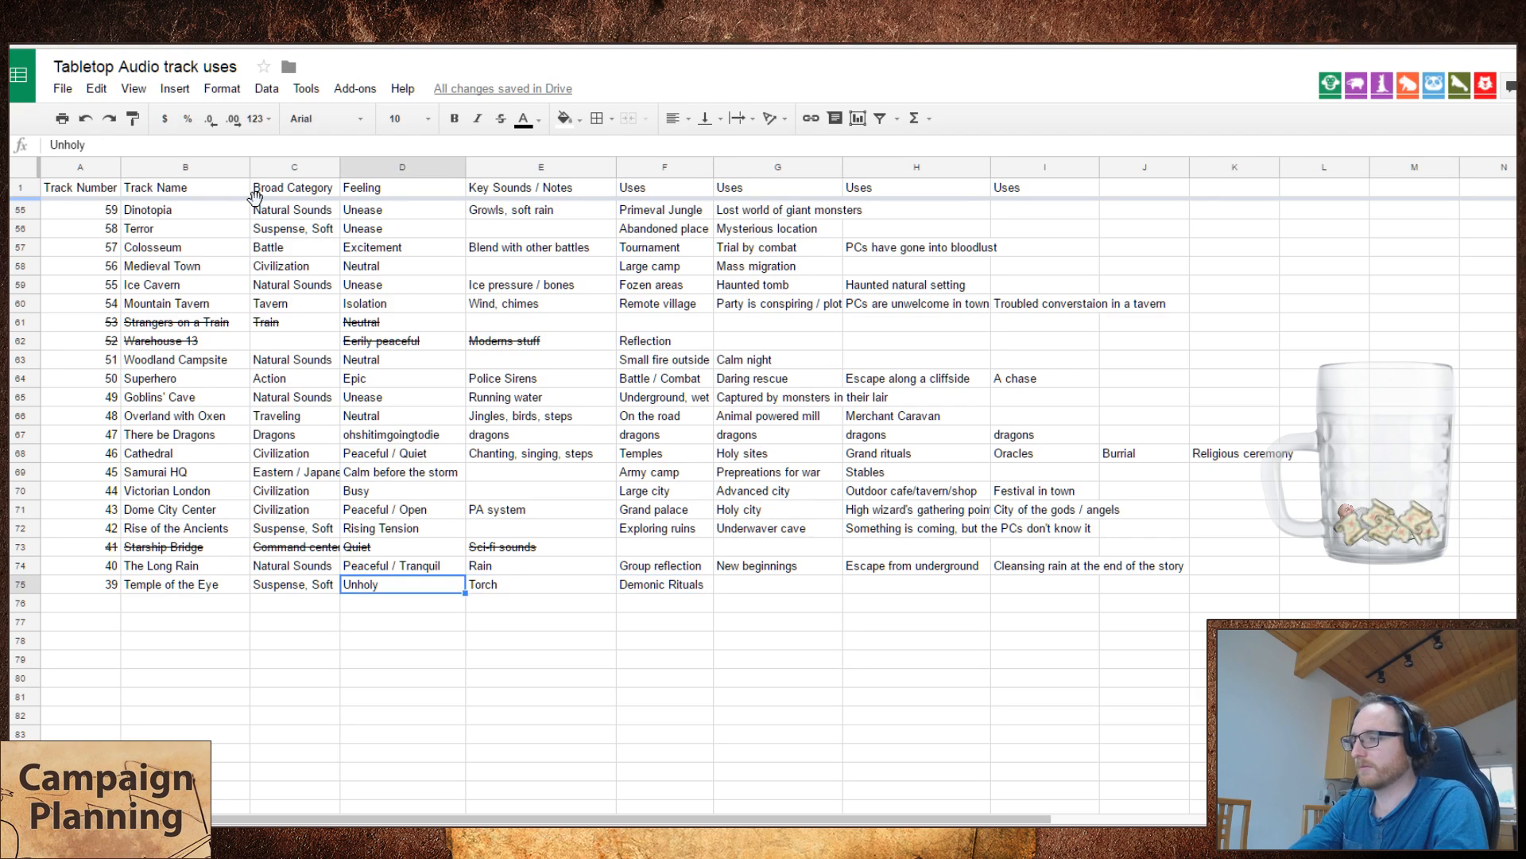
key(Left)
key(Right)
text(Foreboding)
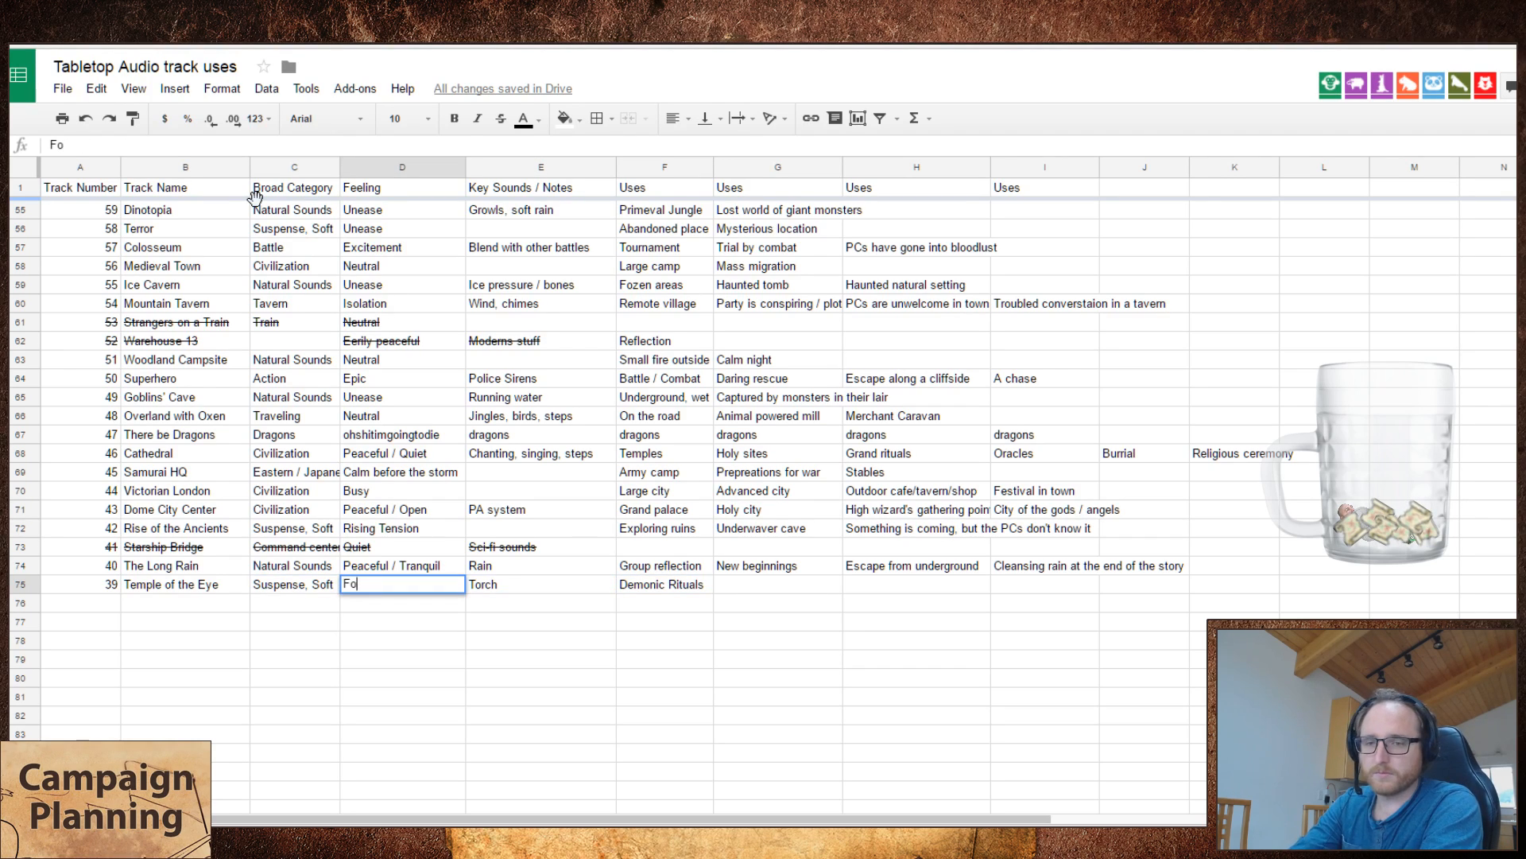
key(Tab)
key(Tab)
key(Tab)
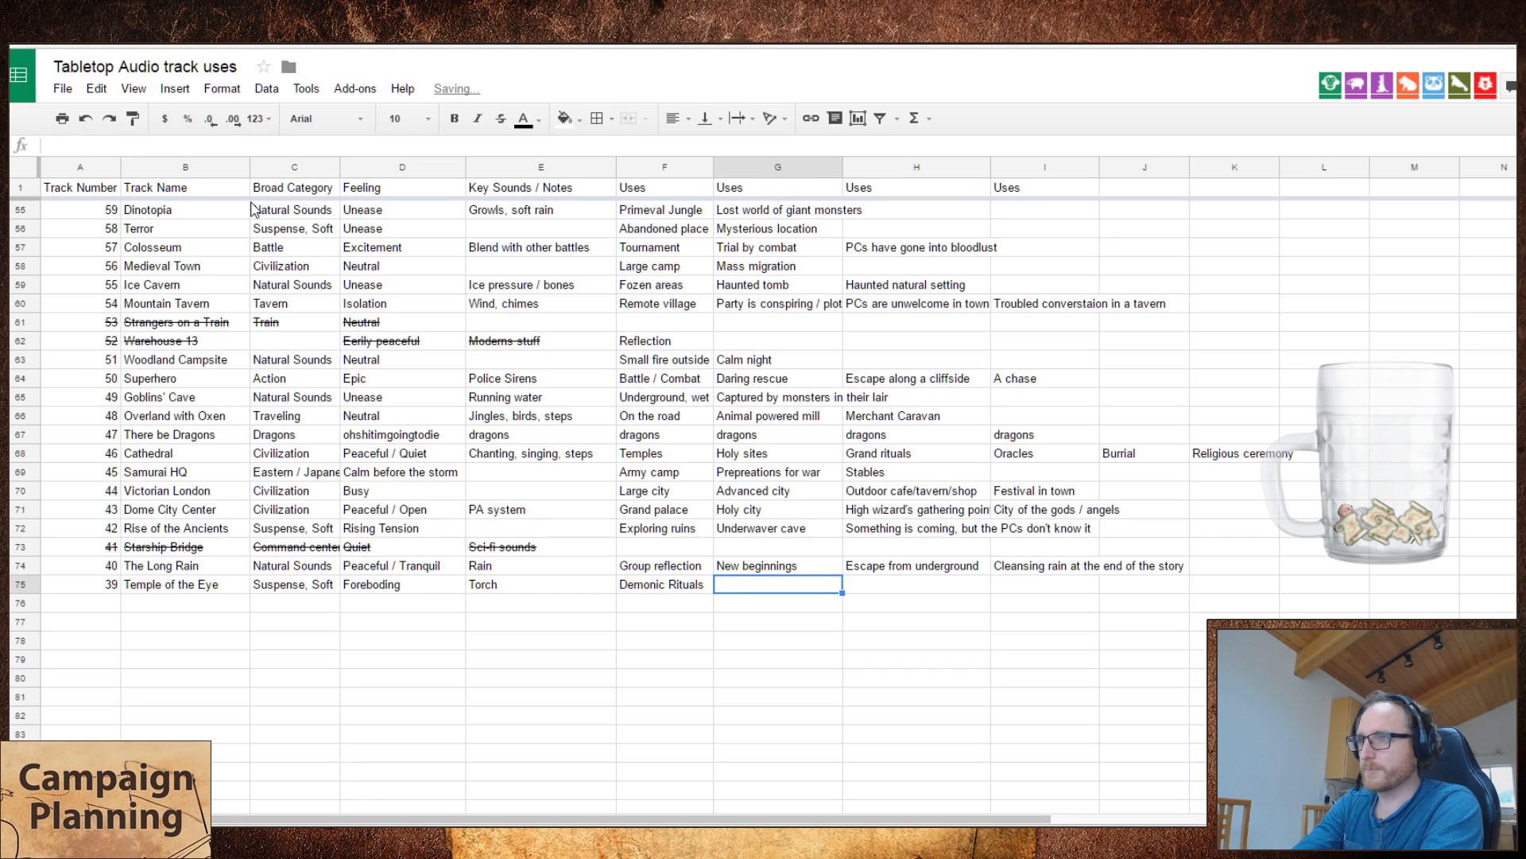
Step: Enter "Unholy grounds" and "Outerplaner entities" as the second and third uses of Temple of the Eye
text(Unho)
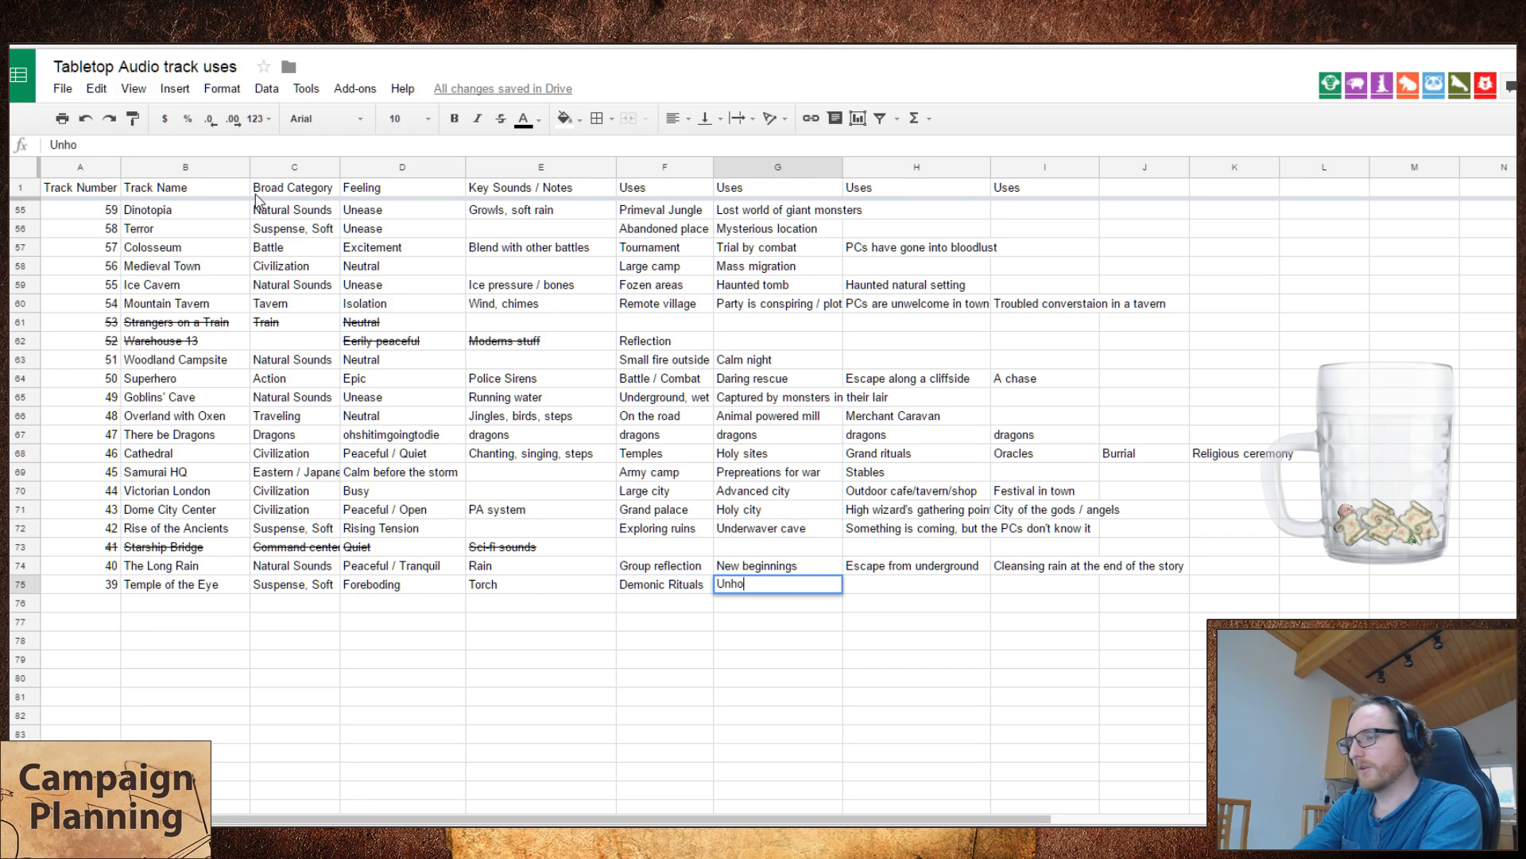
text(ly grounds)
key(Tab)
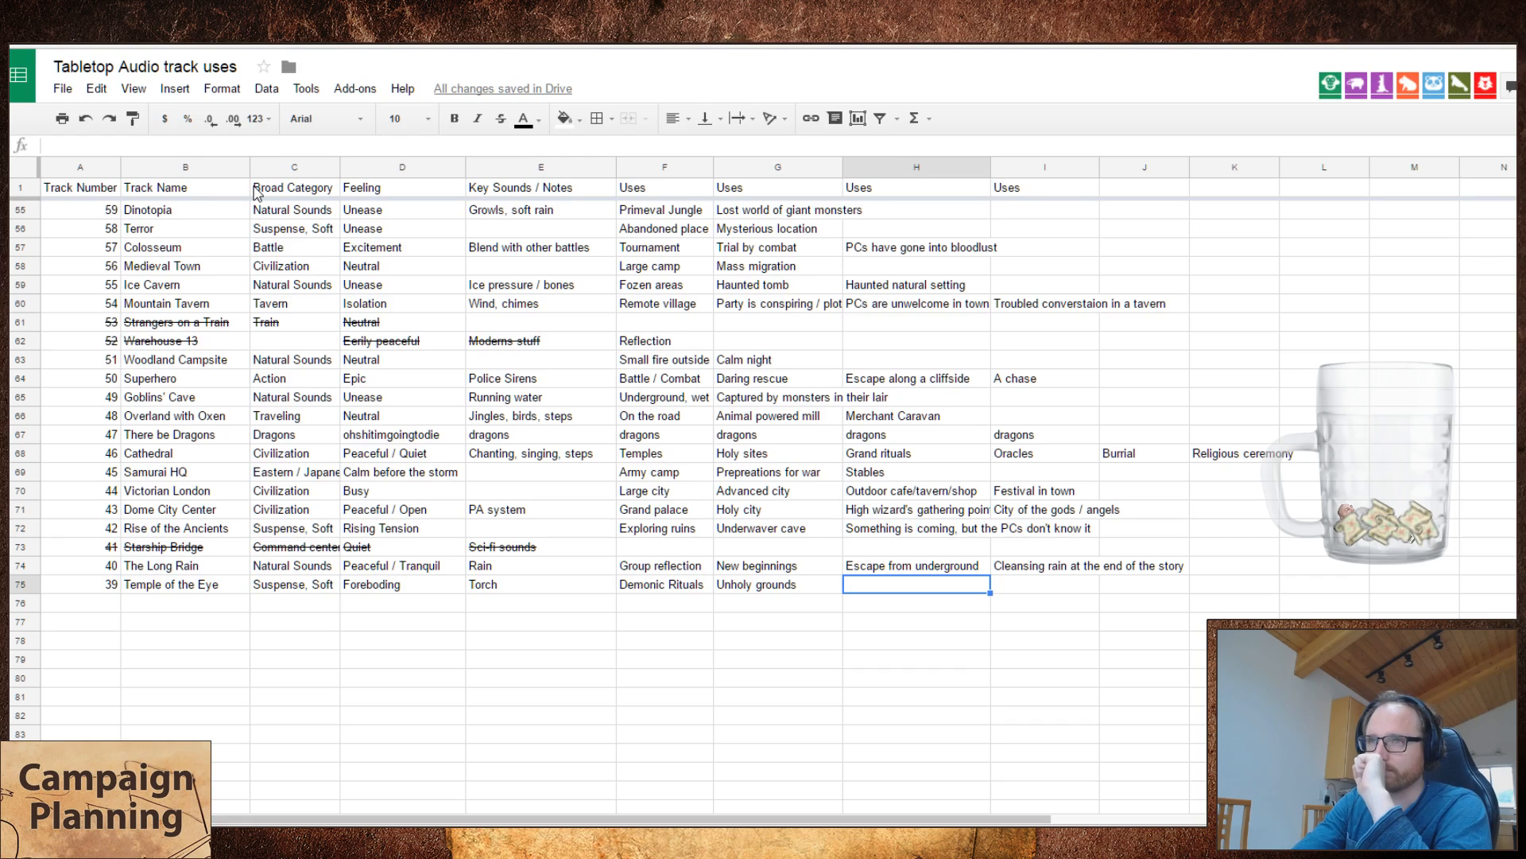
text(Ou)
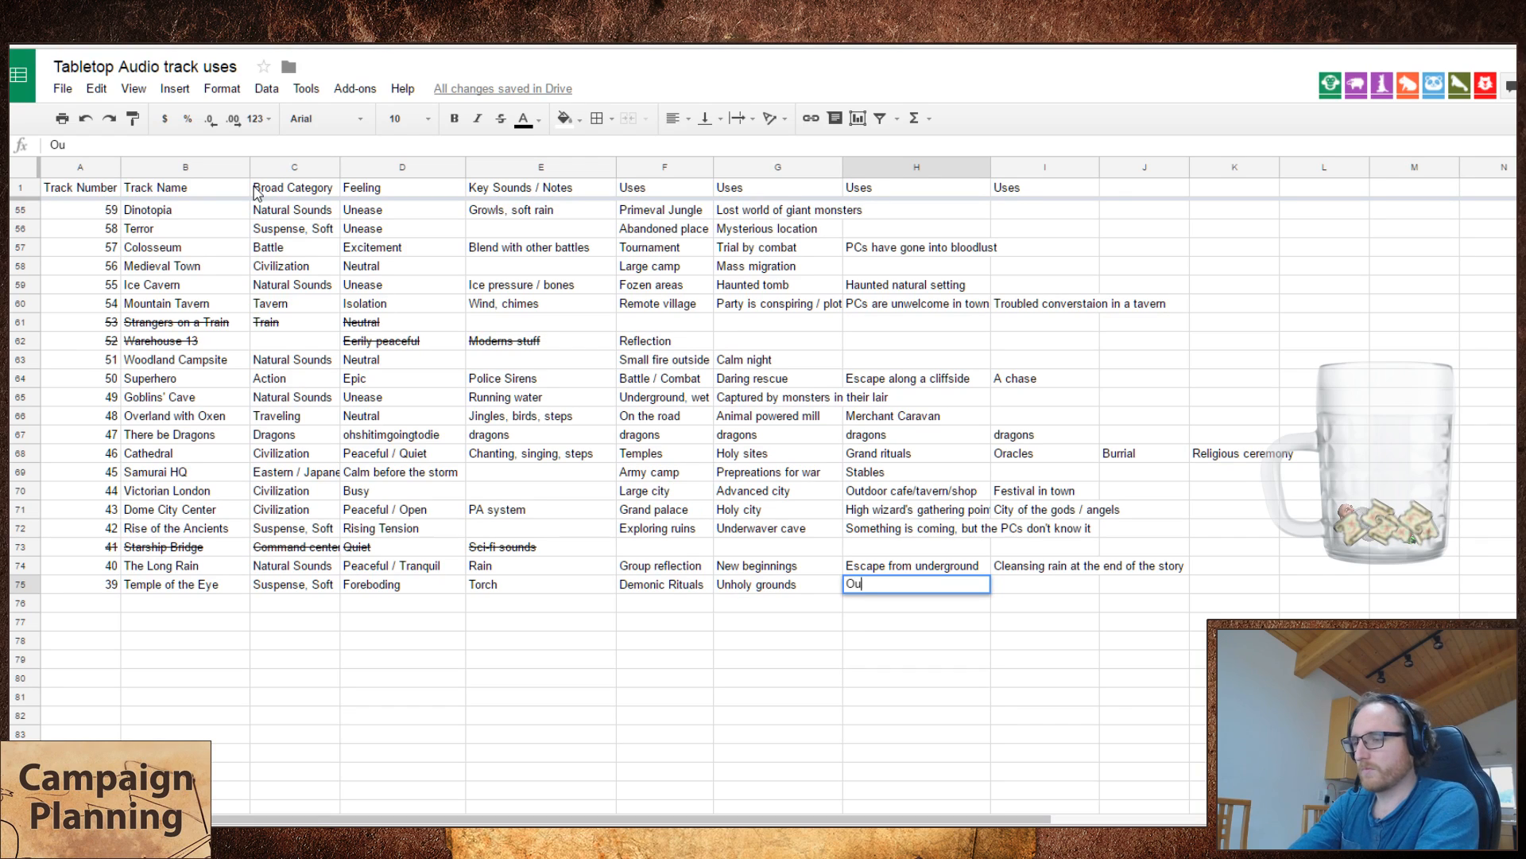
text(terplaner entities)
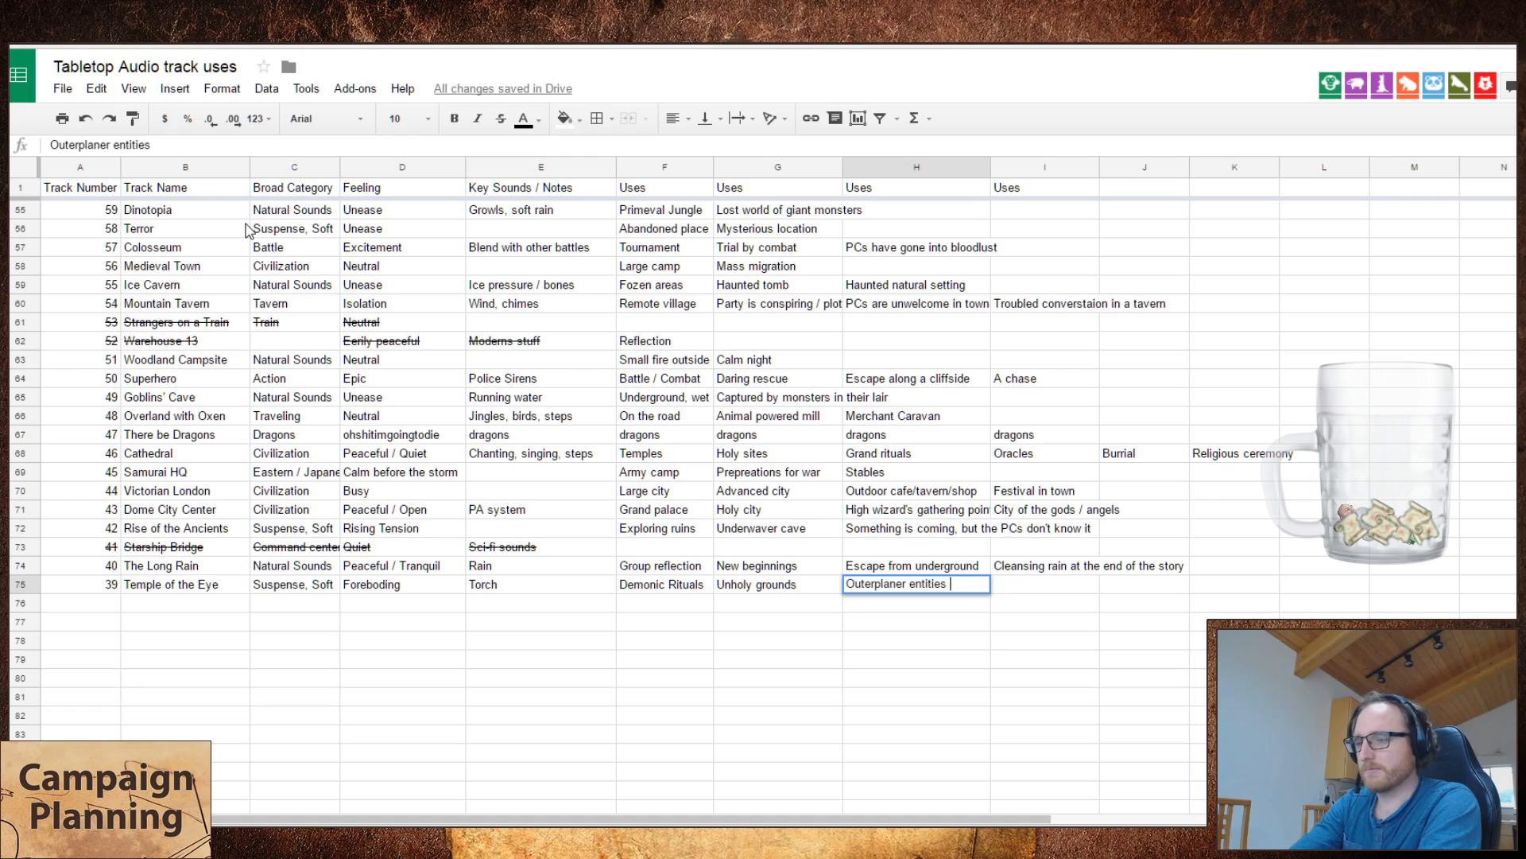
key(Tab)
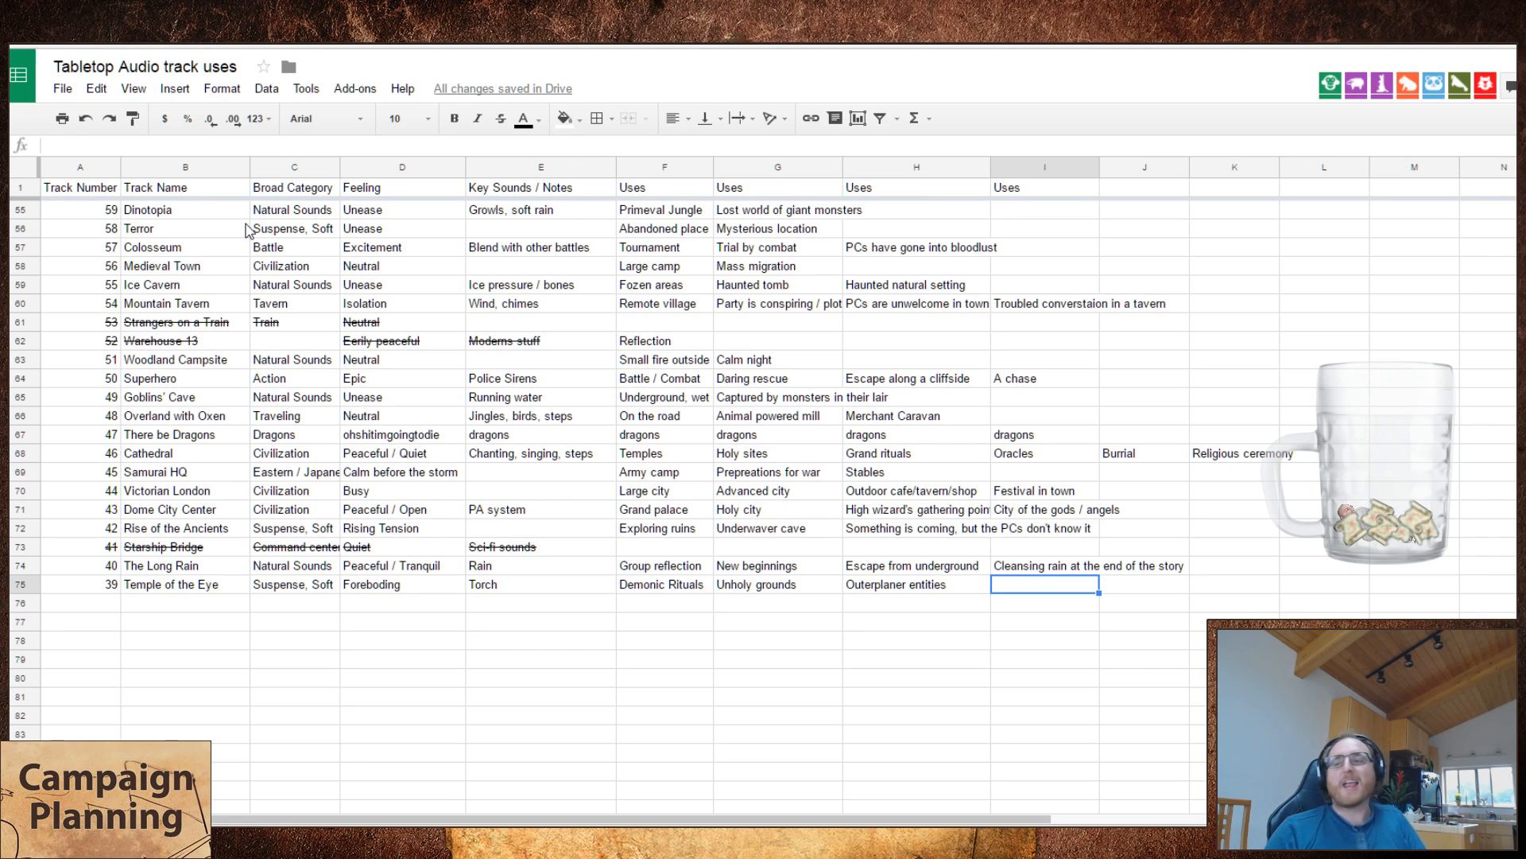
Step: Add "Ancient evil" and "Underground" as the fourth and fifth uses of Temple of the Eye
text(Anc)
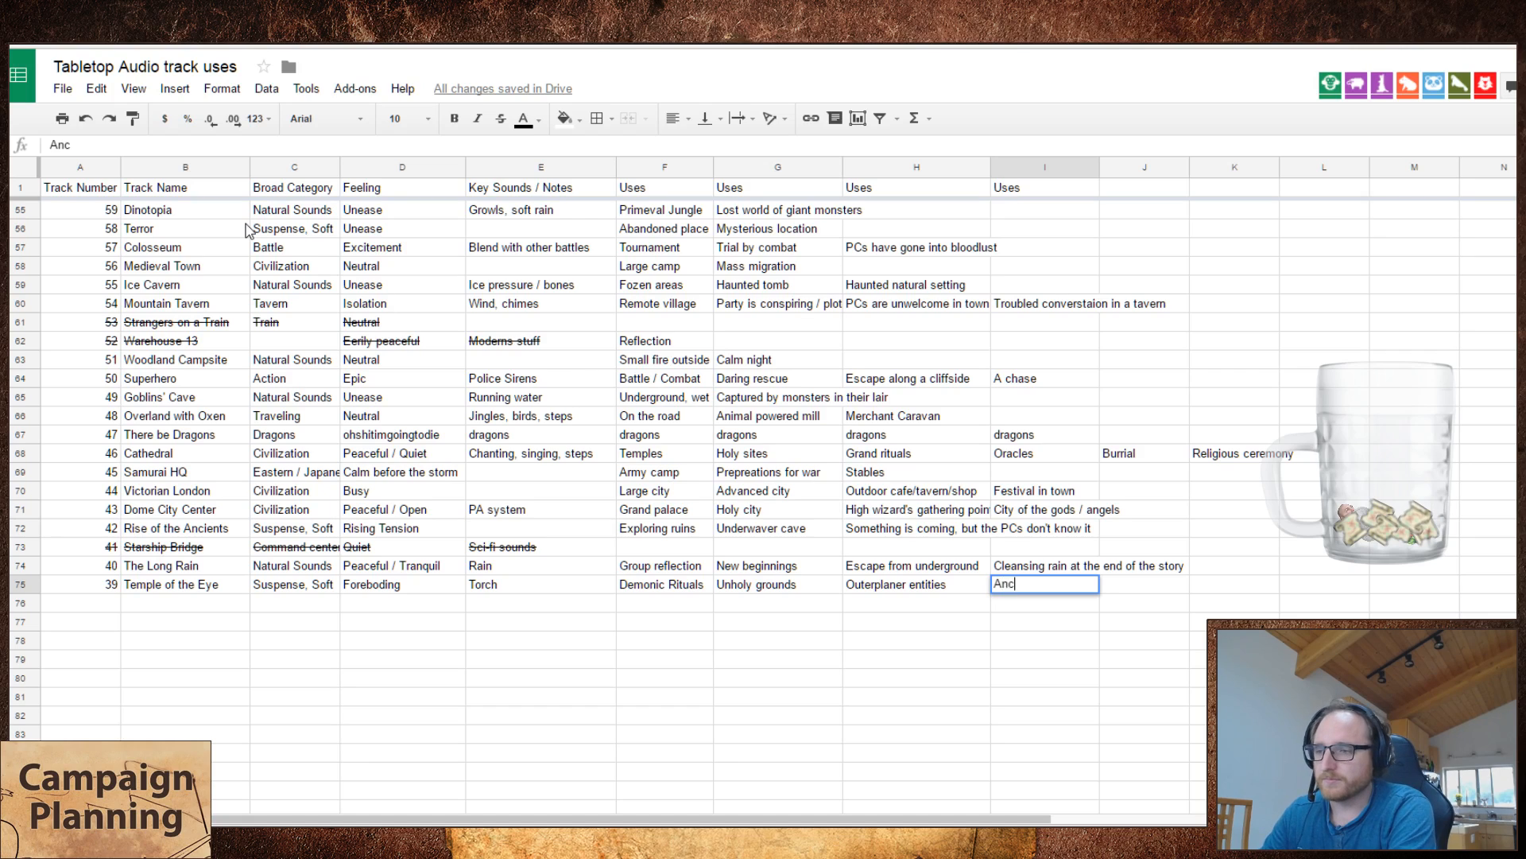
text(ient evil)
key(Tab)
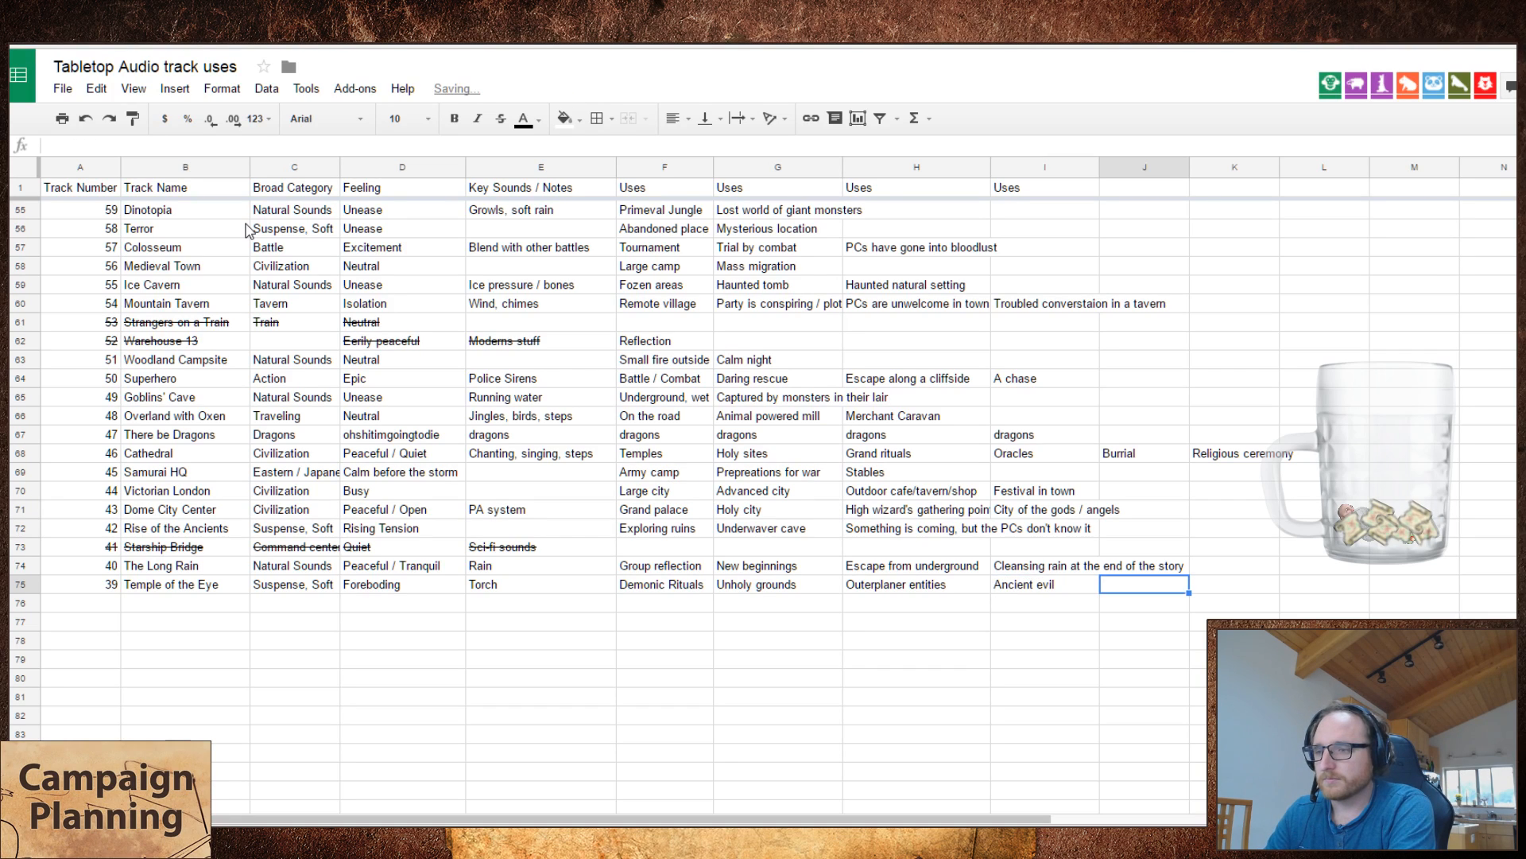
text(Unde)
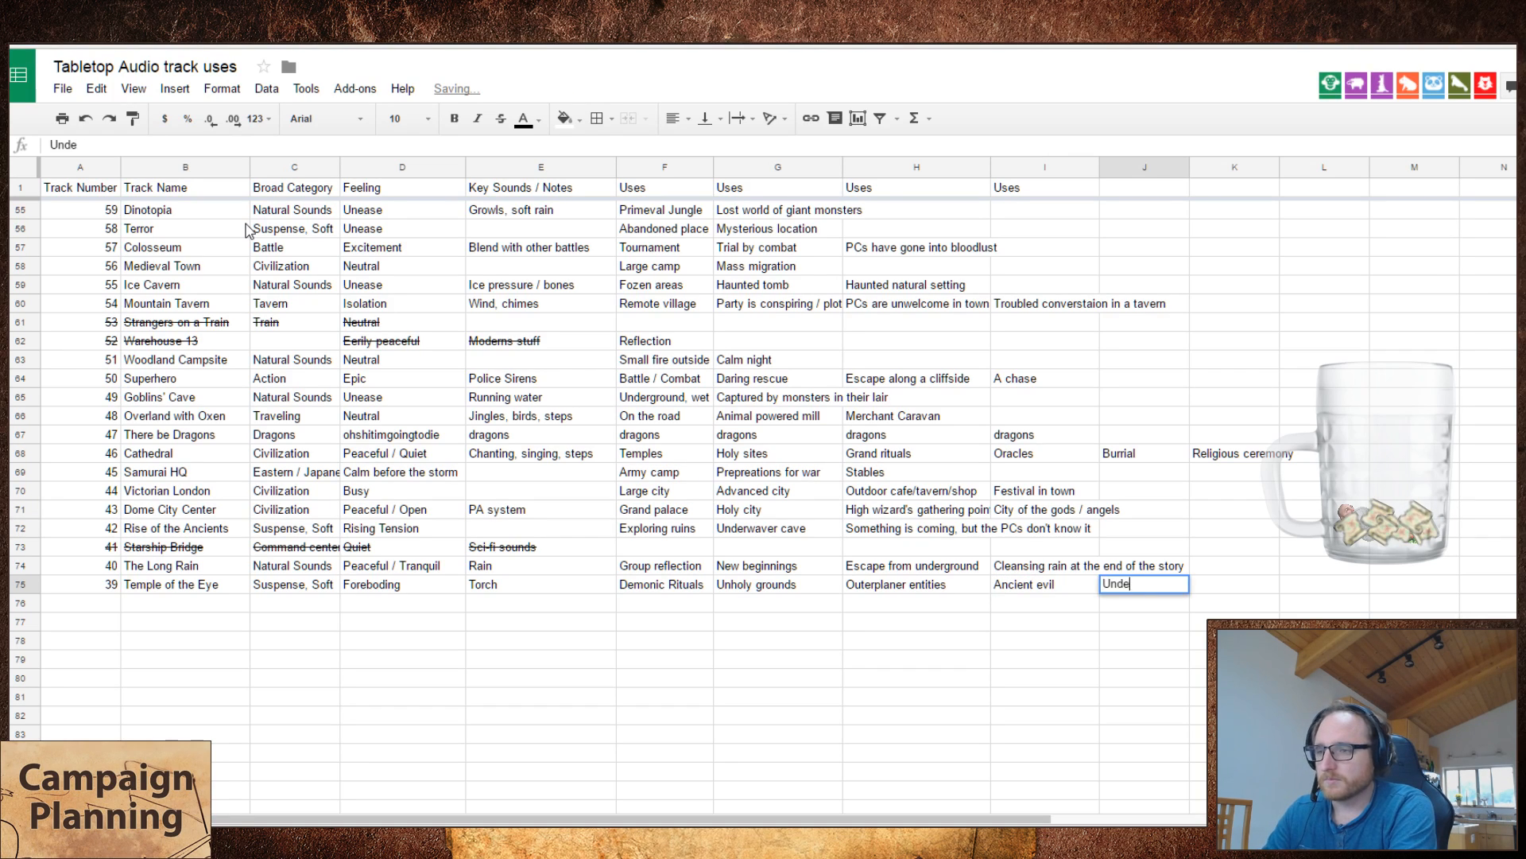
text(rground)
key(Return)
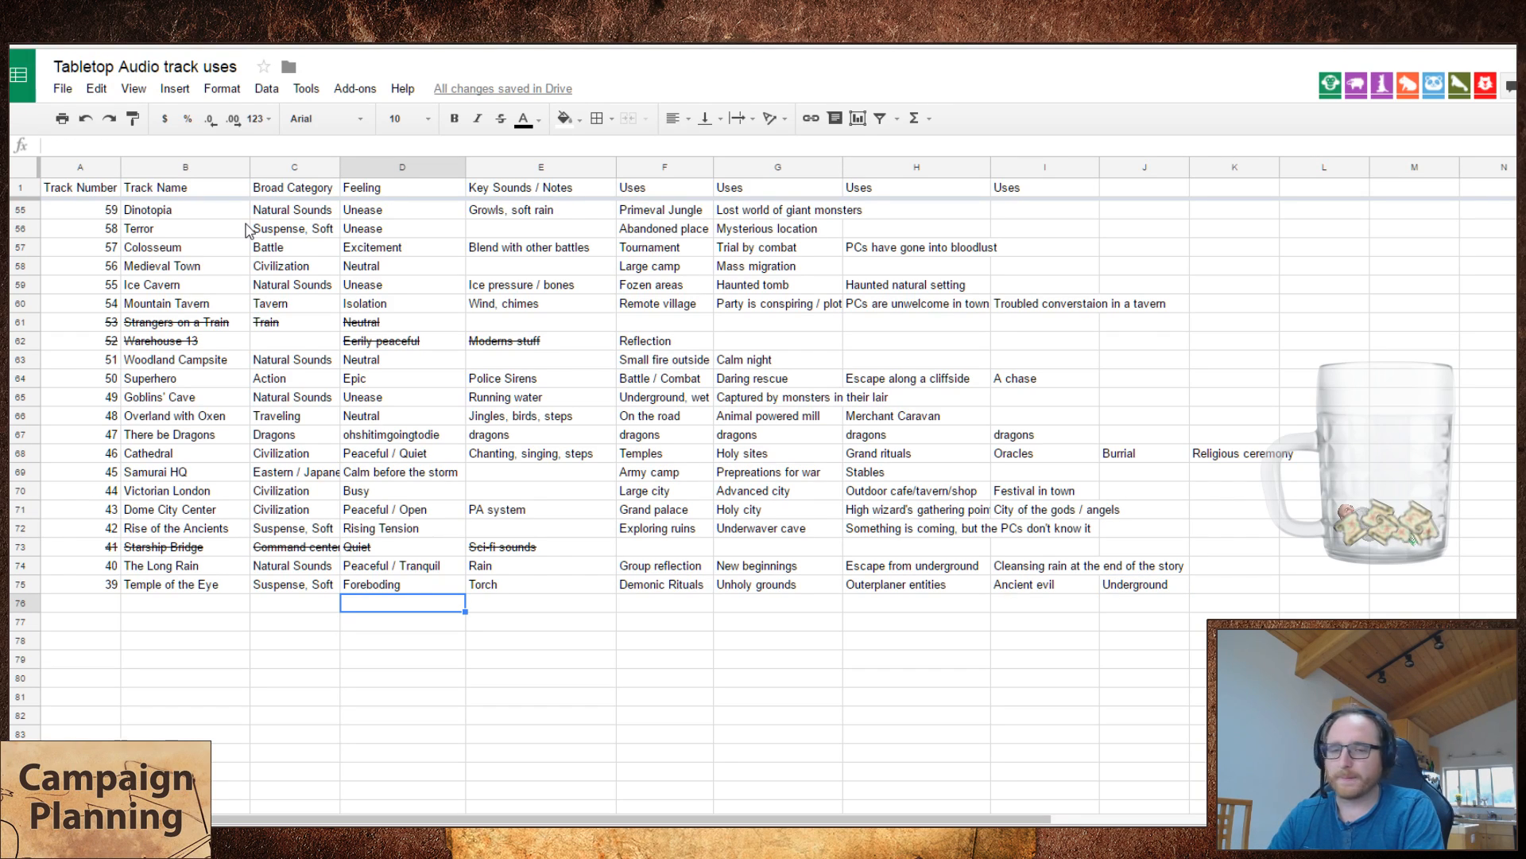
Step: Switch to Tabletop Audio, play Into the Deep, and remove Temple of the Eye from the playlist
key(Left)
key(Left)
key(Left)
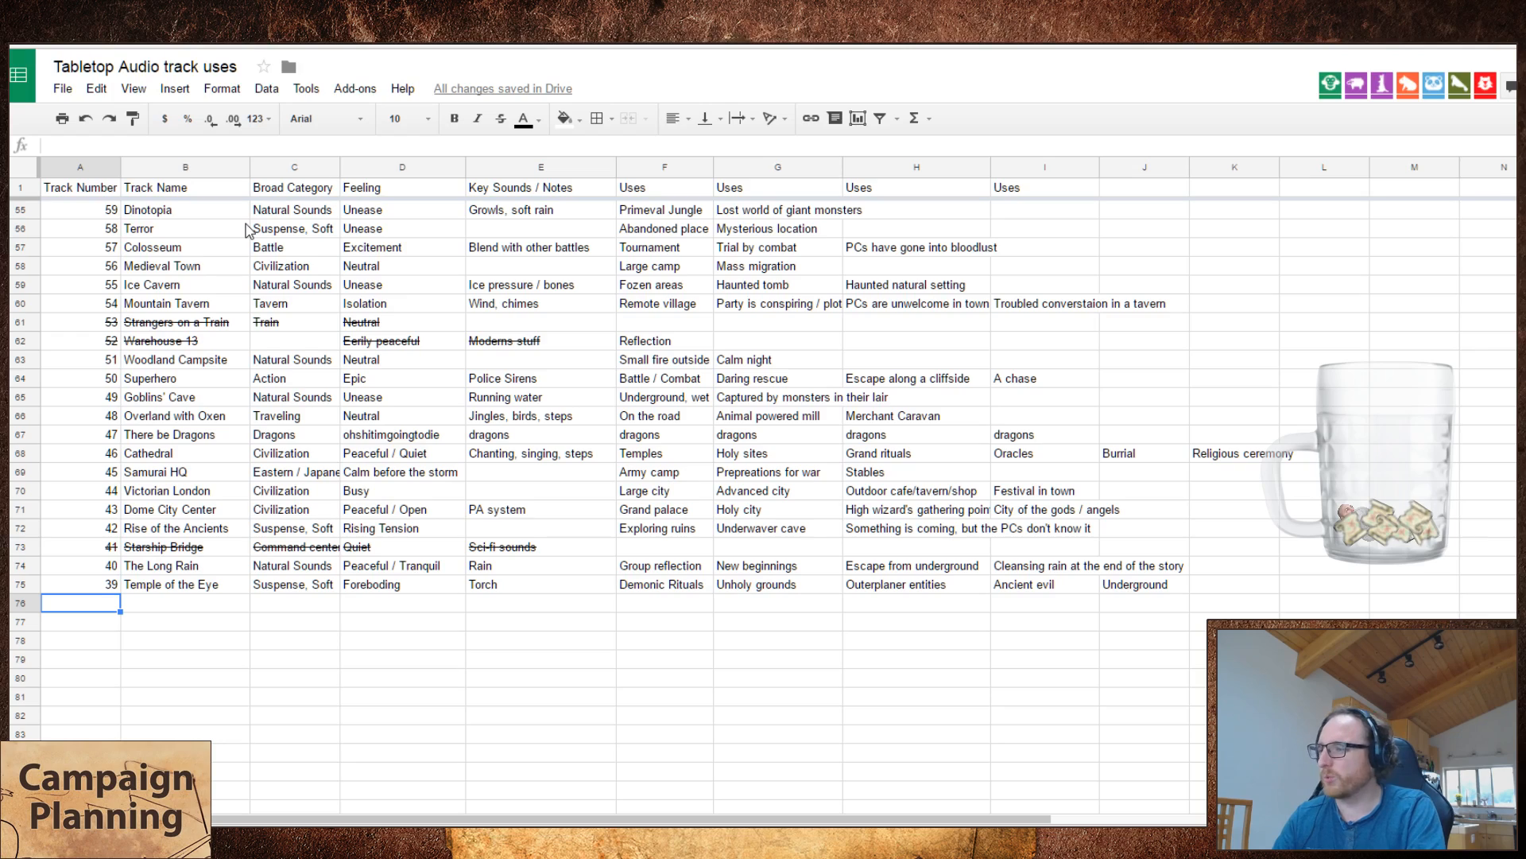
key(ctrl+Tab)
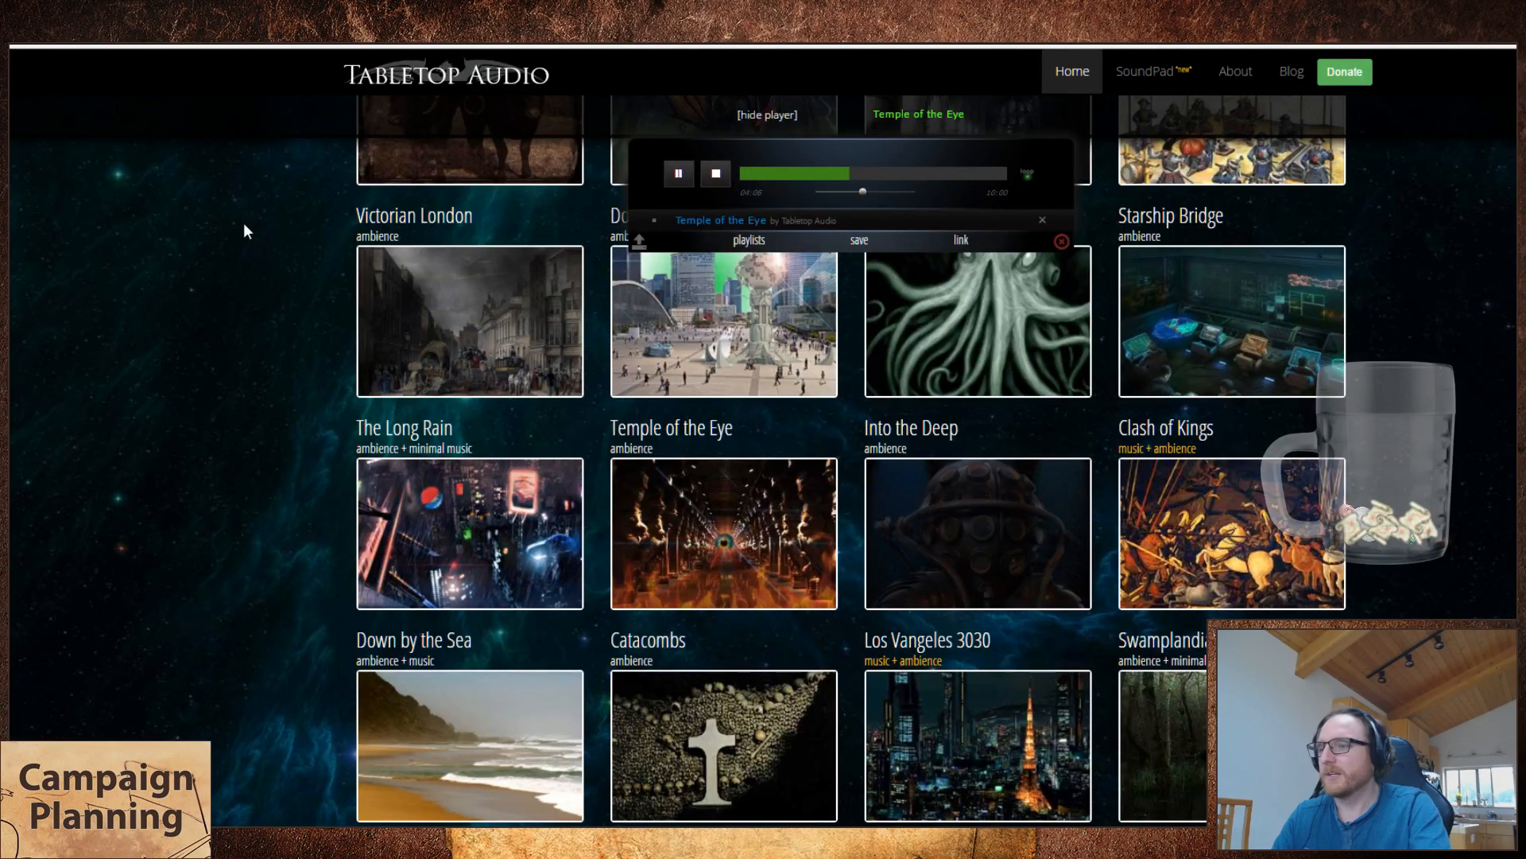
click(1037, 586)
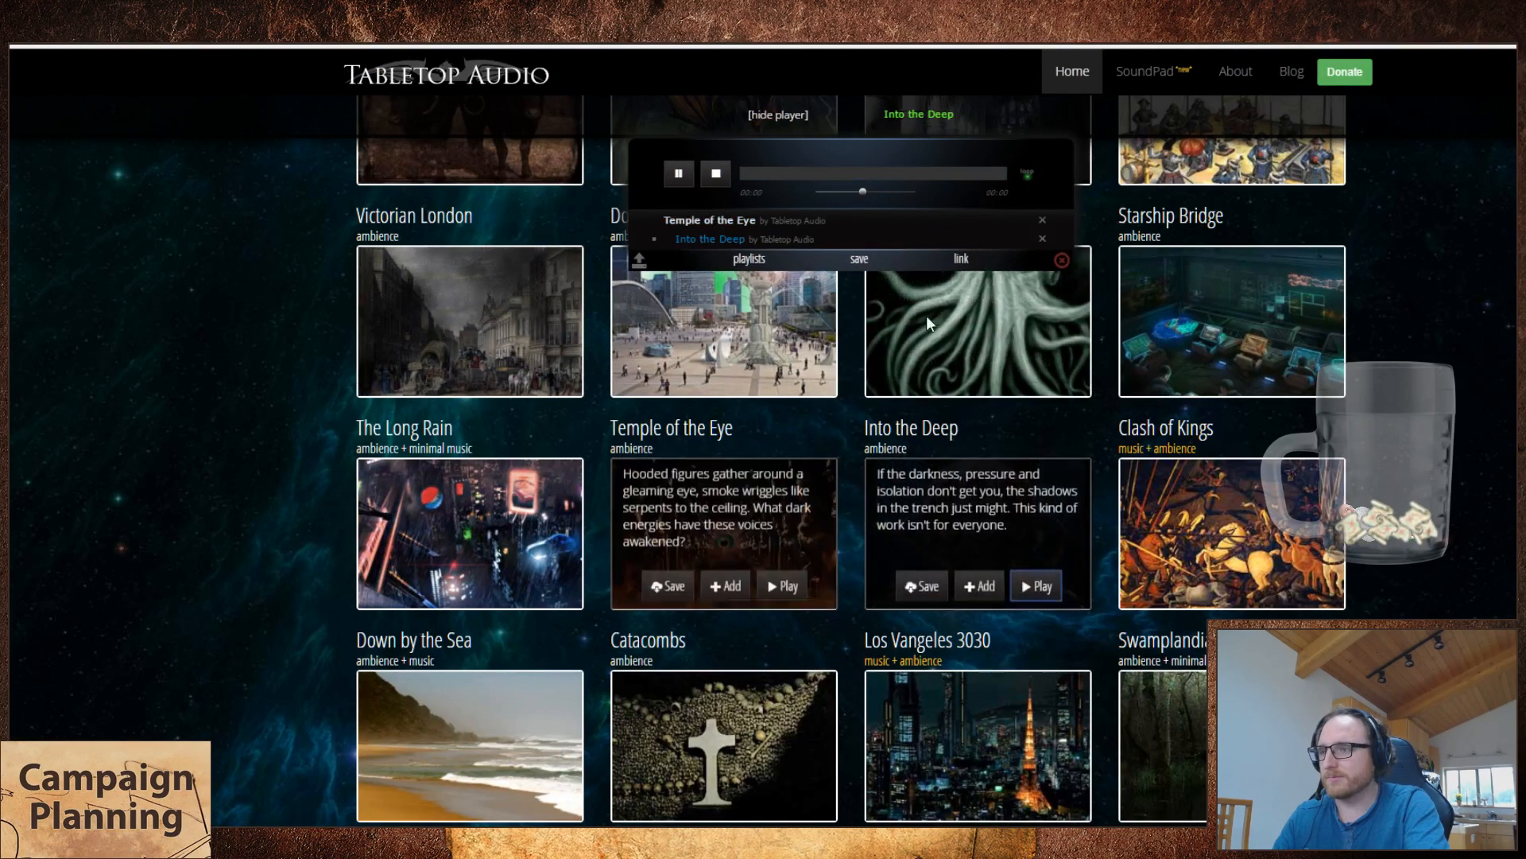
click(1041, 220)
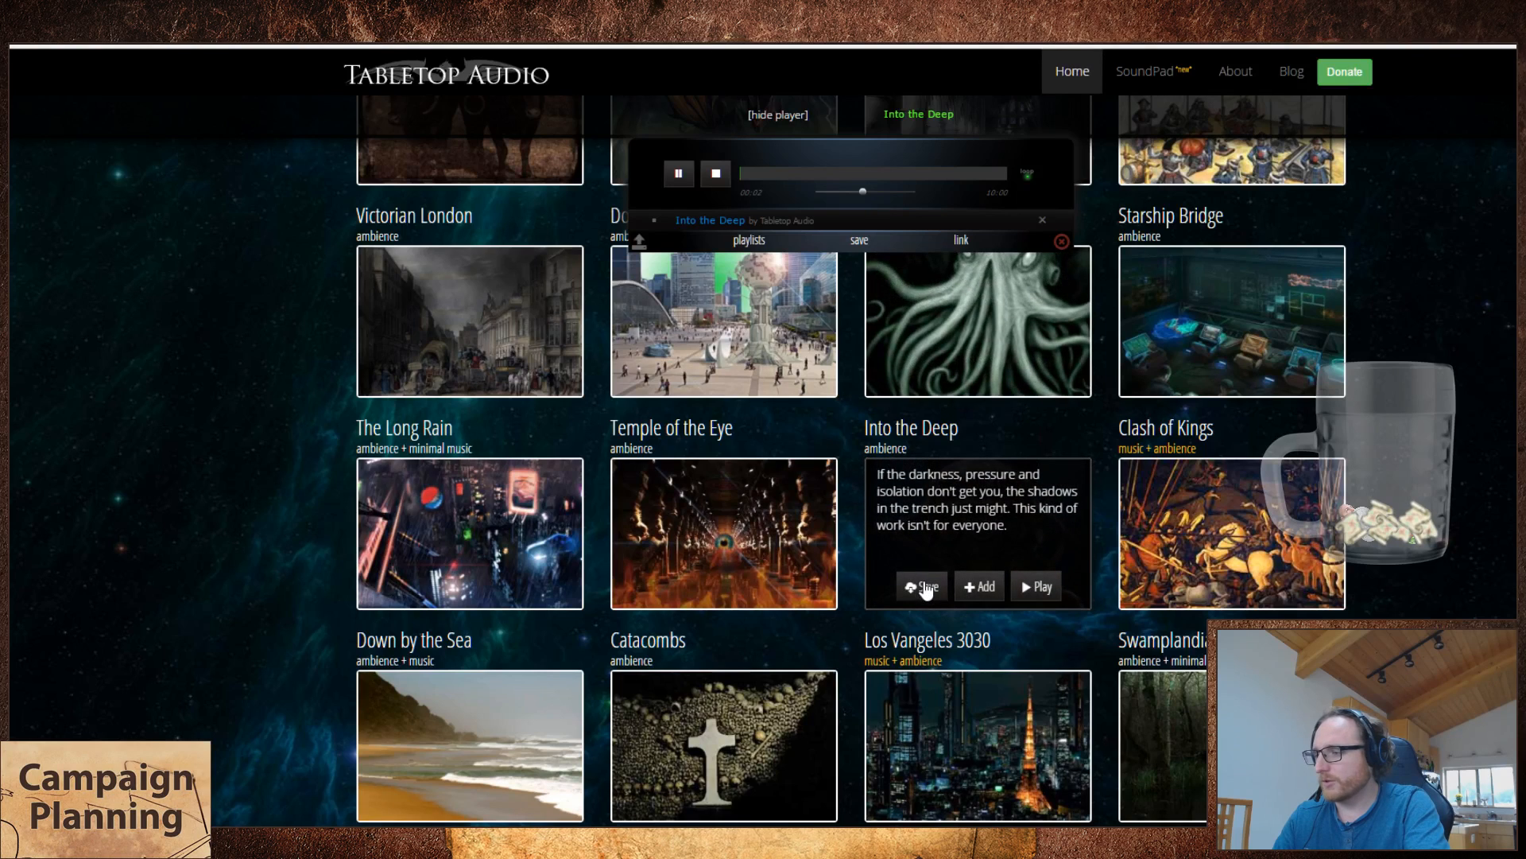
Step: Return to the track uses spreadsheet and add track 38 with the name "Into the Deep"
key(ctrl+Tab)
text(3)
text(Into the Dep)
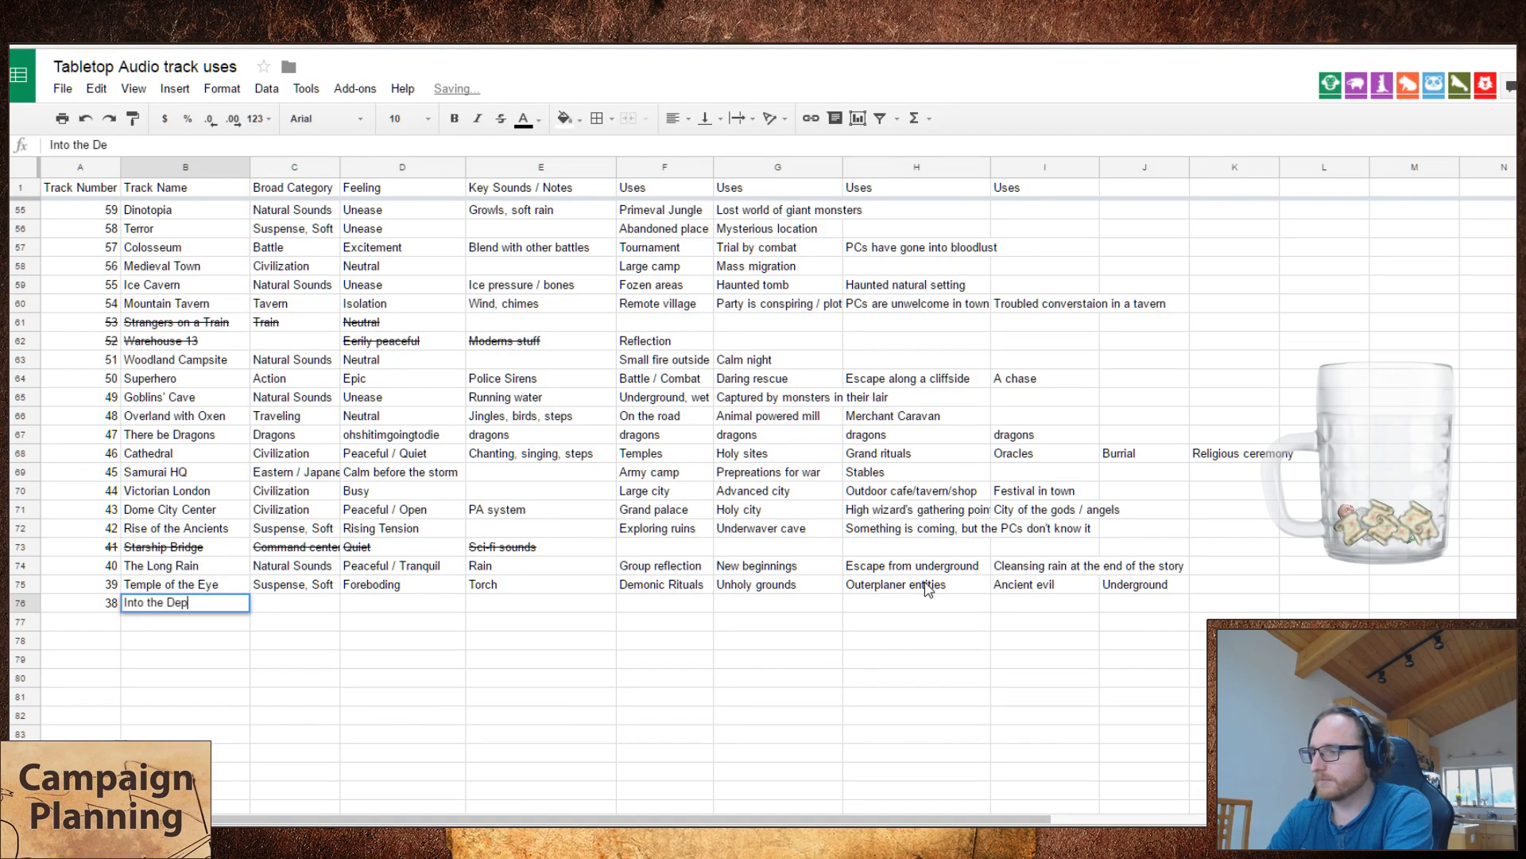
key(Tab)
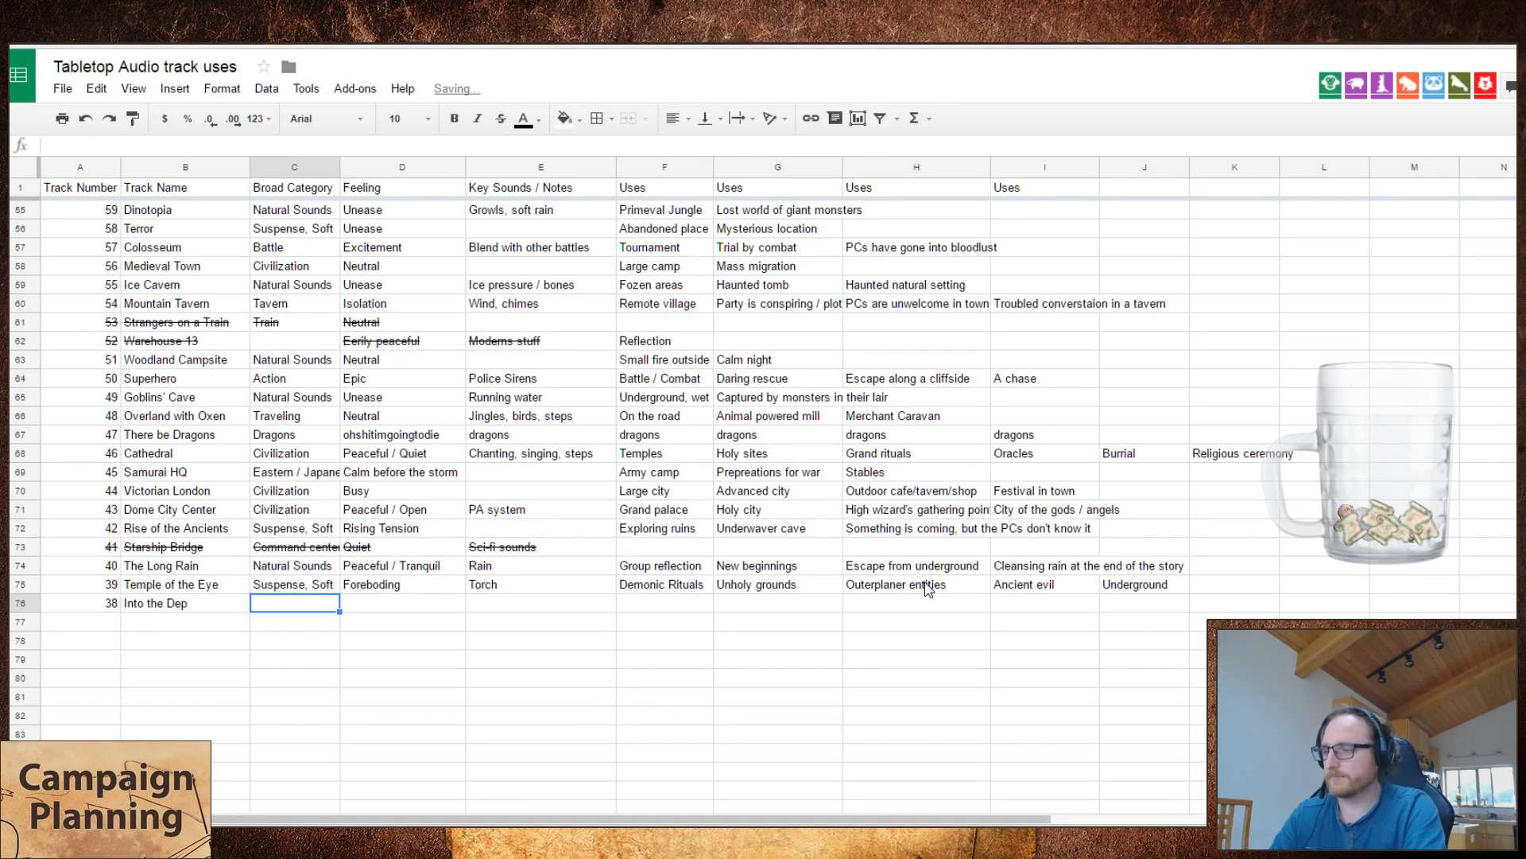
key(shift+Tab)
key(Return)
key(Left)
text(e)
key(Tab)
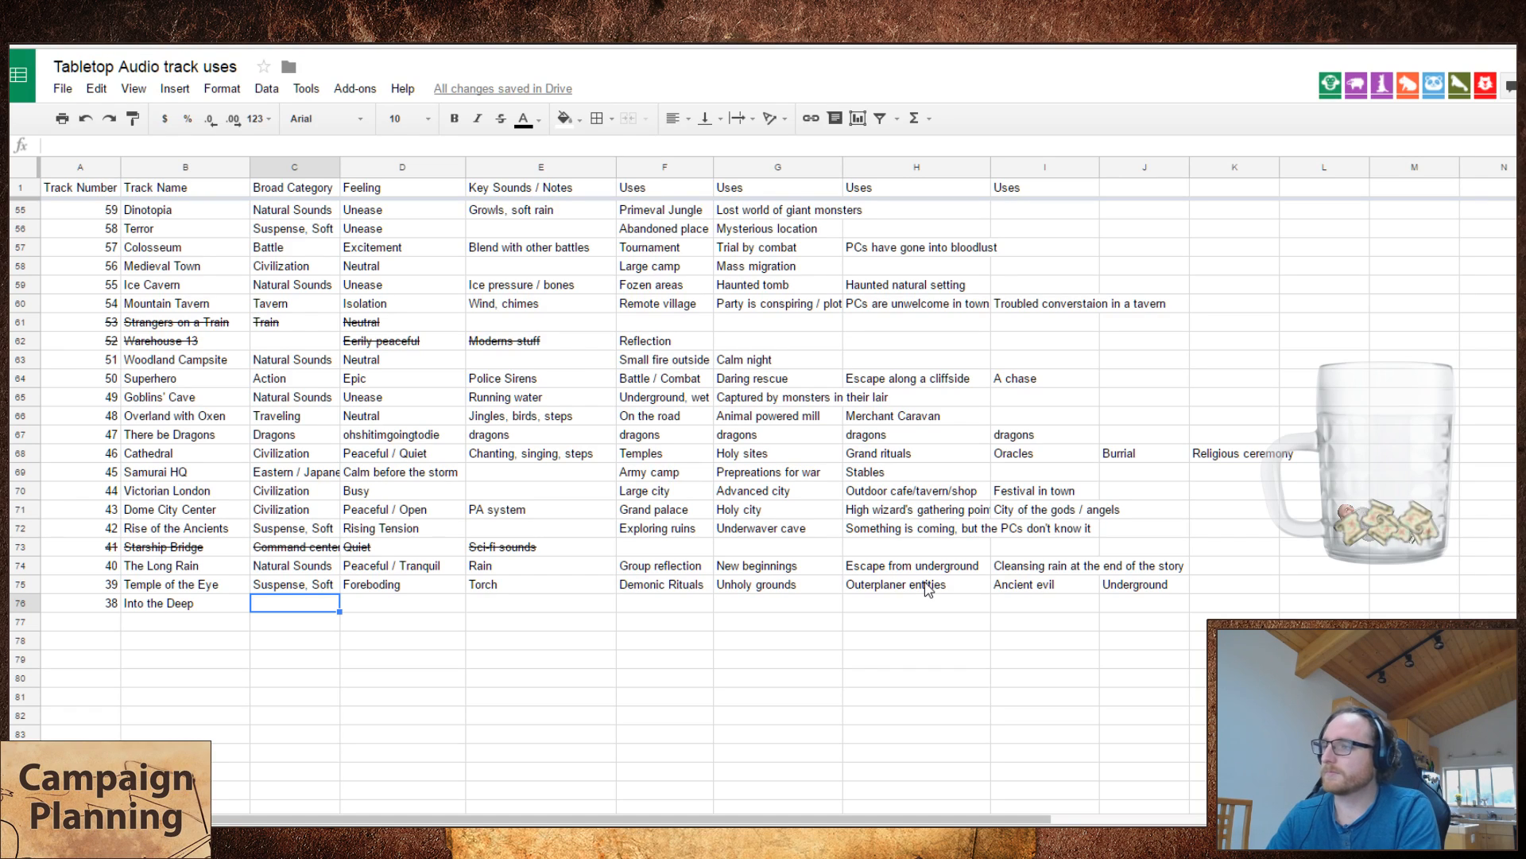
Step: Search the spreadsheet for "under" and look through the matching uses of earlier tracks
key(Right)
key(Right)
key(Right)
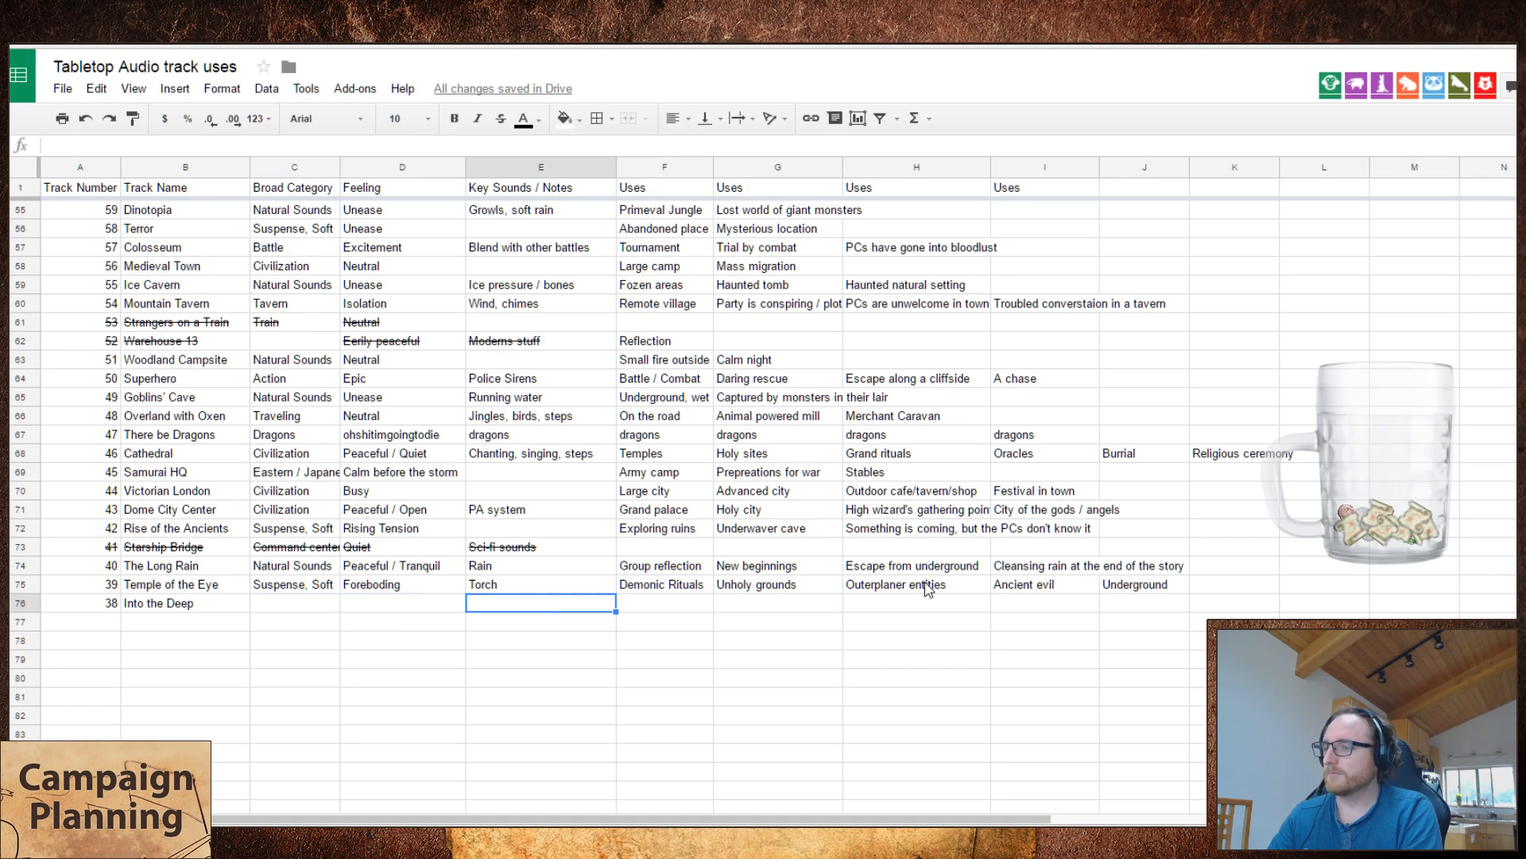
key(ctrl+f)
text(under)
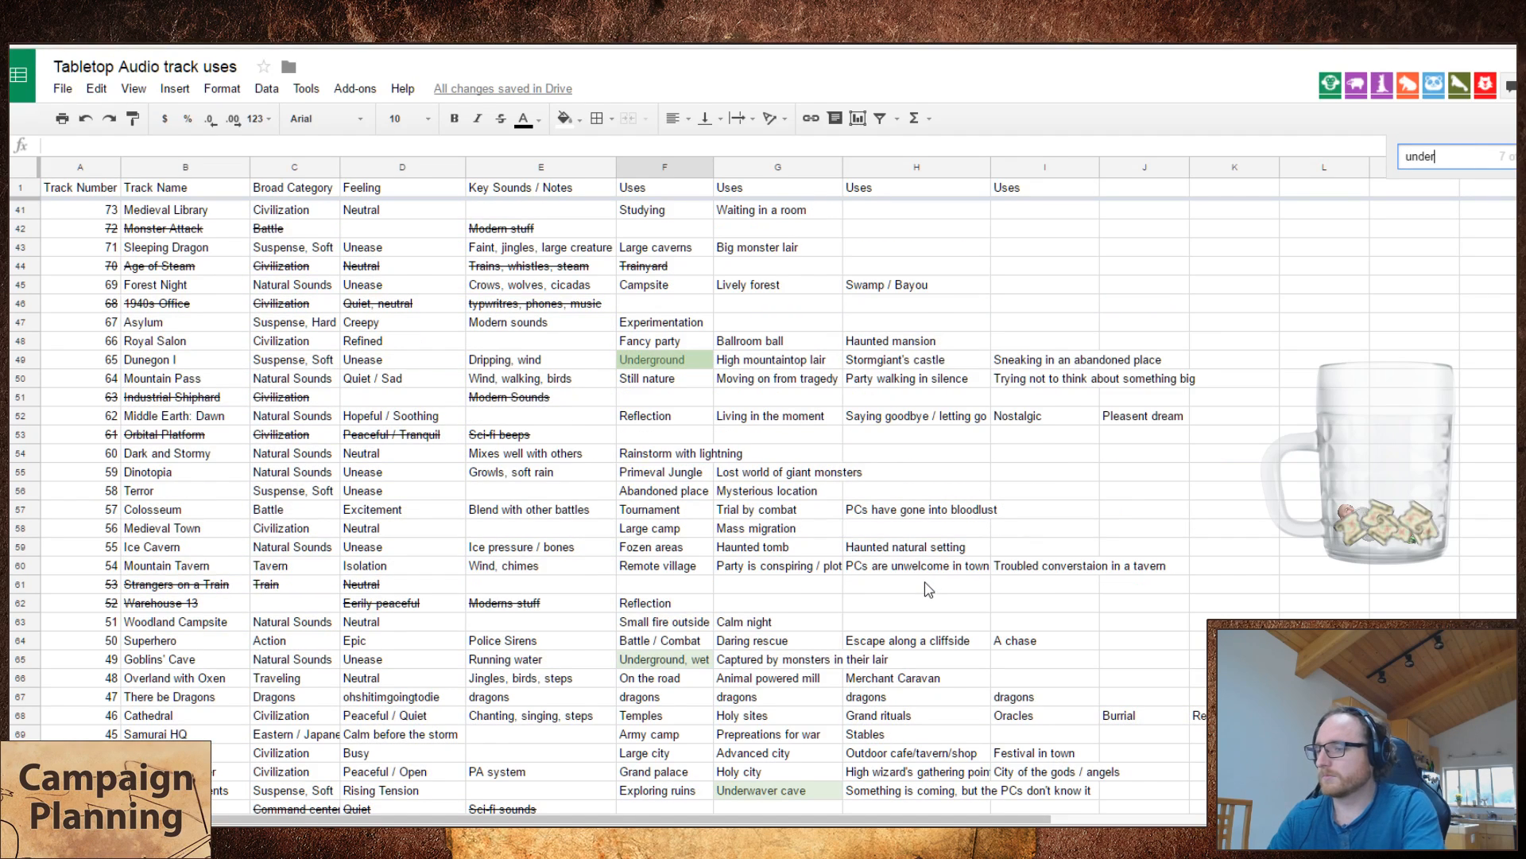
scroll(927, 589, down, 6)
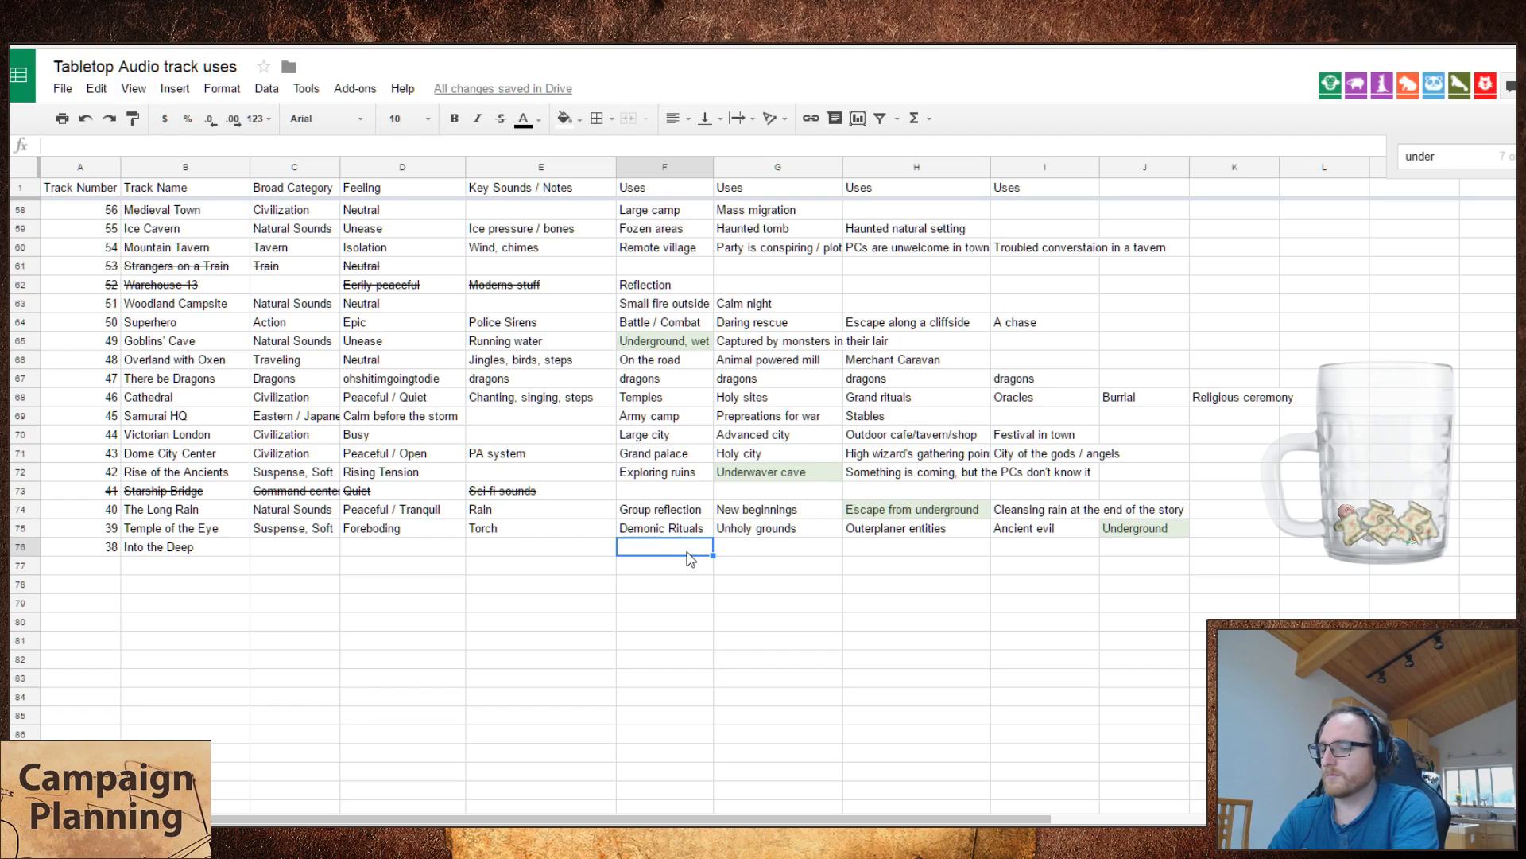
Step: Enter "Underwater" as the first use of Into the Deep
text(Unerwater)
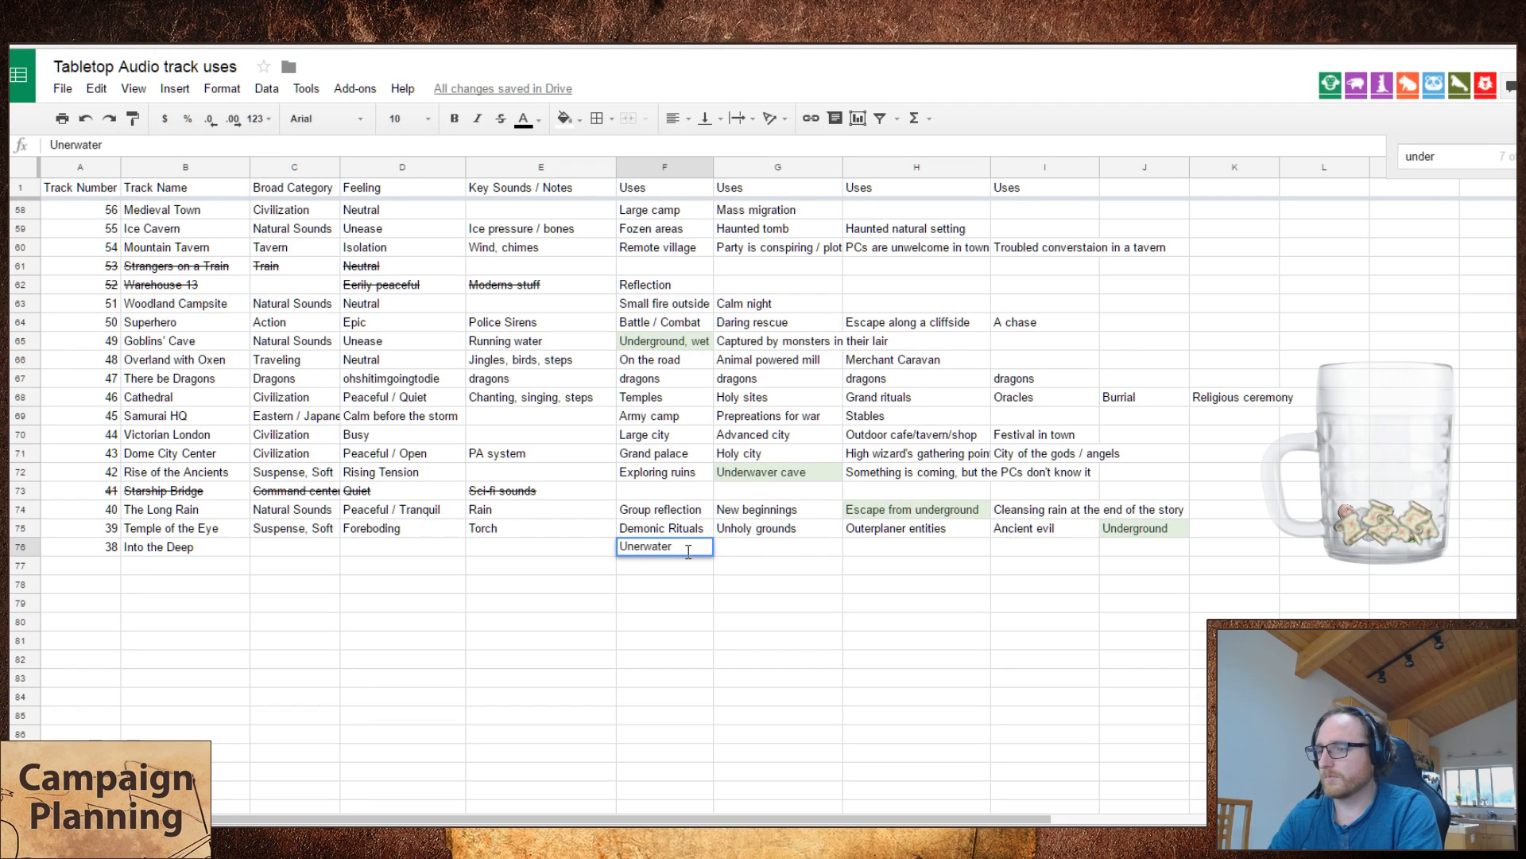
key(Return)
key(Up)
text(Underwater)
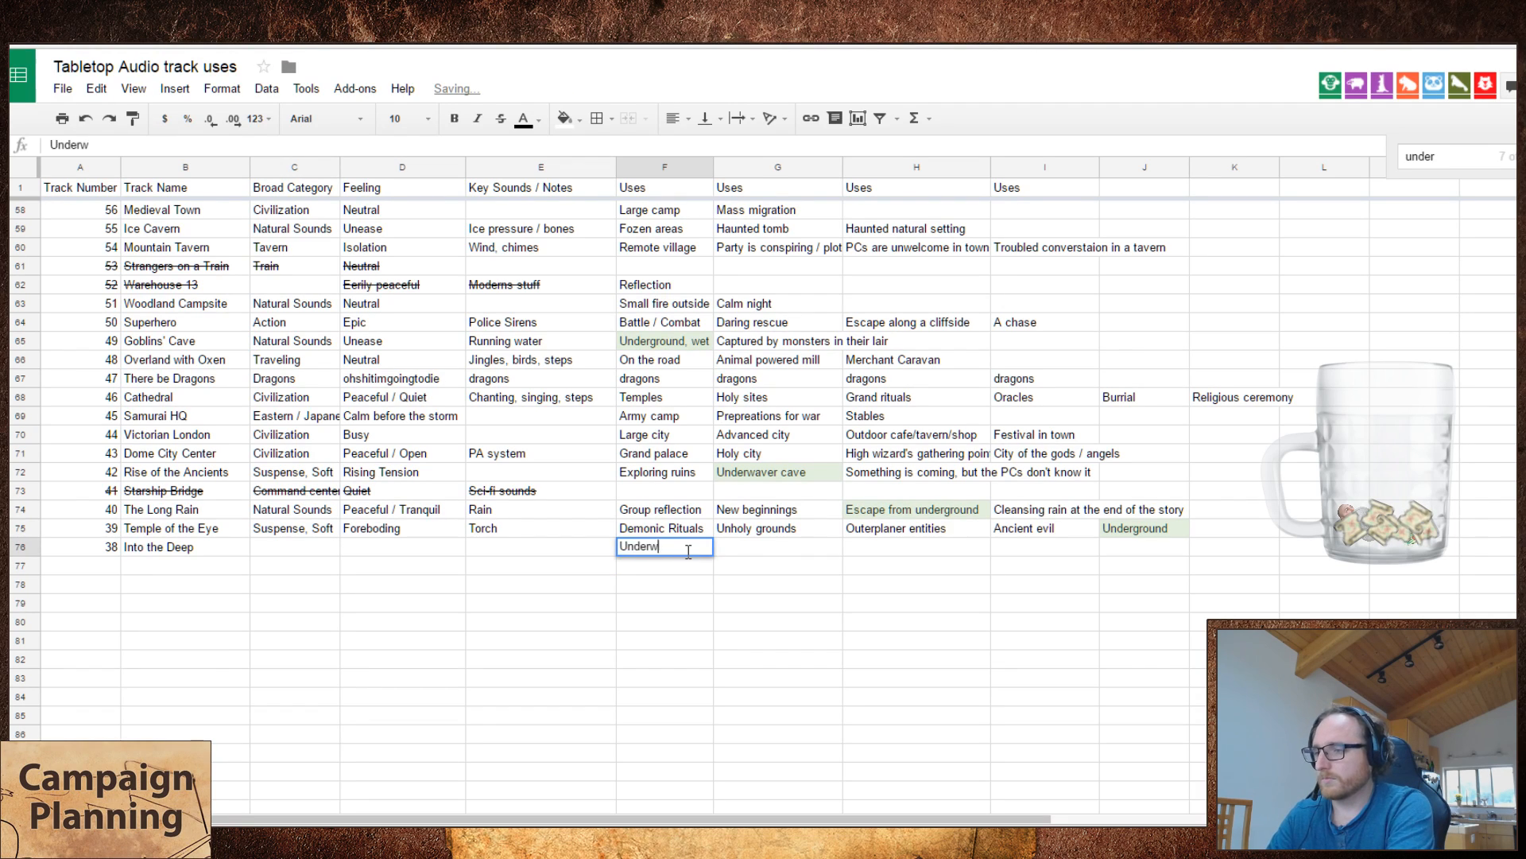
Step: Swap the first two uses of Rise of the Ancients so "Underwaver cave" comes first and "Exploring ruins" second
key(Return)
key(Up)
key(Up)
key(Up)
key(Up)
key(Up)
key(ctrl+x)
key(Right)
key(Down)
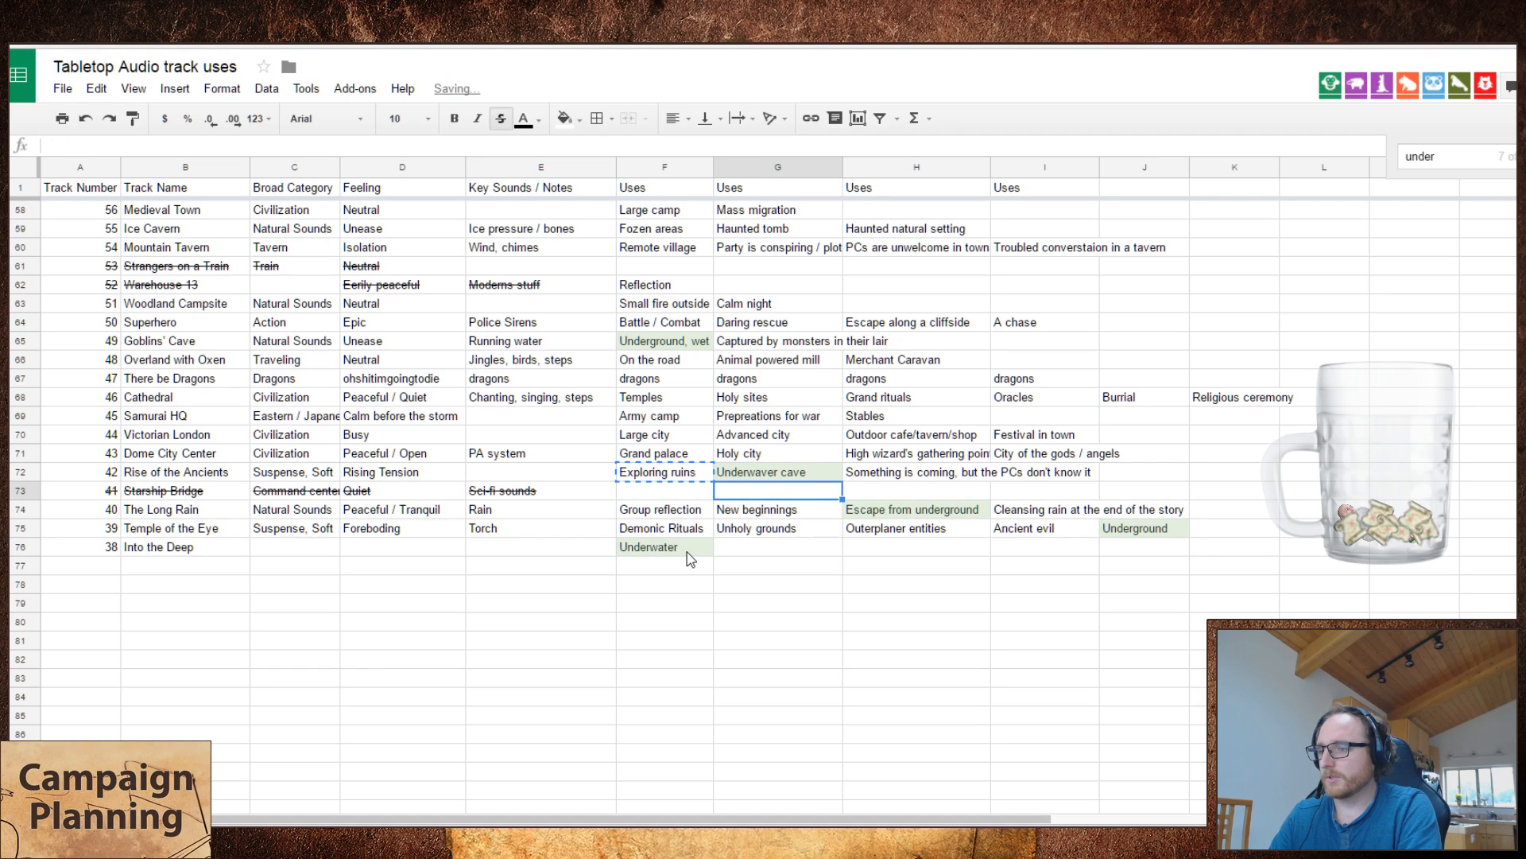
key(ctrl+v)
key(Up)
key(ctrl+x)
key(Left)
key(ctrl+v)
key(Right)
key(Down)
key(ctrl+x)
key(Up)
key(ctrl+v)
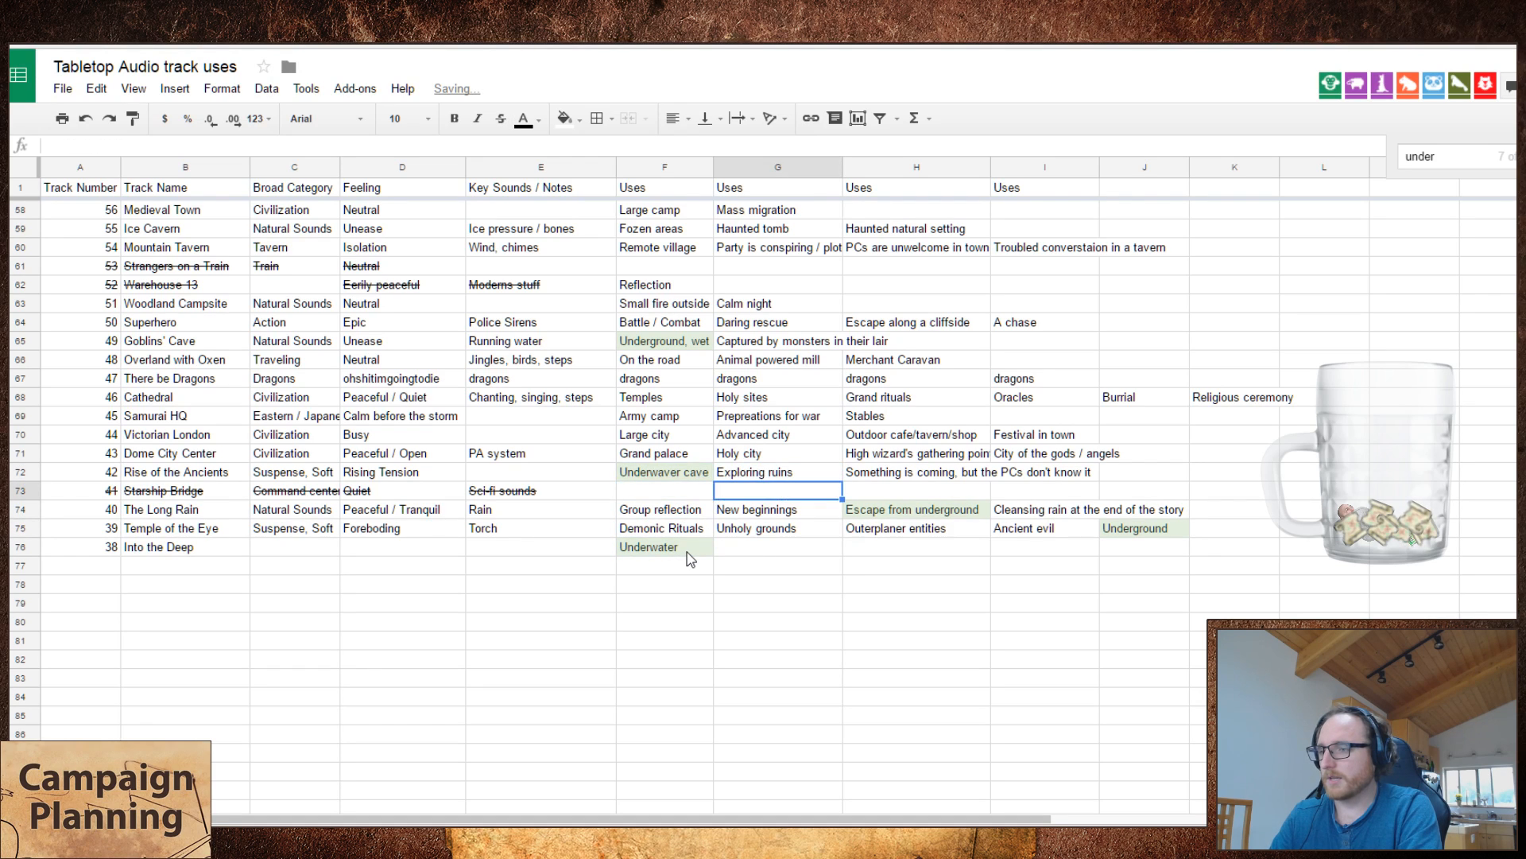
Step: Set the broad category of Into the Deep to "Suspense, Soft"
key(Down)
key(Down)
key(Down)
key(Down)
key(Left)
key(Left)
key(Left)
key(Left)
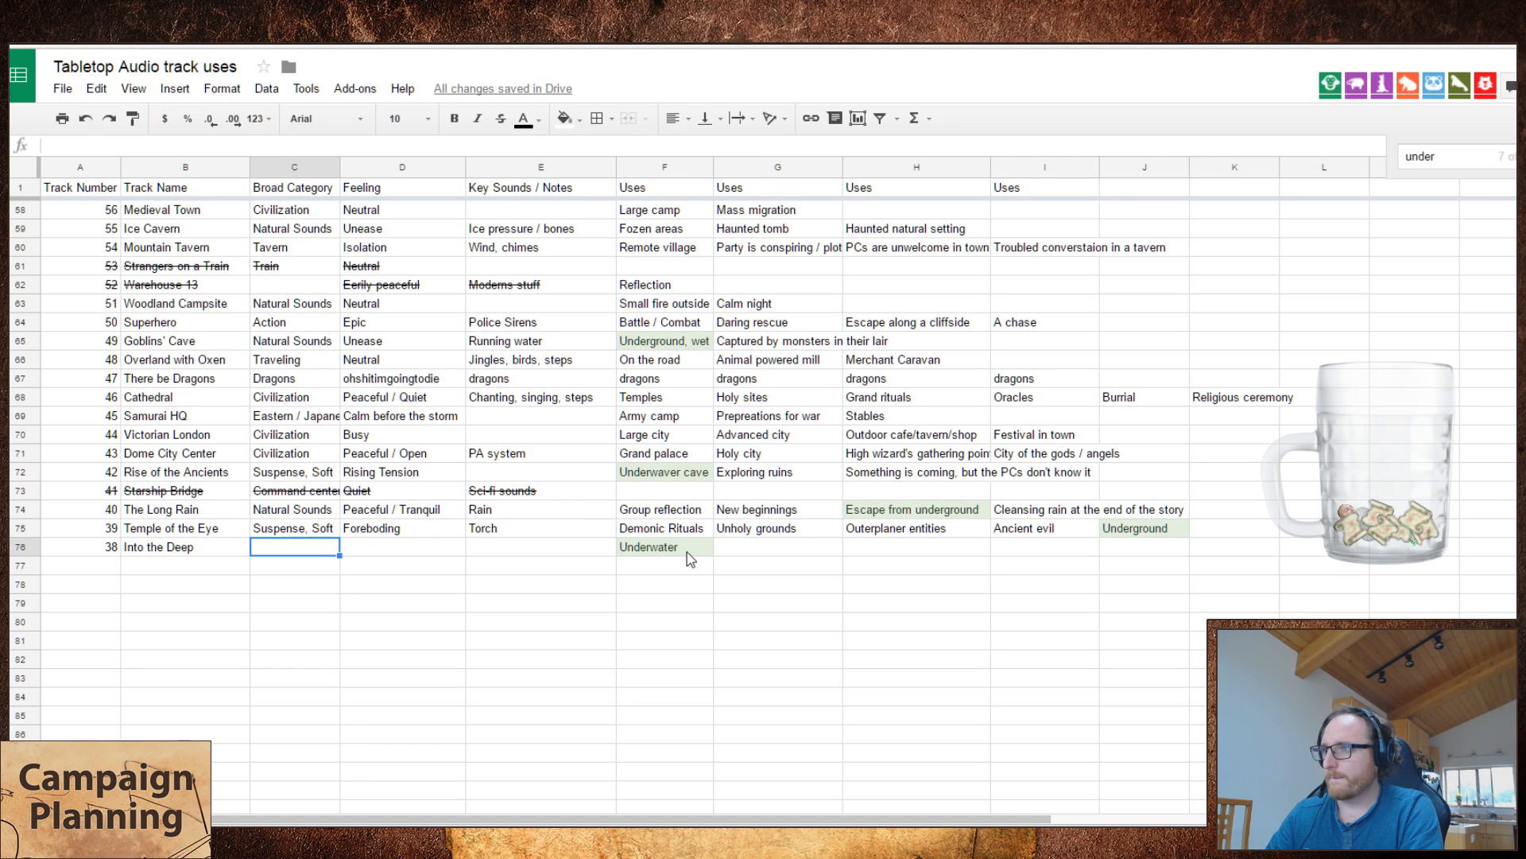
text(Suspense, Soft)
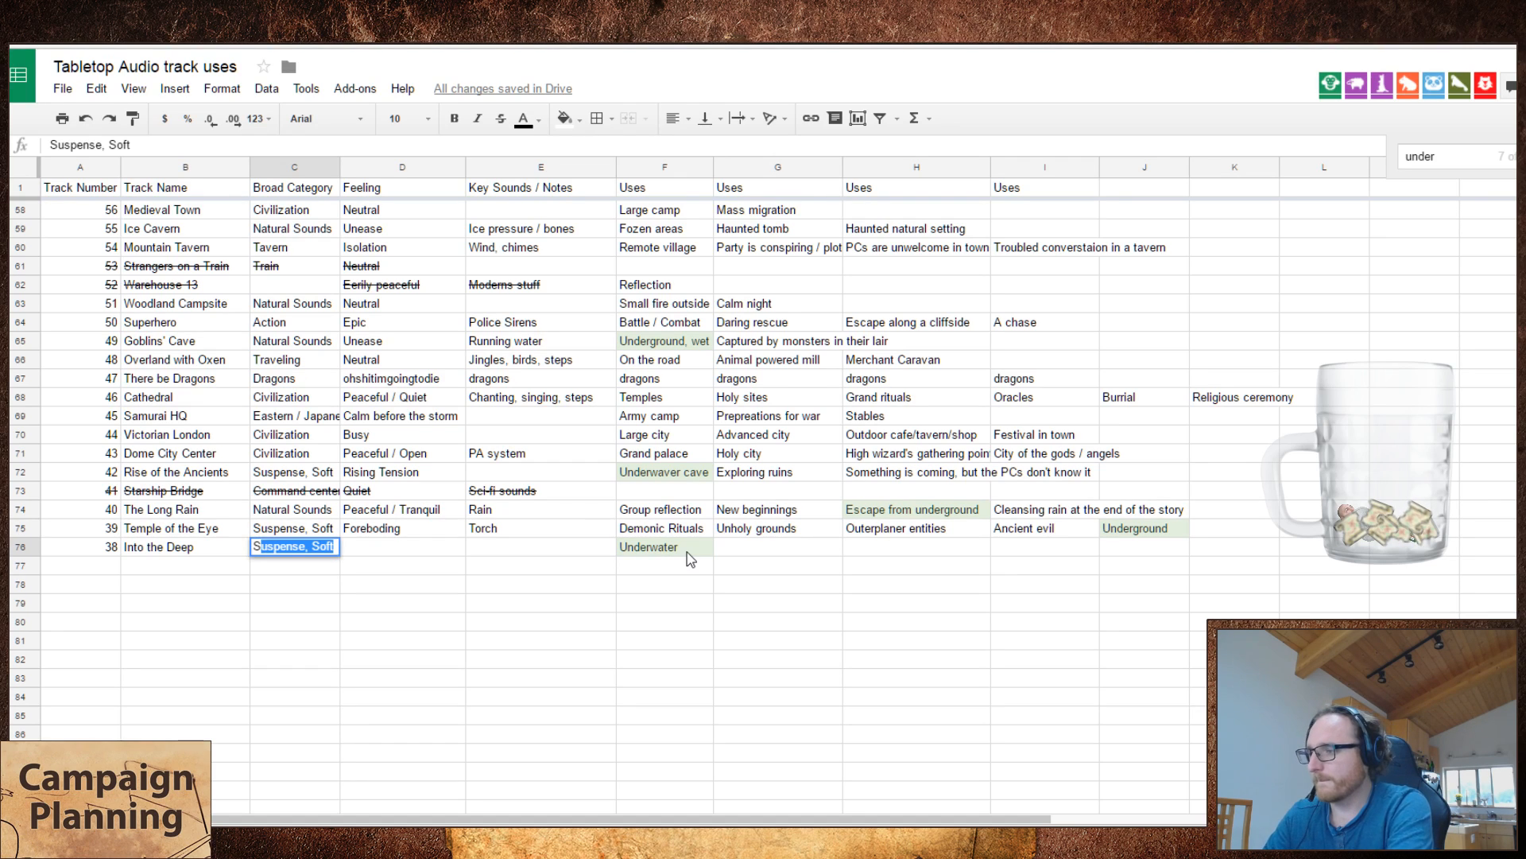
key(Return)
Step: Set the feeling of Into the Deep to "Foreboding"
key(Up)
key(Right)
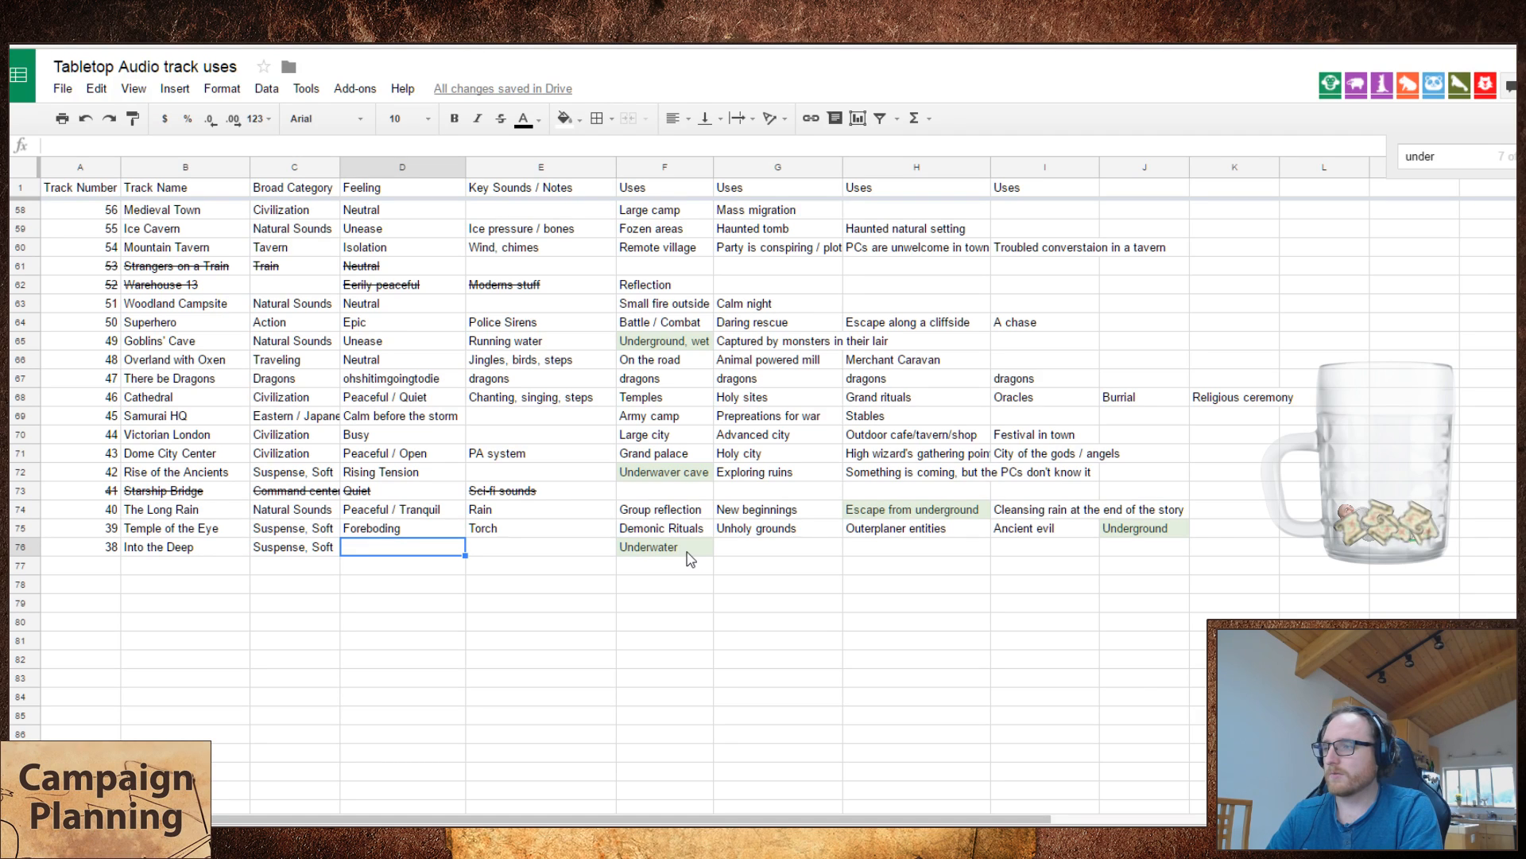
text(Foreboding)
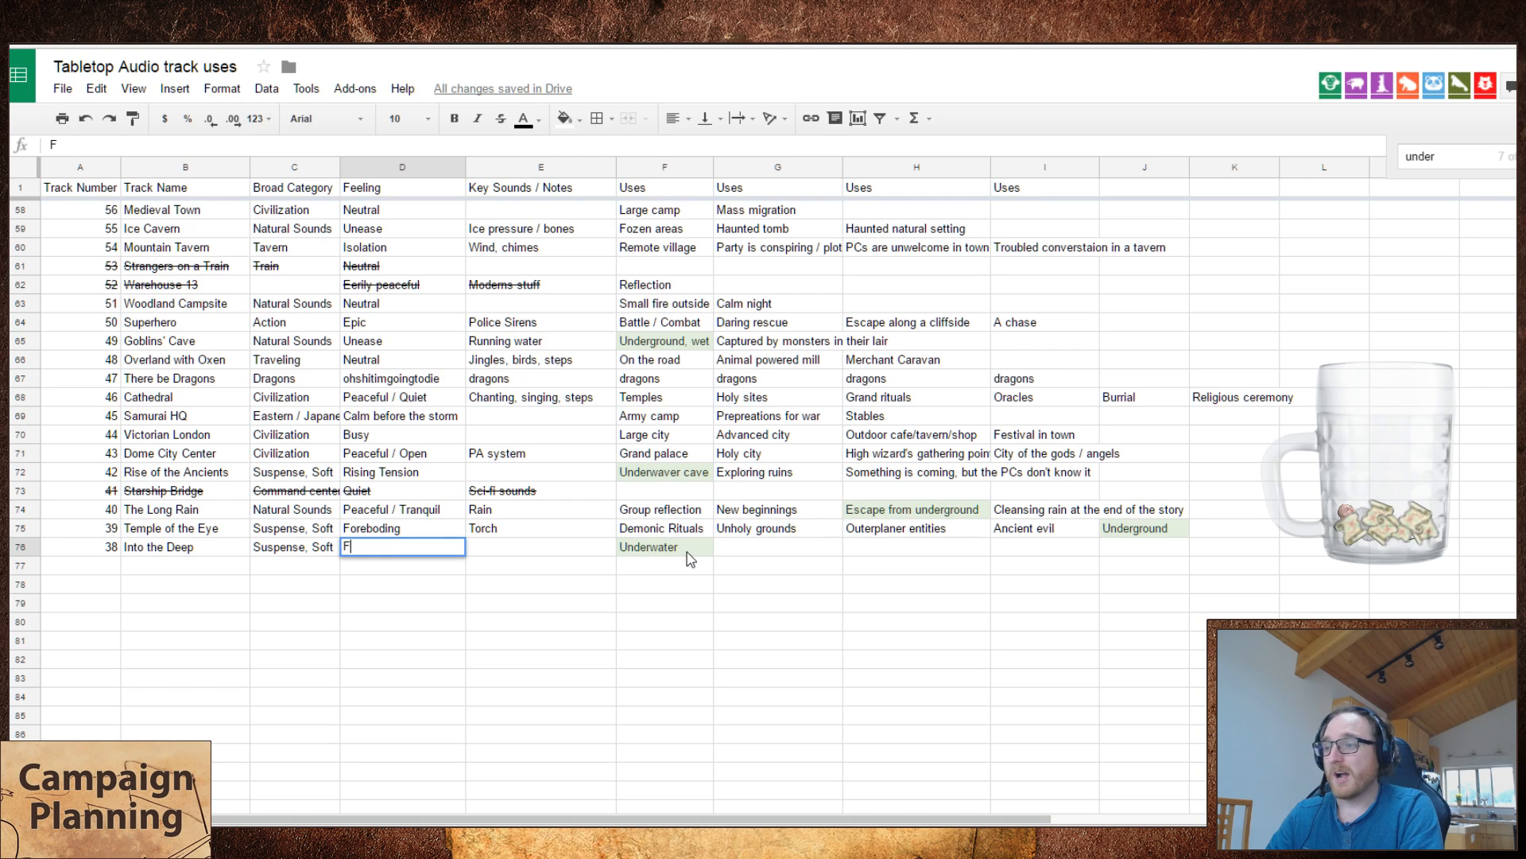
key(Tab)
key(Left)
key(Up)
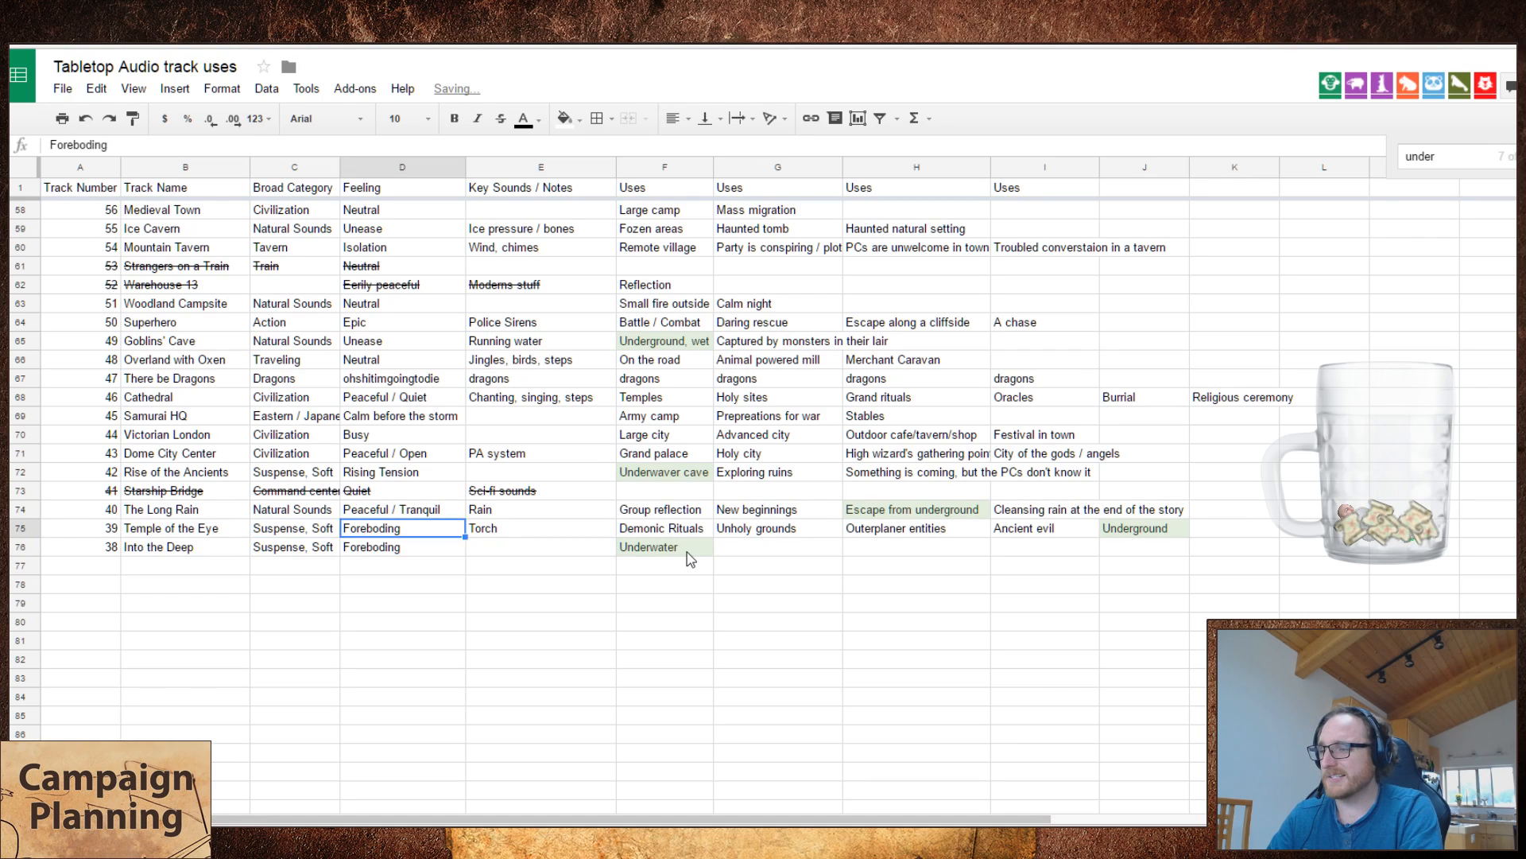
key(Down)
key(Left)
key(Up)
key(Right)
key(Left)
key(Down)
key(Up)
key(Up)
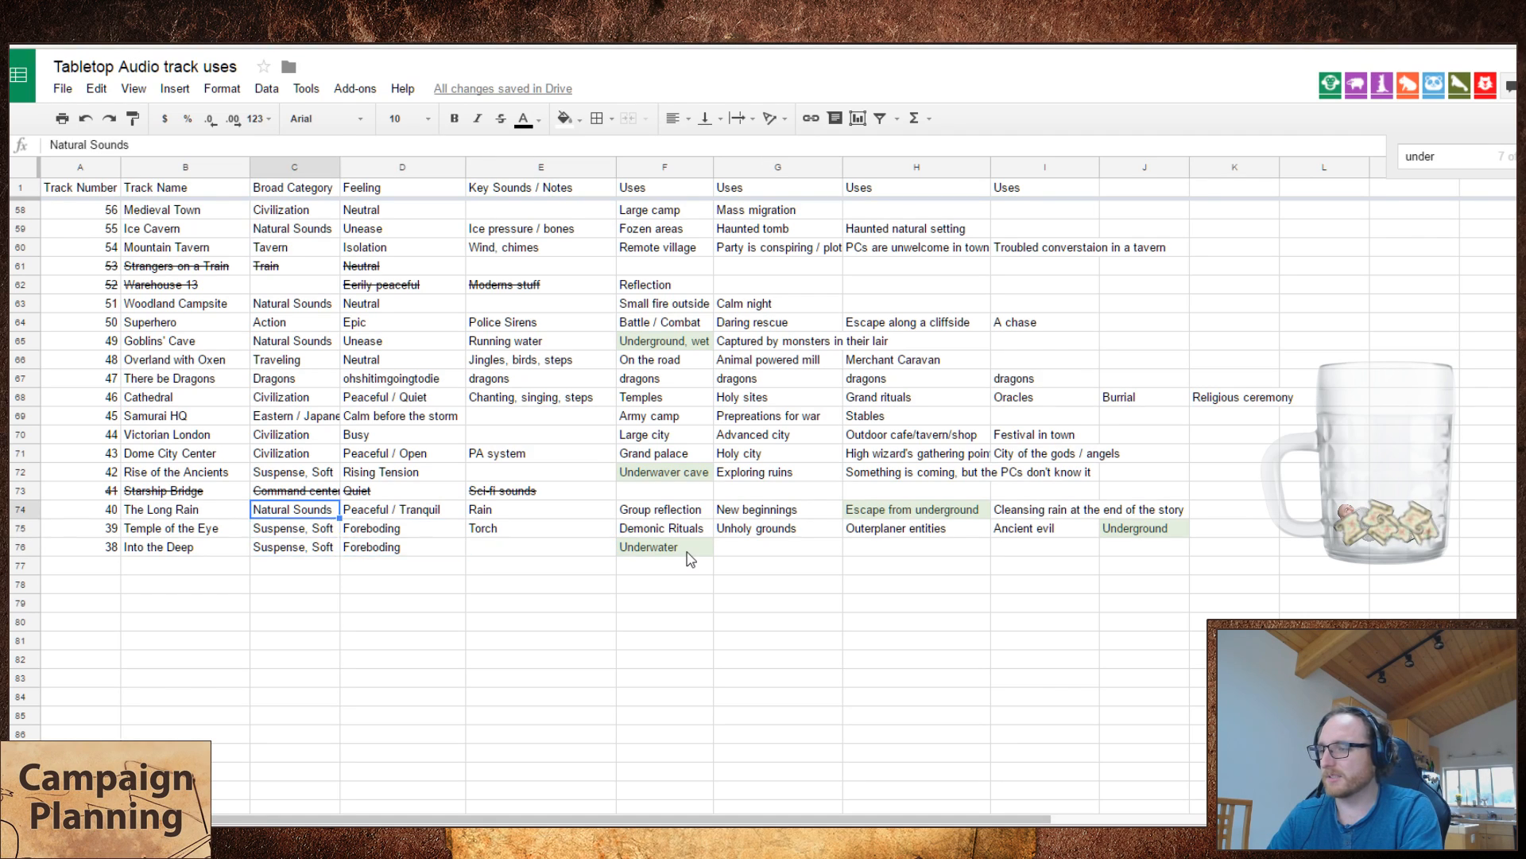
key(Down)
key(Down)
key(Right)
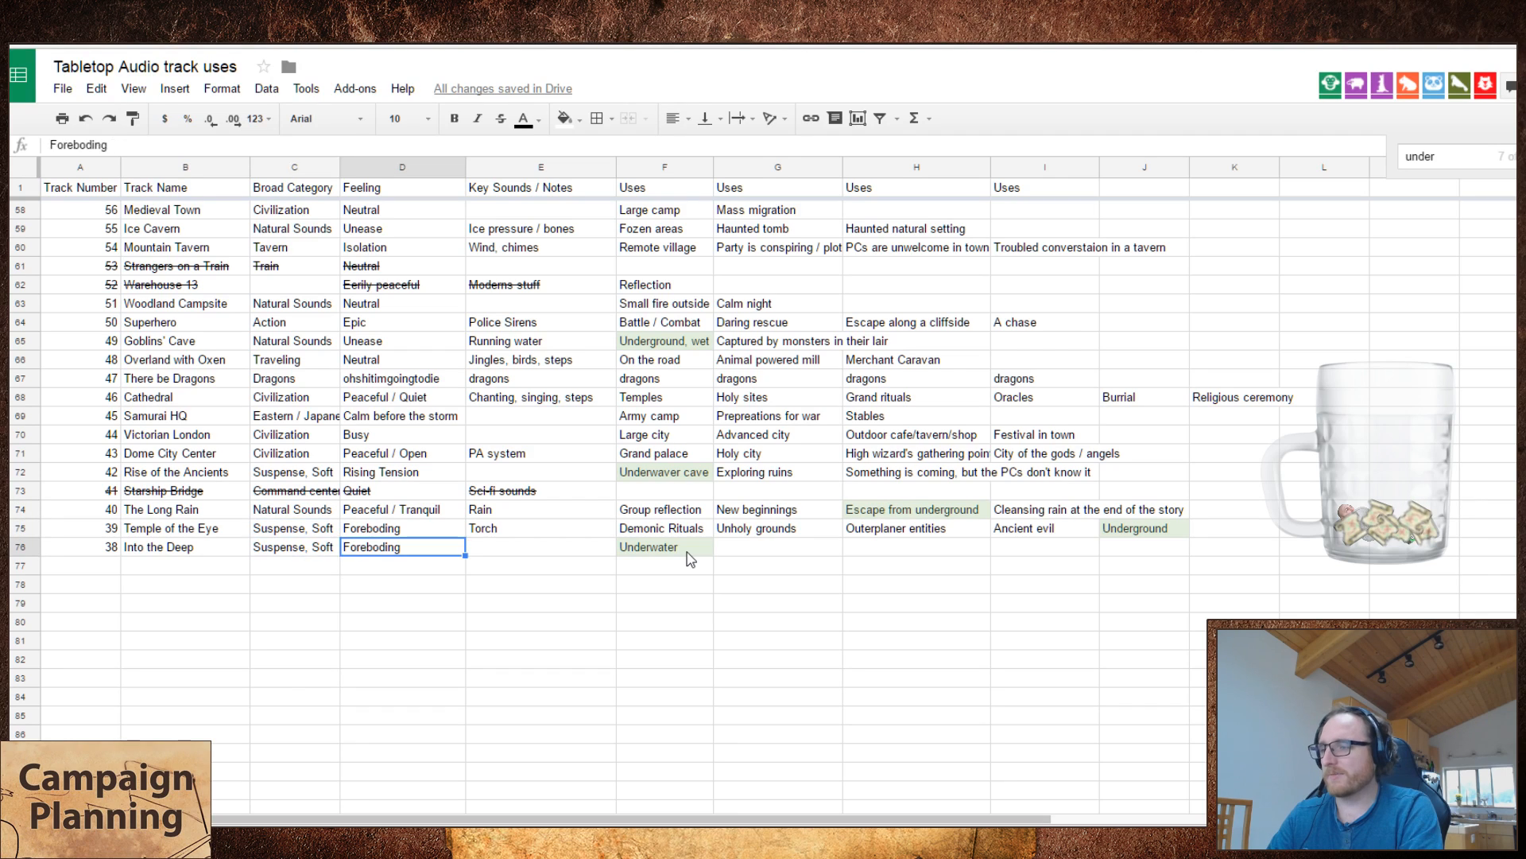
key(Left)
key(shift+Right)
key(shift+Right)
key(shift+Left)
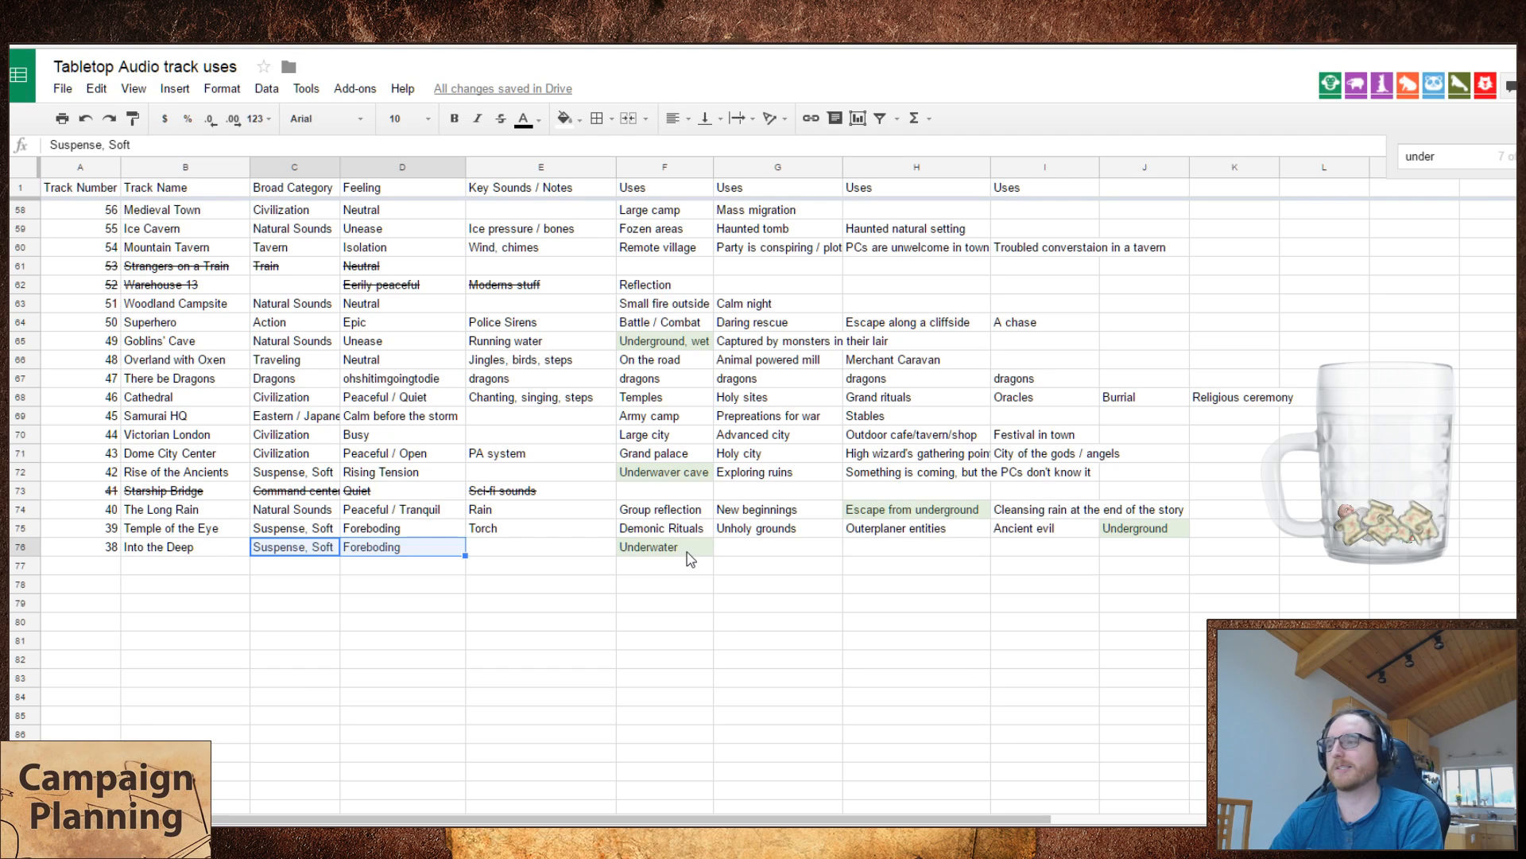
key(Right)
key(Left)
key(Right)
key(Left)
key(Right)
key(Left)
key(Left)
key(Right)
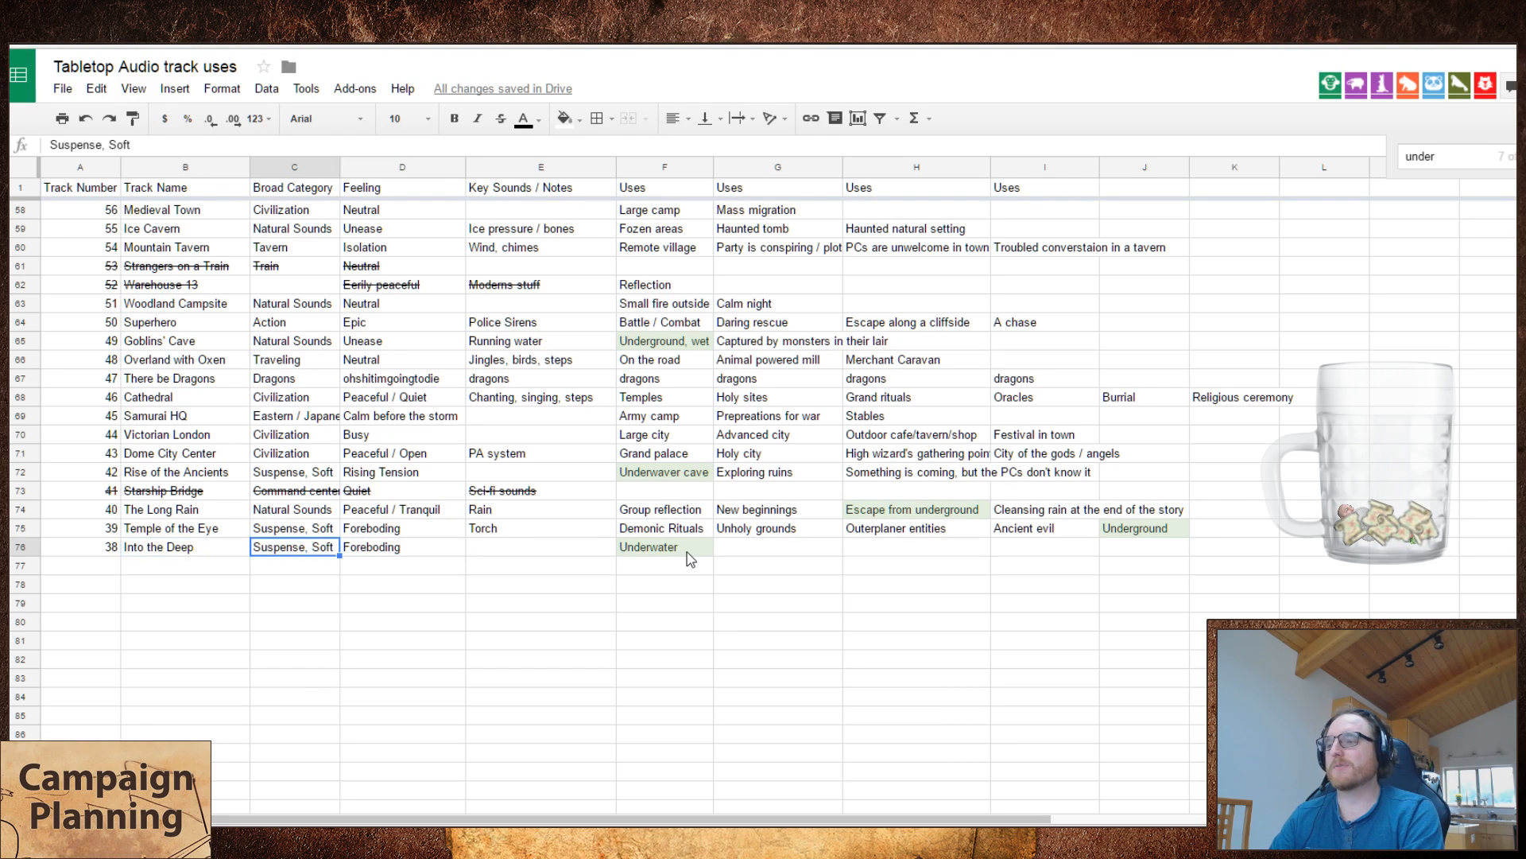
key(Left)
key(shift+Right)
key(shift+Right)
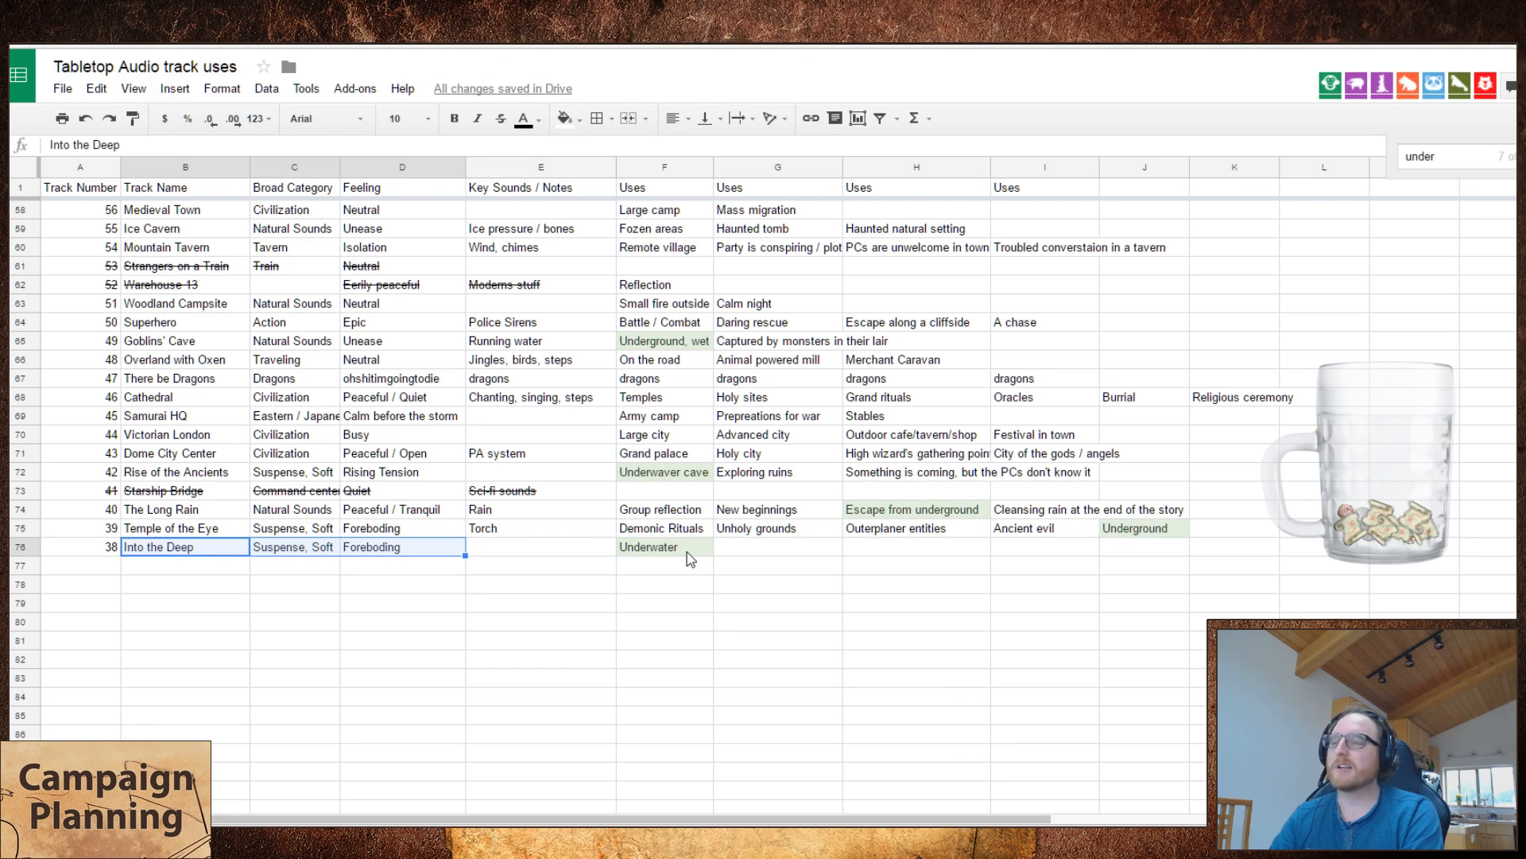
key(Left)
key(Up)
key(Right)
key(shift+Right)
key(shift+Right)
key(Down)
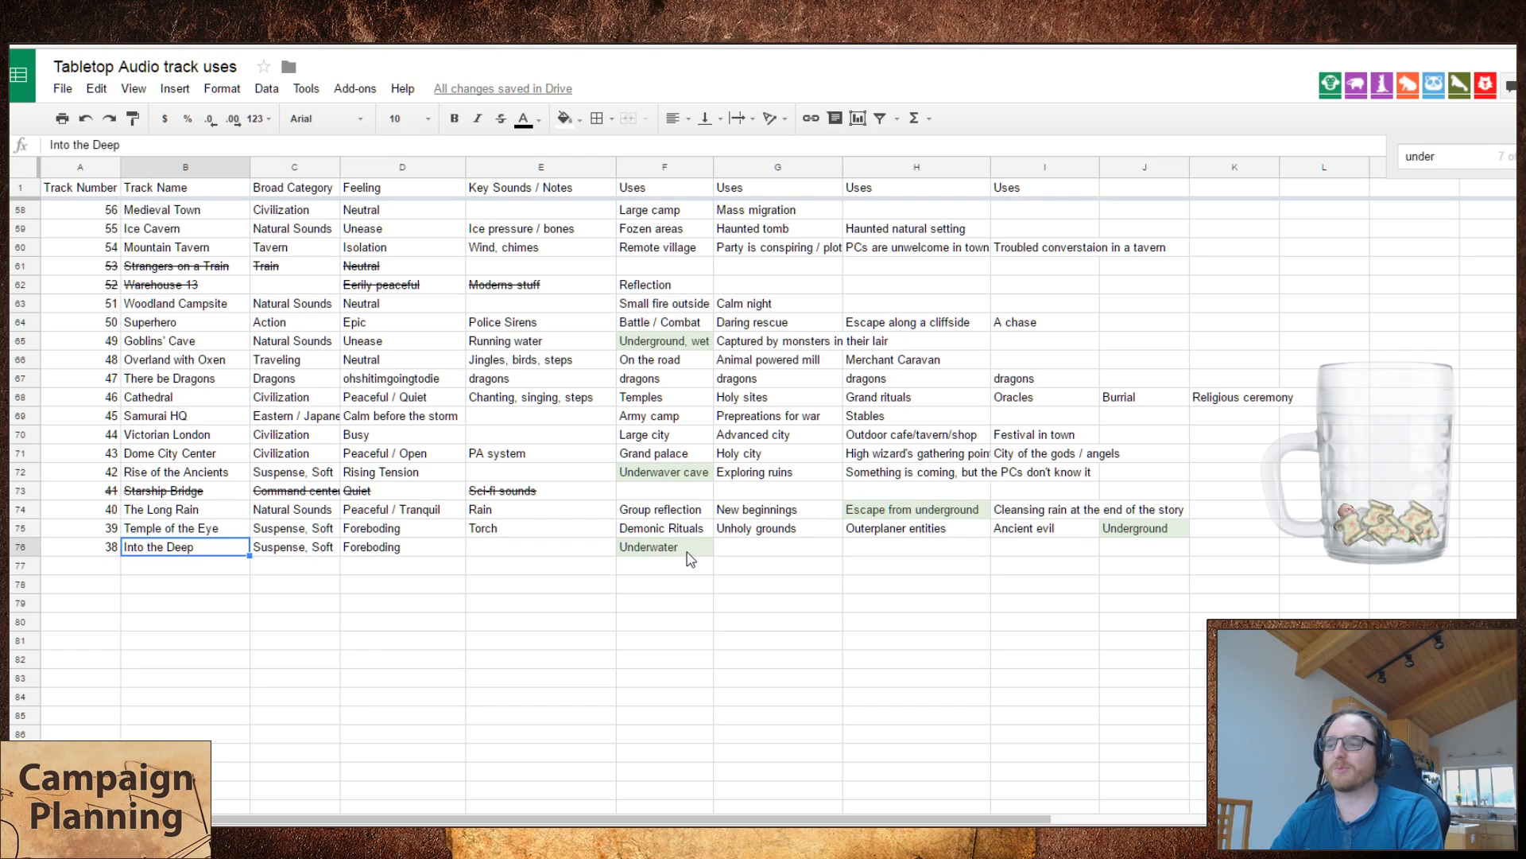
key(Left)
key(Right)
key(Right)
key(Right)
key(Left)
Step: Enter "Underground, wet" as the second use of Into the Deep
key(Right)
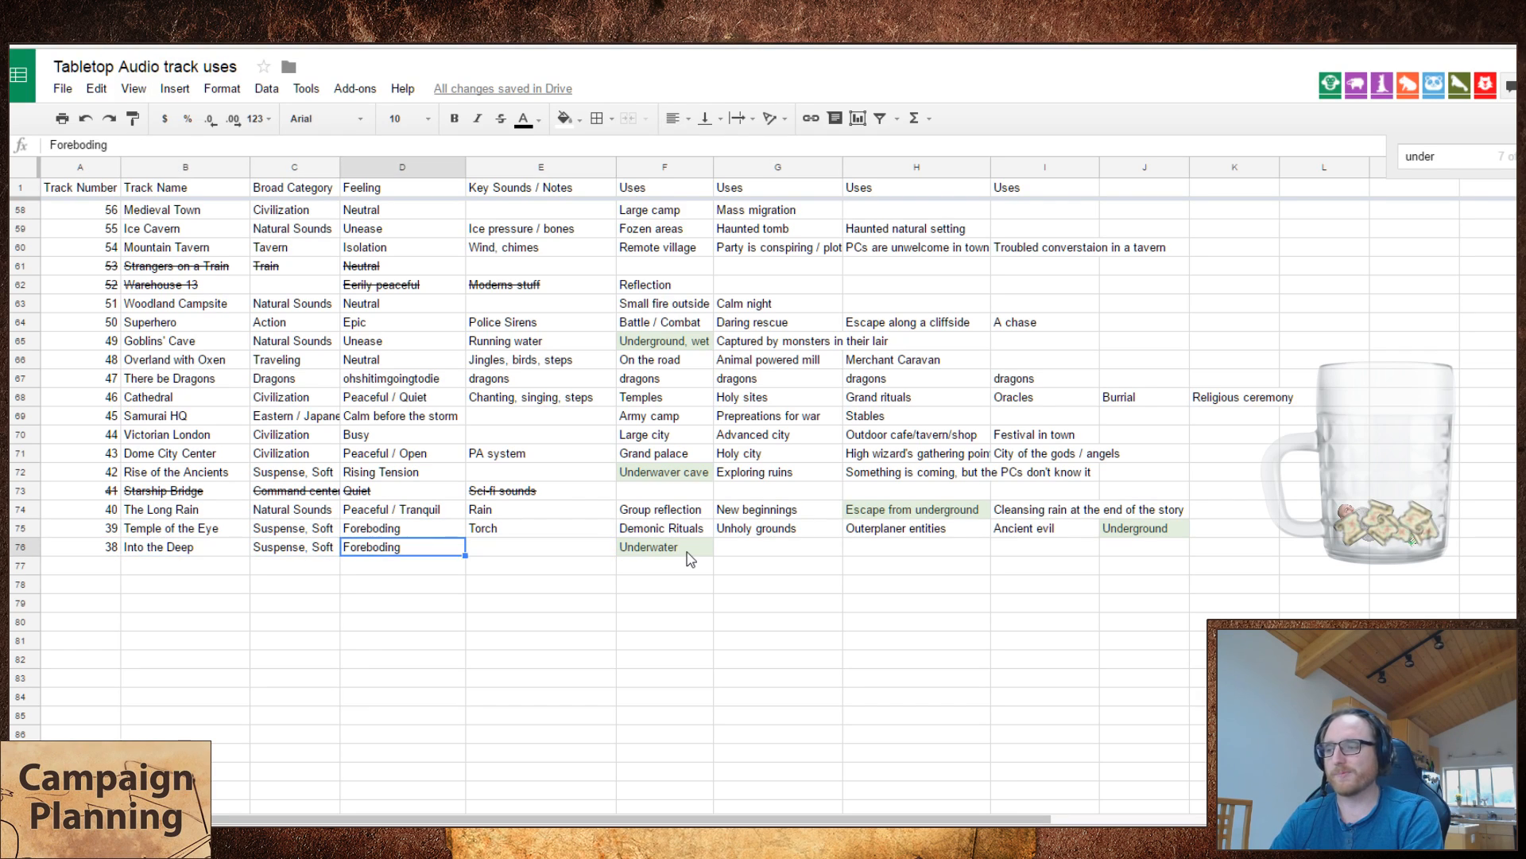
key(Right)
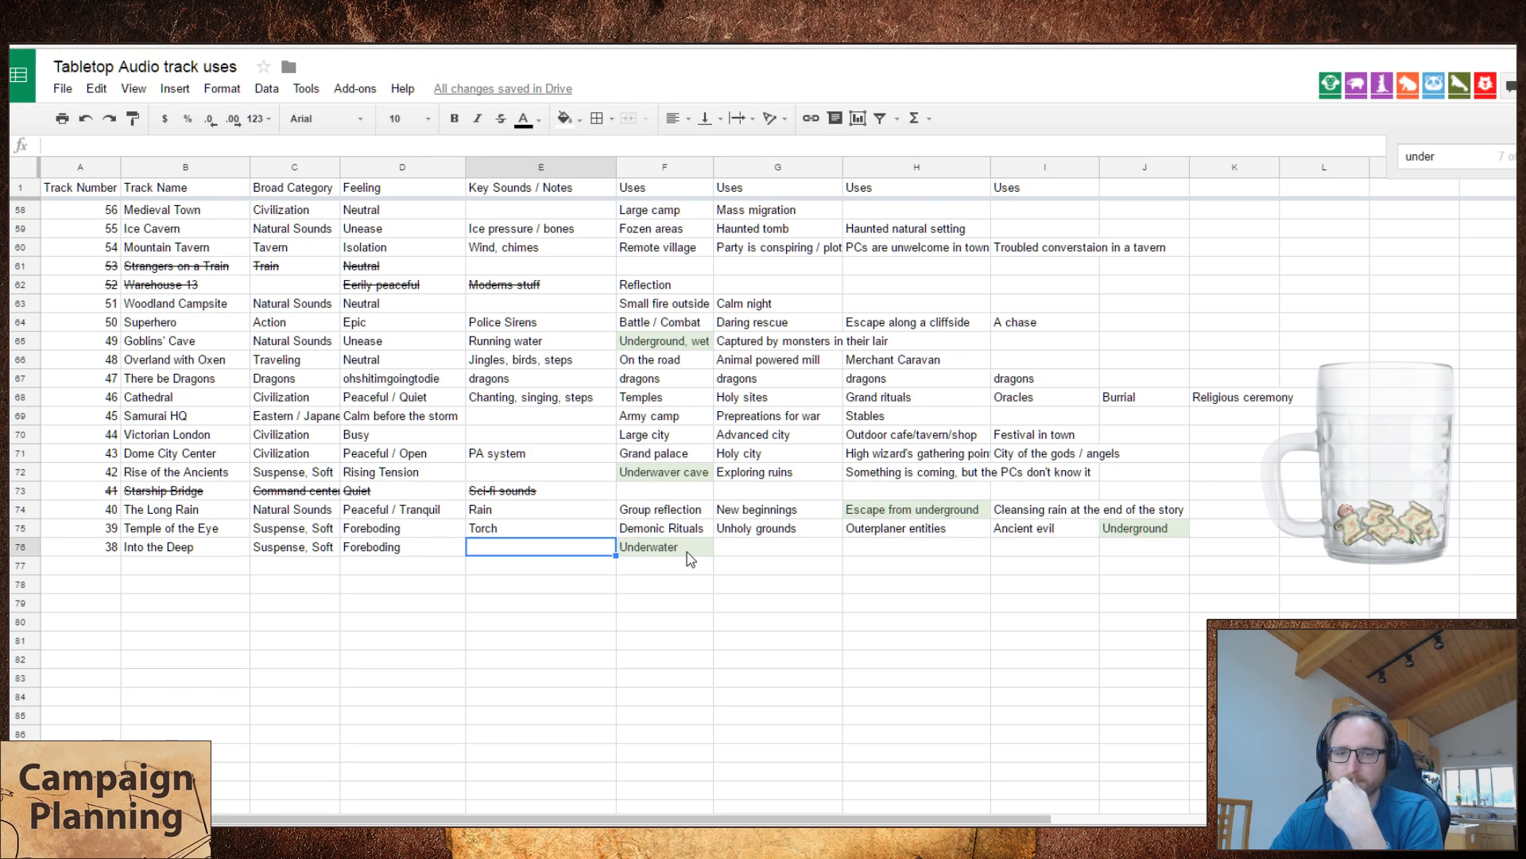
key(Right)
key(Right)
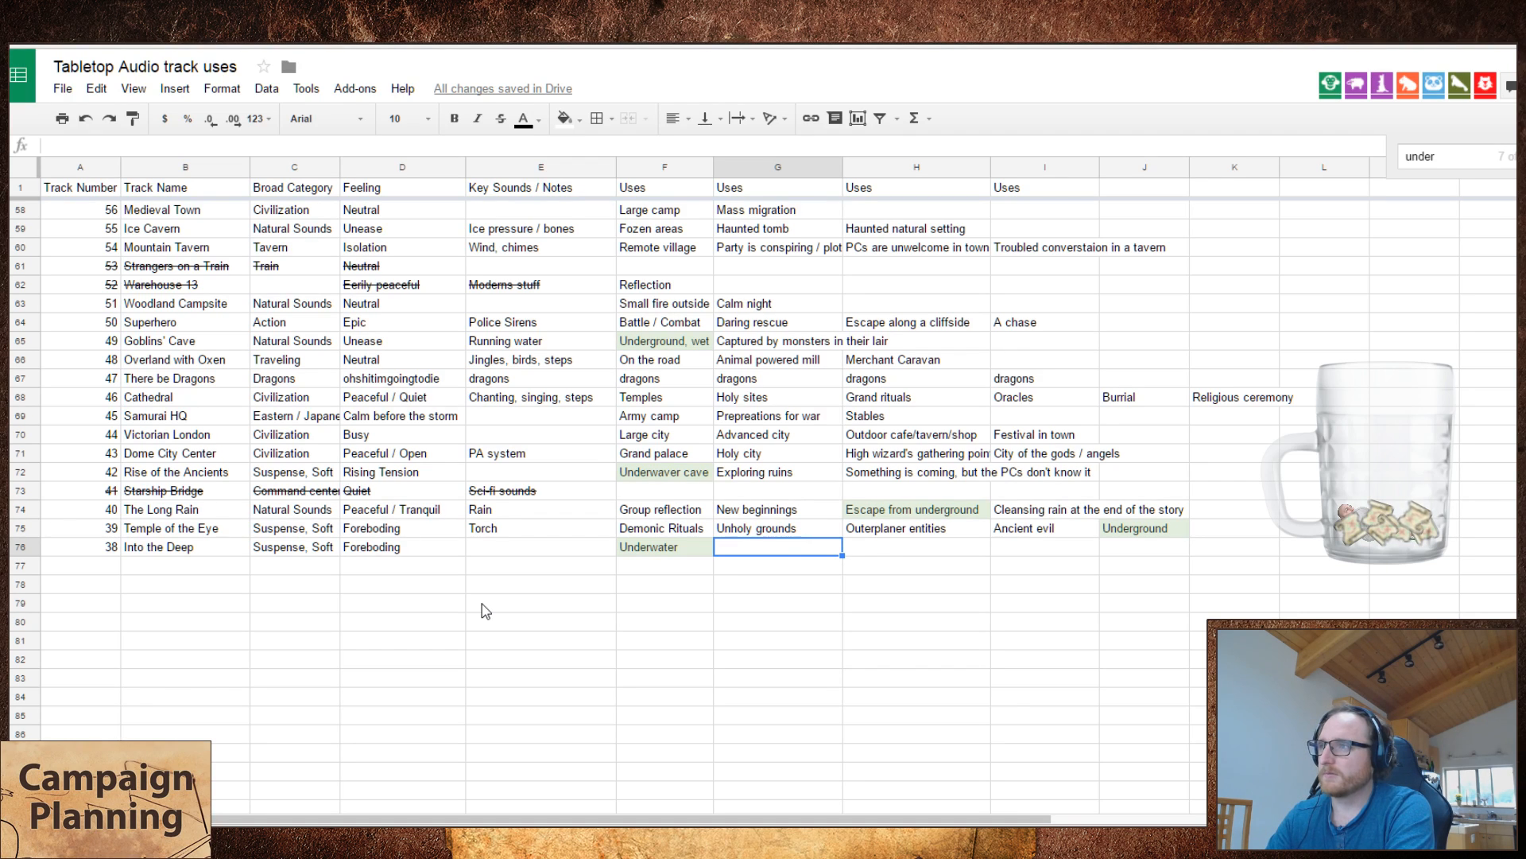
text(Cave in)
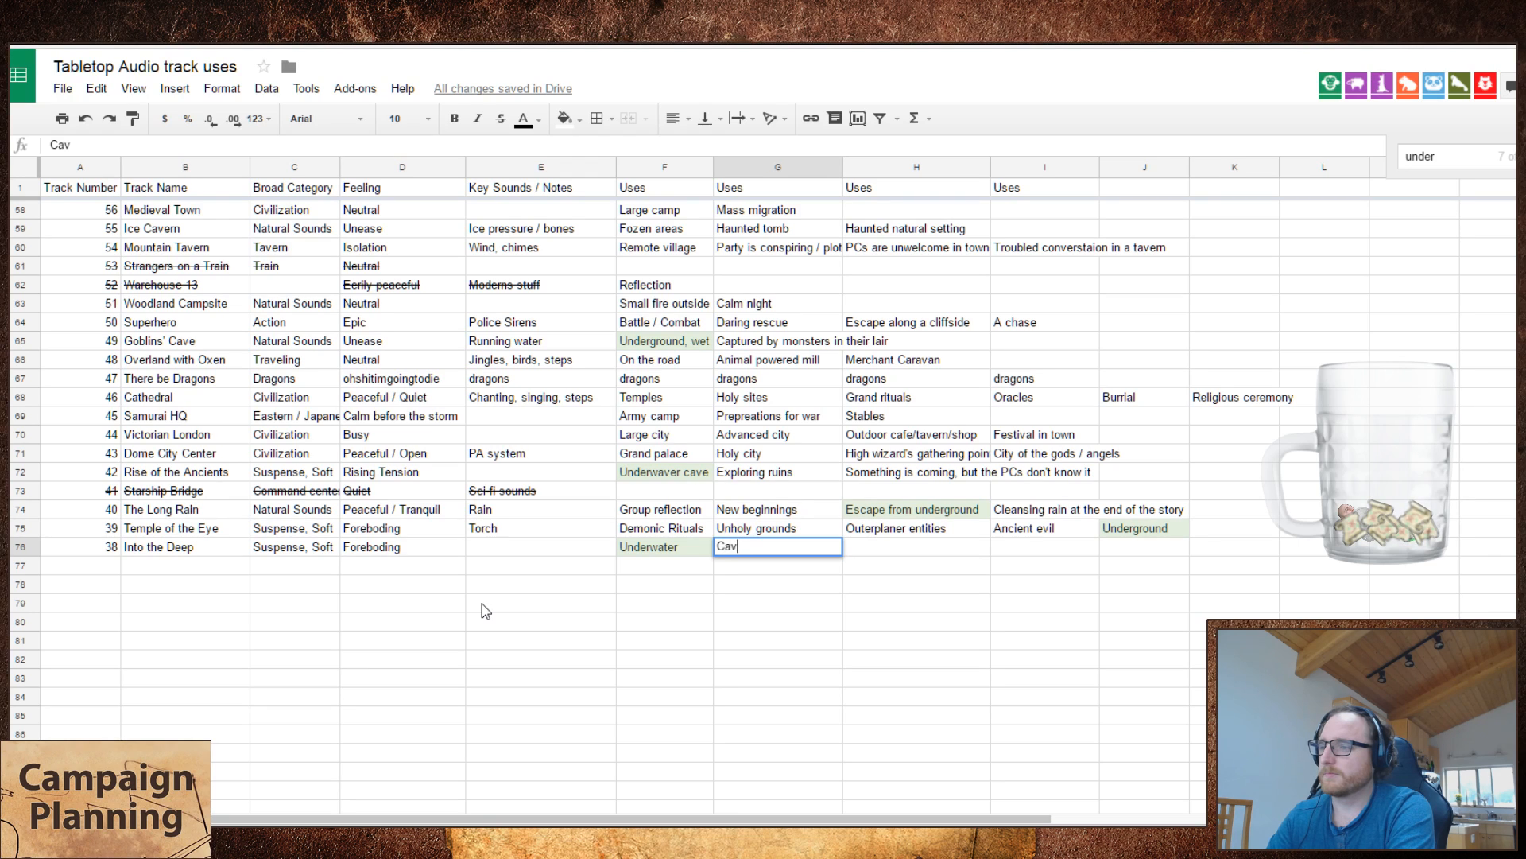
key(Escape)
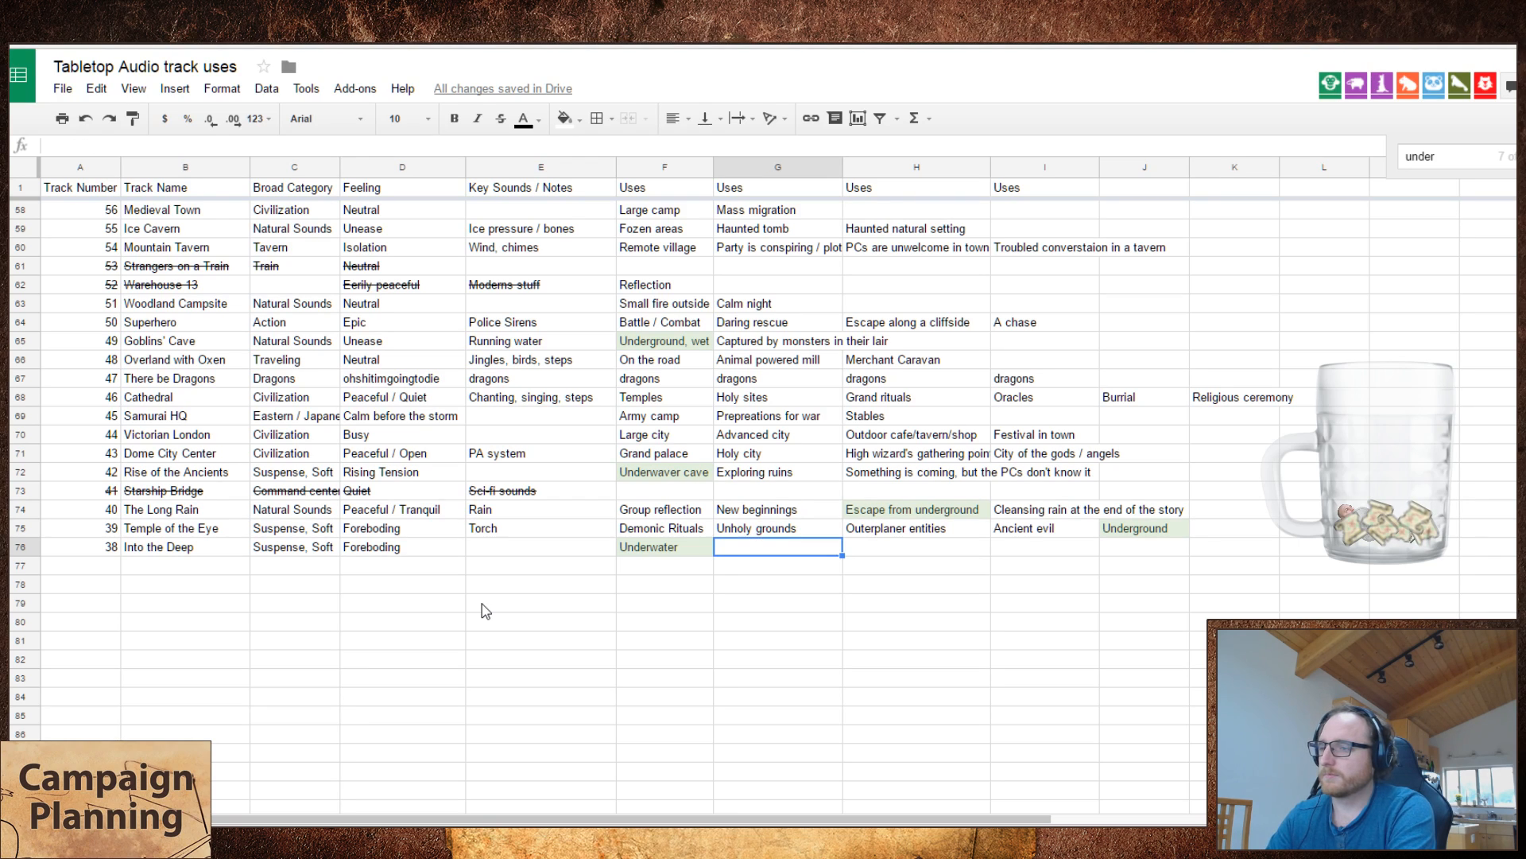
text(Underground wet)
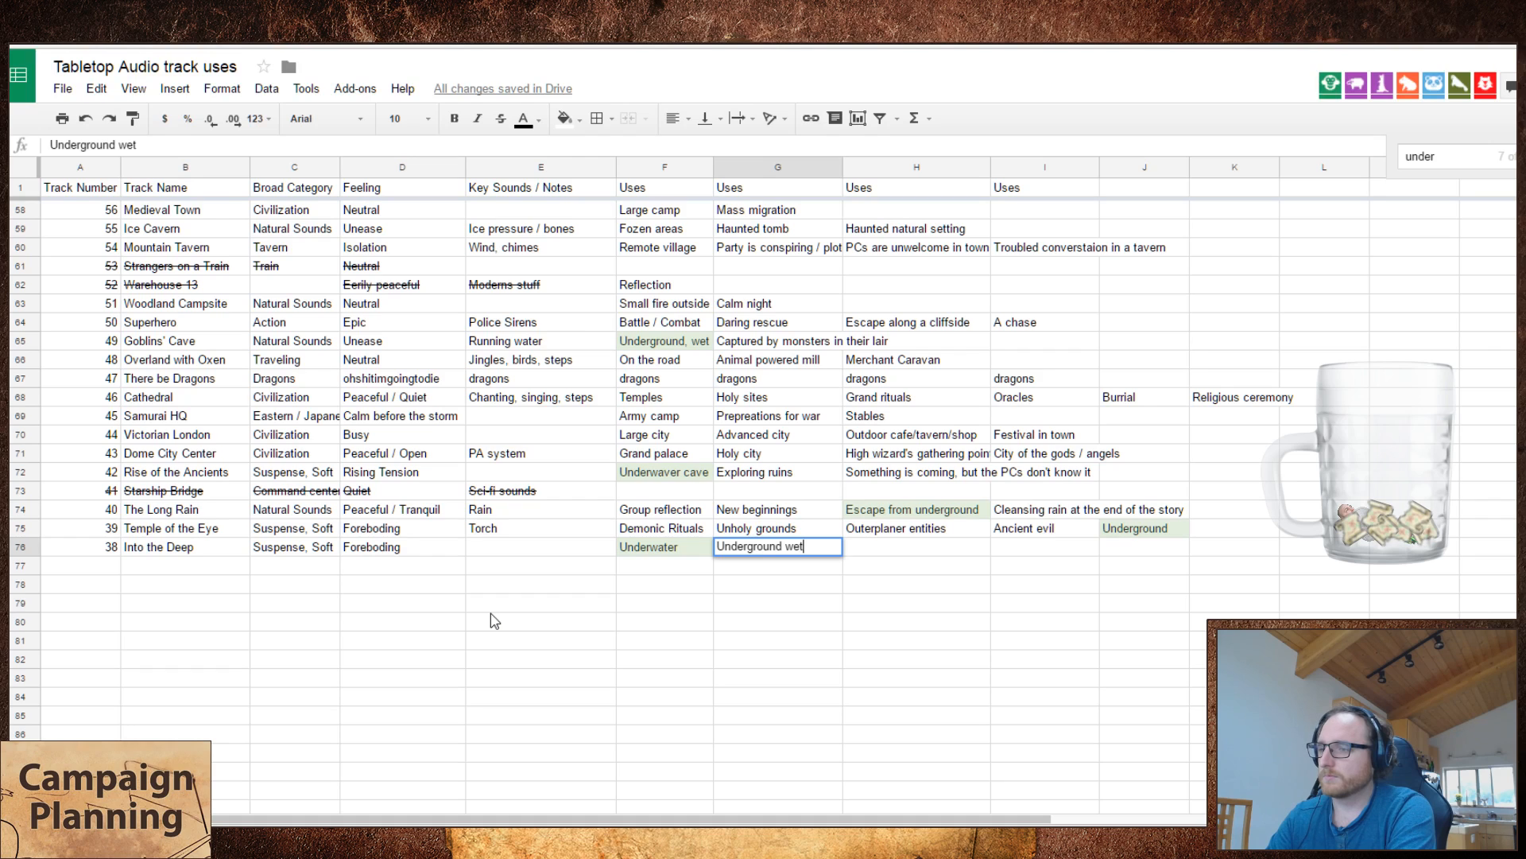
key(BackSpace)
key(BackSpace)
key(BackSpace)
key(BackSpace)
text(,we)
key(BackSpace)
key(BackSpace)
text(wet)
key(Tab)
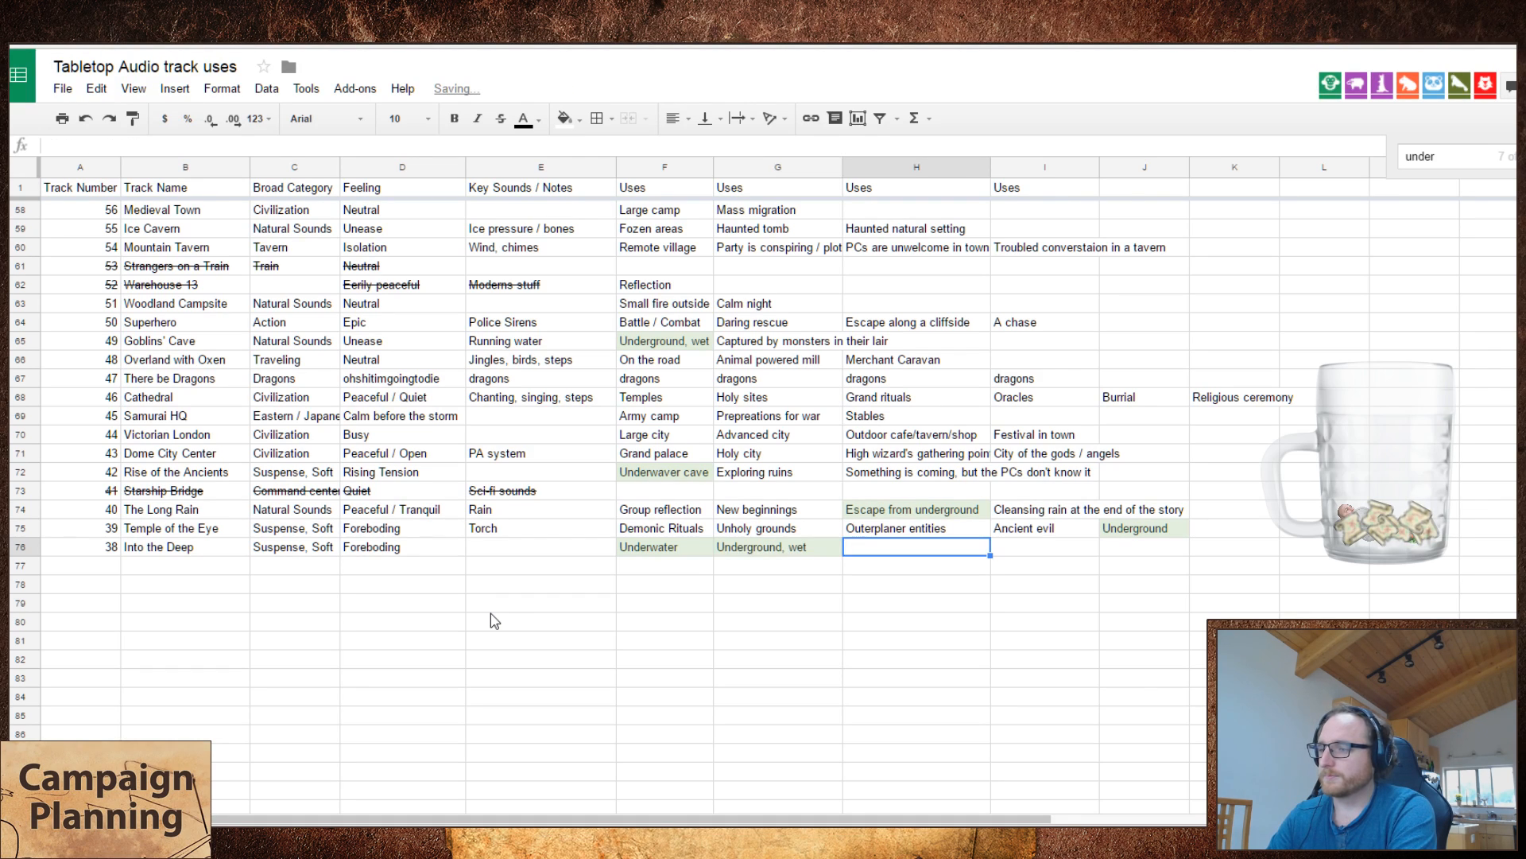
key(Left)
key(Left)
key(Left)
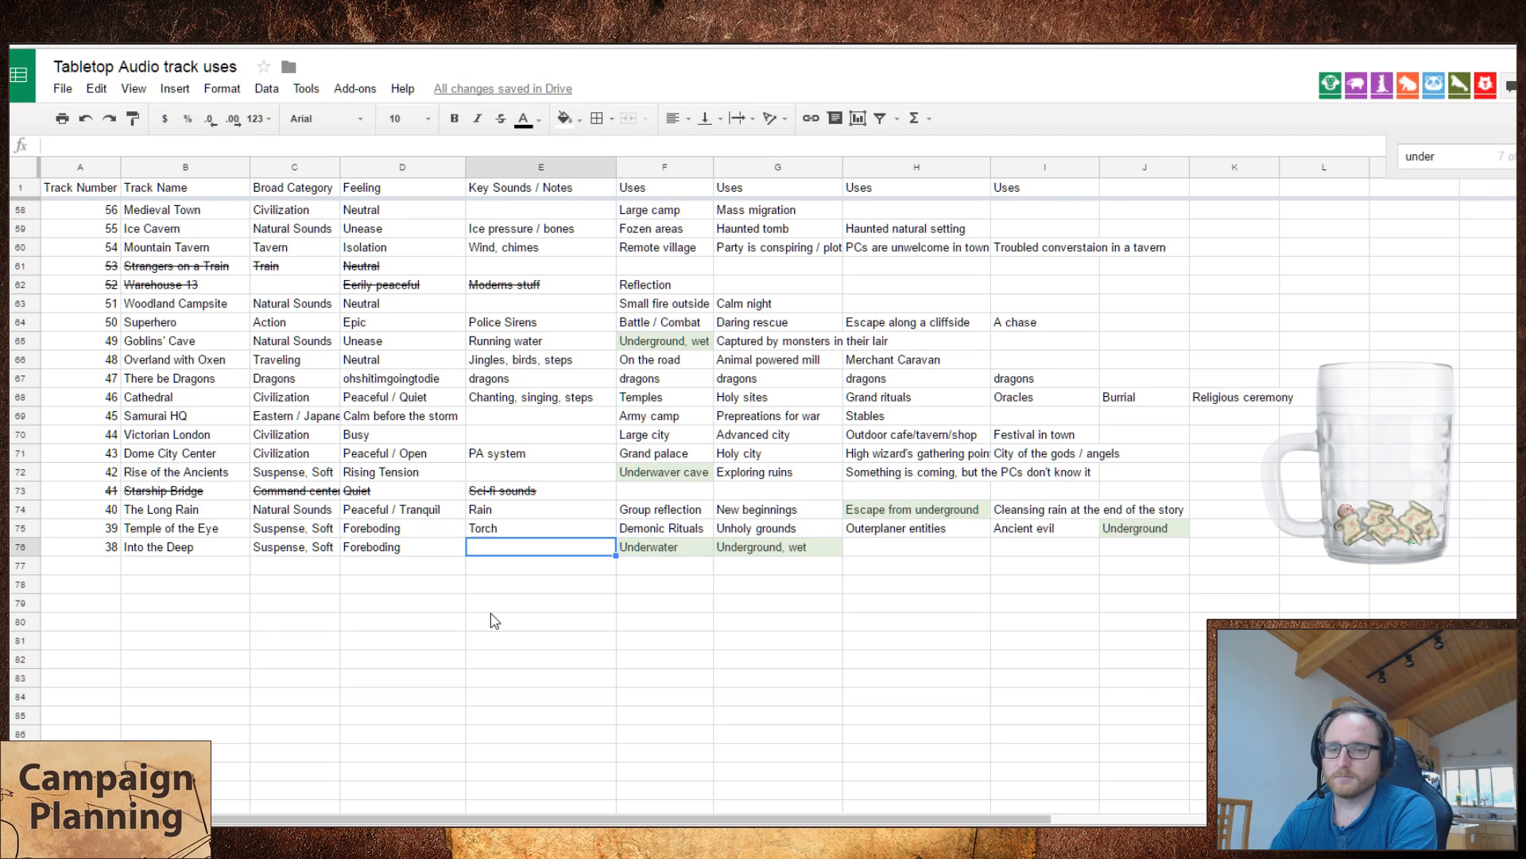
key(Right)
key(Right)
key(Right)
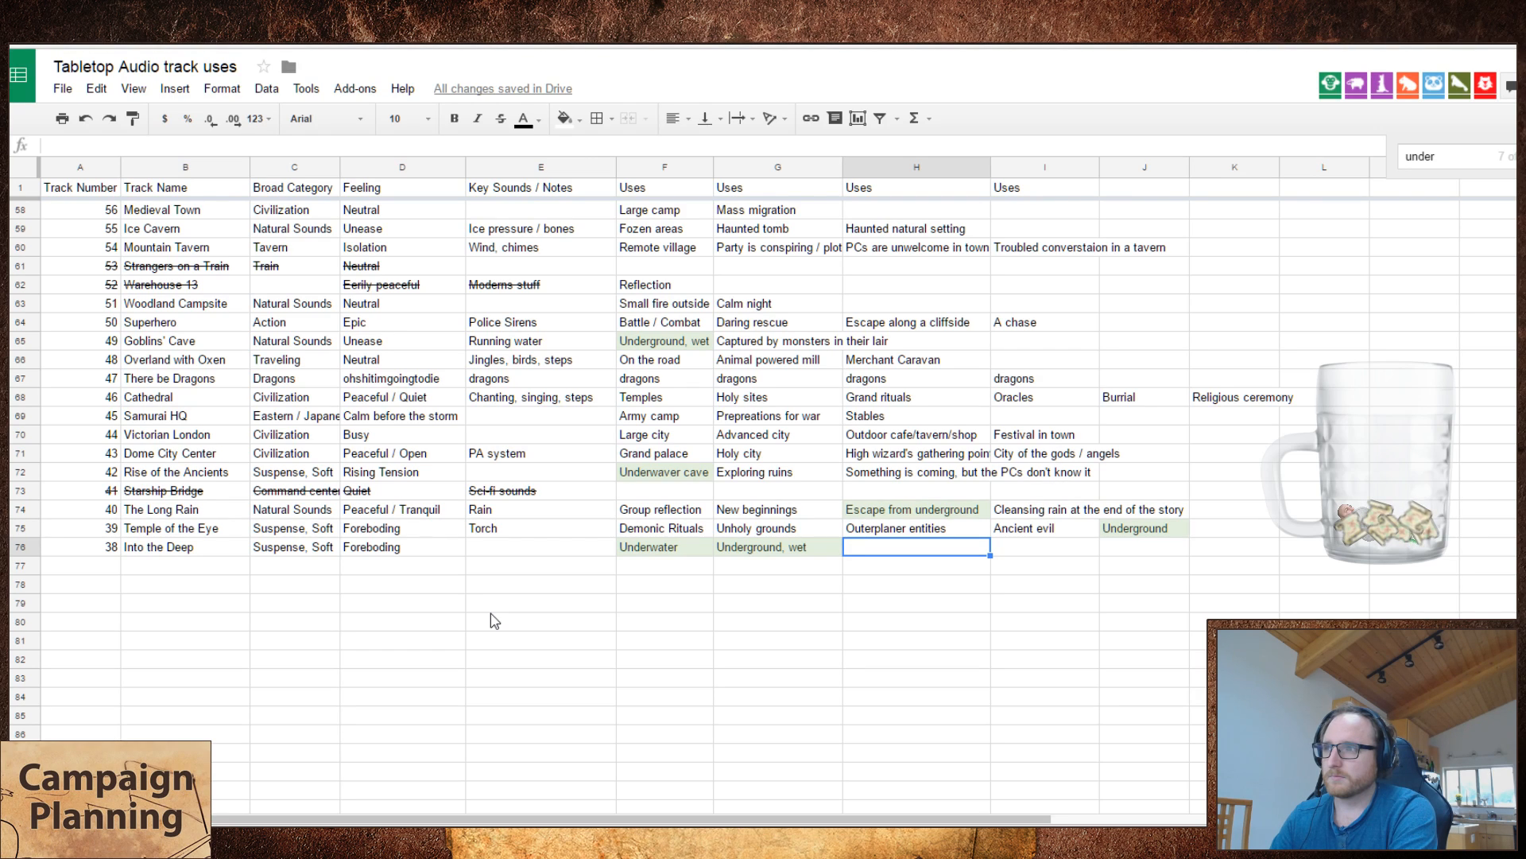
Step: Replace the second use of Into the Deep with "Labratory with large tanks"
key(Left)
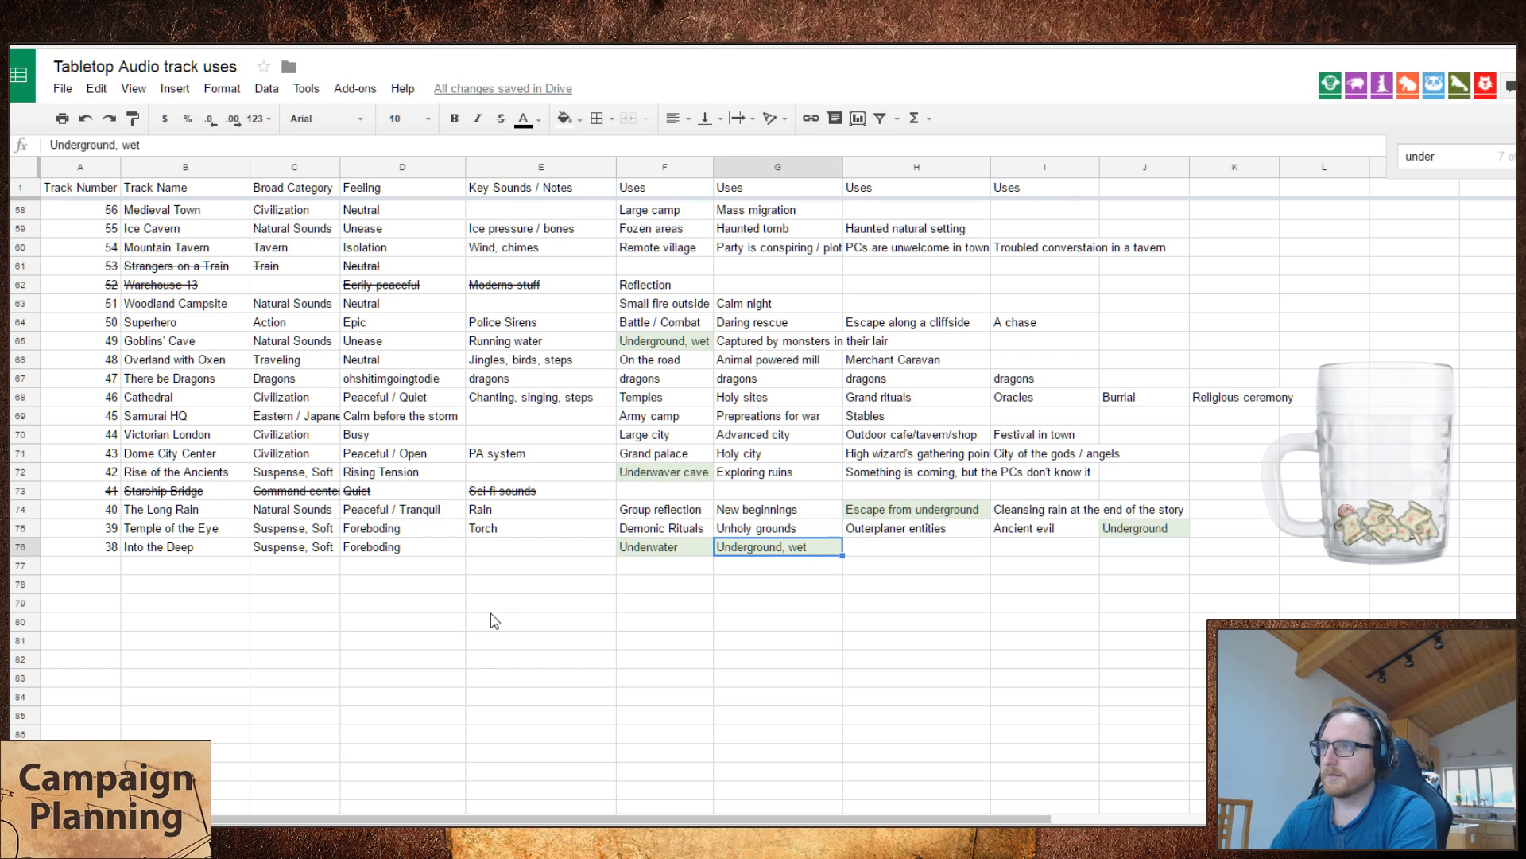
key(Delete)
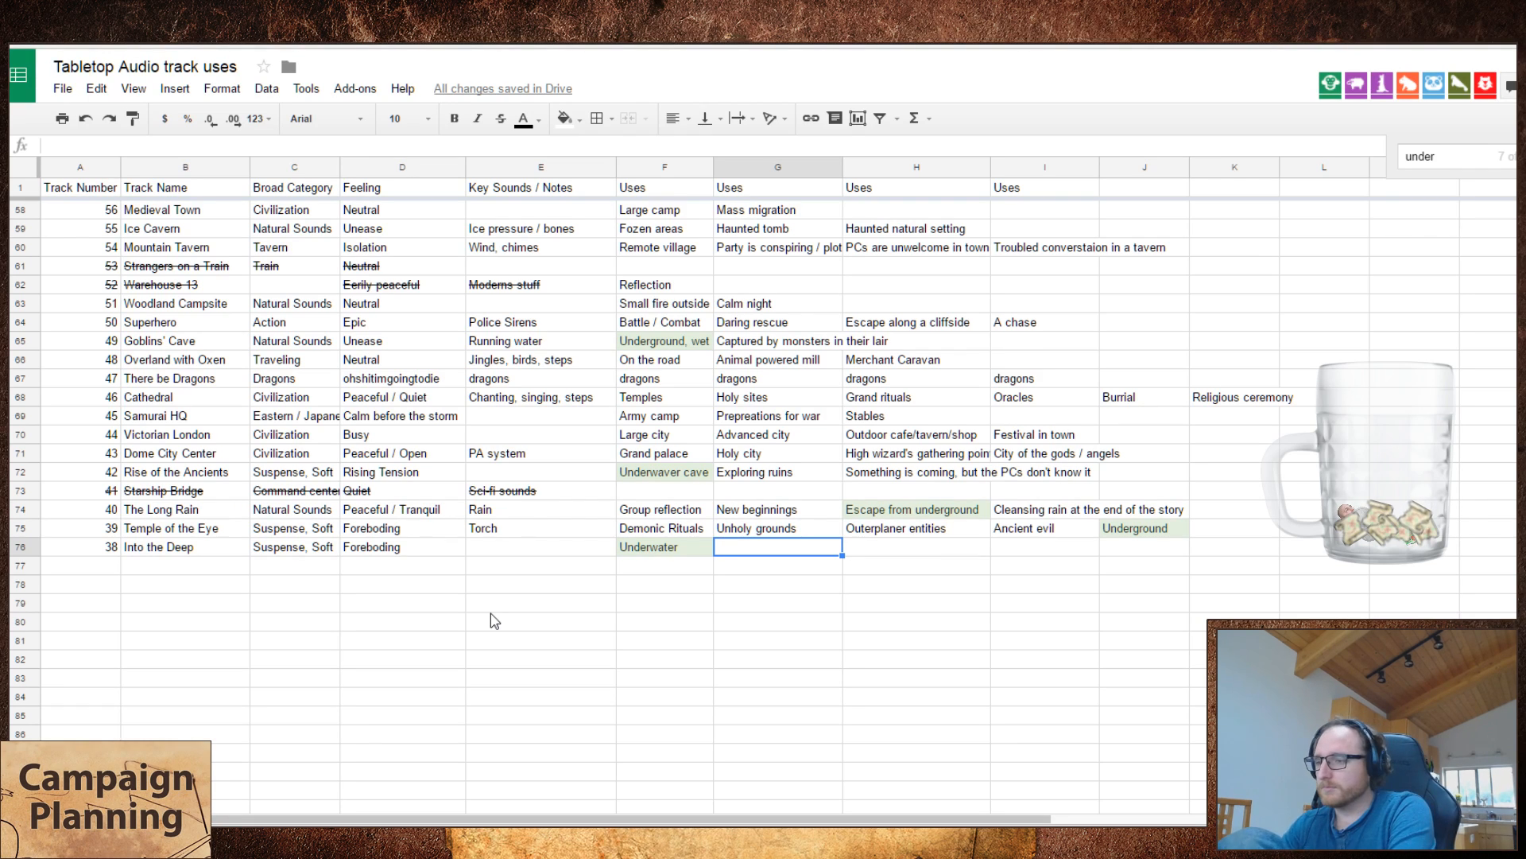
text(Labratory with large tansk)
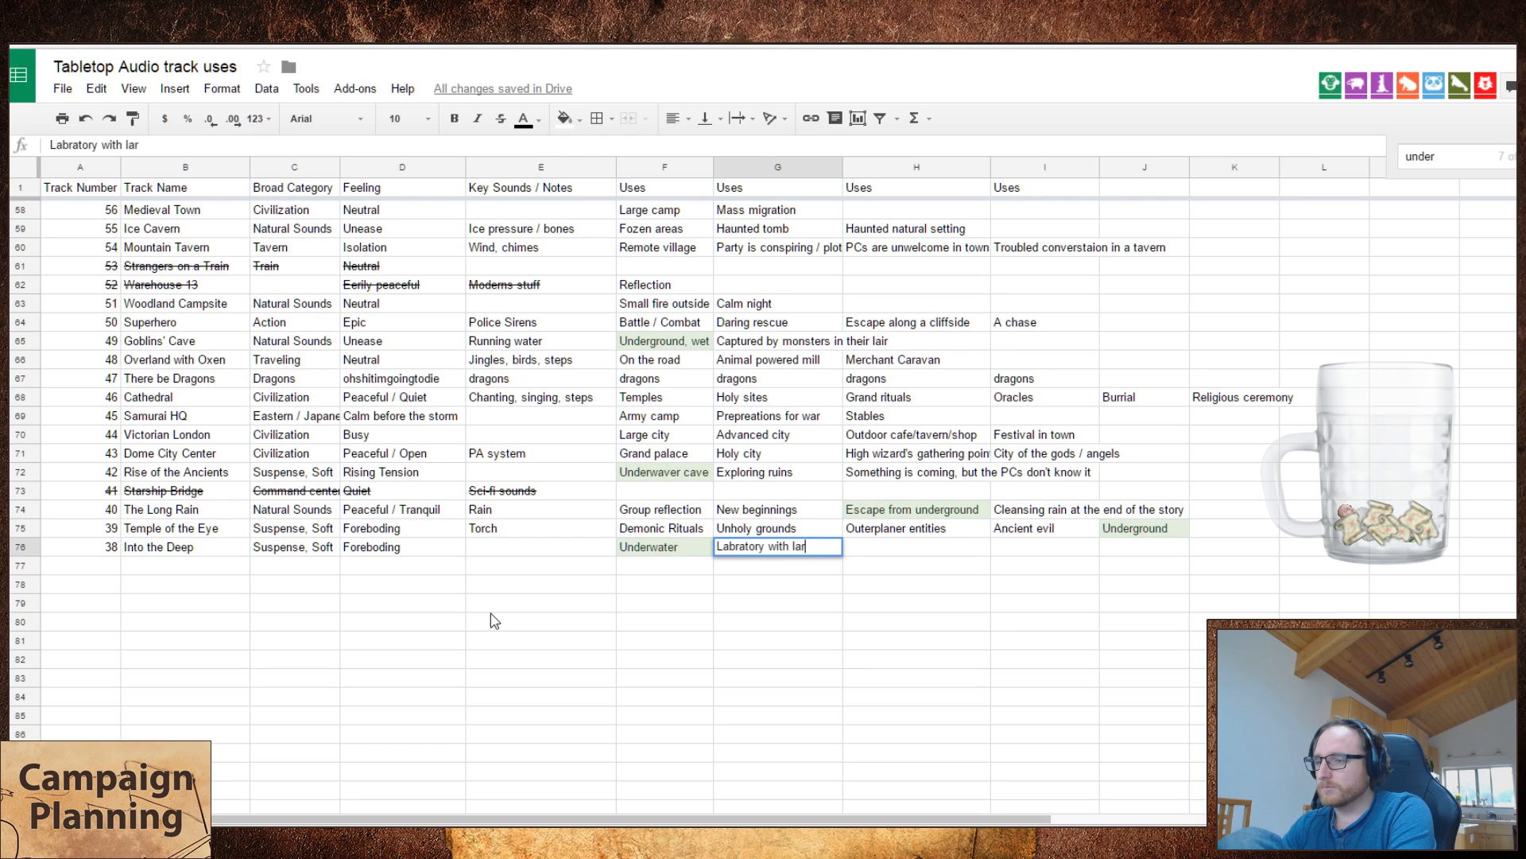
key(BackSpace)
key(BackSpace)
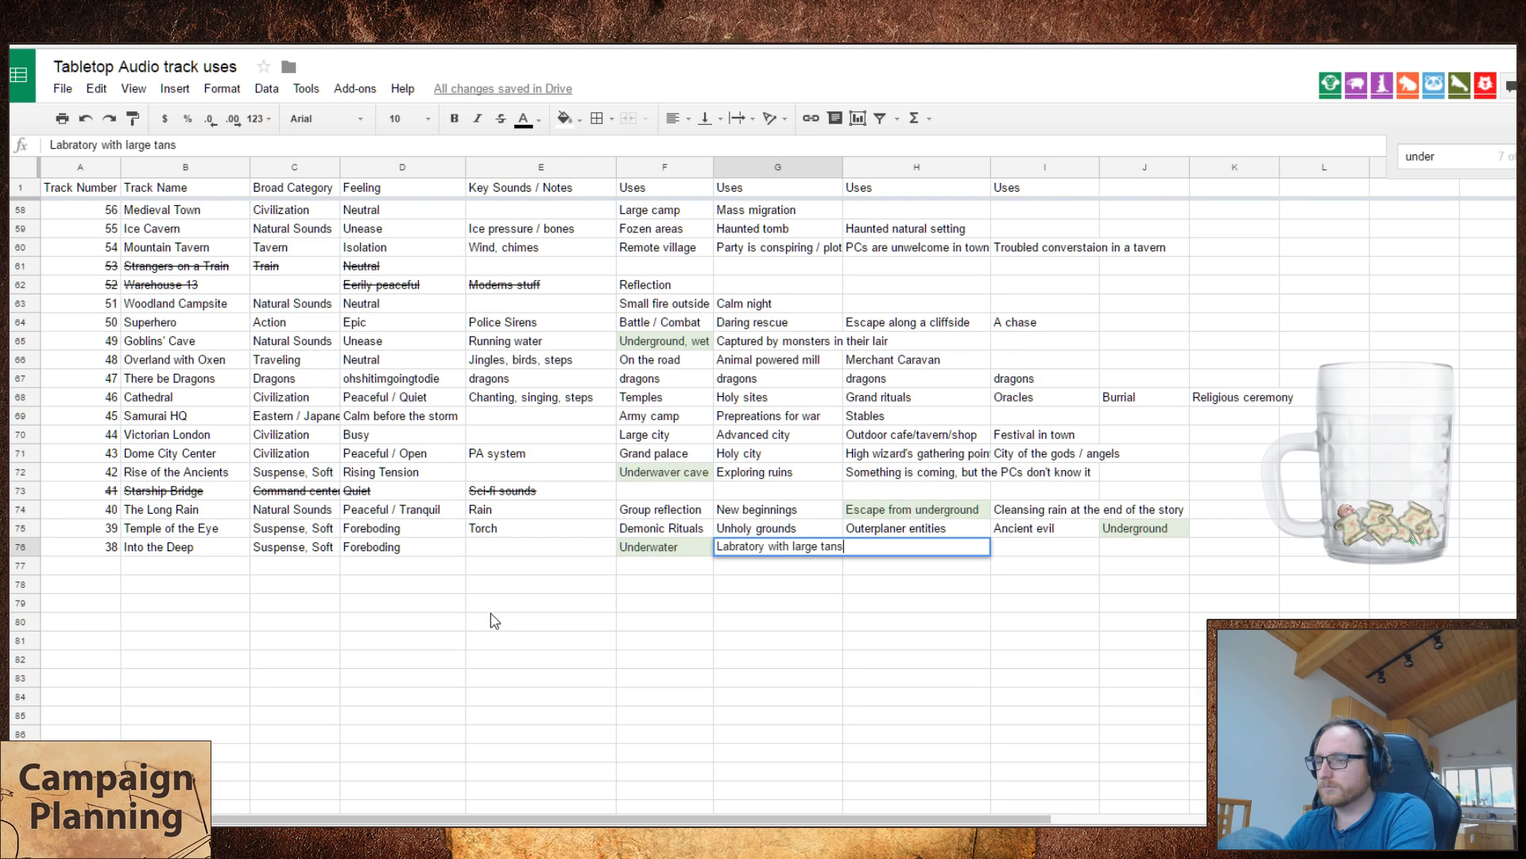
text(ks)
key(Tab)
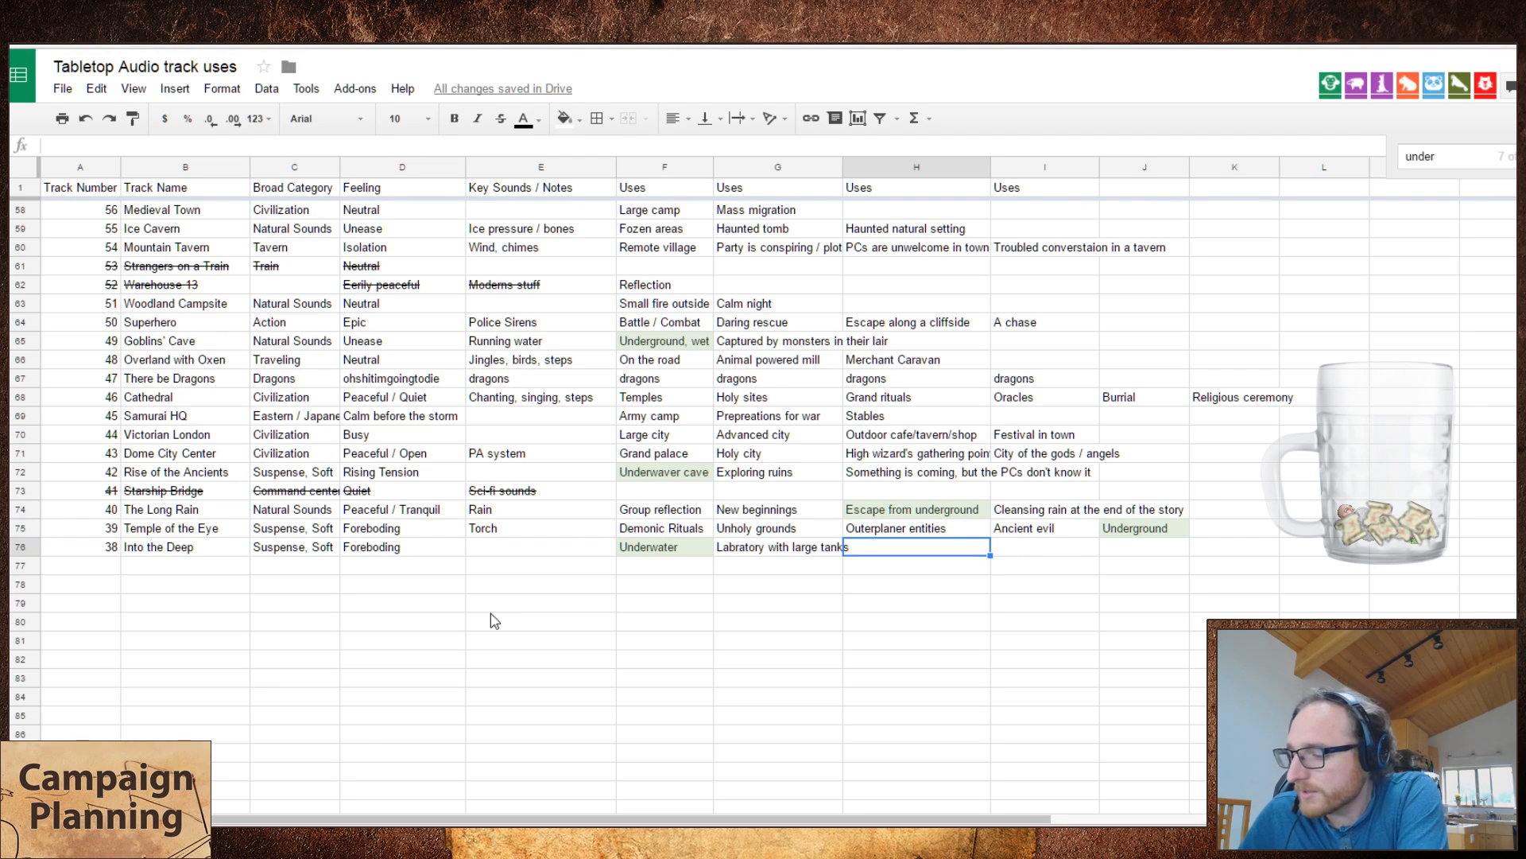
Step: Enter "Bubbling marshes" as the third use of Into the Deep
text(Bubling mar)
key(BackSpace)
key(BackSpace)
key(BackSpace)
key(BackSpace)
key(BackSpace)
key(BackSpace)
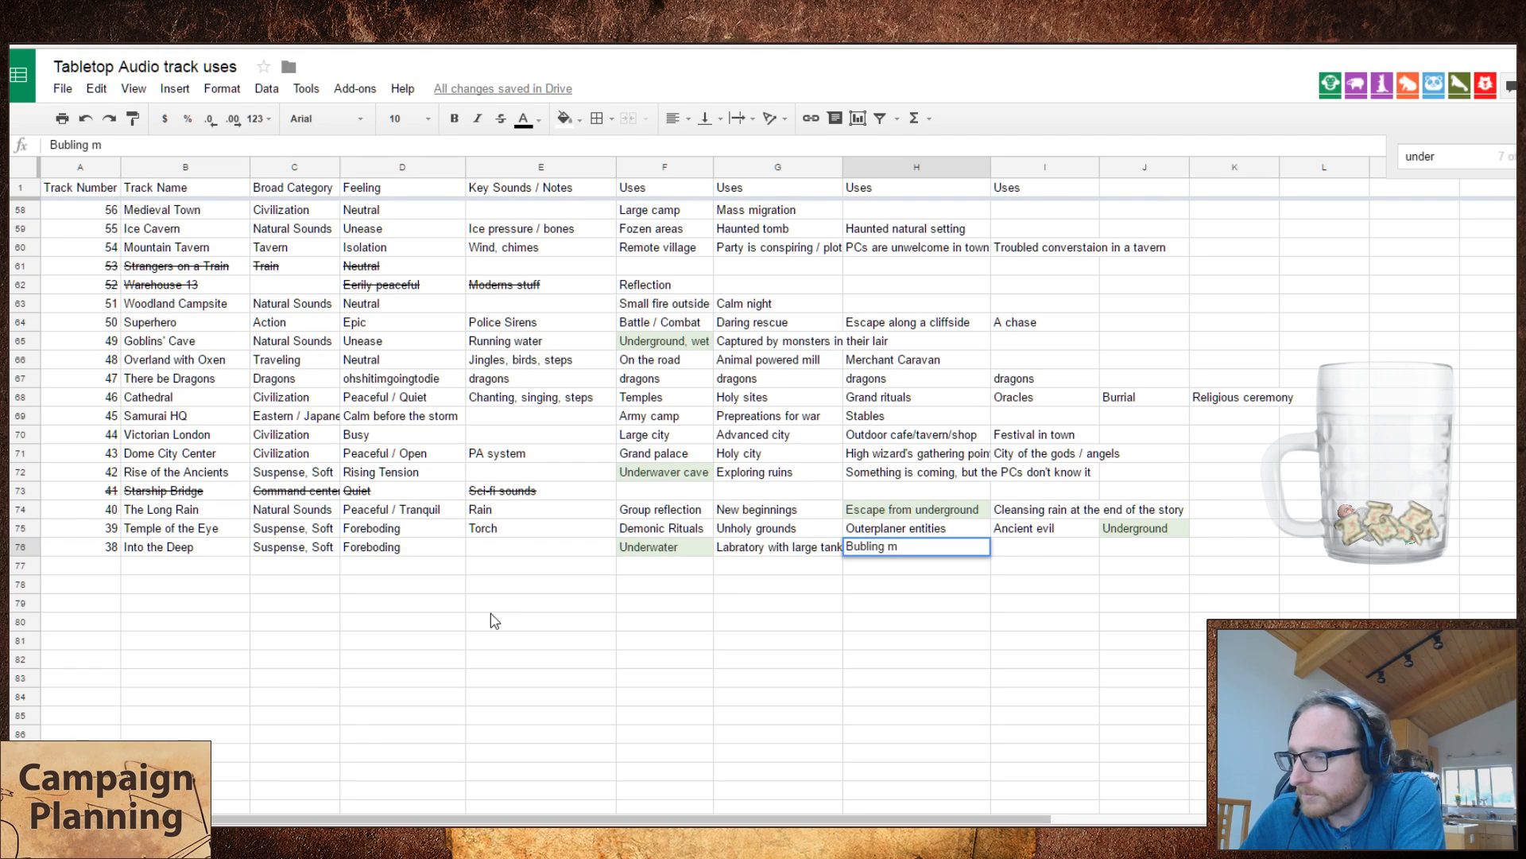
key(BackSpace)
key(BackSpace)
key(BackSpace)
key(BackSpace)
key(BackSpace)
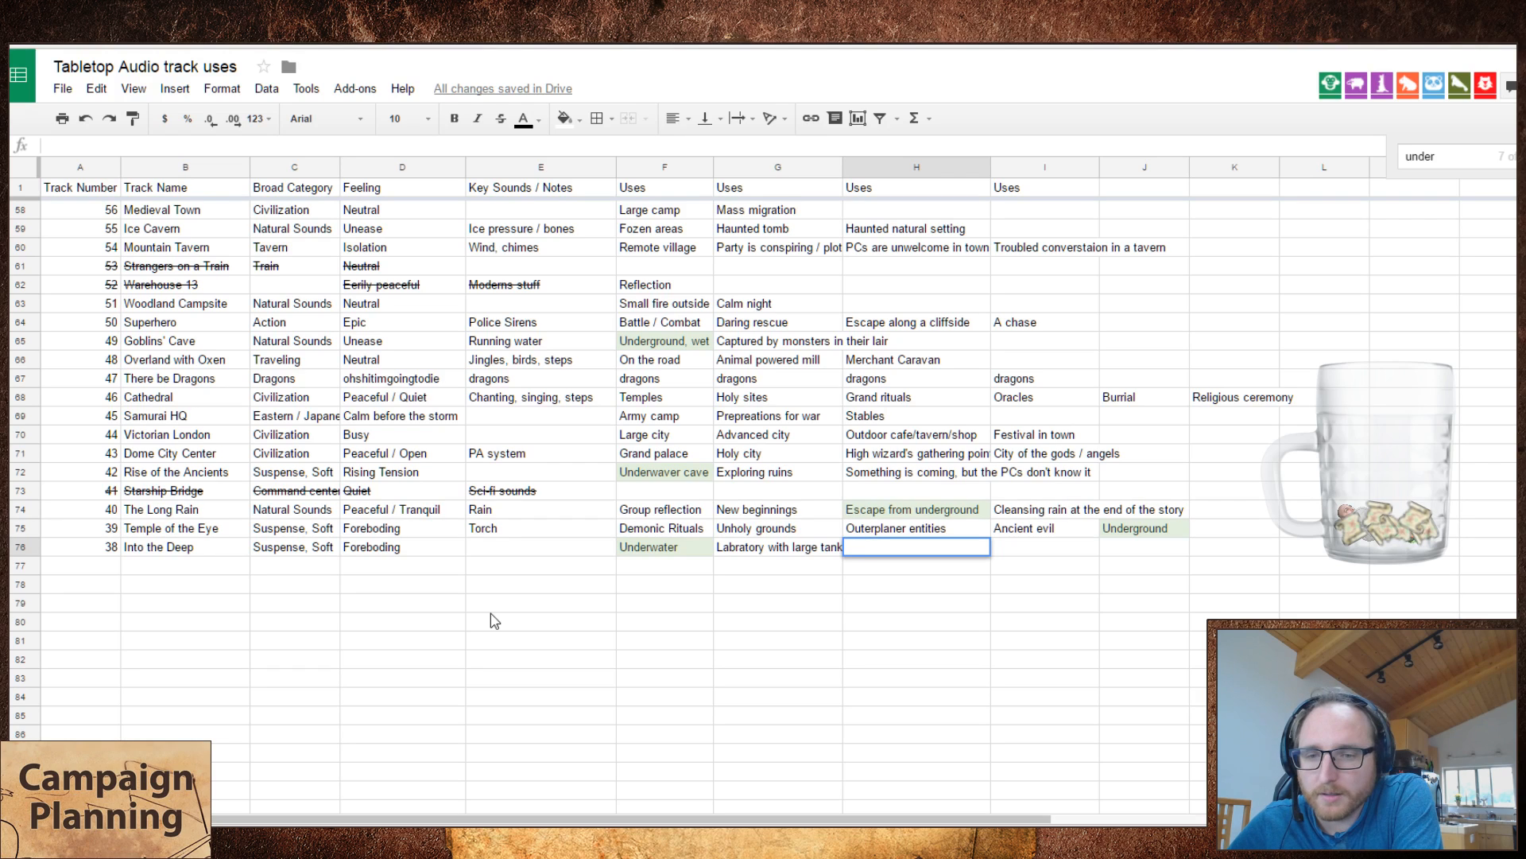
text(Bubbling mar)
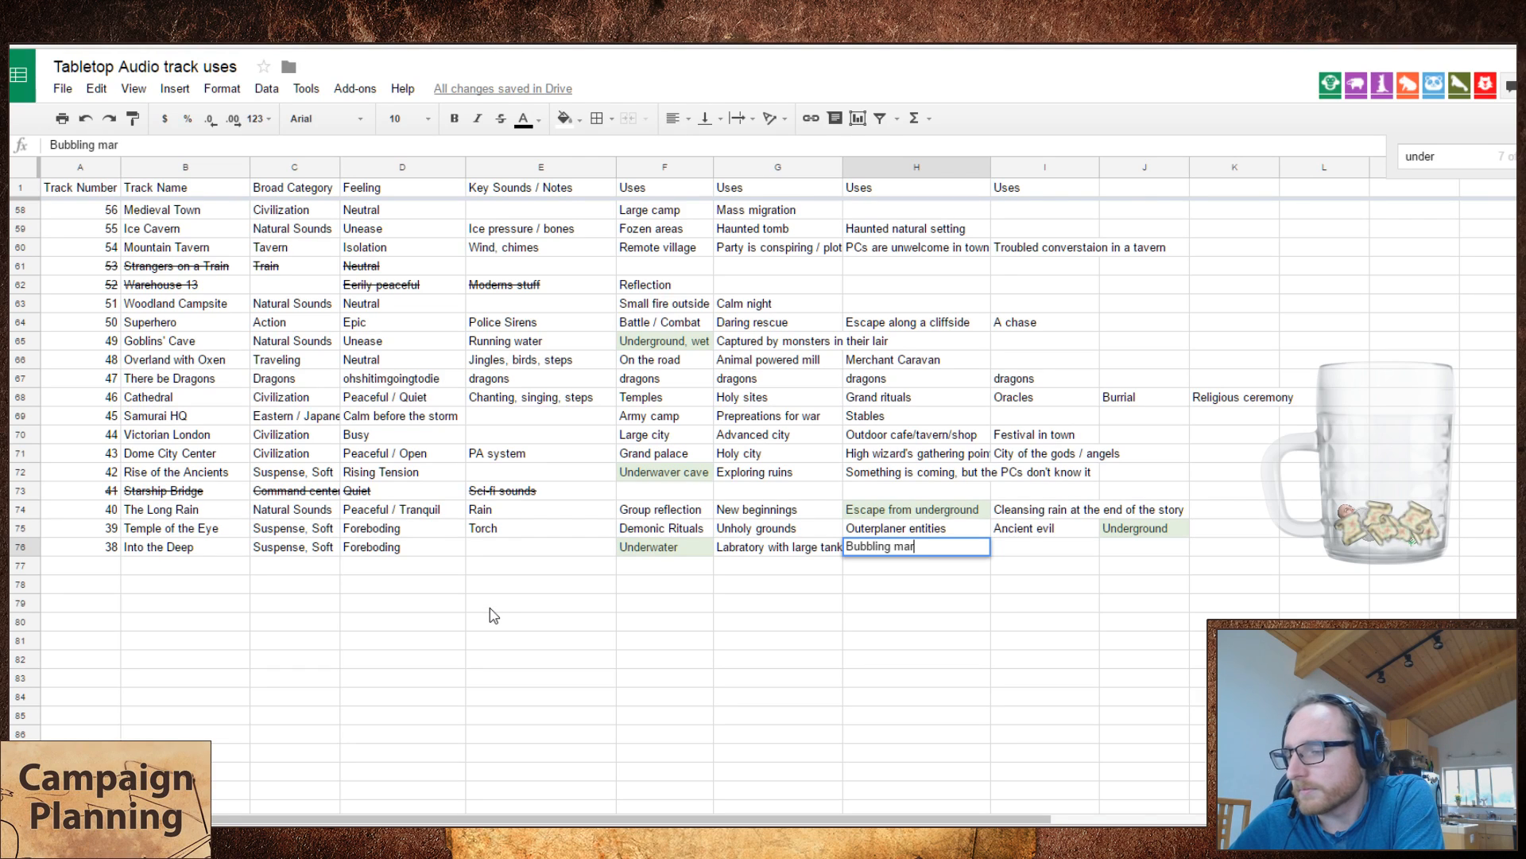
text(shes)
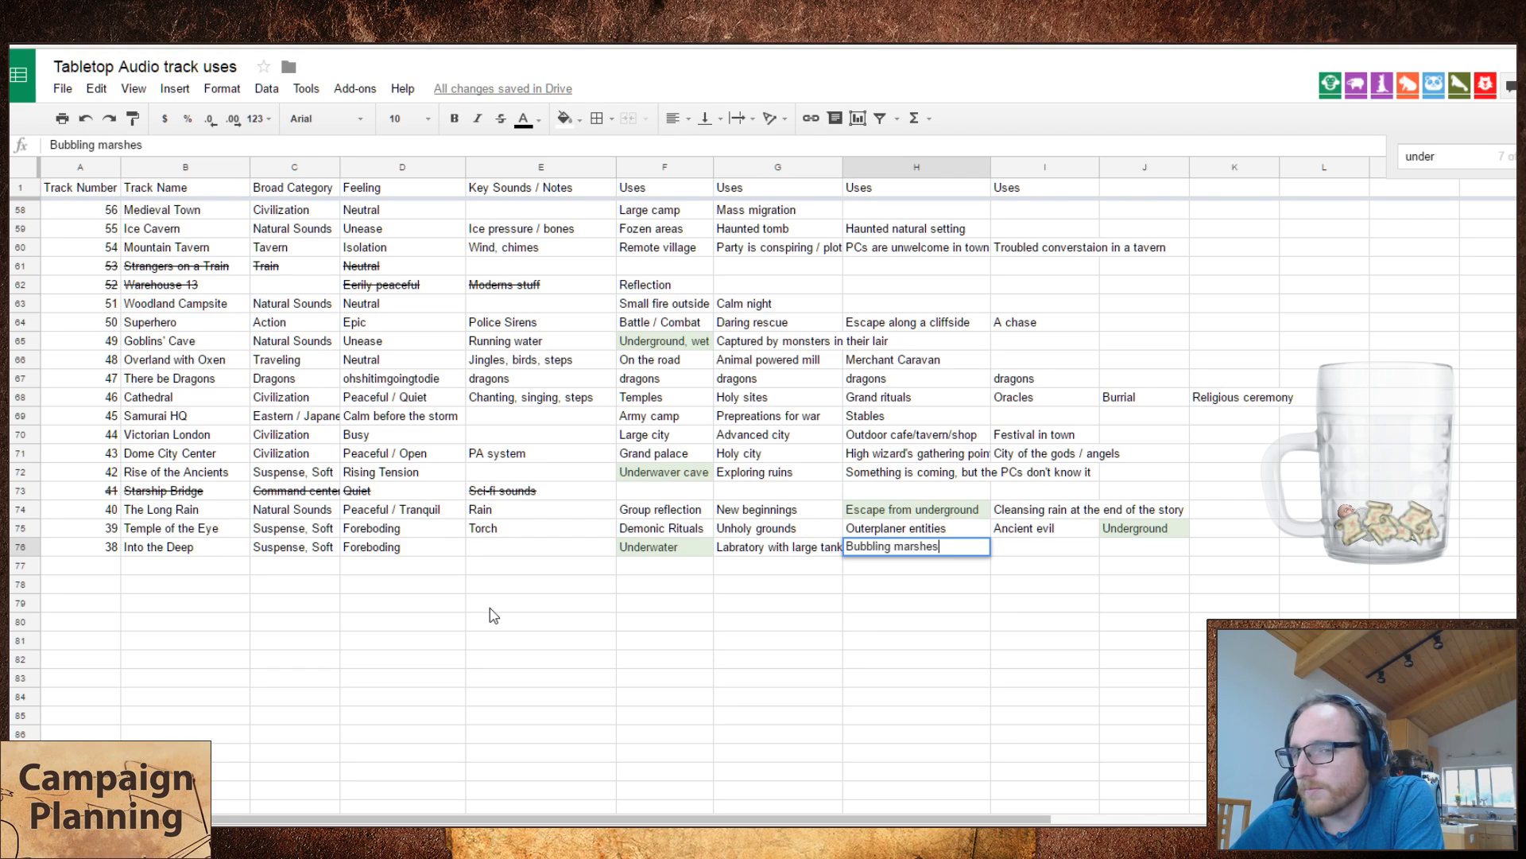
key(Tab)
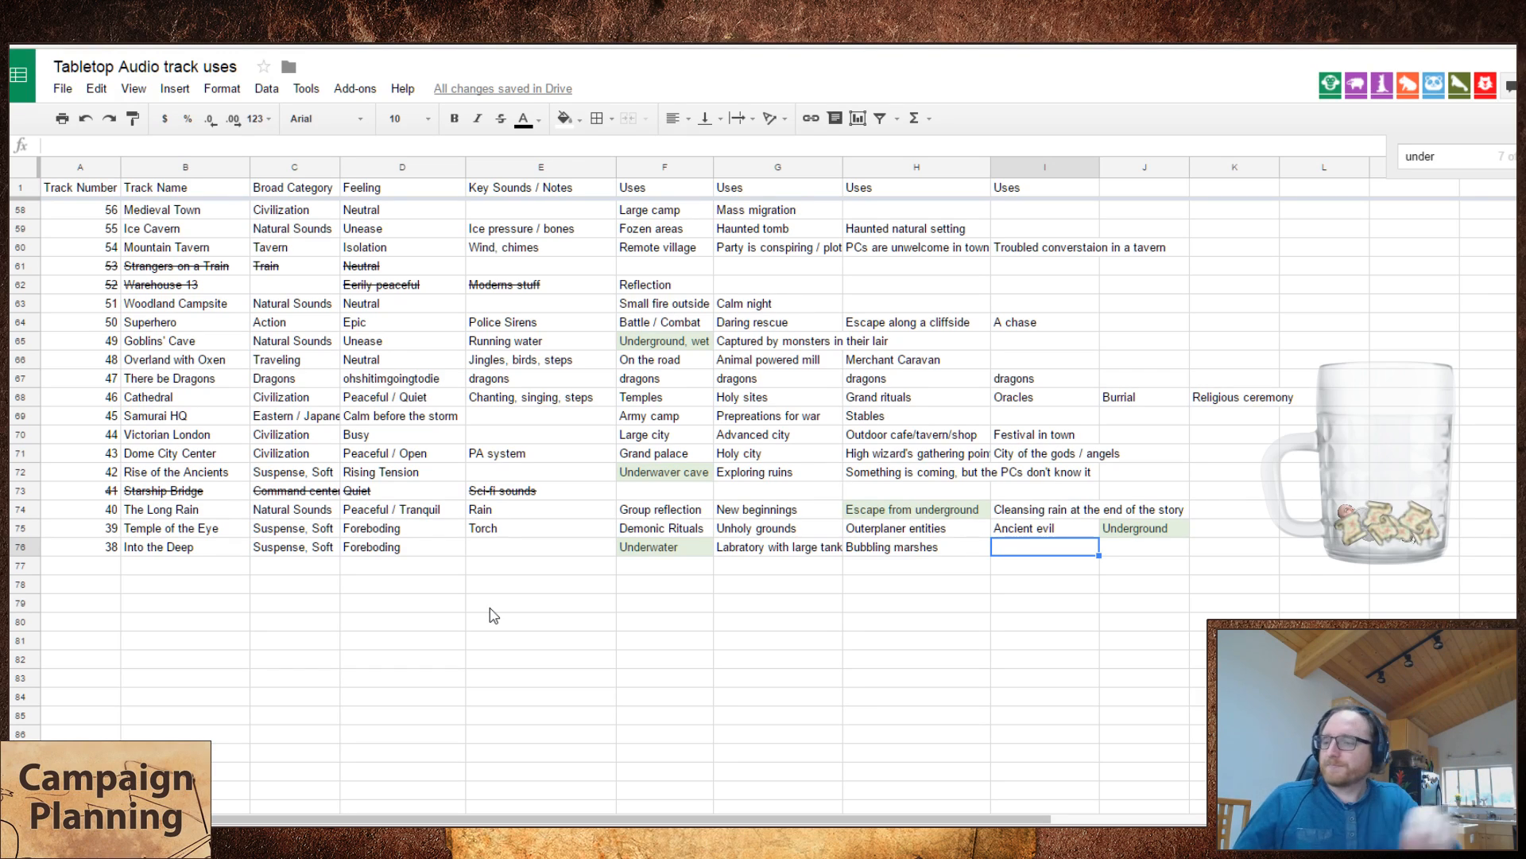
Step: Switch to Tabletop Audio and play the Clash of Kings track
key(ctrl+Tab)
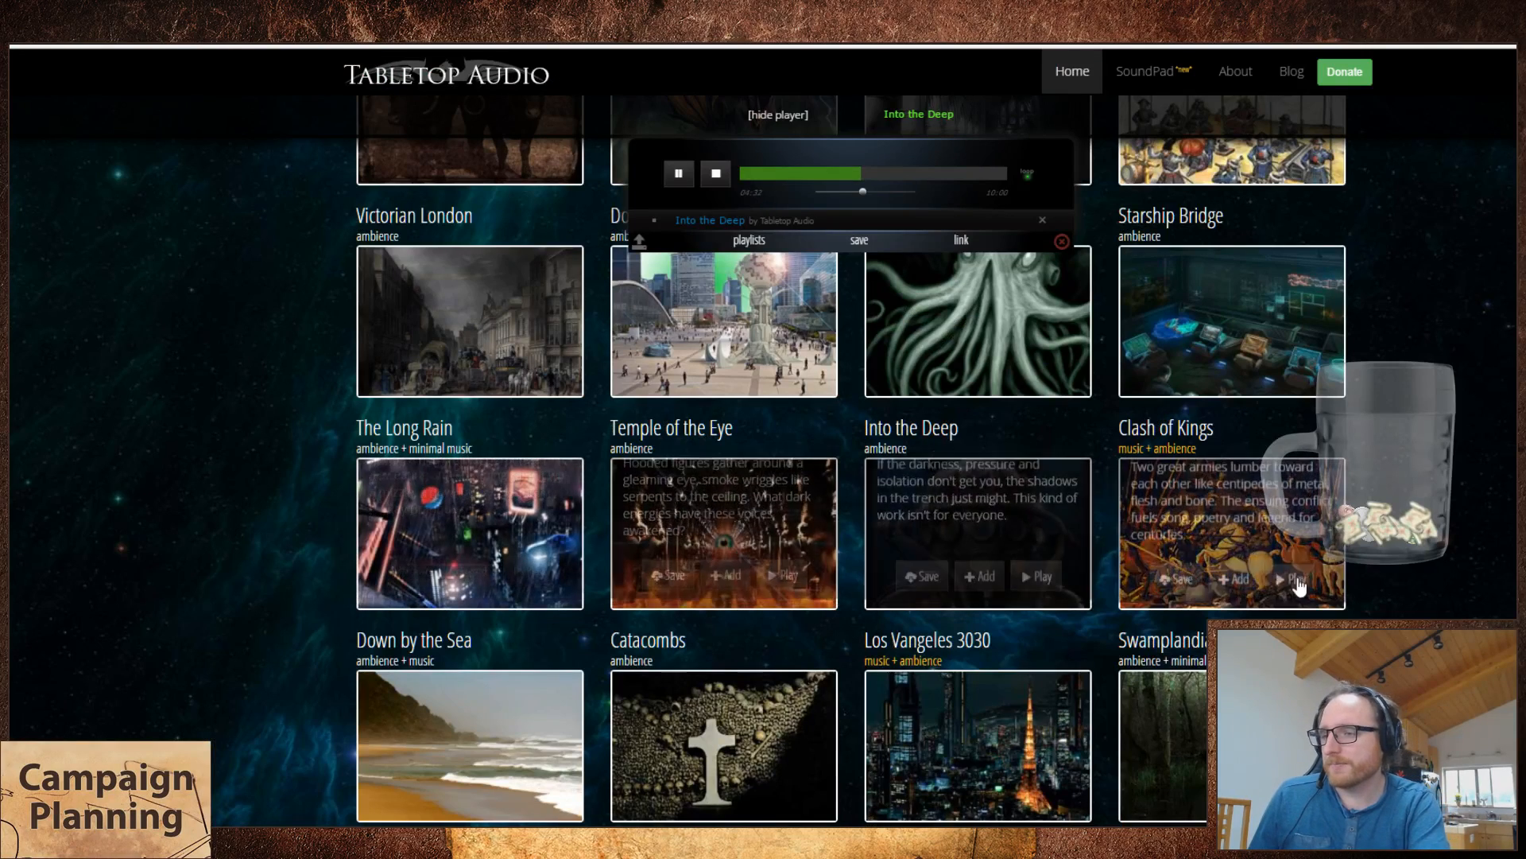
click(1292, 579)
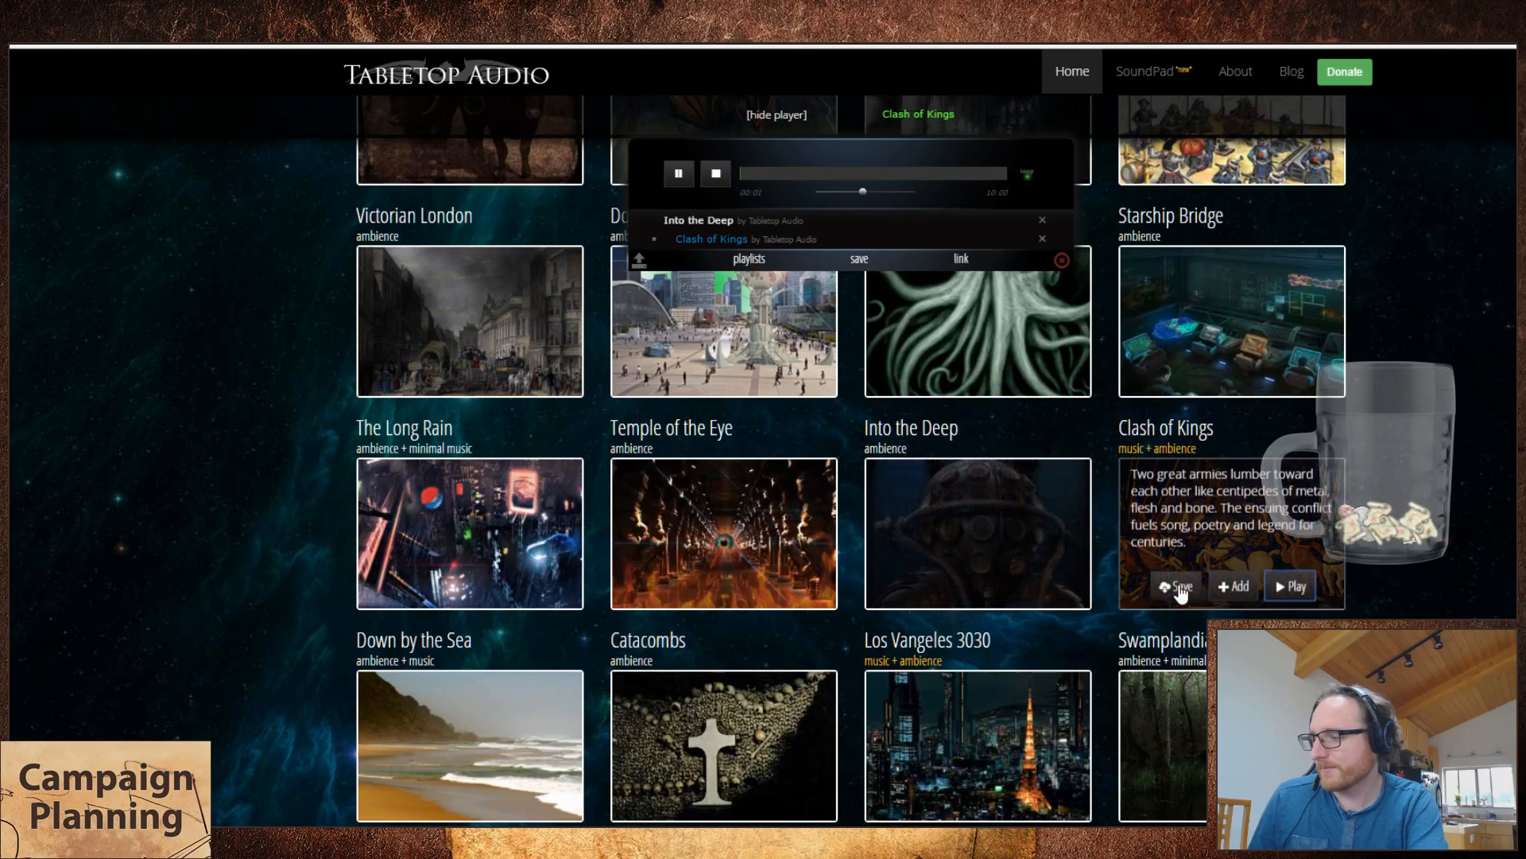
key(ctrl+Tab)
key(ctrl+Tab)
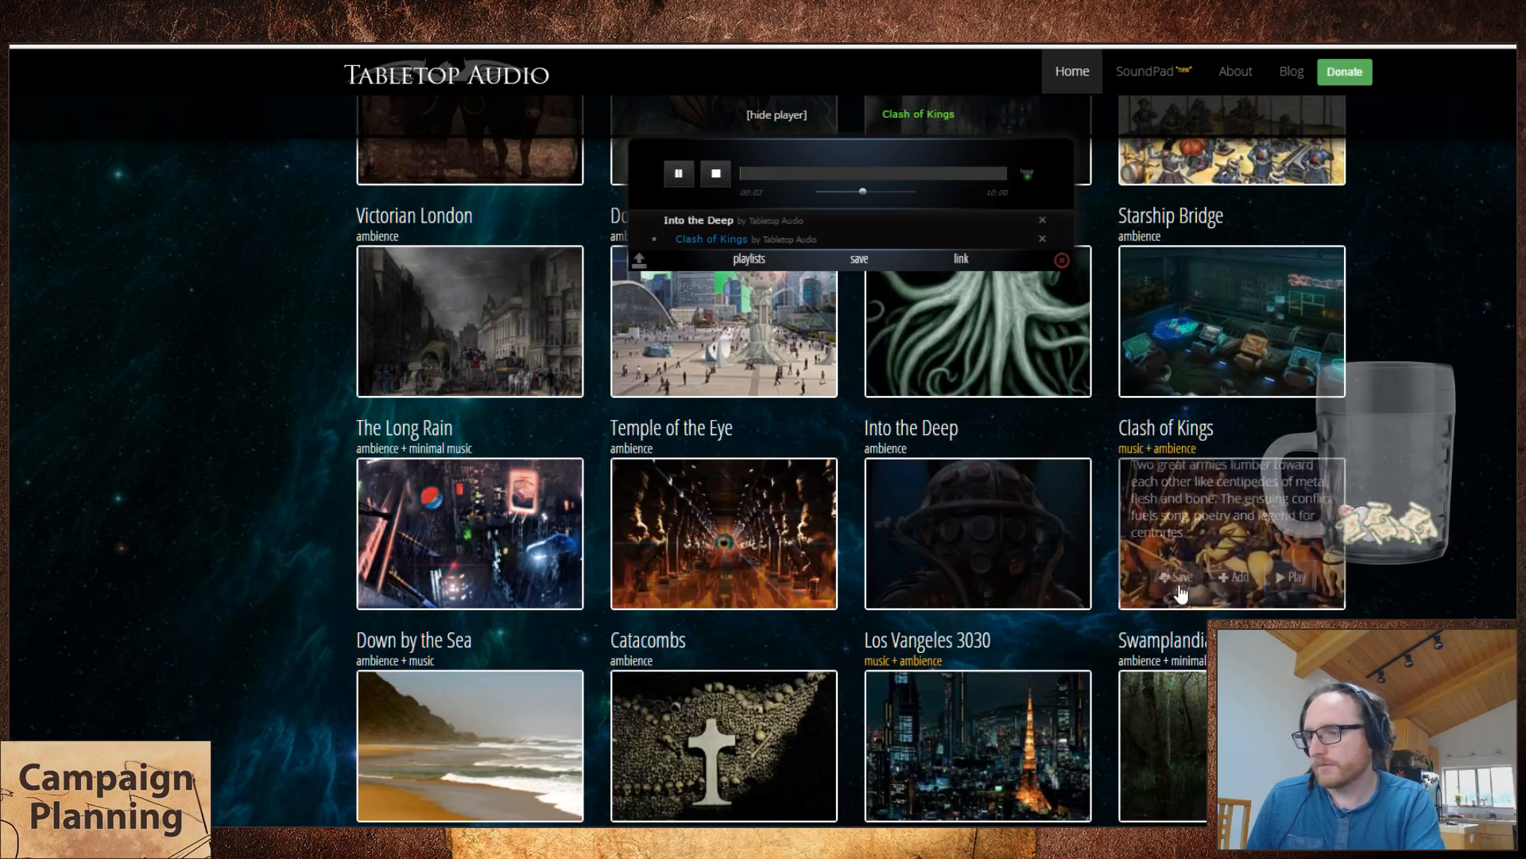
Step: Switch to the track uses spreadsheet and enter 34 as the track number in the new row below Into the Deep
mouse_move(990, 588)
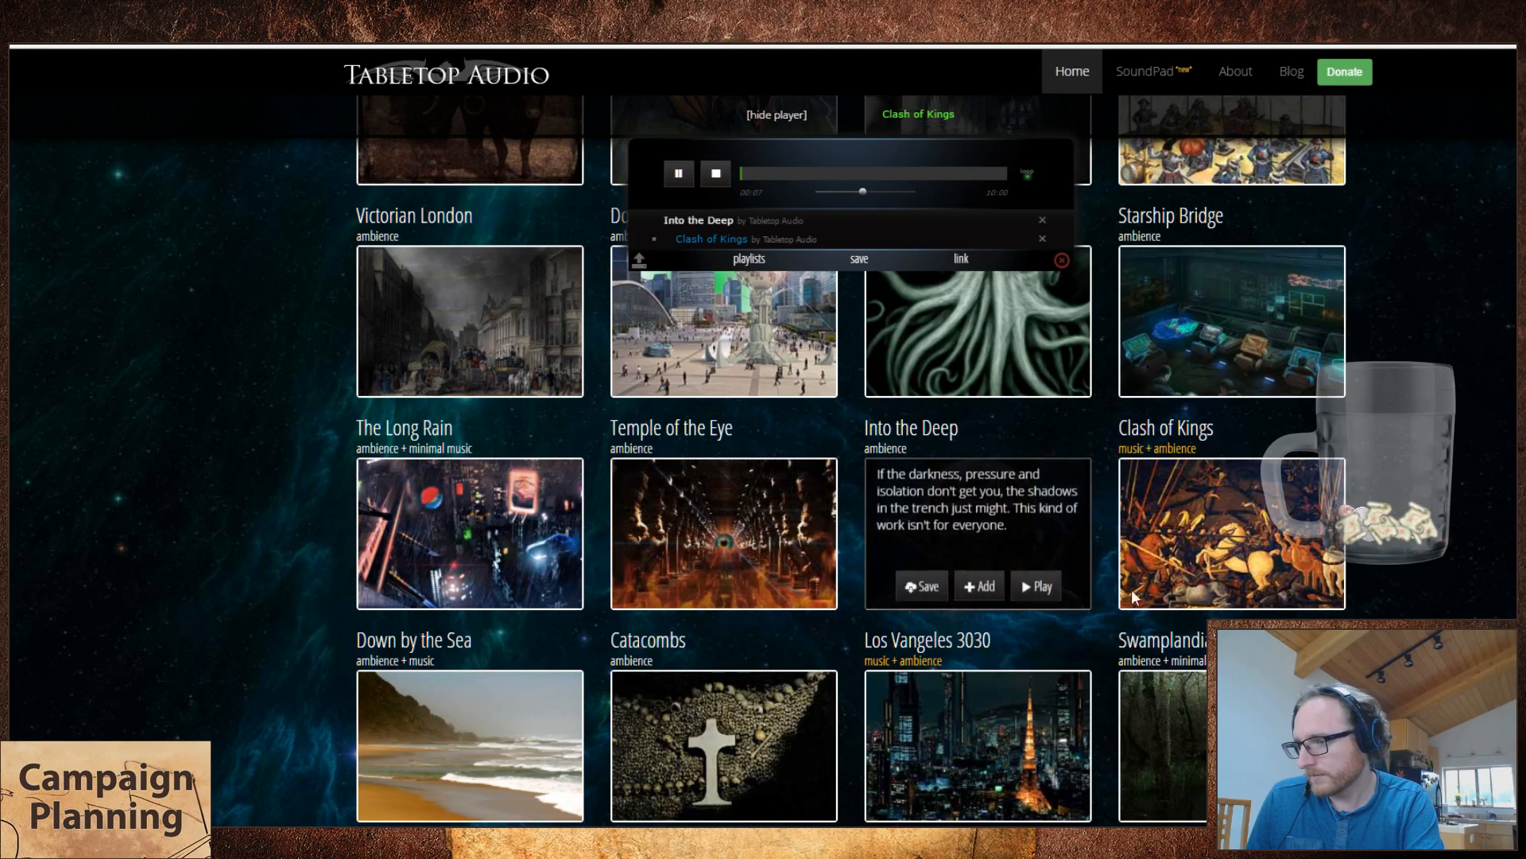
mouse_move(1193, 603)
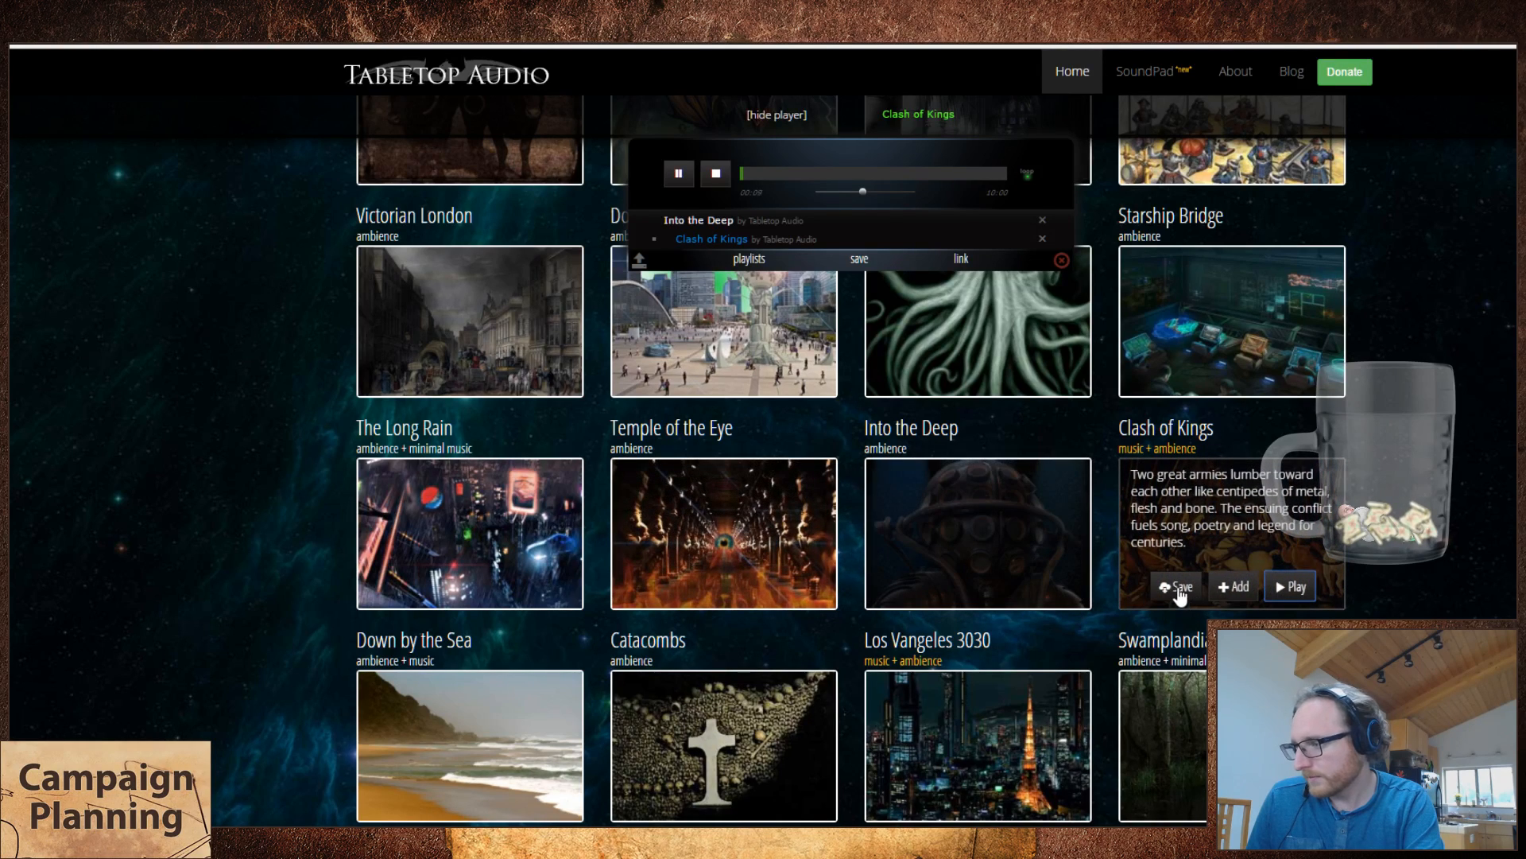
key(ctrl+Tab)
key(Down)
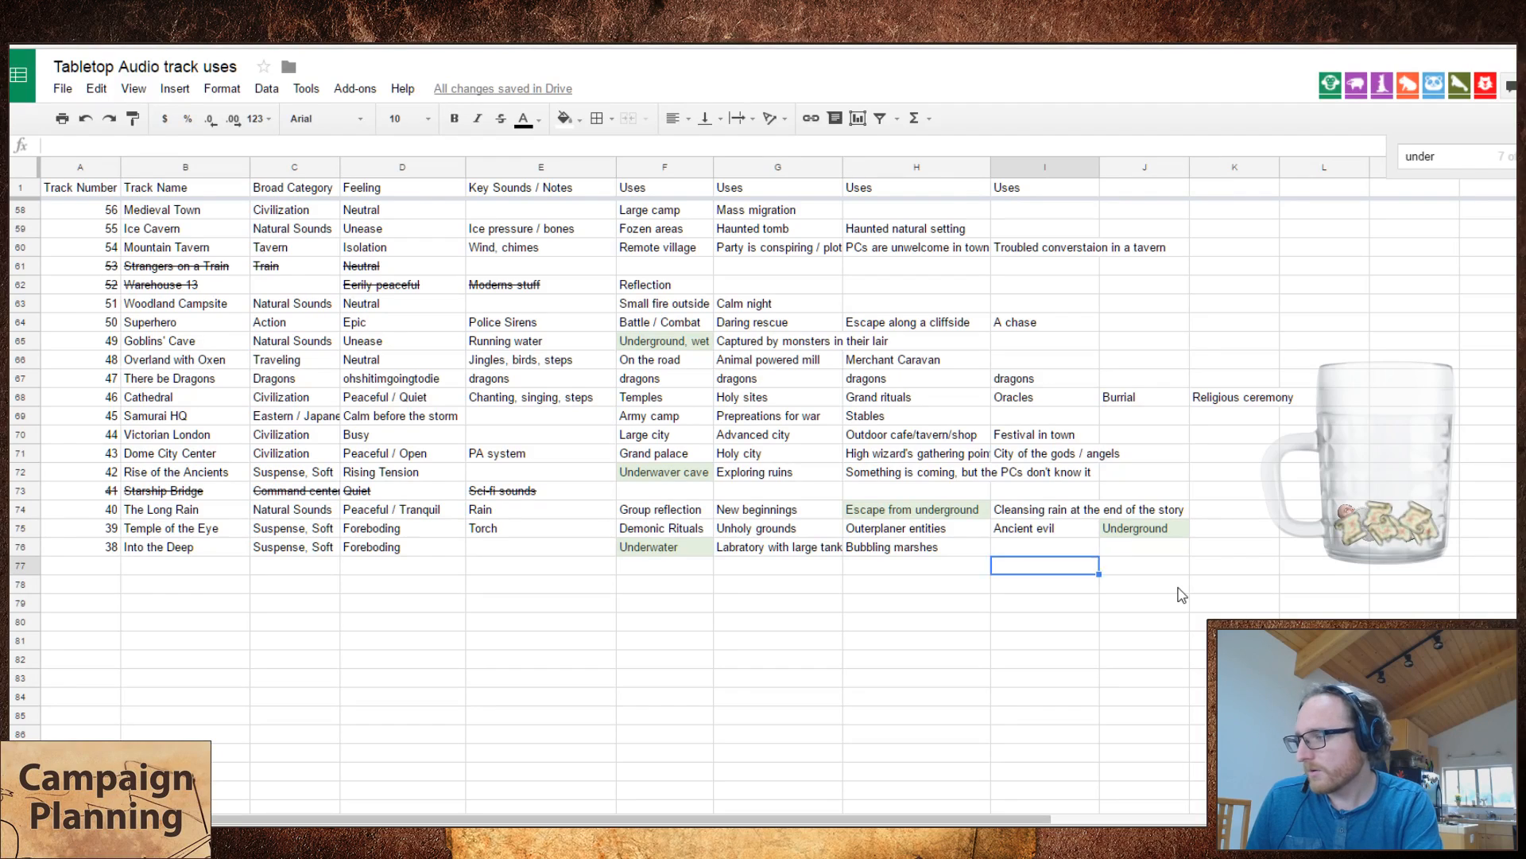
key(Left)
key(Left)
key(Left)
key(Left)
key(Left)
key(Left)
key(Left)
key(Left)
text(34)
key(Tab)
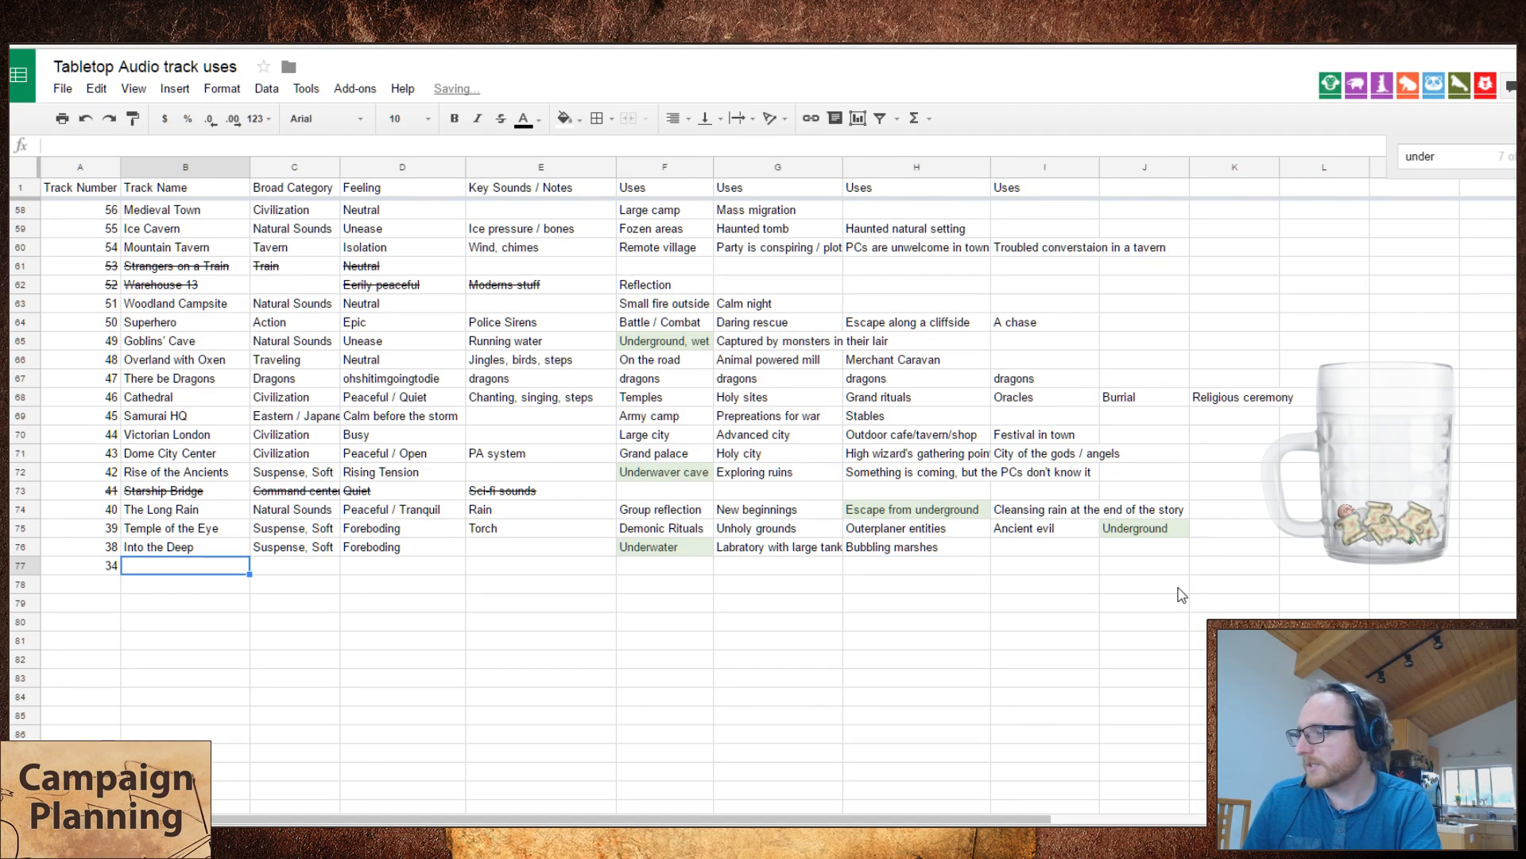
Step: Switch to Tabletop Audio and look through the track list after Clash of Kings, down to the end of the page
key(ctrl+Tab)
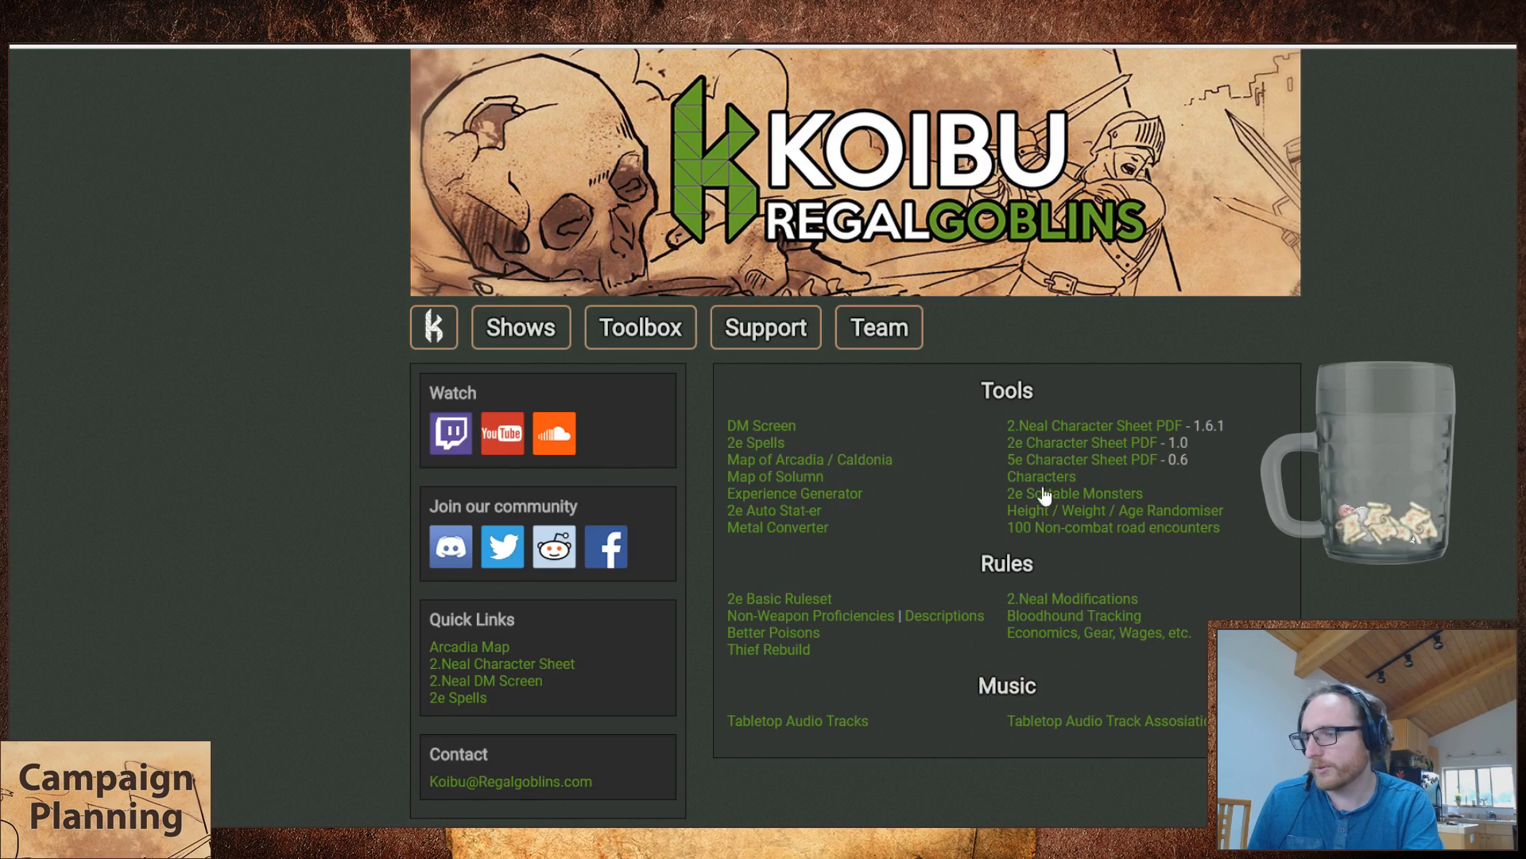
key(ctrl+Tab)
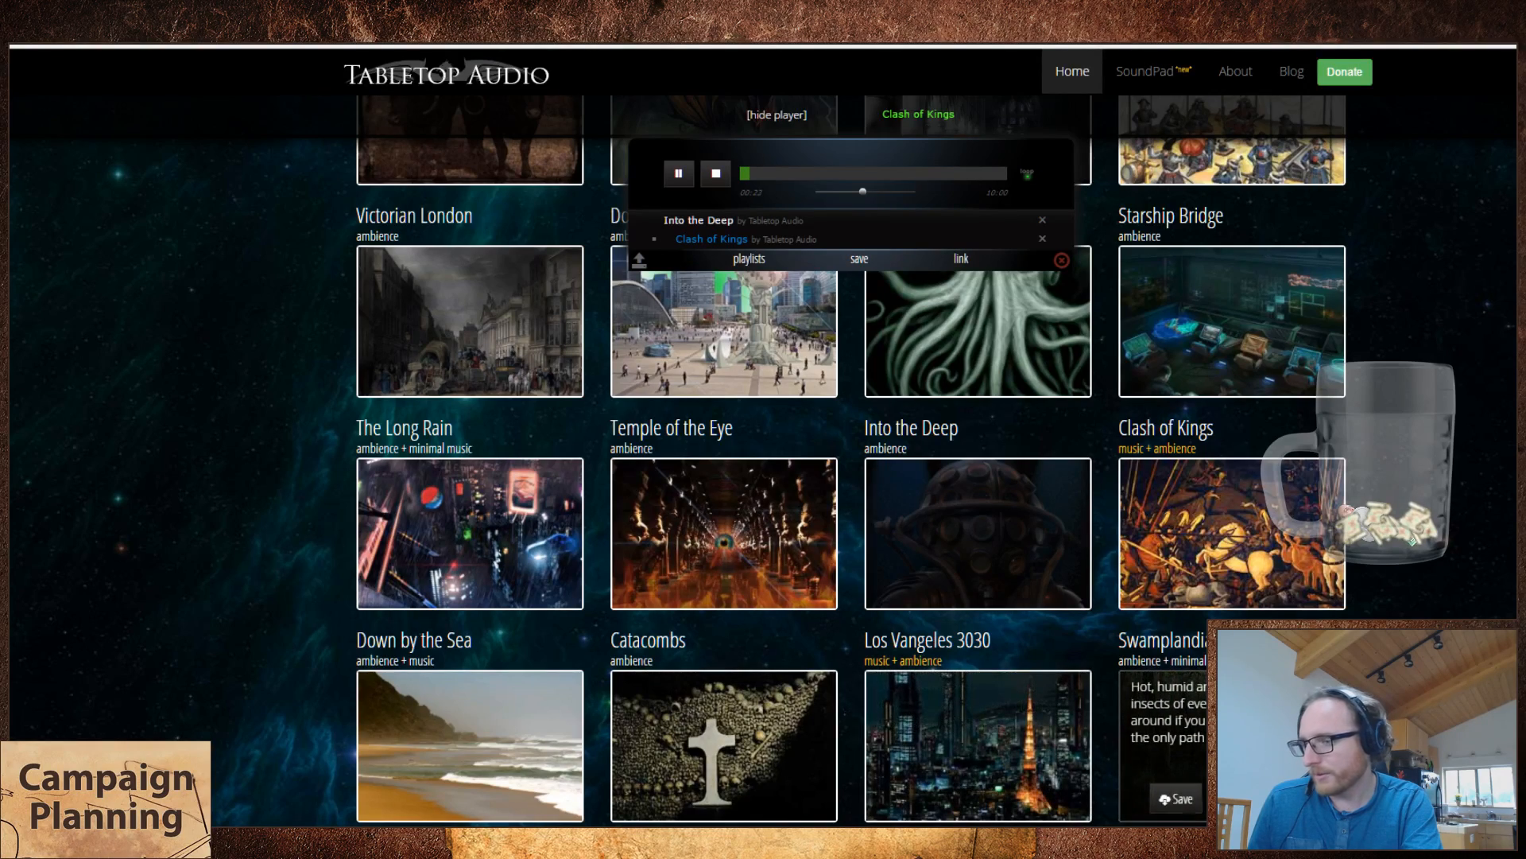
scroll(1169, 804, down, 3)
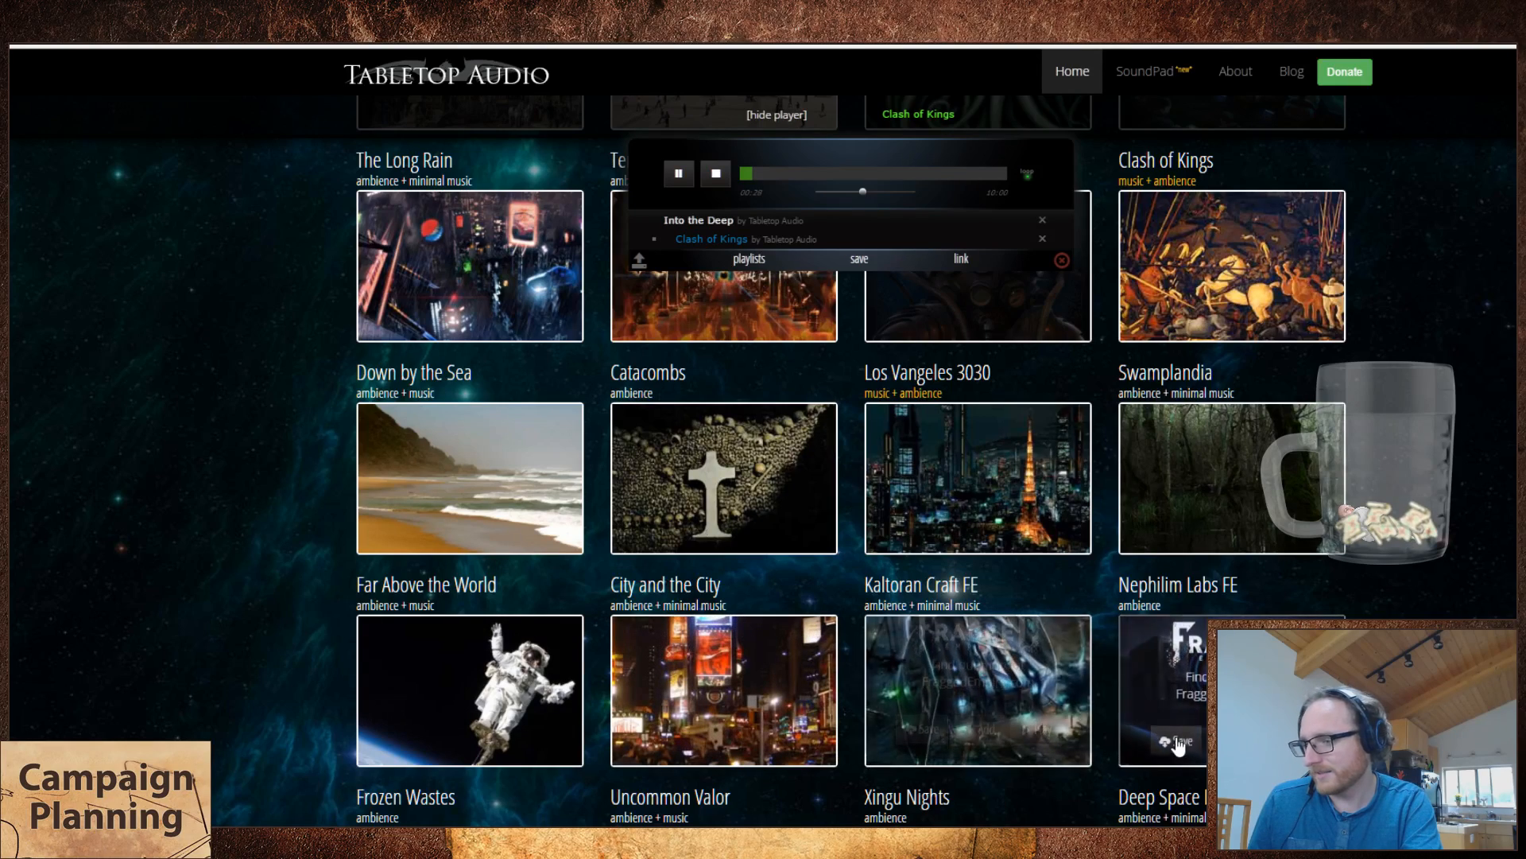
scroll(525, 644, down, 3)
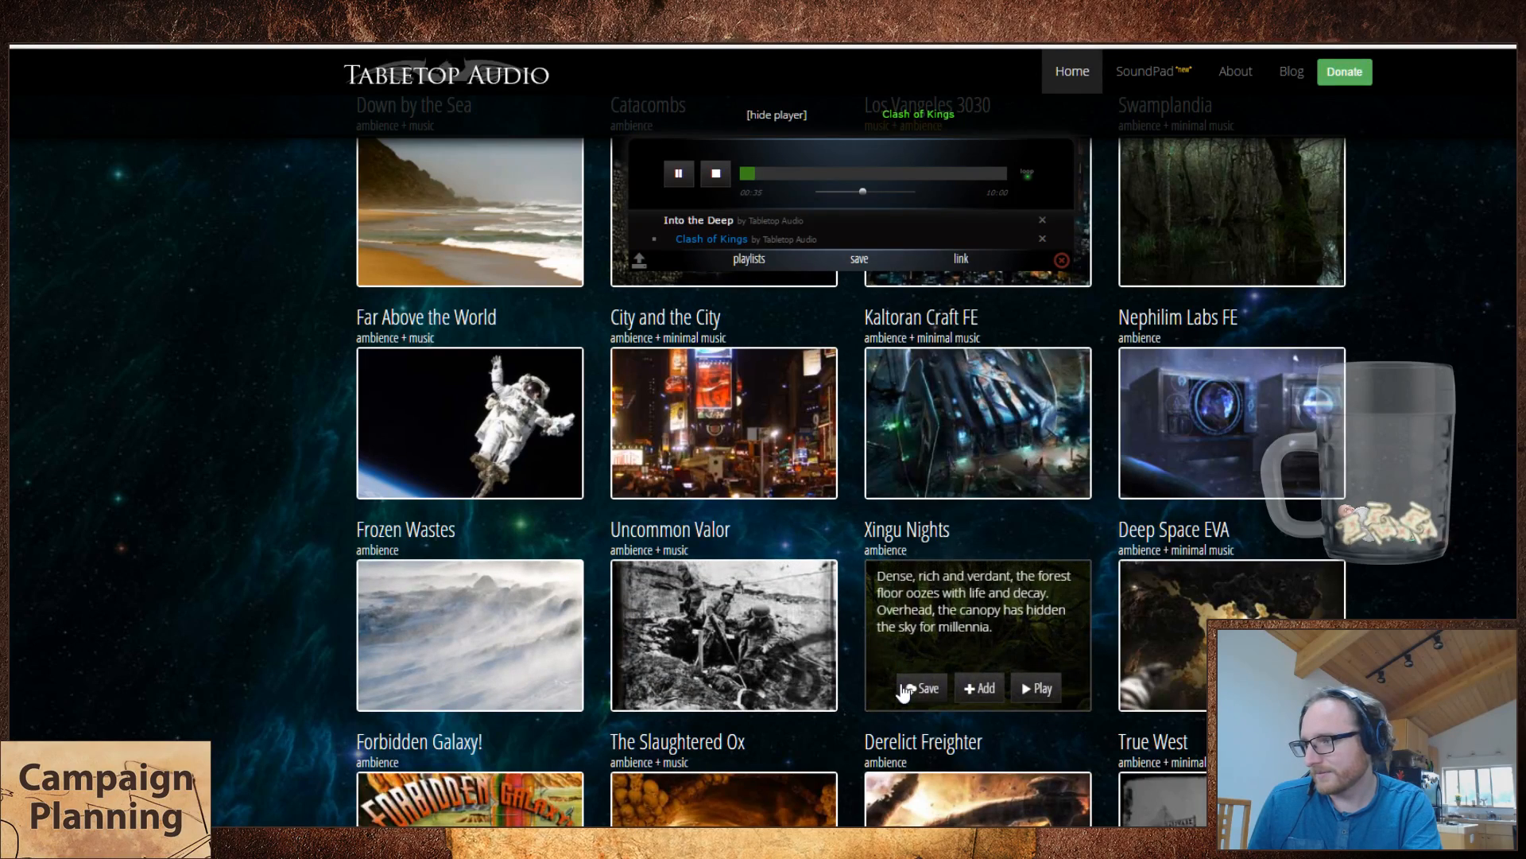
scroll(905, 692, down, 15)
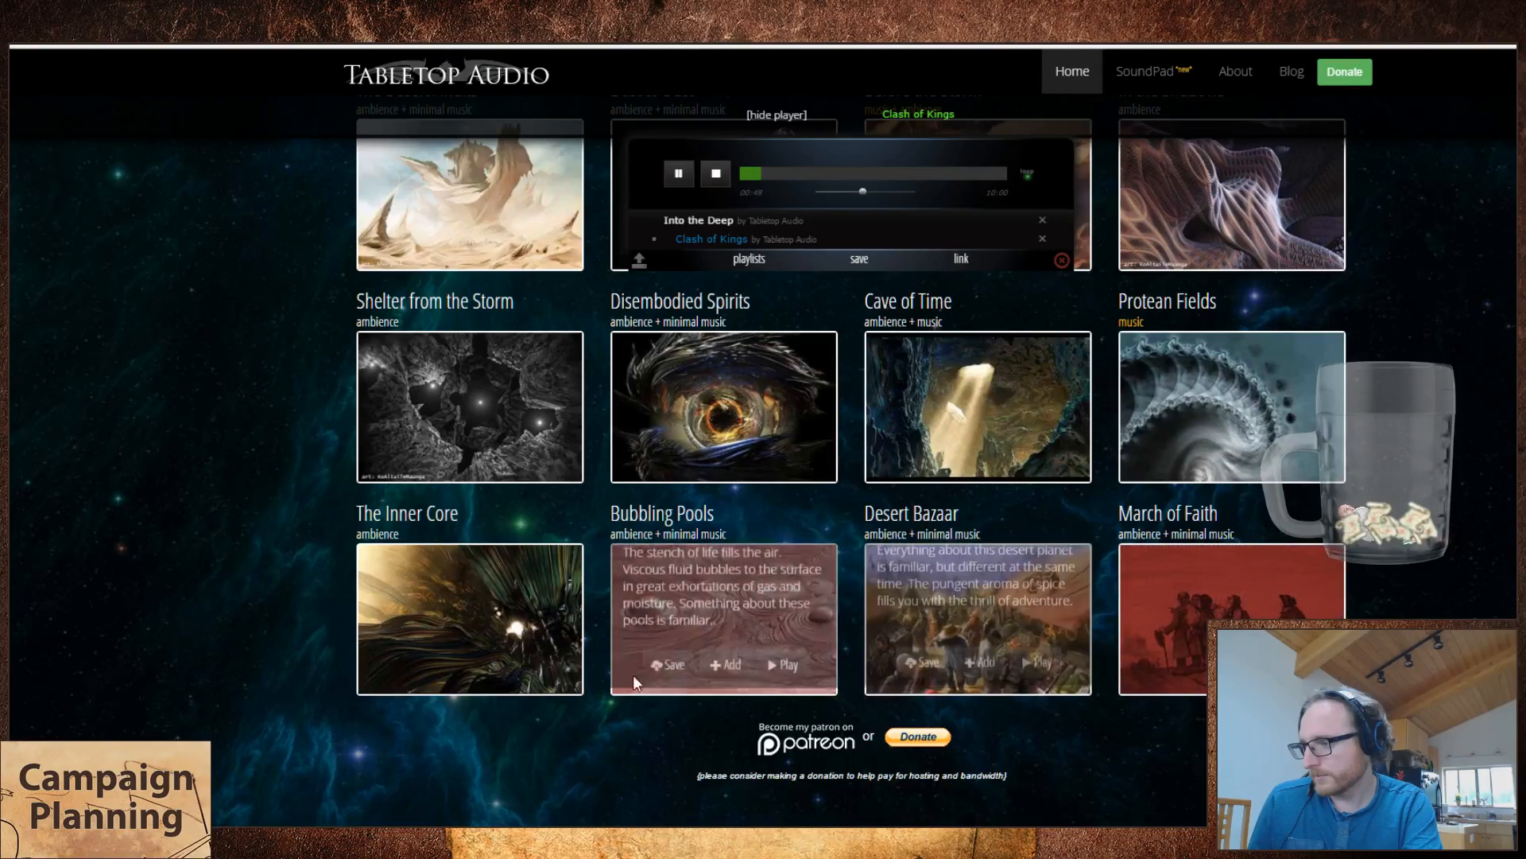
scroll(267, 622, up, 4)
scroll(268, 622, up, 10)
scroll(293, 633, down, 2)
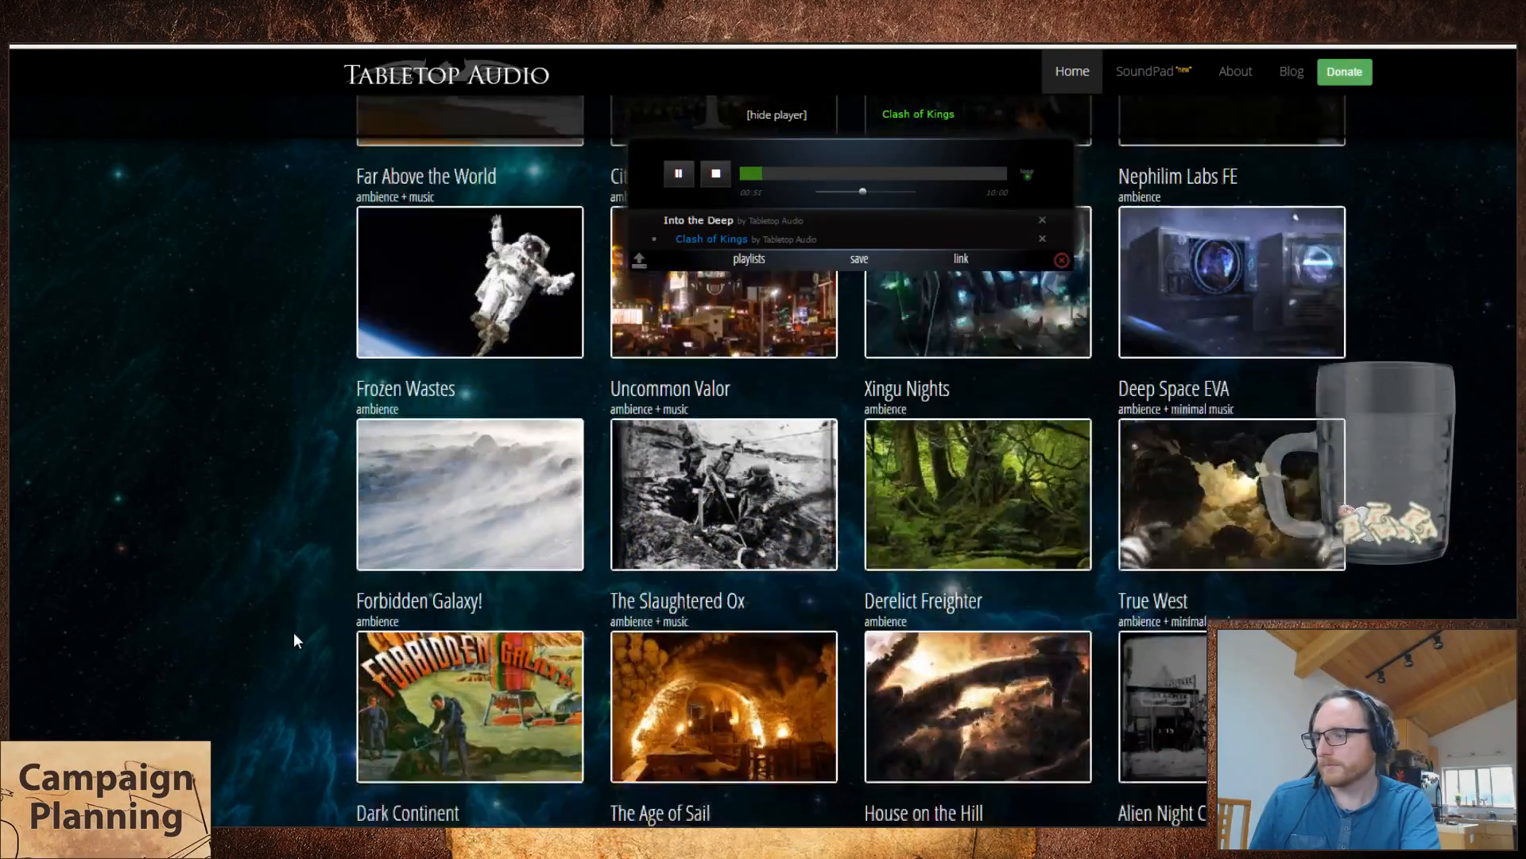
scroll(293, 632, up, 7)
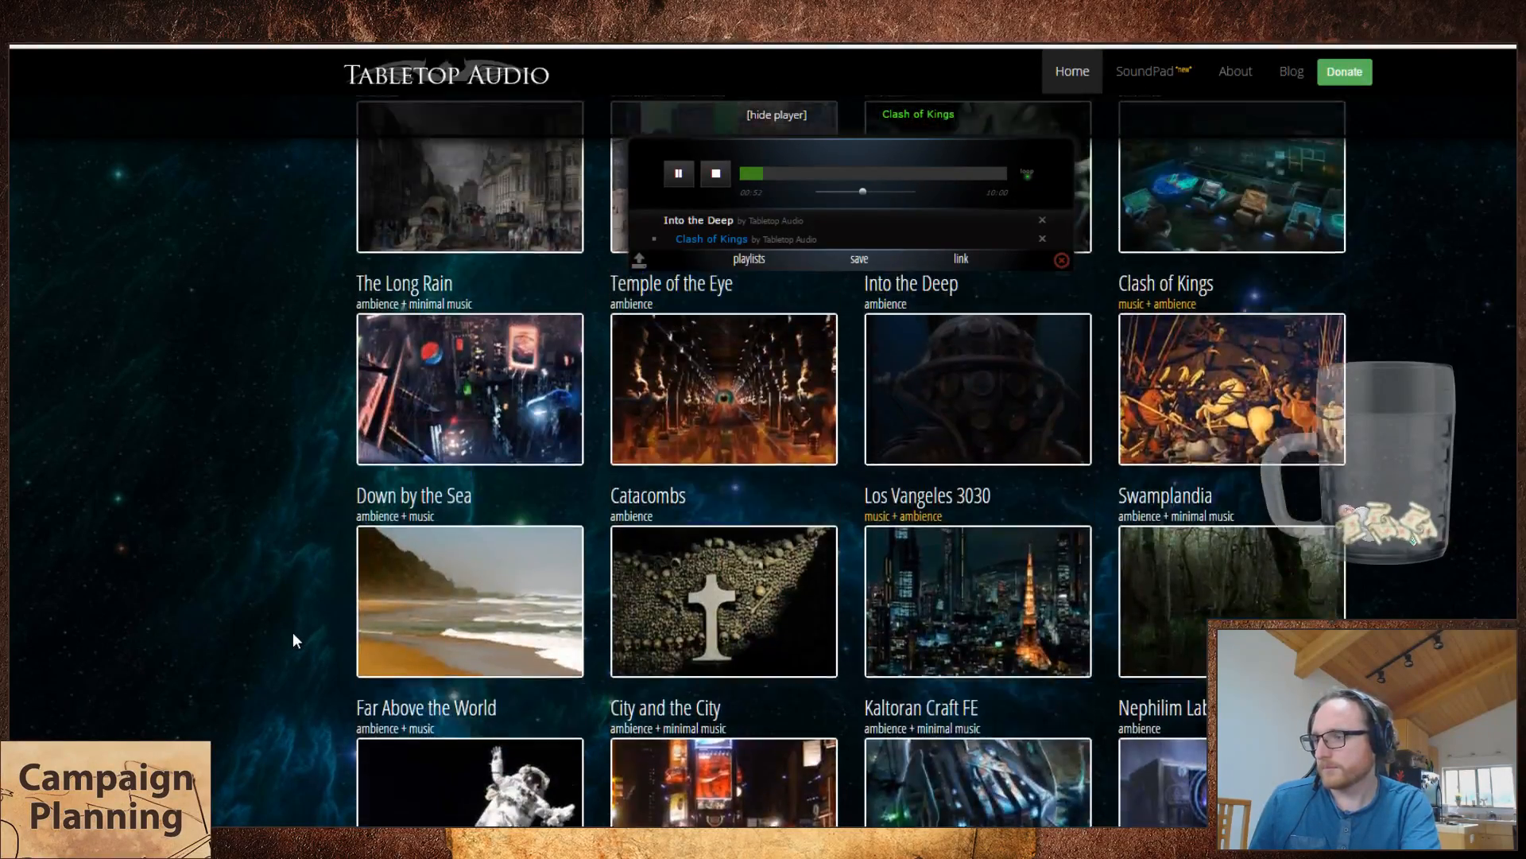
scroll(293, 632, down, 1)
scroll(293, 632, up, 4)
scroll(292, 632, down, 3)
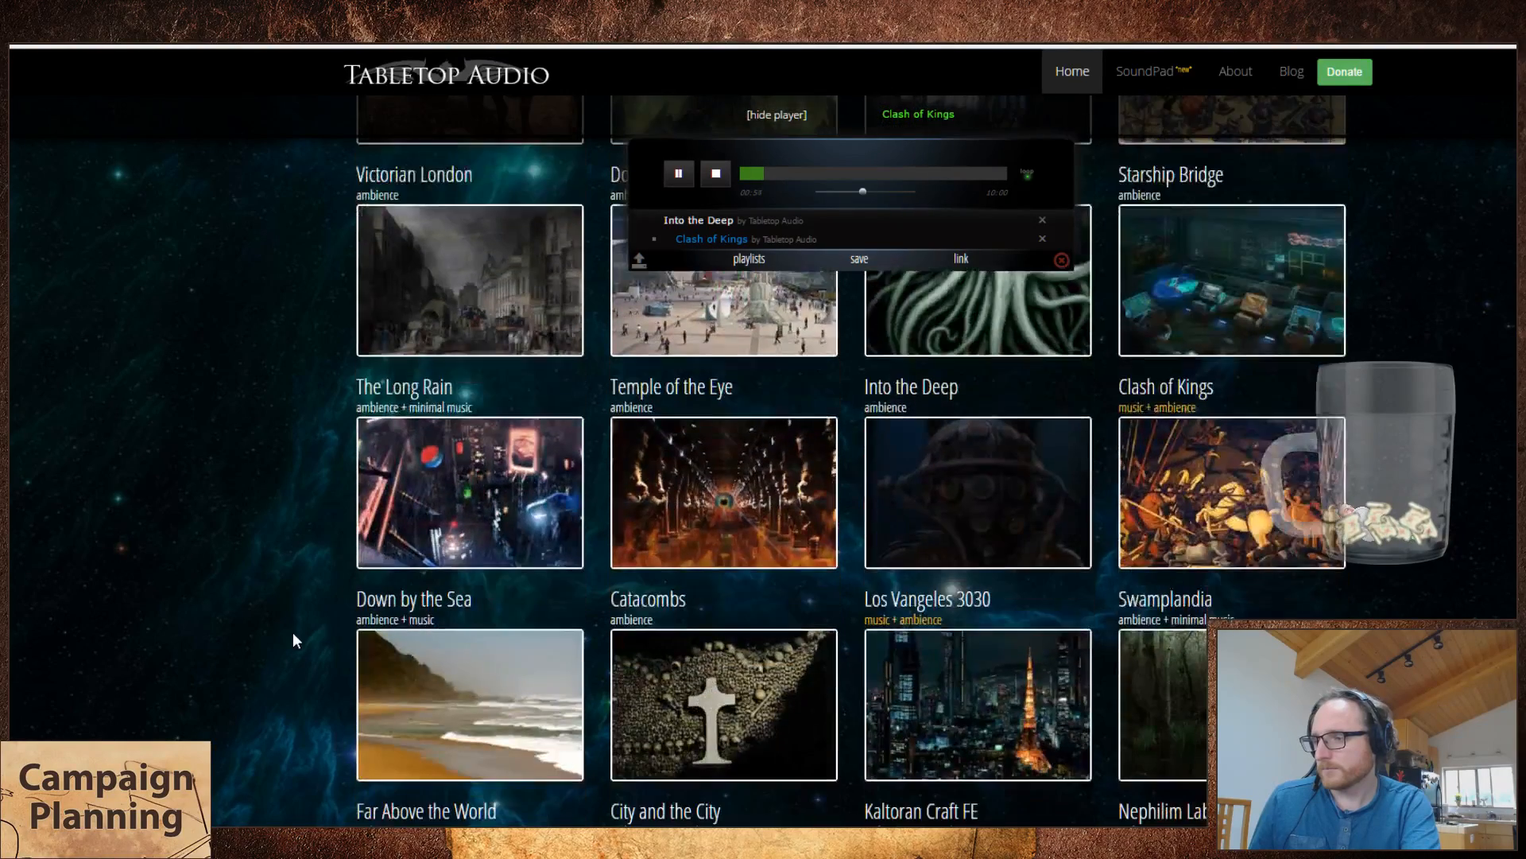
Step: Back in the spreadsheet, enter "Clash of Kings" as the name of track 34 and "Battle" as its broad category
key(ctrl+Tab)
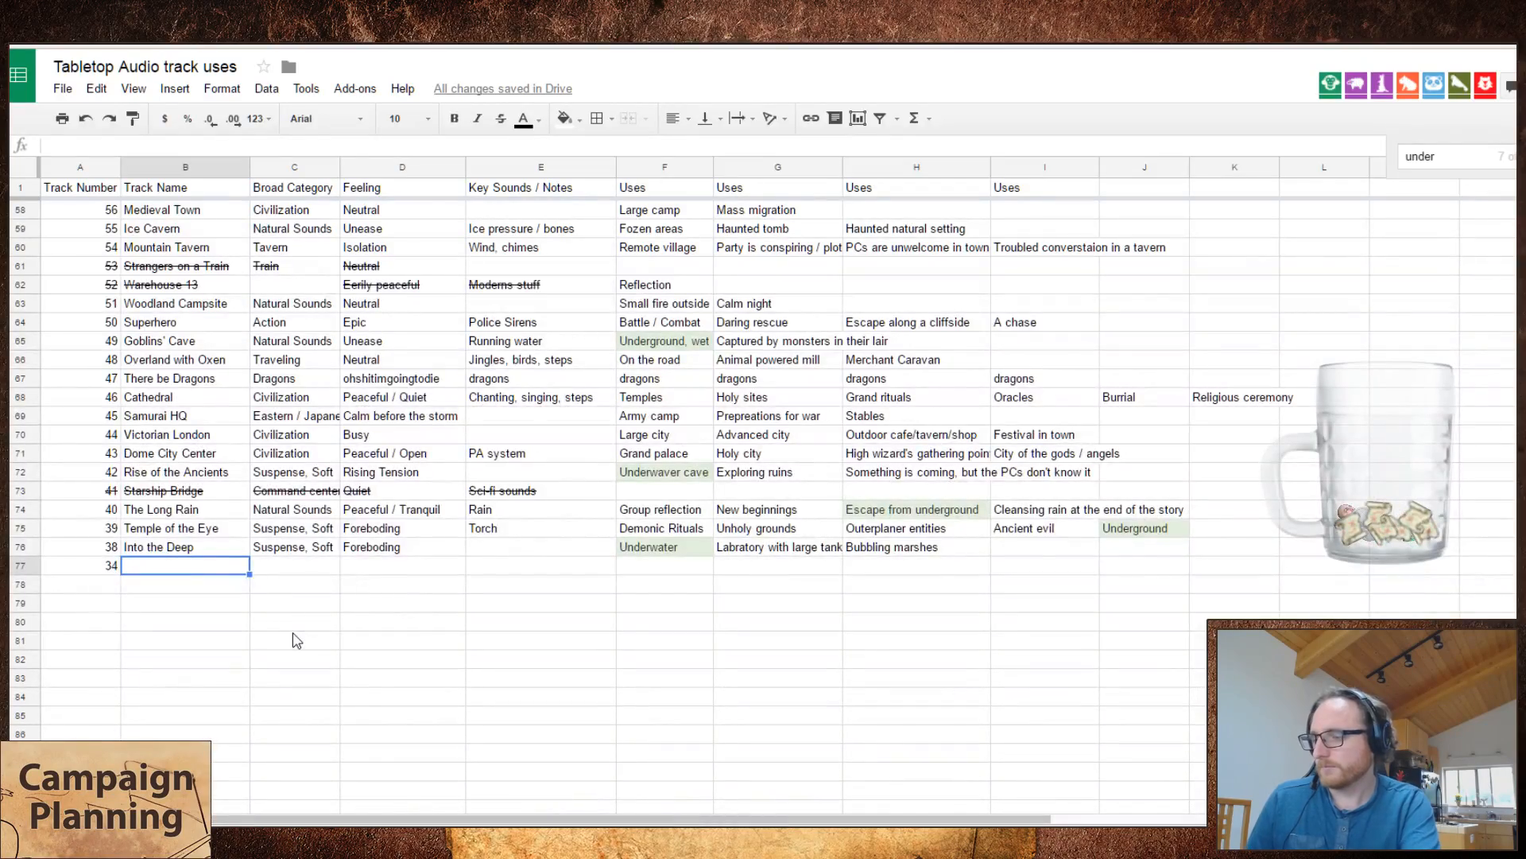
text(Clash of Kings)
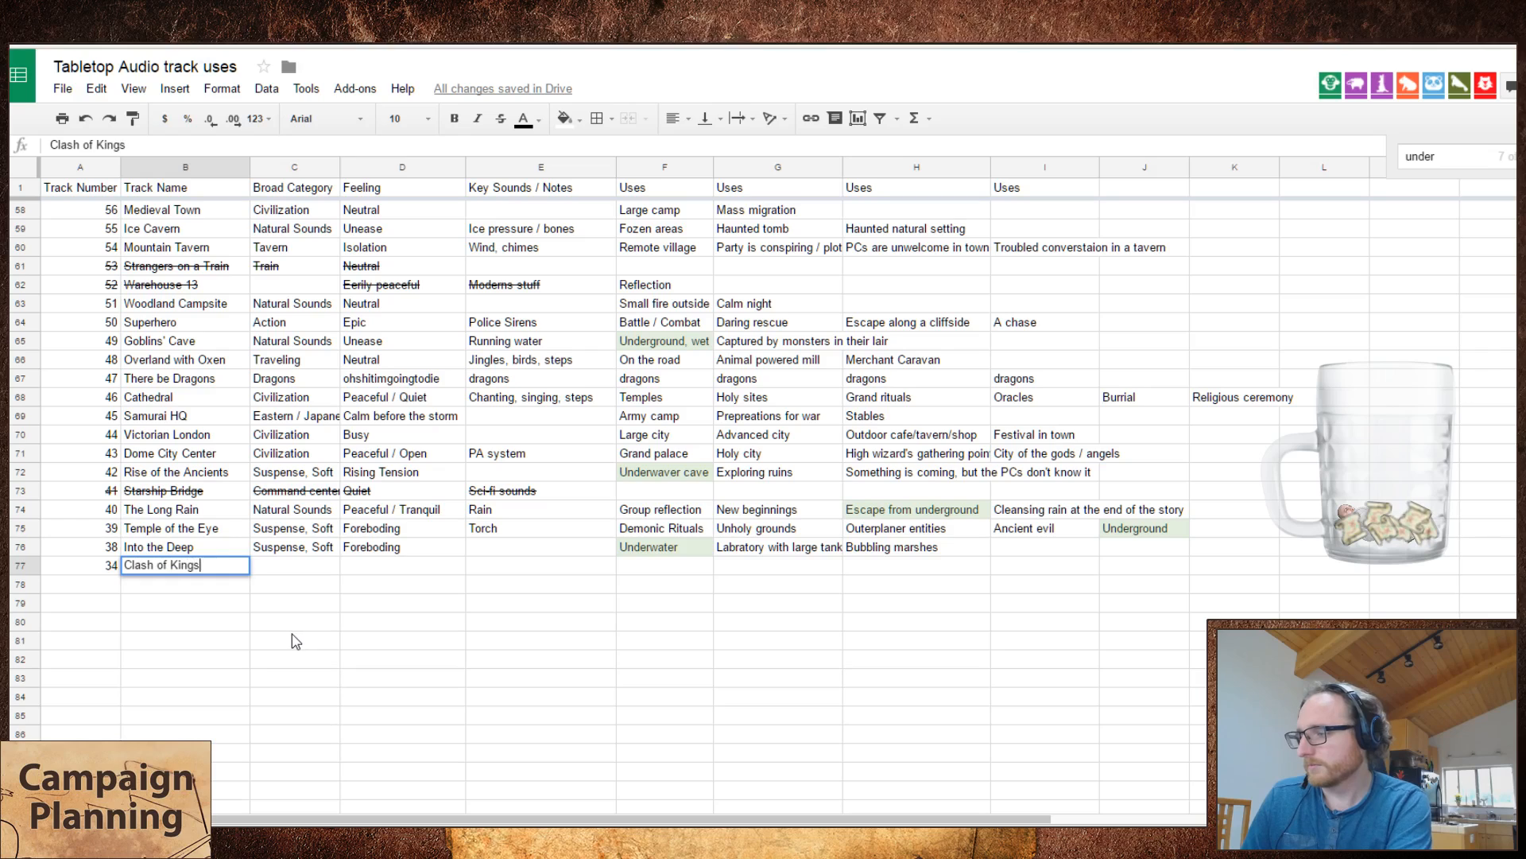
key(Tab)
text(B)
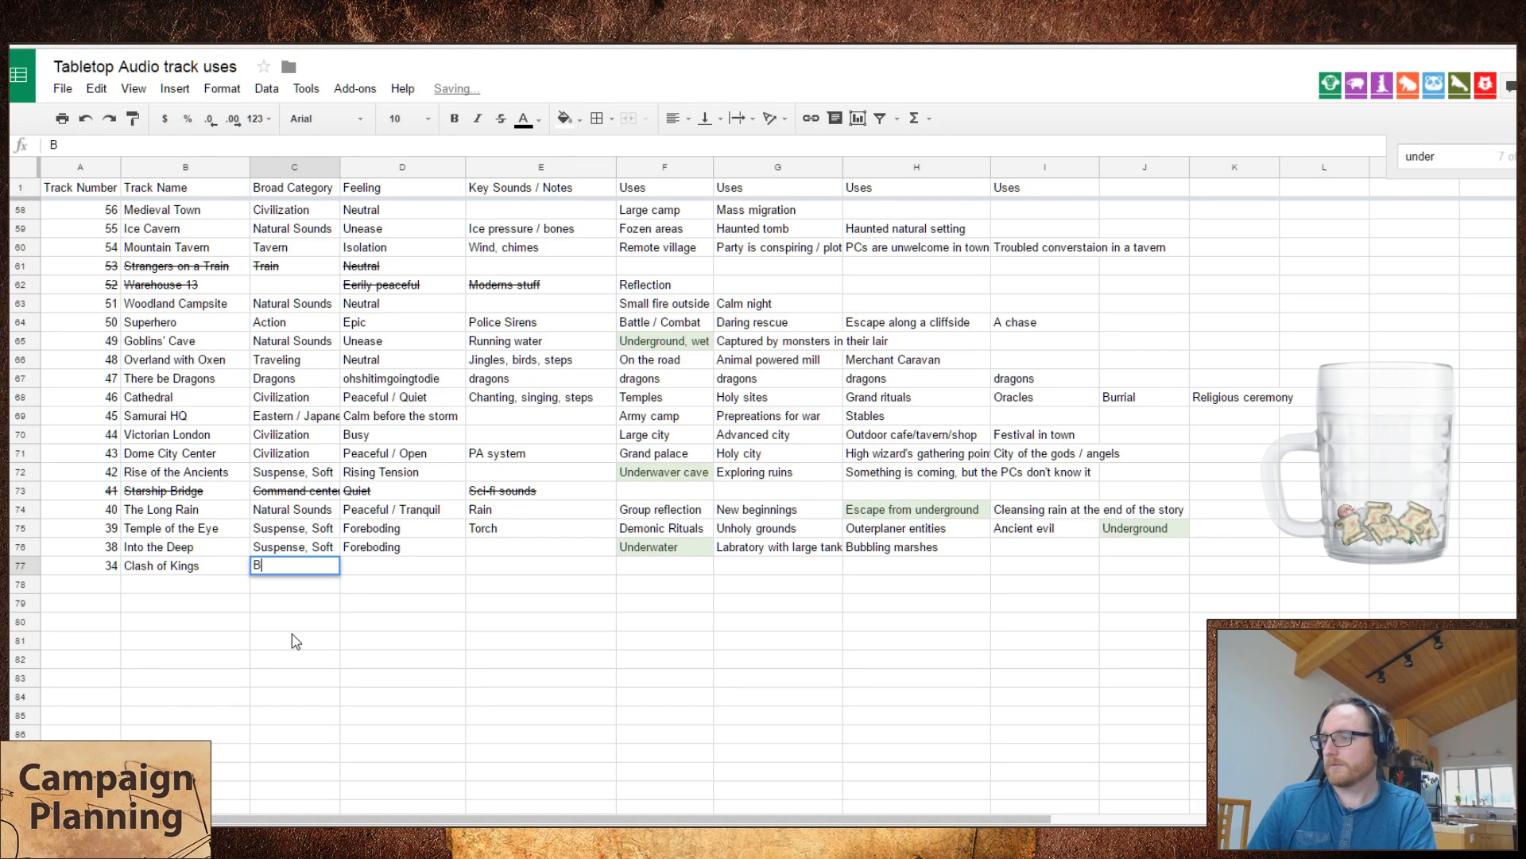
text(attle)
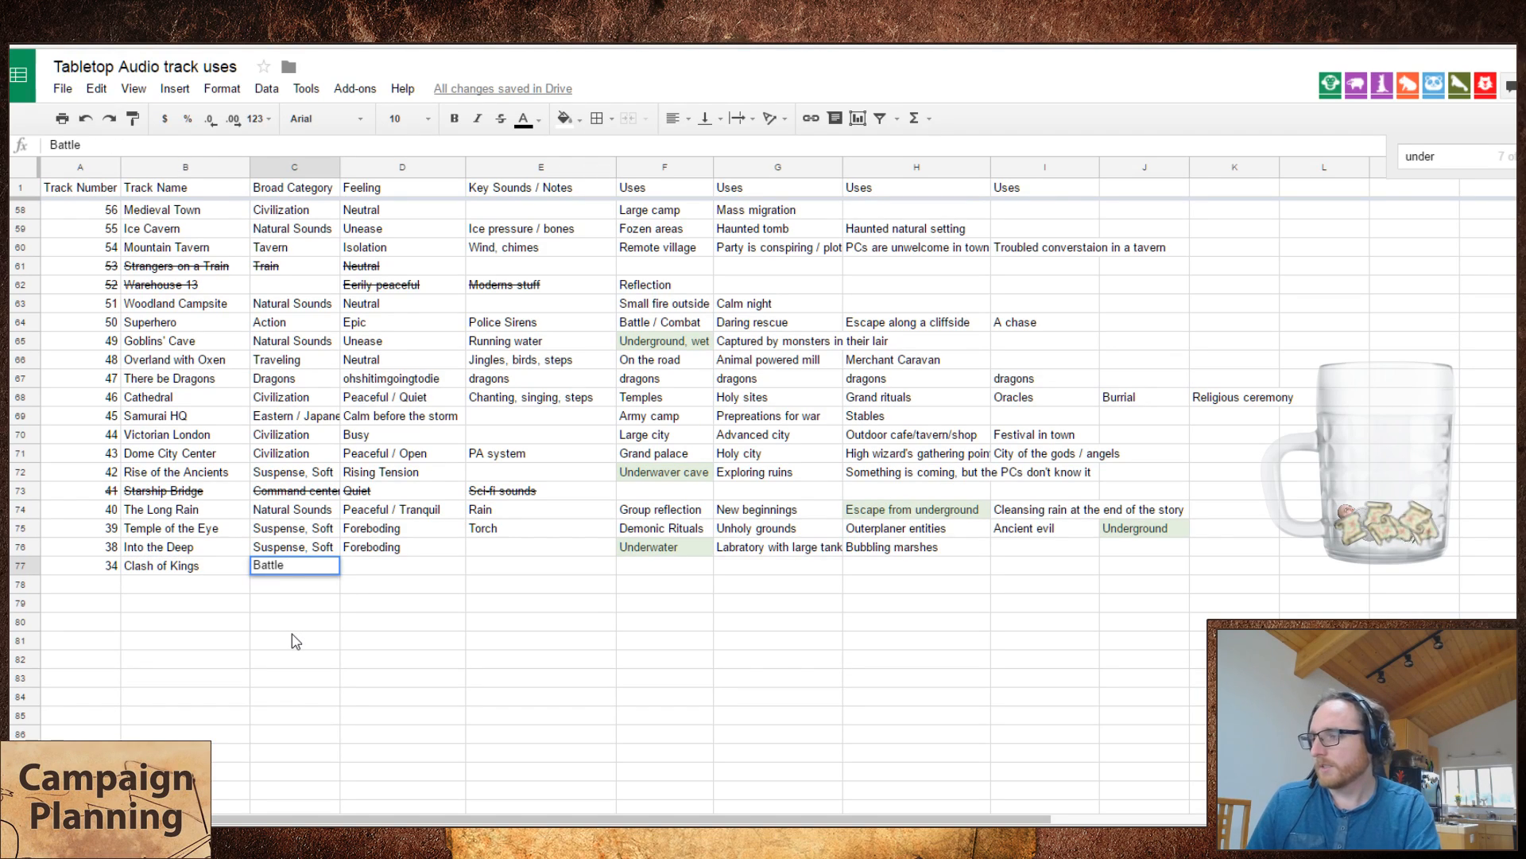
key(Tab)
Step: Skip ahead to nearly the middle of the Clash of Kings audio, and enter "Epic" as its feeling in the spreadsheet
key(ctrl+Tab)
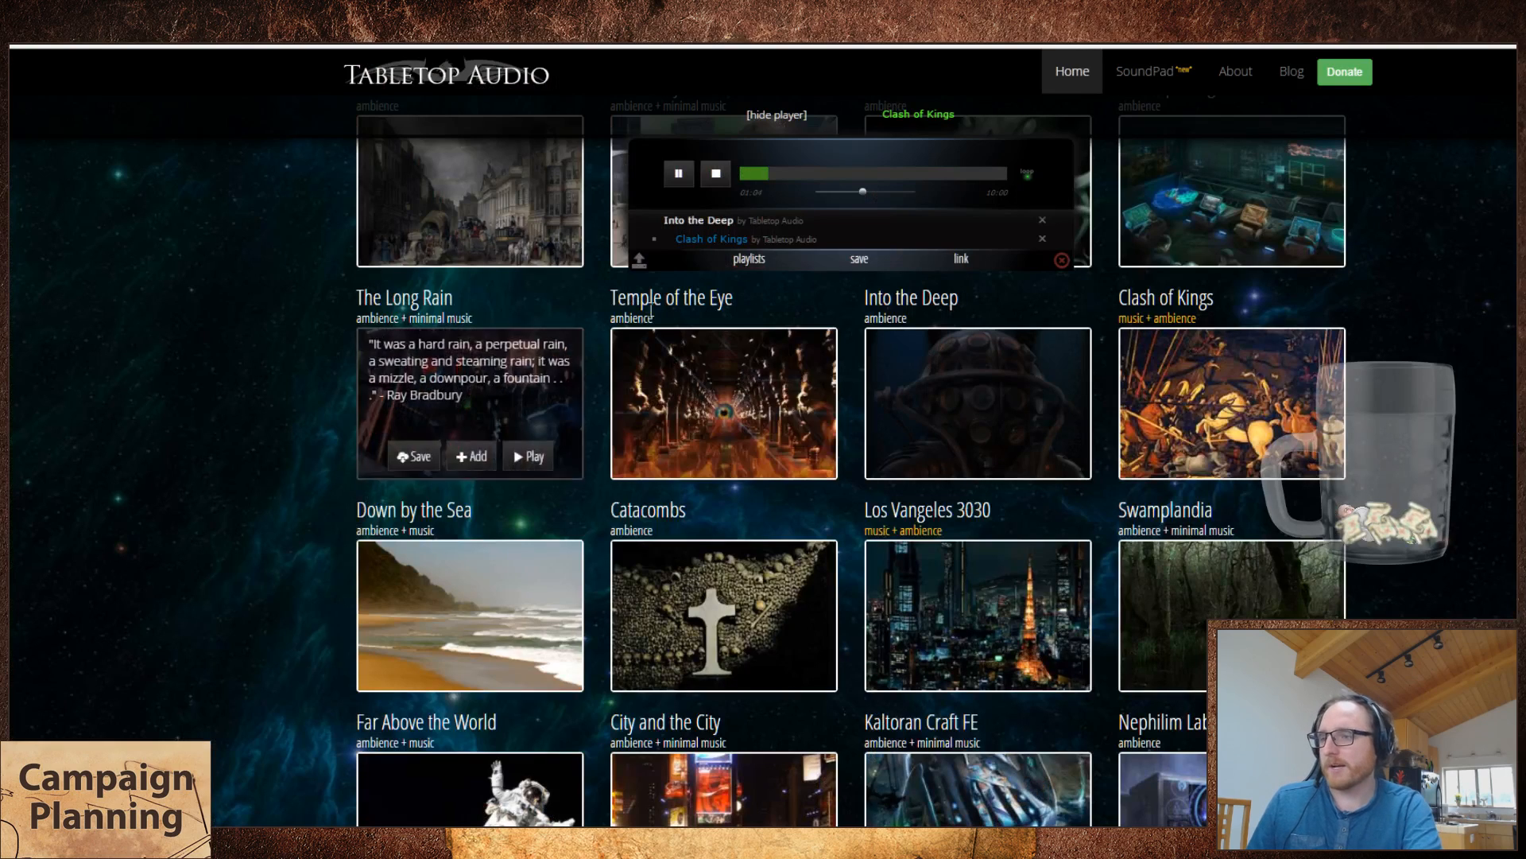
click(819, 175)
click(859, 175)
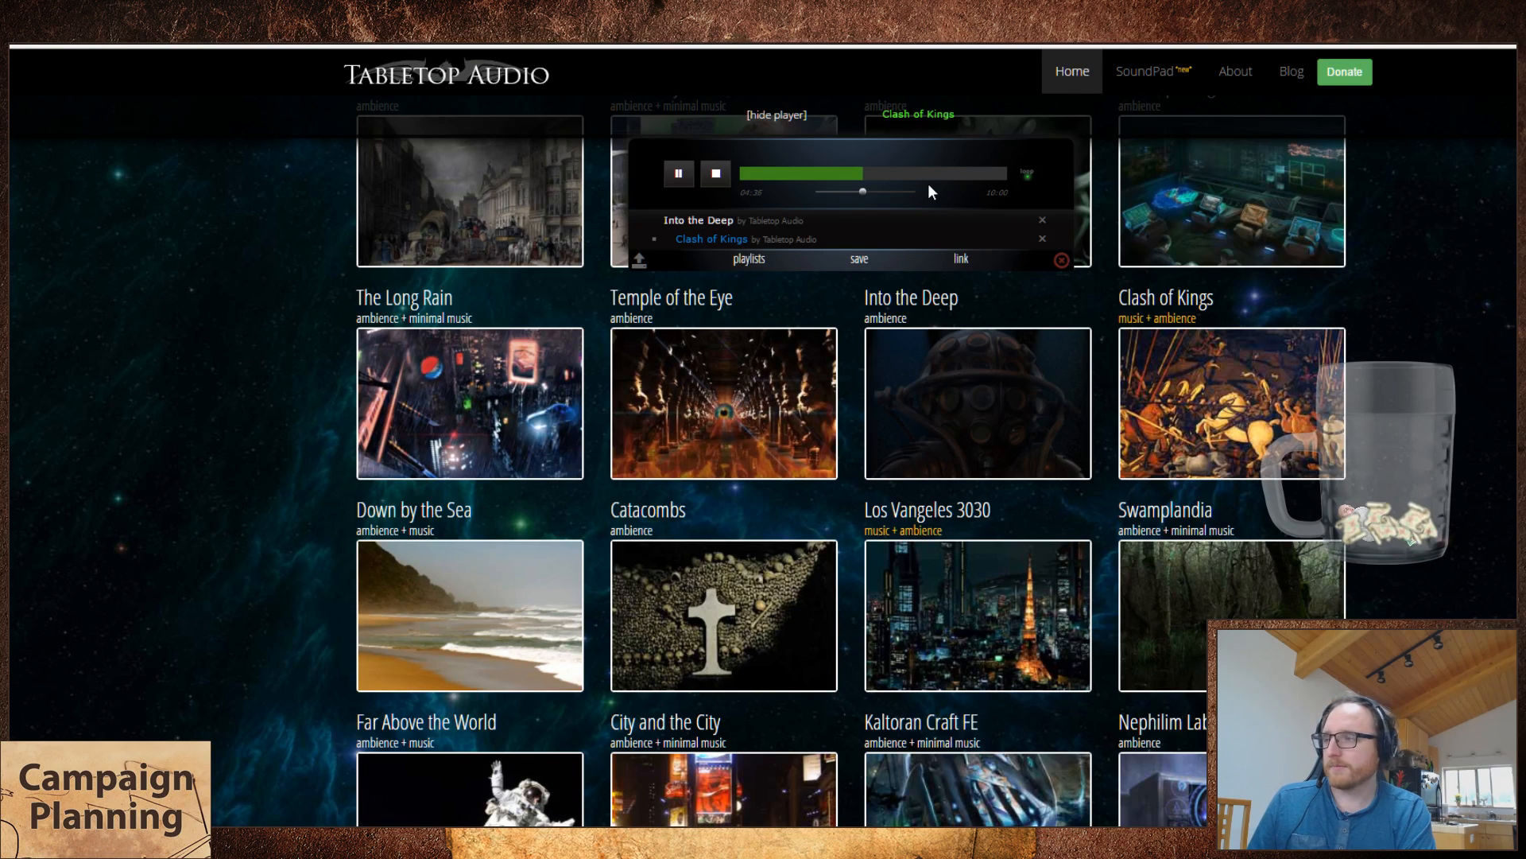
key(ctrl+Tab)
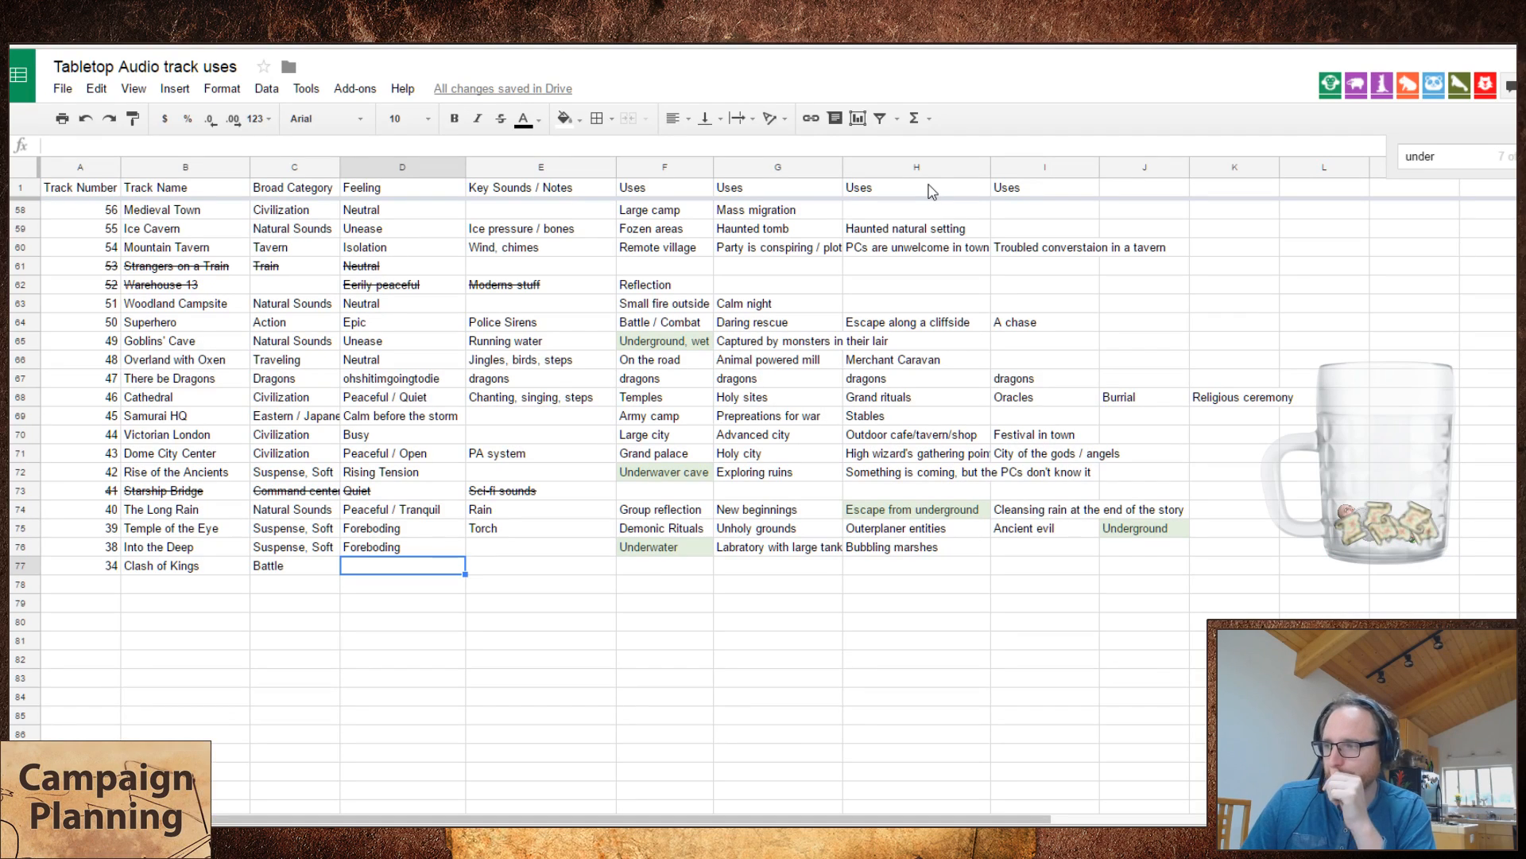
text(Epic)
key(Tab)
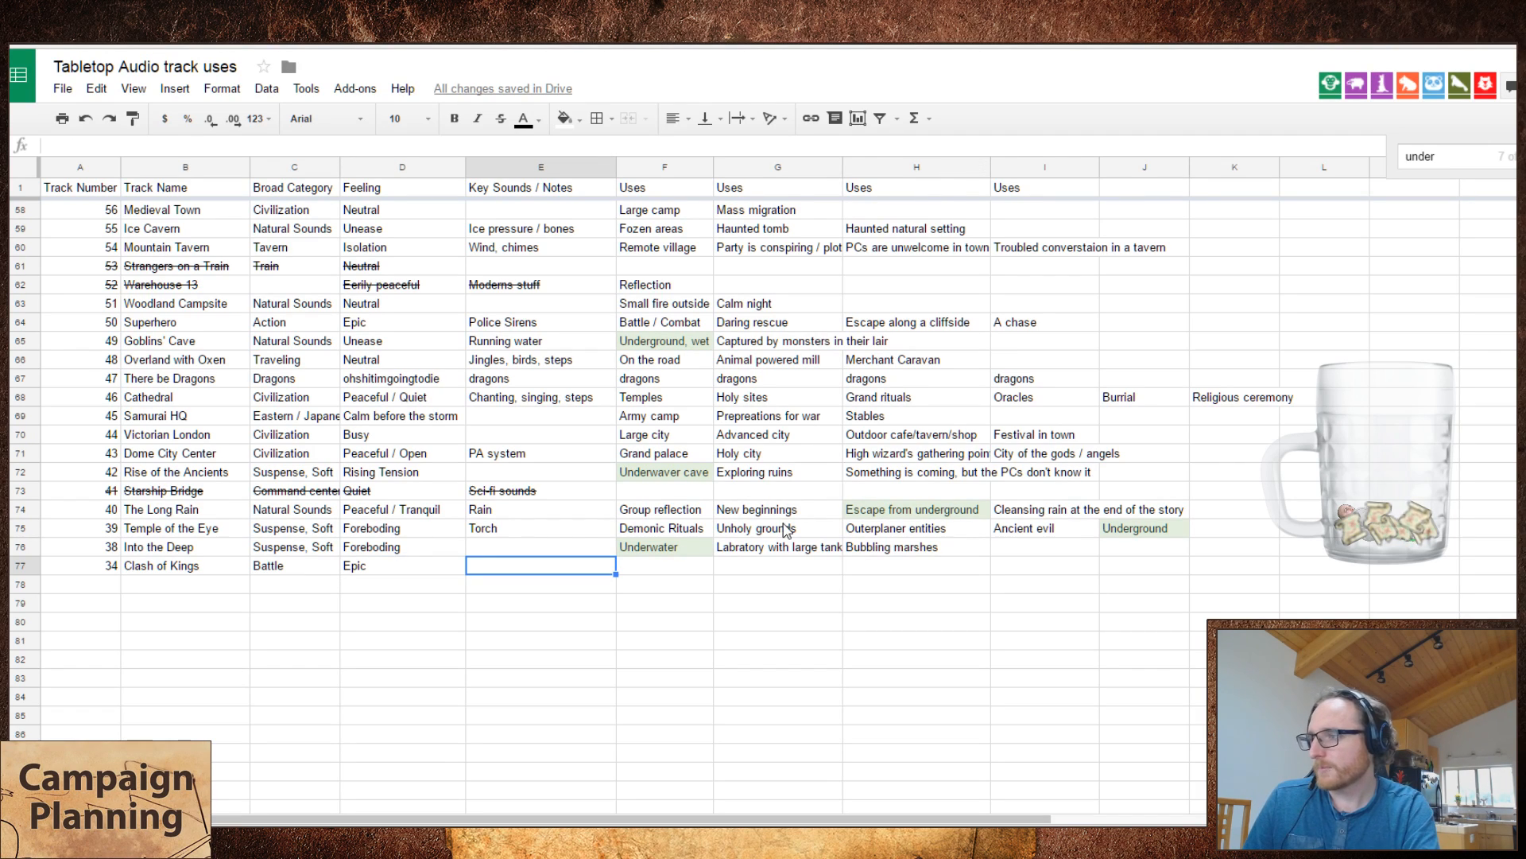
Step: Leave the key sounds of Clash of Kings blank and enter "A last stand", "The final battle" and "Huge armies" as its uses
key(Tab)
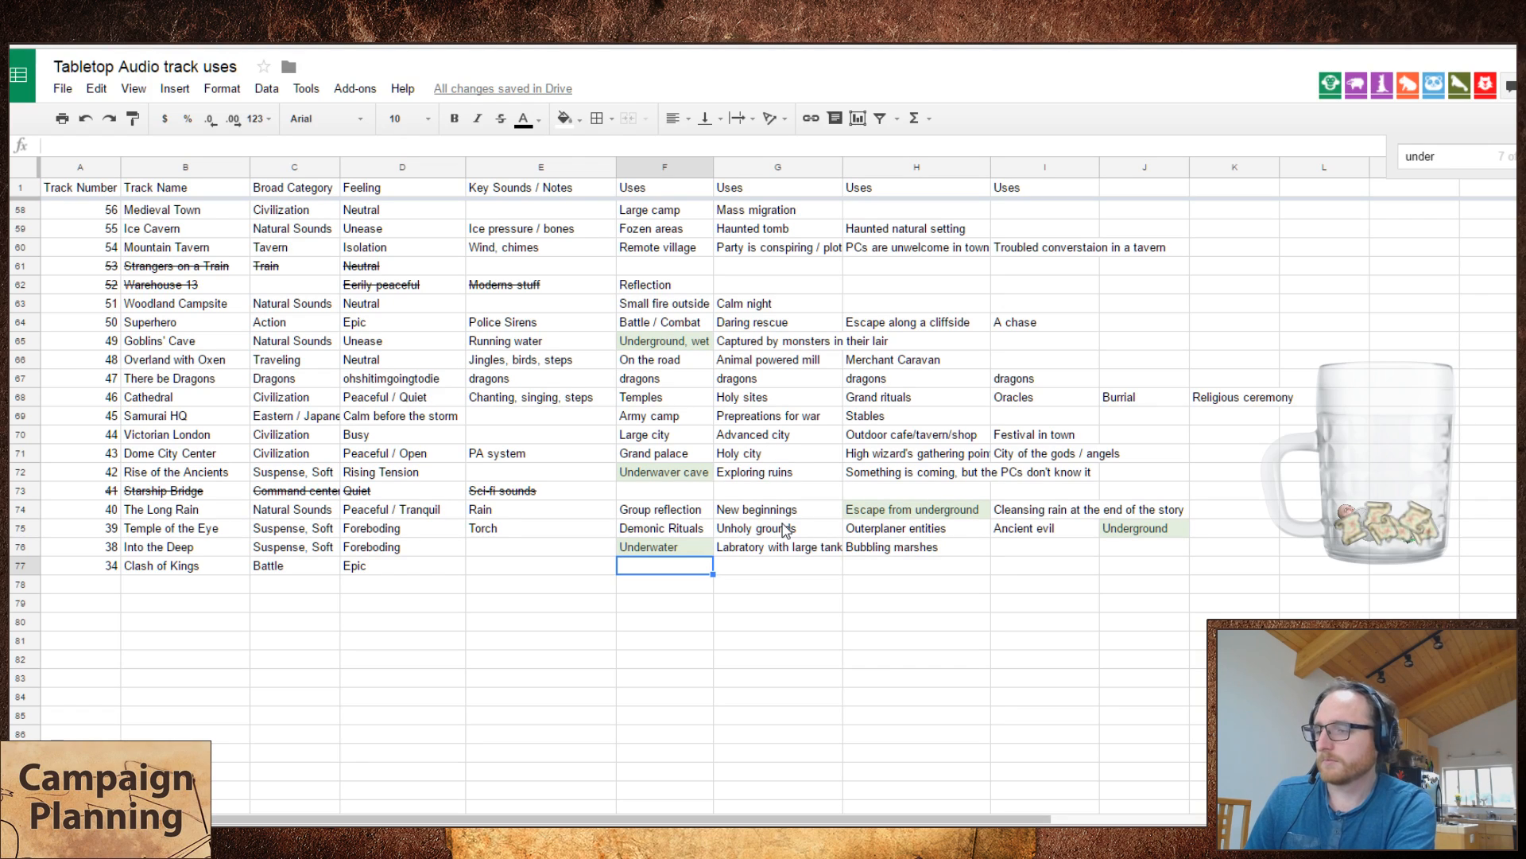
text(A last stand)
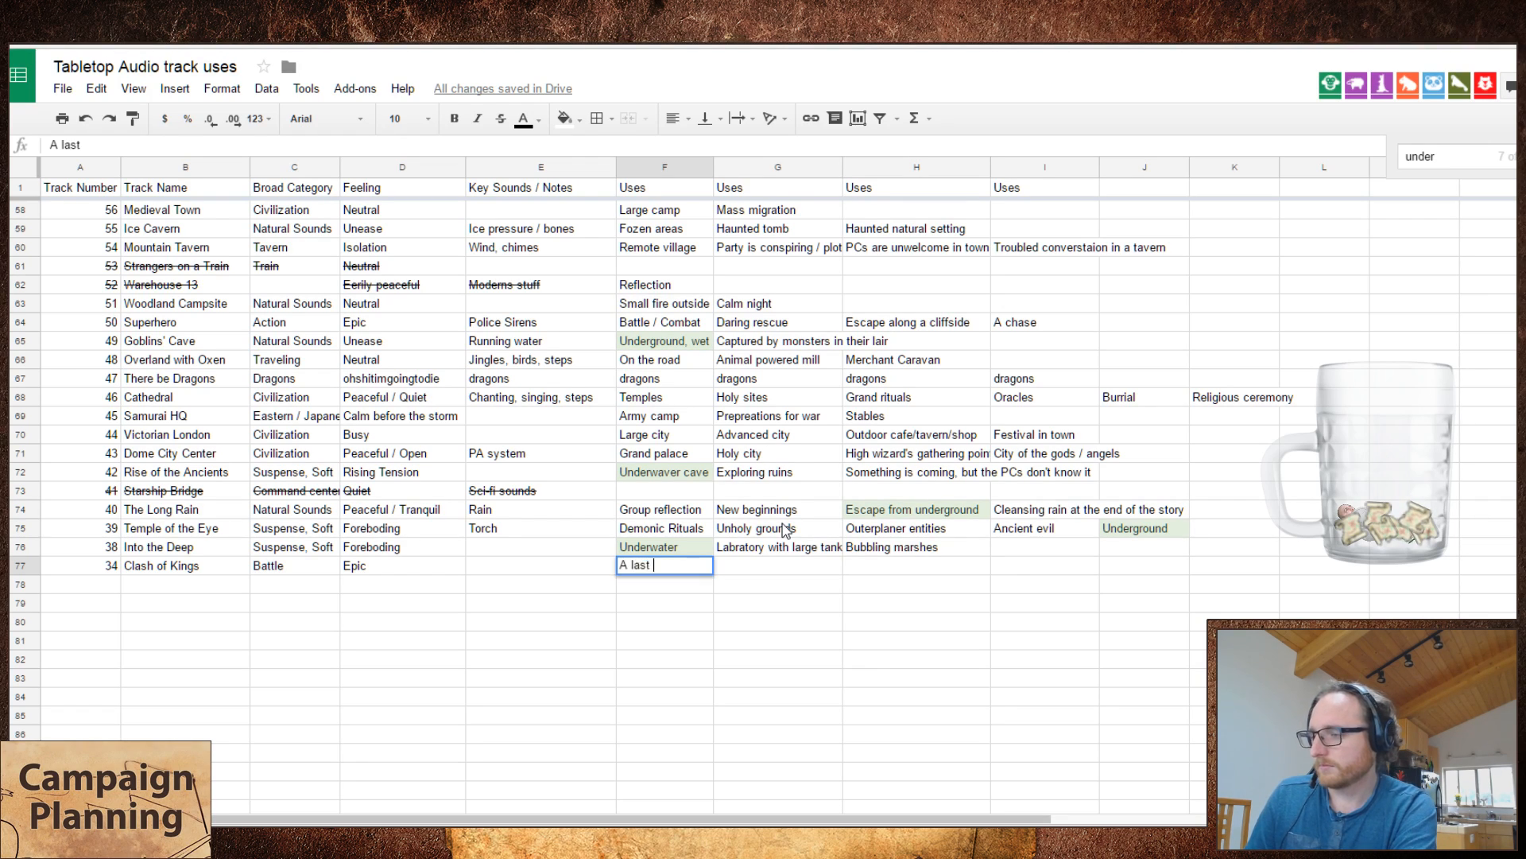
key(Tab)
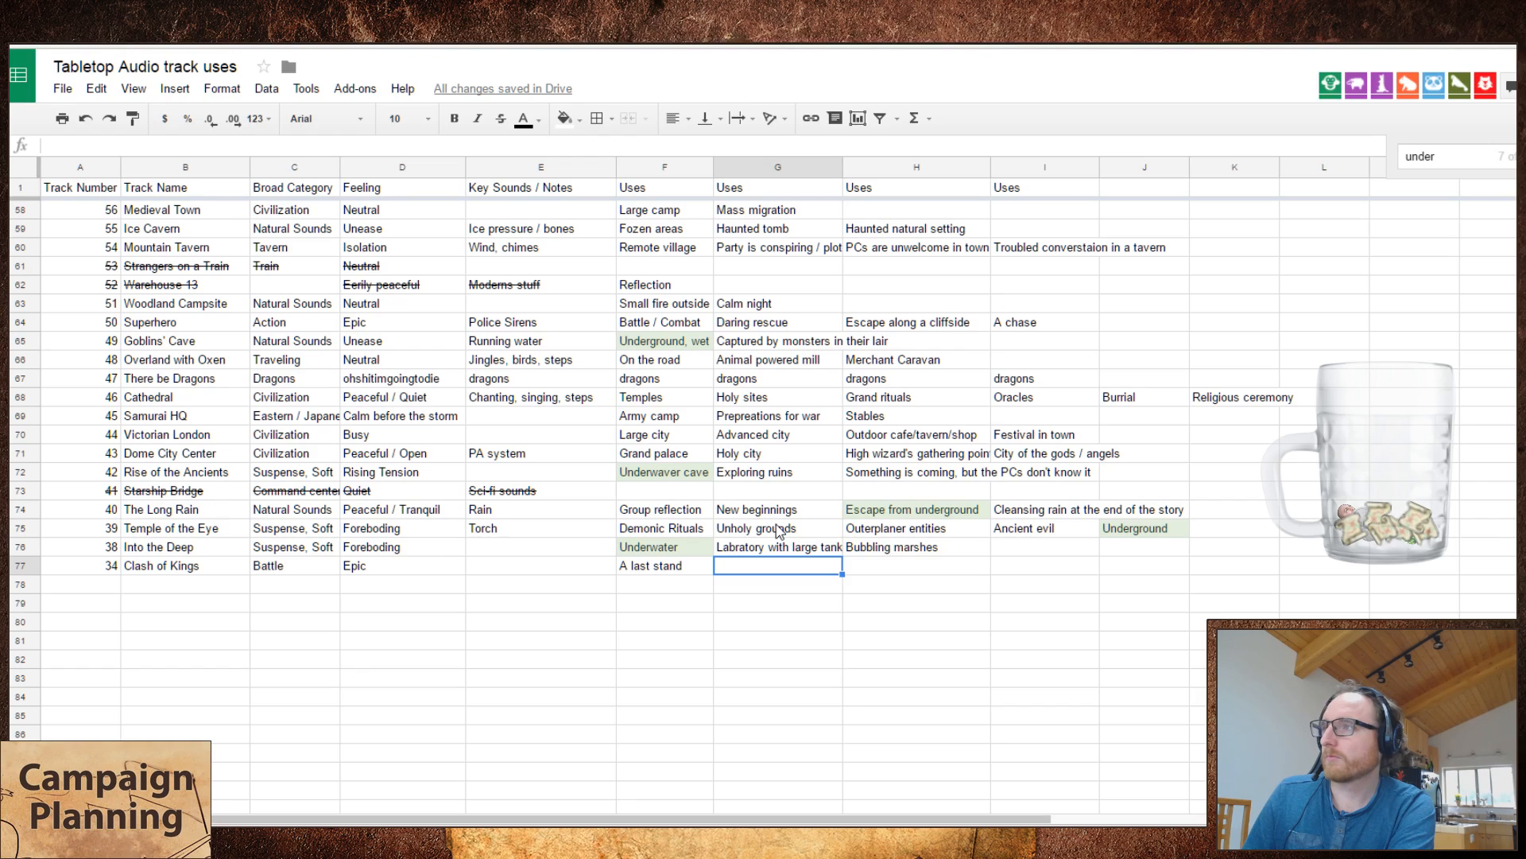
text(The final battle)
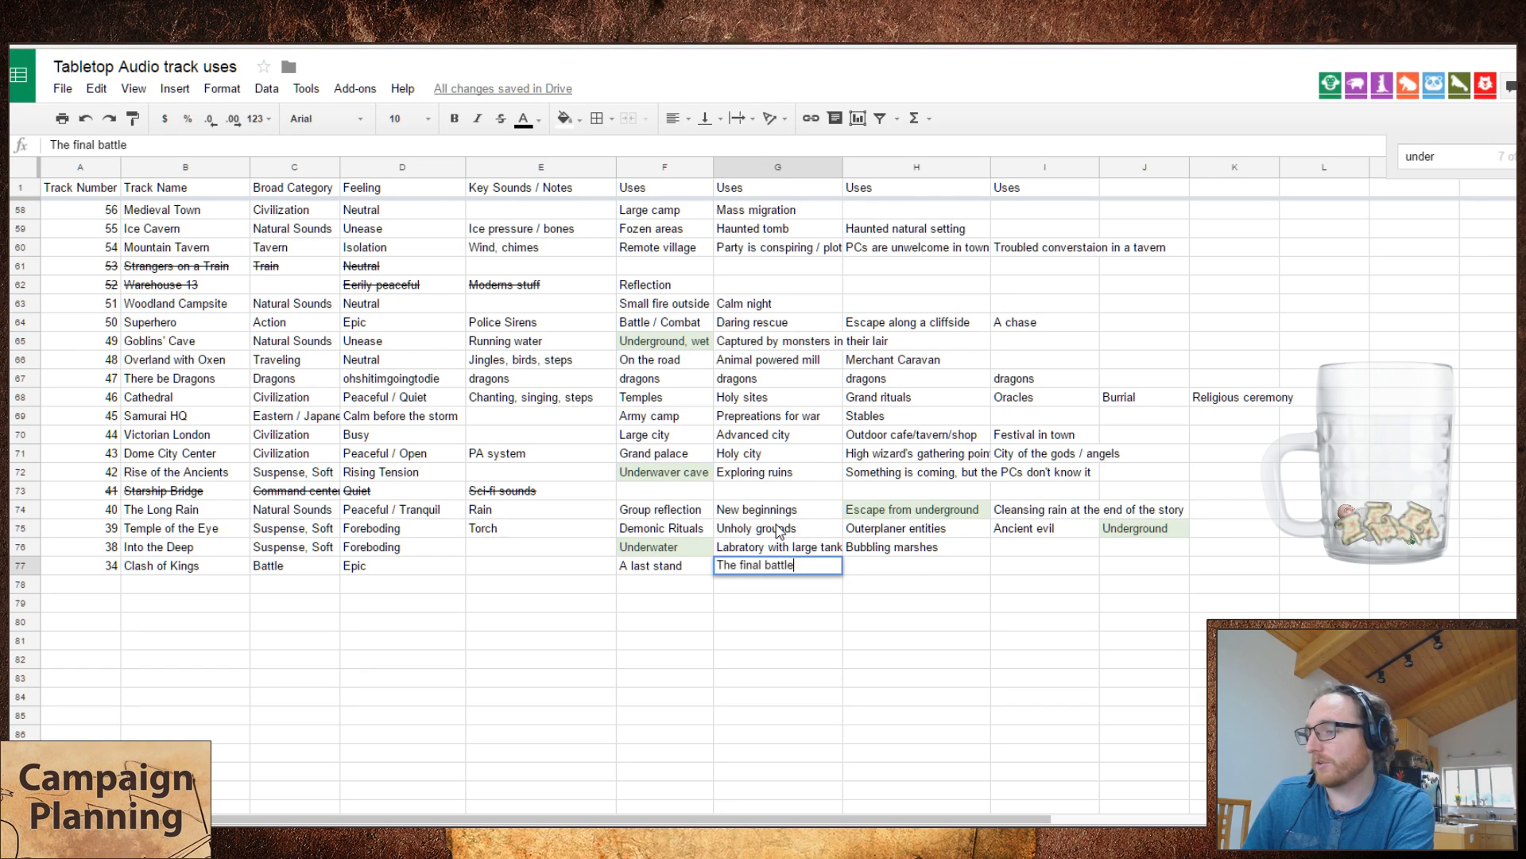
key(Tab)
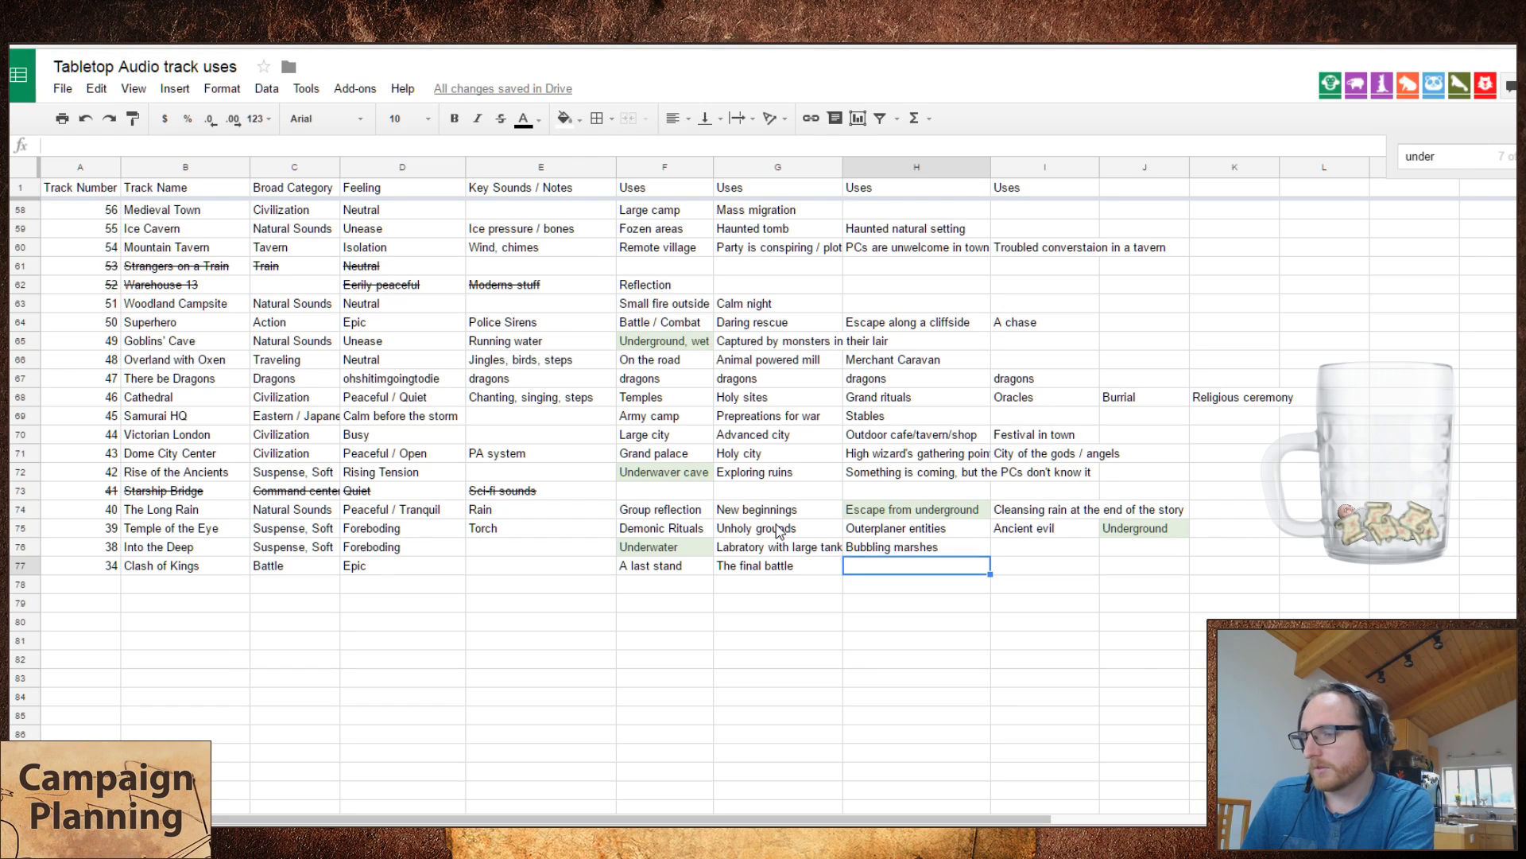
key(Return)
text(Huge armies)
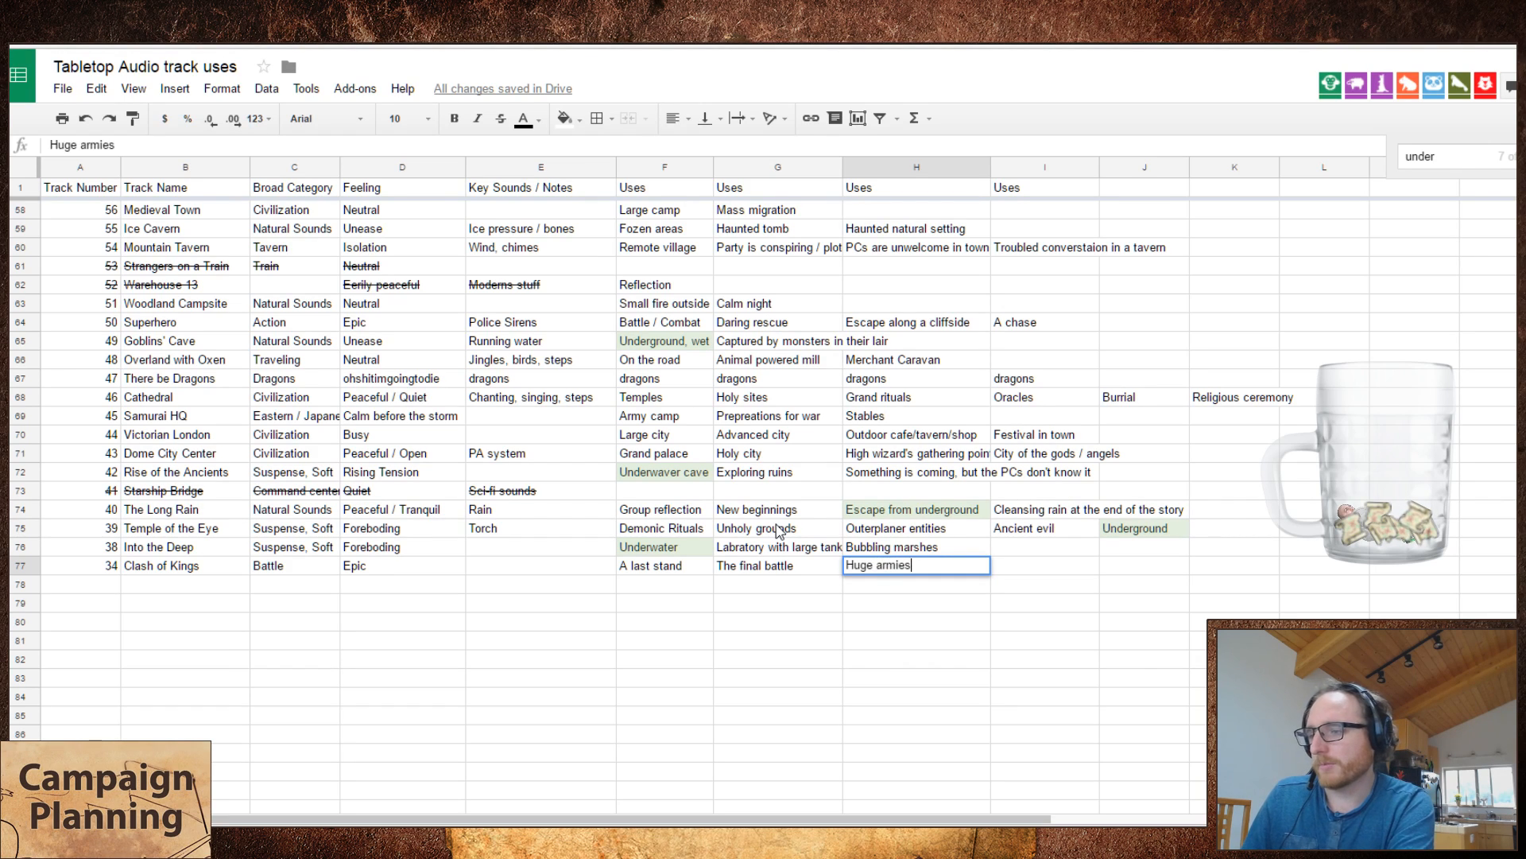
key(Tab)
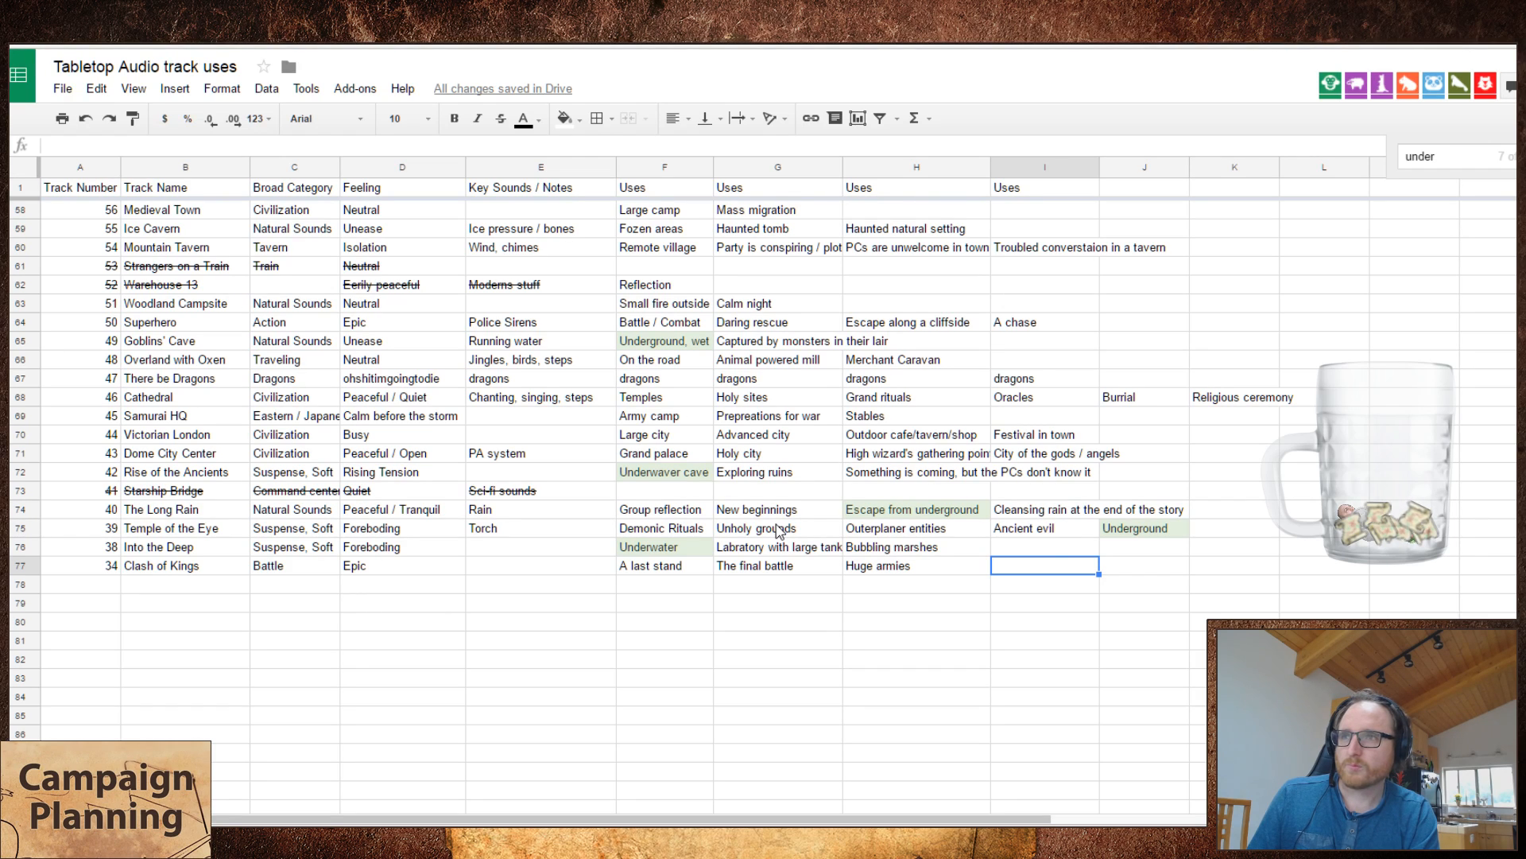
key(Left)
key(Return)
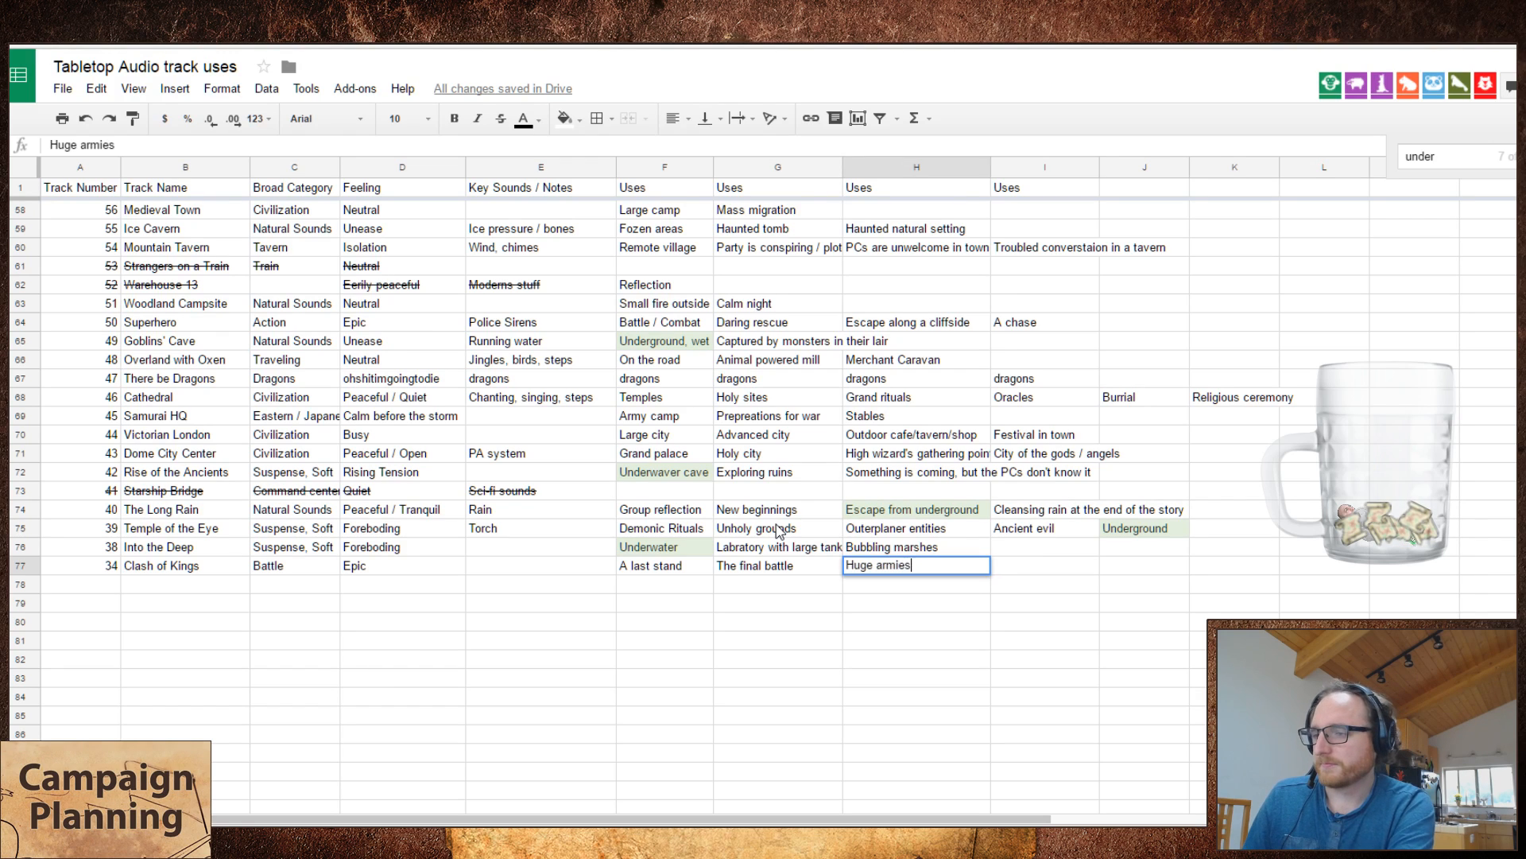
text(mar)
key(BackSpace)
key(BackSpace)
key(BackSpace)
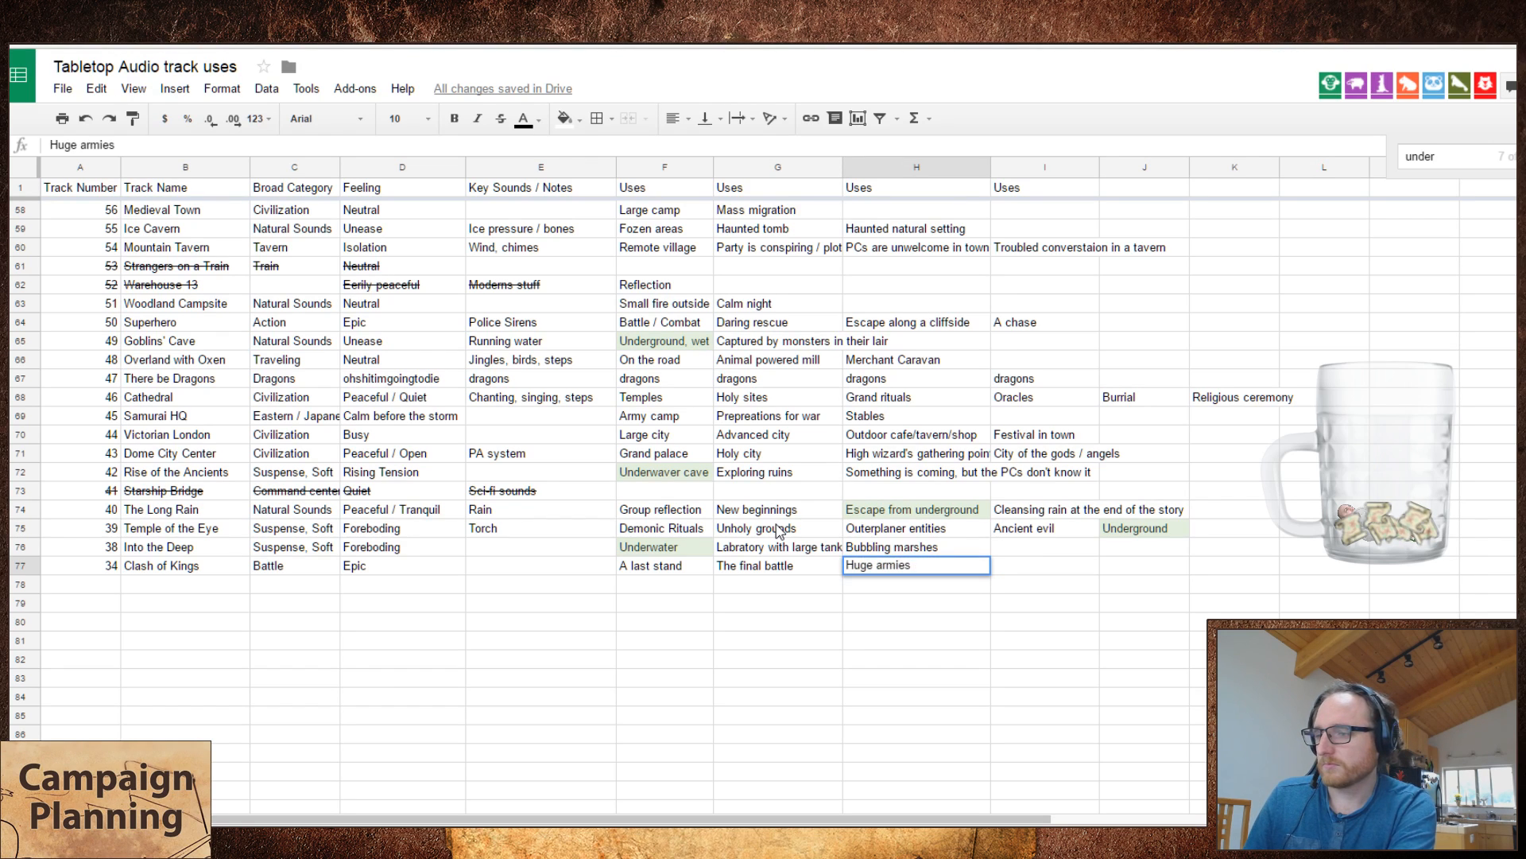
key(Tab)
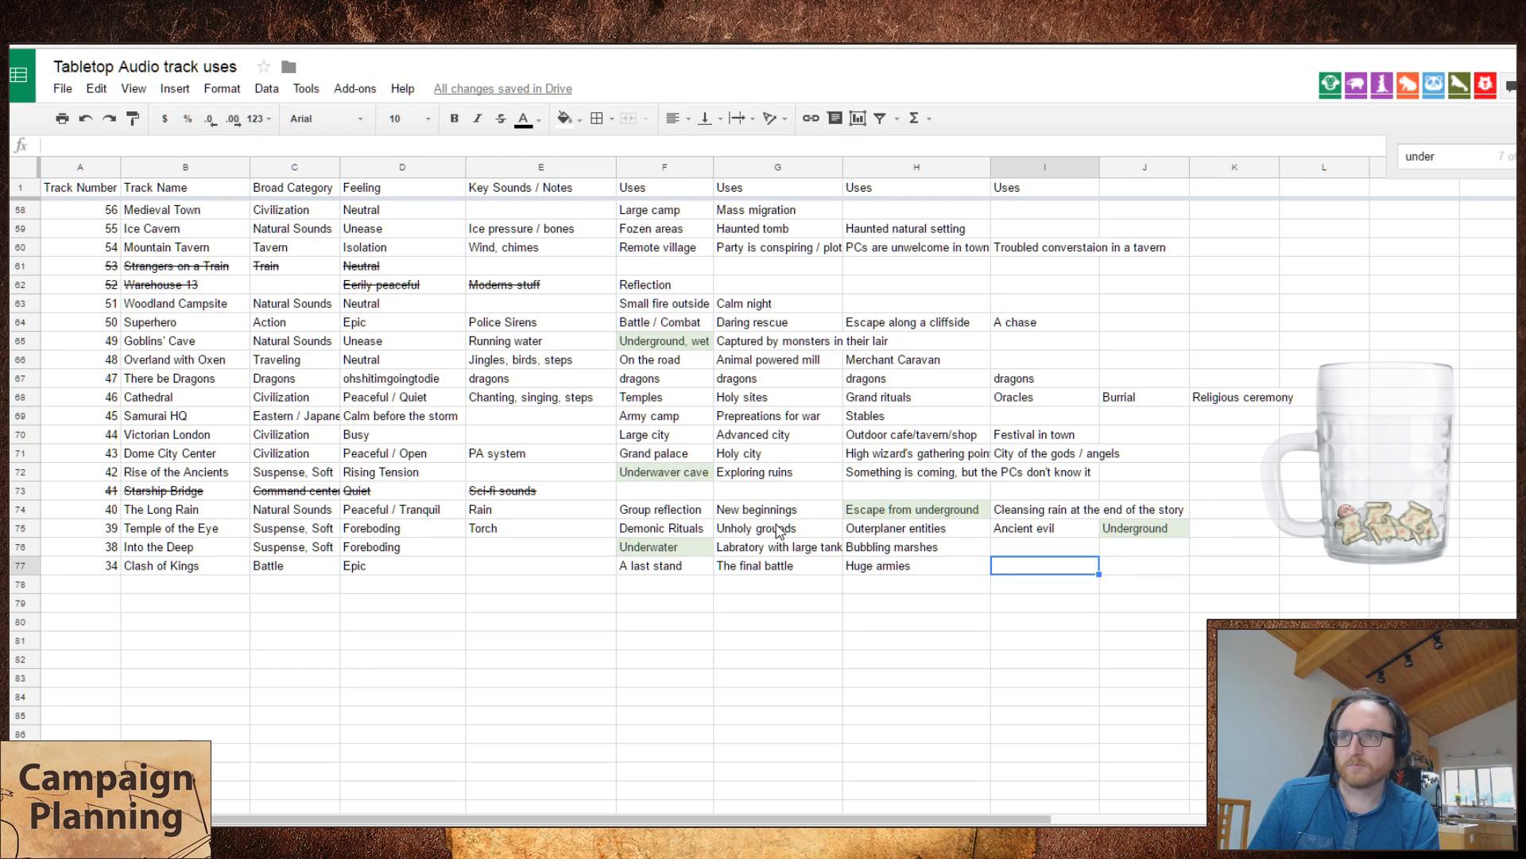
Step: Enter "The sudden realization of something in the middle of battle" as the fourth use of Clash of Kings
text(The su)
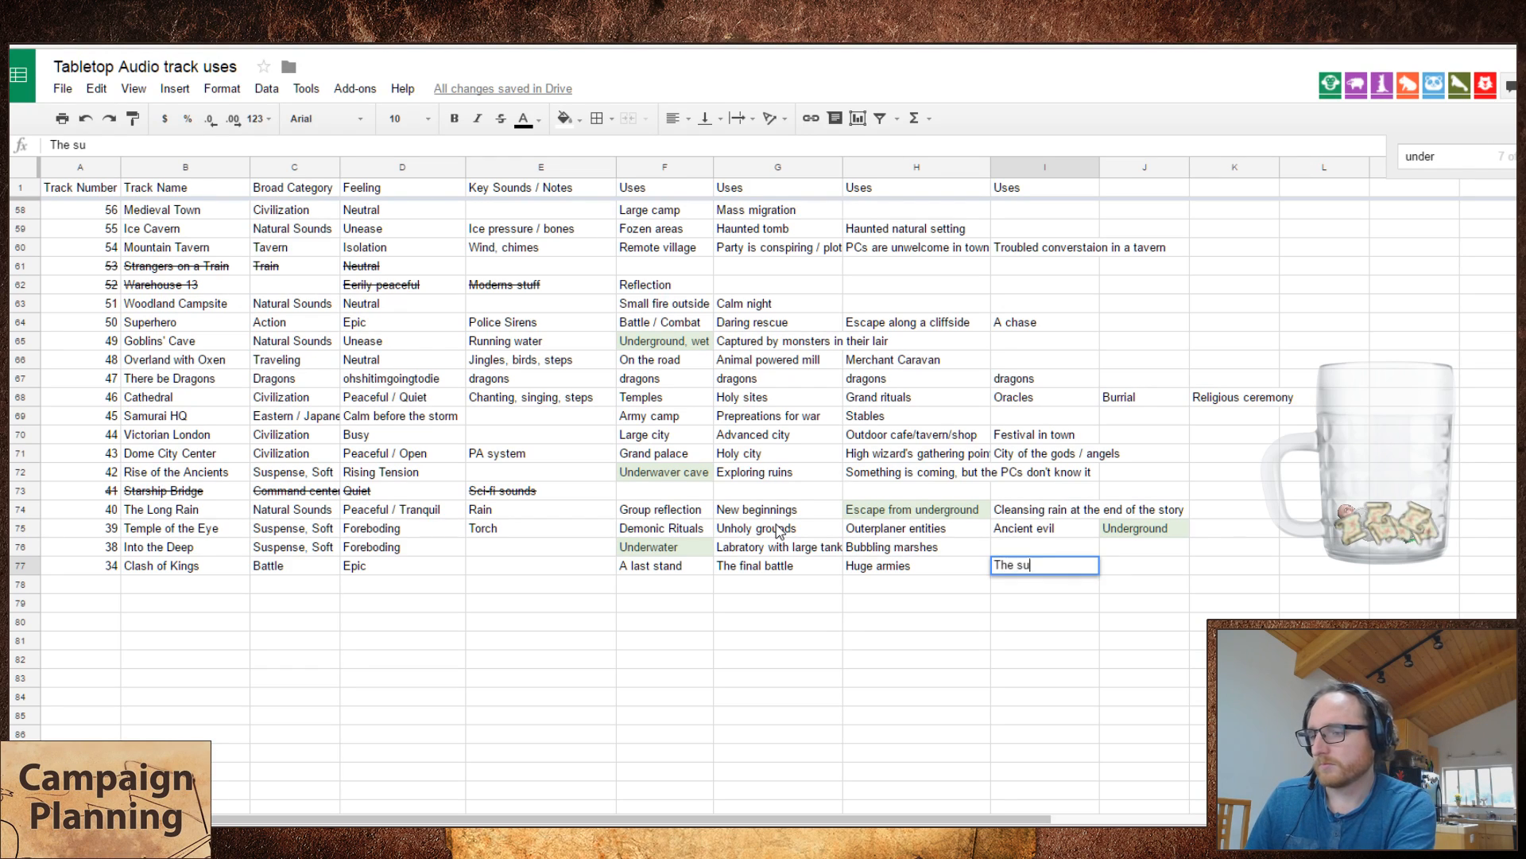
text(dden real)
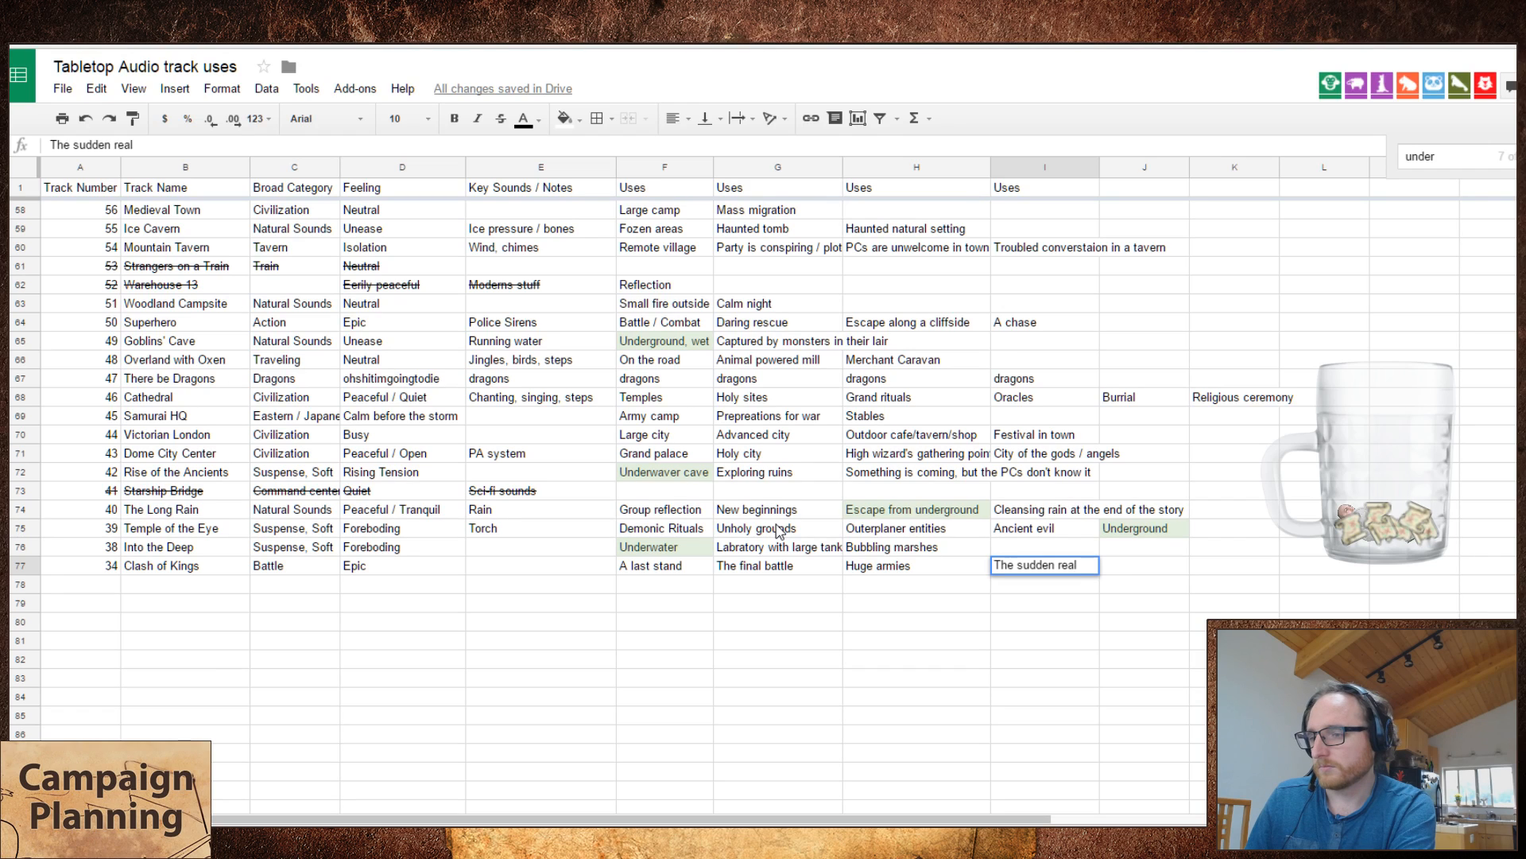
text(ization)
text(of something in the mid)
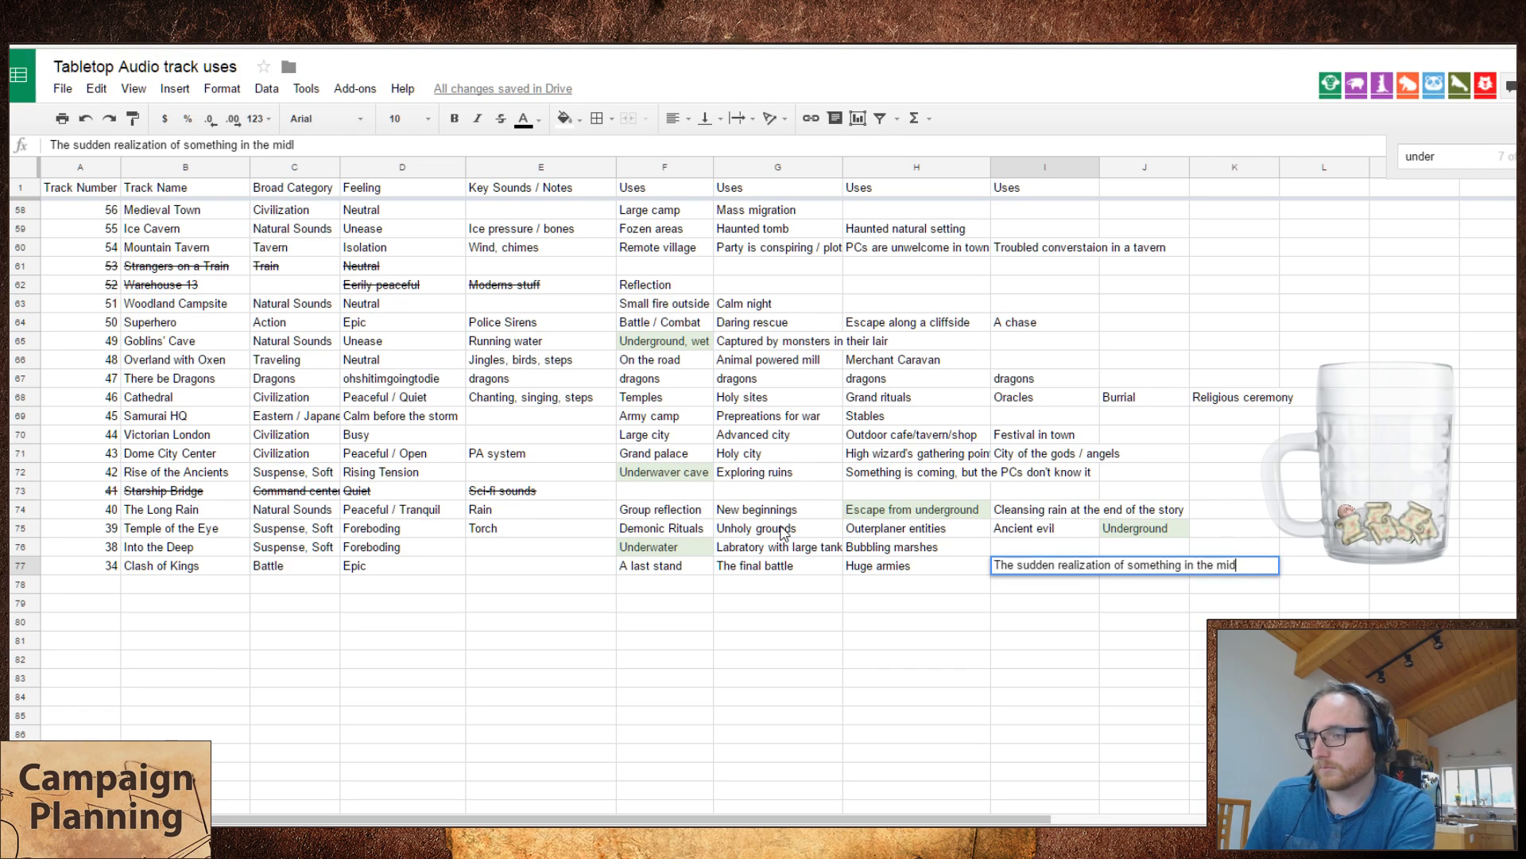
text(dle of battle)
key(Return)
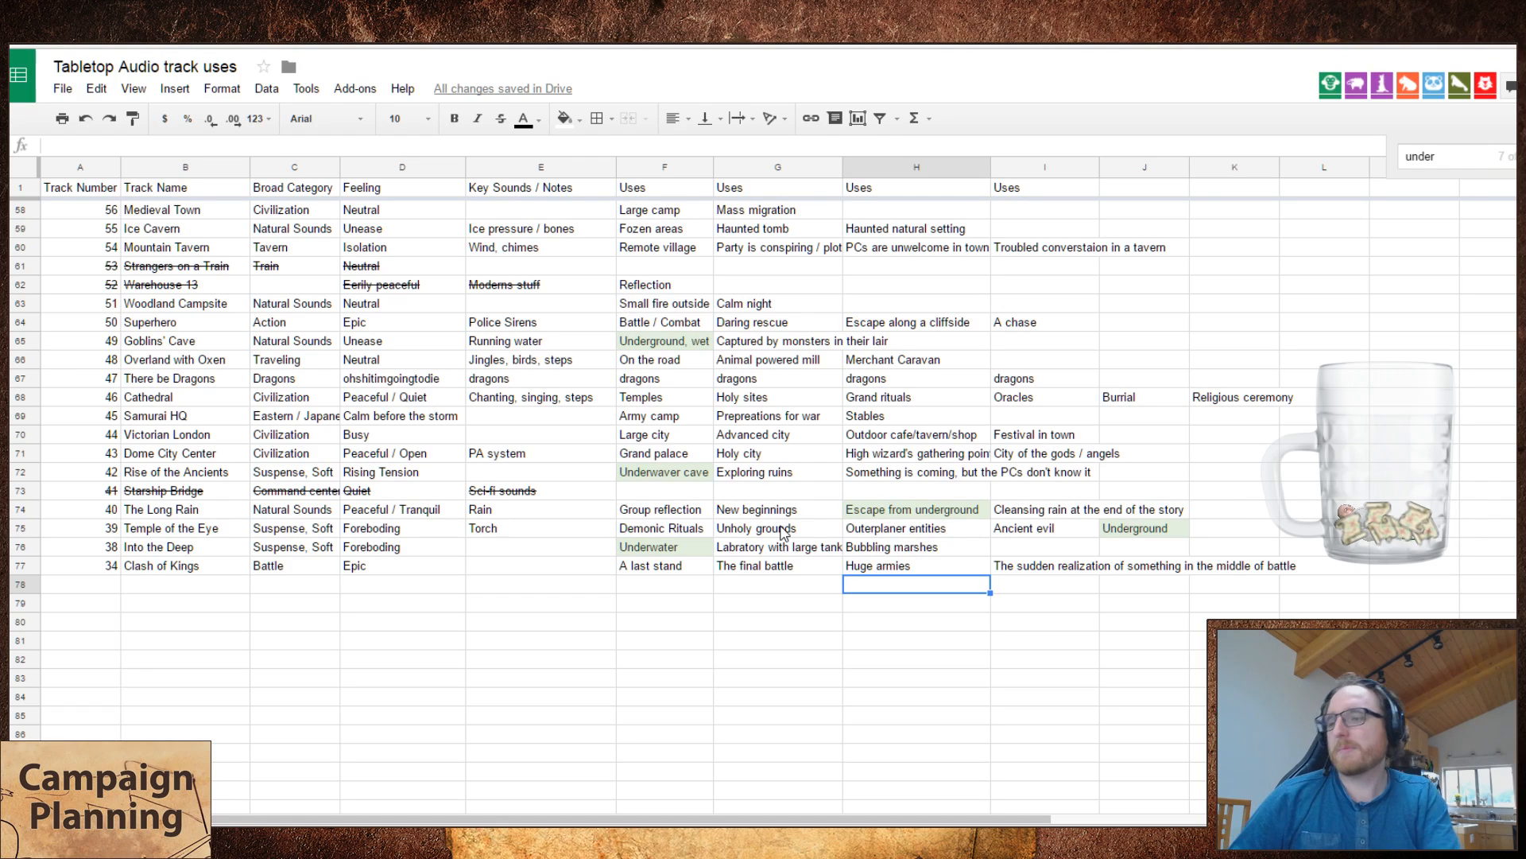
Step: Clear the fourth use of Clash of Kings
key(Up)
key(Right)
key(Delete)
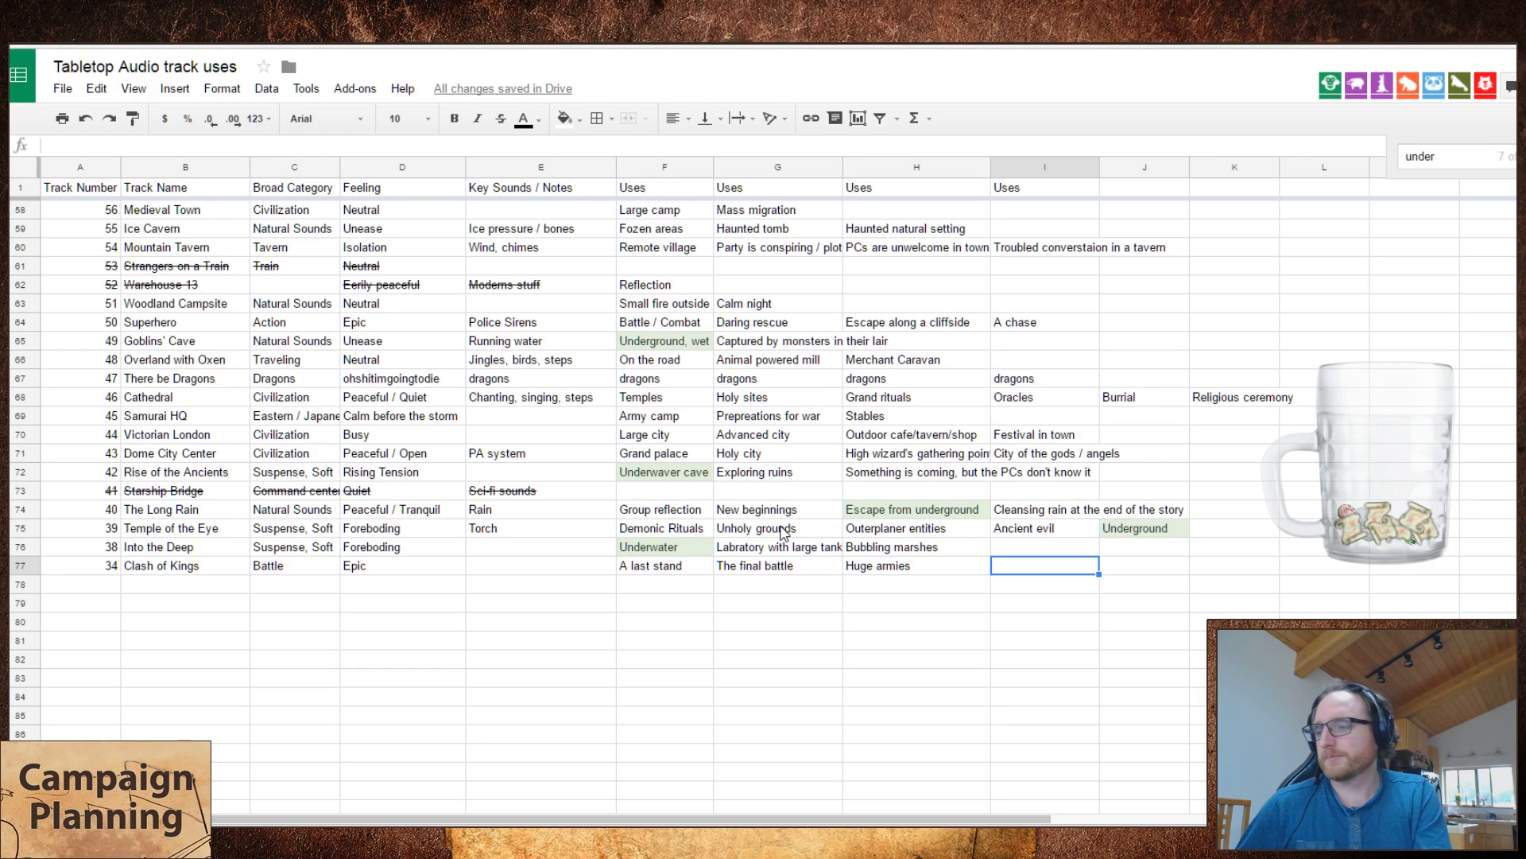
text(Ou)
key(BackSpace)
key(BackSpace)
text(Ou)
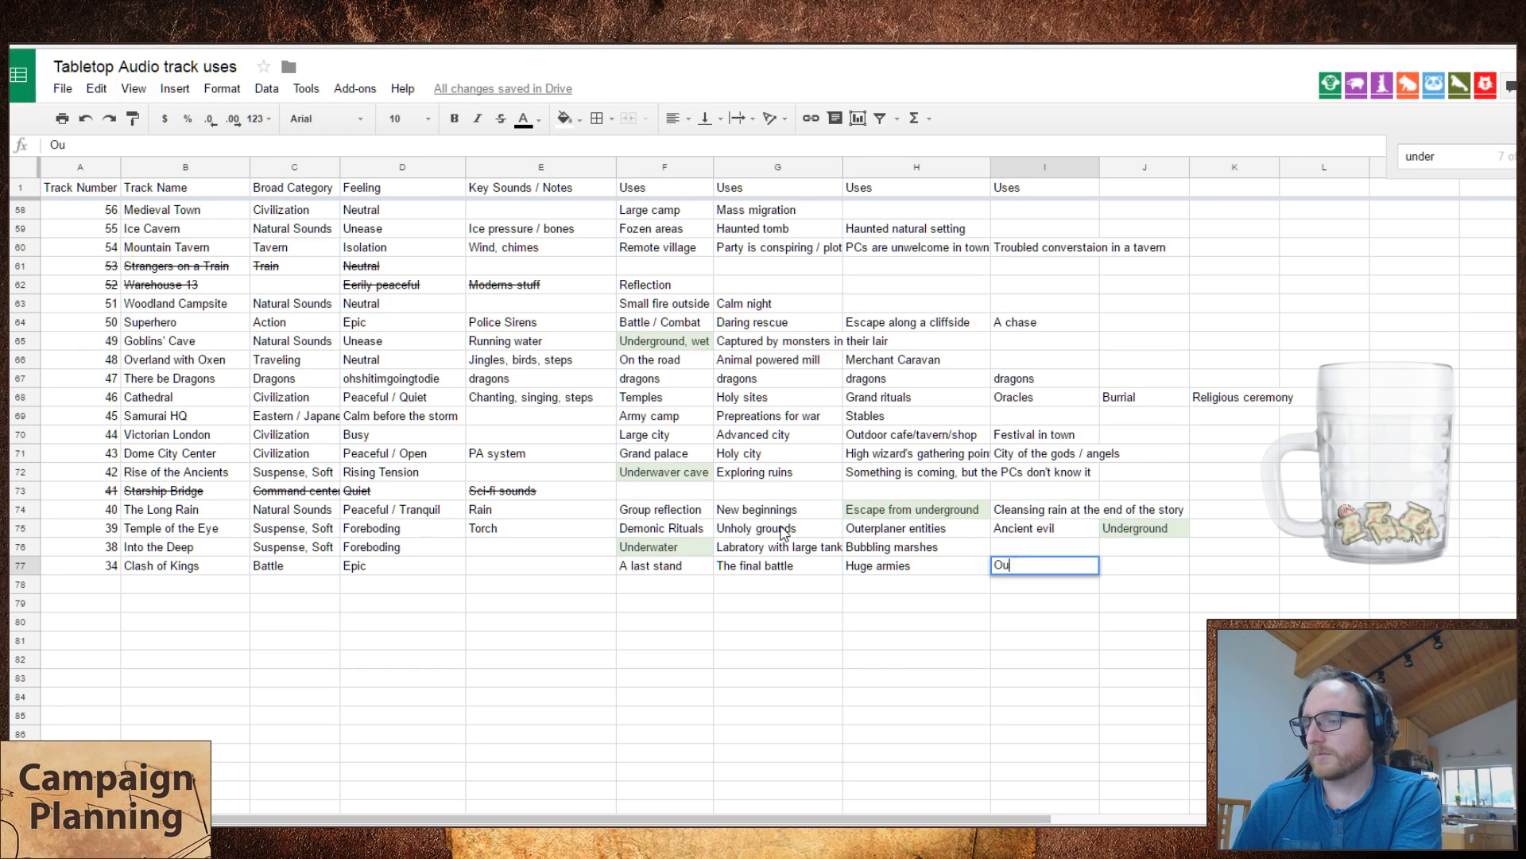
text(tnumberd, out)
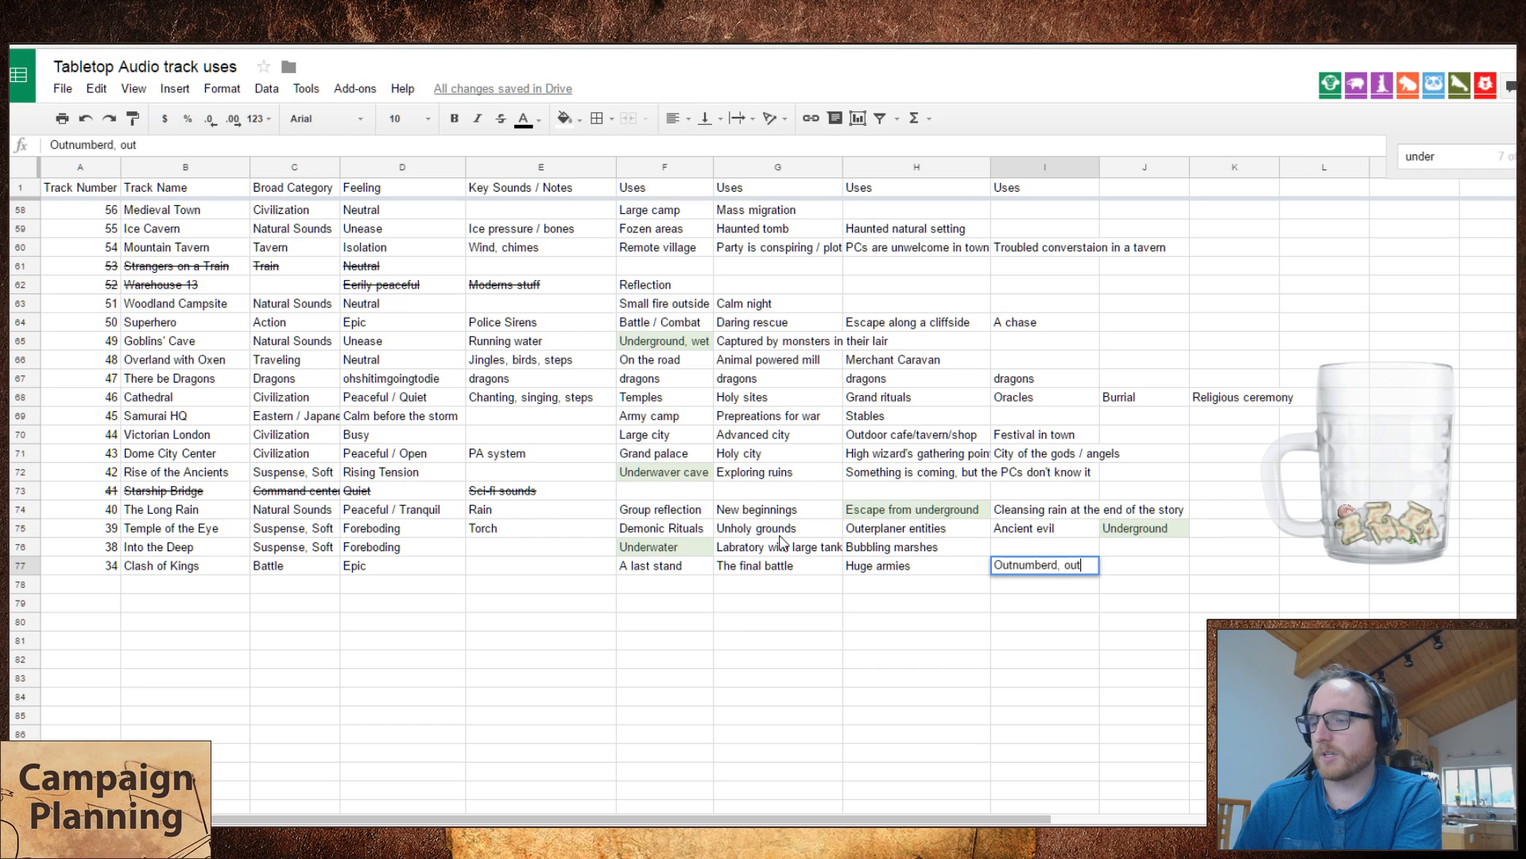
text(gunned,)
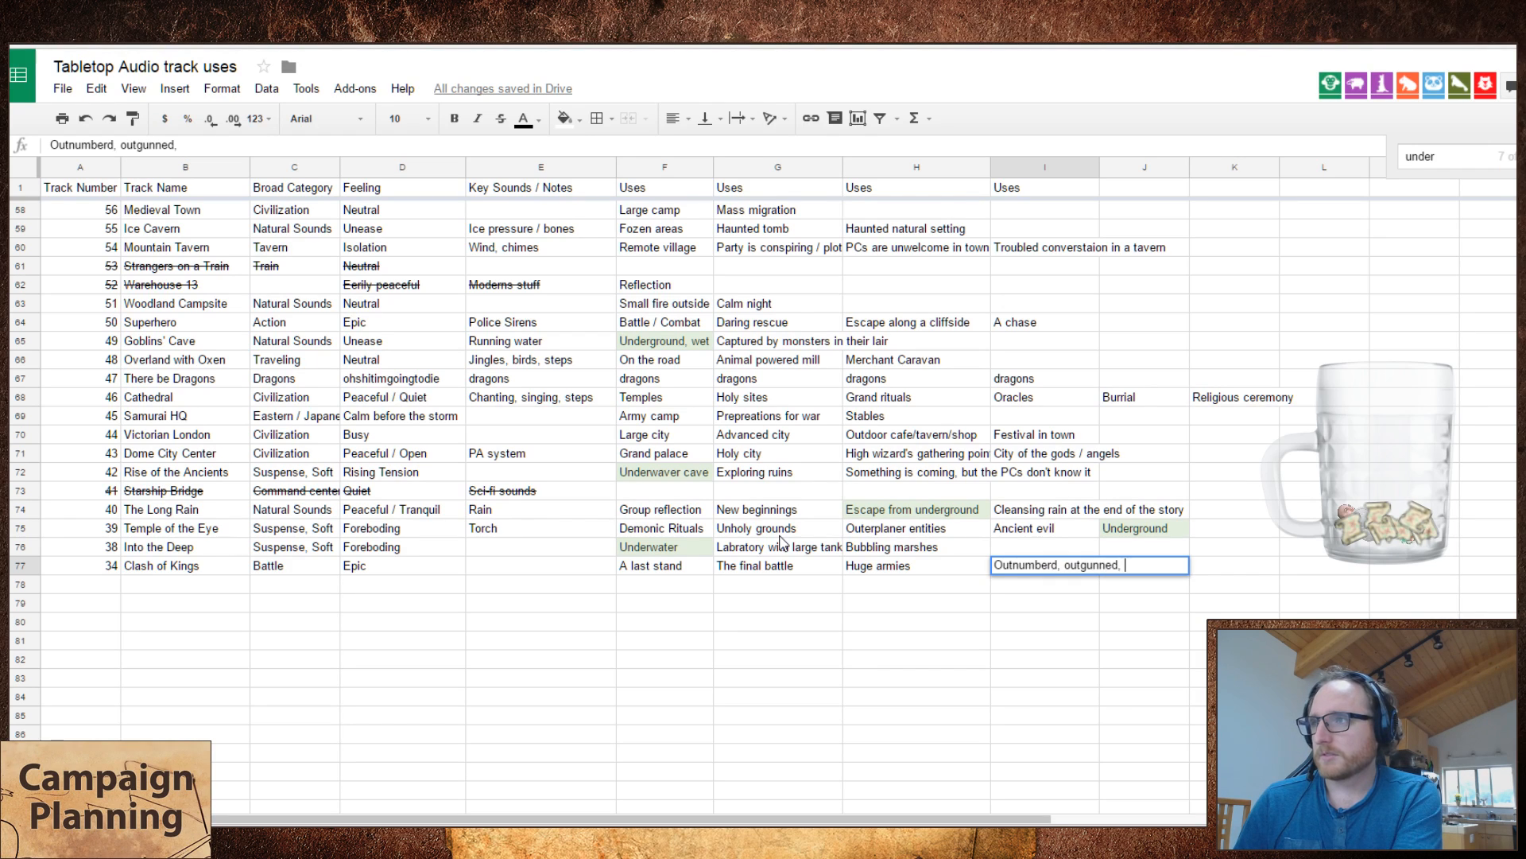
key(BackSpace)
key(BackSpace)
key(BackSpace)
key(BackSpace)
key(BackSpace)
key(BackSpace)
key(BackSpace)
key(BackSpace)
key(BackSpace)
key(BackSpace)
key(BackSpace)
key(BackSpace)
key(BackSpace)
key(BackSpace)
key(BackSpace)
key(BackSpace)
key(BackSpace)
key(BackSpace)
key(BackSpace)
key(BackSpace)
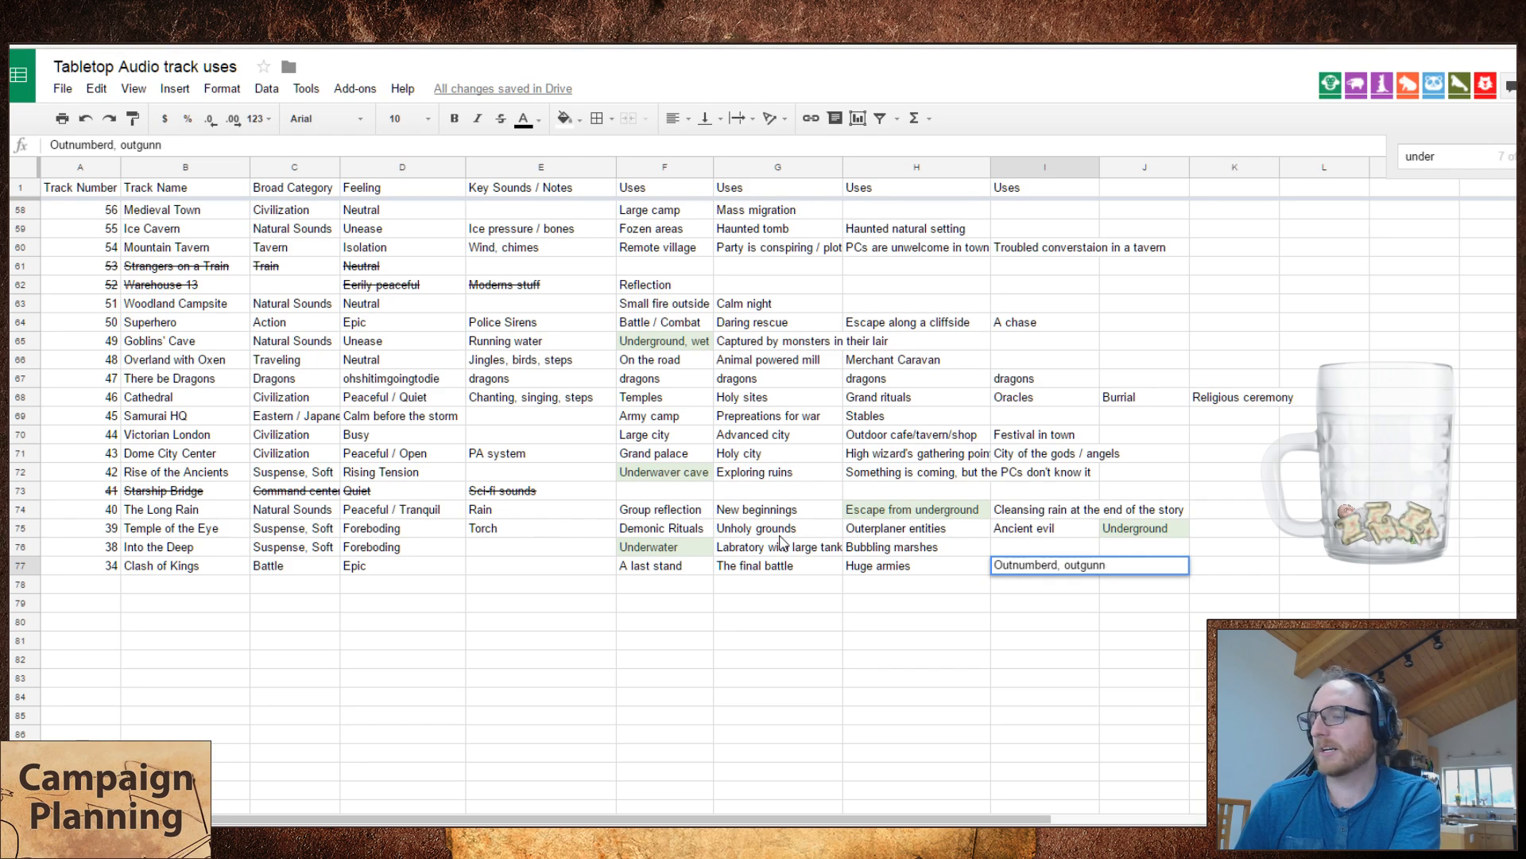
key(Escape)
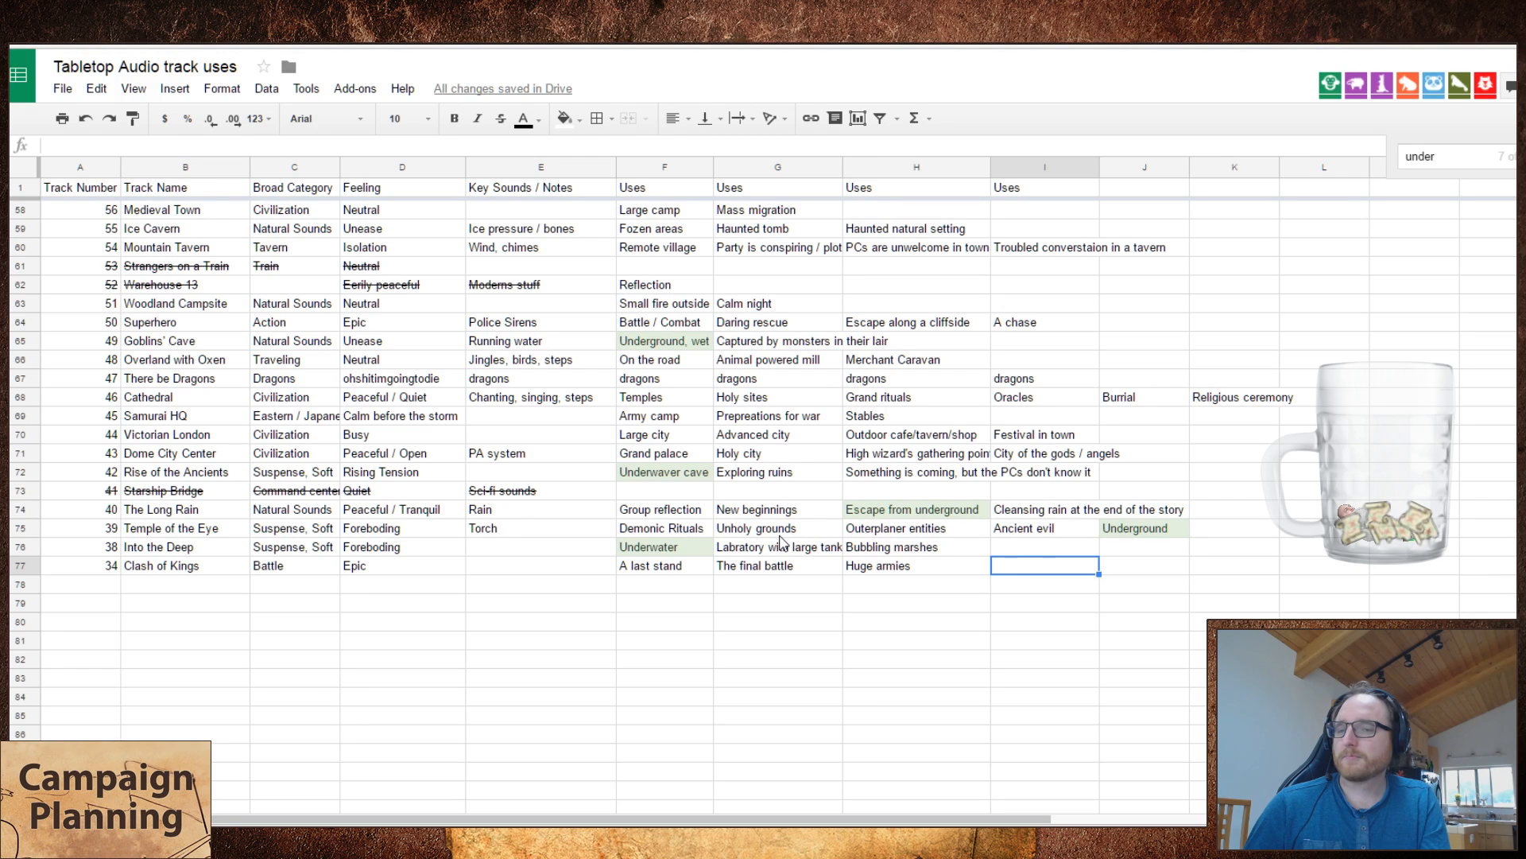
Step: Switch to Tabletop Audio, play Down by the Sea, and remove Into the Deep and Clash of Kings from the playlist
key(ctrl+Tab)
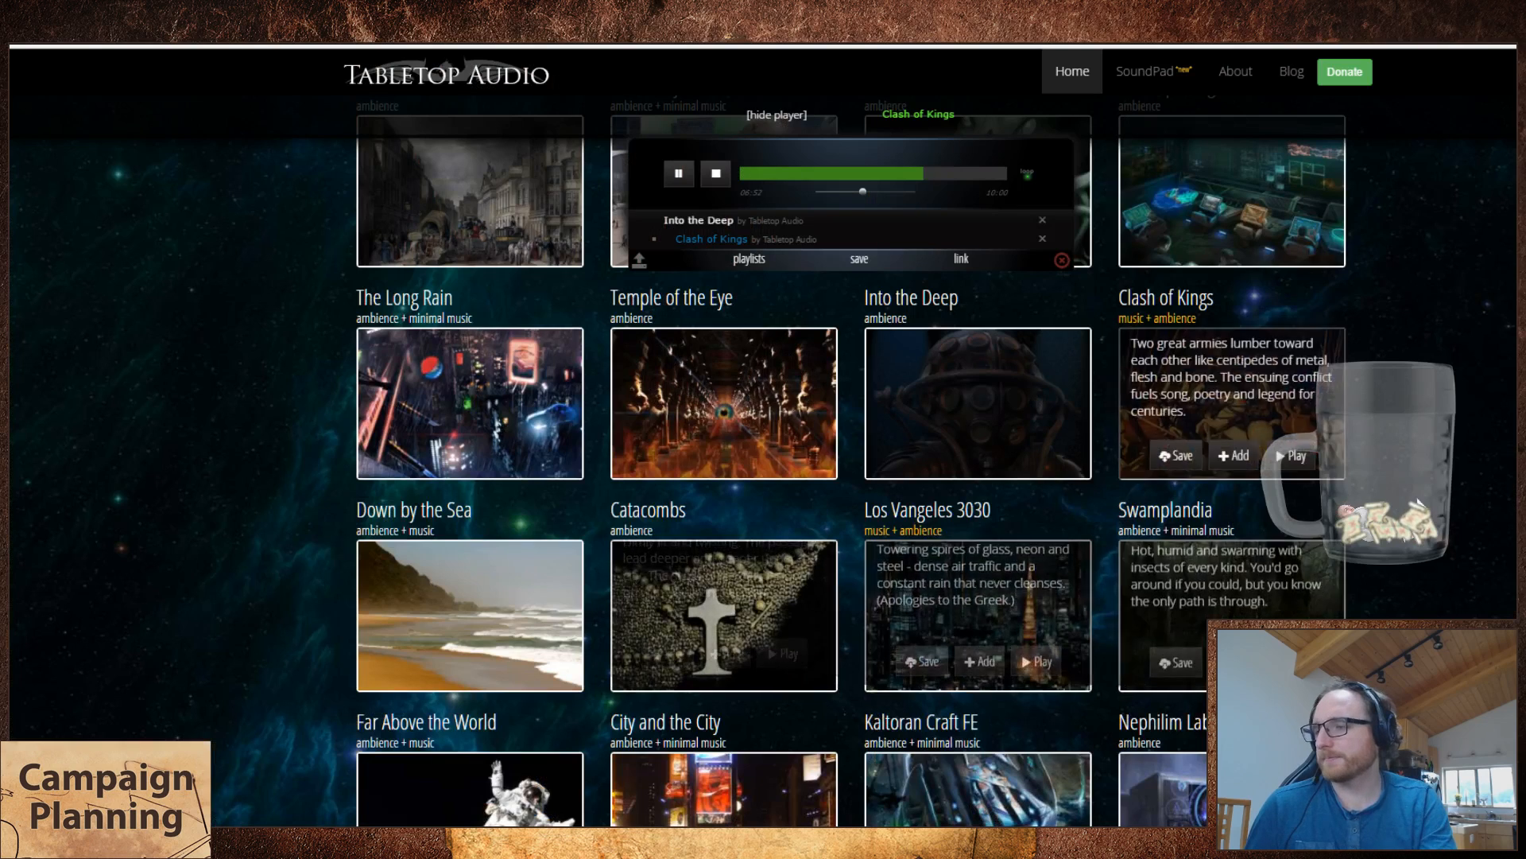
click(529, 656)
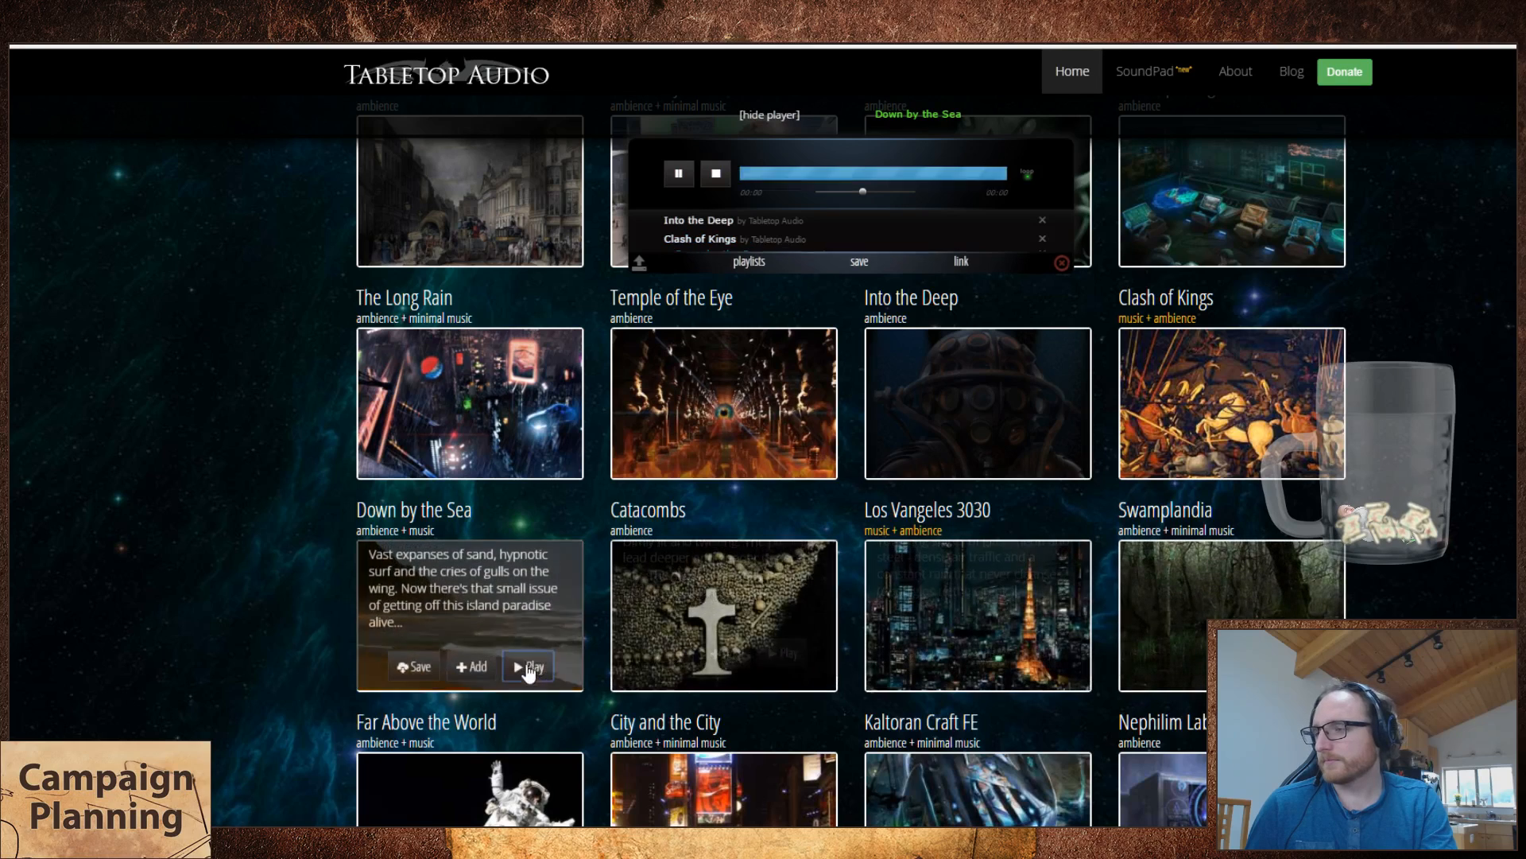
click(1041, 220)
click(1041, 221)
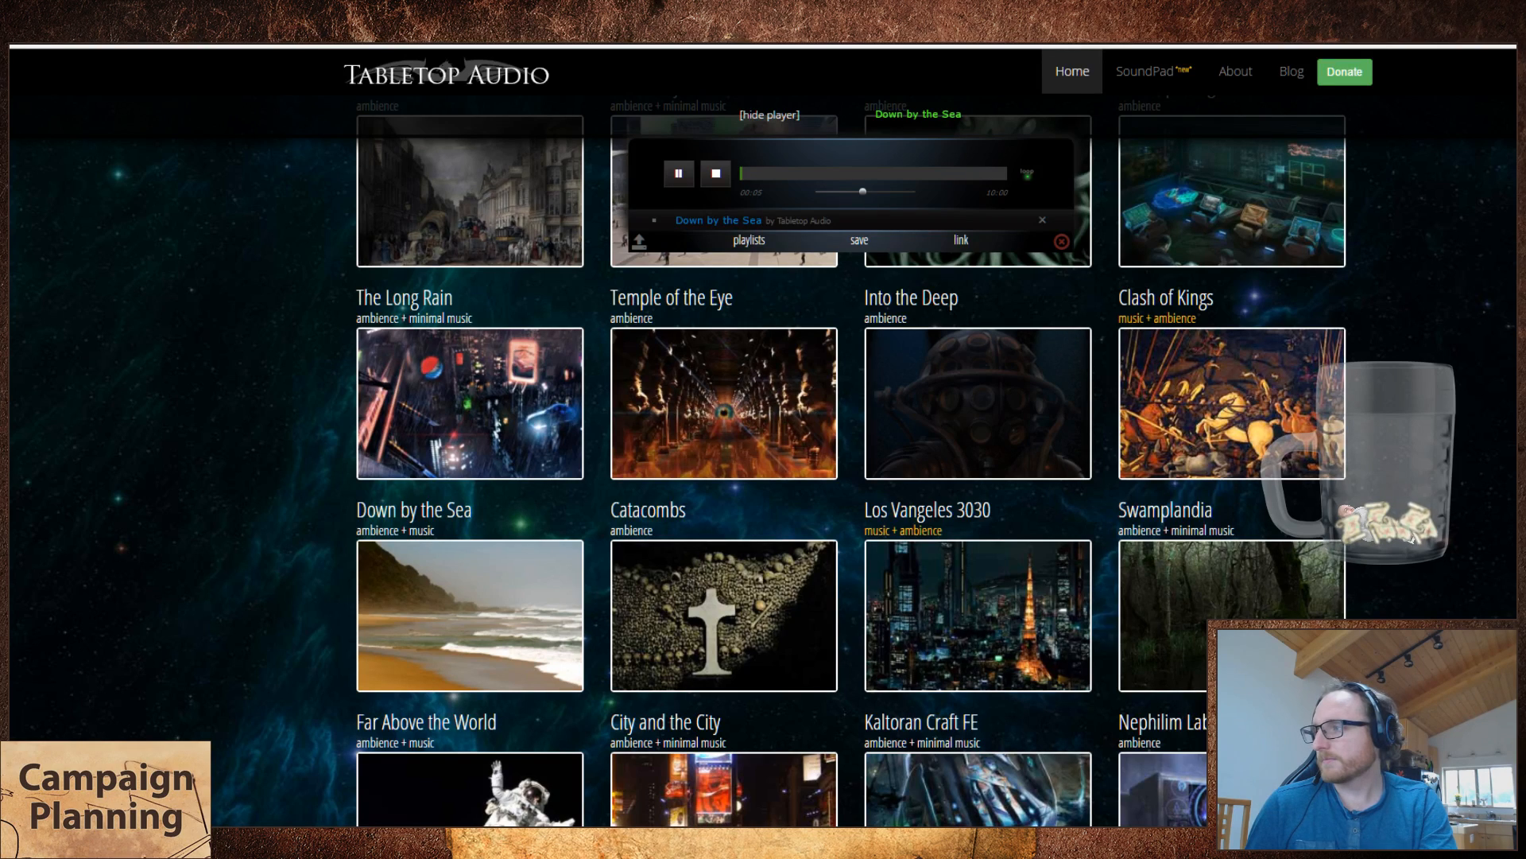
Step: Start a new spreadsheet row below Clash of Kings with track number 36 and track name "Down by the Sea"
key(ctrl+Tab)
key(Down)
key(Left)
key(Left)
key(Left)
key(Left)
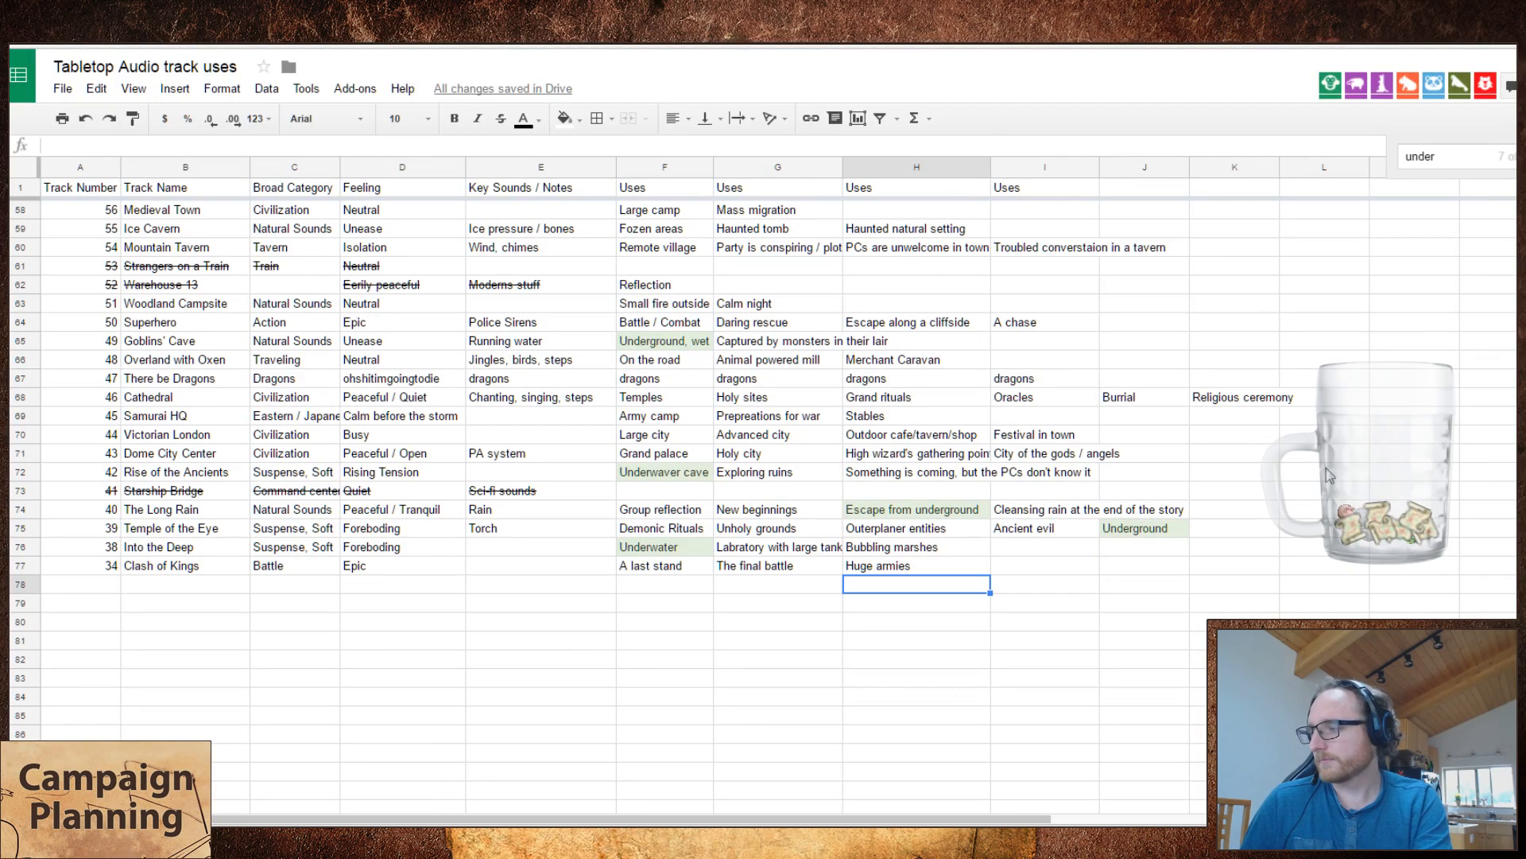
key(Left)
key(Left)
key(Left)
key(Left)
key(ctrl+shift+Tab)
mouse_move(423, 674)
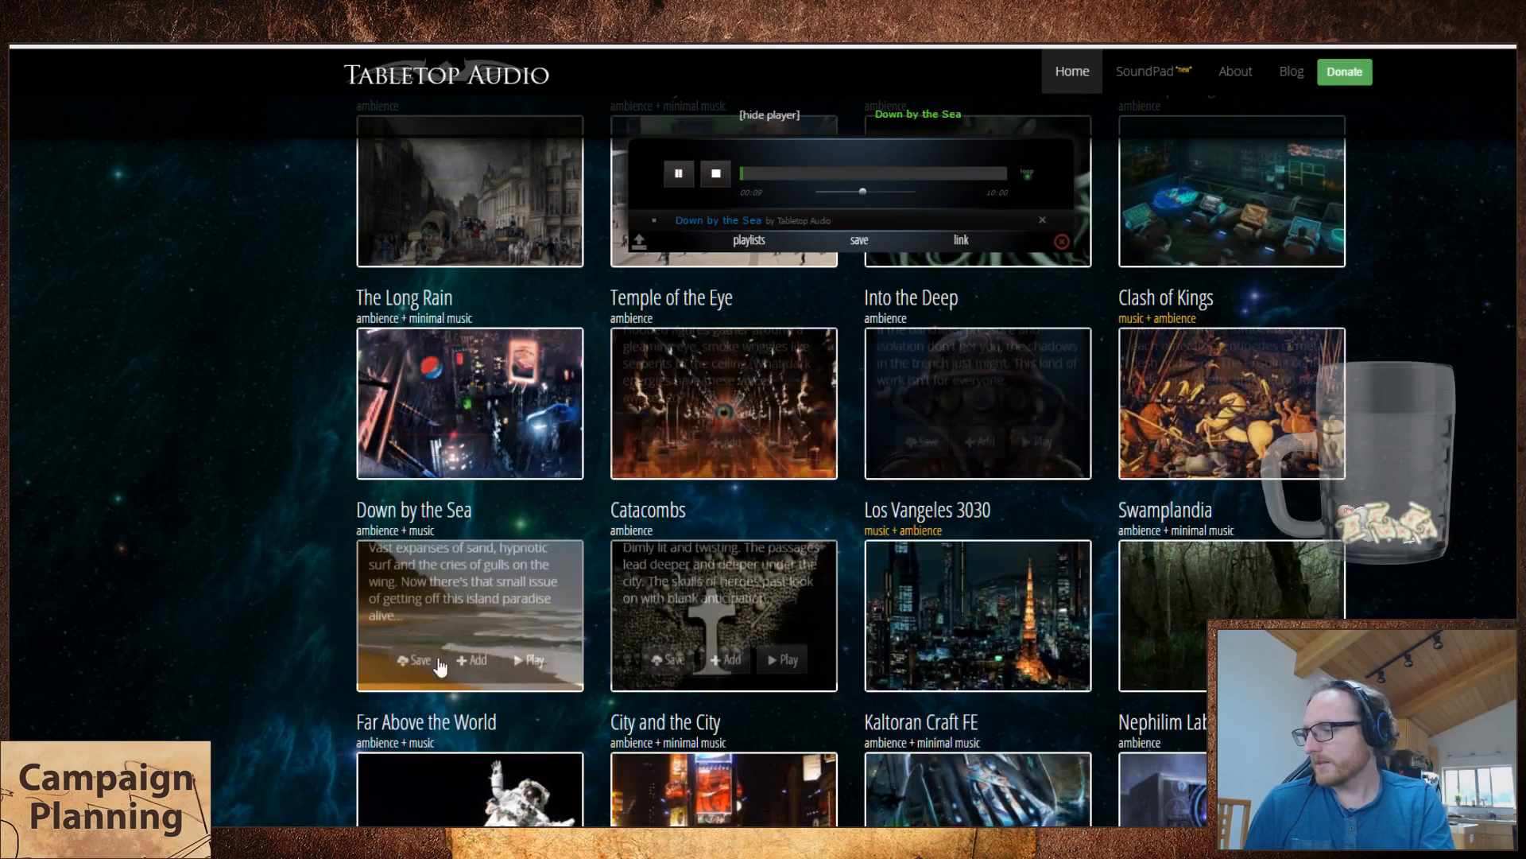
key(ctrl+Tab)
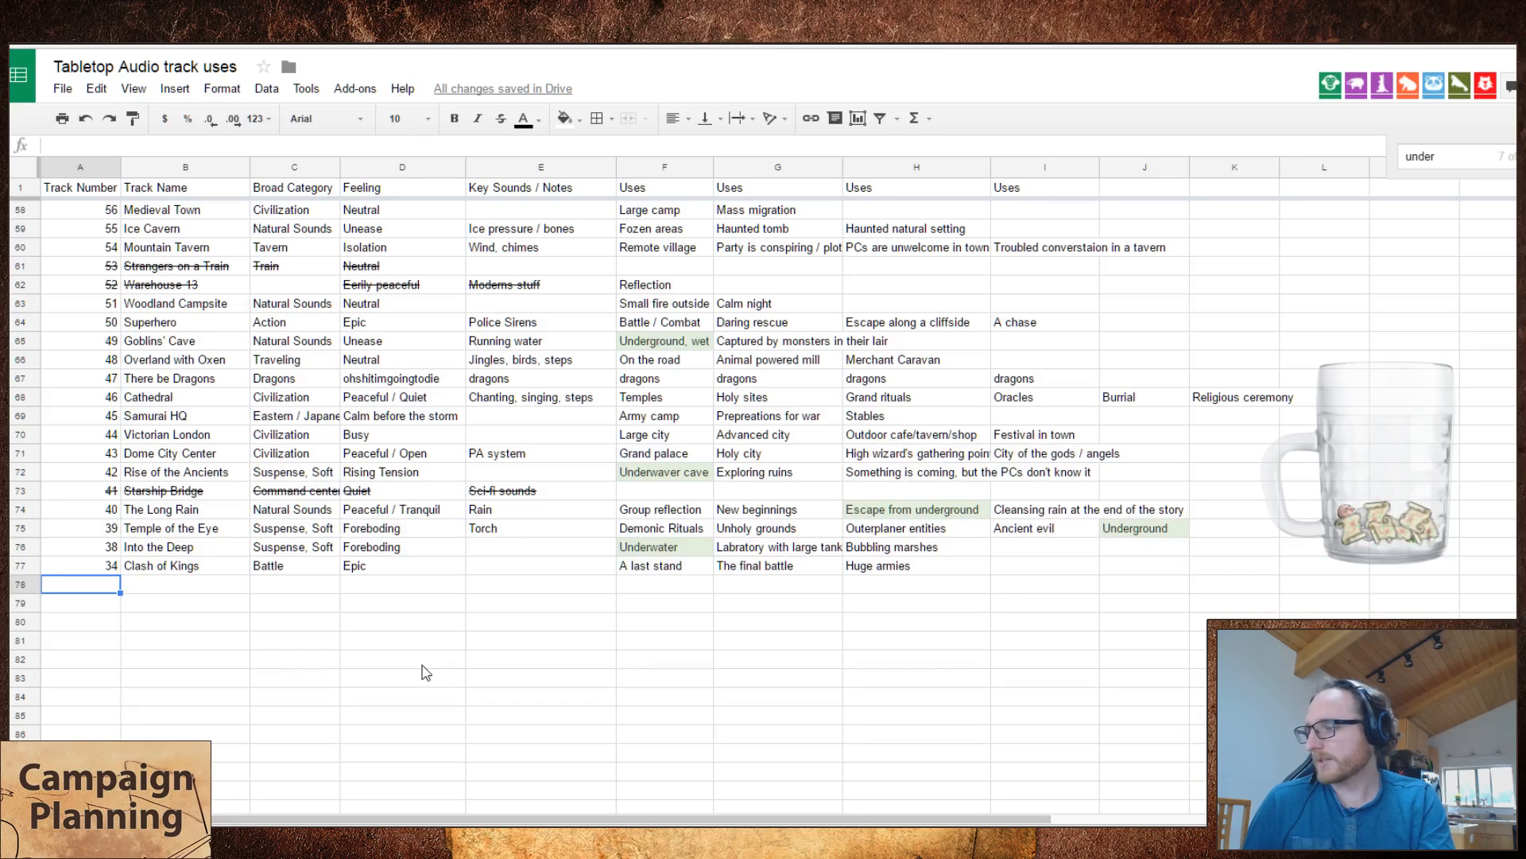
text(36)
key(Tab)
text(Down by )
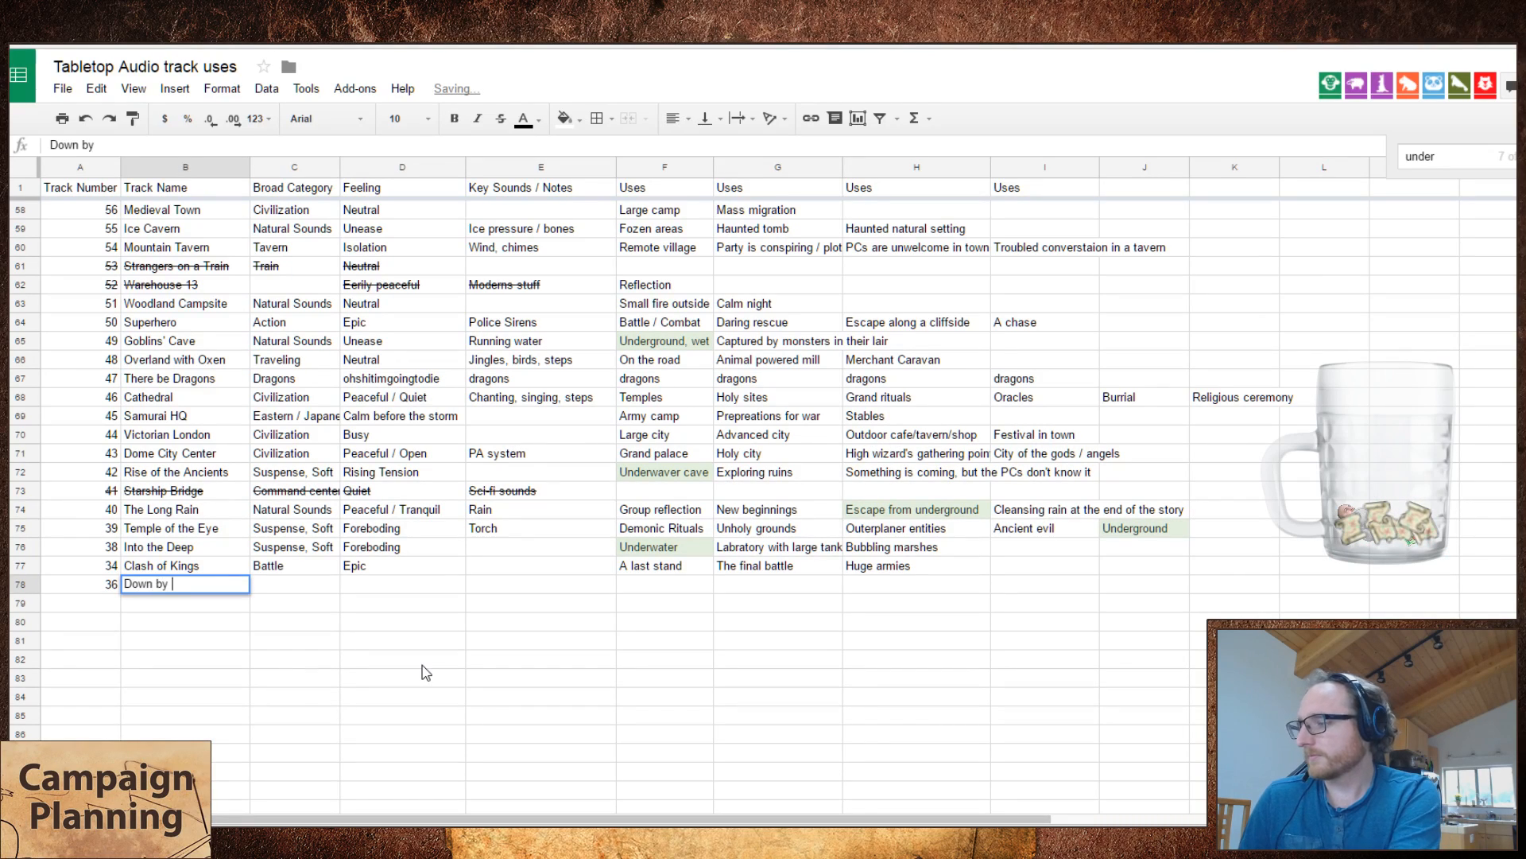
text(the Sea)
key(Tab)
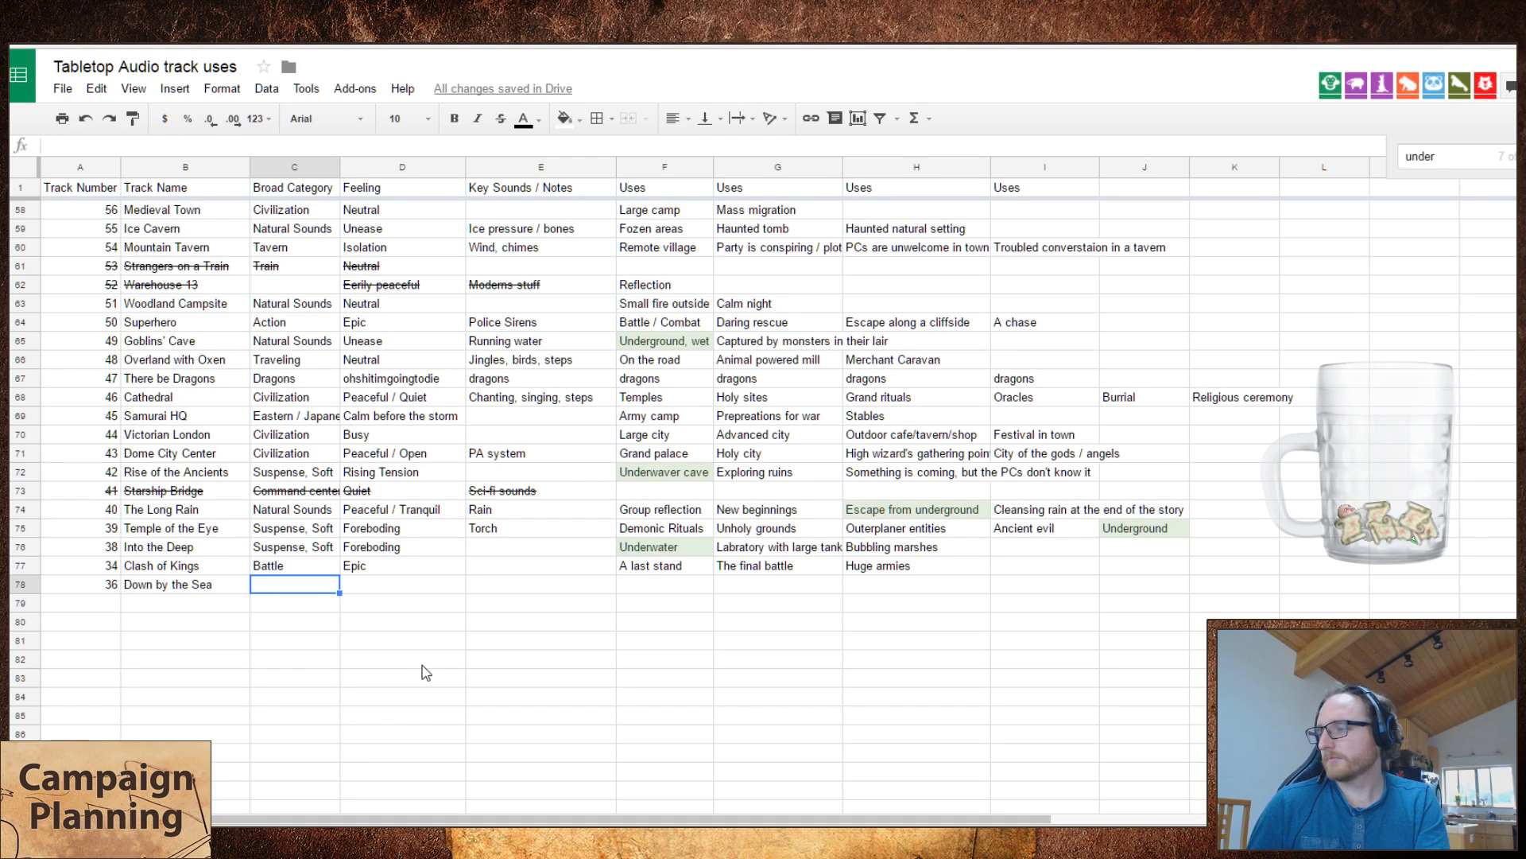
Step: Enter "Natural Sounds" as the broad category and "Peaceful / Tranquil" as the feeling of Down by the Sea
text(Natural Sounds)
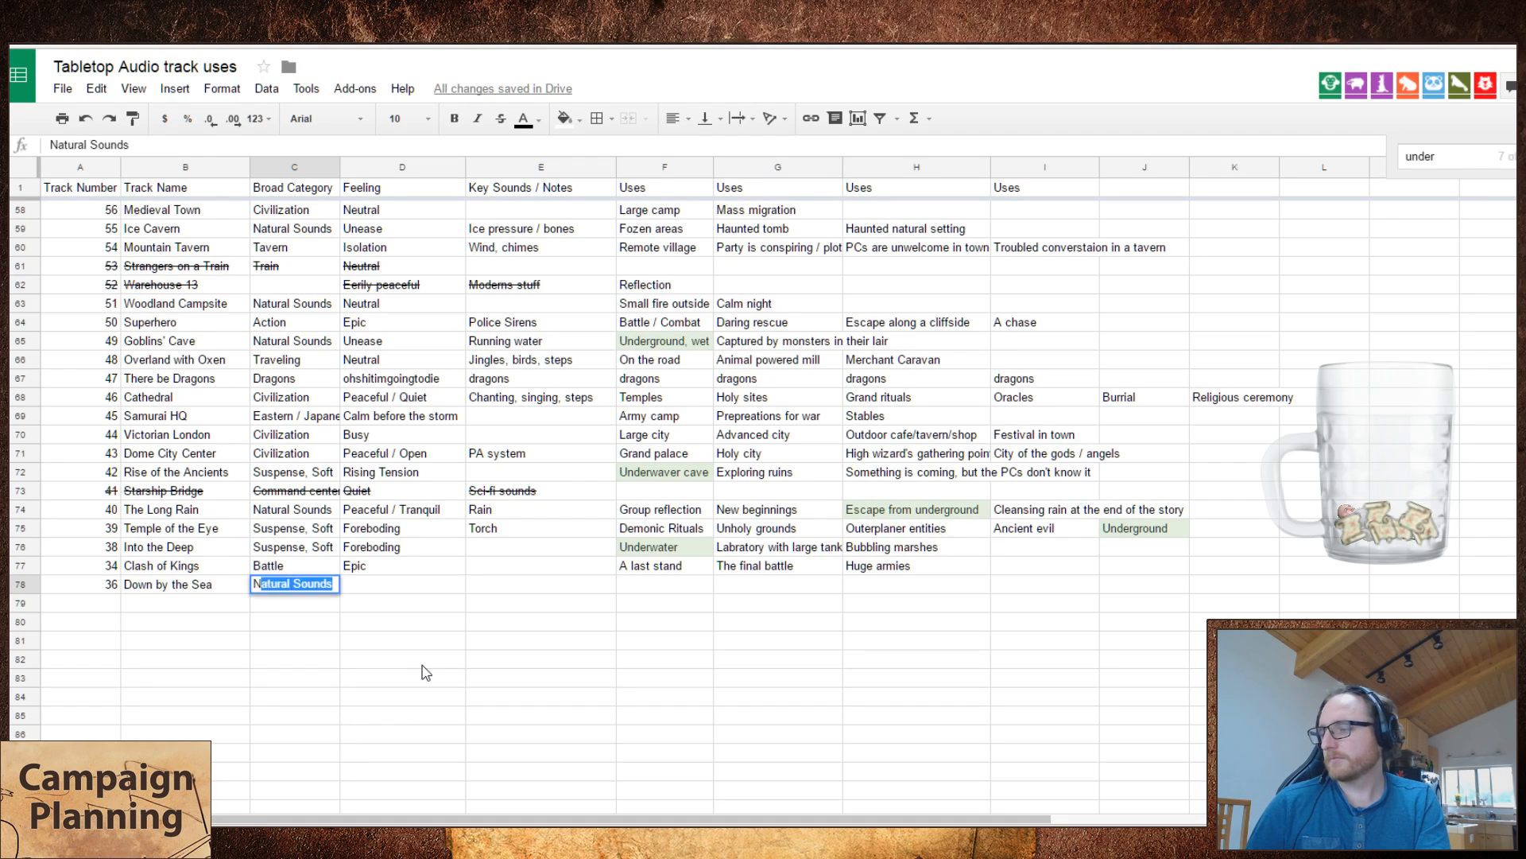
key(Tab)
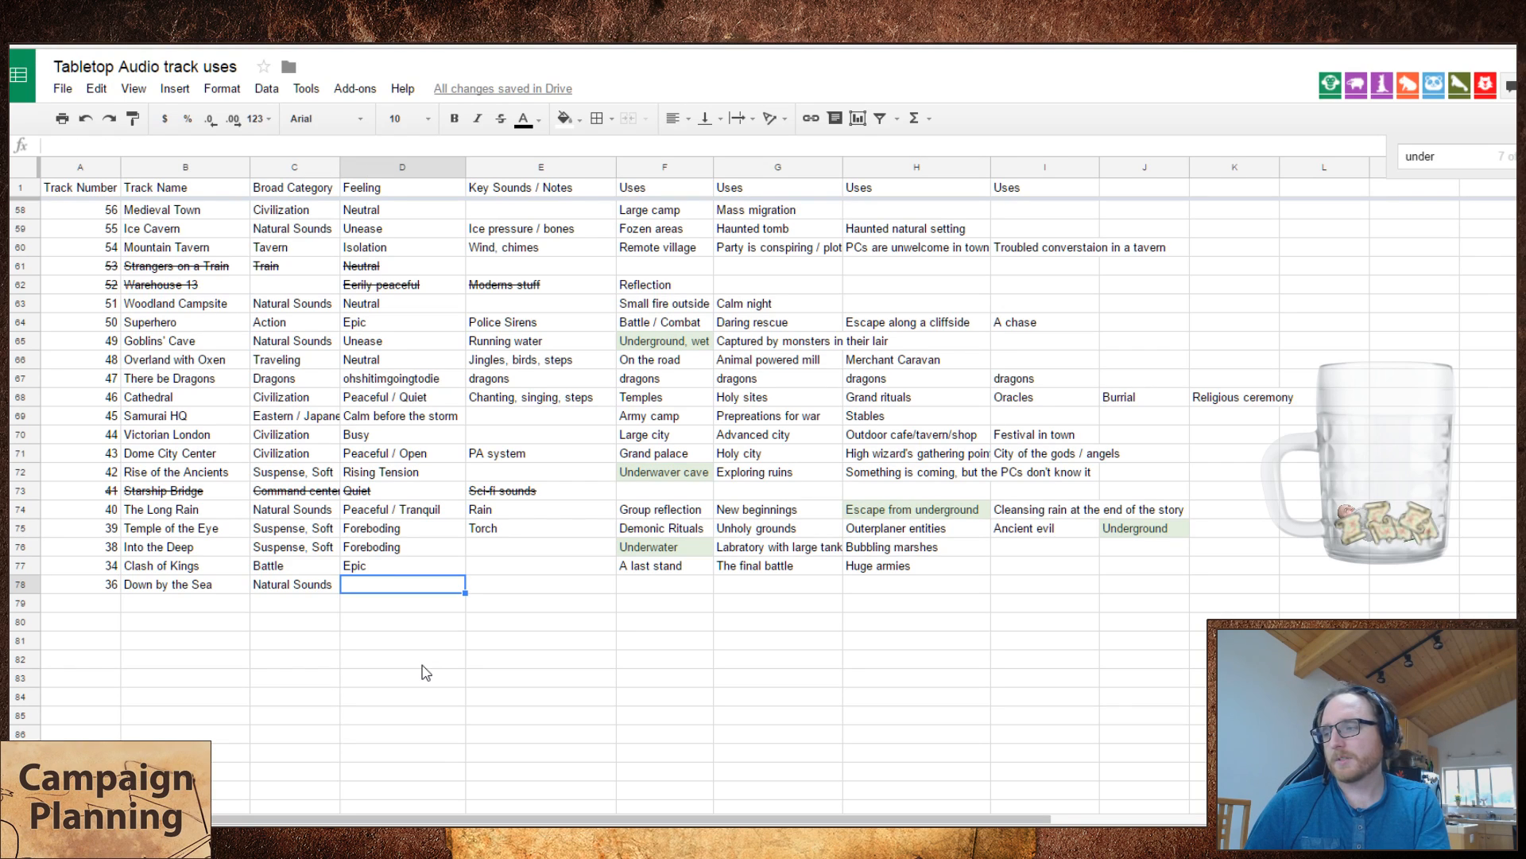
text(Pea)
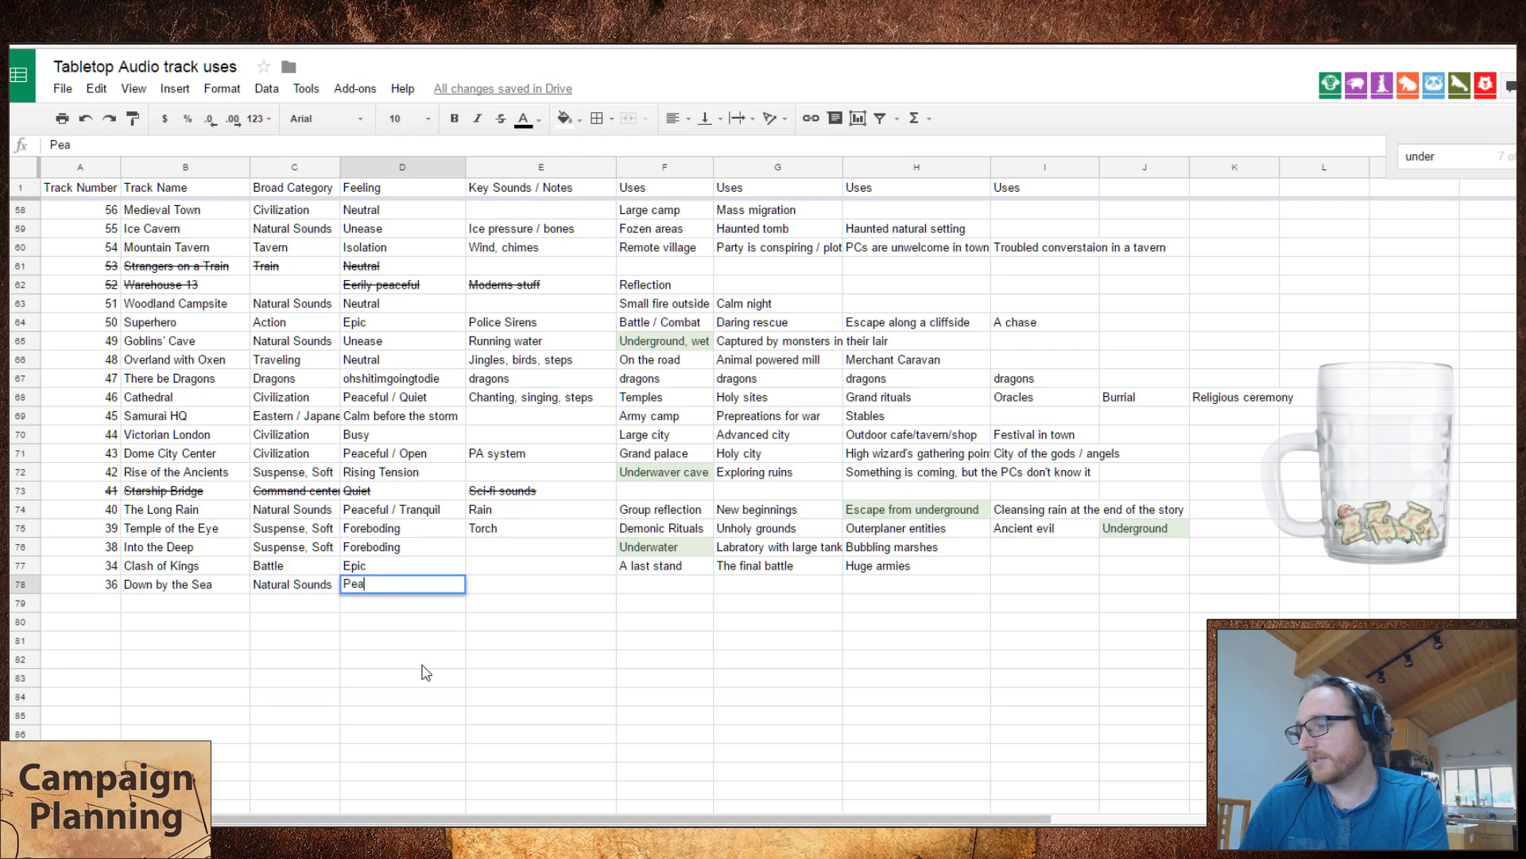
text(ceful /)
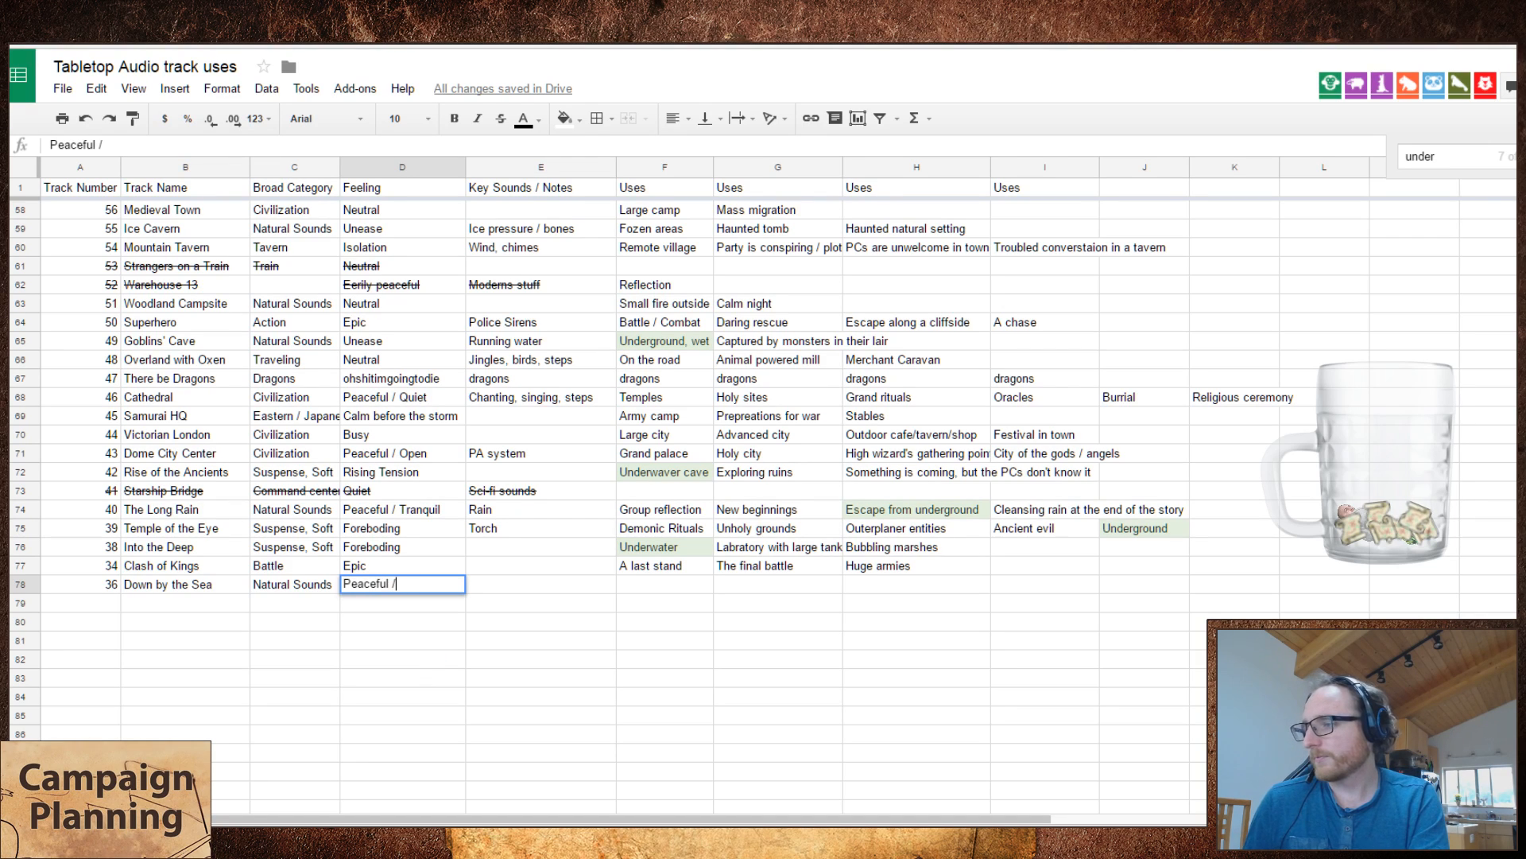
text( T)
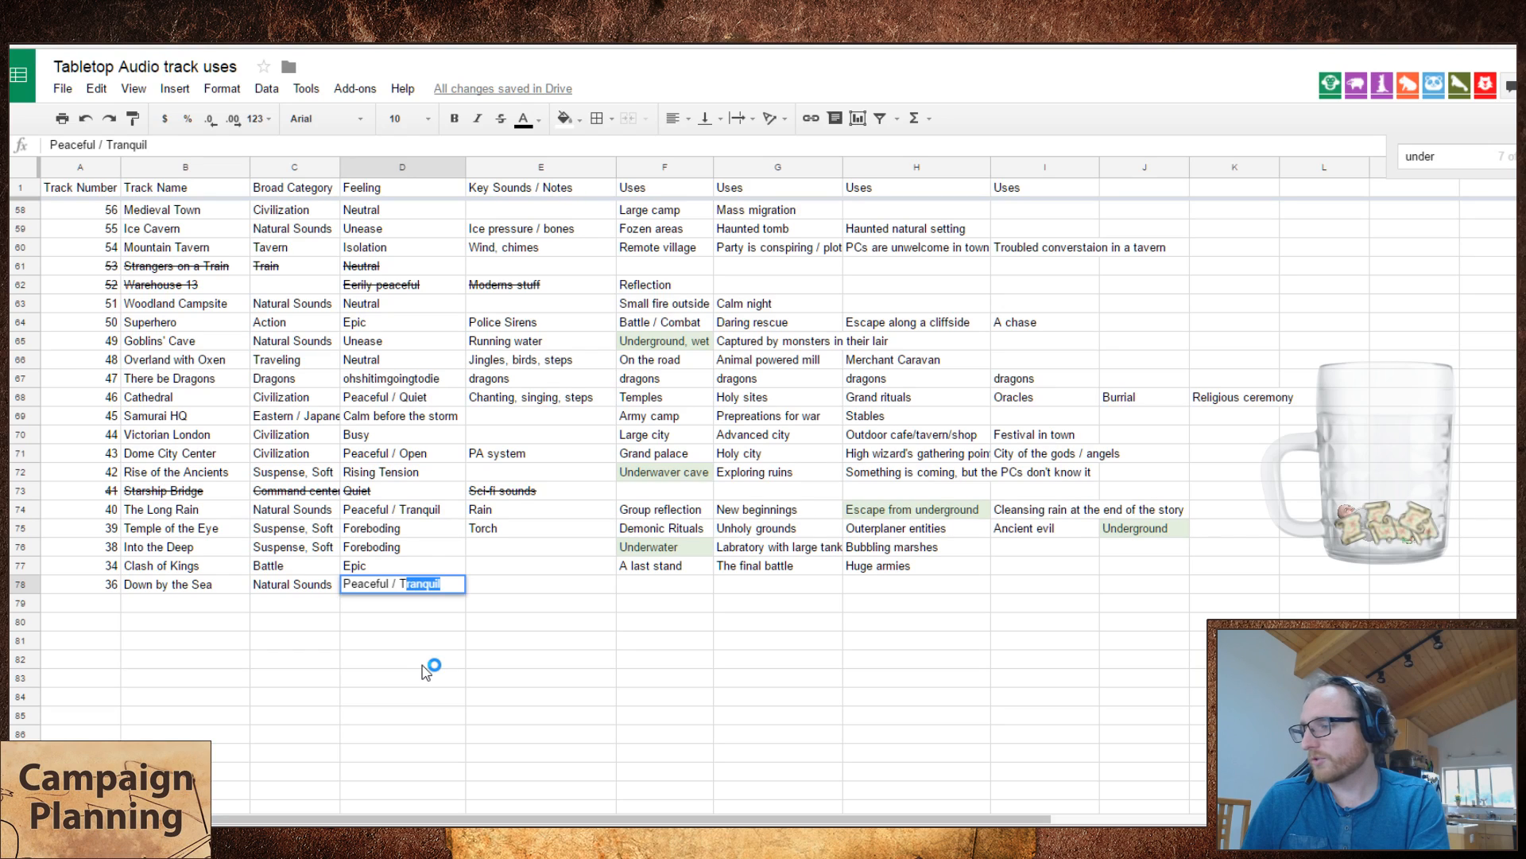
key(Tab)
key(Tab)
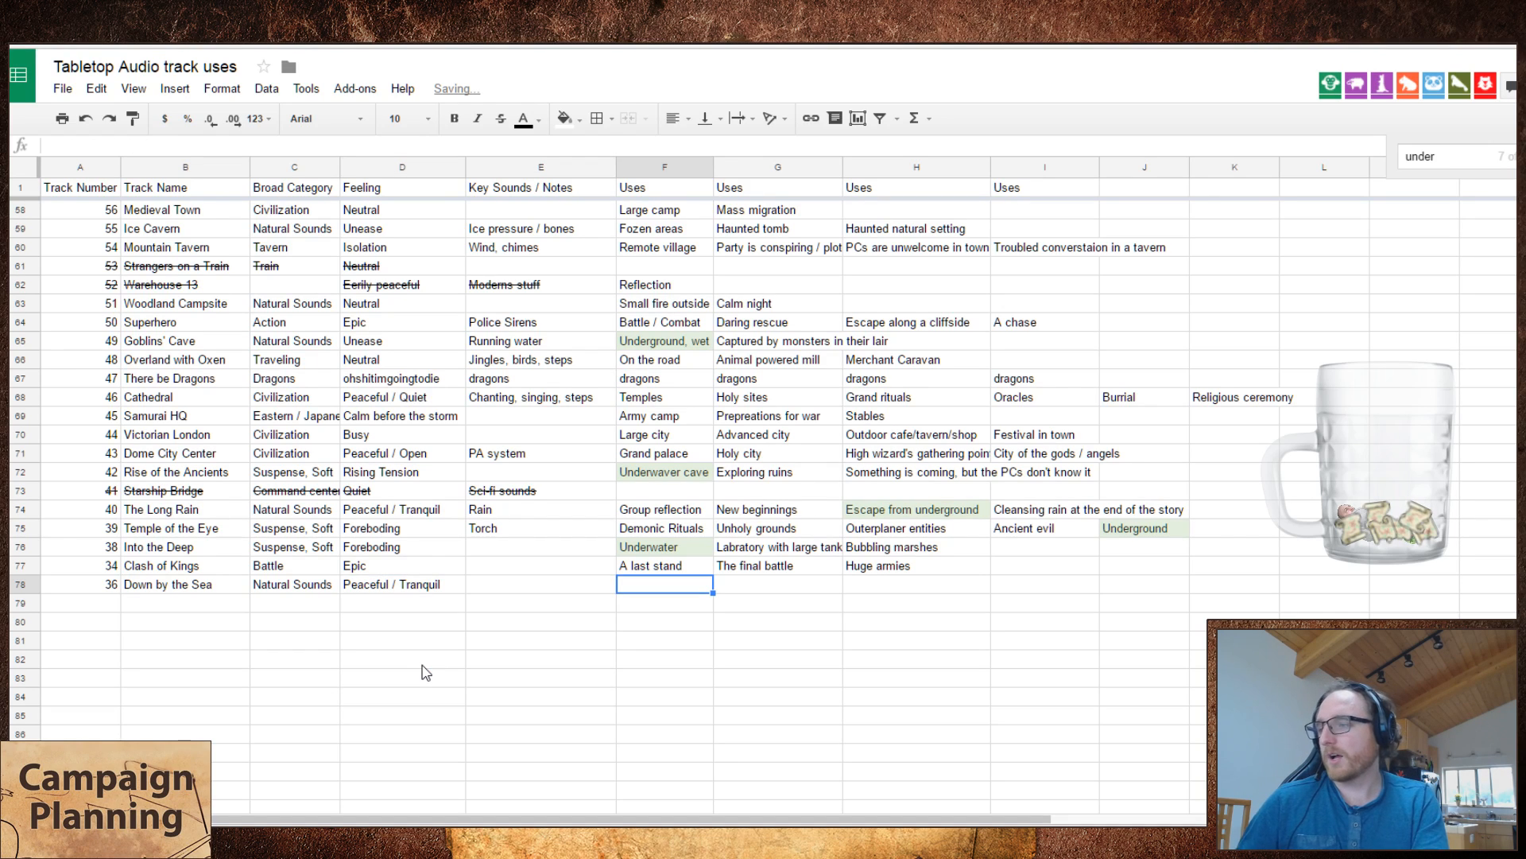
Step: Enter "ocean" as the key sound and "Peaceful return" as the first use of Down by the Sea
key(Left)
text(ocean)
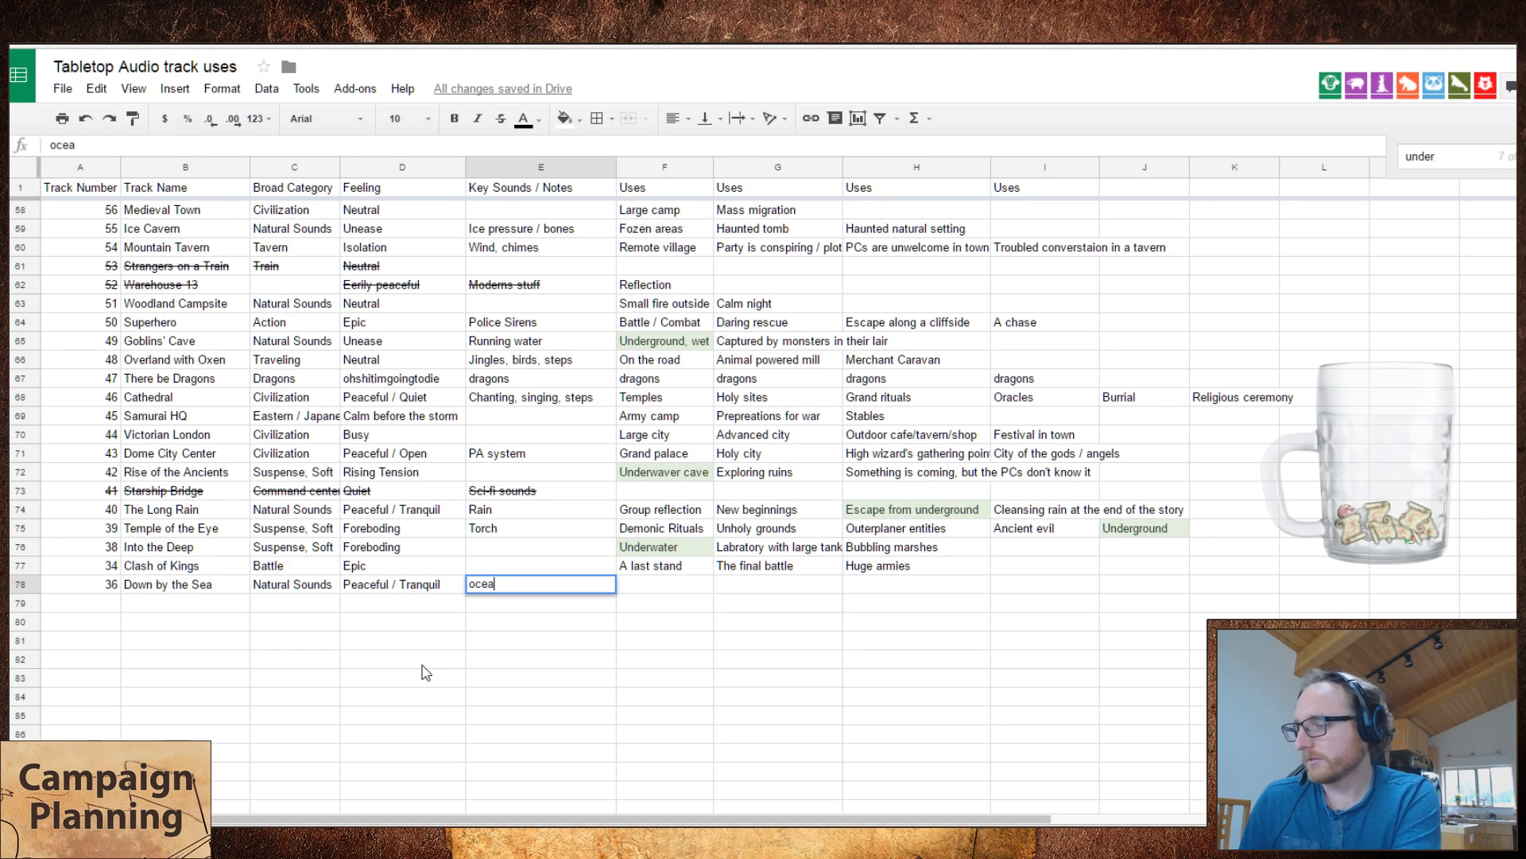
key(Tab)
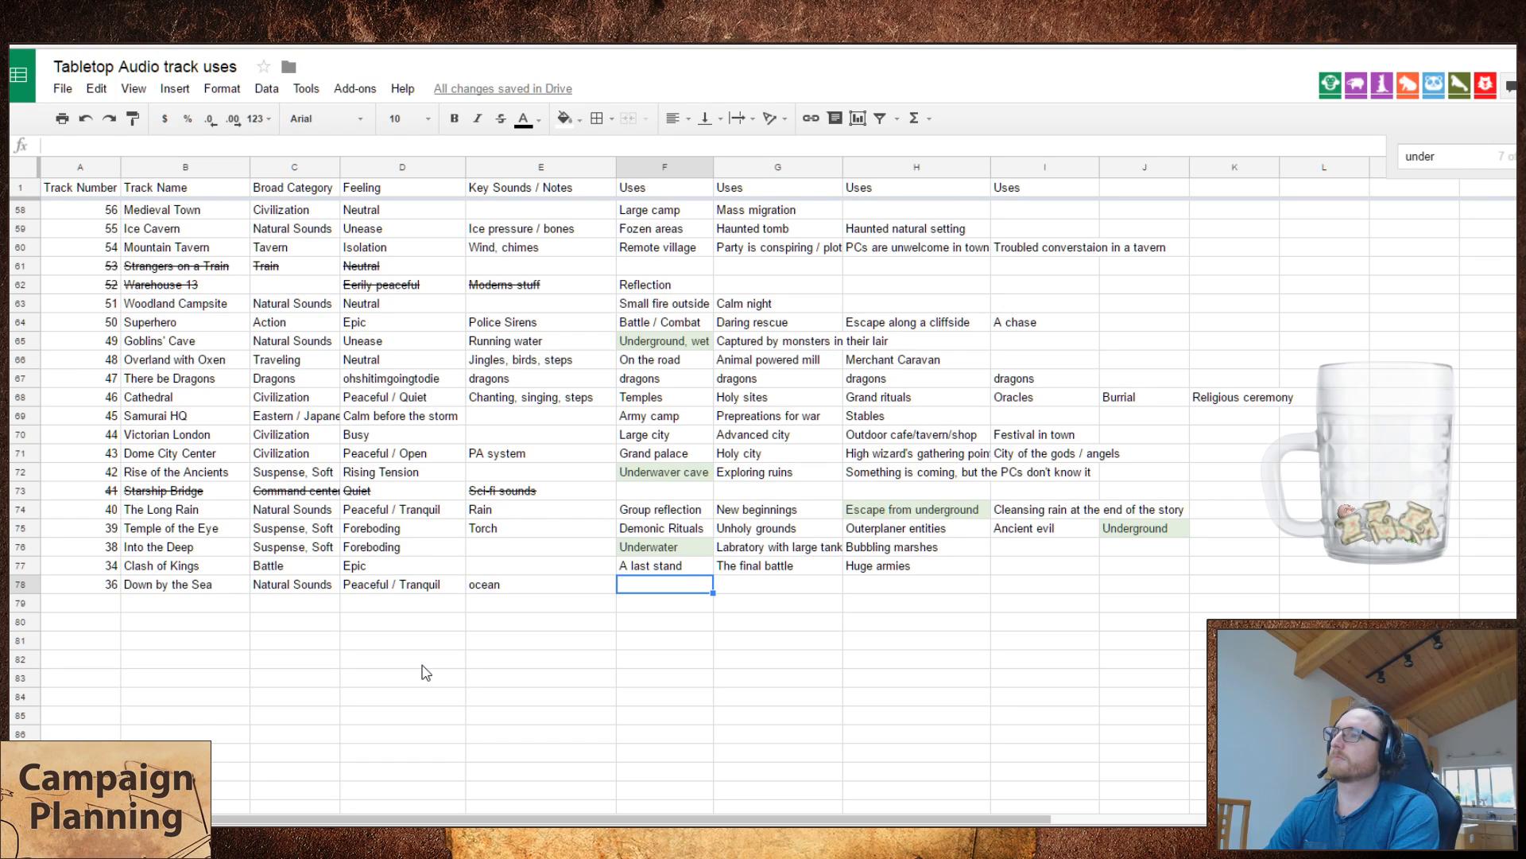
text(Peaceful return)
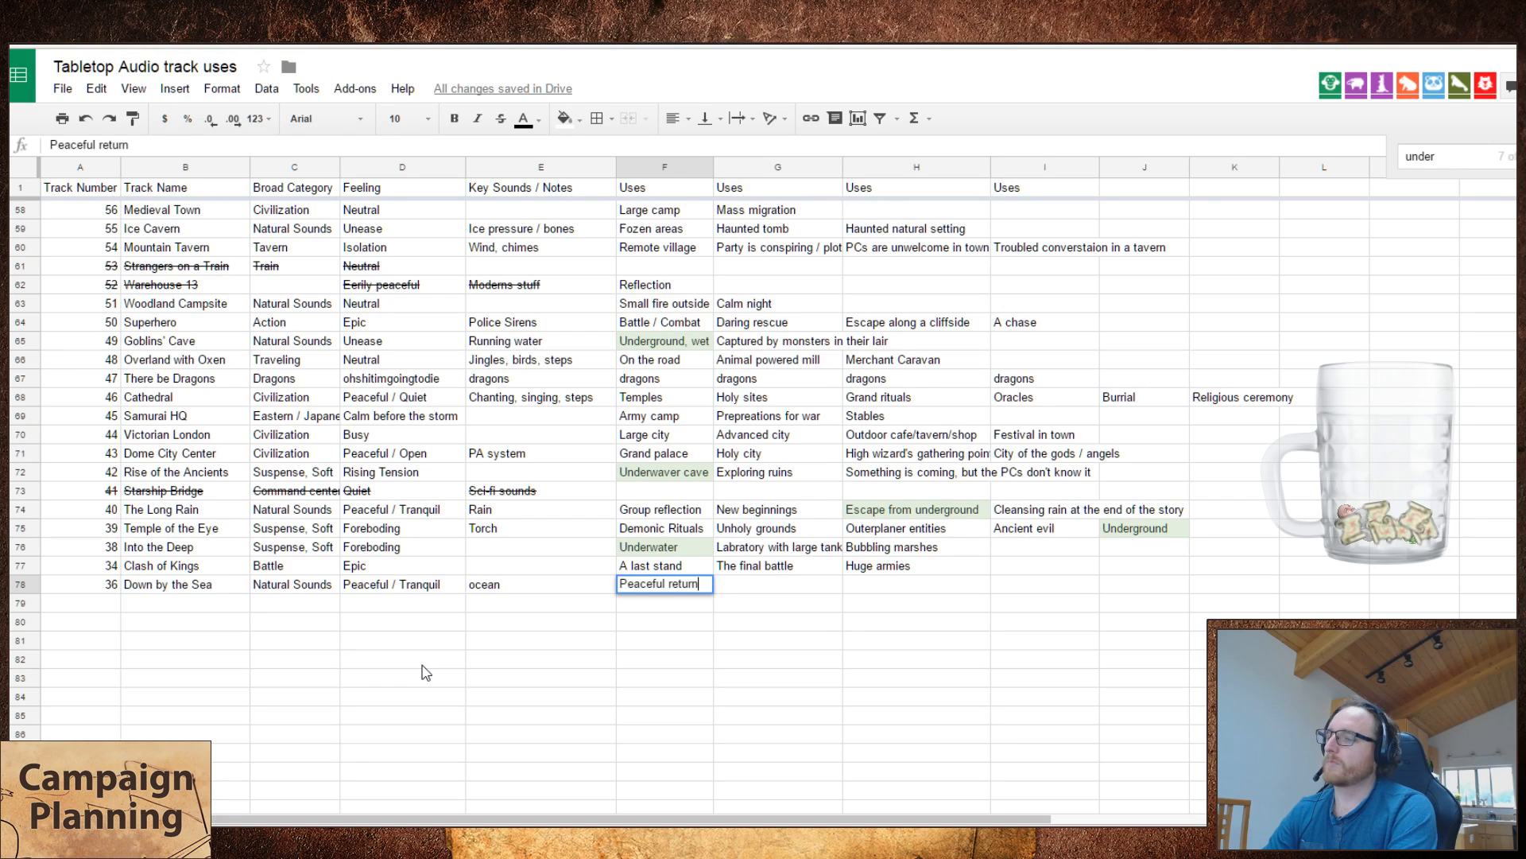
key(Tab)
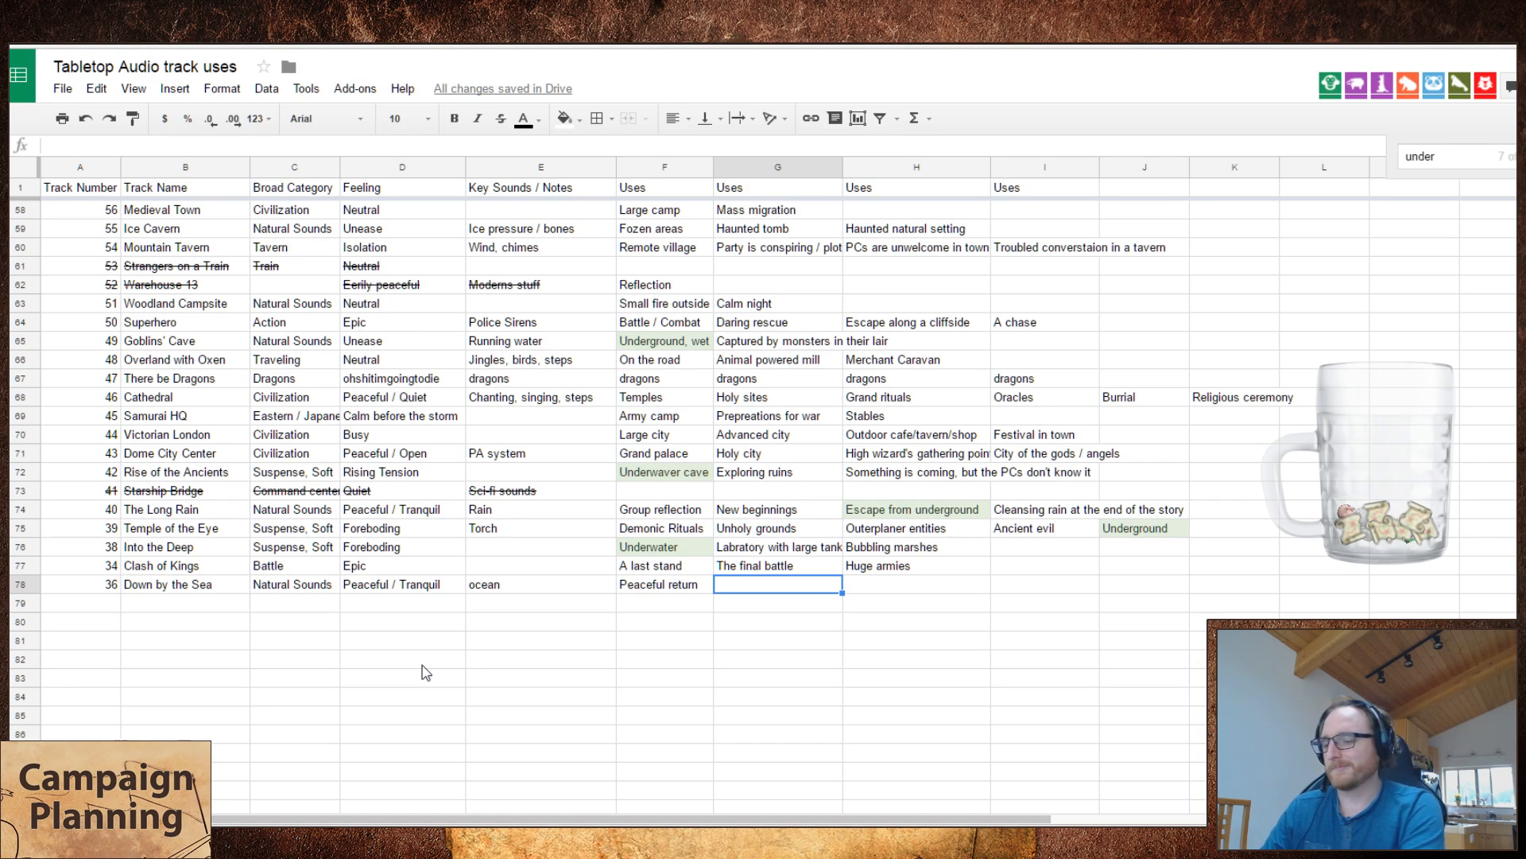
Step: Enter "Lands untouched by horrors" as the second use of Down by the Sea
text(Lands untouched by the)
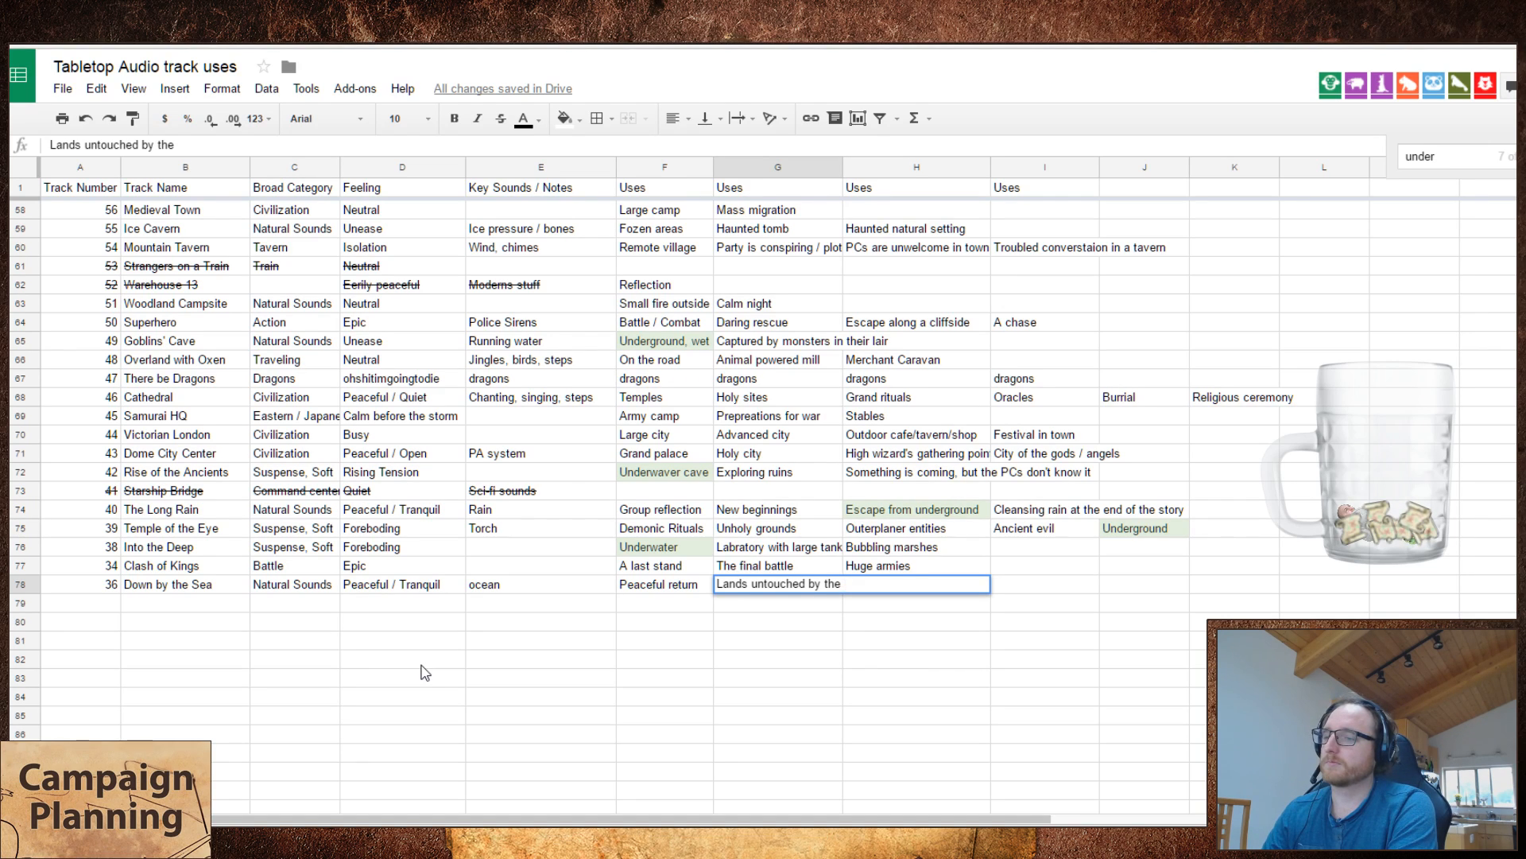
key(BackSpace)
key(BackSpace)
key(BackSpace)
key(BackSpace)
text(horros)
key(Tab)
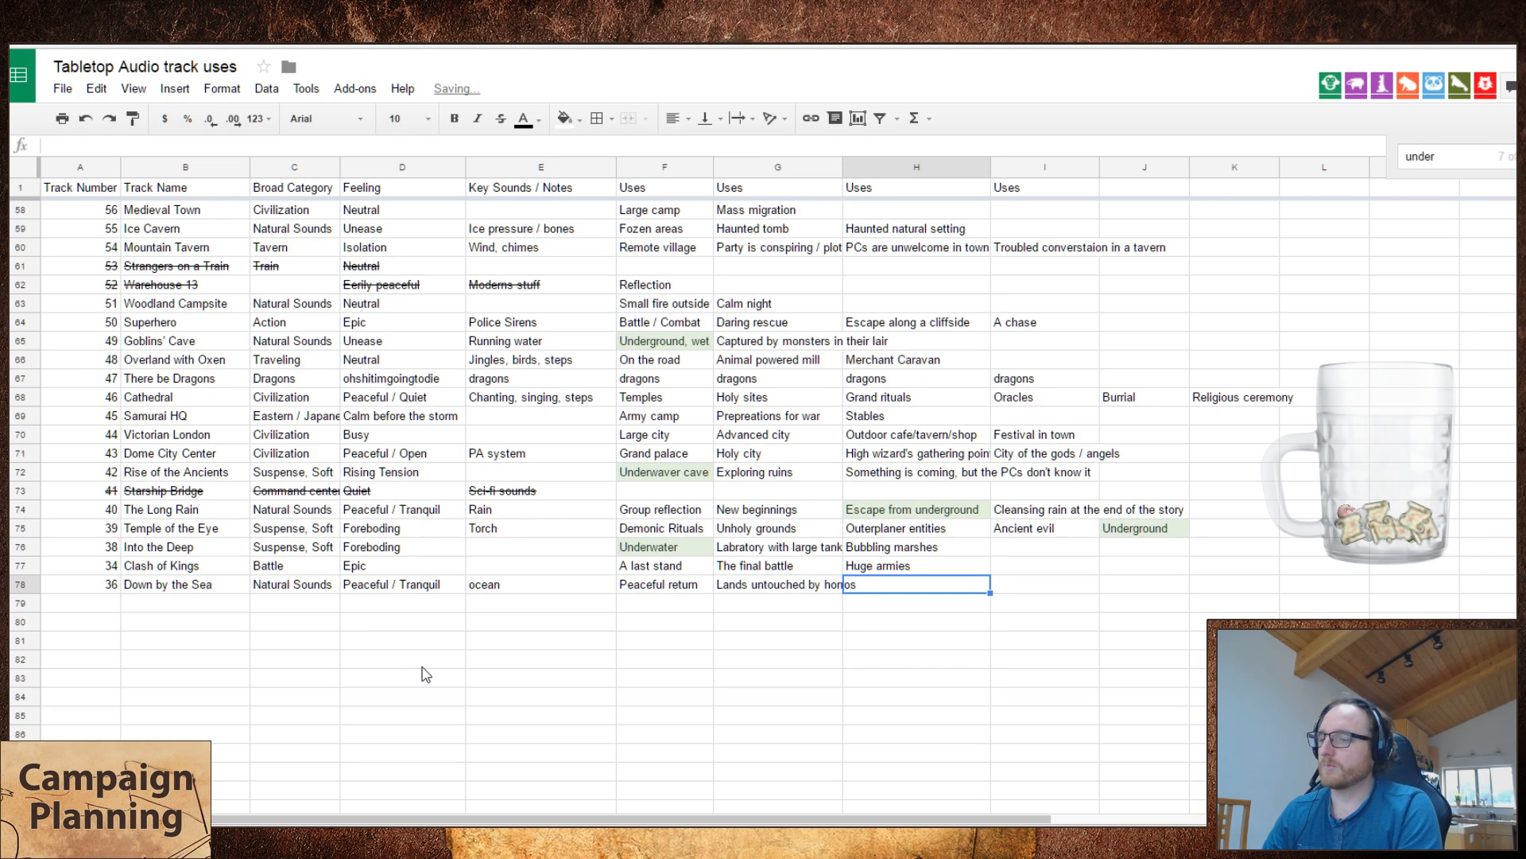
key(shift+Tab)
key(Return)
key(BackSpace)
key(BackSpace)
text(ors)
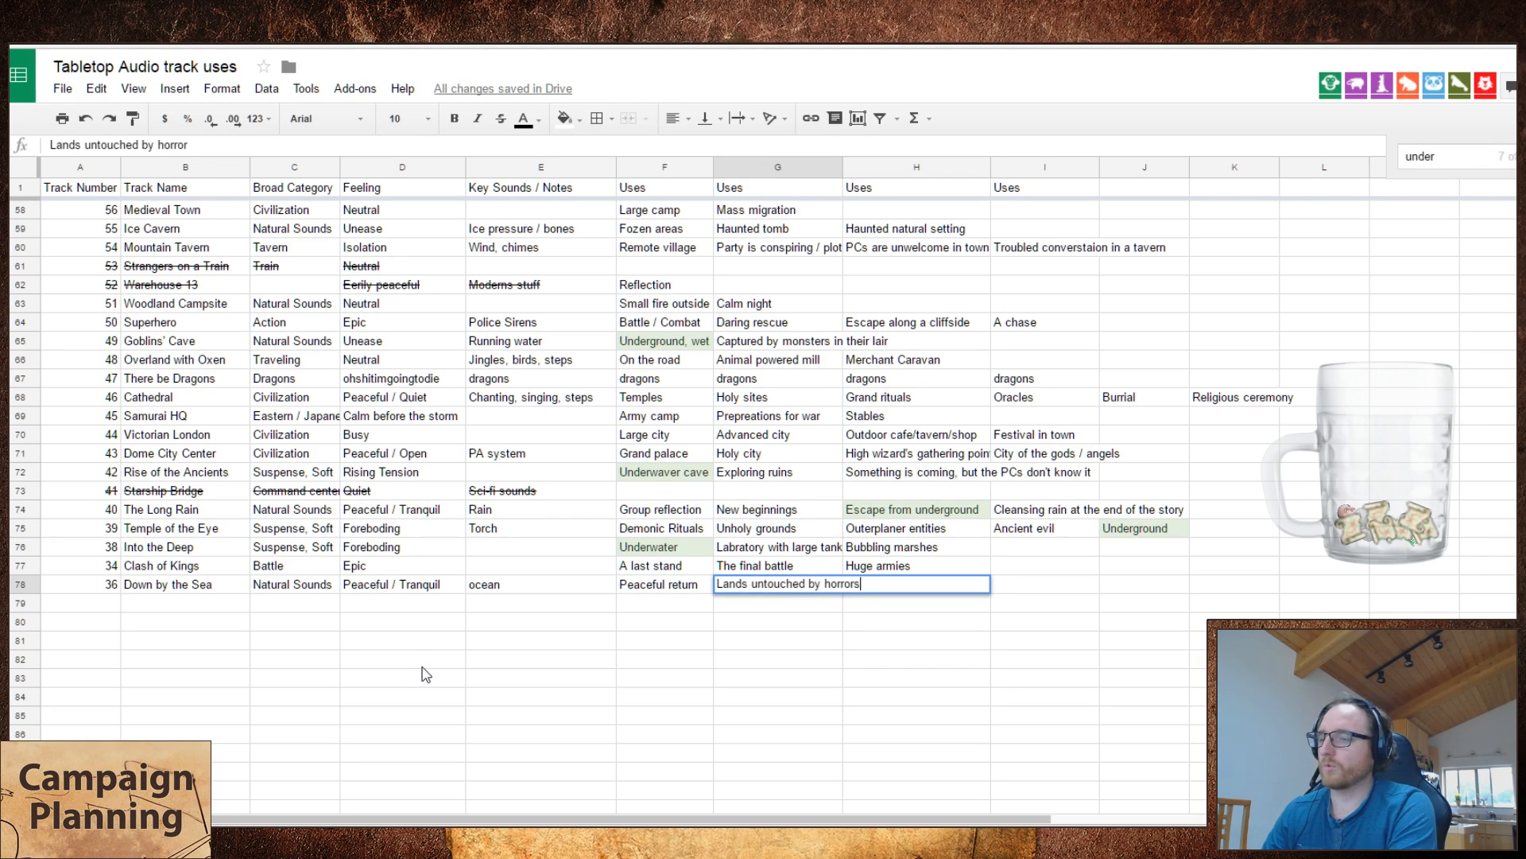
key(Tab)
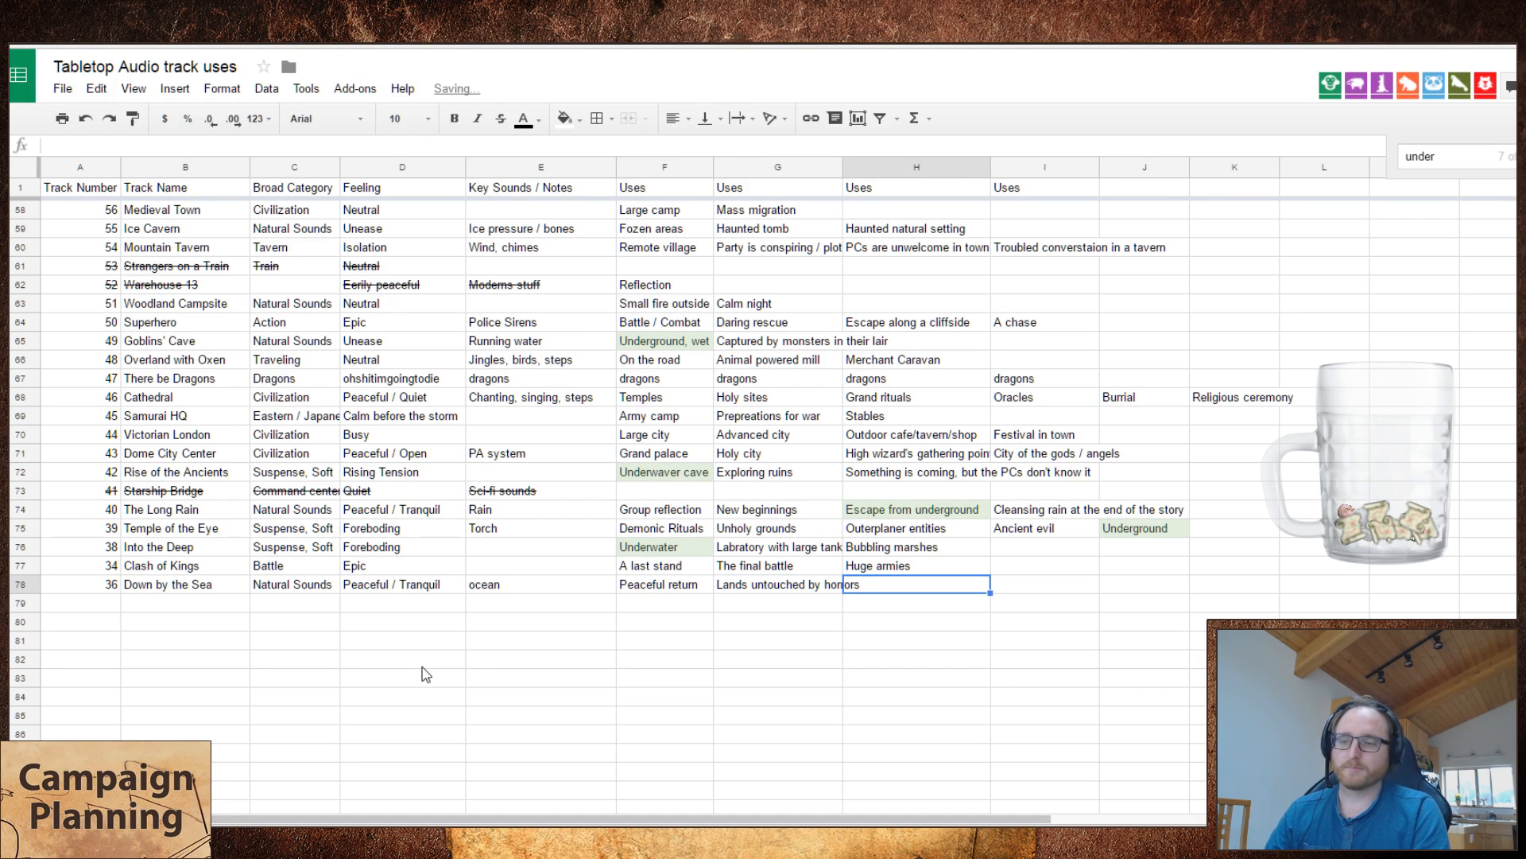
Step: Move "Lands untouched by horrors" one cell over to the third use of Down by the Sea
key(Left)
key(ctrl+x)
key(Right)
key(ctrl+v)
key(Left)
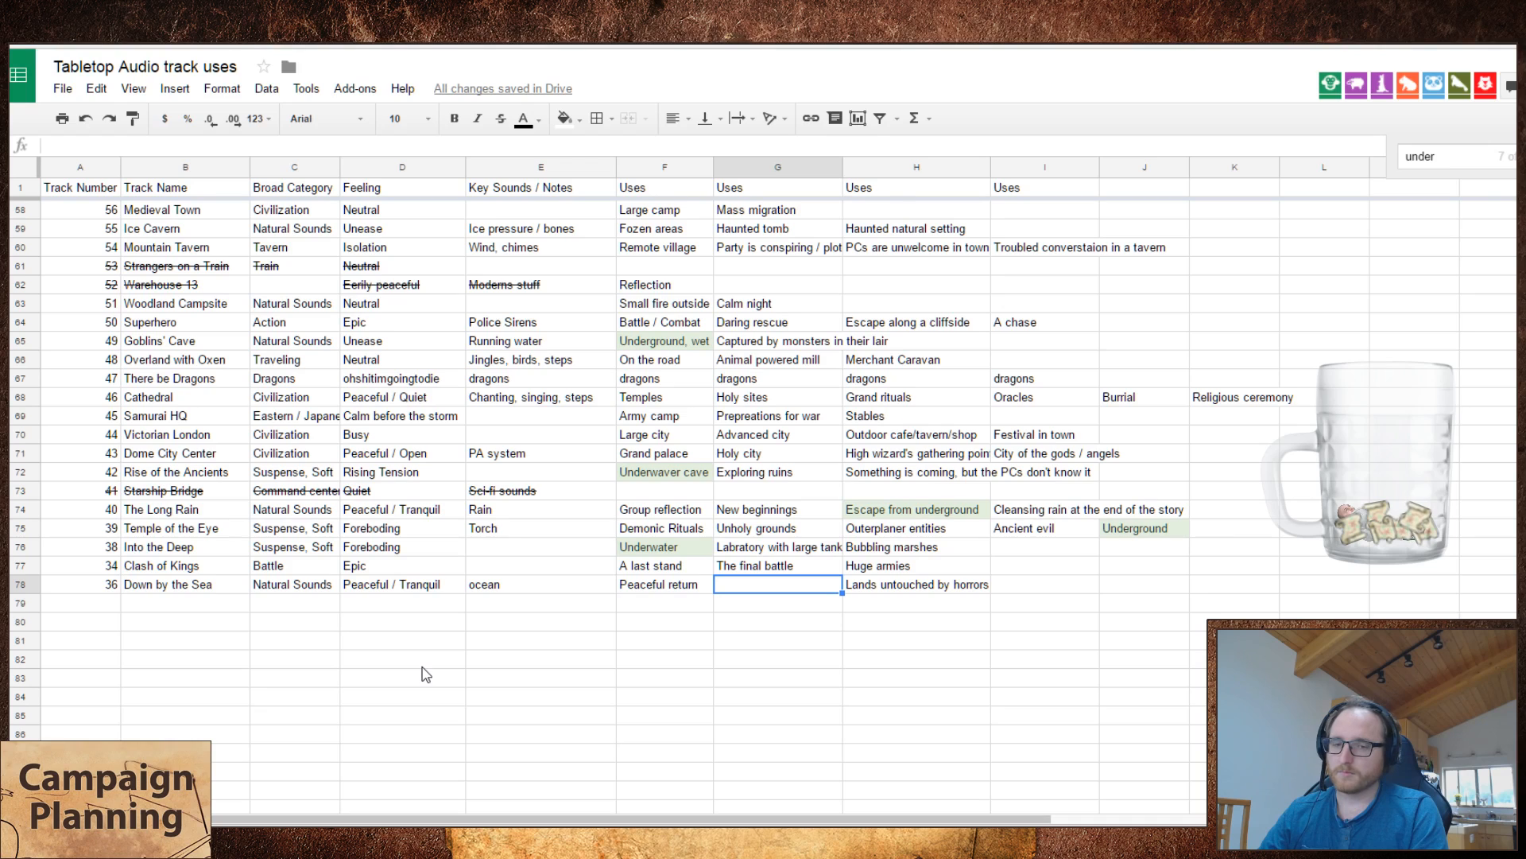
Step: Enter "Deep reflection" as the second use of Down by the Sea
key(Return)
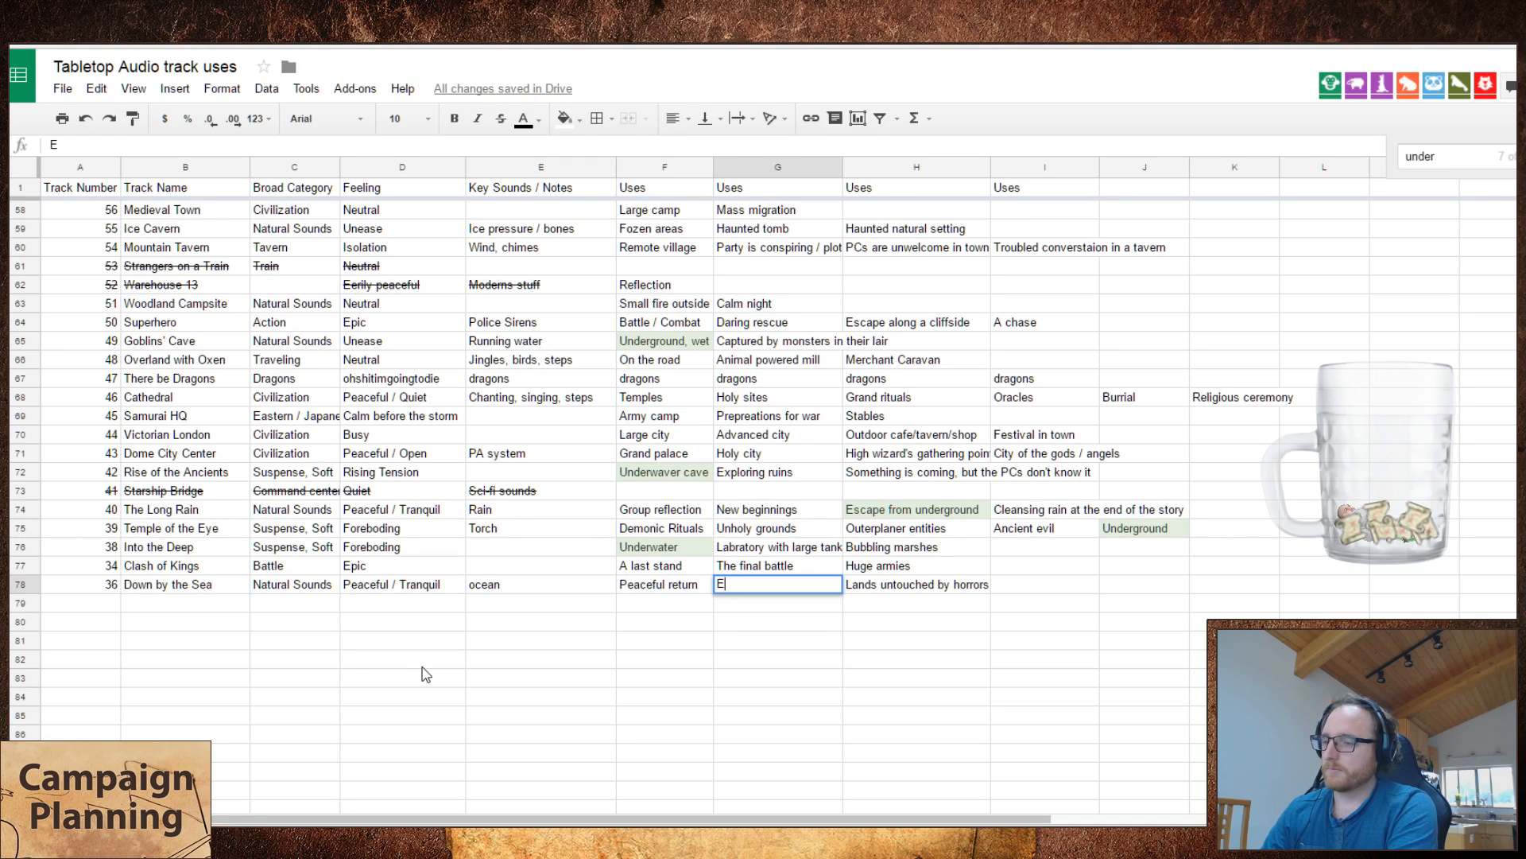
text(Deep )
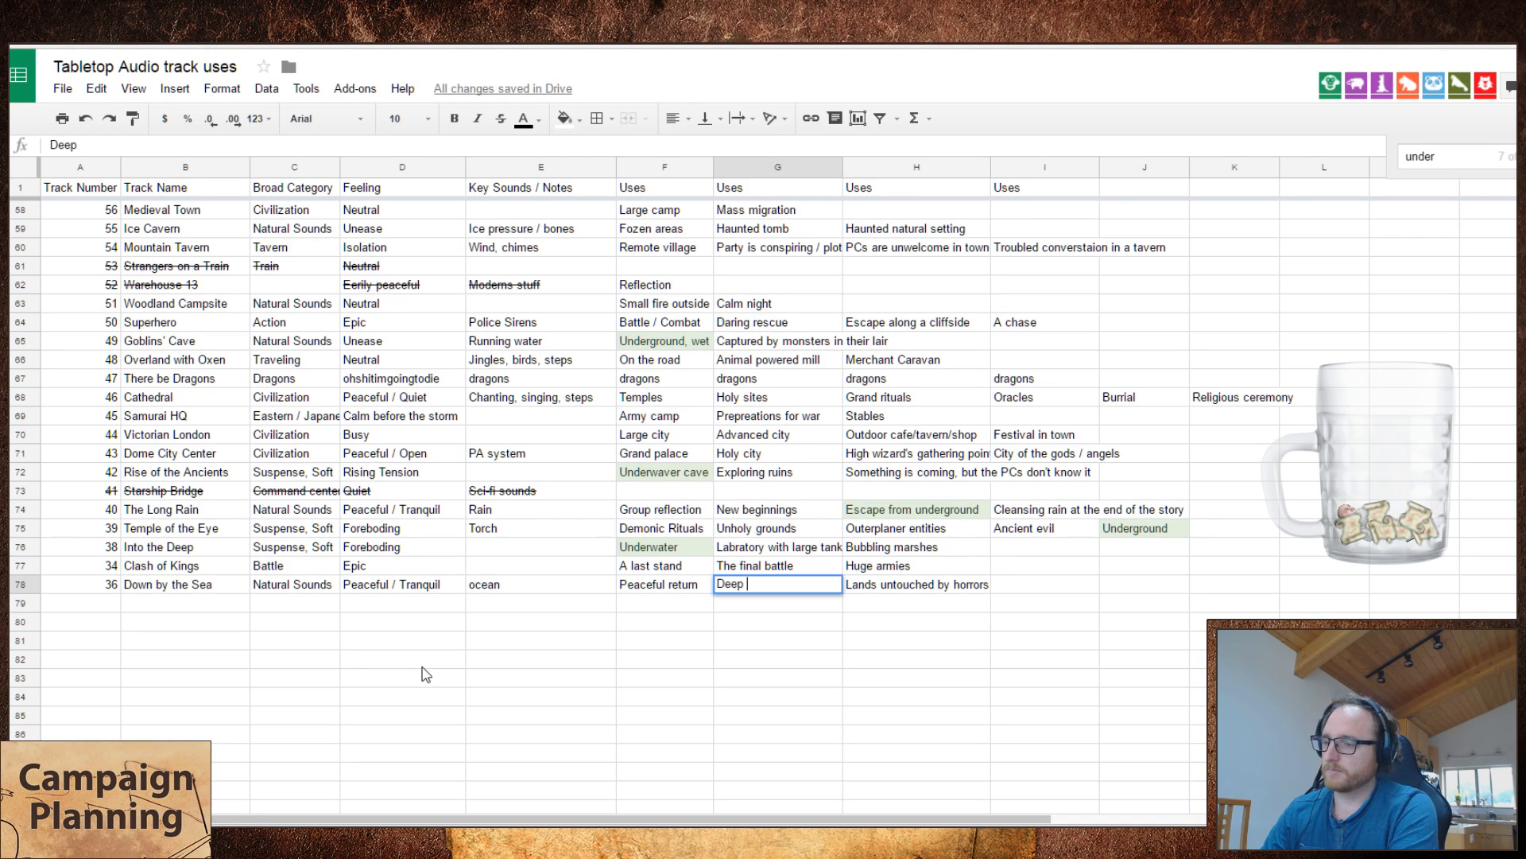
text(reflection)
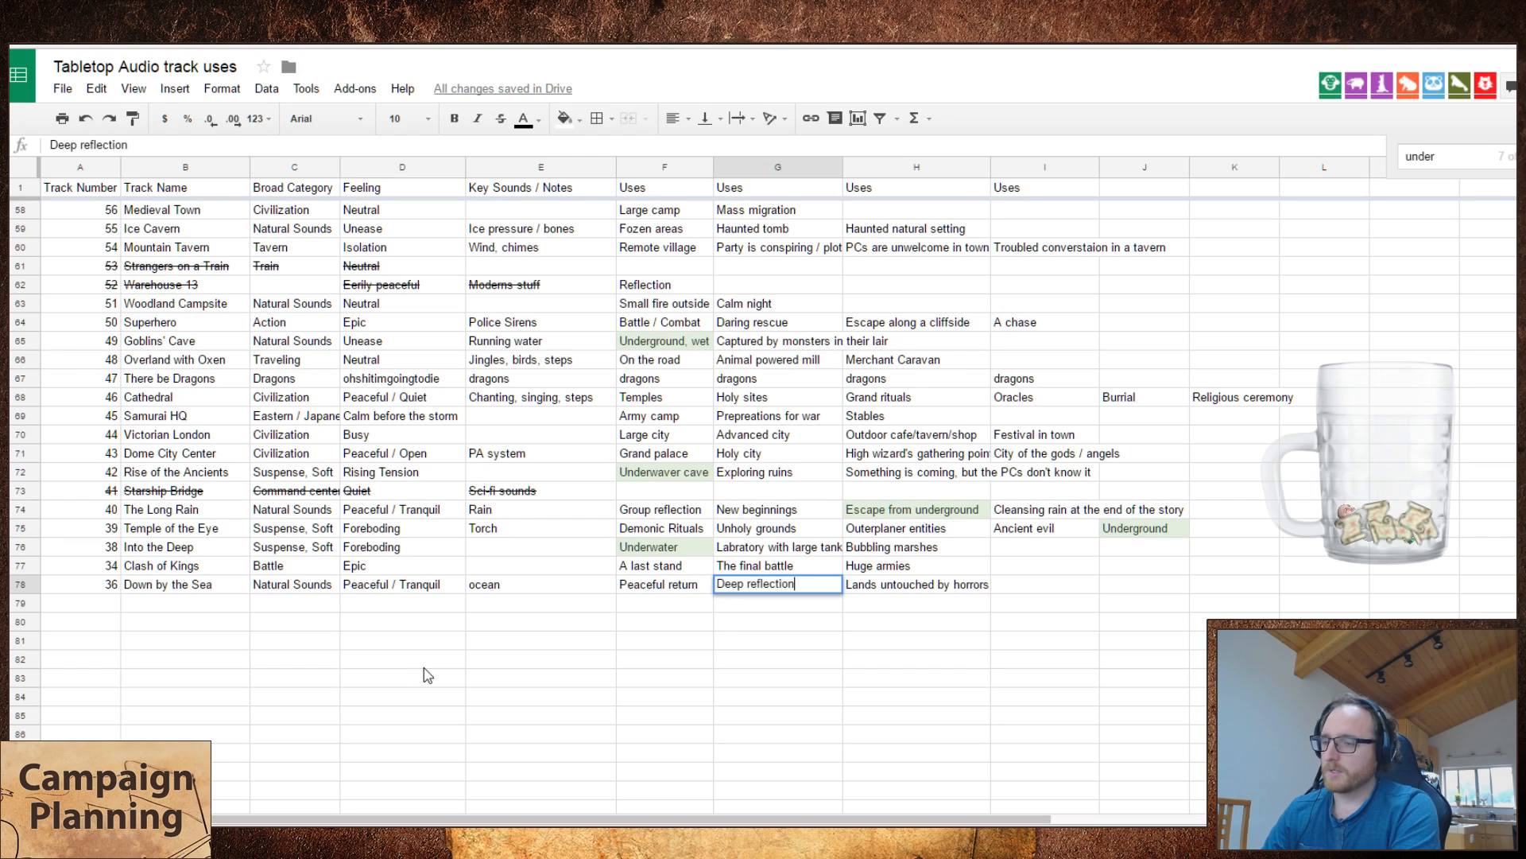
key(Tab)
key(Tab)
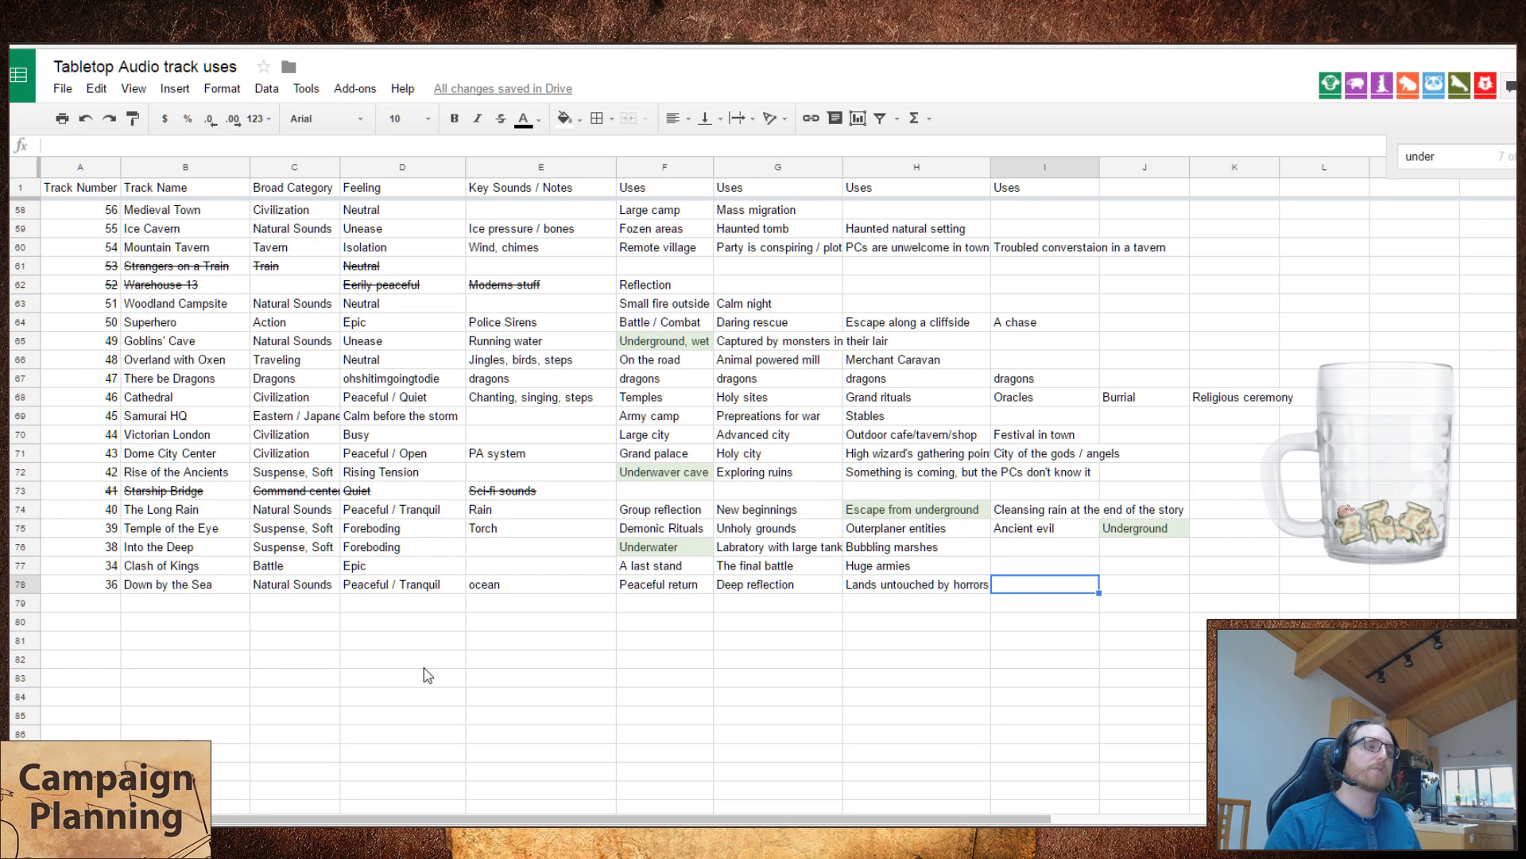
Step: Enter "Goodbyes before a dangerous adventure" as the fourth use of Down by the Sea
text(G)
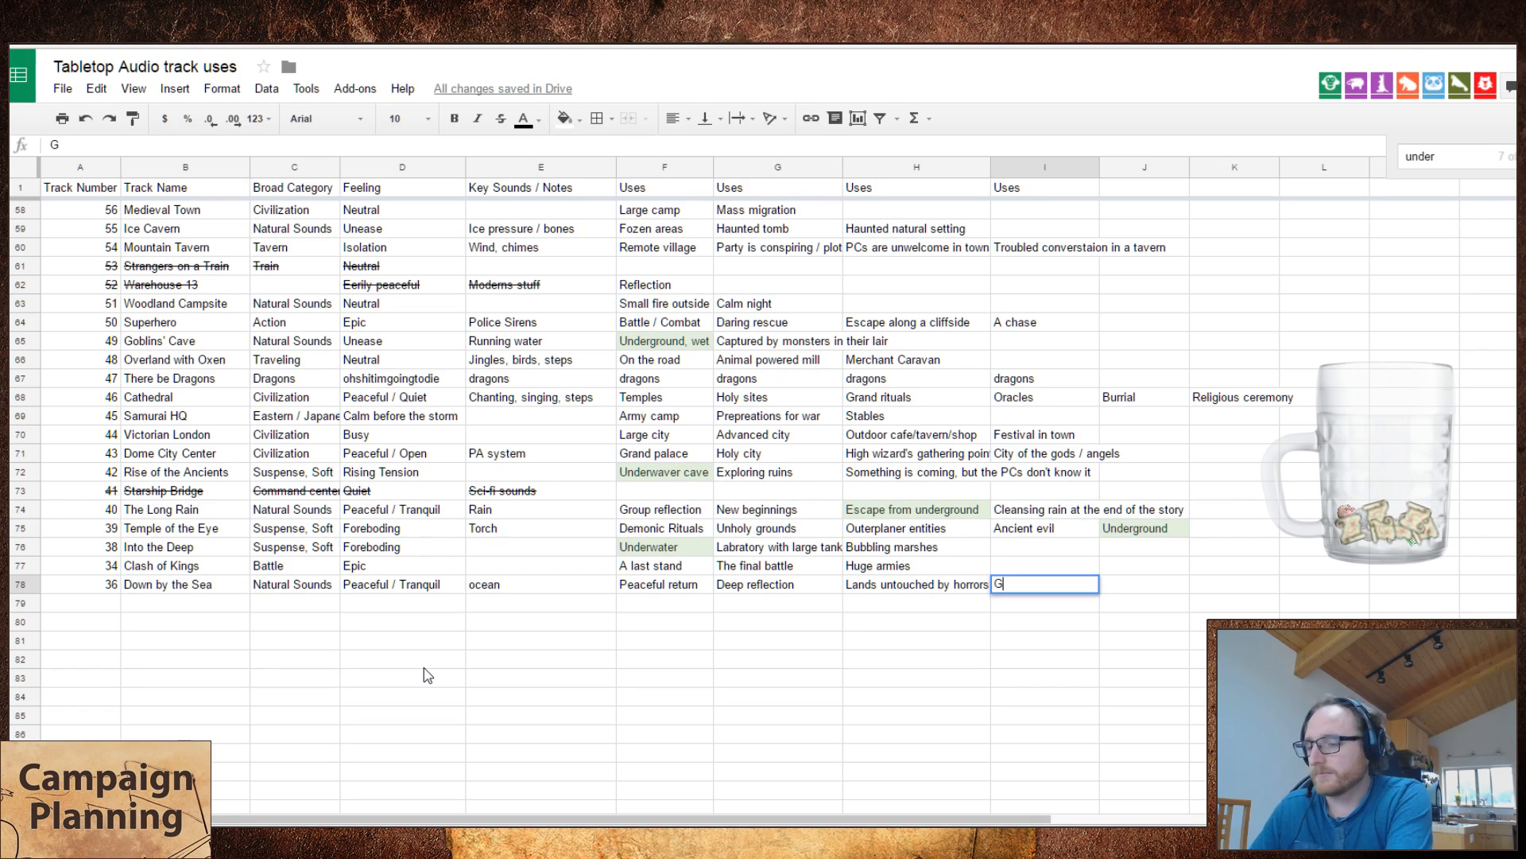
text(oodbyes be)
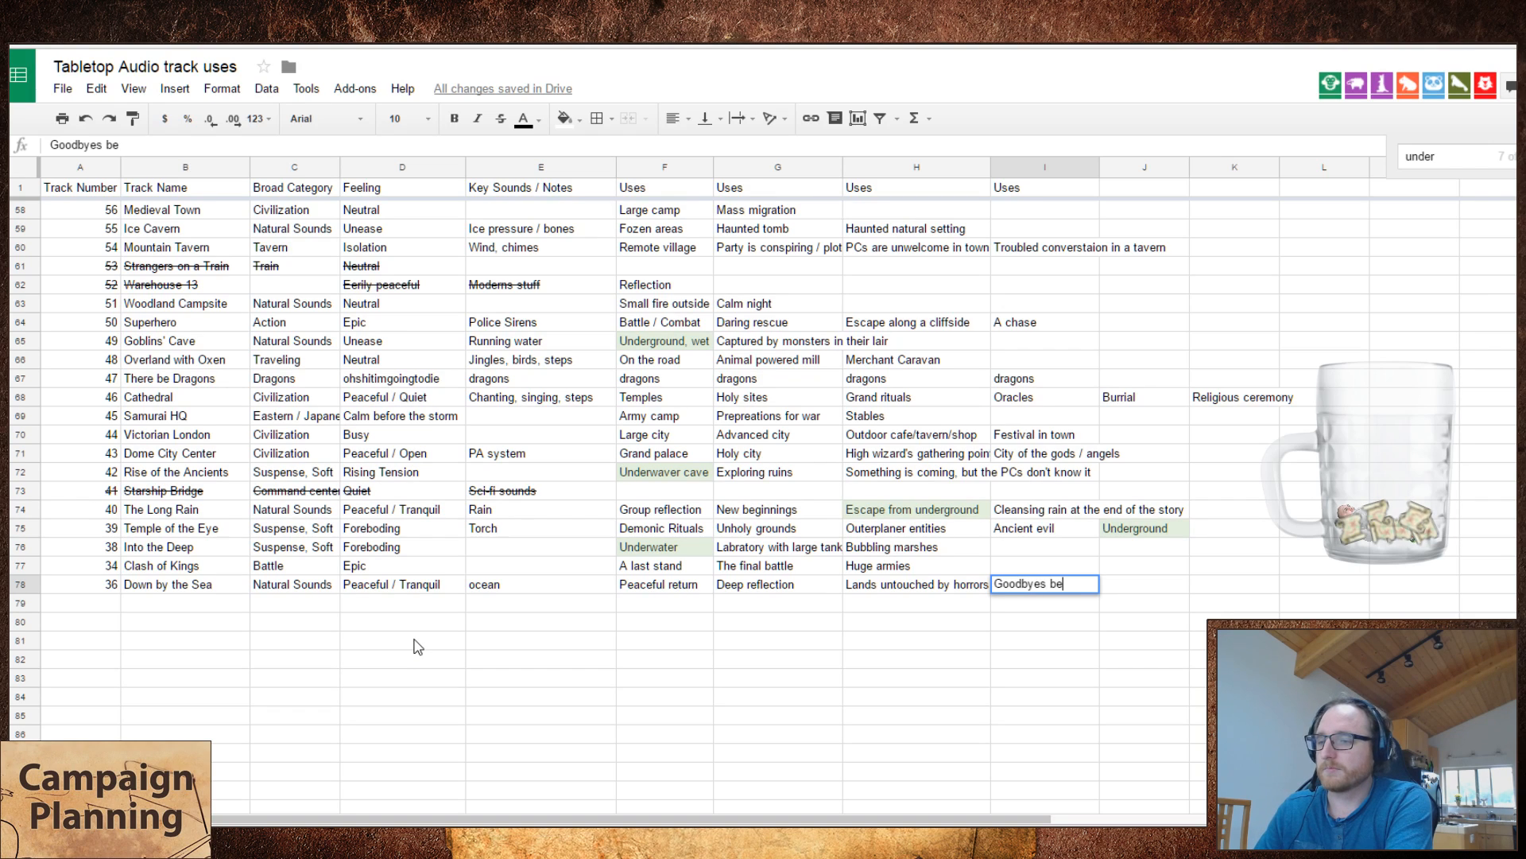
text(fore a gra)
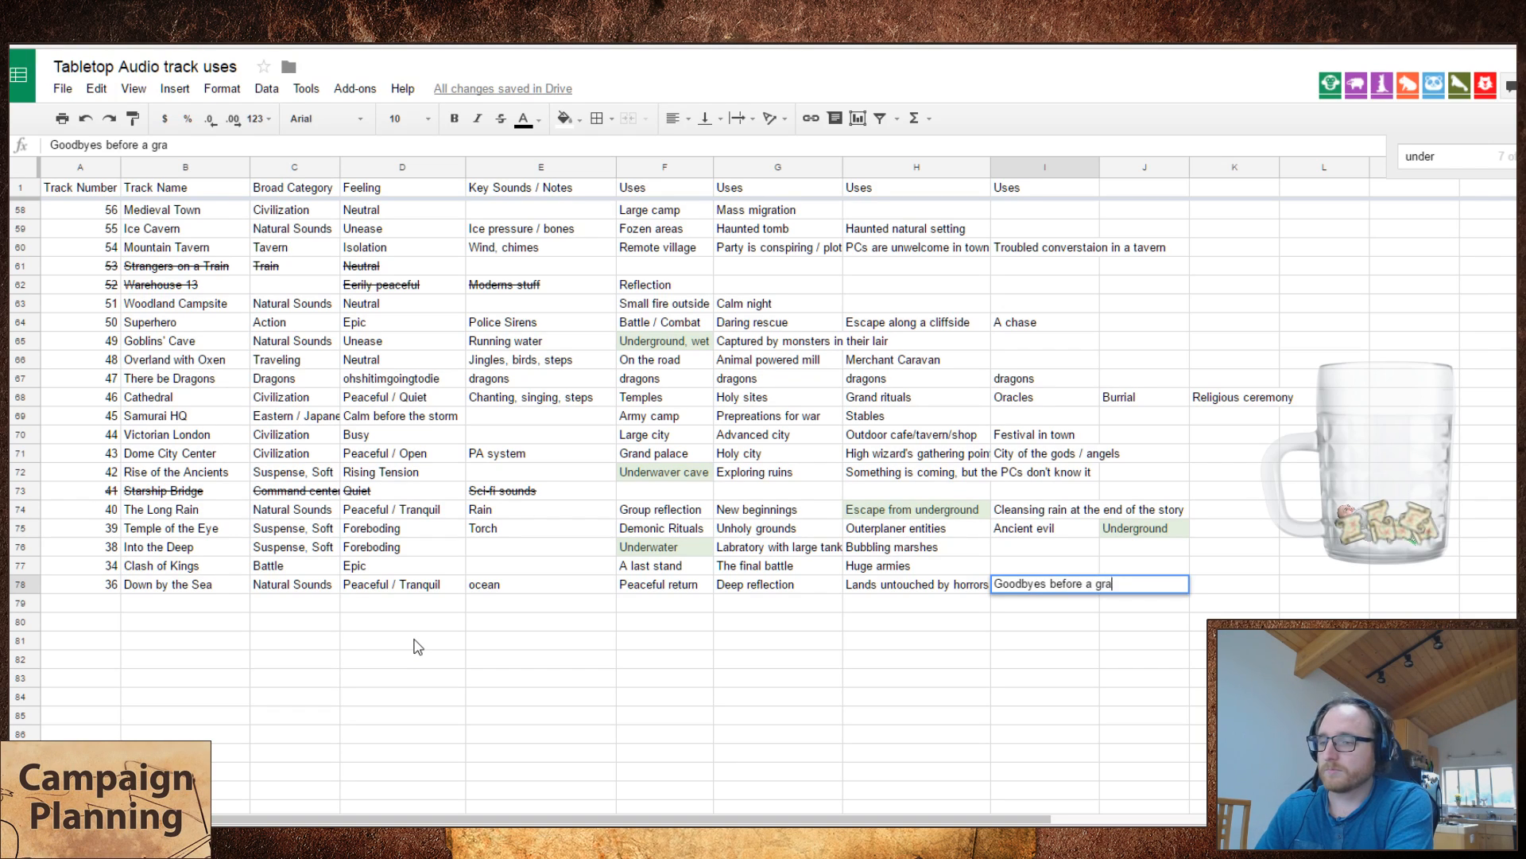
key(BackSpace)
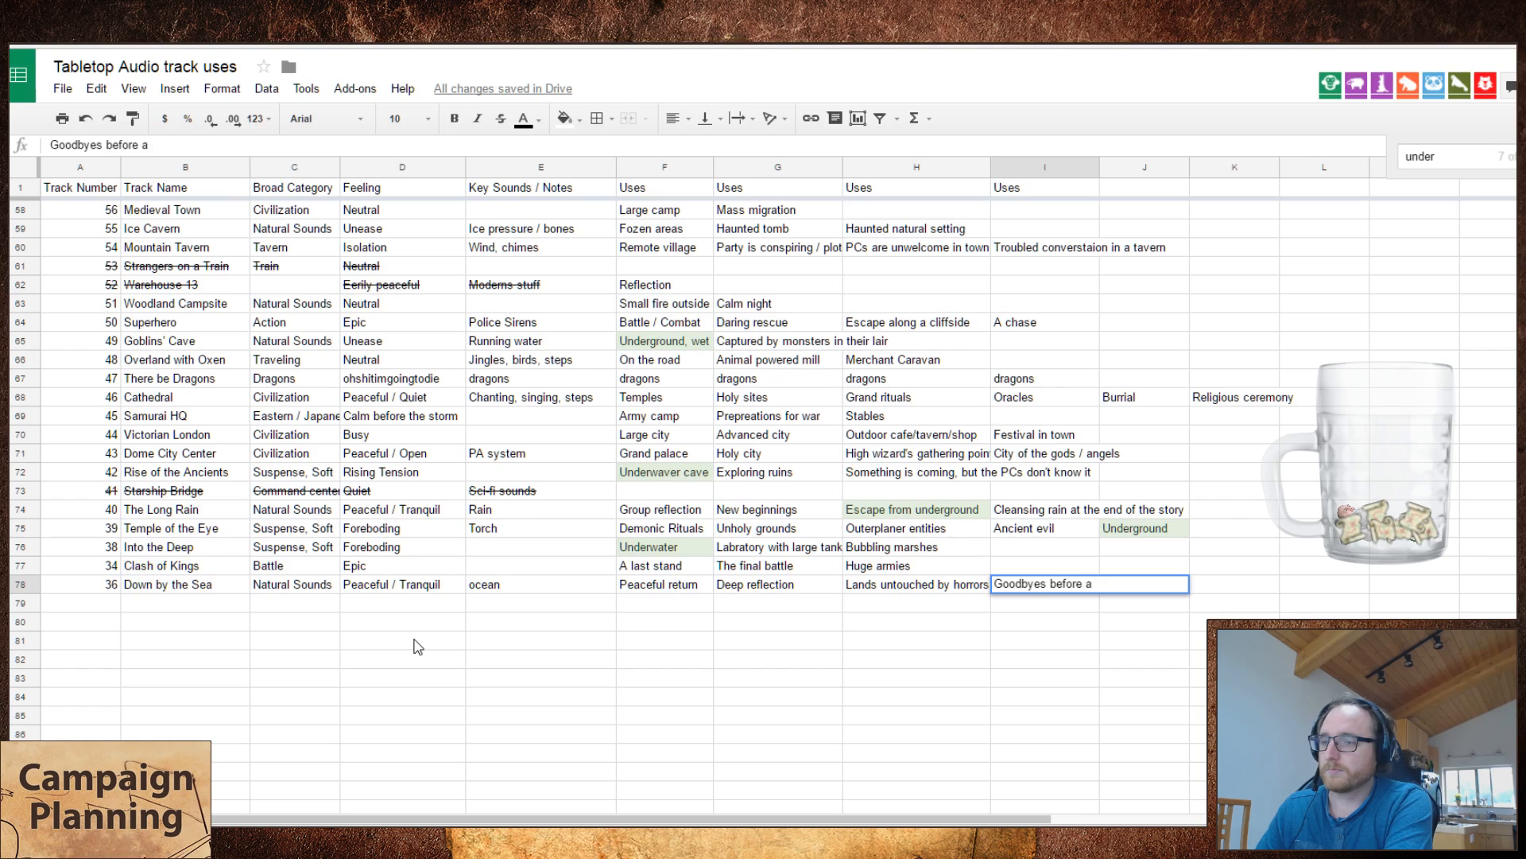
text(dangerous adventure)
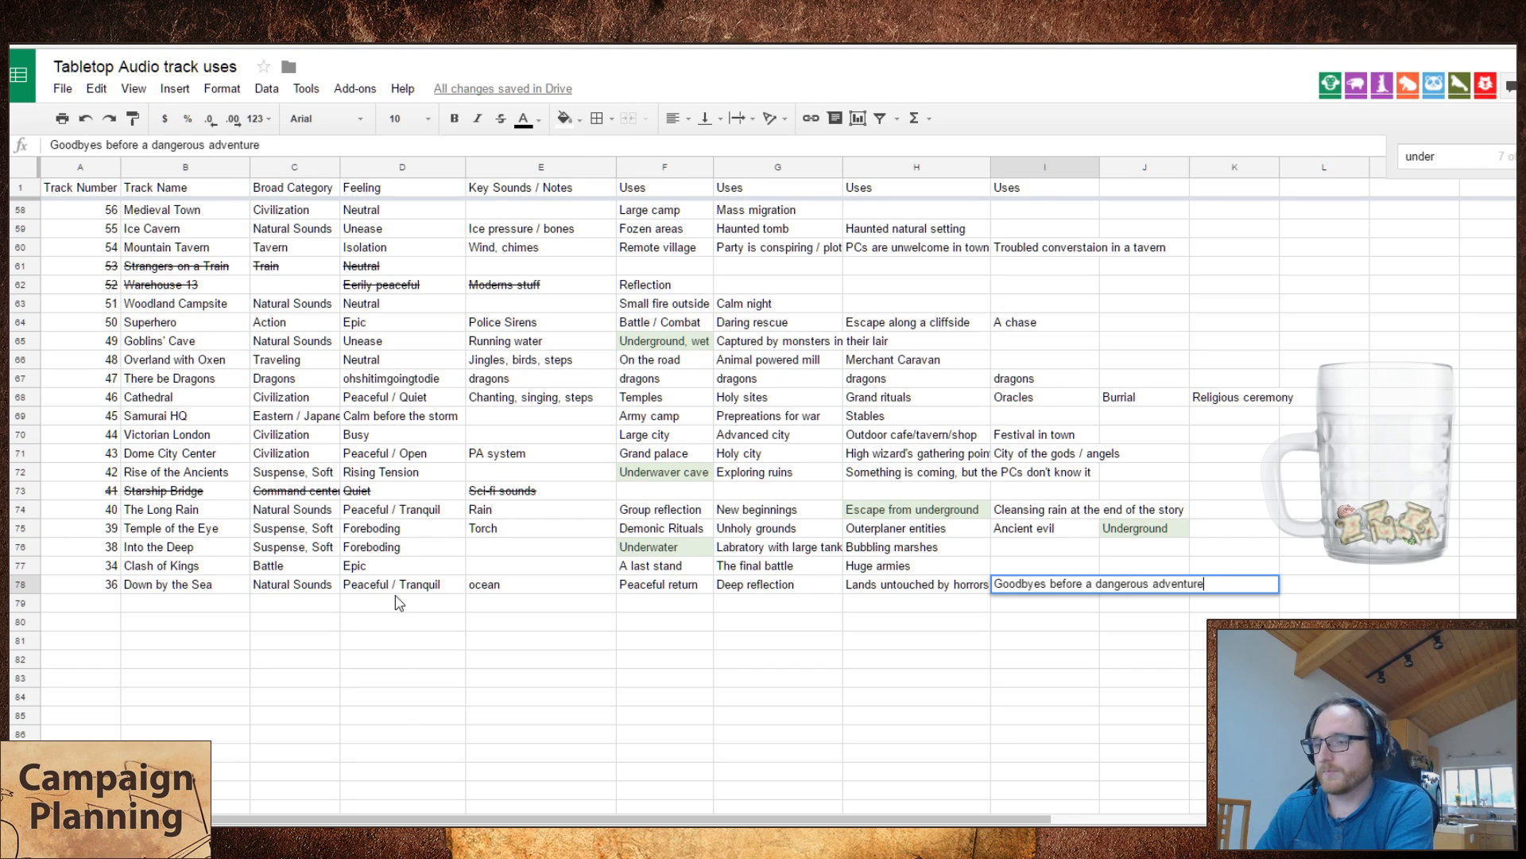
key(Return)
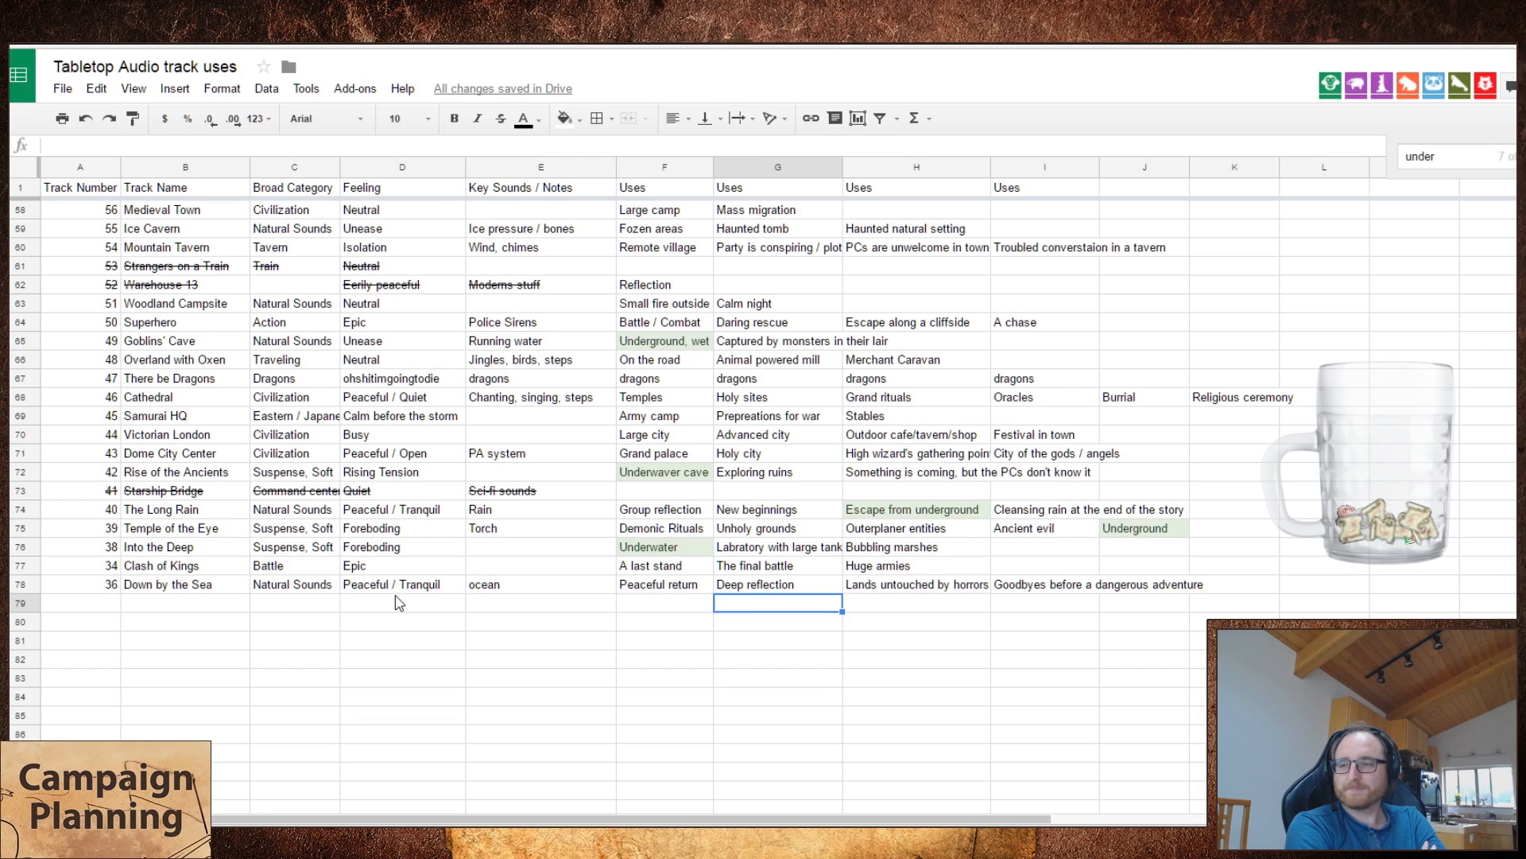
Step: Enter "Remebering better times" as the fifth use of Down by the Sea
key(Up)
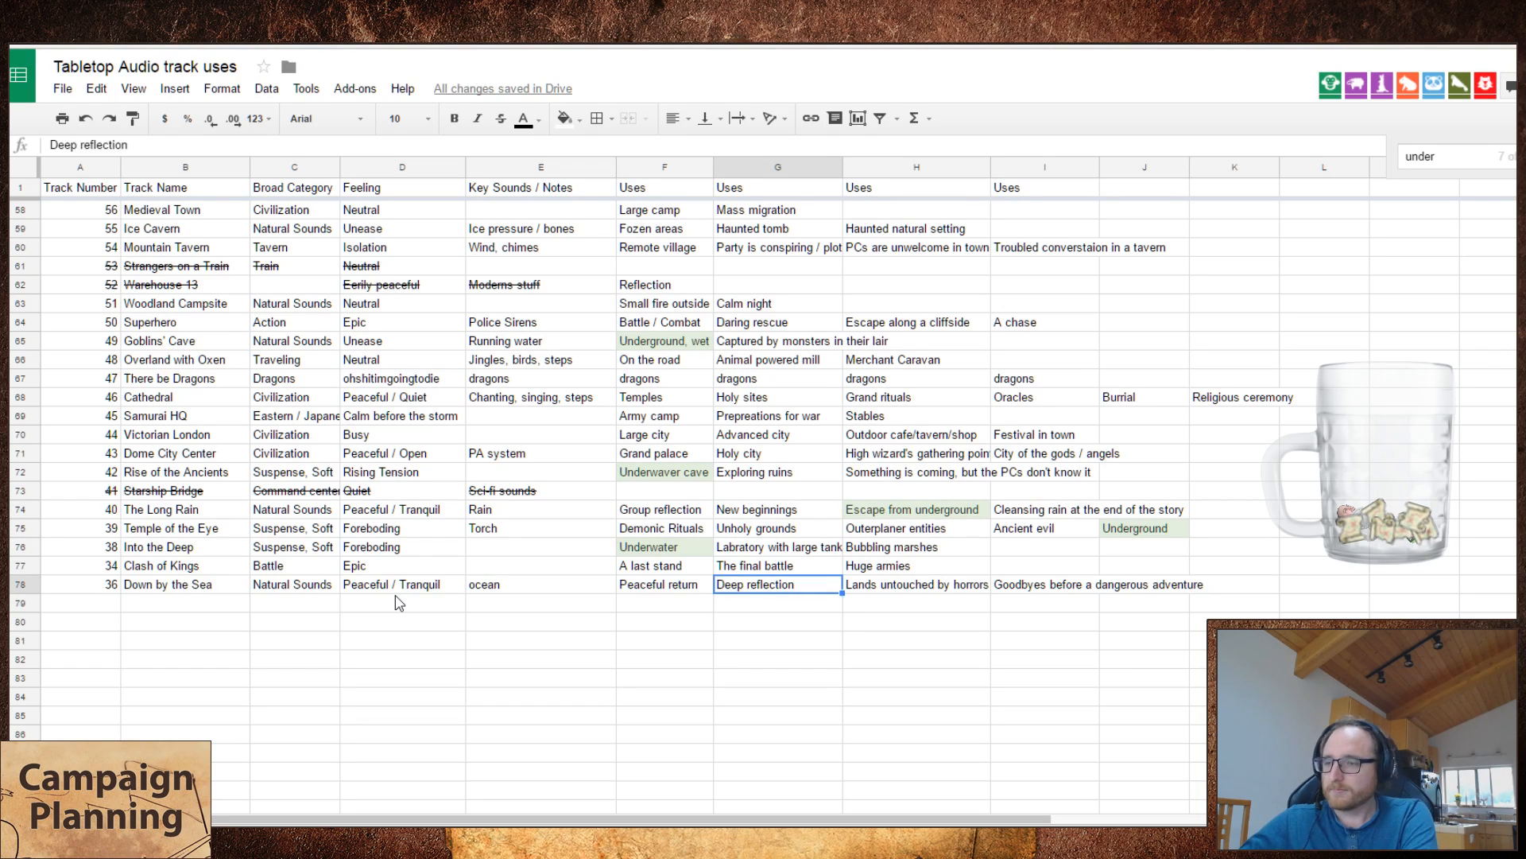
key(Right)
key(Right)
key(Right)
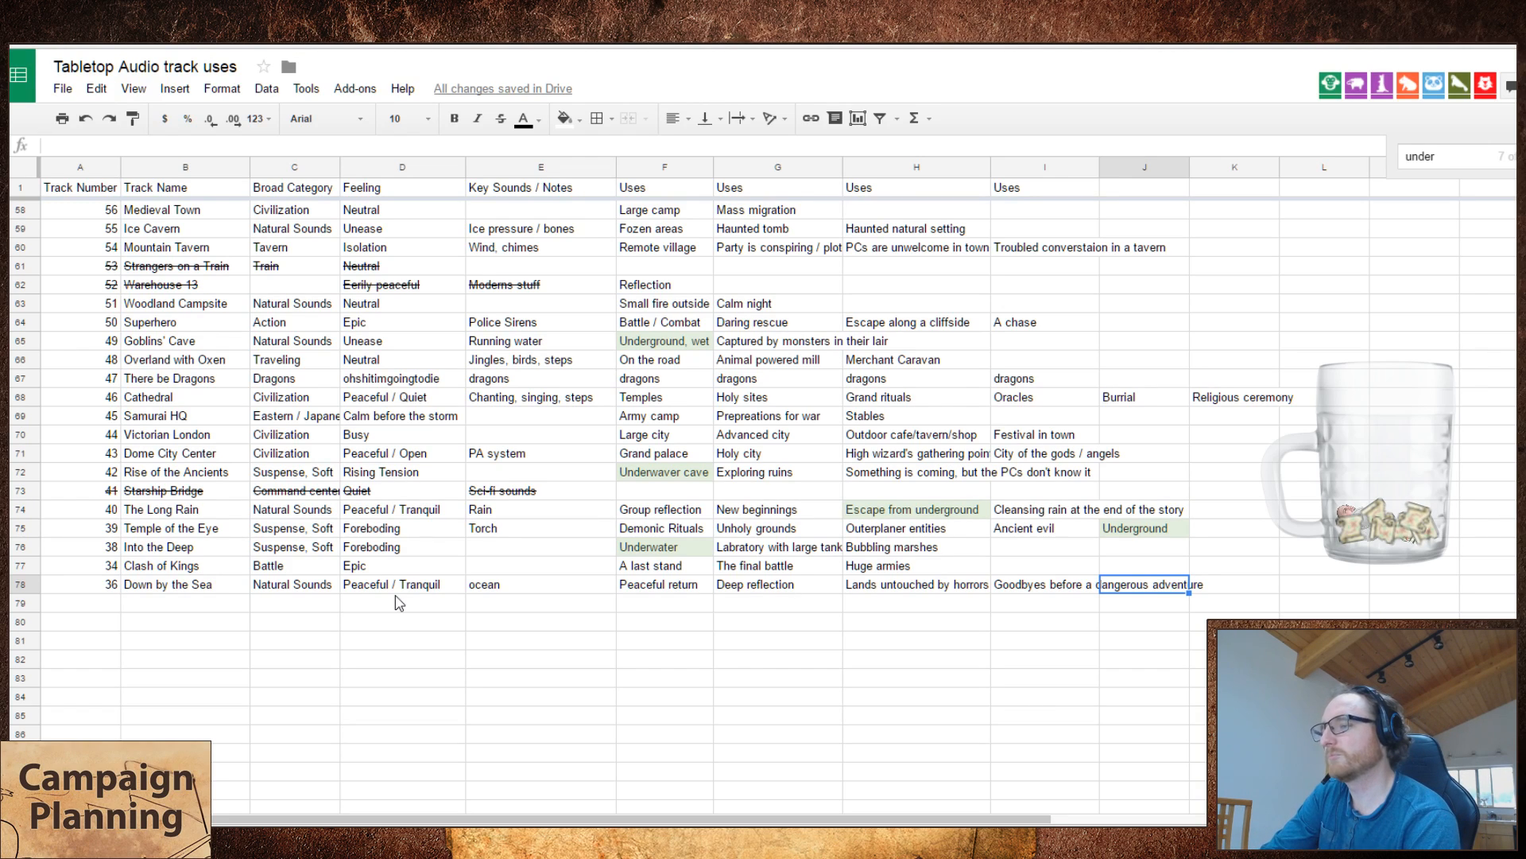
text(REmote)
key(BackSpace)
key(BackSpace)
key(BackSpace)
key(BackSpace)
key(BackSpace)
key(BackSpace)
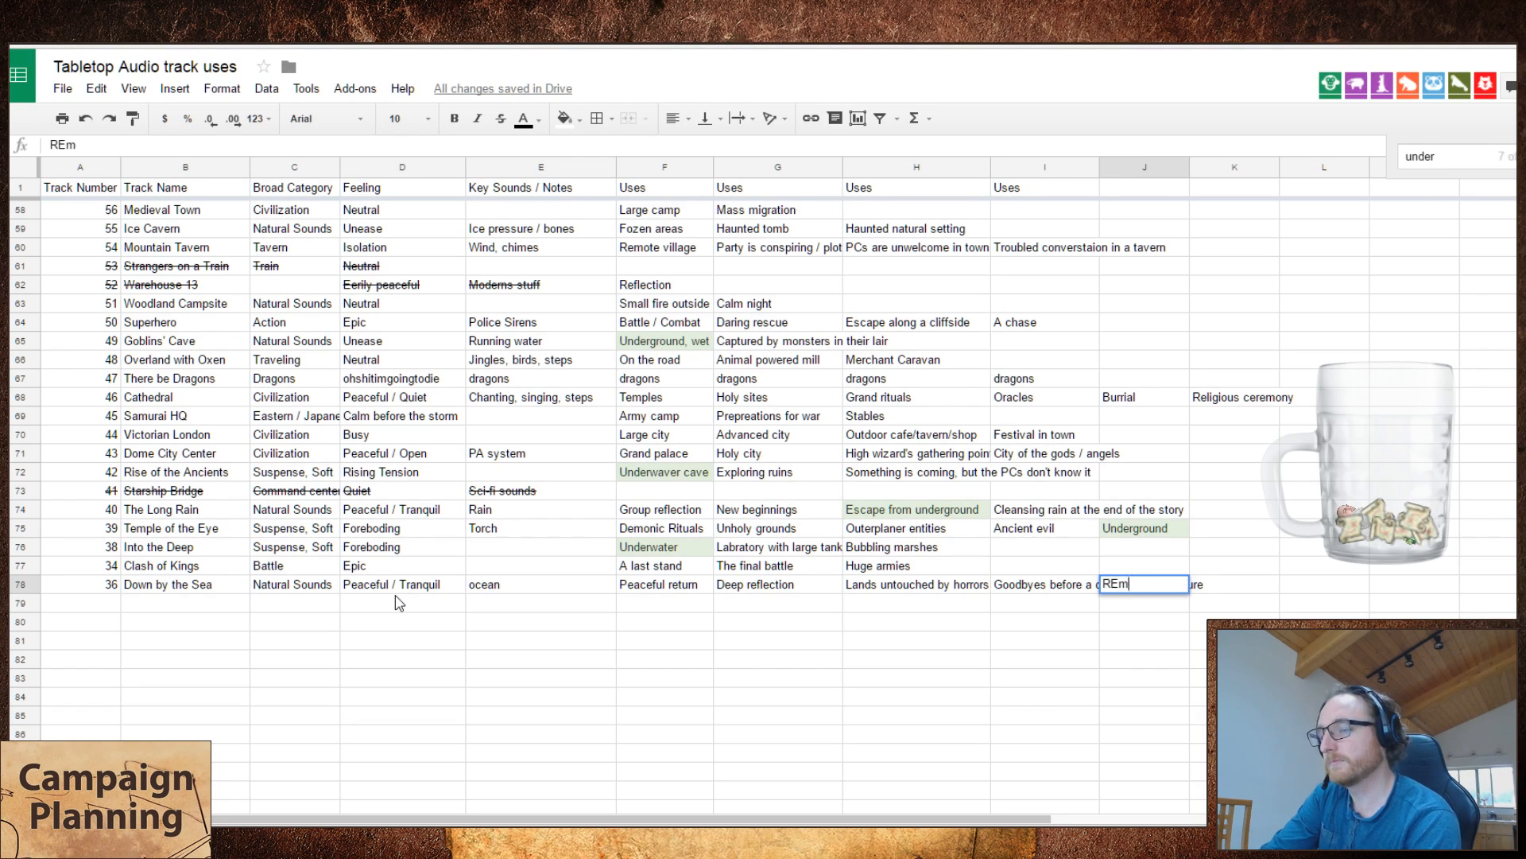
text(Remebering)
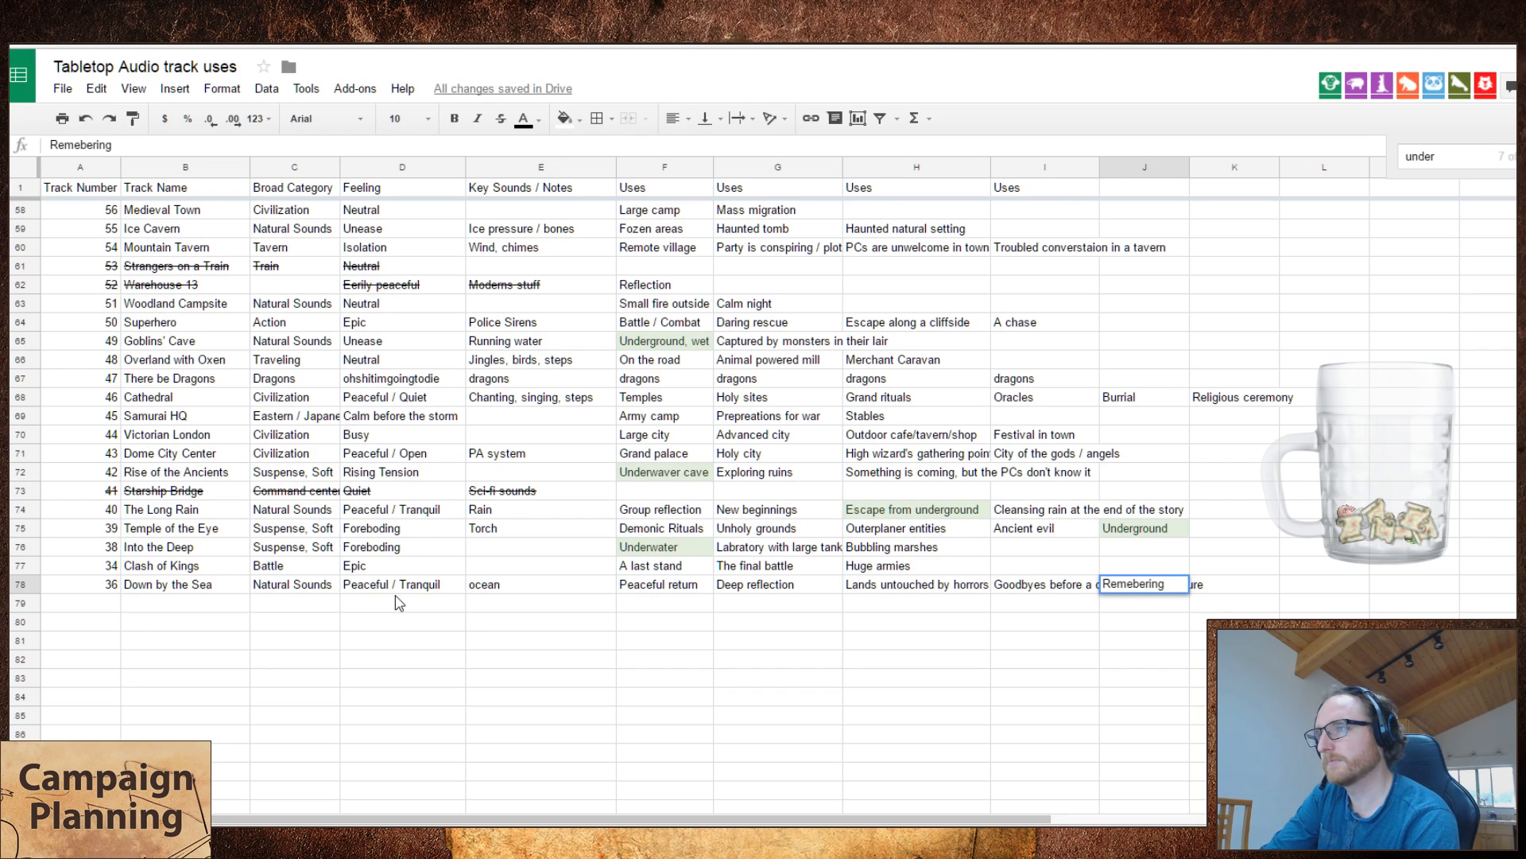
text( better times)
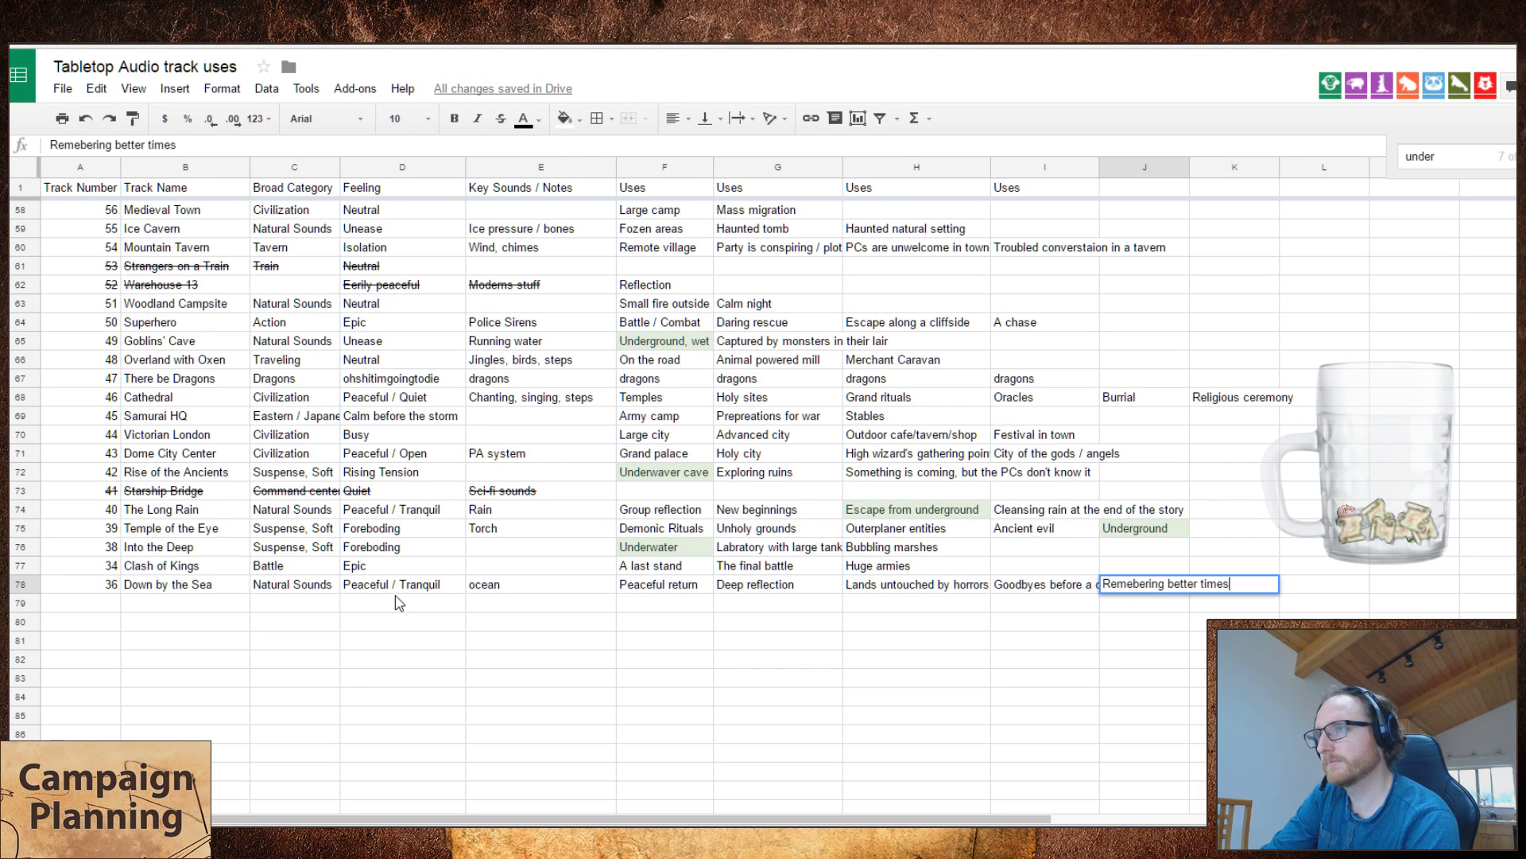
key(Return)
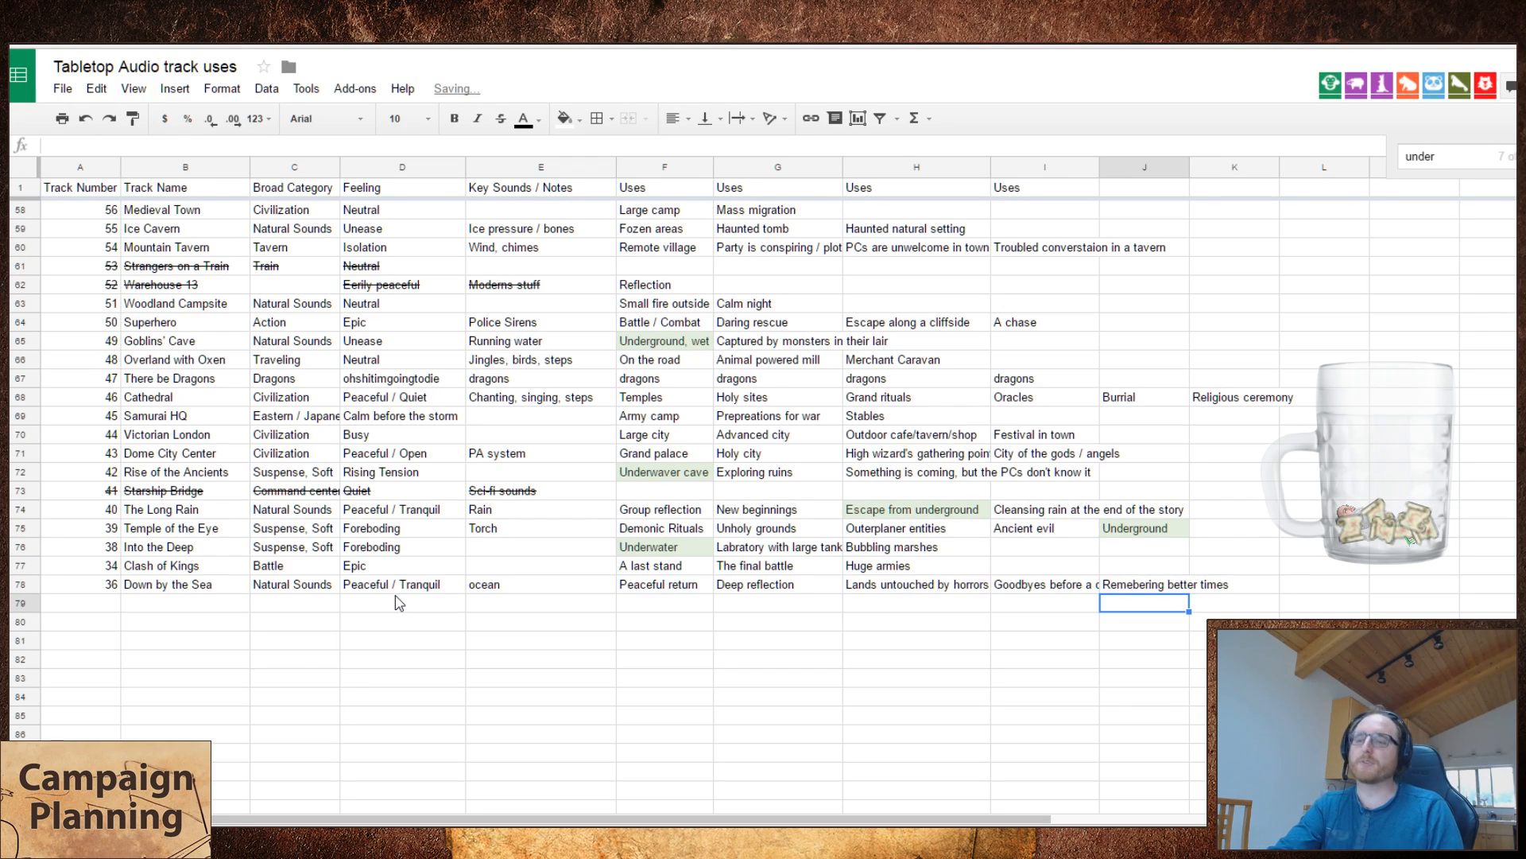
Step: Enter "A temporary peace you wish could last" as the sixth use of Down by the Sea
key(Up)
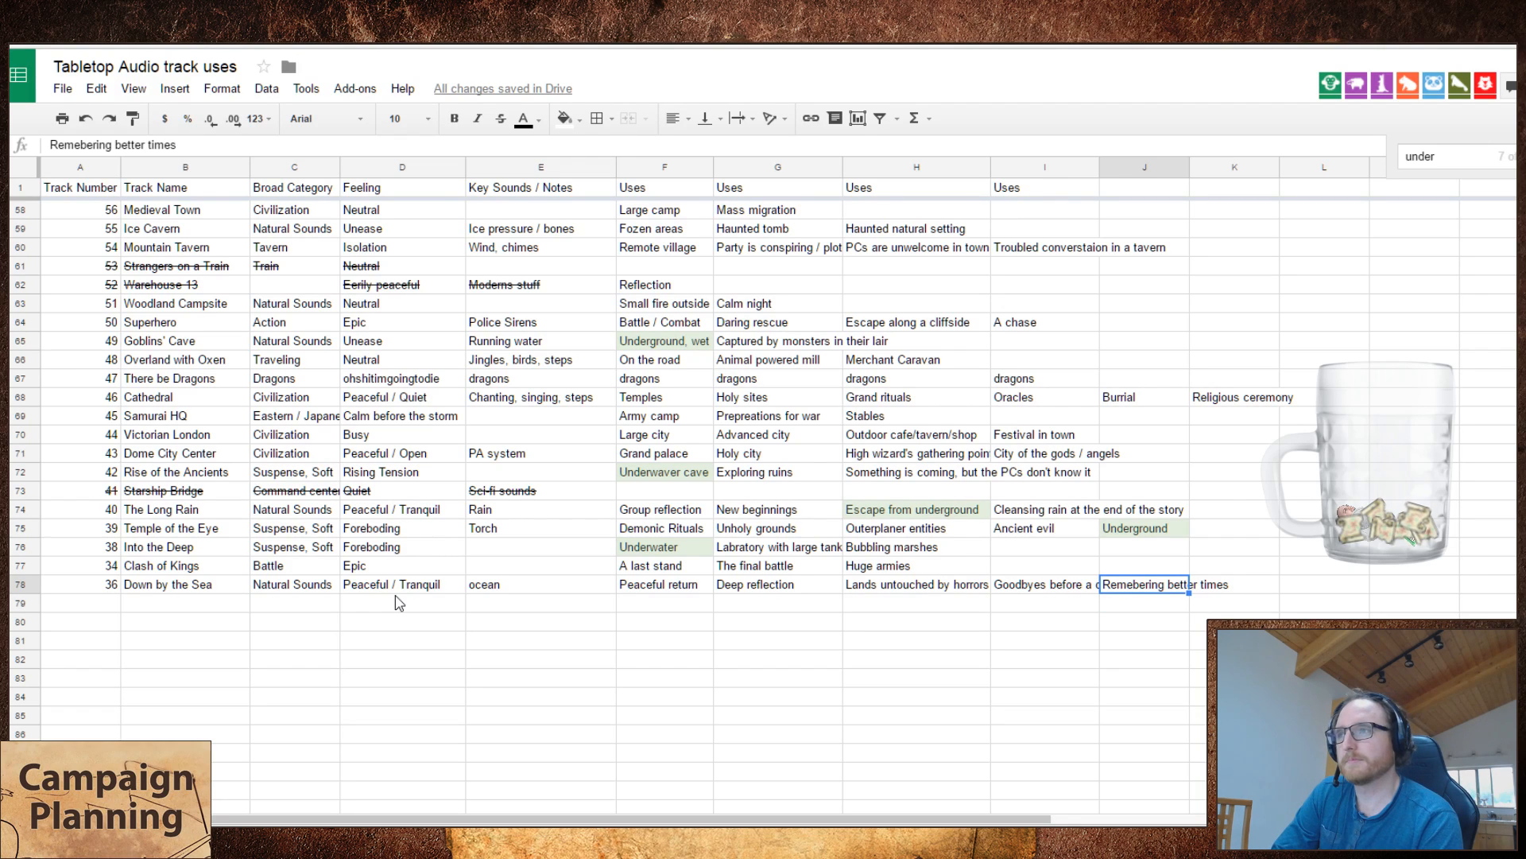
key(Right)
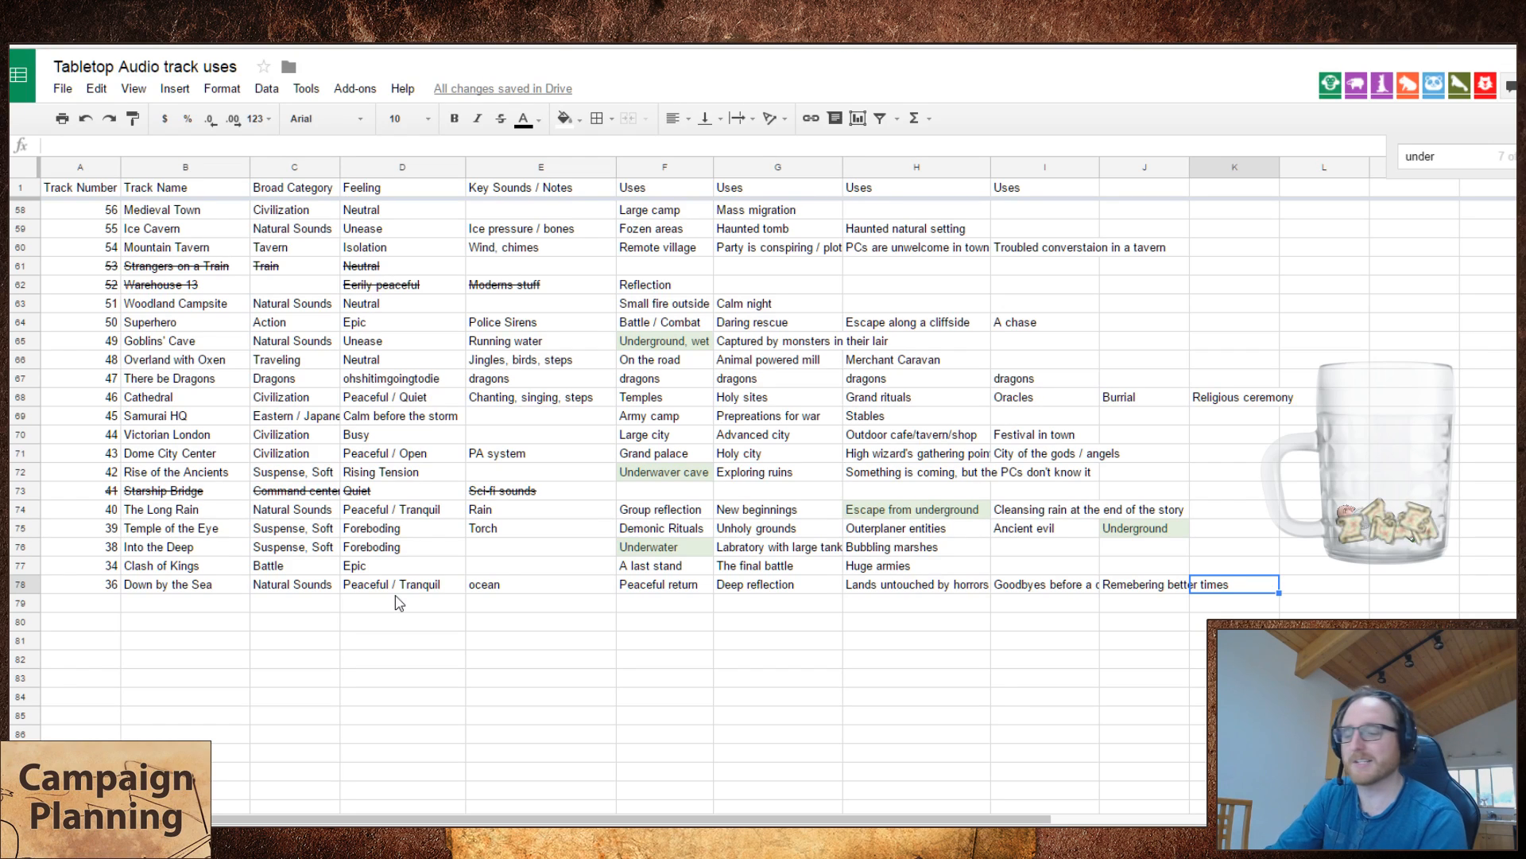
text(A tempor)
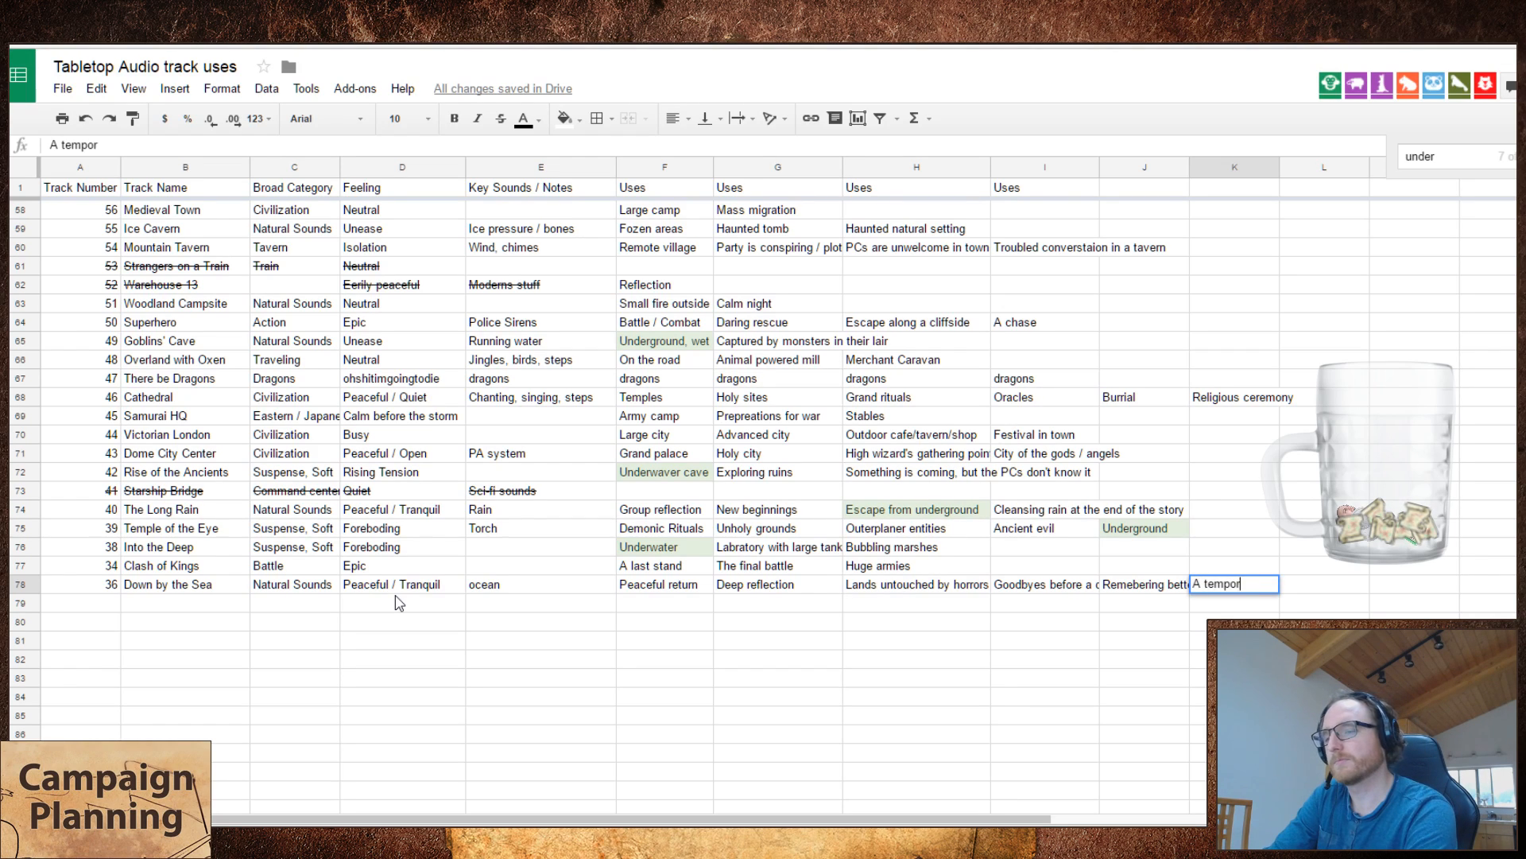
text(ary peace you wish could last)
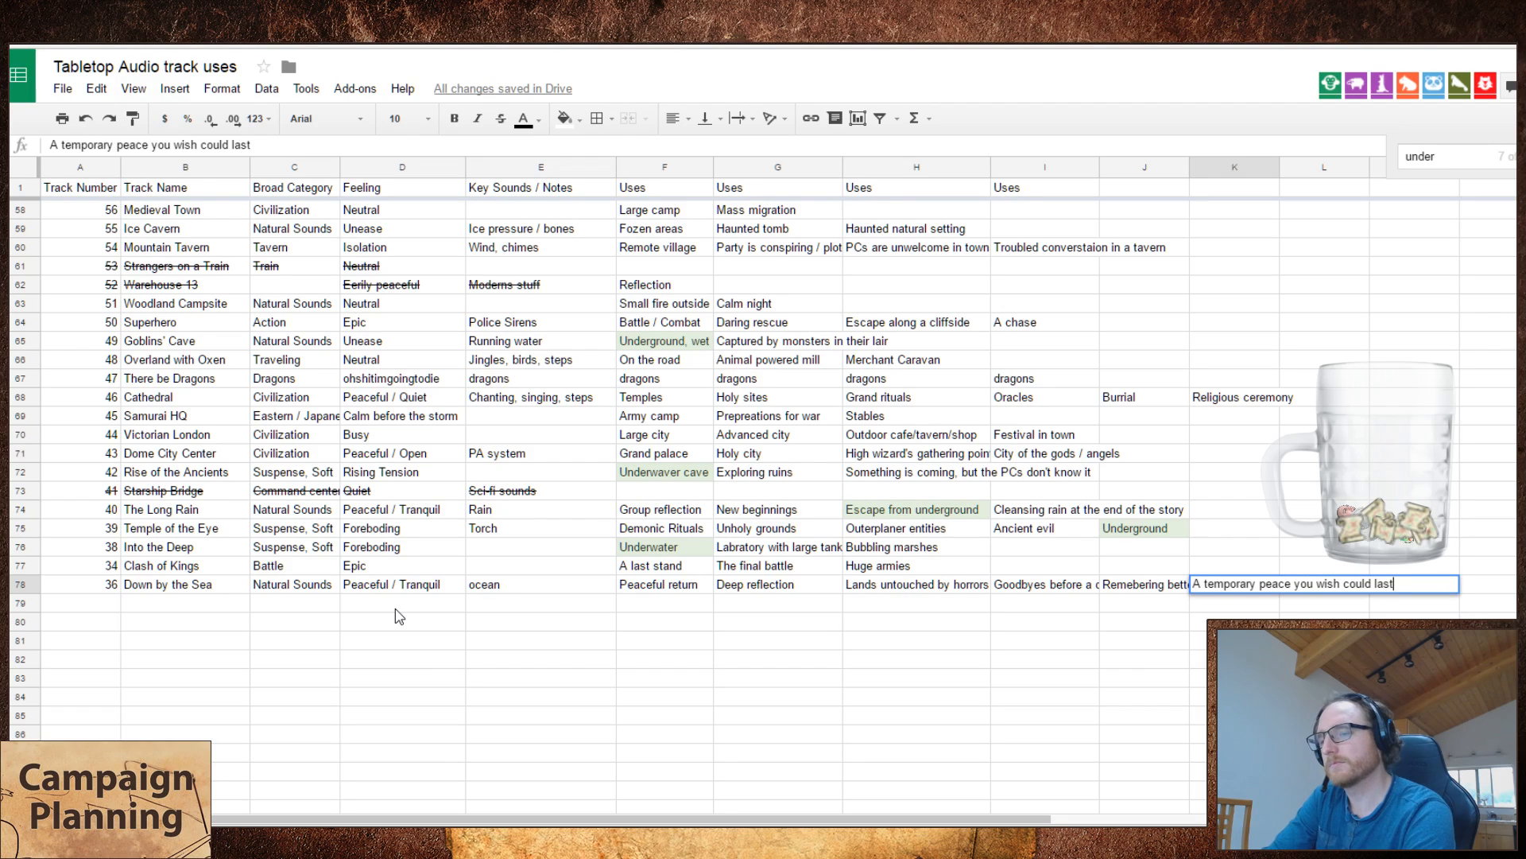
key(Return)
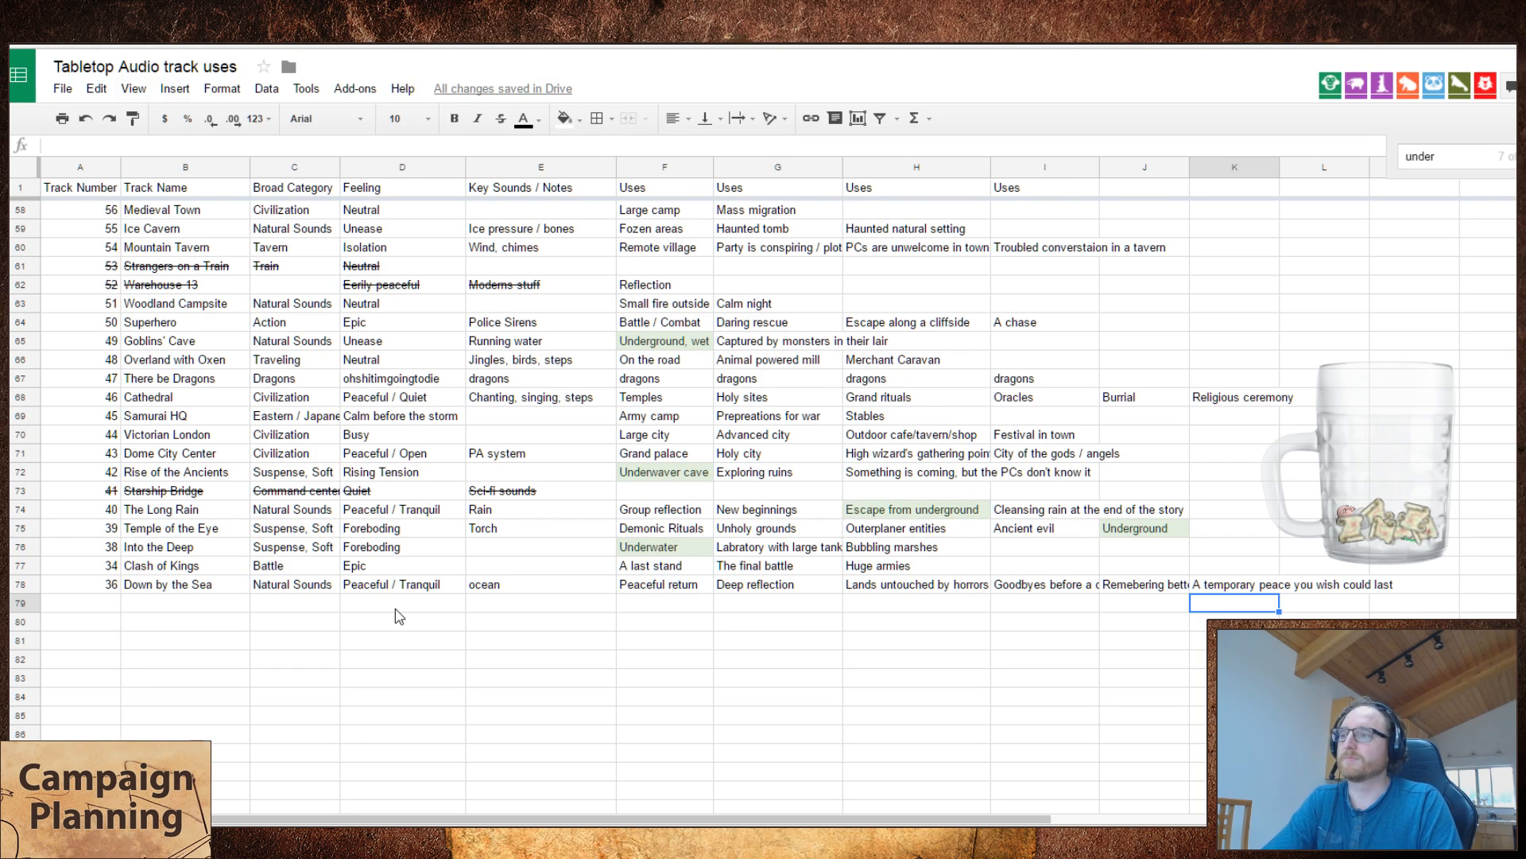
Step: Switch to the Tabletop Audio site, lower the player's volume slightly and play the Clash of Kings track
key(alt+Tab)
key(ctrl+Tab)
scroll(1483, 506, down, 15)
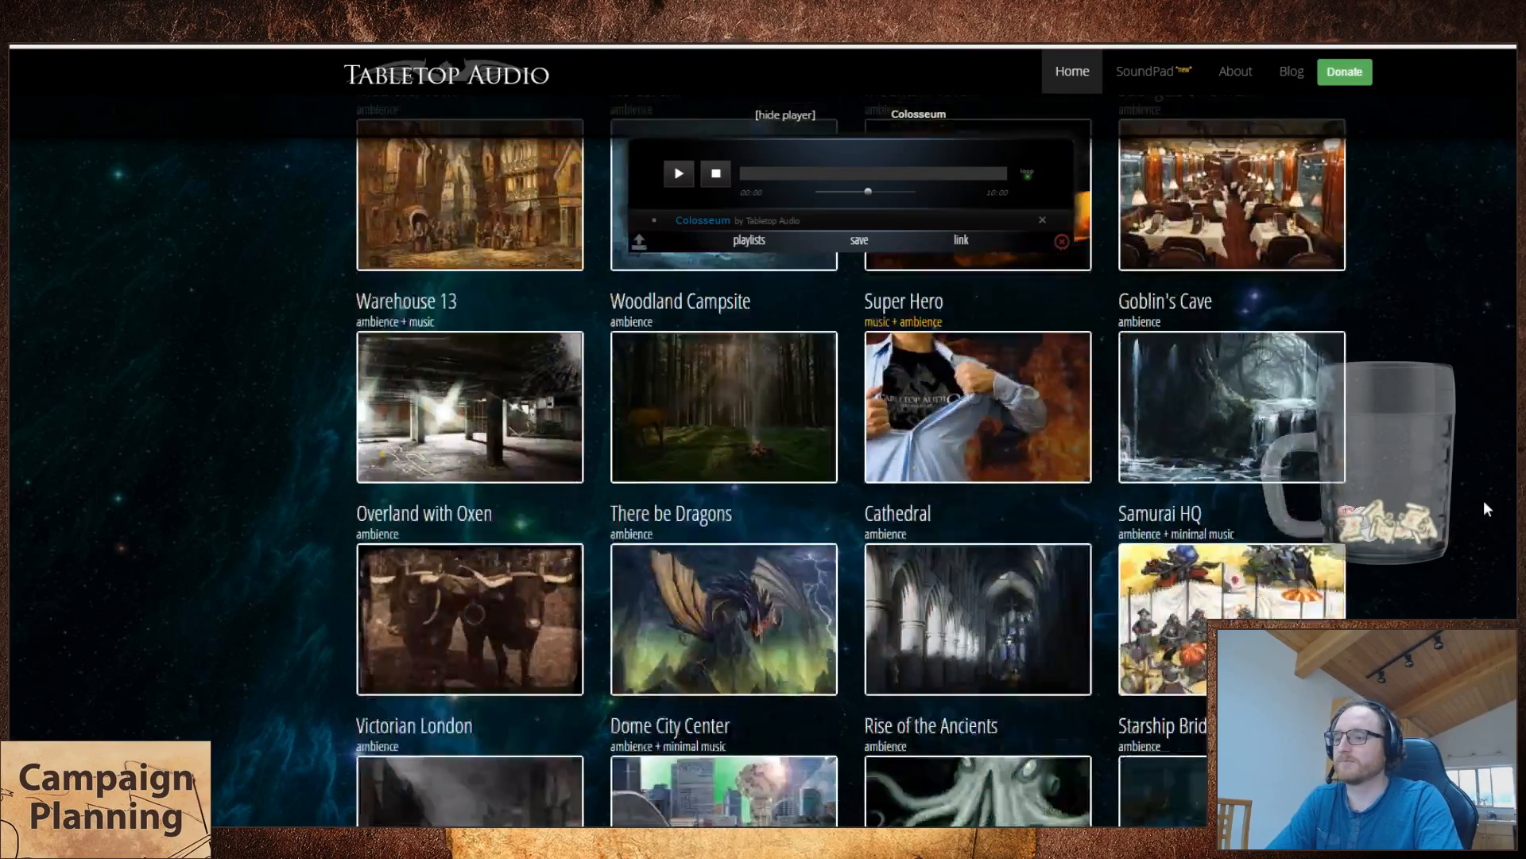
scroll(1481, 505, down, 15)
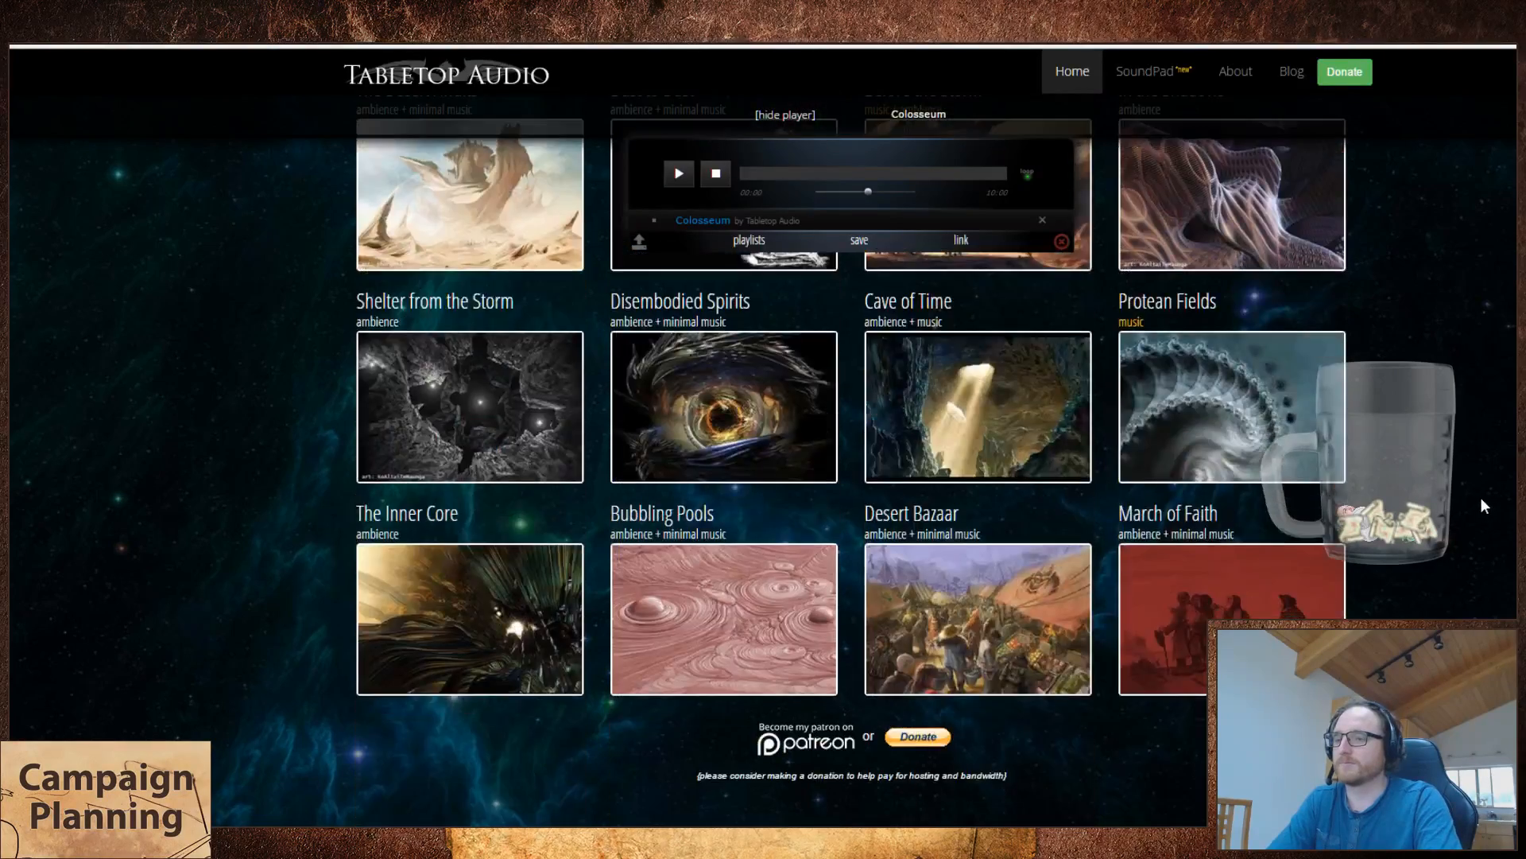
scroll(1479, 504, up, 8)
scroll(1479, 504, down, 10)
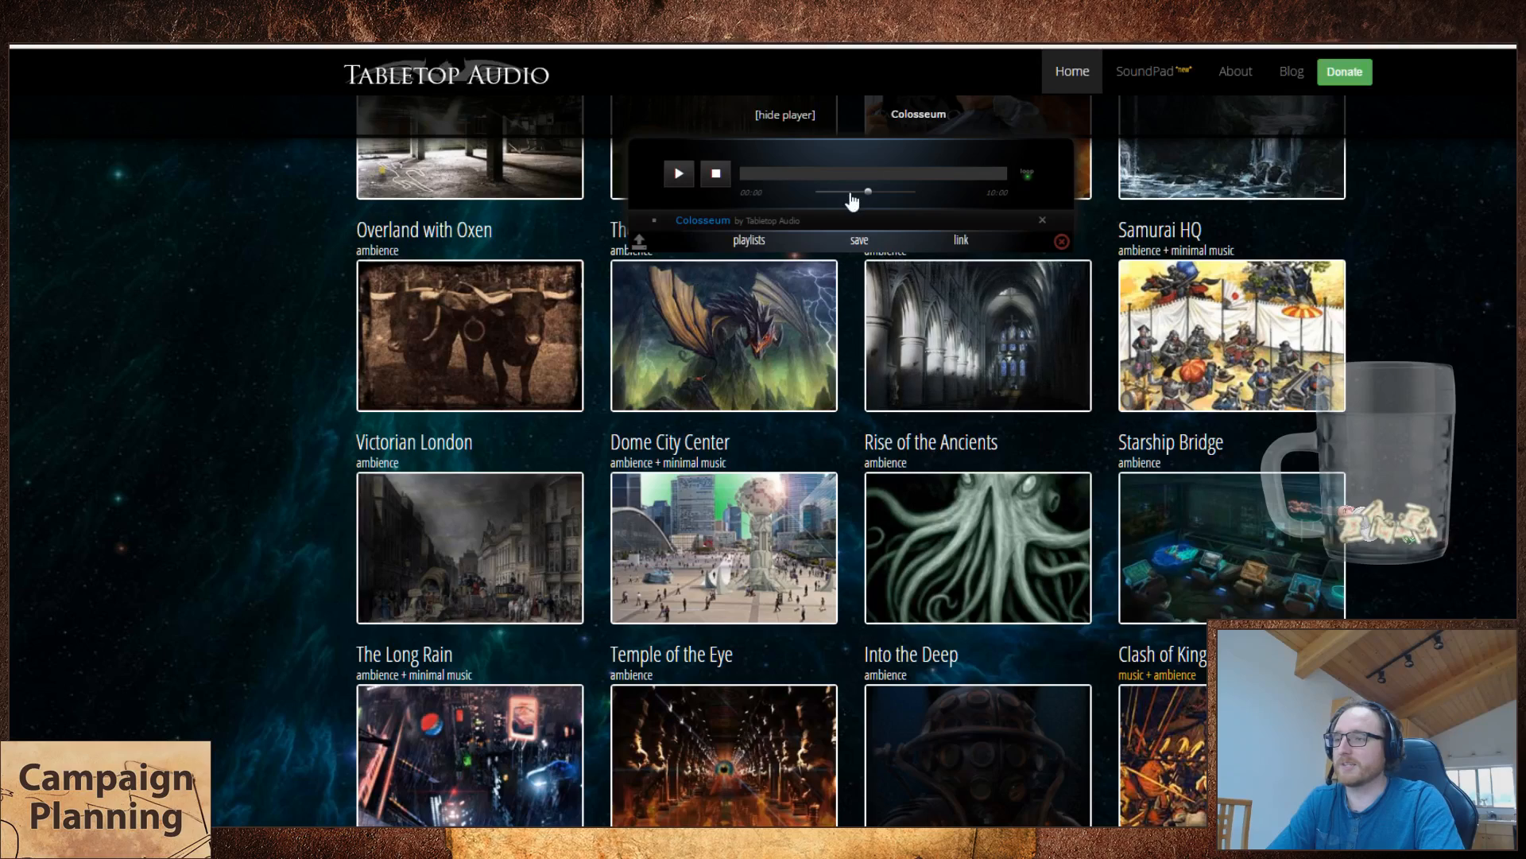
click(849, 193)
scroll(1139, 399, down, 4)
click(1150, 450)
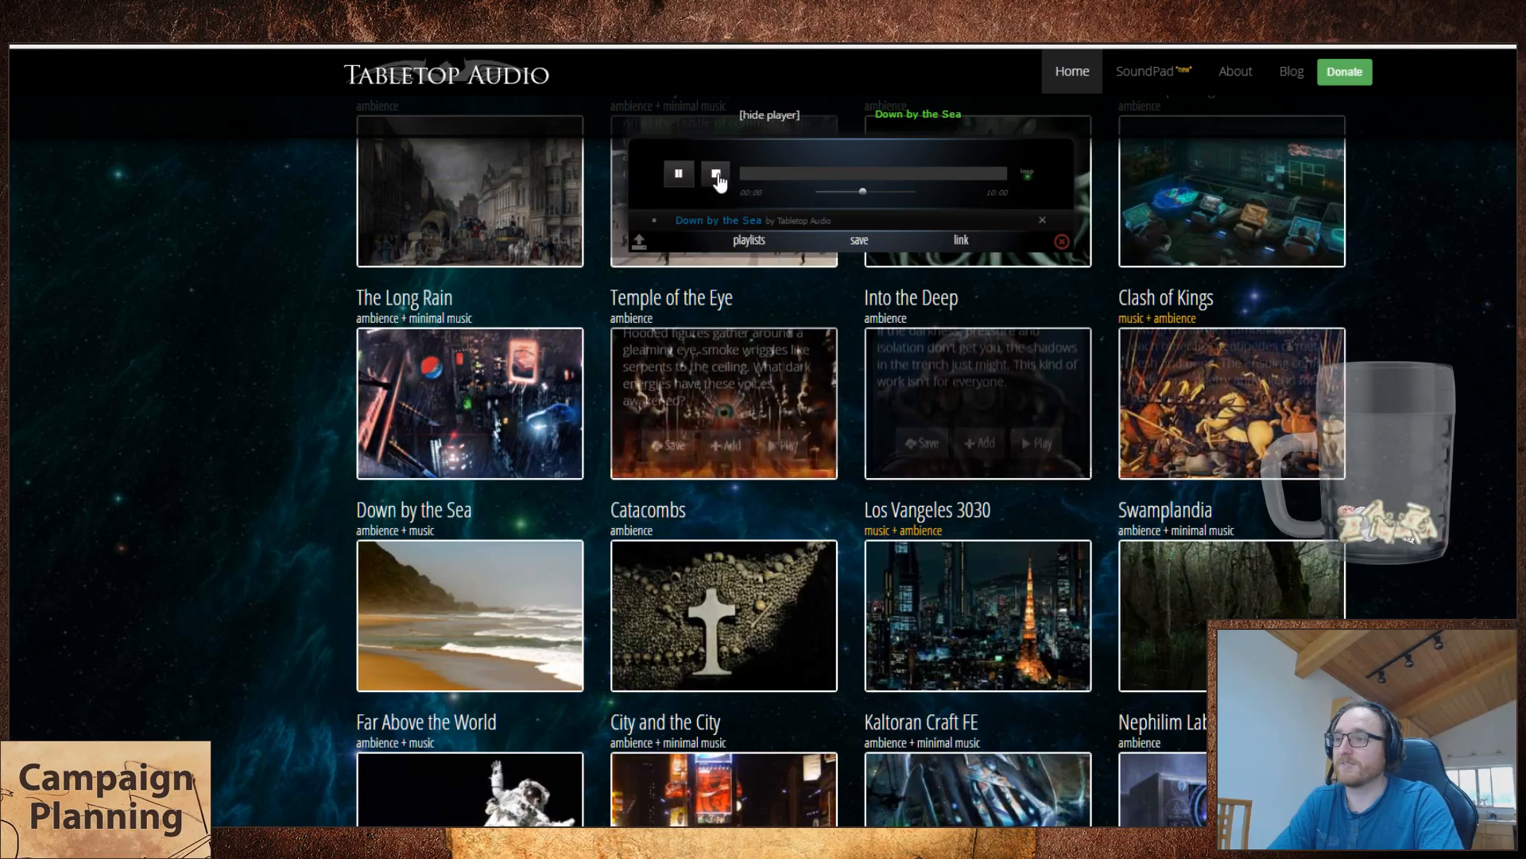
click(718, 174)
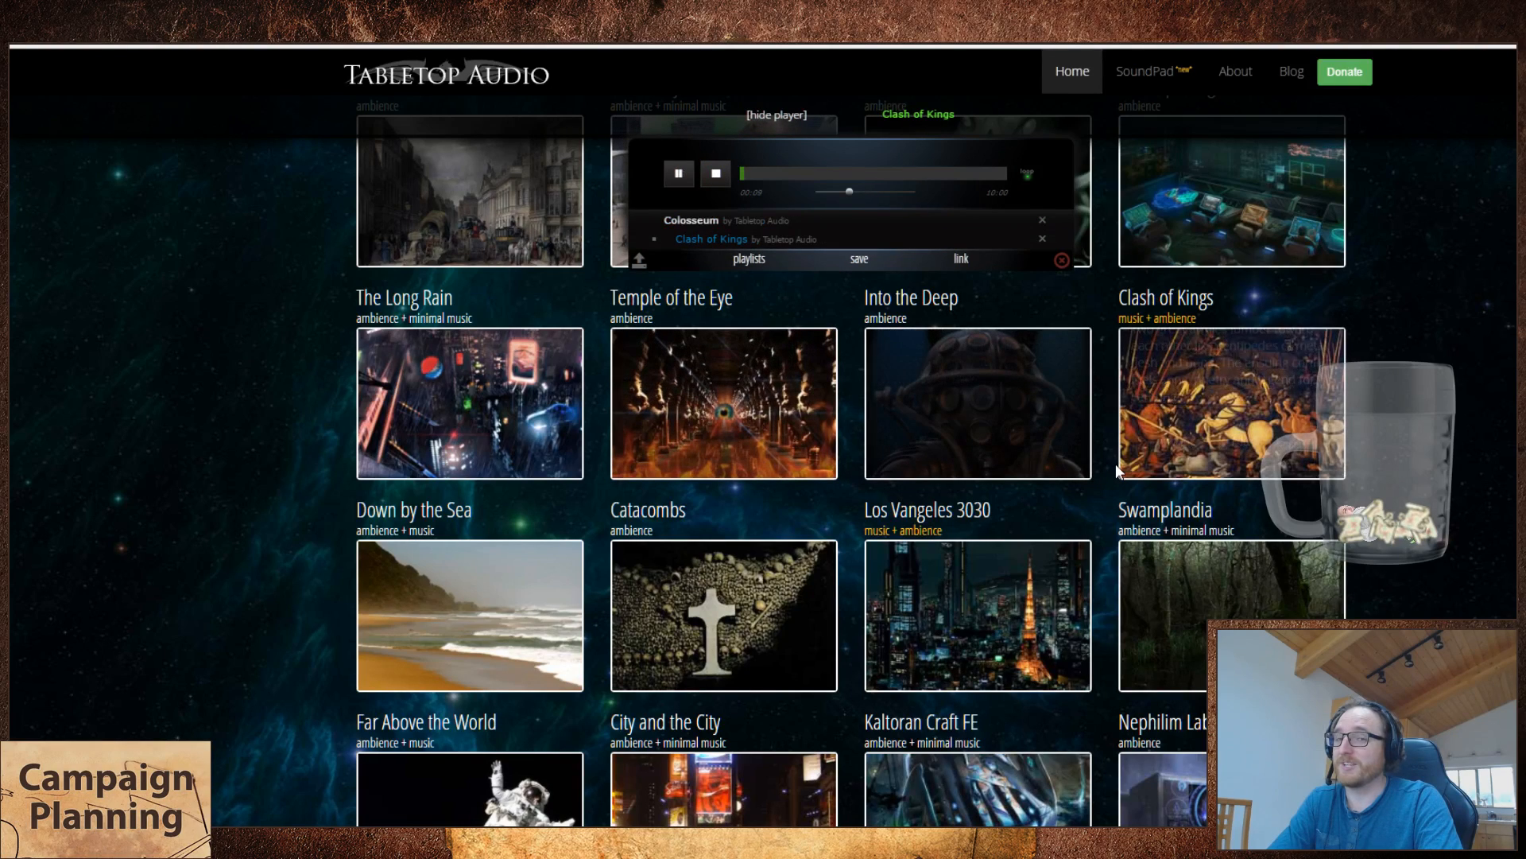
Step: Return to the track uses spreadsheet and select the sixth use of Down by the Sea
key(ctrl+Tab)
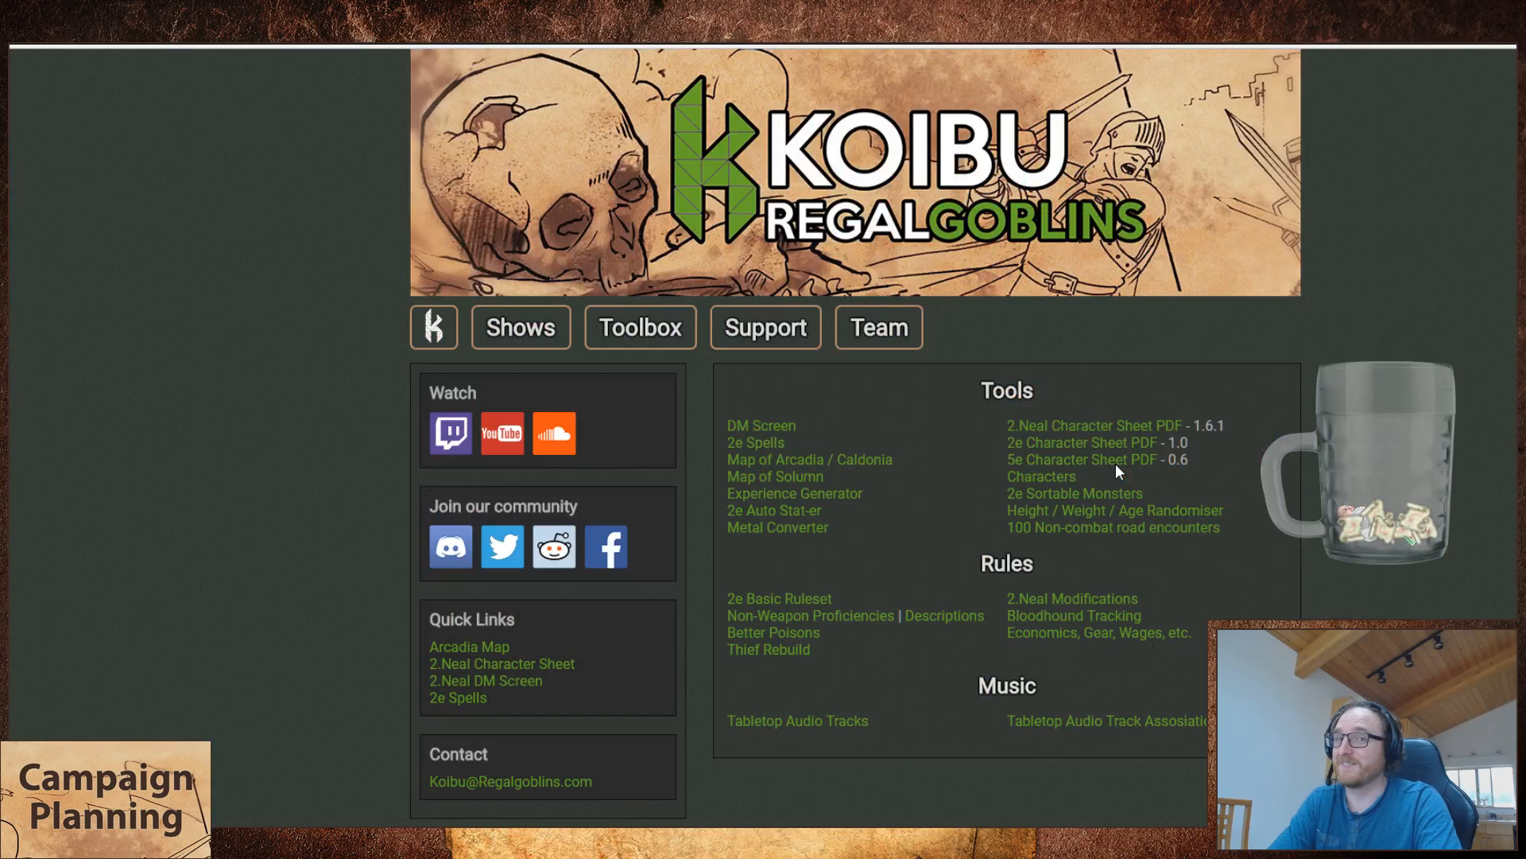
key(ctrl+Tab)
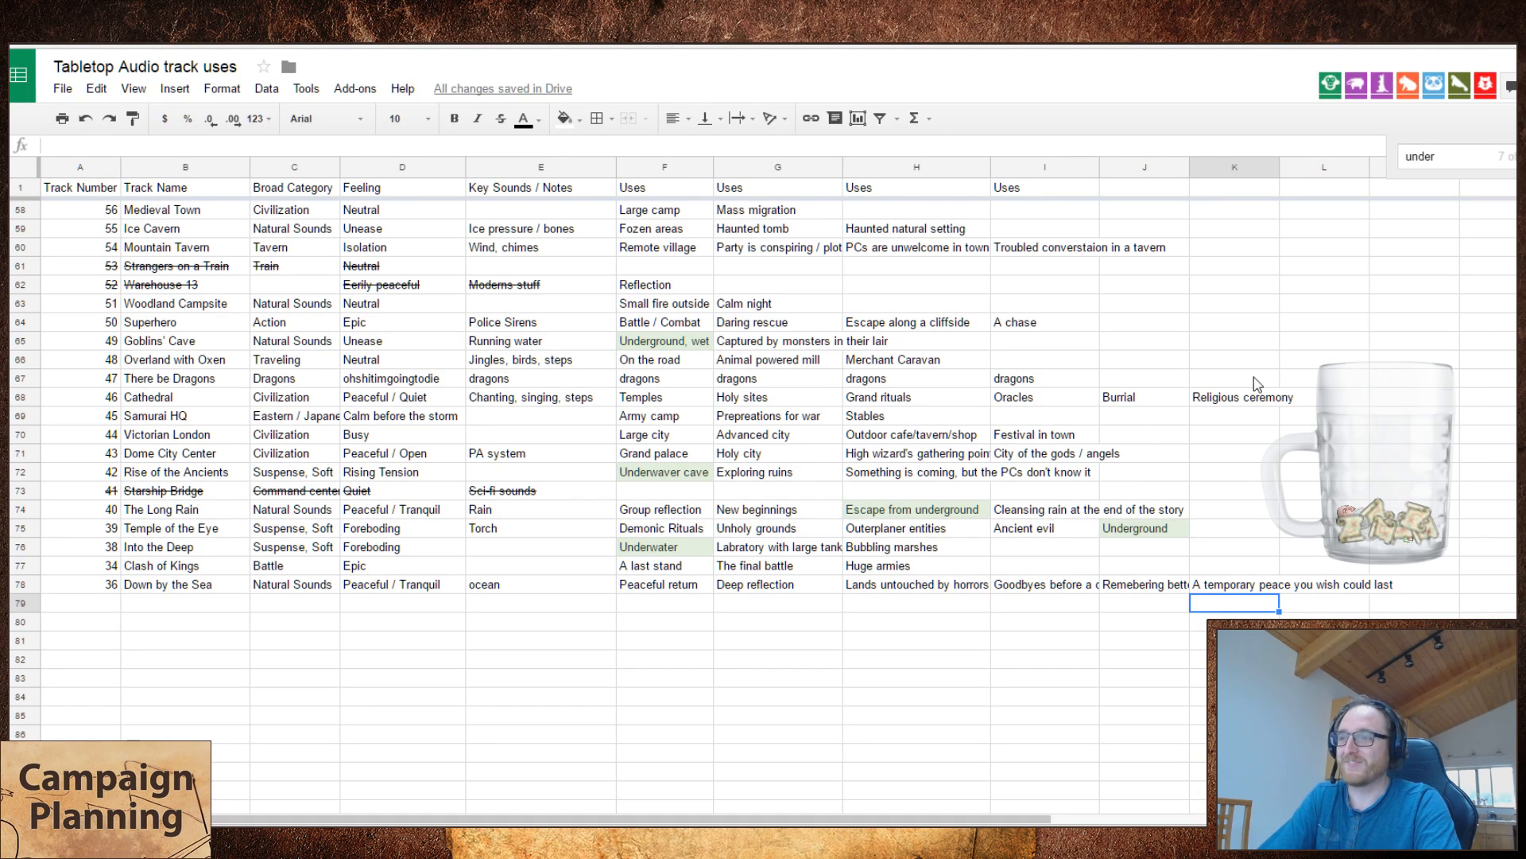
click(1423, 585)
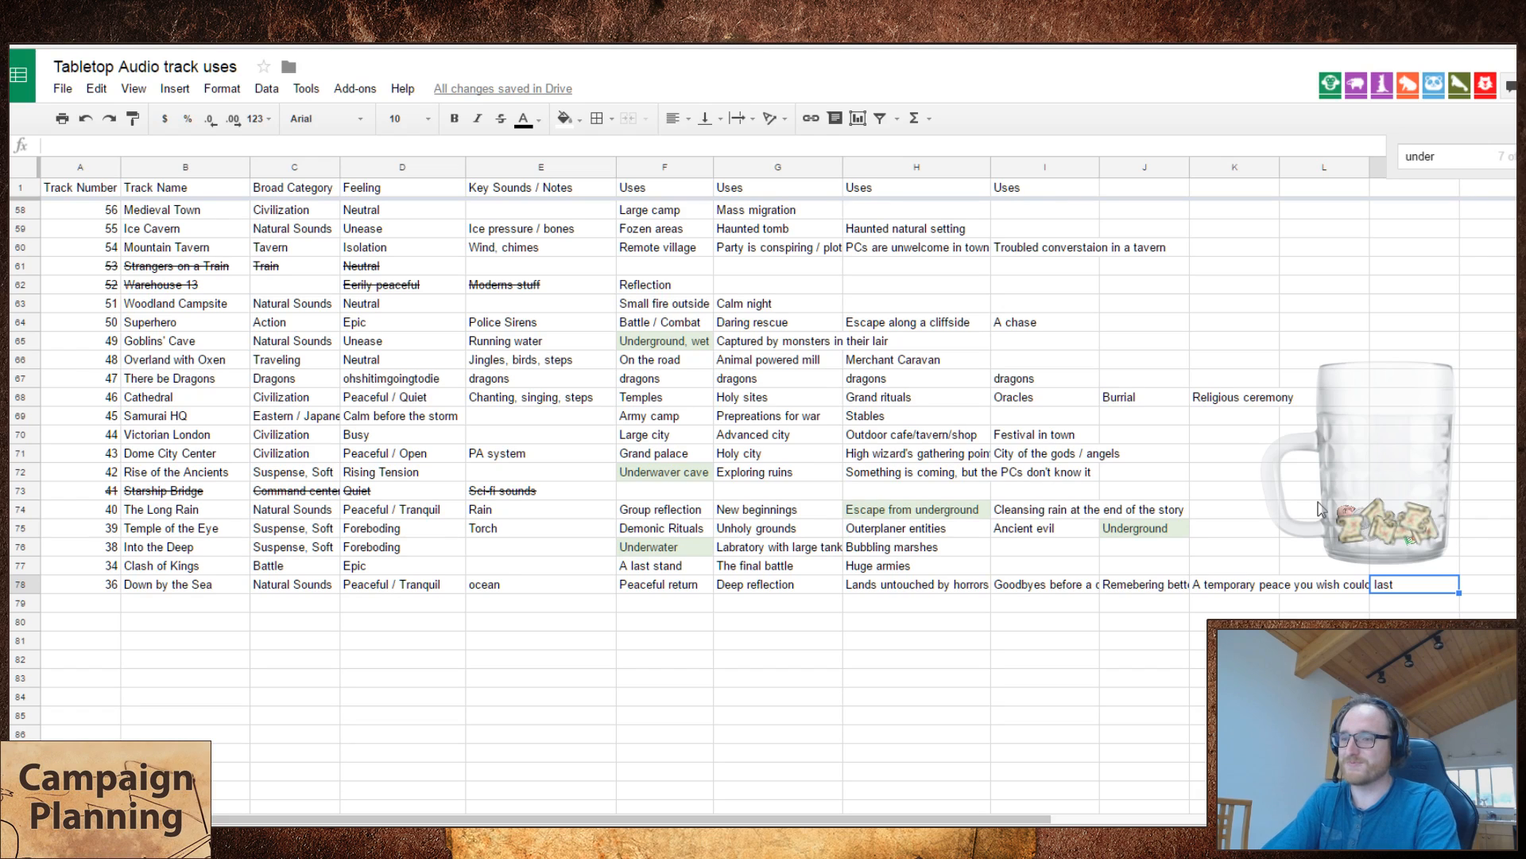
key(Left)
key(Right)
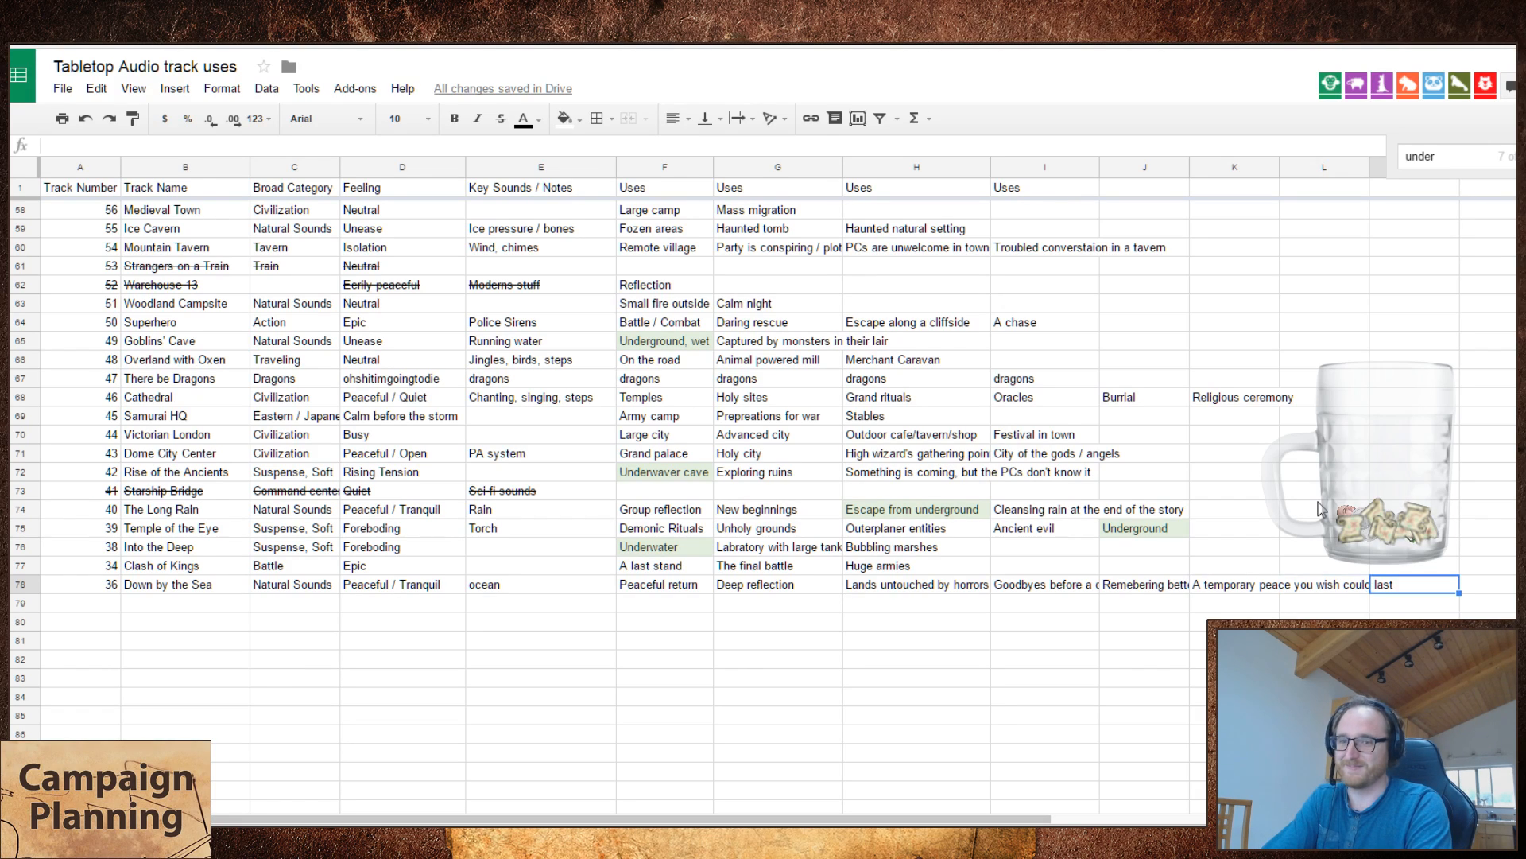
key(Left)
key(Left)
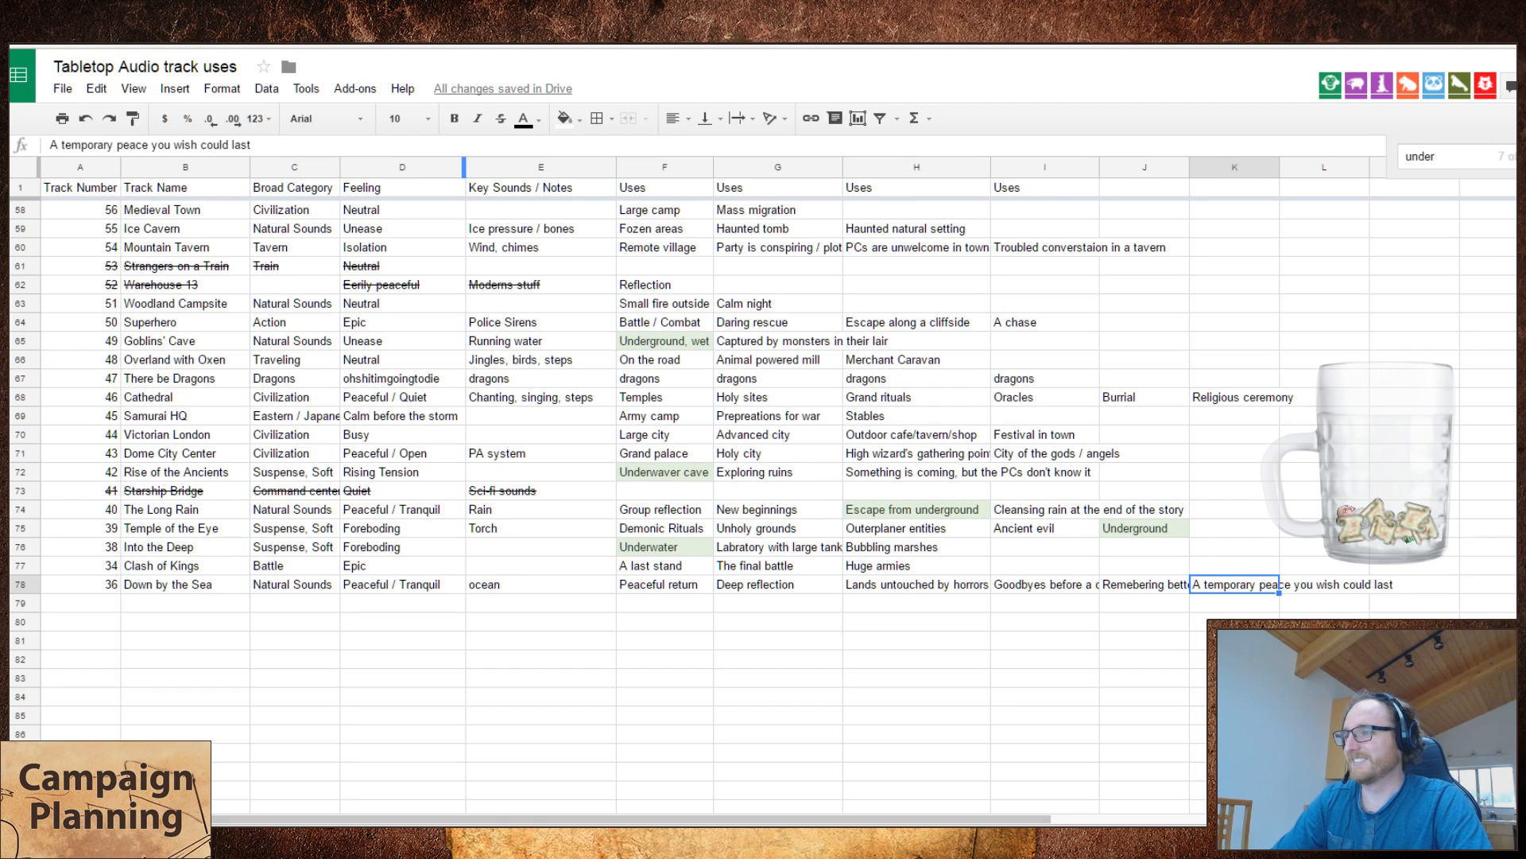
Step: Switch back to the Tabletop Audio site, stop Clash of Kings with the volume at minimum, and reload the page
click(463, 15)
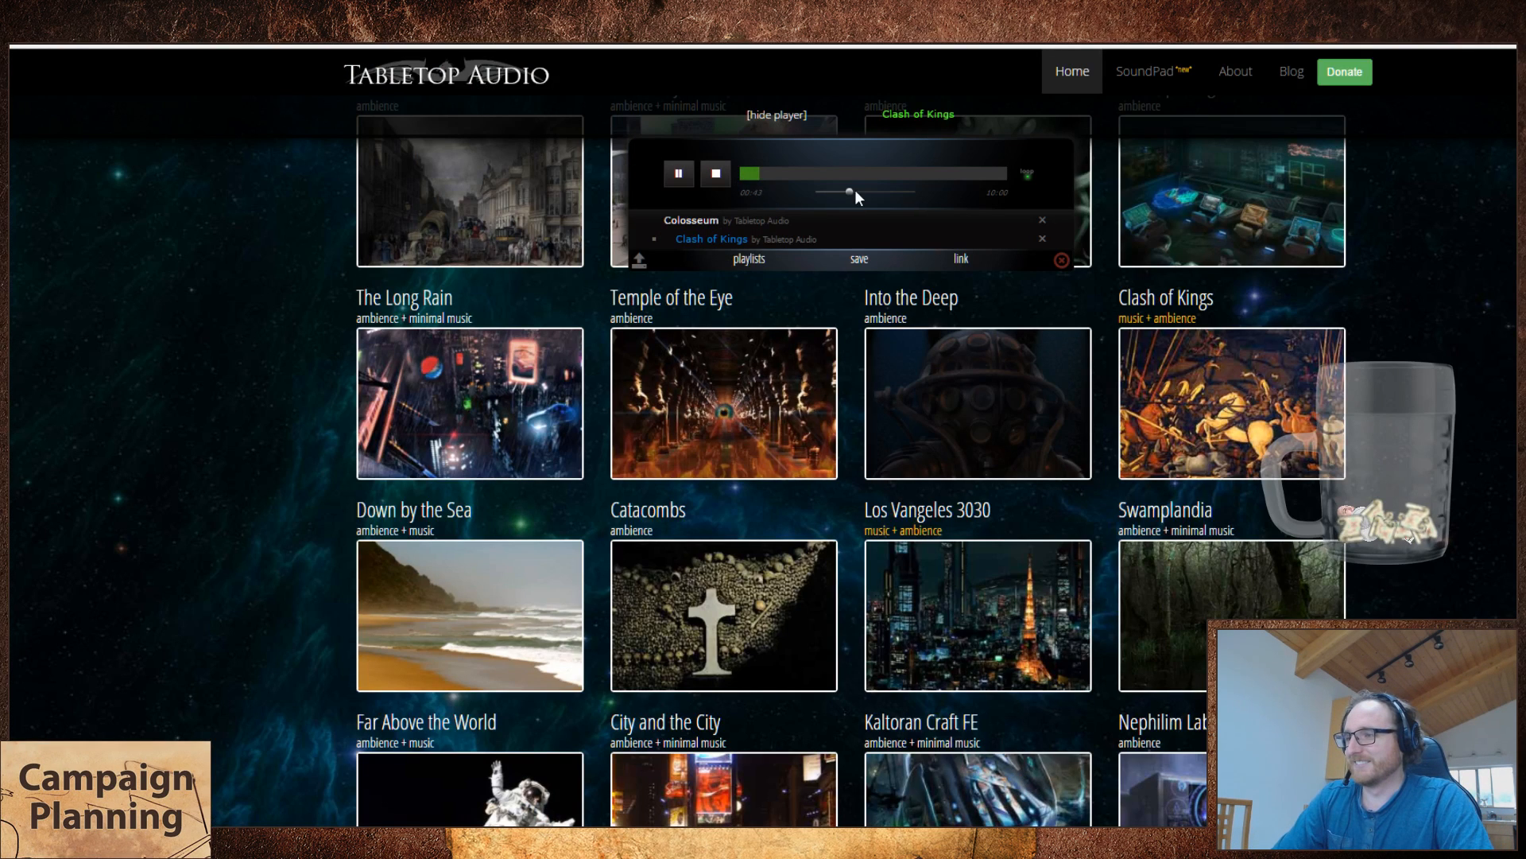
drag(849, 191, 815, 194)
click(720, 175)
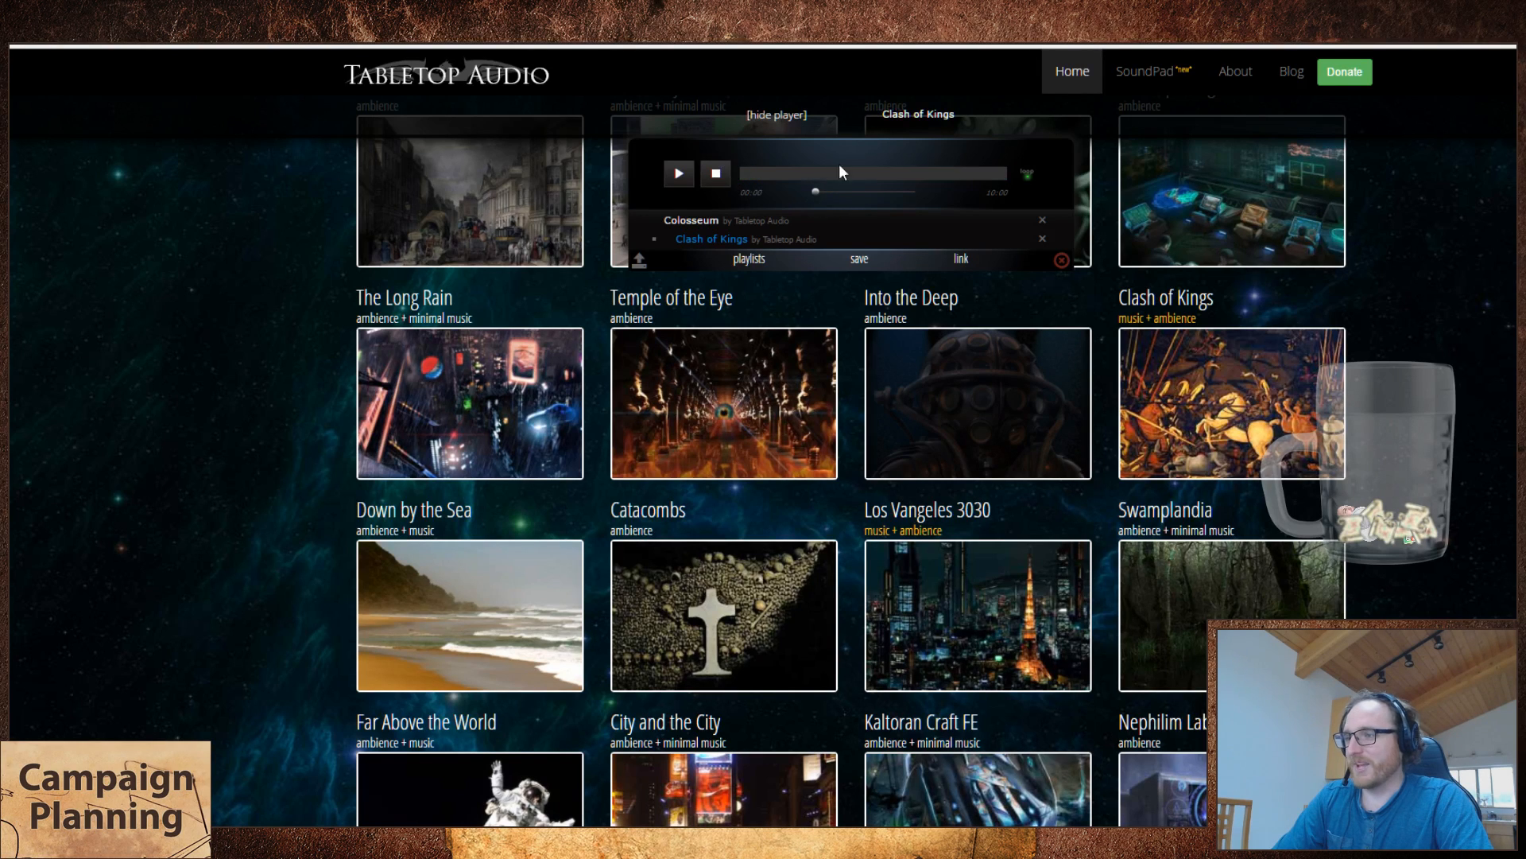
key(F5)
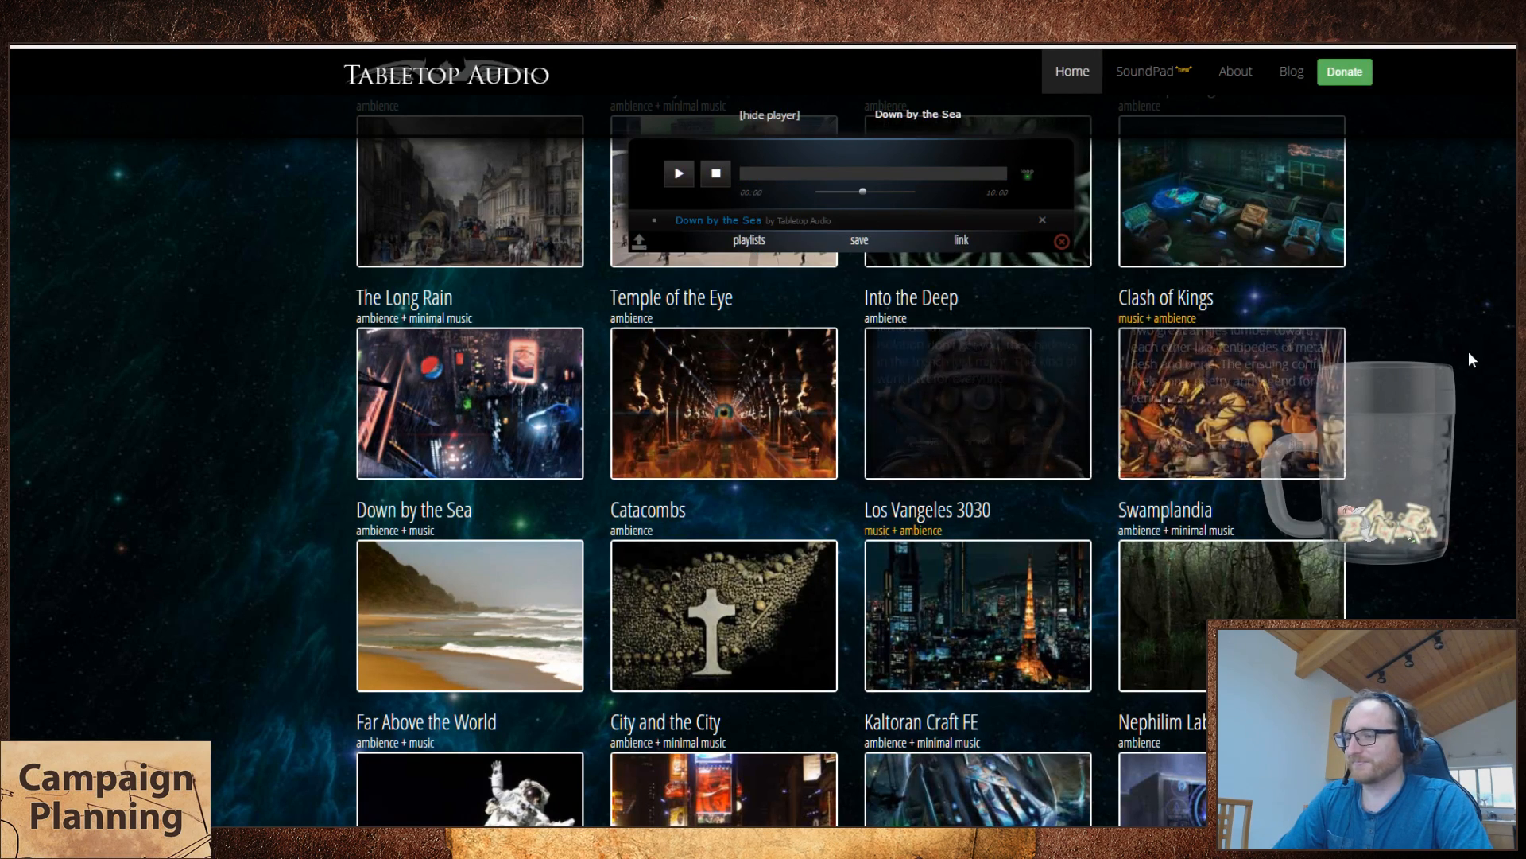
Step: Find the Catacombs track after Down by the Sea and switch back to the track uses spreadsheet
scroll(1373, 332, down, 2)
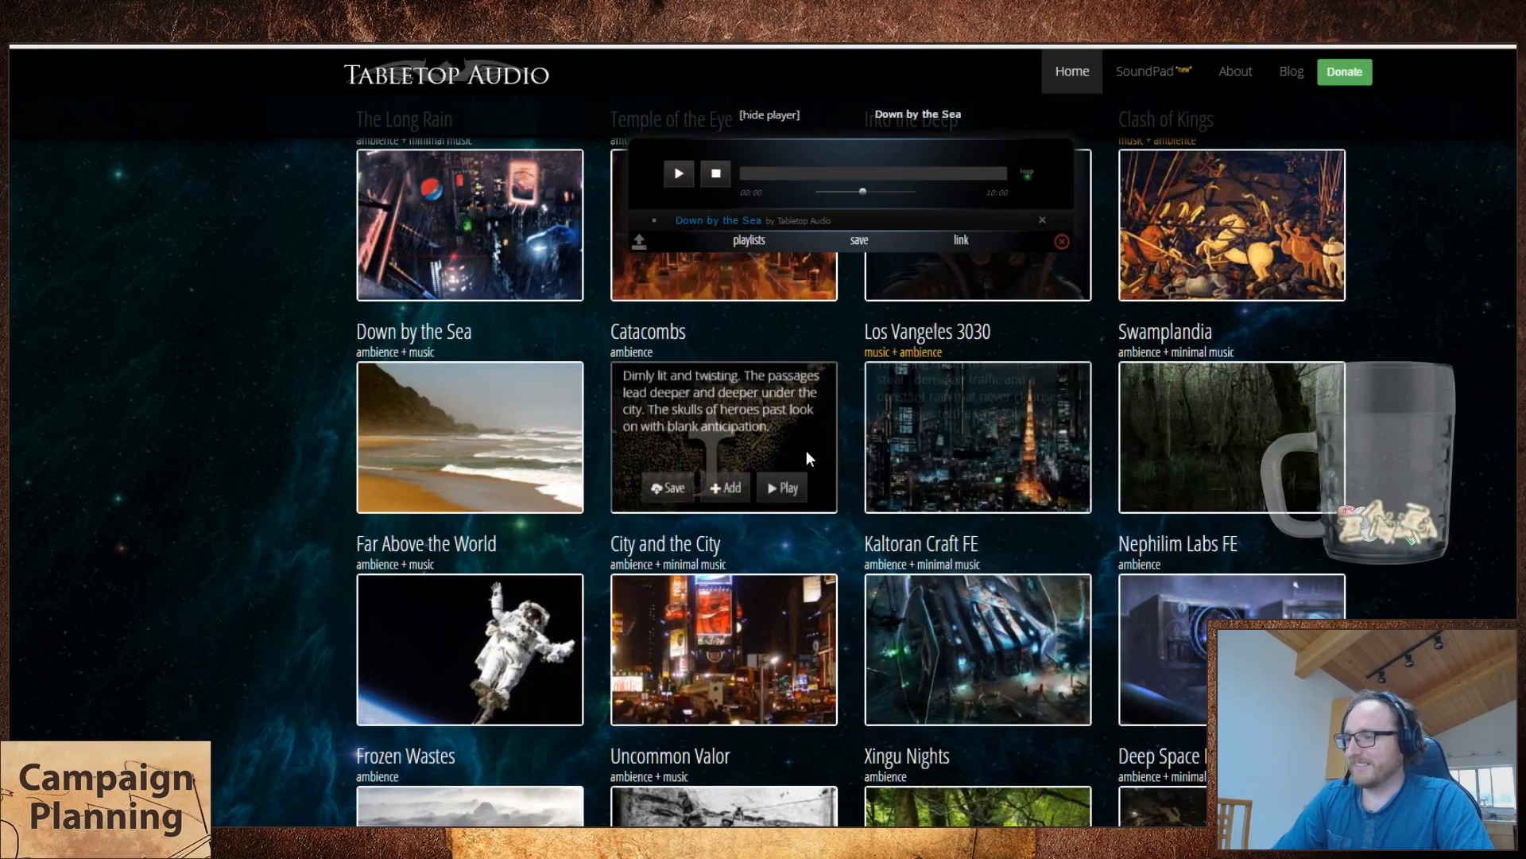
key(ctrl+Tab)
key(ctrl+Tab)
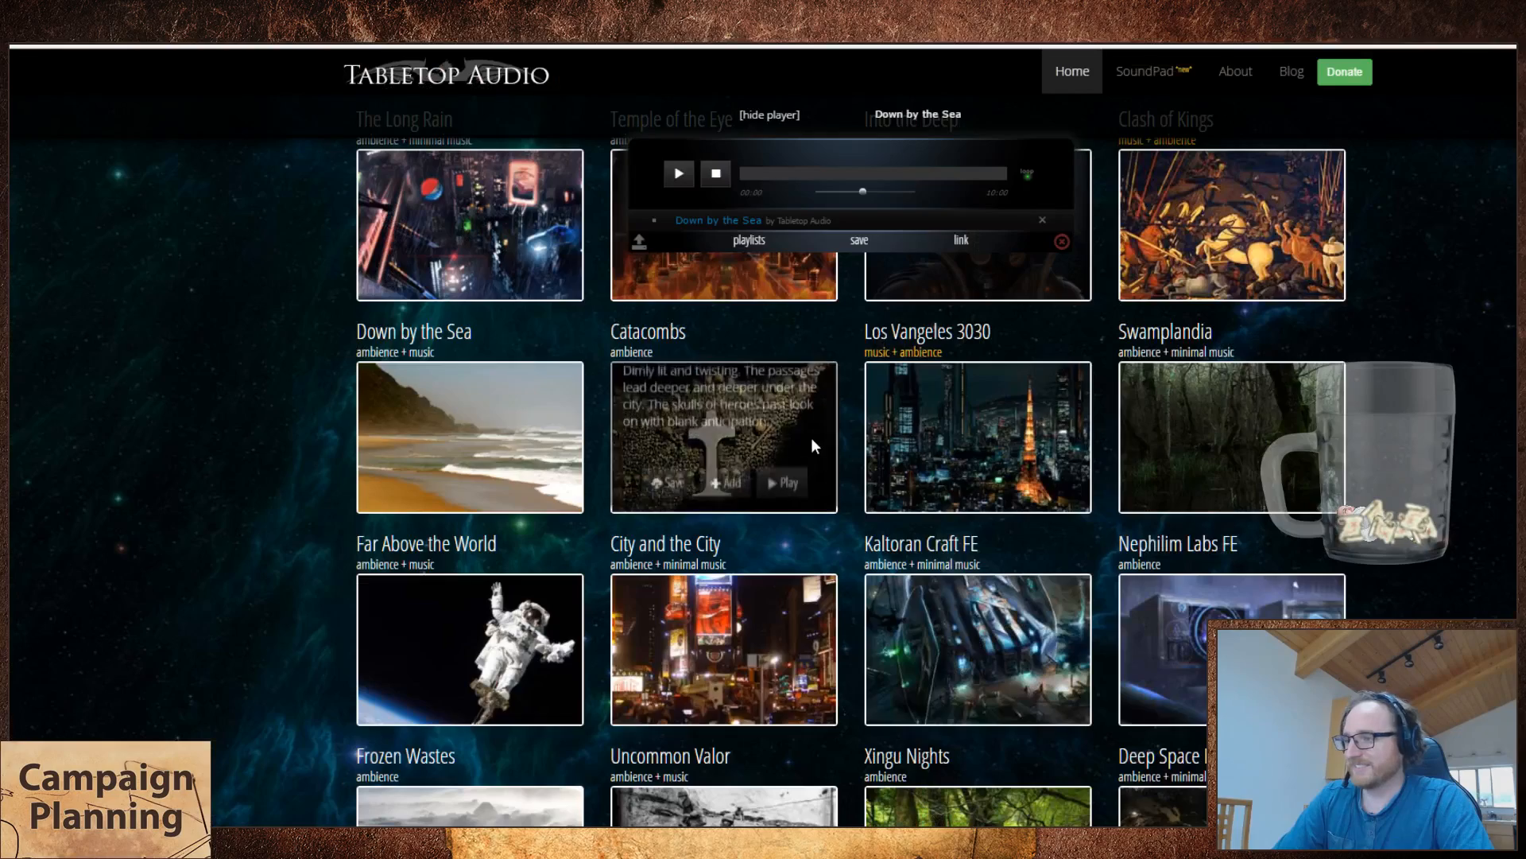